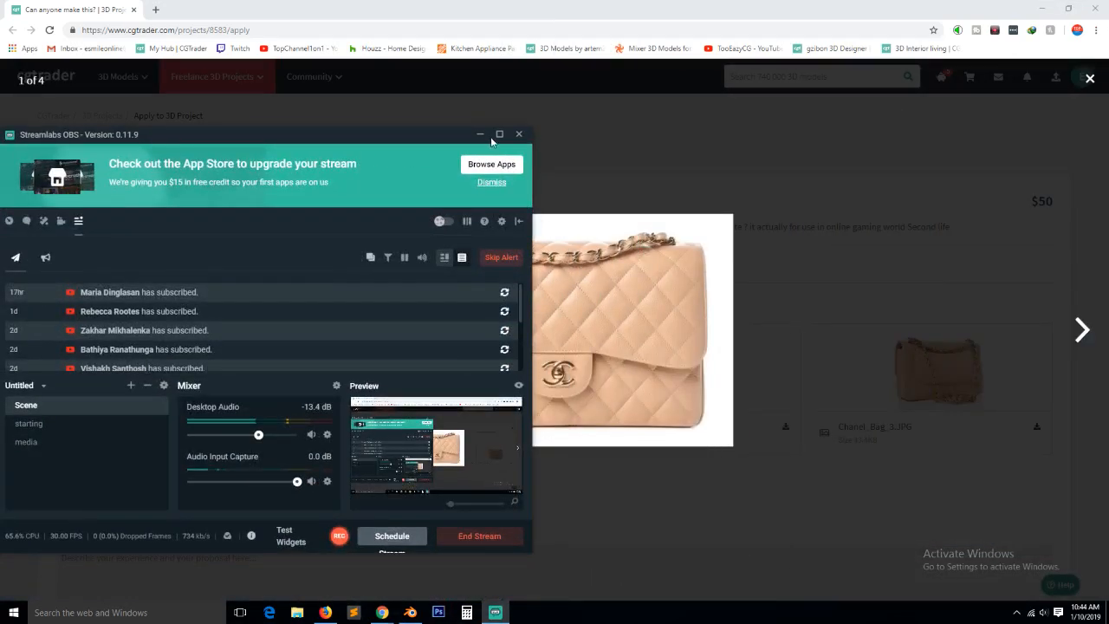
# Mute the Audio Input Capture in Streamlabs OBS and raise the system speaker volume to 42
pyautogui.click(480, 135)
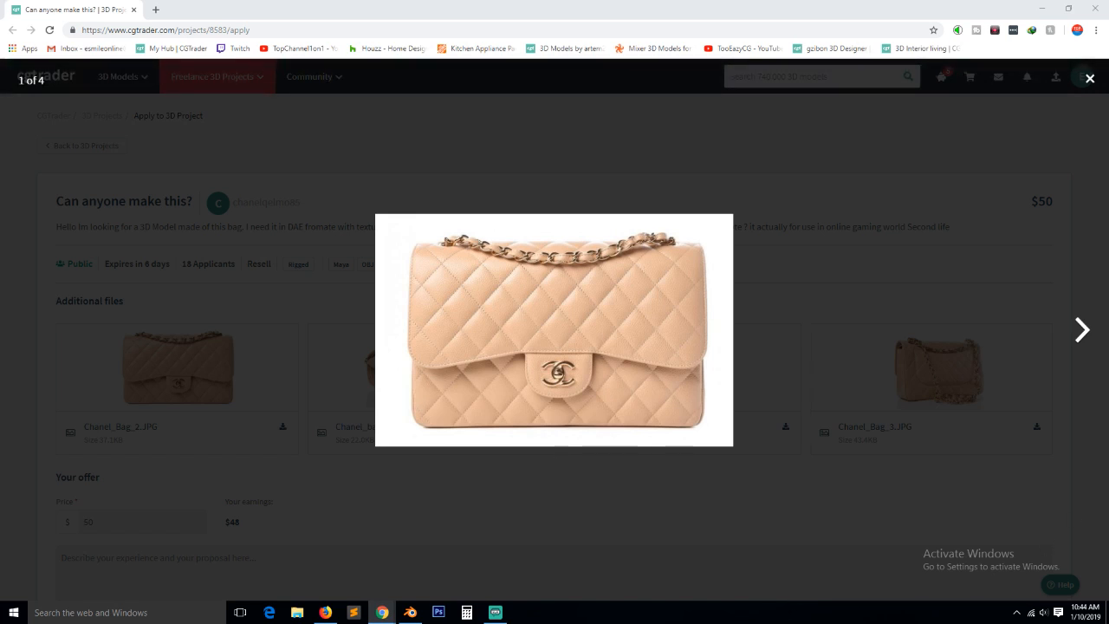
pyautogui.click(495, 612)
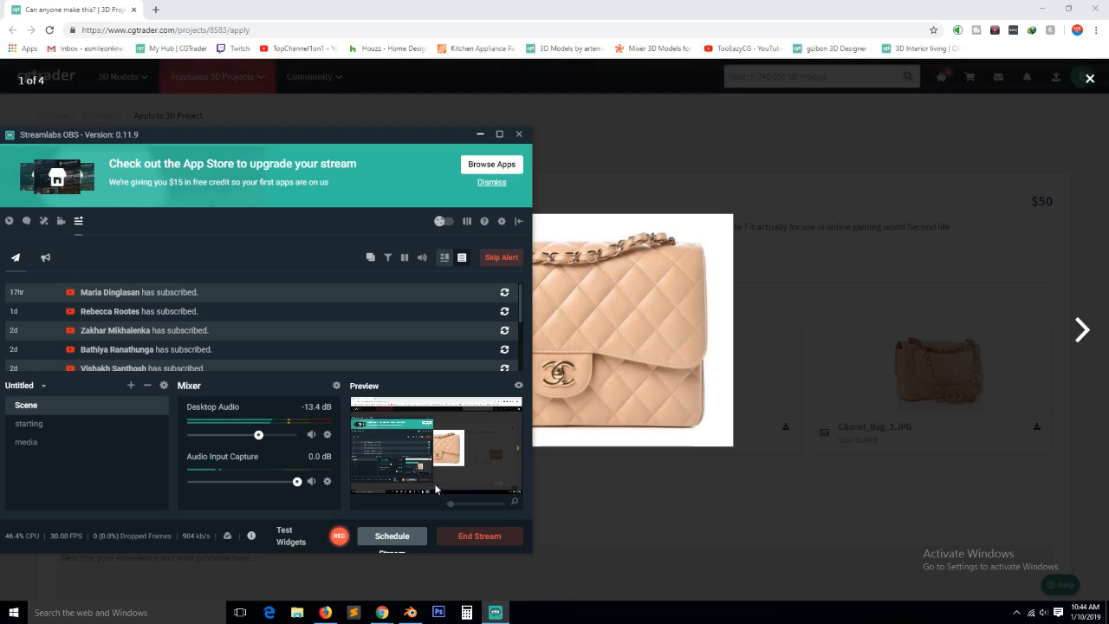
pyautogui.click(311, 481)
pyautogui.click(1044, 612)
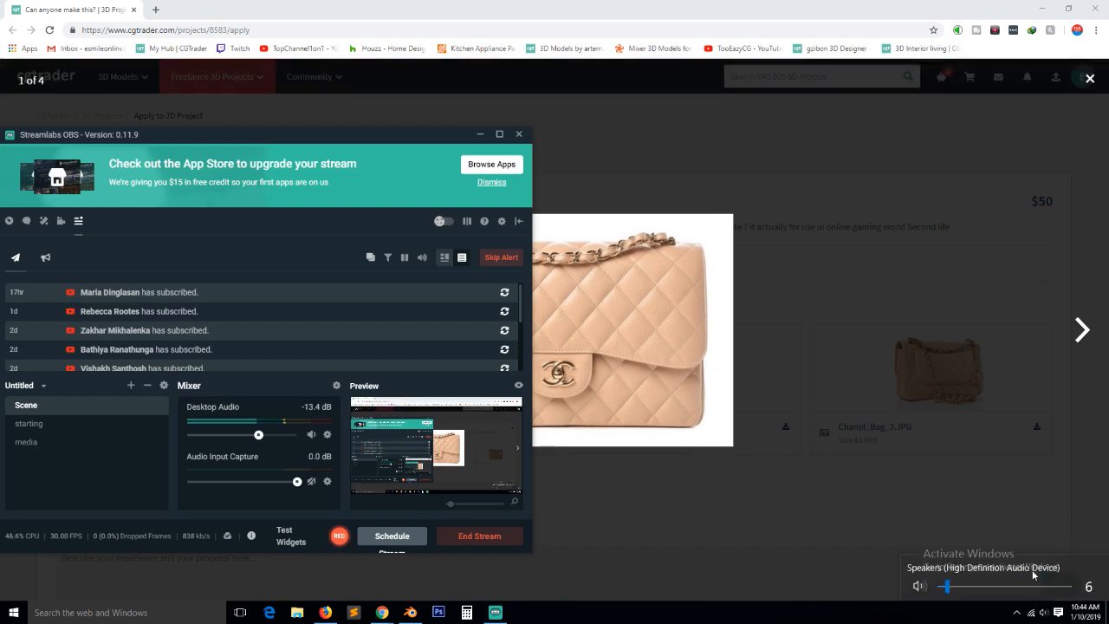
pyautogui.scroll(3, 1034, 570)
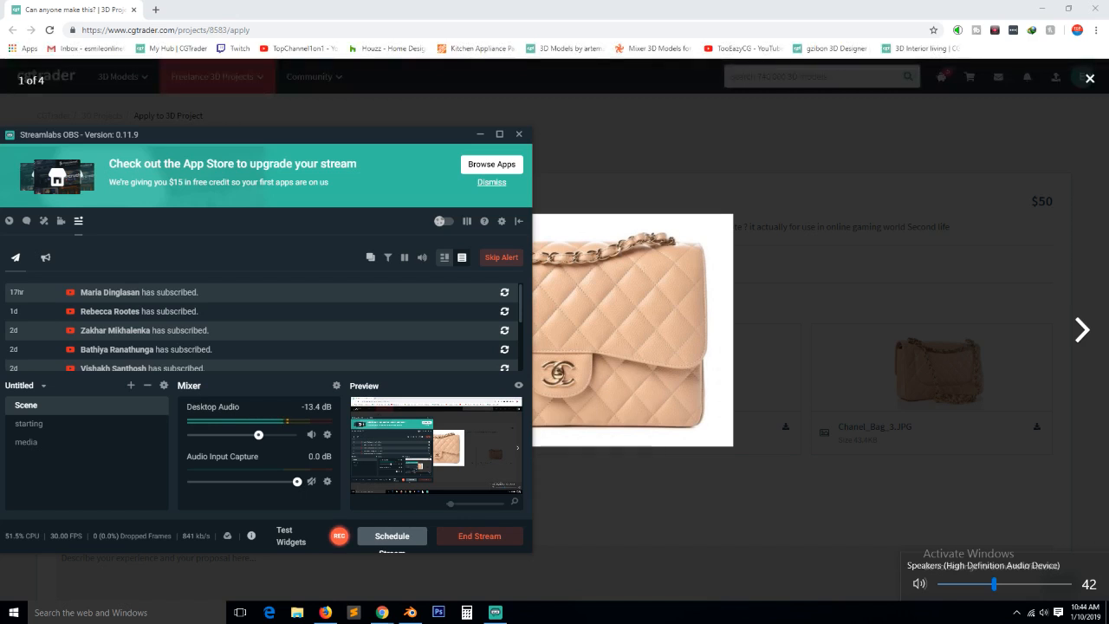
pyautogui.press('Escape')
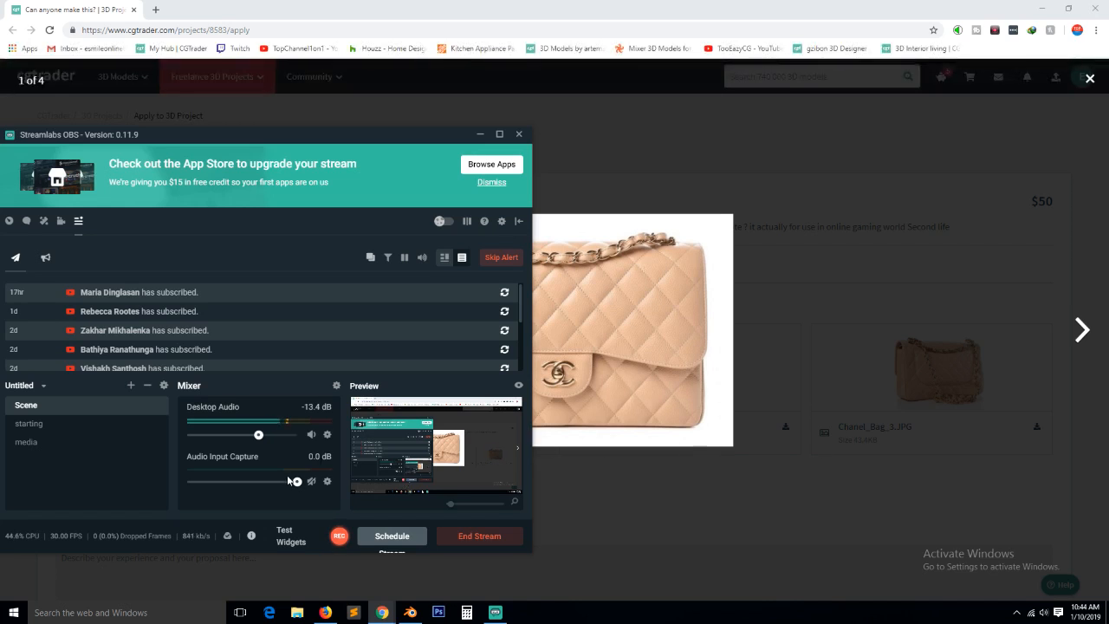
# Unmute the Audio Input Capture, lower the Desktop Audio level to -46.7 dB and return to the browser
pyautogui.scroll(-10, 265, 440)
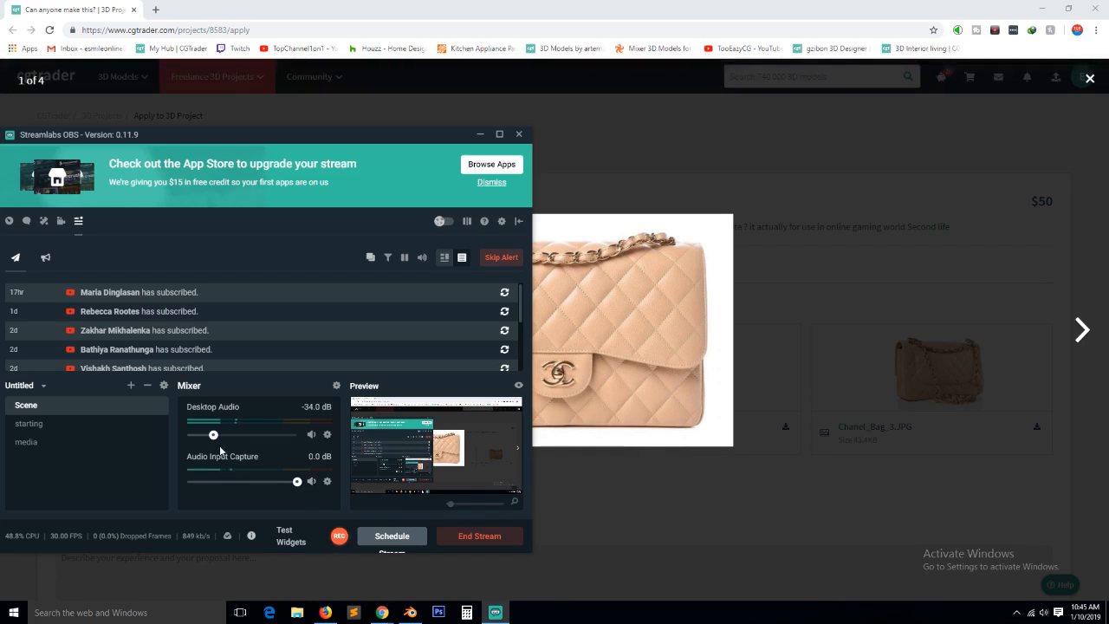
pyautogui.moveTo(213, 437); pyautogui.dragTo(197, 437)
pyautogui.click(983, 11)
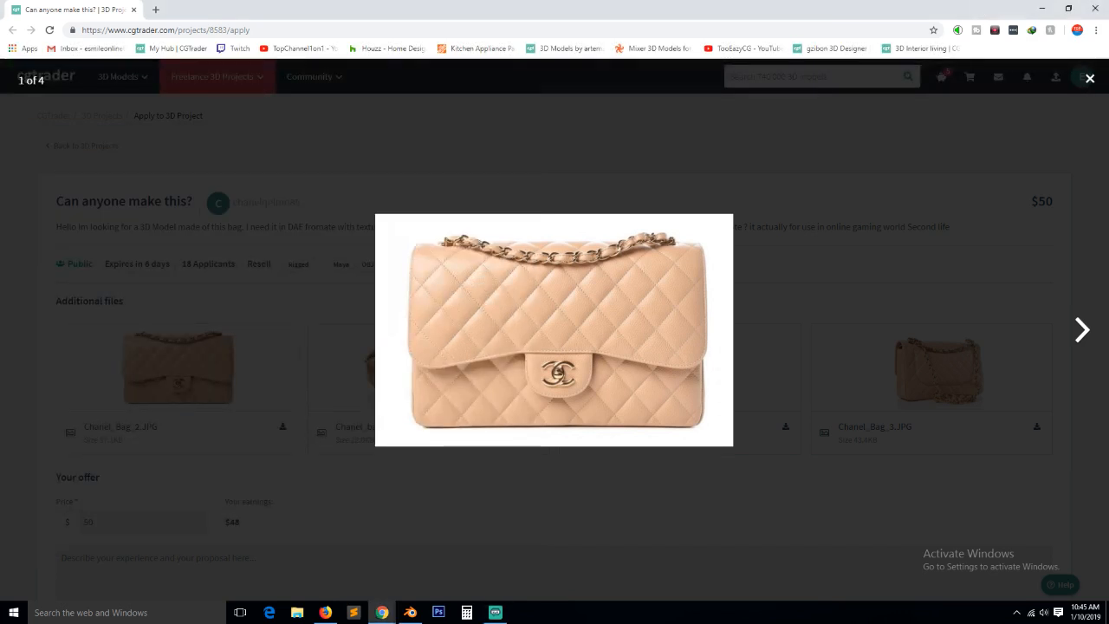
# Lower the system speaker volume to 8 and set the Desktop Audio level in Streamlabs OBS to -41.3 dB
pyautogui.click(1044, 612)
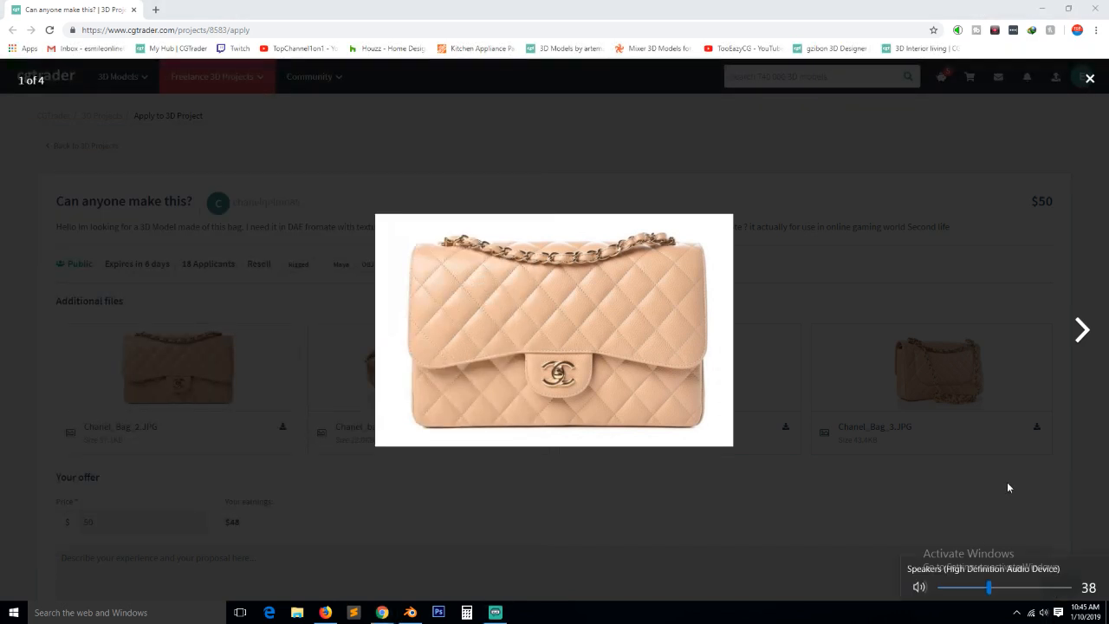
pyautogui.scroll(-6, 1007, 481)
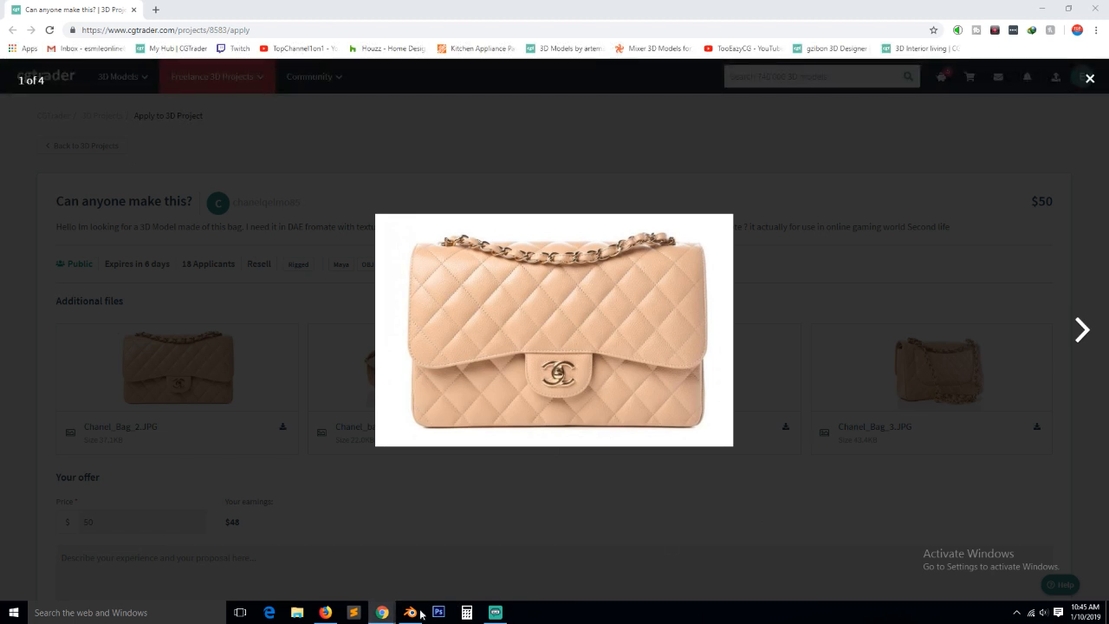
pyautogui.click(495, 612)
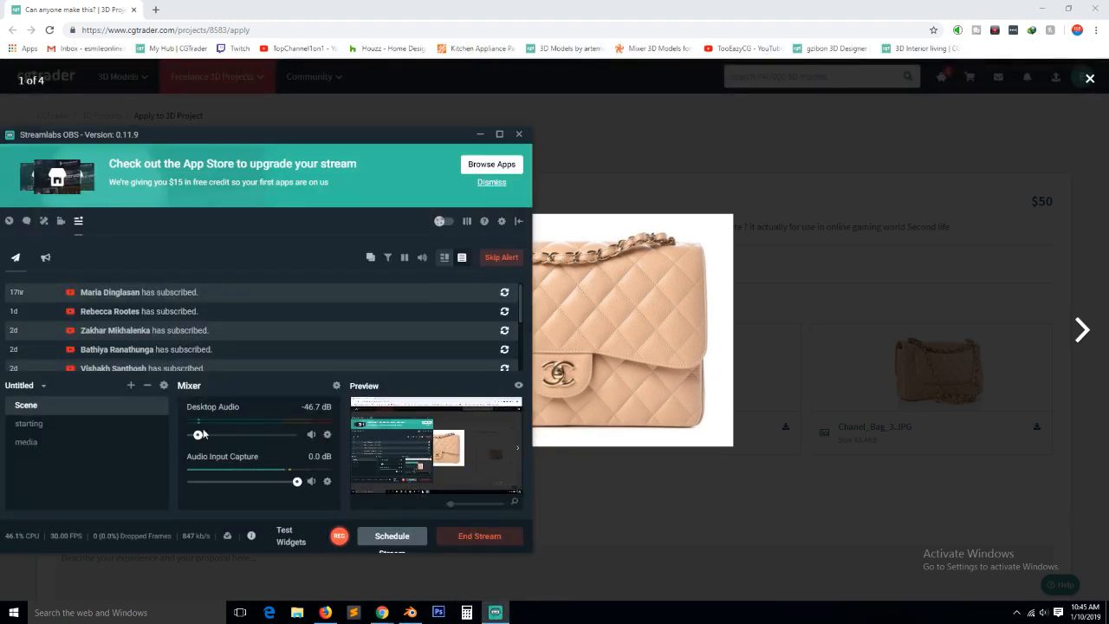
pyautogui.moveTo(199, 434); pyautogui.dragTo(202, 434)
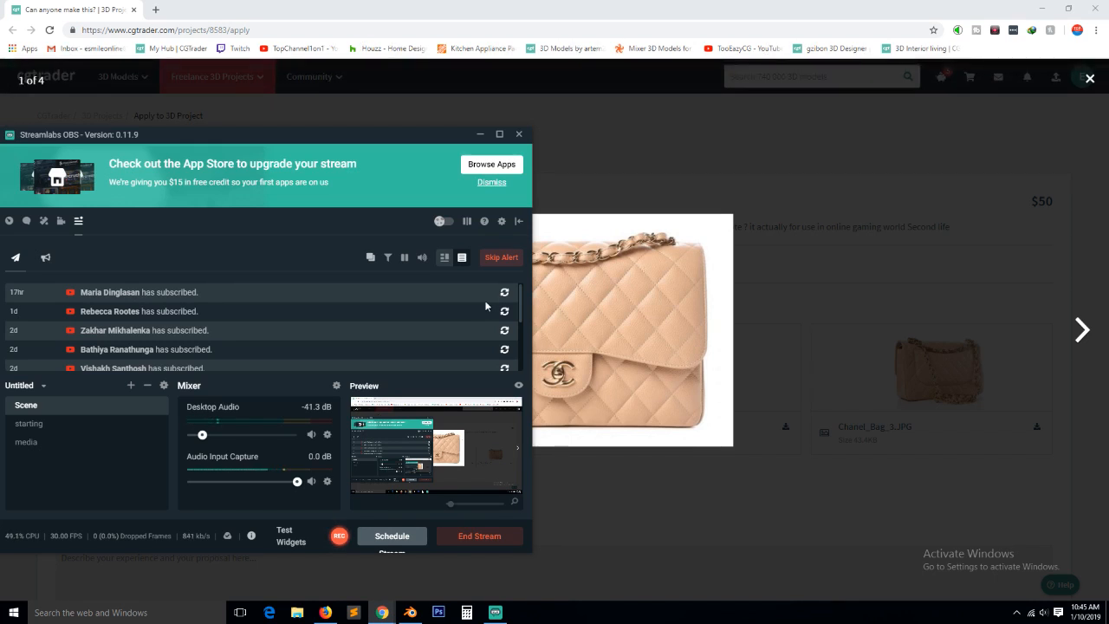
pyautogui.click(1044, 612)
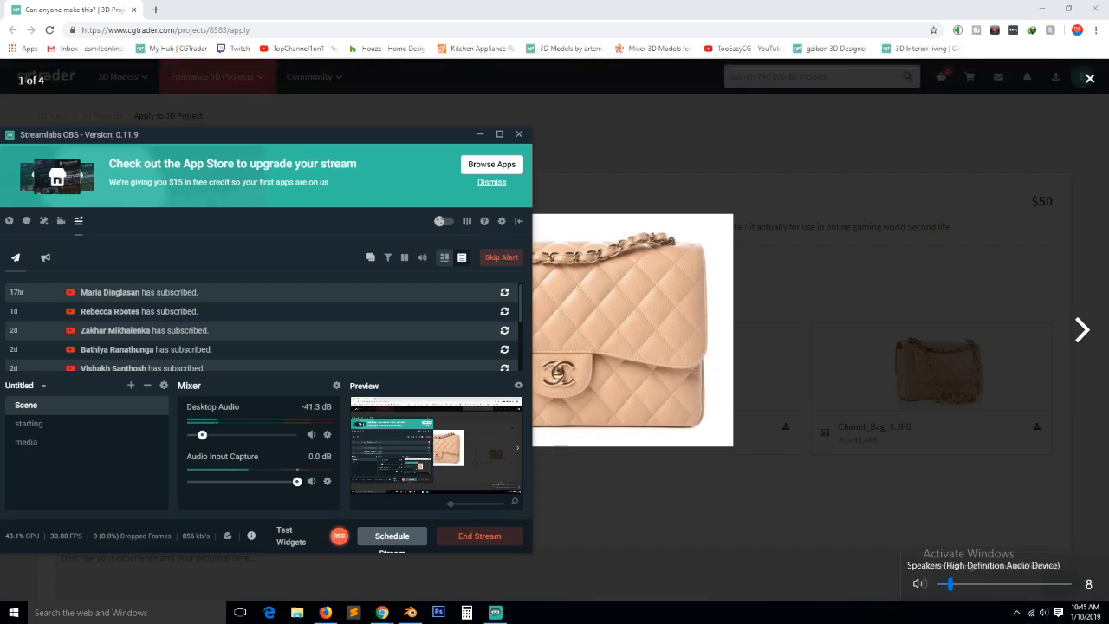
pyautogui.click(533, 5)
pyautogui.click(532, 6)
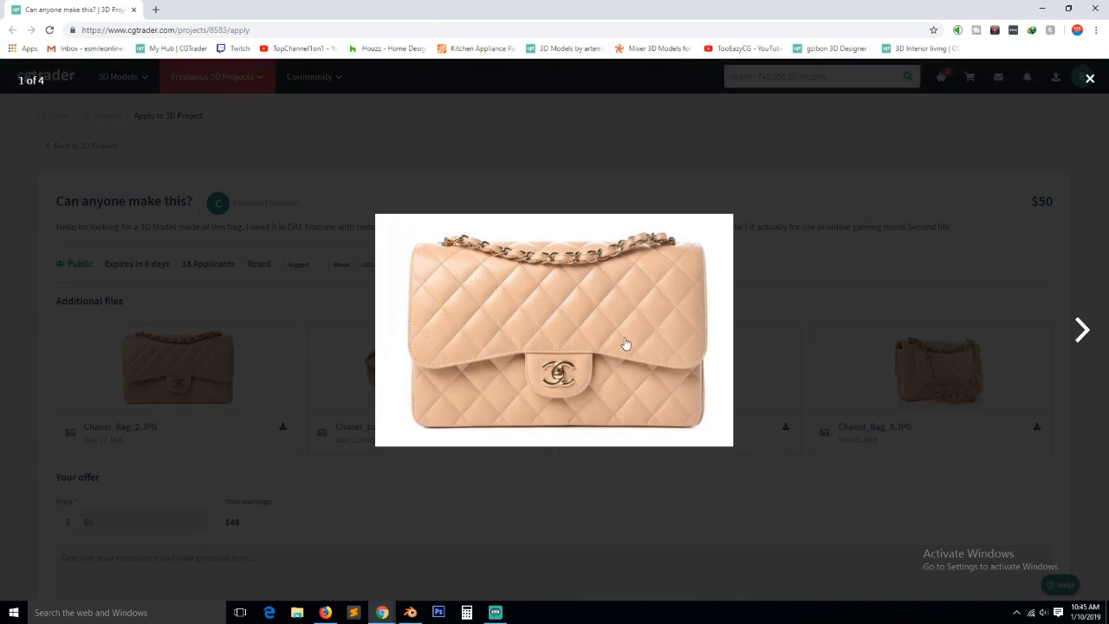
# Compare the front and underside photos of the bag in the project's image gallery
pyautogui.click(1069, 338)
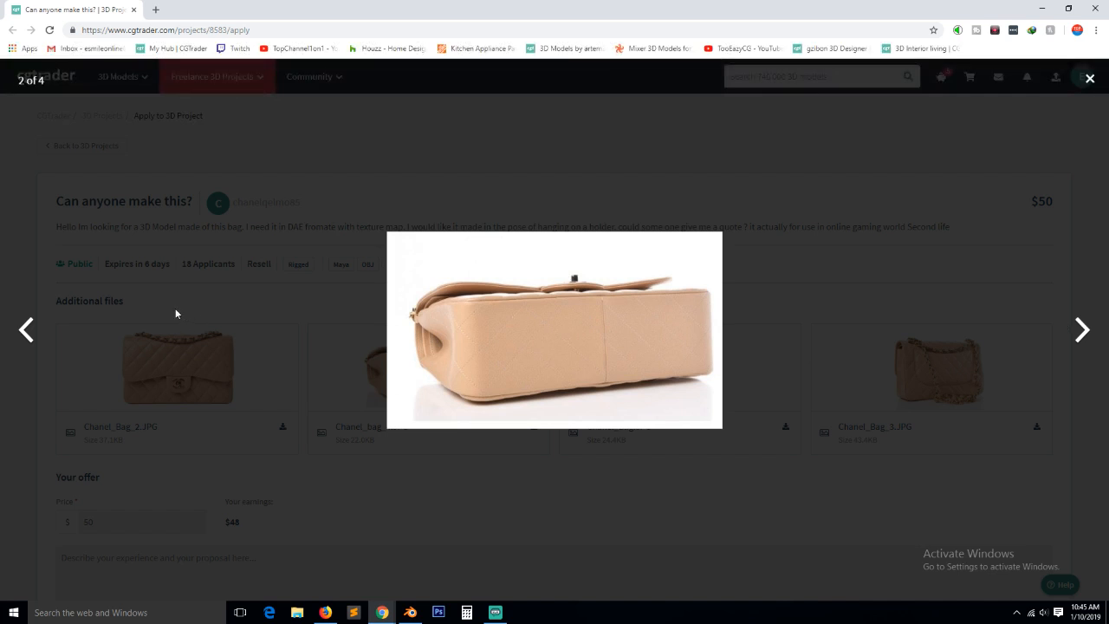
pyautogui.click(26, 340)
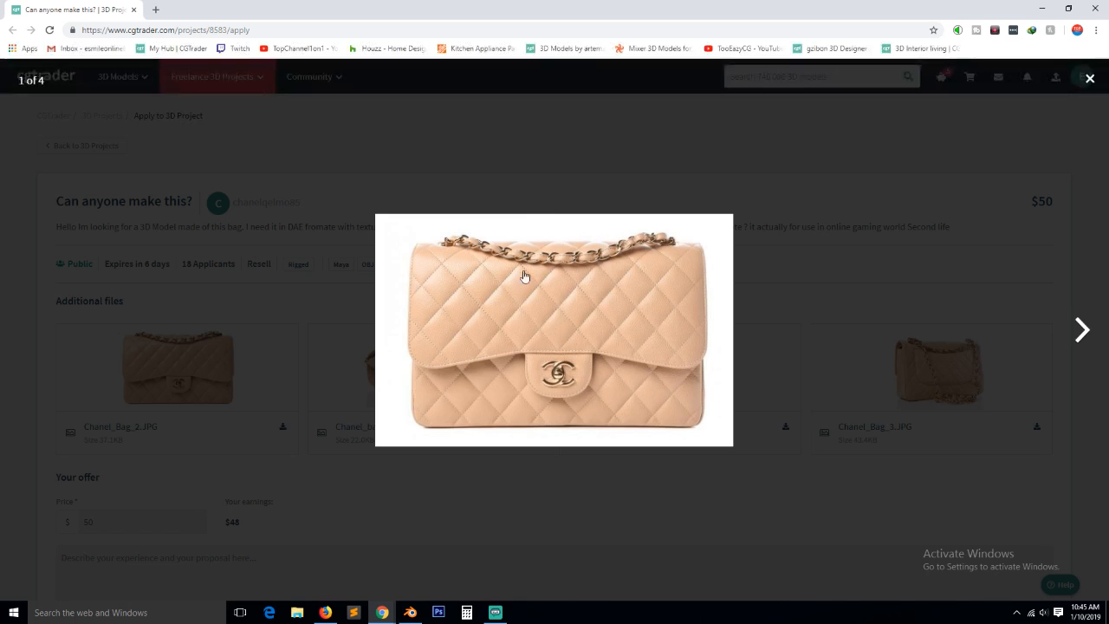
pyautogui.click(1083, 329)
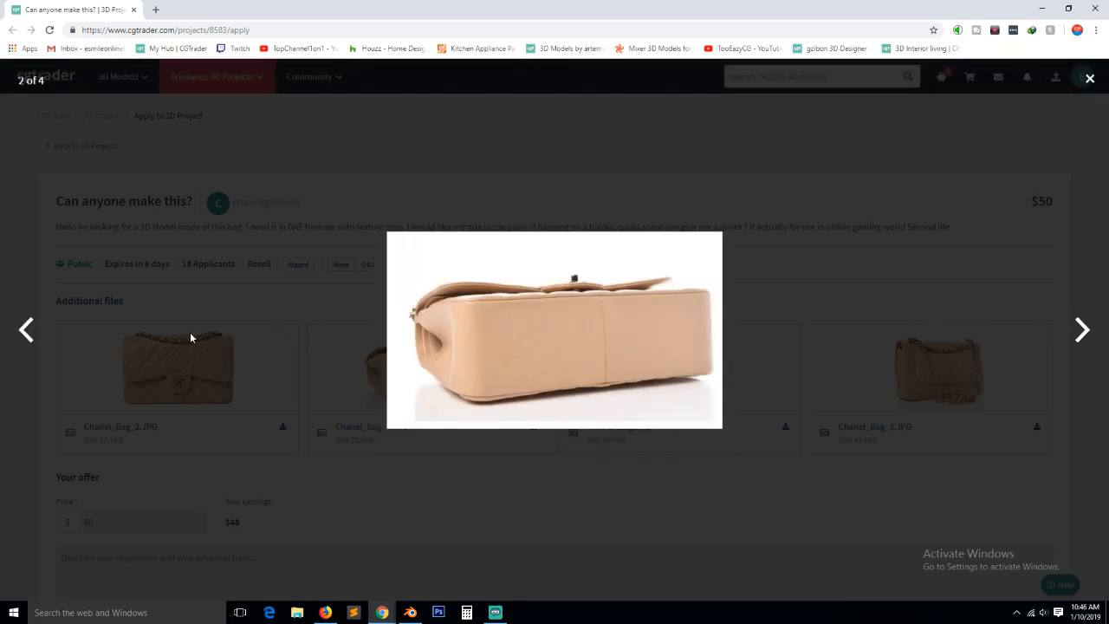
pyautogui.click(25, 331)
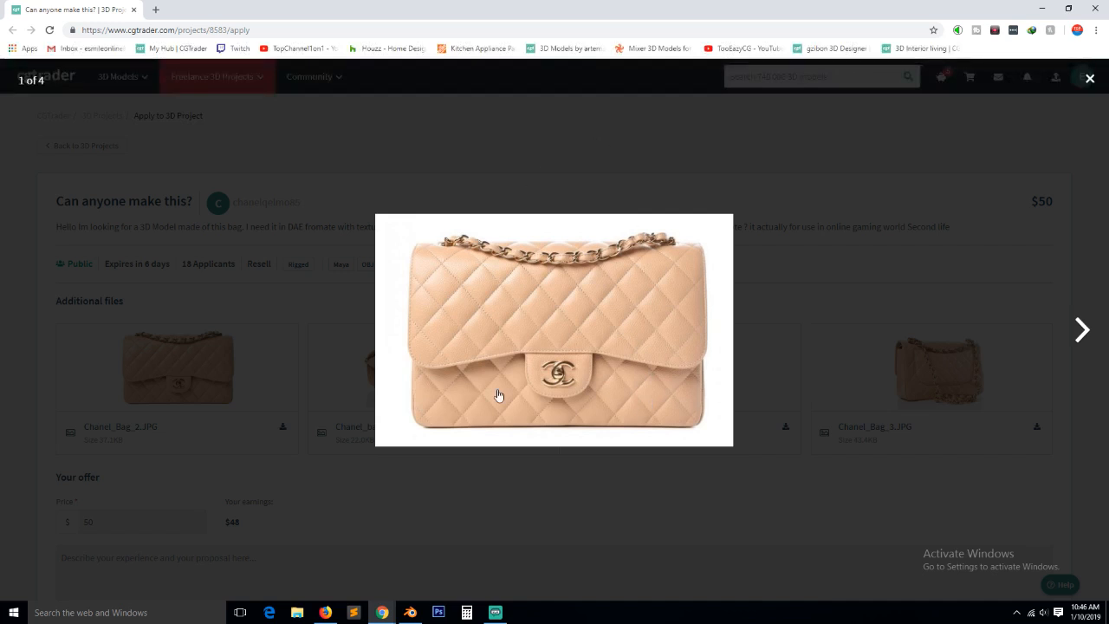
# Switch to Blender and dismiss its splash screen to reach the default scene
pyautogui.click(410, 612)
pyautogui.click(442, 446)
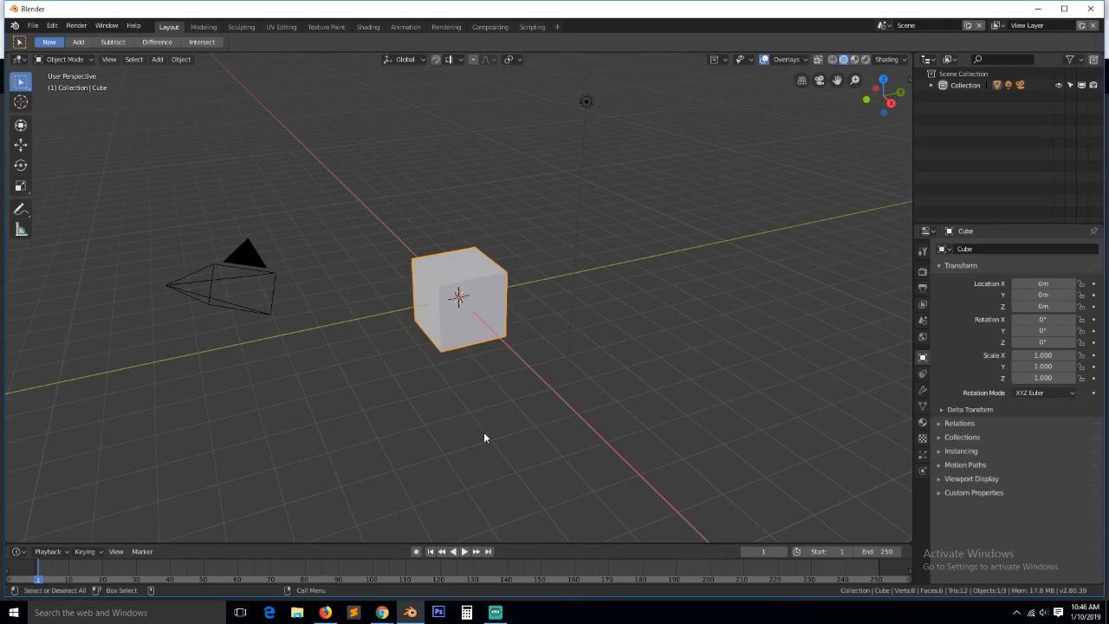
pyautogui.click(327, 612)
# Switch back to the CGTrader project in Chrome and save the bag's front photo to the Desktop as Chanel_Bag_2.JPG
pyautogui.moveTo(382, 612)
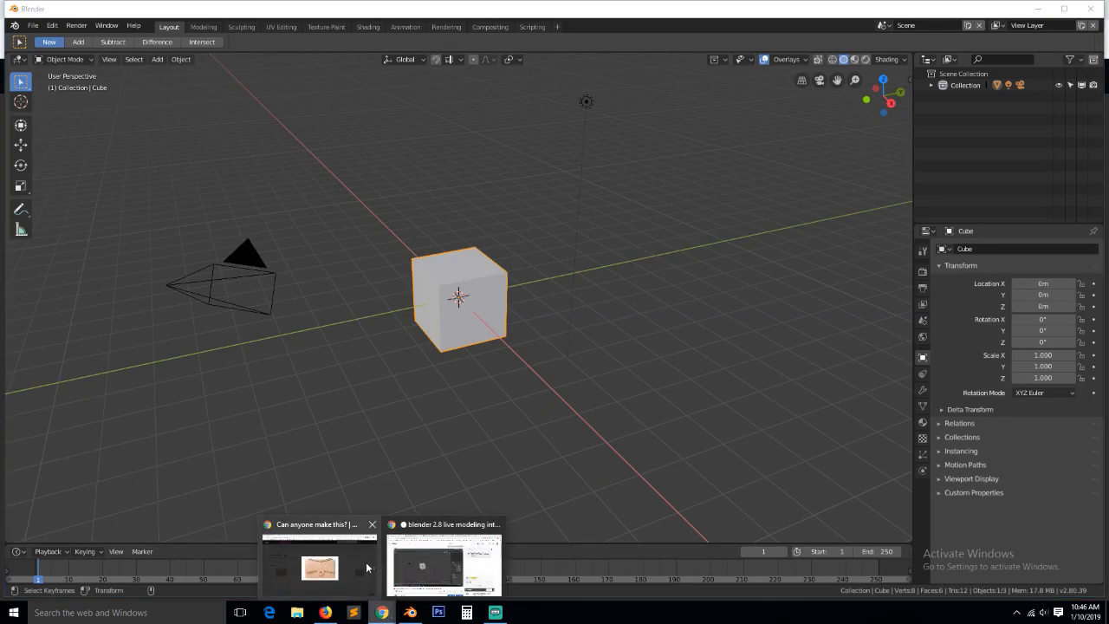
pyautogui.click(367, 561)
pyautogui.rightClick(517, 239)
pyautogui.click(577, 266)
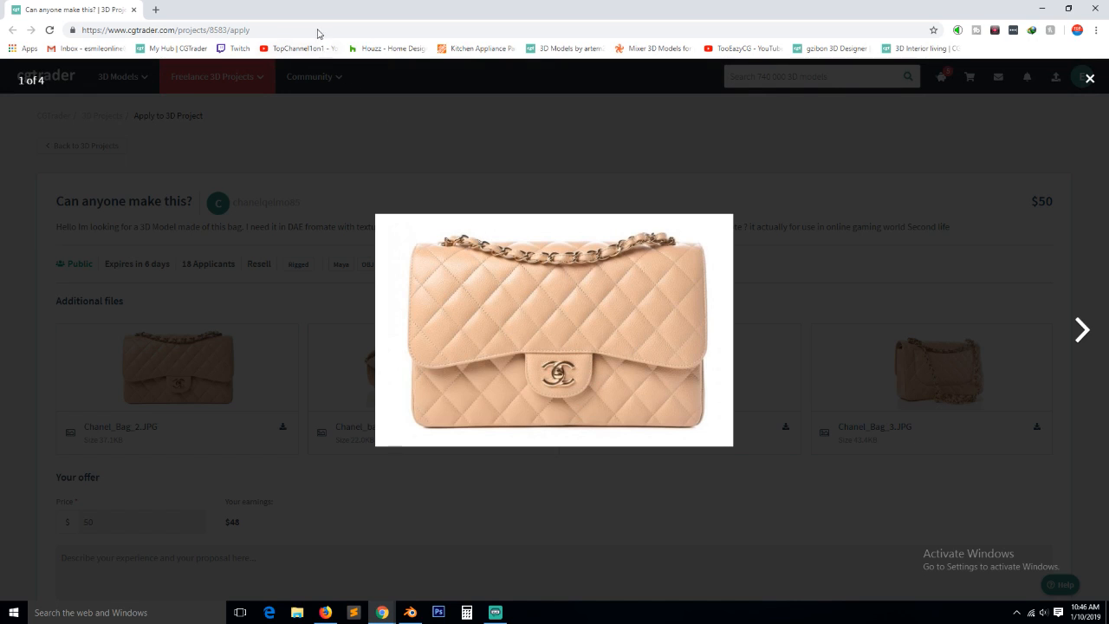
pyautogui.click(344, 257)
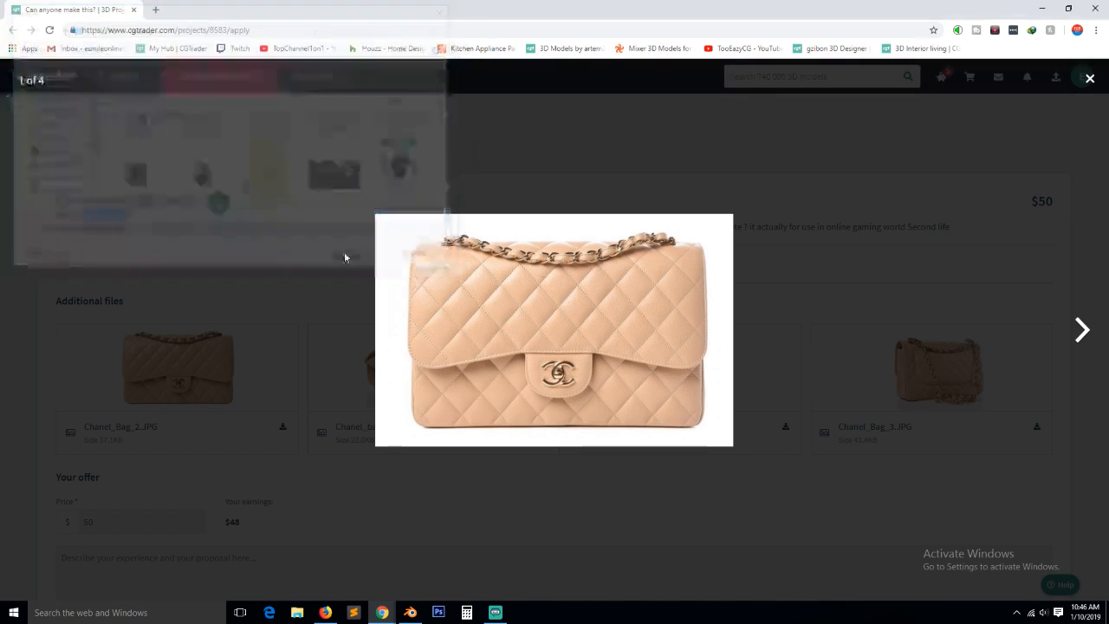
pyautogui.click(326, 30)
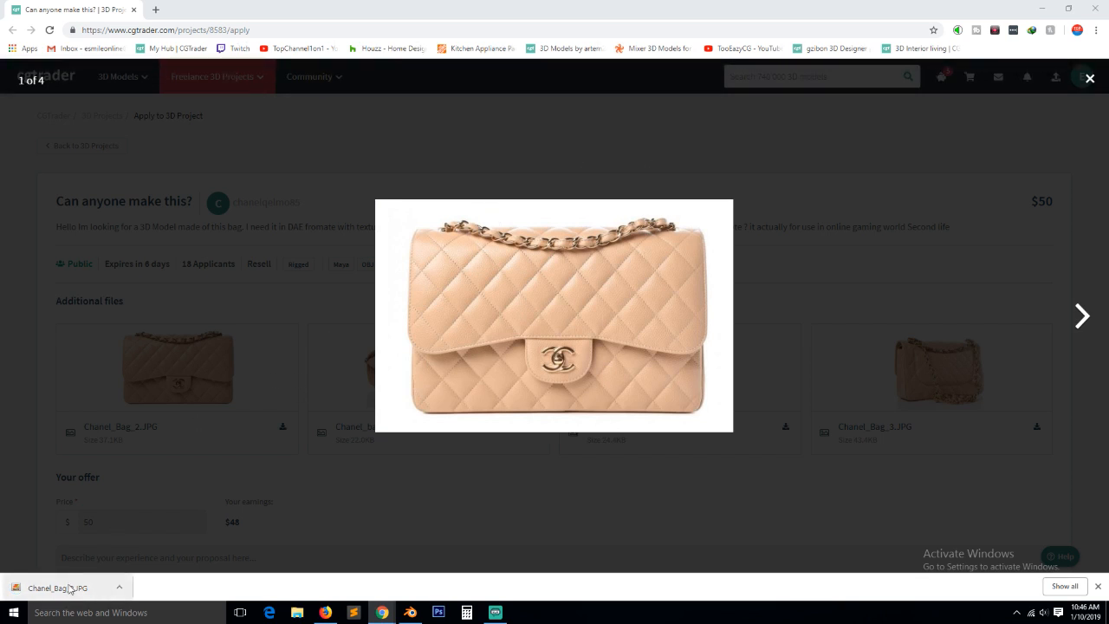
# Bring the downloaded Chanel_Bag_2.JPG into Blender's 3D viewport as a reference image below the cube
pyautogui.click(119, 587)
pyautogui.click(139, 553)
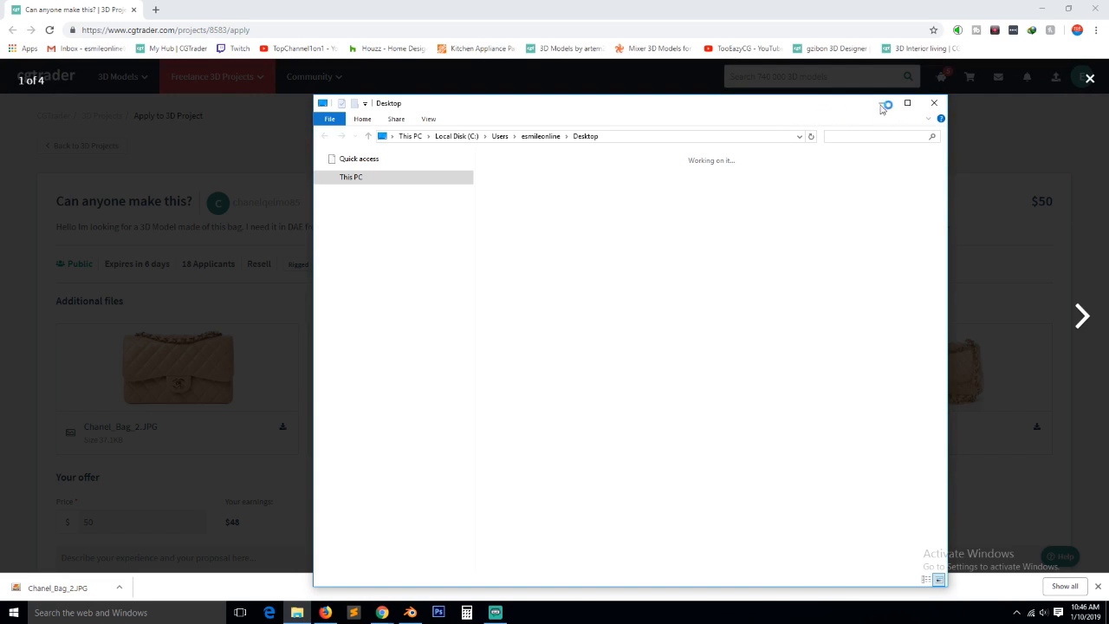
pyautogui.click(810, 64)
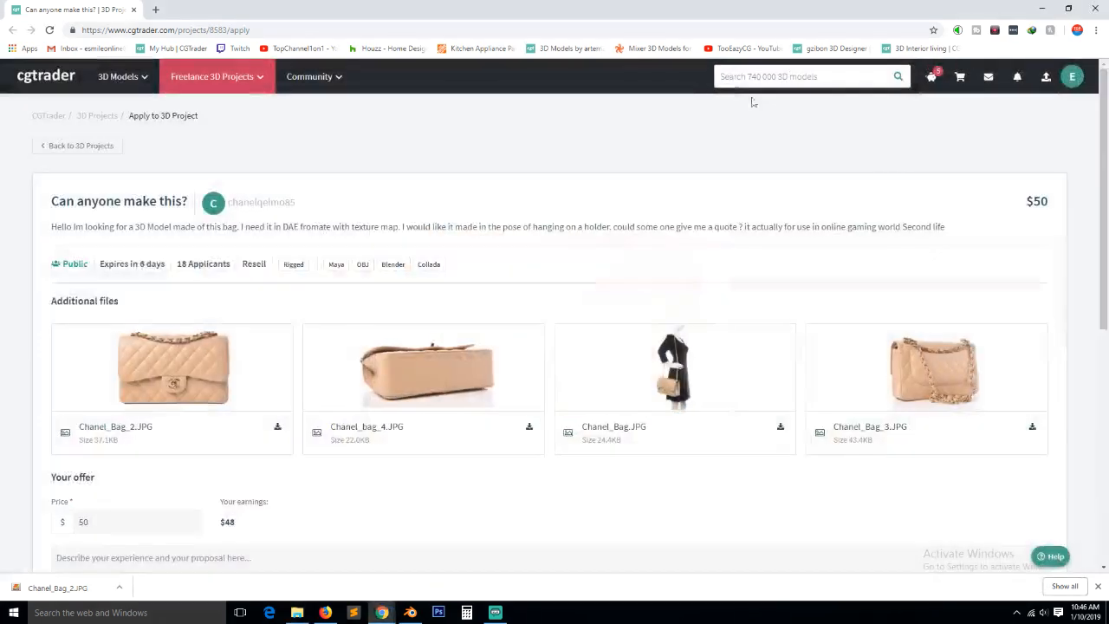
pyautogui.click(198, 365)
pyautogui.moveTo(58, 589); pyautogui.dragTo(399, 397)
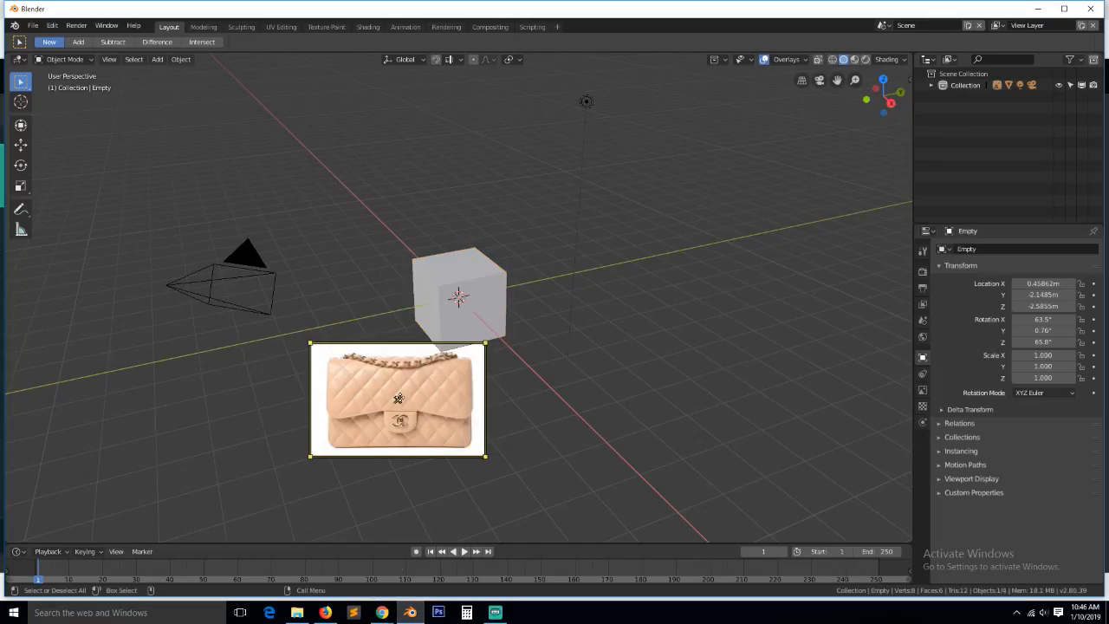
# In the front view, clear the reference image's rotation and rotate it 90 degrees about the X axis
pyautogui.press('KP_1')
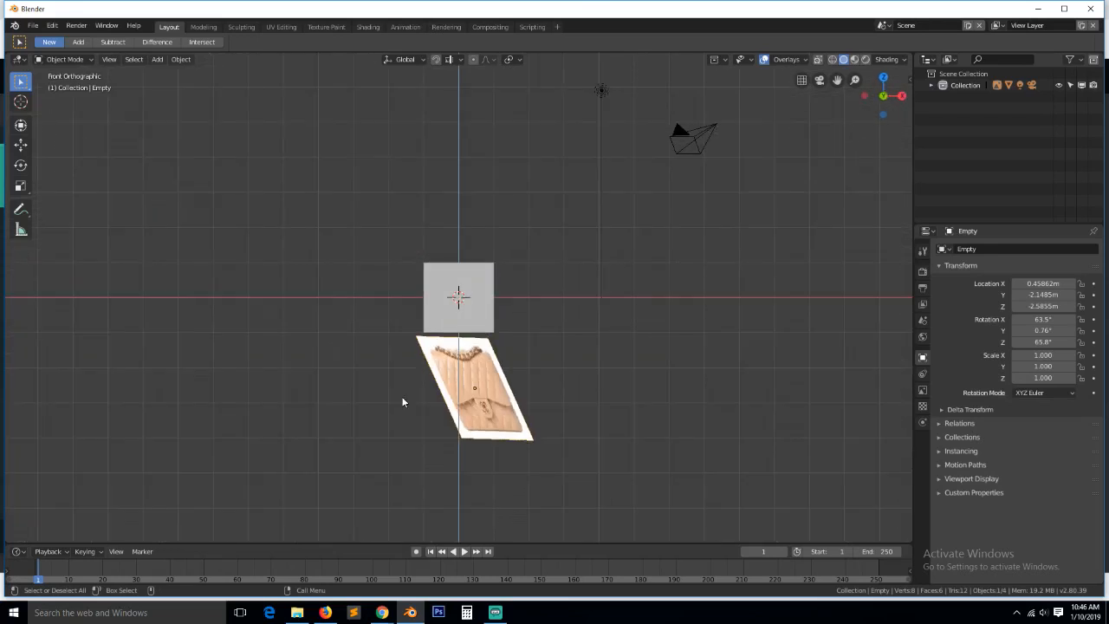
pyautogui.hotkey('alt', 'r')
pyautogui.write('rx')
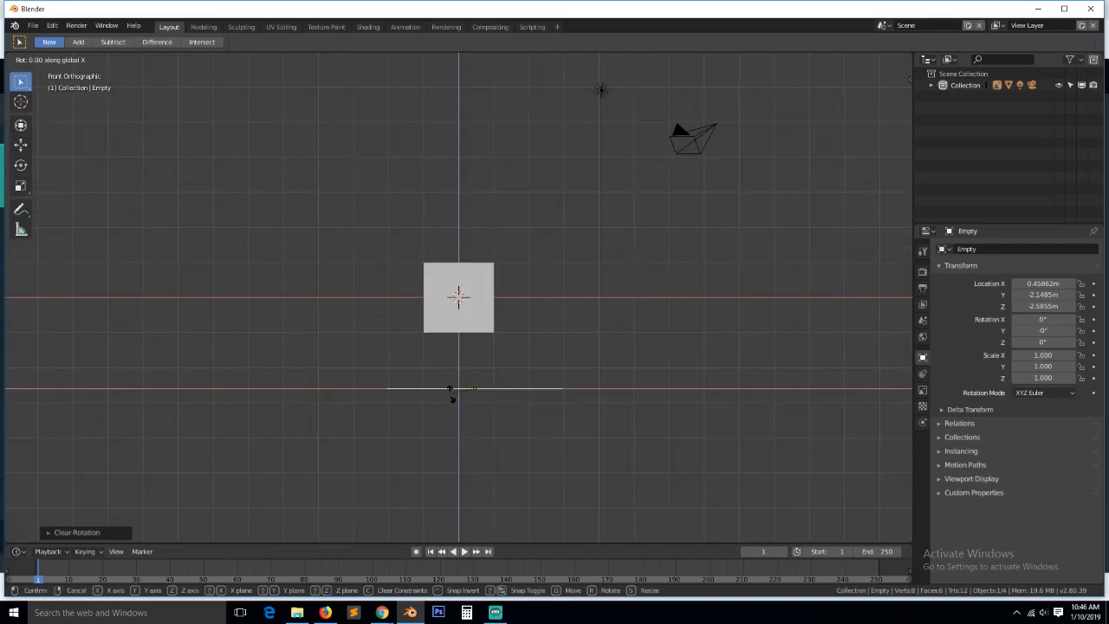
pyautogui.write('90')
pyautogui.press('Return')
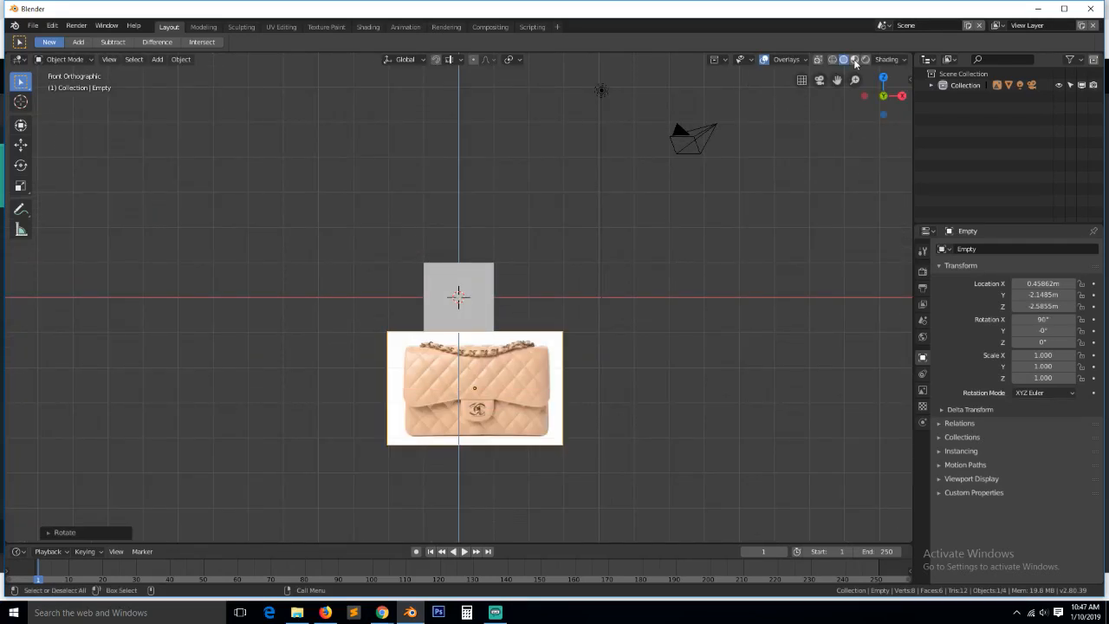
# Start the Shortcut VUr add-on's on-screen display of pressed keys and hide the viewport sidebar again
pyautogui.press('n')
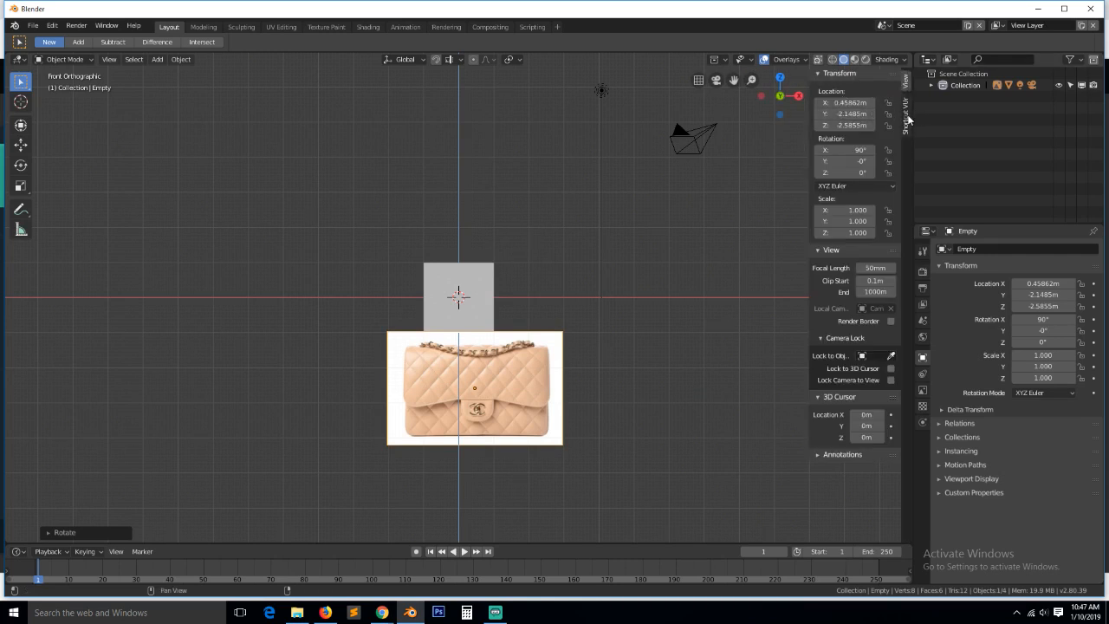
pyautogui.click(906, 115)
pyautogui.click(873, 94)
pyautogui.press('n')
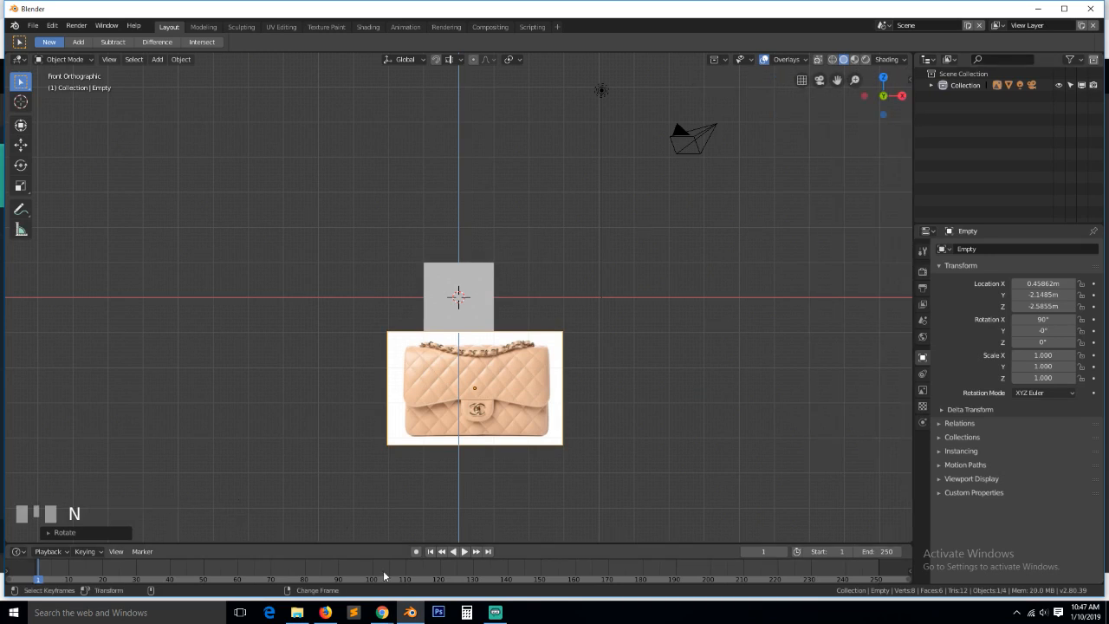
# Switch to the CGTrader project page and review the bag's description, reference files and offer form
pyautogui.click(382, 612)
pyautogui.click(295, 568)
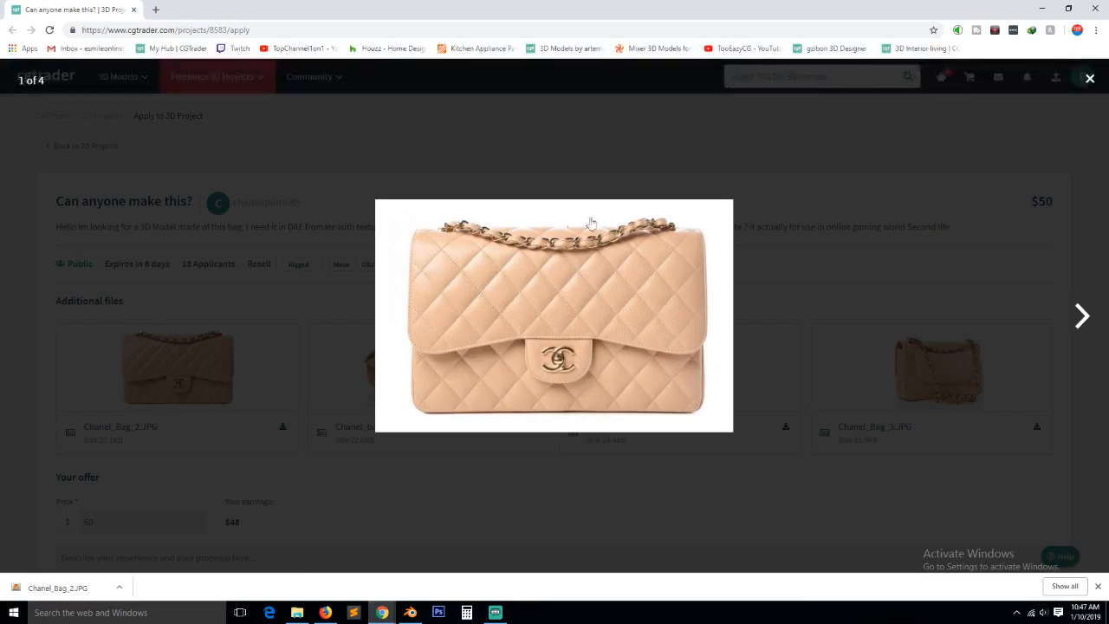
pyautogui.click(1009, 113)
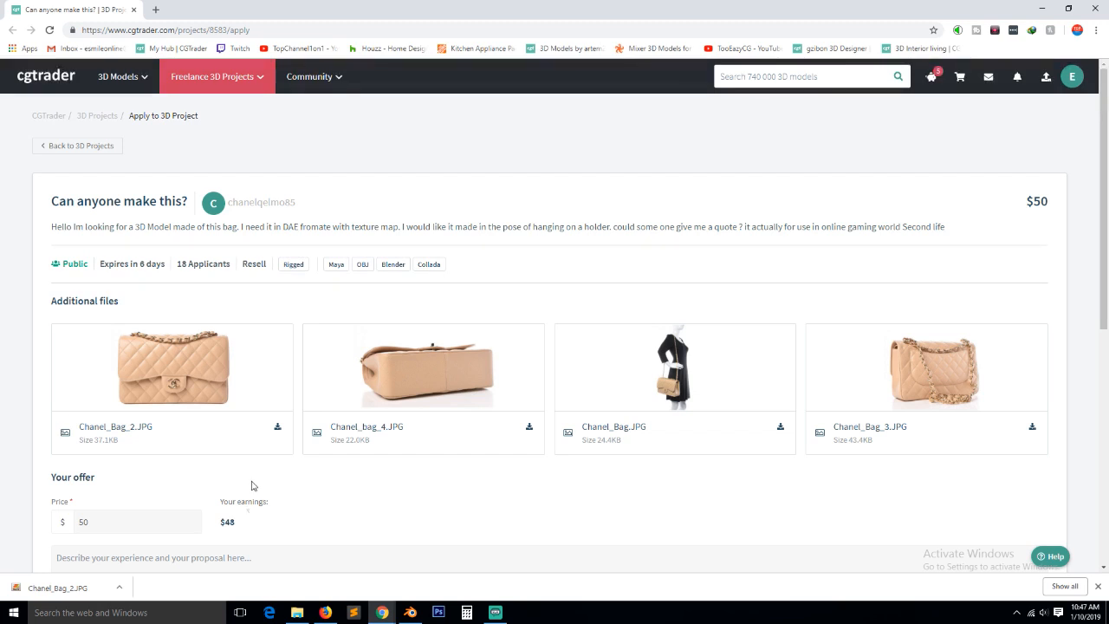
pyautogui.scroll(-1, 242, 490)
pyautogui.scroll(-2, 208, 461)
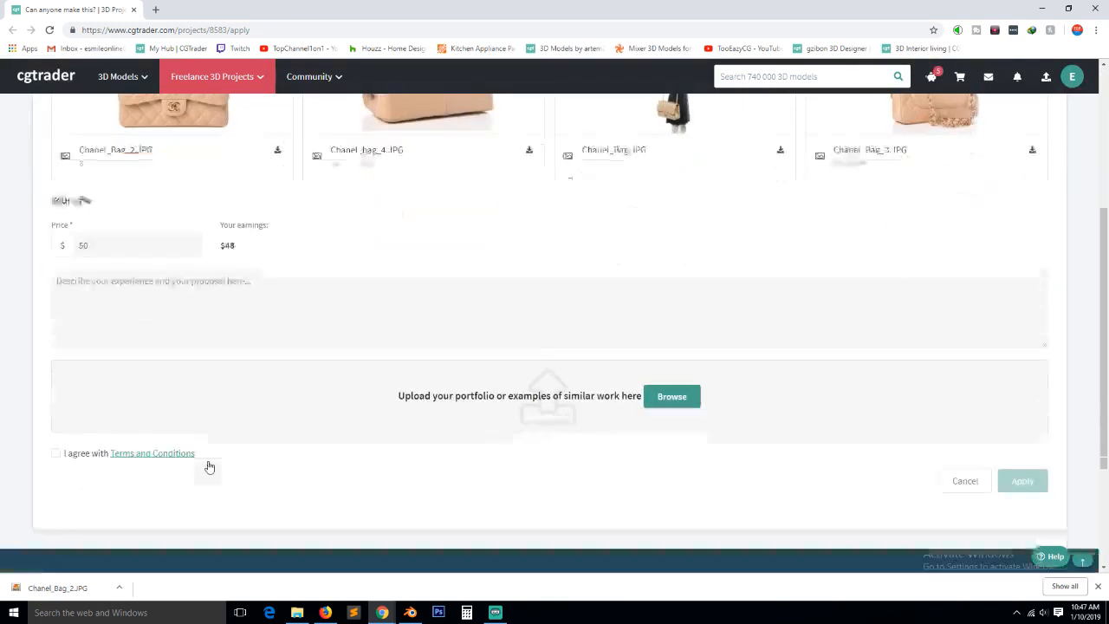
pyautogui.scroll(3, 524, 256)
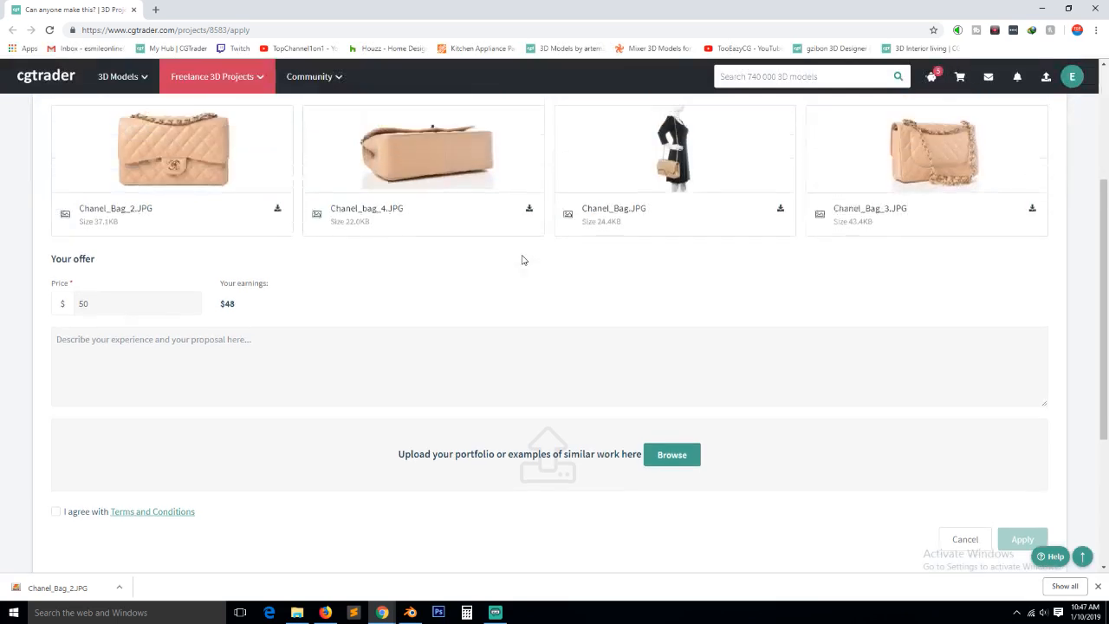
pyautogui.scroll(-2, 358, 215)
pyautogui.scroll(2, 358, 215)
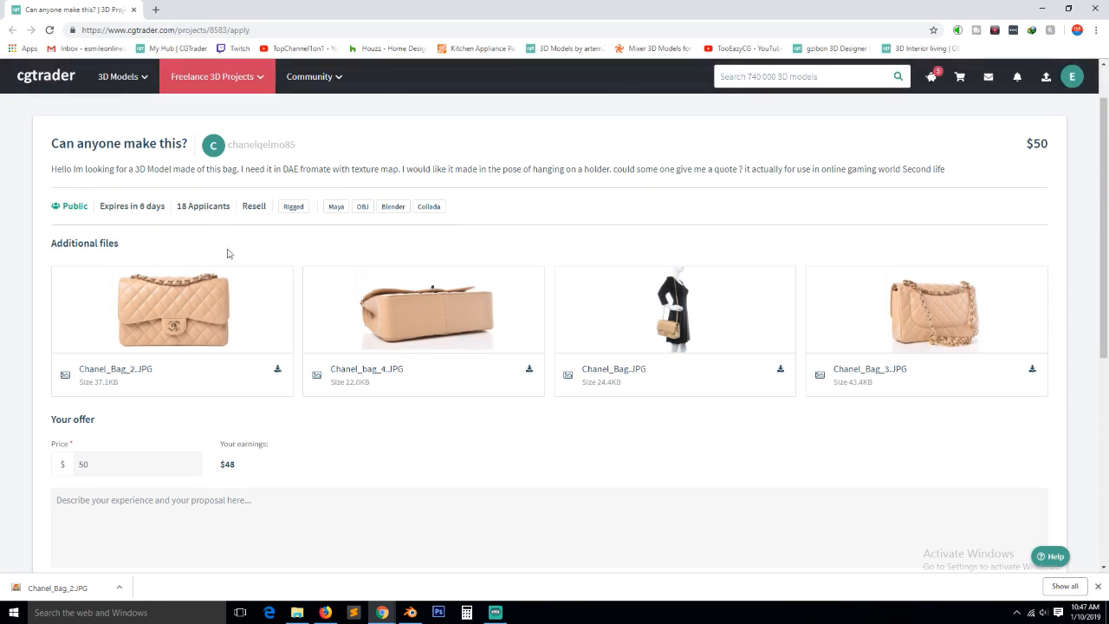
# Enlarge the Chanel_Bag_2.JPG photo on the project page and lower the Desktop Audio volume slightly in Streamlabs OBS
pyautogui.click(146, 310)
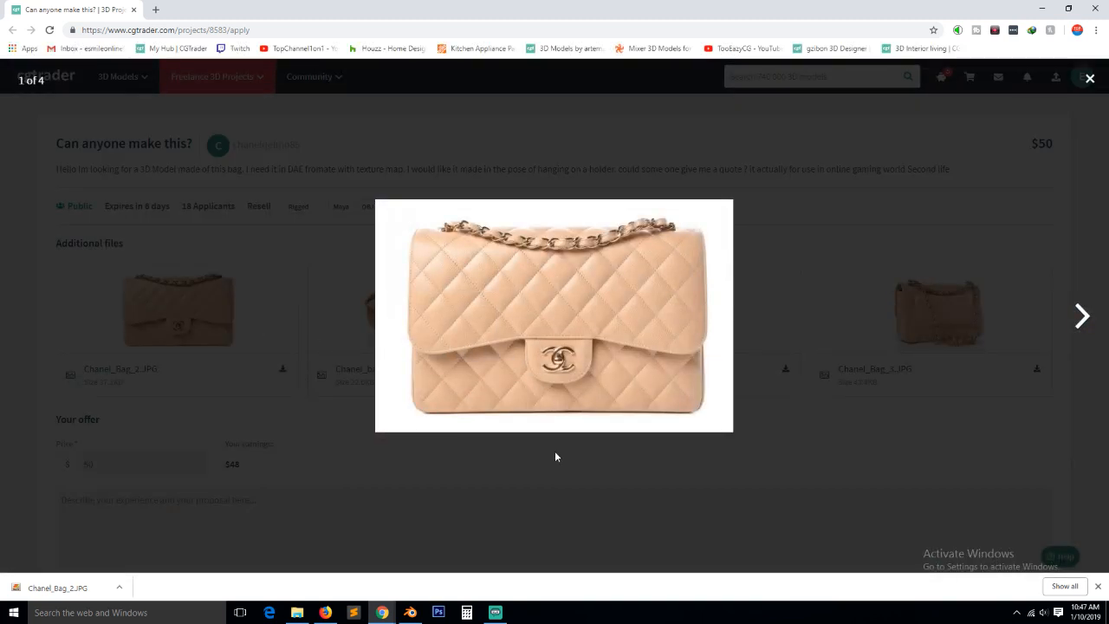
pyautogui.click(494, 612)
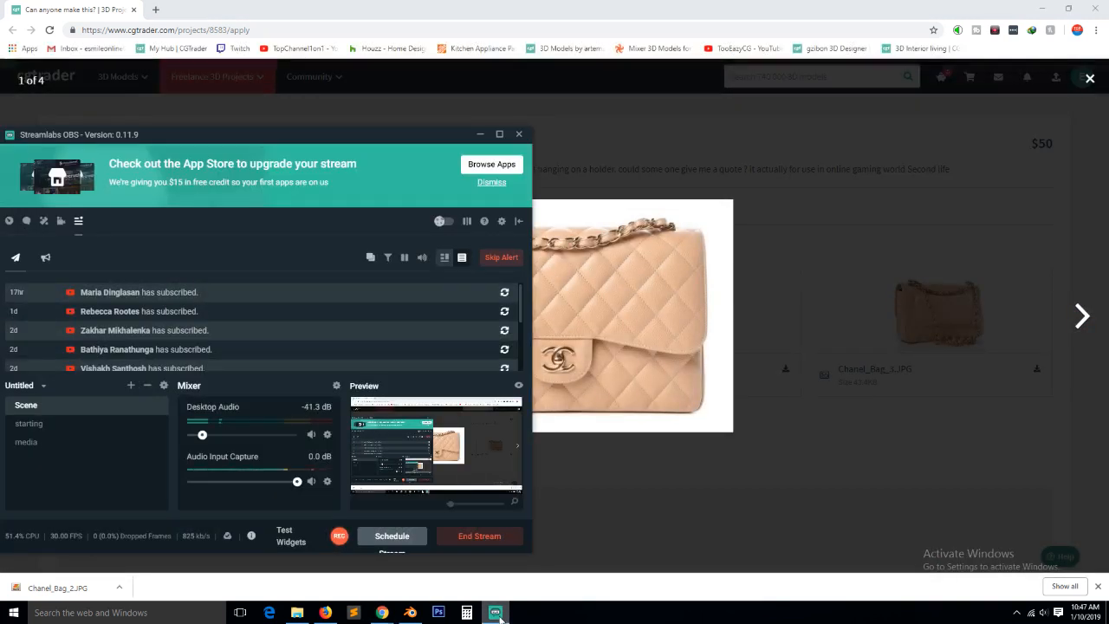
pyautogui.moveTo(202, 435); pyautogui.dragTo(196, 440)
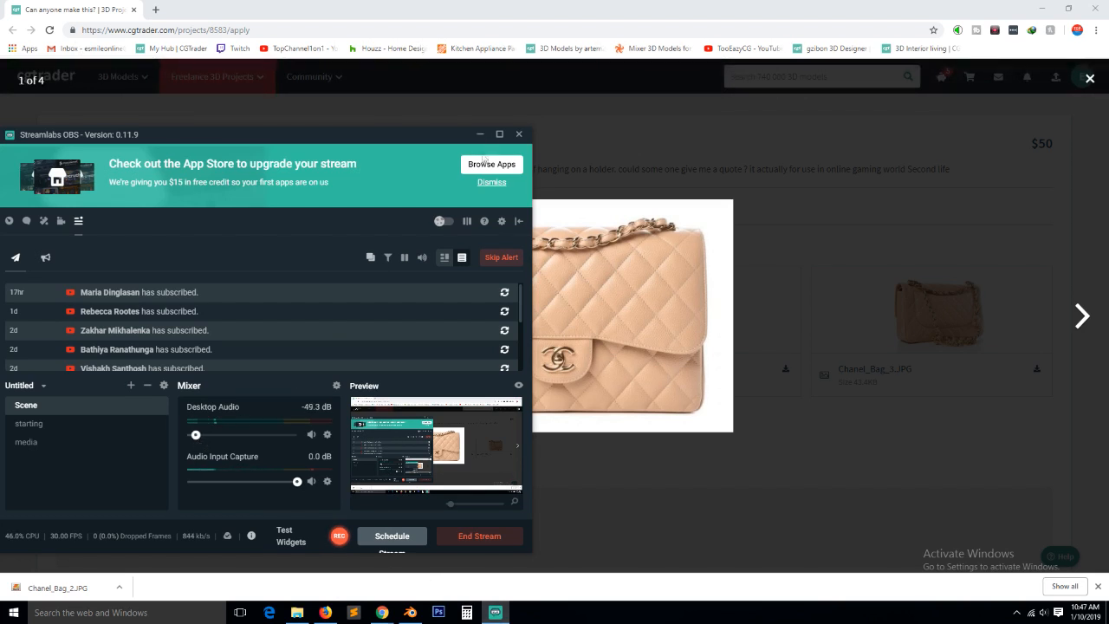
pyautogui.click(391, 6)
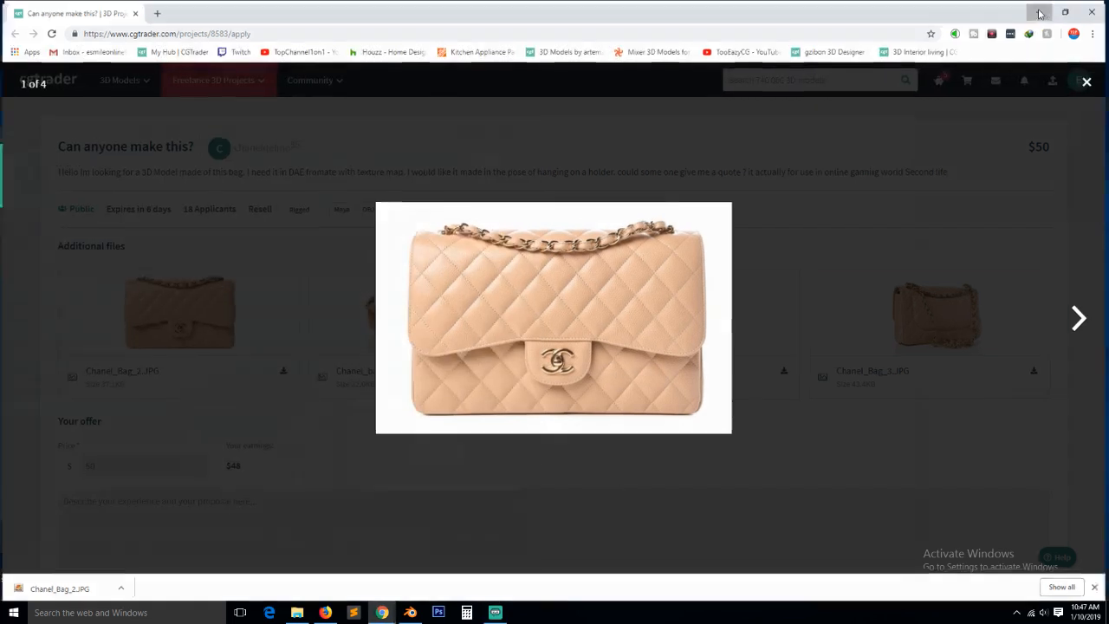
# Switch to Blender and move the bag reference image up beside the cube on the negative X side
pyautogui.click(1041, 8)
pyautogui.click(718, 168)
pyautogui.click(476, 413)
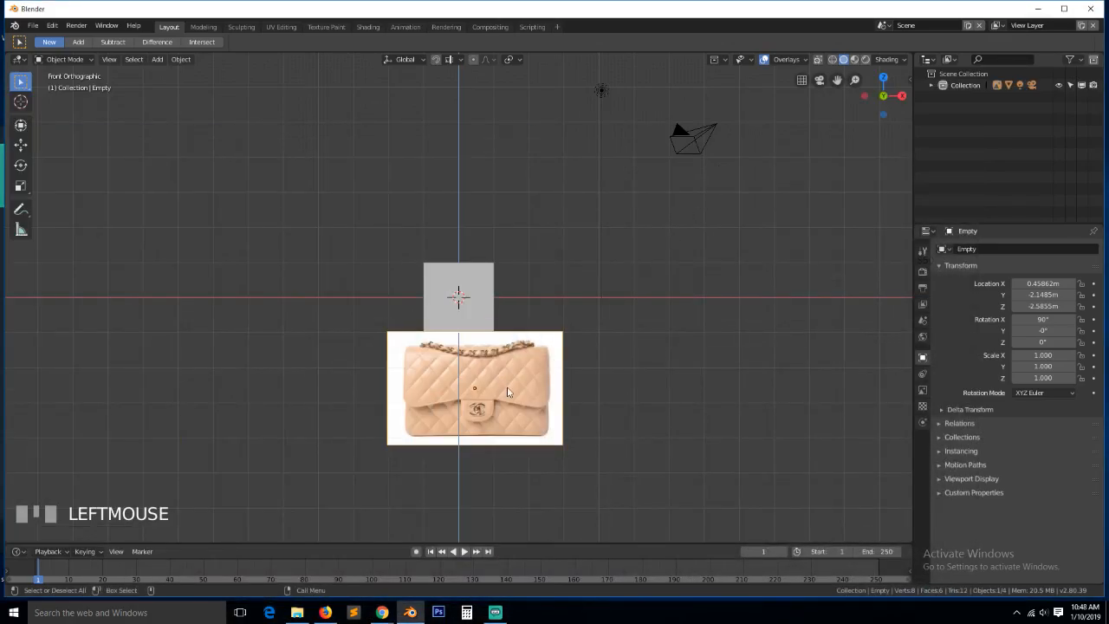
pyautogui.moveTo(520, 386); pyautogui.dragTo(303, 245)
# Delete the default cube from the scene
pyautogui.click(462, 309)
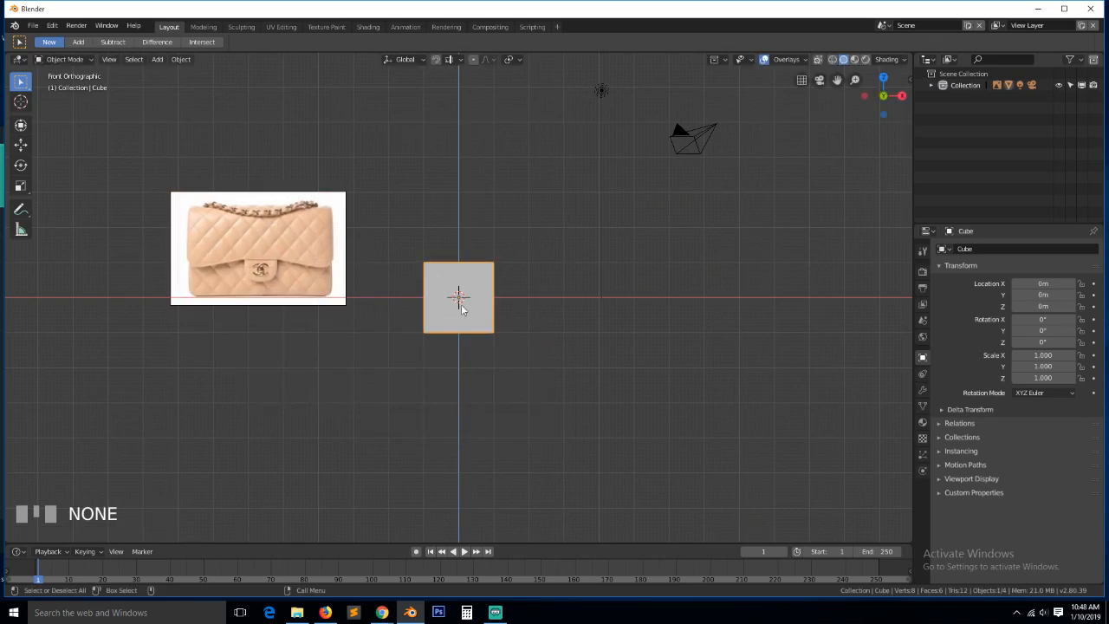
pyautogui.press('x')
pyautogui.click(462, 310)
# Add a mesh plane at the origin and rotate it 90 degrees about the X axis
pyautogui.hotkey('shift', 'a')
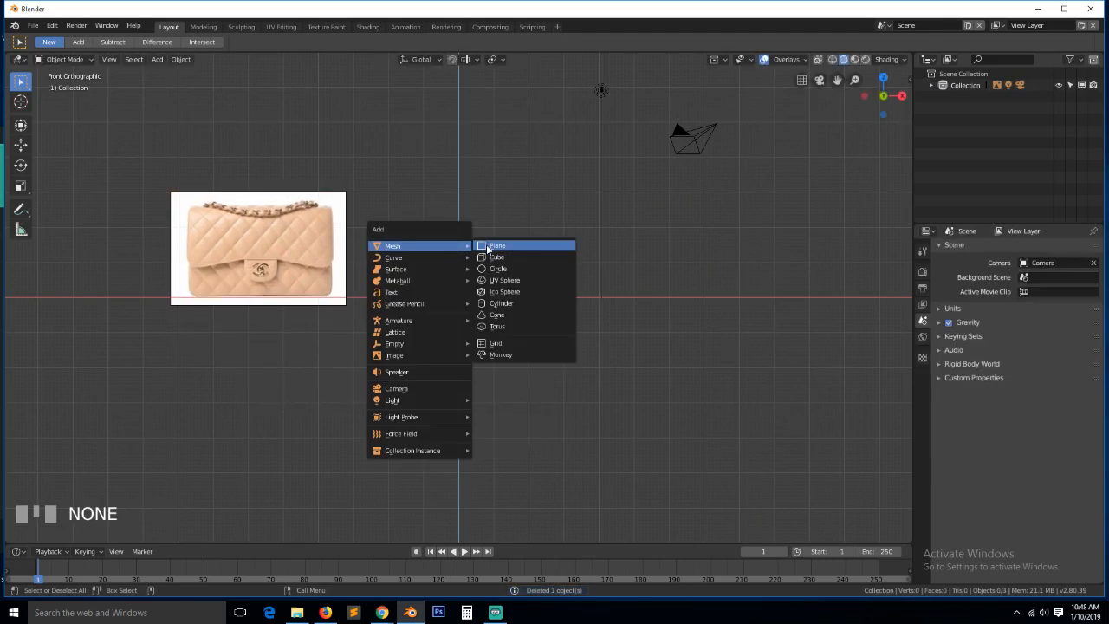
pyautogui.click(486, 246)
pyautogui.press('r')
pyautogui.press('x')
pyautogui.press('9')
pyautogui.press('0')
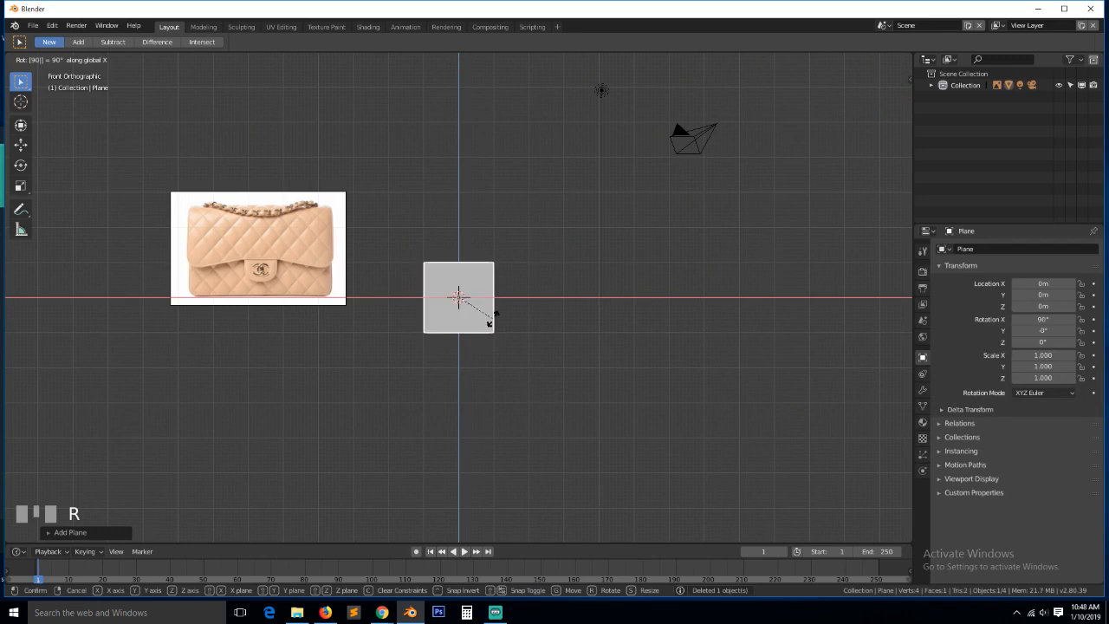
# Scale the plane up uniformly to about 3.893, and narrow its X scale to about 2.223
pyautogui.press('s')
pyautogui.click(715, 342)
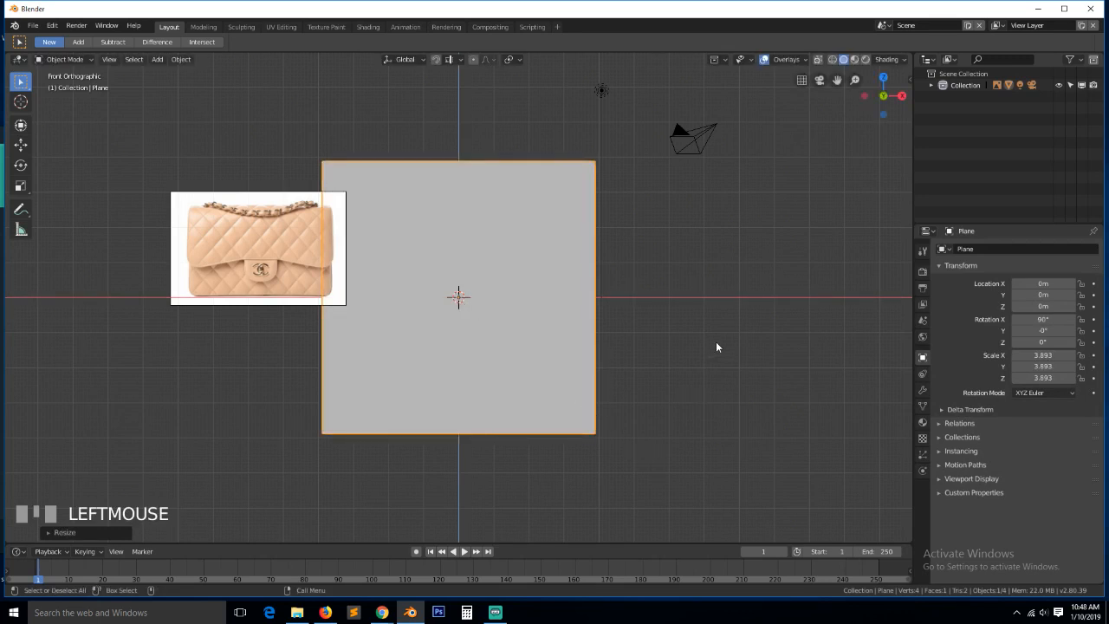
pyautogui.press('s')
pyautogui.press('x')
pyautogui.click(603, 333)
# Divide the plane into a grid with nine evenly spaced horizontal loop cuts and seven vertical ones
pyautogui.press('Tab')
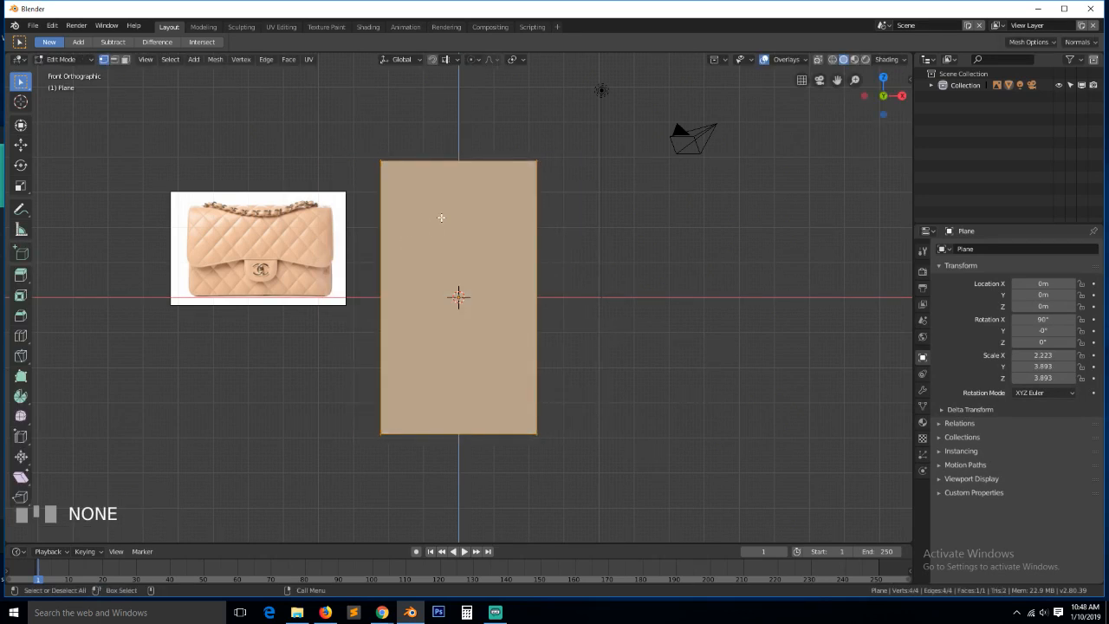
pyautogui.hotkey('ctrl', 'r')
pyautogui.scroll(8, 377, 260)
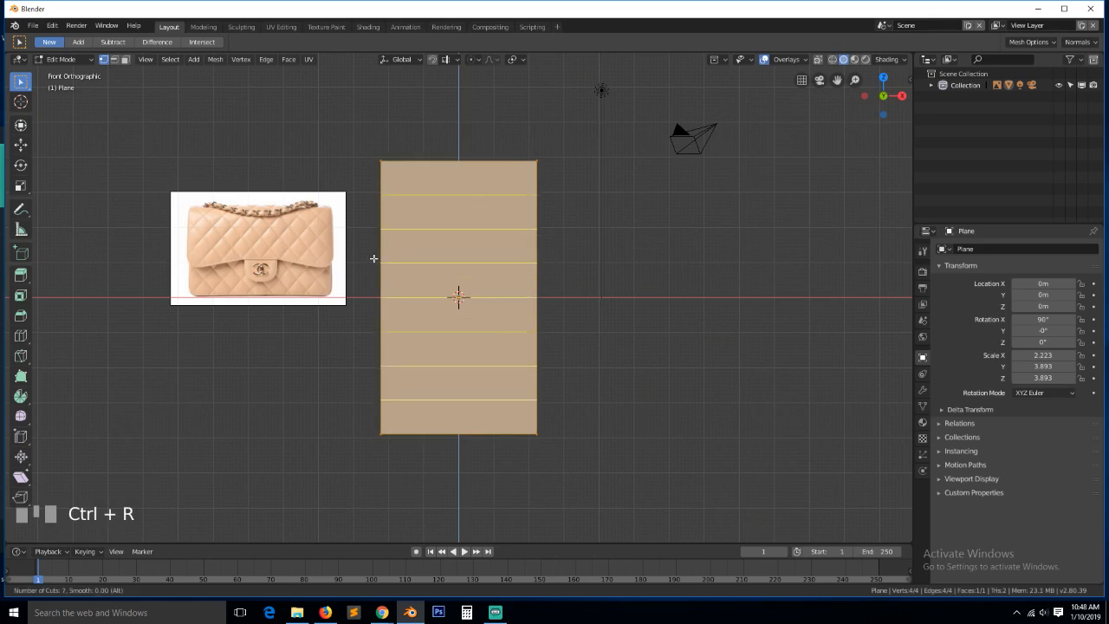
pyautogui.rightClick(381, 253)
pyautogui.hotkey('ctrl', 'r')
pyautogui.scroll(6, 424, 208)
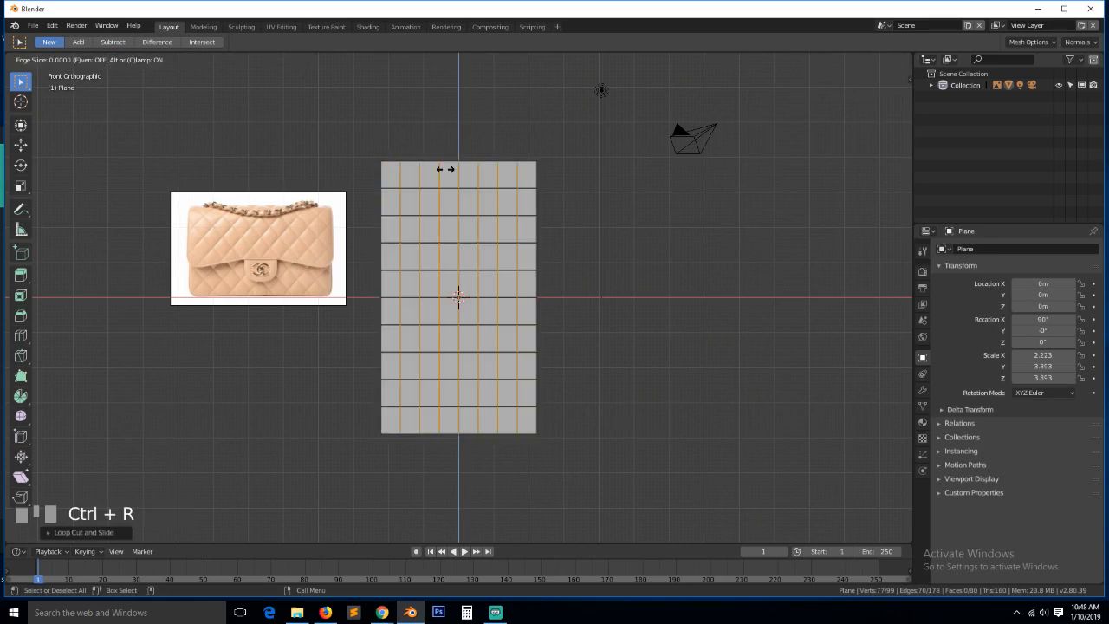
pyautogui.rightClick(445, 168)
# Select all of the grid's edges in edge select mode and try to bevel them
pyautogui.press('a')
pyautogui.press('2')
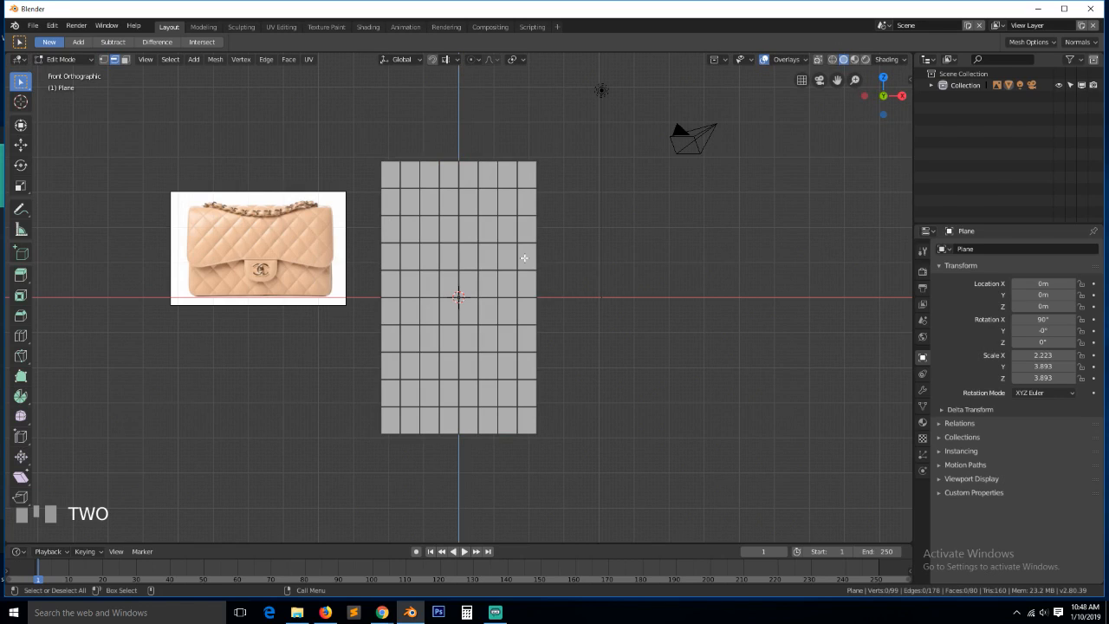
pyautogui.press('a')
pyautogui.hotkey('ctrl', 'b')
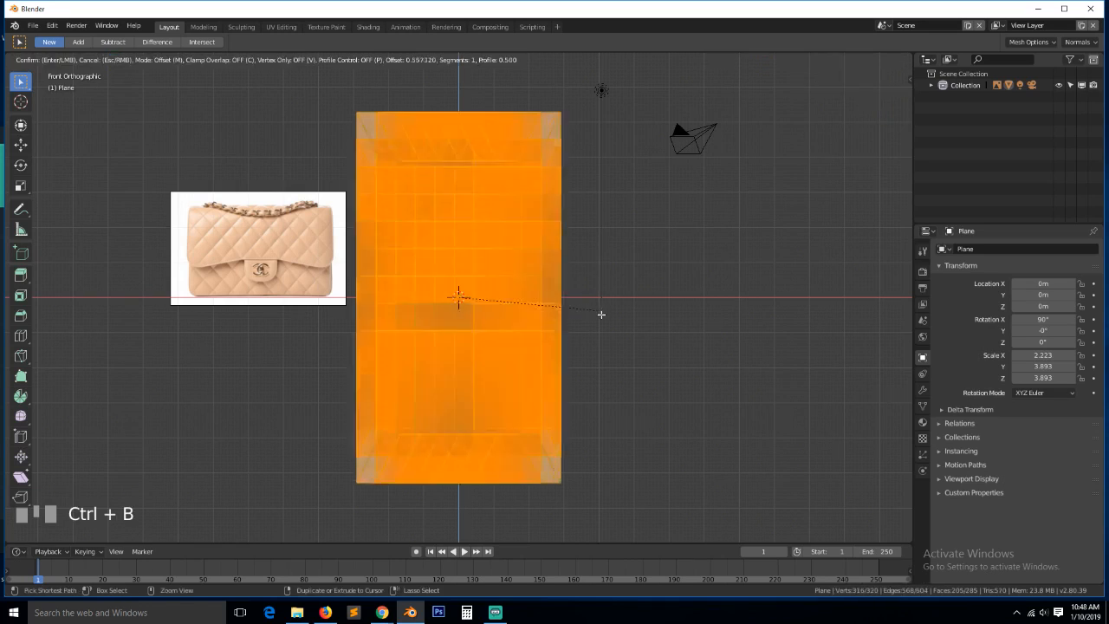
pyautogui.rightClick(577, 307)
# Apply the plane's rotation and scale in Object Mode
pyautogui.press('Tab')
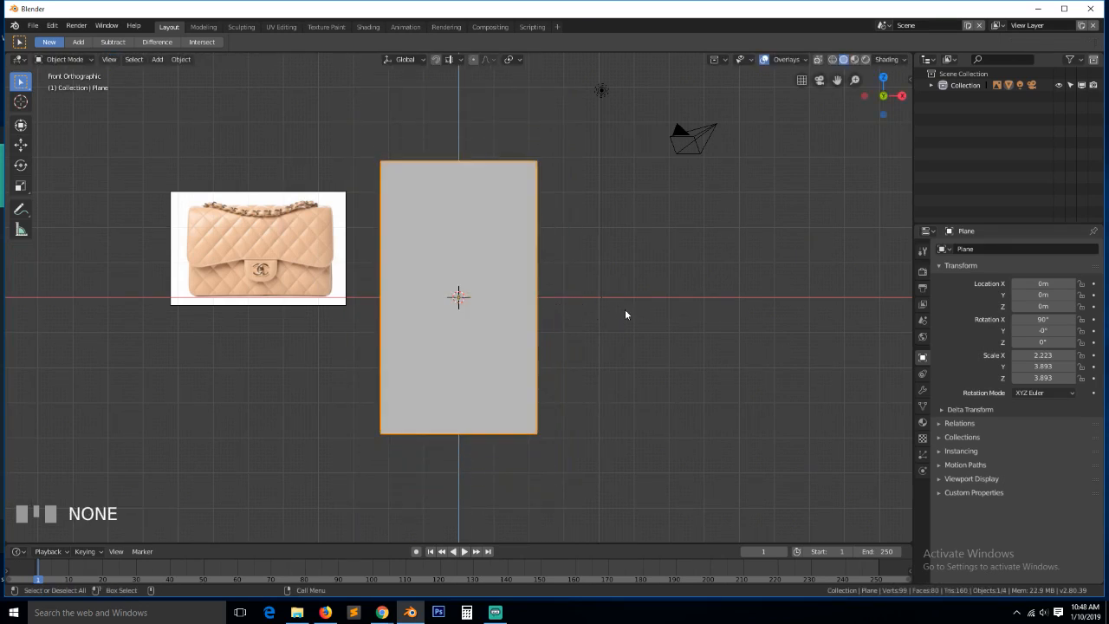
pyautogui.hotkey('ctrl', 'a')
pyautogui.click(620, 344)
# Bevel all the grid edges in Edit Mode with two segments and an offset of about 0.078
pyautogui.press('Tab')
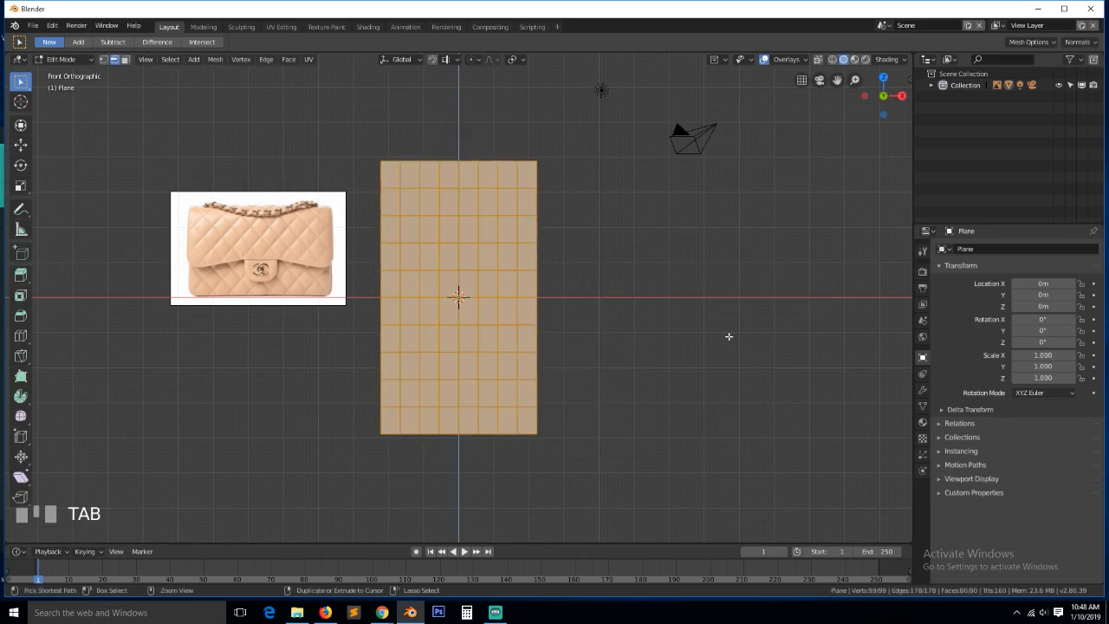
pyautogui.hotkey('ctrl', 'b')
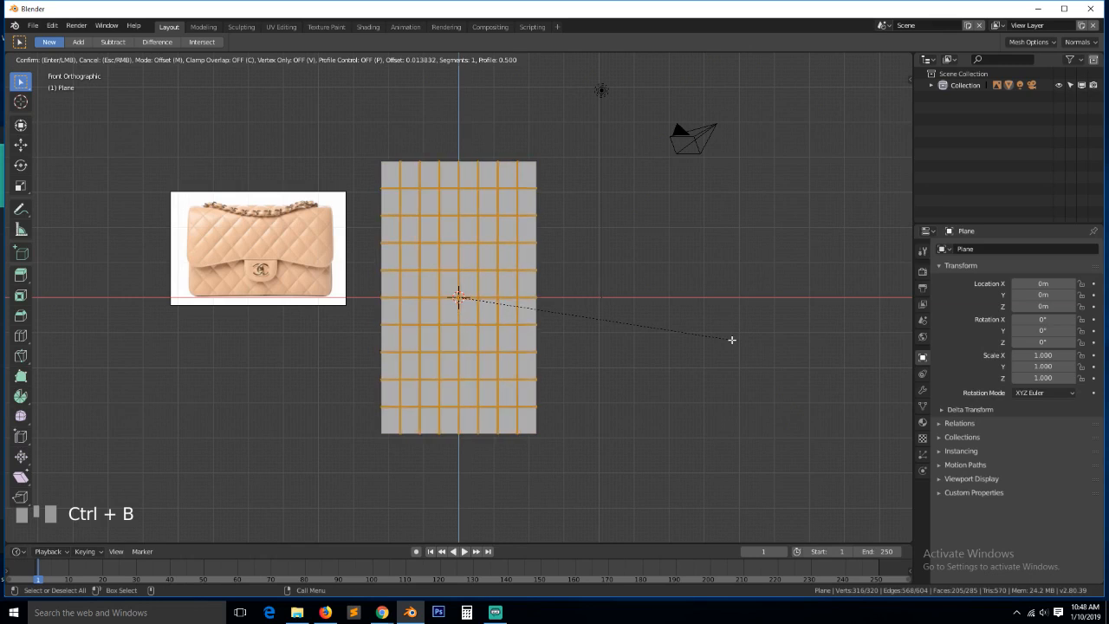
pyautogui.scroll(2, 731, 340)
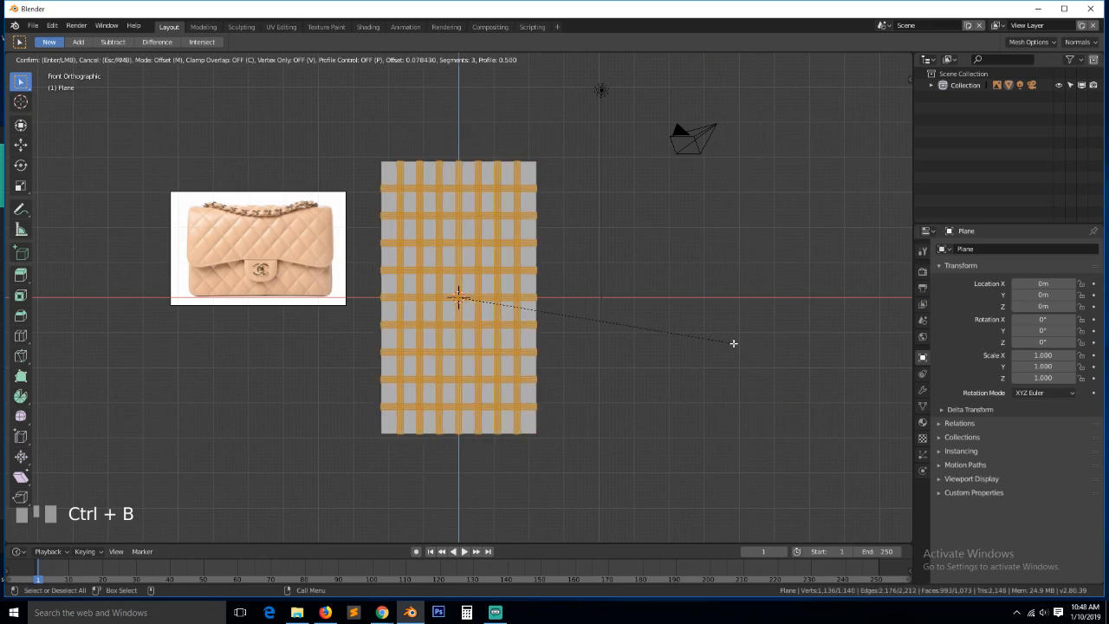
pyautogui.scroll(-1, 733, 344)
pyautogui.click(733, 344)
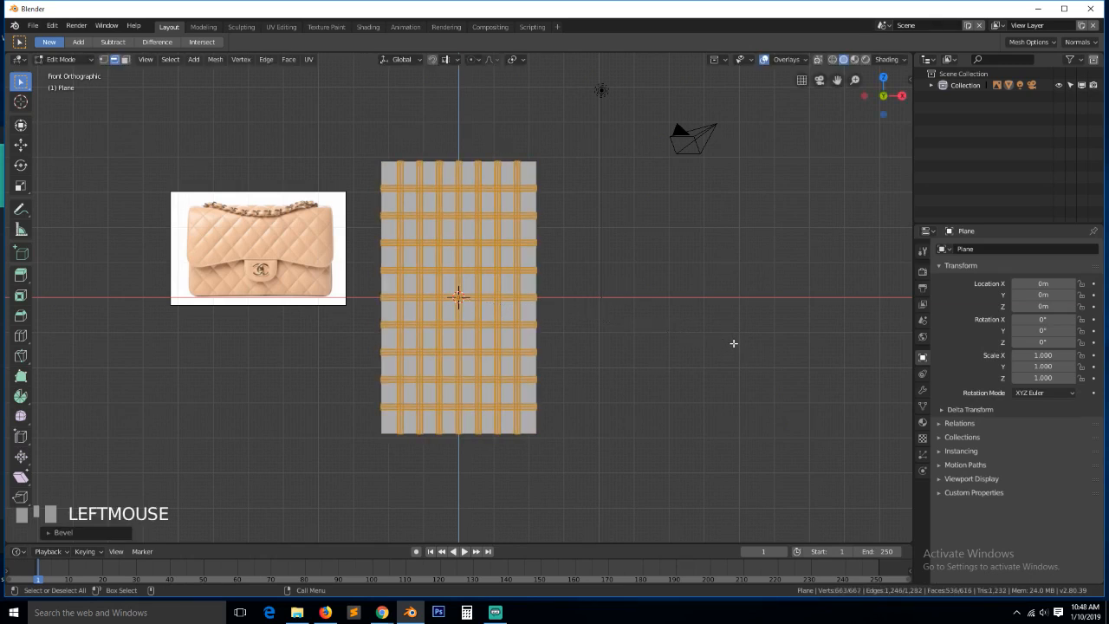
# Select the centre edge loops of one vertical band left of the middle and the four upper horizontal bands
pyautogui.scroll(5, 553, 299)
pyautogui.keyDown('alt'); pyautogui.click(410, 264); pyautogui.keyUp('alt')
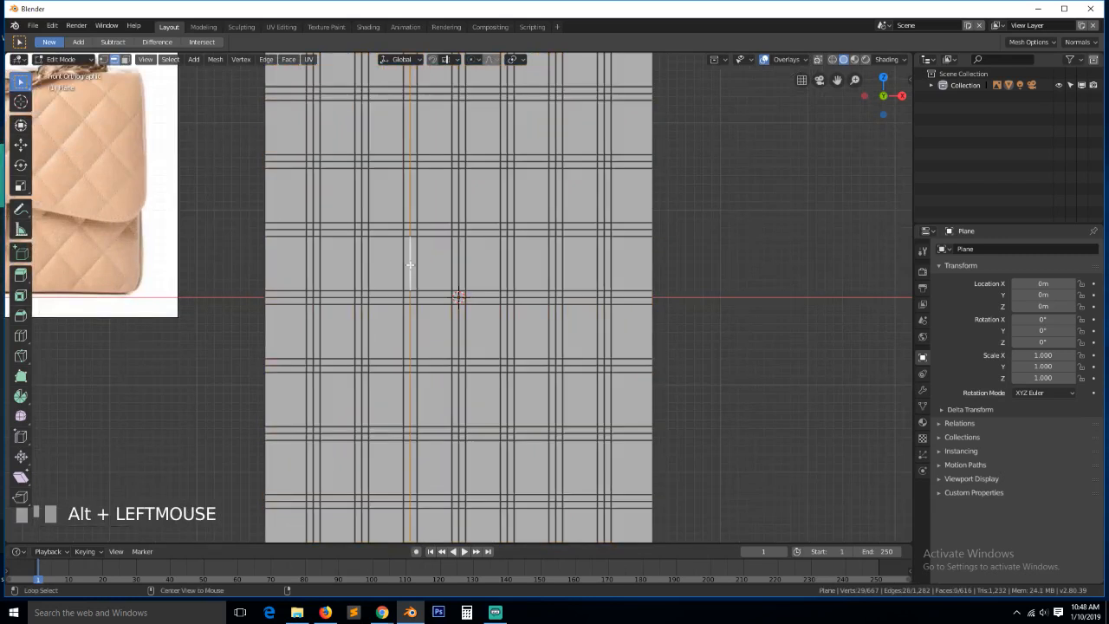
pyautogui.keyDown('alt'); pyautogui.keyDown('shift'); pyautogui.click(423, 227); pyautogui.keyUp('shift'); pyautogui.keyUp('alt')
pyautogui.keyDown('alt'); pyautogui.keyDown('shift'); pyautogui.click(437, 160); pyautogui.keyUp('shift'); pyautogui.keyUp('alt')
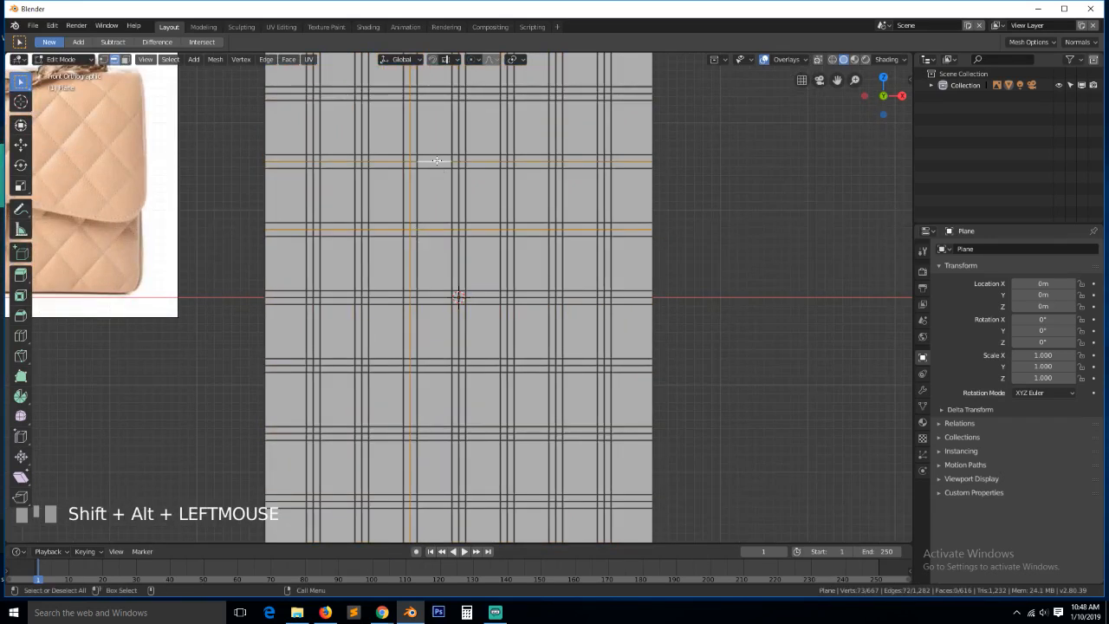
pyautogui.scroll(-2, 439, 158)
pyautogui.keyDown('alt'); pyautogui.keyDown('shift'); pyautogui.click(446, 155); pyautogui.keyUp('shift'); pyautogui.keyUp('alt')
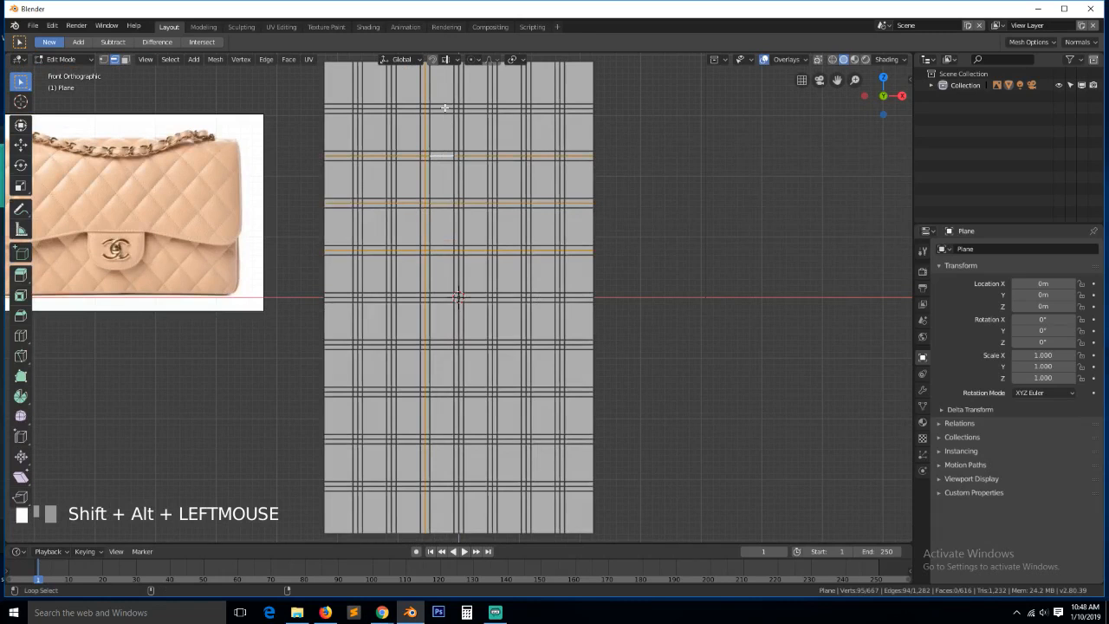
pyautogui.keyDown('alt'); pyautogui.keyDown('shift'); pyautogui.click(448, 108); pyautogui.keyUp('shift'); pyautogui.keyUp('alt')
# Add the centre edge loops of the six remaining vertical bands to the selection
pyautogui.scroll(-2, 458, 154)
pyautogui.keyDown('alt'); pyautogui.keyDown('shift'); pyautogui.click(459, 156); pyautogui.keyUp('shift'); pyautogui.keyUp('alt')
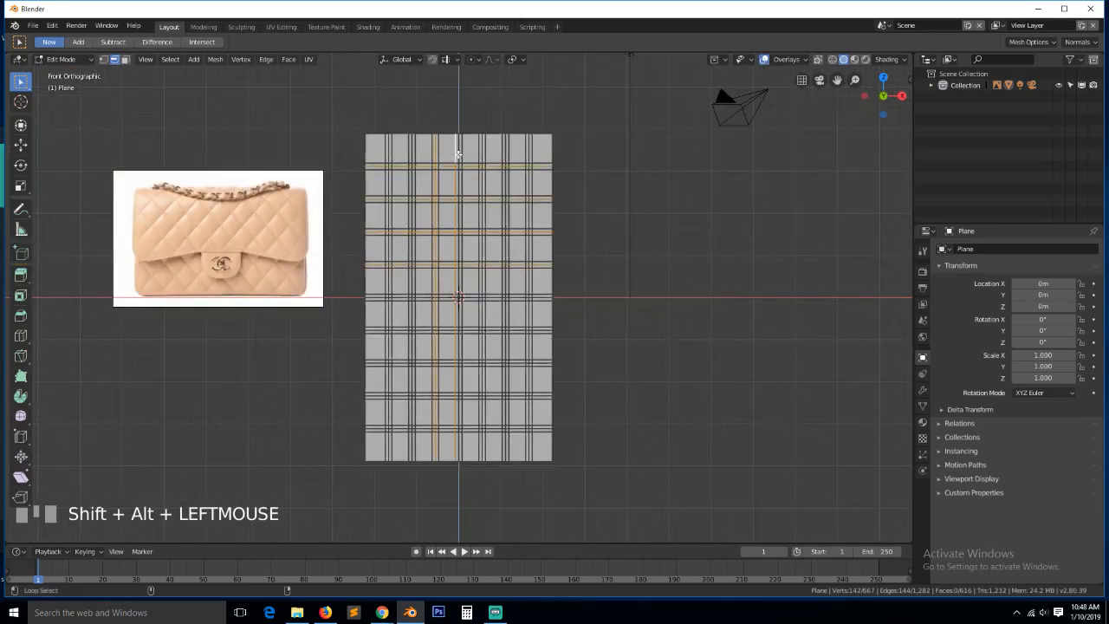
pyautogui.scroll(2, 463, 158)
pyautogui.keyDown('alt'); pyautogui.keyDown('shift'); pyautogui.click(458, 171); pyautogui.keyUp('shift'); pyautogui.keyUp('alt')
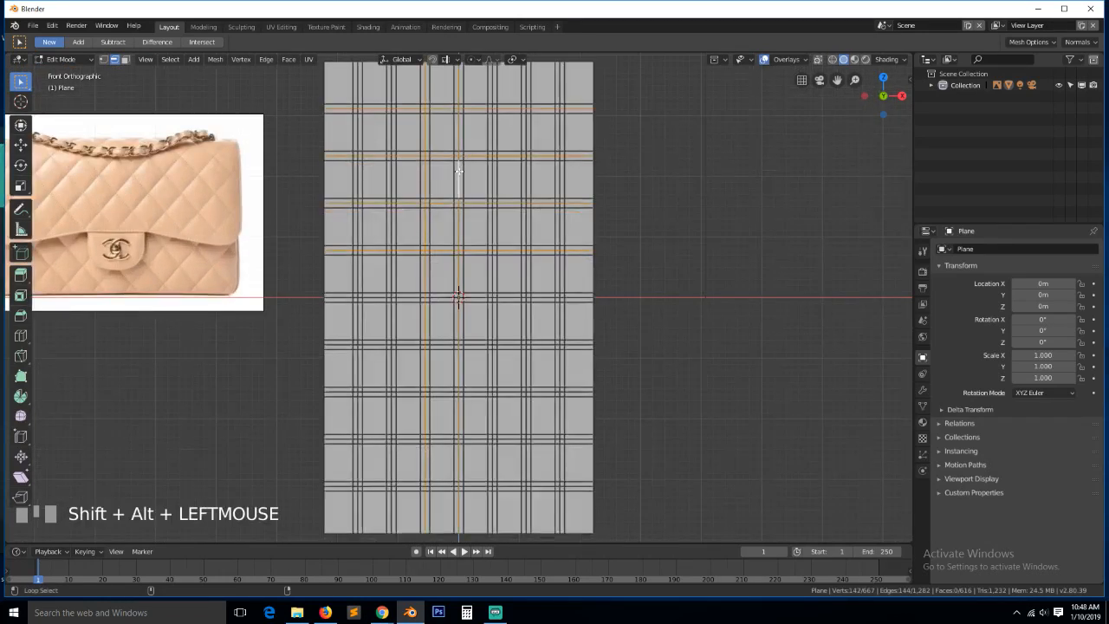
pyautogui.keyDown('alt'); pyautogui.keyDown('shift'); pyautogui.click(391, 189); pyautogui.keyUp('shift'); pyautogui.keyUp('alt')
pyautogui.keyDown('alt'); pyautogui.keyDown('shift'); pyautogui.click(361, 188); pyautogui.keyUp('shift'); pyautogui.keyUp('alt')
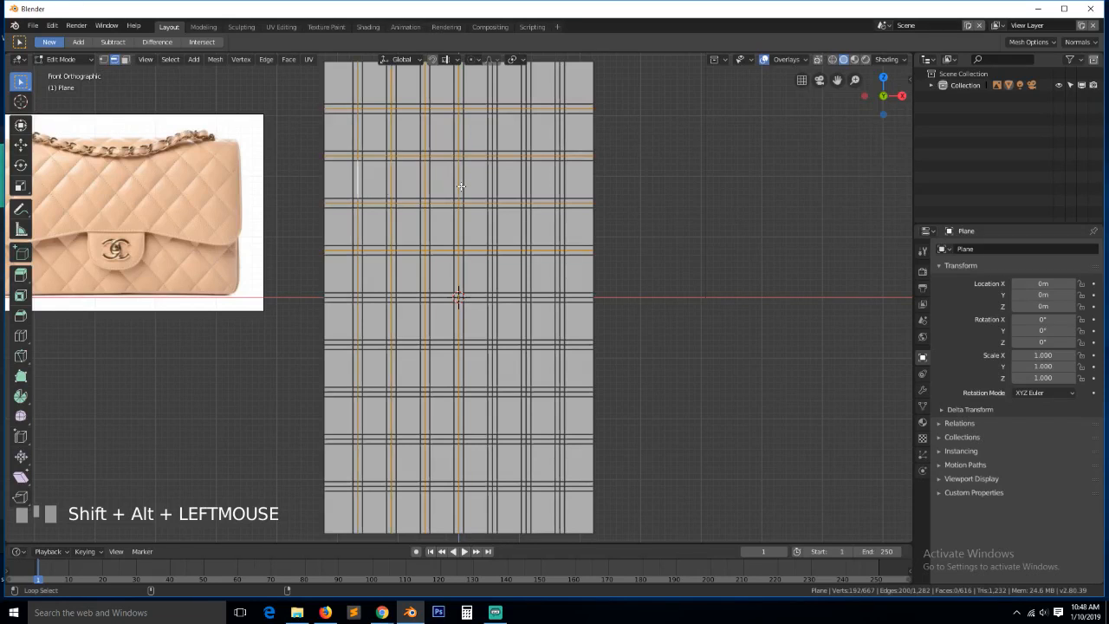
pyautogui.keyDown('alt'); pyautogui.keyDown('shift'); pyautogui.click(492, 190); pyautogui.keyUp('shift'); pyautogui.keyUp('alt')
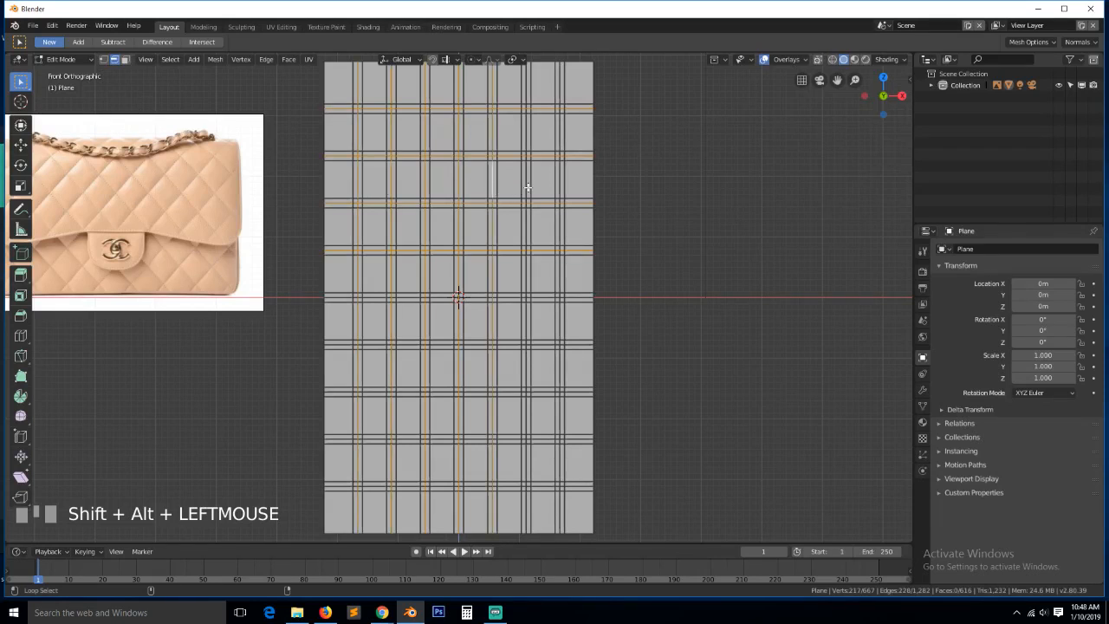
pyautogui.keyDown('alt'); pyautogui.keyDown('shift'); pyautogui.click(527, 188); pyautogui.keyUp('shift'); pyautogui.keyUp('alt')
pyautogui.keyDown('alt'); pyautogui.keyDown('shift'); pyautogui.click(560, 188); pyautogui.keyUp('shift'); pyautogui.keyUp('alt')
# Add the centre edge loops of the five lower horizontal bands to the selection
pyautogui.keyDown('alt'); pyautogui.keyDown('shift'); pyautogui.click(579, 299); pyautogui.keyUp('shift'); pyautogui.keyUp('alt')
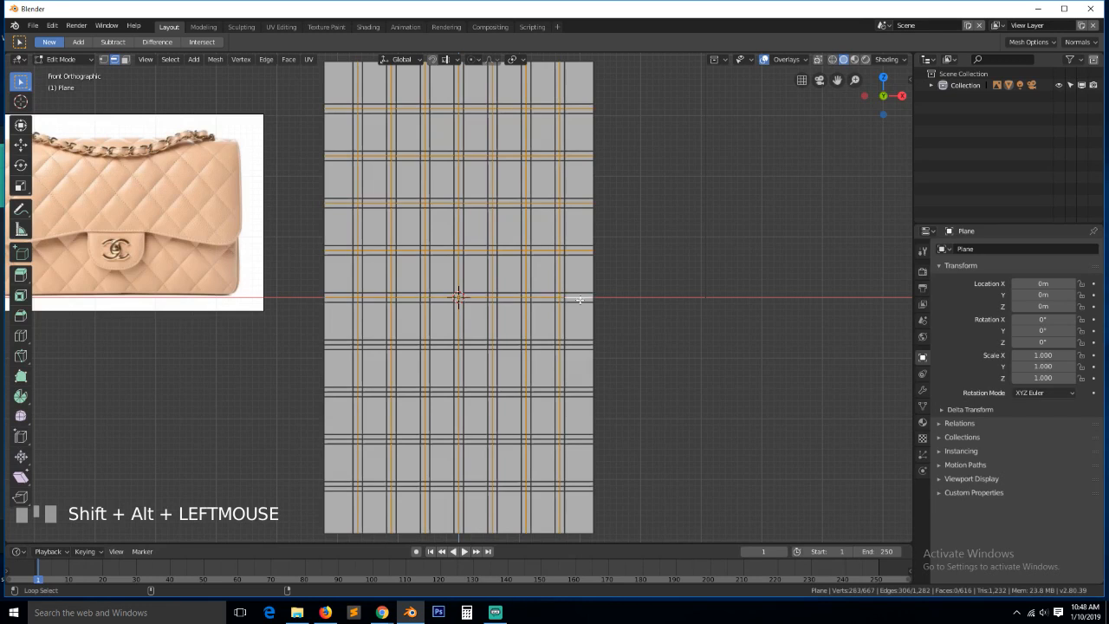
pyautogui.keyDown('alt'); pyautogui.keyDown('shift'); pyautogui.click(581, 345); pyautogui.keyUp('shift'); pyautogui.keyUp('alt')
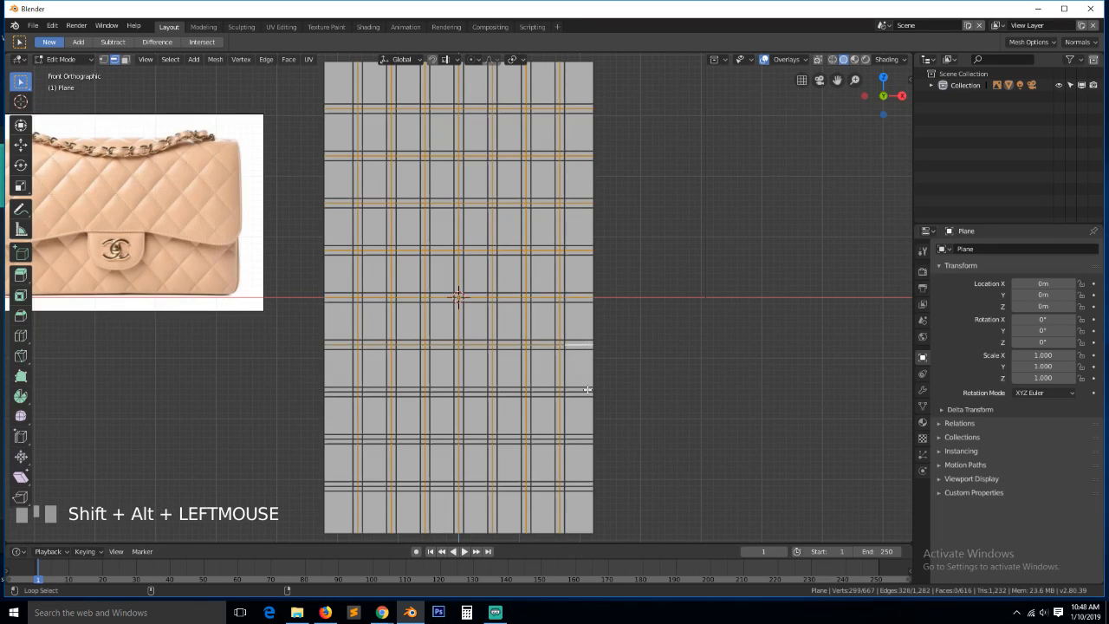
pyautogui.keyDown('alt'); pyautogui.keyDown('shift'); pyautogui.click(588, 391); pyautogui.keyUp('shift'); pyautogui.keyUp('alt')
pyautogui.keyDown('alt'); pyautogui.keyDown('shift'); pyautogui.click(584, 438); pyautogui.keyUp('shift'); pyautogui.keyUp('alt')
pyautogui.keyDown('alt'); pyautogui.keyDown('shift'); pyautogui.click(584, 487); pyautogui.keyUp('shift'); pyautogui.keyUp('alt')
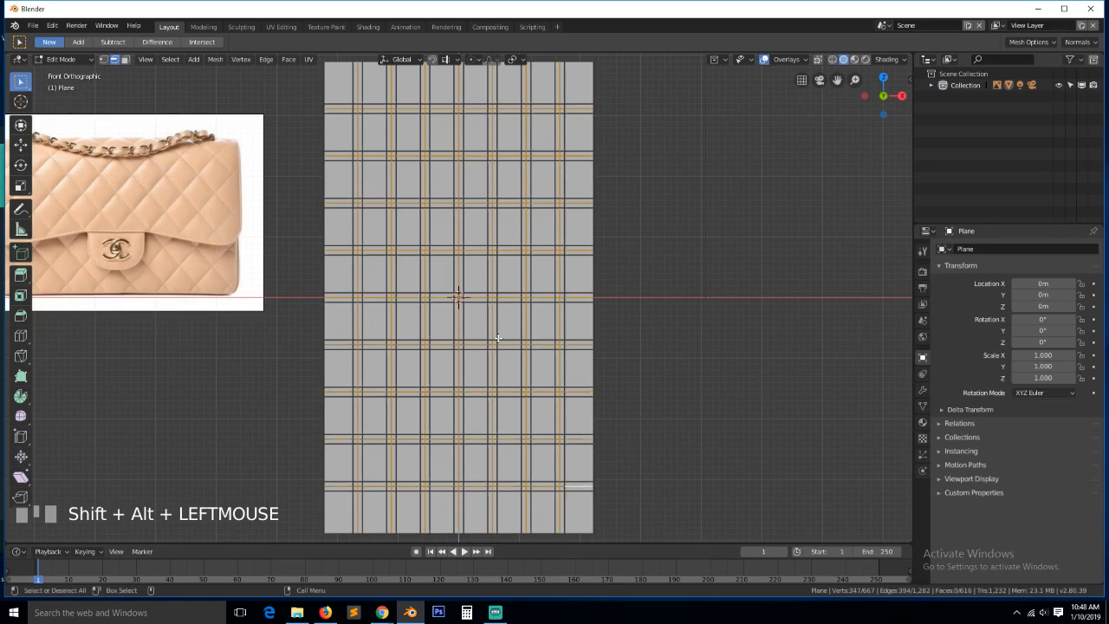
# Move the selected centre loops back along the Y axis to form grooves between the grid squares
pyautogui.press('`')
pyautogui.press('g')
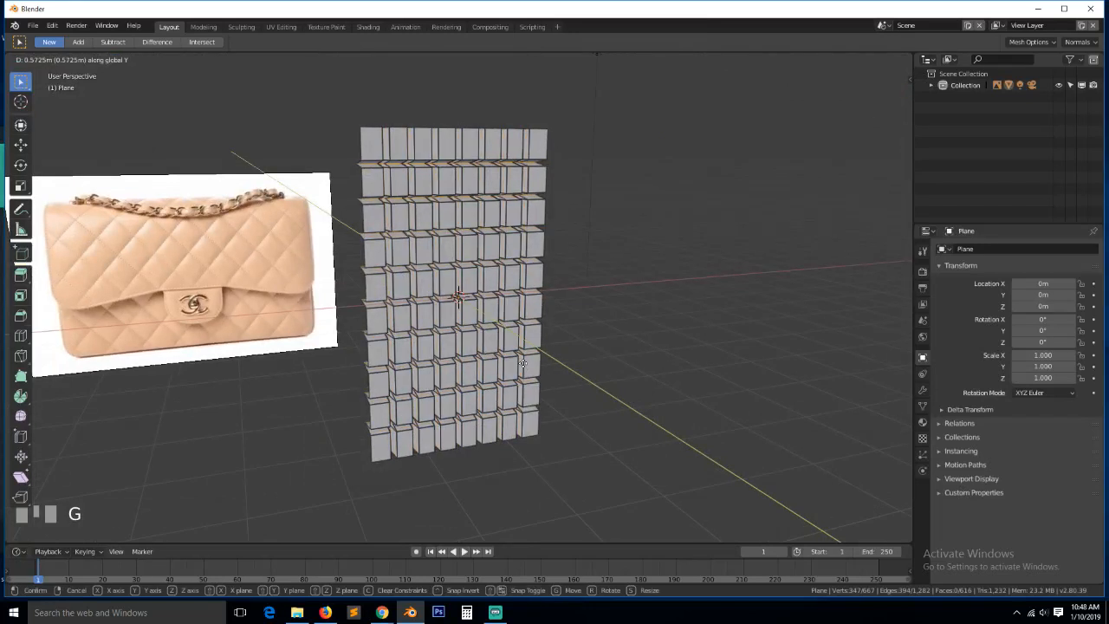
pyautogui.click(528, 365)
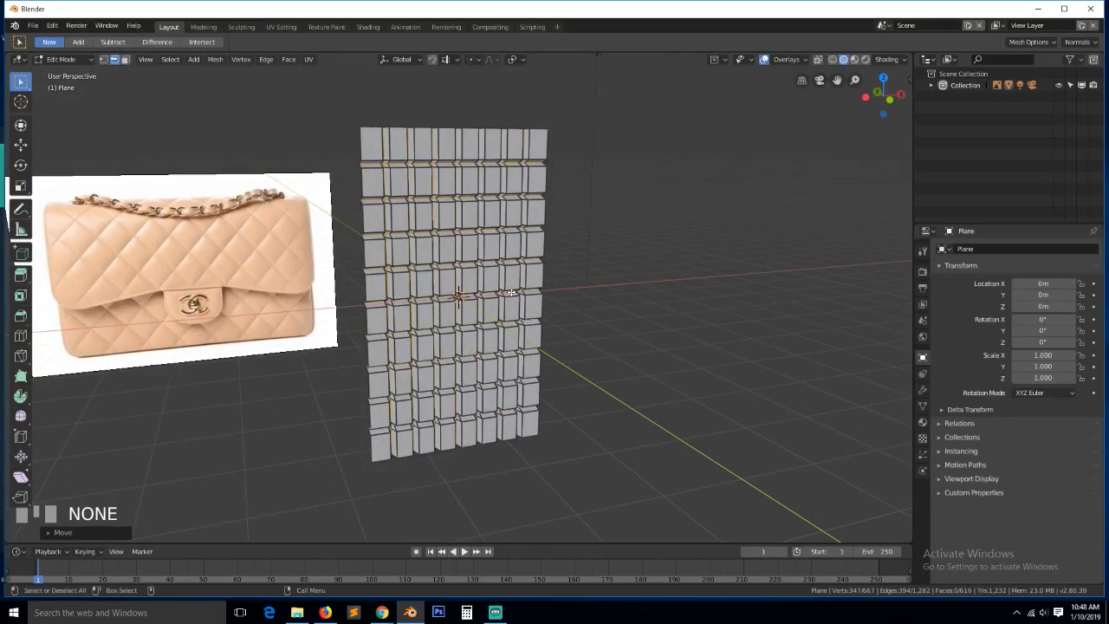
# Add a Subdivision Surface modifier to the grooved plane in Object Mode and shade it smooth
pyautogui.press('Tab')
pyautogui.press('`')
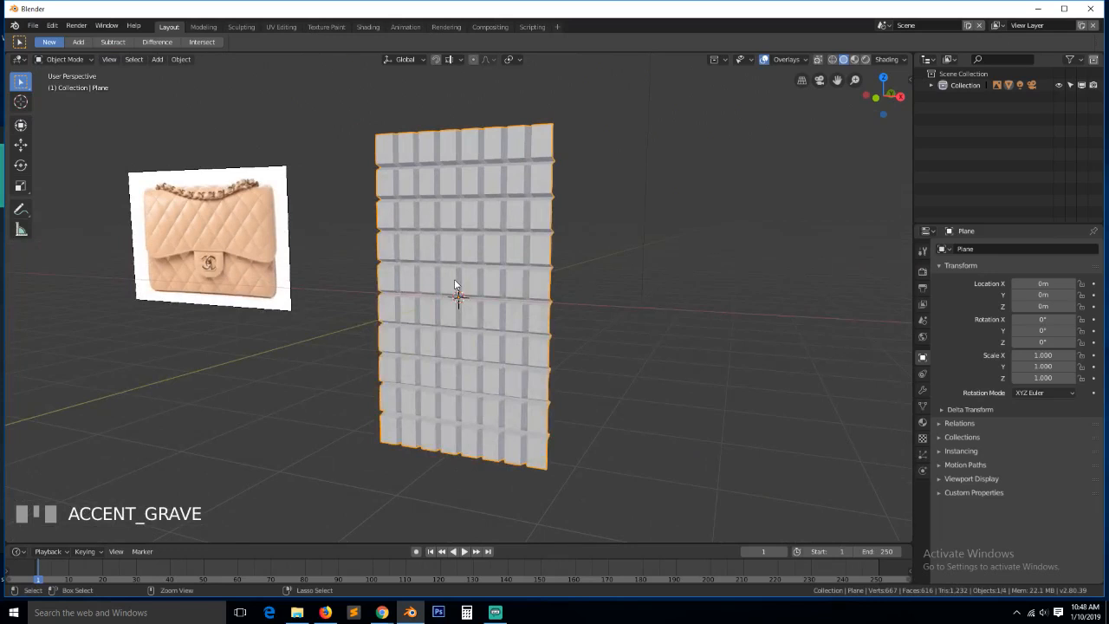
pyautogui.hotkey('ctrl', '1')
pyautogui.press('`')
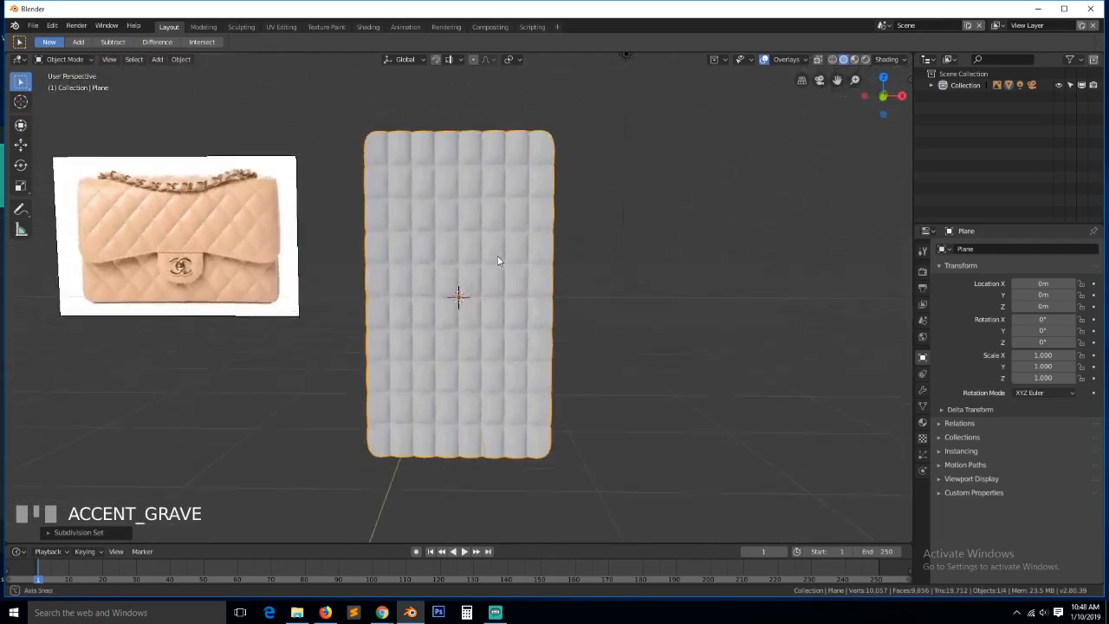
pyautogui.rightClick(506, 262)
pyautogui.click(507, 260)
# Crease the four outer border edges of the quilted plane in Edit Mode, returning to Object Mode when done
pyautogui.press('Tab')
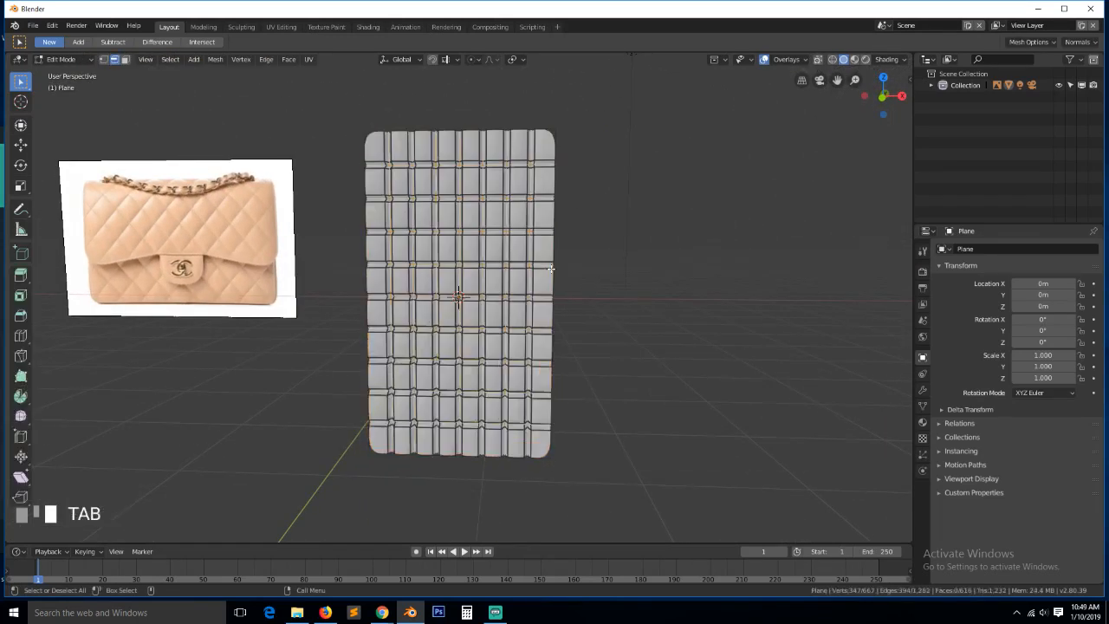
pyautogui.keyDown('alt'); pyautogui.click(555, 187); pyautogui.keyUp('alt')
pyautogui.keyDown('alt'); pyautogui.keyDown('shift'); pyautogui.click(523, 131); pyautogui.keyUp('shift'); pyautogui.keyUp('alt')
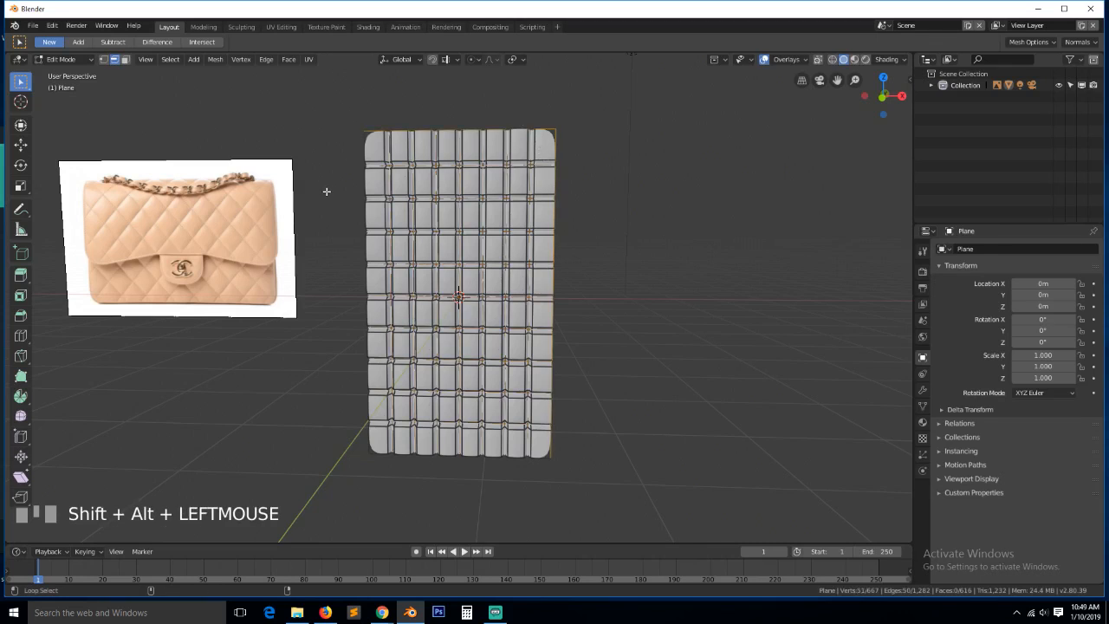
pyautogui.keyDown('alt'); pyautogui.keyDown('shift'); pyautogui.click(365, 195); pyautogui.keyUp('shift'); pyautogui.keyUp('alt')
pyautogui.keyDown('alt'); pyautogui.keyDown('shift'); pyautogui.click(511, 455); pyautogui.keyUp('shift'); pyautogui.keyUp('alt')
pyautogui.hotkey('shift', 'e')
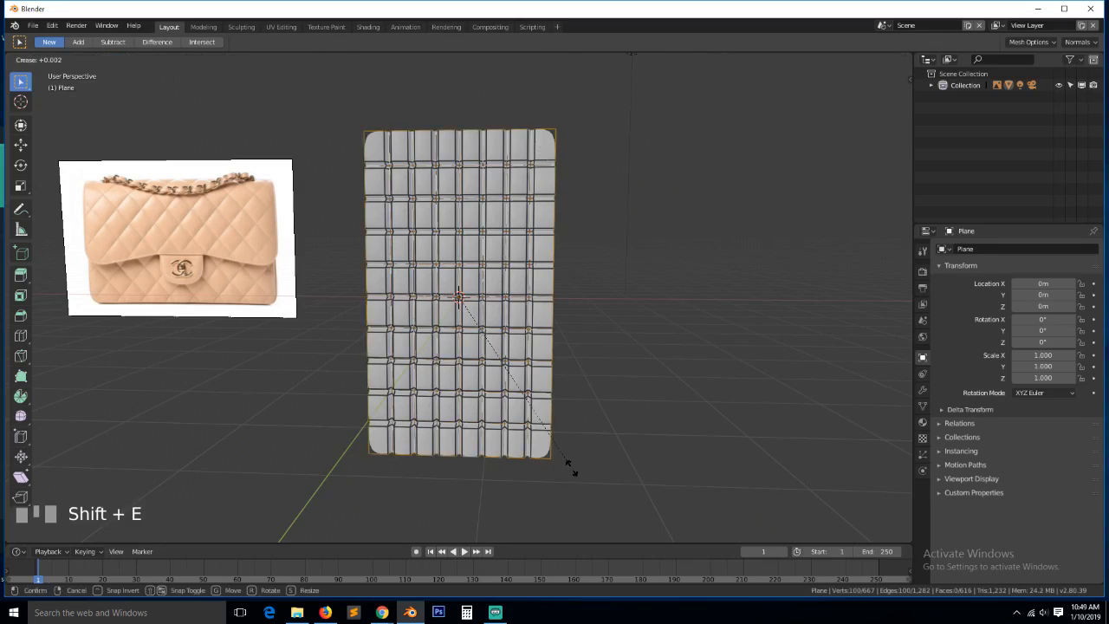
pyautogui.click(287, 227)
pyautogui.press('Tab')
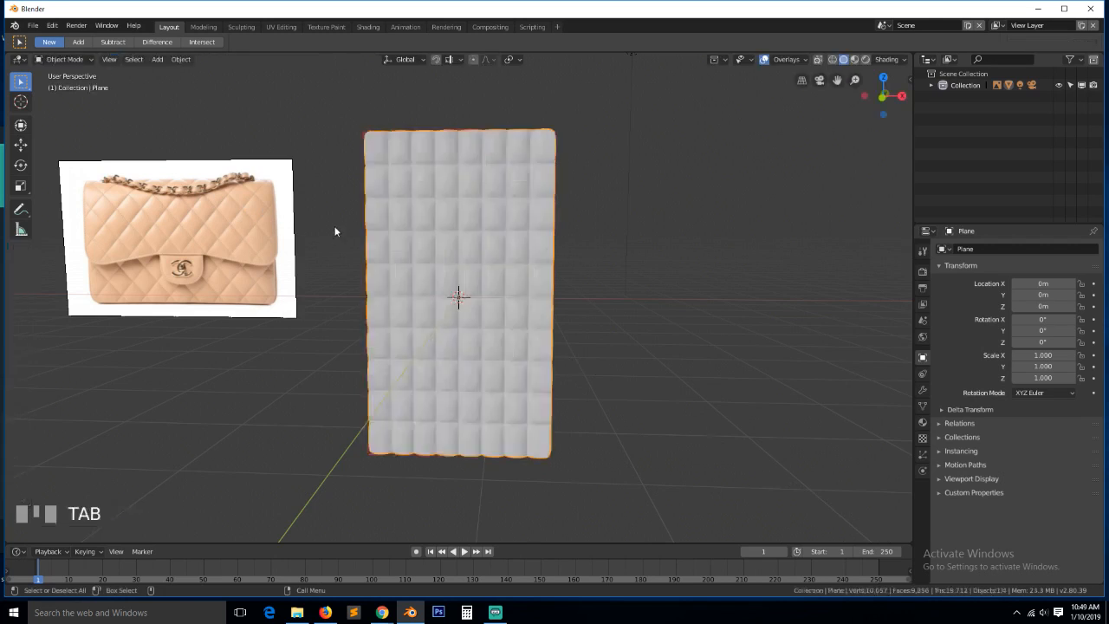
# Add a new mesh plane in front view and scale it by about 2.256 to match the quilted panel's width
pyautogui.press('`')
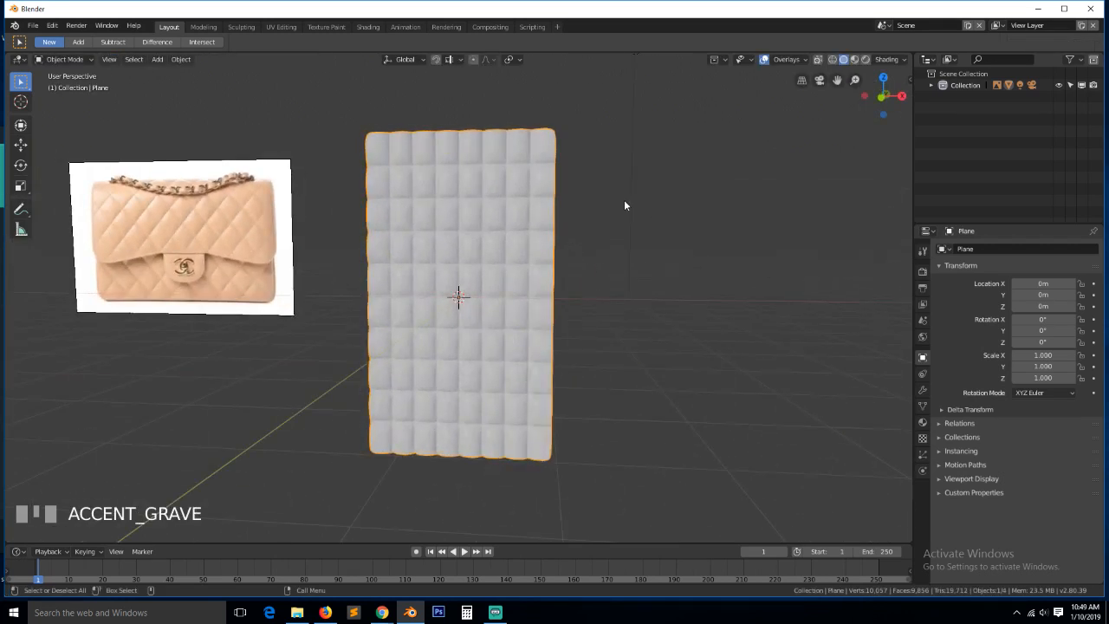
pyautogui.press('KP_1')
pyautogui.hotkey('shift', 'a')
pyautogui.moveTo(541, 221)
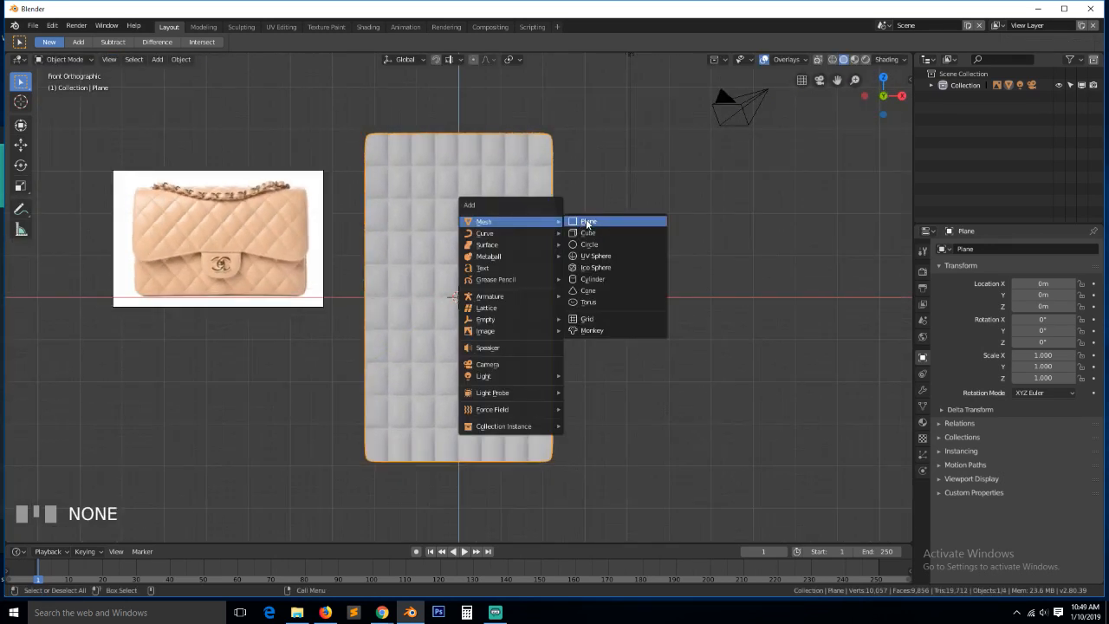
pyautogui.click(588, 223)
pyautogui.press('s')
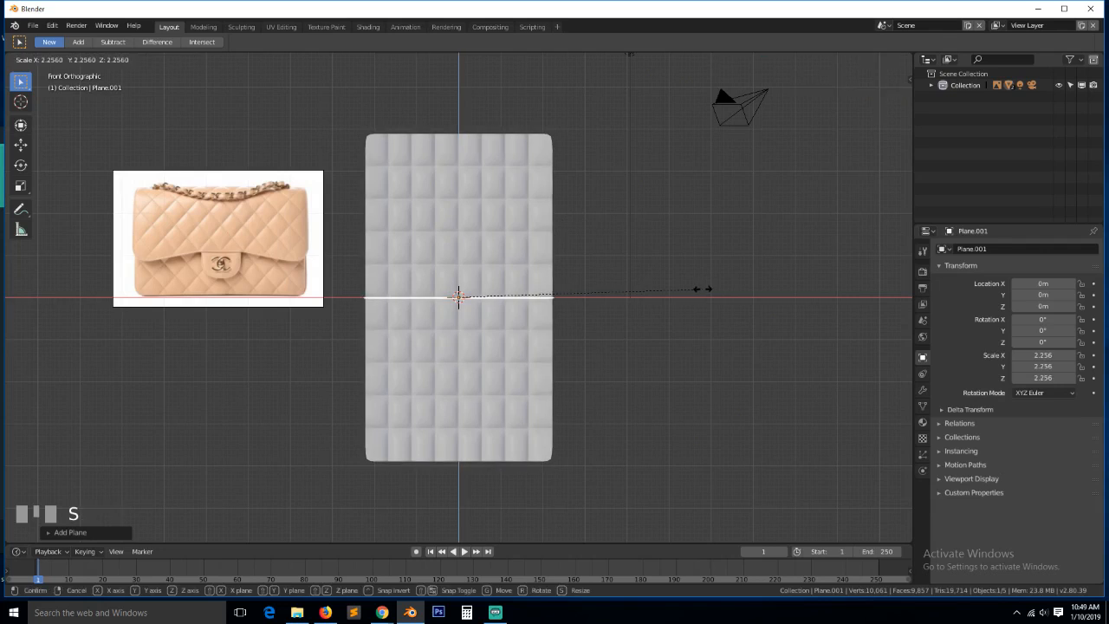
pyautogui.click(704, 289)
# Rotate the new plane 90° about X and stretch it along Z until it covers the quilted panel's full height
pyautogui.press('r')
pyautogui.press('x')
pyautogui.press('9')
pyautogui.press('0')
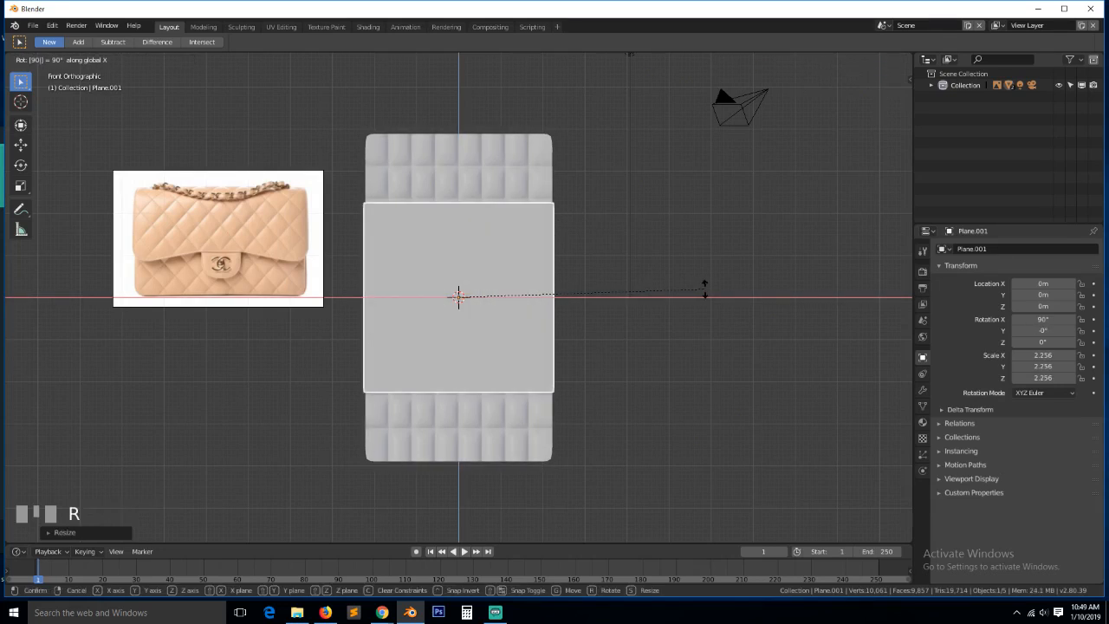
pyautogui.click(703, 289)
pyautogui.press('s')
pyautogui.press('z')
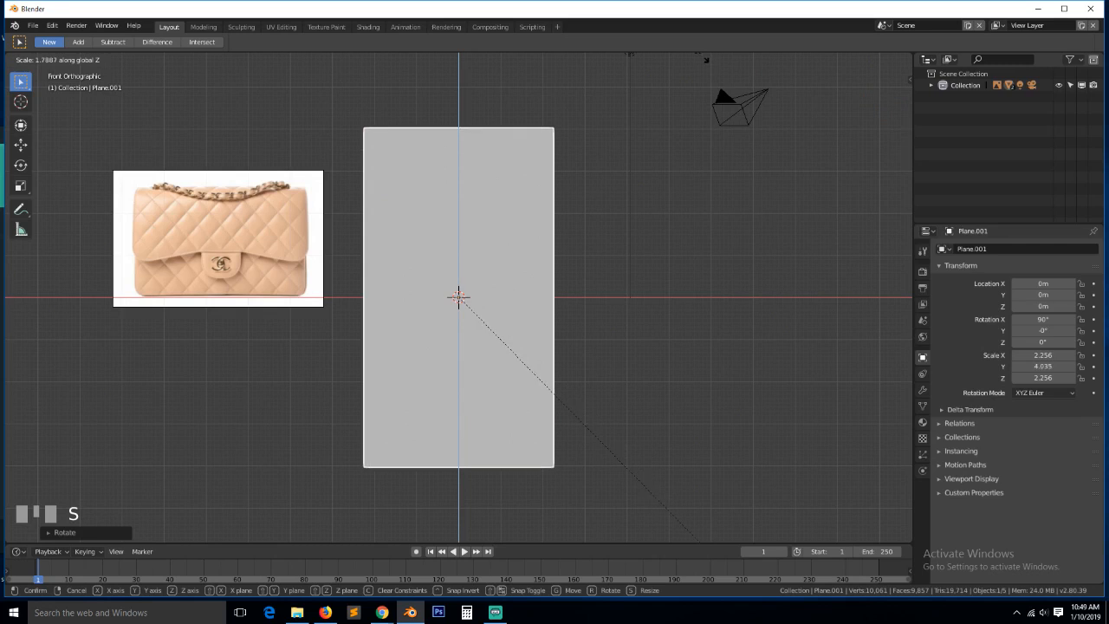
pyautogui.click(696, 530)
# Set the viewport's solid shading to Random object colours and enable Cavity
pyautogui.press('`')
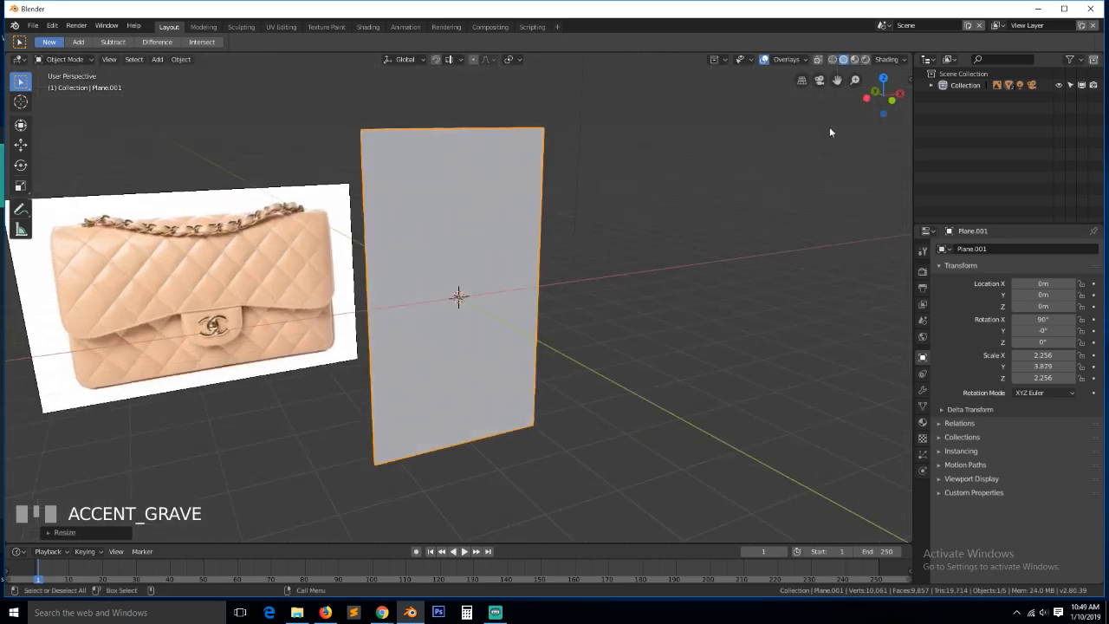
pyautogui.click(891, 59)
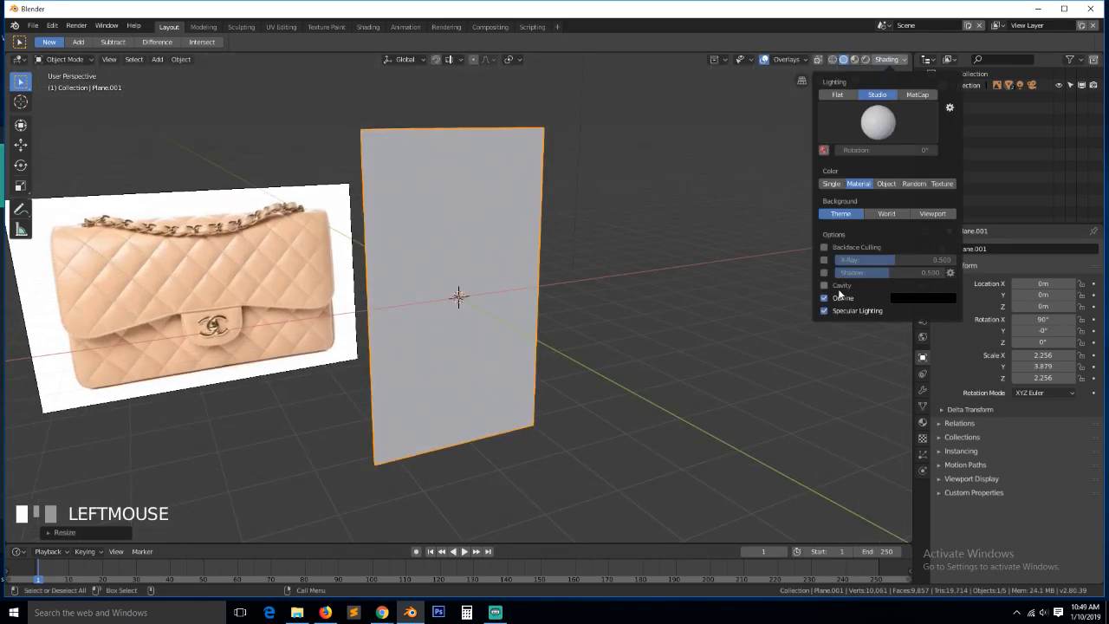
pyautogui.click(914, 184)
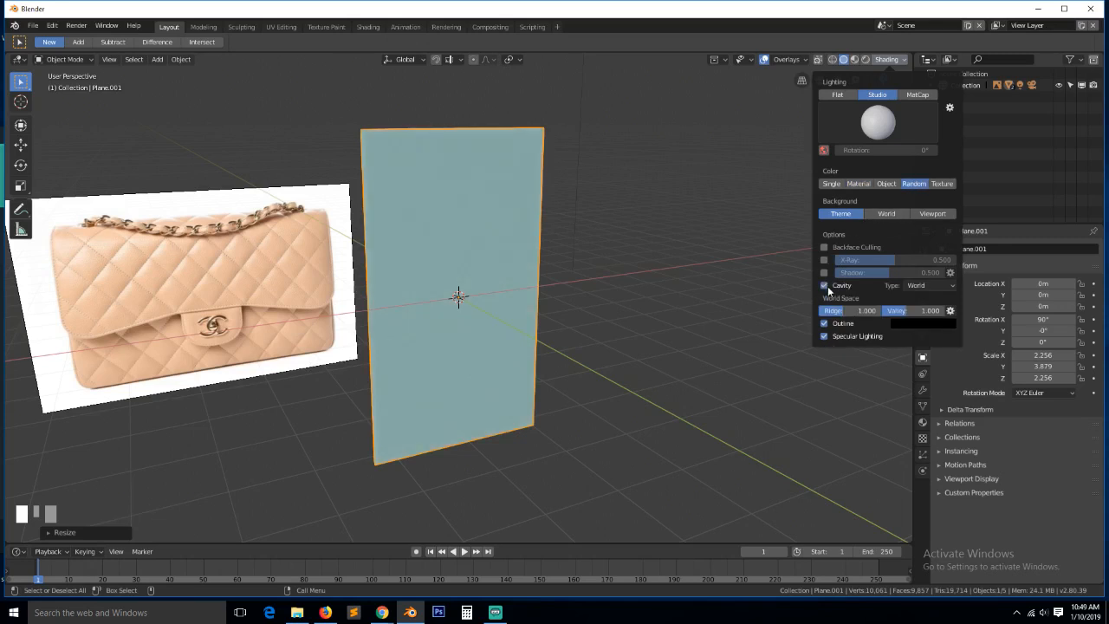
# Move the flat plane along Y to about -0.266 m so it sits in front of the quilted panel
pyautogui.moveTo(478, 230); pyautogui.dragTo(367, 188, button='middle')
pyautogui.press('g')
pyautogui.press('y')
pyautogui.click(497, 254)
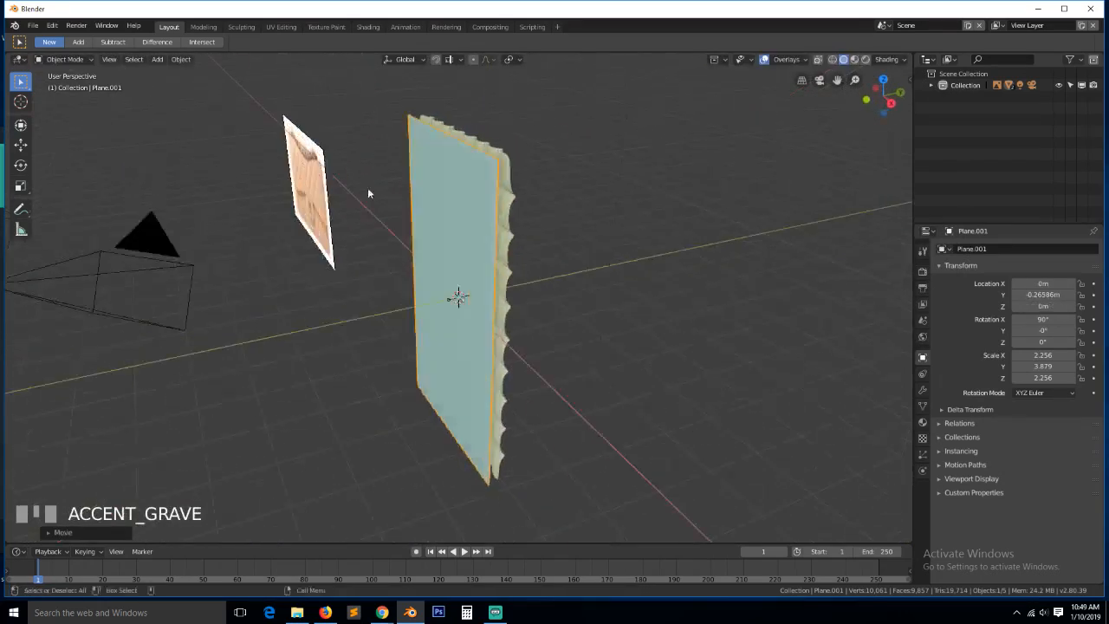
pyautogui.click(504, 613)
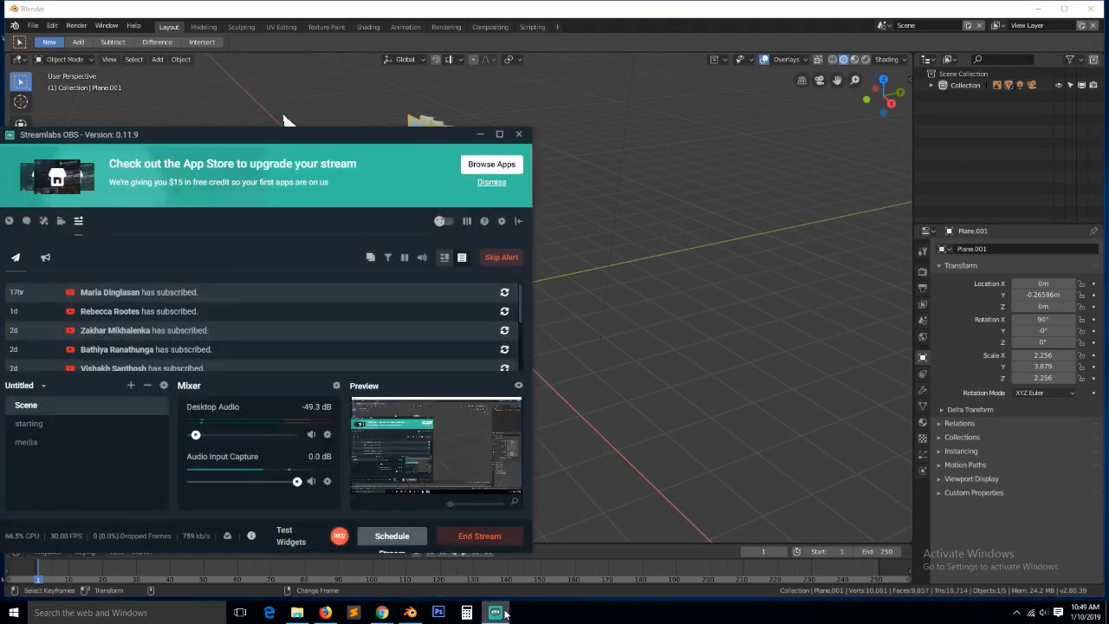
pyautogui.click(504, 613)
# Add nine evenly spaced horizontal loop cuts to the flat plane in Edit Mode
pyautogui.press('Tab')
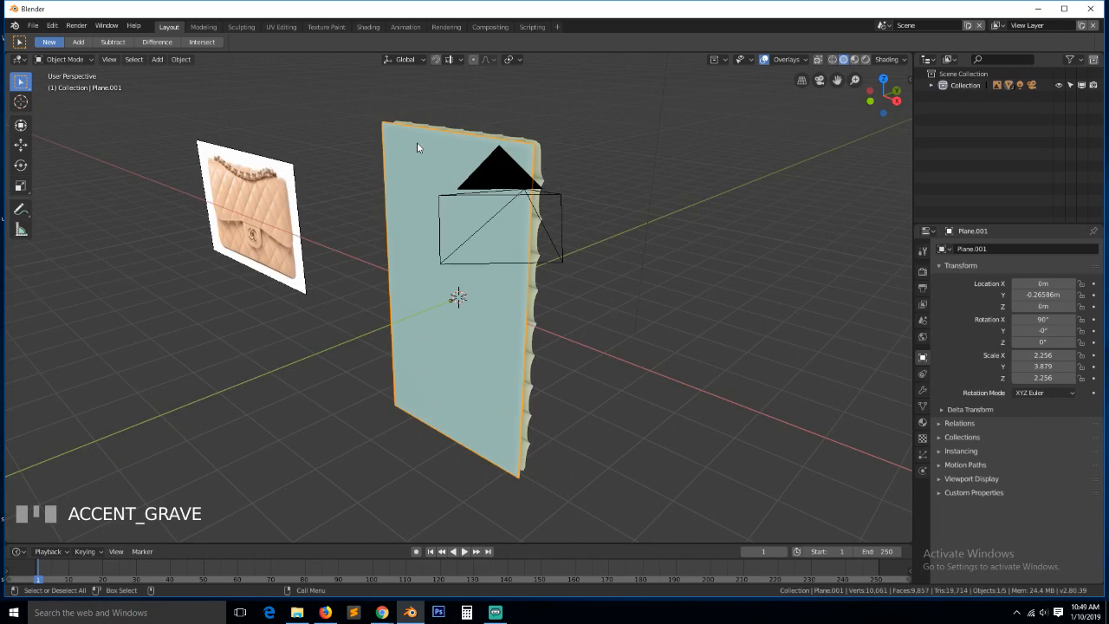
pyautogui.press('Tab')
pyautogui.hotkey('ctrl', 'r')
pyautogui.scroll(7, 390, 234)
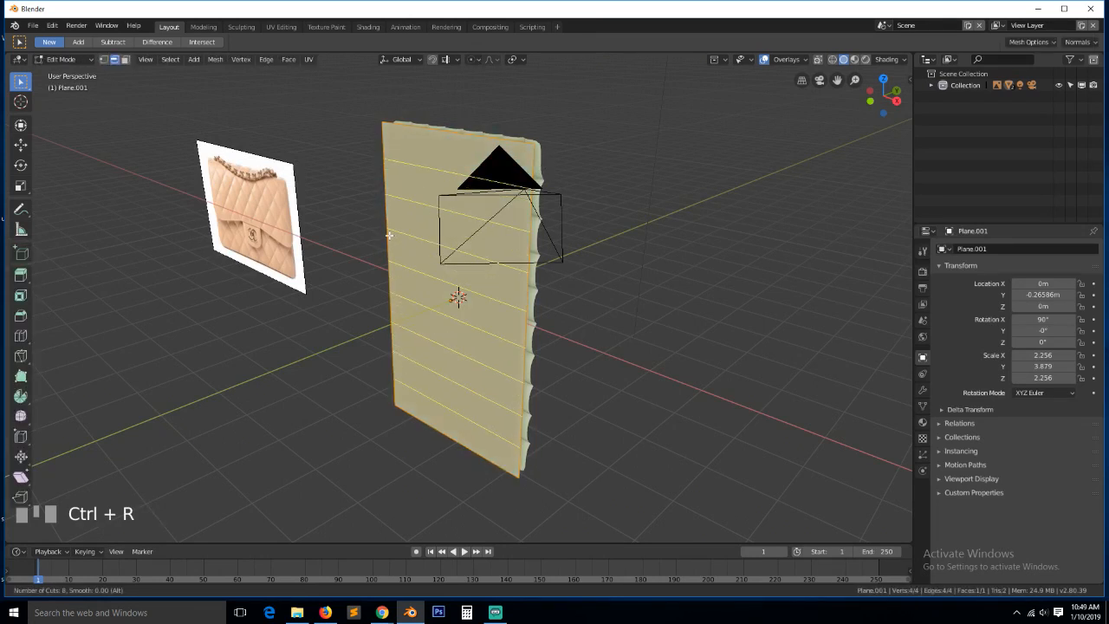
pyautogui.click(389, 235)
pyautogui.rightClick(389, 235)
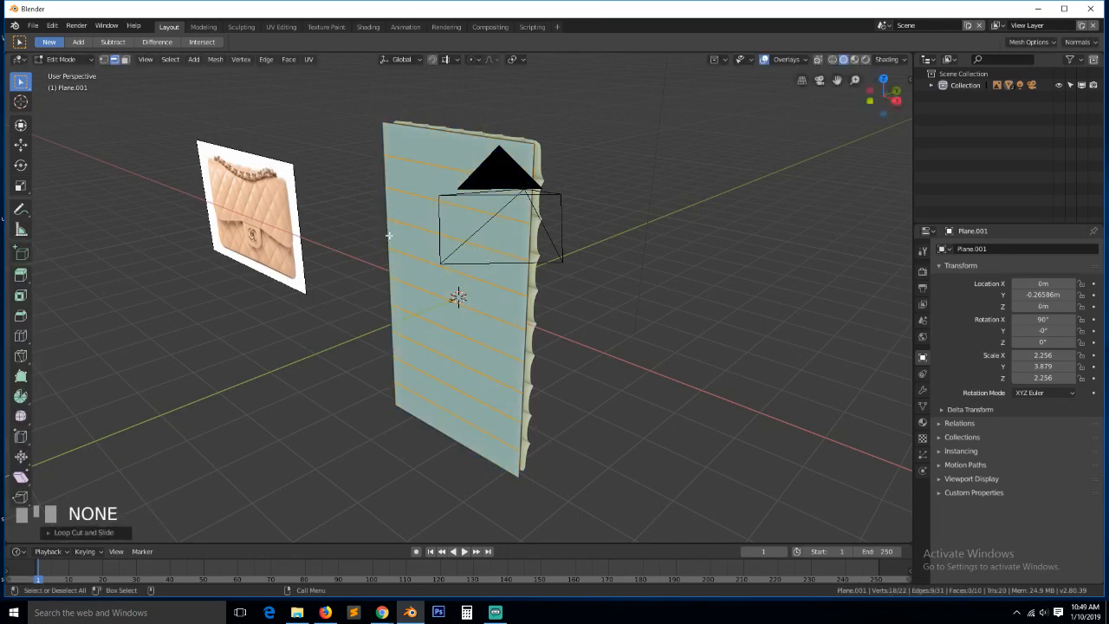
# Add two evenly spaced vertical loop cuts to the flat plane and return to Object Mode
pyautogui.hotkey('ctrl', 'r')
pyautogui.scroll(1, 442, 167)
pyautogui.click(443, 166)
pyautogui.rightClick(452, 163)
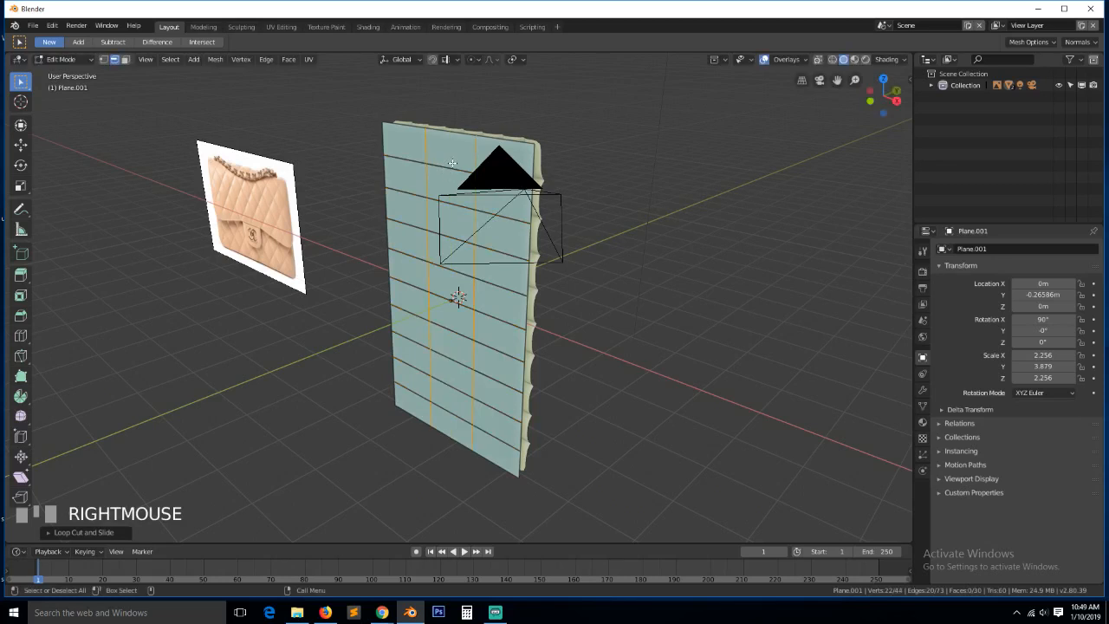
pyautogui.press('Tab')
# Select the quilted plane and add a Surface Deform modifier to it after the Subdivision modifier
pyautogui.press('`')
pyautogui.click(467, 241)
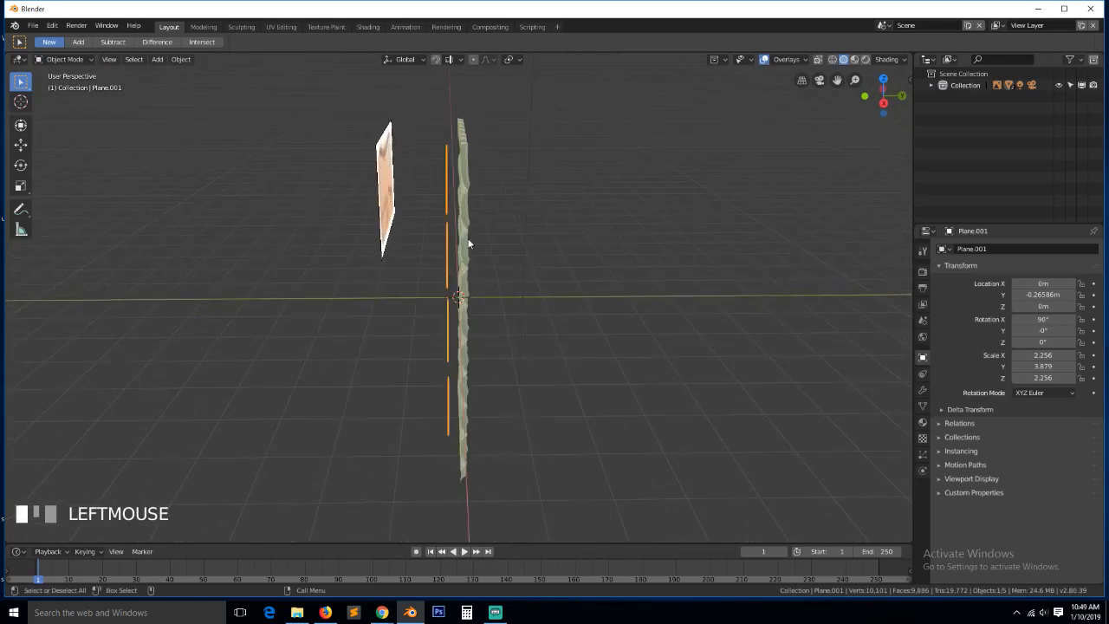
pyautogui.press('`')
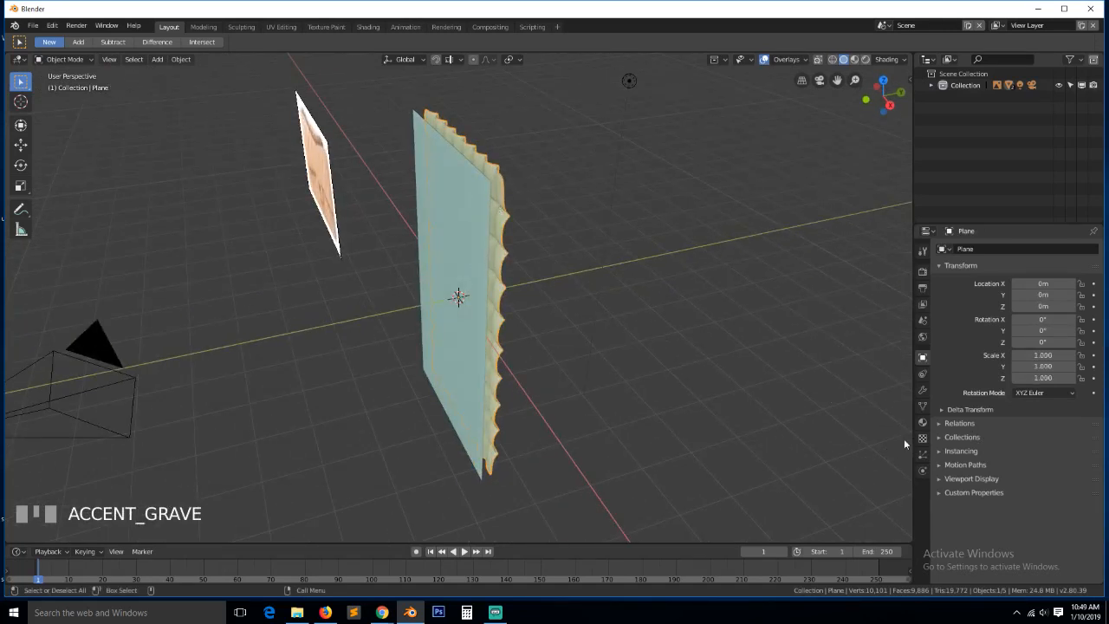
pyautogui.click(922, 390)
pyautogui.click(1002, 248)
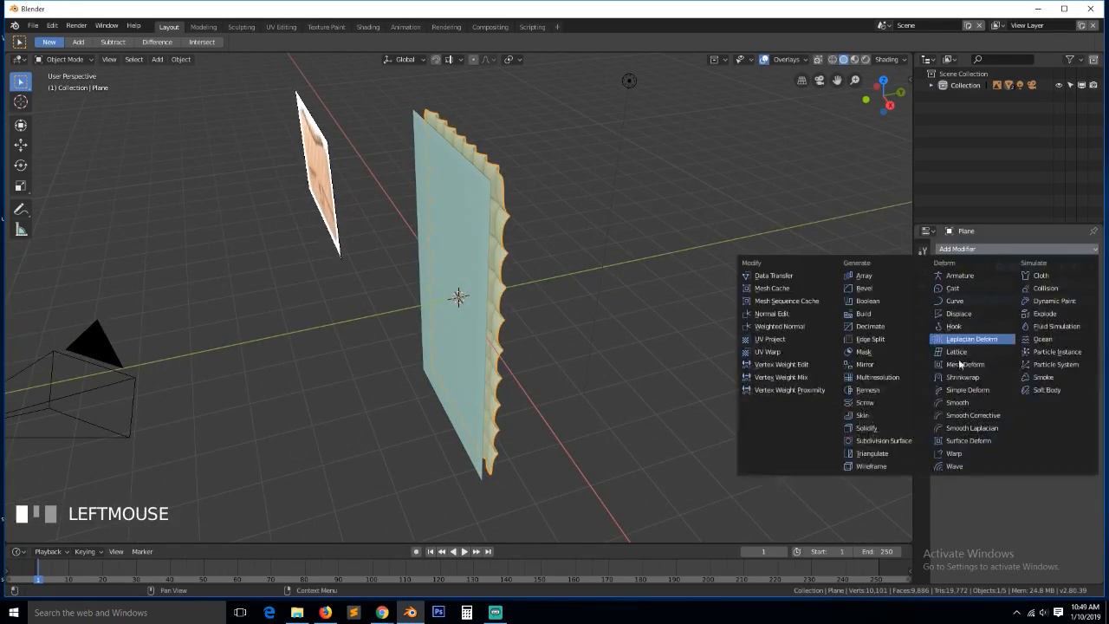
pyautogui.click(972, 441)
# Set the flat plane Plane.001 as the Surface Deform target and bind the quilted plane to it
pyautogui.click(1091, 408)
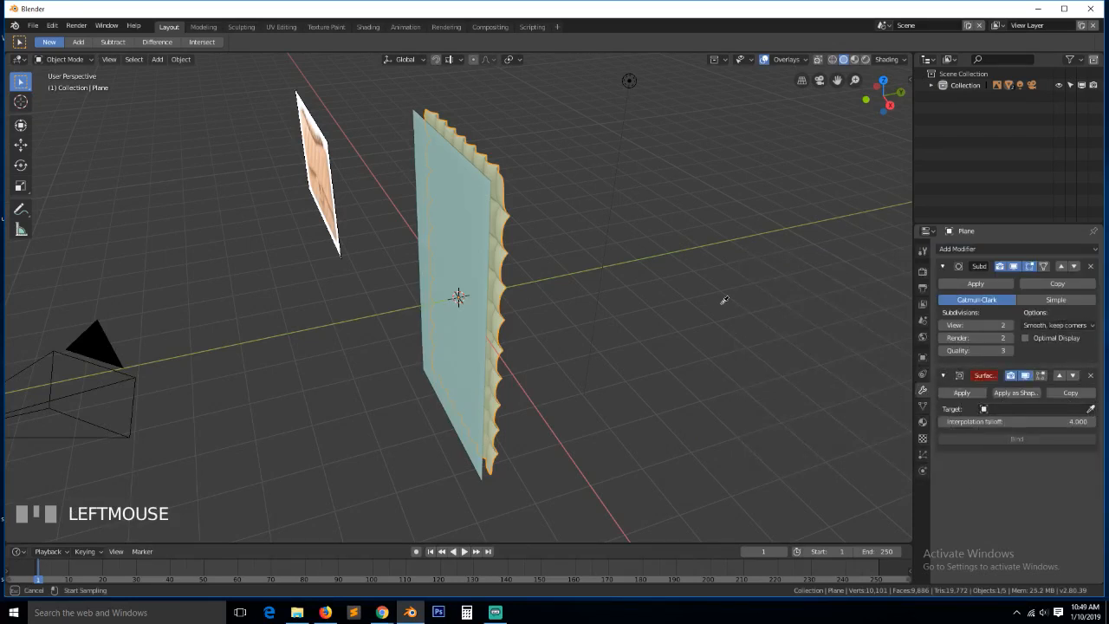
pyautogui.click(433, 186)
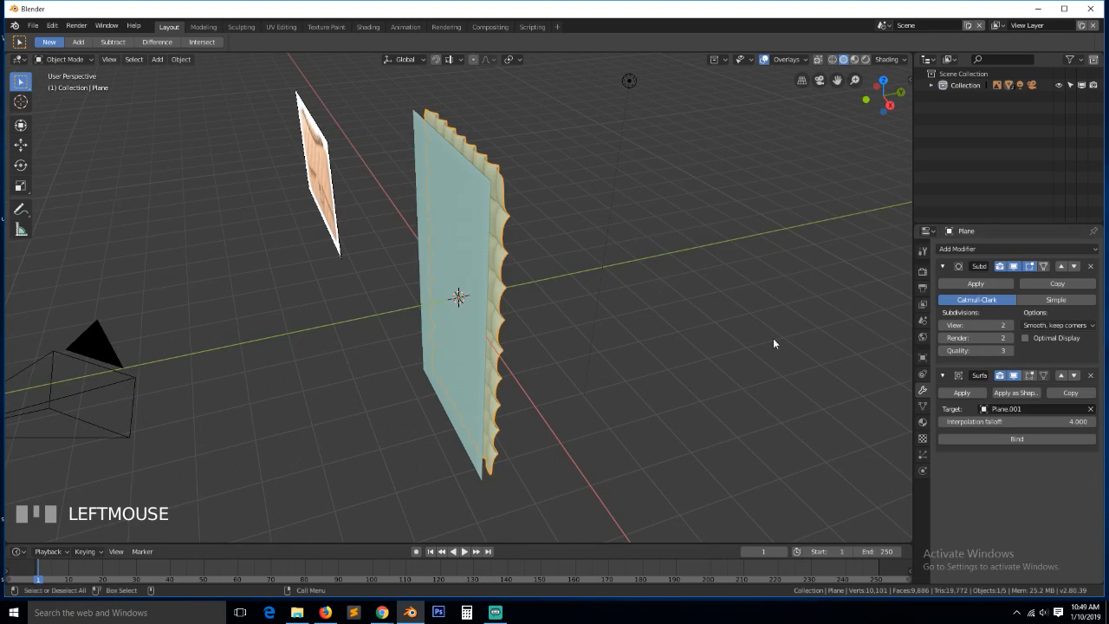
pyautogui.click(983, 440)
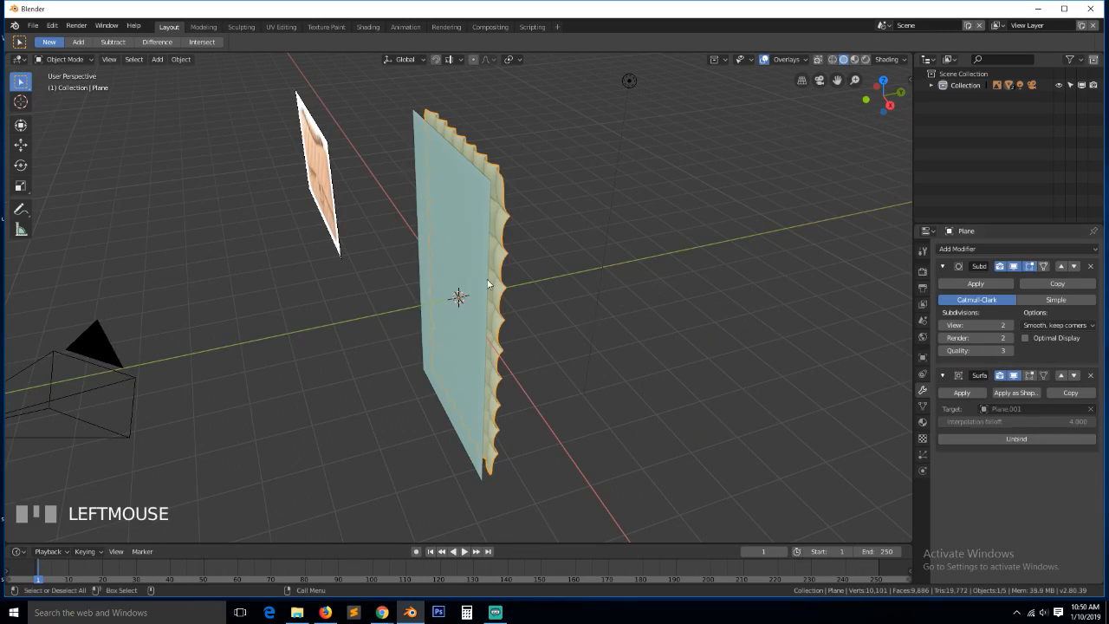
# Put the flat plane Plane.001 into Edit Mode with vertex selection
pyautogui.click(404, 151)
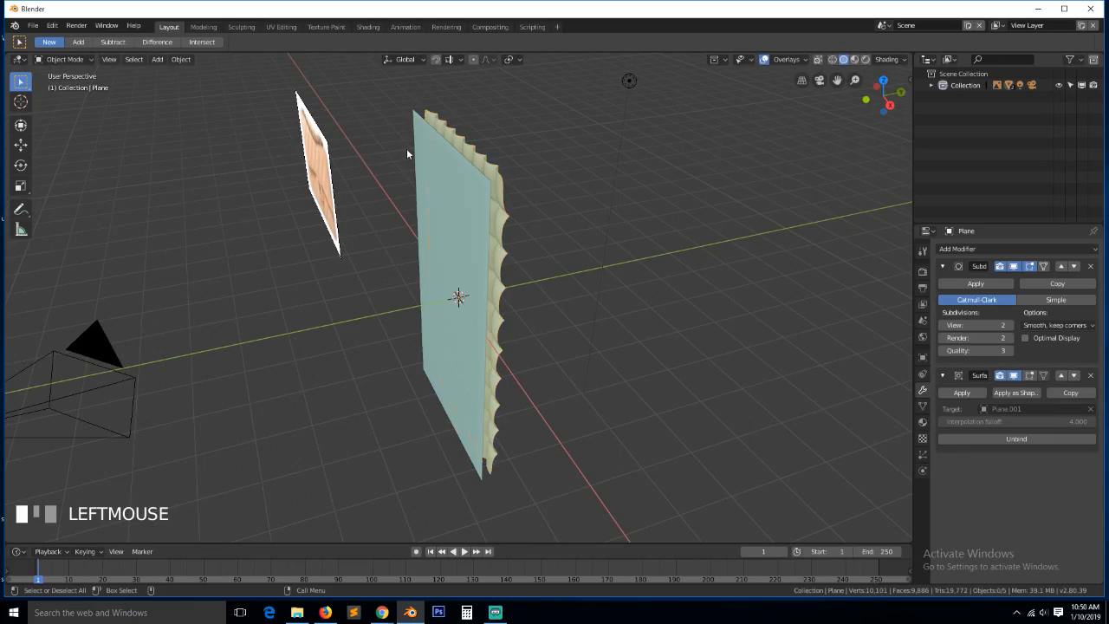
pyautogui.press('Tab')
pyautogui.press('1')
pyautogui.click(410, 113)
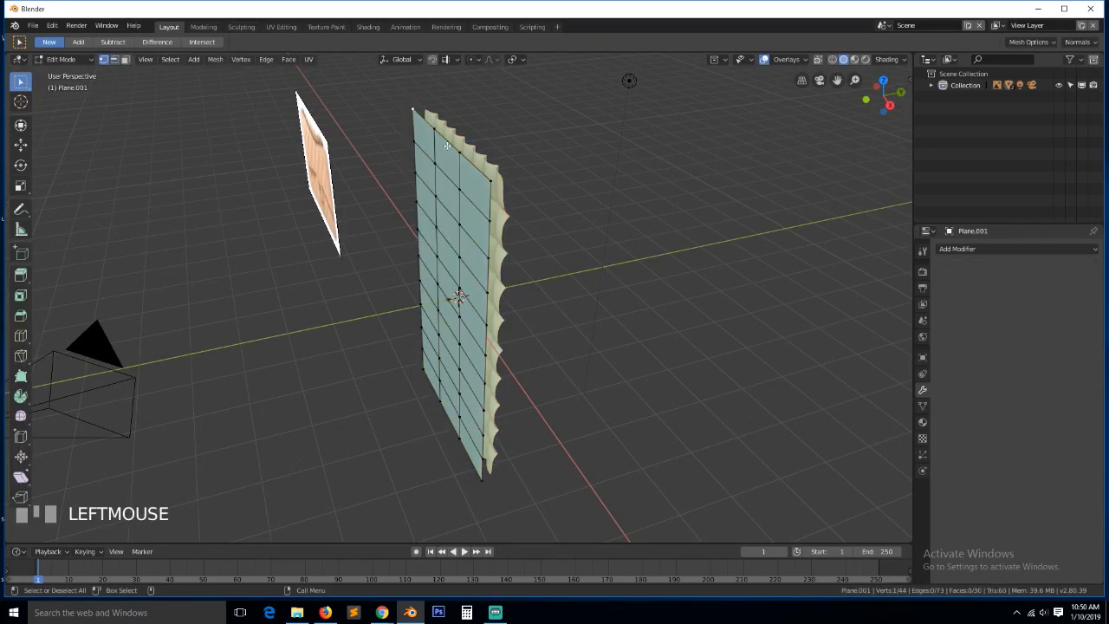
pyautogui.press('g')
pyautogui.rightClick(473, 173)
pyautogui.click(468, 177)
pyautogui.press('g')
pyautogui.rightClick(474, 182)
pyautogui.click(481, 184)
# Switch the model to right view and turn the Outliner area into a UV Editor showing the Chanel_Bag_2.JPG reference image
pyautogui.press('KP_3')
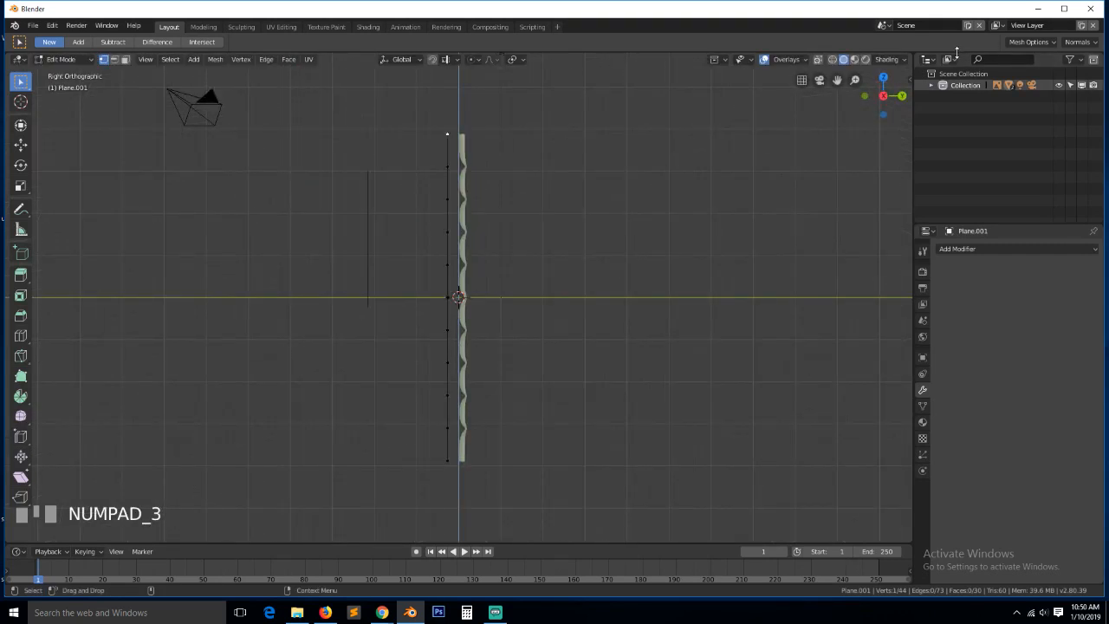
pyautogui.click(927, 59)
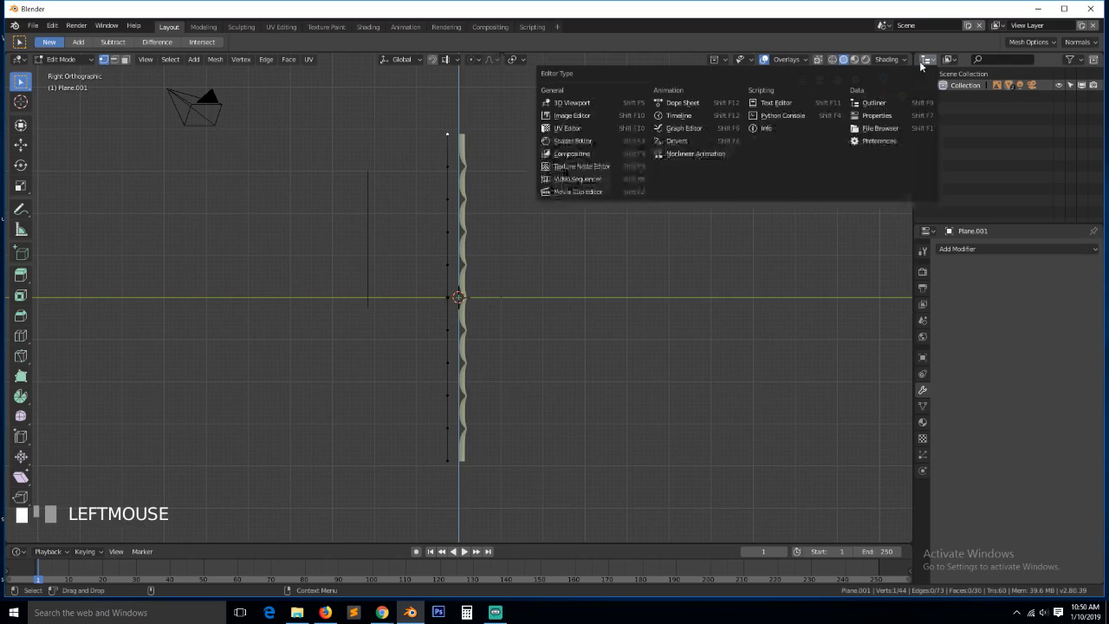
pyautogui.click(565, 129)
pyautogui.scroll(-3, 998, 64)
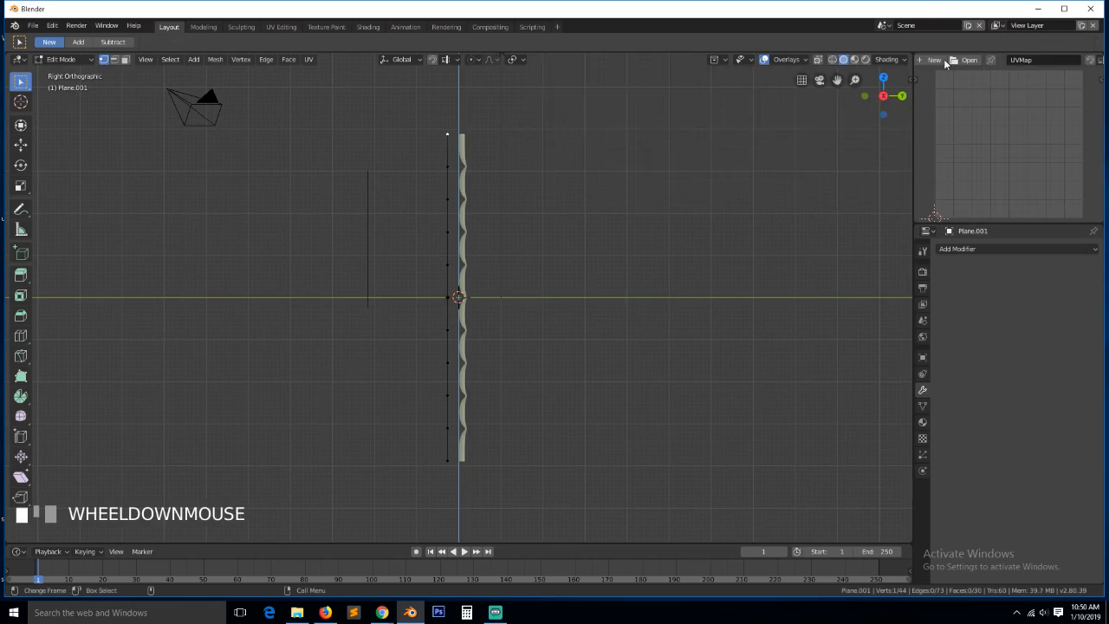
pyautogui.scroll(2, 953, 63)
pyautogui.click(970, 58)
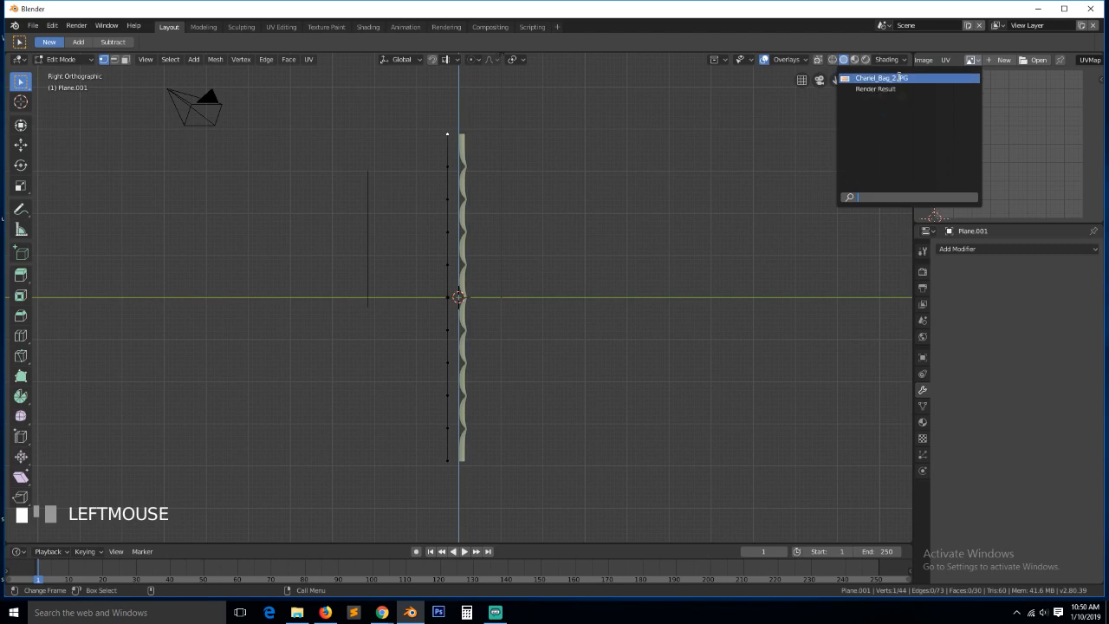
pyautogui.click(919, 77)
pyautogui.scroll(-2, 988, 147)
pyautogui.scroll(3, 988, 147)
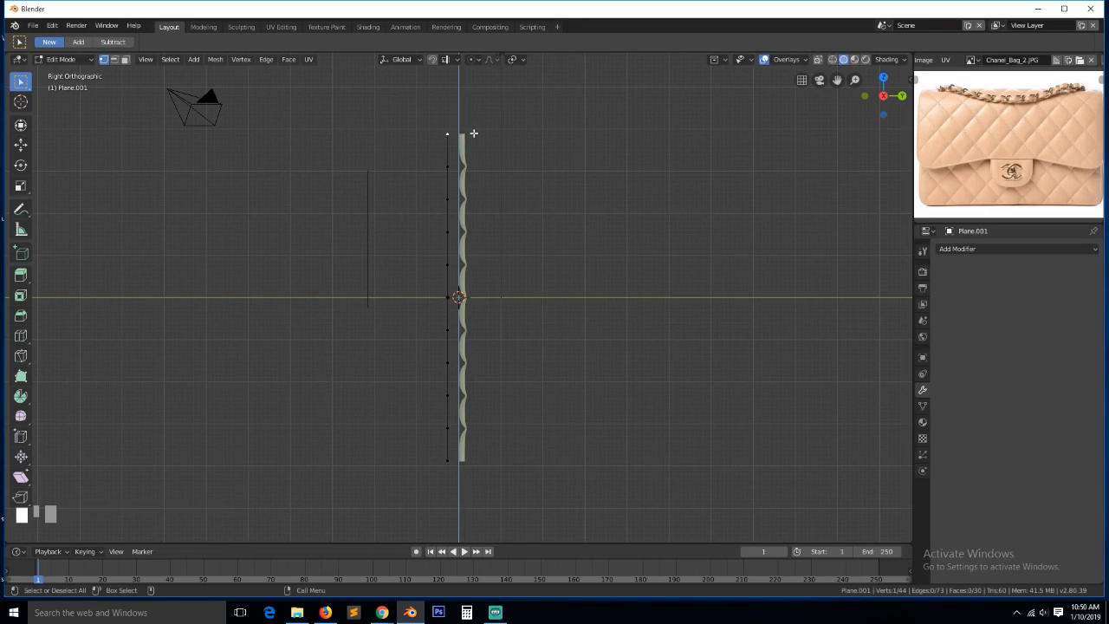
# Switch to wireframe shading and box-select the top row of vertices on the flat plane
pyautogui.press('z')
pyautogui.click(341, 149)
pyautogui.press('b')
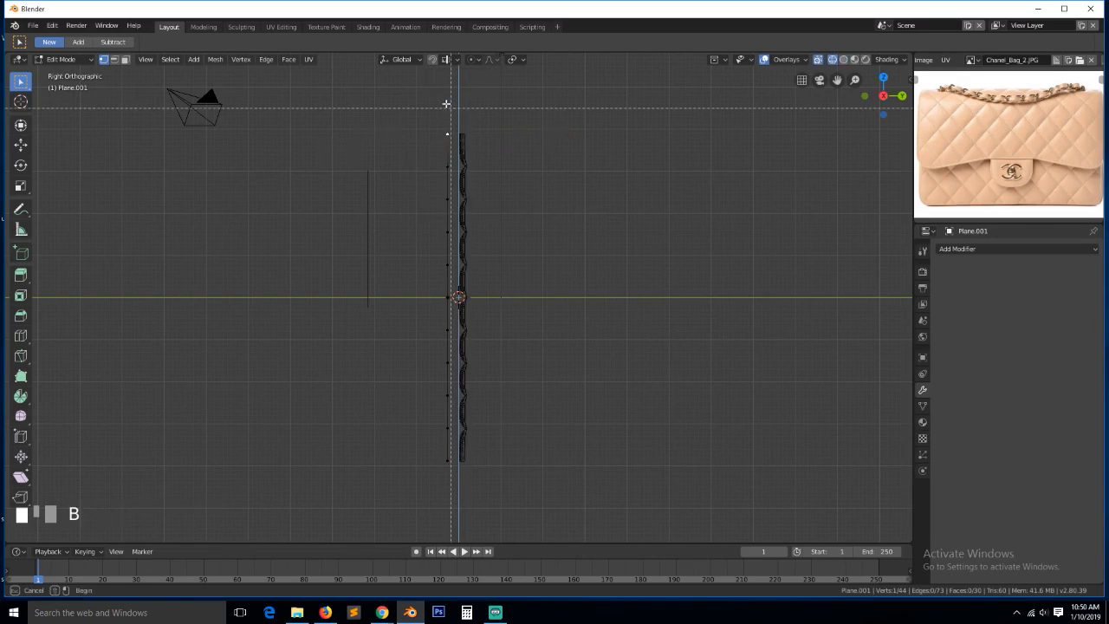
pyautogui.moveTo(430, 93); pyautogui.dragTo(478, 140)
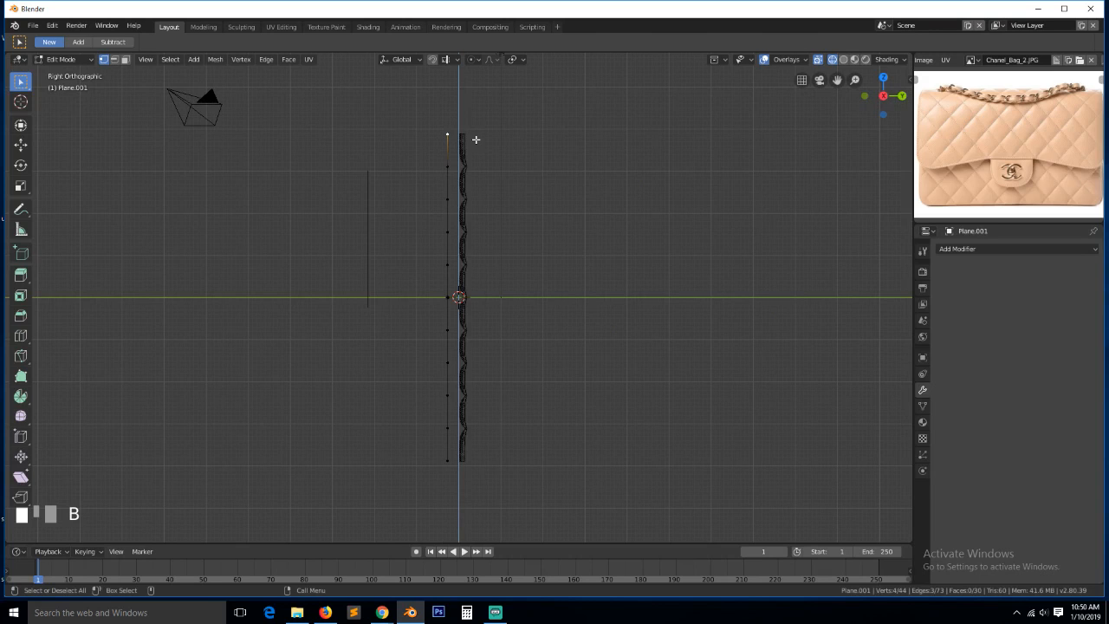
# Turn on proportional editing with a size of 3.14 and place the 3D cursor beside the upper half of the quilted plane
pyautogui.press('o')
pyautogui.click(21, 101)
pyautogui.press('r')
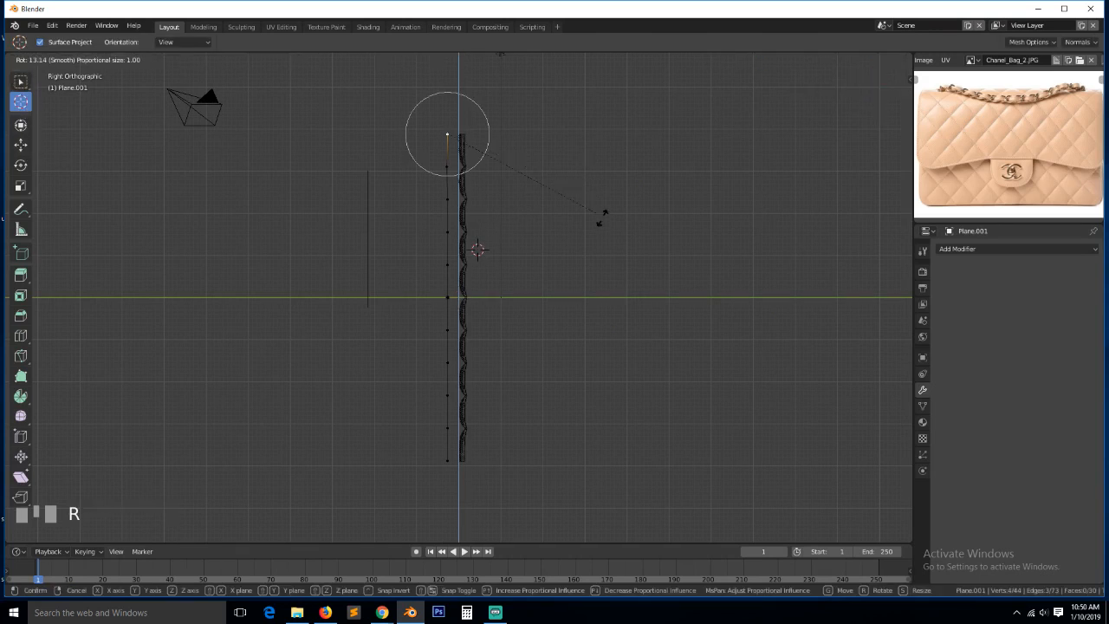
pyautogui.scroll(-12, 576, 267)
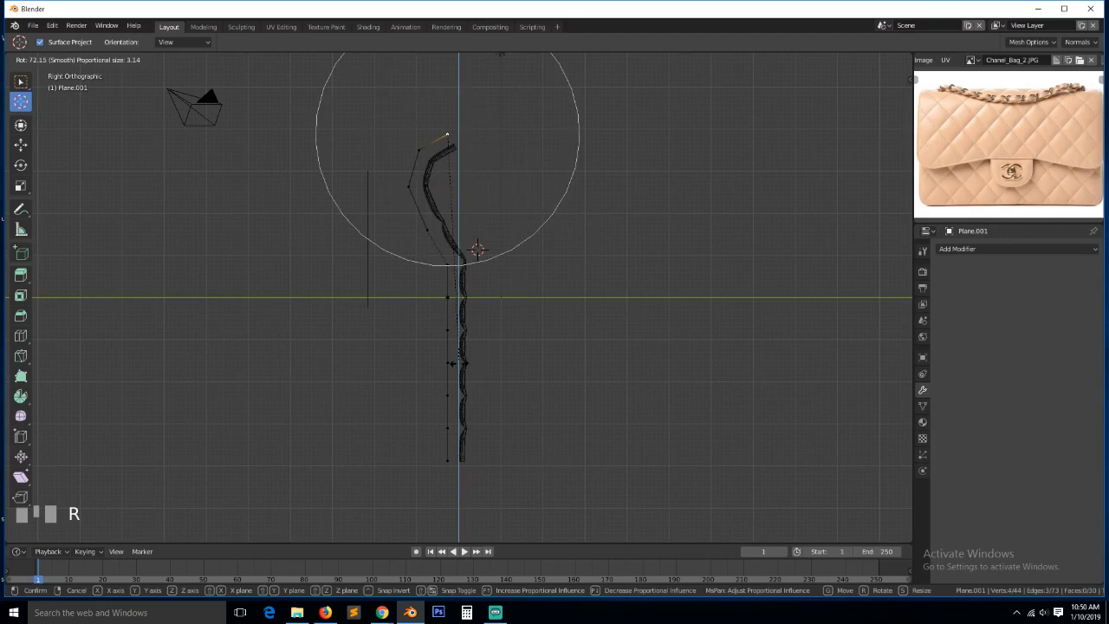
pyautogui.press('Escape')
# Set the pivot point to the 3D cursor and rotate the top vertices around it to bend the flat plane into an arch
pyautogui.press('.')
pyautogui.click(551, 364)
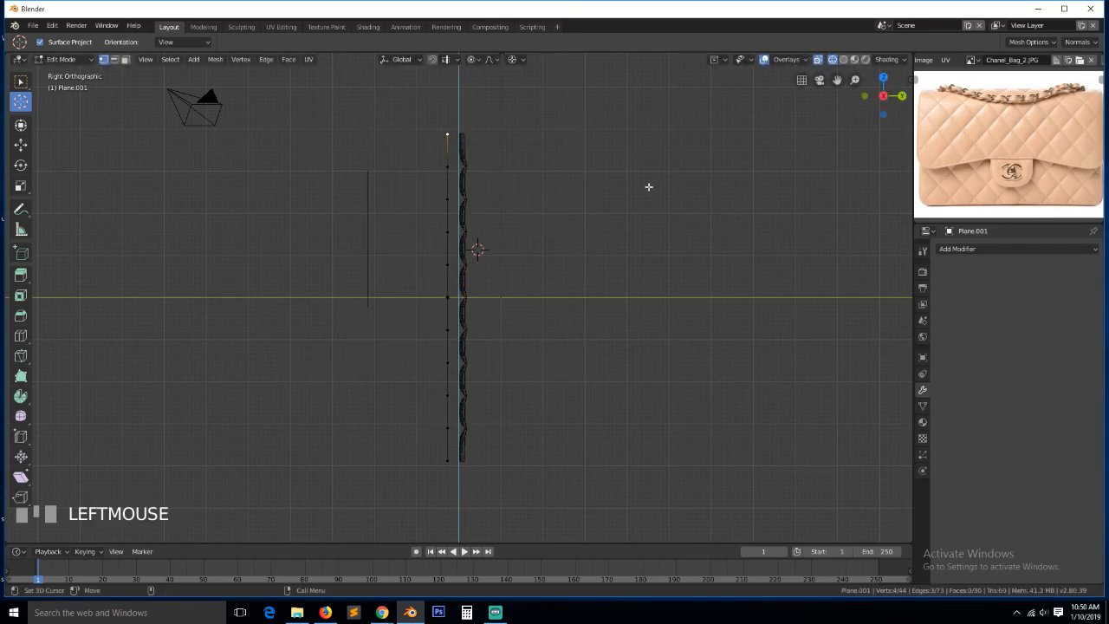
pyautogui.press('r')
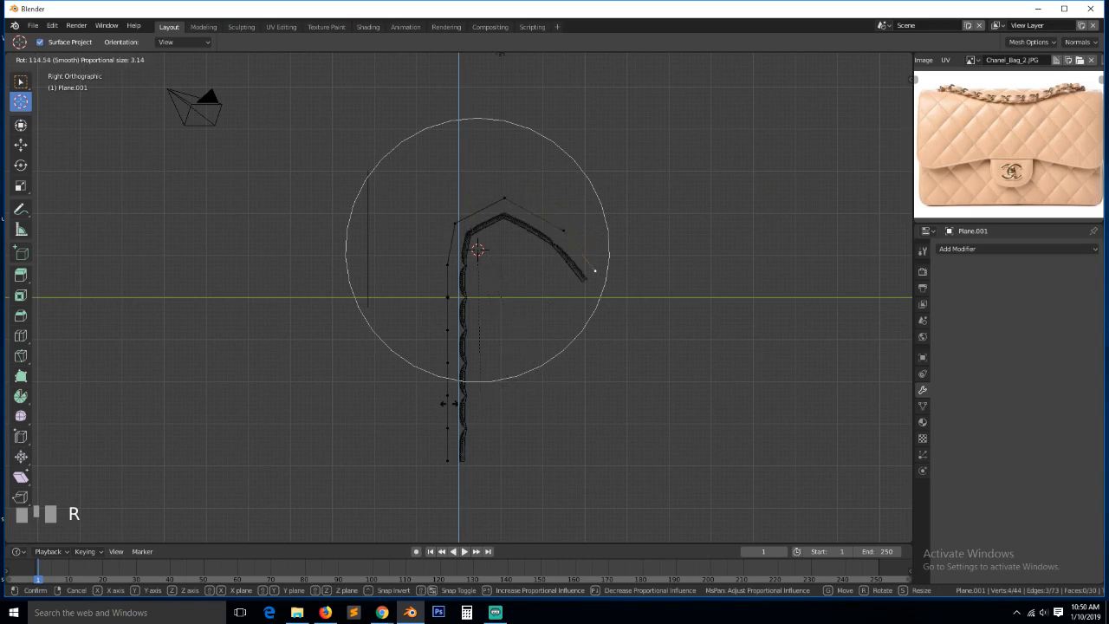
pyautogui.click(359, 373)
# Return to Object Mode with solid shading and hide the bent control plane Plane.001
pyautogui.press('Tab')
pyautogui.press('z')
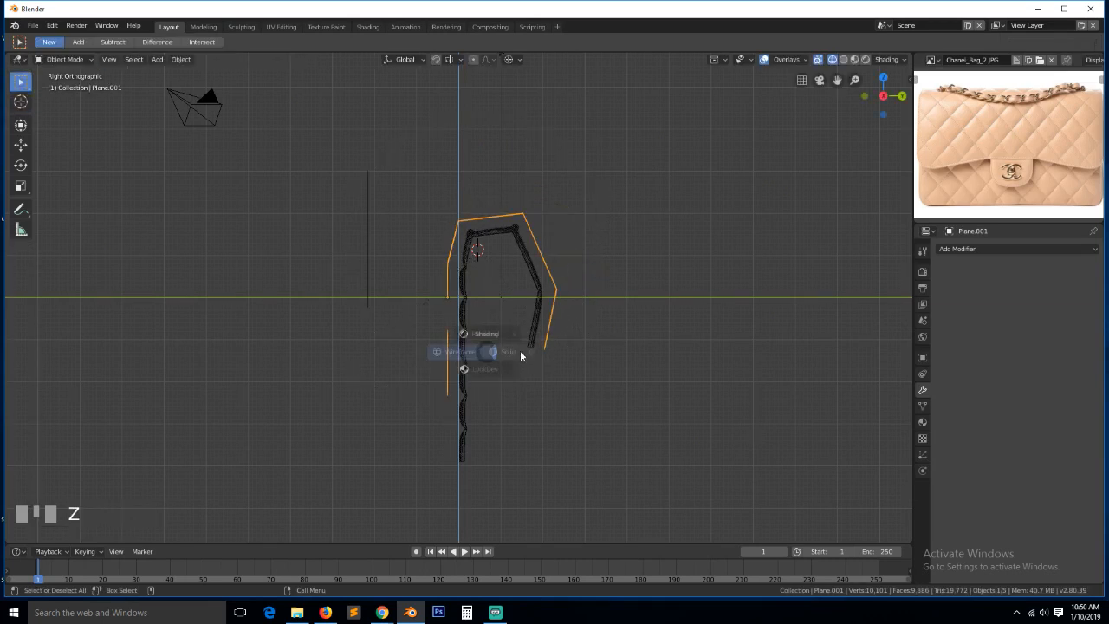
pyautogui.moveTo(667, 356)
pyautogui.mouseDown(button='middle')
pyautogui.moveTo(740, 393)
pyautogui.moveTo(656, 341)
pyautogui.moveTo(672, 370)
pyautogui.mouseUp(button='middle')
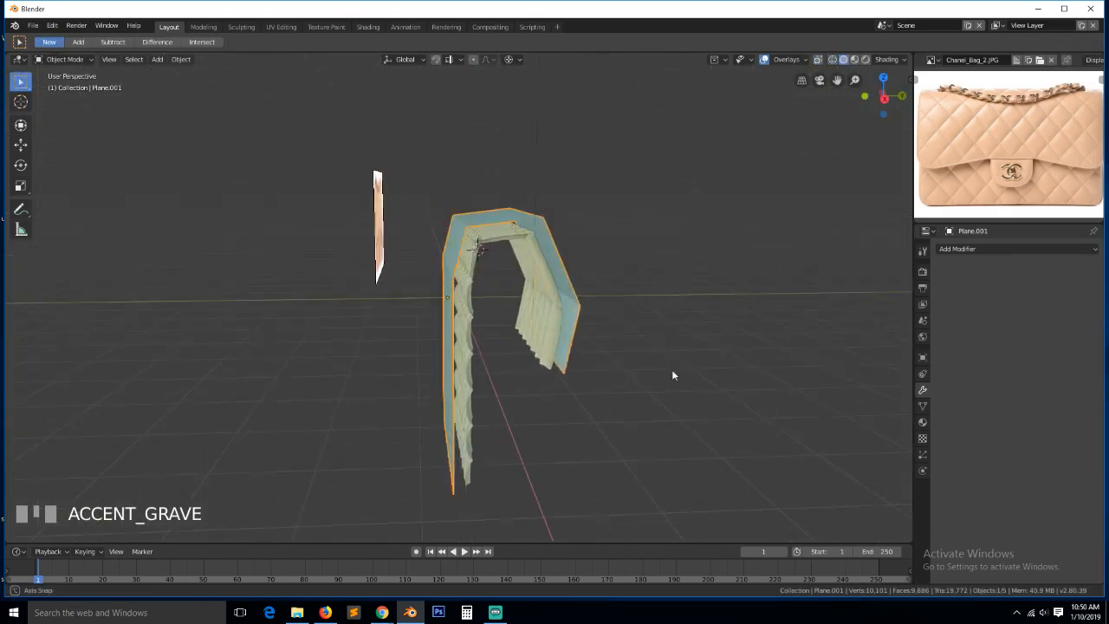
pyautogui.press('h')
pyautogui.moveTo(453, 248); pyautogui.dragTo(451, 272, button='middle')
pyautogui.scroll(4, 509, 260)
# Delete the bent quilted plane from the scene
pyautogui.click(496, 252)
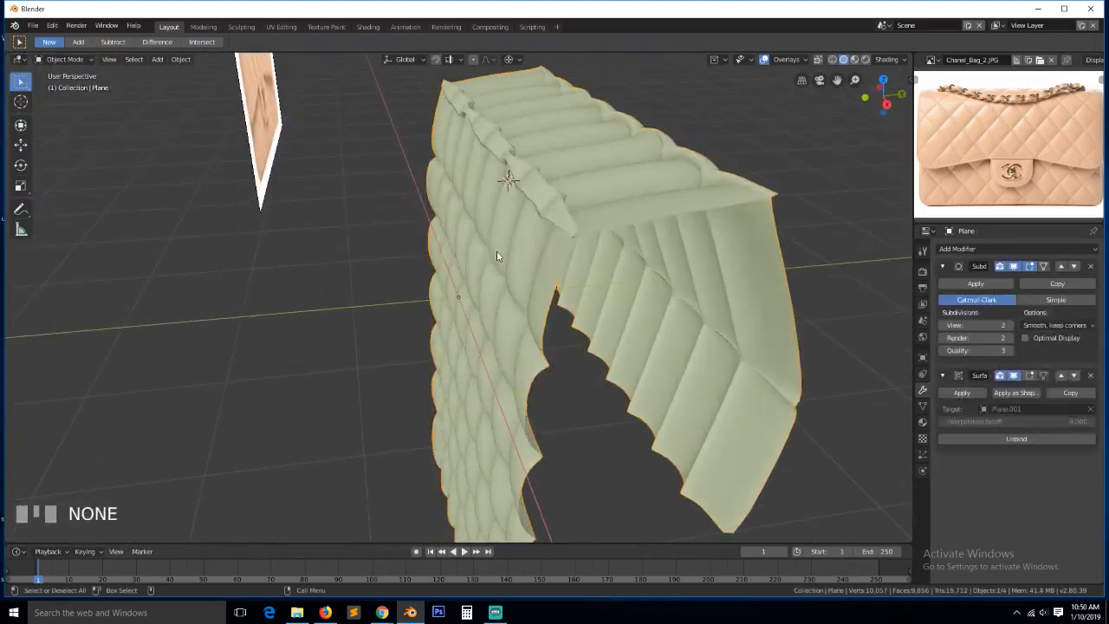
pyautogui.press('Tab')
pyautogui.press('`')
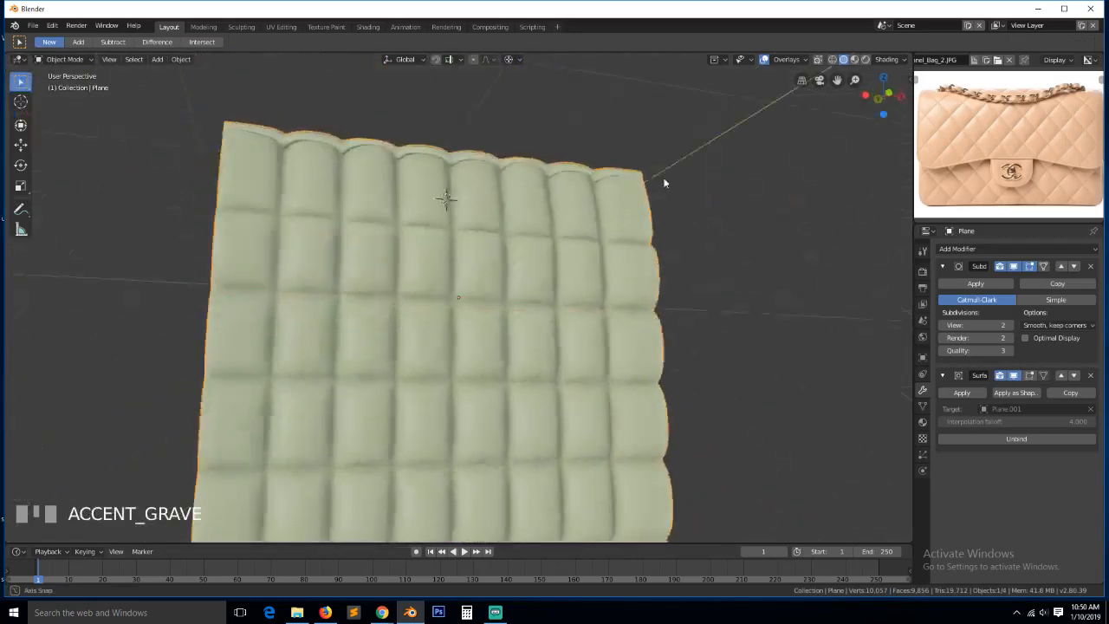
pyautogui.scroll(-5, 531, 271)
pyautogui.press('`')
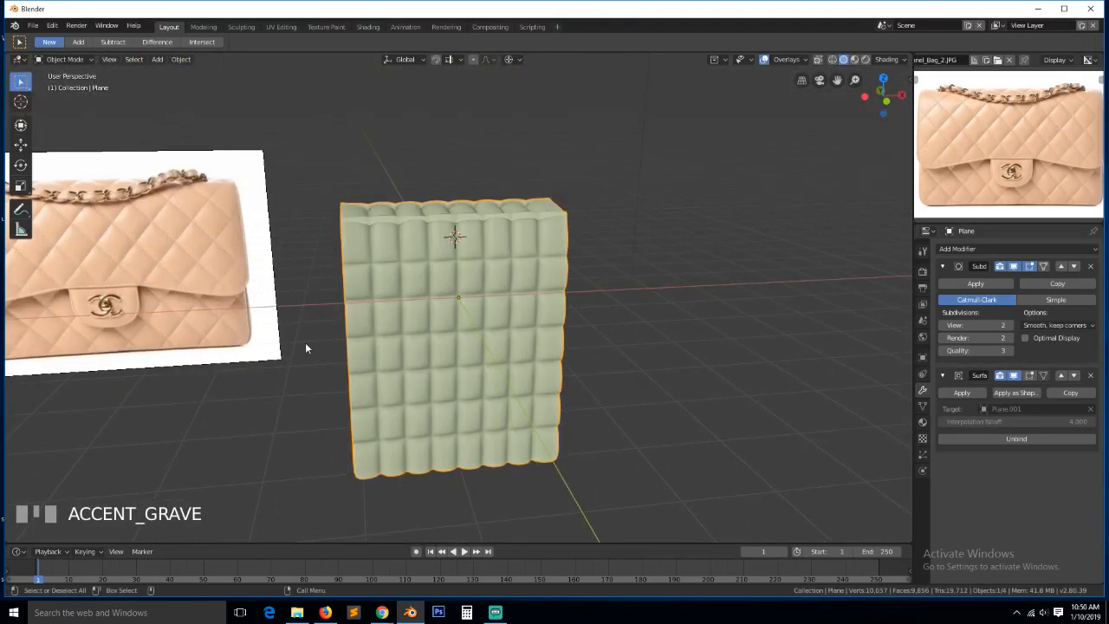
pyautogui.scroll(-3, 305, 349)
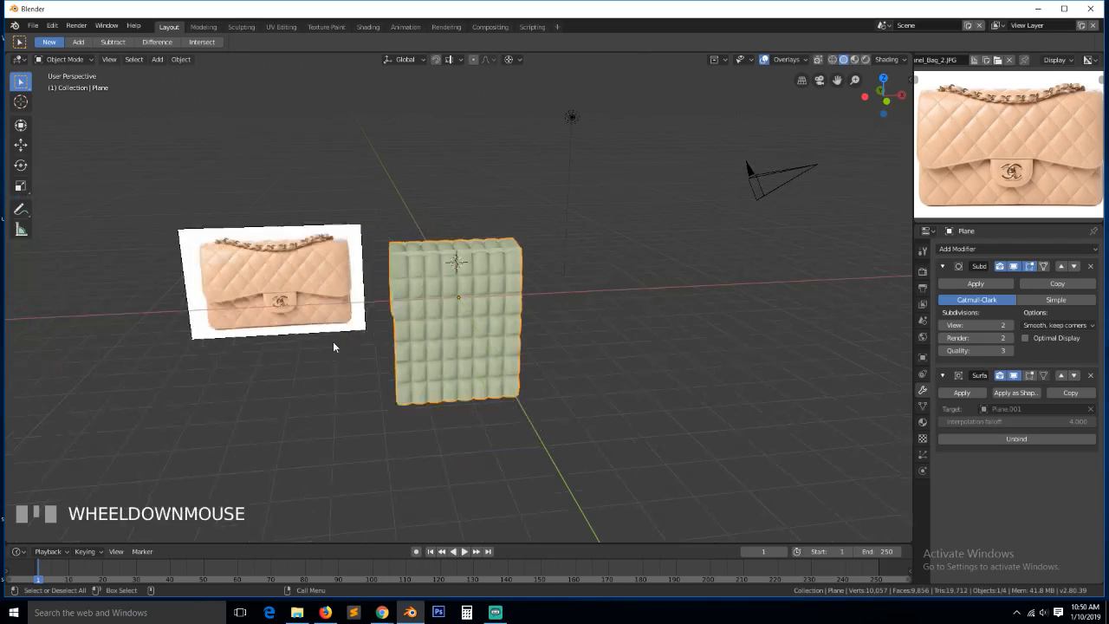
pyautogui.press('x')
pyautogui.click(423, 296)
# Add a new mesh plane while viewing the bag reference image from the front
pyautogui.press('KP_1')
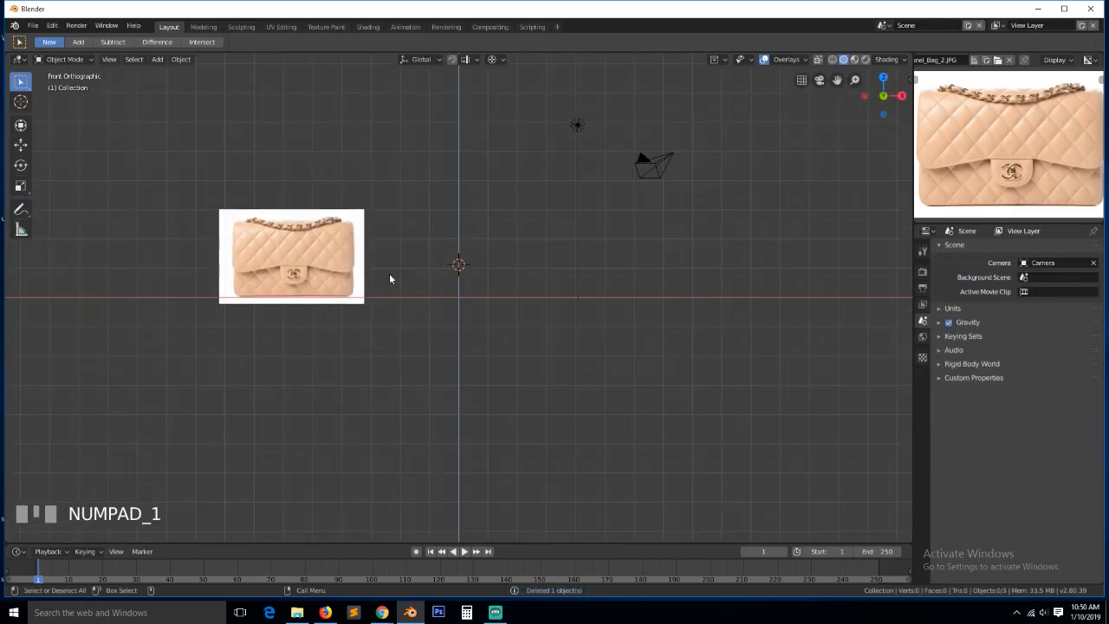
pyautogui.scroll(3, 389, 278)
pyautogui.moveTo(837, 80); pyautogui.dragTo(490, 293)
pyautogui.scroll(4, 490, 294)
pyautogui.scroll(-3, 490, 294)
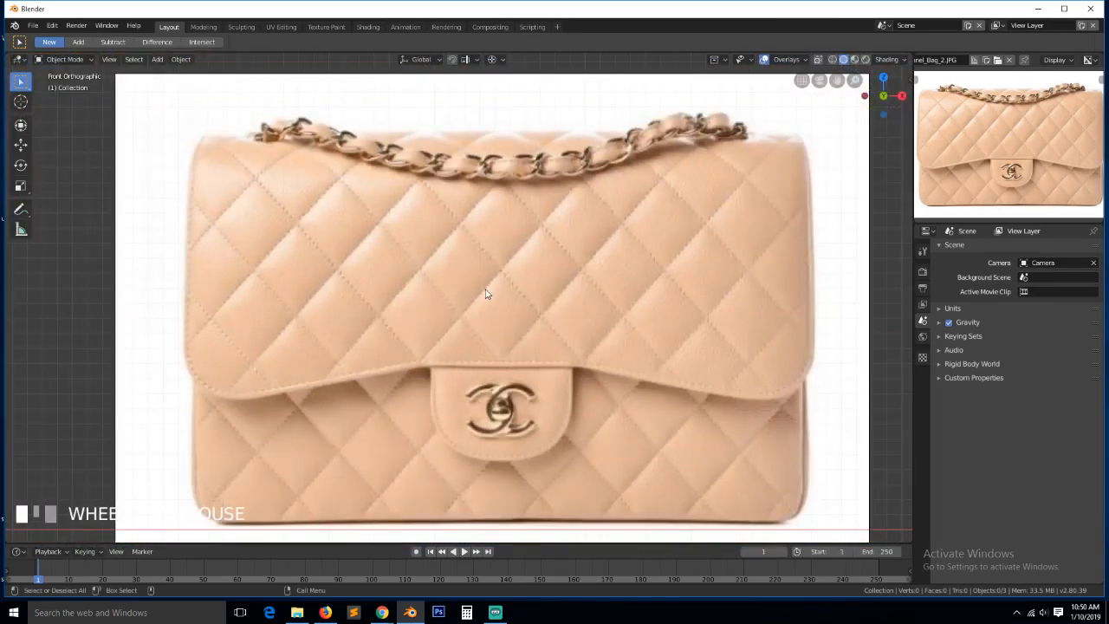
pyautogui.scroll(4, 486, 293)
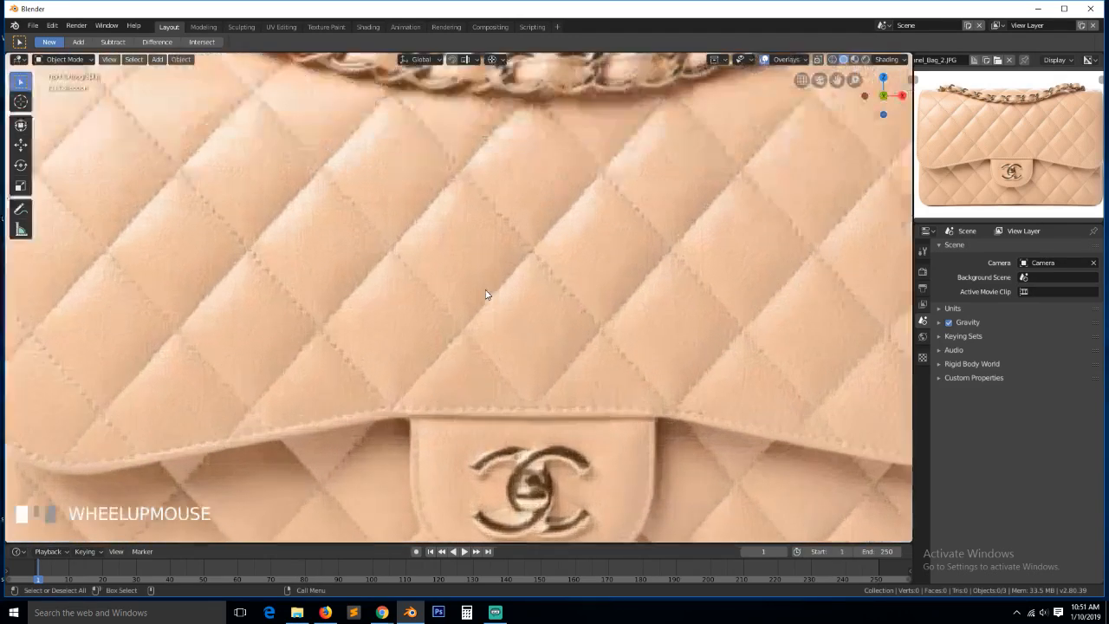
pyautogui.scroll(-4, 468, 277)
pyautogui.hotkey('shift', 'a')
pyautogui.moveTo(419, 265)
pyautogui.click(457, 260)
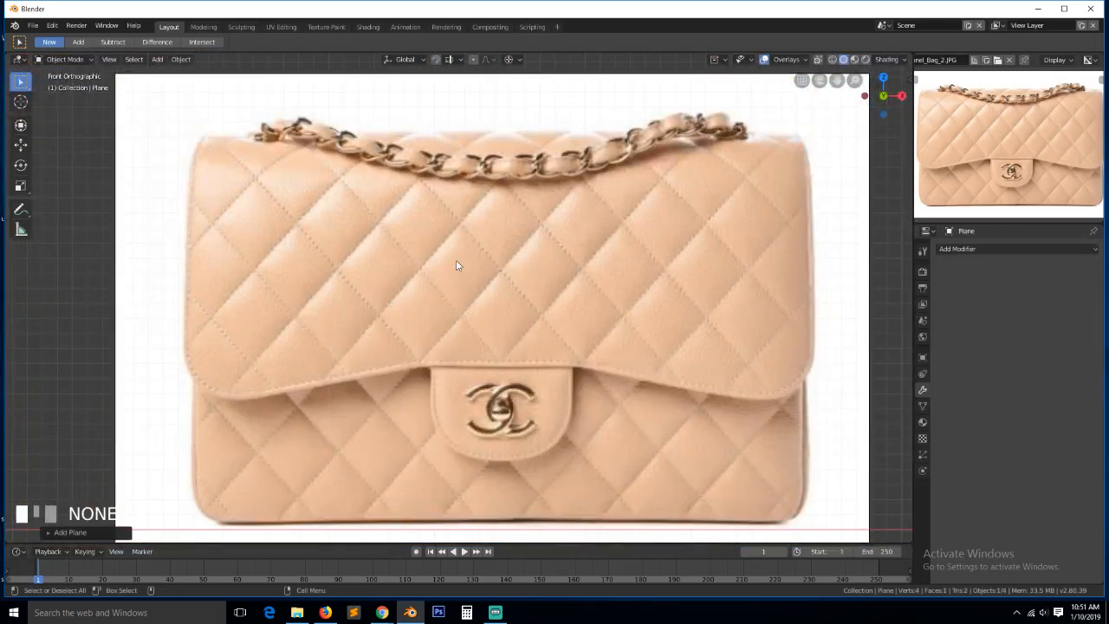
# Move the new plane over the bag image and rotate it 90 degrees about the X axis to stand upright
pyautogui.scroll(-3, 608, 312)
pyautogui.press('g')
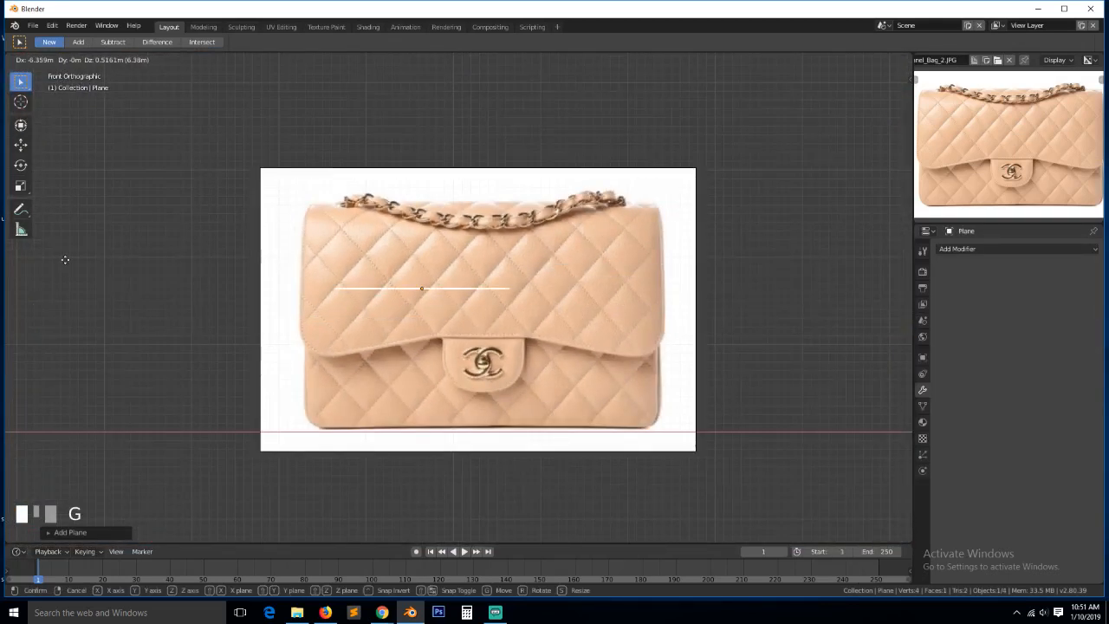
pyautogui.click(200, 284)
pyautogui.write('r')
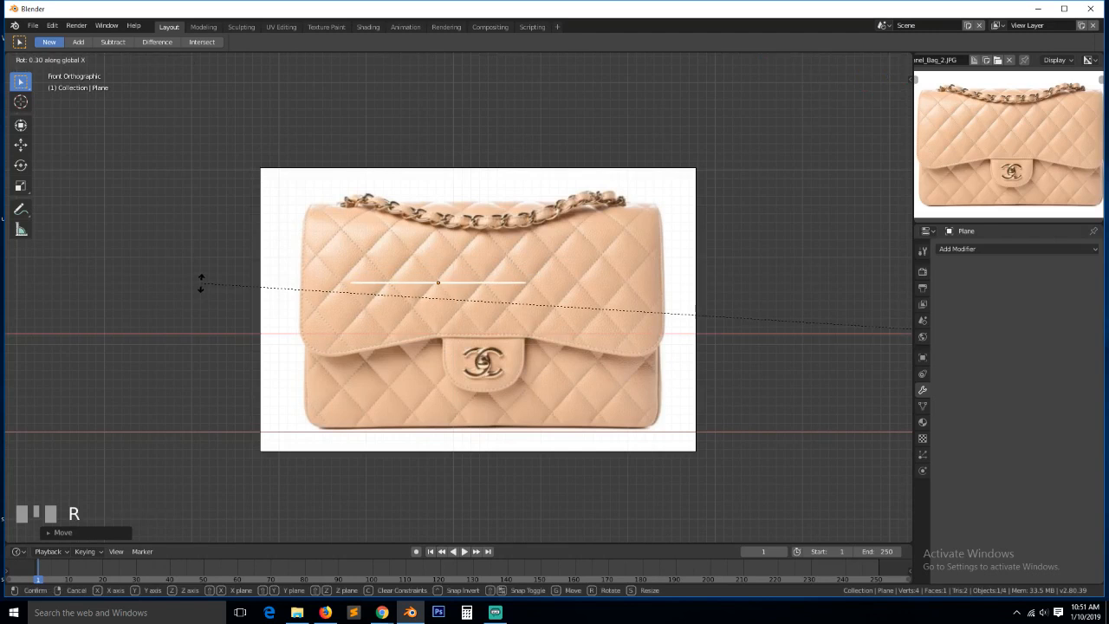
pyautogui.write('x90')
pyautogui.click(200, 282)
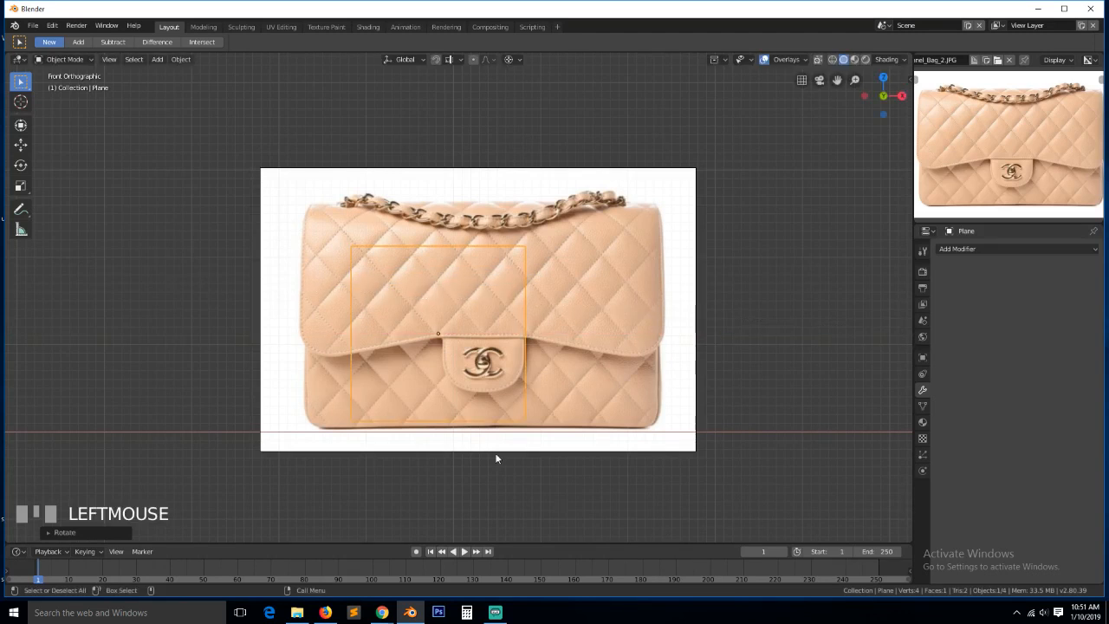
# Move the plane up over the bag's flap and switch the transform pivot from the 3D cursor to Median Point
pyautogui.scroll(4, 494, 430)
pyautogui.press('g')
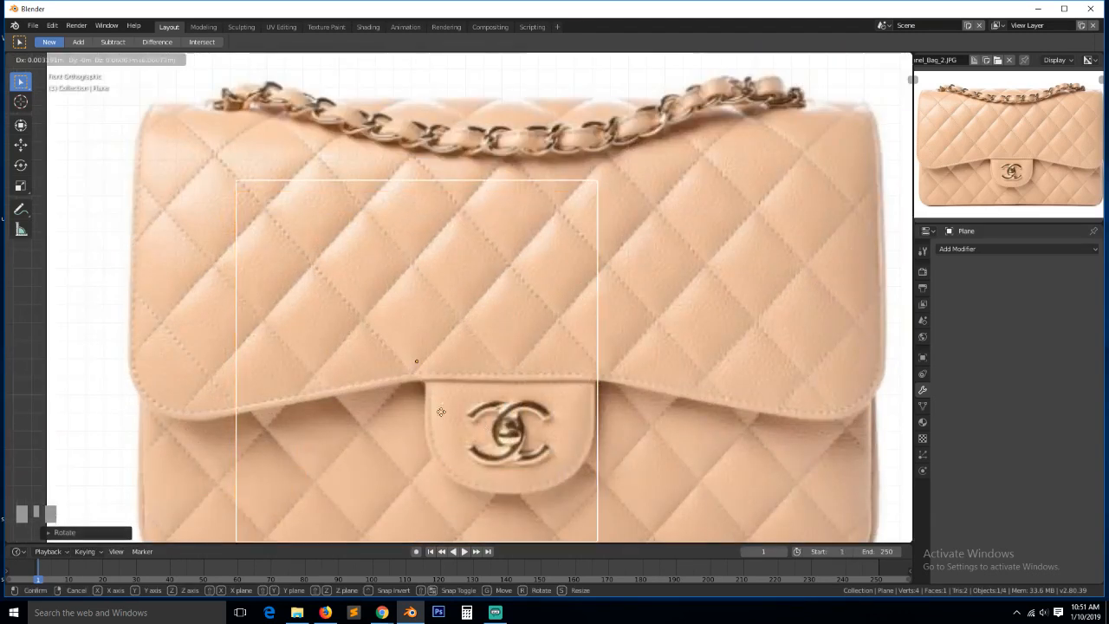
pyautogui.click(441, 334)
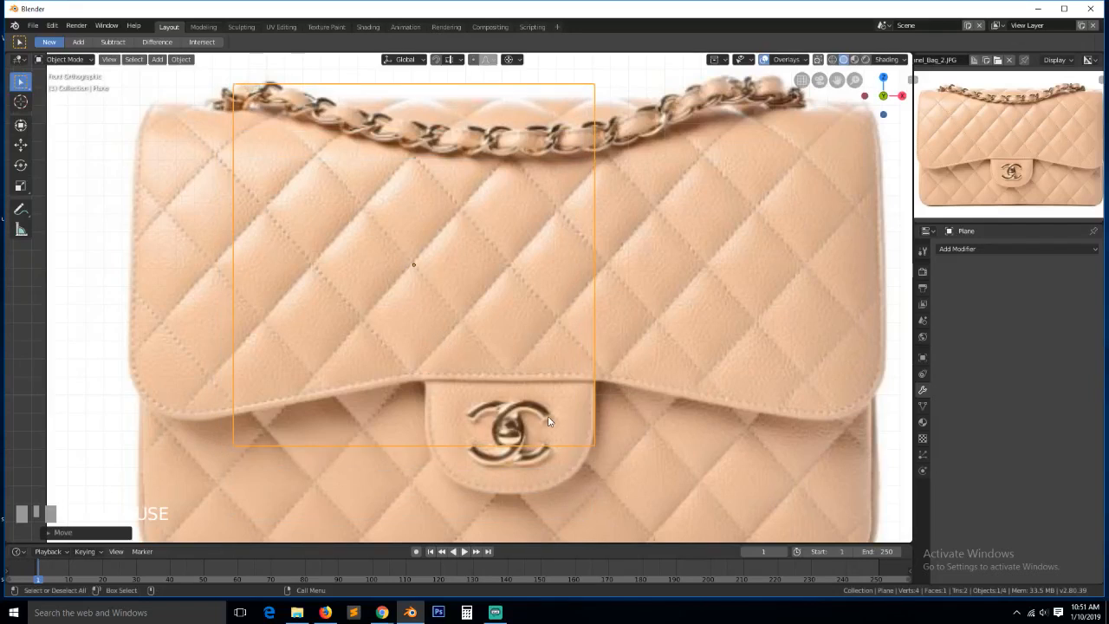
pyautogui.press('s')
pyautogui.click(499, 378)
pyautogui.press('.')
pyautogui.click(500, 310)
pyautogui.click(500, 613)
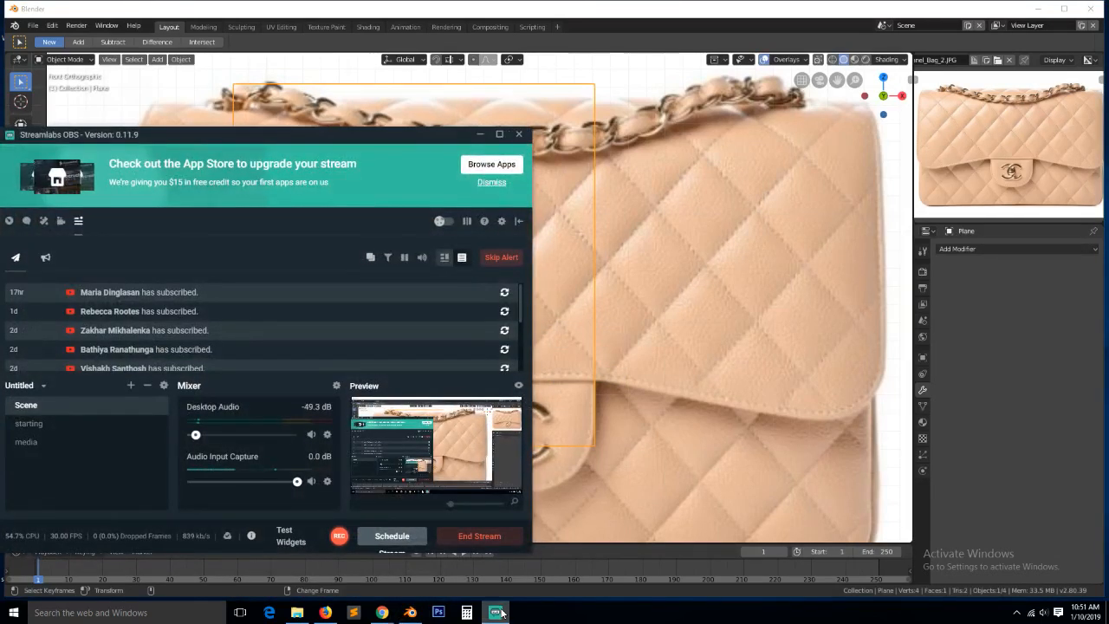
pyautogui.click(500, 613)
pyautogui.click(500, 612)
pyautogui.click(500, 613)
# Scale the plane down and move it along the Y axis until it sits in front of the reference image
pyautogui.press('s')
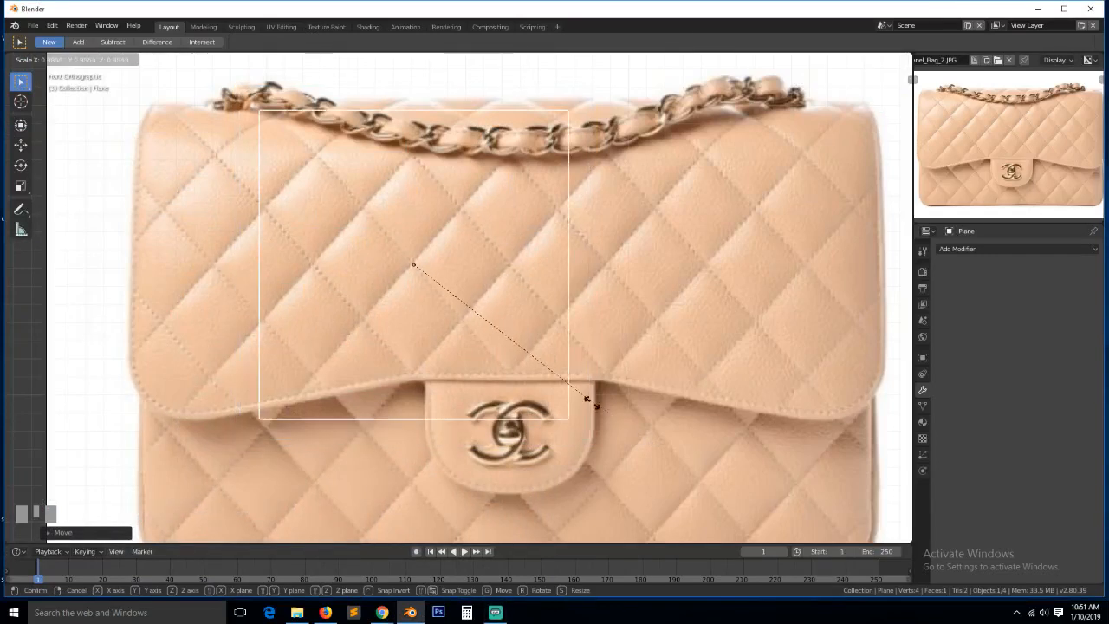
pyautogui.click(518, 368)
pyautogui.press('`')
pyautogui.moveTo(517, 368); pyautogui.dragTo(479, 394, button='middle')
pyautogui.scroll(-4, 486, 392)
pyautogui.press('g')
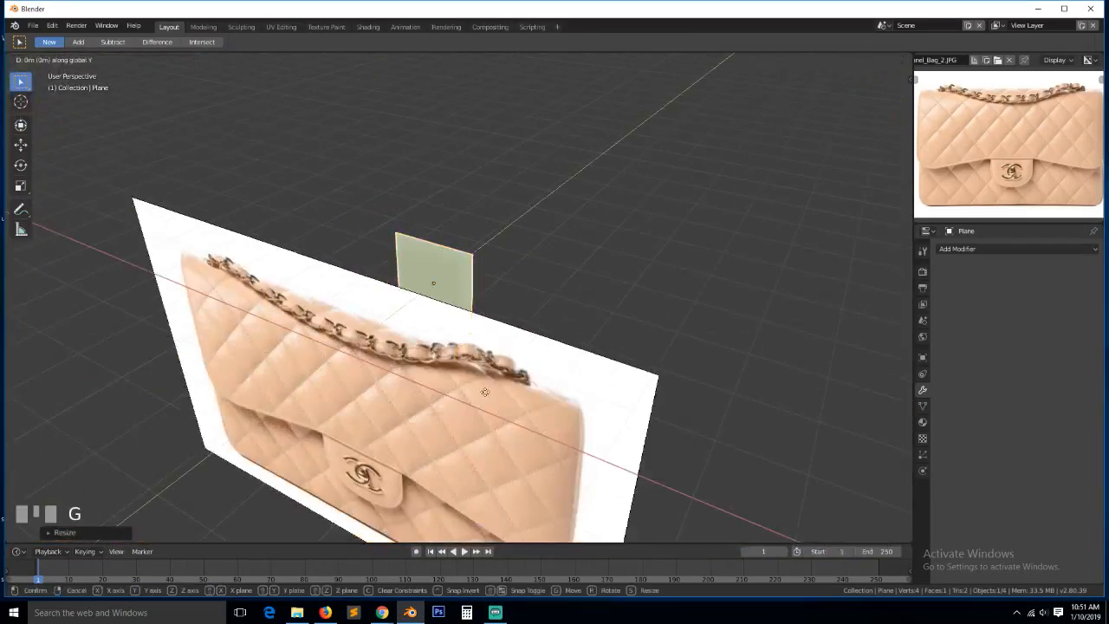
pyautogui.press('y')
pyautogui.click(384, 62)
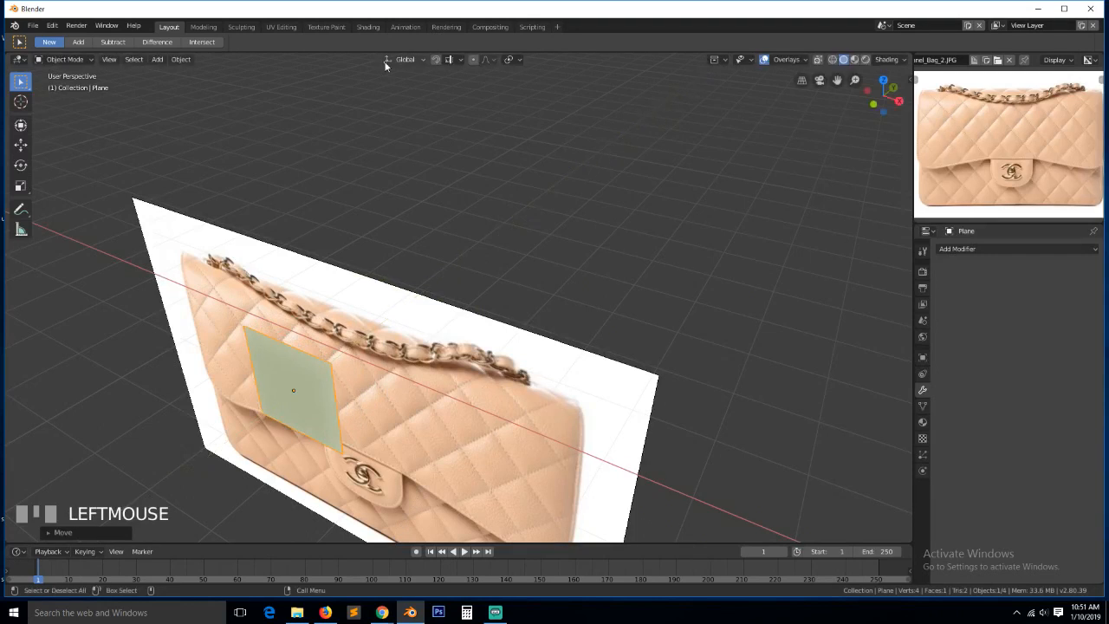
# Enlarge the plane's mesh in Edit Mode with wireframe shading in front view, spanning from below the chain to the flap's lower edge
pyautogui.press('KP_1')
pyautogui.press('KP_Decimal')
pyautogui.scroll(-1, 489, 148)
pyautogui.scroll(-4, 489, 147)
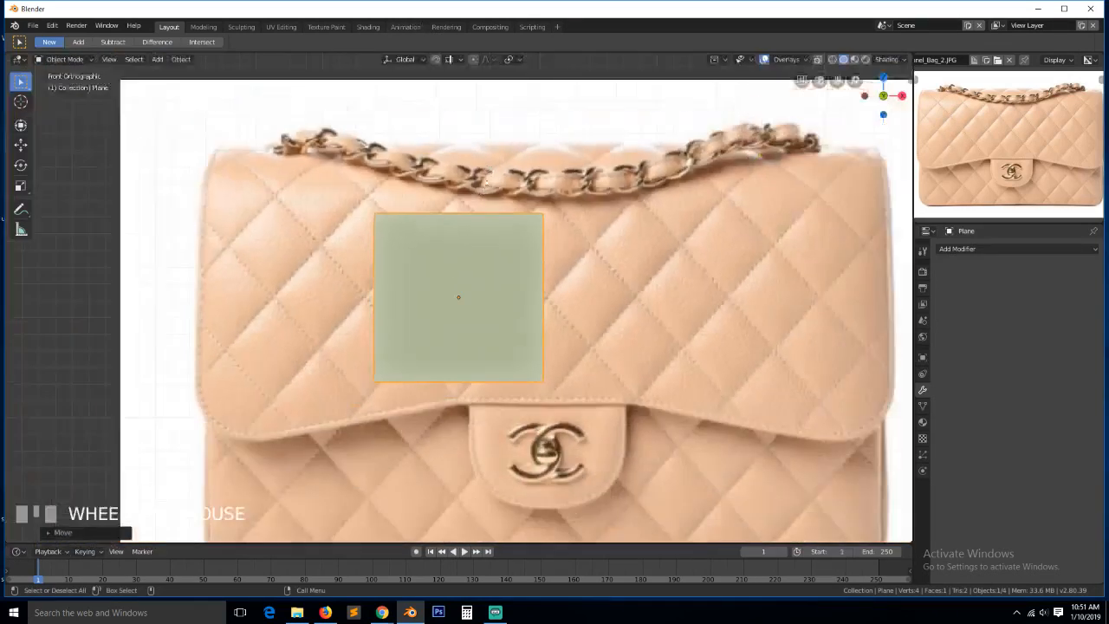
pyautogui.scroll(1, 456, 257)
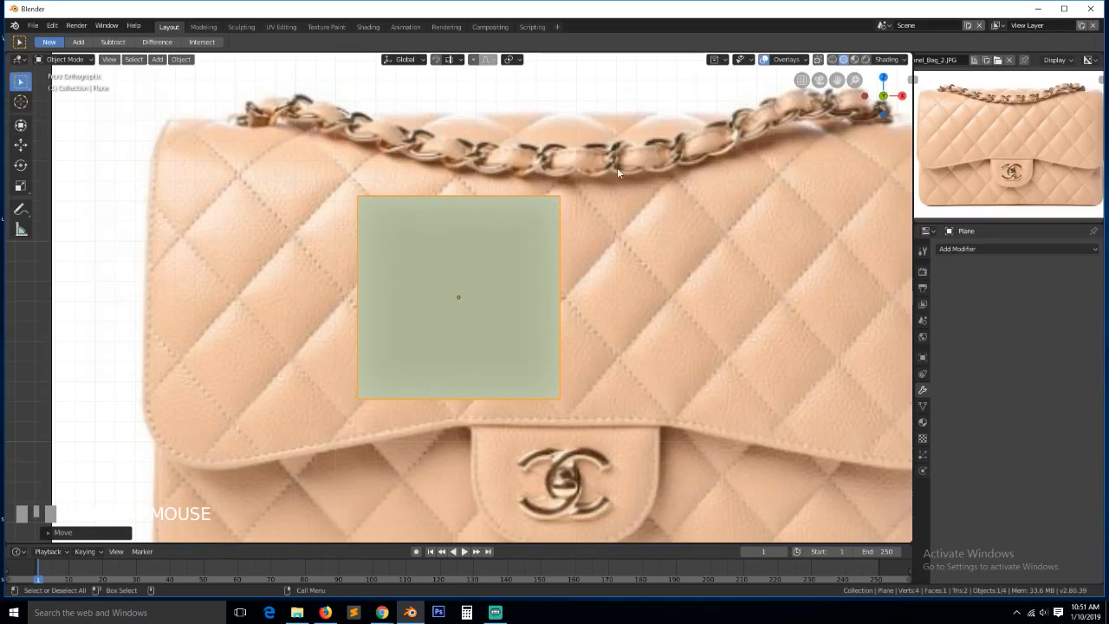
pyautogui.scroll(-1, 648, 185)
pyautogui.scroll(2, 471, 274)
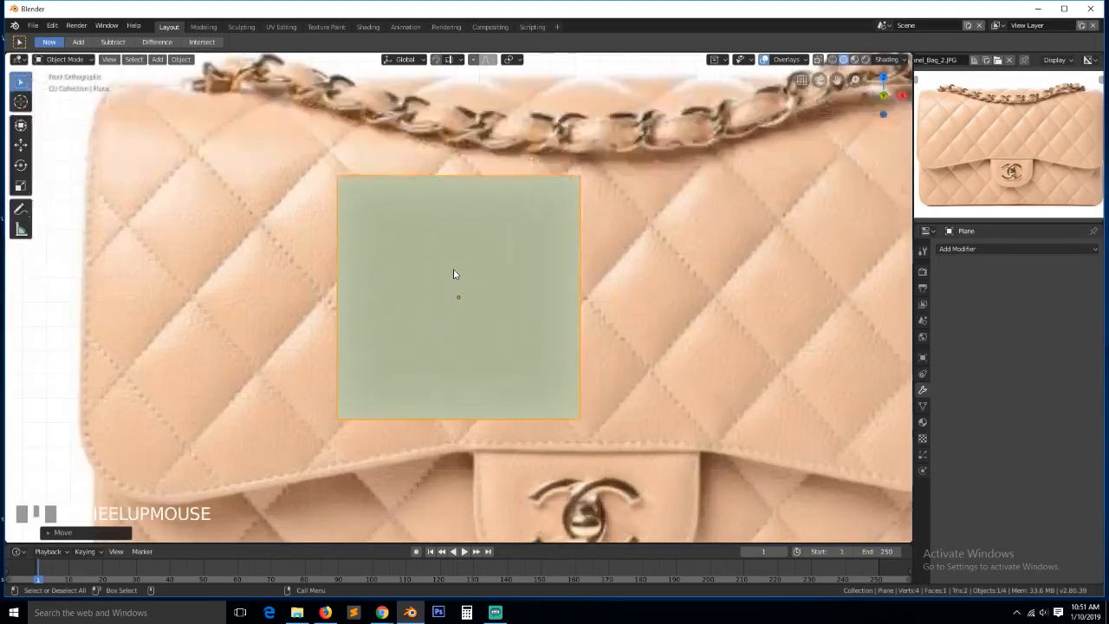
pyautogui.press('Tab')
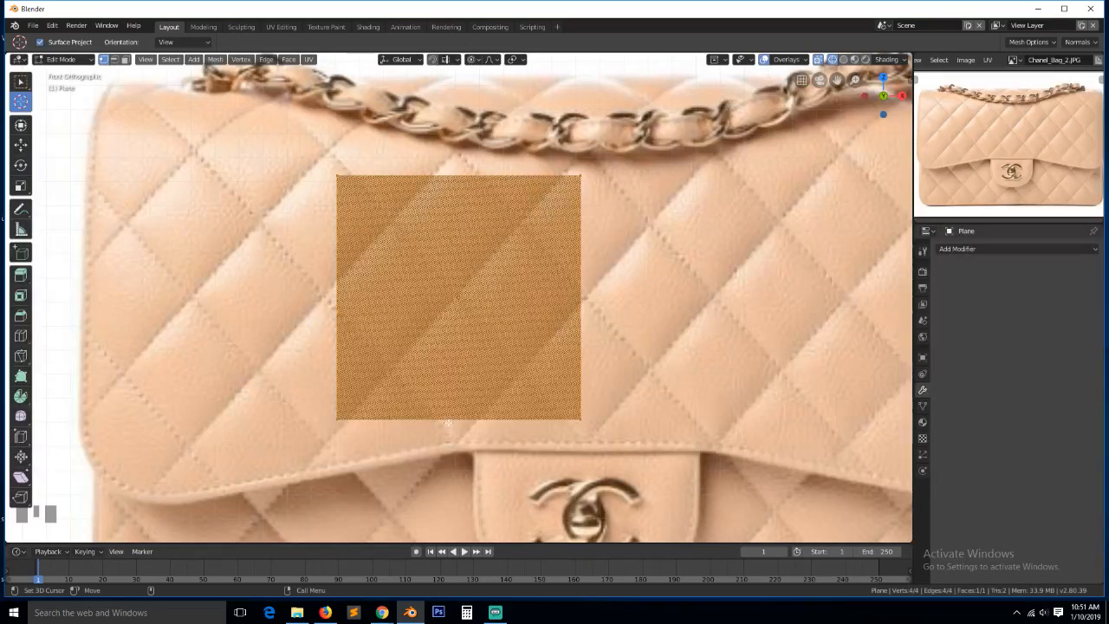
pyautogui.press('s')
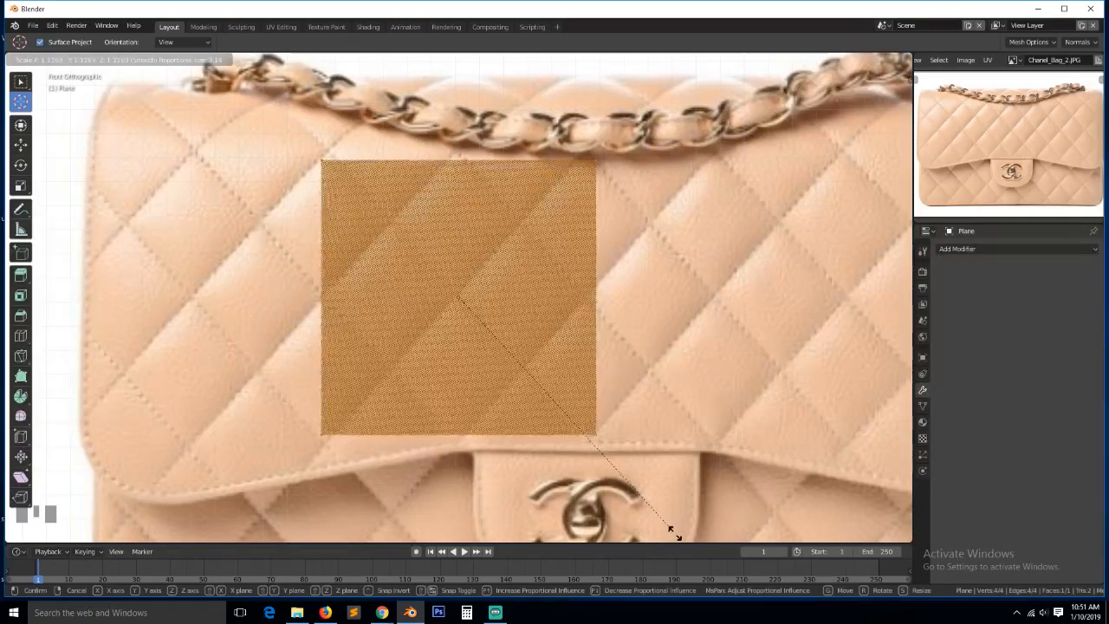
pyautogui.click(691, 67)
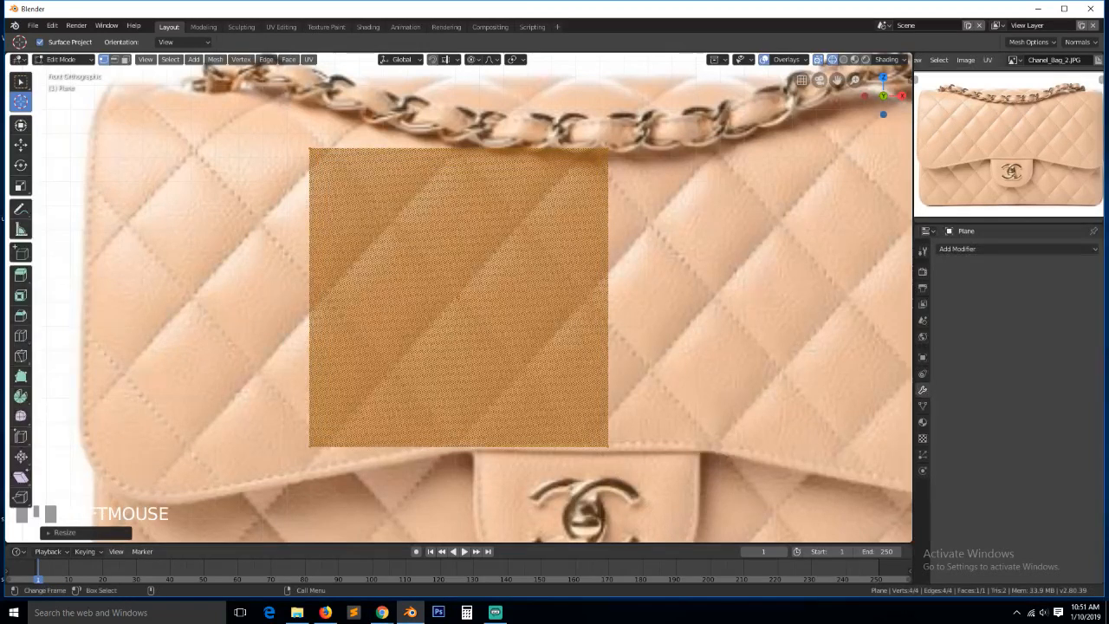
# Deselect the plane's vertices and place the 3D cursor near its upper-left corner
pyautogui.click(381, 613)
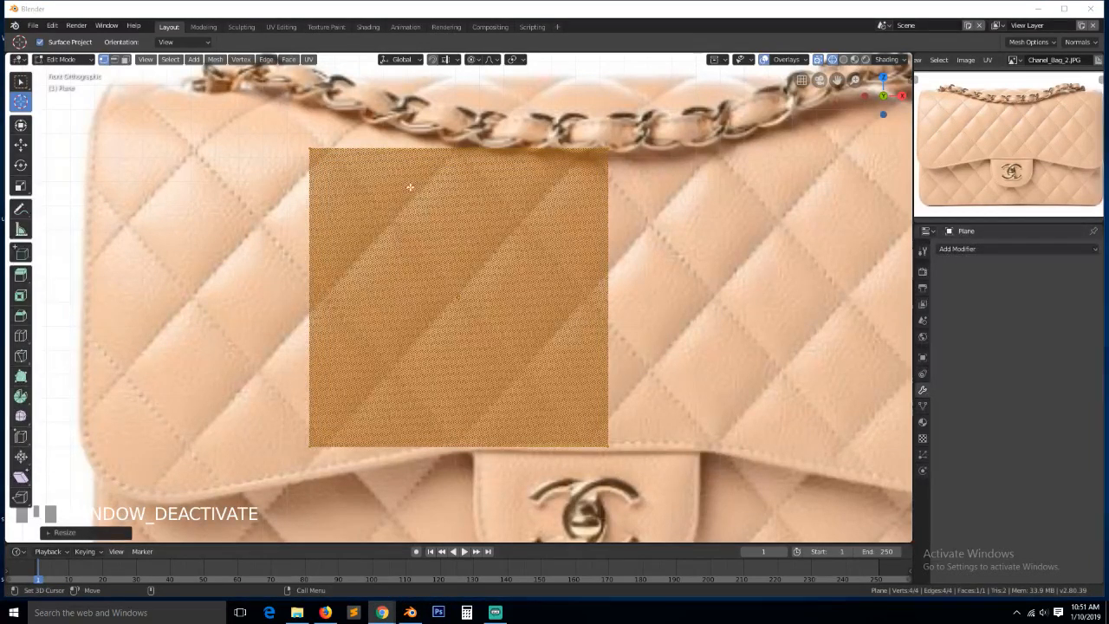
pyautogui.click(460, 149)
pyautogui.scroll(-1, 460, 149)
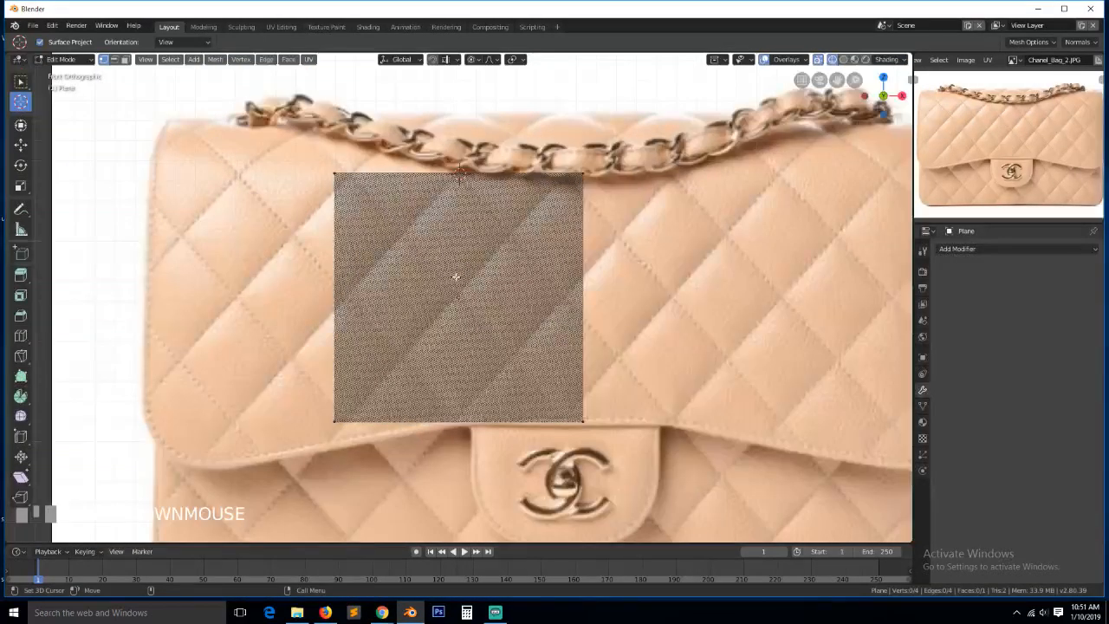
pyautogui.scroll(2, 461, 121)
pyautogui.click(291, 127)
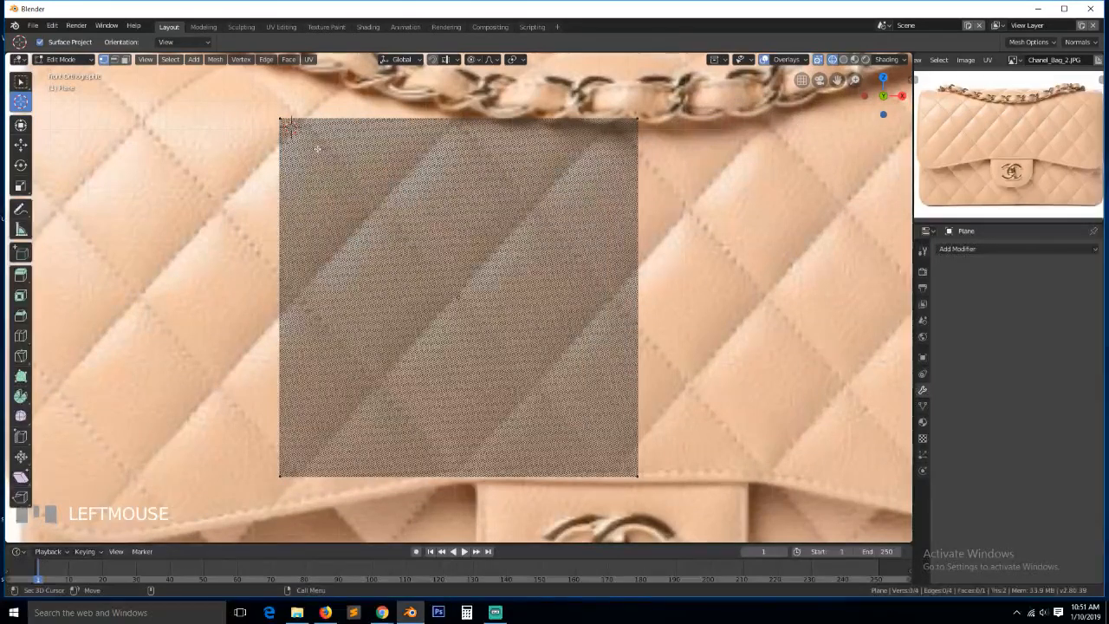
# Return the plane to Object Mode, keep it selected, and switch to the Chrome window
pyautogui.press('Tab')
pyautogui.click(480, 262)
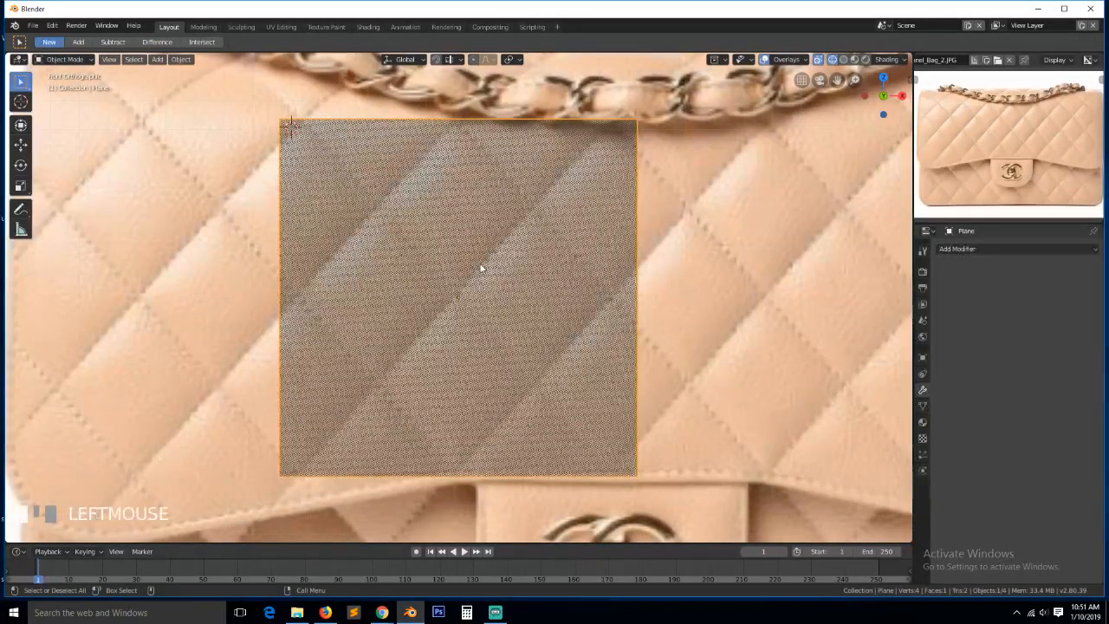
pyautogui.click(480, 263)
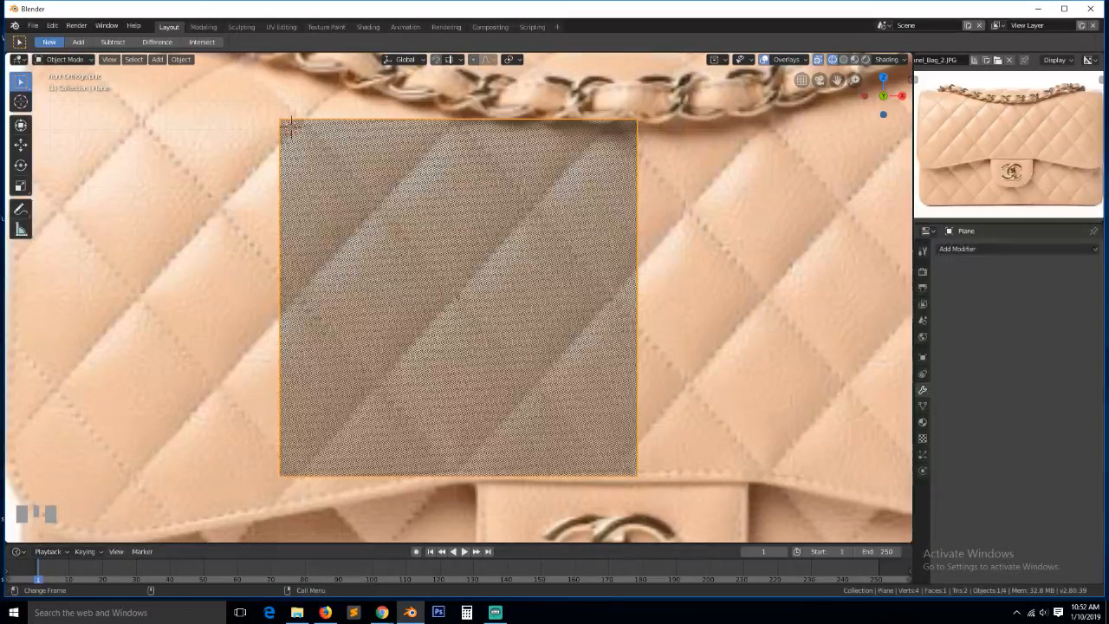
pyautogui.hotkey('alt', 'Tab')
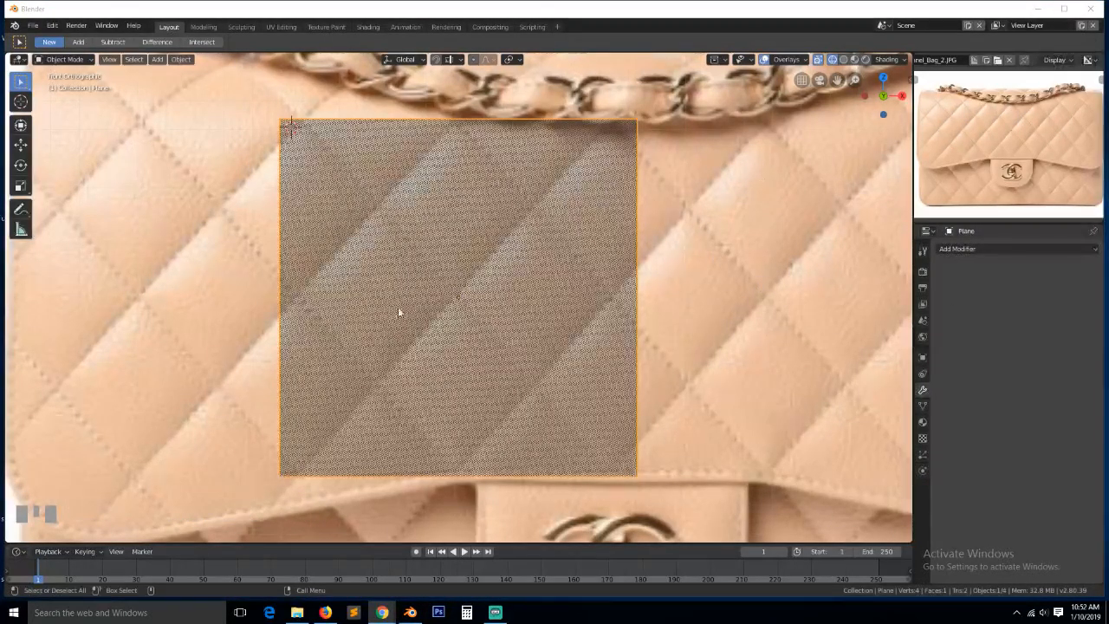
# Enter Edit Mode on the plane and add one centred vertical and one centred horizontal loop cut
pyautogui.click(425, 135)
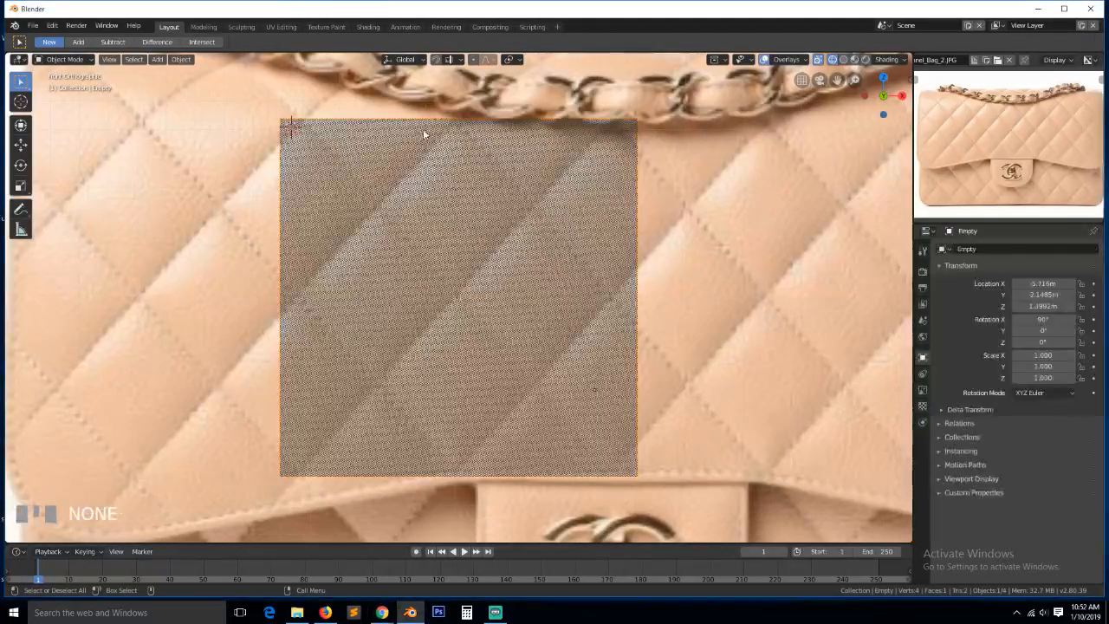
pyautogui.click(426, 137)
pyautogui.press('Tab')
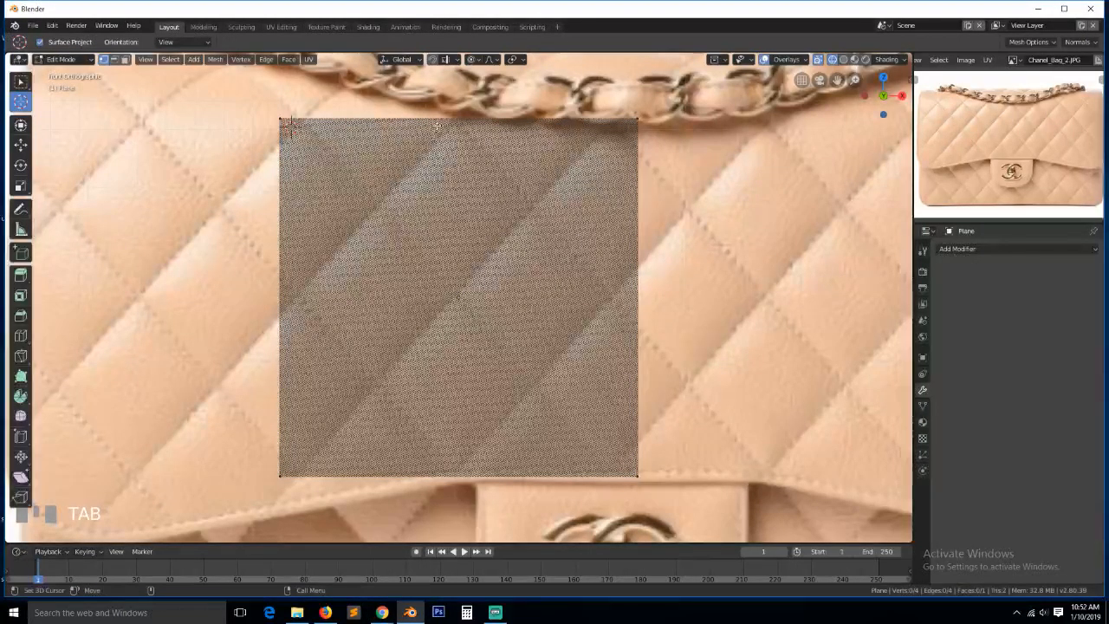
pyautogui.hotkey('ctrl', 'r')
pyautogui.click(442, 115)
pyautogui.rightClick(437, 130)
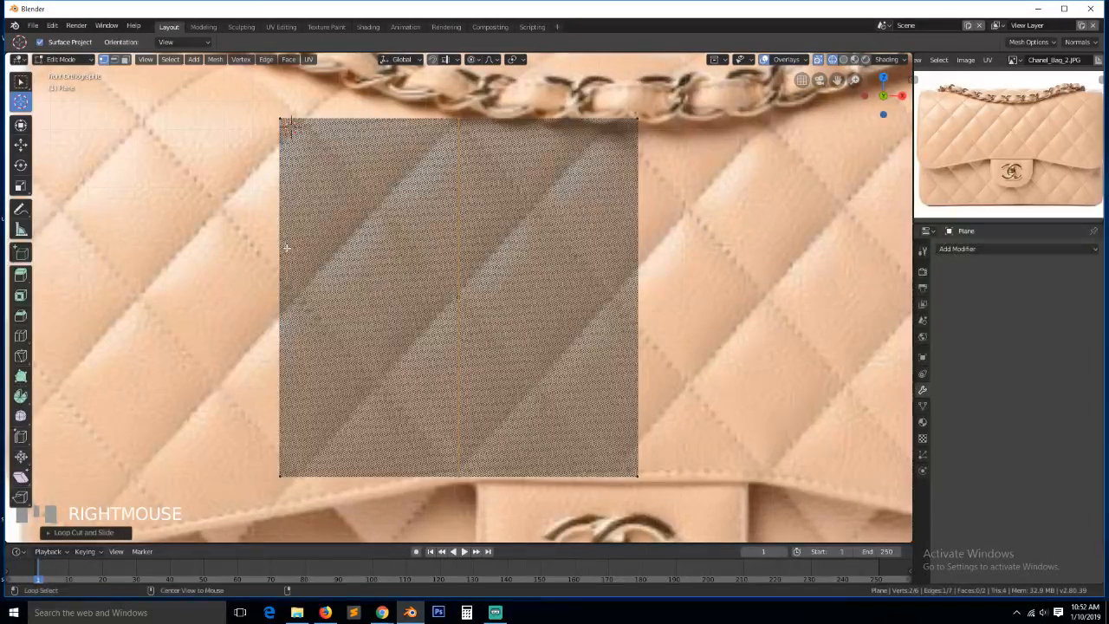
pyautogui.hotkey('ctrl', 'r')
pyautogui.click(292, 280)
pyautogui.rightClick(432, 247)
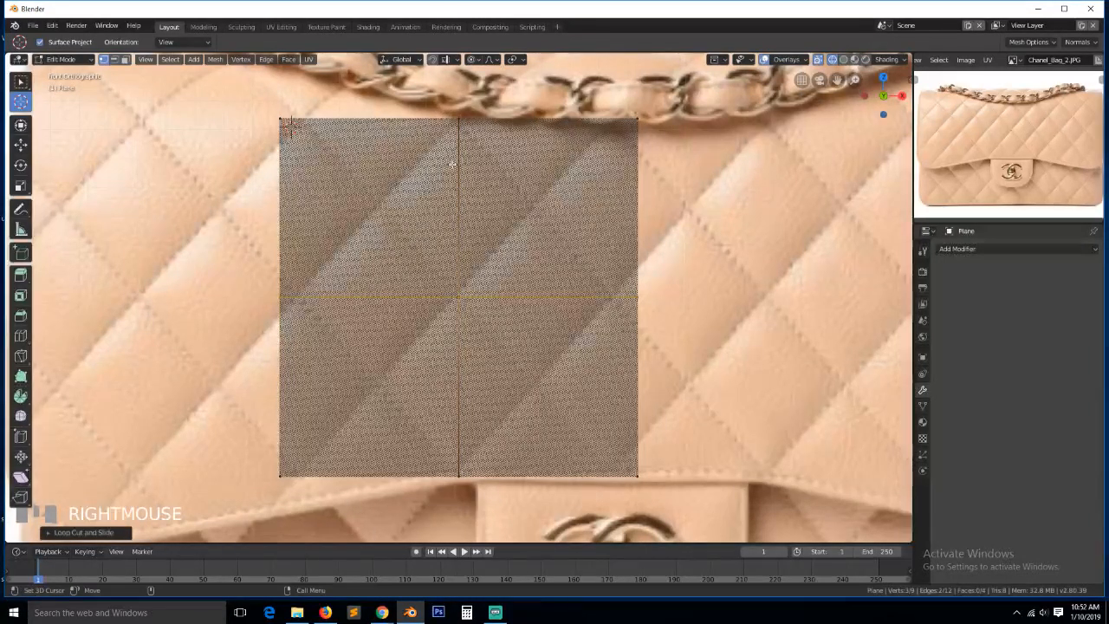
# Switch to the select tool and connect the midpoint vertices of the plane's four outer edges into a diamond
pyautogui.click(459, 128)
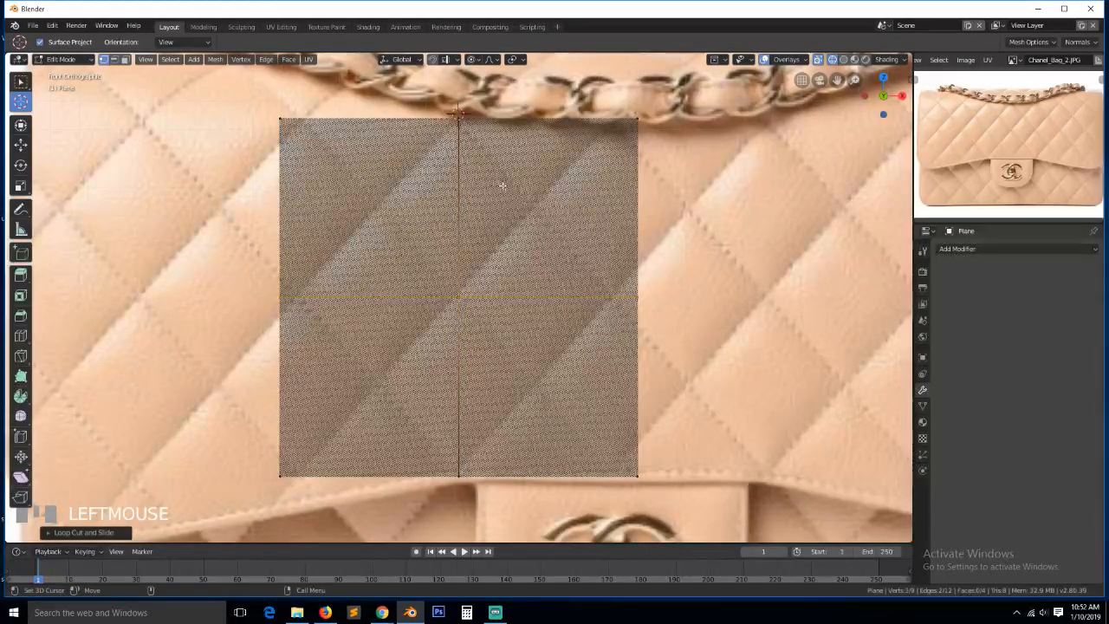
pyautogui.press('w')
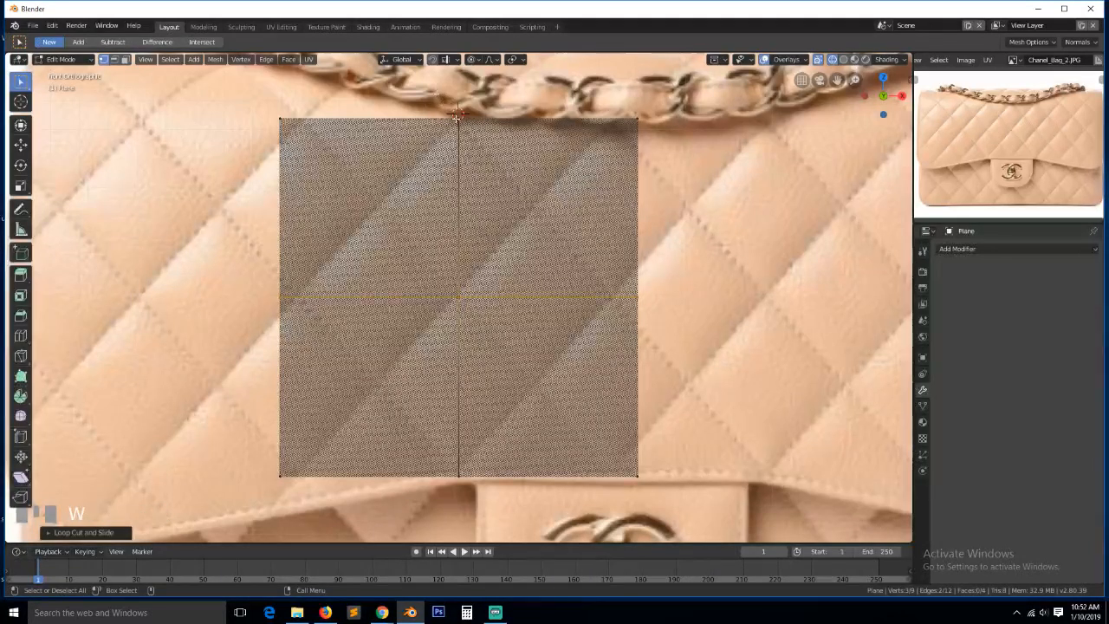
pyautogui.click(457, 119)
pyautogui.keyDown('shift'); pyautogui.click(644, 305); pyautogui.keyUp('shift')
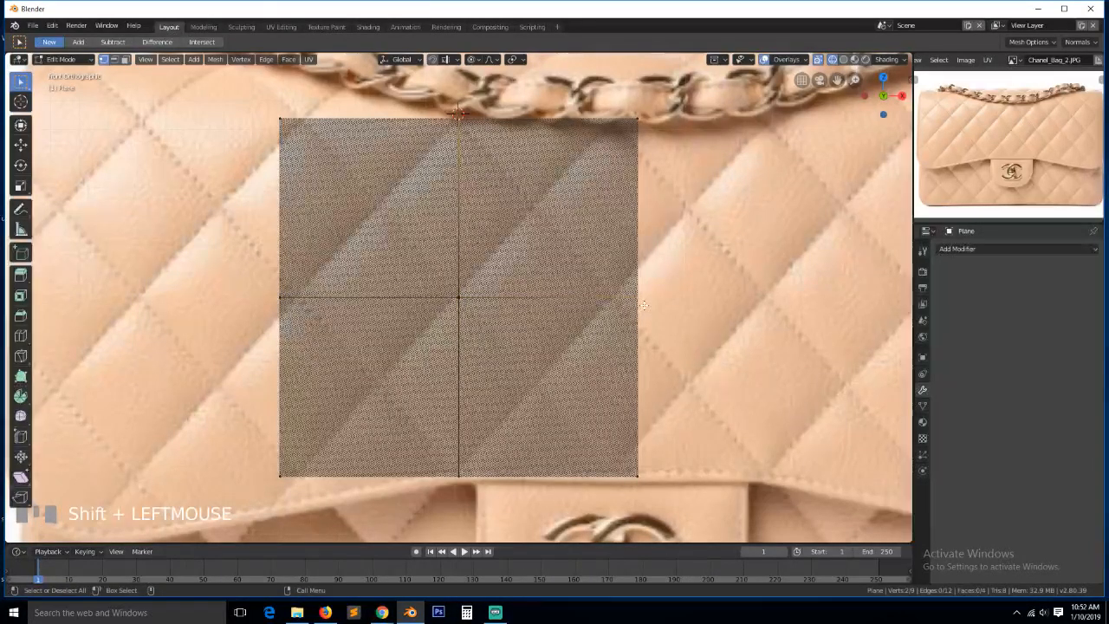
pyautogui.press('j')
pyautogui.click(624, 321)
pyautogui.keyDown('shift'); pyautogui.click(457, 475); pyautogui.keyUp('shift')
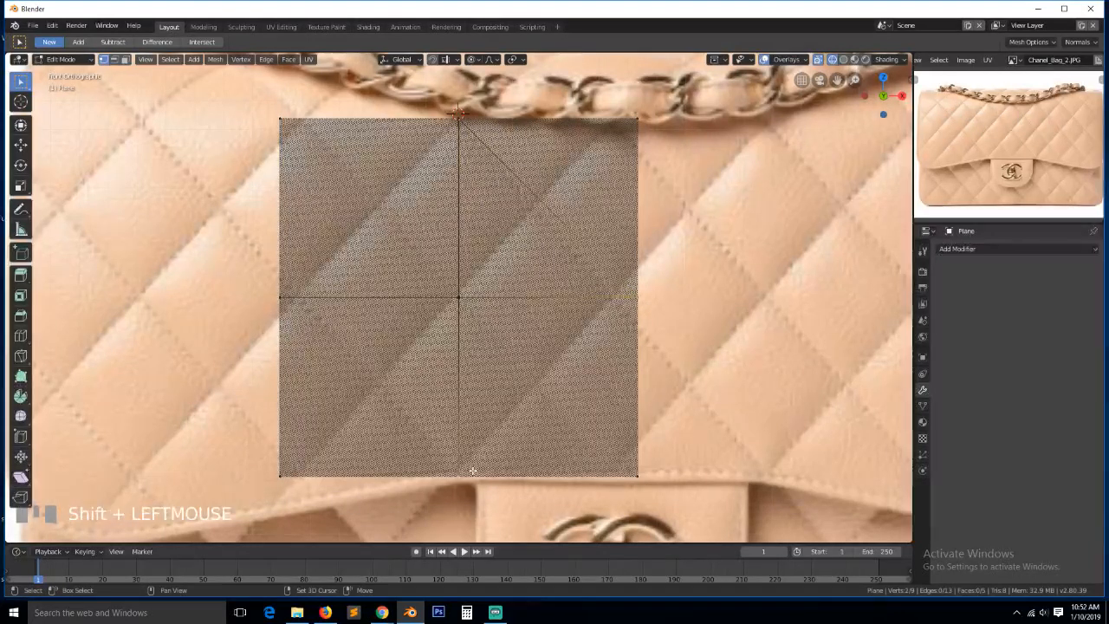
pyautogui.press('j')
pyautogui.click(456, 479)
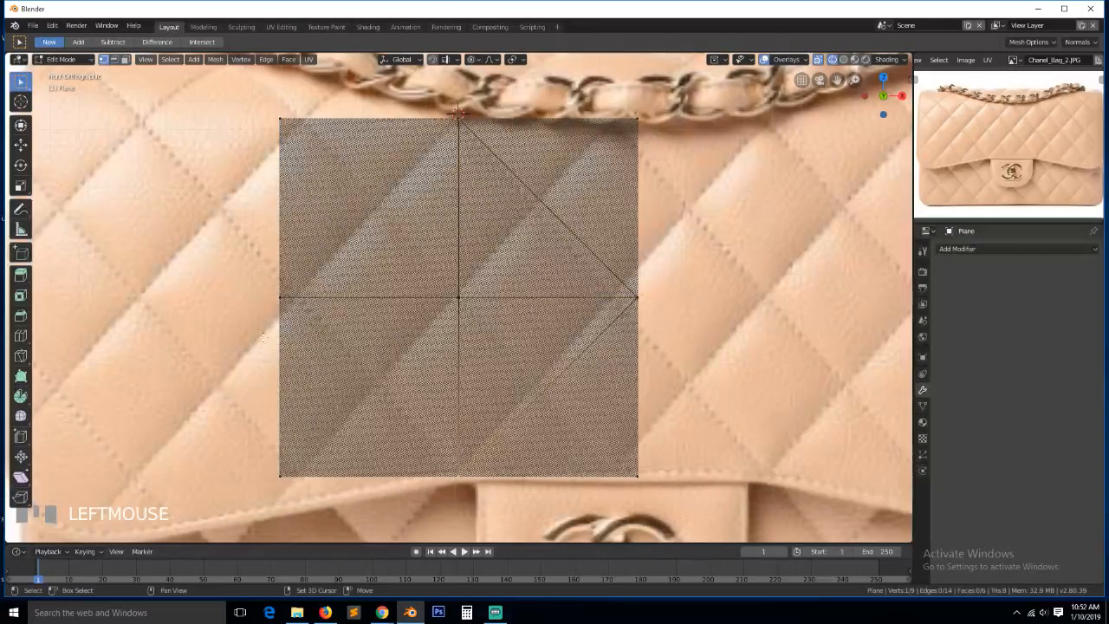
pyautogui.keyDown('shift'); pyautogui.click(279, 298); pyautogui.keyUp('shift')
pyautogui.press('j')
pyautogui.click(454, 118)
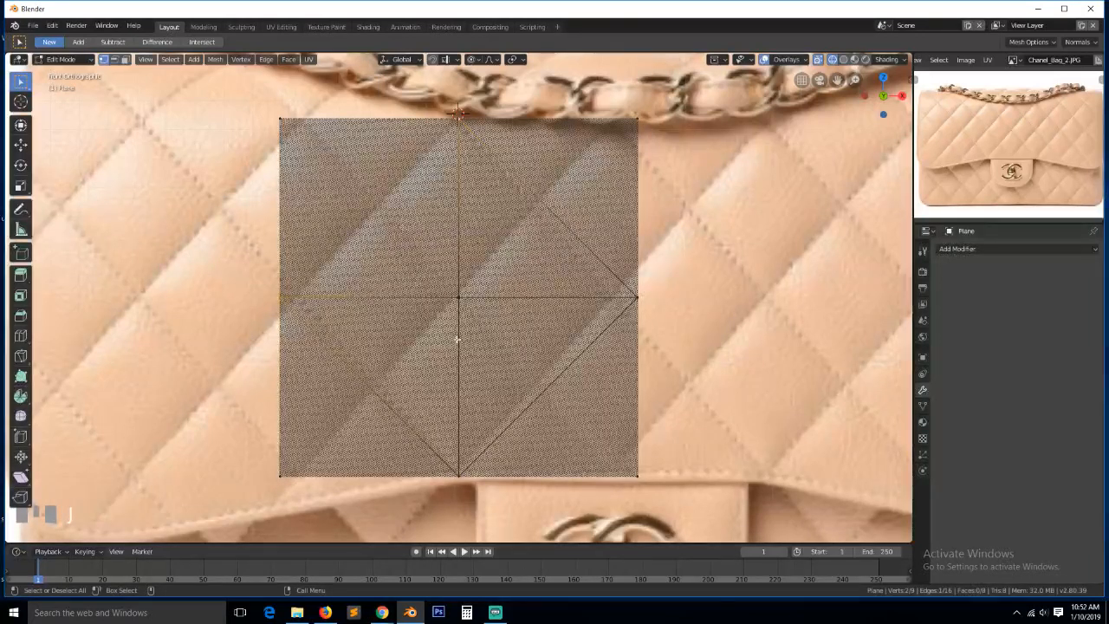
# Connect the plane's centre vertex to each of its four corner vertices with diagonal edges
pyautogui.keyDown('shift'); pyautogui.click(456, 291); pyautogui.keyUp('shift')
pyautogui.keyDown('shift'); pyautogui.click(303, 142); pyautogui.keyUp('shift')
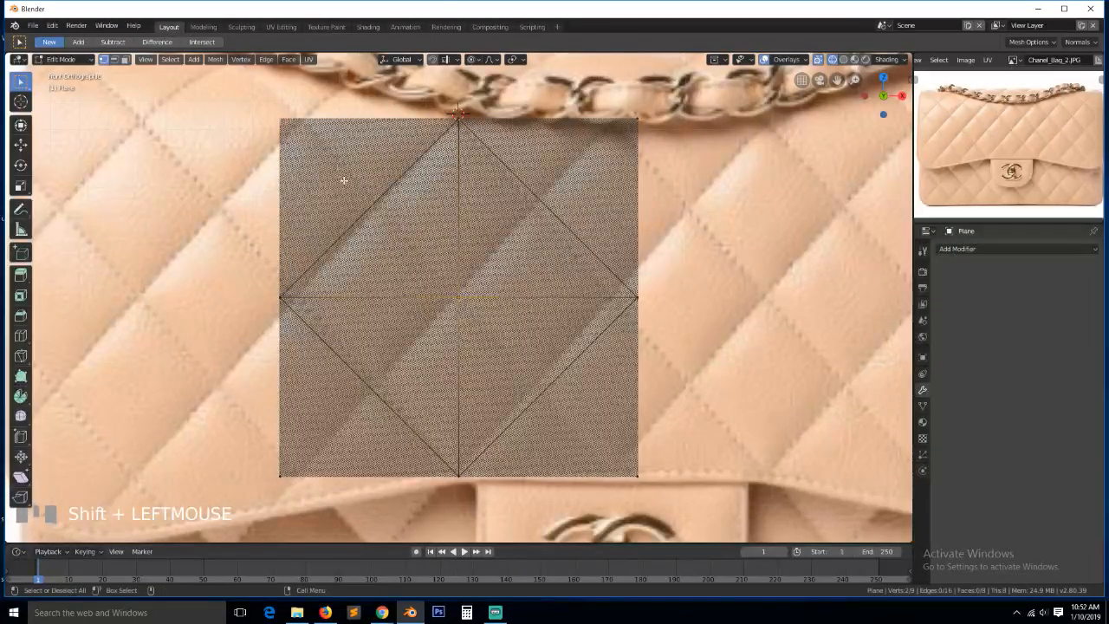
pyautogui.press('j')
pyautogui.click(458, 293)
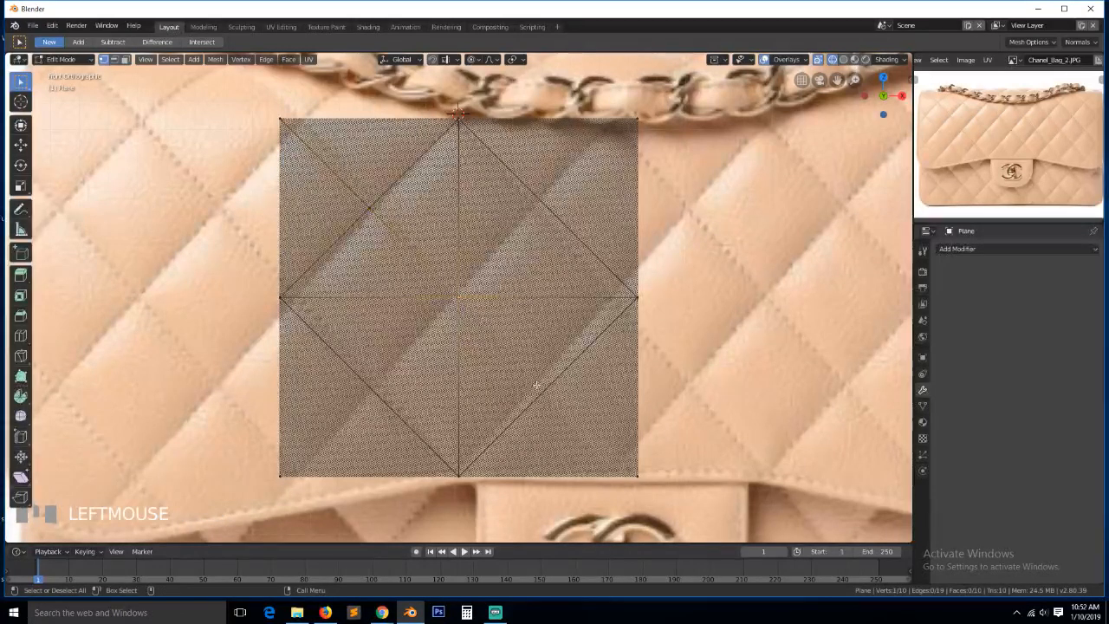
pyautogui.keyDown('shift'); pyautogui.click(646, 473); pyautogui.keyUp('shift')
pyautogui.press('j')
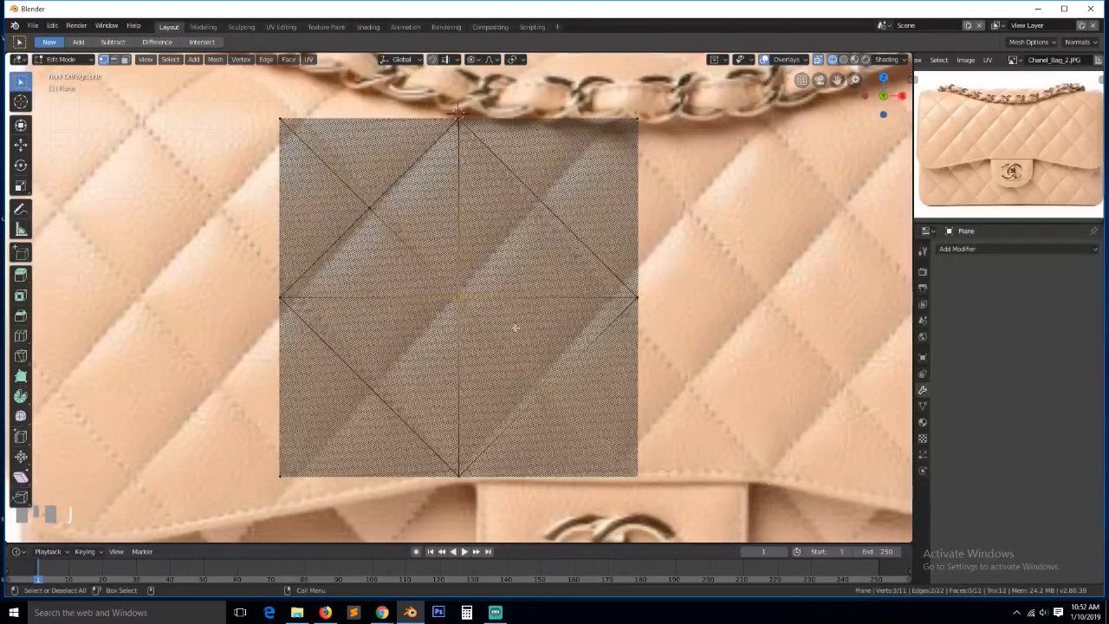
pyautogui.click(453, 302)
pyautogui.keyDown('shift'); pyautogui.click(280, 476); pyautogui.keyUp('shift')
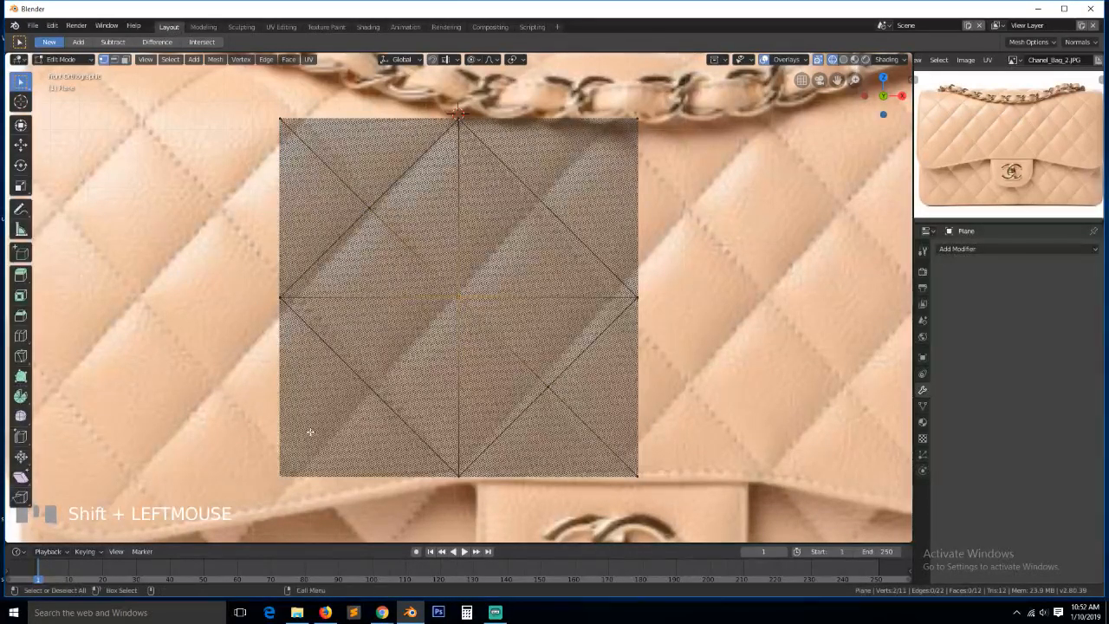
pyautogui.press('j')
pyautogui.click(453, 303)
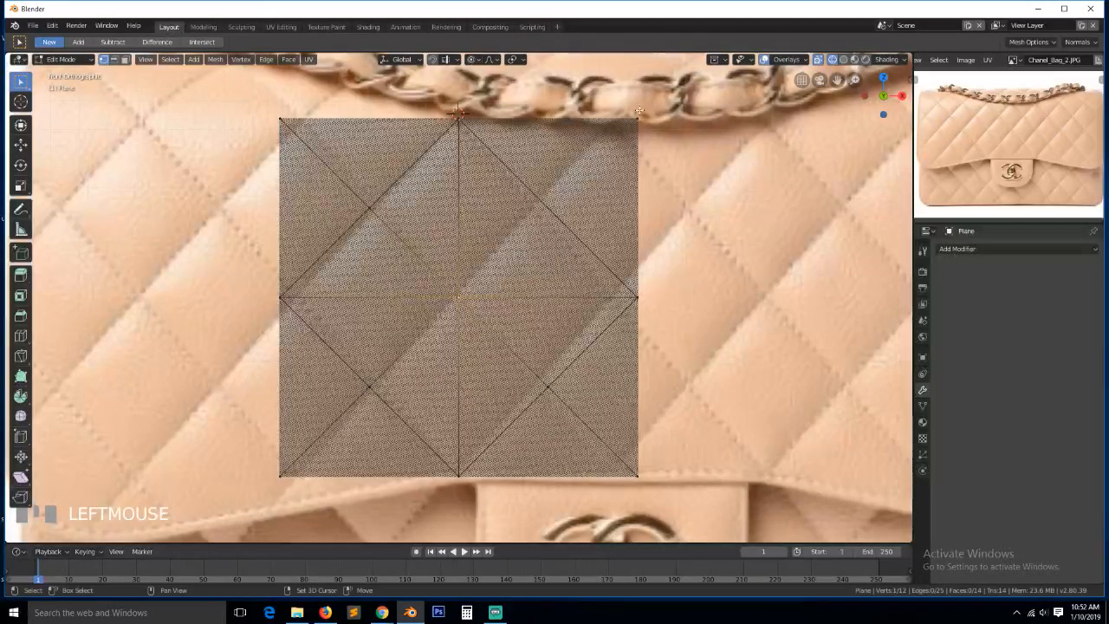
pyautogui.keyDown('shift'); pyautogui.click(567, 225); pyautogui.keyUp('shift')
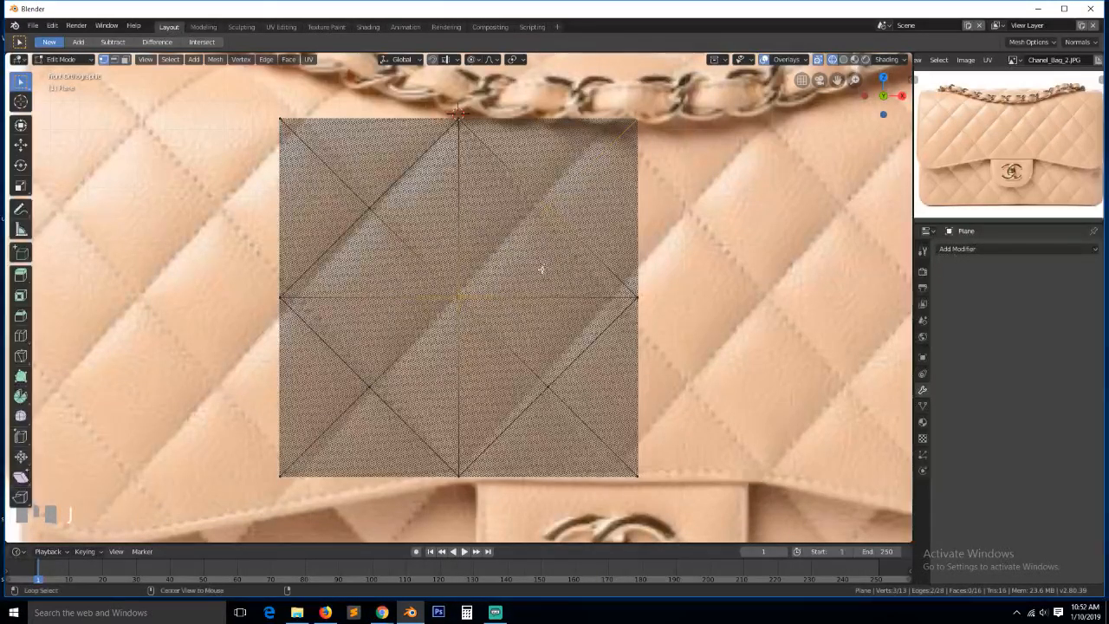
pyautogui.press('j')
# Dissolve the four edges of the central vertical and horizontal cross, leaving only diagonals, and deselect all vertices
pyautogui.press('2')
pyautogui.click(531, 302)
pyautogui.keyDown('shift'); pyautogui.click(457, 239); pyautogui.keyUp('shift')
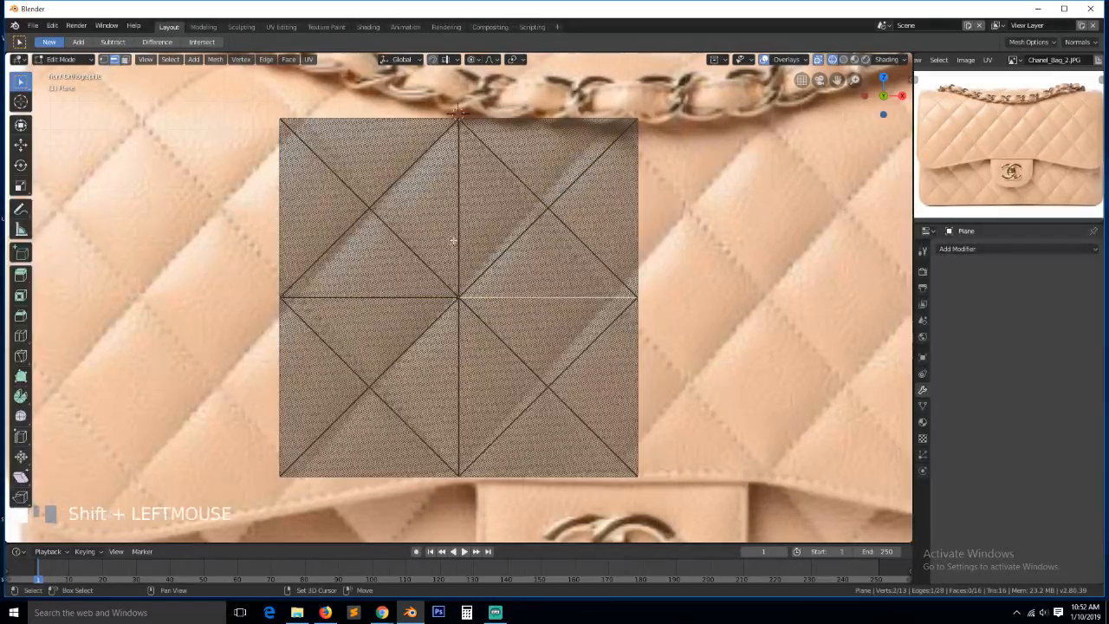
pyautogui.keyDown('shift'); pyautogui.click(363, 296); pyautogui.keyUp('shift')
pyautogui.keyDown('shift'); pyautogui.click(457, 377); pyautogui.keyUp('shift')
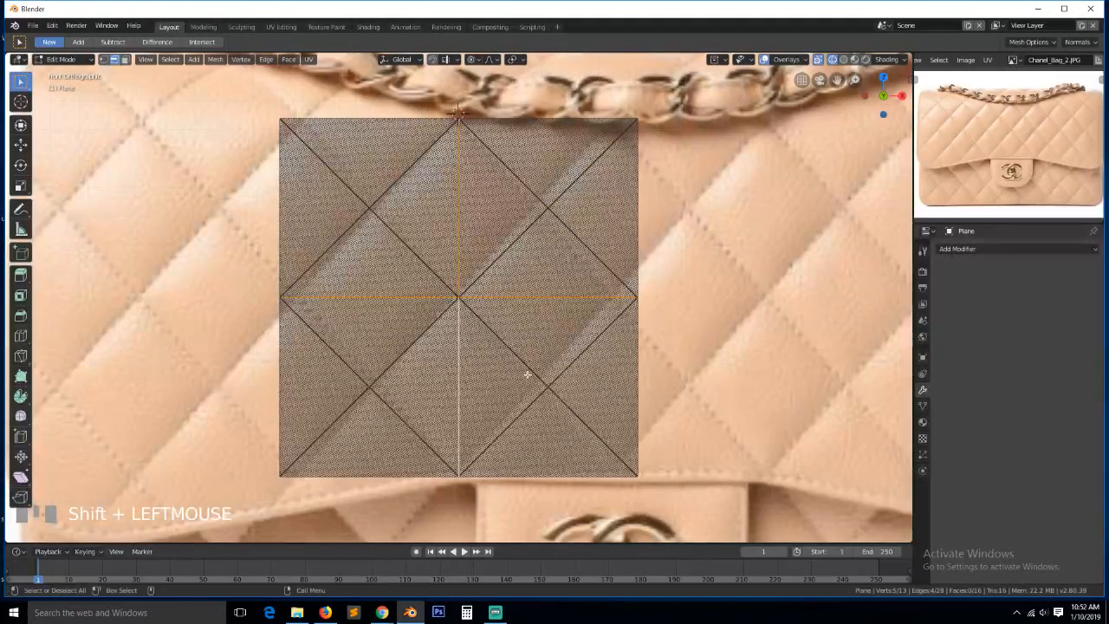
pyautogui.hotkey('ctrl', 'x')
pyautogui.scroll(-2, 537, 364)
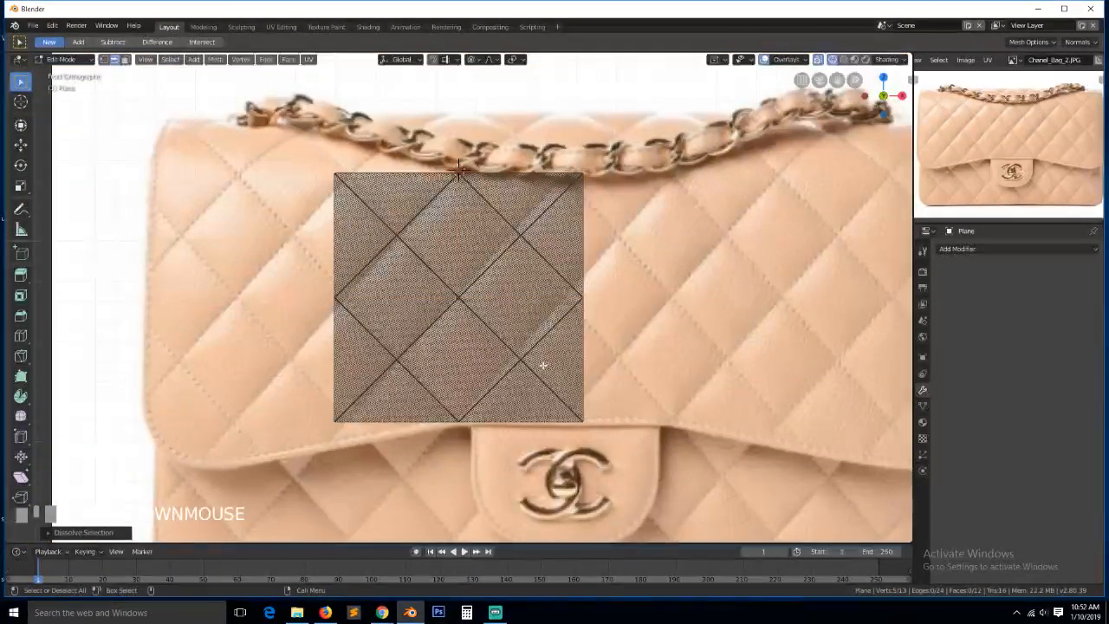
pyautogui.press('1')
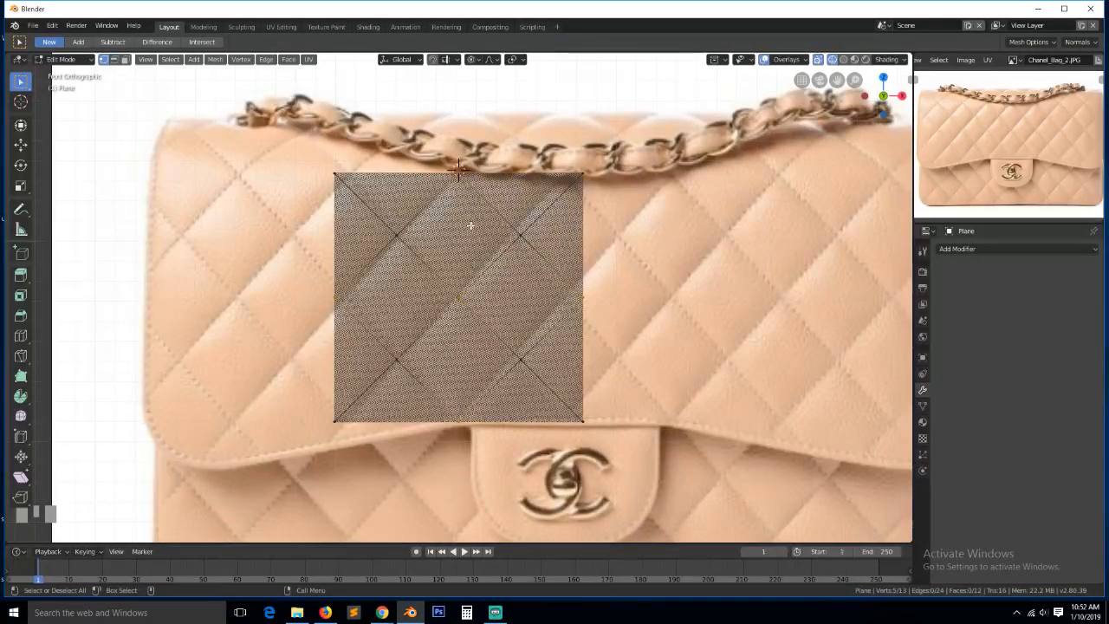
pyautogui.hotkey('alt', 'a')
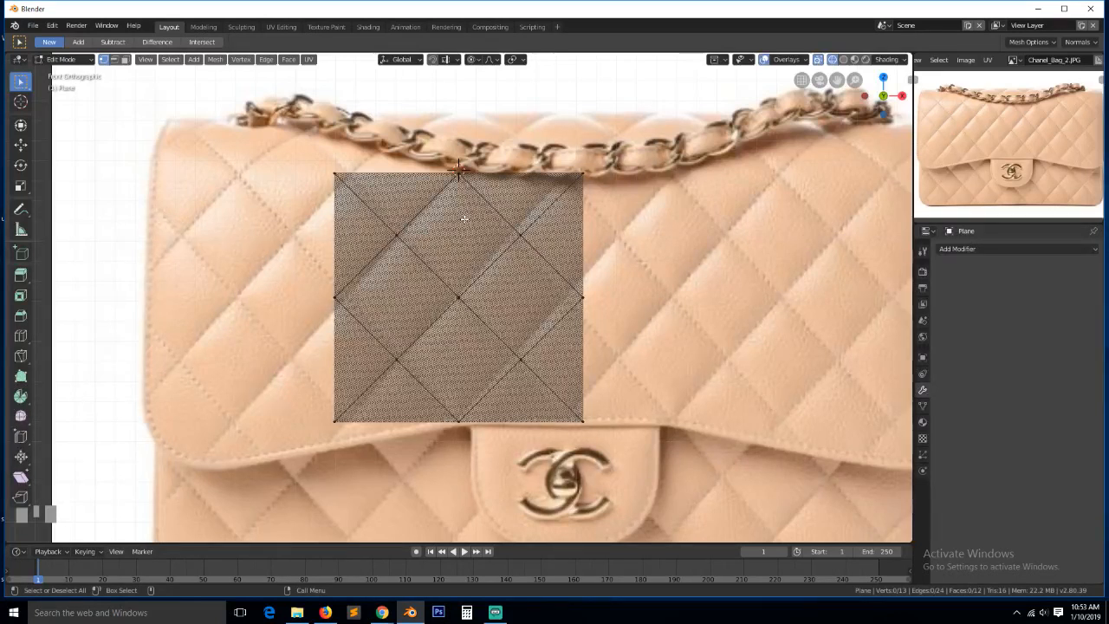
# Add an Array modifier to the plane in Object Mode and check the repeated diamond pattern in Edit Mode
pyautogui.press('Tab')
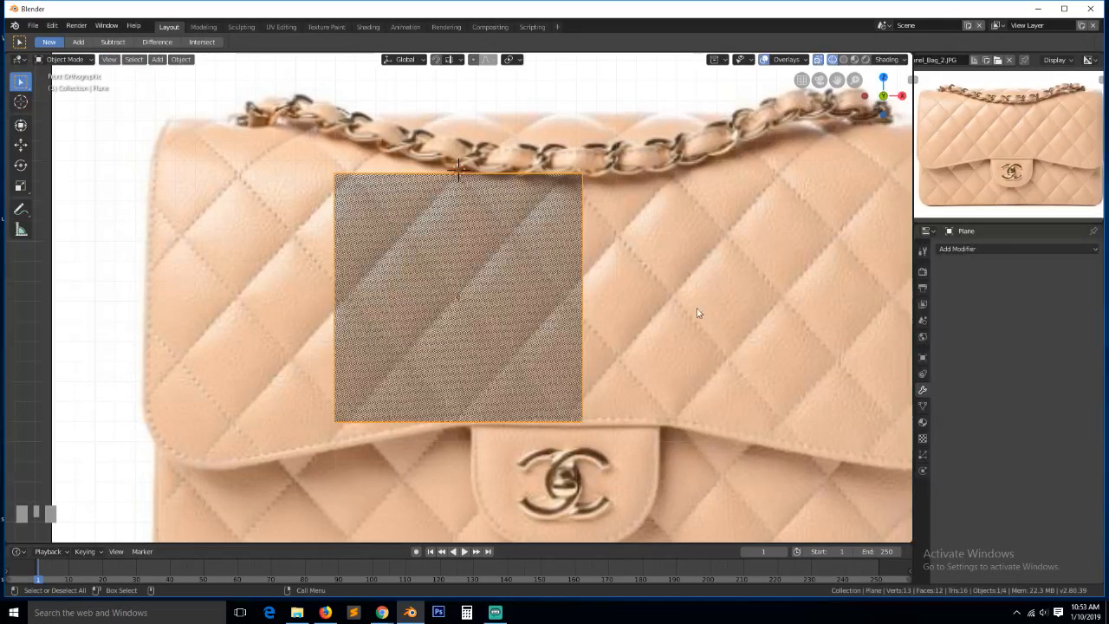
pyautogui.click(1018, 248)
pyautogui.click(873, 276)
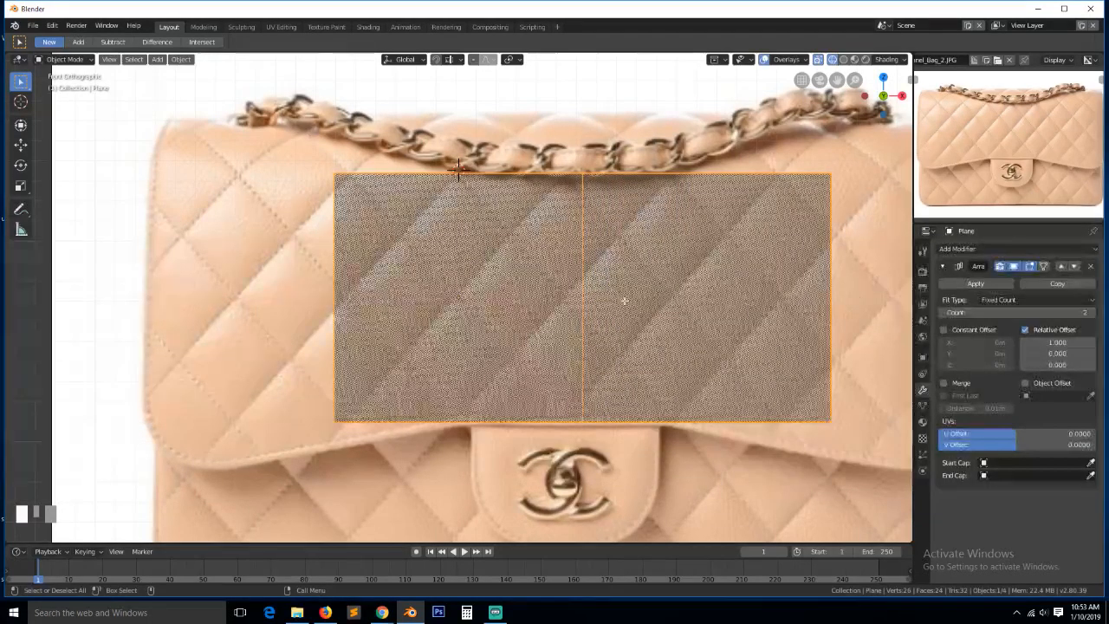
pyautogui.press('Tab')
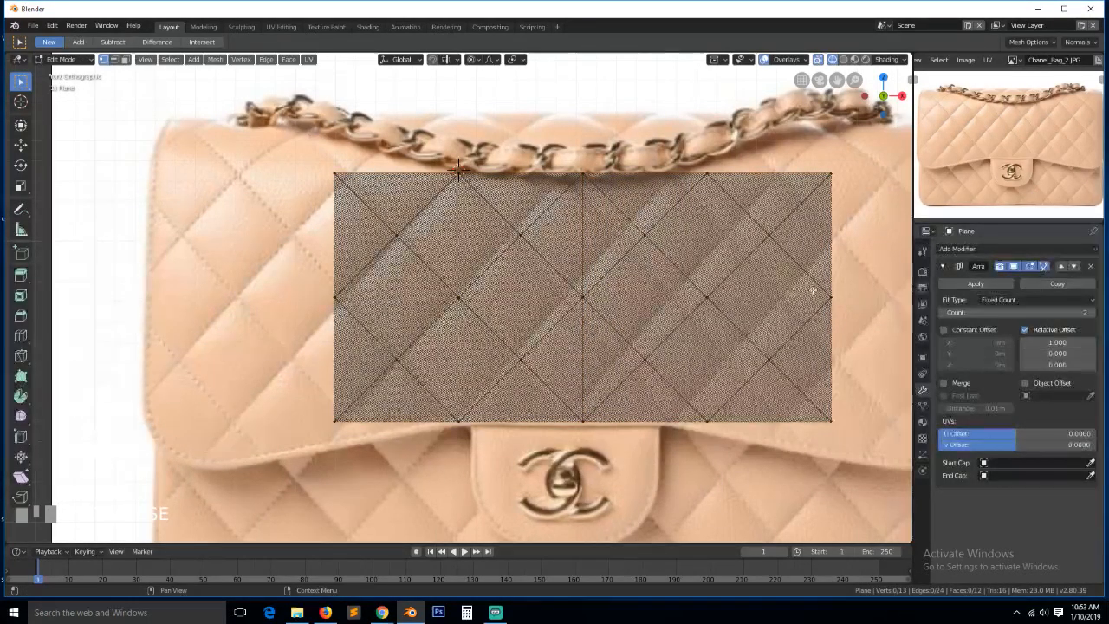
pyautogui.scroll(-3, 645, 345)
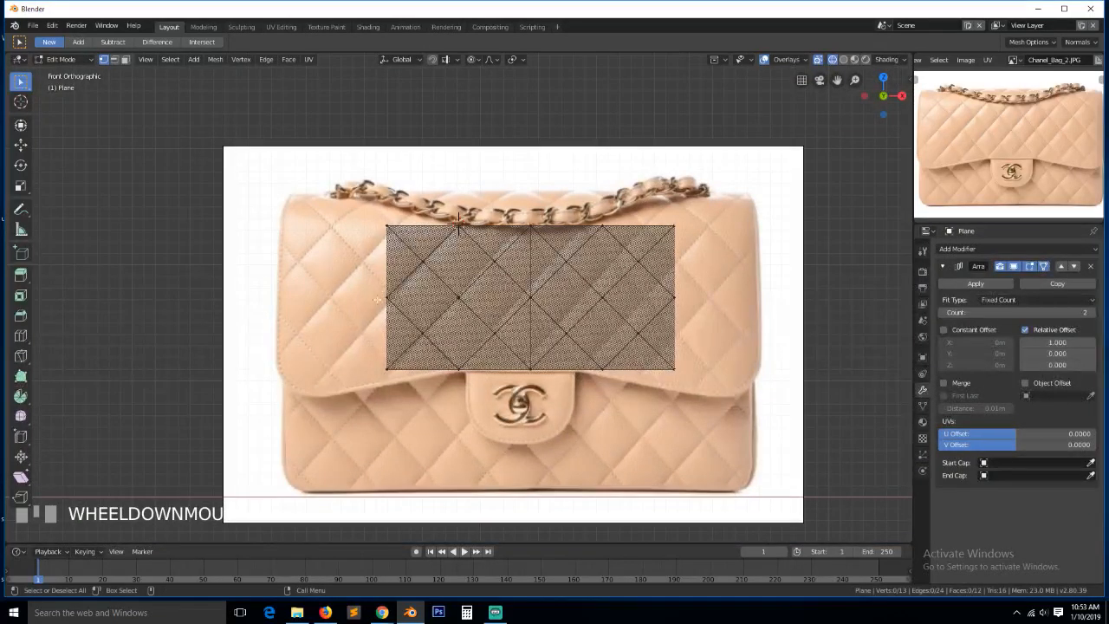
pyautogui.press('Tab')
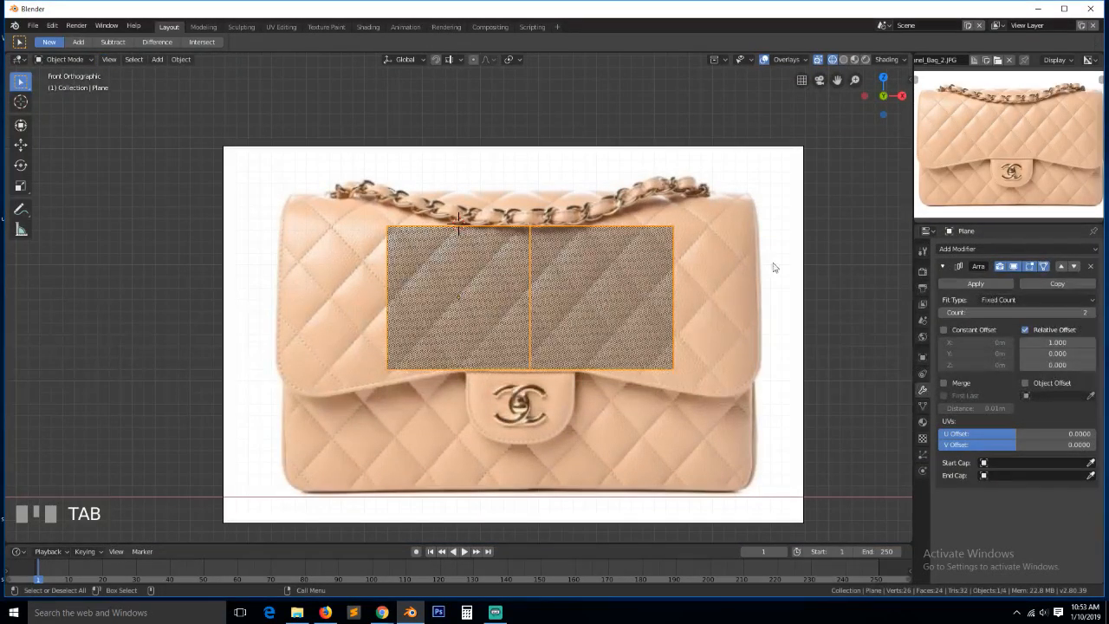
# Move the arrayed plane along the X axis until its outer edge meets the left side of the bag's flap
pyautogui.scroll(4, 580, 296)
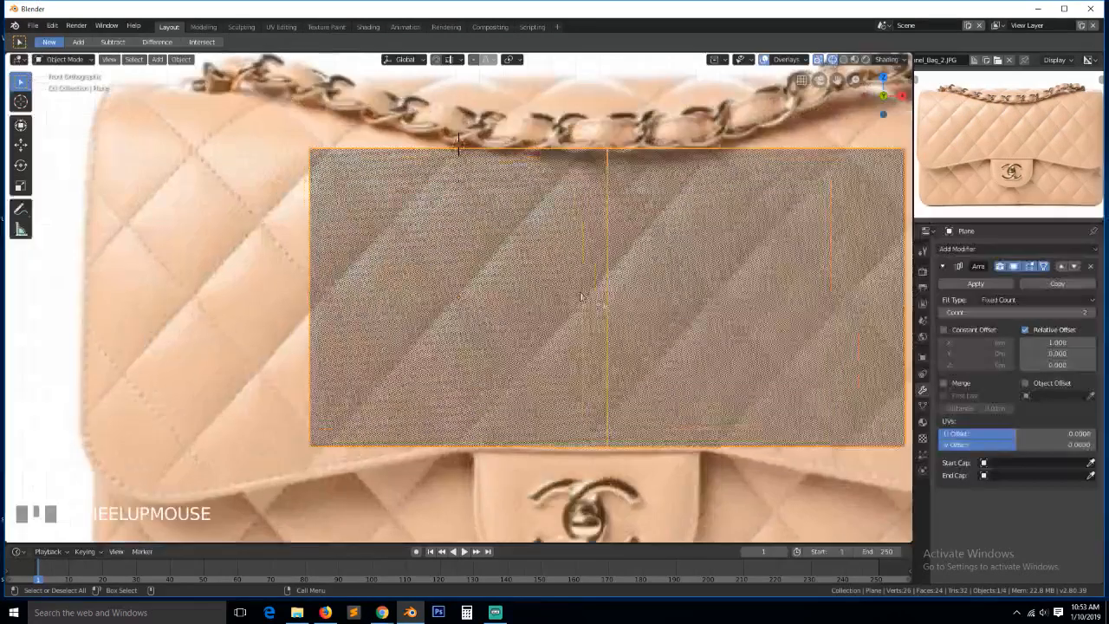
pyautogui.press('g')
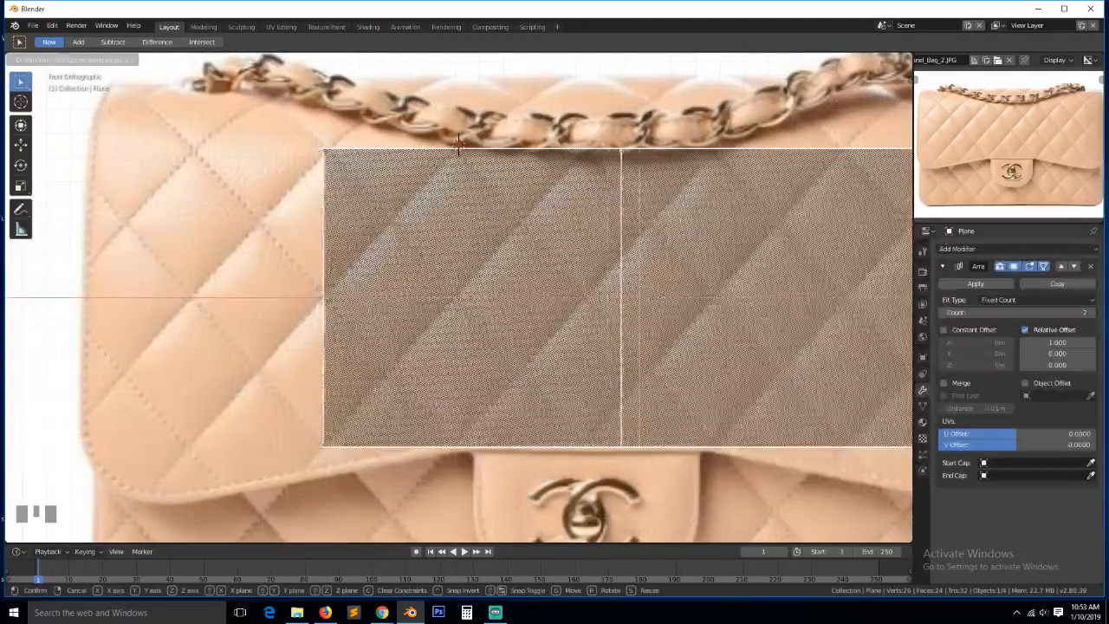
pyautogui.rightClick(768, 310)
pyautogui.press('g')
pyautogui.press('x')
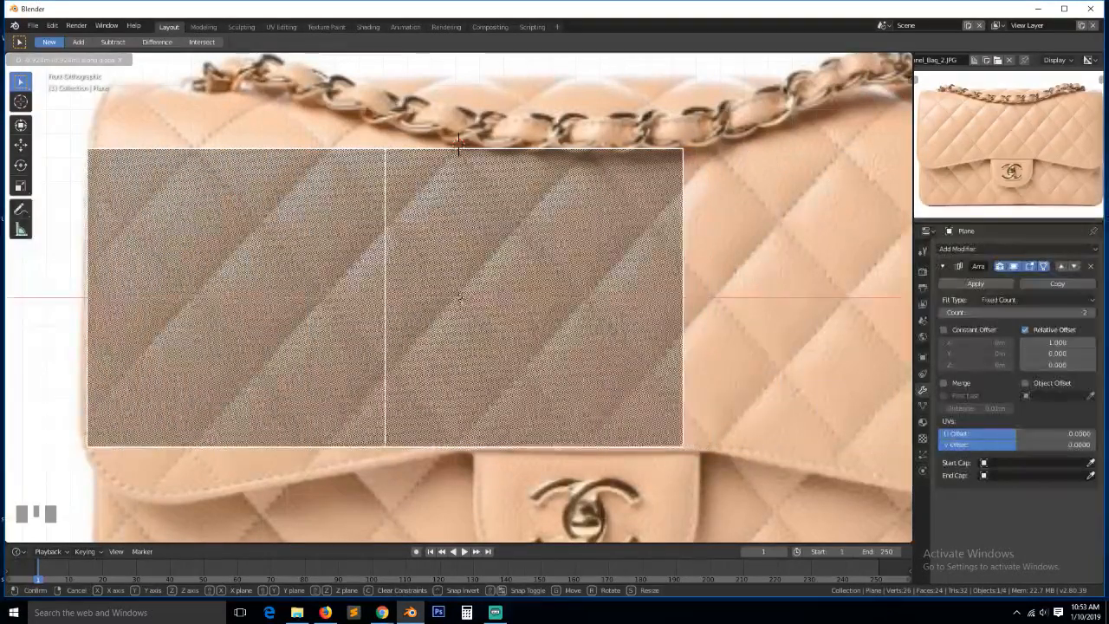
pyautogui.click(481, 304)
pyautogui.press('Tab')
pyautogui.press('Tab')
pyautogui.scroll(-3, 481, 305)
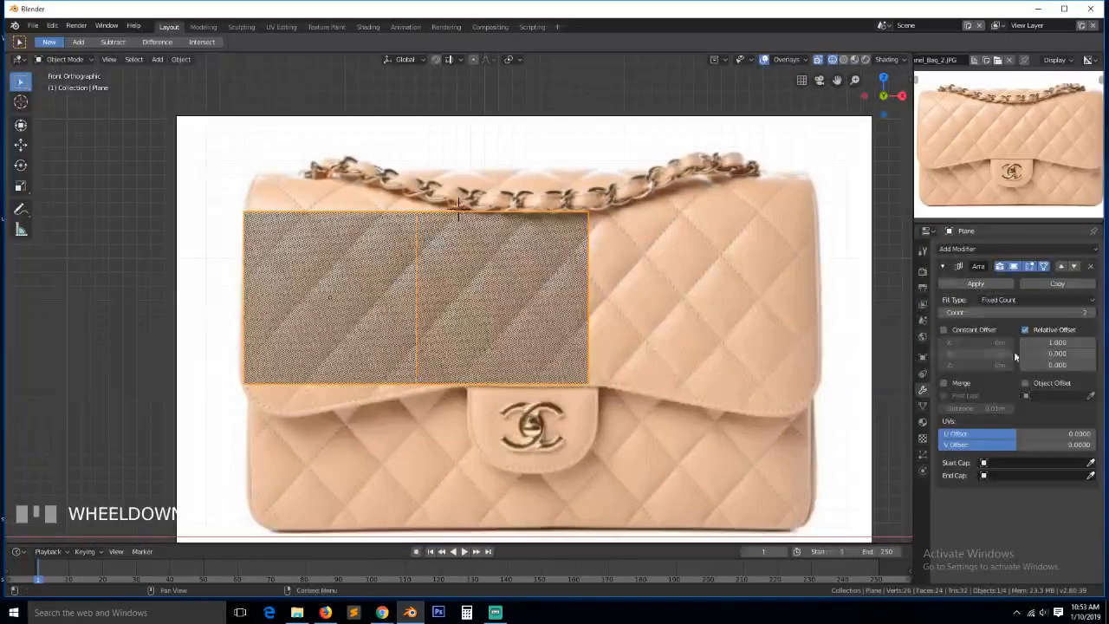
# Set the Array modifier's count to 4 so the tiles span the full width of the bag
pyautogui.click(1098, 312)
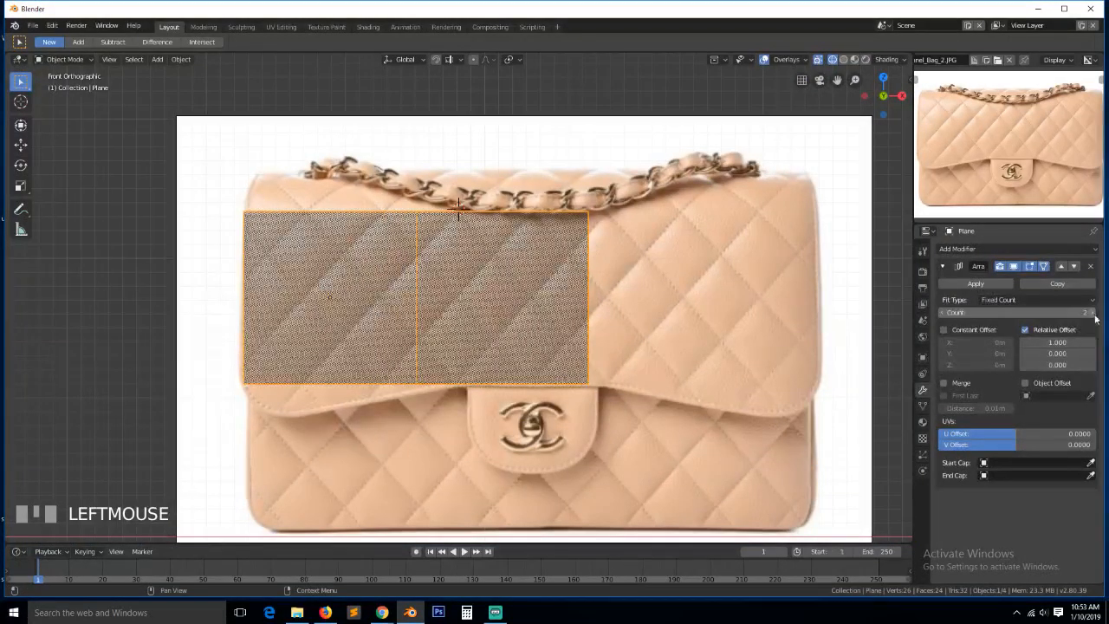
pyautogui.click(1096, 314)
pyautogui.click(1095, 317)
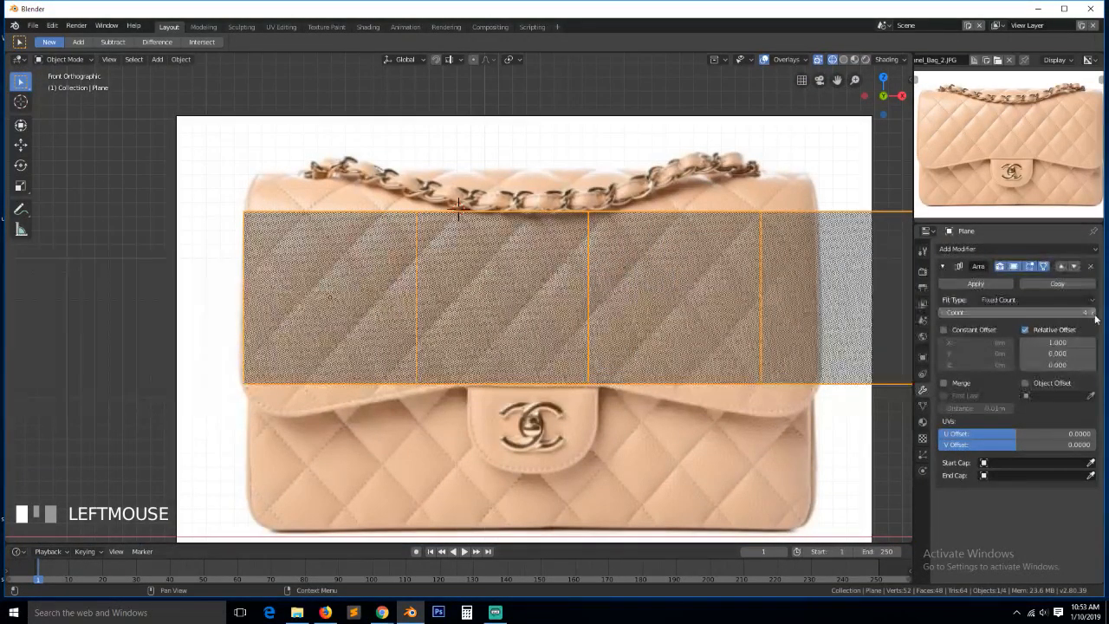
pyautogui.click(941, 312)
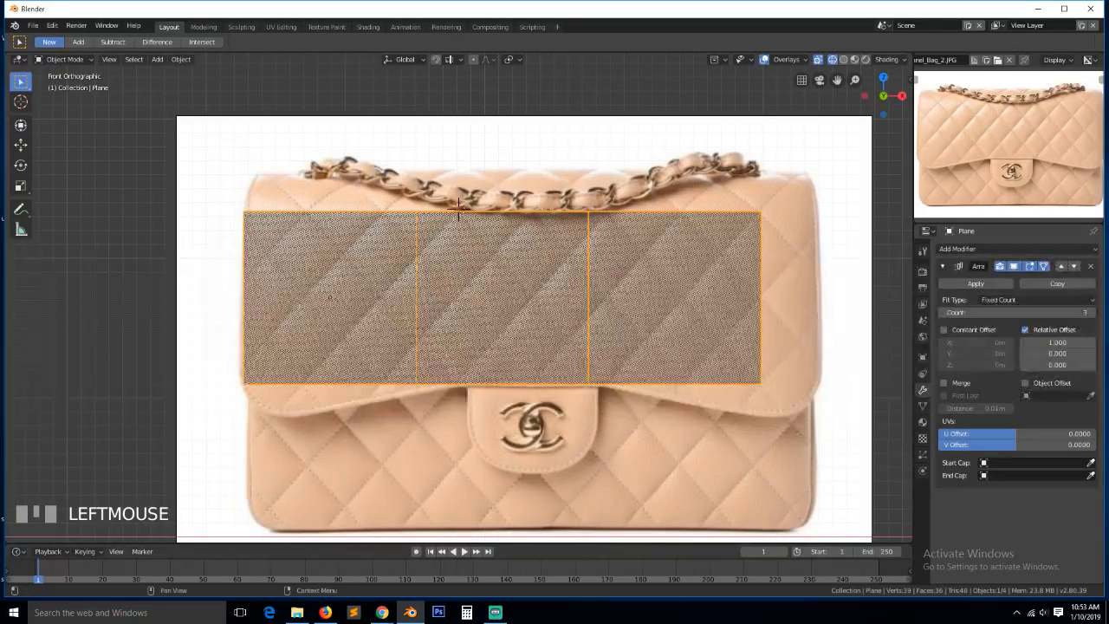
pyautogui.click(1092, 311)
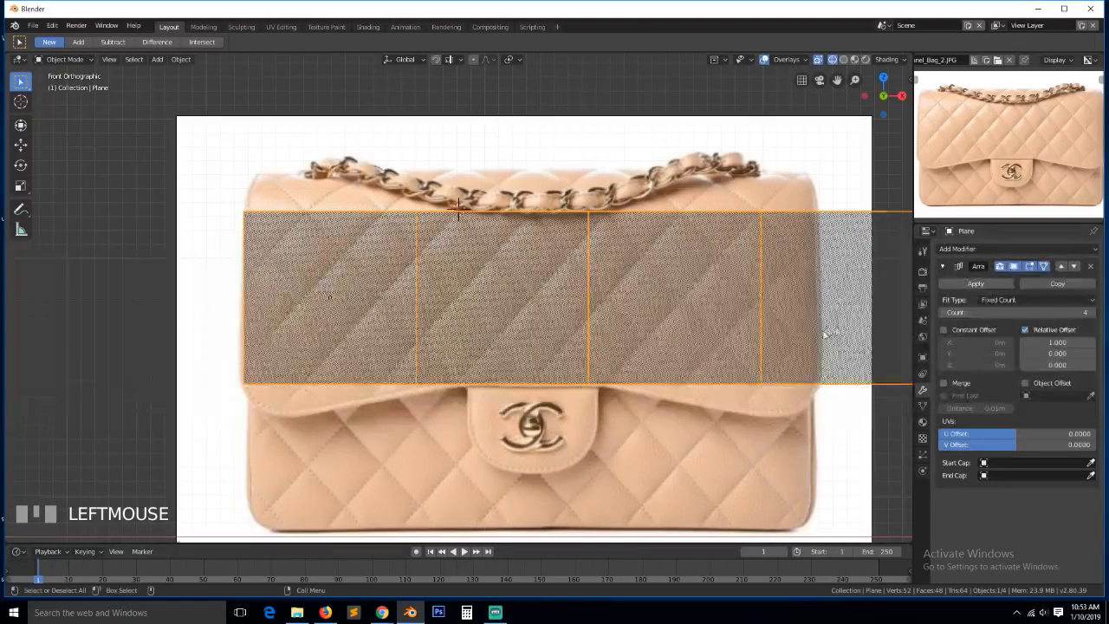
pyautogui.scroll(-3, 703, 319)
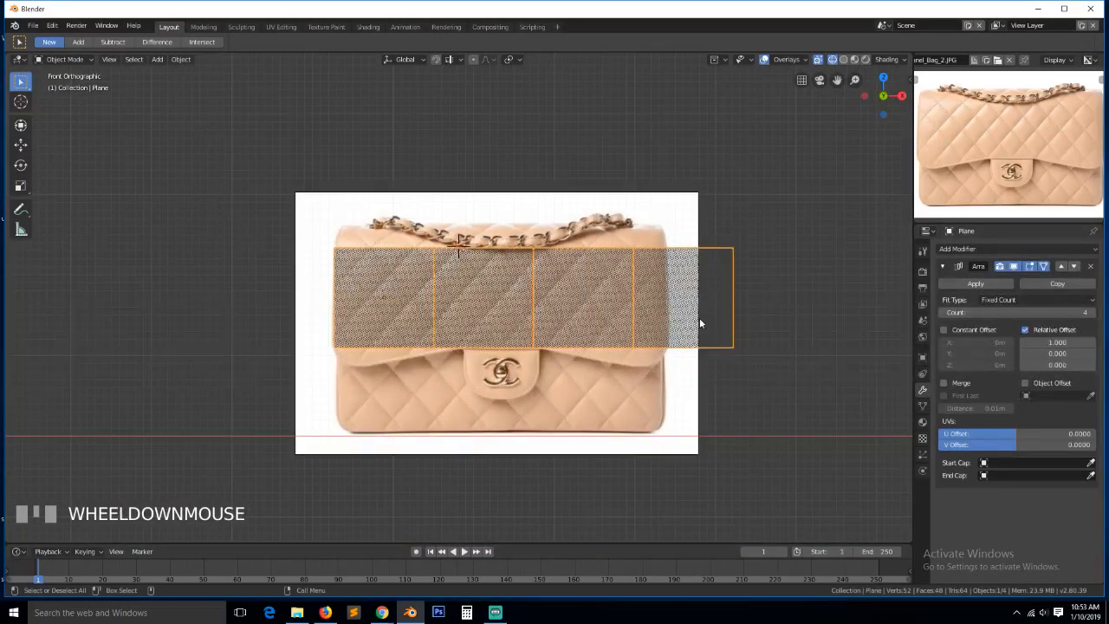
# Duplicate the plane's four-count Array modifier and collapse the settings of the first one
pyautogui.scroll(2, 704, 323)
pyautogui.scroll(-1, 667, 353)
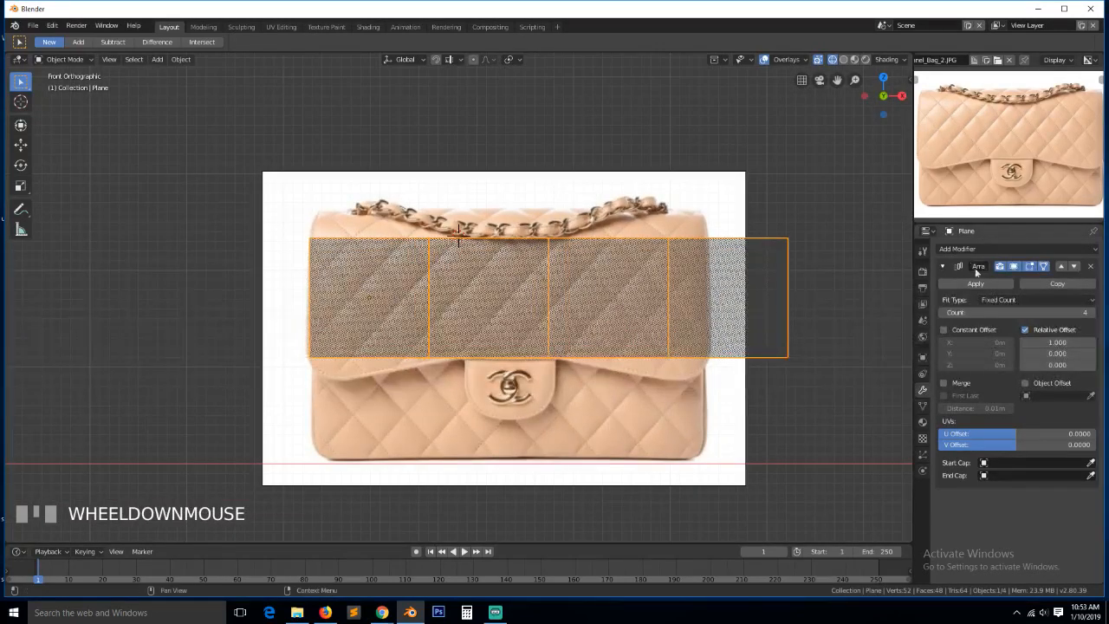
pyautogui.click(1057, 283)
pyautogui.click(943, 266)
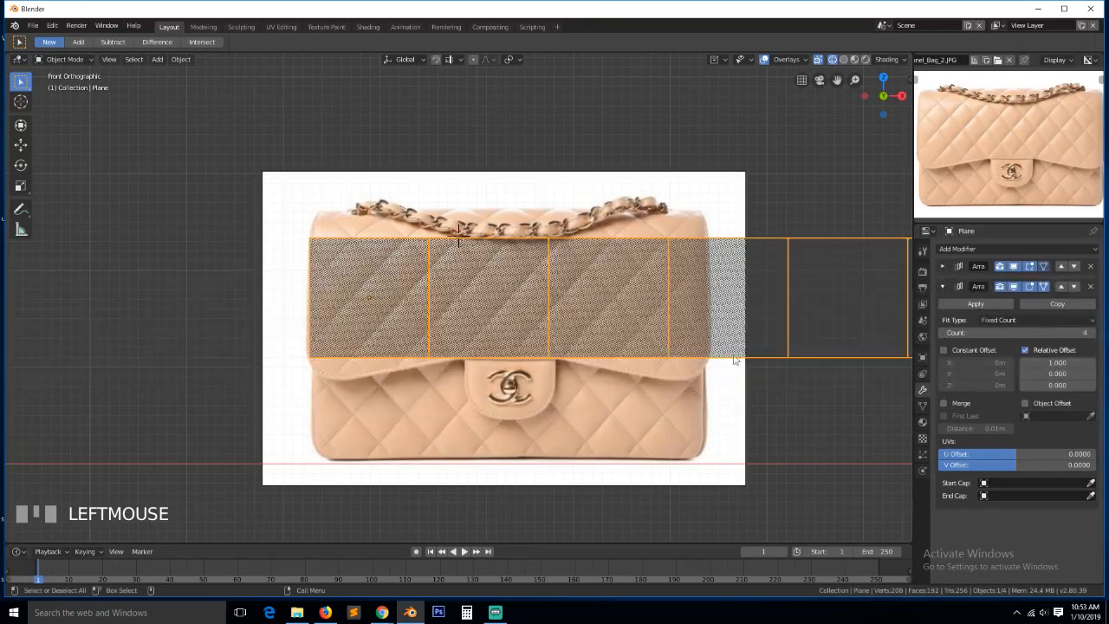
# Set the second Array modifier's relative offset to 1 on Y and 0 on X so the tiles stack upward
pyautogui.click(1055, 375)
pyautogui.write('1')
pyautogui.press('Return')
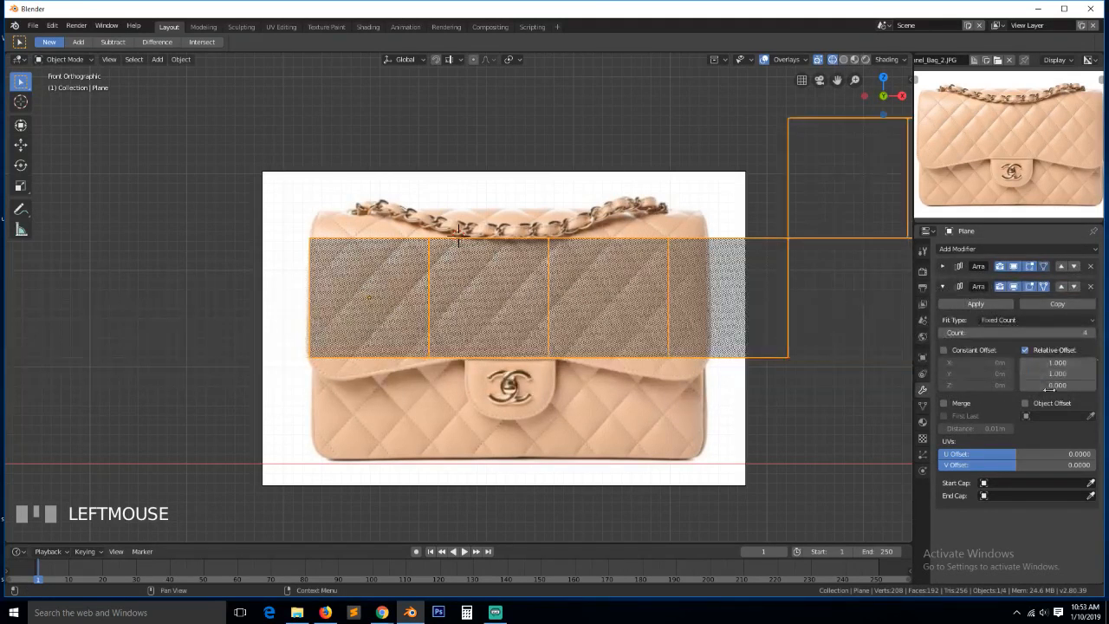
pyautogui.click(1071, 363)
pyautogui.write('0')
pyautogui.press('Return')
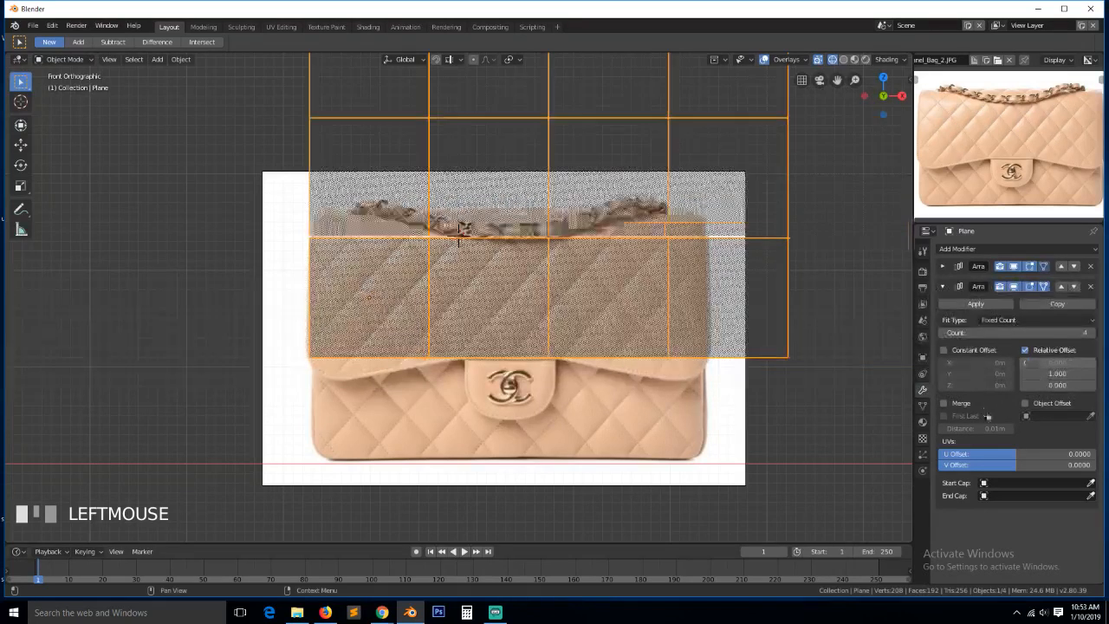
# Raise the second Array modifier's count to 5 to add another row of tiles
pyautogui.hotkey('alt', 'Tab')
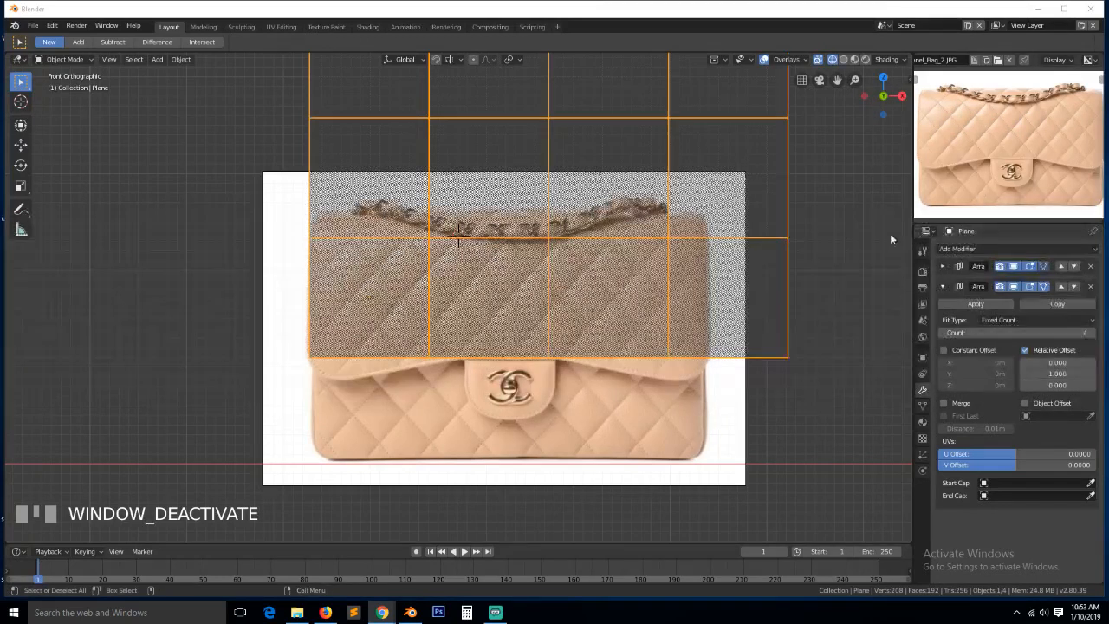
pyautogui.scroll(-4, 765, 228)
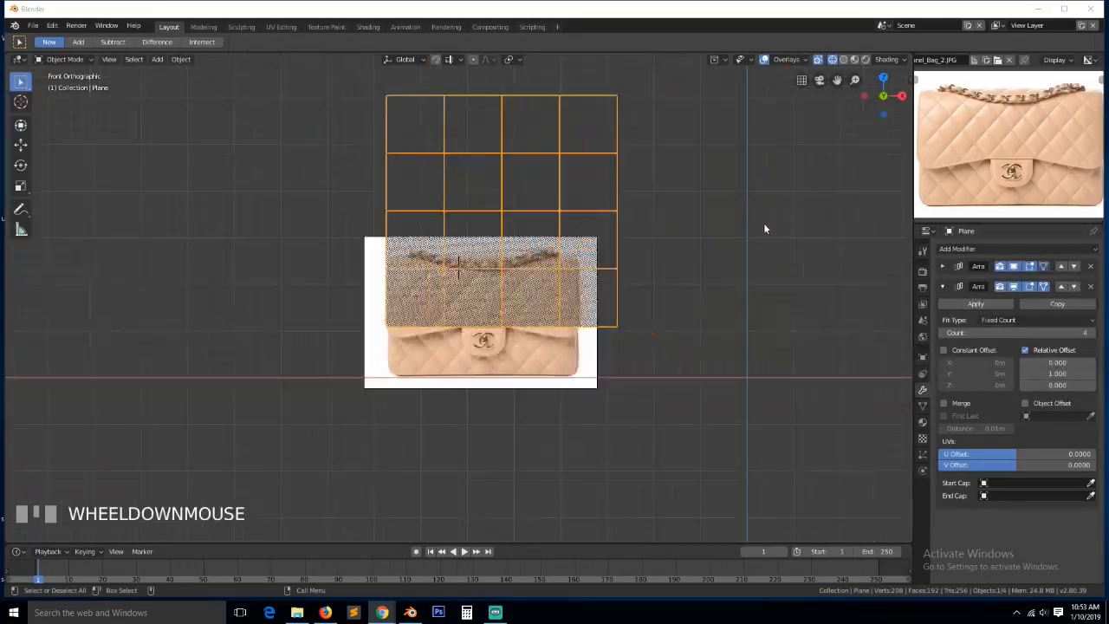
pyautogui.scroll(2, 671, 252)
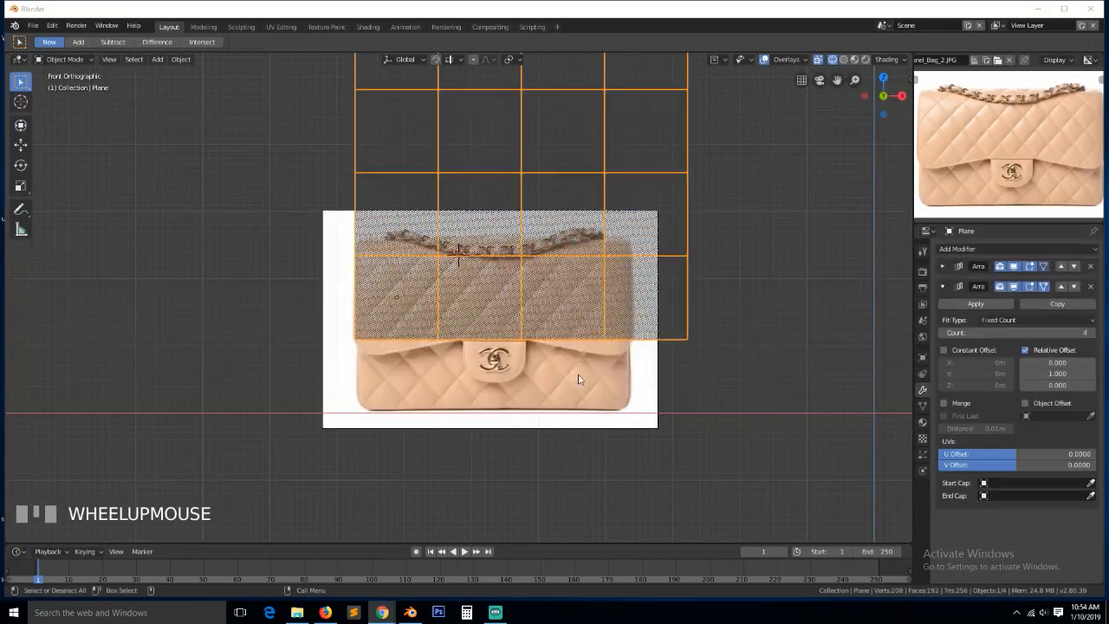
pyautogui.scroll(3, 592, 326)
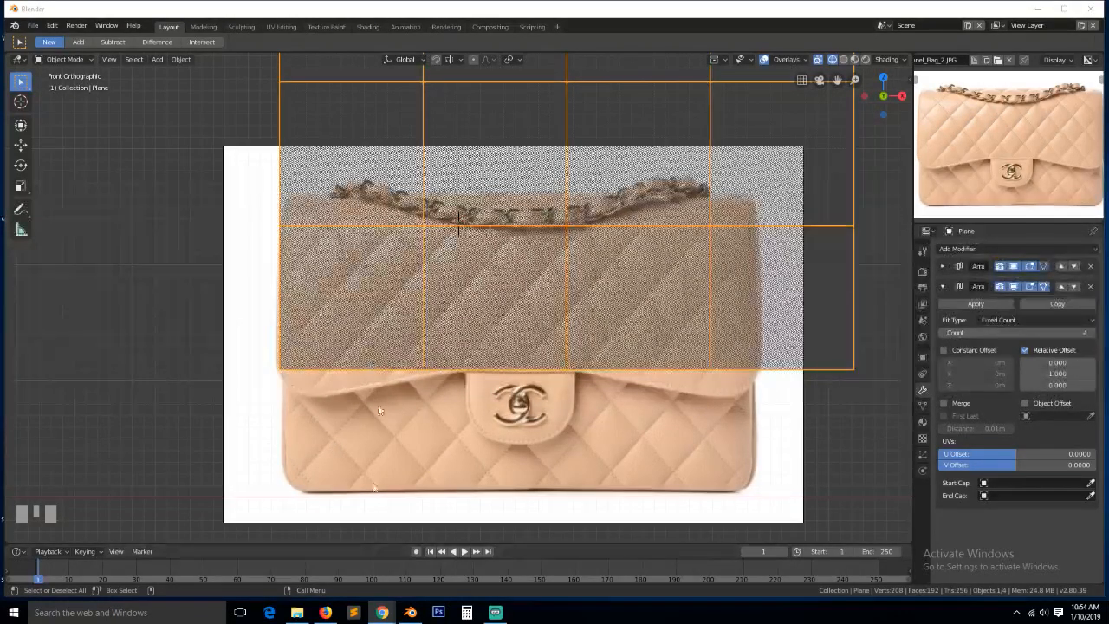
pyautogui.scroll(-5, 448, 205)
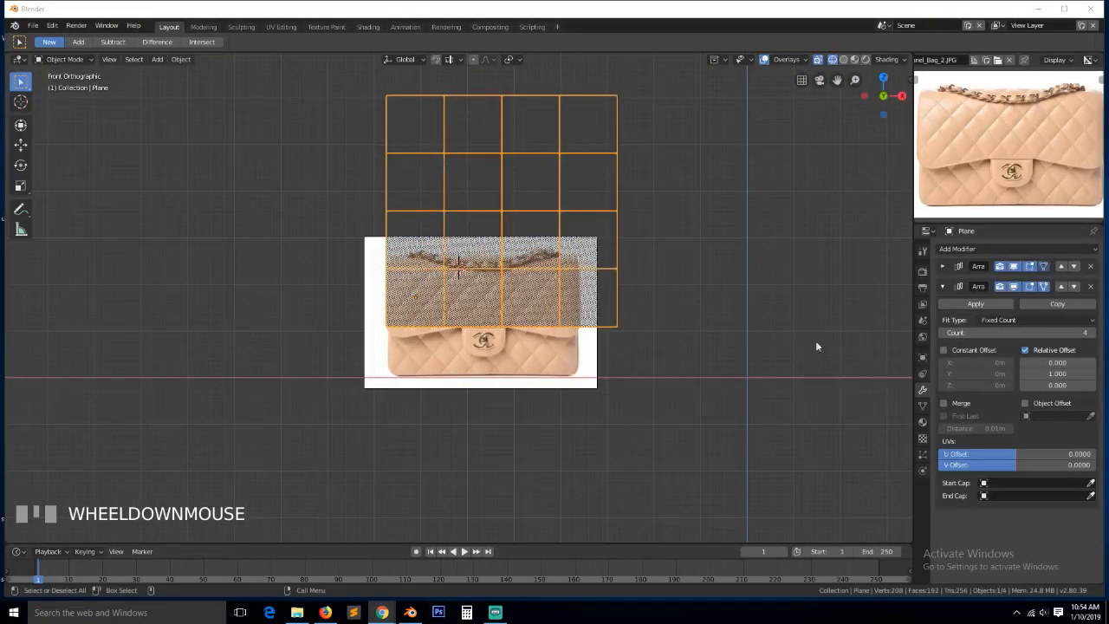
pyautogui.click(1086, 333)
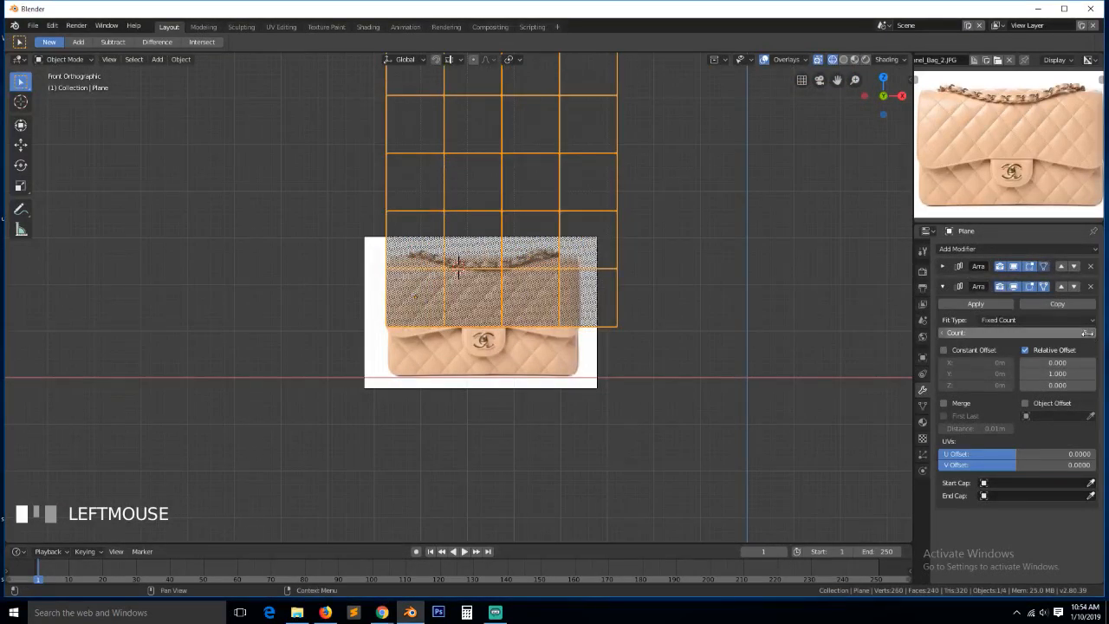
pyautogui.scroll(-1, 531, 283)
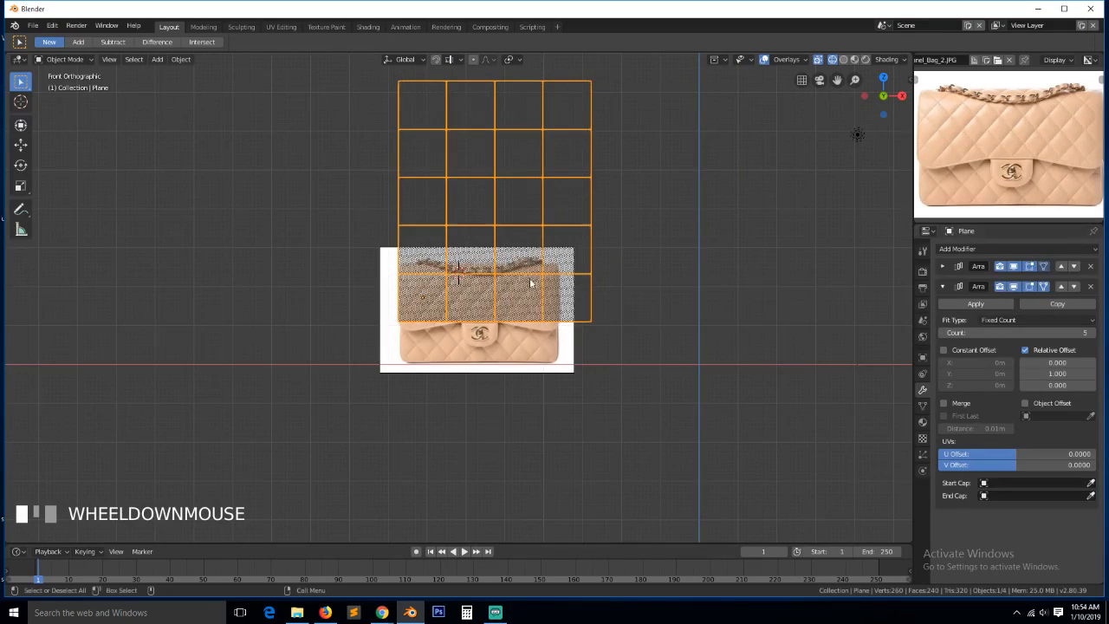
# Switch the viewport to solid shading and move the arrayed plane off the reference image, beside the bag in front view
pyautogui.press('`')
pyautogui.press('z')
pyautogui.click(633, 310)
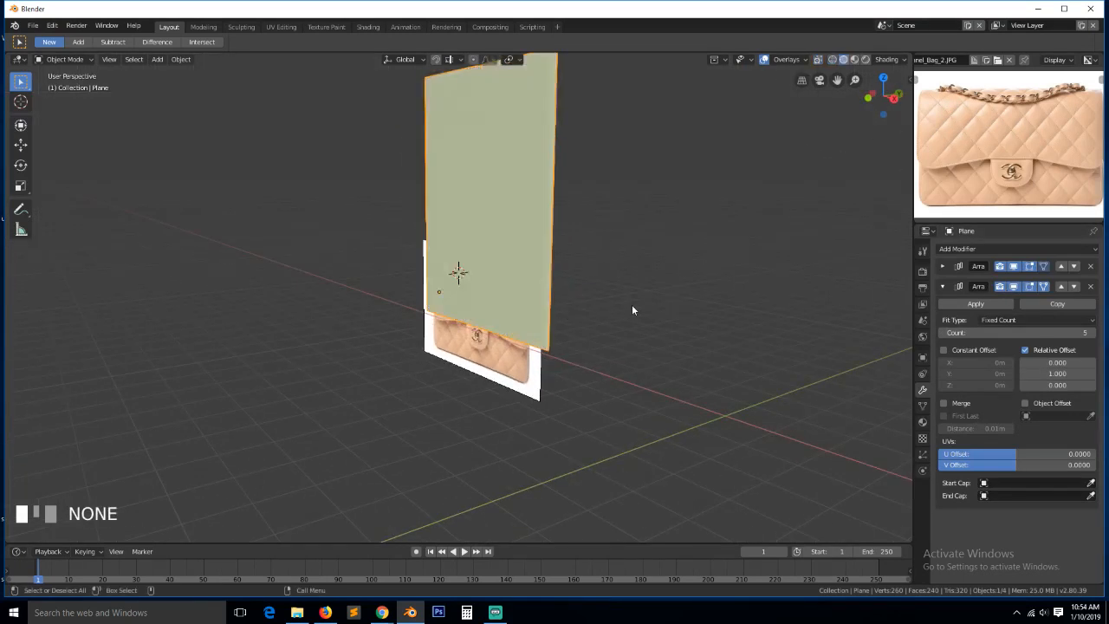
pyautogui.press('KP_1')
pyautogui.press('g')
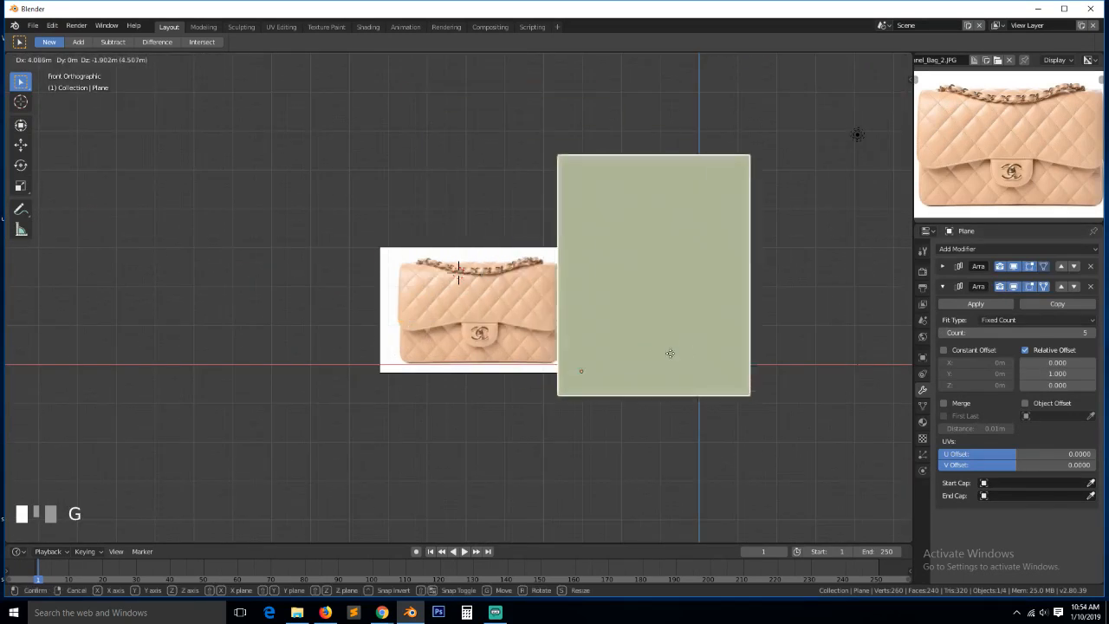
pyautogui.click(700, 334)
pyautogui.moveTo(837, 80); pyautogui.dragTo(668, 80)
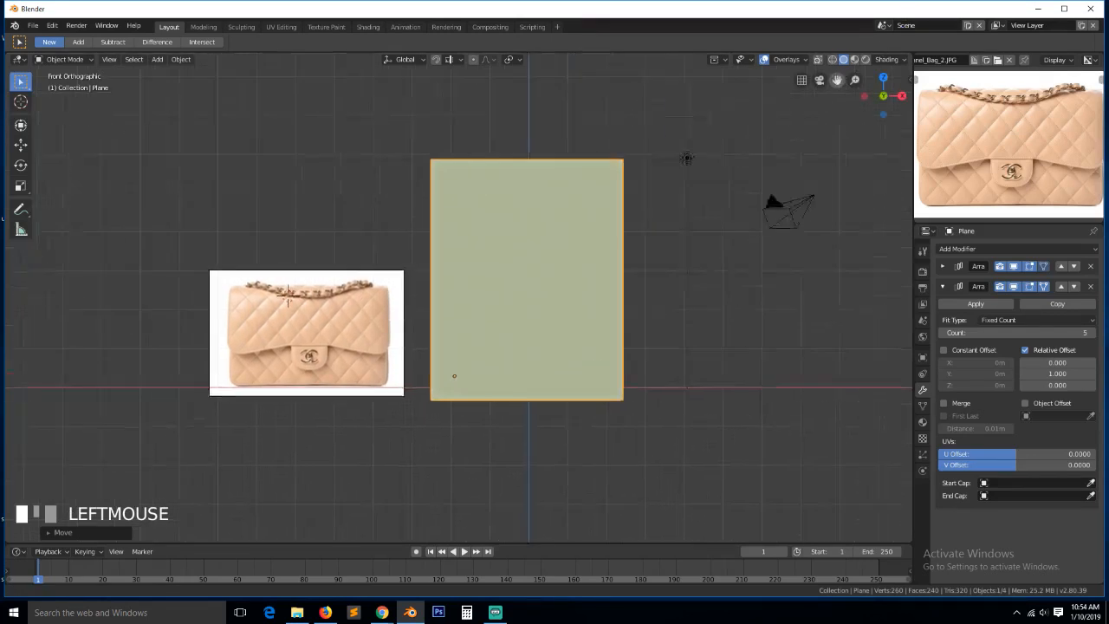
# In Edit Mode, select the tile's centre vertex and turn off the second Array modifier's on-cage display
pyautogui.scroll(4, 566, 371)
pyautogui.press('Tab')
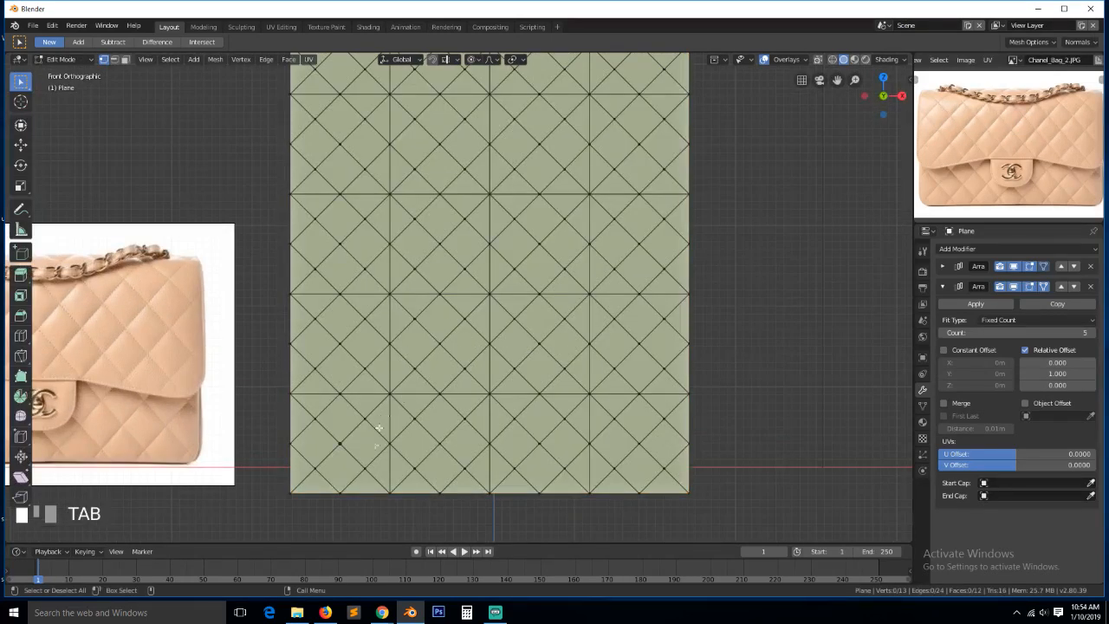
pyautogui.click(353, 444)
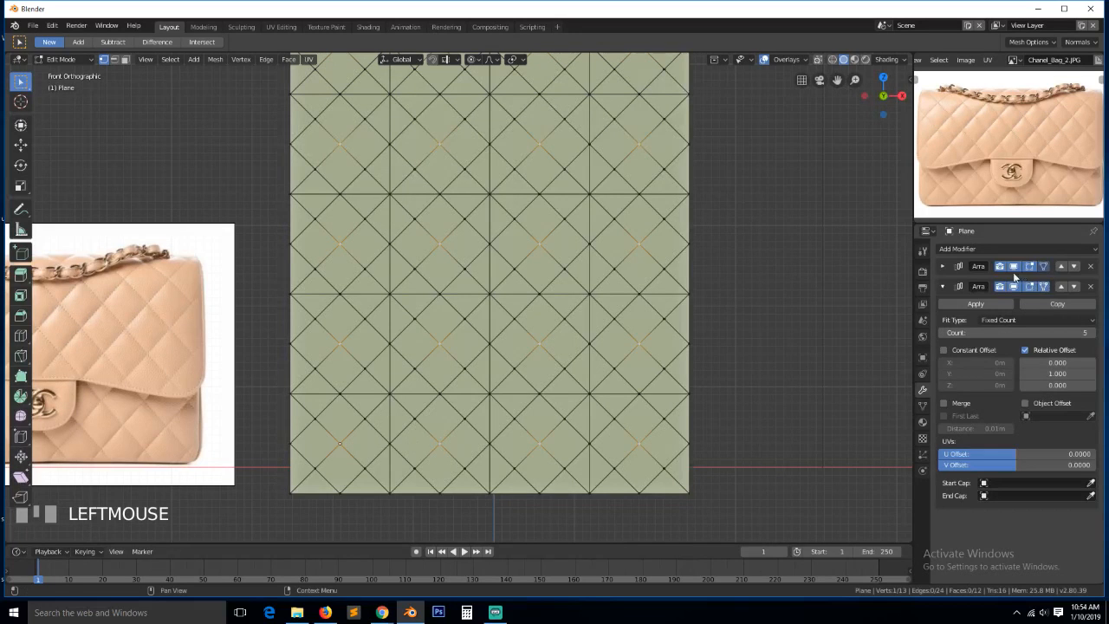
pyautogui.click(1036, 287)
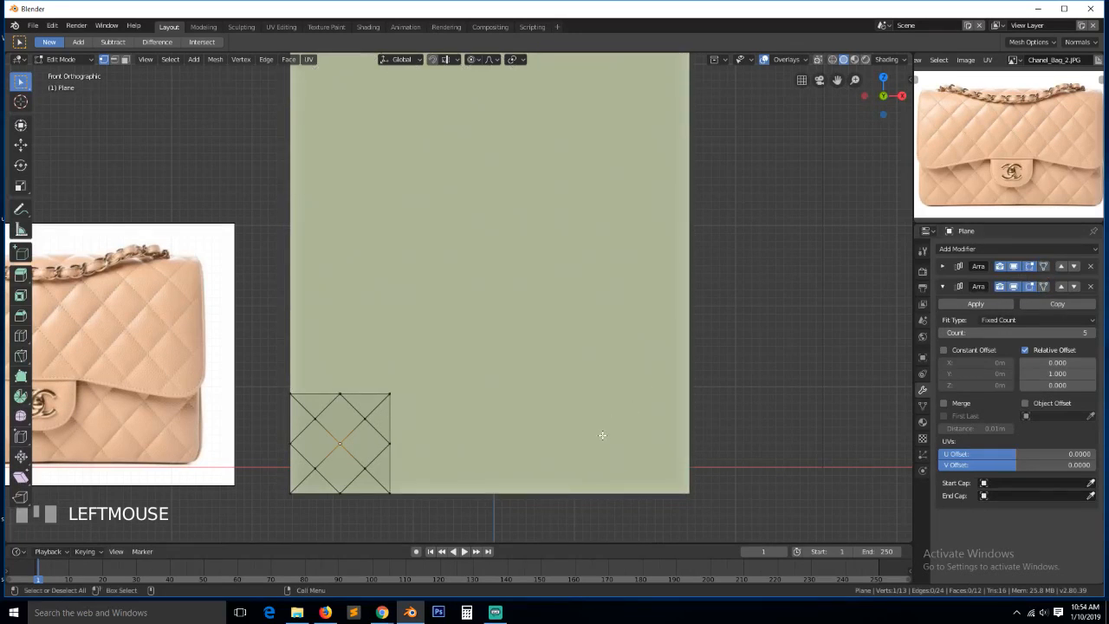
pyautogui.press('KP_Decimal')
pyautogui.scroll(4, 205, 188)
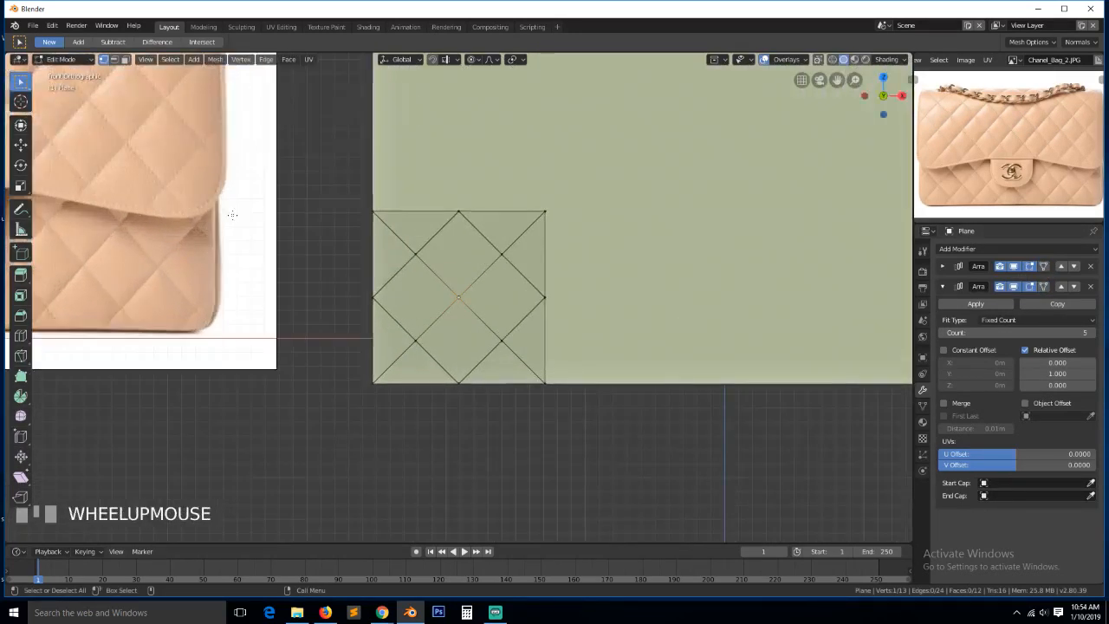
pyautogui.scroll(-1, 205, 188)
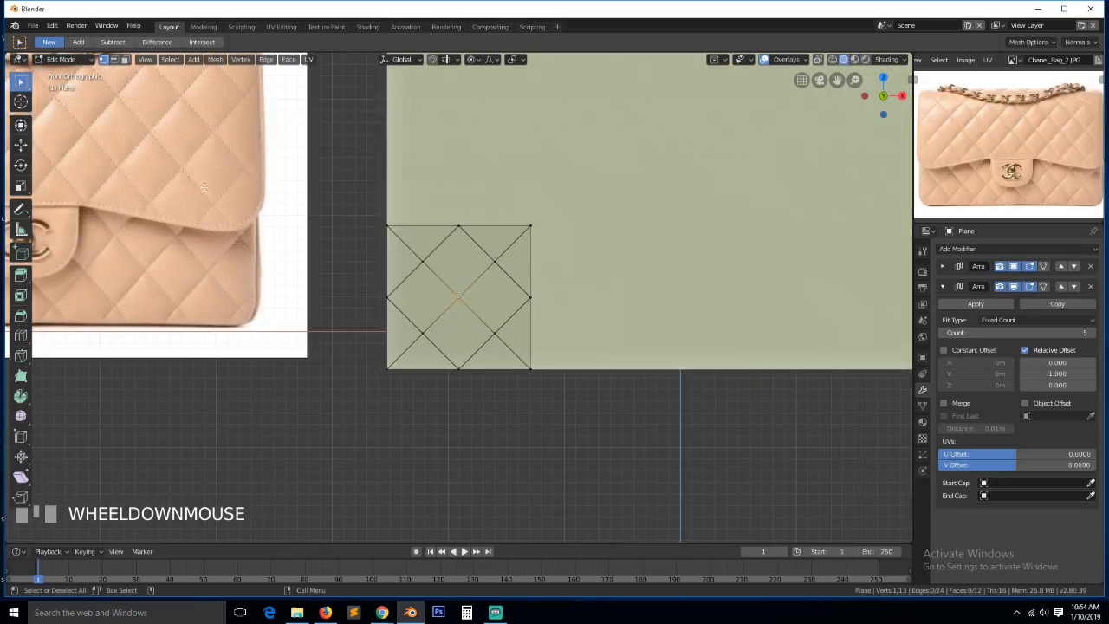
# Switch to edge selection and select the two collinear diagonal edges across the tile's upper-left corner
pyautogui.press('2')
pyautogui.click(407, 278)
pyautogui.keyDown('alt'); pyautogui.keyDown('shift'); pyautogui.click(446, 242); pyautogui.keyUp('shift'); pyautogui.keyUp('alt')
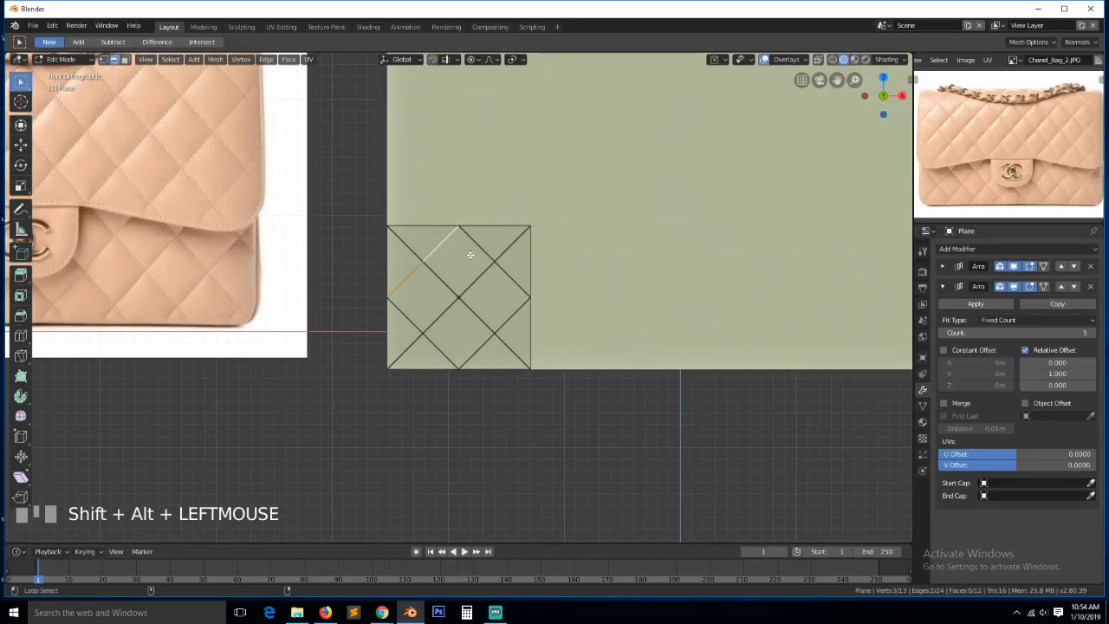
# Move the arrayed plane in Object Mode back over the bag in the reference image and reenter Edit Mode
pyautogui.press('Tab')
pyautogui.scroll(-3, 527, 260)
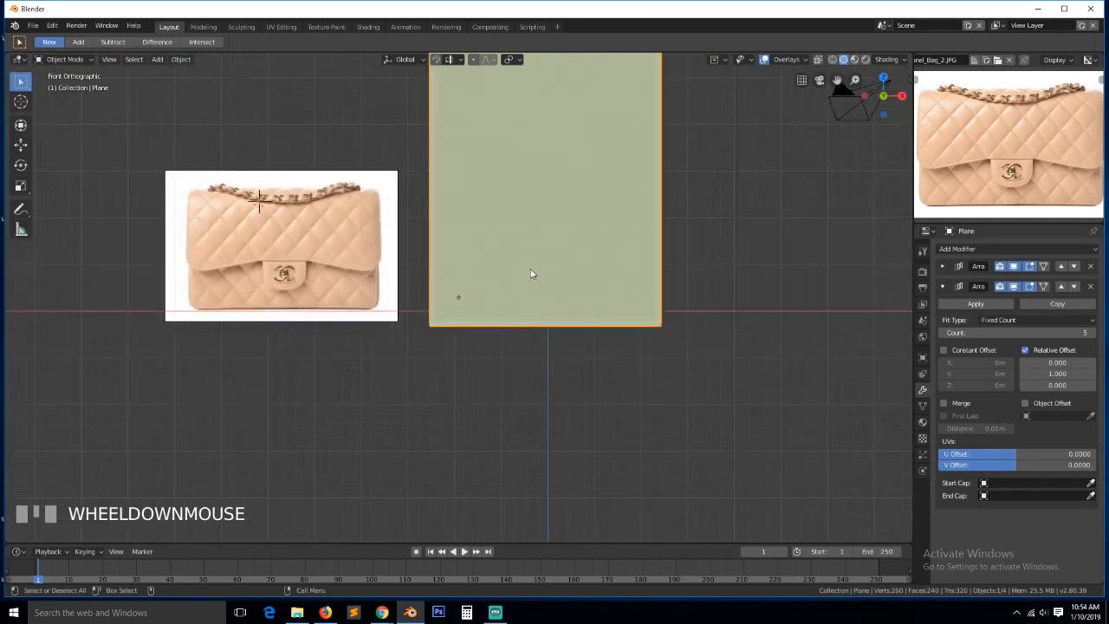
pyautogui.press('g')
pyautogui.click(334, 215)
pyautogui.press('Tab')
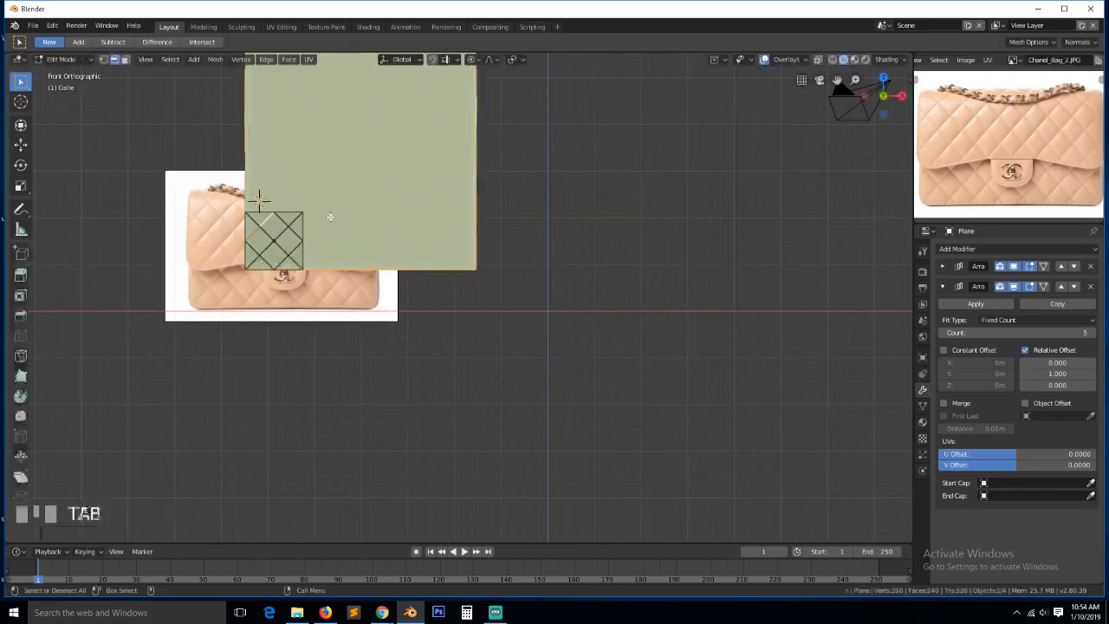
# Show the tile in wireframe and shift the arrayed plane to line up with the quilting on the bag's flap
pyautogui.press('a')
pyautogui.press('KP_Decimal')
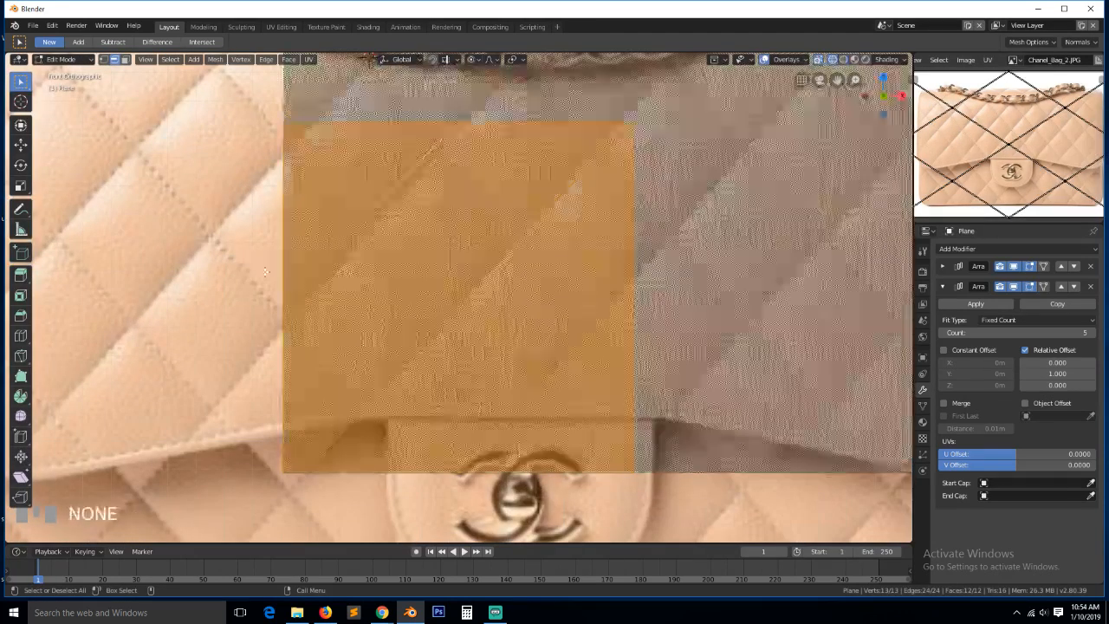
pyautogui.press('Tab')
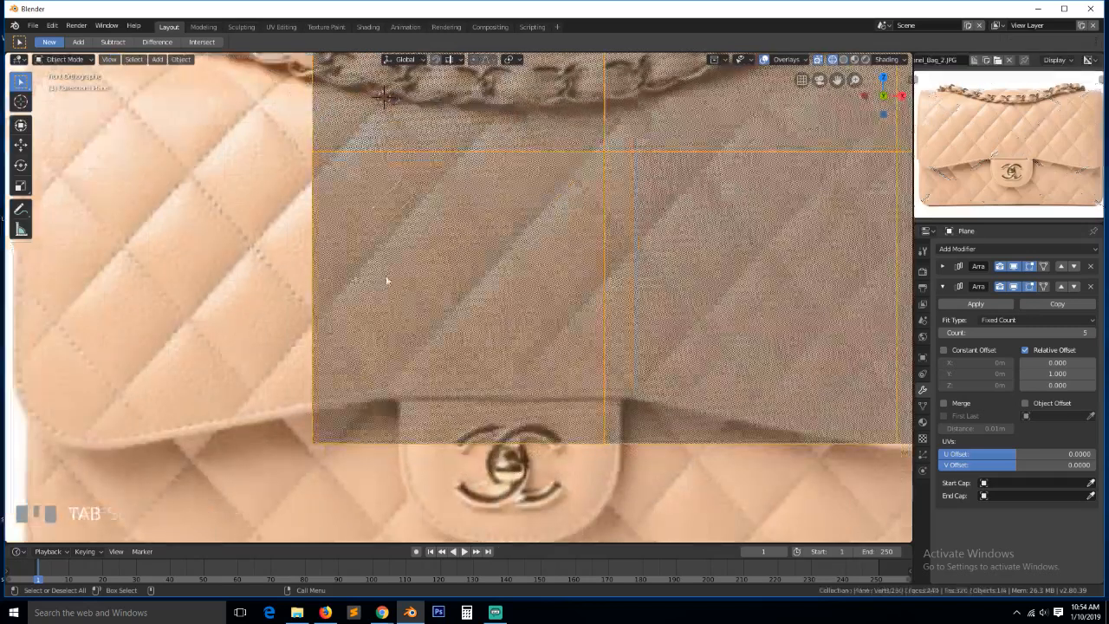
pyautogui.press('g')
pyautogui.click(458, 322)
pyautogui.press('Tab')
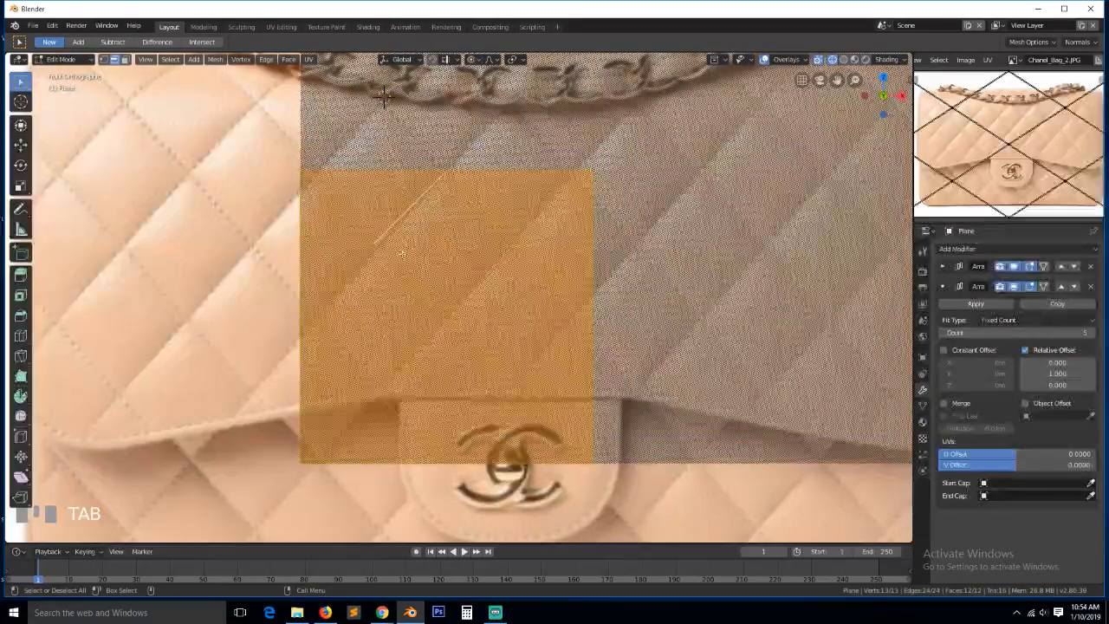
# Select all the diagonal edges of the tile and bevel them with 2 segments into narrow strips
pyautogui.hotkey('alt', 'a')
pyautogui.keyDown('alt'); pyautogui.click(387, 230); pyautogui.keyUp('alt')
pyautogui.keyDown('alt'); pyautogui.keyDown('shift'); pyautogui.click(362, 365); pyautogui.keyUp('shift'); pyautogui.keyUp('alt')
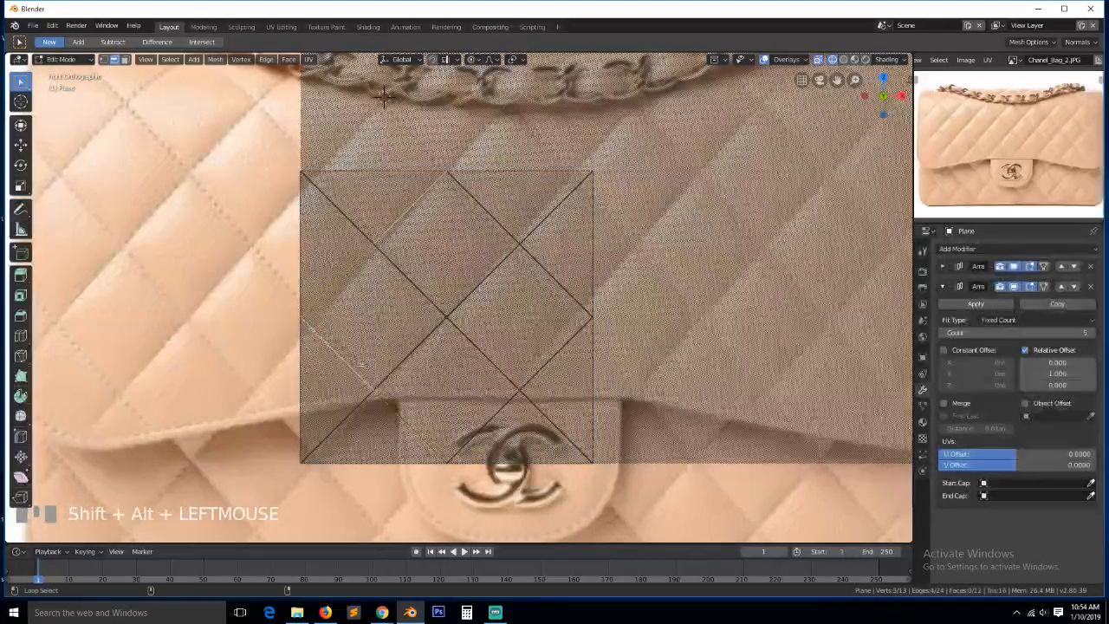
pyautogui.keyDown('alt'); pyautogui.keyDown('shift'); pyautogui.click(501, 416); pyautogui.keyUp('shift'); pyautogui.keyUp('alt')
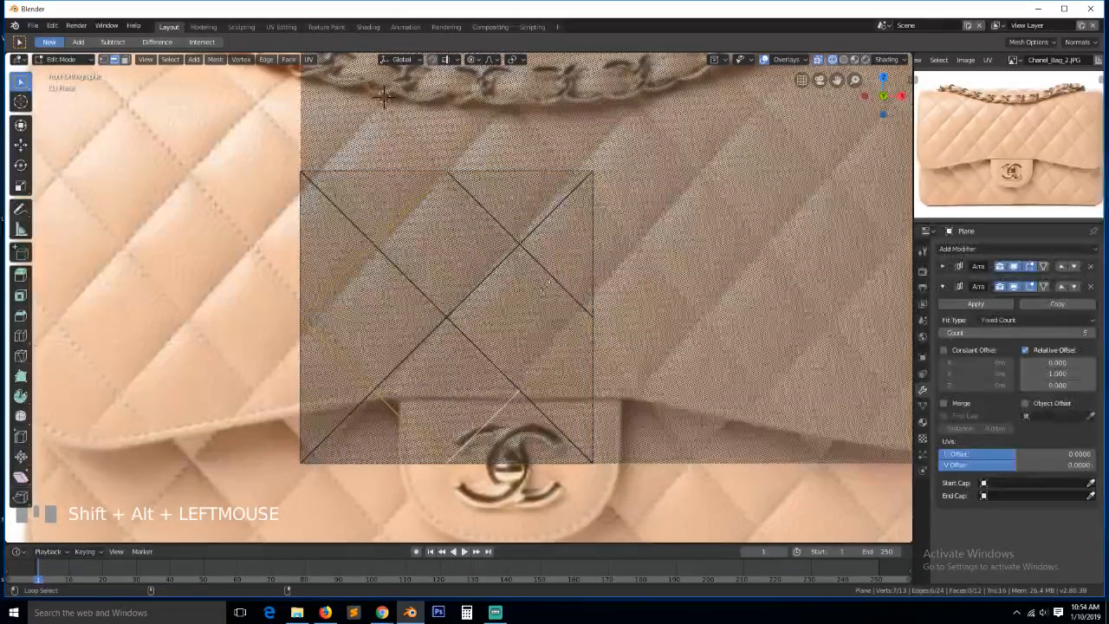
pyautogui.keyDown('alt'); pyautogui.keyDown('shift'); pyautogui.click(518, 253); pyautogui.keyUp('shift'); pyautogui.keyUp('alt')
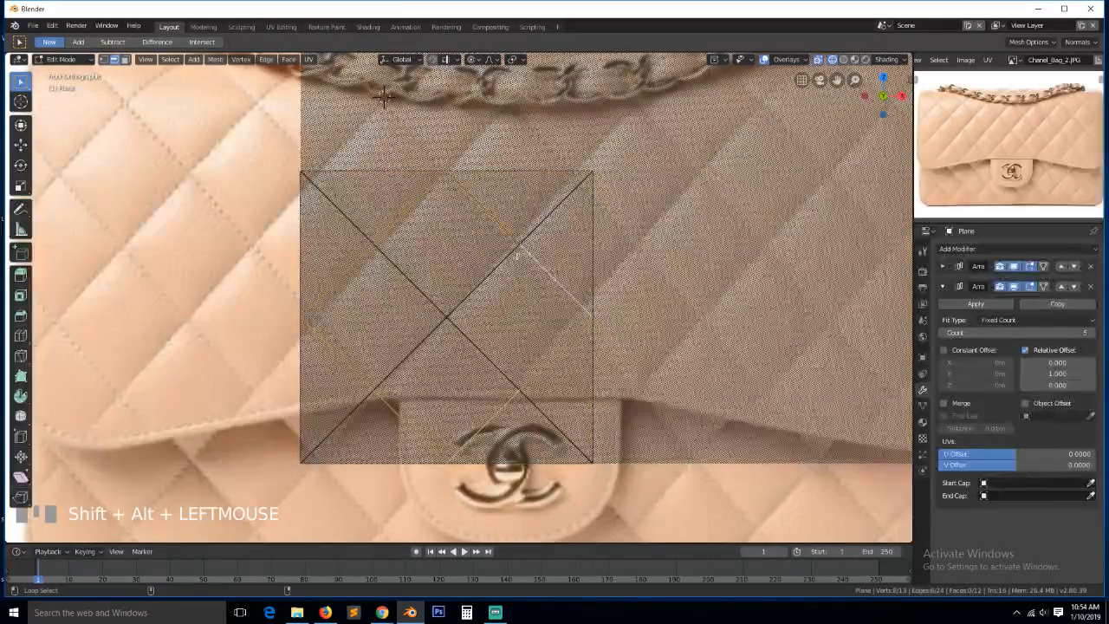
pyautogui.keyDown('alt'); pyautogui.keyDown('shift'); pyautogui.click(406, 292); pyautogui.keyUp('shift'); pyautogui.keyUp('alt')
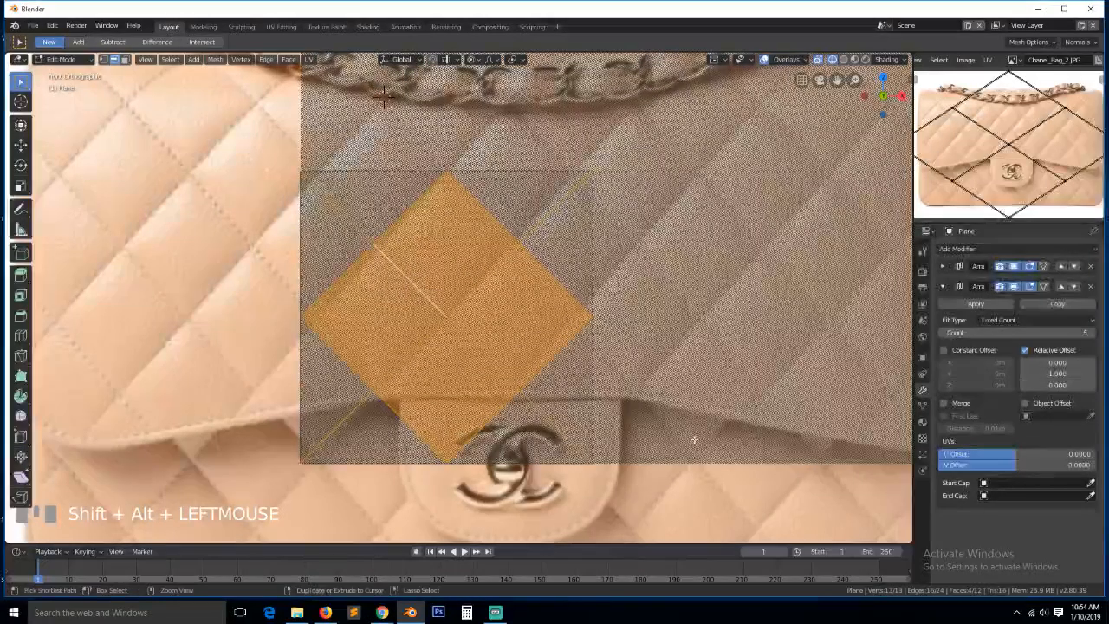
pyautogui.hotkey('ctrl', 'b')
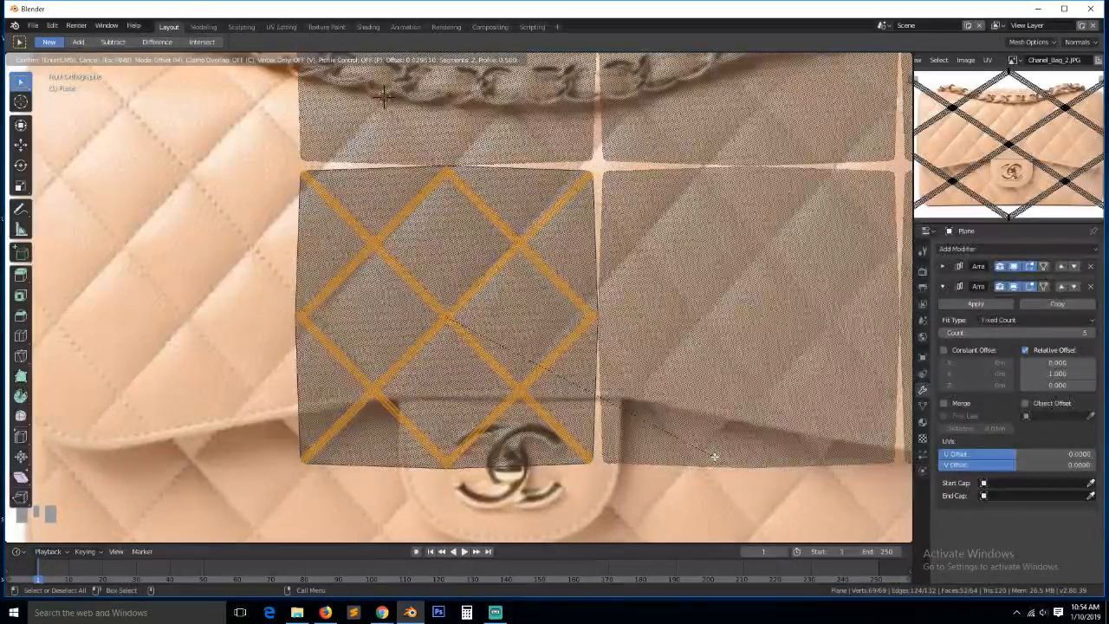
pyautogui.click(714, 456)
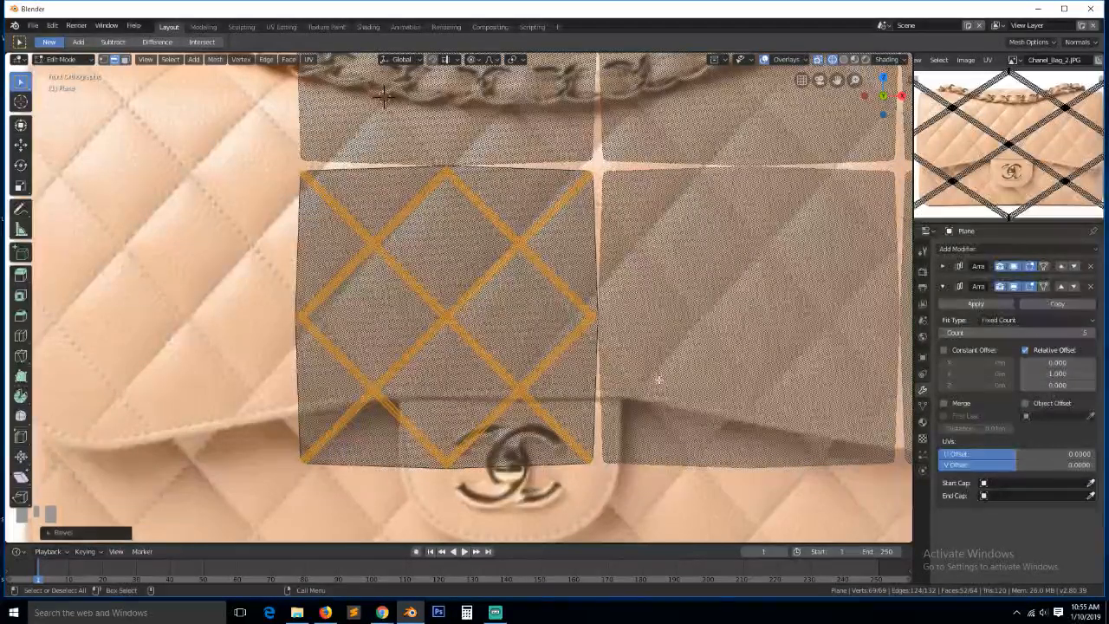
# Switch to vertex selection, try to flatten the tile's right border along X, and set the transform pivot to Median Point
pyautogui.press('1')
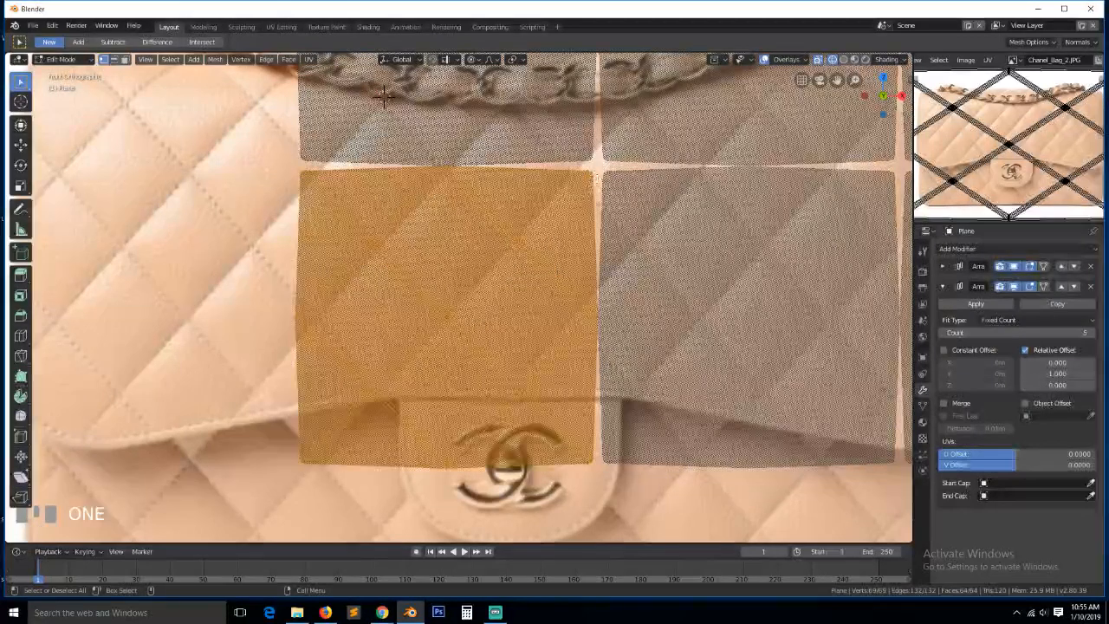
pyautogui.click(592, 178)
pyautogui.keyDown('ctrl'); pyautogui.click(596, 461); pyautogui.keyUp('ctrl')
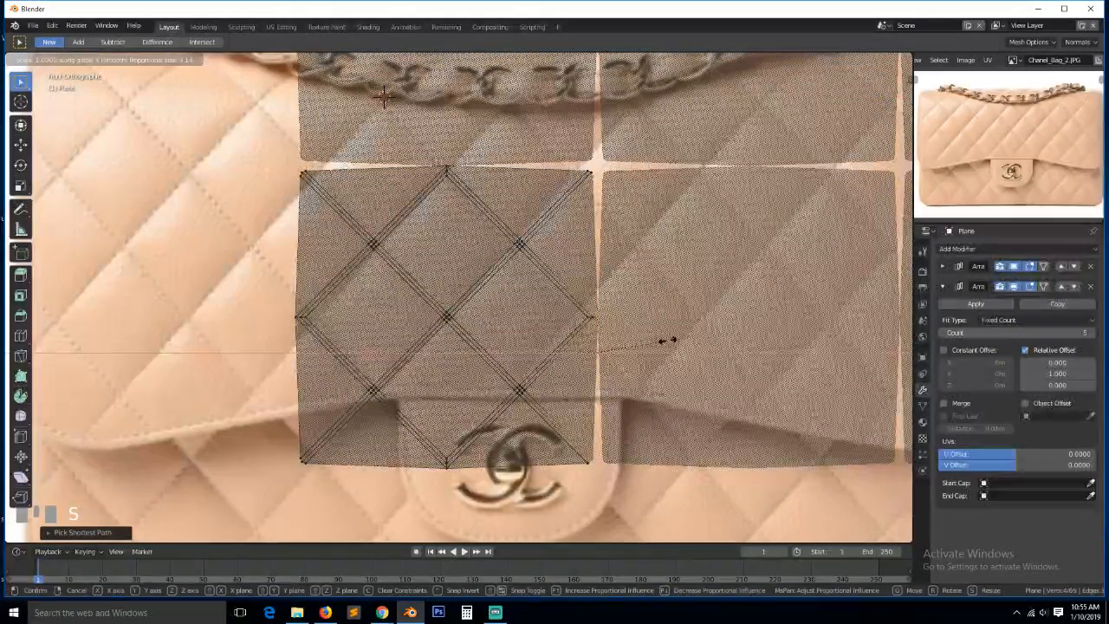
pyautogui.rightClick(667, 340)
pyautogui.click(597, 180)
pyautogui.keyDown('ctrl'); pyautogui.click(601, 458); pyautogui.keyUp('ctrl')
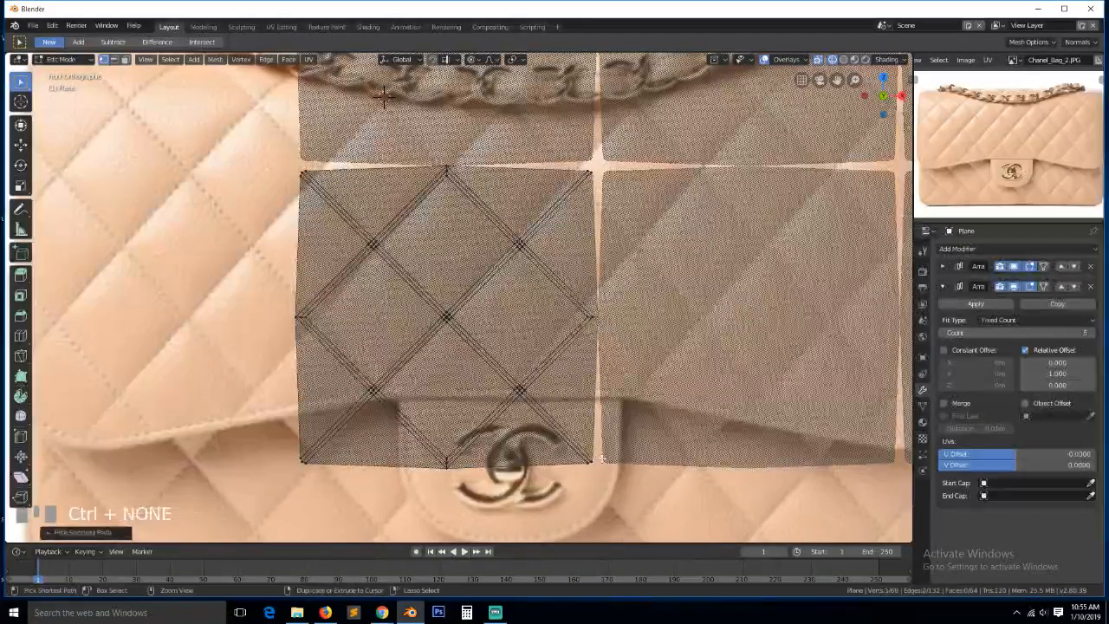
pyautogui.press('s')
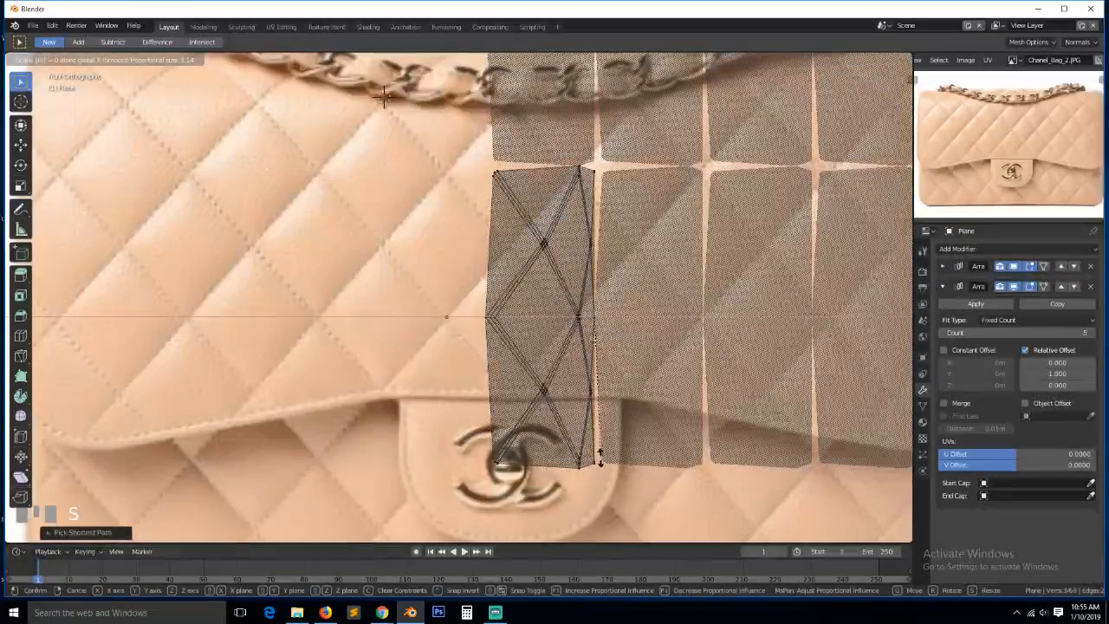
pyautogui.rightClick(601, 460)
pyautogui.press('.')
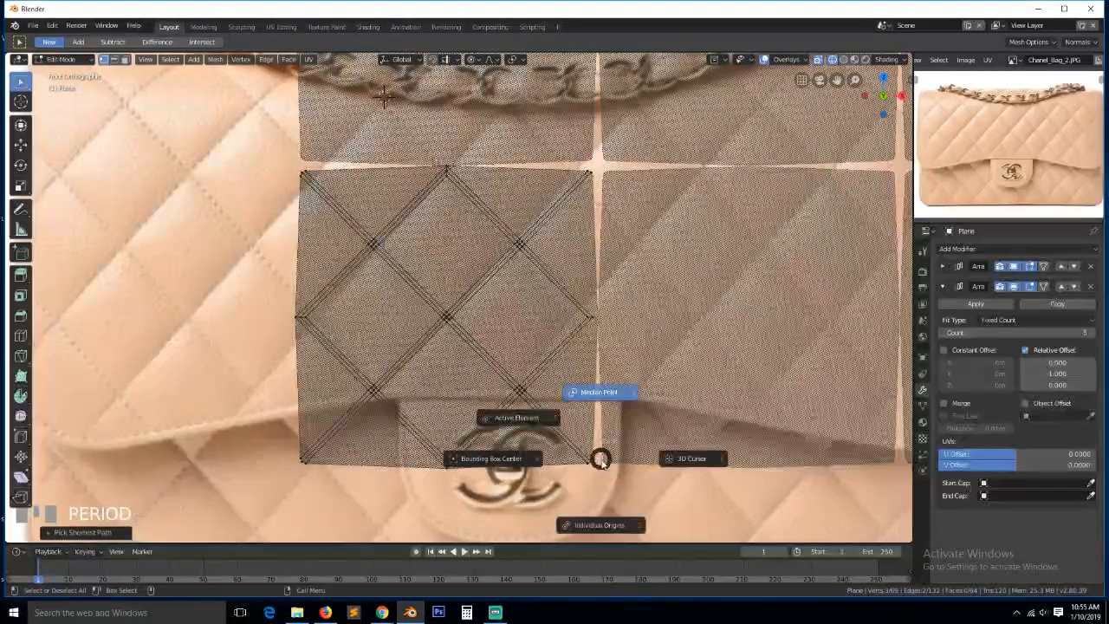
pyautogui.click(600, 392)
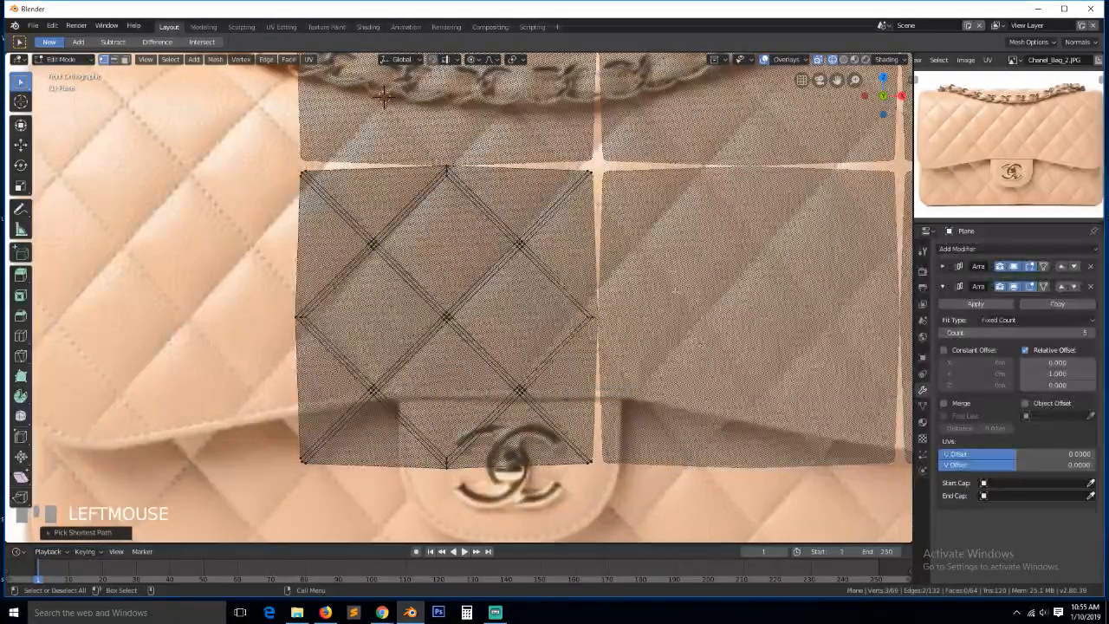
# Select the vertices along the tile's left border and try to flatten them along X
pyautogui.keyDown('alt'); pyautogui.click(384, 97); pyautogui.keyUp('alt')
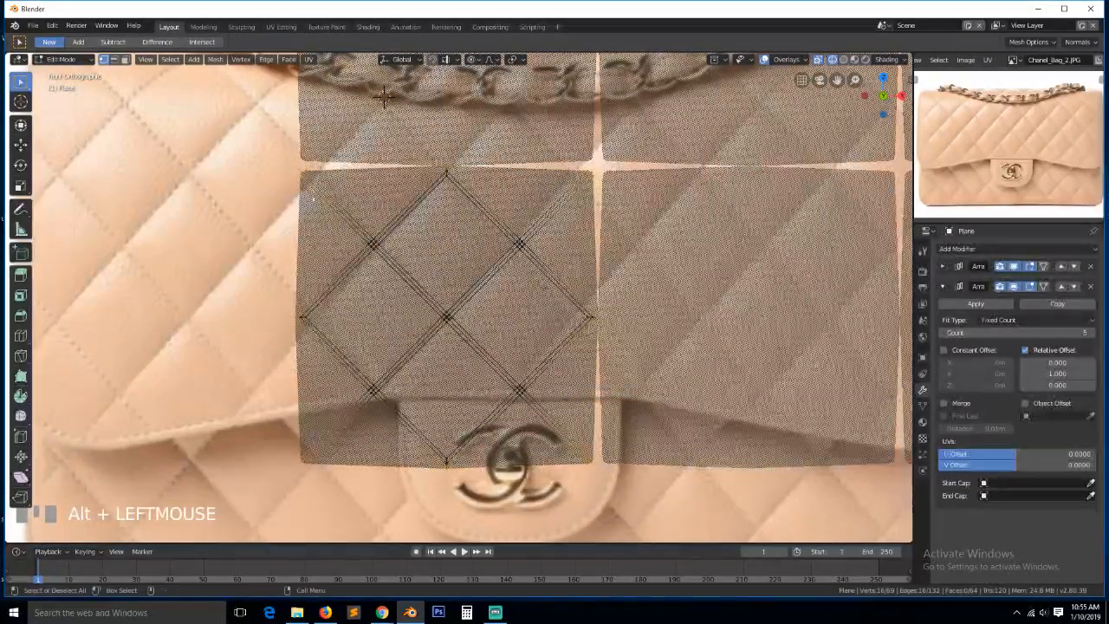
pyautogui.click(302, 460)
pyautogui.hotkey('ctrl', 'z')
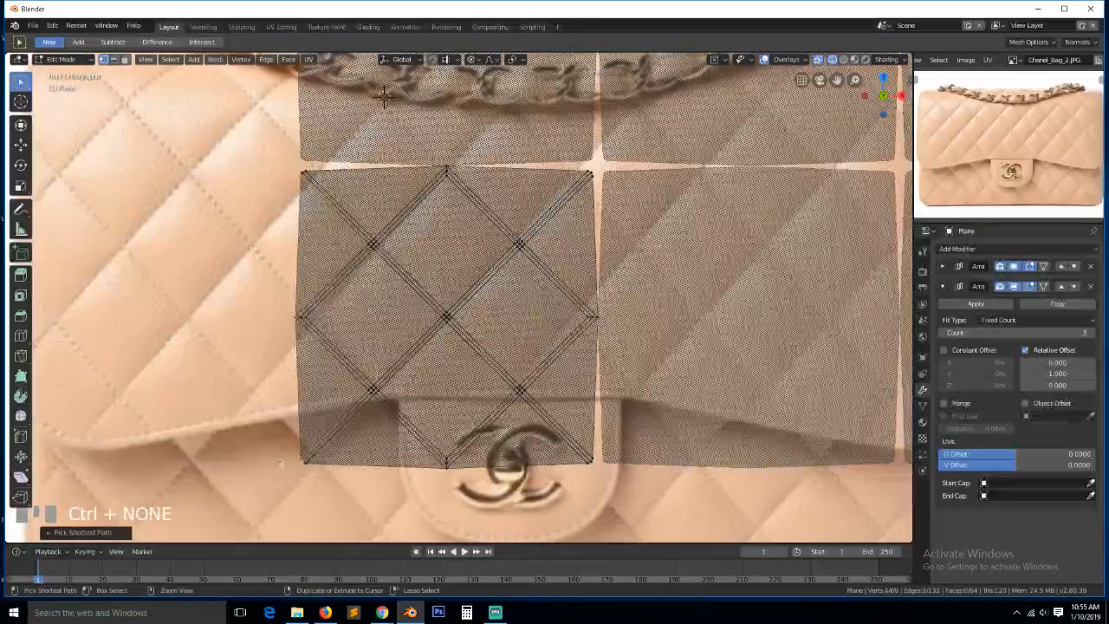
pyautogui.click(280, 467)
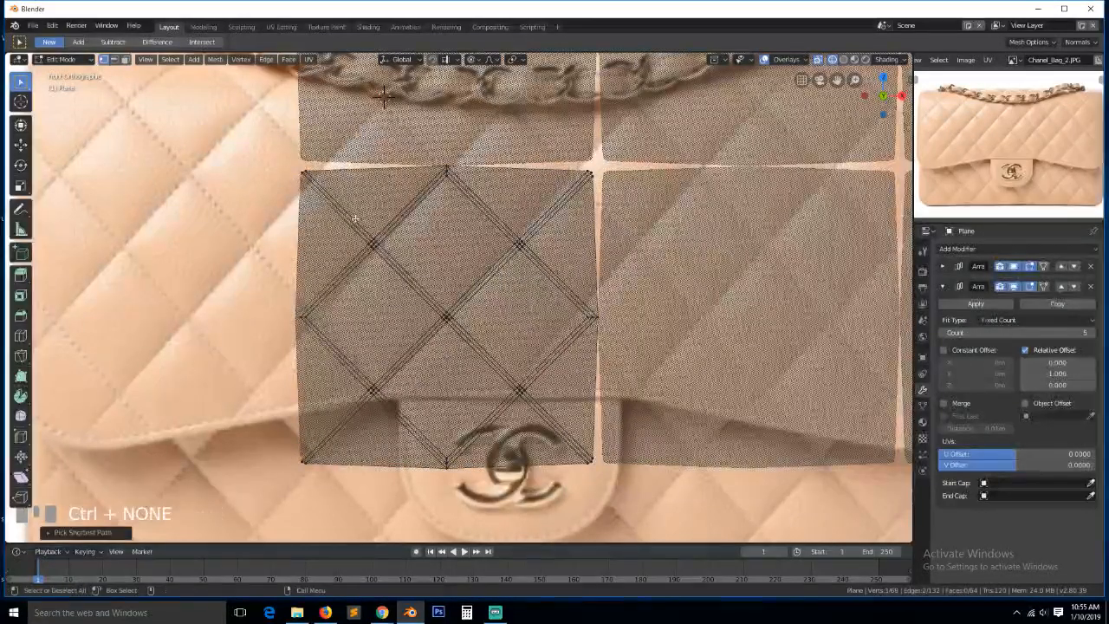
pyautogui.press('s')
pyautogui.press('x')
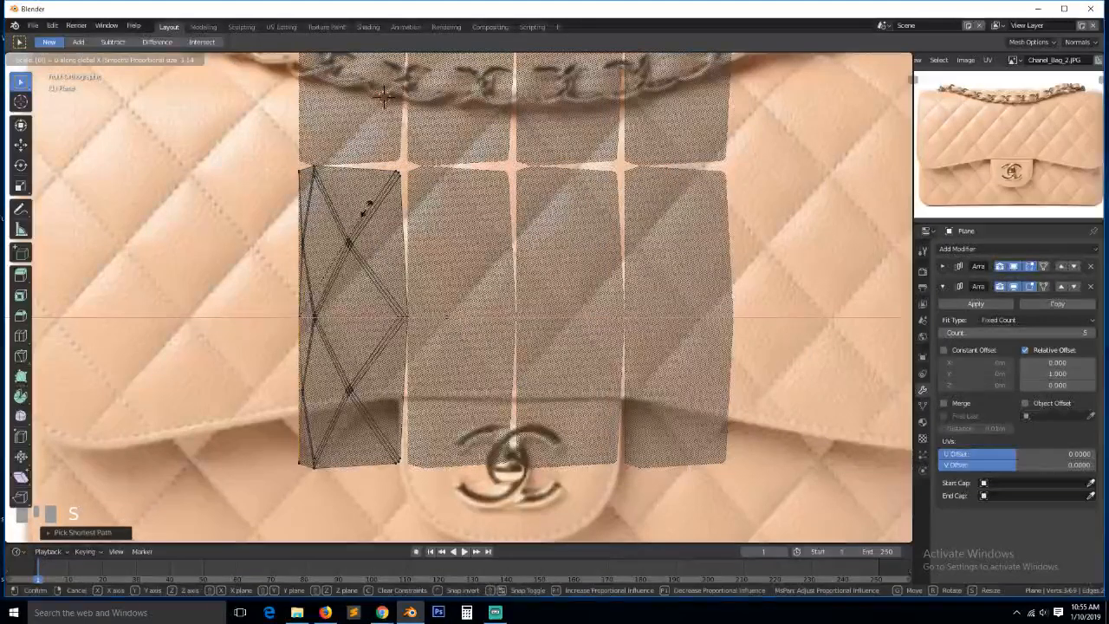
pyautogui.rightClick(368, 208)
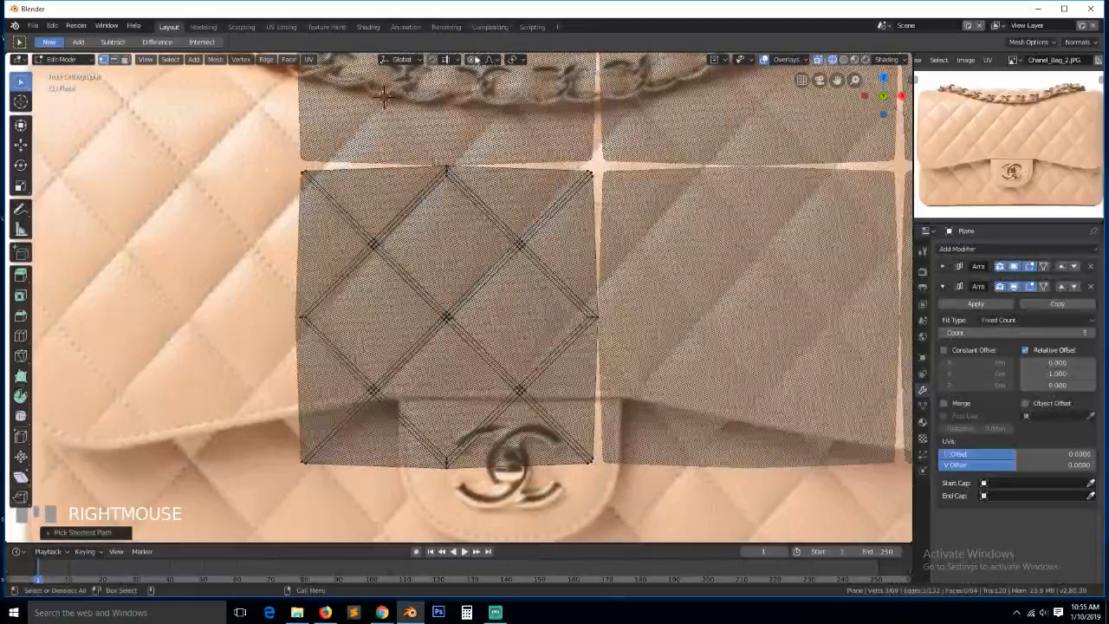
# Turn off proportional editing and straighten the tile's left border by scaling it to 0 along X
pyautogui.click(477, 59)
pyautogui.click(472, 59)
pyautogui.press('s')
pyautogui.press('x')
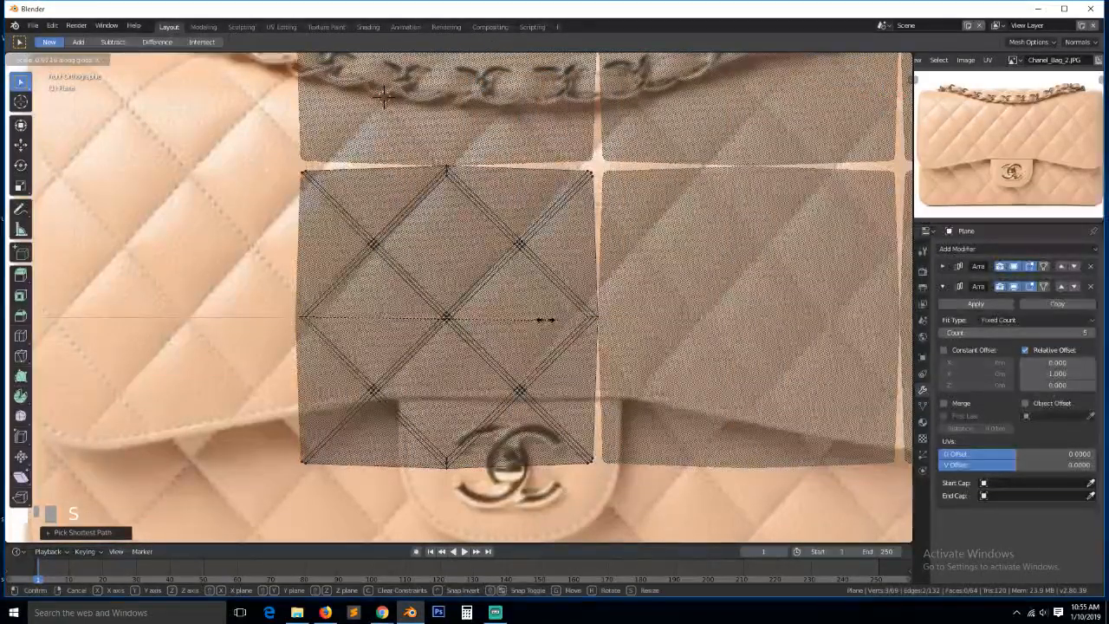
pyautogui.click(544, 319)
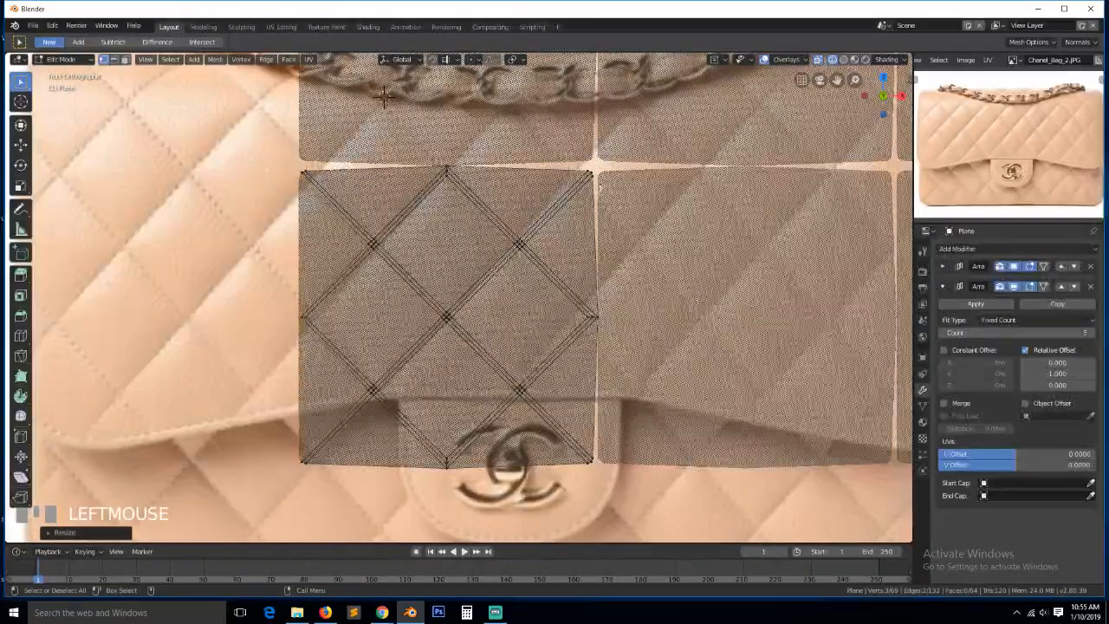
# Select the vertices along the tile's right border, scale them to 0 along X, and clear the selection
pyautogui.keyDown('ctrl'); pyautogui.click(602, 455); pyautogui.keyUp('ctrl')
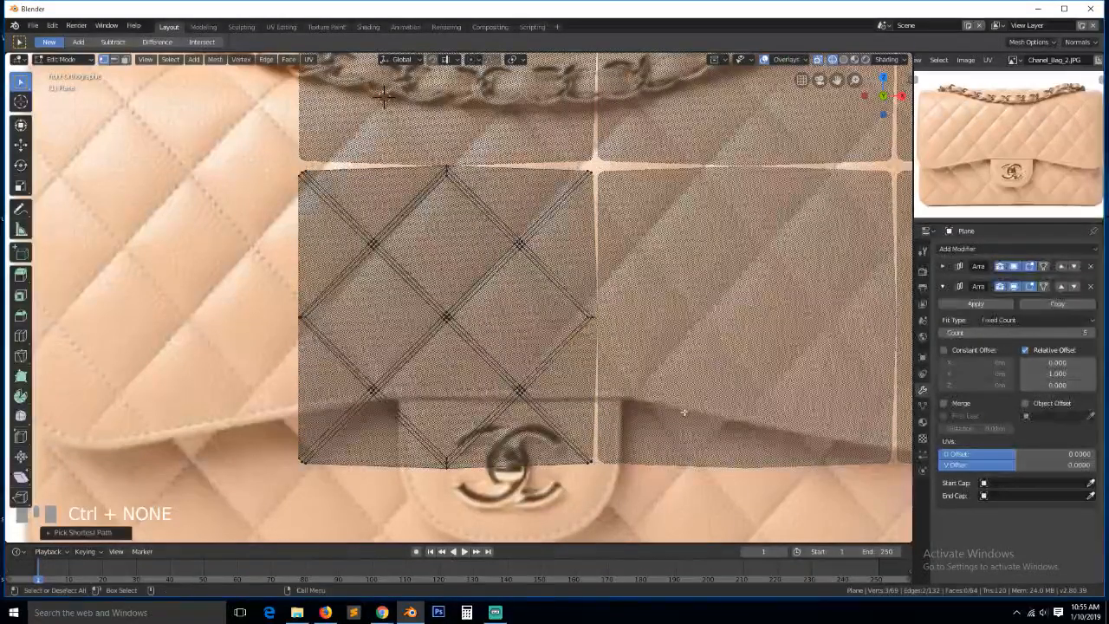
pyautogui.press('s')
pyautogui.press('x')
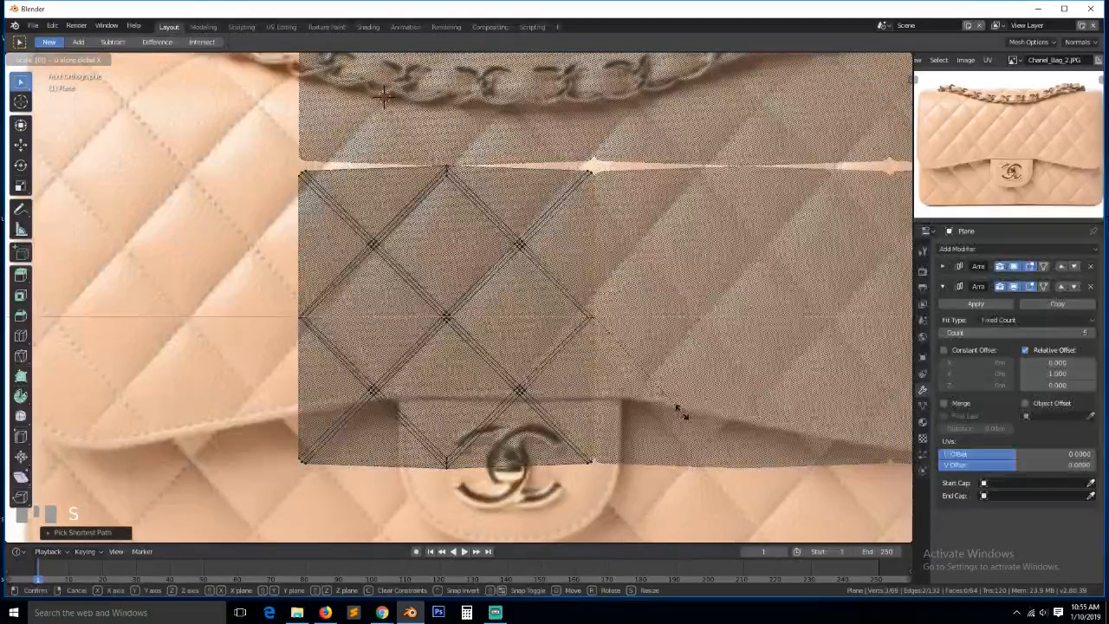
pyautogui.click(681, 411)
pyautogui.hotkey('alt', 'a')
# Select the vertices along the tile's top border and scale them to 0 along Z
pyautogui.click(565, 172)
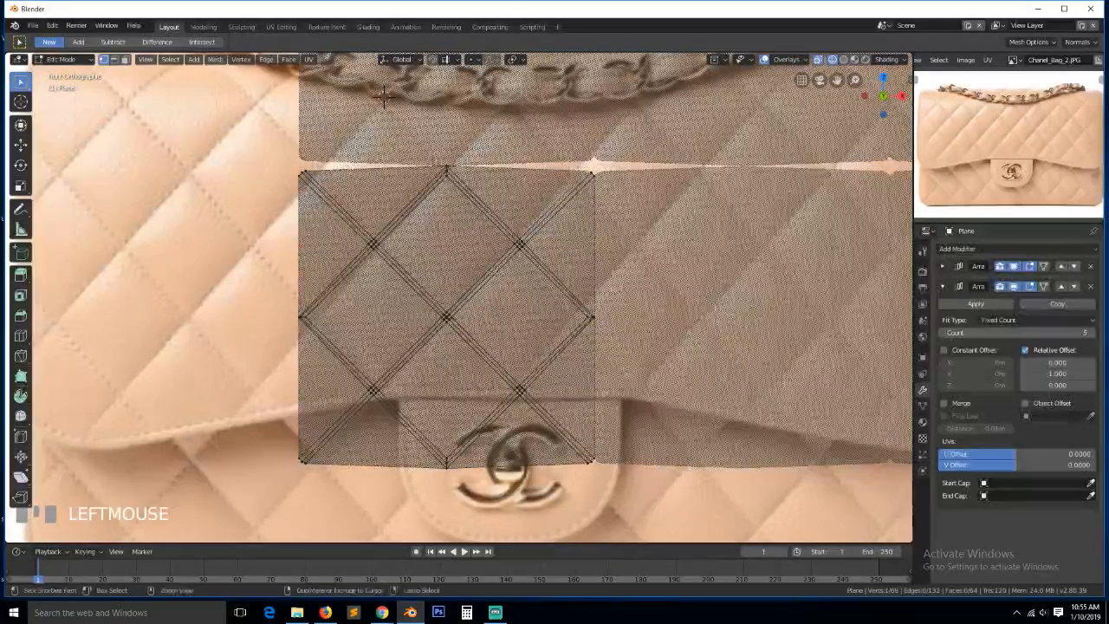
pyautogui.keyDown('ctrl'); pyautogui.click(329, 166); pyautogui.keyUp('ctrl')
pyautogui.press('s')
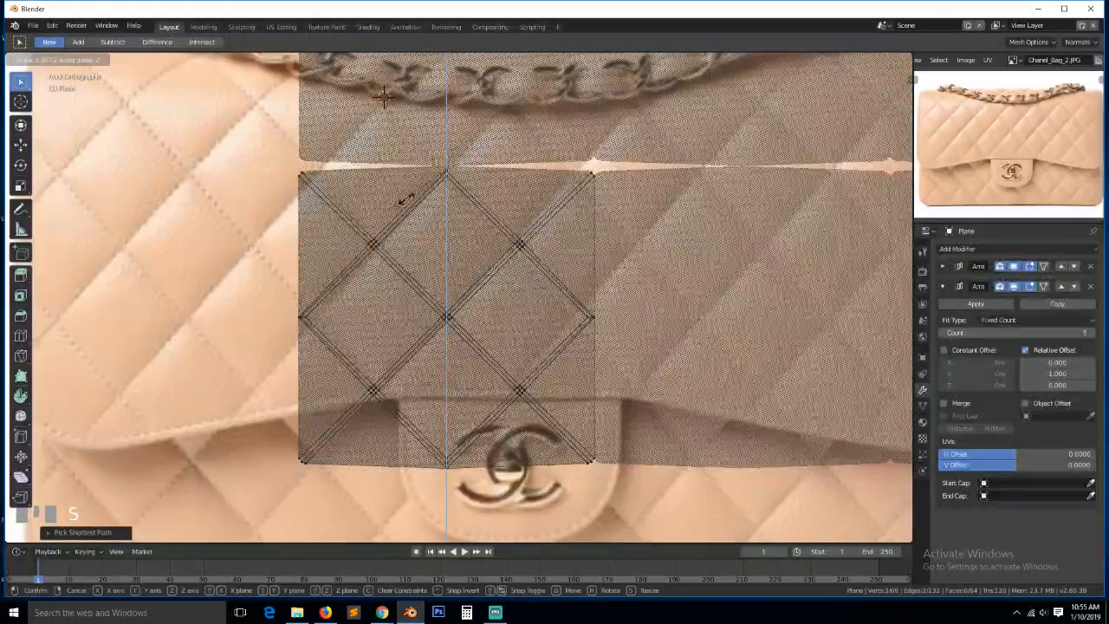
pyautogui.press('z')
pyautogui.press('0')
pyautogui.click(409, 194)
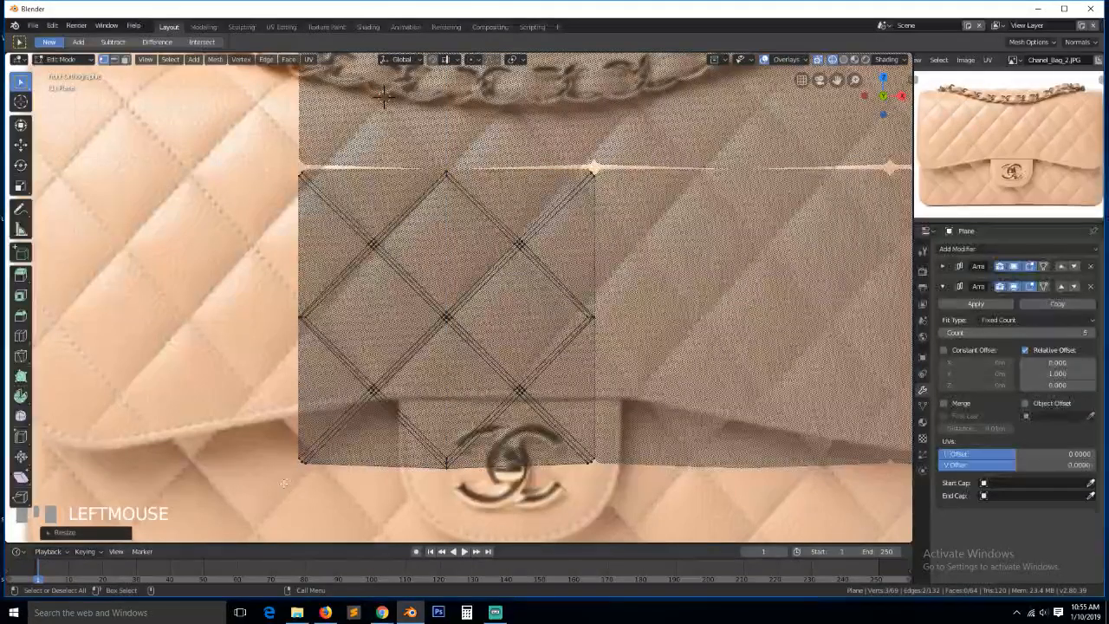
# Select the vertices along the tile's bottom border, scale them to 0 along Z, and clear the selection
pyautogui.keyDown('ctrl'); pyautogui.click(589, 462); pyautogui.keyUp('ctrl')
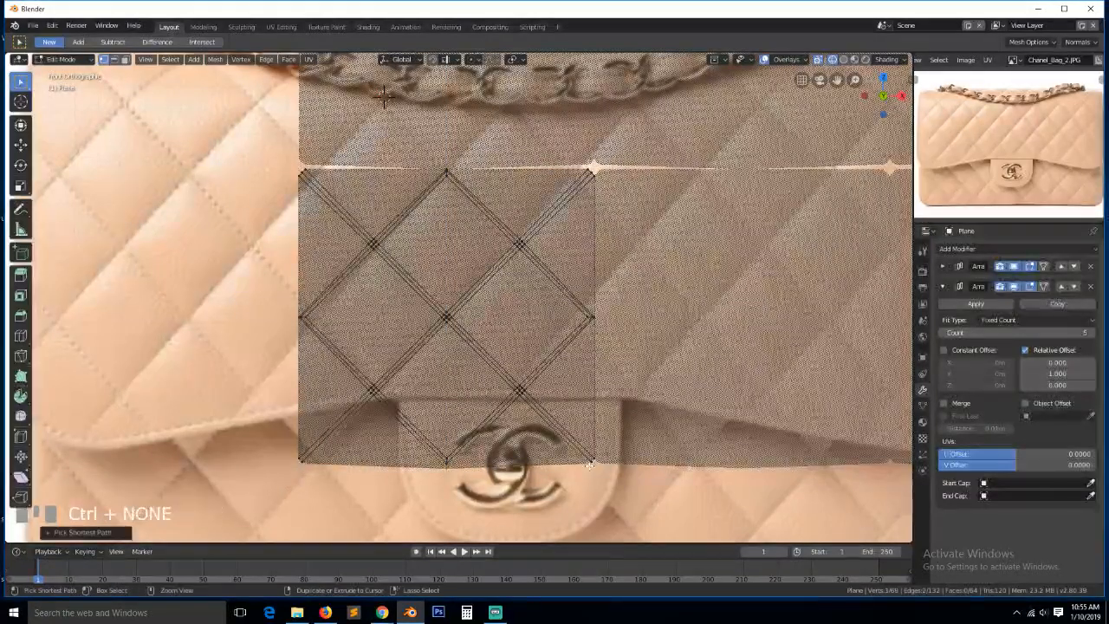
pyautogui.press('s')
pyautogui.press('z')
pyautogui.click(587, 462)
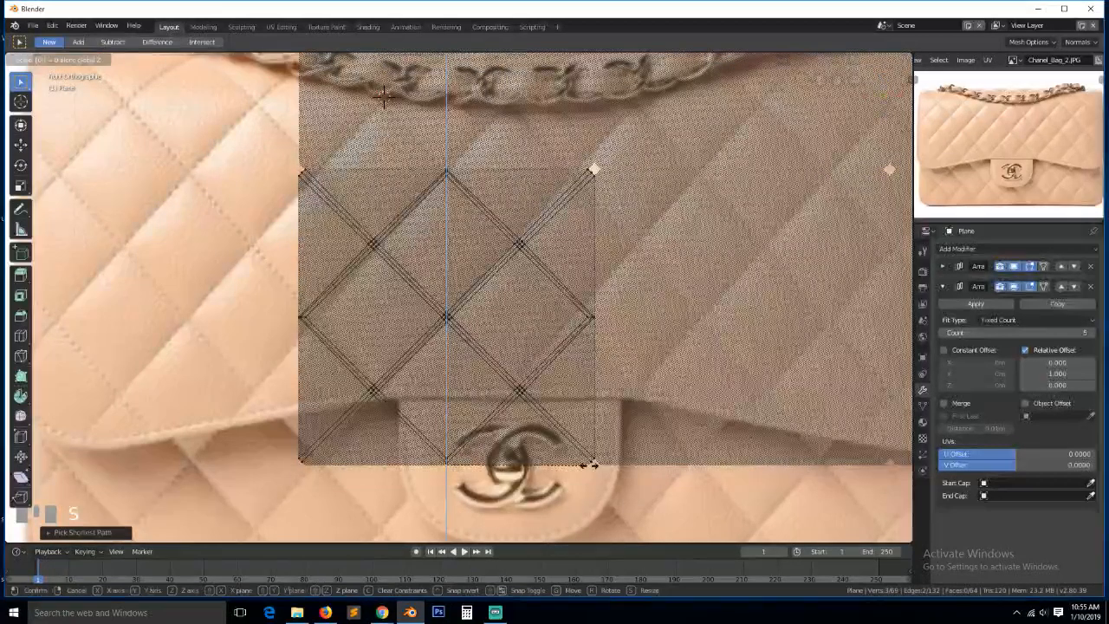
pyautogui.hotkey('alt', 'a')
pyautogui.scroll(1, 589, 381)
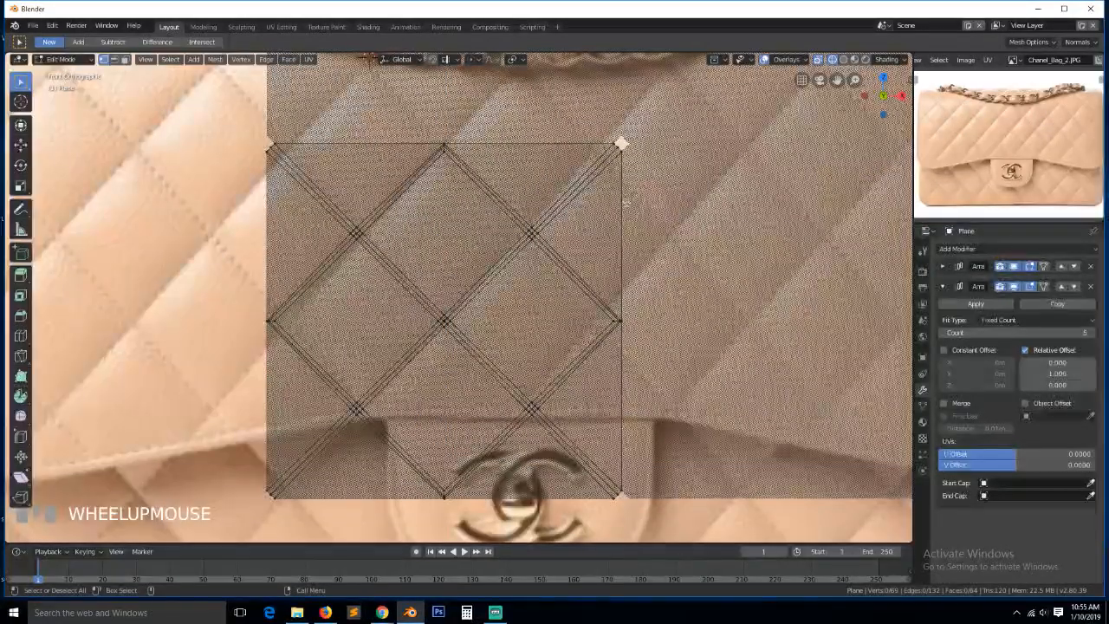
# Enable Merge on both Array modifiers of the plane
pyautogui.click(944, 266)
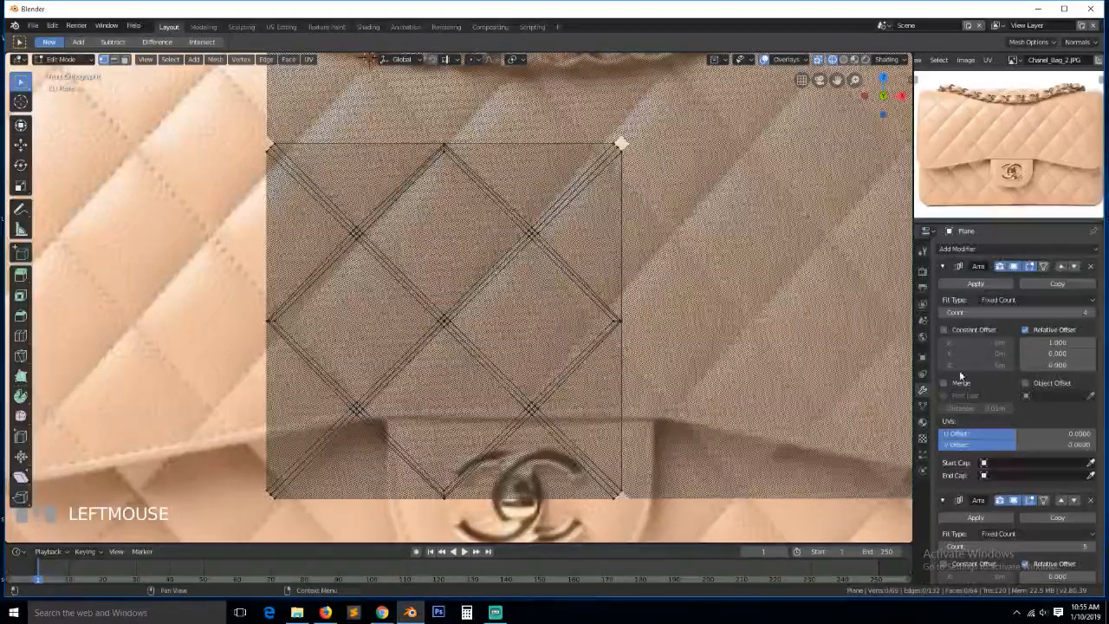
pyautogui.click(945, 383)
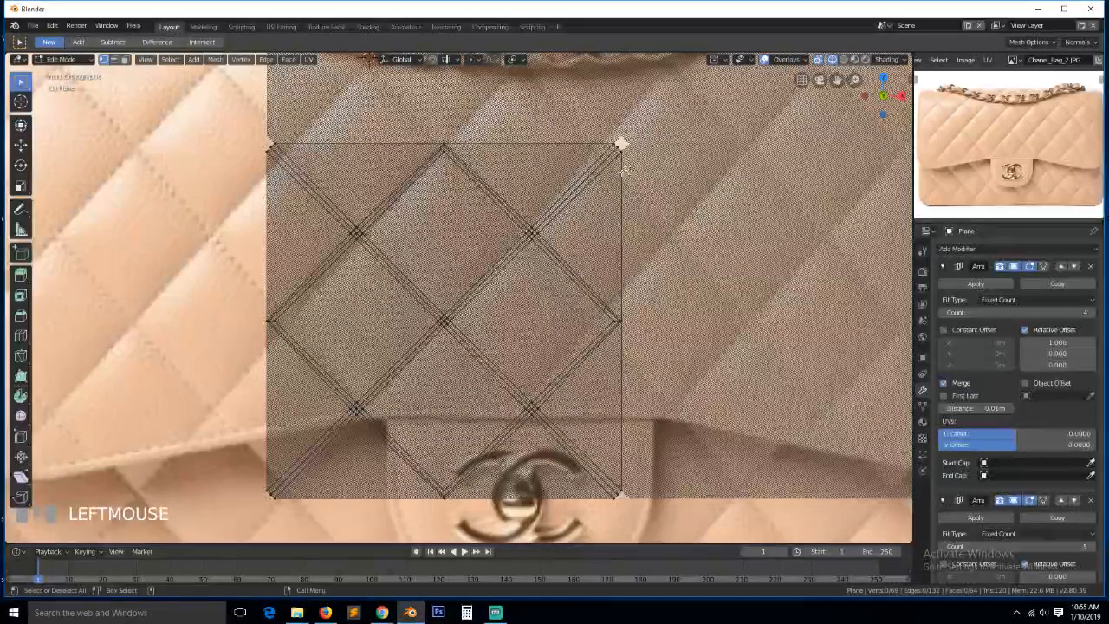
pyautogui.click(943, 266)
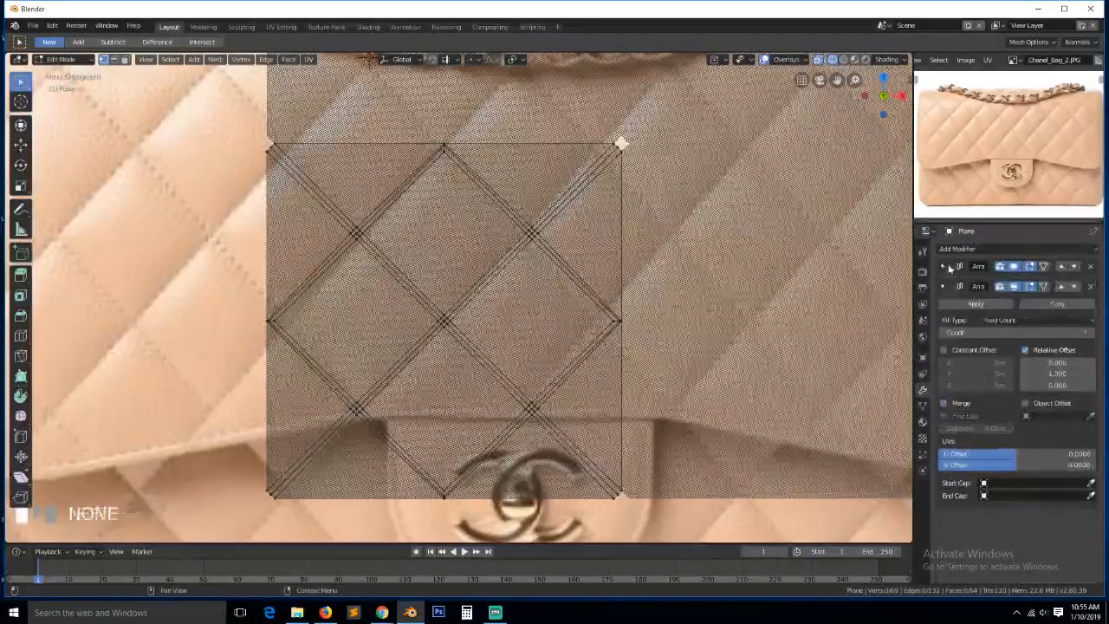
pyautogui.click(945, 404)
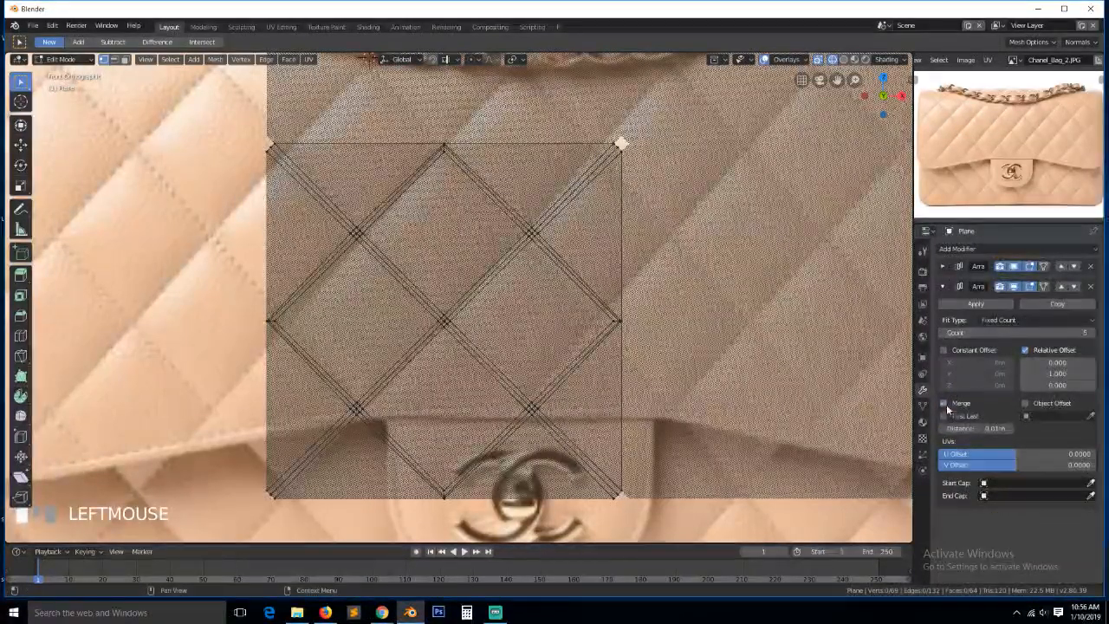
# Move the middle vertex of the tile's bevelled upper-right corner outward about 0.017 m into the corner gap
pyautogui.keyDown('shift'); pyautogui.moveTo(520, 286); pyautogui.dragTo(467, 383, button='middle'); pyautogui.keyUp('shift')
pyautogui.scroll(5, 568, 242)
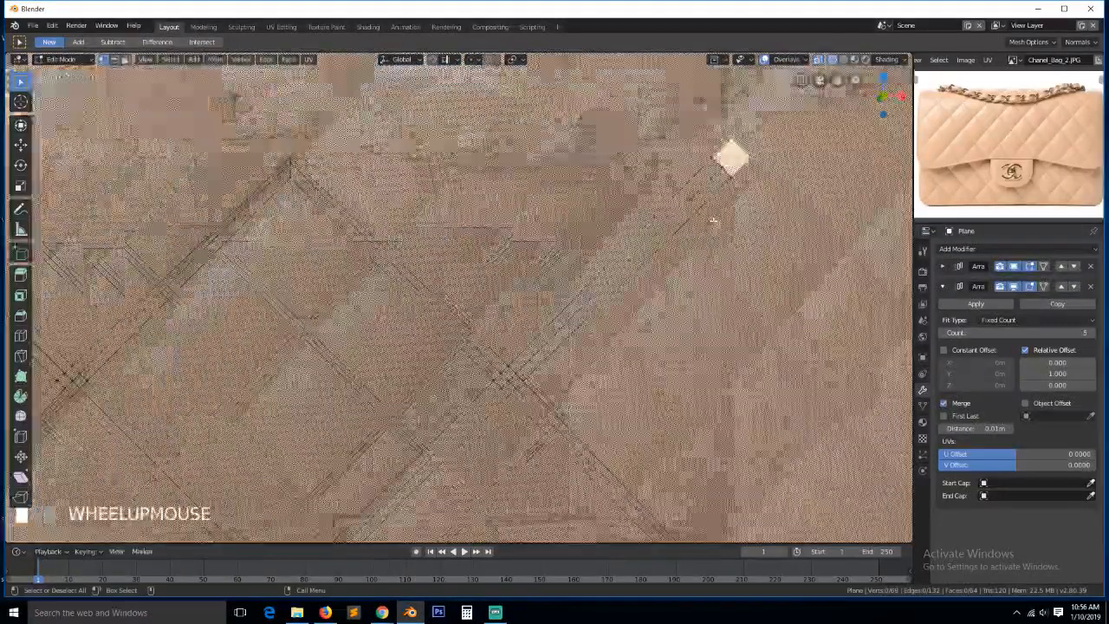
pyautogui.click(730, 160)
pyautogui.press('g')
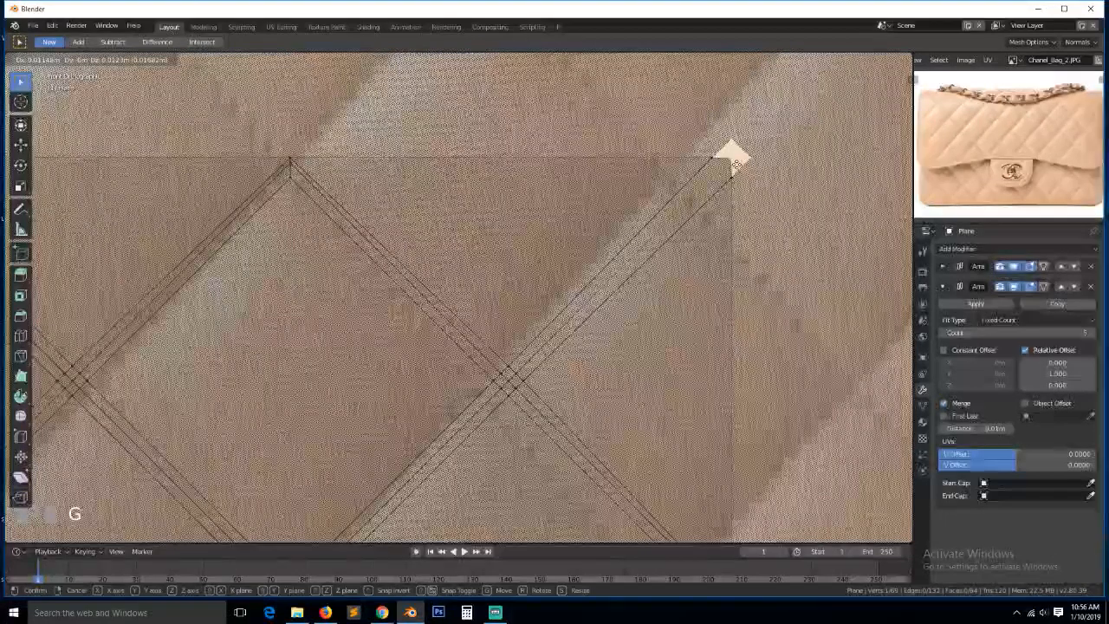
pyautogui.click(734, 164)
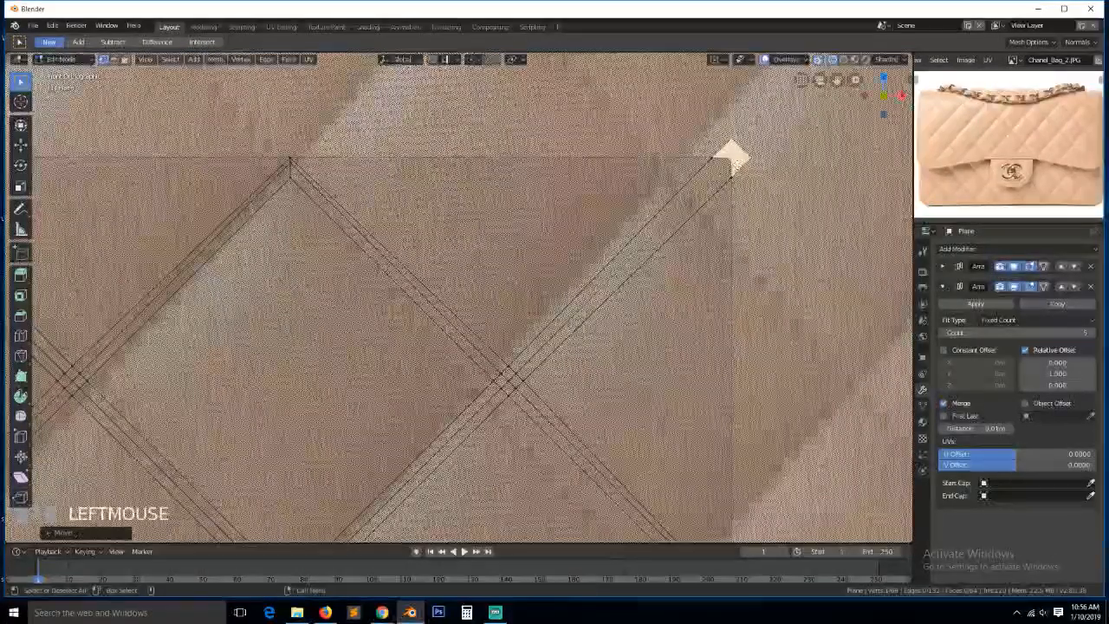
# Select the tile's top border from corner to corner, including the bevelled corner vertices, and flatten it along Z
pyautogui.scroll(1, 524, 176)
pyautogui.scroll(-3, 525, 176)
pyautogui.keyDown('alt'); pyautogui.click(523, 175); pyautogui.keyUp('alt')
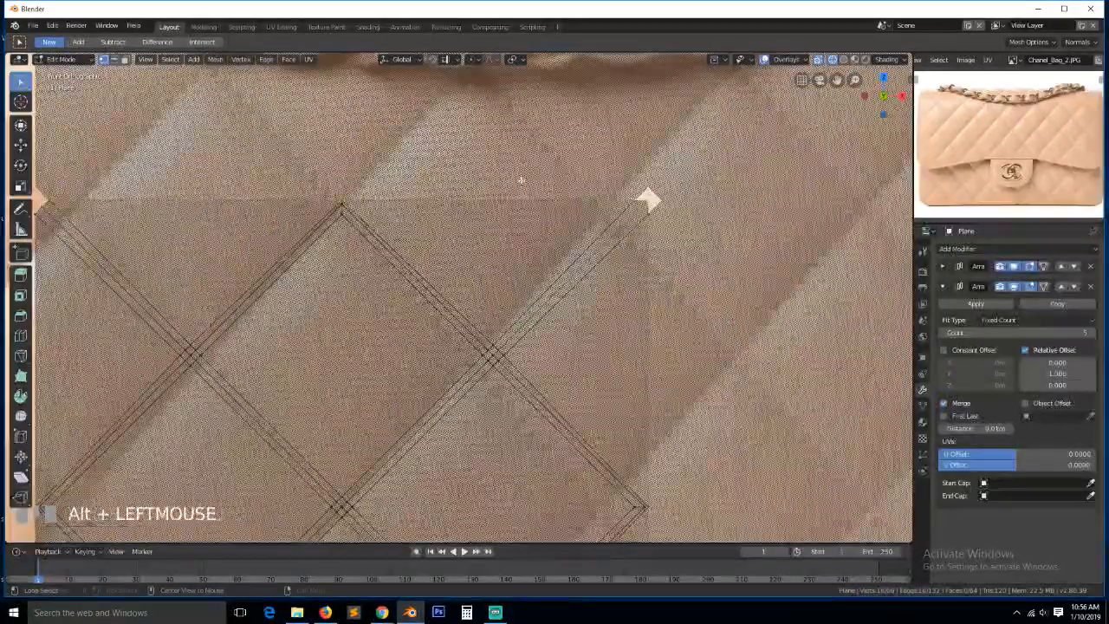
pyautogui.scroll(-1, 522, 175)
pyautogui.click(612, 213)
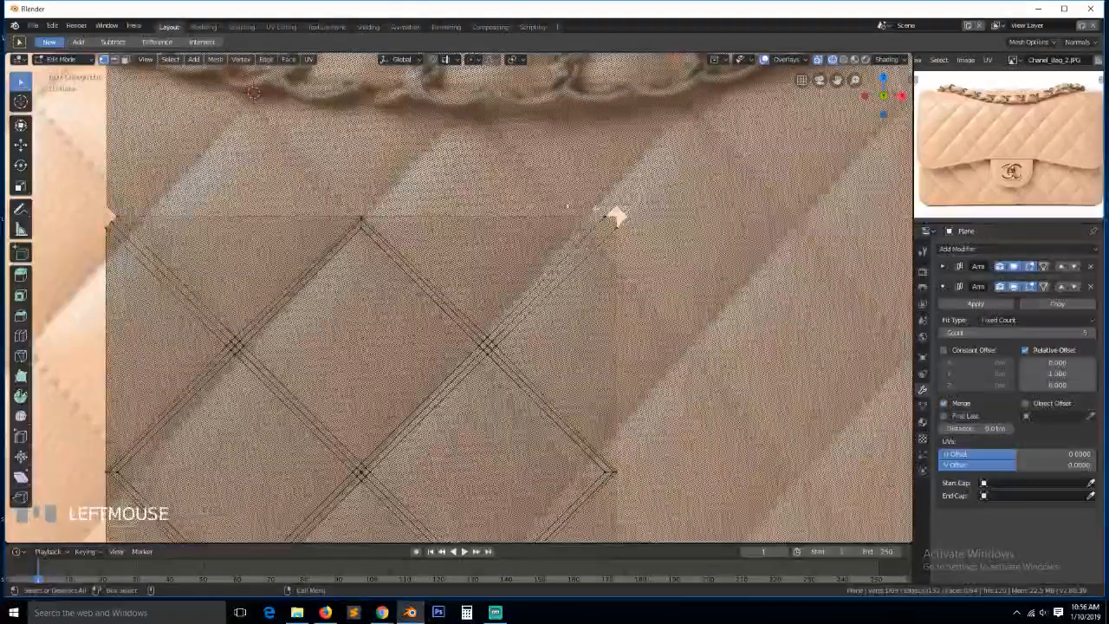
pyautogui.keyDown('ctrl'); pyautogui.click(614, 217); pyautogui.keyUp('ctrl')
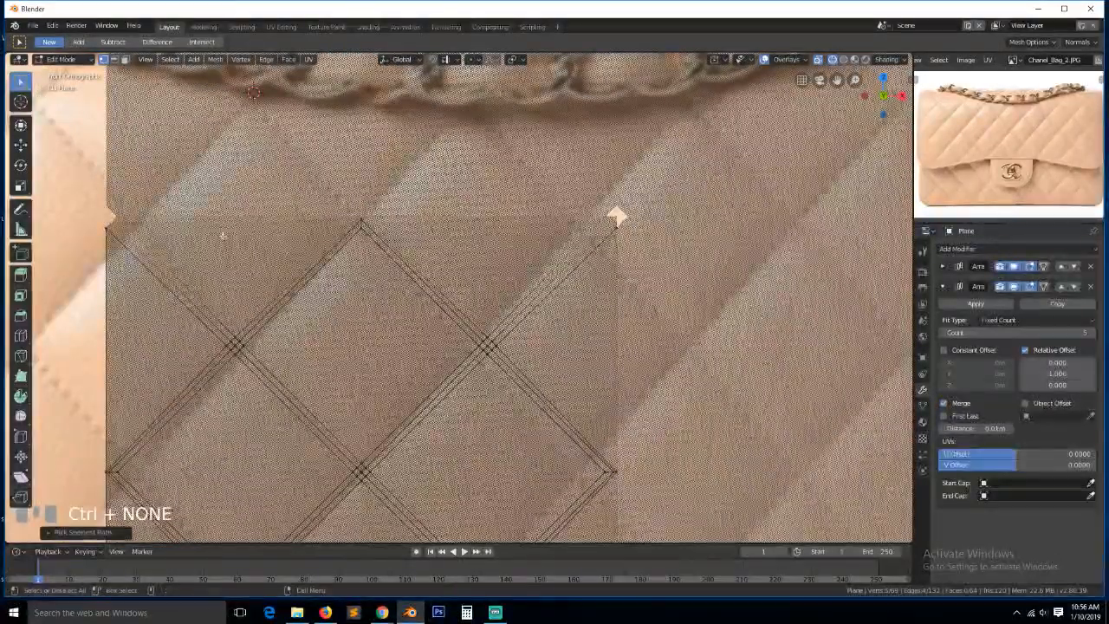
pyautogui.press('s')
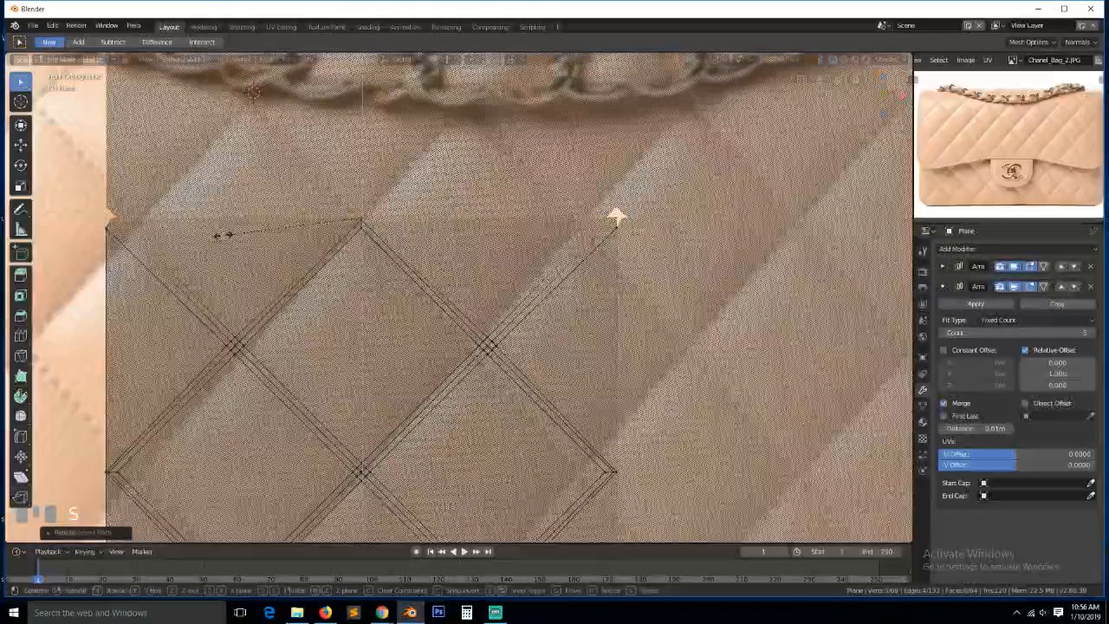
pyautogui.click(222, 235)
# Select the tile's bottom border from corner to corner, including the bevelled corner vertices, and scale it to 0 along Z
pyautogui.scroll(-2, 223, 274)
pyautogui.click(289, 502)
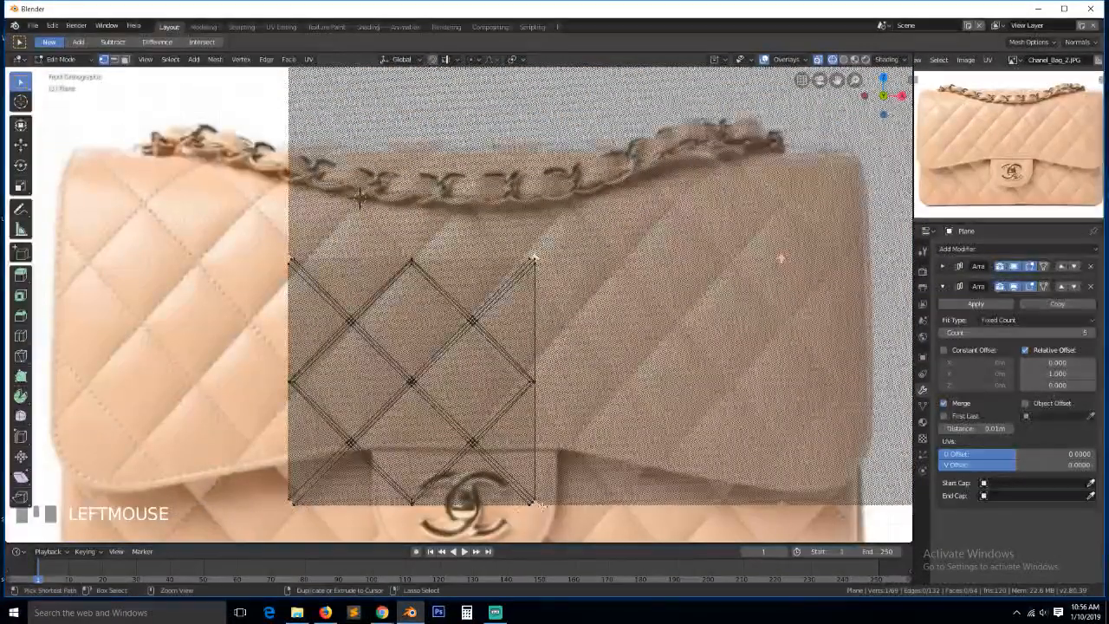
pyautogui.keyDown('ctrl'); pyautogui.click(536, 506); pyautogui.keyUp('ctrl')
pyautogui.press('s')
pyautogui.press('z')
pyautogui.press('0')
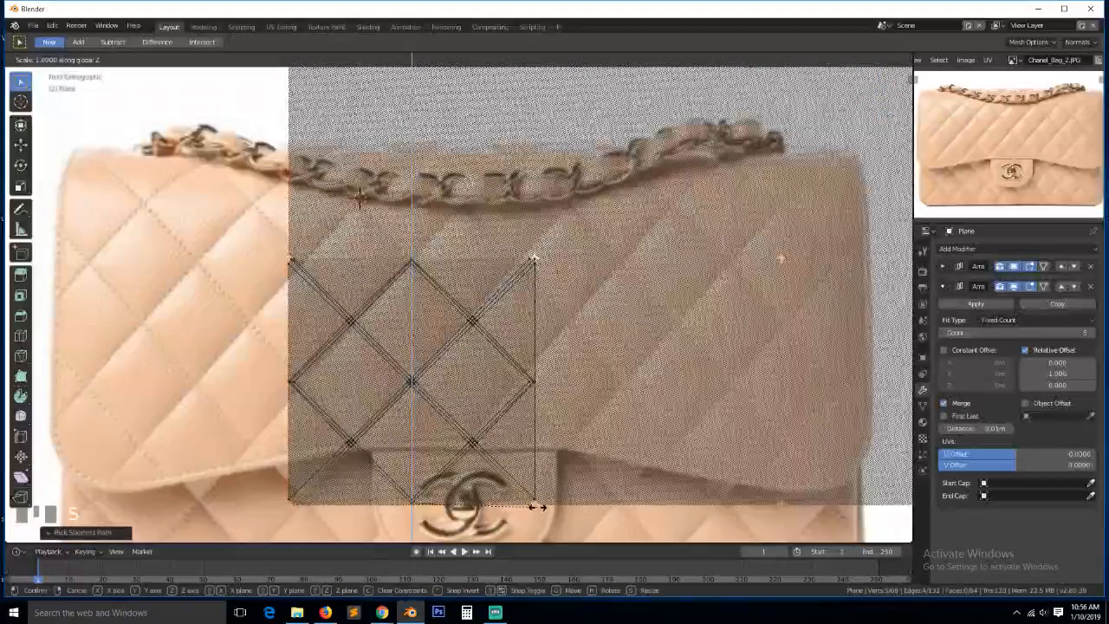
pyautogui.click(537, 506)
pyautogui.scroll(-3, 545, 528)
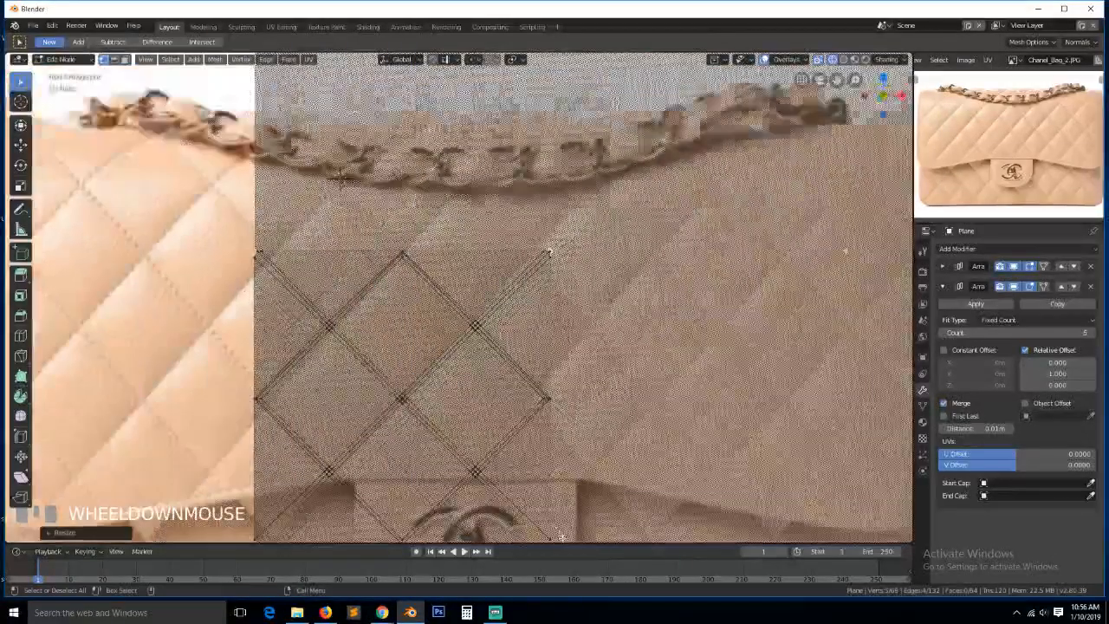
# Select the tile's right border from corner to corner and scale it to 0 along X
pyautogui.scroll(-1, 551, 539)
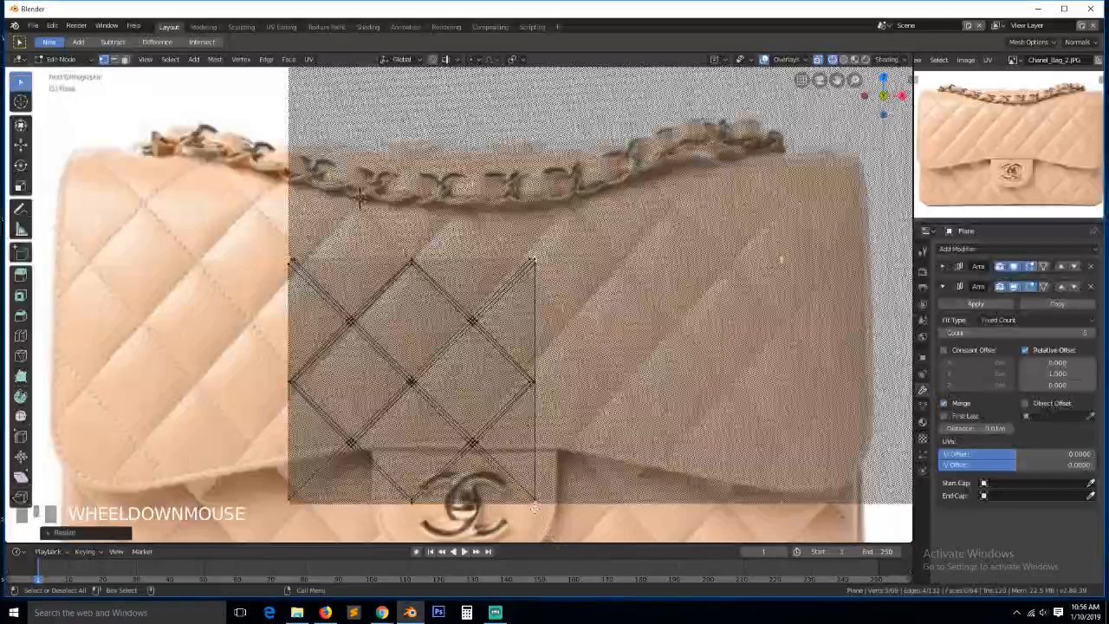
pyautogui.click(535, 504)
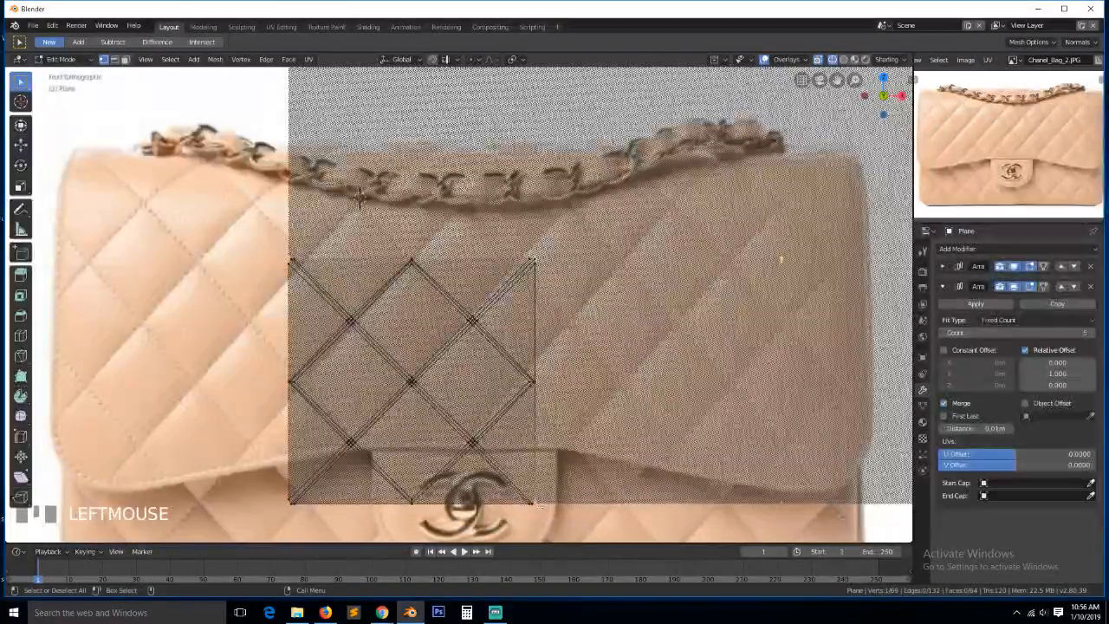
pyautogui.keyDown('ctrl'); pyautogui.click(532, 258); pyautogui.keyUp('ctrl')
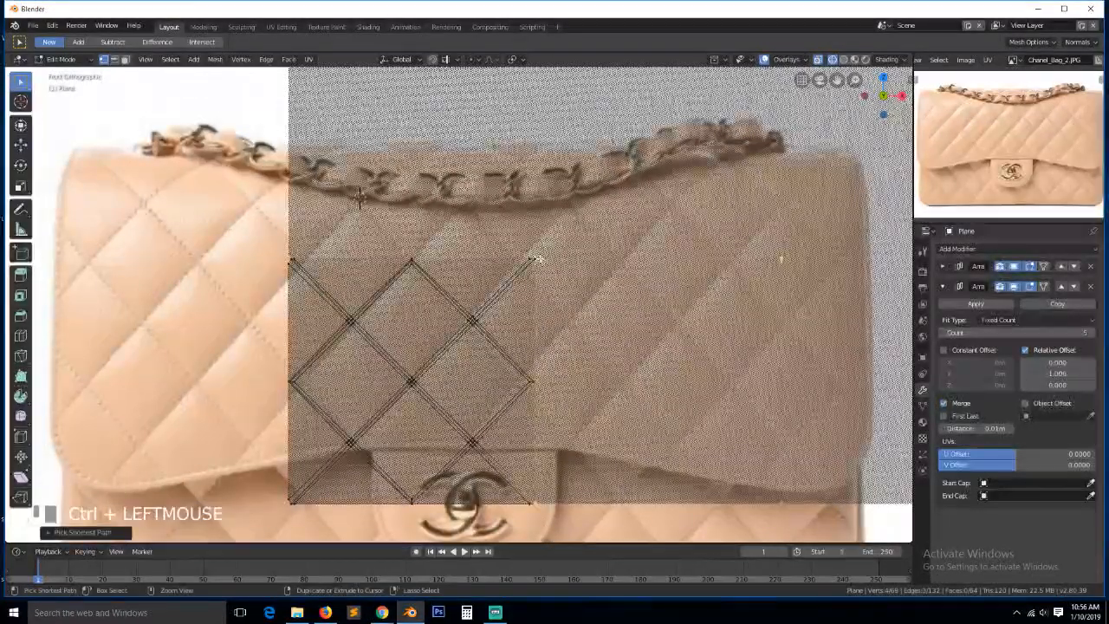
pyautogui.press('s')
pyautogui.press('x')
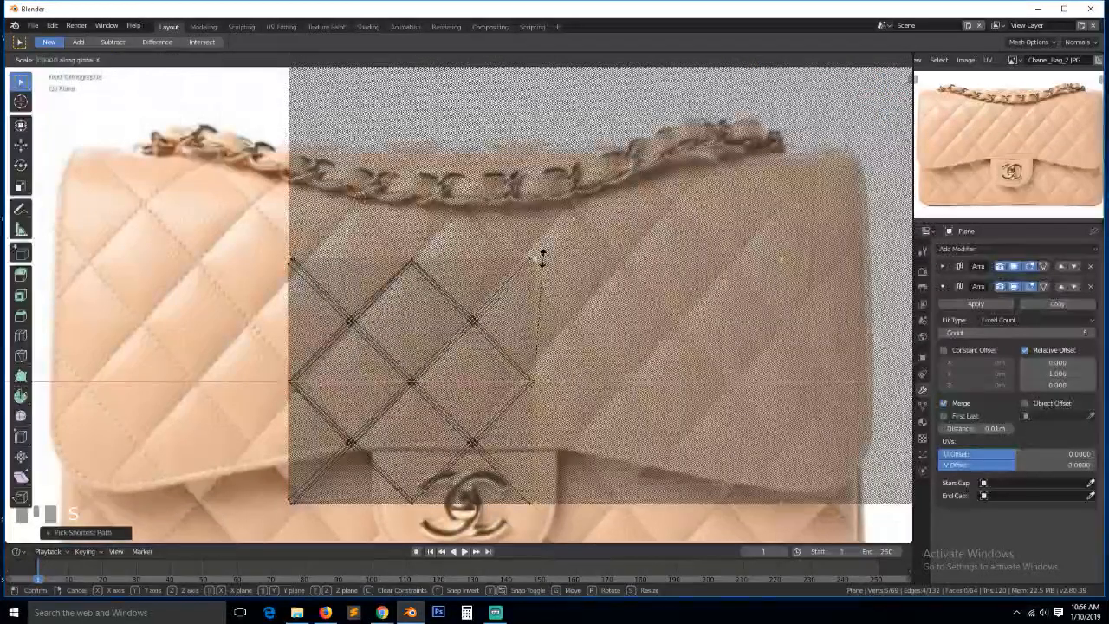
pyautogui.press('Return')
pyautogui.press('a')
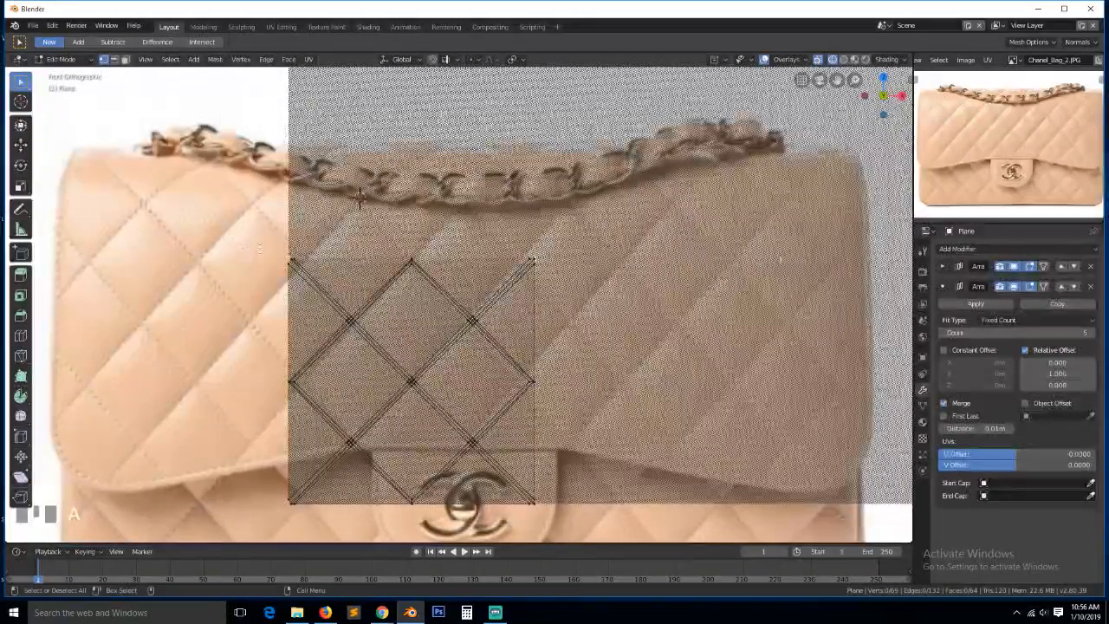
# Select the tile's left border from corner to corner, flatten it to 0 along X, and leave Edit Mode to check the array
pyautogui.click(360, 198)
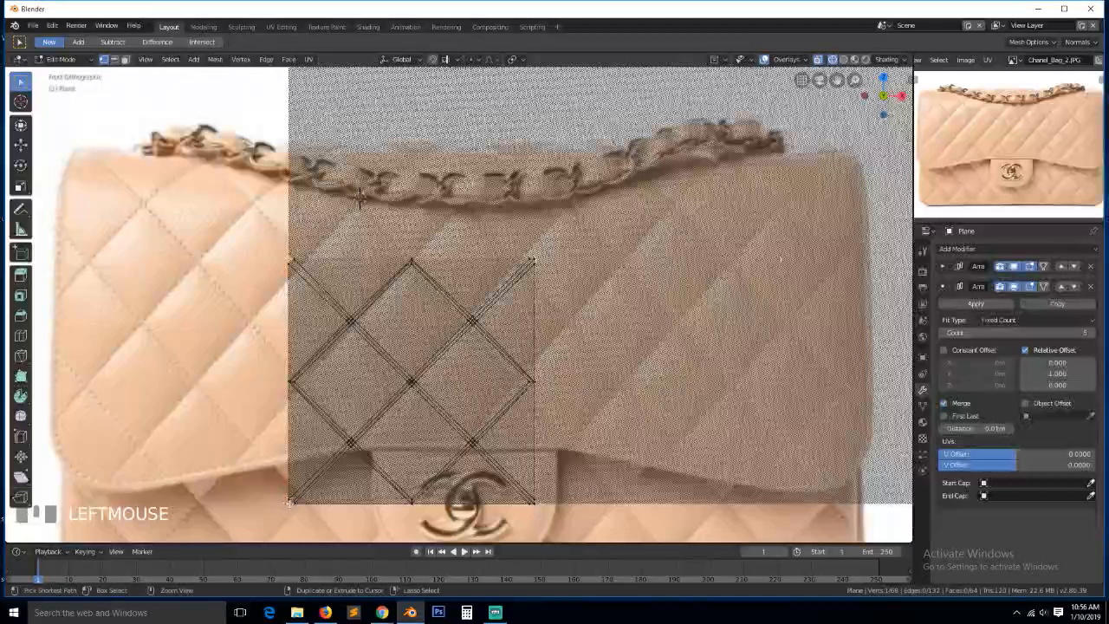
pyautogui.keyDown('ctrl'); pyautogui.click(459, 388); pyautogui.keyUp('ctrl')
pyautogui.press('s')
pyautogui.press('x')
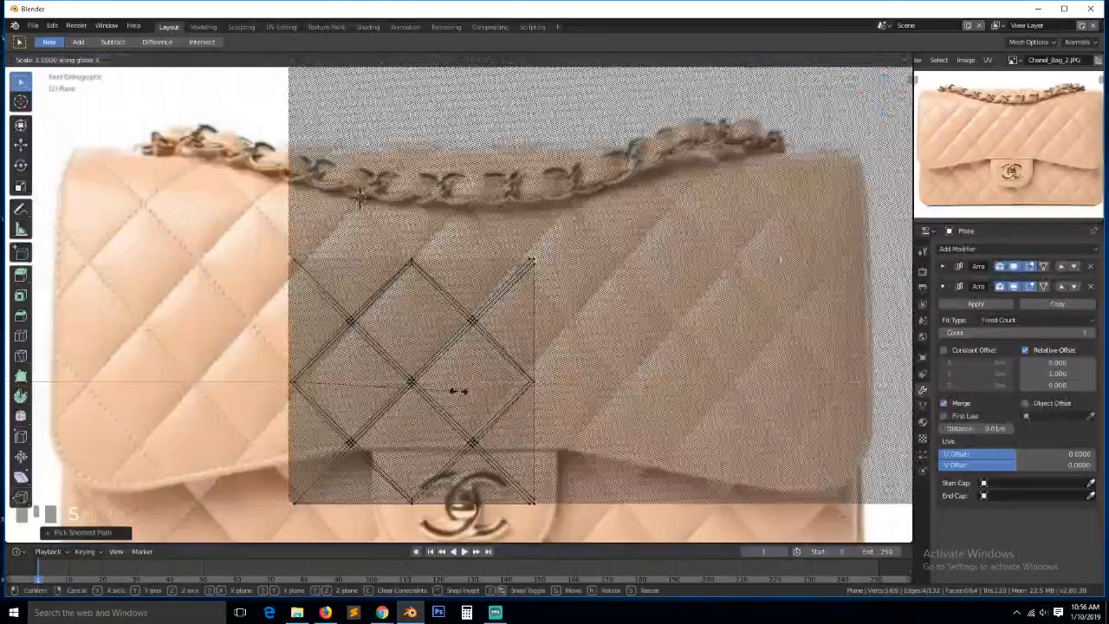
pyautogui.press('0')
pyautogui.press('Return')
pyautogui.press('Tab')
pyautogui.scroll(-5, 485, 368)
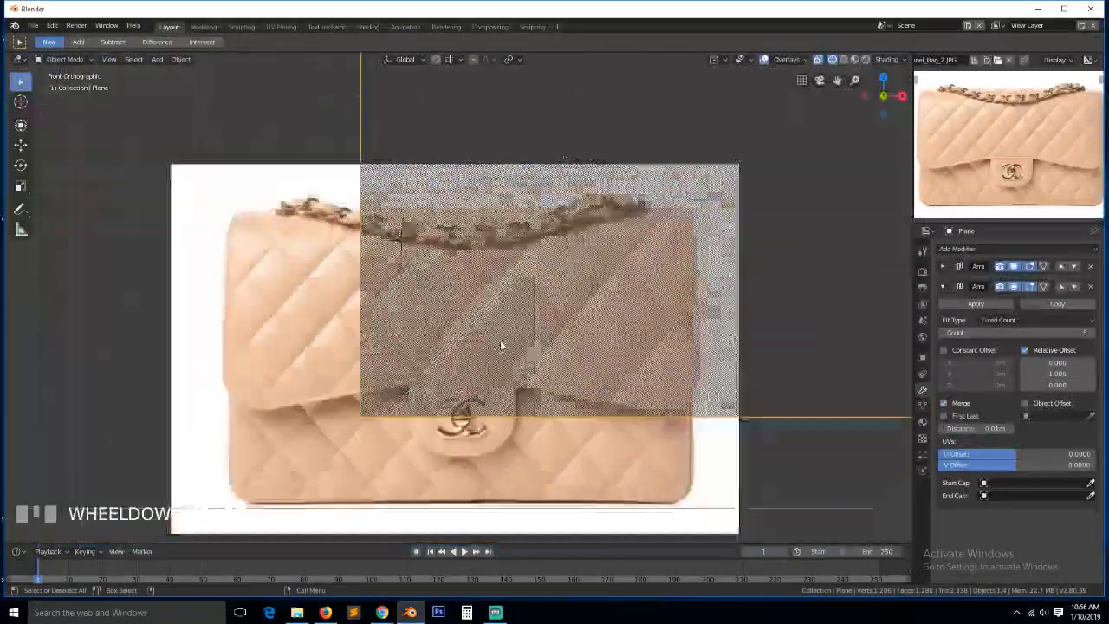
pyautogui.scroll(3, 579, 248)
# Return to editing the tile and slide the inner vertex of the seam tip at the middle of the top border along its edge
pyautogui.press('Tab')
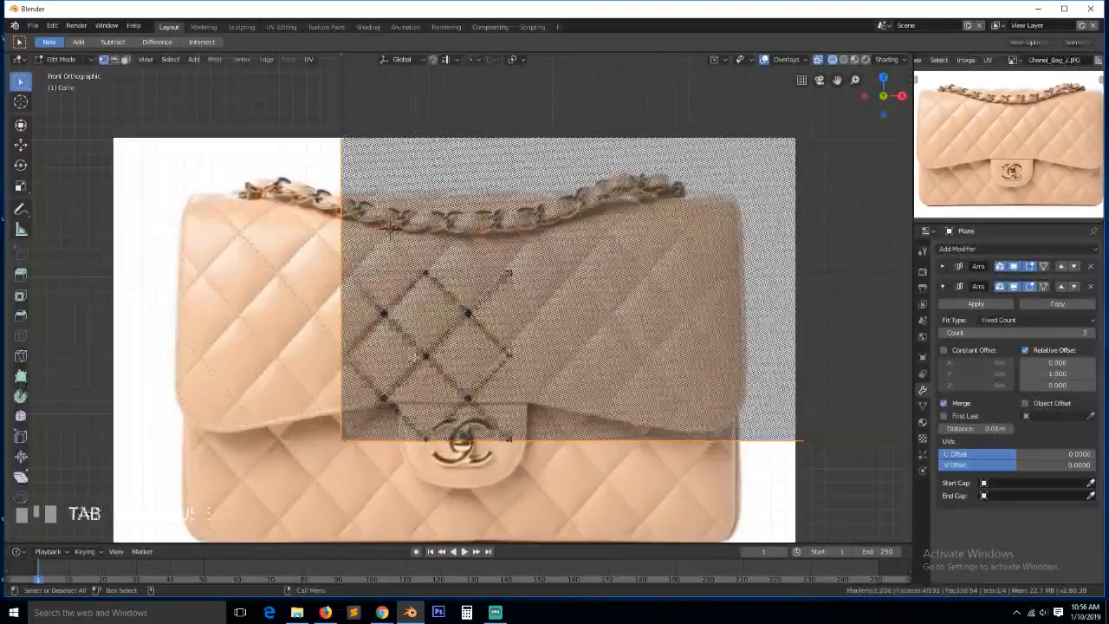
pyautogui.scroll(5, 409, 360)
pyautogui.scroll(6, 409, 360)
pyautogui.hotkey('alt', 'a')
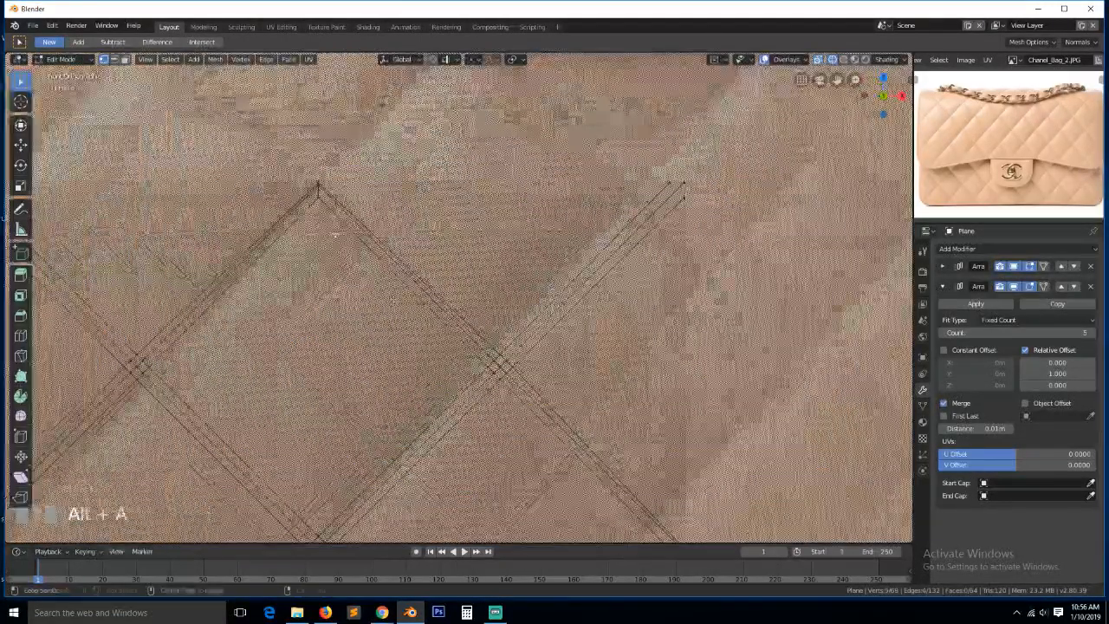
pyautogui.click(319, 189)
pyautogui.press('g')
pyautogui.press('g')
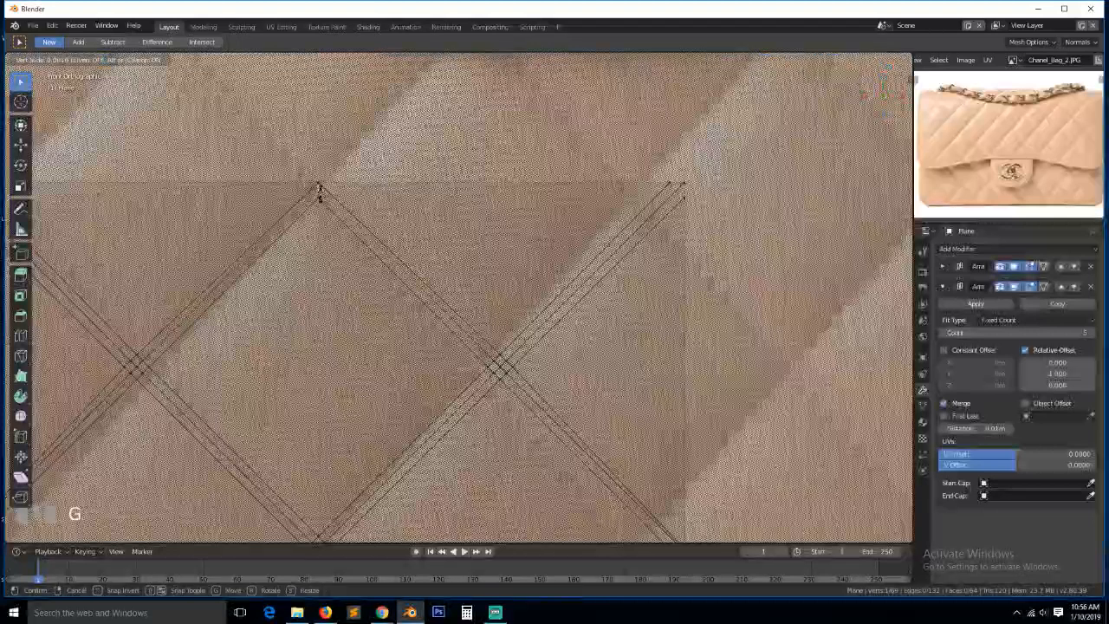
pyautogui.click(319, 188)
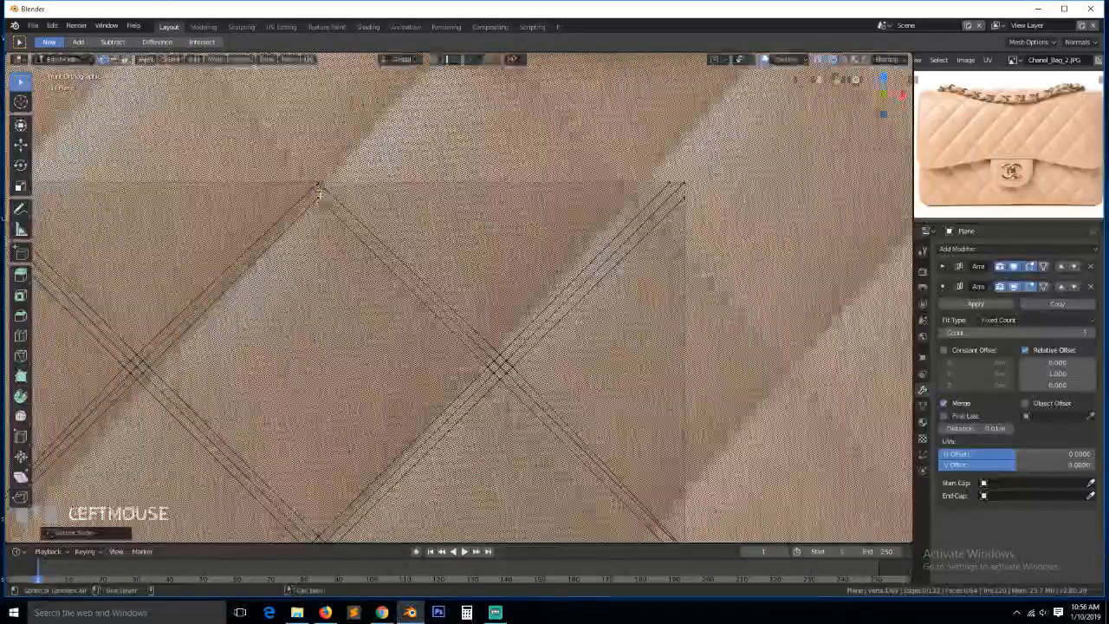
# Slide the inner vertex of the seam tip at the middle of the bottom border slightly inward along its edge
pyautogui.scroll(-8, 319, 189)
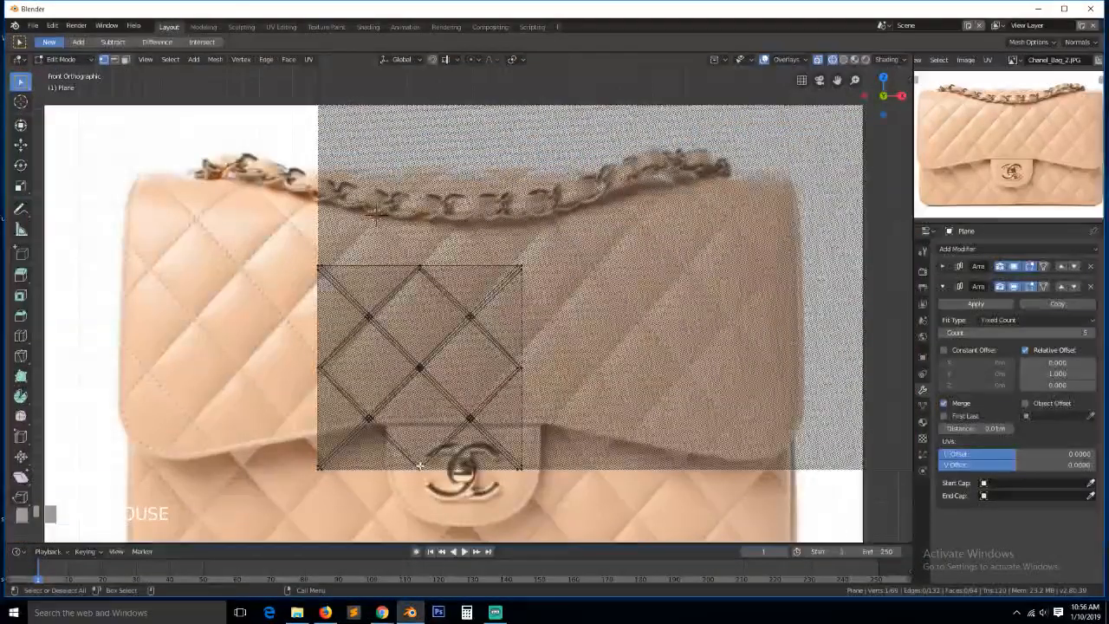
pyautogui.press('KP_Decimal')
pyautogui.scroll(5, 456, 322)
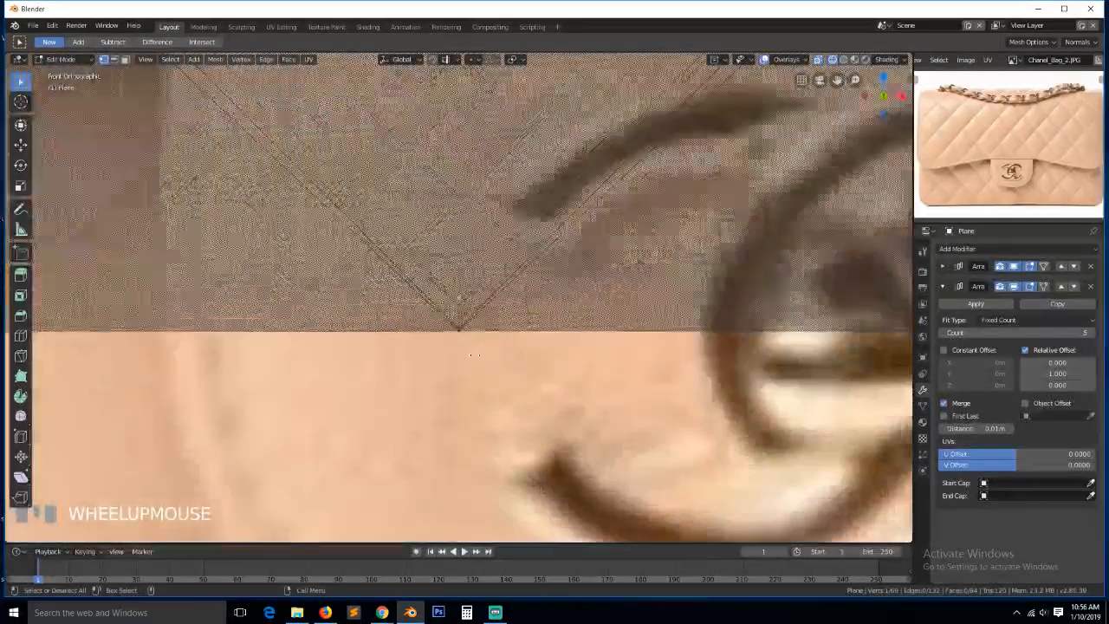
pyautogui.click(457, 322)
pyautogui.press('g')
pyautogui.press('g')
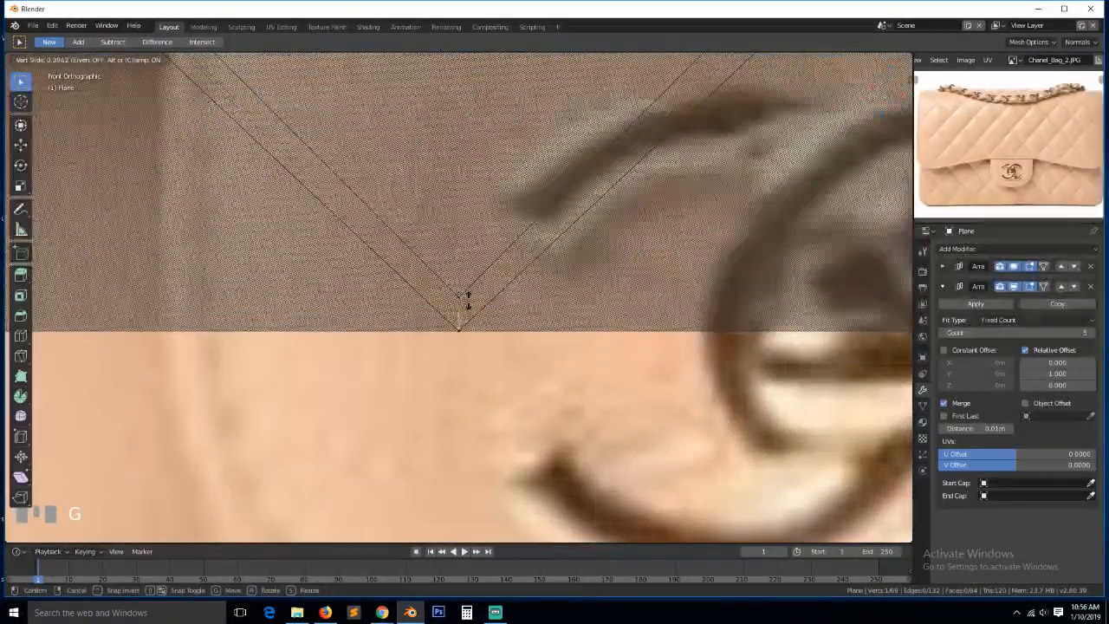
pyautogui.click(464, 303)
pyautogui.scroll(-4, 500, 287)
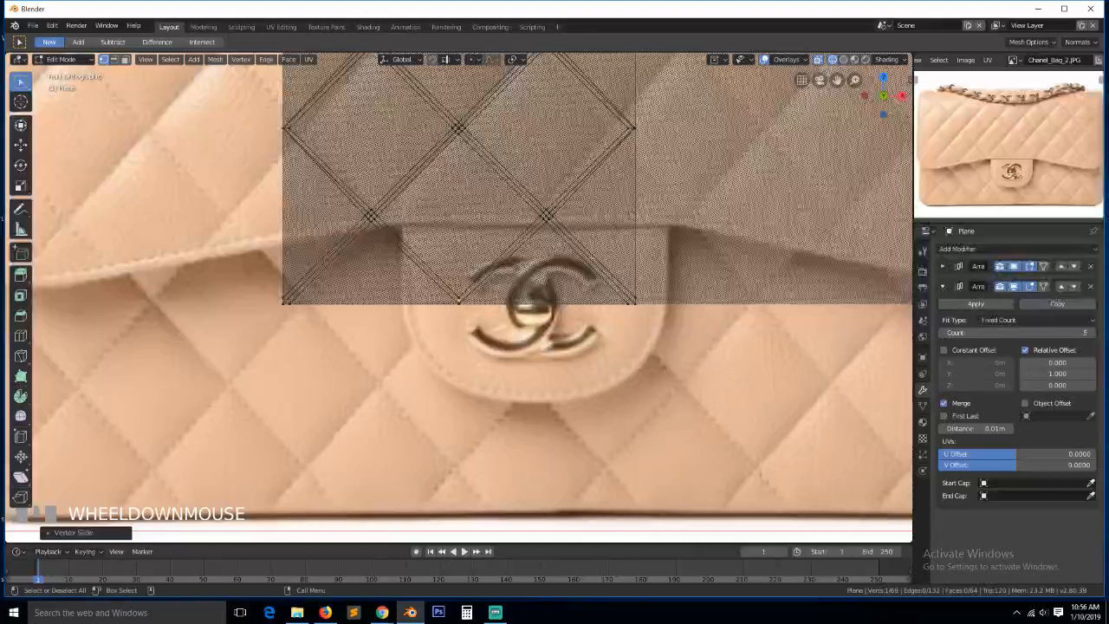
# Select the inner seam-tip vertices at the middle of the left and right borders and scale them slightly inward along X
pyautogui.click(632, 130)
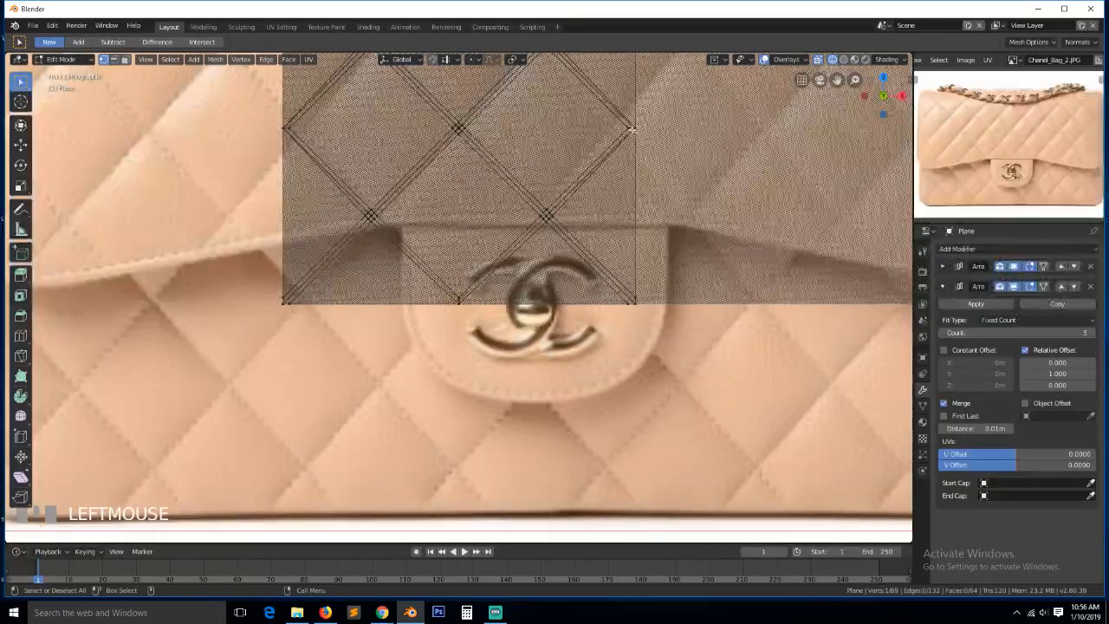
pyautogui.keyDown('shift'); pyautogui.click(289, 130); pyautogui.keyUp('shift')
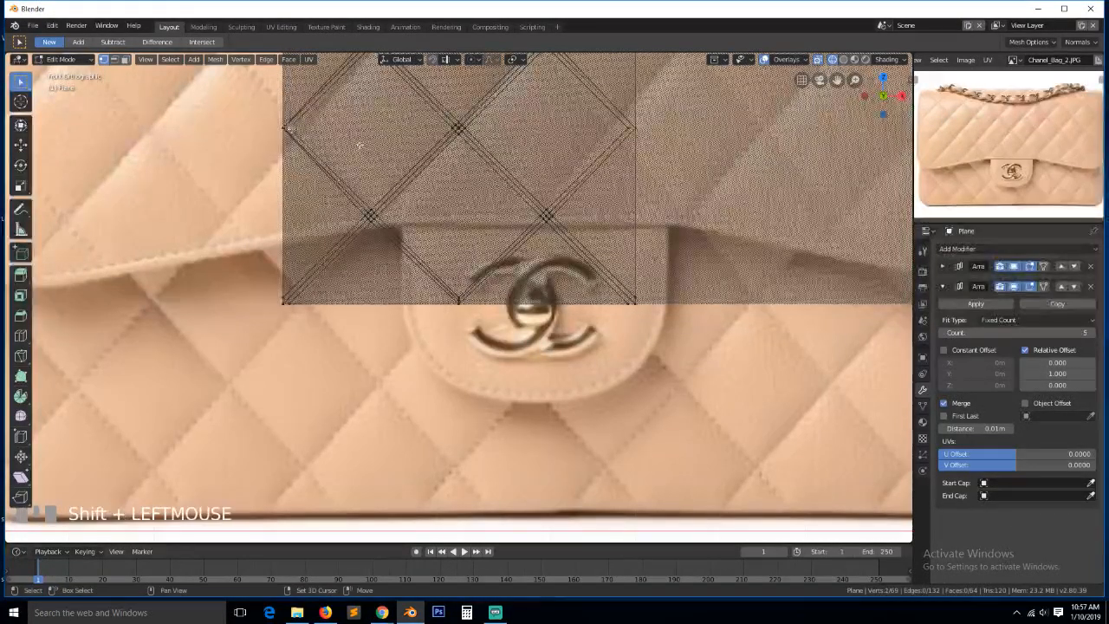
pyautogui.hotkey('ctrl', 'z')
pyautogui.keyDown('shift'); pyautogui.click(289, 130); pyautogui.keyUp('shift')
pyautogui.press('s')
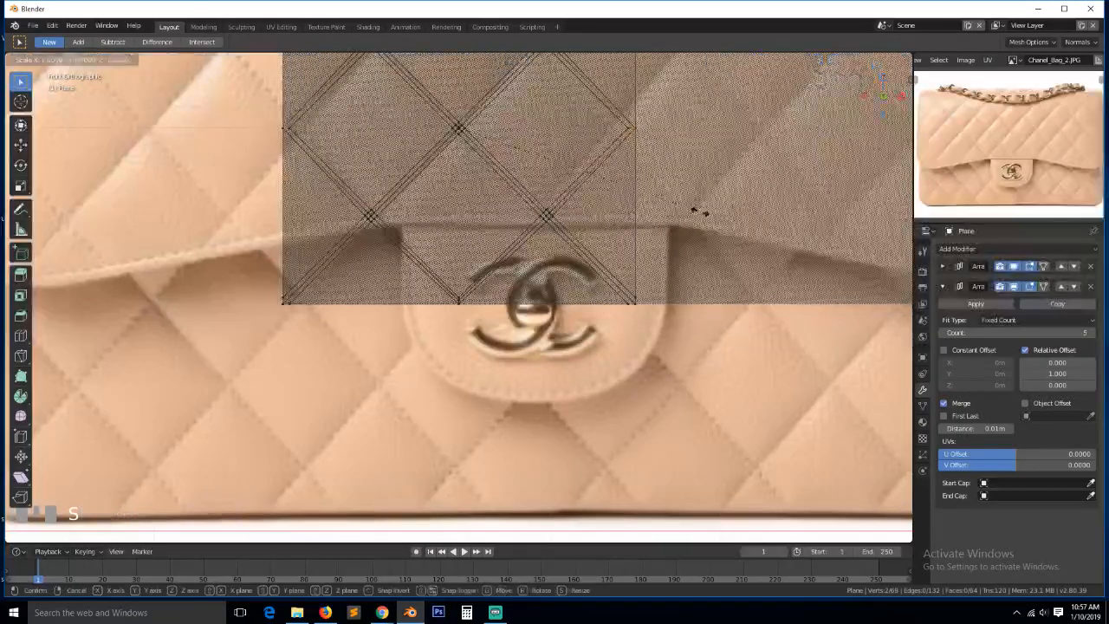
pyautogui.press('x')
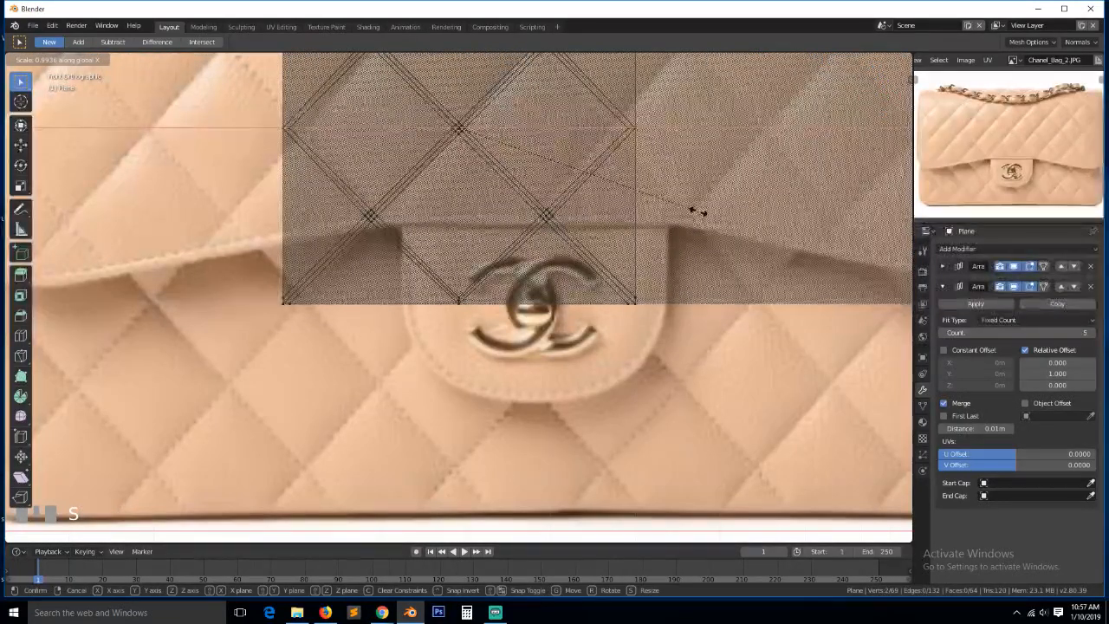
pyautogui.click(693, 210)
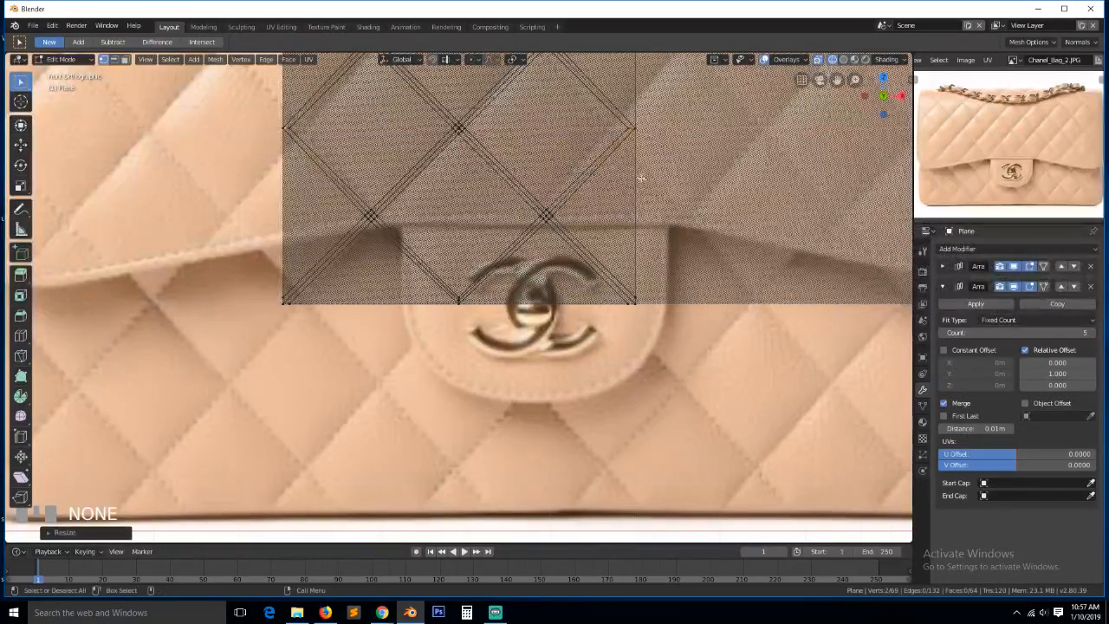
# Select the centre edge loops of the tile's diagonal seams, switch to solid shading, and move them about 0.029 m along Y as grooves
pyautogui.keyDown('alt'); pyautogui.click(602, 161); pyautogui.keyUp('alt')
pyautogui.scroll(-3, 575, 151)
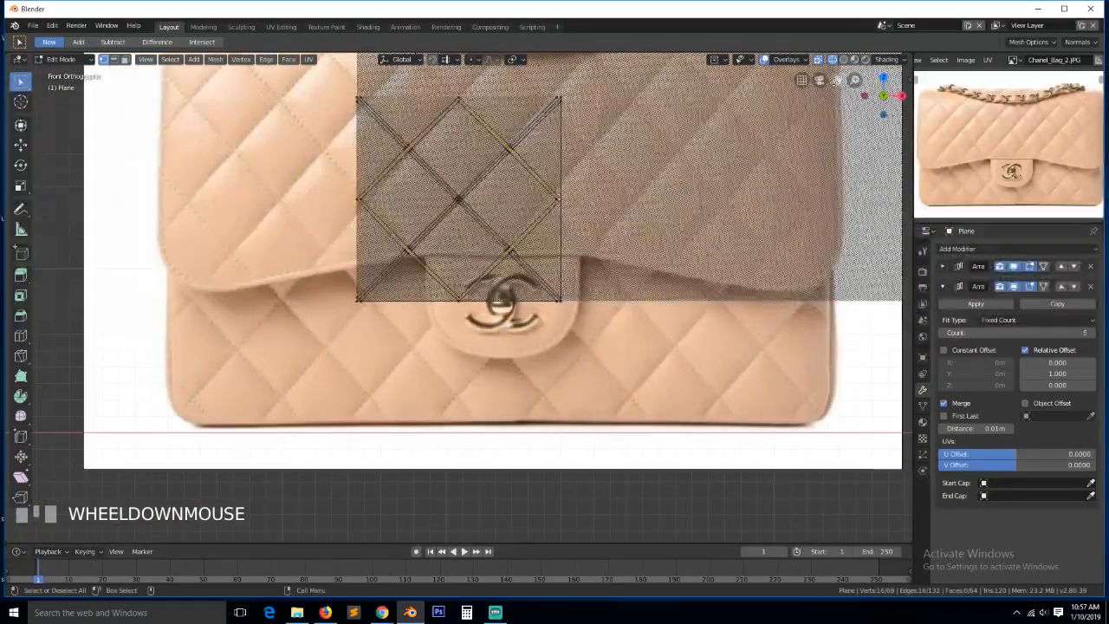
pyautogui.moveTo(837, 80); pyautogui.dragTo(851, 153)
pyautogui.scroll(4, 579, 218)
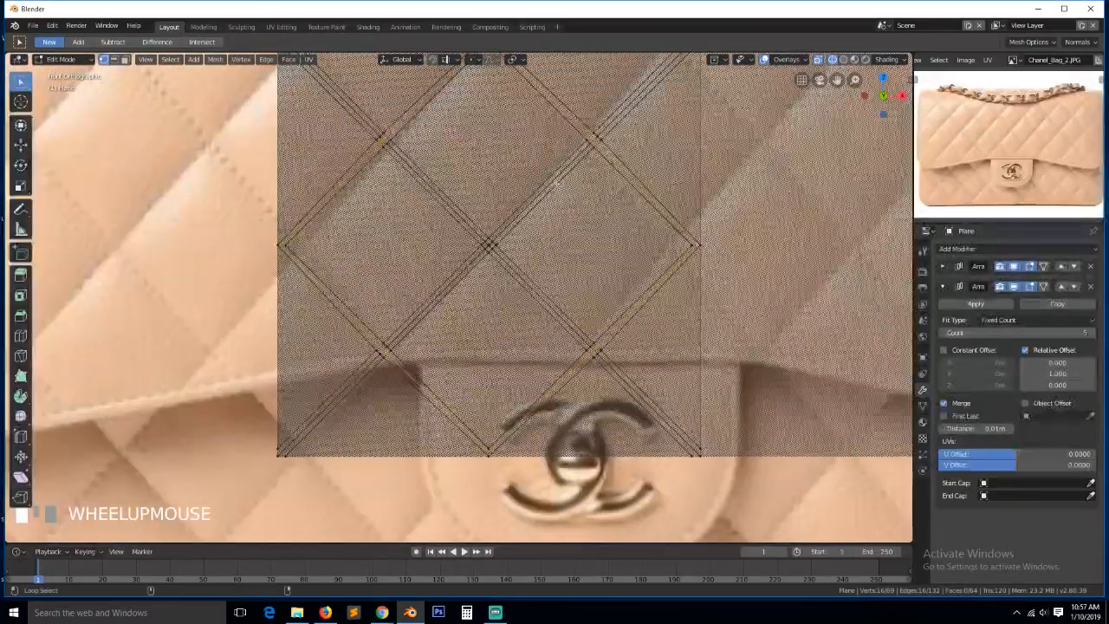
pyautogui.keyDown('alt'); pyautogui.keyDown('shift'); pyautogui.click(555, 183); pyautogui.keyUp('shift'); pyautogui.keyUp('alt')
pyautogui.keyDown('alt'); pyautogui.keyDown('shift'); pyautogui.click(509, 267); pyautogui.keyUp('shift'); pyautogui.keyUp('alt')
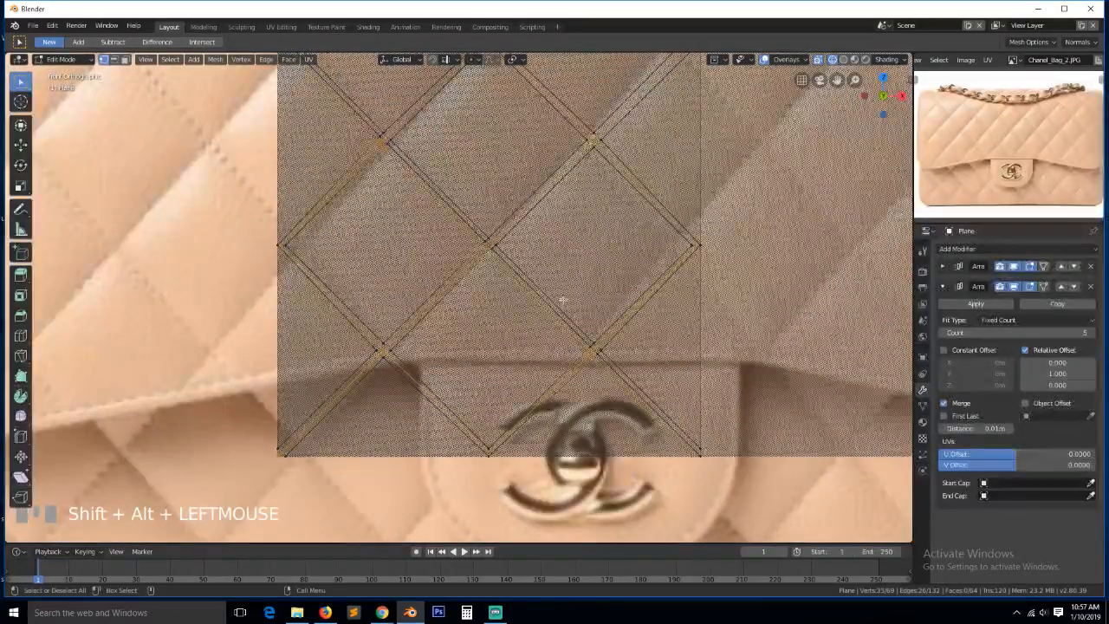
pyautogui.hotkey('ctrl', 'z')
pyautogui.keyDown('alt'); pyautogui.keyDown('shift'); pyautogui.click(521, 275); pyautogui.keyUp('shift'); pyautogui.keyUp('alt')
pyautogui.press('z')
pyautogui.click(604, 288)
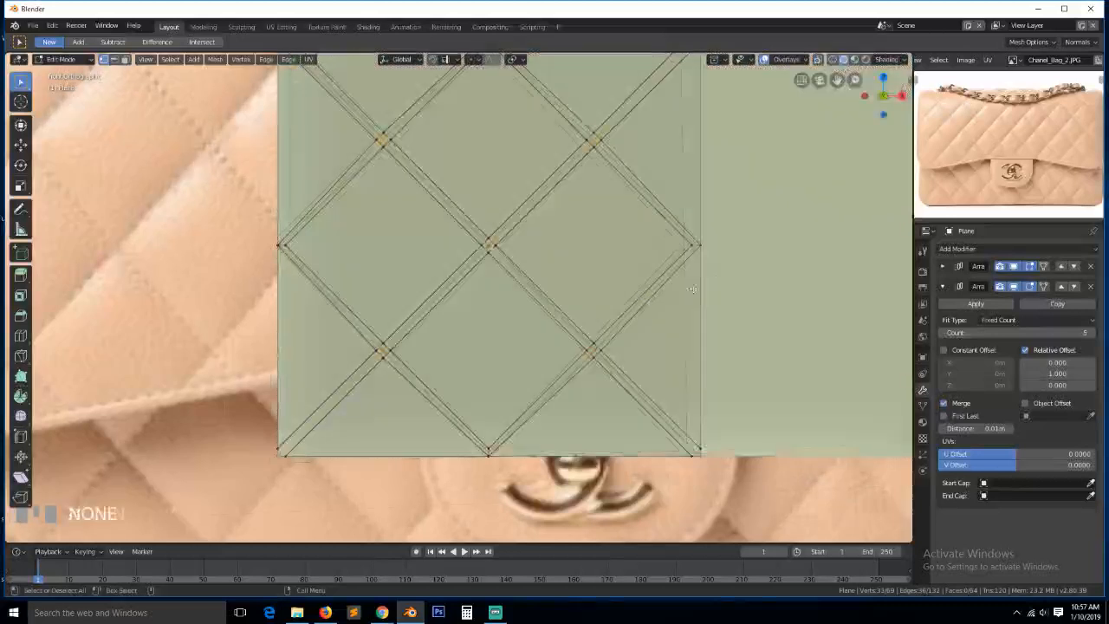
pyautogui.press('`')
pyautogui.press('g')
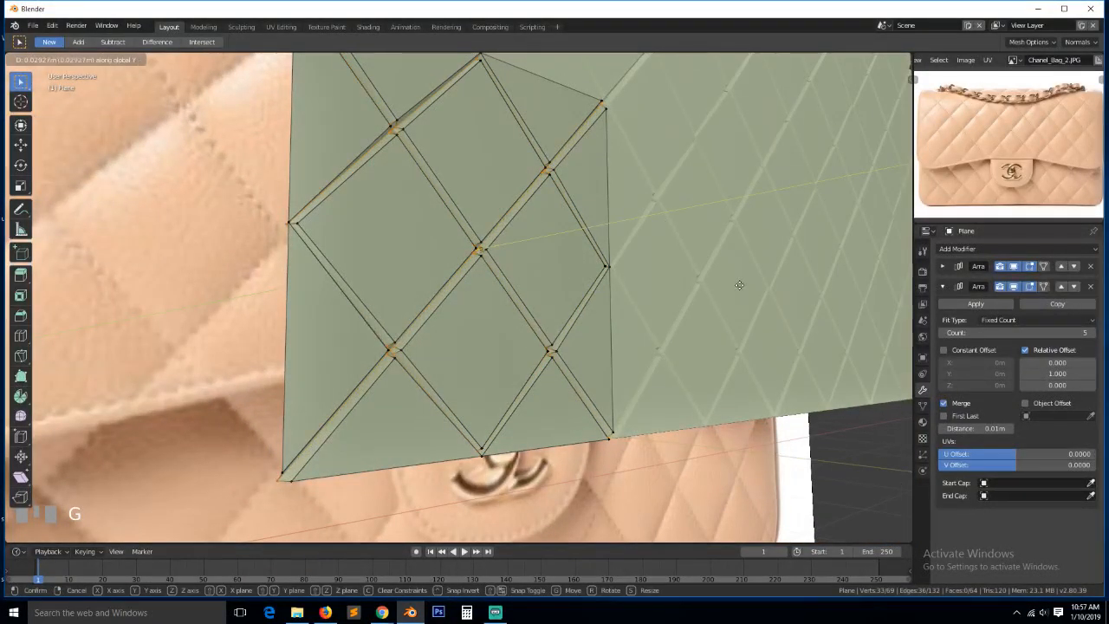
pyautogui.click(741, 284)
# Leave Edit Mode, add a level 2 Subdivision Surface modifier to the arrayed plane, and inspect the quilting at an angle and from the front
pyautogui.press('Tab')
pyautogui.scroll(-2, 730, 298)
pyautogui.press('`')
pyautogui.moveTo(643, 324); pyautogui.dragTo(586, 325, button='middle')
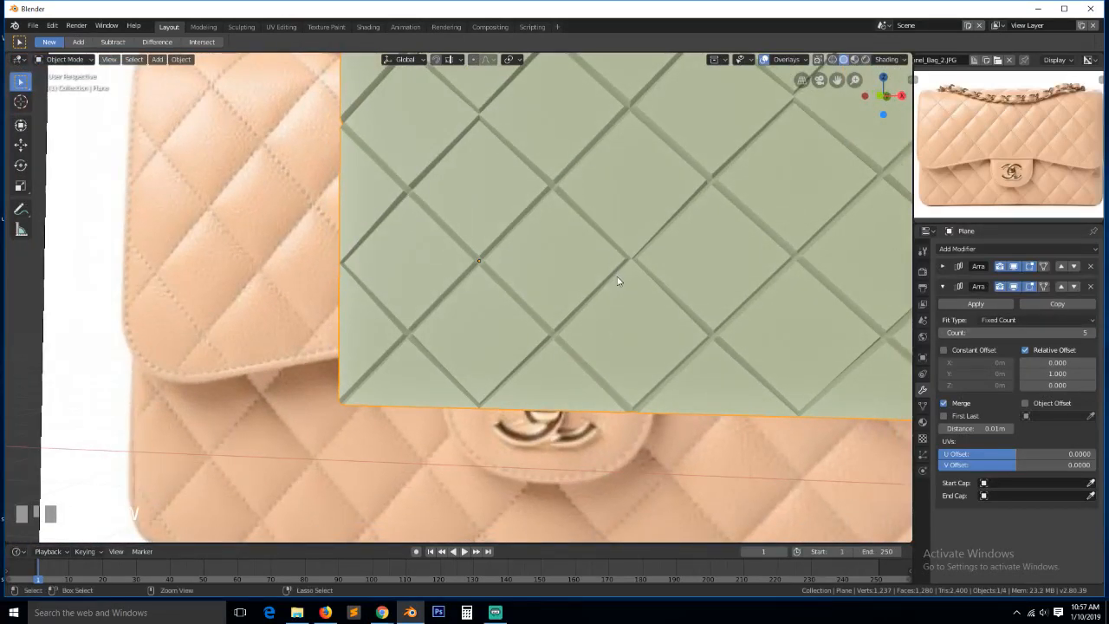
pyautogui.hotkey('ctrl', '2')
pyautogui.click(646, 312)
pyautogui.scroll(-6, 617, 312)
pyautogui.moveTo(618, 313); pyautogui.dragTo(627, 300, button='middle')
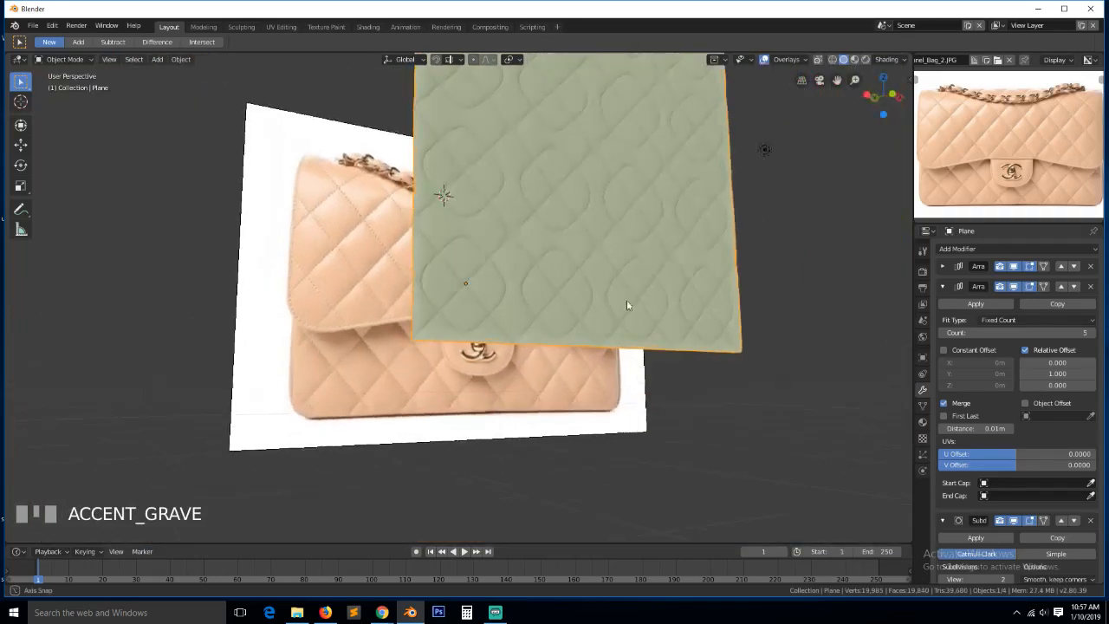
pyautogui.press('KP_1')
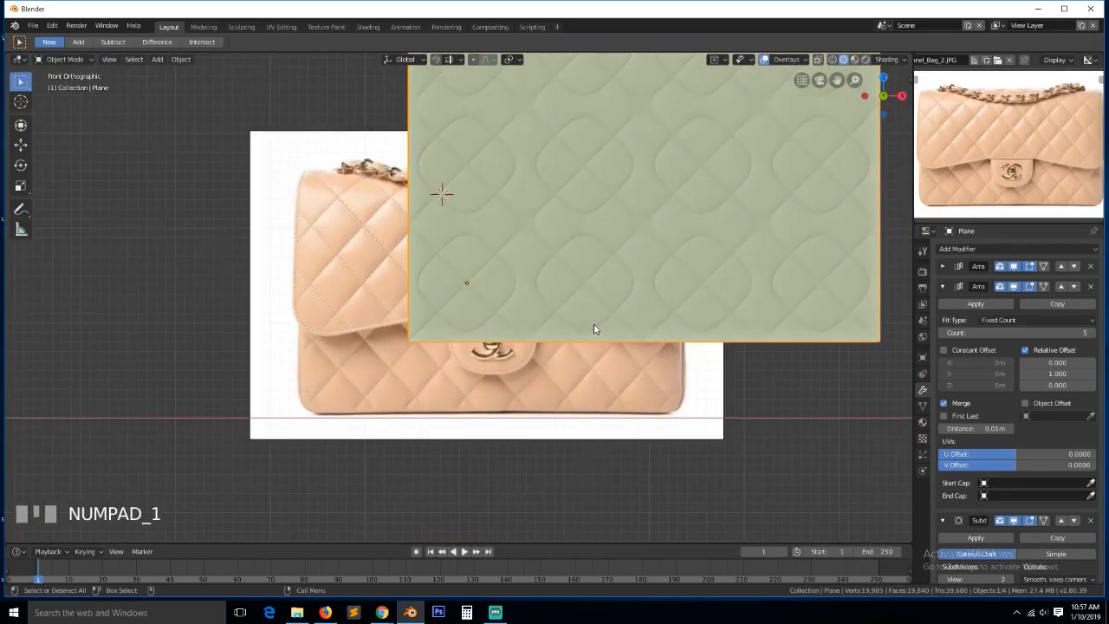
pyautogui.scroll(5, 572, 321)
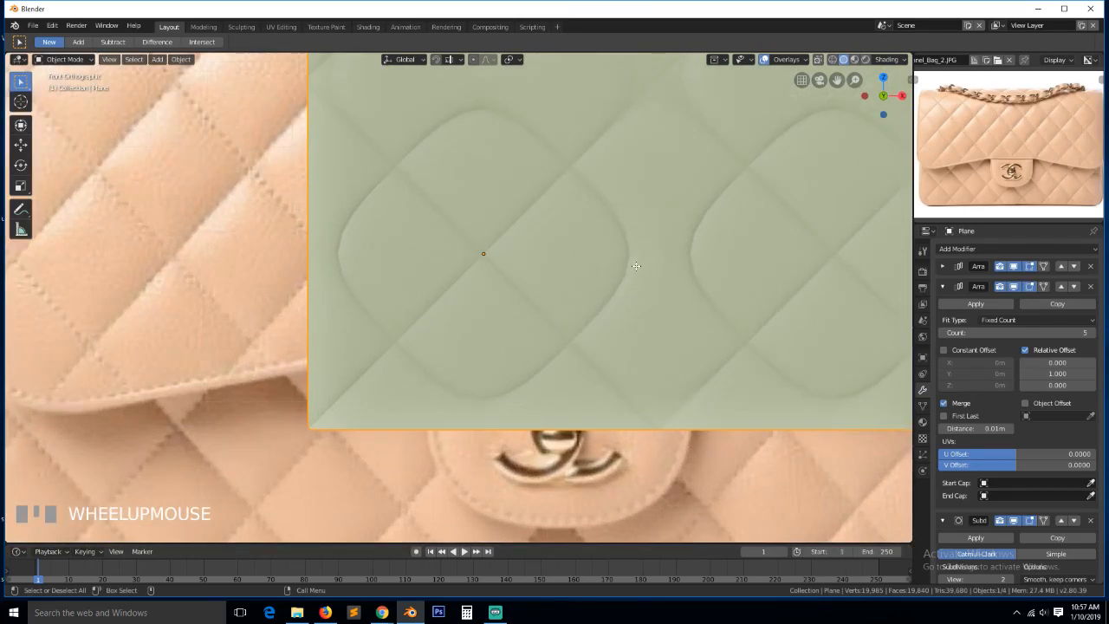
# Edit the tile again, turn off viewport display of both Array modifiers and the Subdivision modifier, and deselect all vertices
pyautogui.press('Tab')
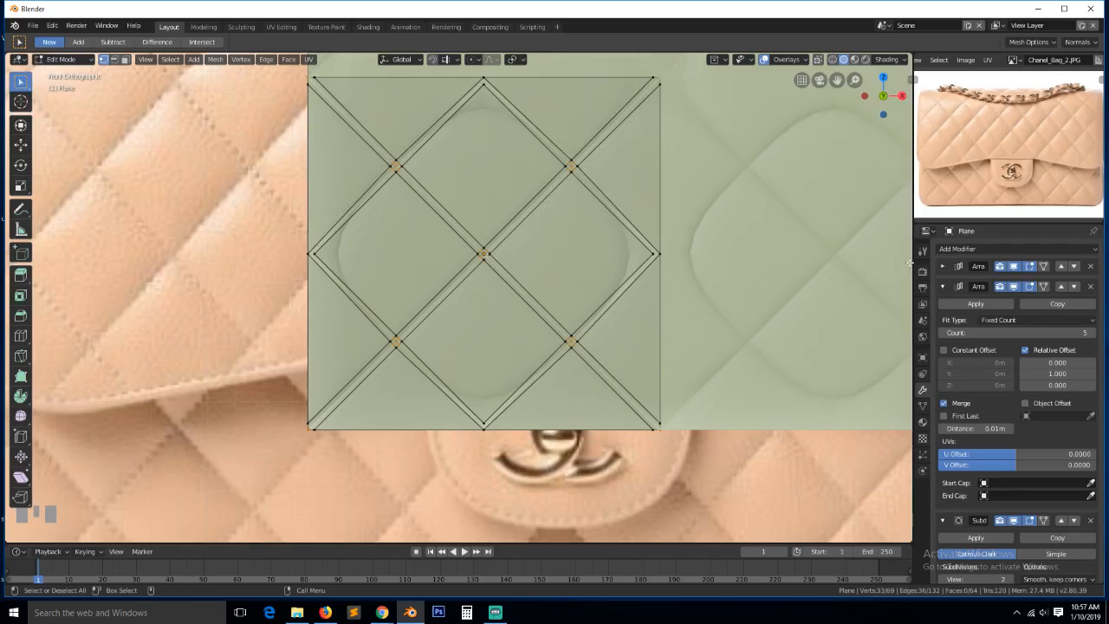
pyautogui.click(944, 268)
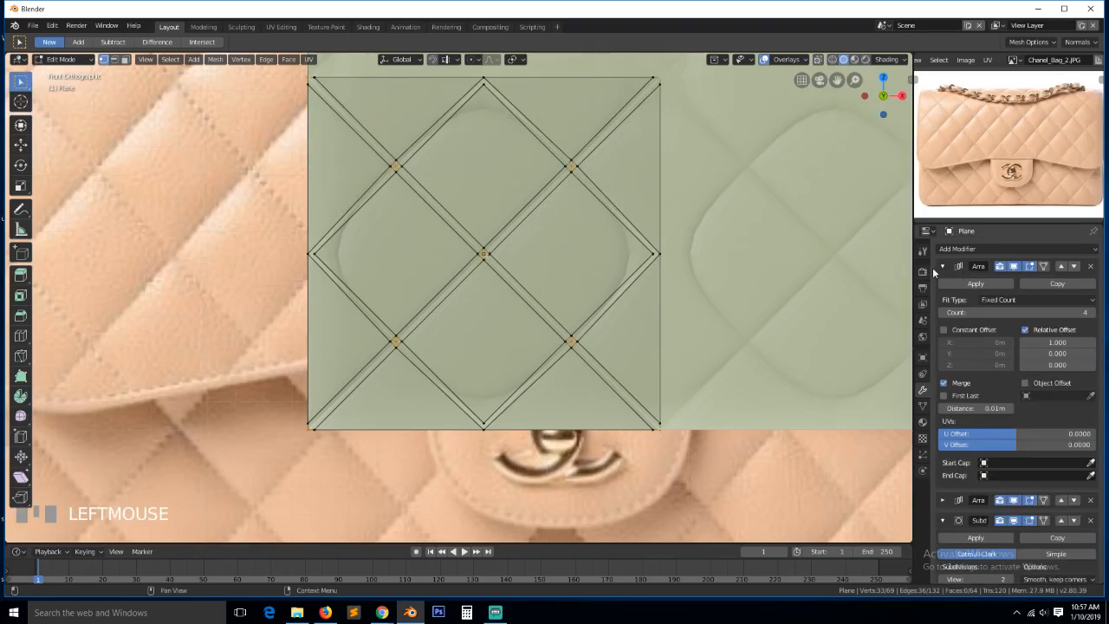
pyautogui.click(942, 265)
pyautogui.click(941, 305)
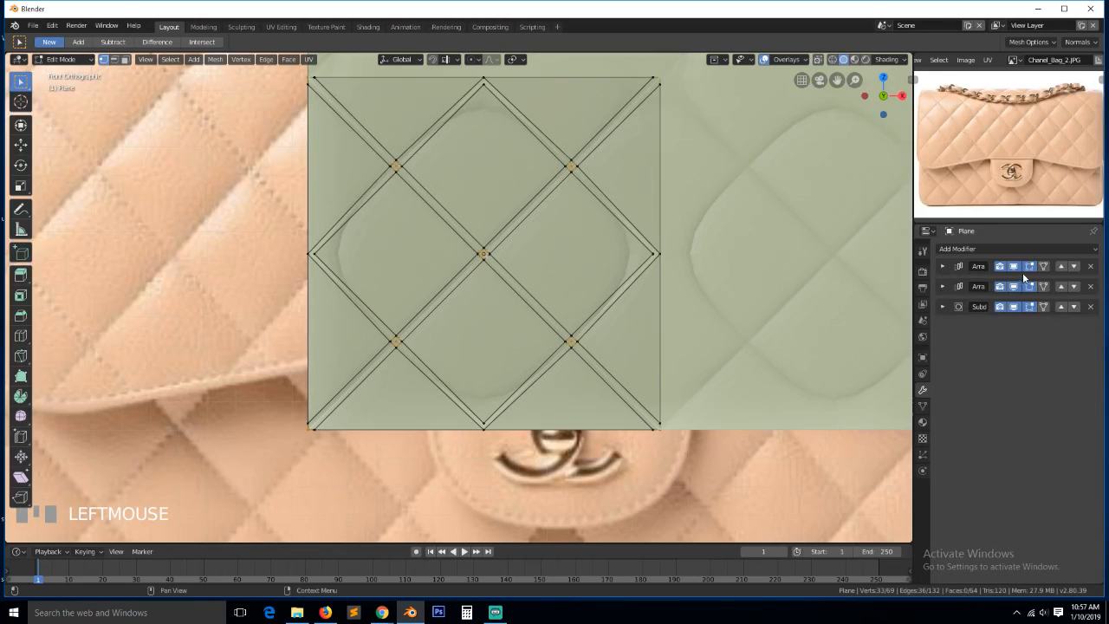
pyautogui.click(1015, 287)
pyautogui.click(1022, 307)
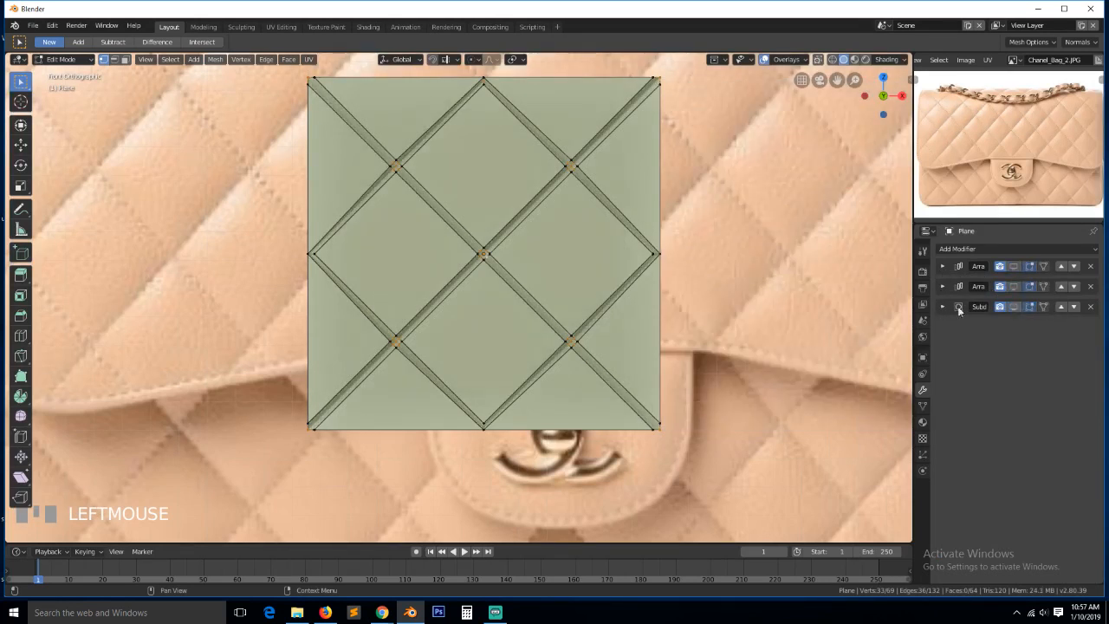
pyautogui.scroll(2, 703, 258)
pyautogui.press('a')
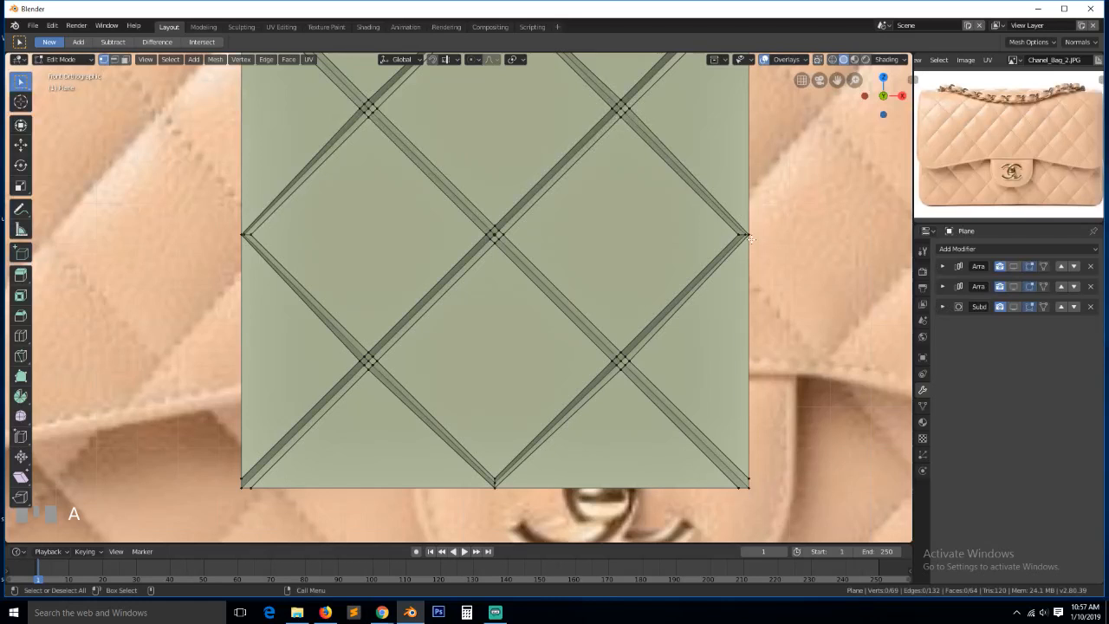
pyautogui.click(737, 236)
pyautogui.press('a')
pyautogui.click(731, 235)
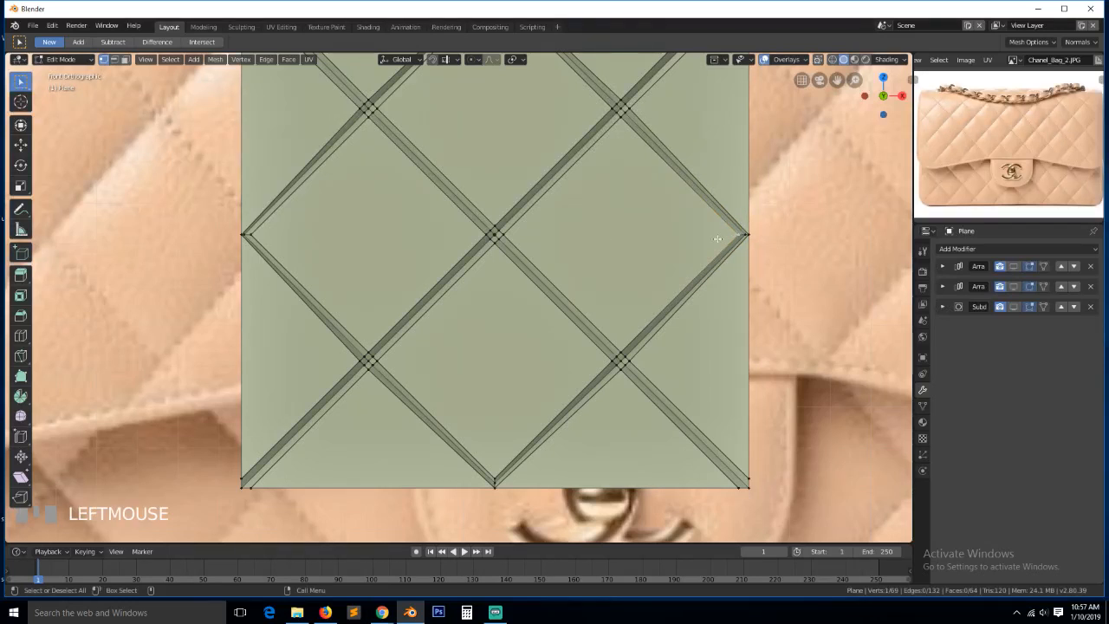
pyautogui.keyDown('ctrl'); pyautogui.click(254, 234); pyautogui.keyUp('ctrl')
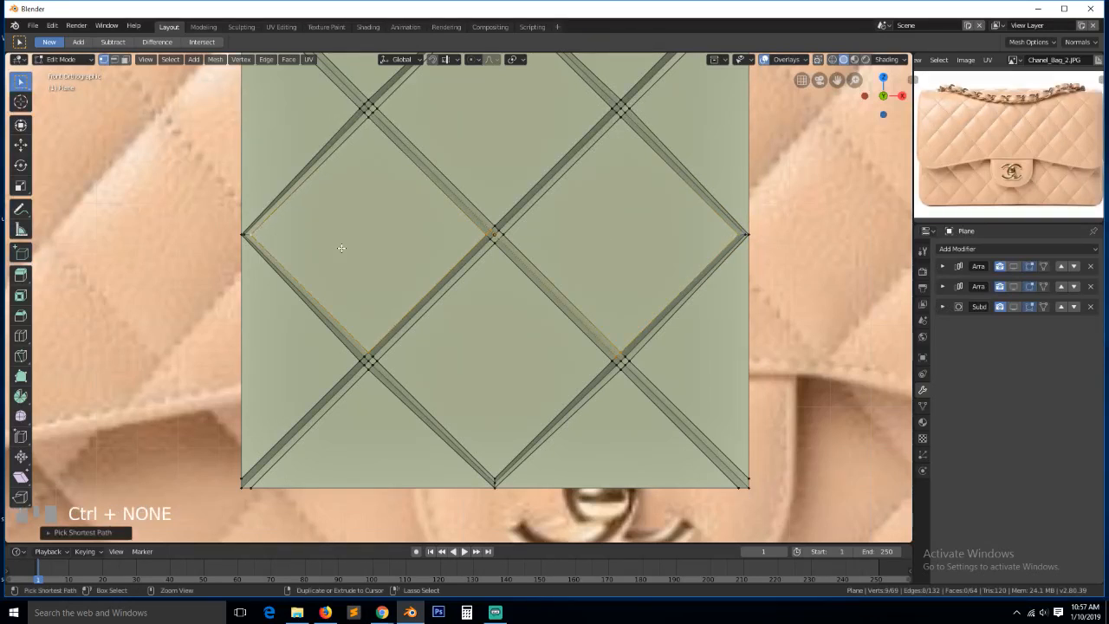
pyautogui.press('j')
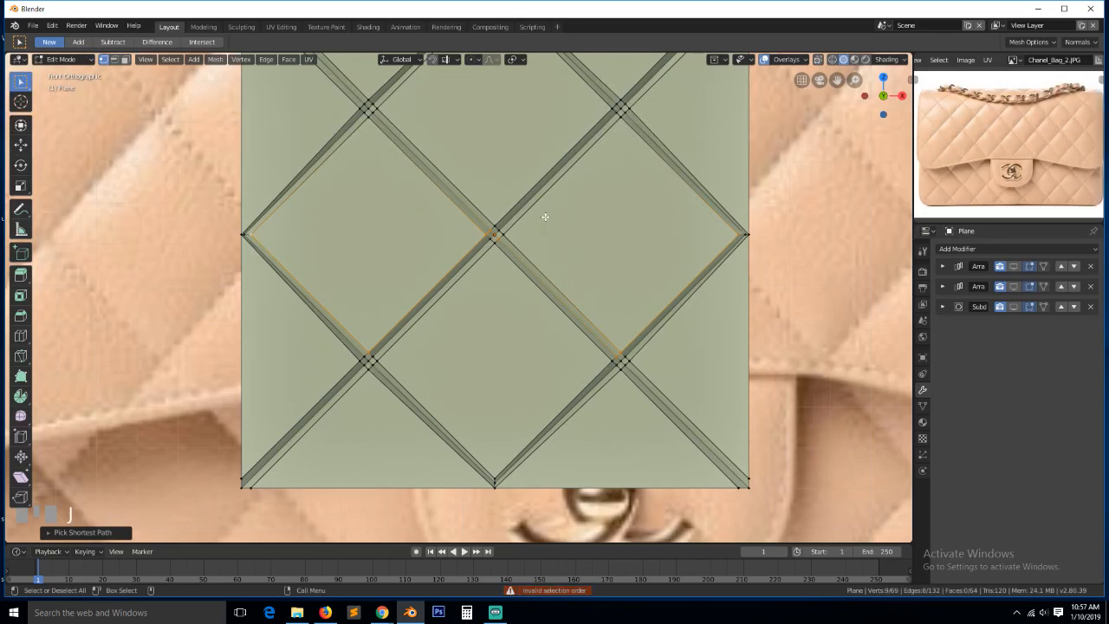
pyautogui.press('h')
pyautogui.hotkey('ctrl', 'z')
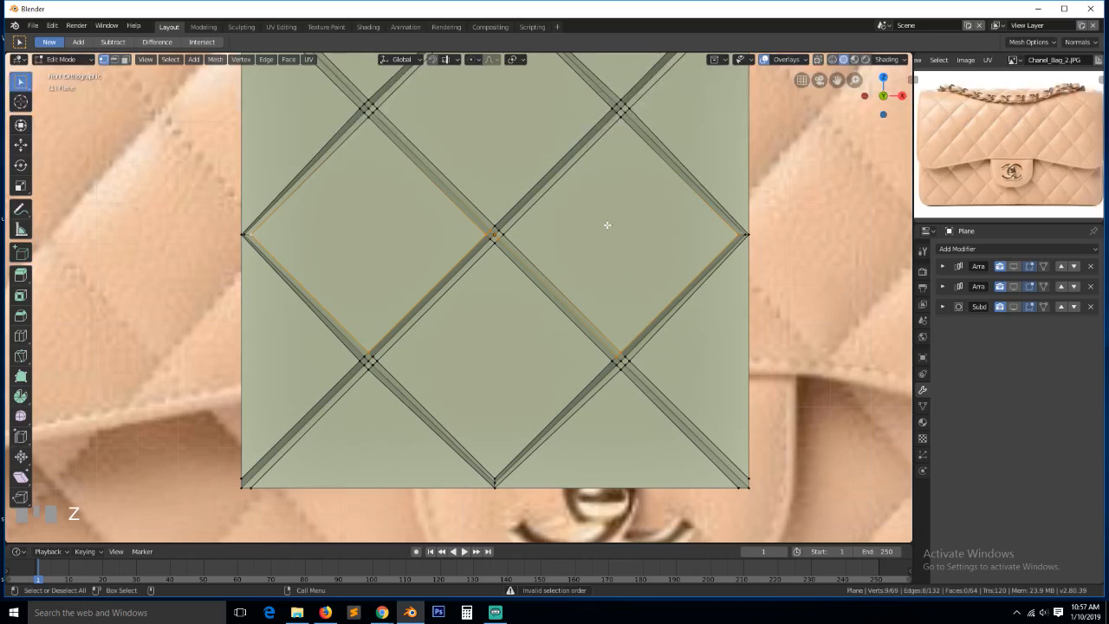
# Connect the inner seam-tip vertices at the tile's left and right borders with a horizontal edge path through the centre
pyautogui.hotkey('alt', 'a')
pyautogui.click(743, 234)
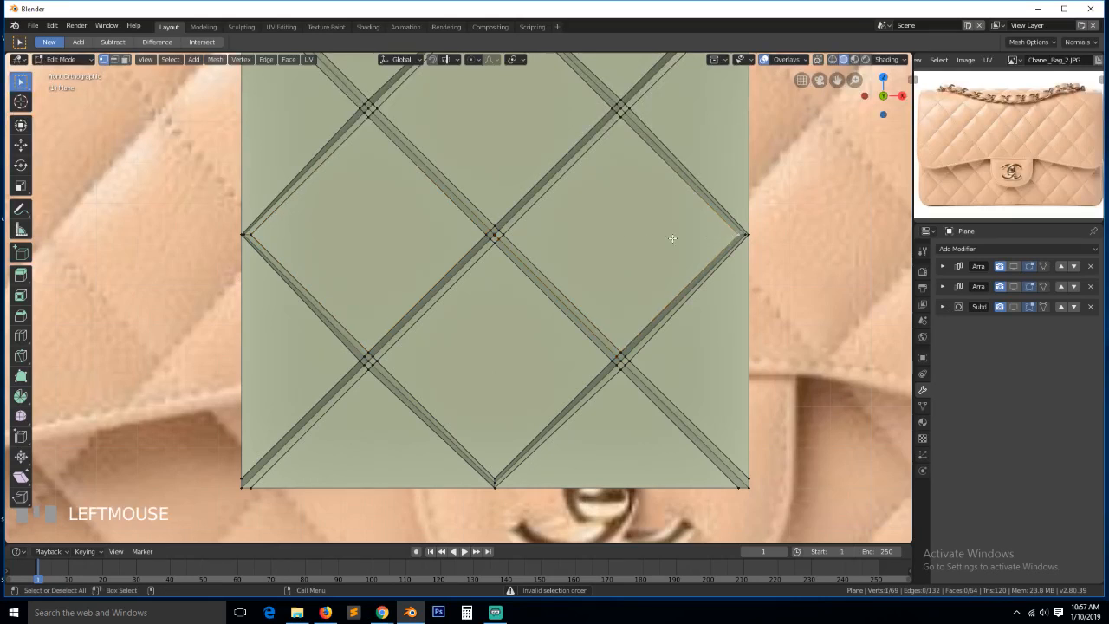
pyautogui.keyDown('shift'); pyautogui.click(261, 241); pyautogui.keyUp('shift')
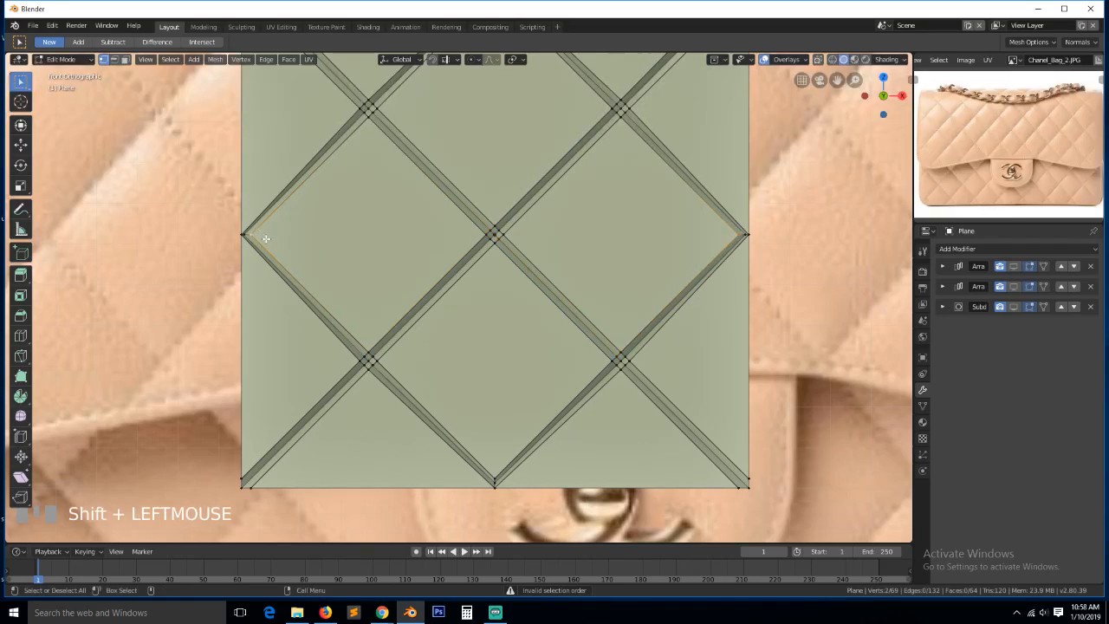
pyautogui.press('j')
pyautogui.scroll(3, 412, 259)
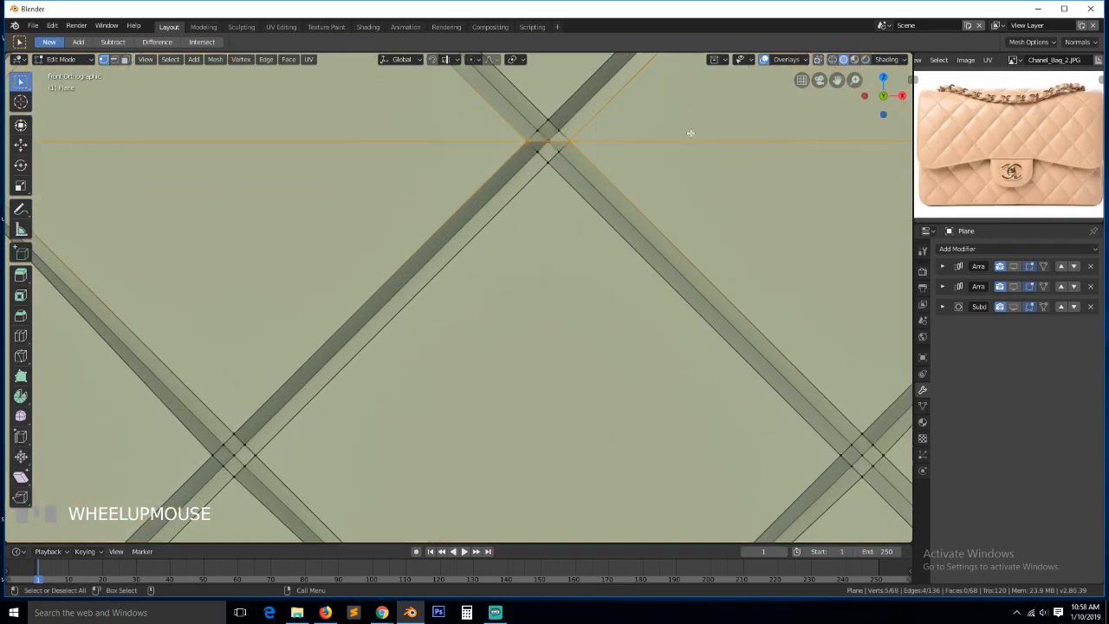
pyautogui.scroll(-3, 690, 132)
# Select the new horizontal edges across the middle of the tile and bevel them with two segments and an offset of about 0.028
pyautogui.keyDown('alt'); pyautogui.click(384, 241); pyautogui.keyUp('alt')
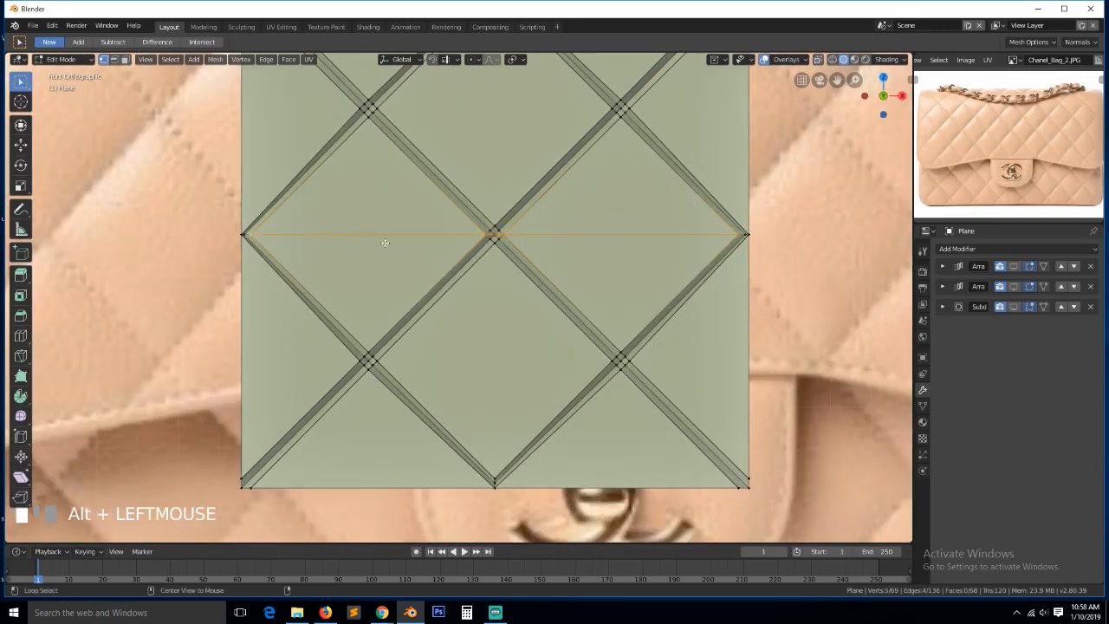
pyautogui.keyDown('alt'); pyautogui.keyDown('shift'); pyautogui.click(601, 239); pyautogui.keyUp('shift'); pyautogui.keyUp('alt')
pyautogui.scroll(3, 582, 309)
pyautogui.scroll(1, 581, 309)
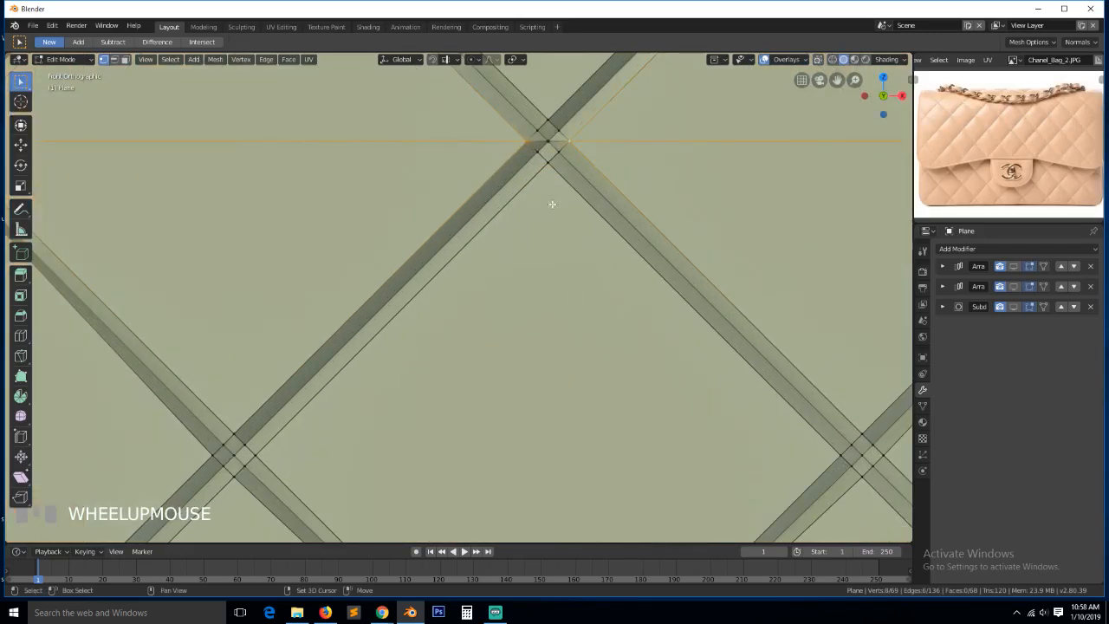
pyautogui.keyDown('shift'); pyautogui.click(552, 144); pyautogui.keyUp('shift')
pyautogui.scroll(-4, 632, 268)
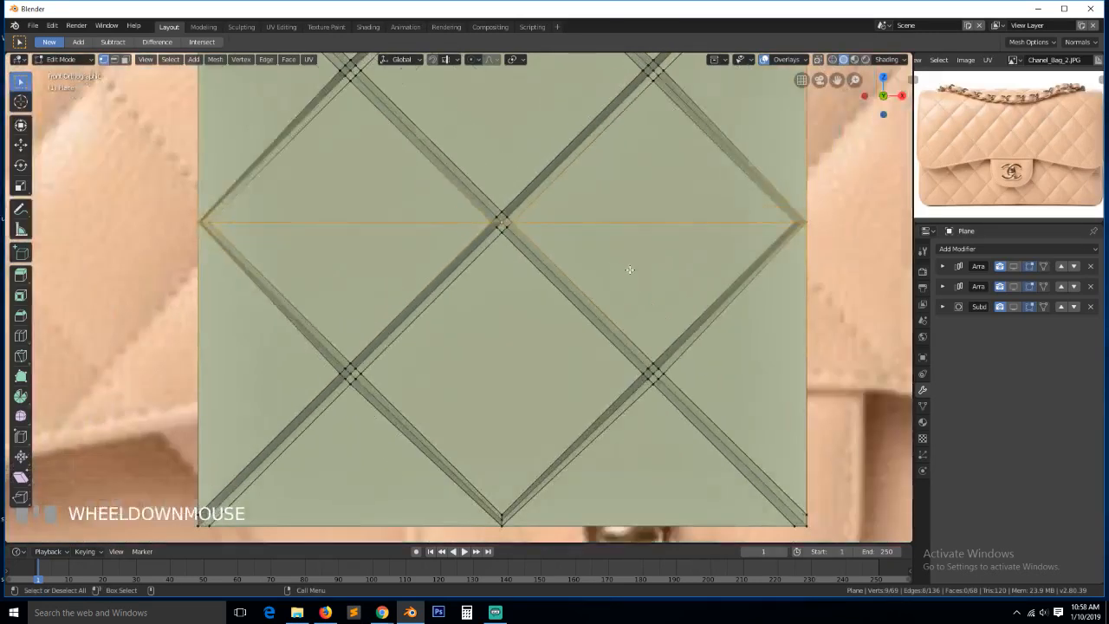
pyautogui.hotkey('ctrl', 'b')
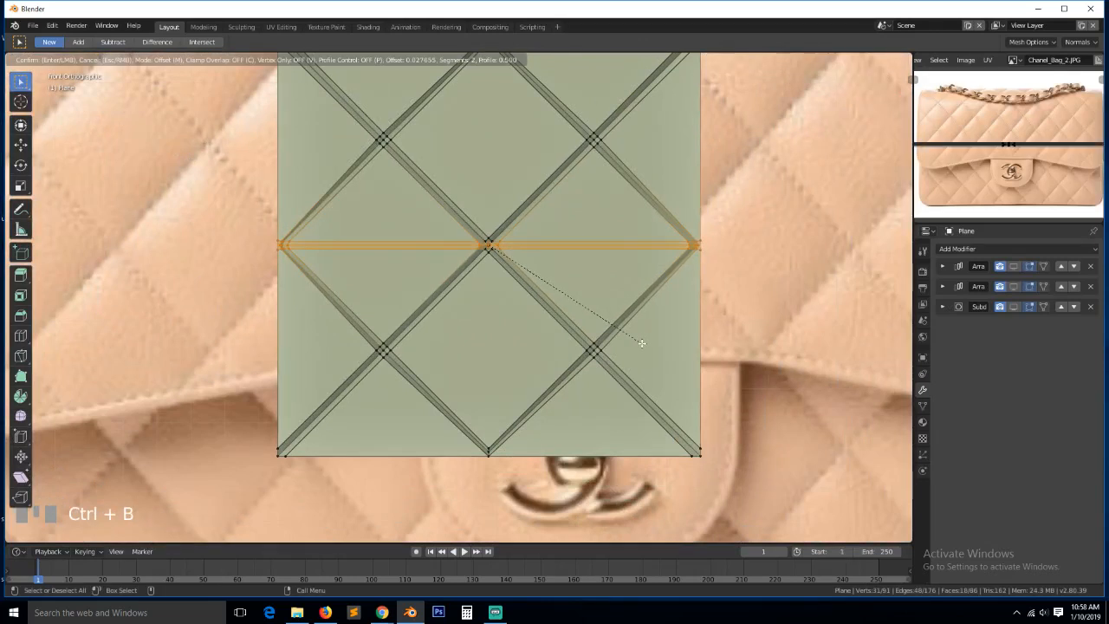
pyautogui.click(641, 343)
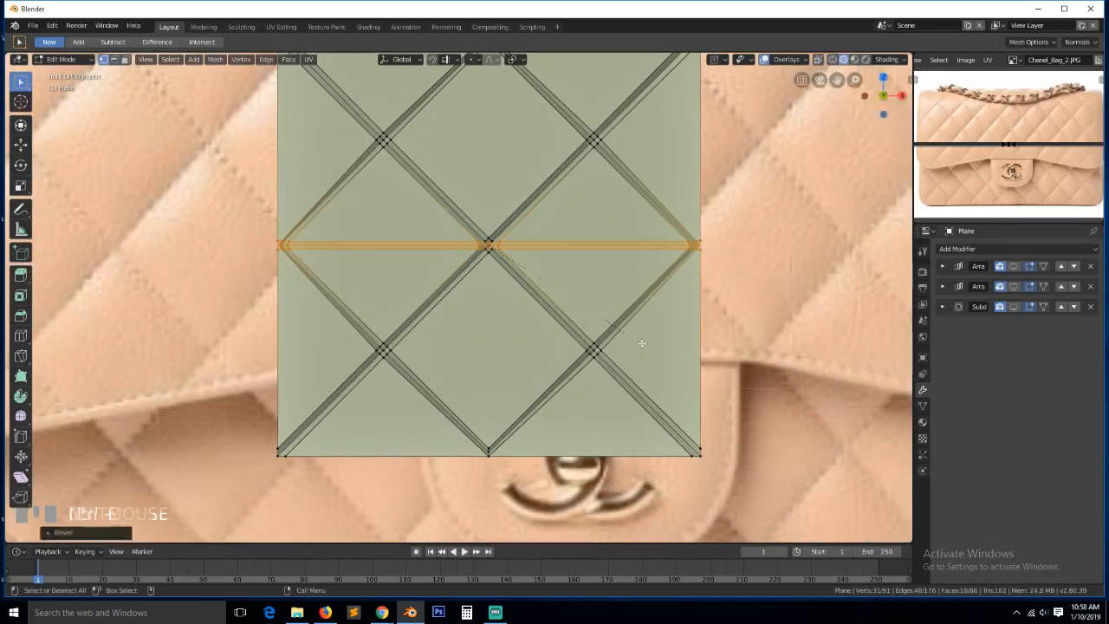
# Knife-cut an edge from the outer seam-tip vertex to the tile's left border, in line with the horizontal centre edge, and deselect all
pyautogui.scroll(3, 309, 251)
pyautogui.click(84, 188)
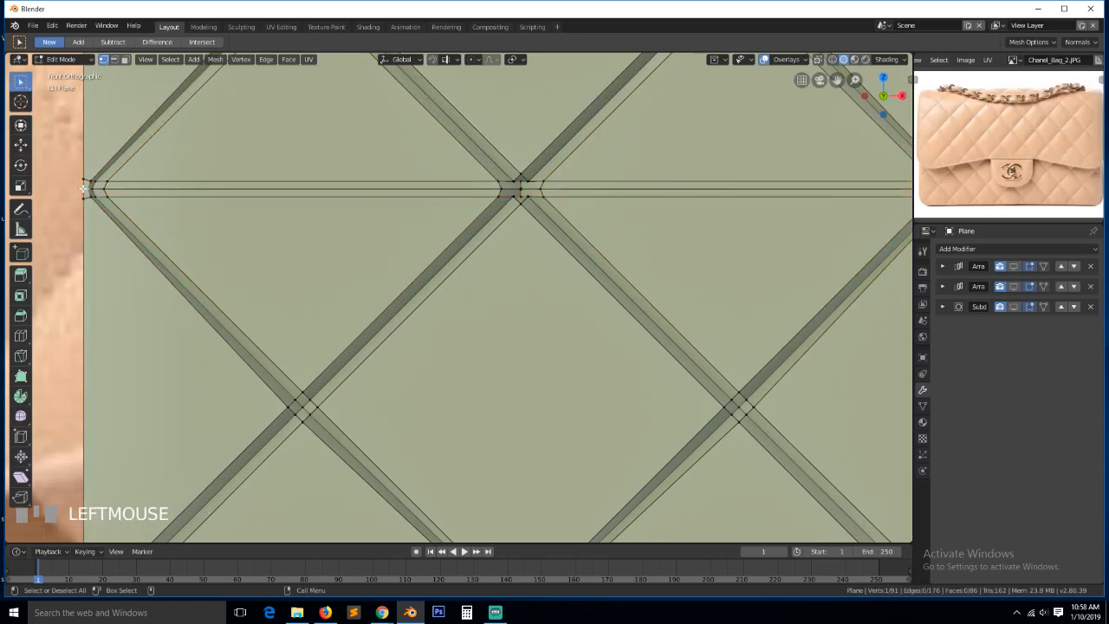
pyautogui.press('KP_Decimal')
pyautogui.scroll(2, 313, 333)
pyautogui.scroll(3, 437, 301)
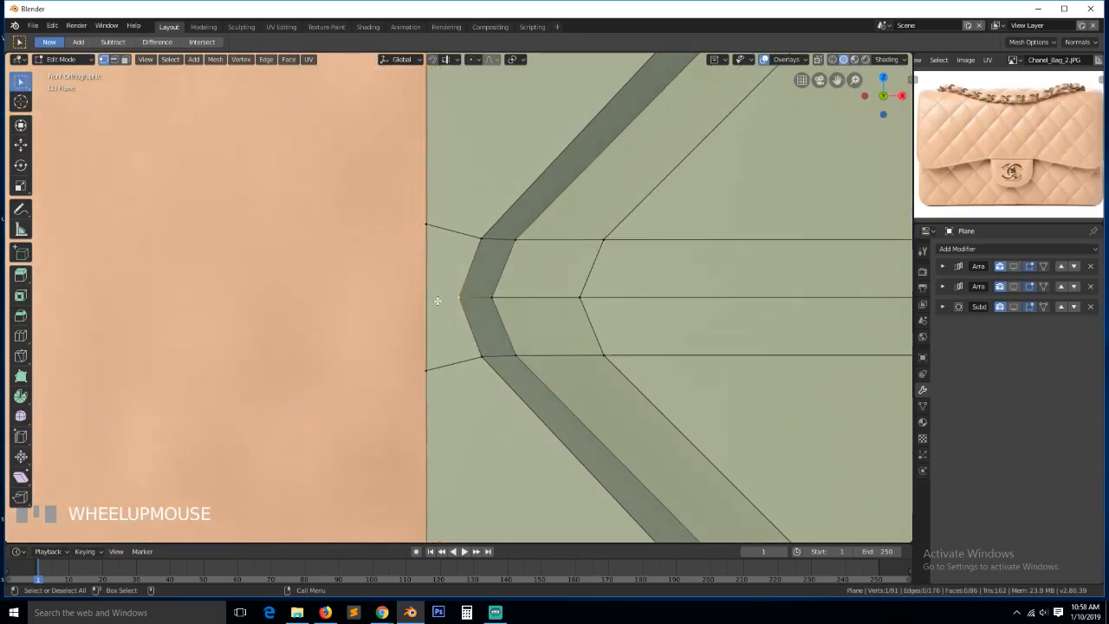
pyautogui.press('k')
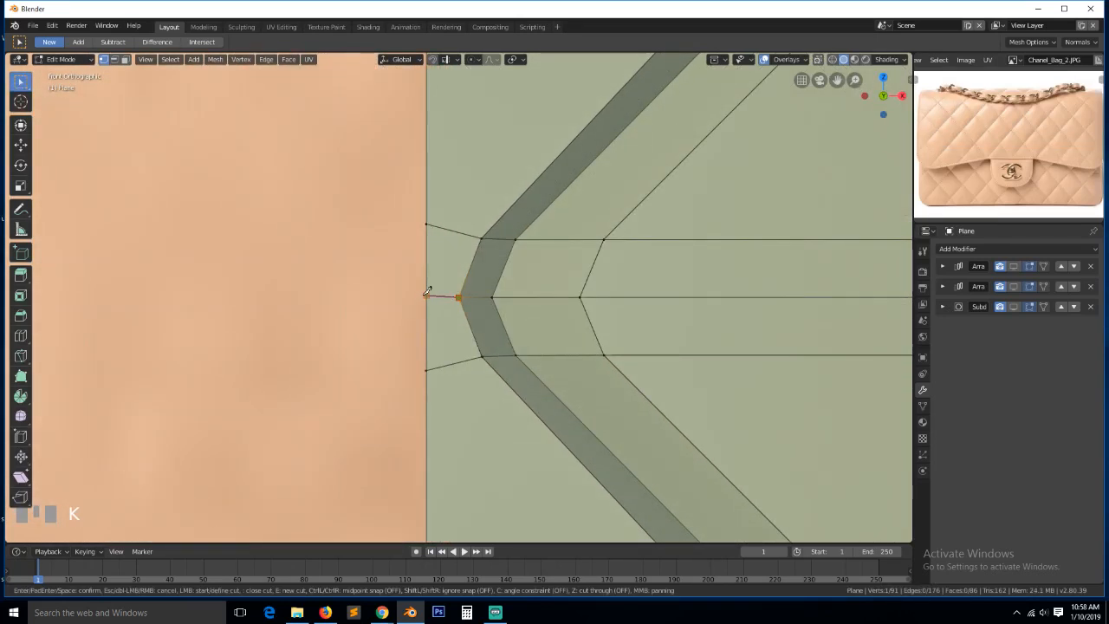
pyautogui.scroll(-6, 427, 291)
pyautogui.press('Return')
pyautogui.press('a')
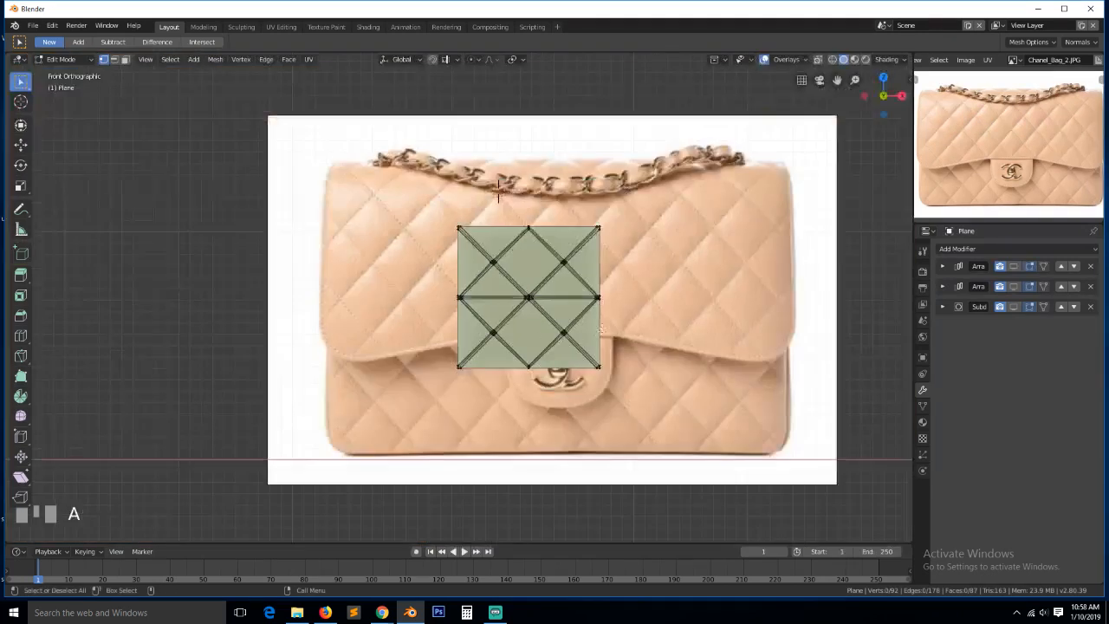
# Knife-cut a matching short edge from the outer seam-tip vertex to the middle of the tile's right border
pyautogui.click(599, 296)
pyautogui.press('KP_Decimal')
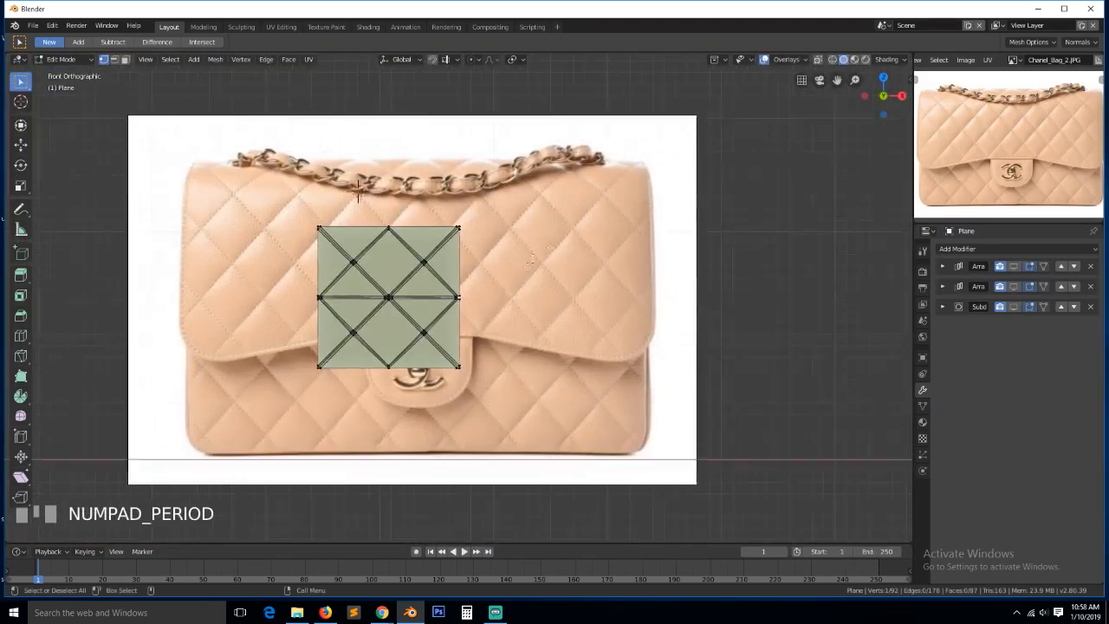
pyautogui.scroll(4, 536, 274)
pyautogui.scroll(4, 461, 300)
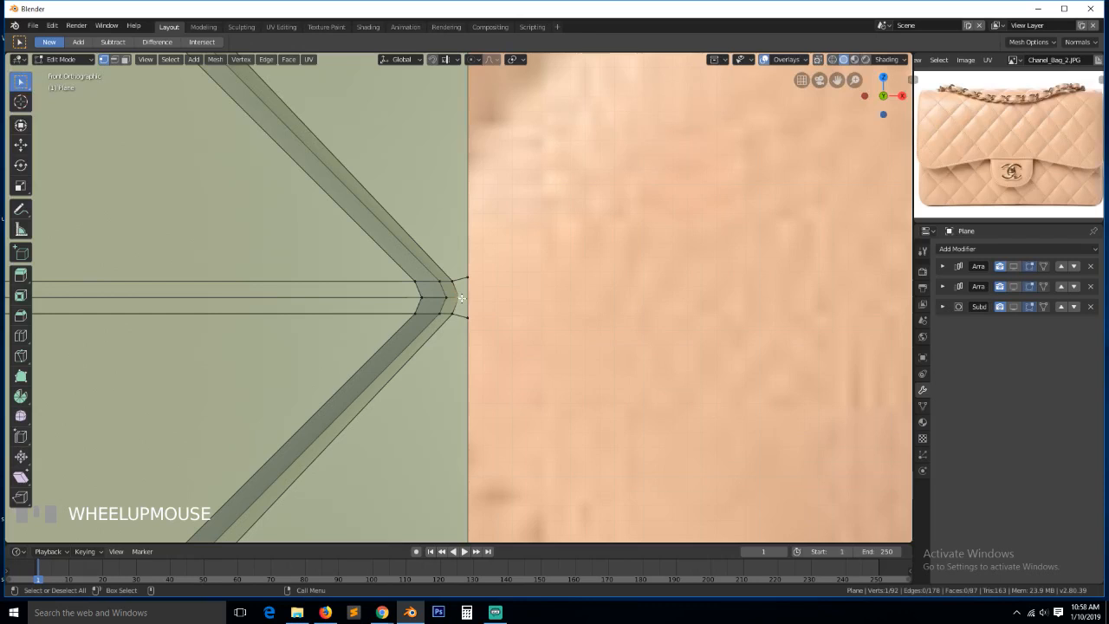
pyautogui.press('k')
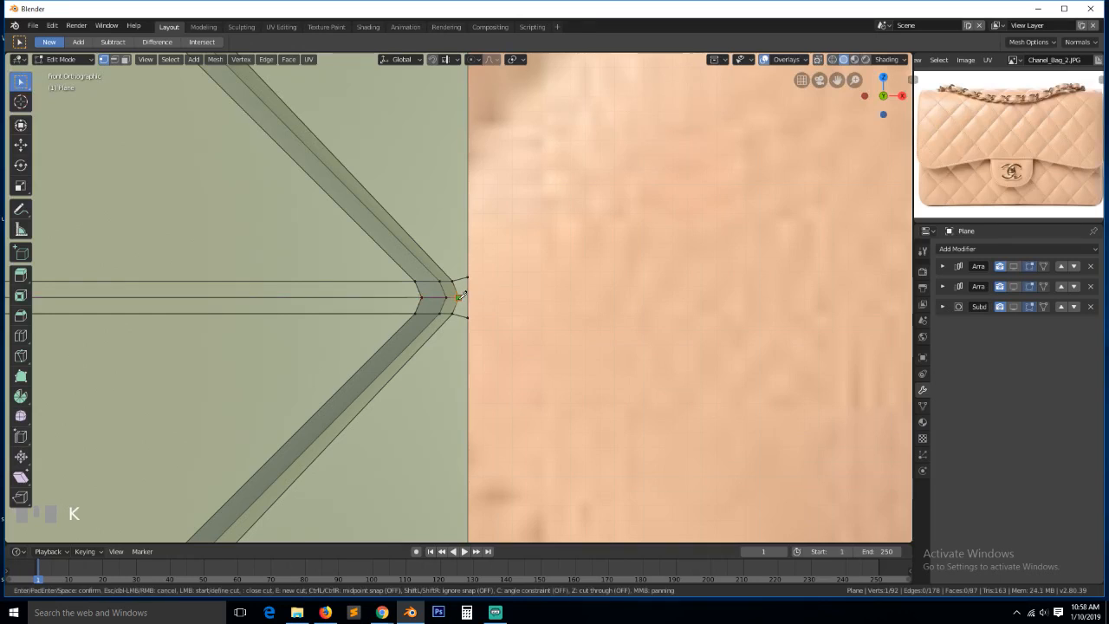
pyautogui.click(467, 298)
pyautogui.press('space')
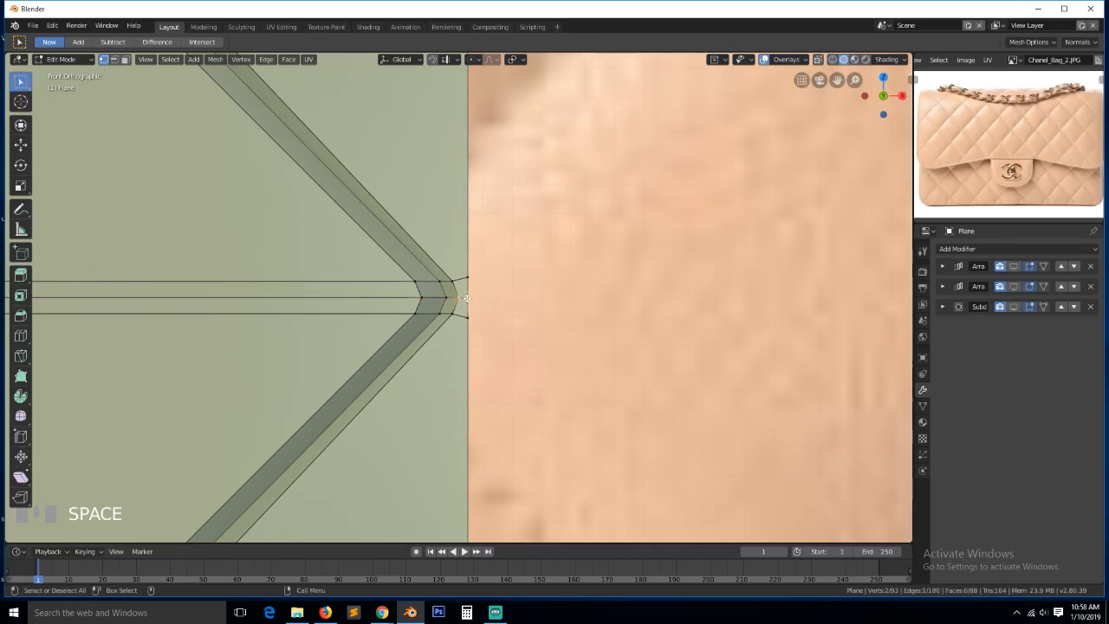
# Connect the inner seam-tip vertices at the middle of the tile's top and bottom borders with a vertical edge path
pyautogui.scroll(-5, 467, 298)
pyautogui.click(312, 157)
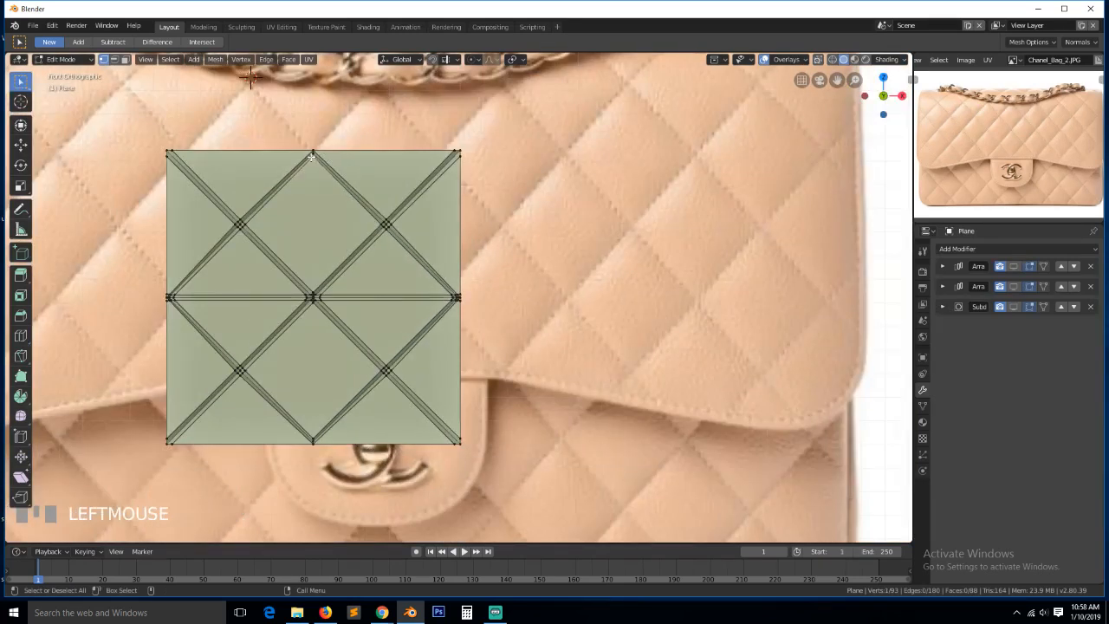
pyautogui.keyDown('shift'); pyautogui.click(313, 436); pyautogui.keyUp('shift')
pyautogui.press('j')
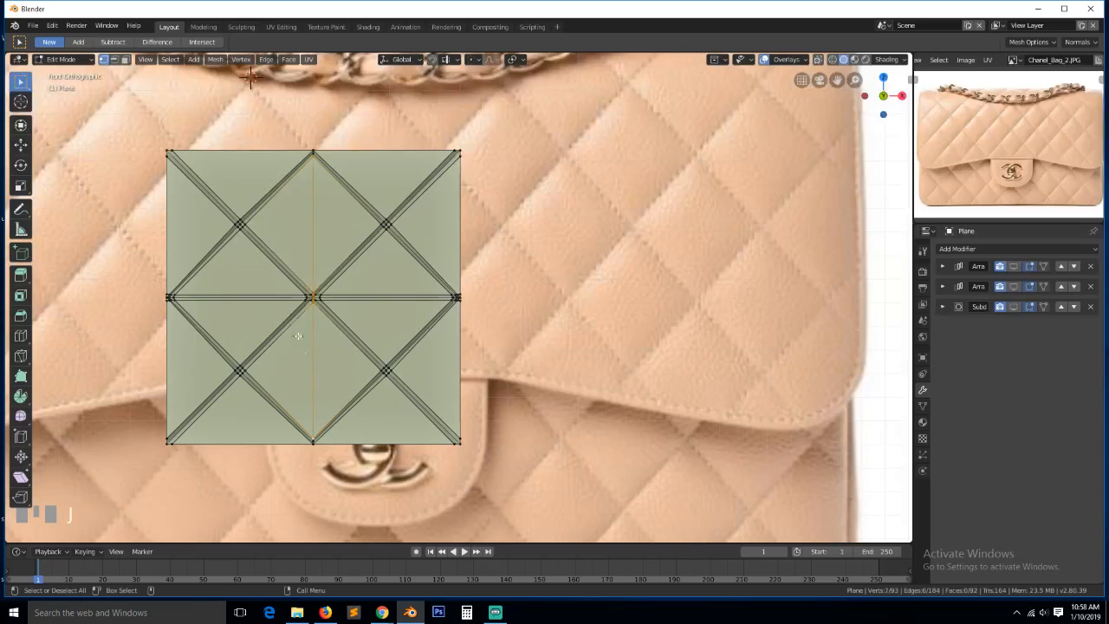
pyautogui.scroll(5, 297, 335)
pyautogui.scroll(-3, 141, 280)
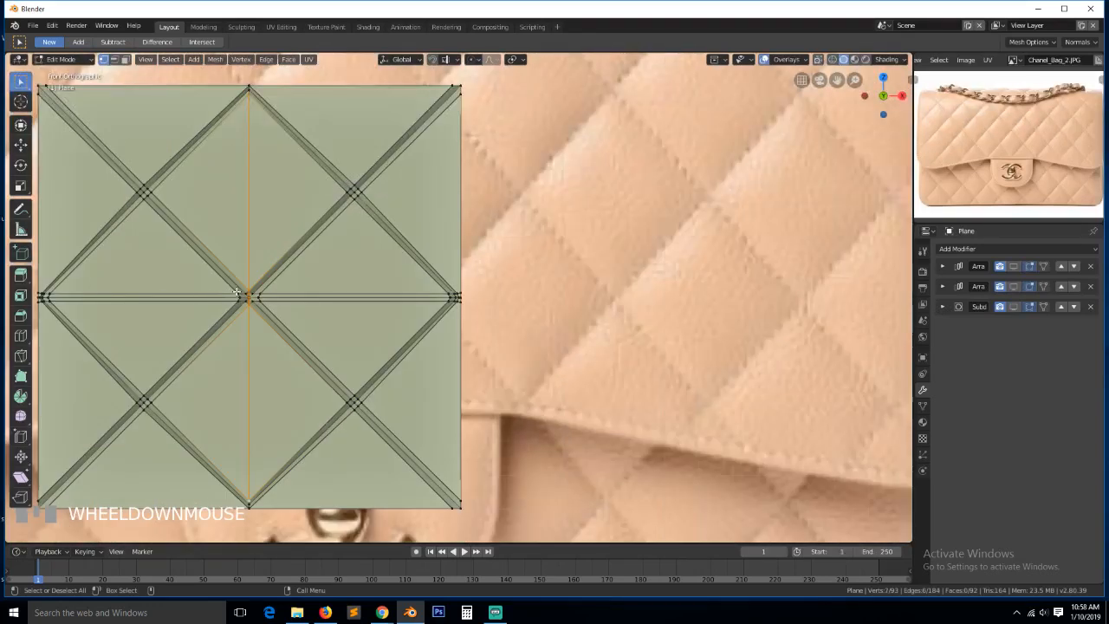
# Scale the three vertically aligned vertices at the central seam crossing closer together along Z, deselect them, and return to the front view
pyautogui.click(249, 296)
pyautogui.press('KP_Decimal')
pyautogui.scroll(5, 500, 257)
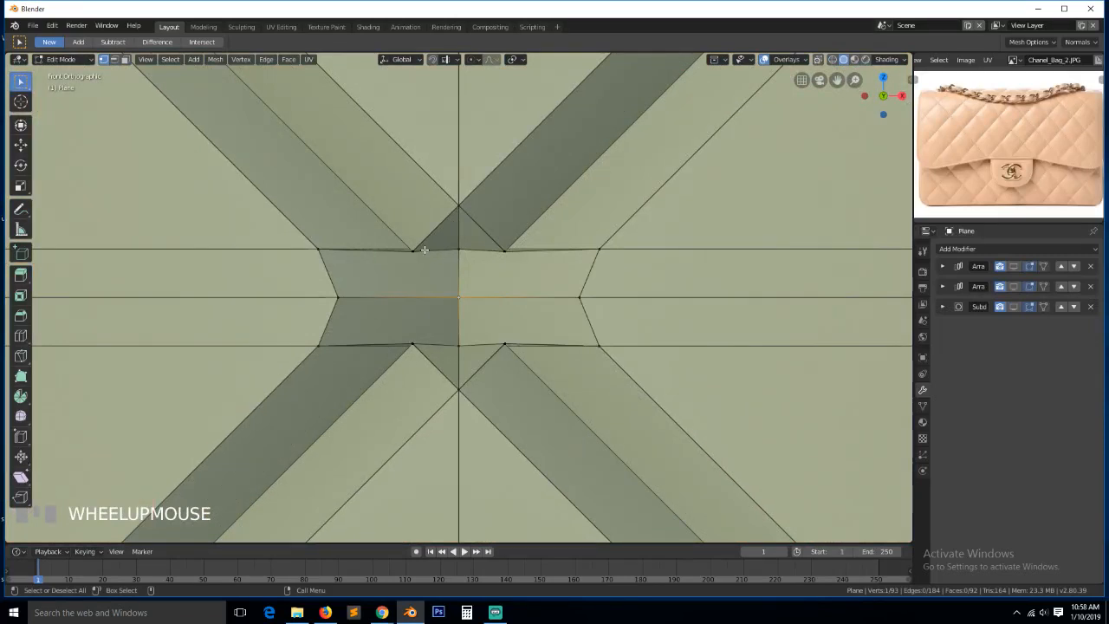
pyautogui.press('`')
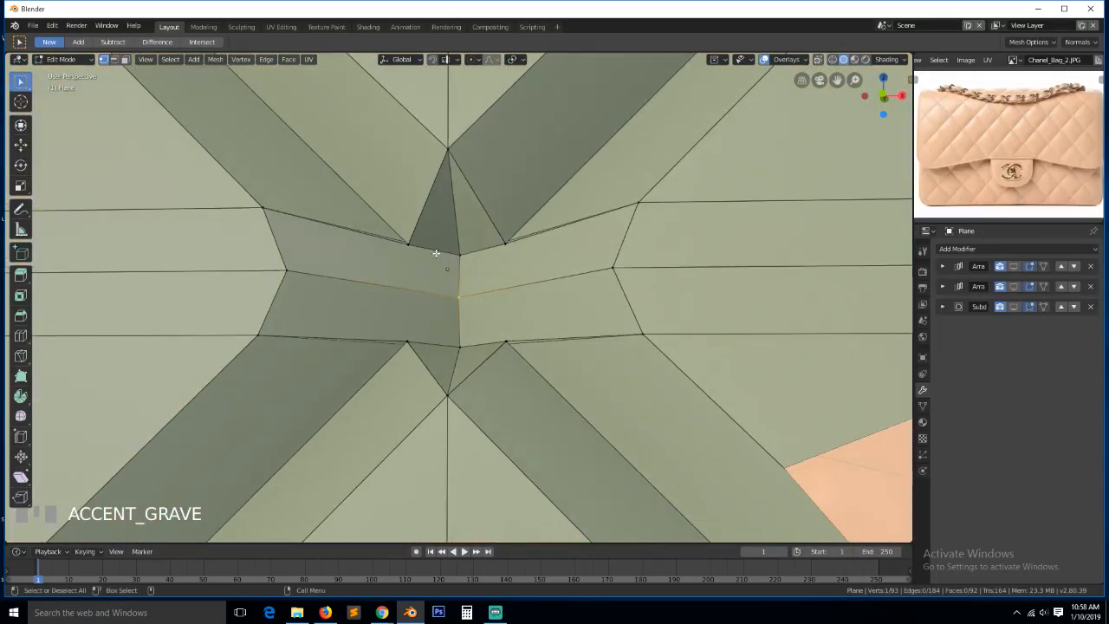
pyautogui.click(408, 249)
pyautogui.press('`')
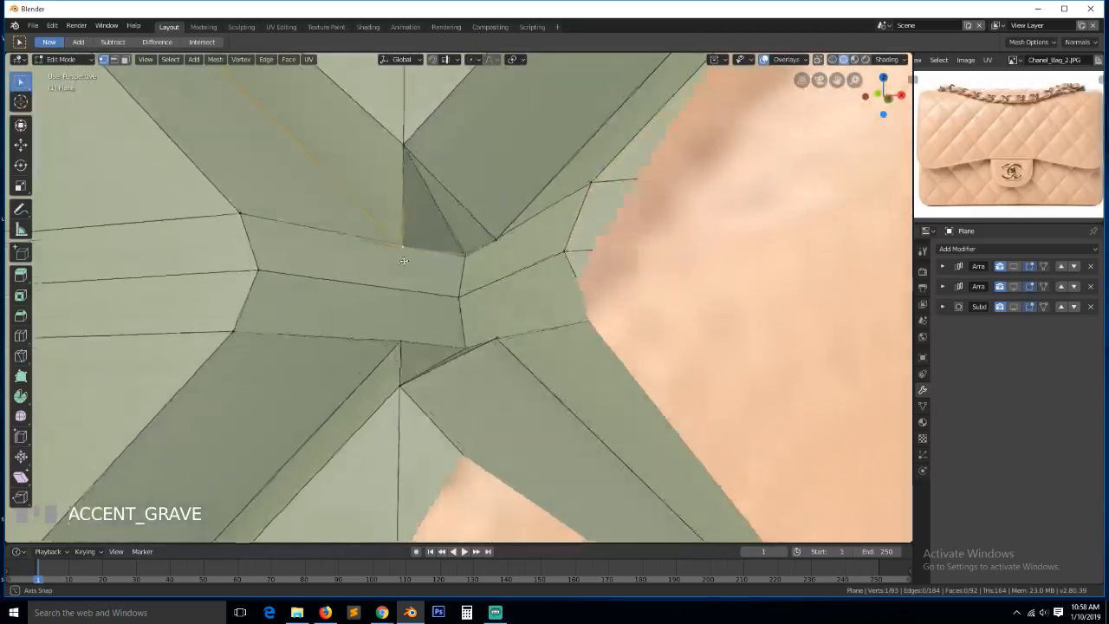
pyautogui.click(452, 281)
pyautogui.press('`')
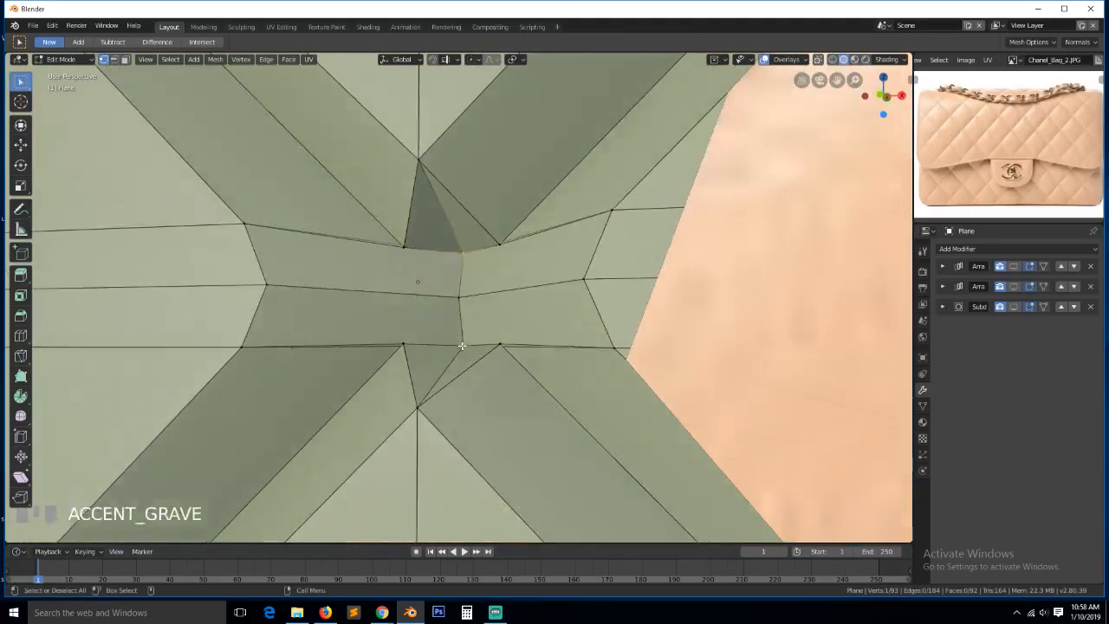
pyautogui.keyDown('ctrl'); pyautogui.click(466, 355); pyautogui.keyUp('ctrl')
pyautogui.press('s')
pyautogui.press('z')
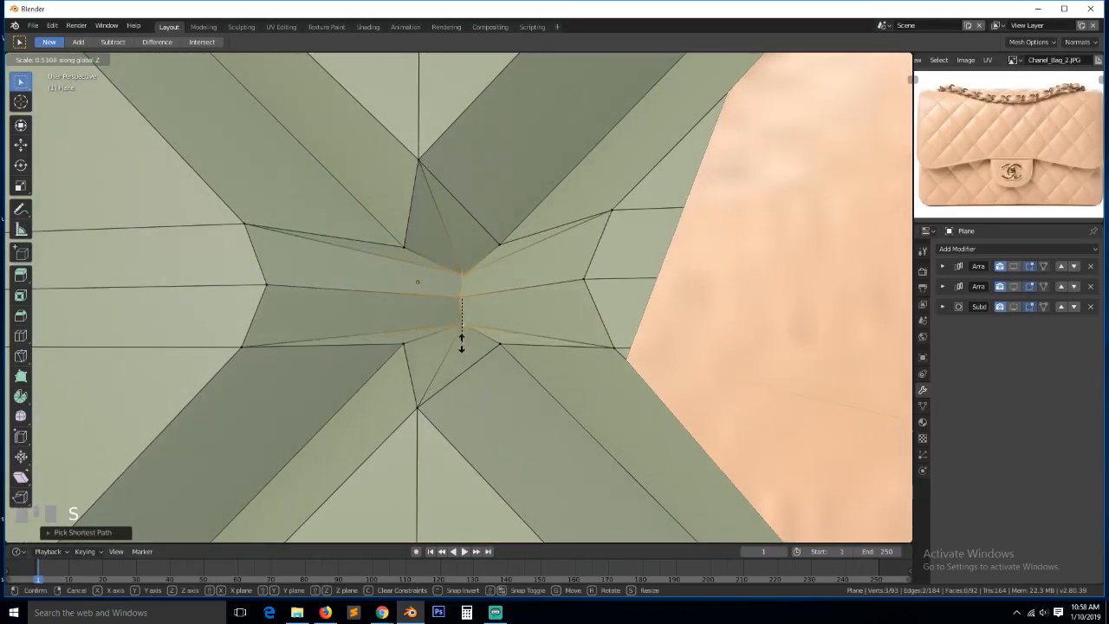
pyautogui.click(455, 321)
pyautogui.hotkey('alt', 'a')
pyautogui.press('`')
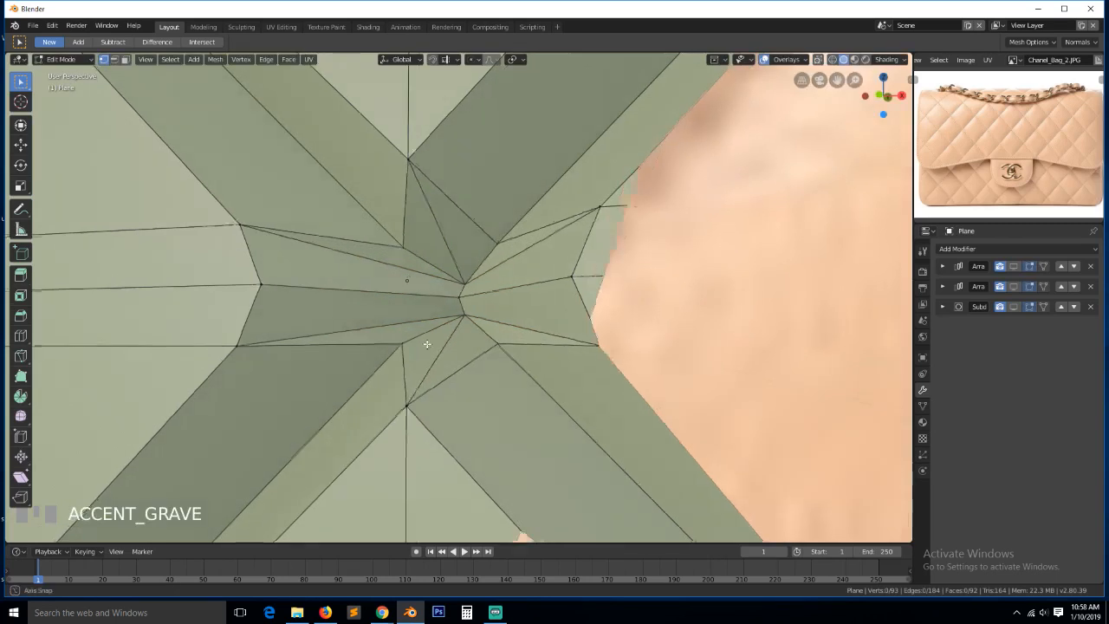
pyautogui.scroll(-3, 435, 349)
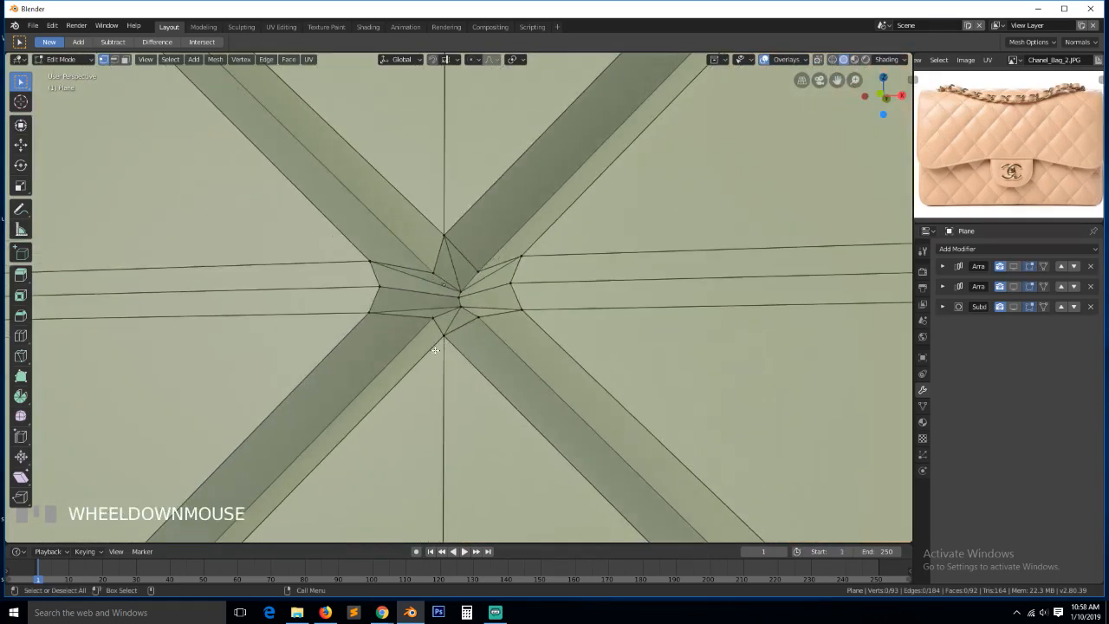
pyautogui.press('KP_1')
pyautogui.scroll(4, 428, 324)
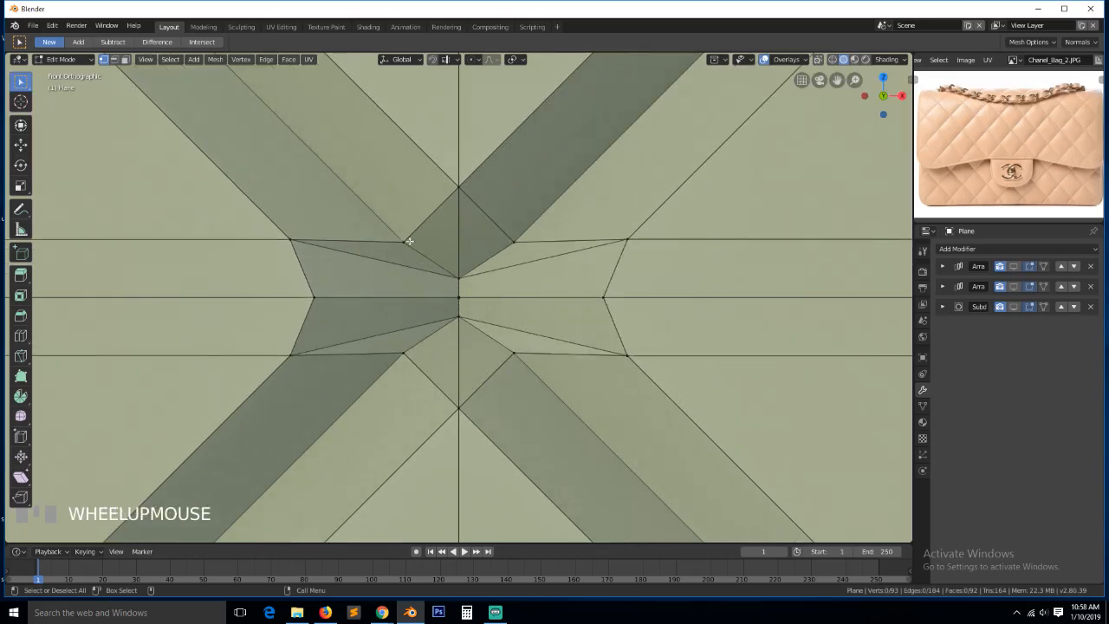
pyautogui.click(406, 241)
pyautogui.keyDown('ctrl'); pyautogui.click(403, 351); pyautogui.keyUp('ctrl')
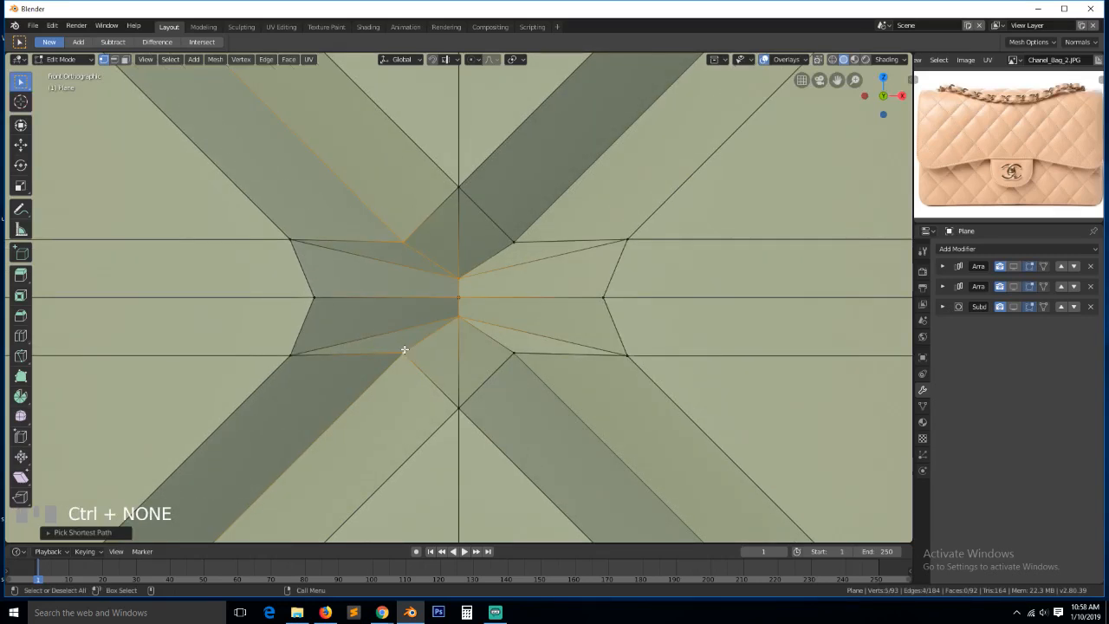
pyautogui.hotkey('alt', 'a')
# Bevel the tile's vertical centre edges along their full height with two segments, forming narrow supporting edges around the centre line
pyautogui.keyDown('alt'); pyautogui.click(453, 348); pyautogui.keyUp('alt')
pyautogui.keyDown('alt'); pyautogui.keyDown('shift'); pyautogui.click(468, 244); pyautogui.keyUp('shift'); pyautogui.keyUp('alt')
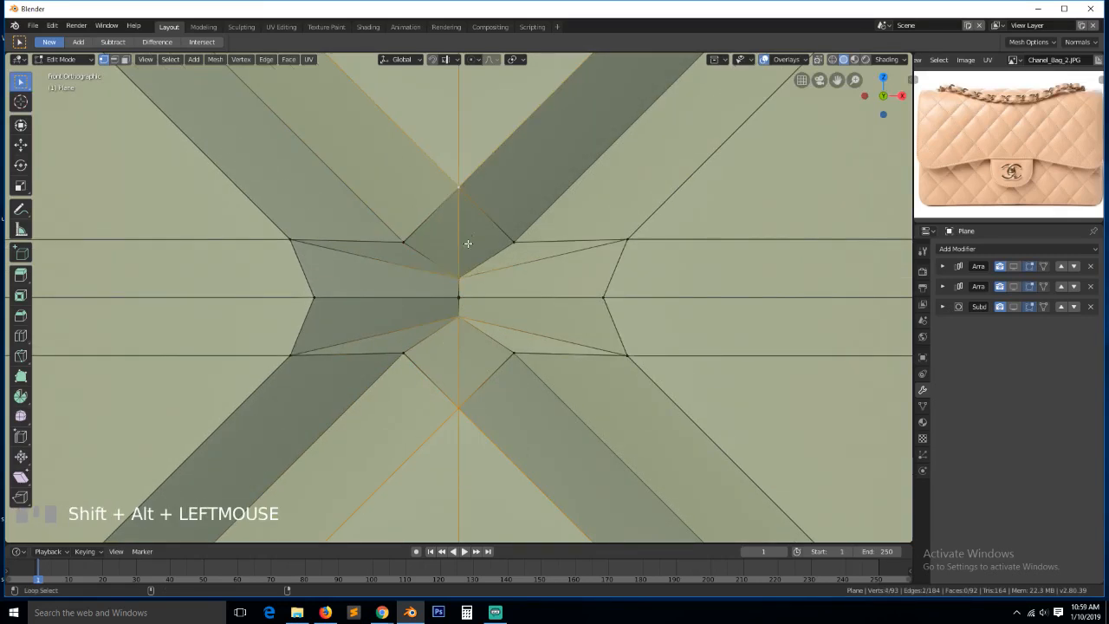
pyautogui.scroll(-6, 468, 243)
pyautogui.scroll(5, 475, 168)
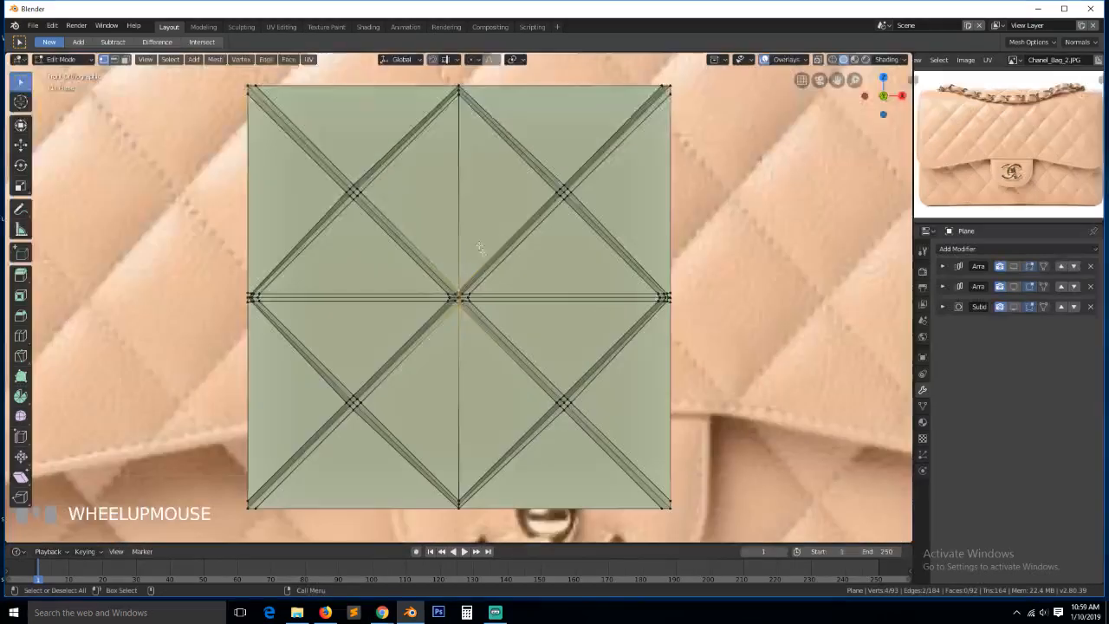
pyautogui.keyDown('alt'); pyautogui.keyDown('shift'); pyautogui.click(461, 161); pyautogui.keyUp('shift'); pyautogui.keyUp('alt')
pyautogui.keyDown('alt'); pyautogui.keyDown('shift'); pyautogui.click(461, 407); pyautogui.keyUp('shift'); pyautogui.keyUp('alt')
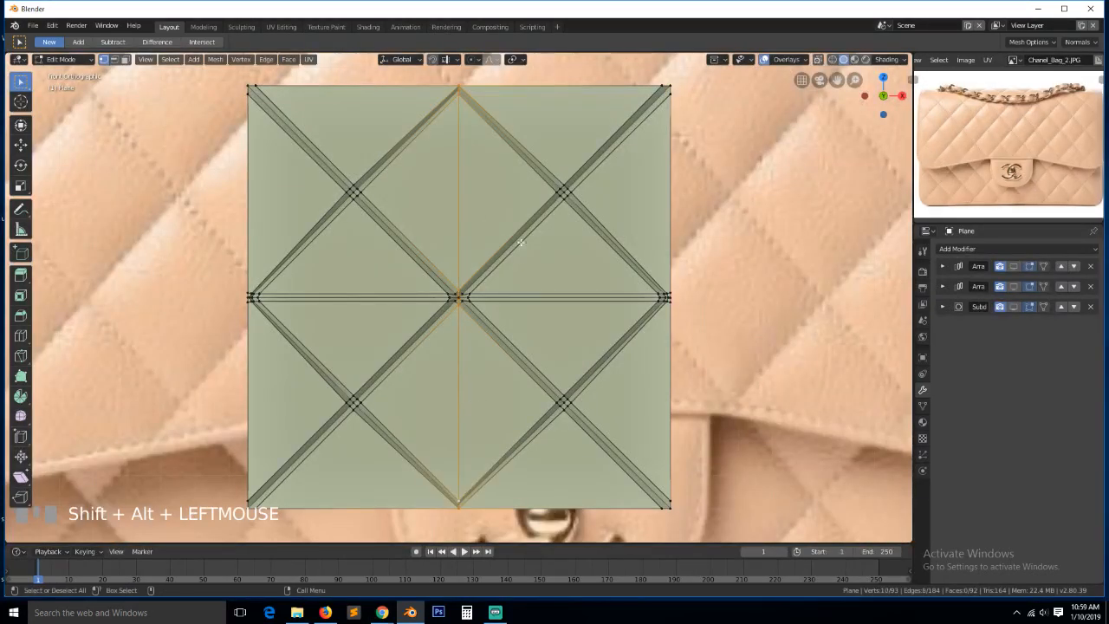
pyautogui.hotkey('ctrl', 'b')
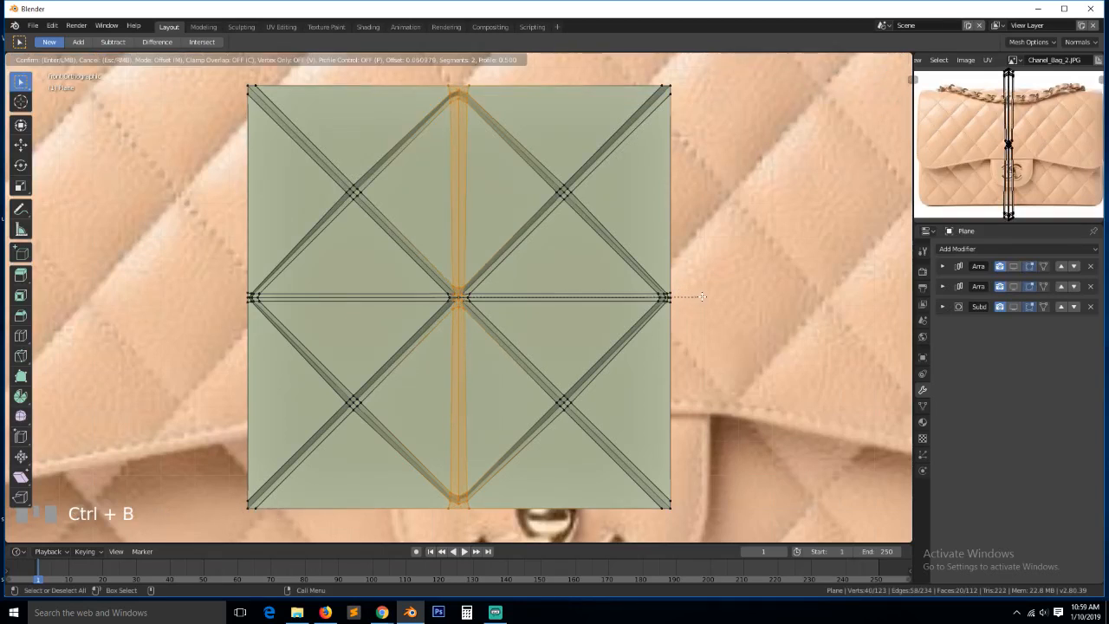
pyautogui.click(703, 297)
pyautogui.click(460, 88)
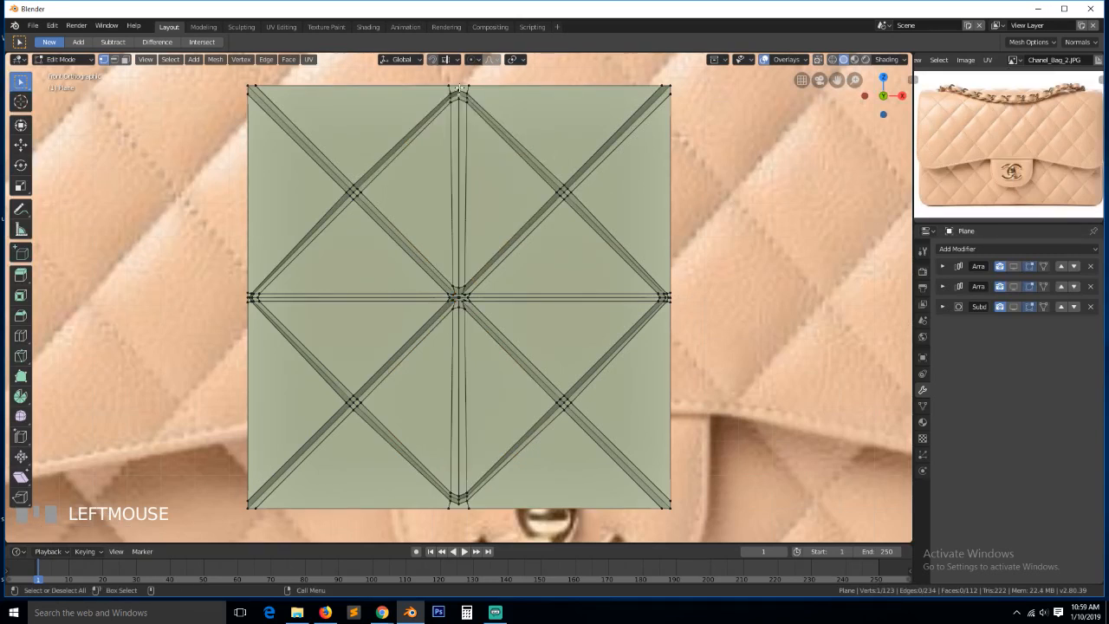
# Start saving the project and create a folder named "hand bag" inside the 2019 model library folder, copying that name
pyautogui.hotkey('ctrl', 's')
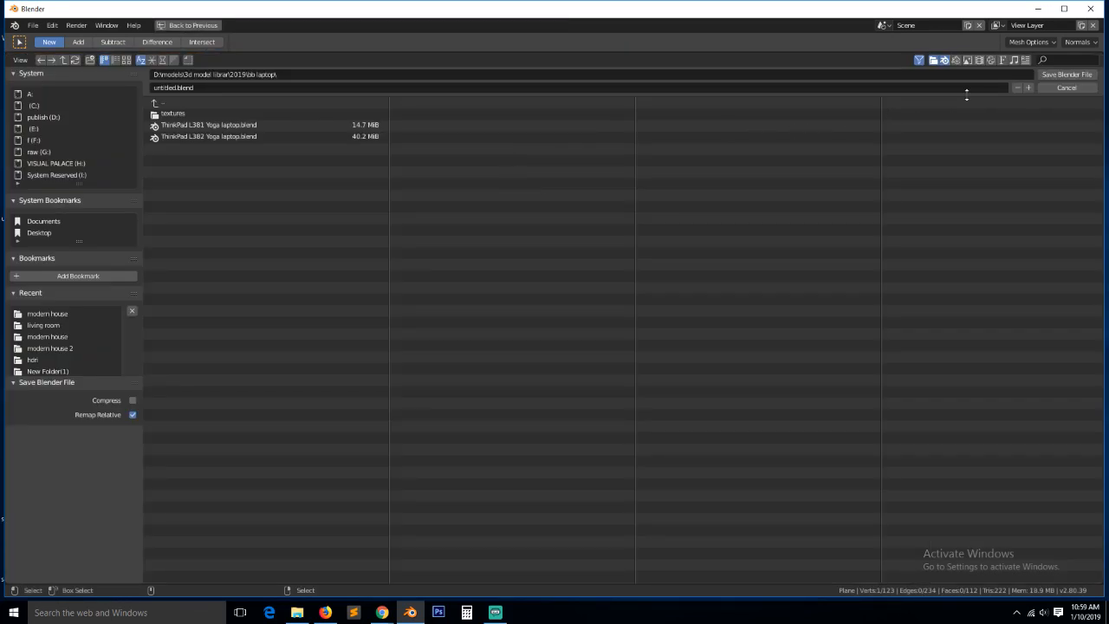
pyautogui.click(160, 102)
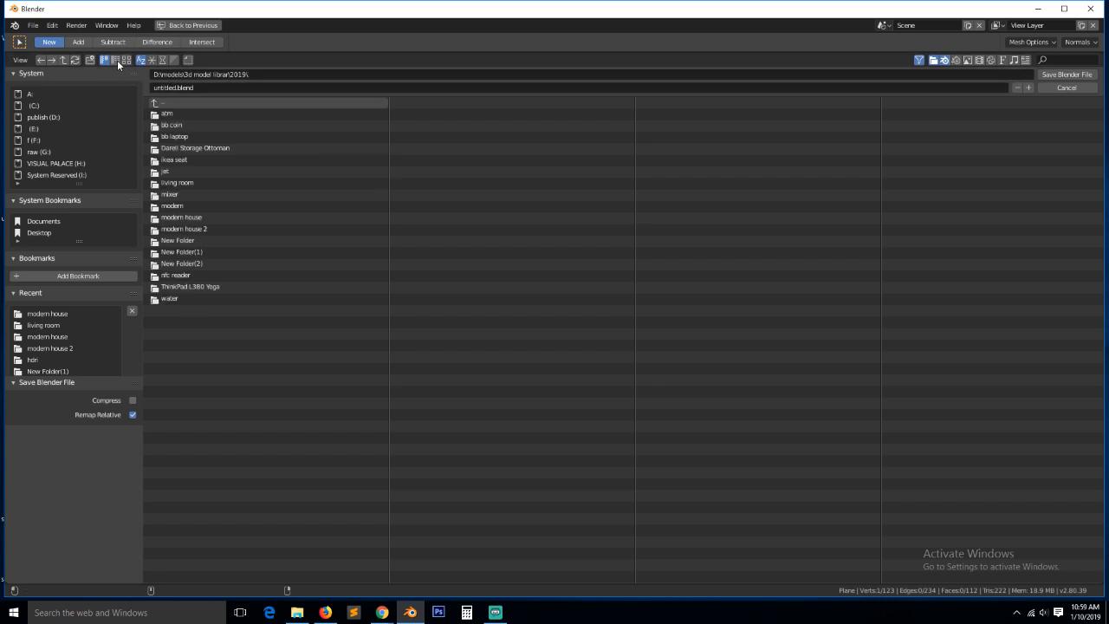
pyautogui.click(90, 60)
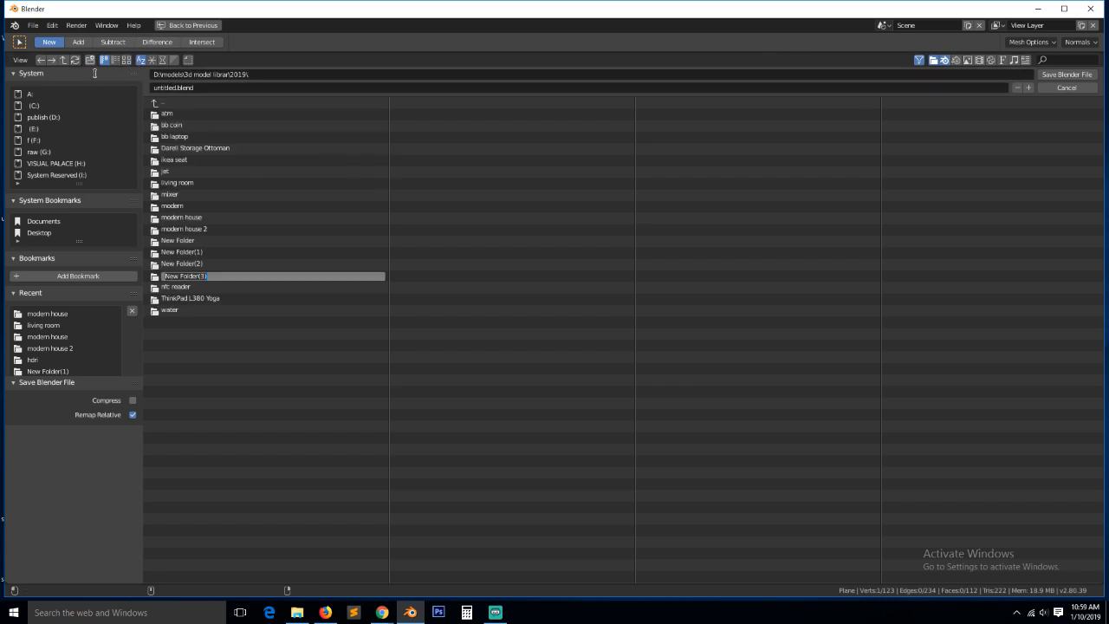
pyautogui.write('hand bag')
pyautogui.hotkey('ctrl', 'a')
pyautogui.hotkey('ctrl', 'c')
pyautogui.press('Return')
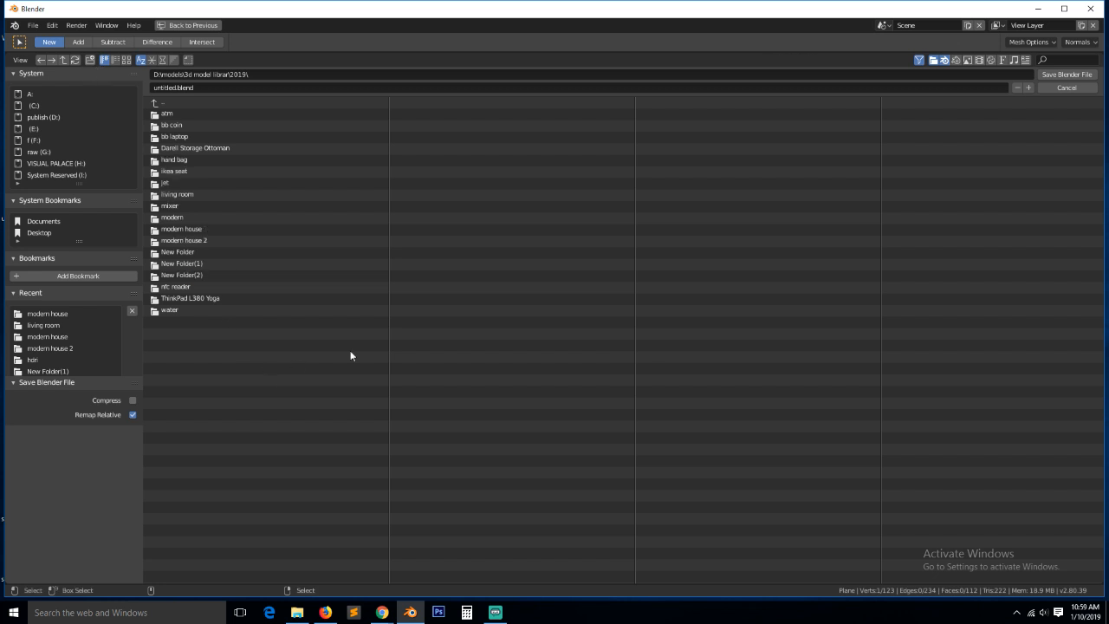
# Save the project as "hand bag.blend" in the hand bag folder
pyautogui.click(195, 161)
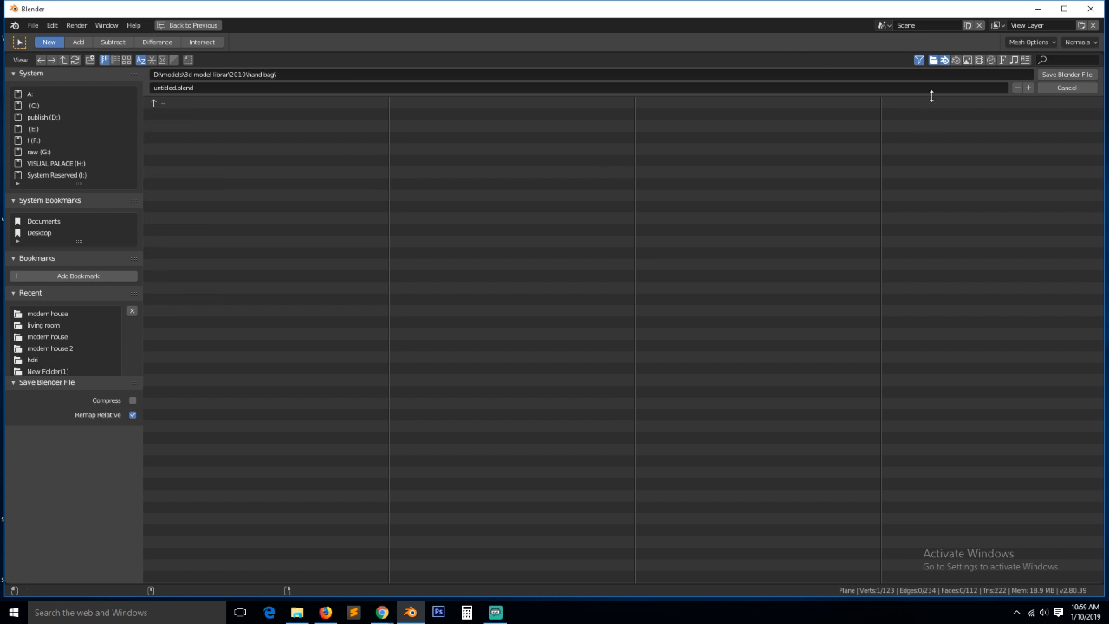
pyautogui.click(755, 89)
pyautogui.hotkey('ctrl', 'v')
pyautogui.press('Return')
pyautogui.click(1066, 75)
# Knife-cut a short vertical edge from the outer seam-tip vertex to the middle of the tile's top border
pyautogui.scroll(2, 478, 255)
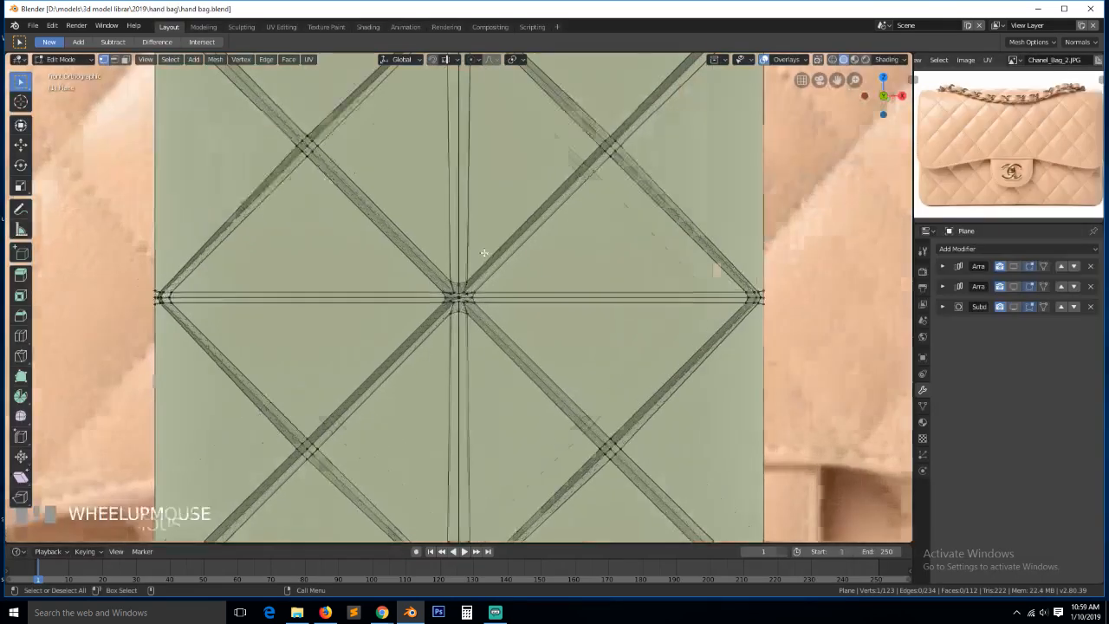
pyautogui.scroll(-2, 474, 100)
pyautogui.press('KP_Decimal')
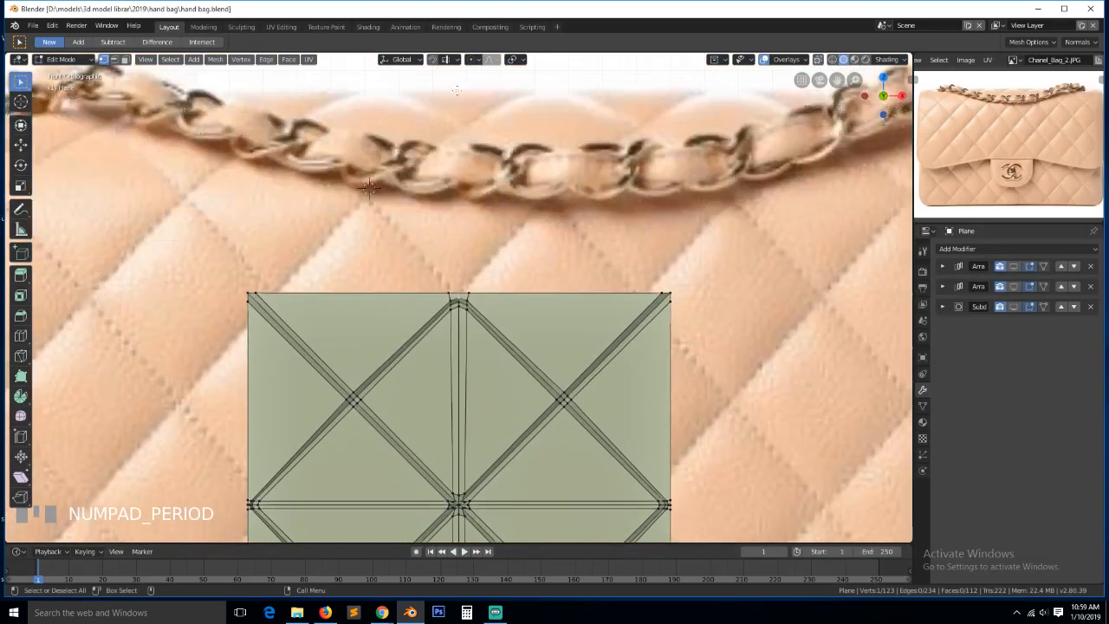
pyautogui.hotkey('alt', 'a')
pyautogui.press('k')
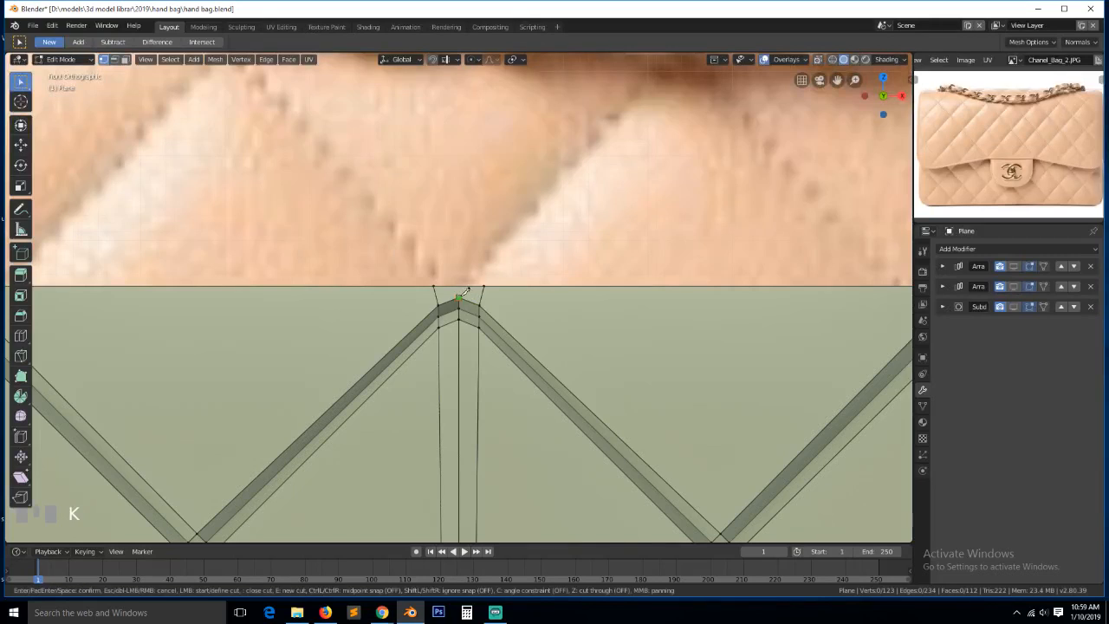
pyautogui.click(459, 296)
pyautogui.press('Return')
pyautogui.scroll(-10, 458, 289)
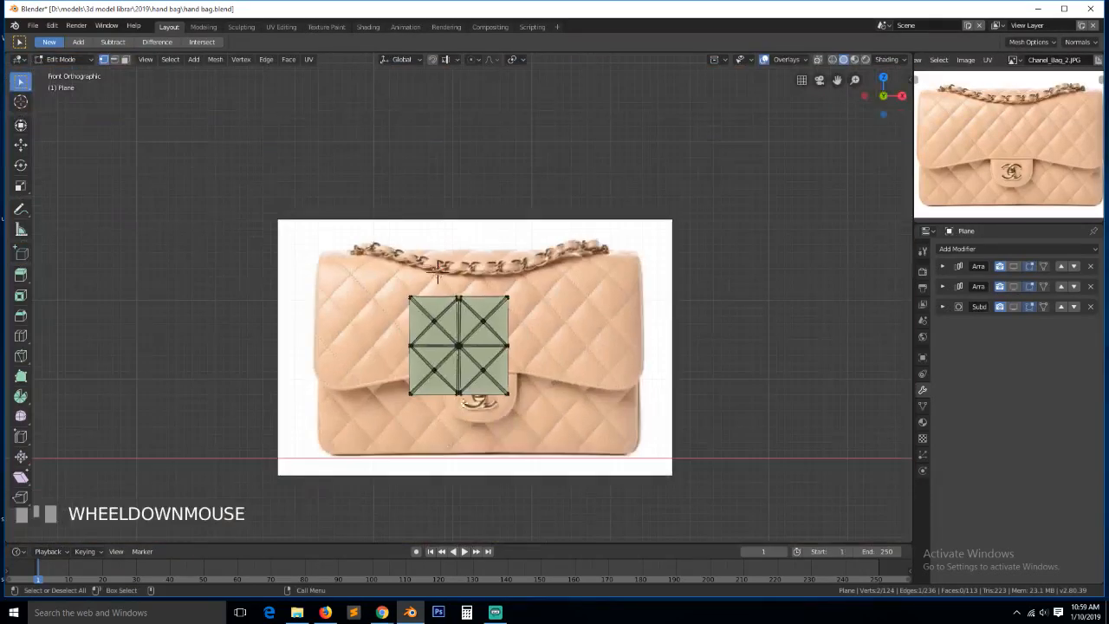
# Knife-cut a matching short vertical edge from the lower outer seam-tip vertex to the middle of the tile's bottom border
pyautogui.click(459, 393)
pyautogui.press('KP_Decimal')
pyautogui.scroll(5, 459, 390)
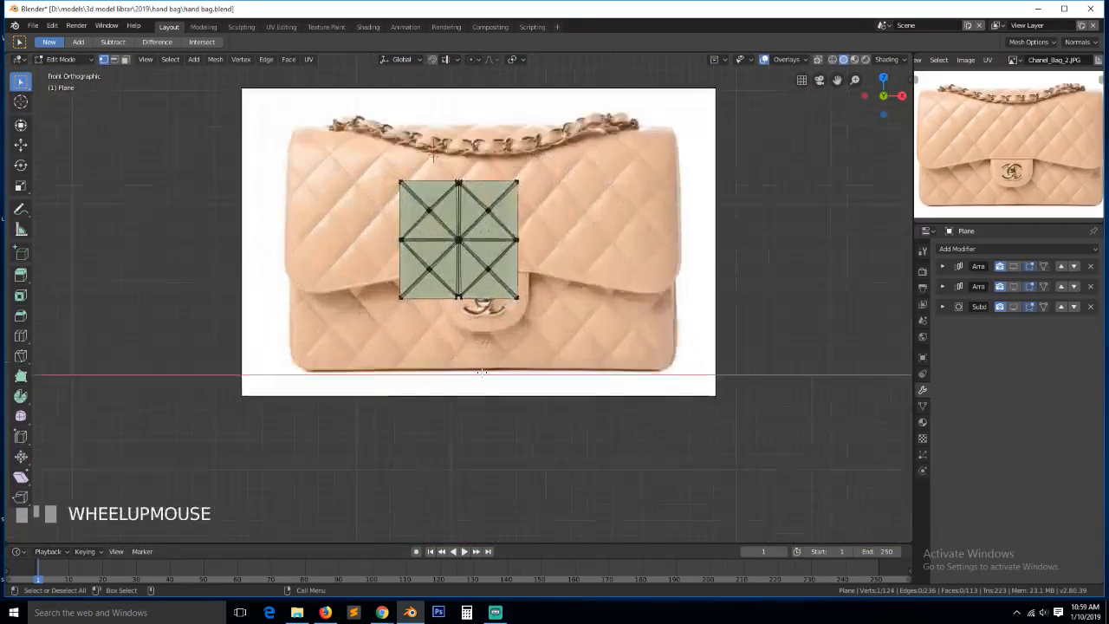
pyautogui.scroll(2, 485, 347)
pyautogui.press('k')
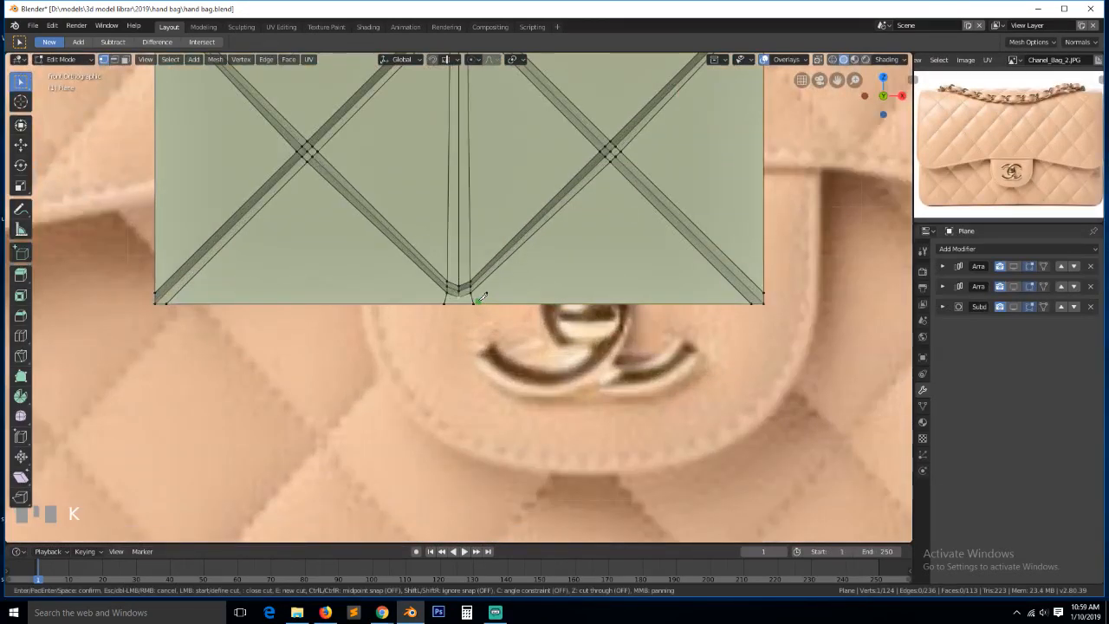
pyautogui.click(459, 304)
pyautogui.press('space')
pyautogui.scroll(-7, 457, 291)
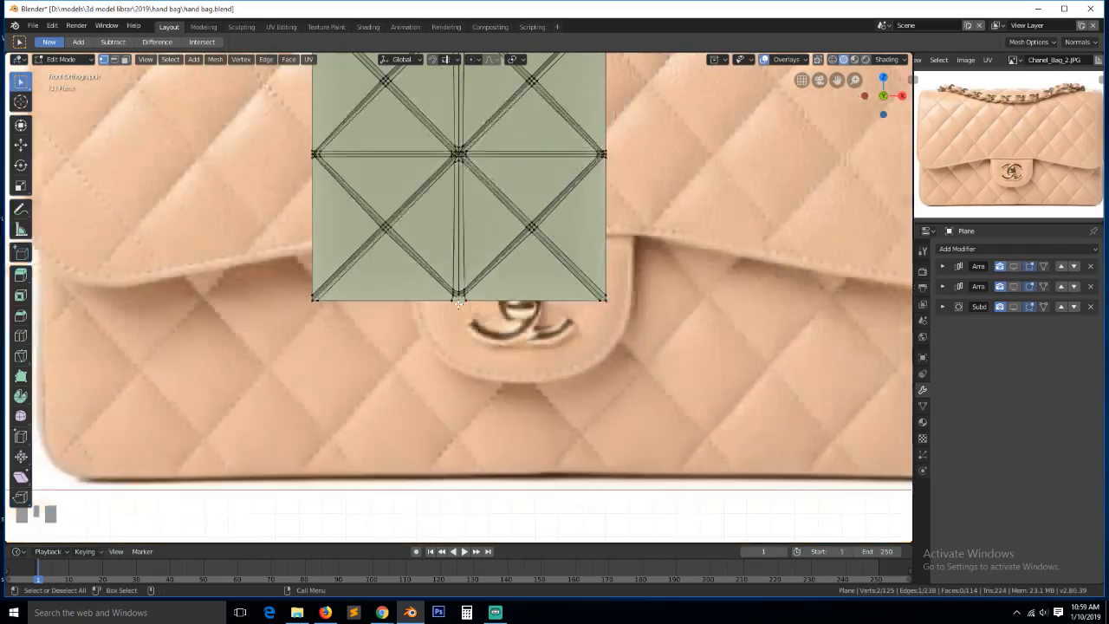
# Connect the two opposite vertices across the central seam junction of the quilt tile with an edge
pyautogui.moveTo(837, 80); pyautogui.dragTo(849, 141)
pyautogui.scroll(5, 671, 298)
pyautogui.scroll(3, 541, 237)
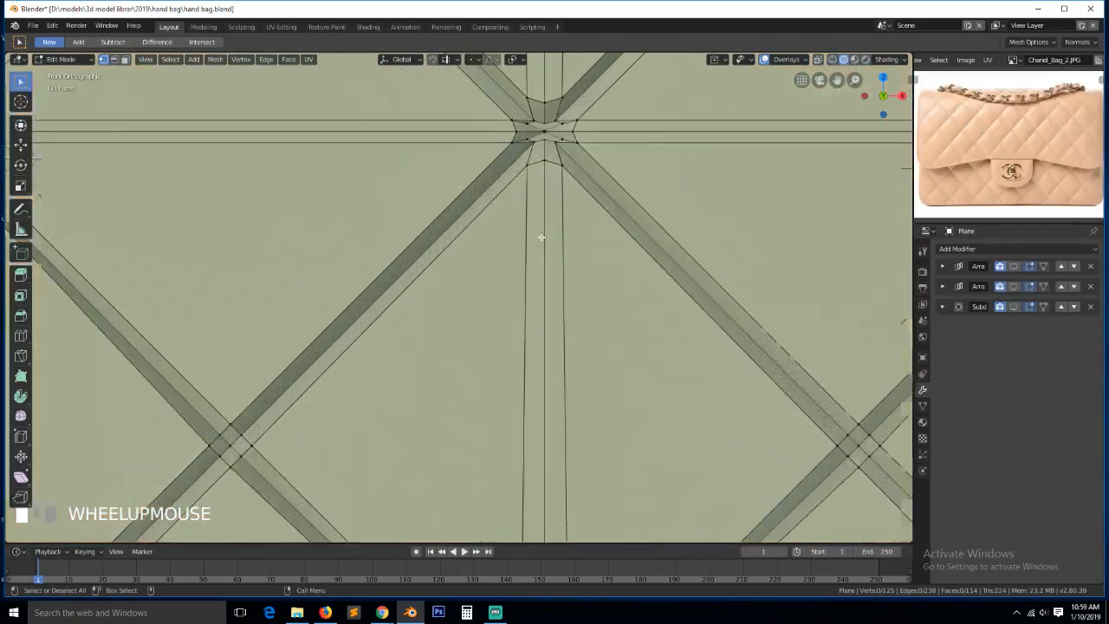
pyautogui.click(545, 129)
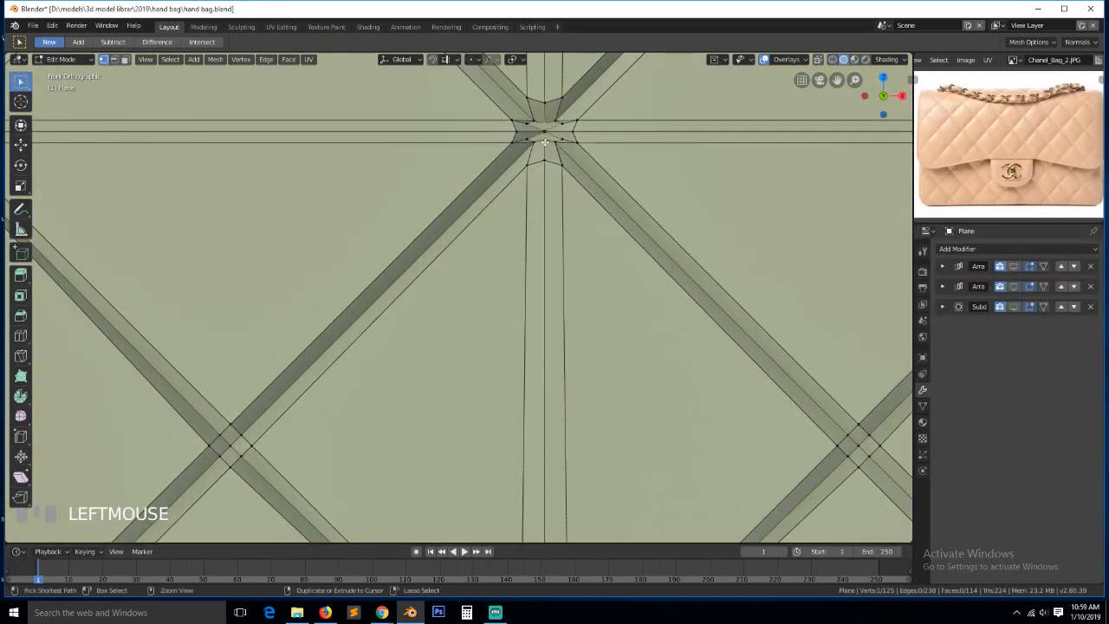
pyautogui.keyDown('ctrl'); pyautogui.click(547, 145); pyautogui.keyUp('ctrl')
pyautogui.scroll(2, 559, 126)
pyautogui.press('a')
pyautogui.scroll(-2, 559, 118)
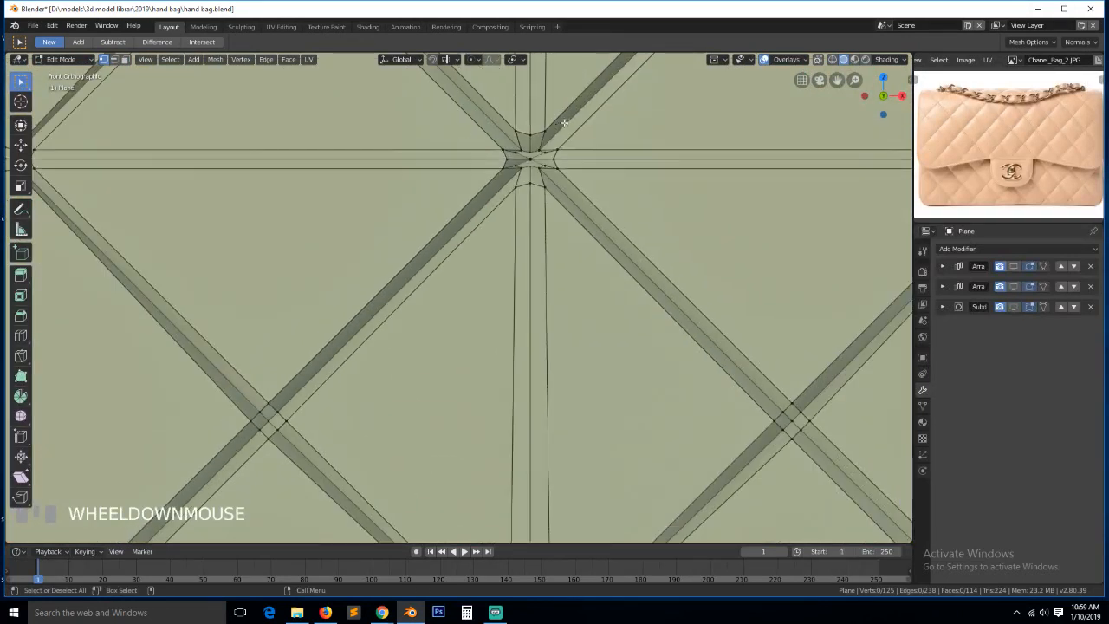
pyautogui.click(531, 148)
pyautogui.keyDown('shift'); pyautogui.click(548, 181); pyautogui.keyUp('shift')
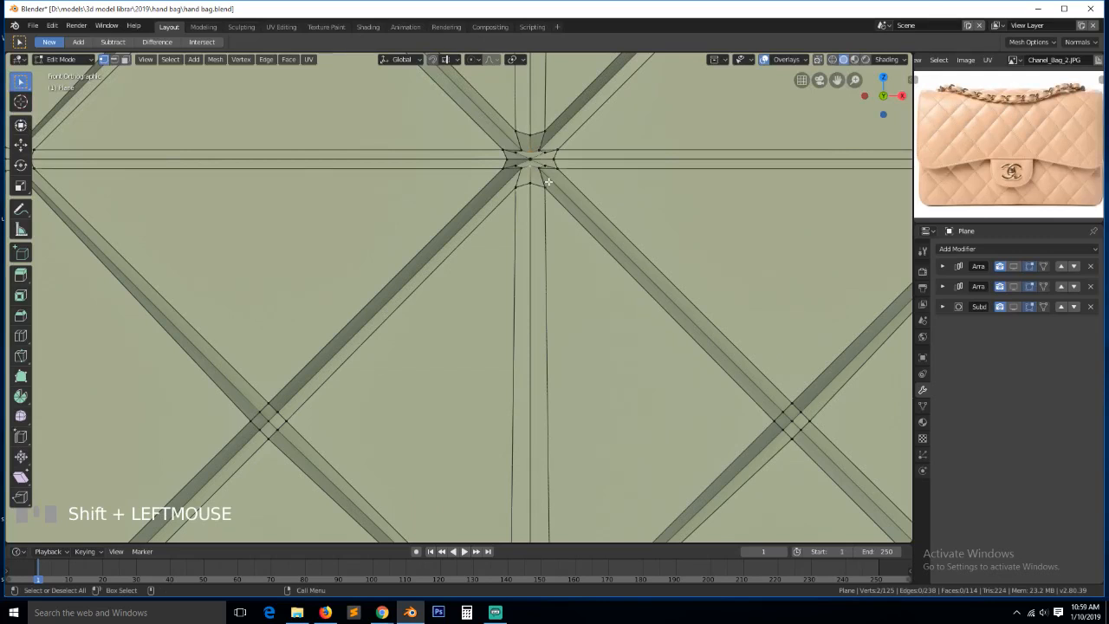
pyautogui.press('j')
pyautogui.scroll(-5, 548, 184)
pyautogui.press('a')
# Switch to wireframe shading and delete the faces of the quilt tile's left half
pyautogui.scroll(-3, 532, 199)
pyautogui.press('z')
pyautogui.click(435, 198)
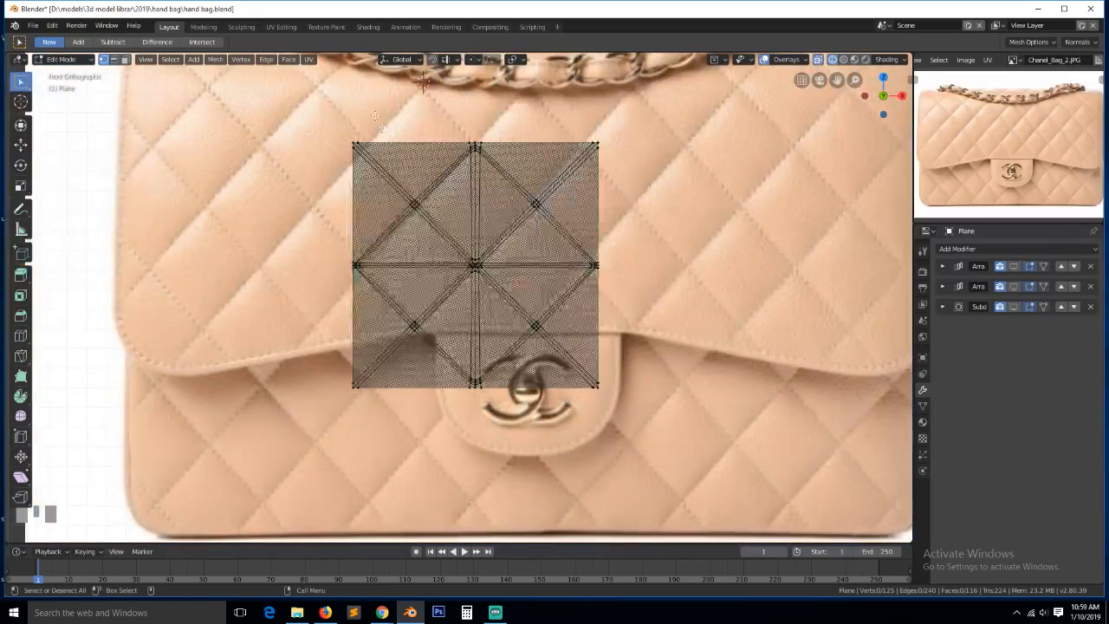
pyautogui.press('b')
pyautogui.moveTo(293, 108); pyautogui.dragTo(469, 388)
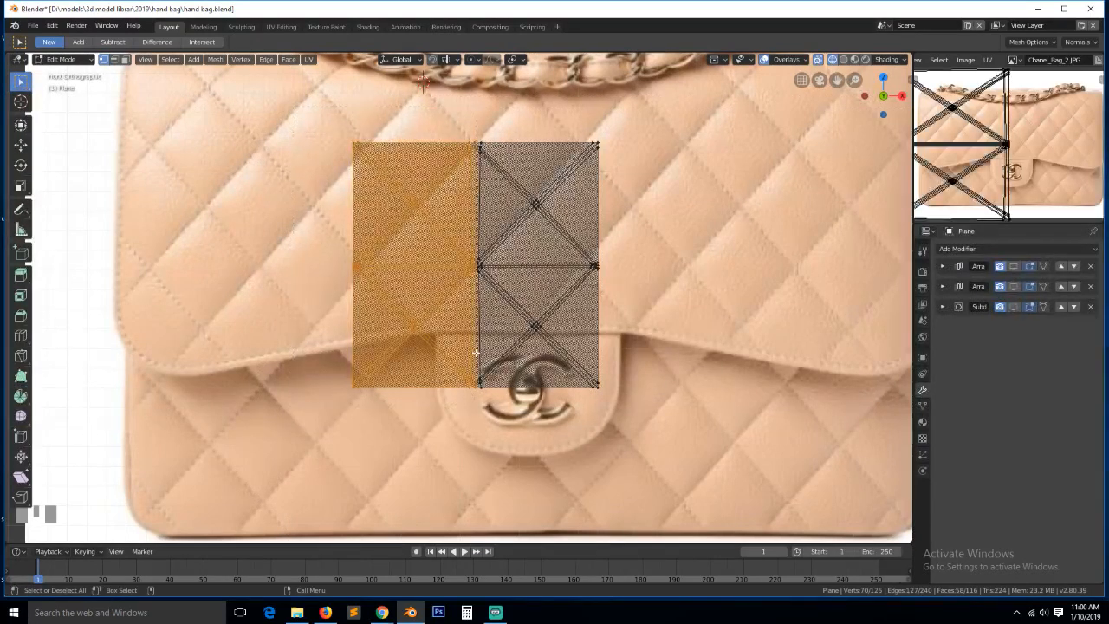
pyautogui.press('x')
pyautogui.click(478, 376)
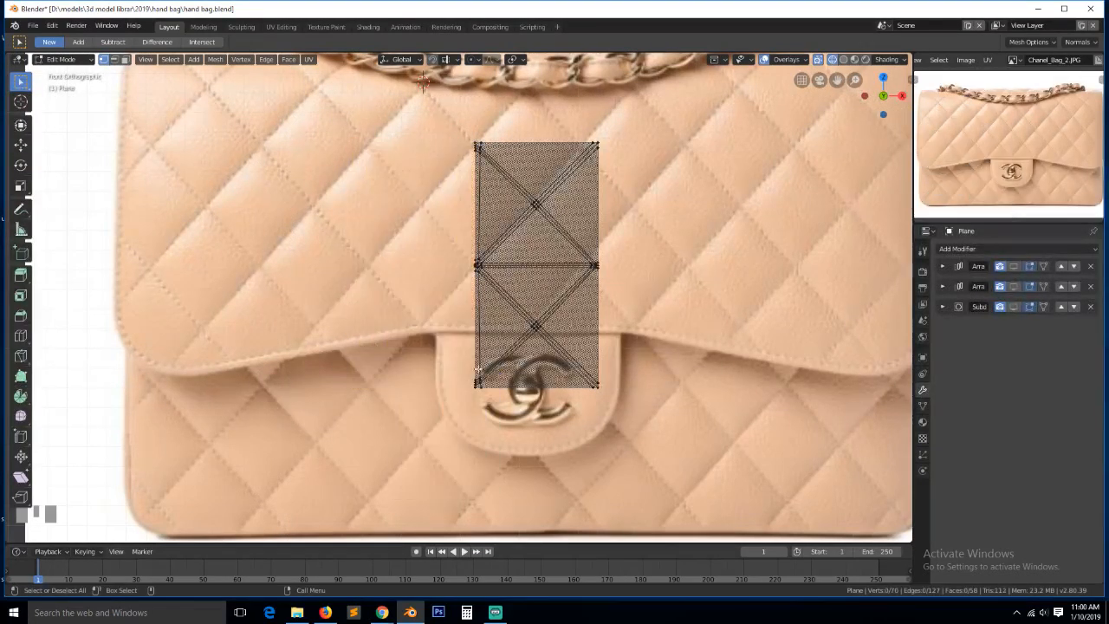
# Leave mesh editing and add a Mirror modifier on the X axis to the plane
pyautogui.press('Tab')
pyautogui.click(1058, 250)
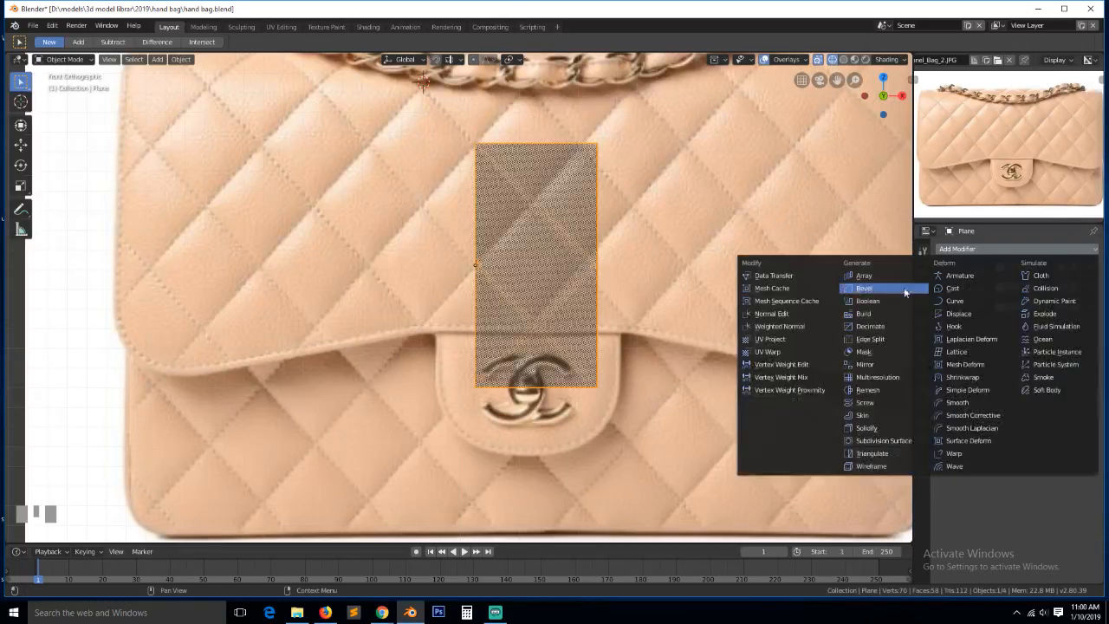
pyautogui.click(877, 367)
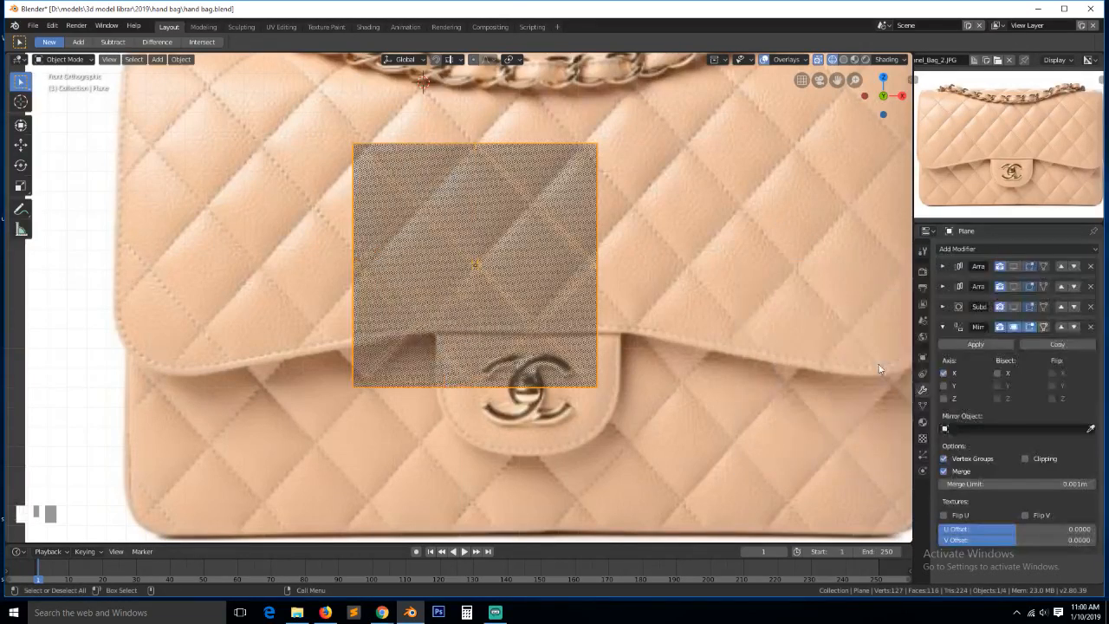
pyautogui.click(382, 612)
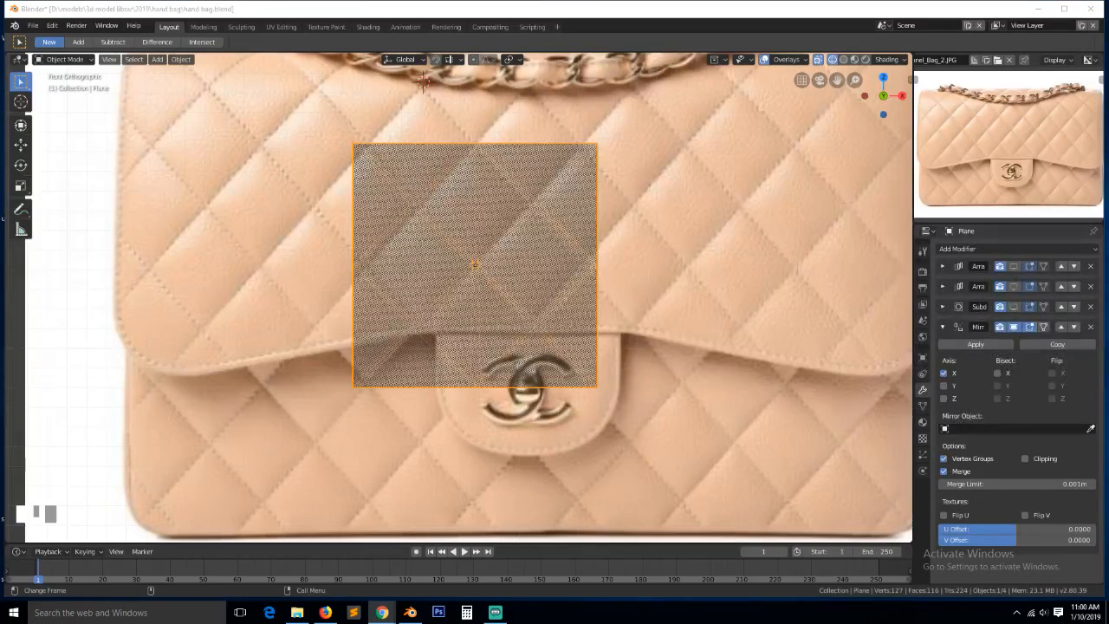
pyautogui.scroll(5, 471, 191)
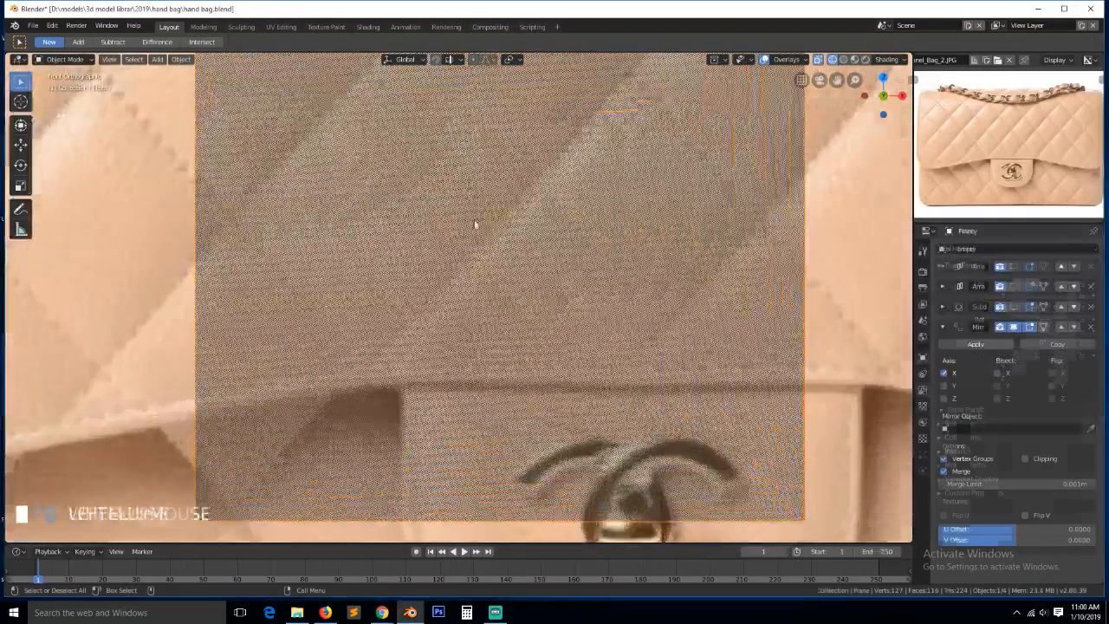
pyautogui.scroll(-5, 485, 221)
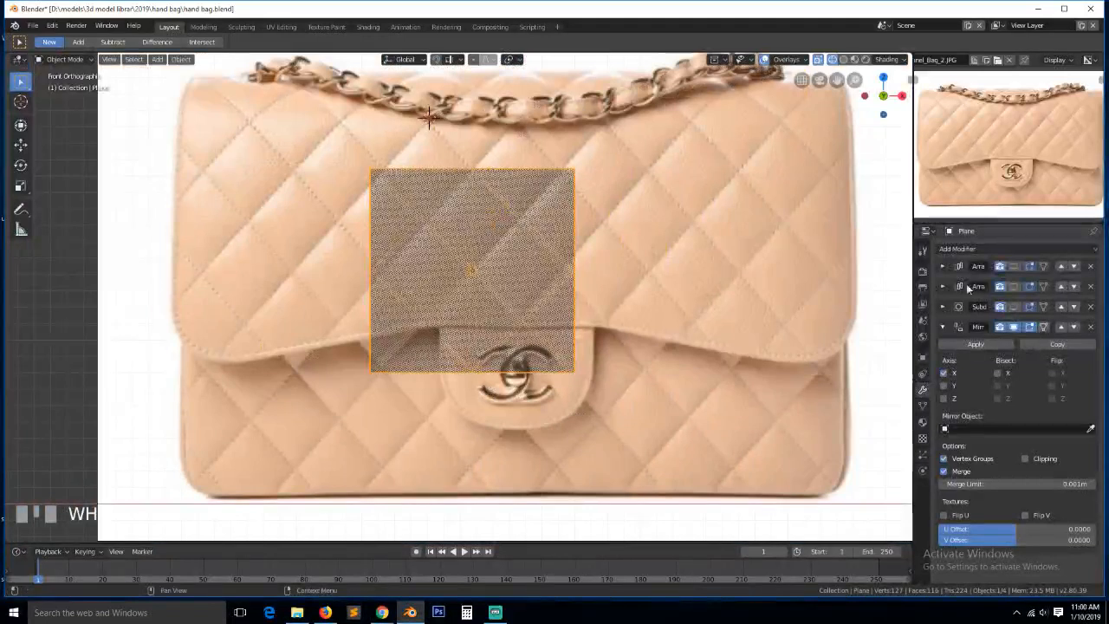
# Enable both Array modifiers in the viewport and show the pattern in solid shading
pyautogui.click(1013, 266)
pyautogui.click(1014, 286)
pyautogui.scroll(-3, 702, 270)
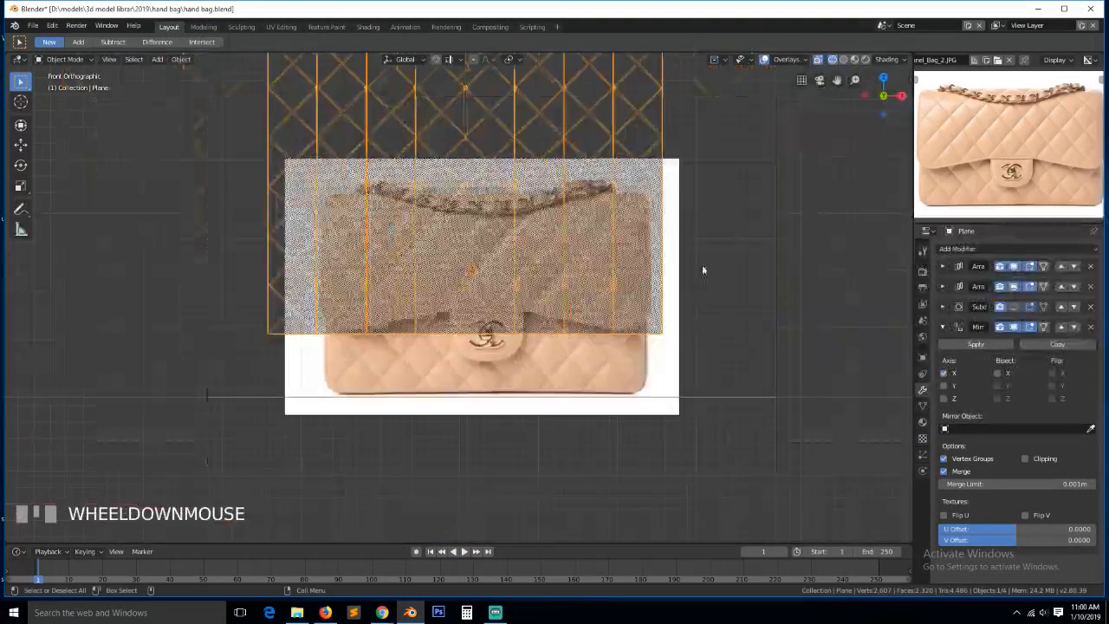
pyautogui.hotkey('alt', 'z')
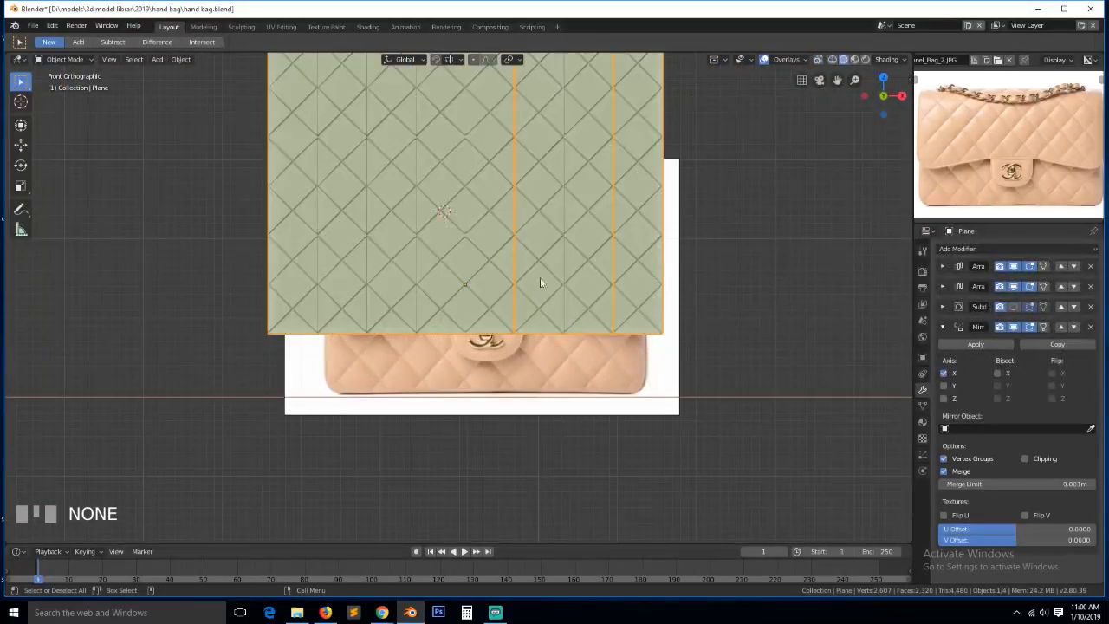
# Move the Mirror modifier to the top of the modifier stack and remove its duplicate
pyautogui.click(1065, 327)
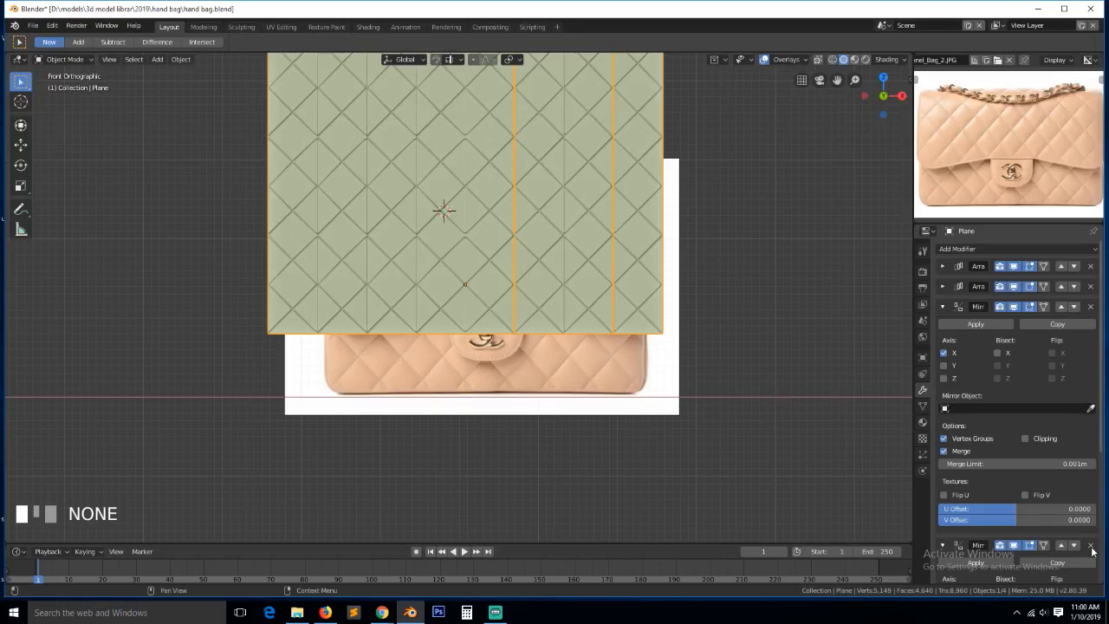
pyautogui.click(1090, 546)
pyautogui.click(1062, 307)
pyautogui.click(1060, 287)
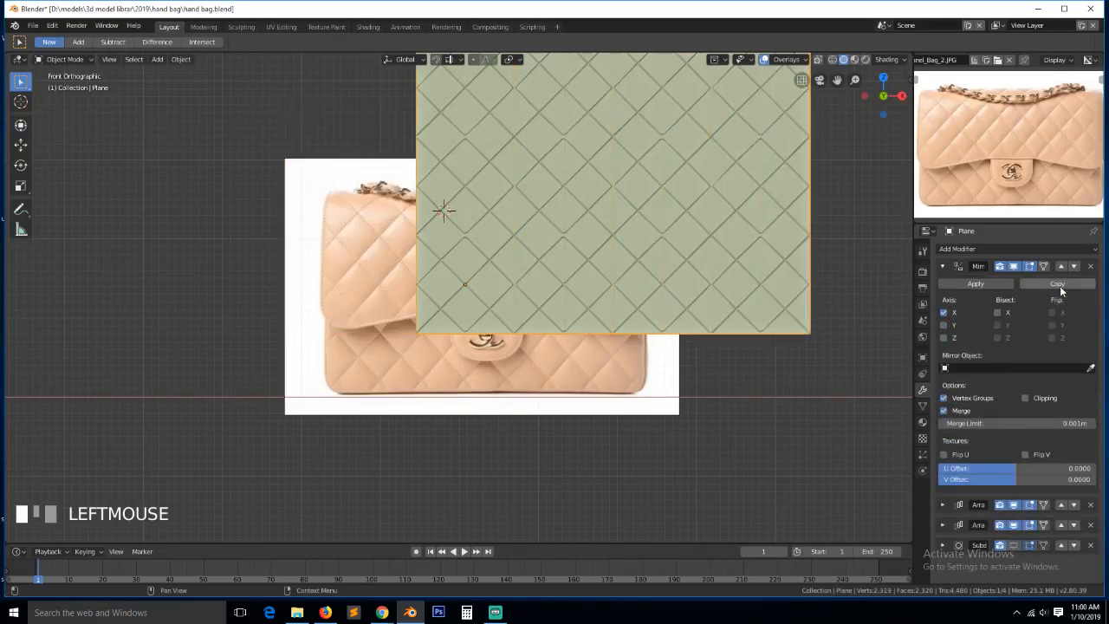
# In wireframe, select the lower half of the tile mesh, deselect the vertices above its centre line, and delete the selected faces
pyautogui.scroll(5, 588, 330)
pyautogui.press('Tab')
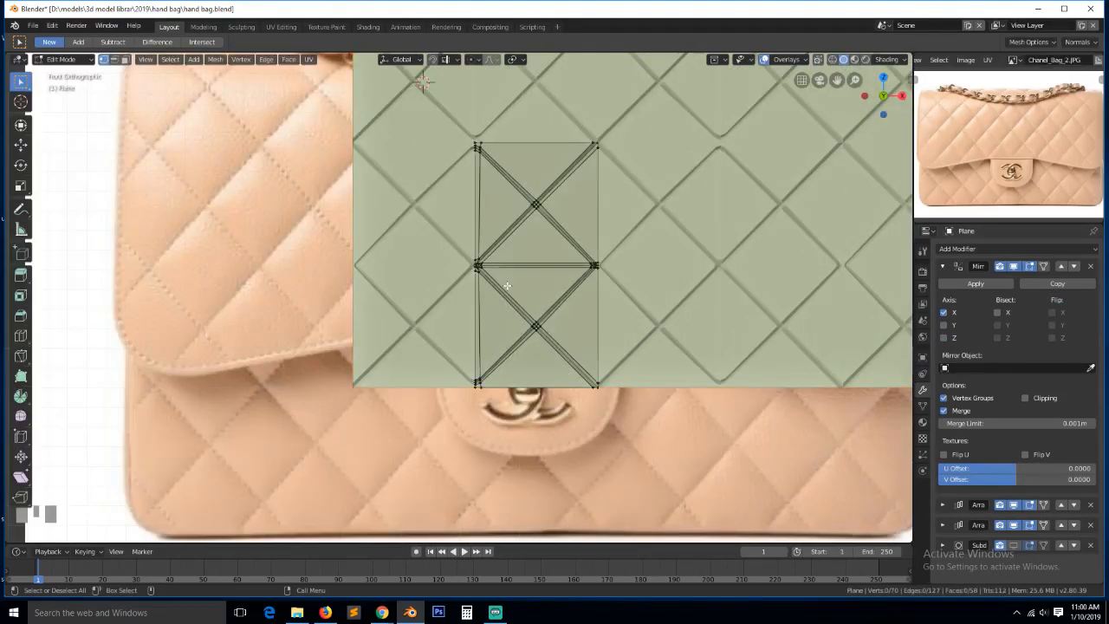
pyautogui.scroll(3, 509, 281)
pyautogui.scroll(-1, 510, 284)
pyautogui.scroll(3, 511, 283)
pyautogui.scroll(-4, 622, 316)
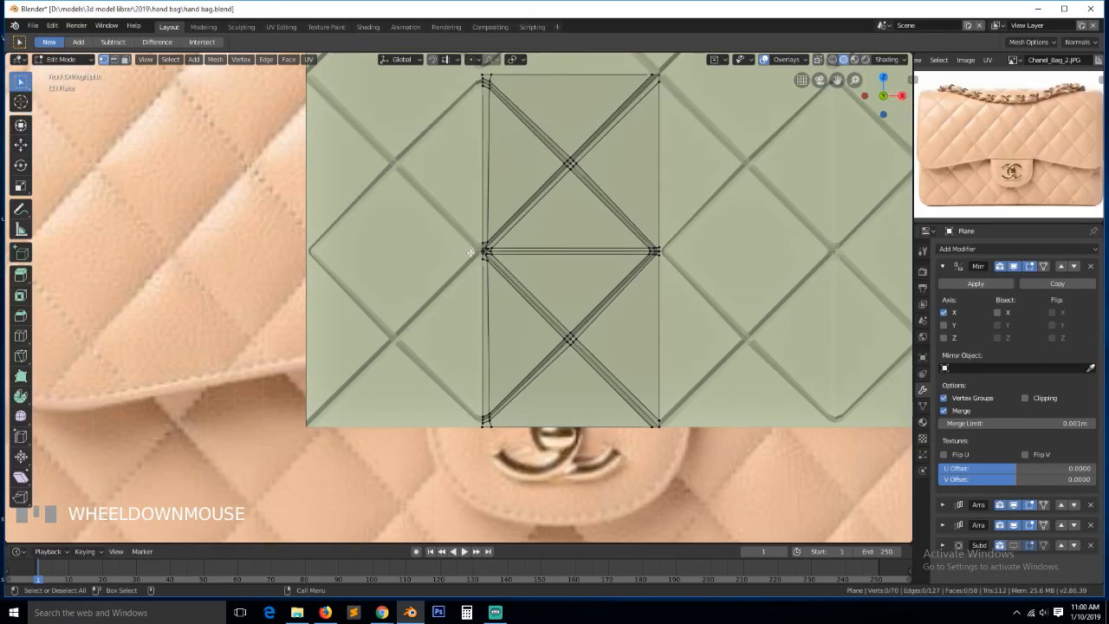
pyautogui.hotkey('alt', 'z')
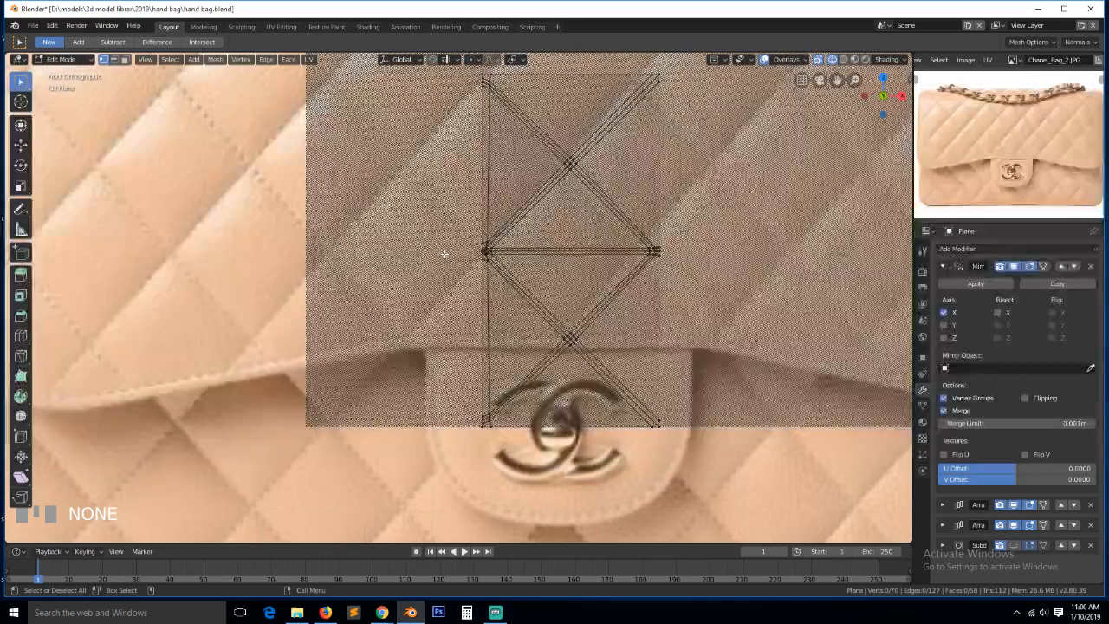
pyautogui.press('b')
pyautogui.moveTo(446, 249); pyautogui.dragTo(732, 420)
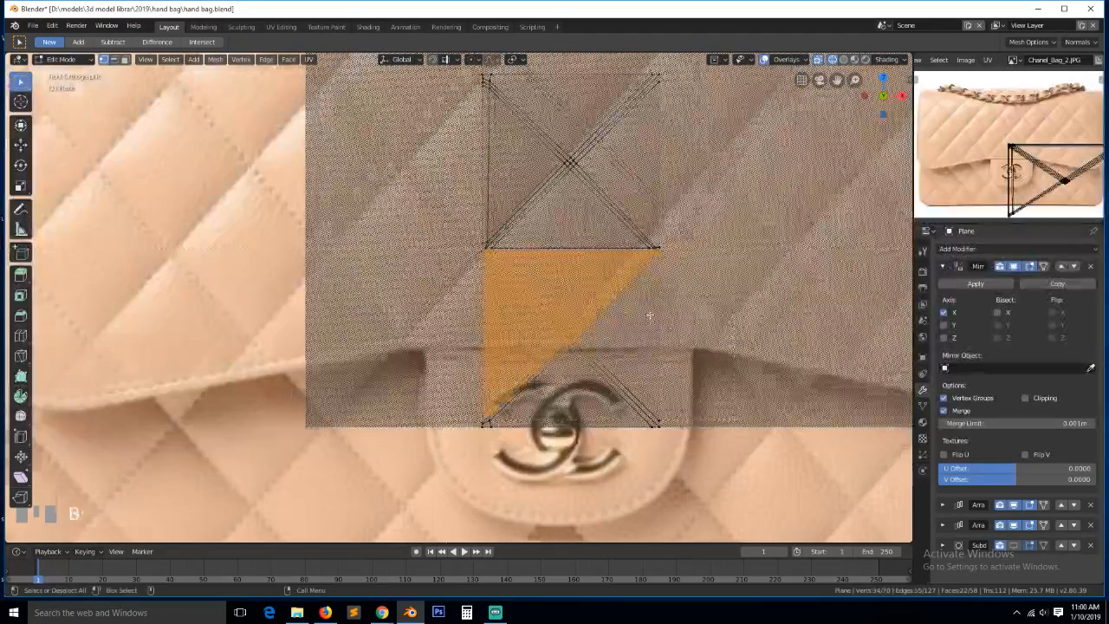
pyautogui.scroll(2, 643, 315)
pyautogui.scroll(-1, 643, 314)
pyautogui.press('b')
pyautogui.moveTo(460, 401); pyautogui.dragTo(732, 485)
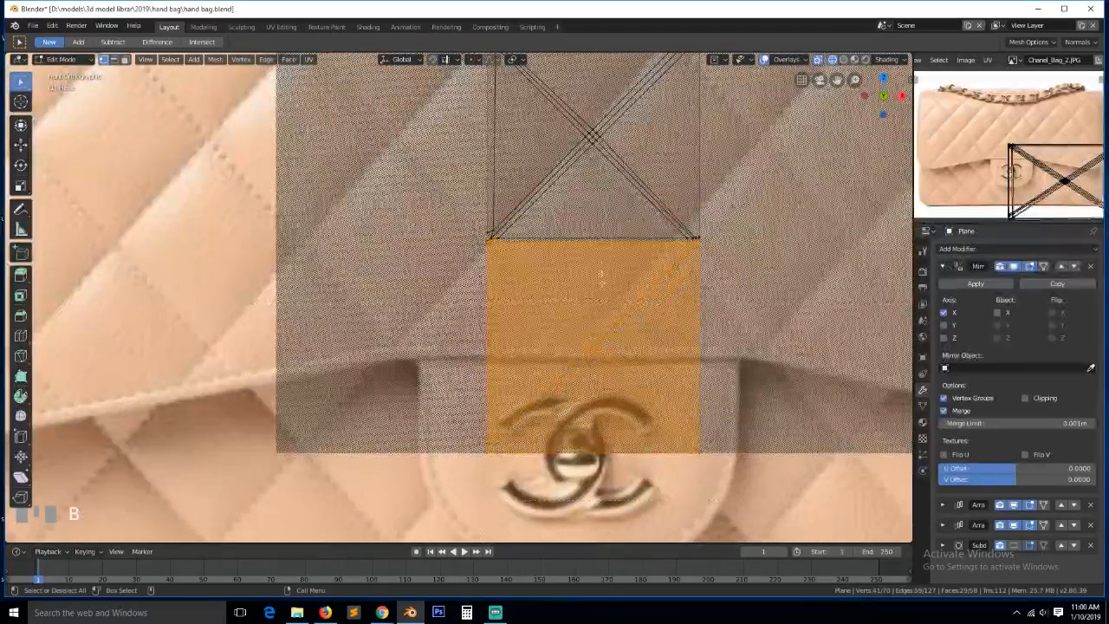
pyautogui.scroll(3, 602, 239)
pyautogui.scroll(2, 602, 239)
pyautogui.moveTo(837, 80); pyautogui.dragTo(795, 217)
pyautogui.scroll(6, 658, 193)
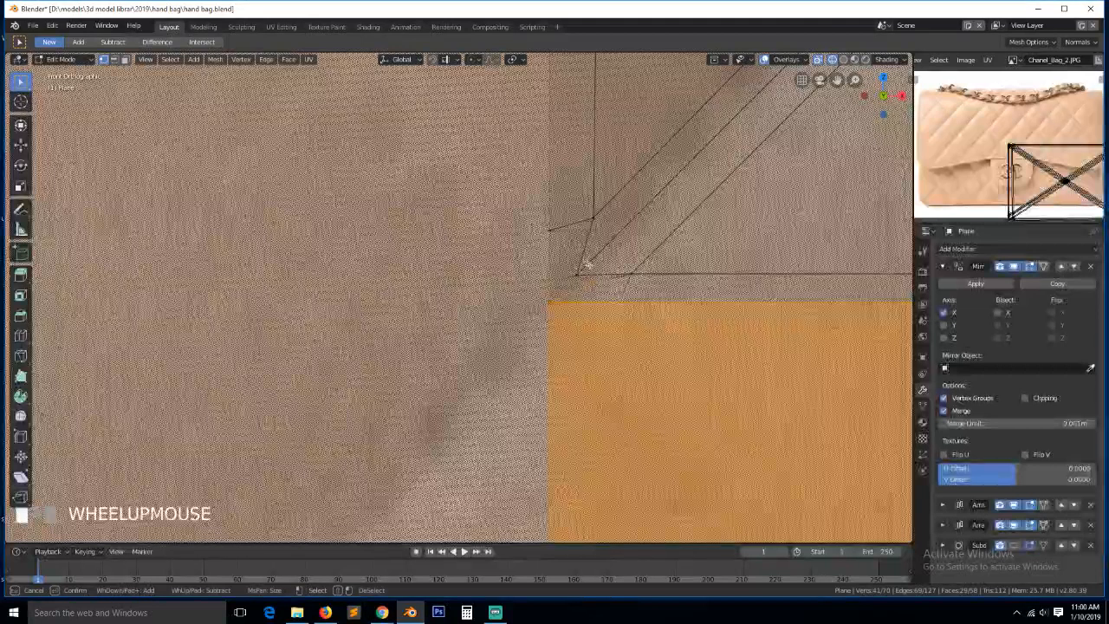
pyautogui.press('c')
pyautogui.moveTo(592, 270); pyautogui.dragTo(535, 271, button='middle')
pyautogui.press('x')
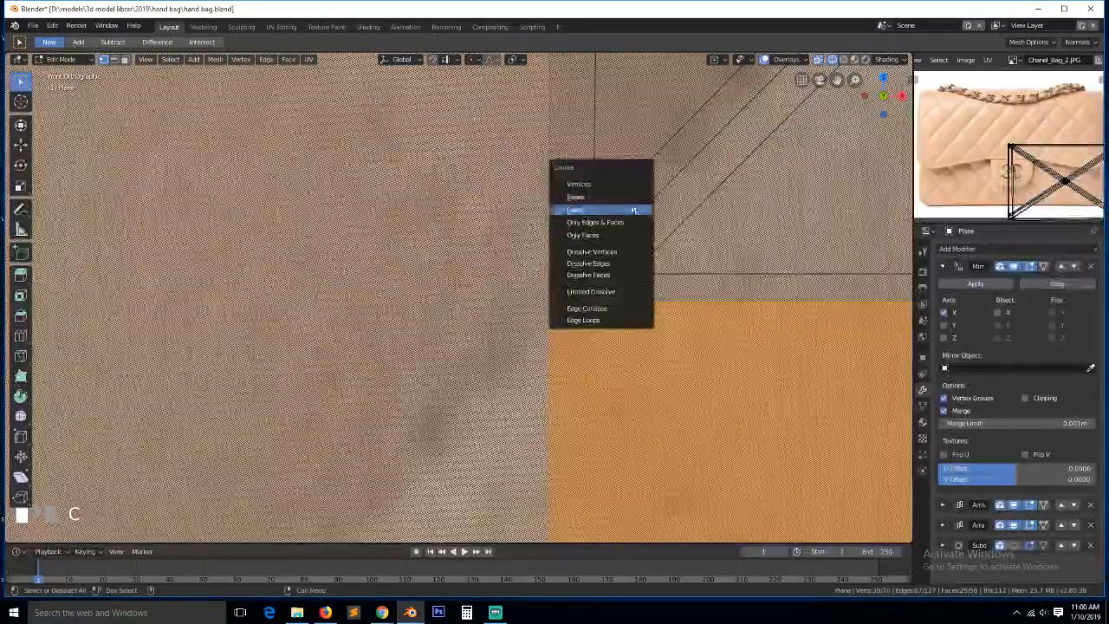
pyautogui.click(619, 211)
# Leave mesh editing and enable the Y axis in the Mirror modifier as well
pyautogui.scroll(-1, 637, 286)
pyautogui.scroll(-4, 637, 285)
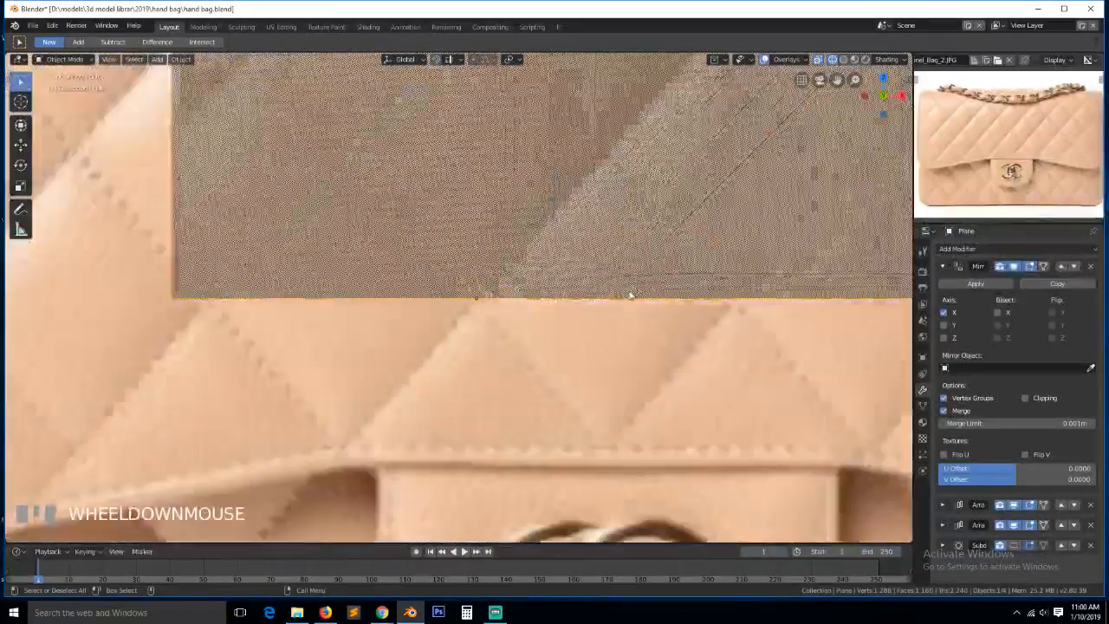
pyautogui.press('Tab')
pyautogui.click(956, 325)
pyautogui.scroll(-5, 589, 306)
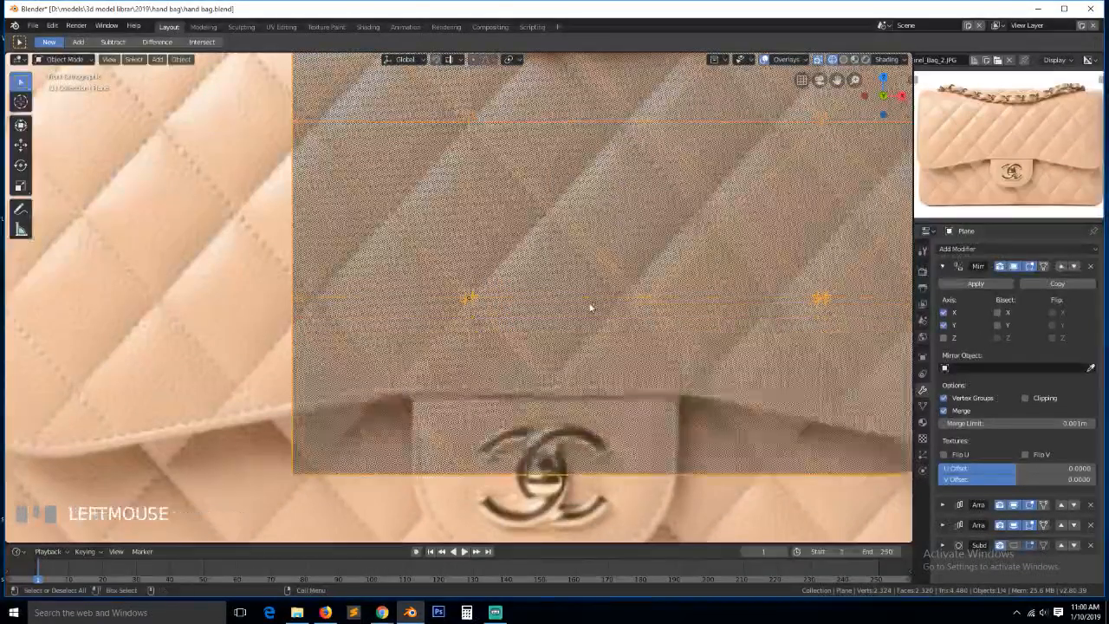
pyautogui.scroll(2, 845, 287)
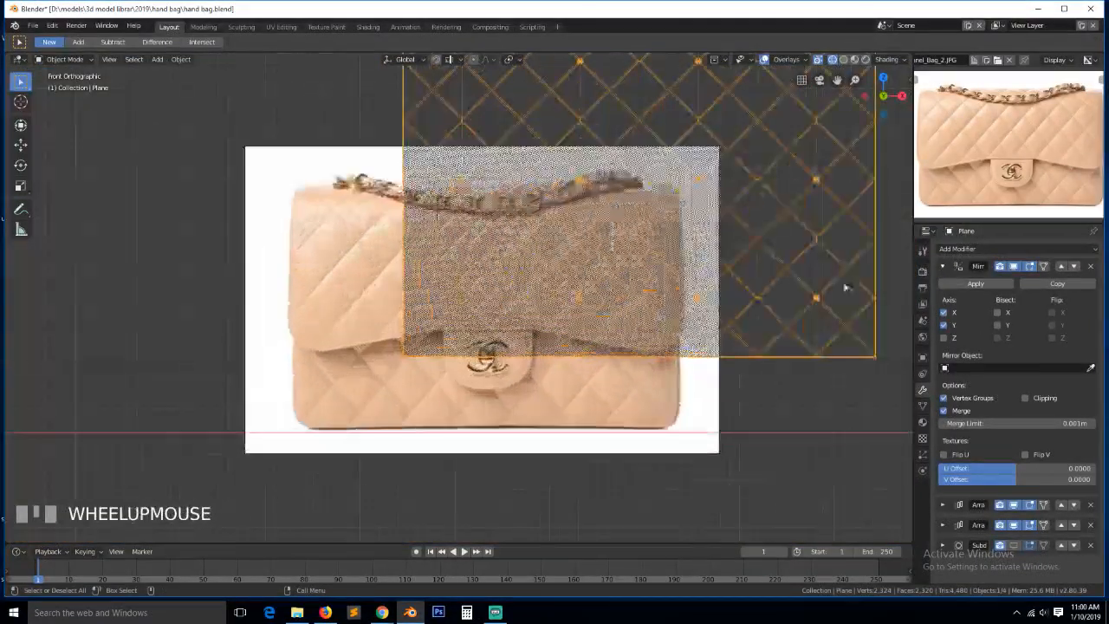
# Collapse the Mirror modifier, hide both Array modifiers in the viewport, and open the tile mesh for editing in solid shading
pyautogui.click(942, 266)
pyautogui.click(1014, 286)
pyautogui.click(1014, 306)
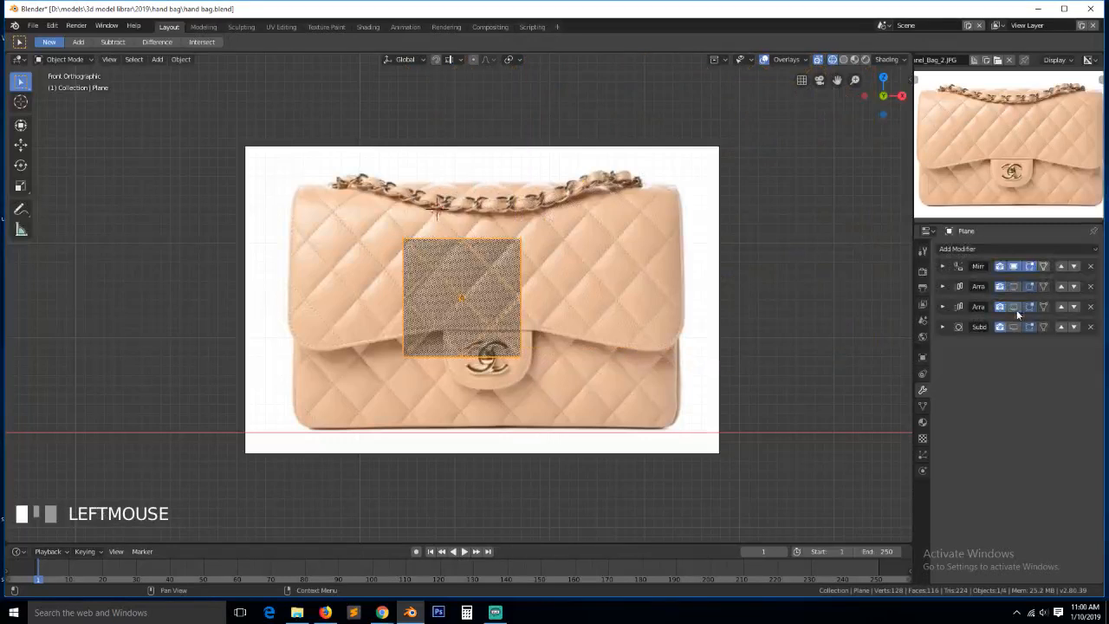
pyautogui.scroll(5, 409, 292)
pyautogui.press('Tab')
pyautogui.press('z')
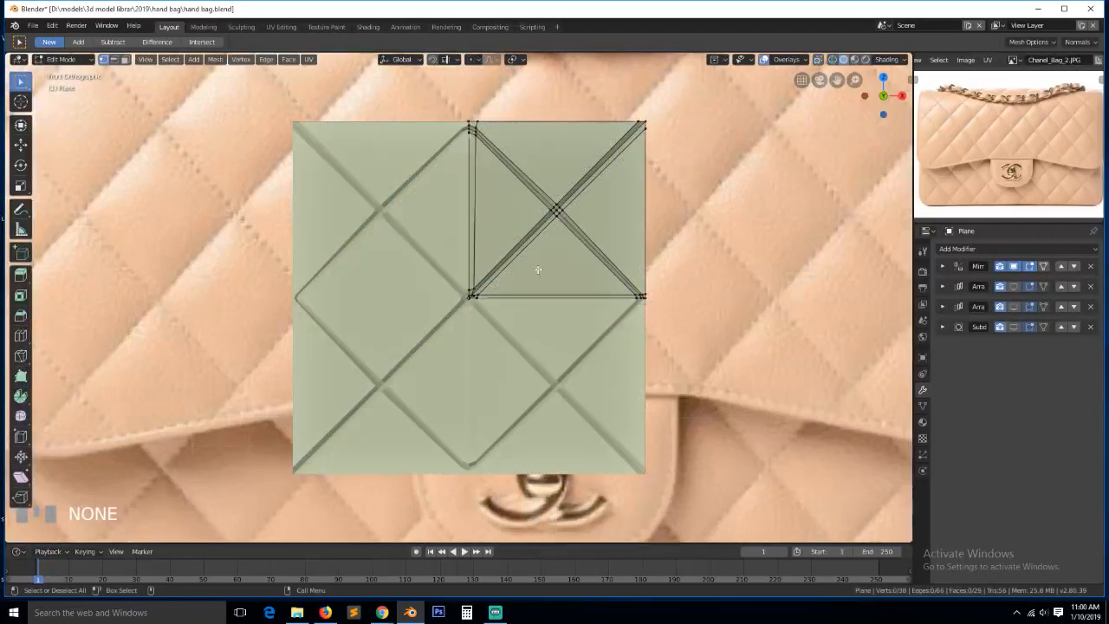
# Leave mesh editing, enable the Subdivision Surface modifier in the viewport, and examine the smoothed seams at an angle
pyautogui.moveTo(837, 80); pyautogui.dragTo(837, 164)
pyautogui.scroll(5, 565, 325)
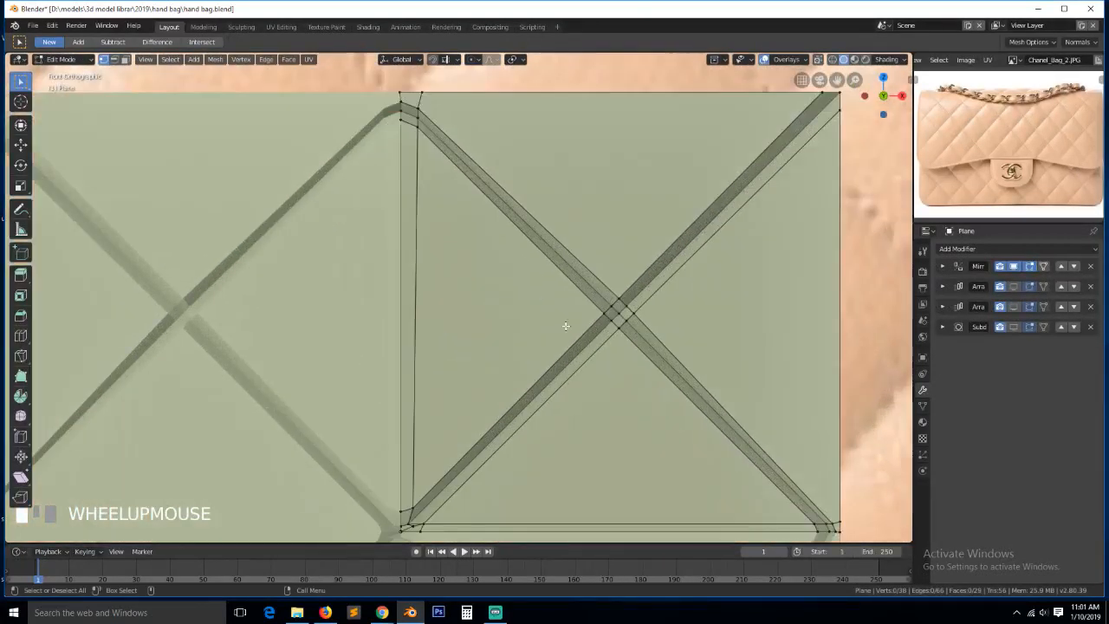
pyautogui.scroll(-4, 467, 217)
pyautogui.press('Tab')
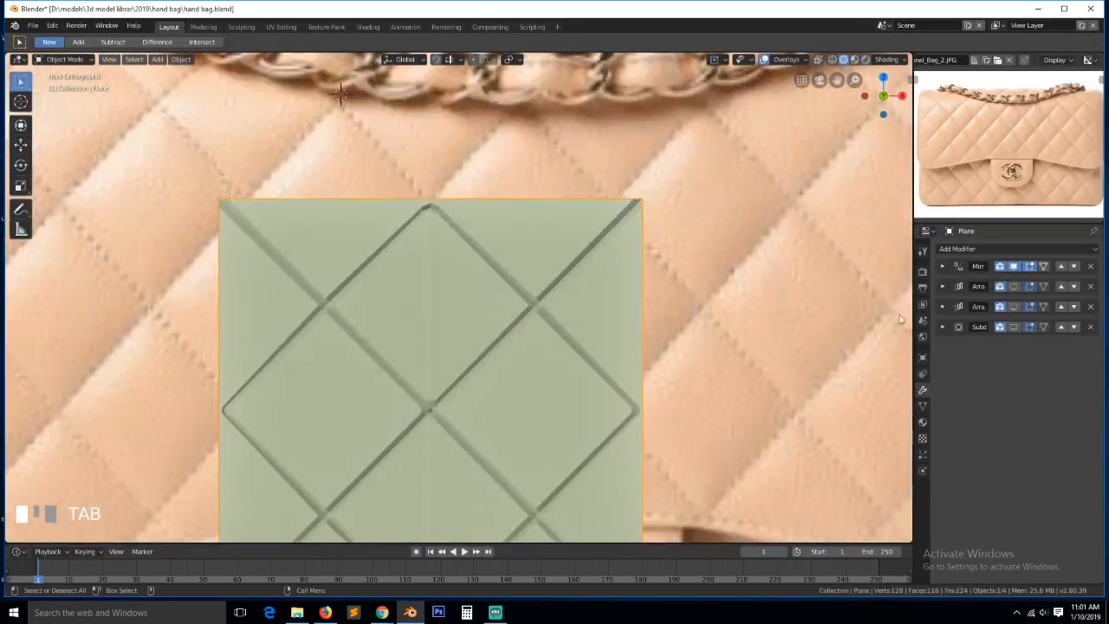
pyautogui.click(1014, 327)
pyautogui.press('`')
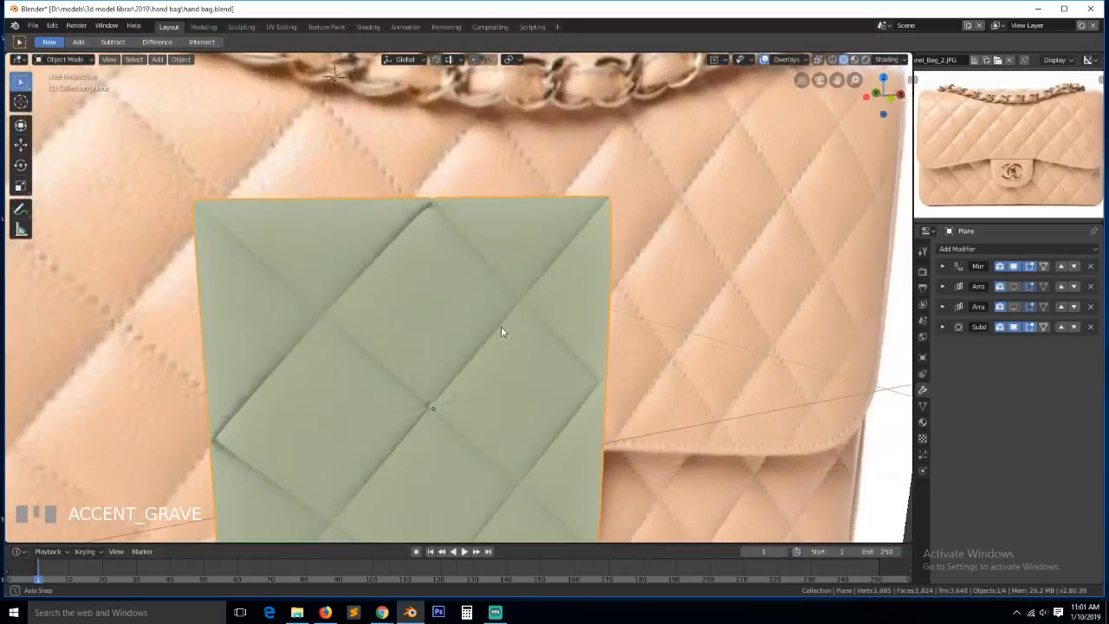
pyautogui.scroll(5, 470, 265)
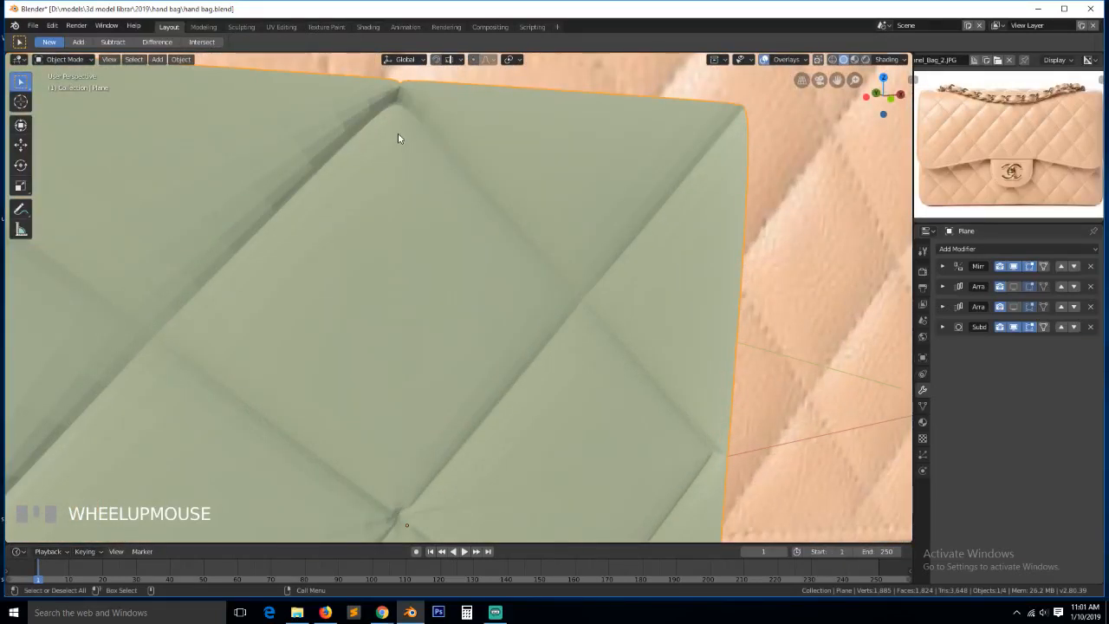
pyautogui.scroll(-3, 371, 165)
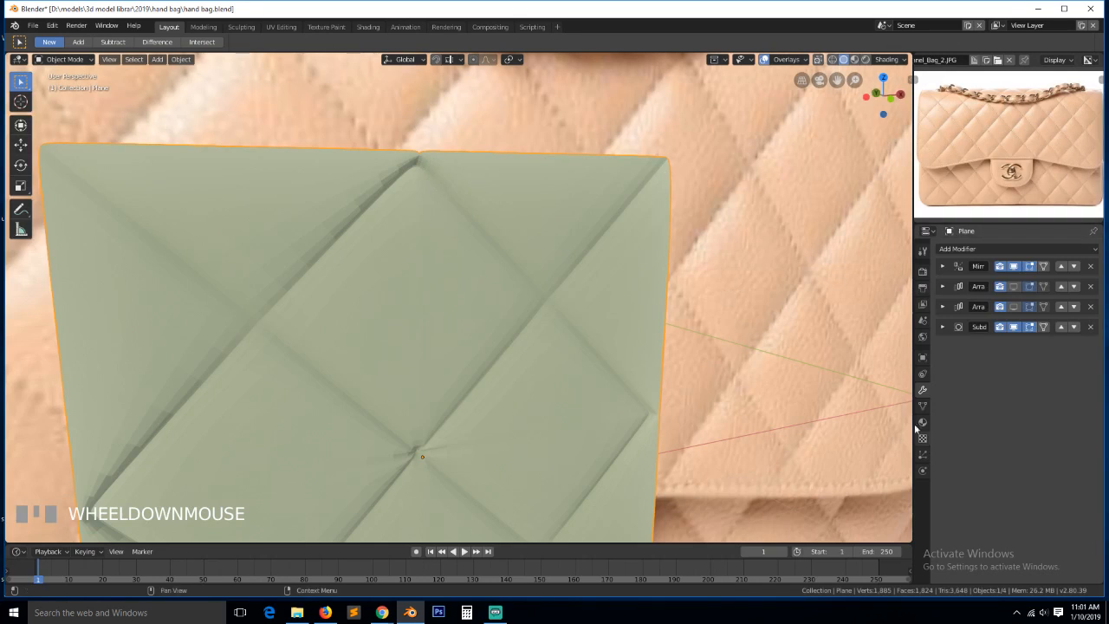
# Open the tile mesh for editing in front view and hide the Subdivision Surface modifier in the viewport
pyautogui.press('KP_1')
pyautogui.press('Tab')
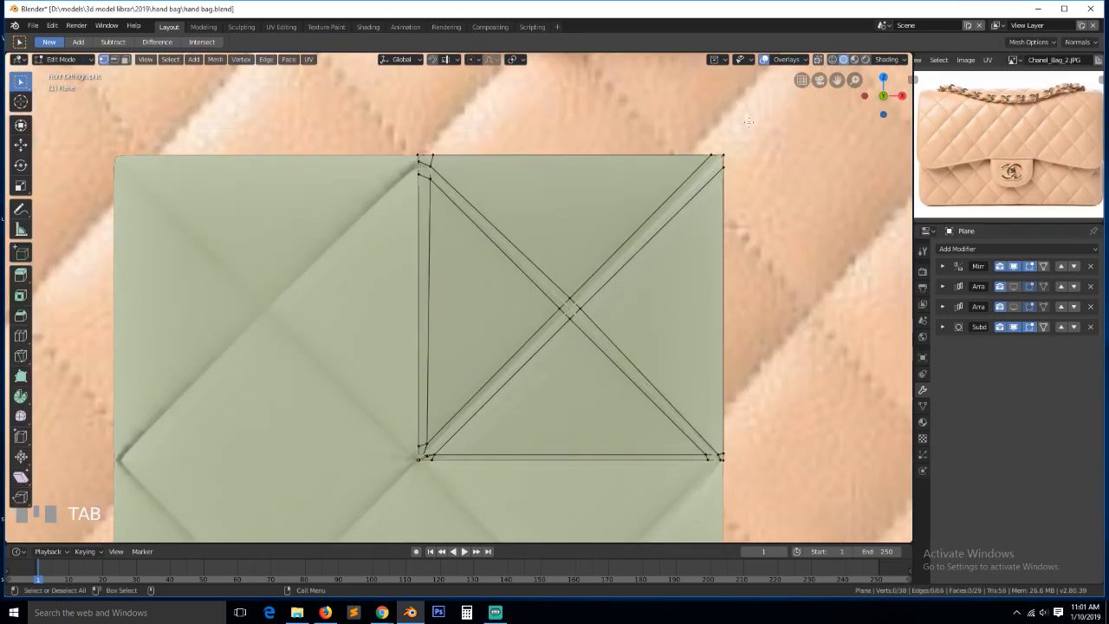
pyautogui.moveTo(833, 80); pyautogui.dragTo(848, 141)
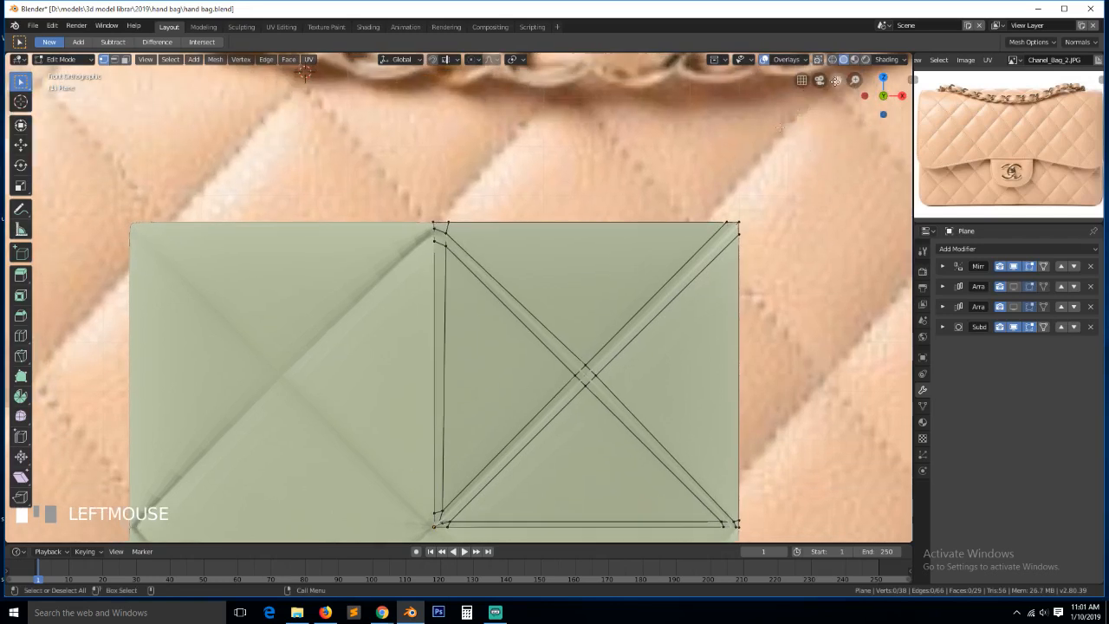
pyautogui.scroll(6, 663, 183)
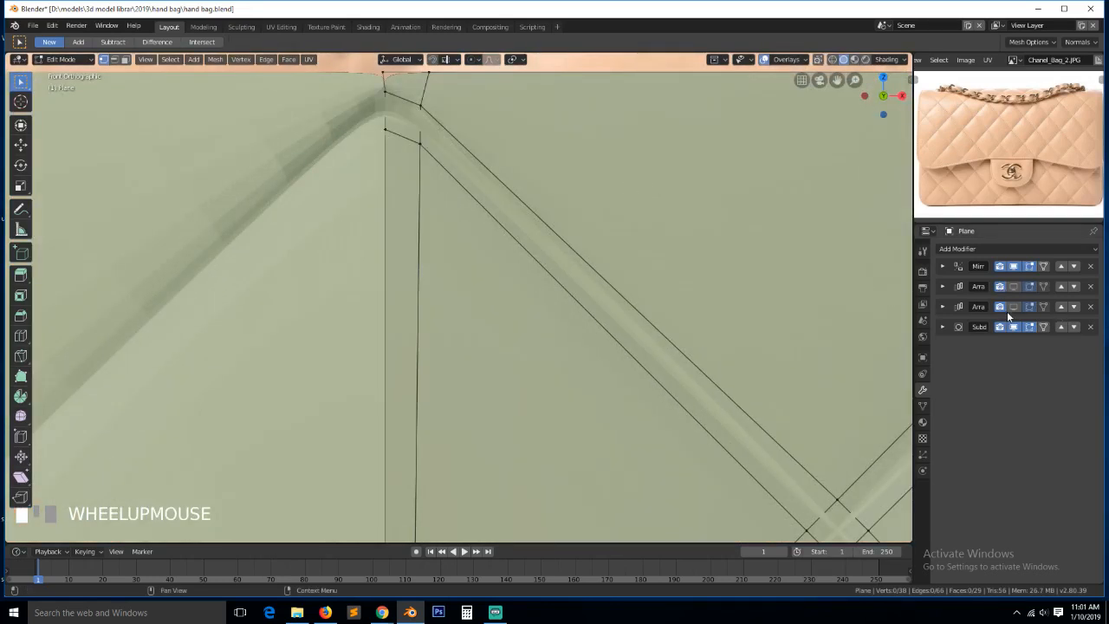
pyautogui.click(1014, 326)
# Select the short vertical edge on the mirror line at the tile's upper seam corner and move it inward along the global Y axis
pyautogui.moveTo(594, 200); pyautogui.dragTo(537, 195, button='middle')
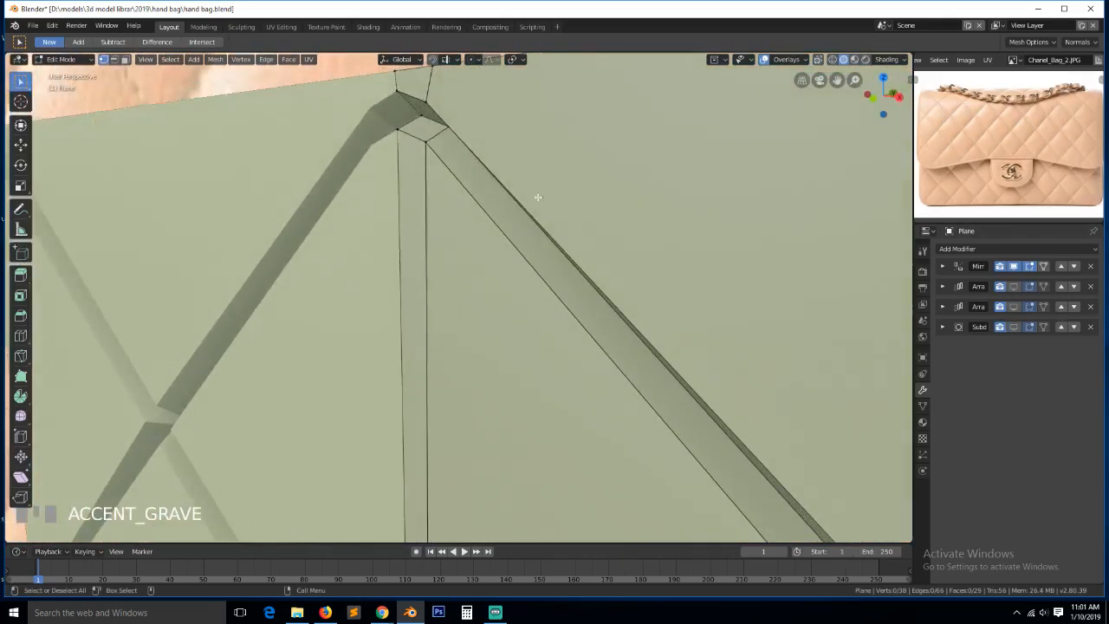
pyautogui.scroll(-1, 537, 196)
pyautogui.click(406, 111)
pyautogui.keyDown('ctrl'); pyautogui.click(407, 126); pyautogui.keyUp('ctrl')
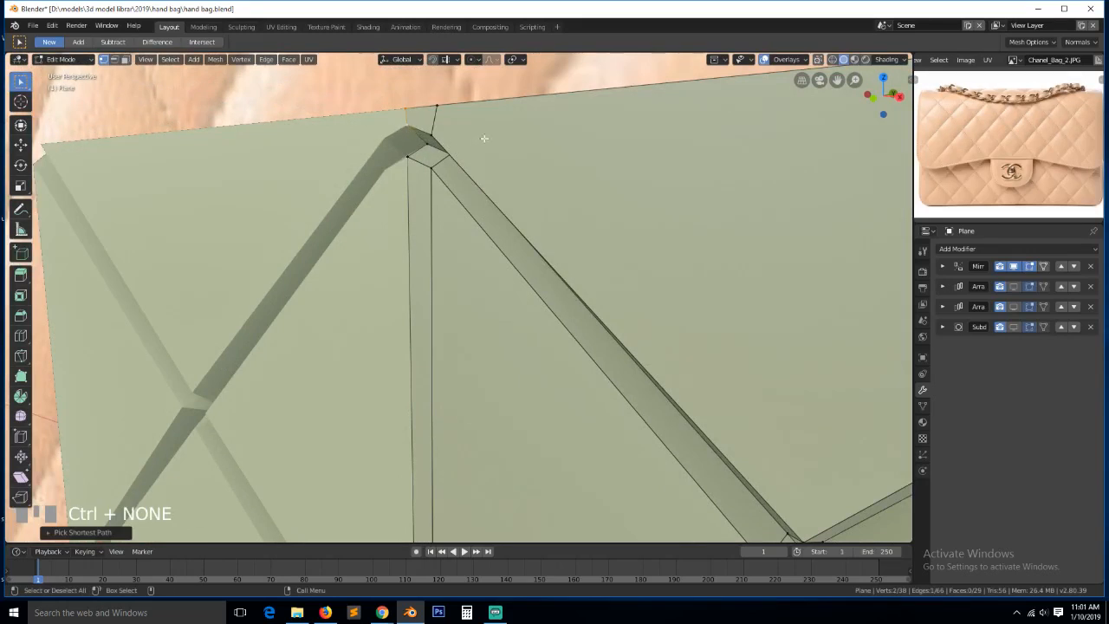
pyautogui.moveTo(485, 139); pyautogui.dragTo(569, 174, button='middle')
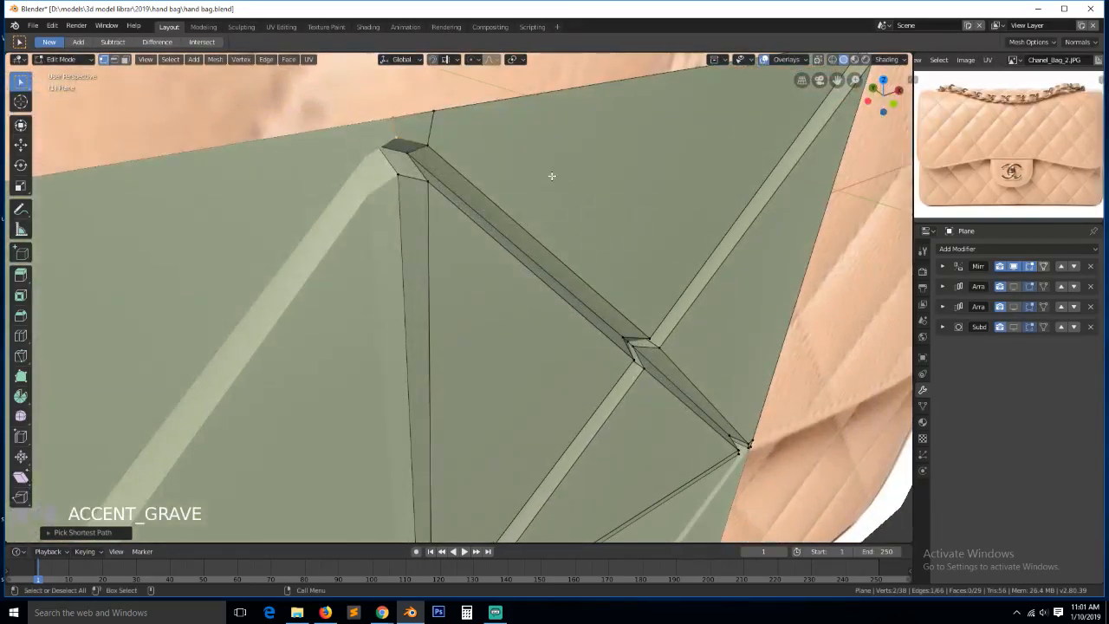
pyautogui.press('g')
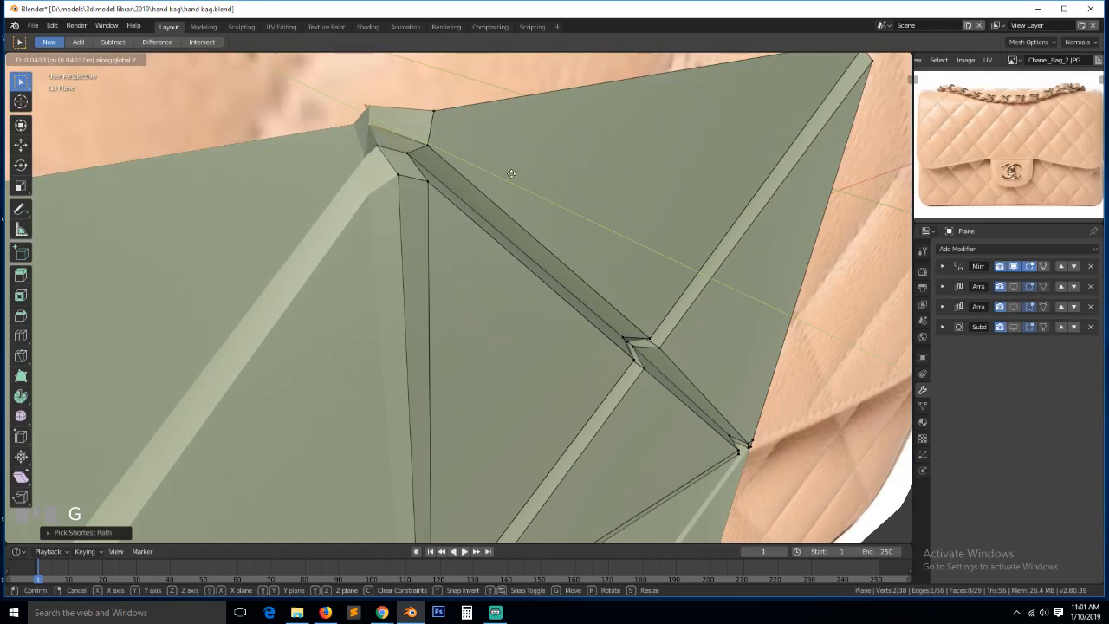
pyautogui.click(445, 156)
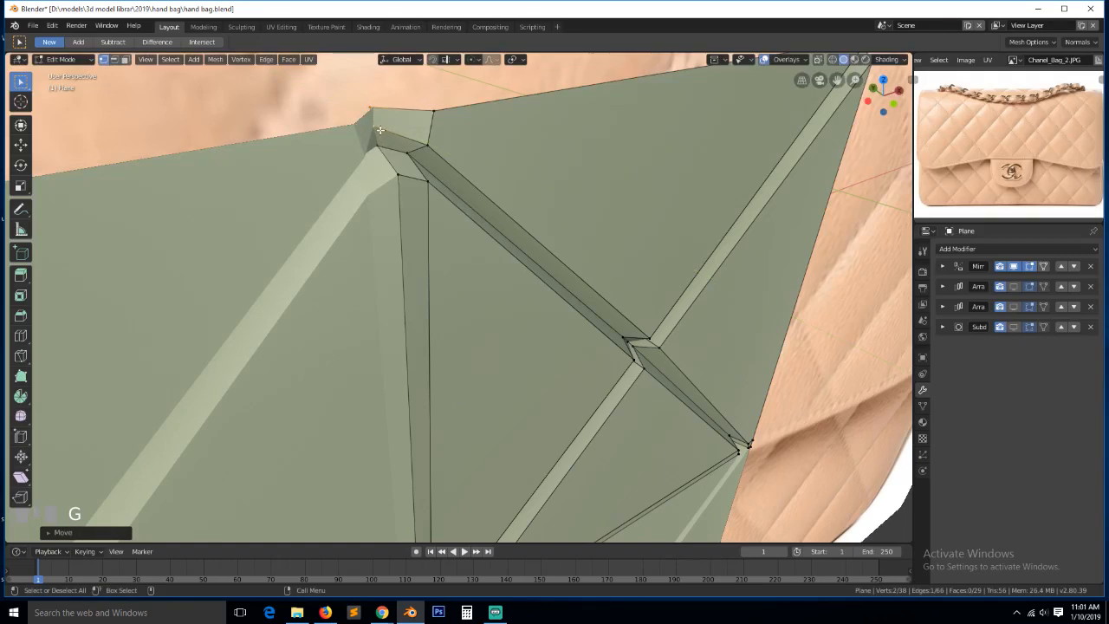
pyautogui.press('`')
pyautogui.moveTo(380, 130); pyautogui.dragTo(487, 174, button='middle')
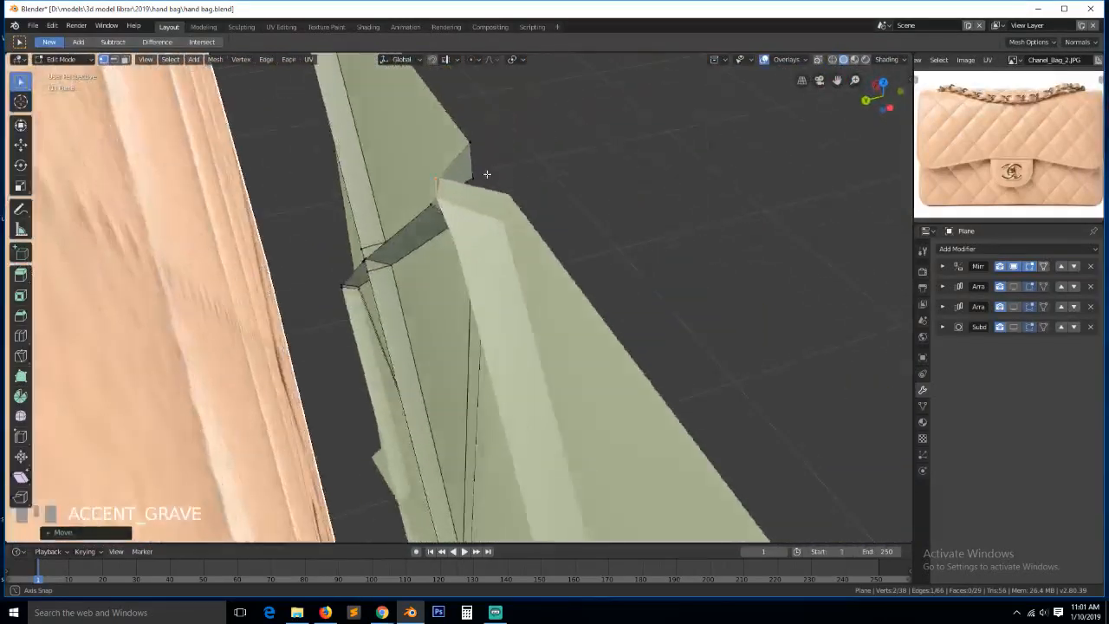
pyautogui.press('KP_Decimal')
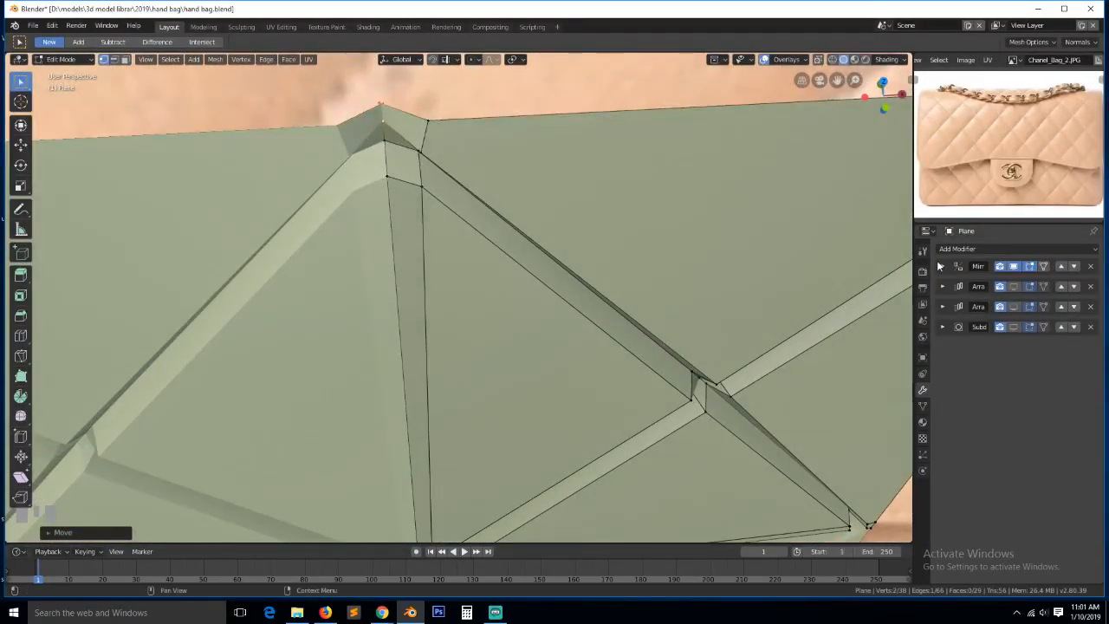
# Enable Clipping in the Mirror modifier and try moving the centre-line edge loop along the X axis
pyautogui.click(942, 266)
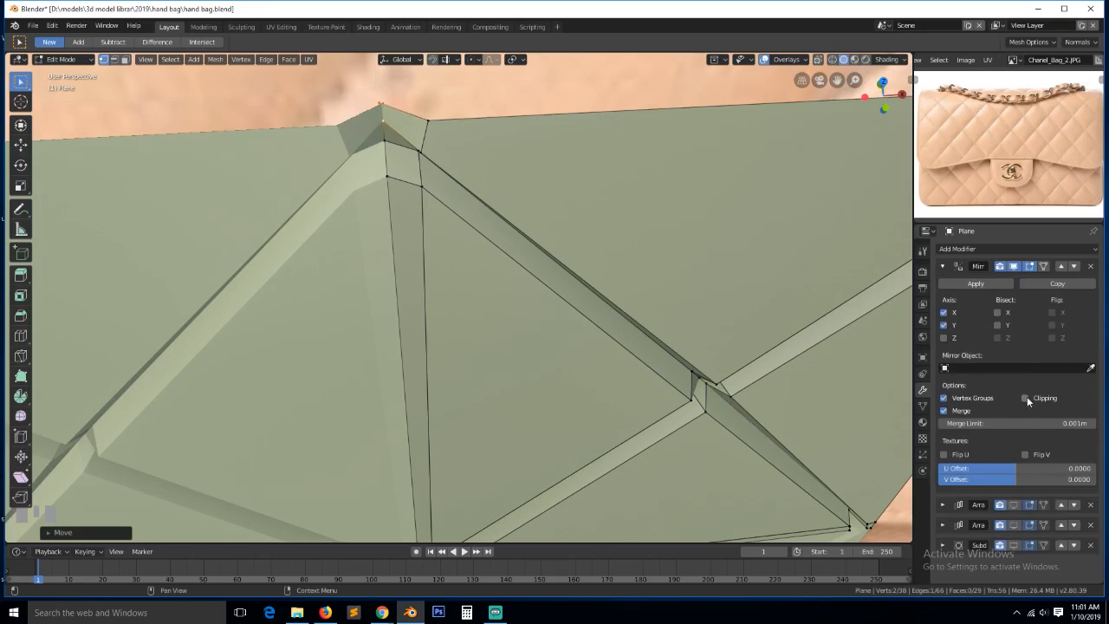
pyautogui.click(1026, 398)
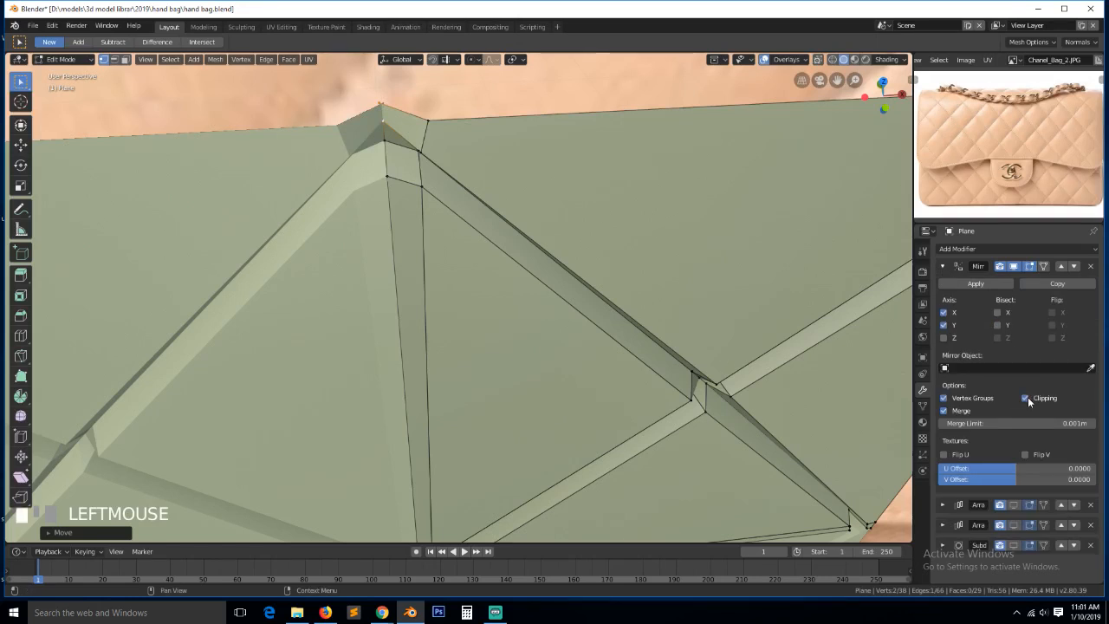
pyautogui.scroll(-6, 540, 285)
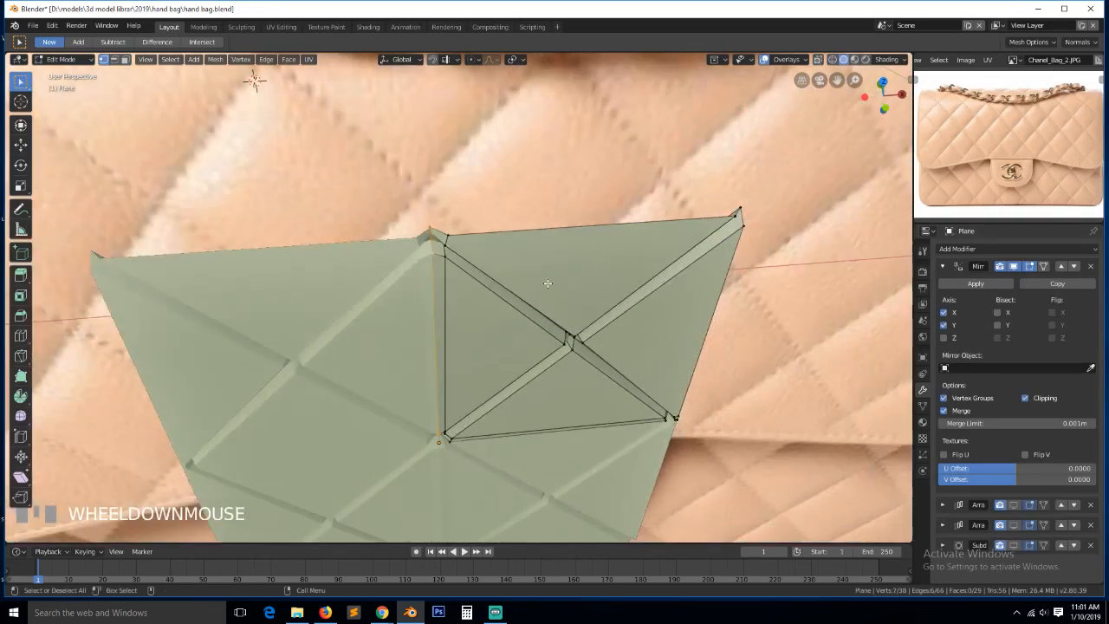
pyautogui.press('g')
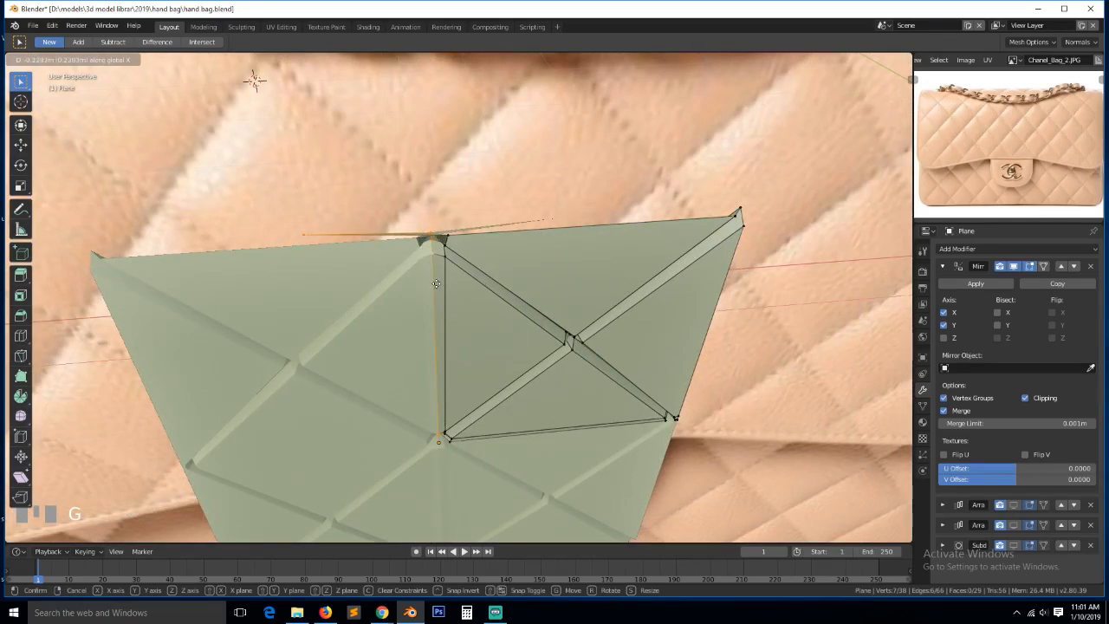
pyautogui.click(504, 253)
pyautogui.keyDown('alt'); pyautogui.click(515, 238); pyautogui.keyUp('alt')
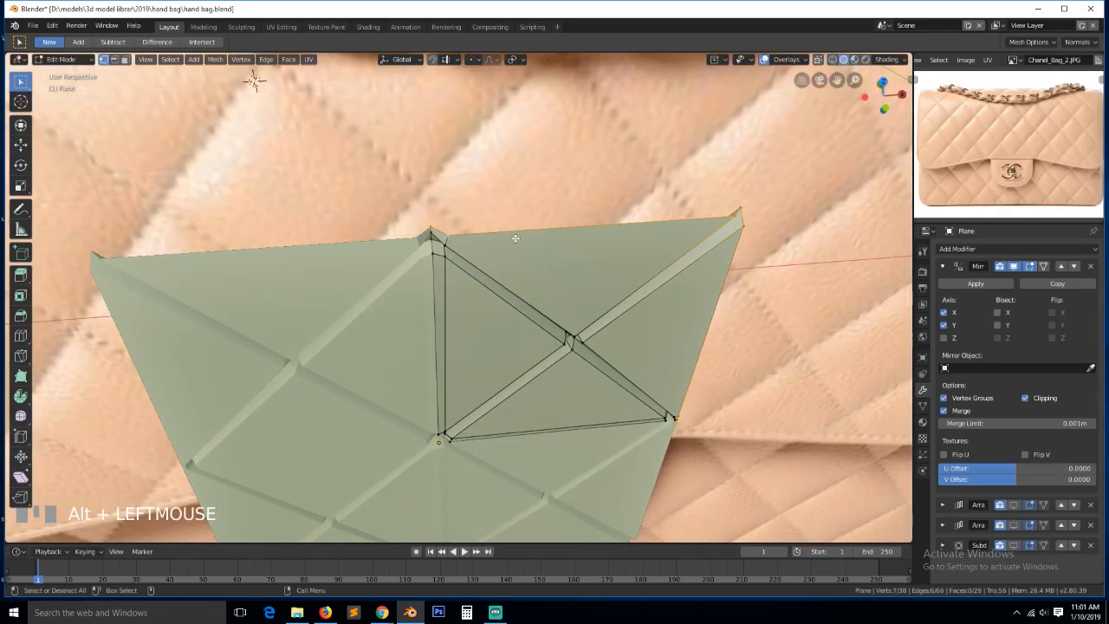
# Leave mesh editing, collapse the Mirror modifier, and show both Array modifiers and the Subdivision Surface modifier in the viewport
pyautogui.press('`')
pyautogui.moveTo(535, 420); pyautogui.dragTo(489, 343, button='middle')
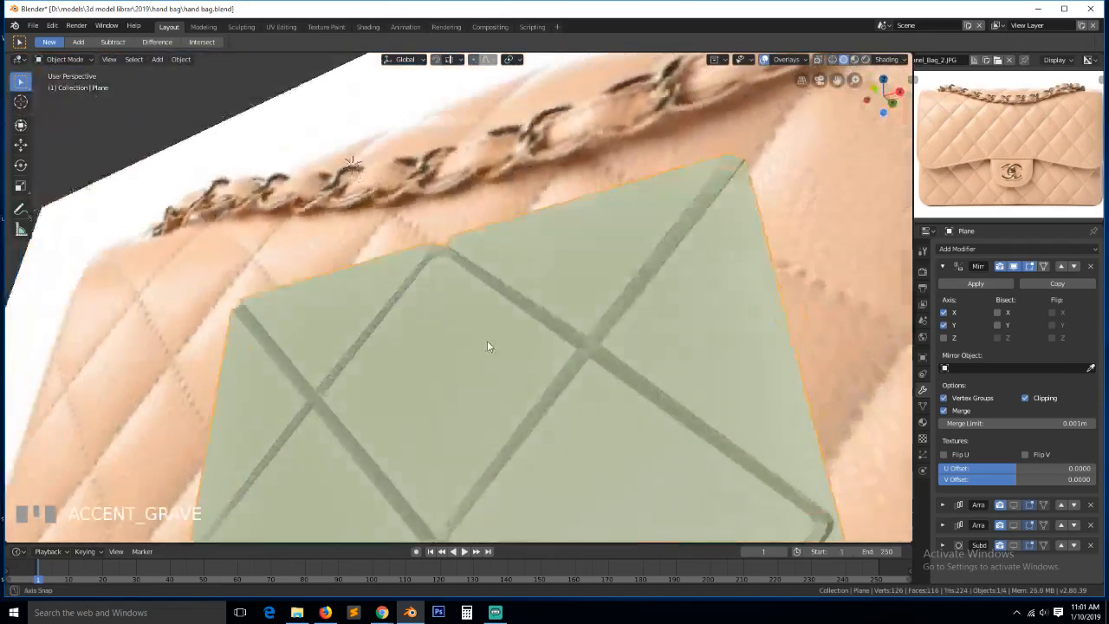
pyautogui.scroll(-3, 490, 340)
pyautogui.click(943, 266)
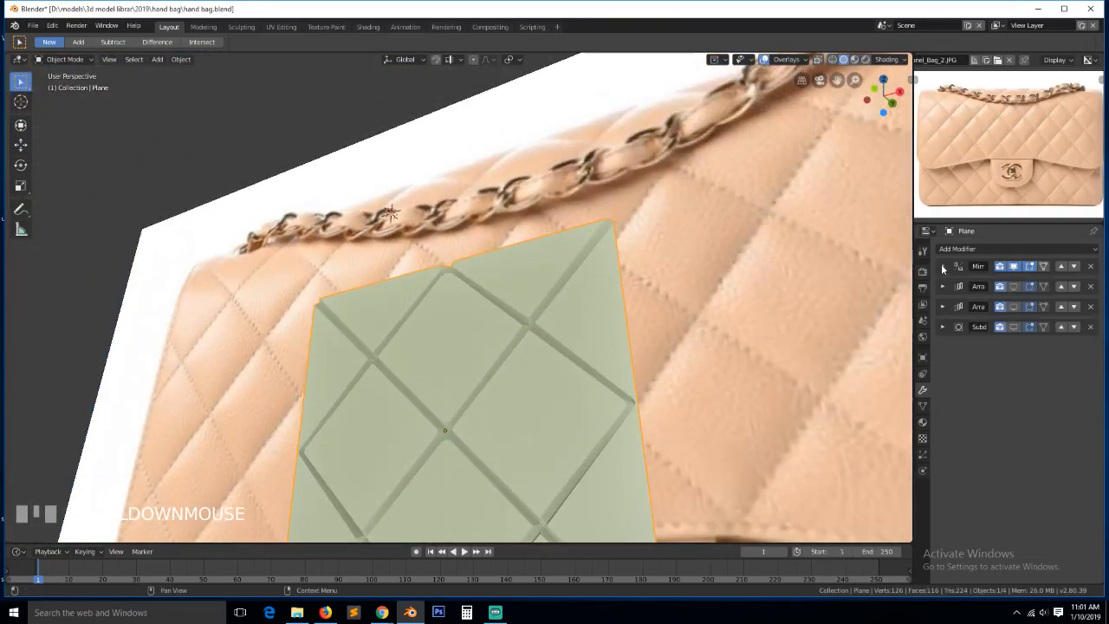
pyautogui.click(1014, 287)
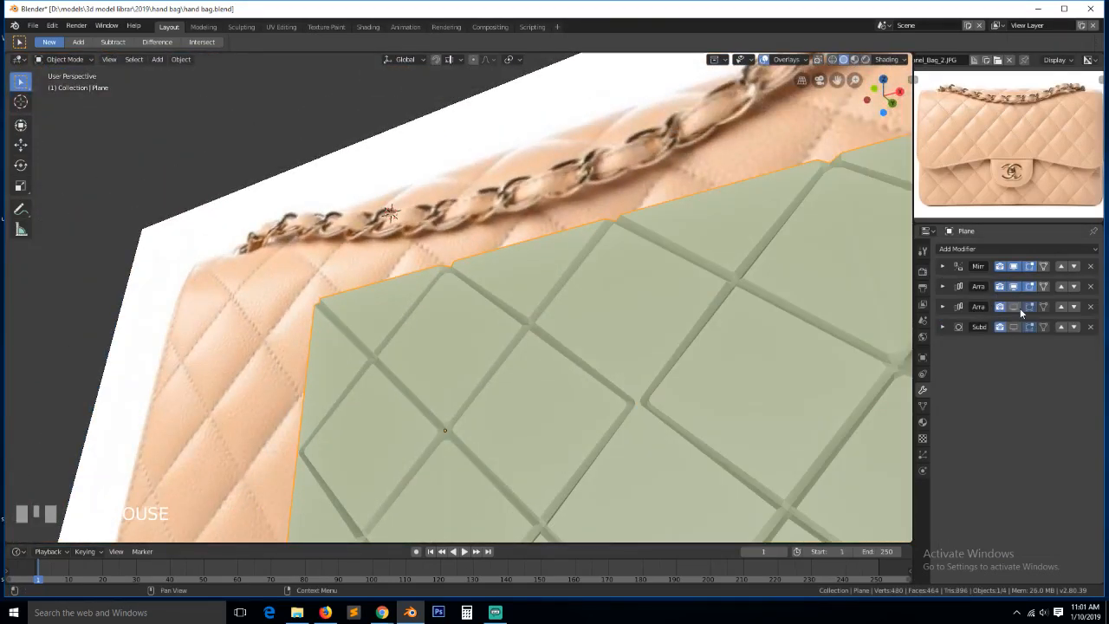
pyautogui.click(1014, 306)
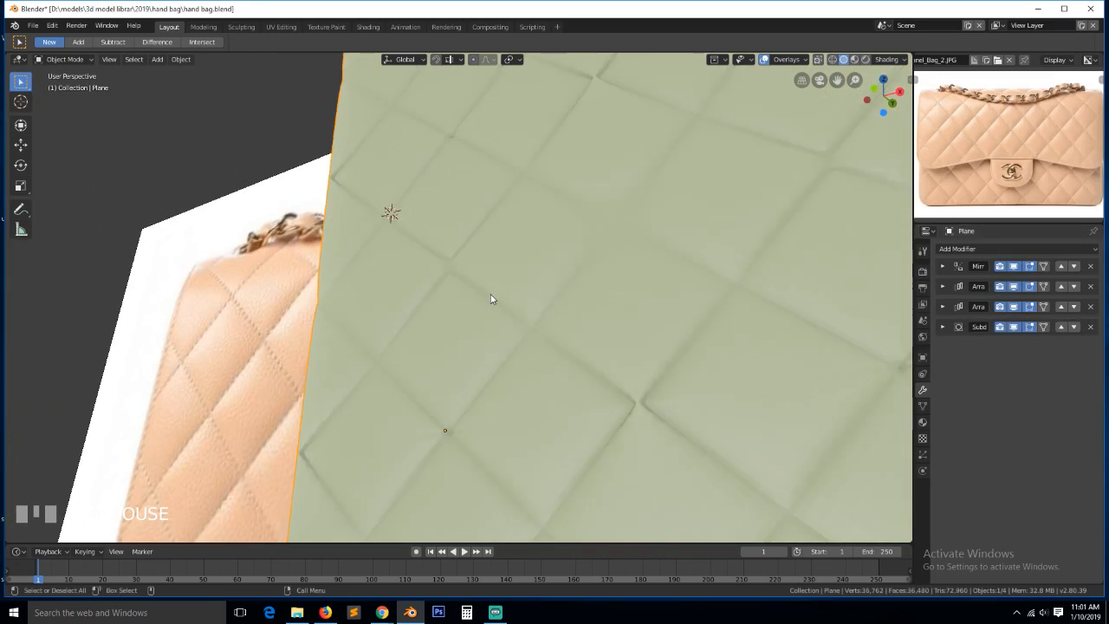
# Examine the smoothed, repeated quilting from several angles and inspect the junctions where the seams meet
pyautogui.moveTo(490, 299); pyautogui.dragTo(485, 374, button='middle')
pyautogui.scroll(-3, 564, 354)
pyautogui.scroll(4, 486, 373)
pyautogui.scroll(-2, 497, 369)
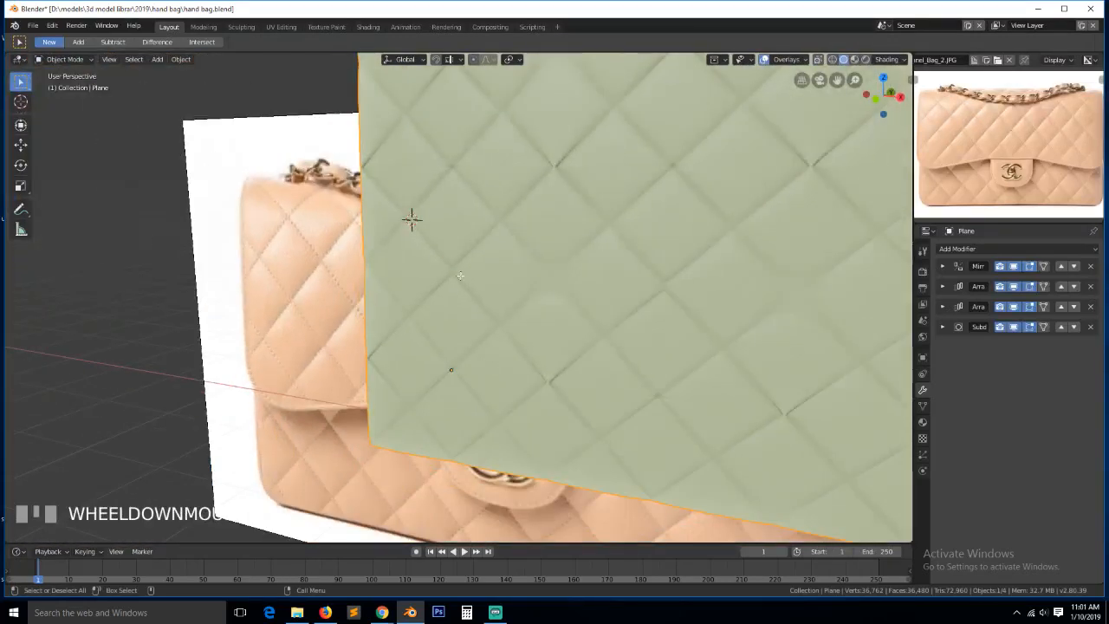
pyautogui.press('Tab')
pyautogui.scroll(2, 455, 272)
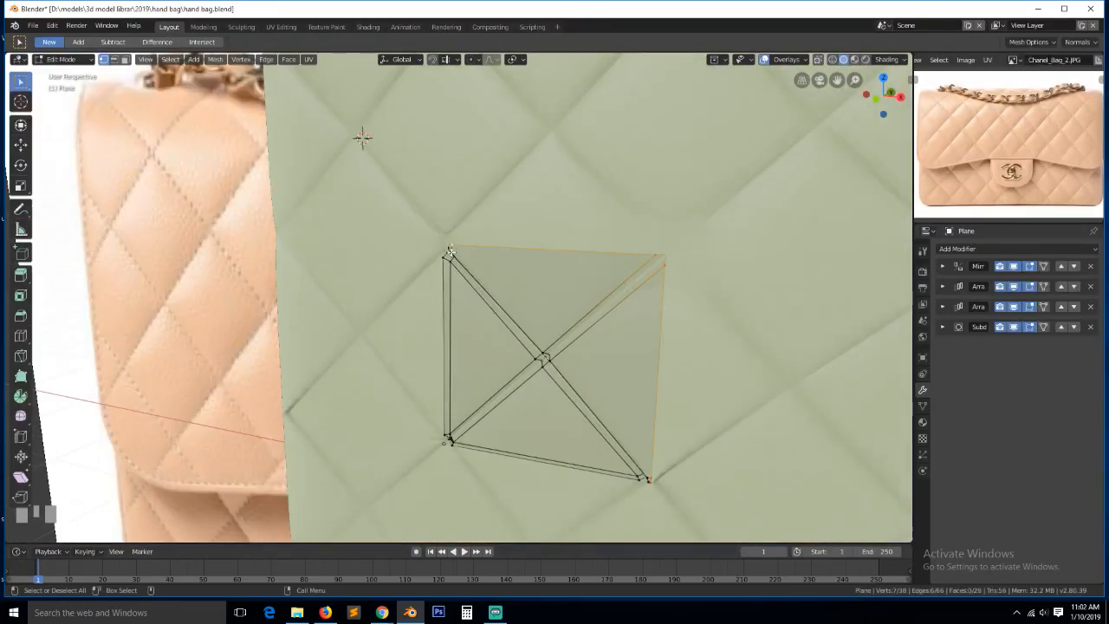
pyautogui.press('Tab')
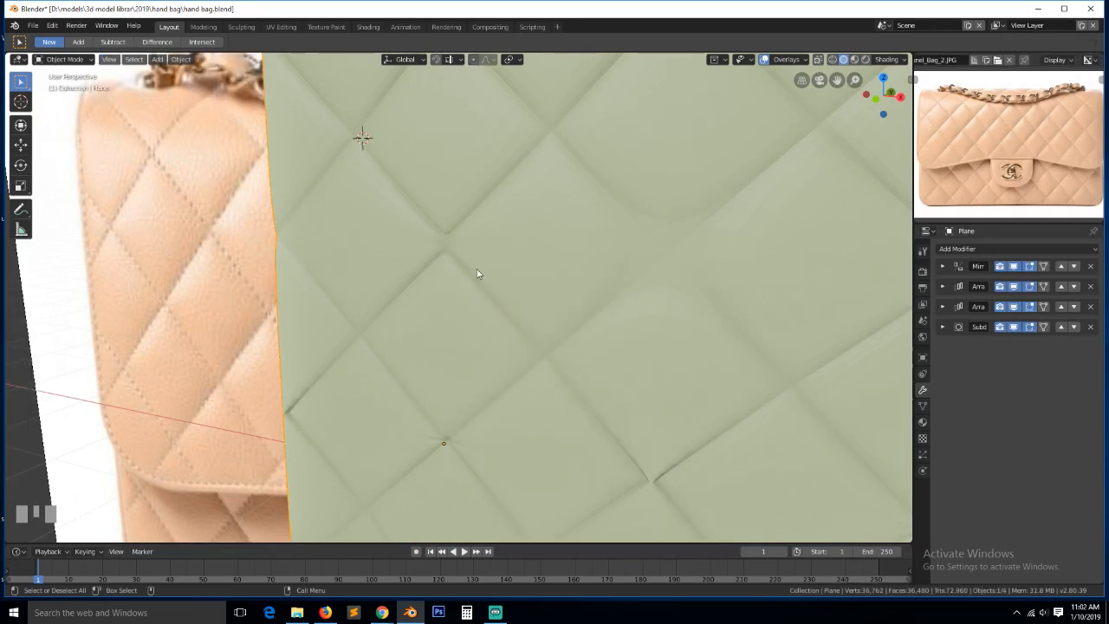
pyautogui.press('`')
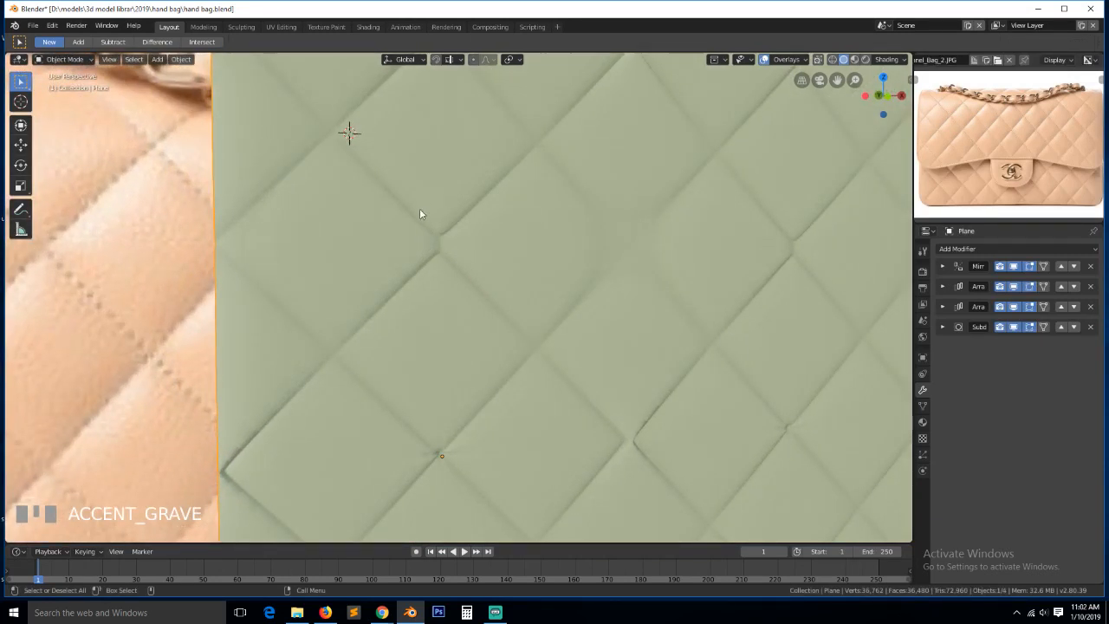
pyautogui.moveTo(840, 80); pyautogui.dragTo(840, 98)
pyautogui.scroll(5, 624, 282)
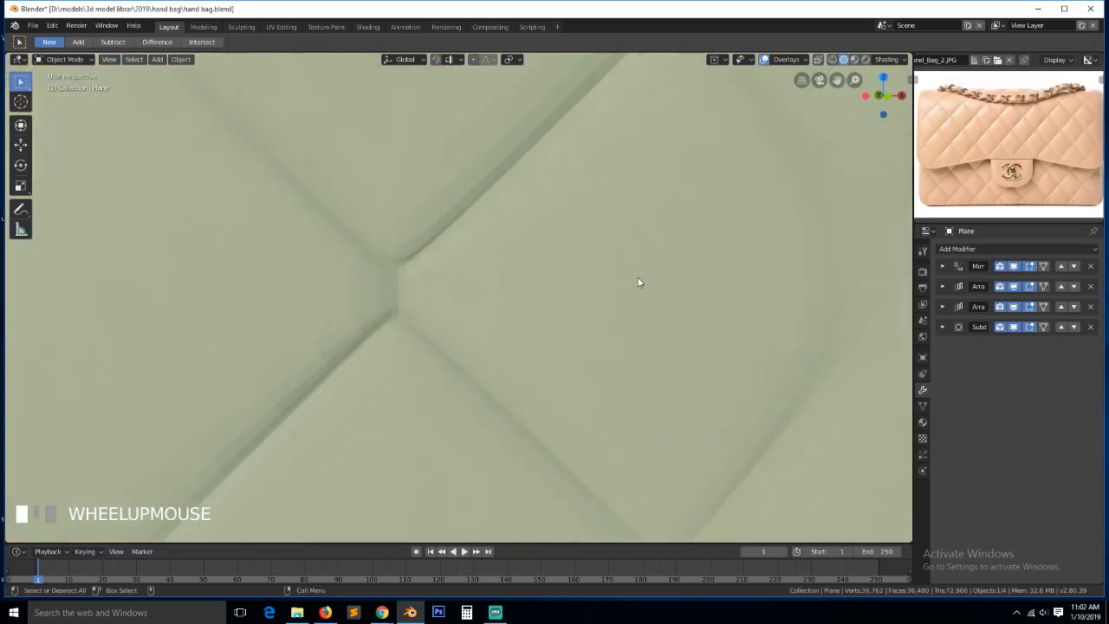
# Reopen the tile mesh for editing, hide the Subdivision Surface modifier in the viewport, and inspect the groove junction at the tile's corner
pyautogui.press('Tab')
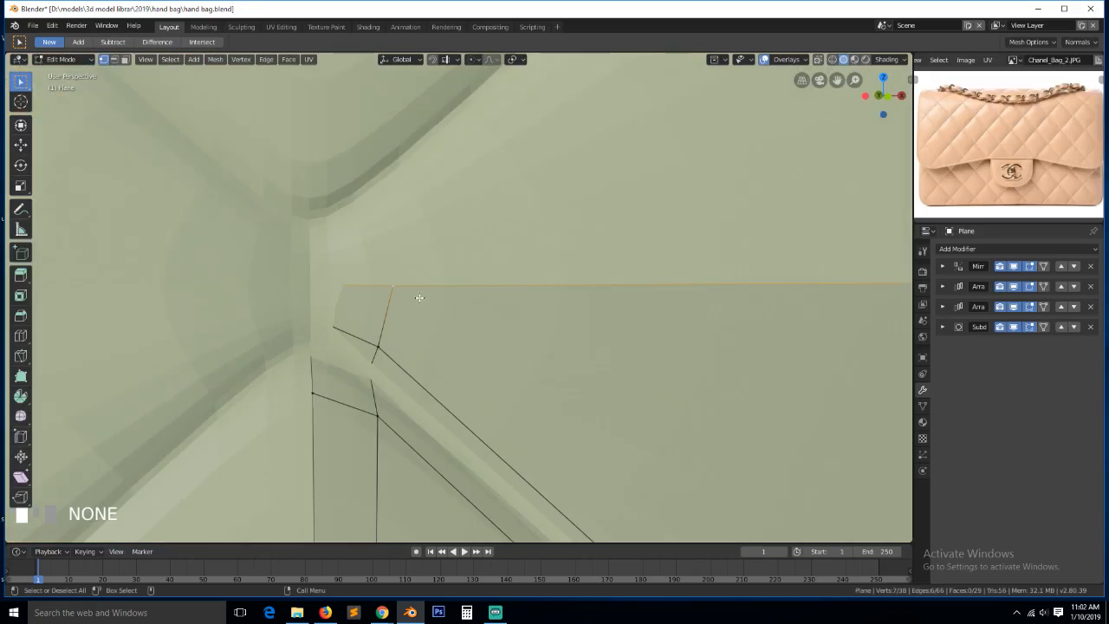
pyautogui.click(1016, 326)
pyautogui.moveTo(303, 306); pyautogui.dragTo(312, 266, button='middle')
pyautogui.scroll(-2, 347, 313)
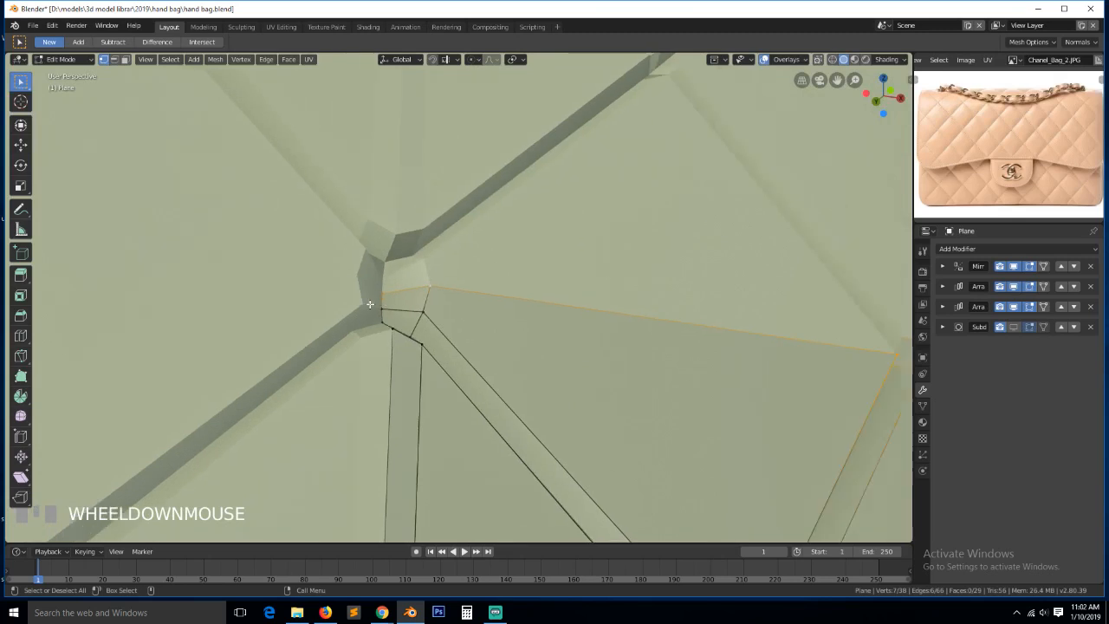
pyautogui.scroll(-2, 370, 304)
pyautogui.hotkey('shift', '`')
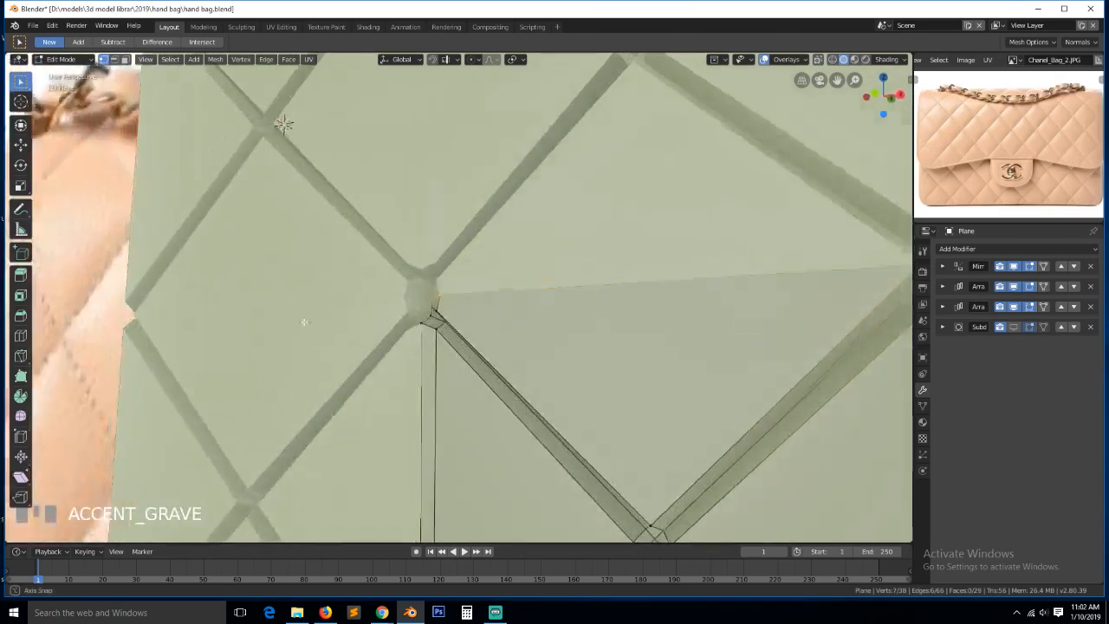
pyautogui.scroll(-1, 316, 332)
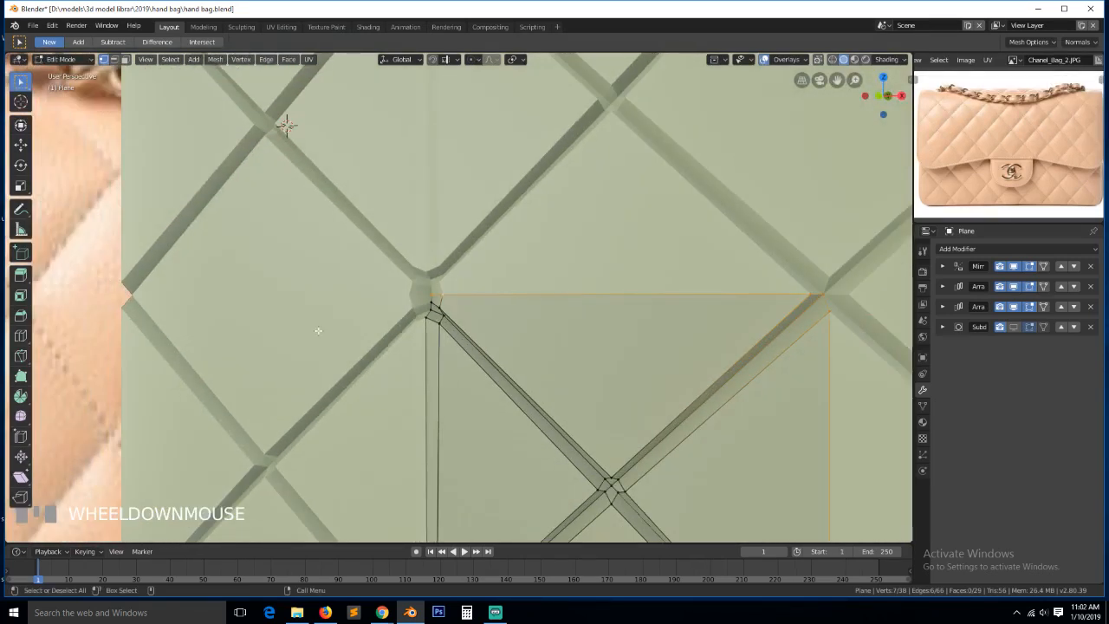
pyautogui.hotkey('shift', '`')
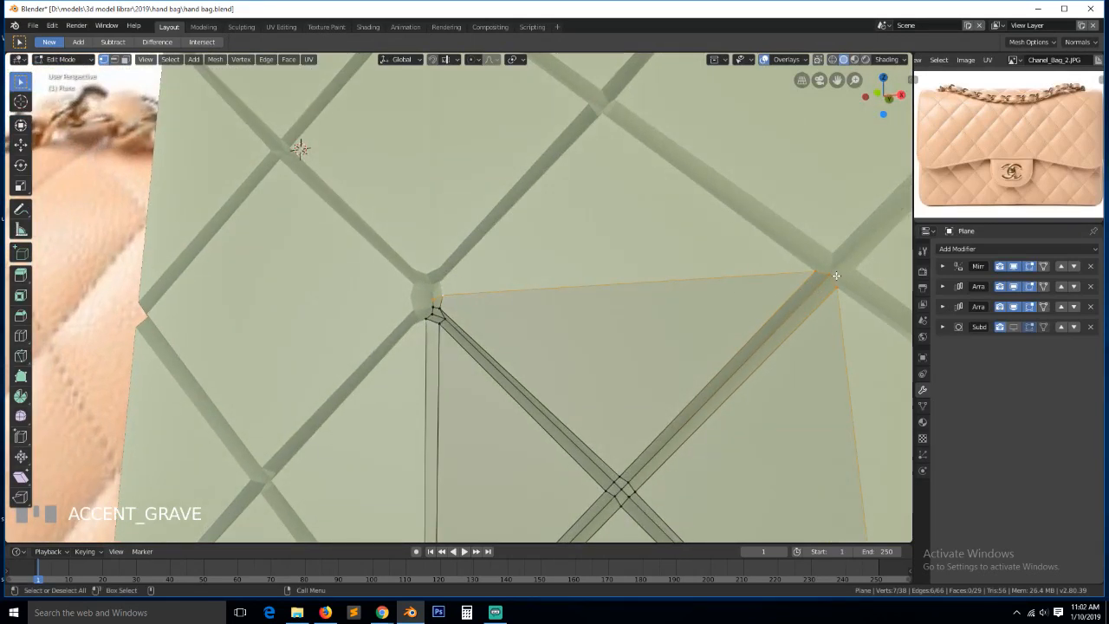
pyautogui.scroll(1, 314, 242)
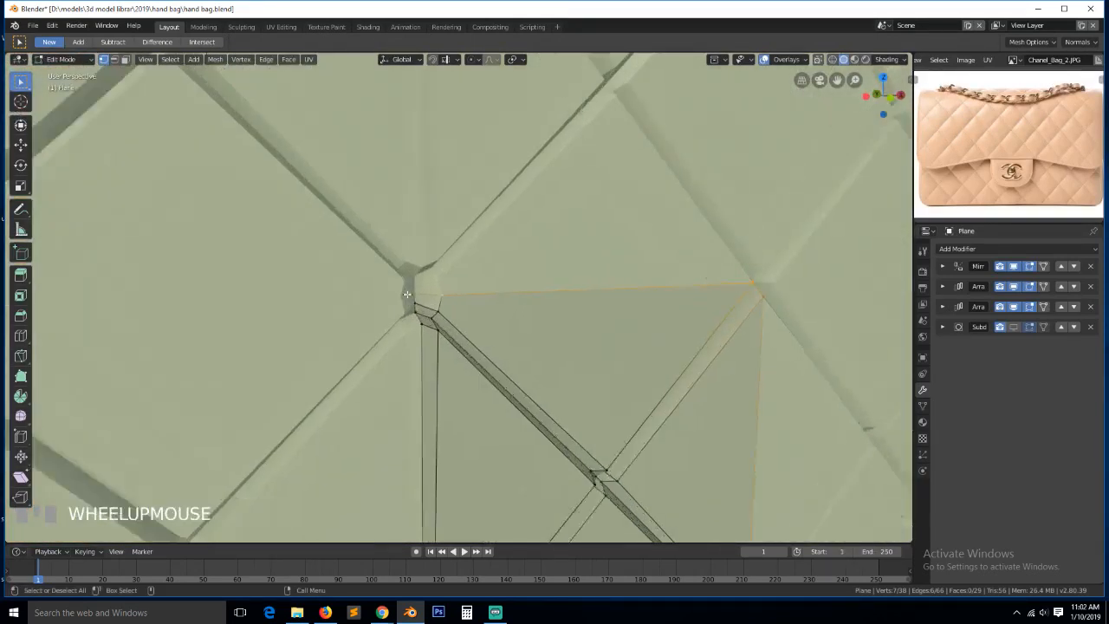
# Merge the two adjacent mirror-line vertices at the tile's upper groove junction into the upper one
pyautogui.hotkey('shift', '`')
pyautogui.click(375, 314)
pyautogui.keyDown('shift'); pyautogui.click(397, 310); pyautogui.keyUp('shift')
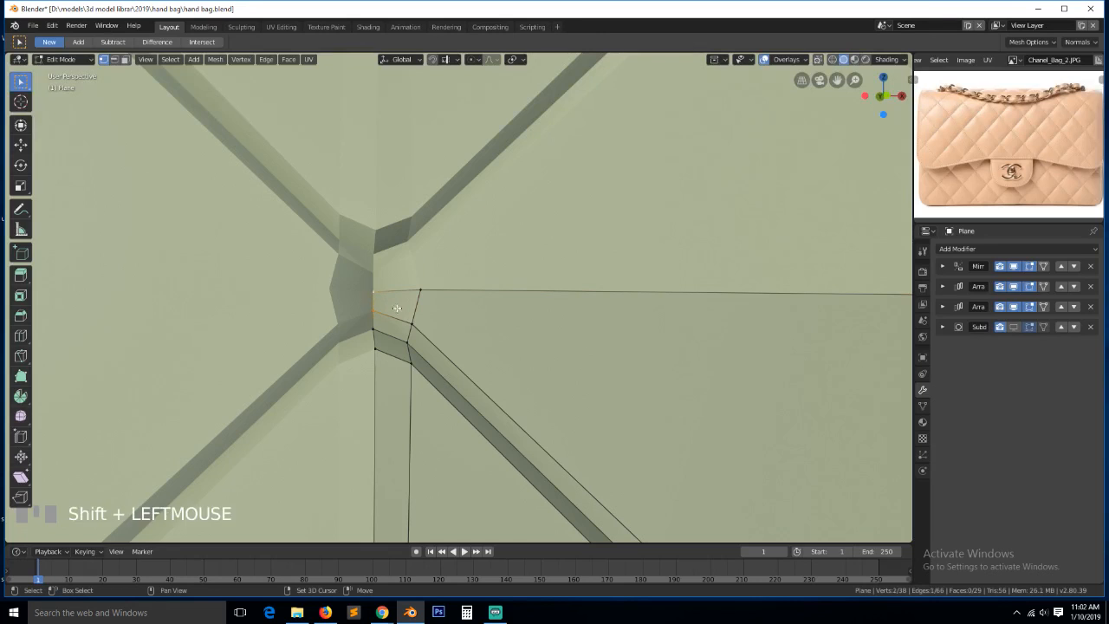
pyautogui.hotkey('alt', 'm')
pyautogui.click(400, 325)
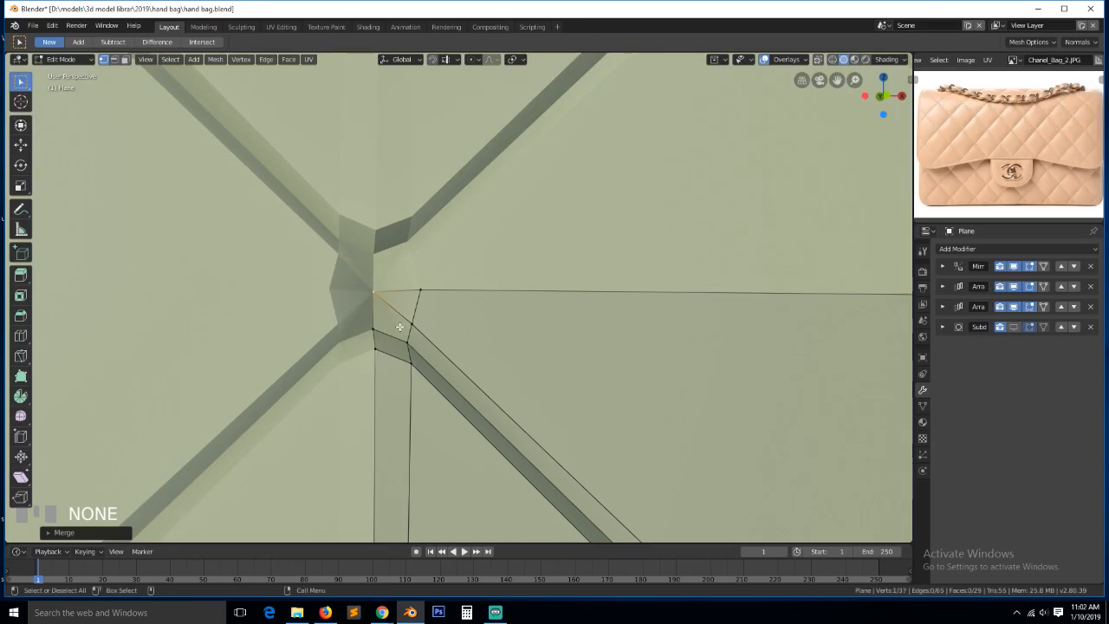
# Examine the groove junction at the tile's upper mirror-line corner from the front view
pyautogui.scroll(-3, 548, 311)
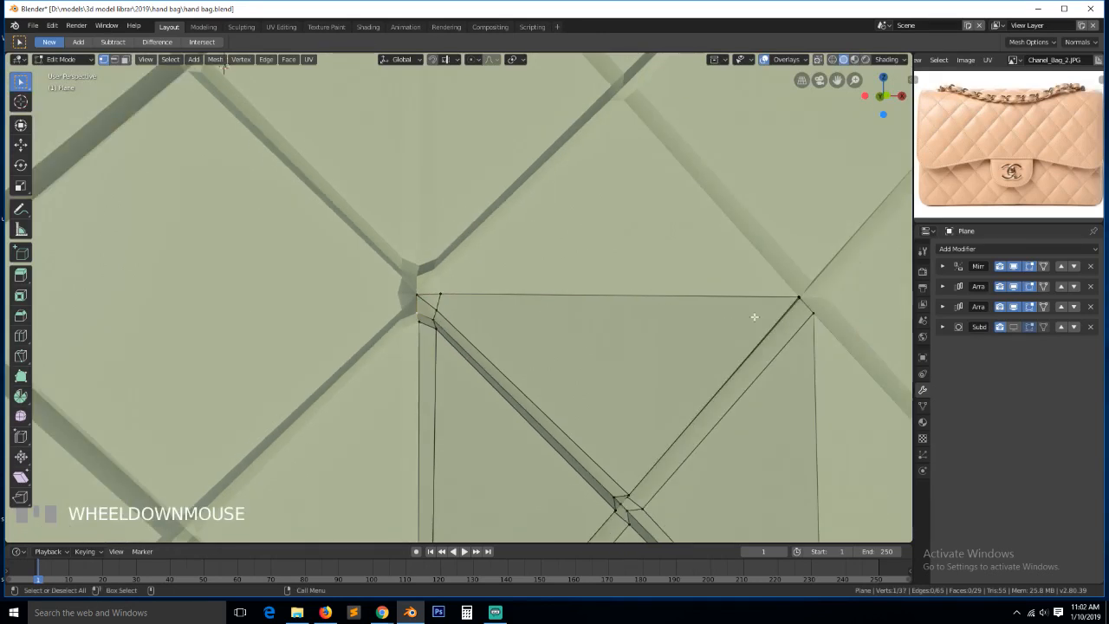
pyautogui.hotkey('shift', '`')
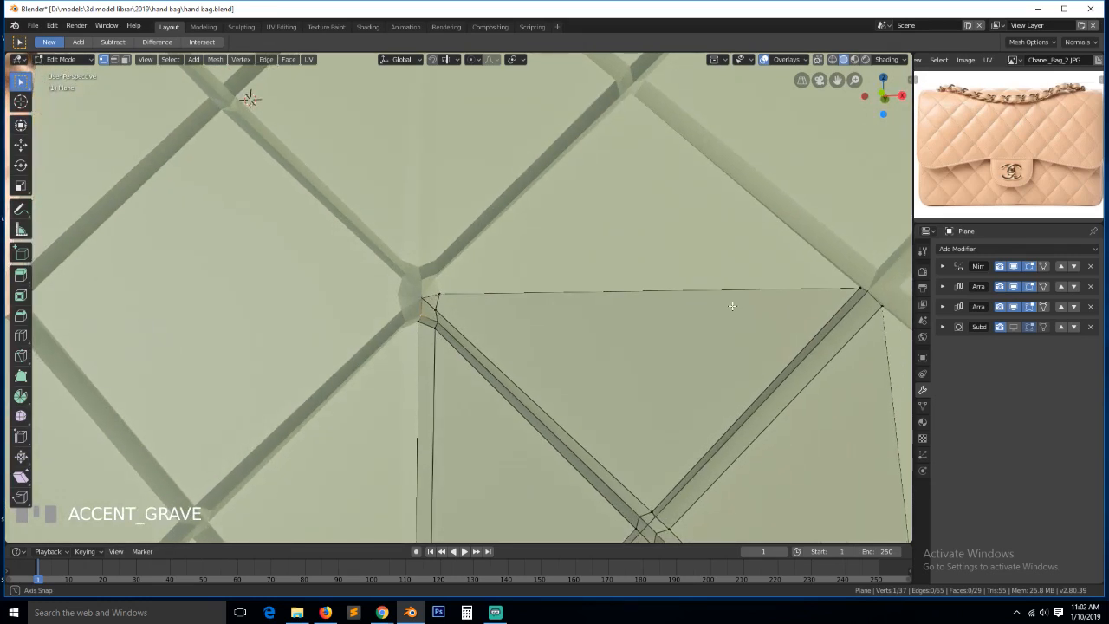
pyautogui.click(732, 306)
pyautogui.press('KP_1')
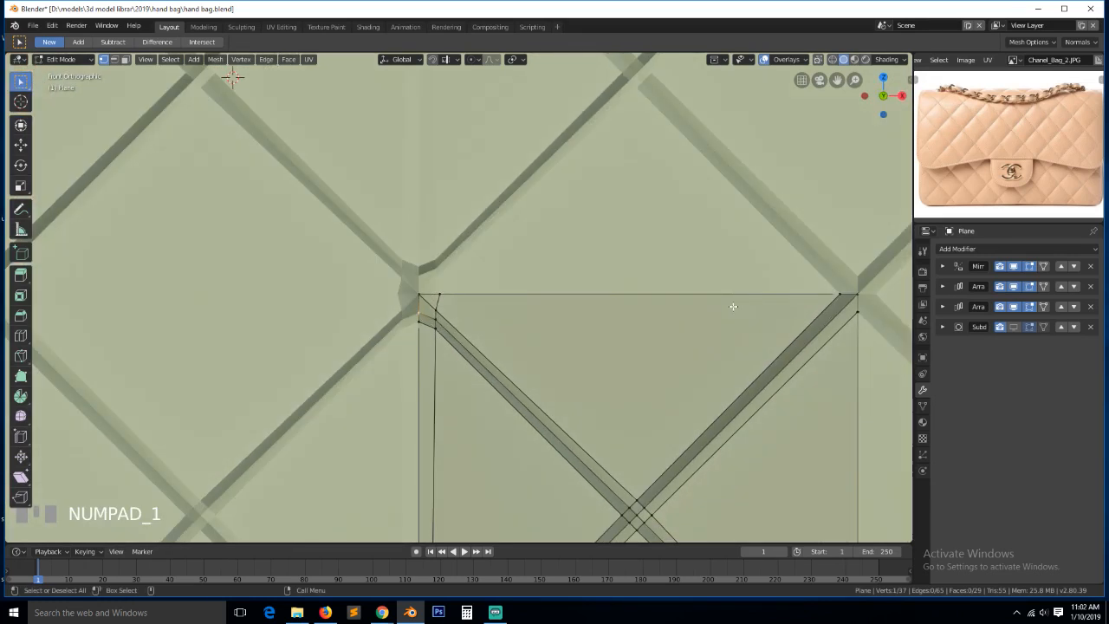
pyautogui.scroll(-2, 732, 306)
pyautogui.scroll(1, 741, 318)
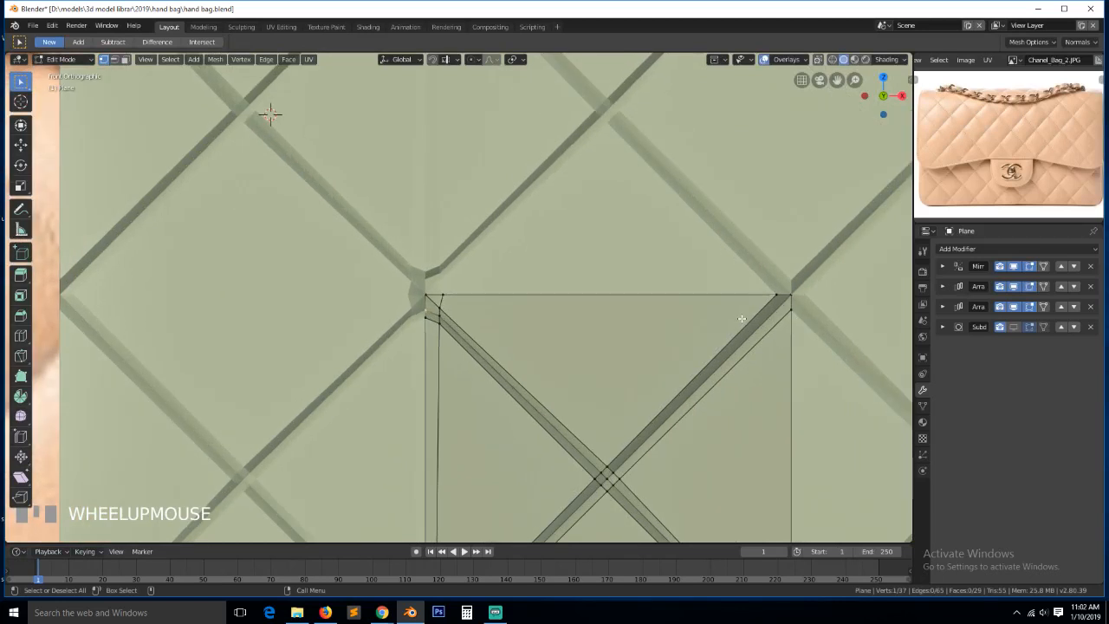
pyautogui.scroll(2, 739, 317)
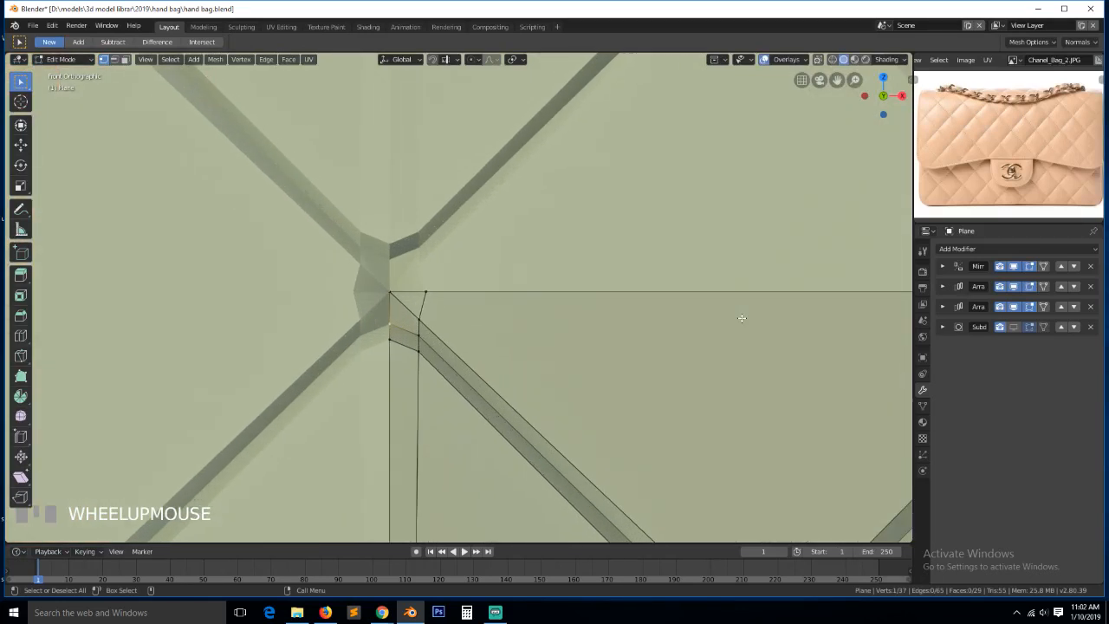
pyautogui.scroll(-2, 638, 325)
pyautogui.scroll(2, 525, 334)
pyautogui.scroll(-2, 526, 336)
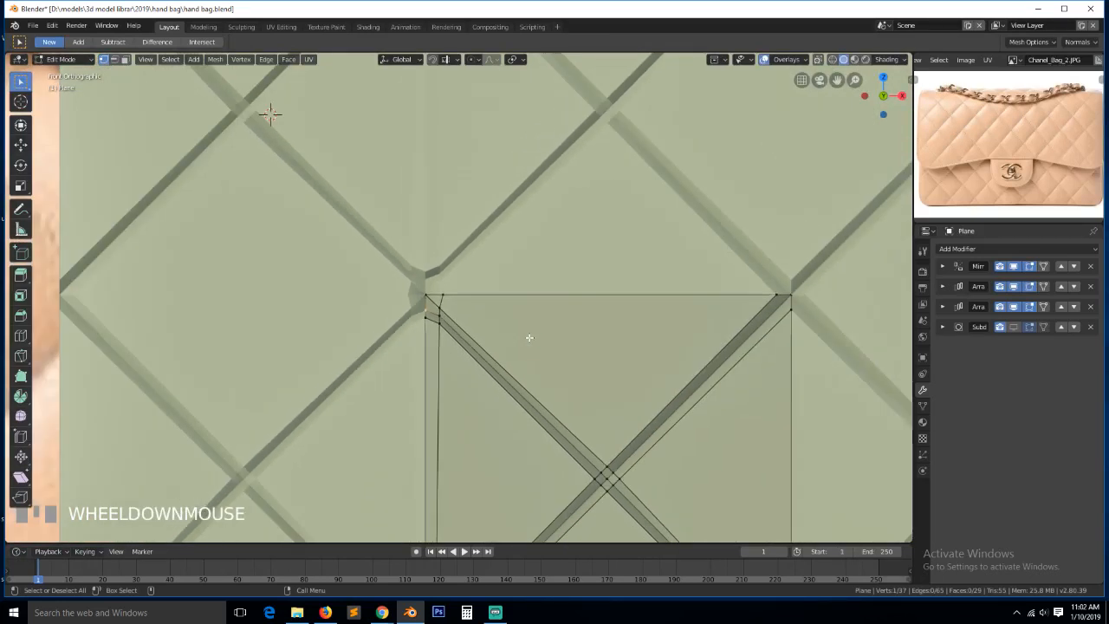
pyautogui.scroll(2, 527, 336)
pyautogui.click(420, 338)
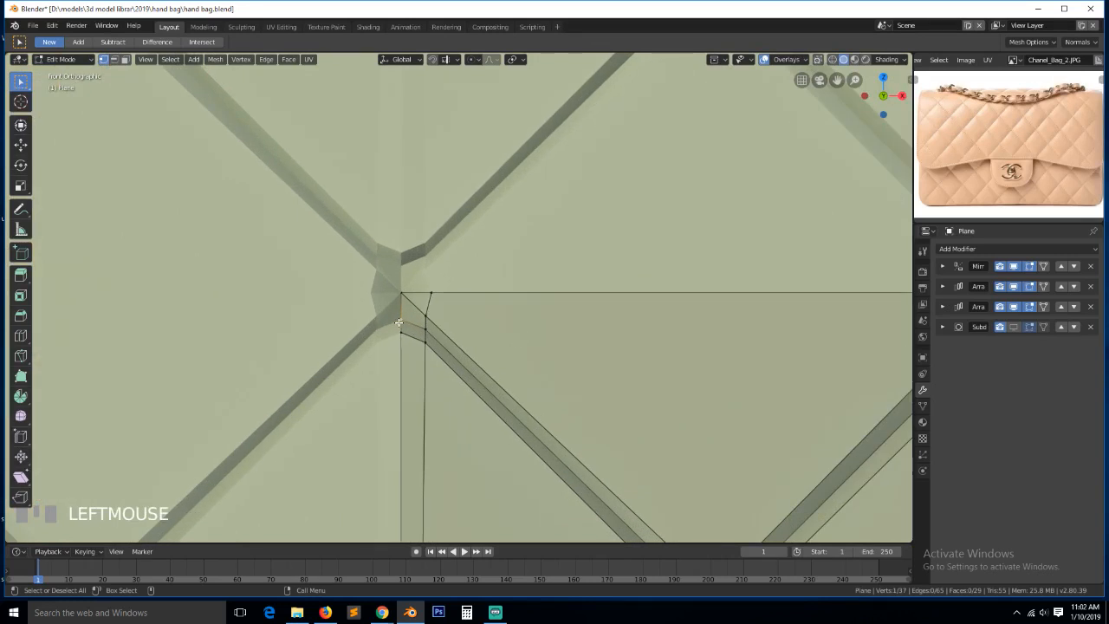
pyautogui.scroll(-2, 543, 296)
pyautogui.scroll(1, 467, 320)
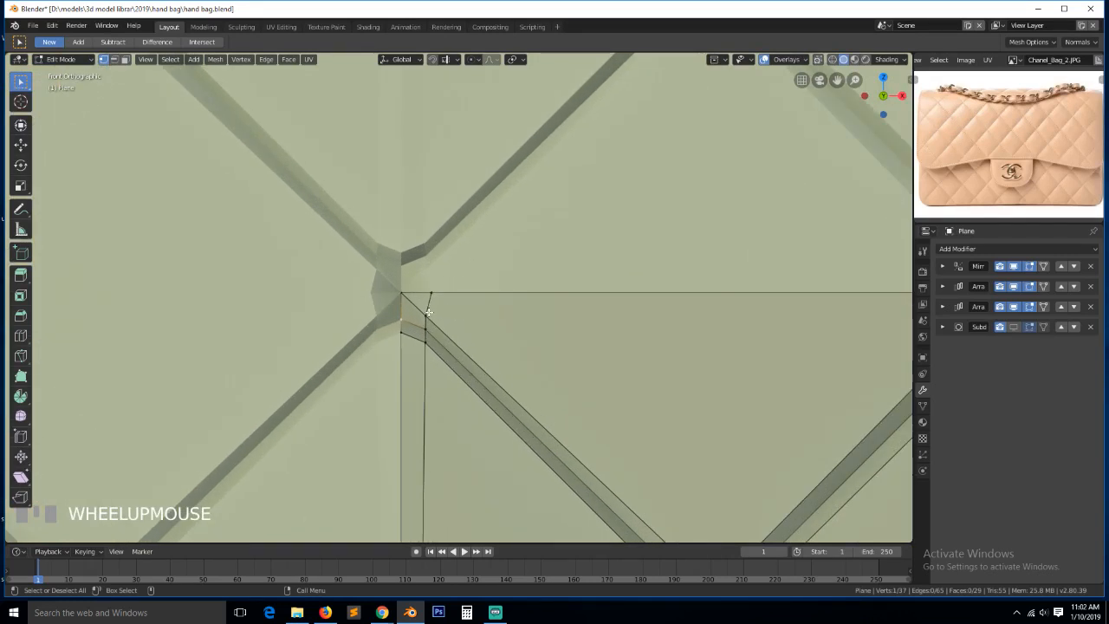
pyautogui.scroll(-1, 428, 312)
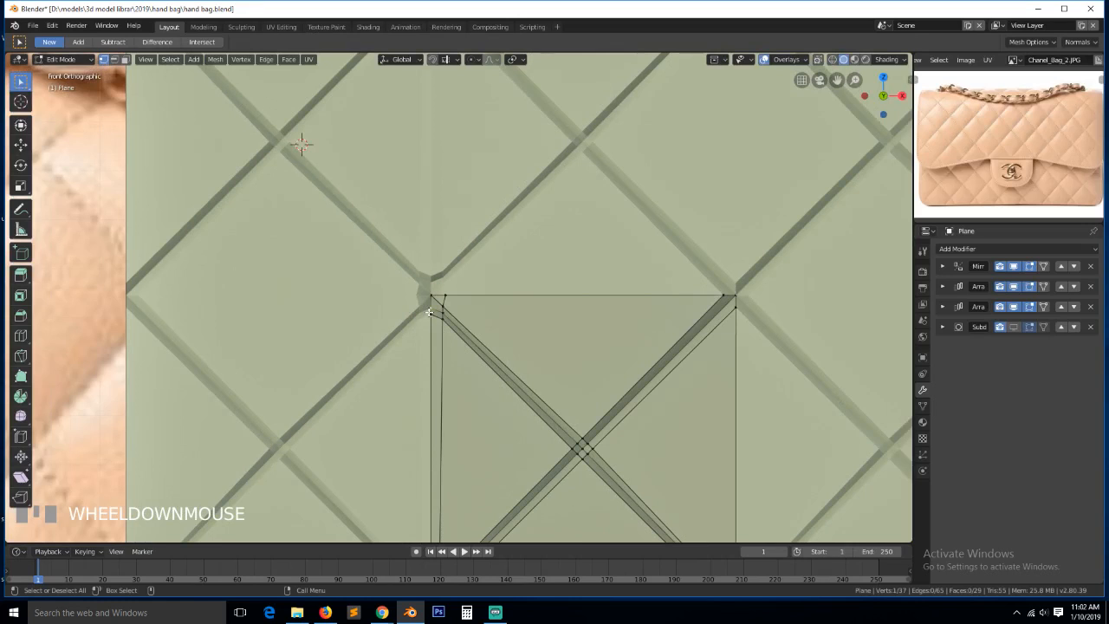
pyautogui.scroll(3, 428, 312)
# Slide the vertex on the tile's upper edge along that edge until it sits close to the mirror-line corner
pyautogui.click(396, 284)
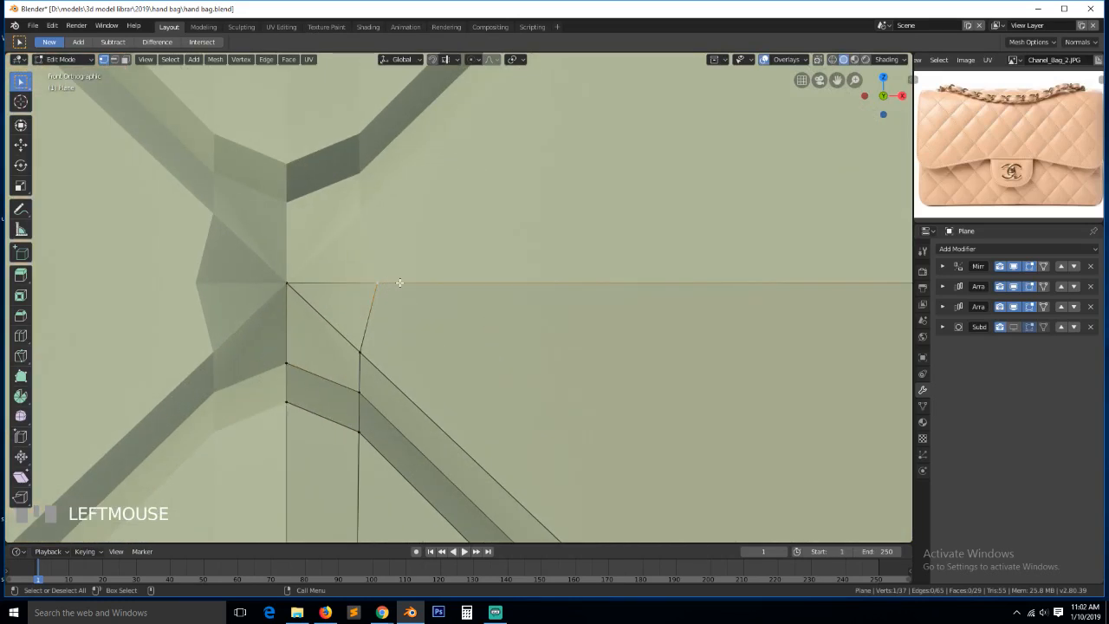
pyautogui.press('h')
pyautogui.hotkey('ctrl', 'z')
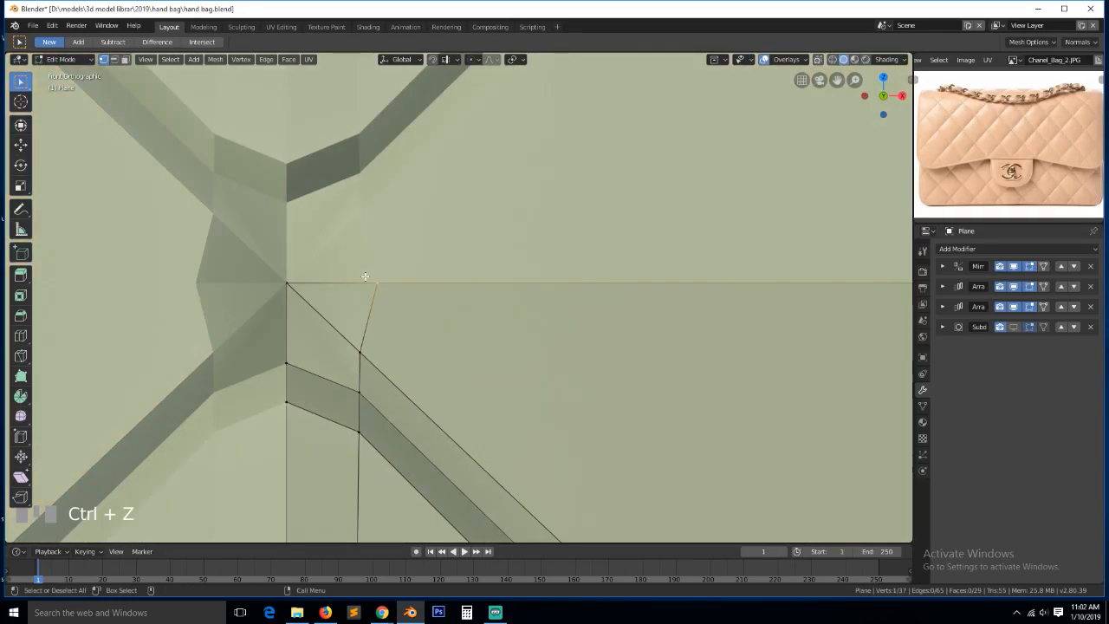
pyautogui.press('g')
pyautogui.press('g')
pyautogui.click(302, 273)
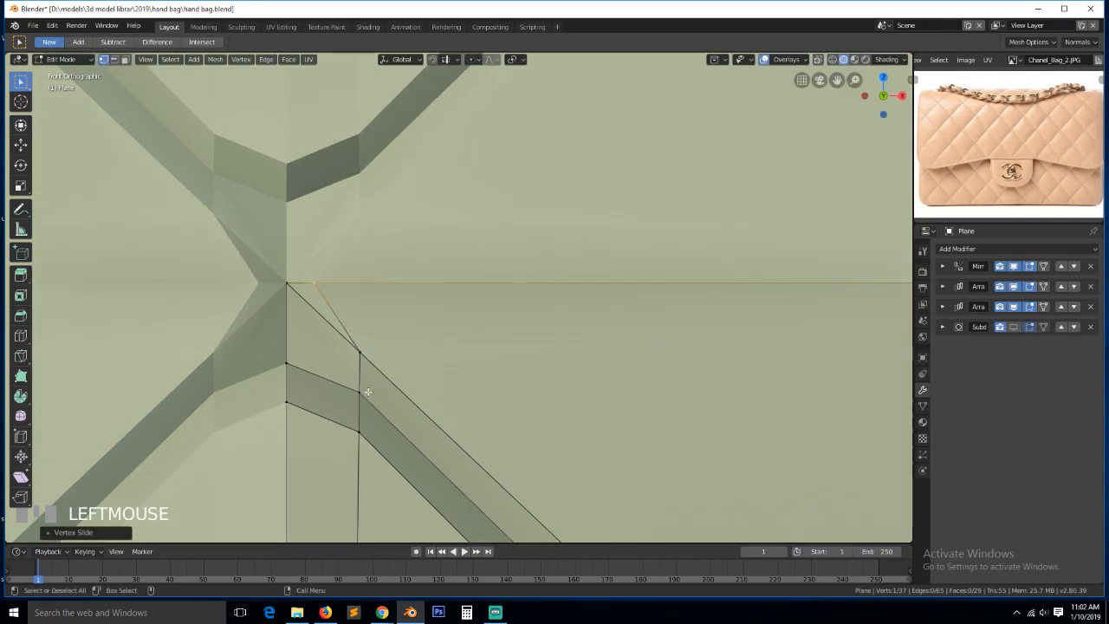
# Connect the middle vertex of the diagonal groove to the mirror-line corner vertex with a new edge, and clear the selection
pyautogui.keyDown('shift'); pyautogui.click(293, 276); pyautogui.keyUp('shift')
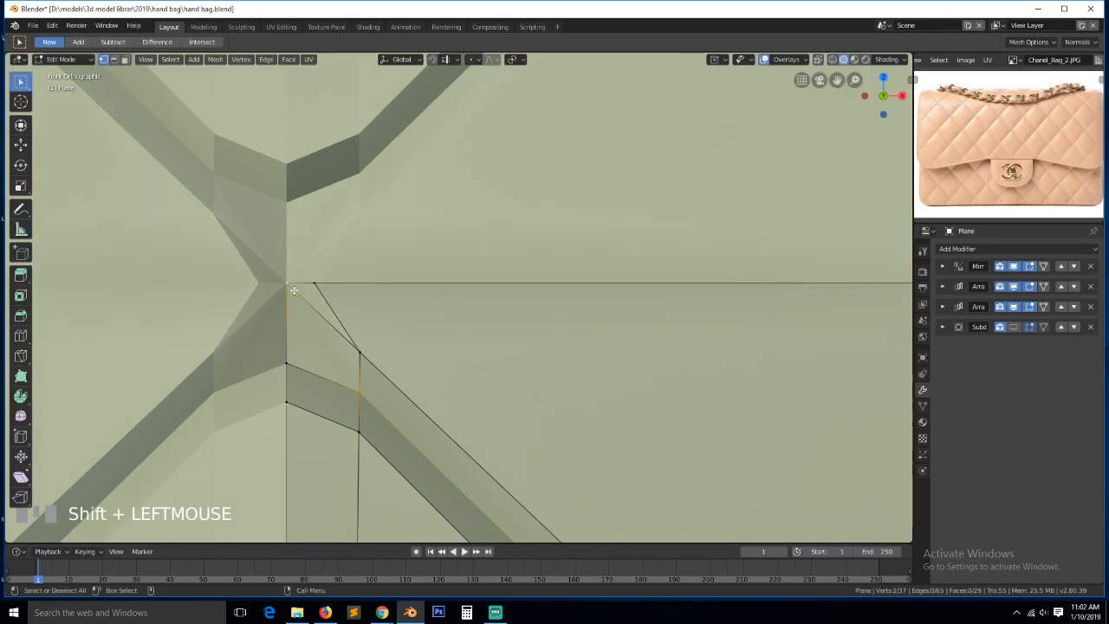
pyautogui.press('j')
pyautogui.hotkey('alt', 'a')
# Slide the two mirror-line vertices below the corner up towards it, and leave mesh editing to check the repeated pattern
pyautogui.click(289, 360)
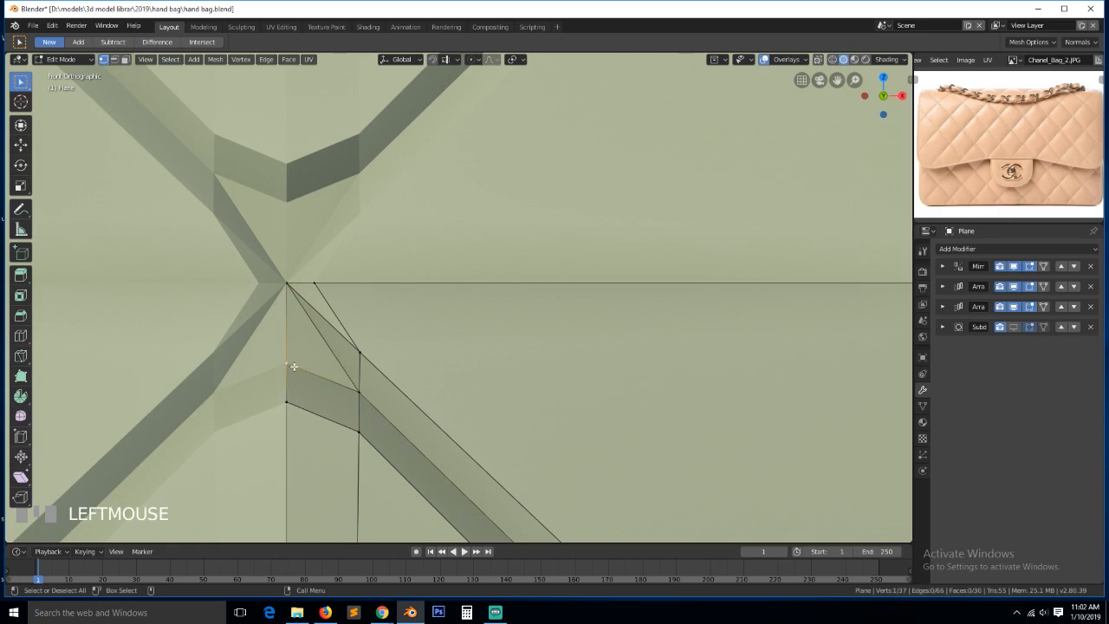
pyautogui.press('g')
pyautogui.click(289, 326)
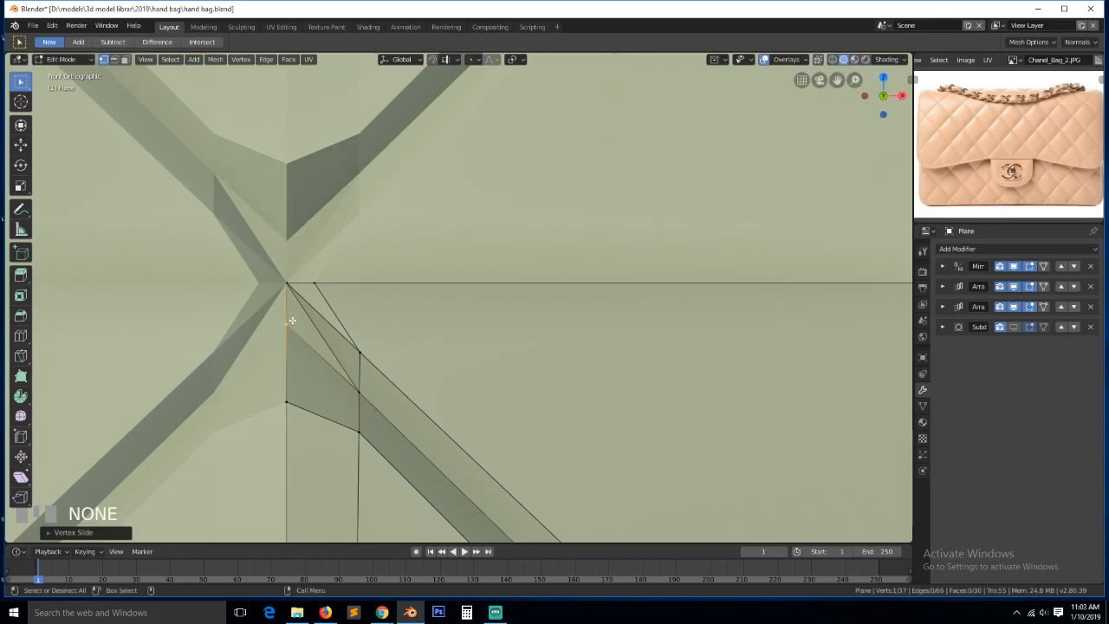
pyautogui.click(293, 401)
pyautogui.press('g')
pyautogui.press('g')
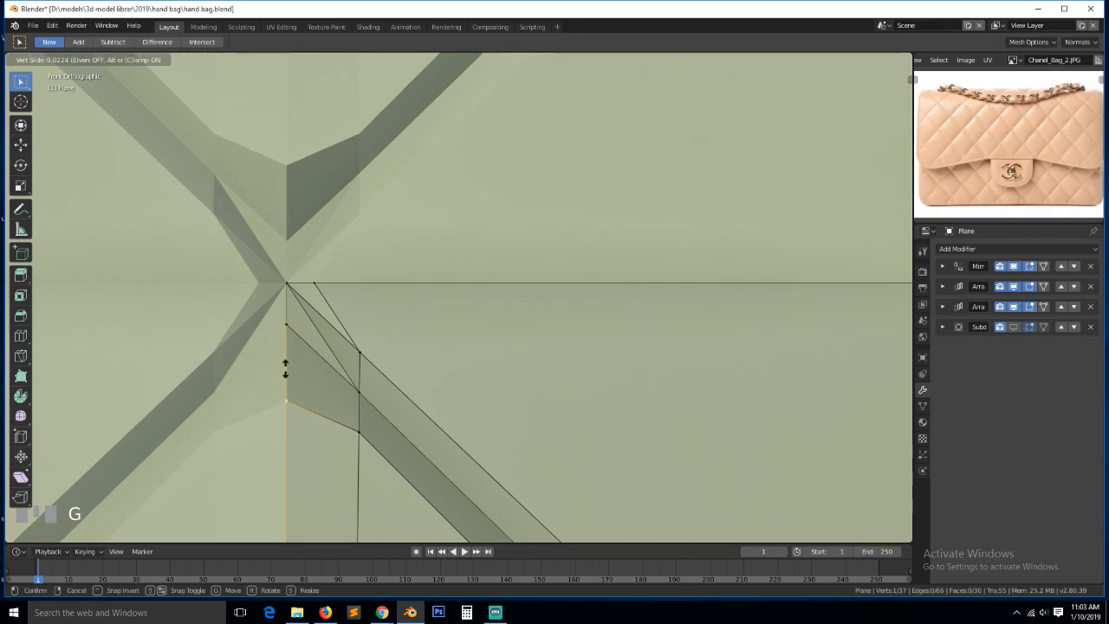
pyautogui.click(288, 320)
pyautogui.press('Tab')
pyautogui.scroll(-6, 315, 336)
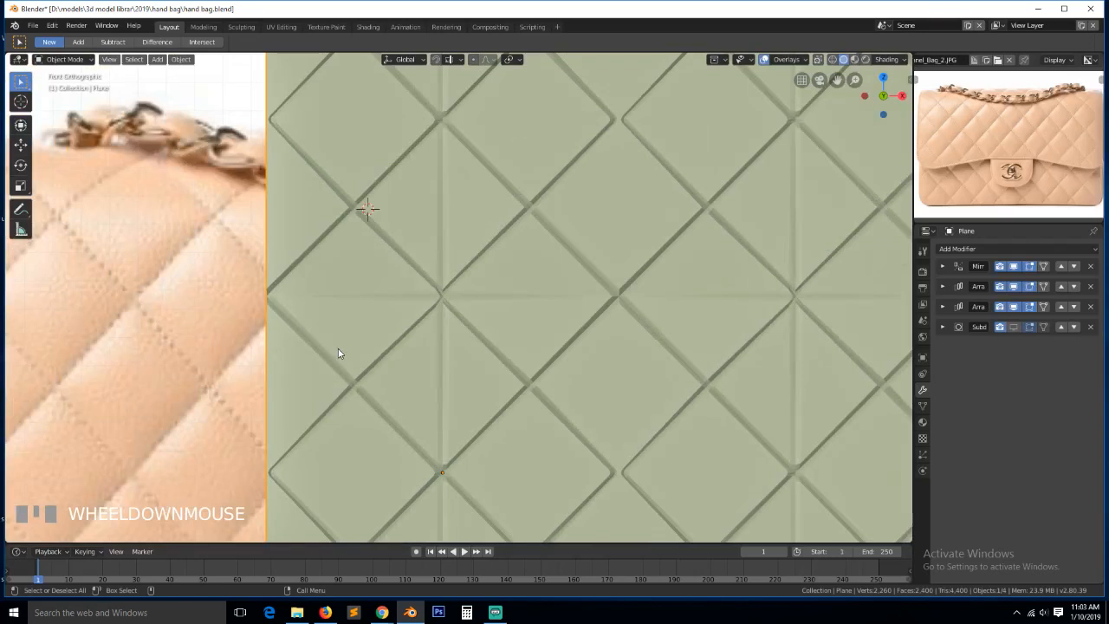
# Reopen the tile mesh and move the upper-edge vertex beside the corner about -0.0235 m along the global Y axis
pyautogui.scroll(6, 422, 321)
pyautogui.press('Tab')
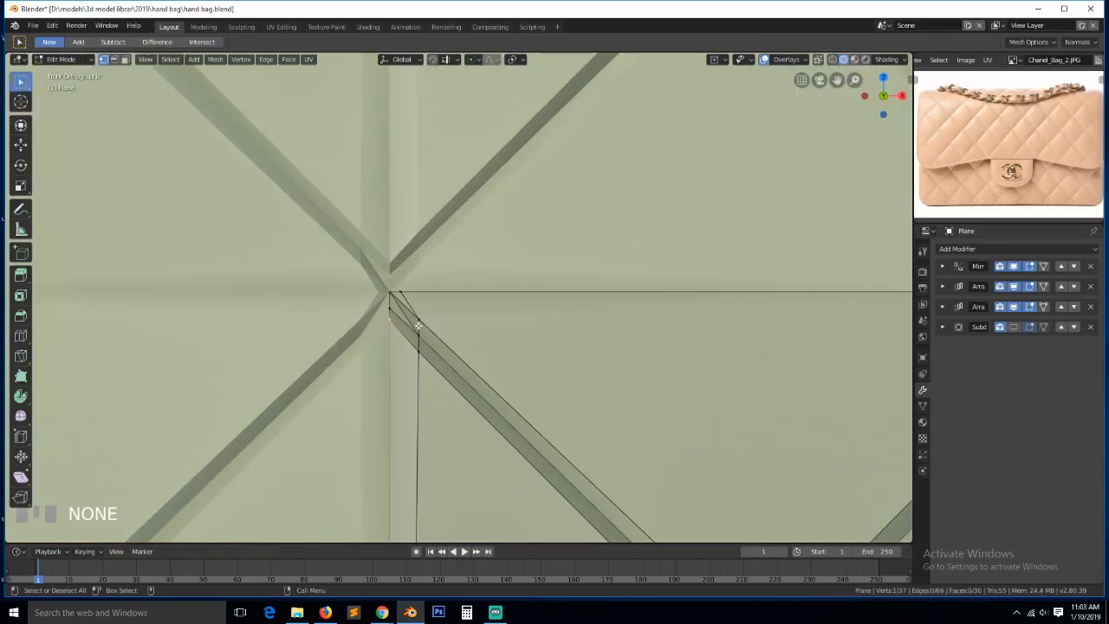
pyautogui.moveTo(422, 321); pyautogui.dragTo(460, 304, button='middle')
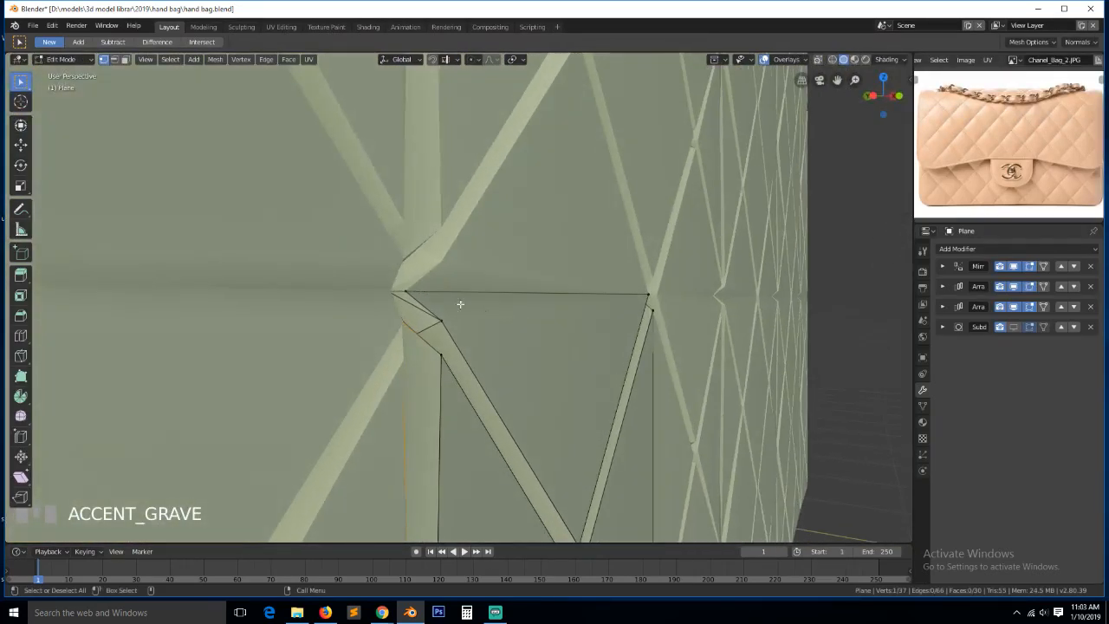
pyautogui.click(405, 286)
pyautogui.rightClick(419, 295)
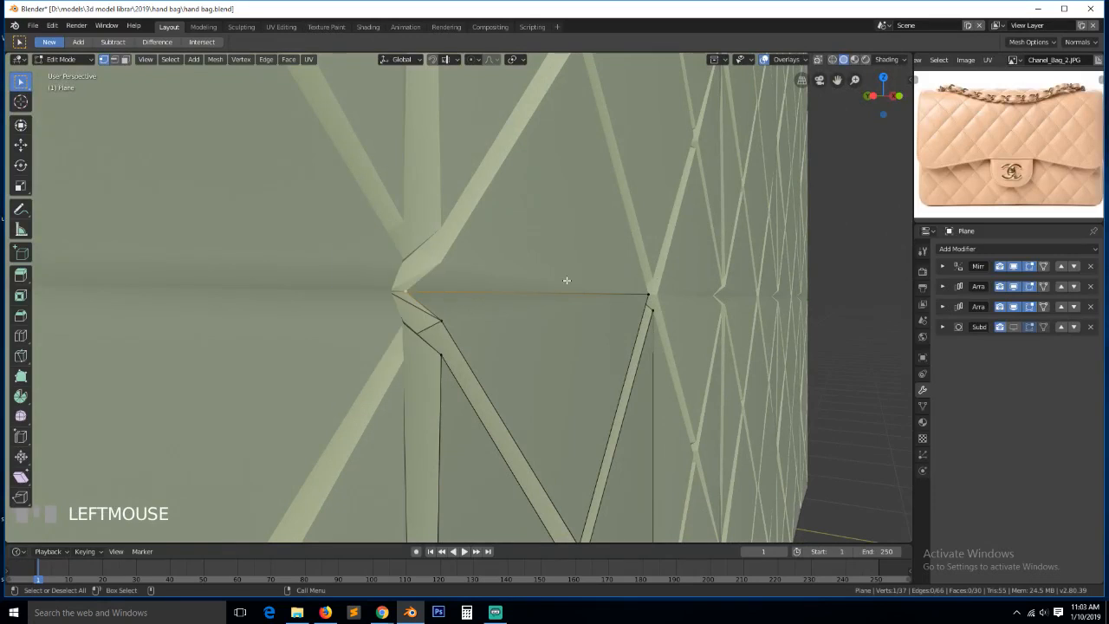
pyautogui.press('g')
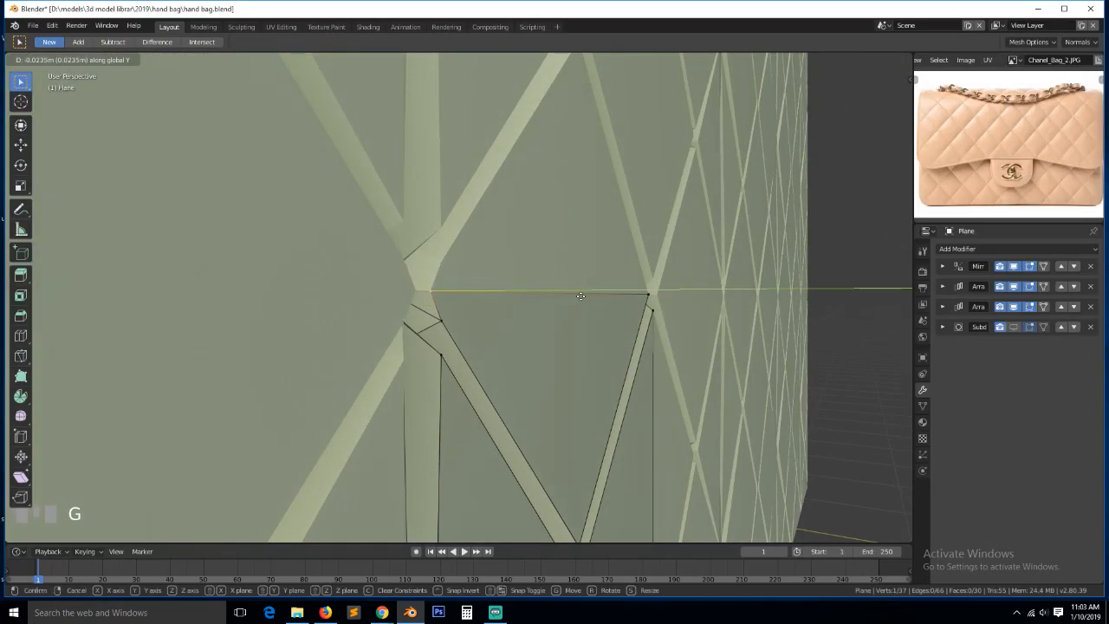
pyautogui.click(580, 296)
# Dissolve the diagonal edge running from the mirror-line corner to the groove's outer vertex
pyautogui.press('`')
pyautogui.moveTo(581, 297); pyautogui.dragTo(497, 268, button='middle')
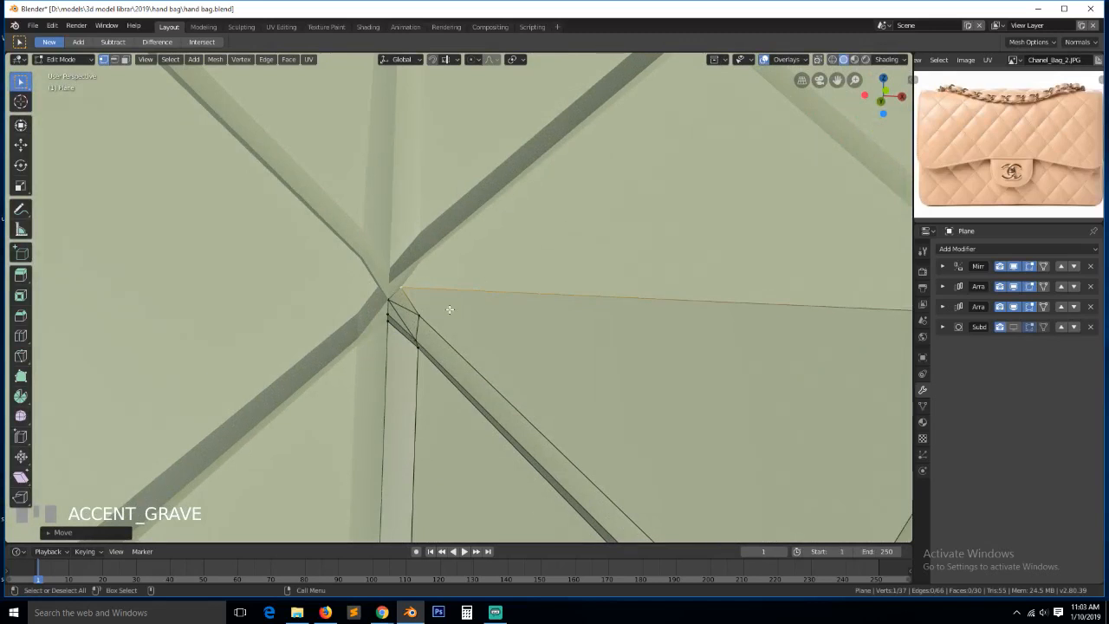
pyautogui.press('2')
pyautogui.press('1')
pyautogui.press('`')
pyautogui.moveTo(409, 309); pyautogui.dragTo(341, 335, button='middle')
pyautogui.press('2')
pyautogui.scroll(3, 412, 326)
pyautogui.click(353, 328)
pyautogui.hotkey('ctrl', 'x')
# Merge the mirror-line vertex just below the junction into the corner vertex
pyautogui.press('`')
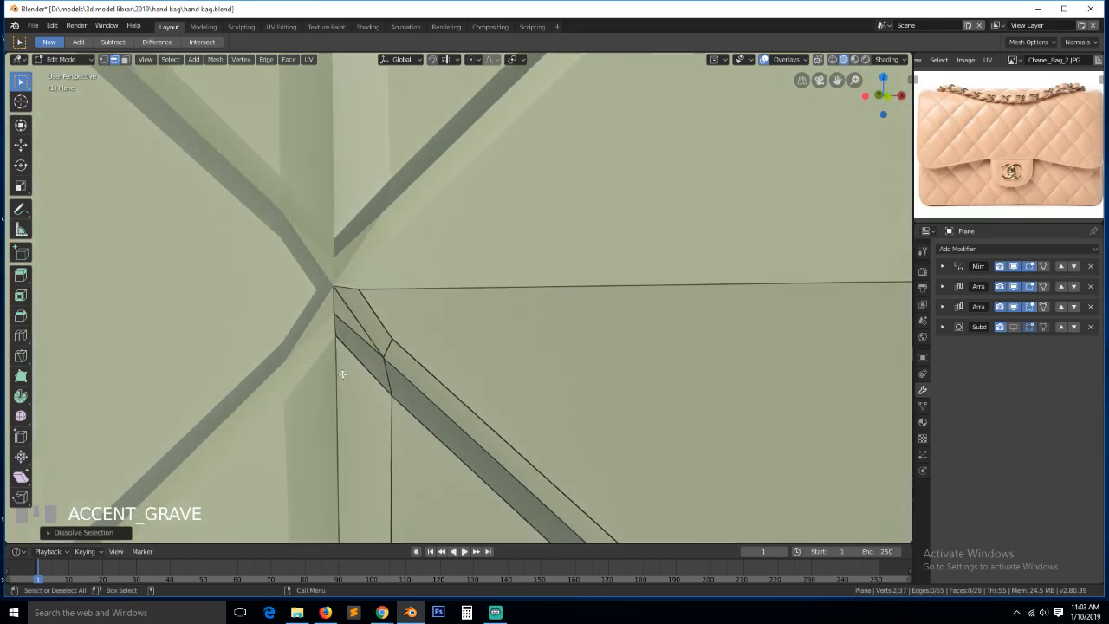
pyautogui.press('1')
pyautogui.press('`')
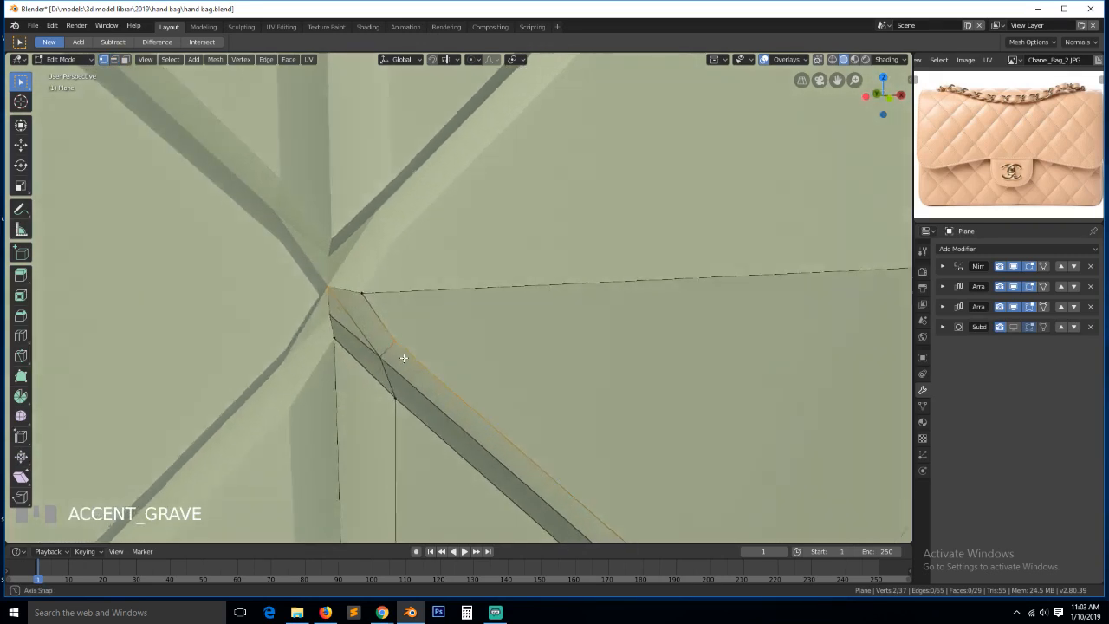
pyautogui.hotkey('alt', 'a')
pyautogui.press('`')
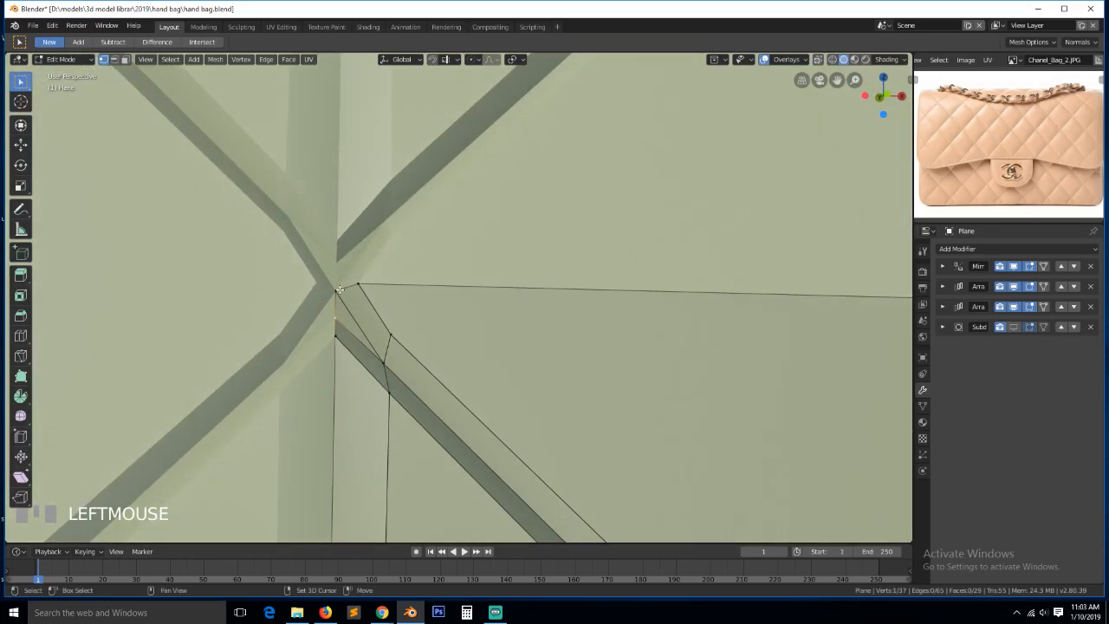
pyautogui.hotkey('alt', 'm')
pyautogui.click(346, 318)
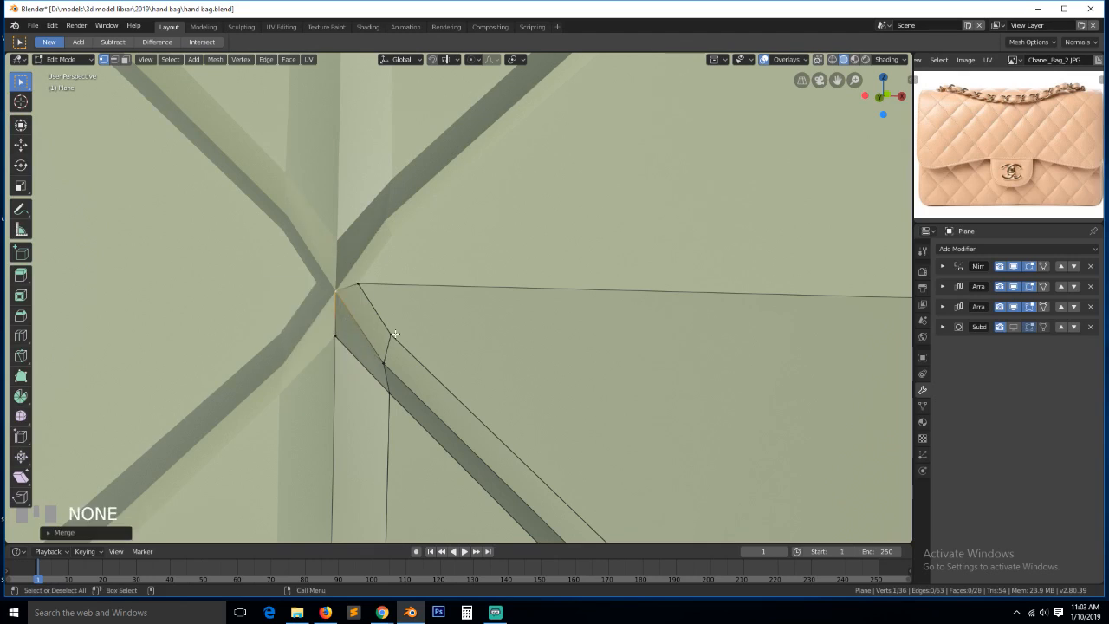
# Examine the merged junction and the repeated quilting from an angle, in and out of mesh editing
pyautogui.press('`')
pyautogui.moveTo(347, 317); pyautogui.dragTo(389, 332, button='middle')
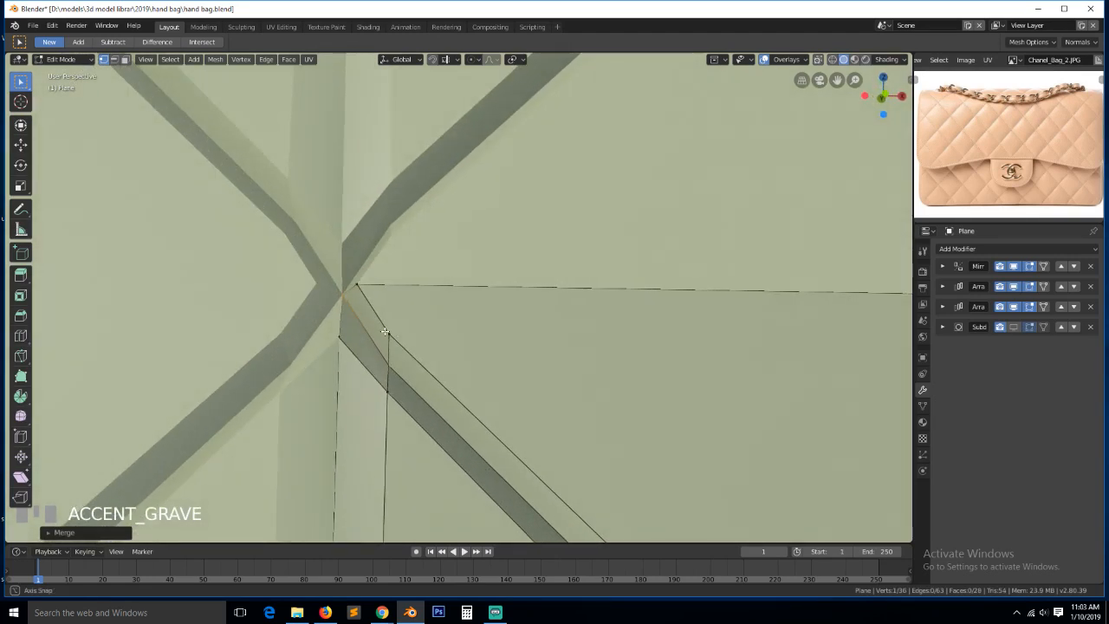
pyautogui.scroll(-7, 411, 344)
pyautogui.press('Tab')
pyautogui.scroll(-5, 483, 380)
pyautogui.press('Tab')
pyautogui.press('Tab')
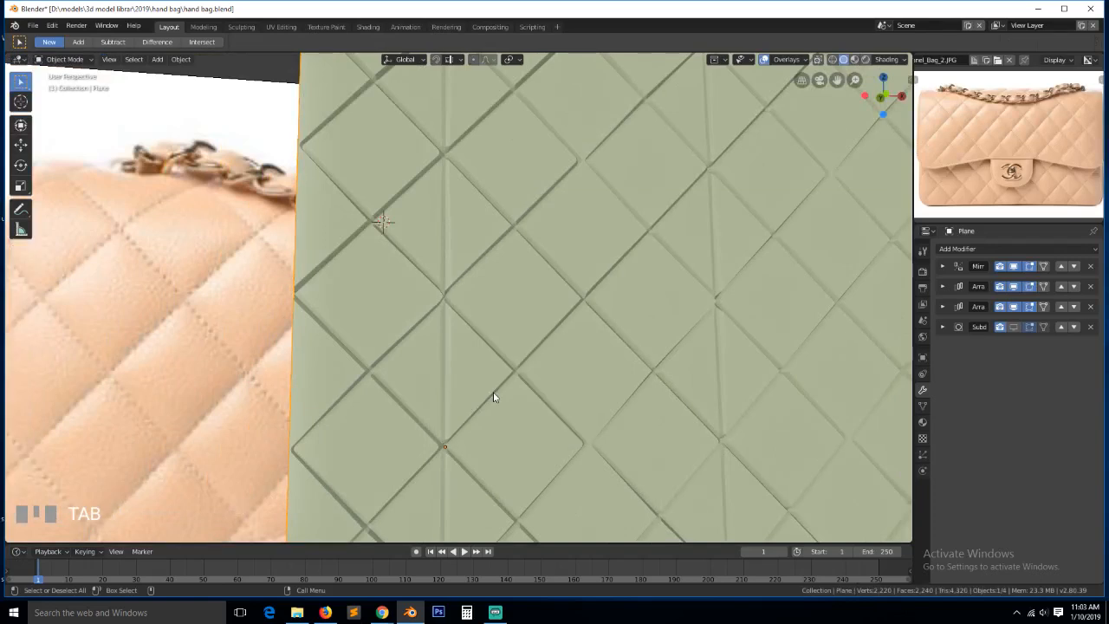
pyautogui.press('`')
pyautogui.moveTo(551, 373); pyautogui.dragTo(525, 358, button='middle')
pyautogui.press('Tab')
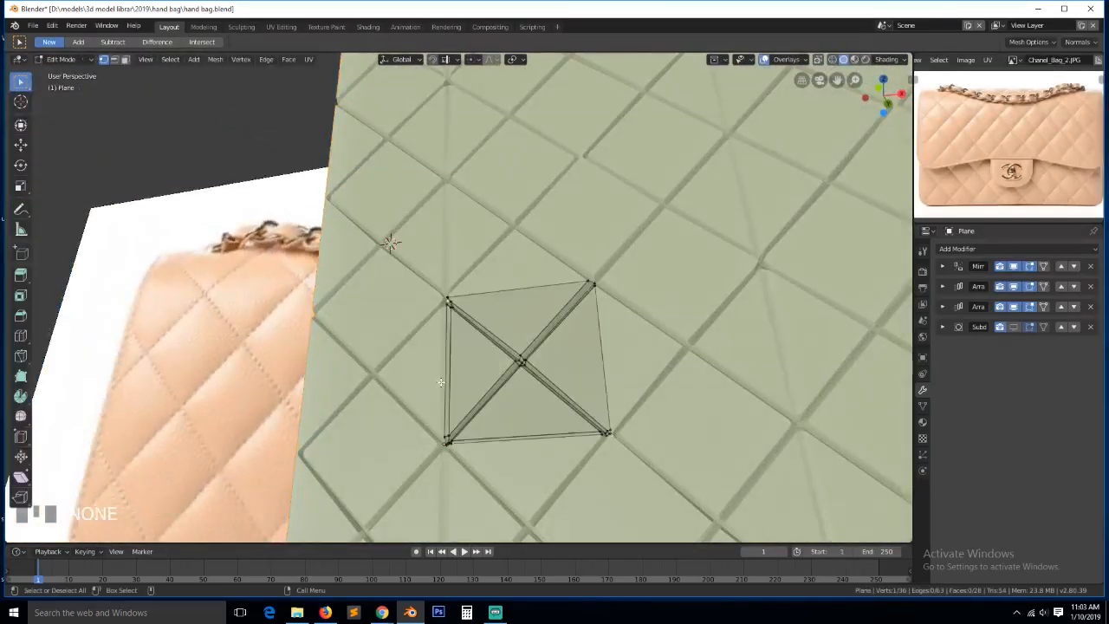
# Move the tile's vertical mirror-line edge about -0.004 m along the global Y axis in the top wireframe view, and return to solid shading
pyautogui.moveTo(440, 381); pyautogui.dragTo(449, 348, button='middle')
pyautogui.scroll(6, 485, 428)
pyautogui.scroll(-5, 413, 382)
pyautogui.keyDown('ctrl'); pyautogui.click(431, 312); pyautogui.keyUp('ctrl')
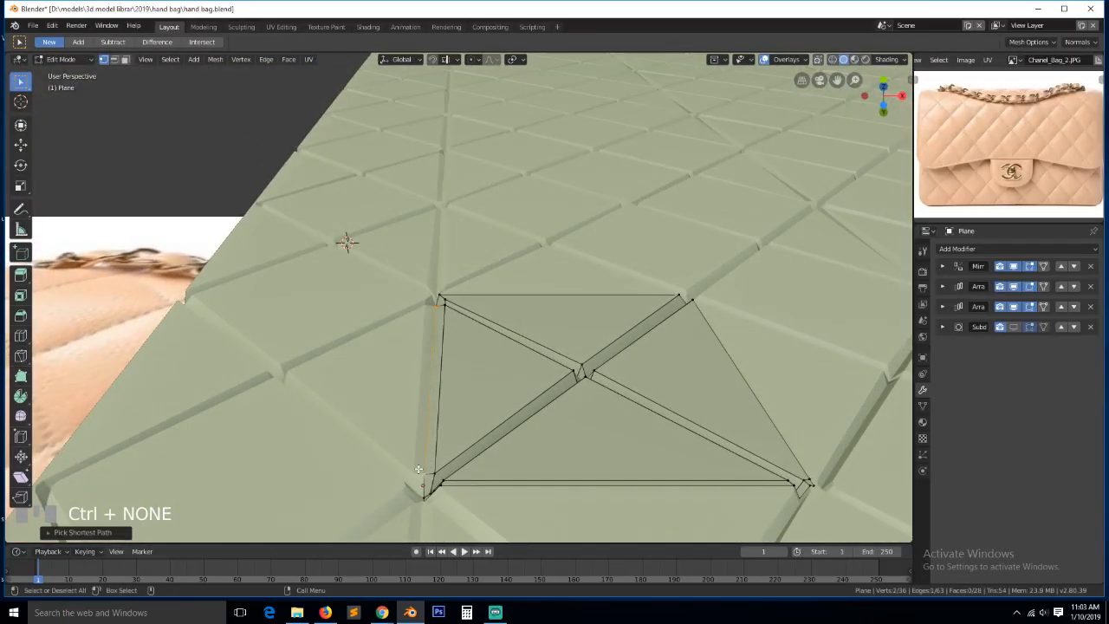
pyautogui.press('KP_7')
pyautogui.scroll(6, 607, 321)
pyautogui.press('z')
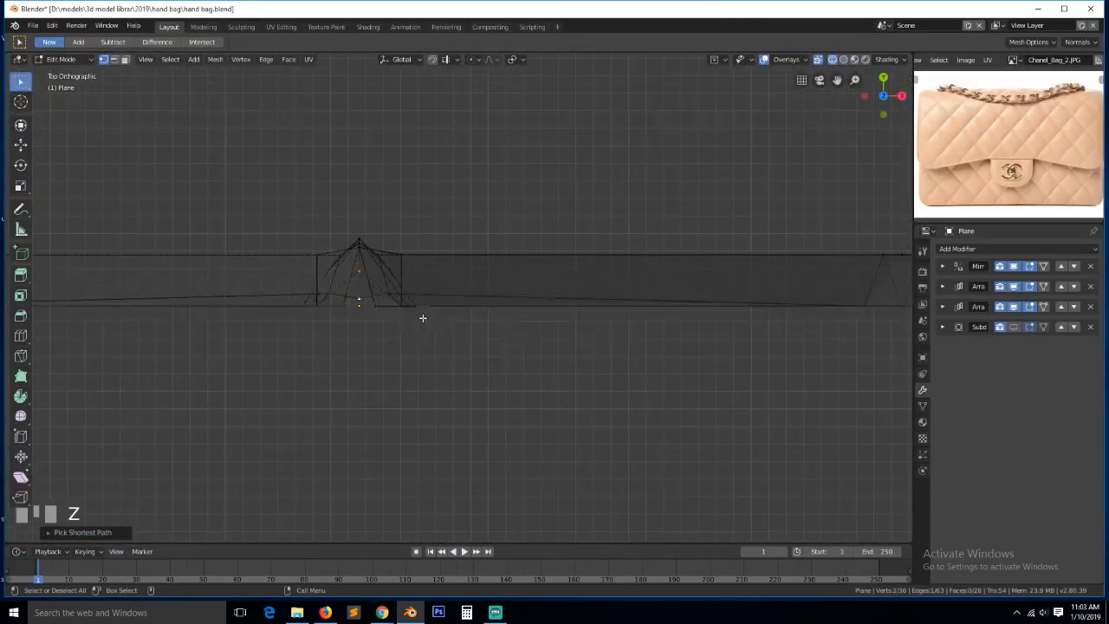
pyautogui.scroll(2, 353, 285)
pyautogui.press('g')
pyautogui.press('y')
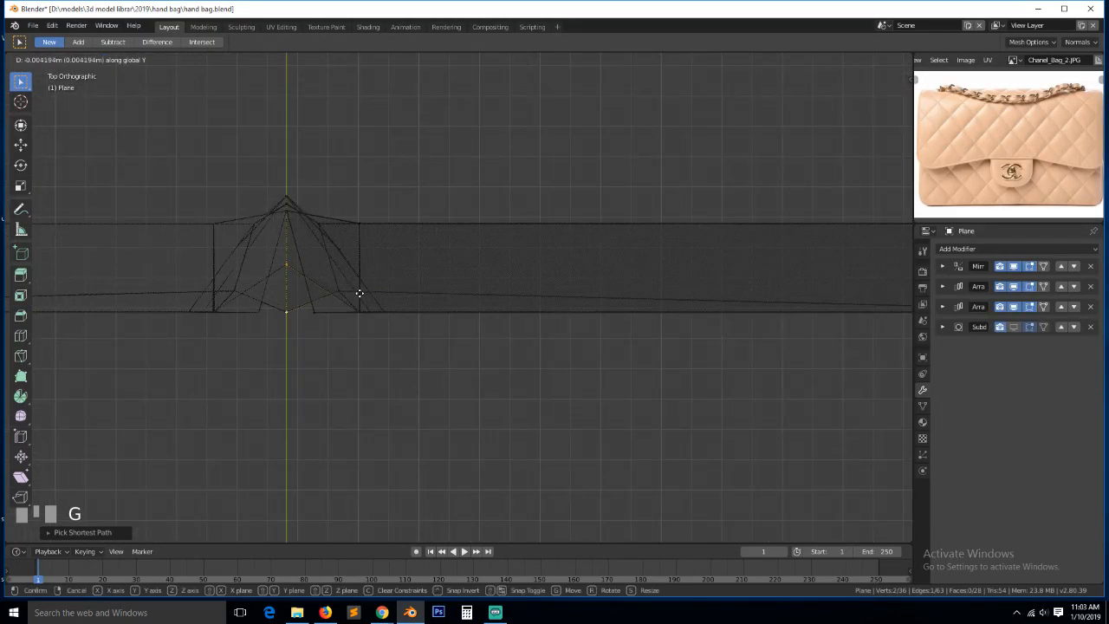
pyautogui.click(360, 292)
pyautogui.press('z')
# Inspect the corner junction and the vertical mirror-line seam from several angles and distances
pyautogui.moveTo(529, 269); pyautogui.dragTo(515, 193, button='middle')
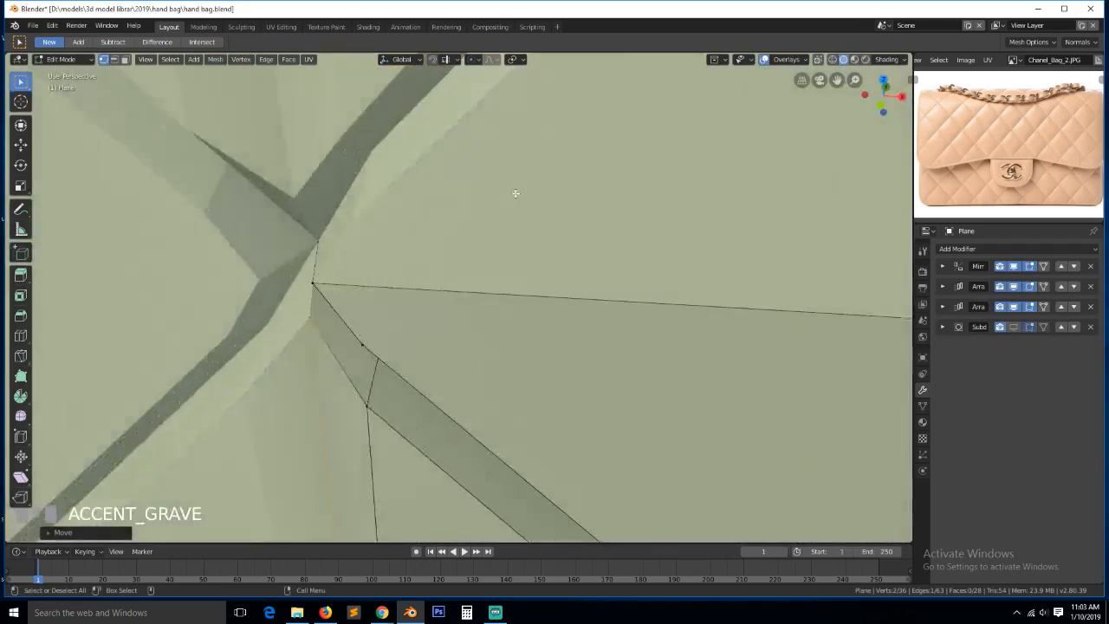
pyautogui.scroll(-8, 487, 305)
pyautogui.press('`')
pyautogui.scroll(3, 481, 304)
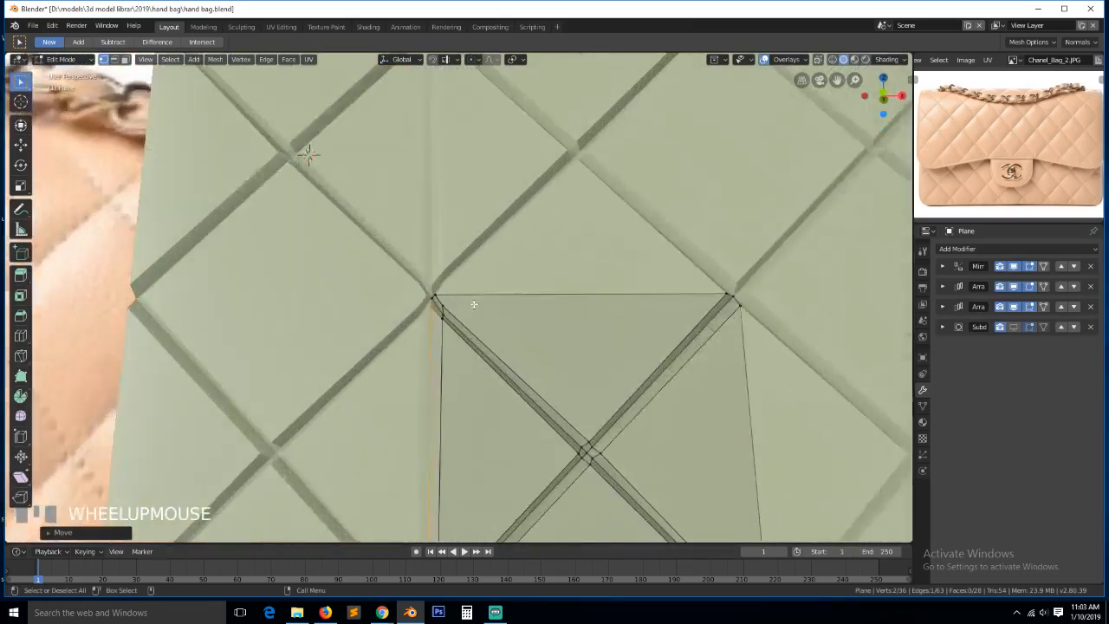
pyautogui.press('`')
pyautogui.moveTo(473, 304); pyautogui.dragTo(490, 261, button='middle')
pyautogui.scroll(-4, 482, 303)
pyautogui.moveTo(482, 306); pyautogui.dragTo(425, 374, button='middle')
pyautogui.scroll(4, 450, 366)
pyautogui.press('`')
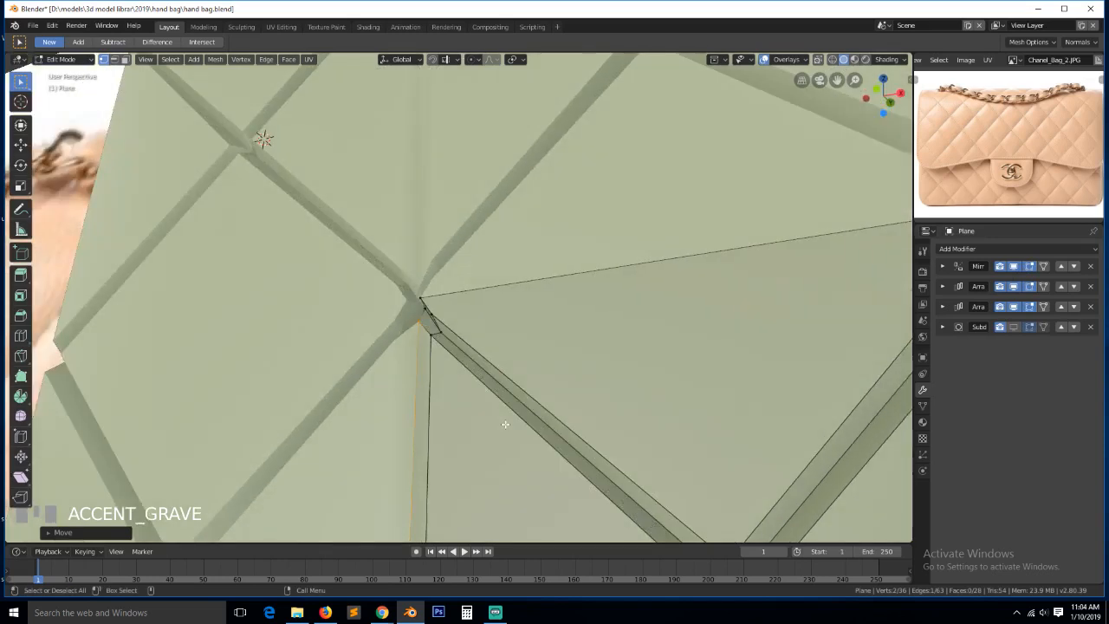
# Move the inner vertical edge along the tile's mirror line in the negative global X direction
pyautogui.press('2')
pyautogui.click(438, 384)
pyautogui.scroll(-2, 438, 384)
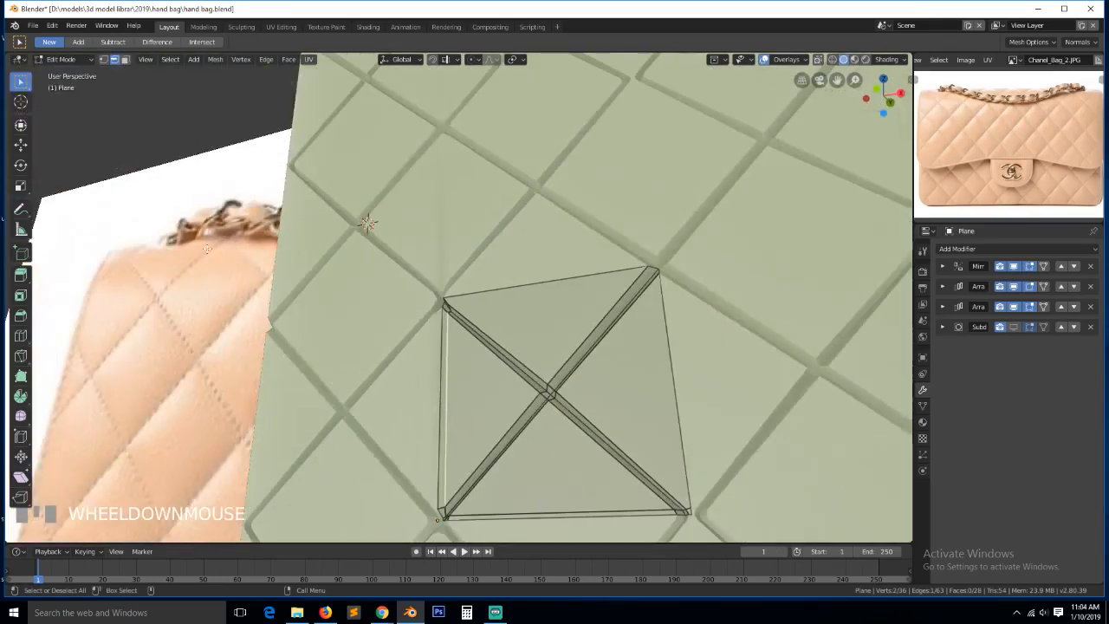
pyautogui.click(20, 145)
pyautogui.moveTo(493, 398); pyautogui.dragTo(449, 394)
pyautogui.press('`')
pyautogui.moveTo(603, 429); pyautogui.dragTo(438, 425, button='middle')
pyautogui.scroll(6, 452, 430)
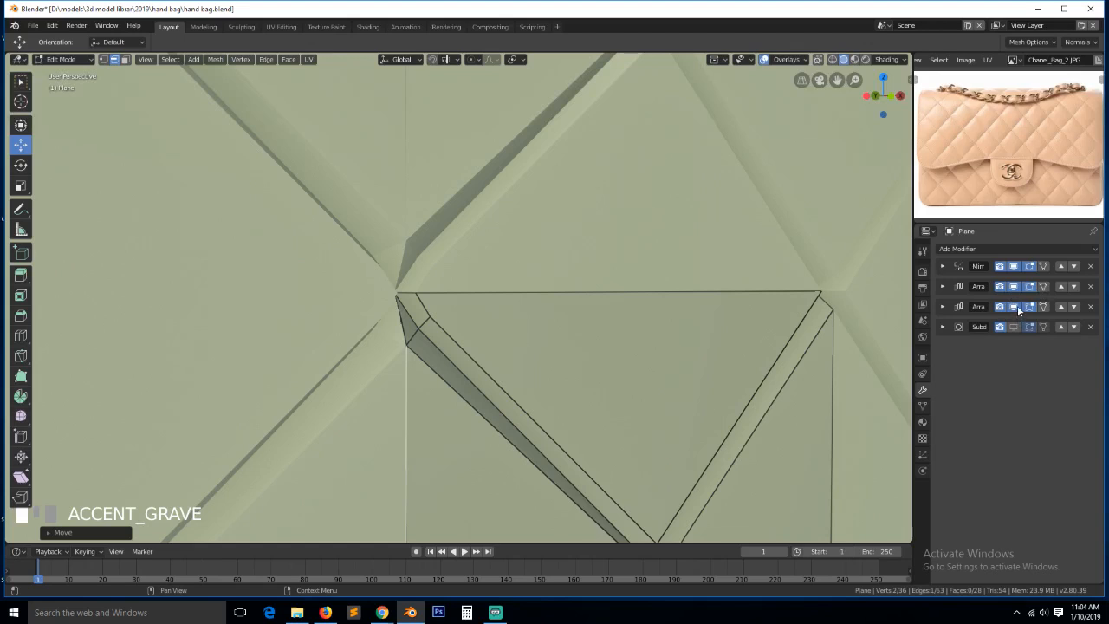
# Hide the mirror and both array modifiers in the viewport and delete the narrow side face along the tile's mirror line
pyautogui.moveTo(1016, 305); pyautogui.dragTo(1014, 266)
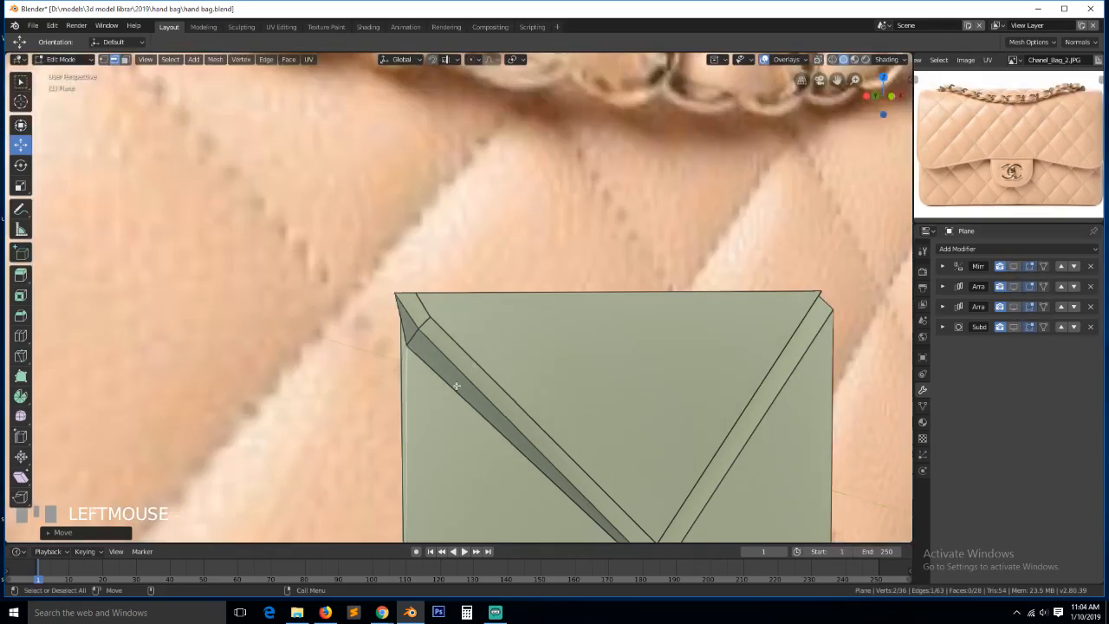
pyautogui.moveTo(456, 386); pyautogui.dragTo(564, 387, button='middle')
pyautogui.press('3')
pyautogui.click(465, 387)
pyautogui.press('x')
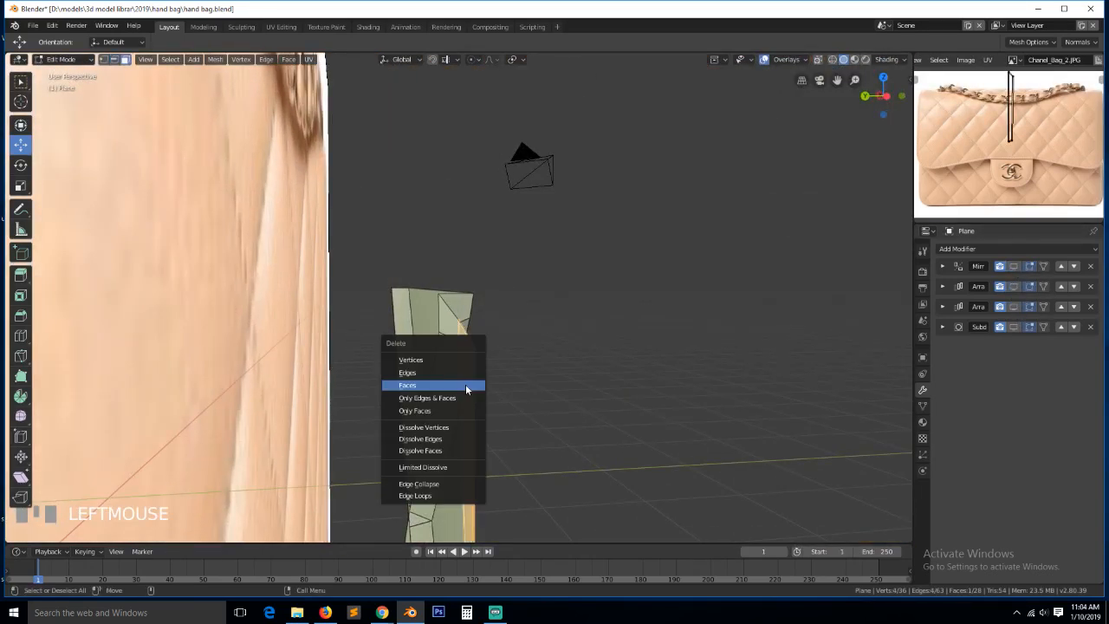
pyautogui.click(466, 389)
# Merge the lower inner groove vertex at the tile's upper-left corner into the corner vertex on the mirror line
pyautogui.moveTo(269, 371); pyautogui.dragTo(392, 353, button='middle')
pyautogui.press('1')
pyautogui.scroll(-6, 443, 376)
pyautogui.scroll(6, 488, 364)
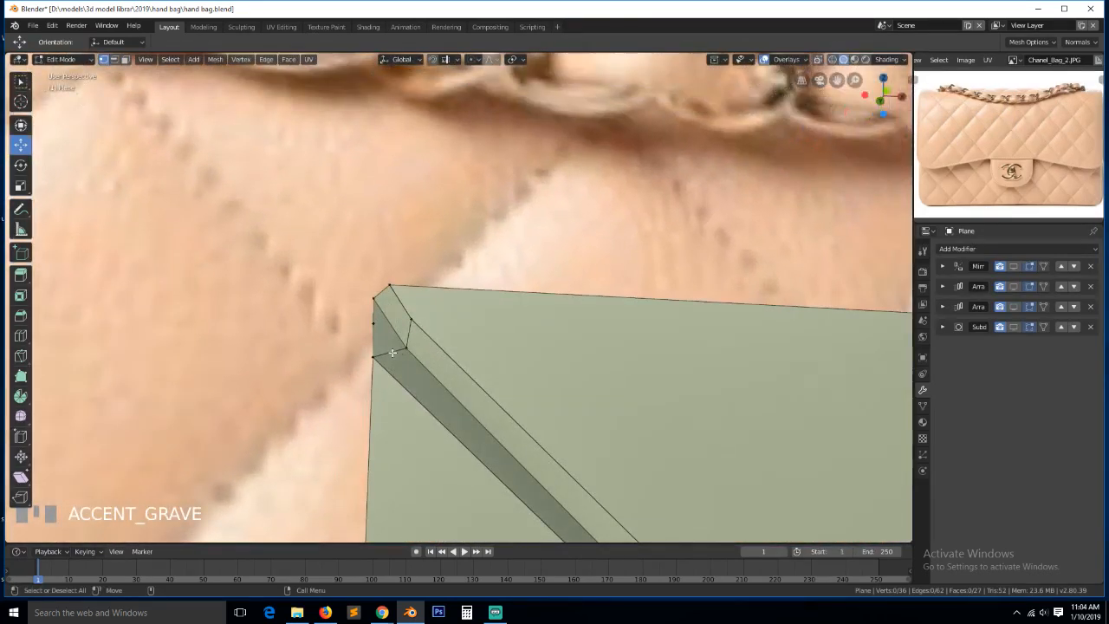
pyautogui.click(399, 350)
pyautogui.keyDown('shift'); pyautogui.click(381, 305); pyautogui.keyUp('shift')
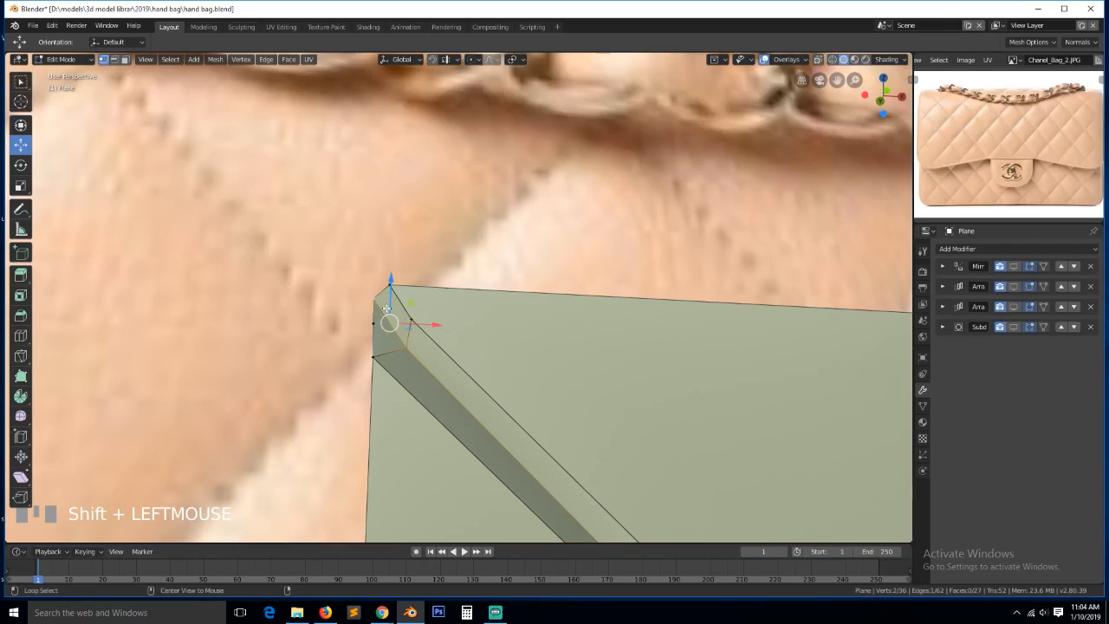
pyautogui.press('m')
pyautogui.click(387, 305)
# Merge the neighbouring upper groove vertex into the vertex on the tile's top edge, using At Last
pyautogui.click(411, 318)
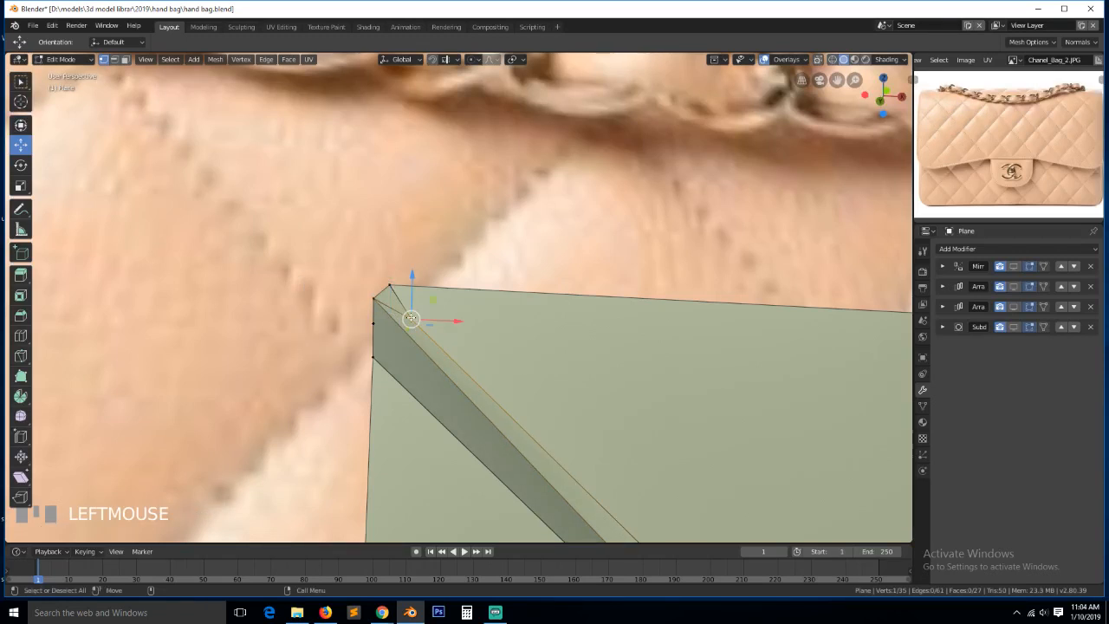
pyautogui.keyDown('shift'); pyautogui.click(390, 287); pyautogui.keyUp('shift')
pyautogui.press('m')
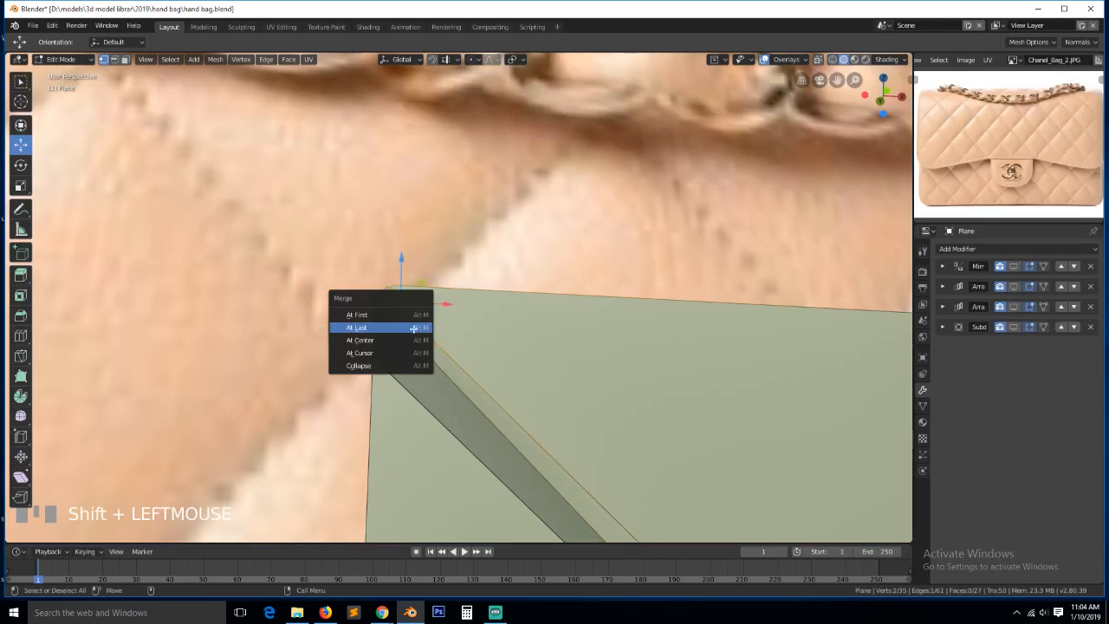
pyautogui.click(413, 328)
pyautogui.press('`')
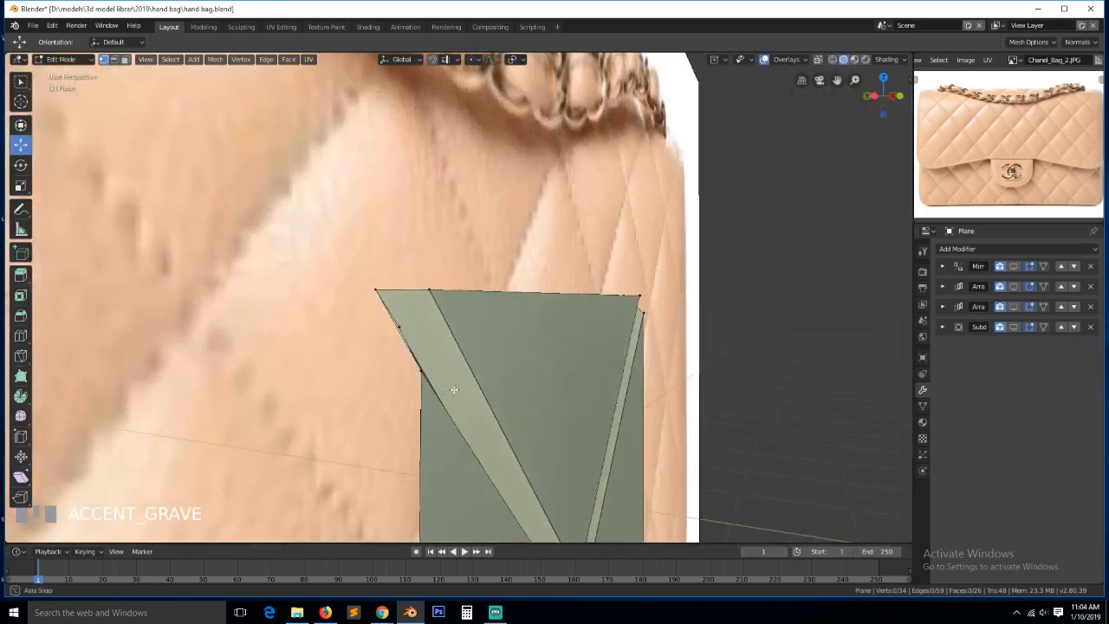
# Delete the extra mirror-line vertex between the upper-left corner and the groove's lower edge
pyautogui.moveTo(454, 390); pyautogui.dragTo(410, 349, button='middle')
pyautogui.click(375, 291)
pyautogui.scroll(5, 375, 291)
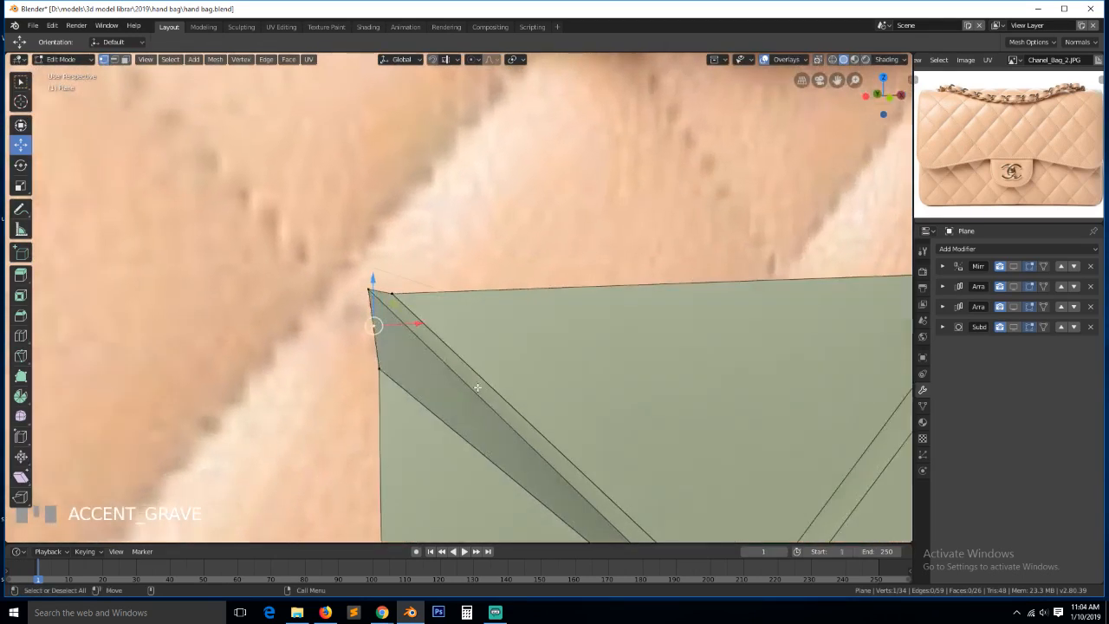
pyautogui.press('x')
pyautogui.click(484, 360)
pyautogui.press('`')
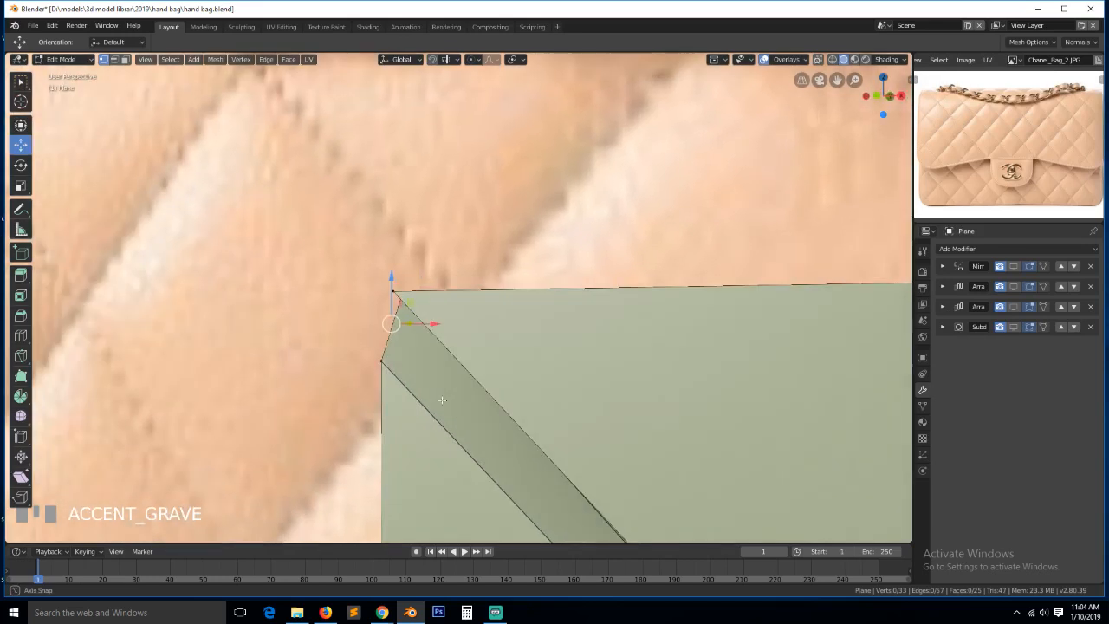
# Leave mesh editing, show the mirror, both array and subdivision modifiers in the viewport again, and deselect everything
pyautogui.press('Tab')
pyautogui.press('`')
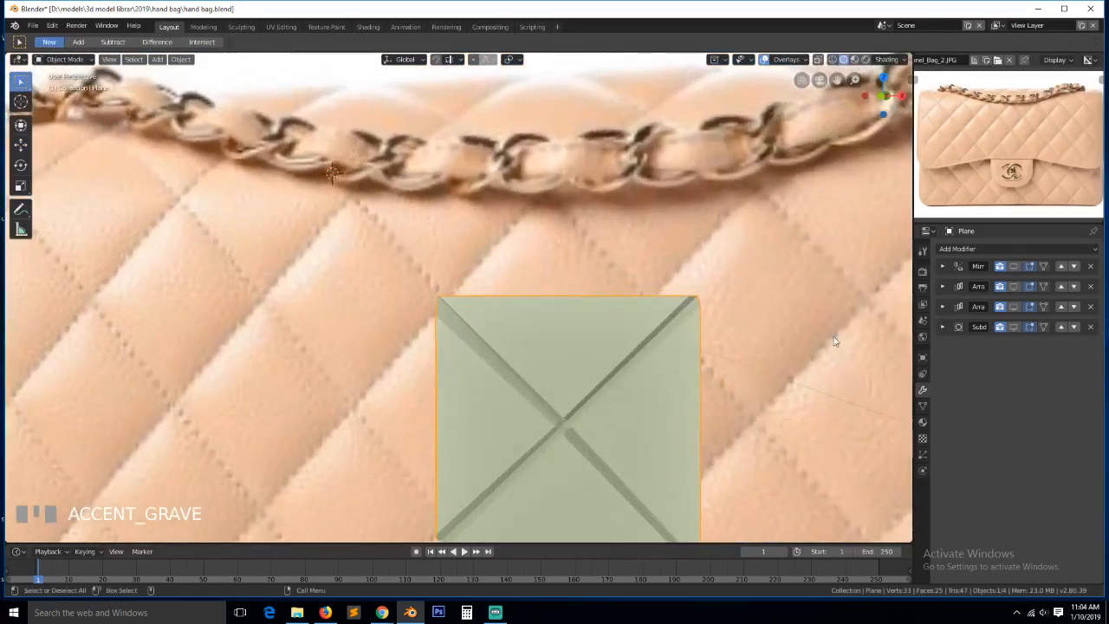
pyautogui.click(1013, 266)
pyautogui.click(1012, 286)
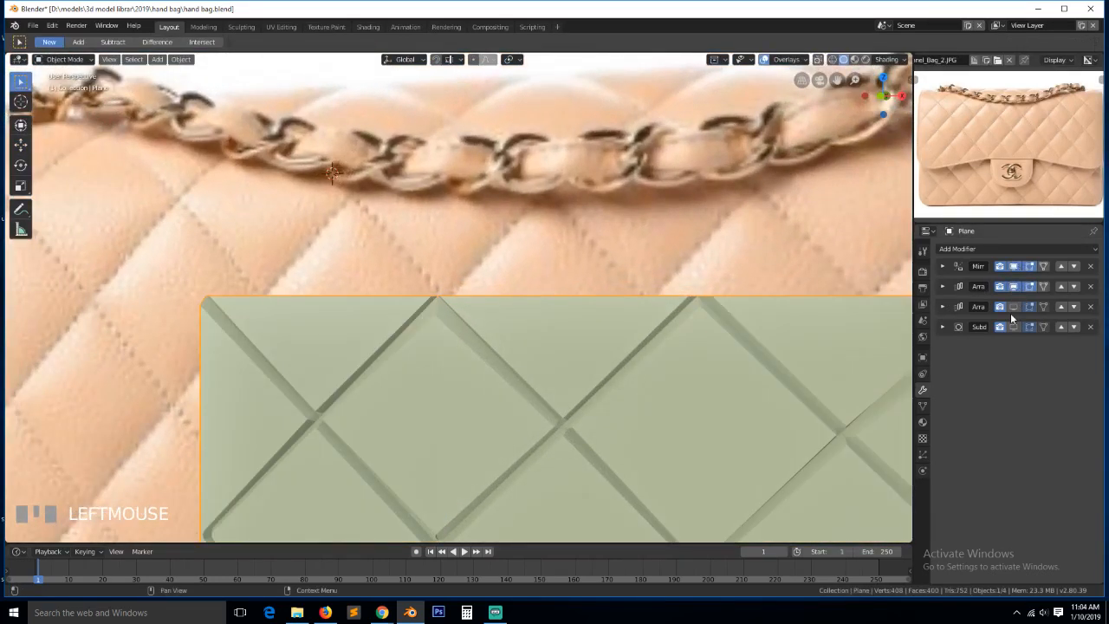
pyautogui.click(1015, 307)
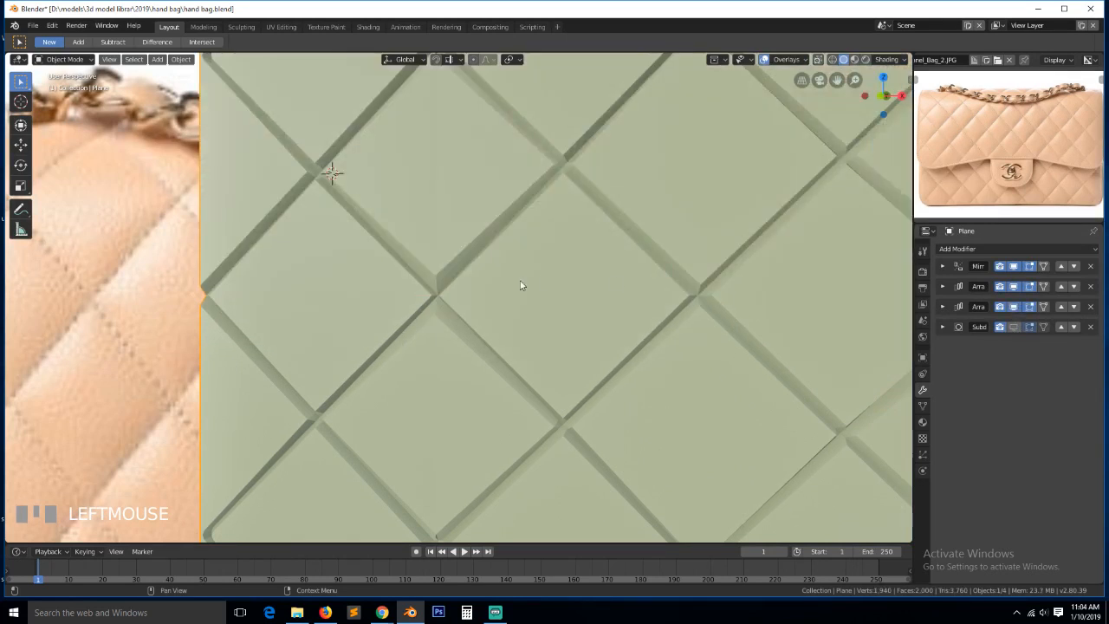
pyautogui.press('a')
# Examine the subdivided quilting and its groove junctions near and far, in and out of mesh editing and from the front
pyautogui.scroll(-6, 495, 250)
pyautogui.moveTo(496, 252)
pyautogui.mouseDown(button='middle')
pyautogui.moveTo(485, 261)
pyautogui.moveTo(453, 236)
pyautogui.moveTo(505, 277)
pyautogui.moveTo(511, 263)
pyautogui.mouseUp(button='middle')
pyautogui.scroll(4, 509, 263)
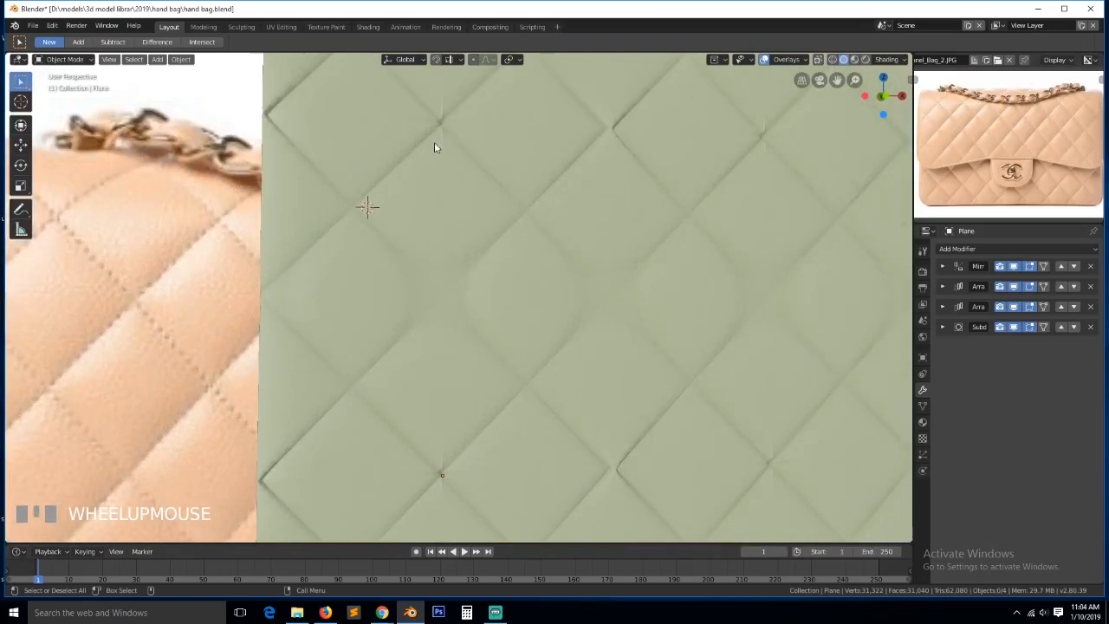
pyautogui.scroll(1, 453, 179)
pyautogui.scroll(-2, 449, 182)
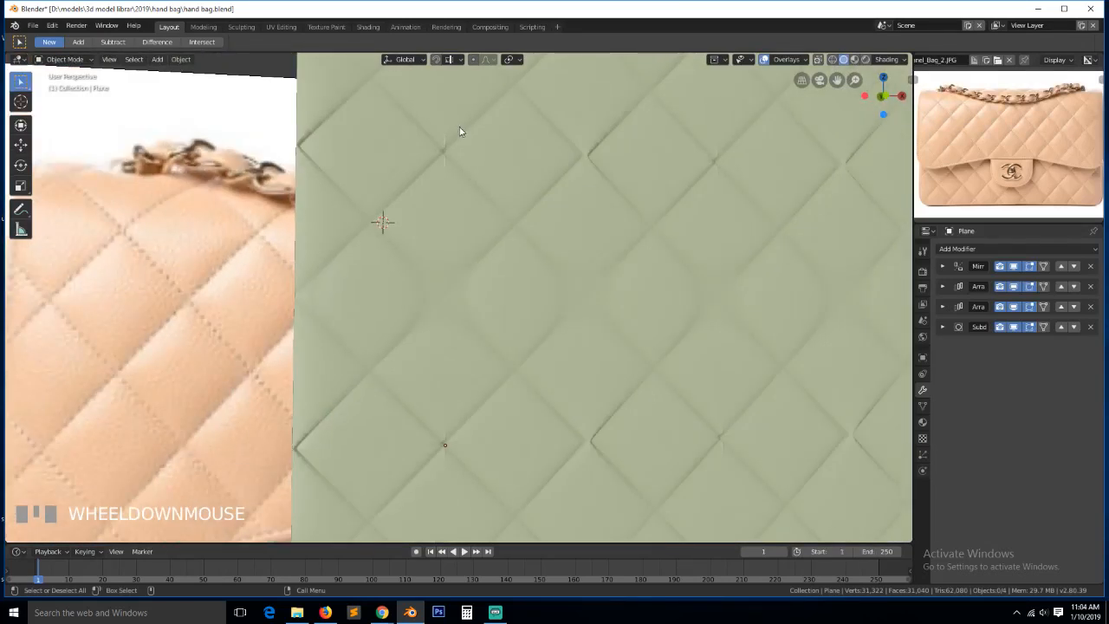
pyautogui.scroll(-3, 423, 347)
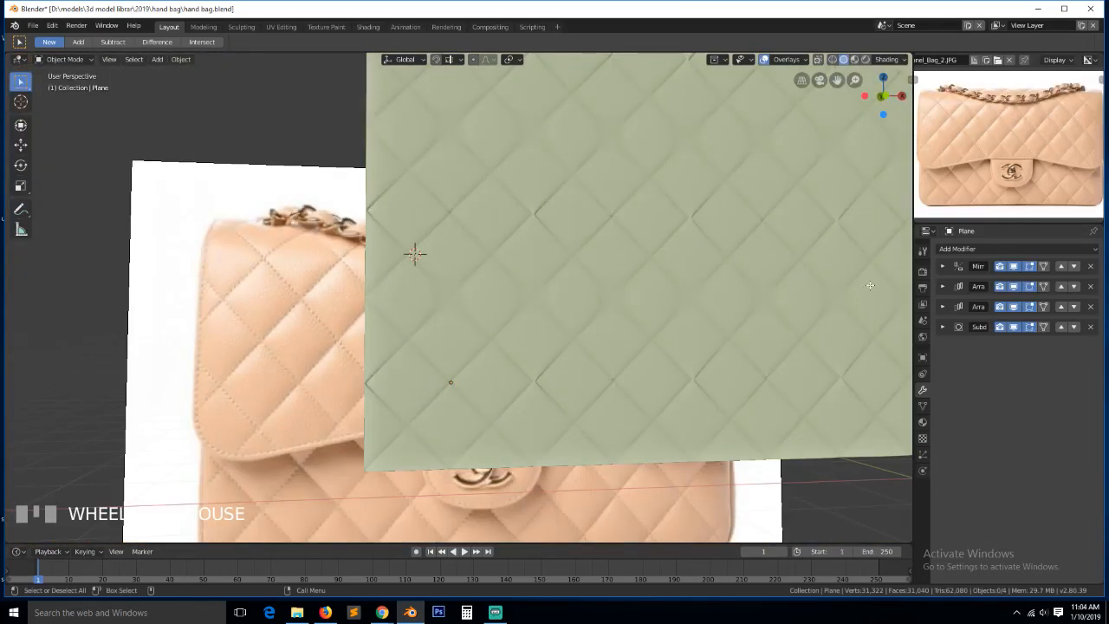
pyautogui.press('Tab')
pyautogui.scroll(6, 479, 430)
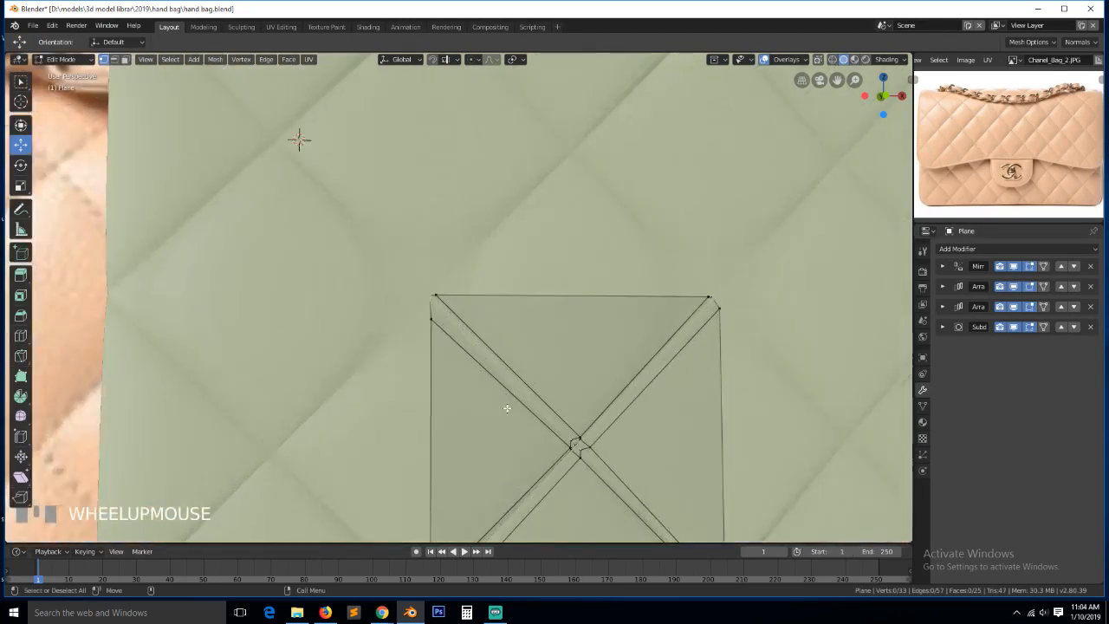
pyautogui.scroll(-5, 479, 431)
pyautogui.click(449, 418)
pyautogui.press('KP_Decimal')
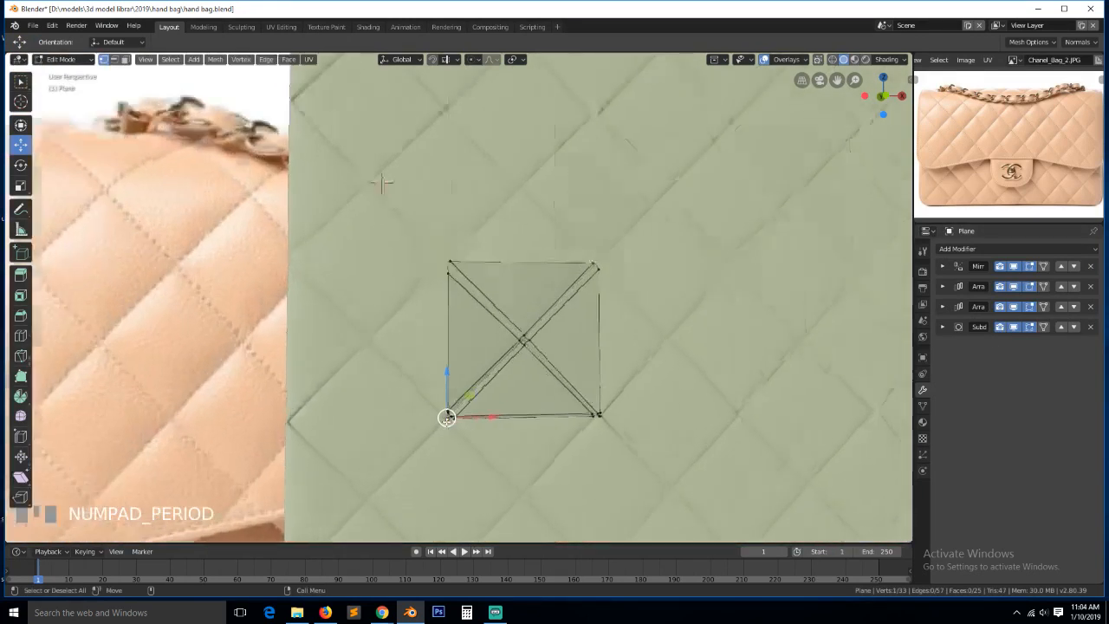
pyautogui.scroll(-1, 512, 335)
pyautogui.scroll(-6, 511, 335)
pyautogui.scroll(4, 396, 82)
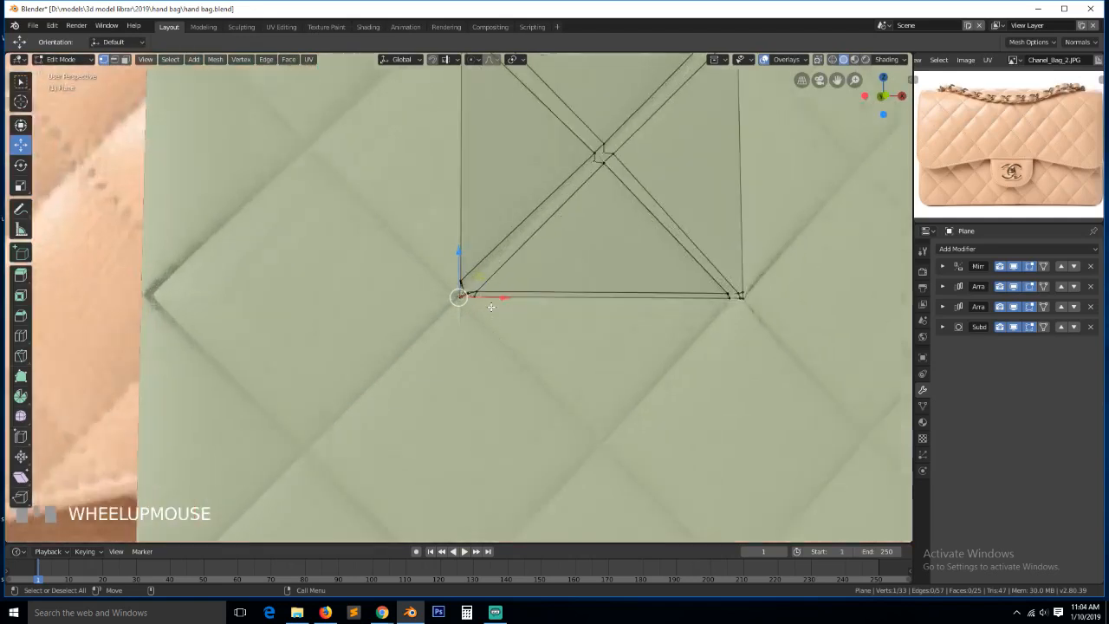
pyautogui.scroll(-2, 492, 293)
pyautogui.press('KP_7')
pyautogui.press('KP_1')
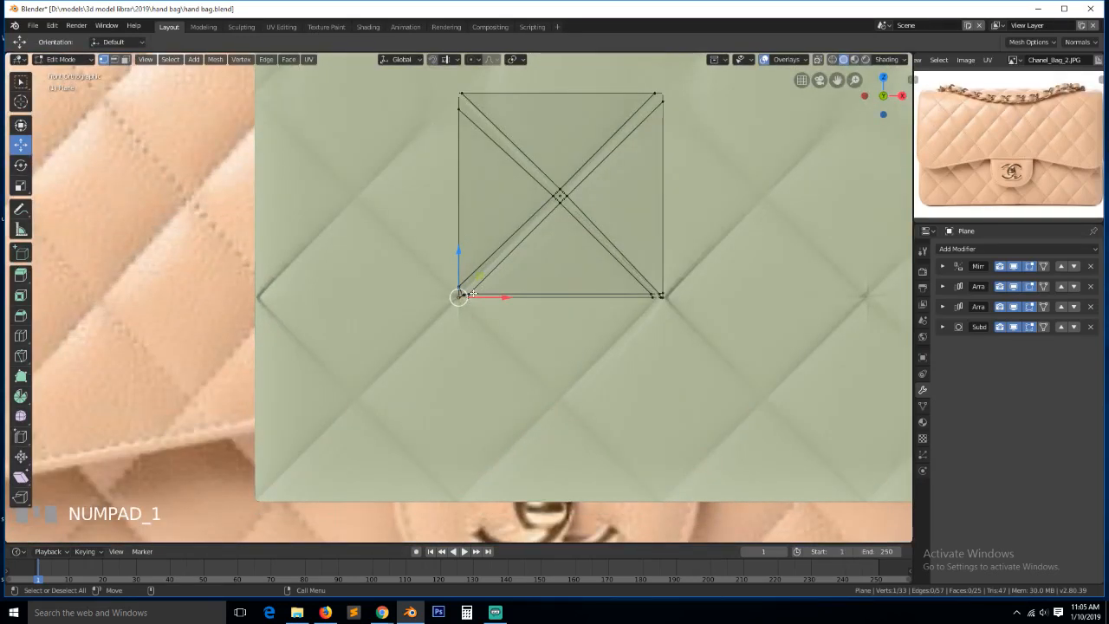
pyautogui.press('Tab')
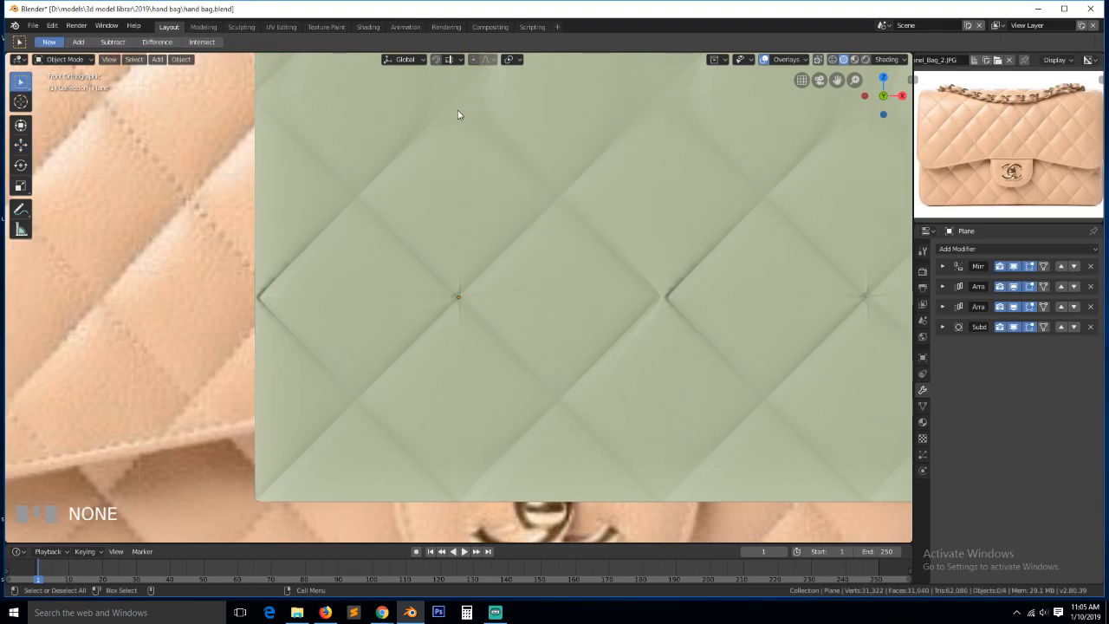
pyautogui.scroll(-3, 460, 134)
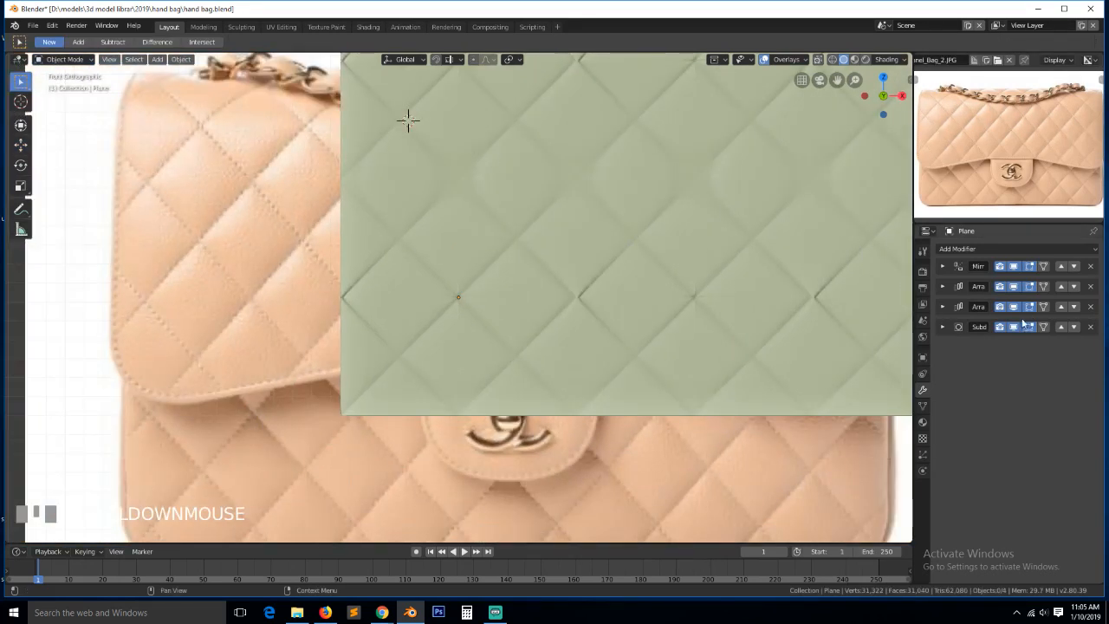
# Hide the subdivision modifier in the viewport and delete the extra vertex just above the tile's lower-left groove junction
pyautogui.click(1014, 327)
pyautogui.scroll(6, 506, 225)
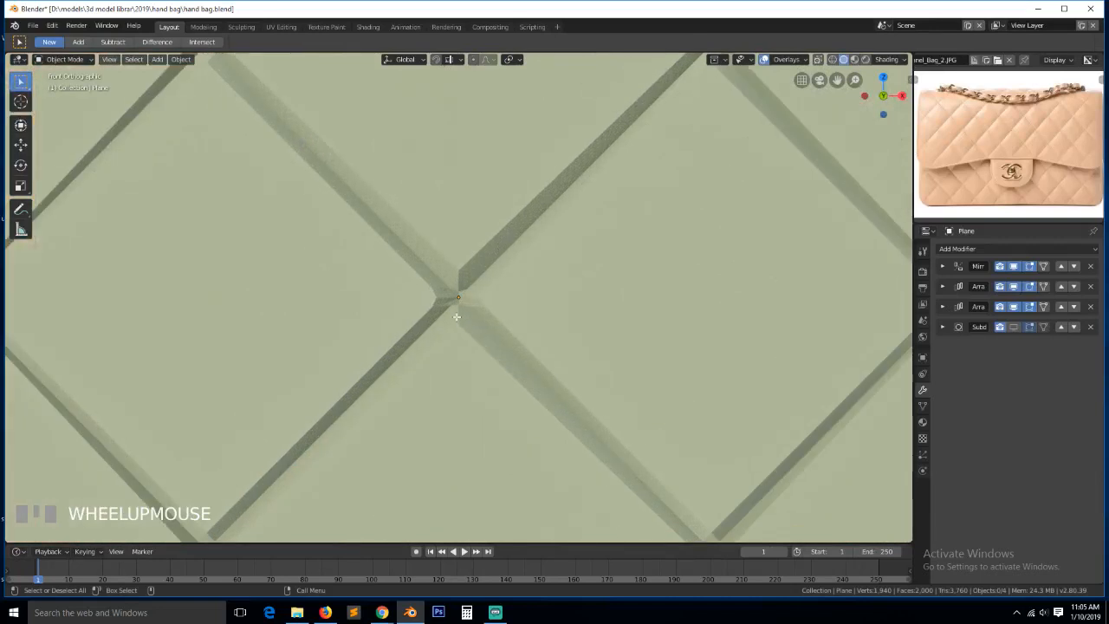
pyautogui.press('Tab')
pyautogui.scroll(4, 456, 317)
pyautogui.hotkey('shift', '`')
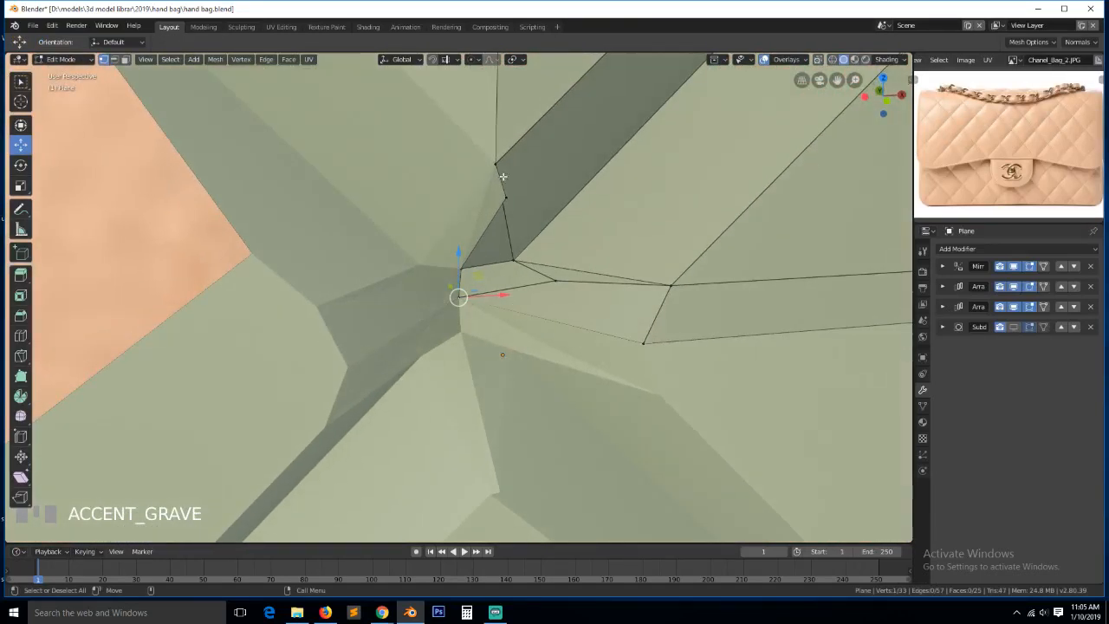
pyautogui.click(504, 190)
pyautogui.press('x')
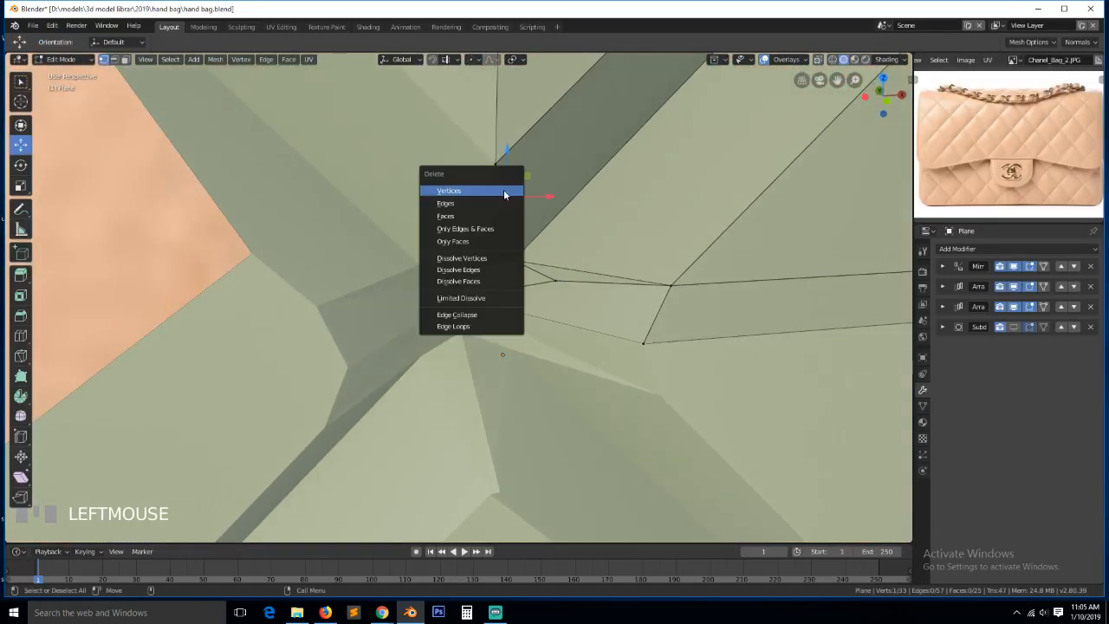
pyautogui.click(503, 190)
# Merge the two groove vertices bordering the gap into the lower-left corner vertex, using At Last
pyautogui.hotkey('shift', '`')
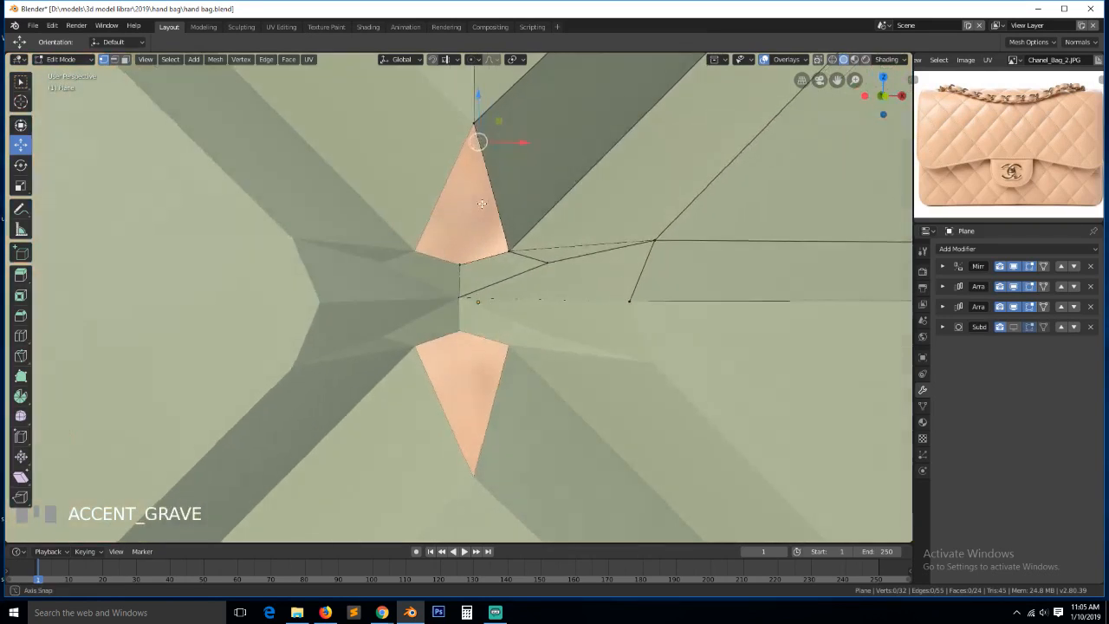
pyautogui.click(460, 273)
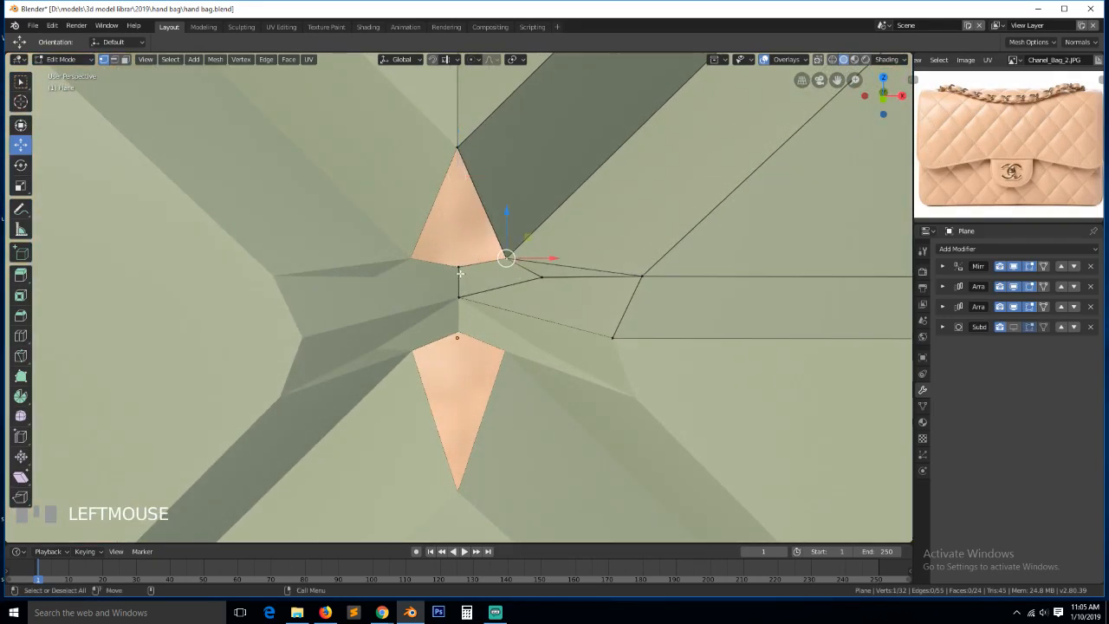
pyautogui.keyDown('shift'); pyautogui.click(460, 273); pyautogui.keyUp('shift')
pyautogui.keyDown('shift'); pyautogui.click(460, 292); pyautogui.keyUp('shift')
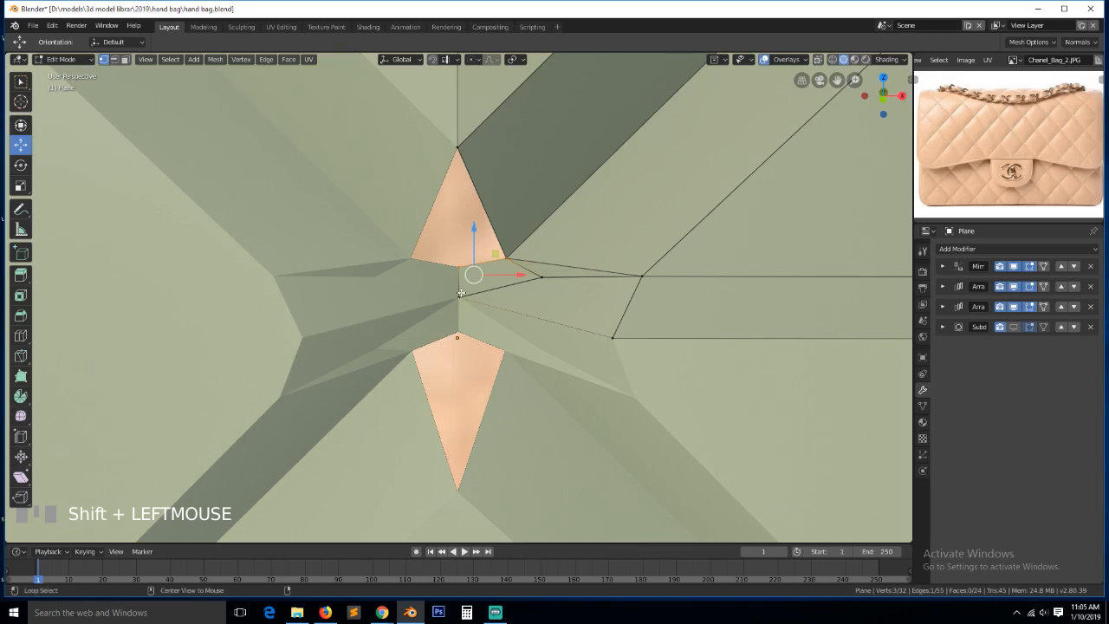
pyautogui.hotkey('alt', 'm')
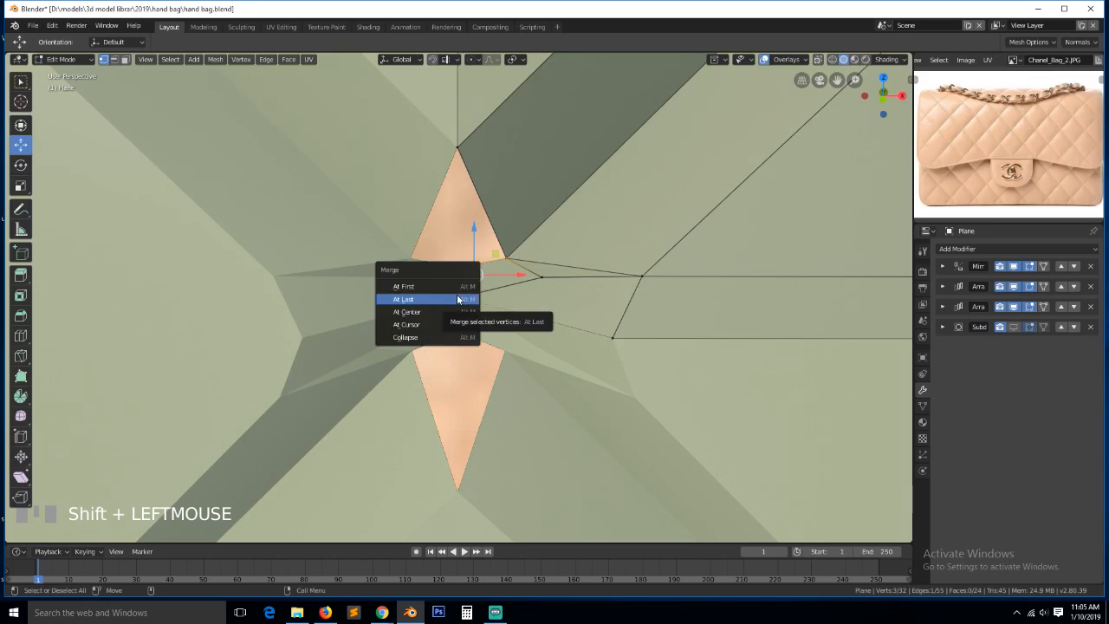
pyautogui.click(457, 299)
# Merge the remaining vertex at the end of the diagonal groove's centre line into the lower-left corner vertex
pyautogui.click(466, 294)
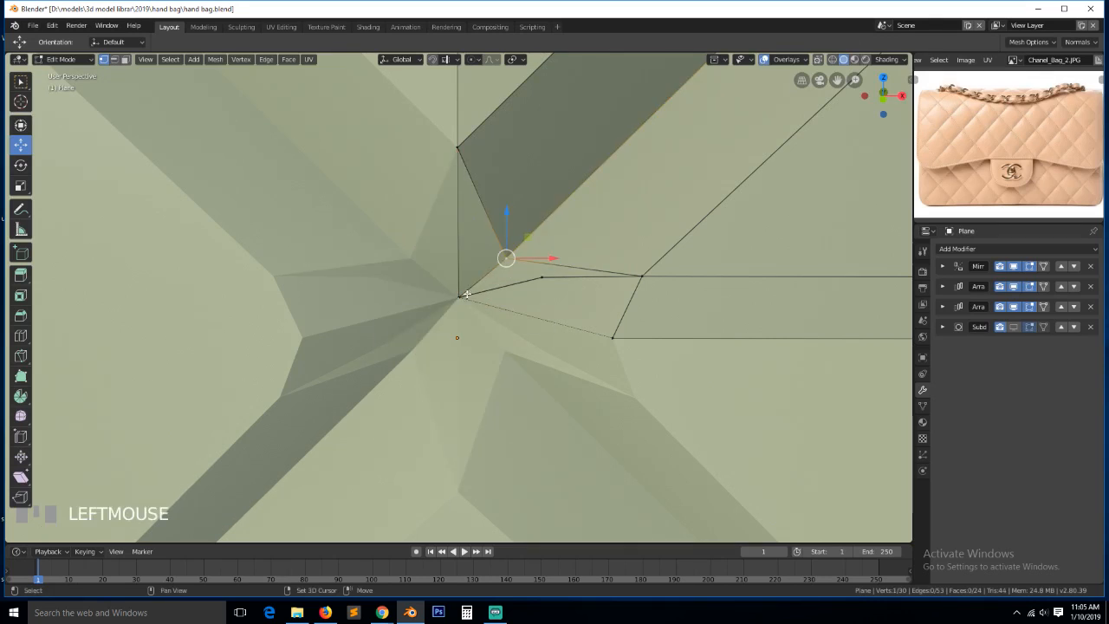
pyautogui.keyDown('shift'); pyautogui.click(466, 295); pyautogui.keyUp('shift')
pyautogui.hotkey('alt', 'm')
pyautogui.click(466, 295)
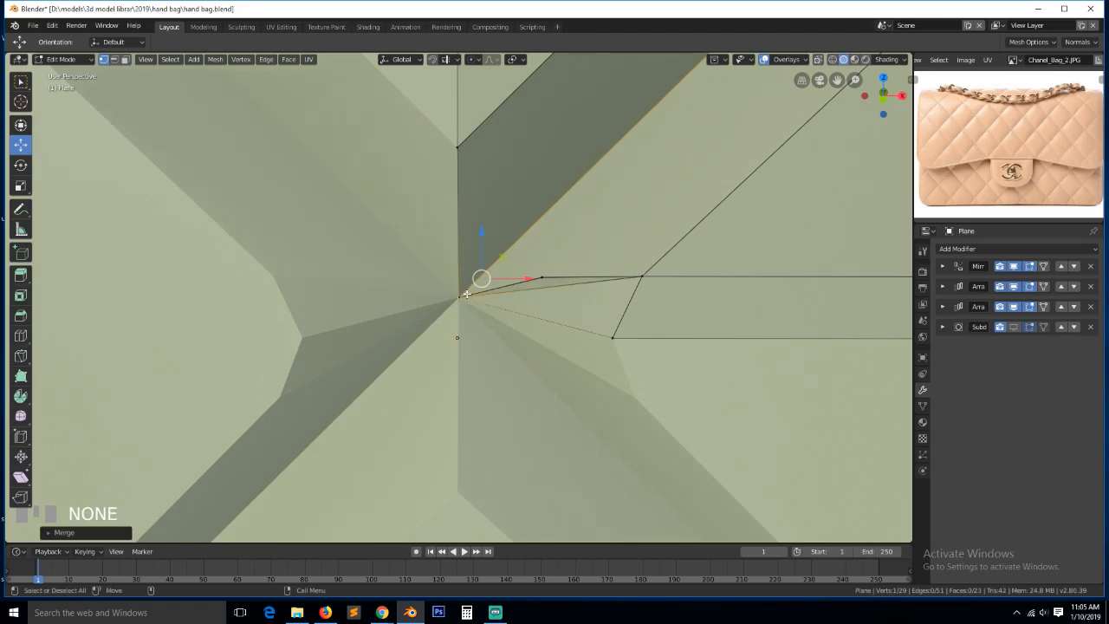
# Delete the extra vertex just to the right of the merged lower-left junction
pyautogui.click(555, 272)
pyautogui.press('x')
pyautogui.click(498, 285)
pyautogui.moveTo(498, 285); pyautogui.dragTo(563, 262, button='middle')
# Fill the gap beside the lower-left junction with a face between its two bordering edges, and clear the selection
pyautogui.press('3')
pyautogui.click(578, 260)
pyautogui.press('2')
pyautogui.press('`')
pyautogui.click(520, 305)
pyautogui.keyDown('shift'); pyautogui.click(562, 262); pyautogui.keyUp('shift')
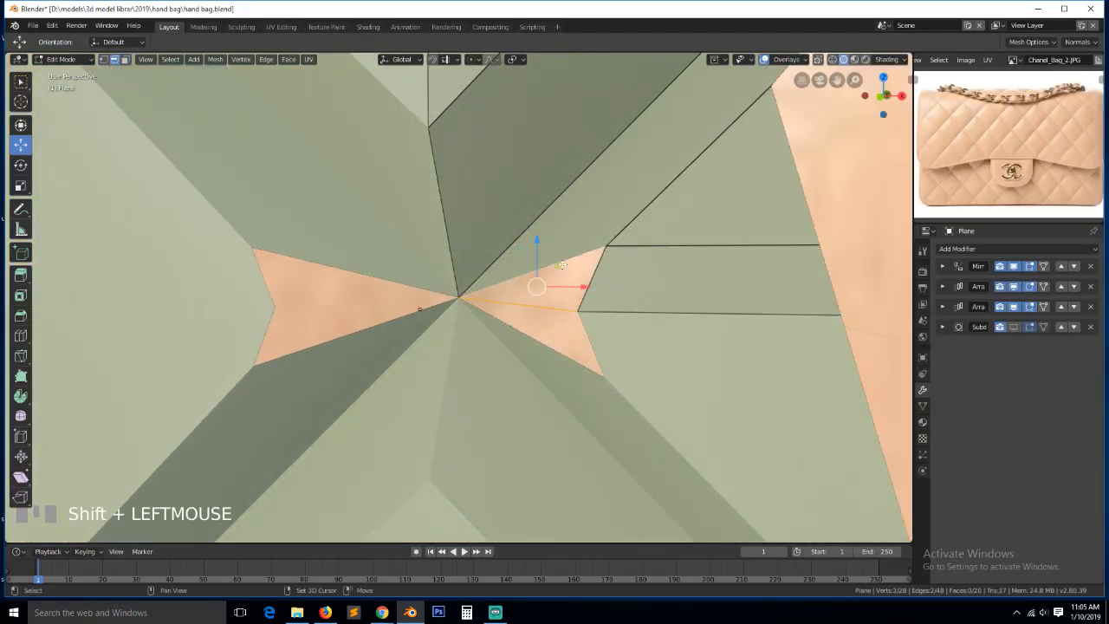
pyautogui.press('f')
pyautogui.scroll(-3, 574, 285)
pyautogui.press('`')
pyautogui.hotkey('alt', 'a')
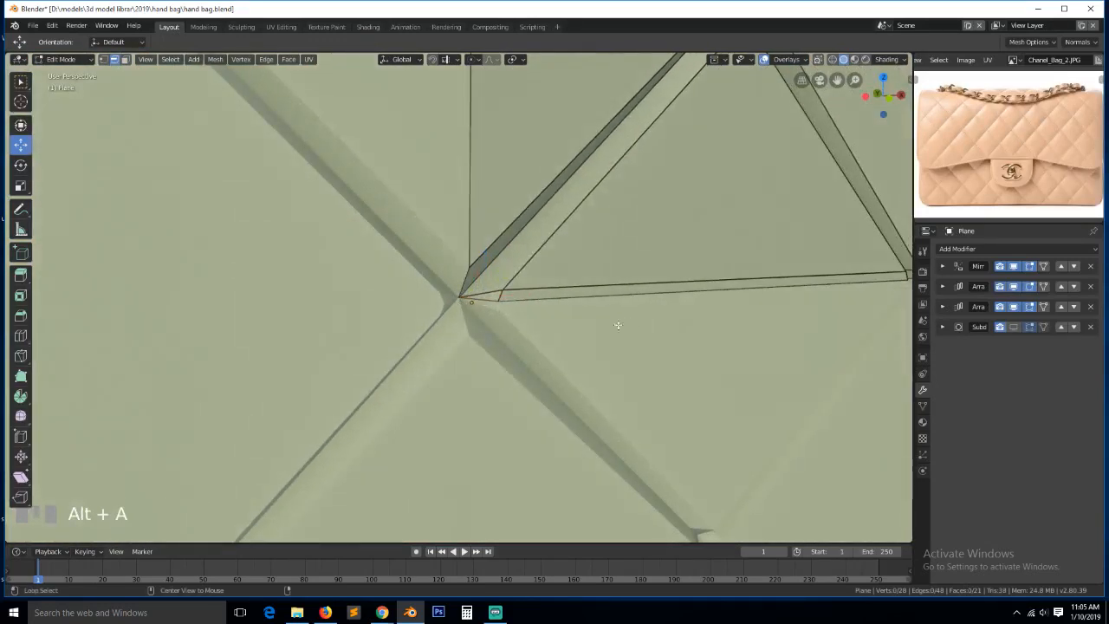
# Merge the upper groove vertex beside the lower-left junction into the vertex directly below it on the tile's bottom edge, and clear the selection
pyautogui.press('`')
pyautogui.moveTo(618, 325); pyautogui.dragTo(537, 299, button='middle')
pyautogui.press('1')
pyautogui.press('`')
pyautogui.click(530, 281)
pyautogui.keyDown('shift'); pyautogui.click(548, 296); pyautogui.keyUp('shift')
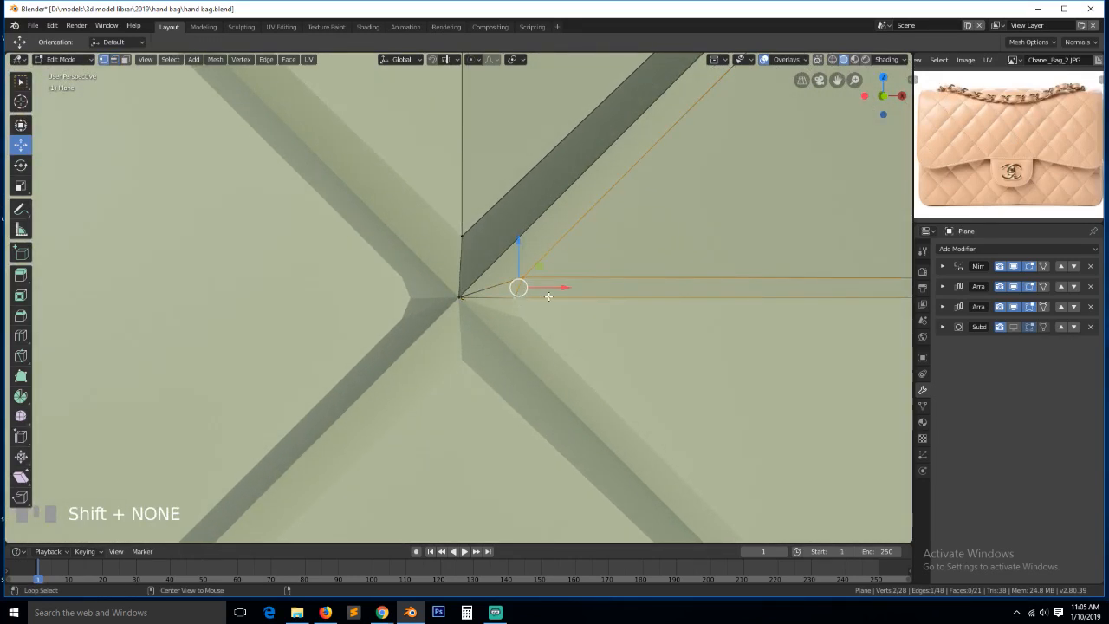
pyautogui.press('m')
pyautogui.click(548, 294)
pyautogui.hotkey('alt', 'a')
pyautogui.scroll(-2, 597, 312)
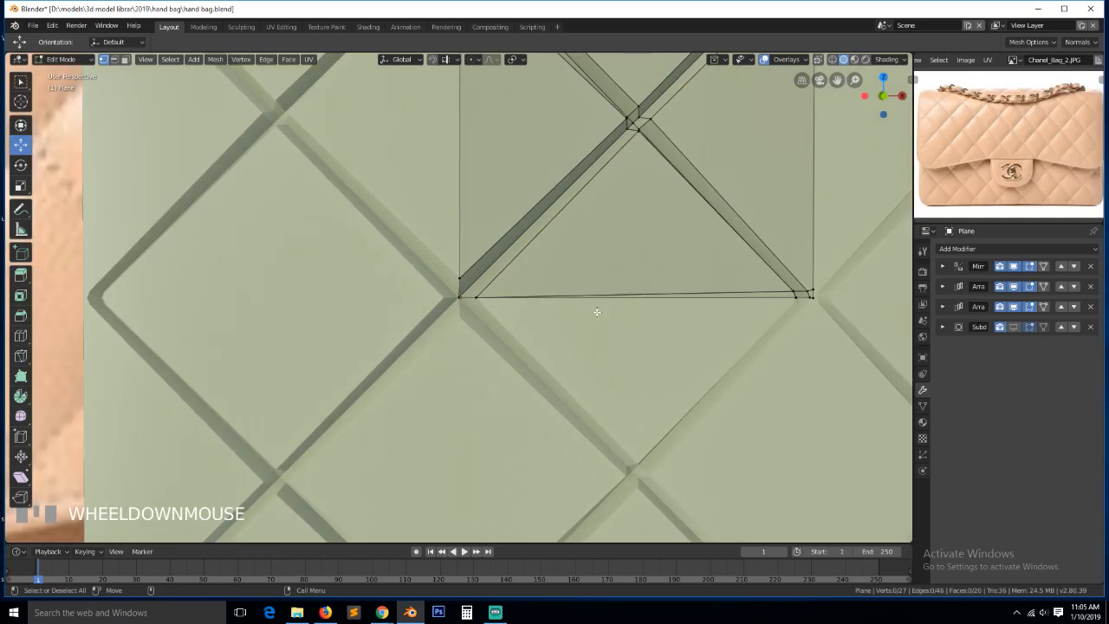
# At the tile's lower-right corner, merge the groove's left edge vertex into the bottom-edge vertex directly below it, and clear the selection
pyautogui.scroll(-3, 597, 312)
pyautogui.press('`')
pyautogui.moveTo(597, 312); pyautogui.dragTo(601, 303, button='middle')
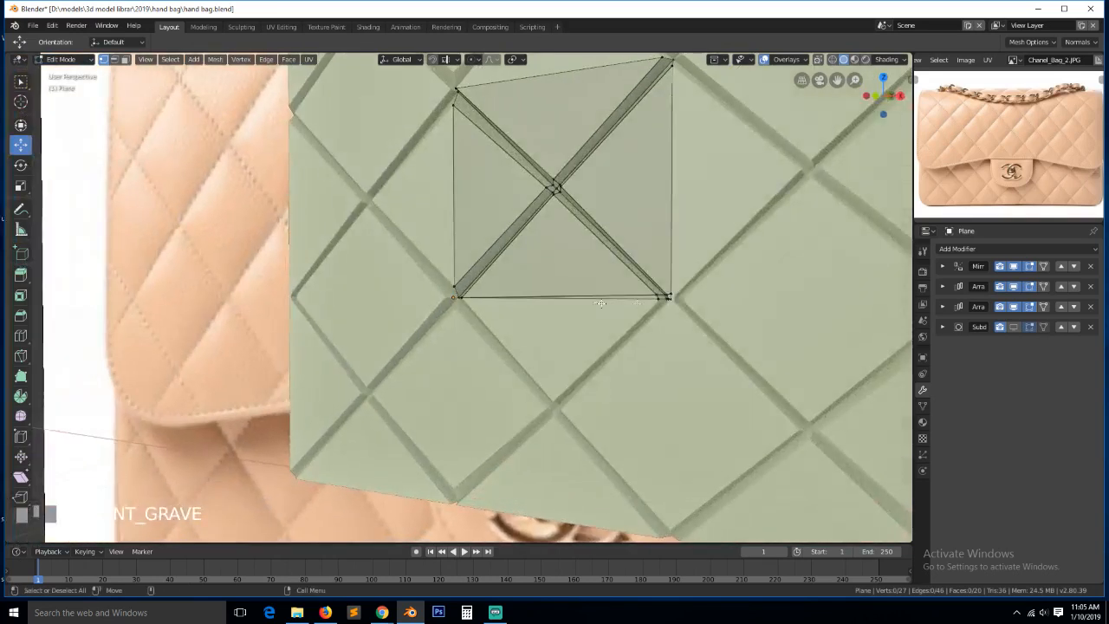
pyautogui.scroll(4, 601, 303)
pyautogui.scroll(-2, 745, 303)
pyautogui.click(762, 291)
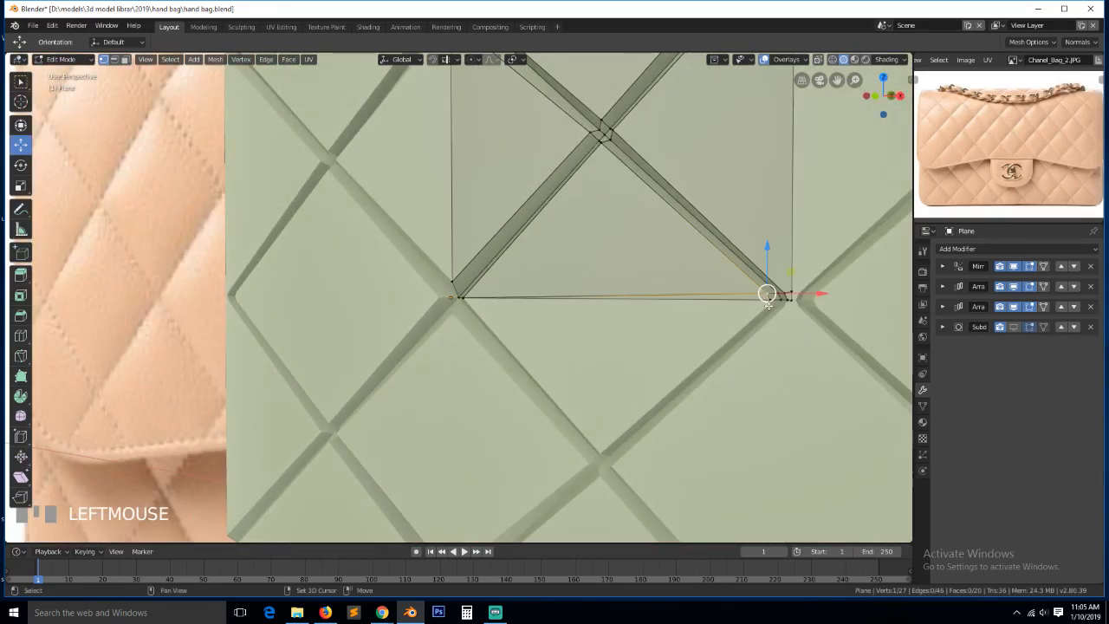
pyautogui.hotkey('alt', 'a')
pyautogui.scroll(-2, 762, 294)
pyautogui.press('`')
pyautogui.moveTo(762, 295); pyautogui.dragTo(767, 314, button='middle')
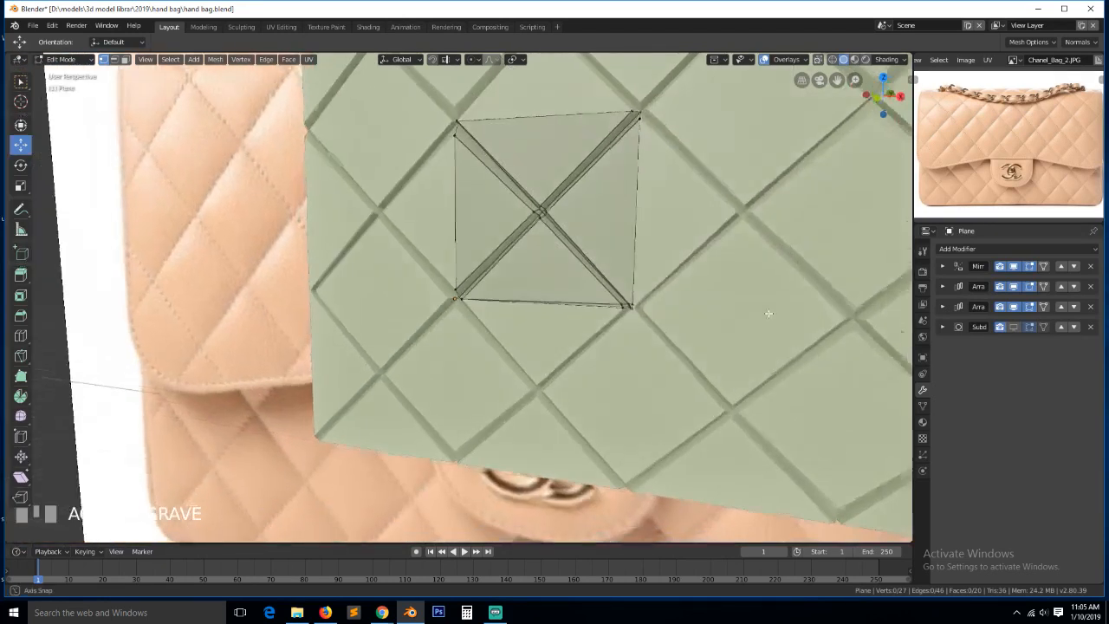
pyautogui.scroll(2, 745, 317)
pyautogui.scroll(-2, 772, 343)
pyautogui.click(672, 313)
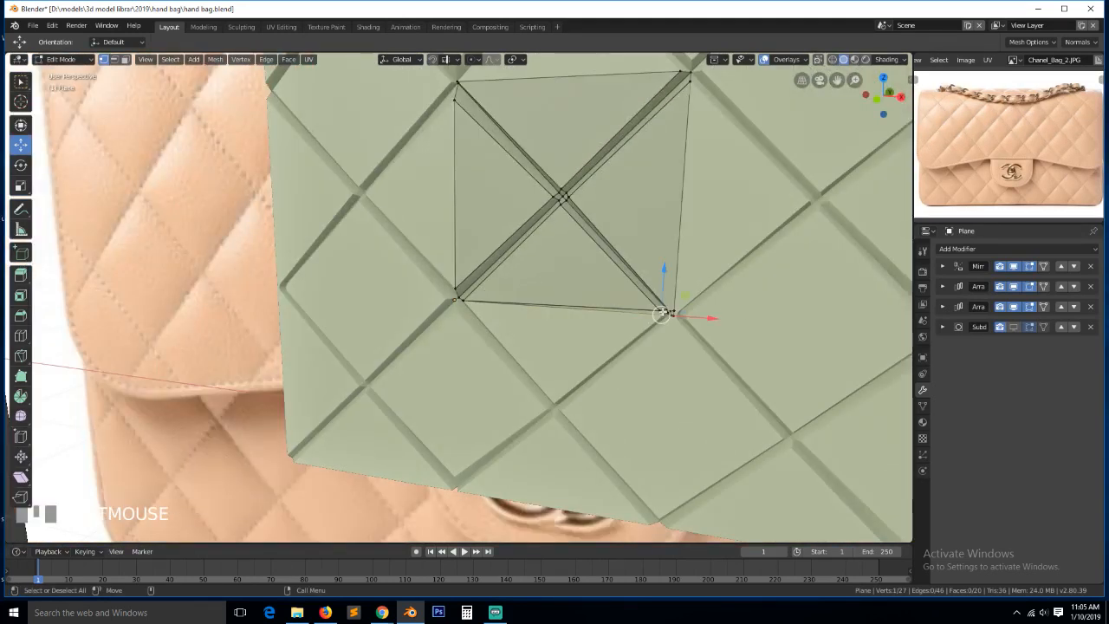
pyautogui.press('KP_Decimal')
pyautogui.scroll(-1, 468, 295)
pyautogui.hotkey('alt', 'a')
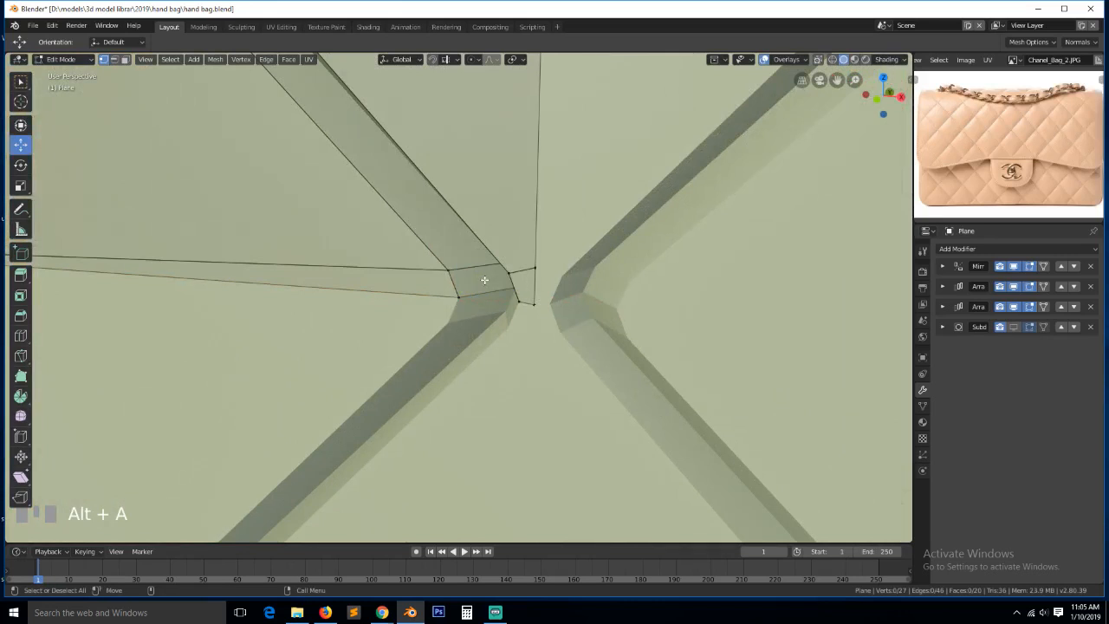
pyautogui.press('`')
pyautogui.keyDown('shift'); pyautogui.click(467, 297); pyautogui.keyUp('shift')
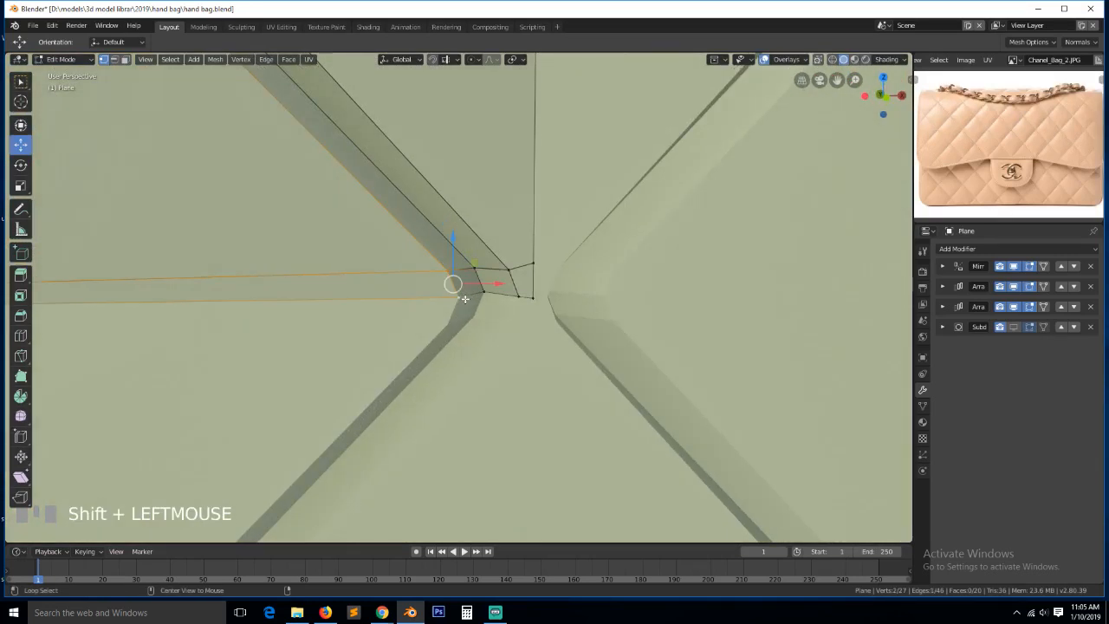
pyautogui.hotkey('alt', 'm')
pyautogui.click(465, 299)
pyautogui.hotkey('alt', 'a')
# Merge the end vertex of the groove's centre line at the lower-right corner into the vertex just below it on the bottom edge
pyautogui.click(477, 275)
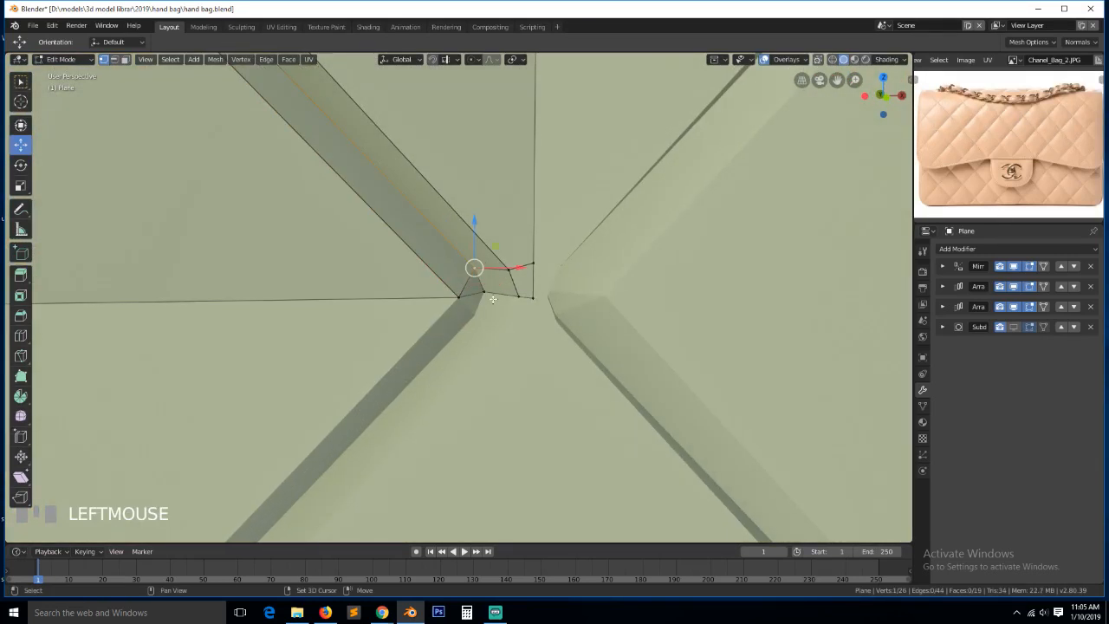
pyautogui.keyDown('shift'); pyautogui.click(493, 299); pyautogui.keyUp('shift')
pyautogui.hotkey('alt', 'm')
pyautogui.click(495, 299)
pyautogui.click(510, 270)
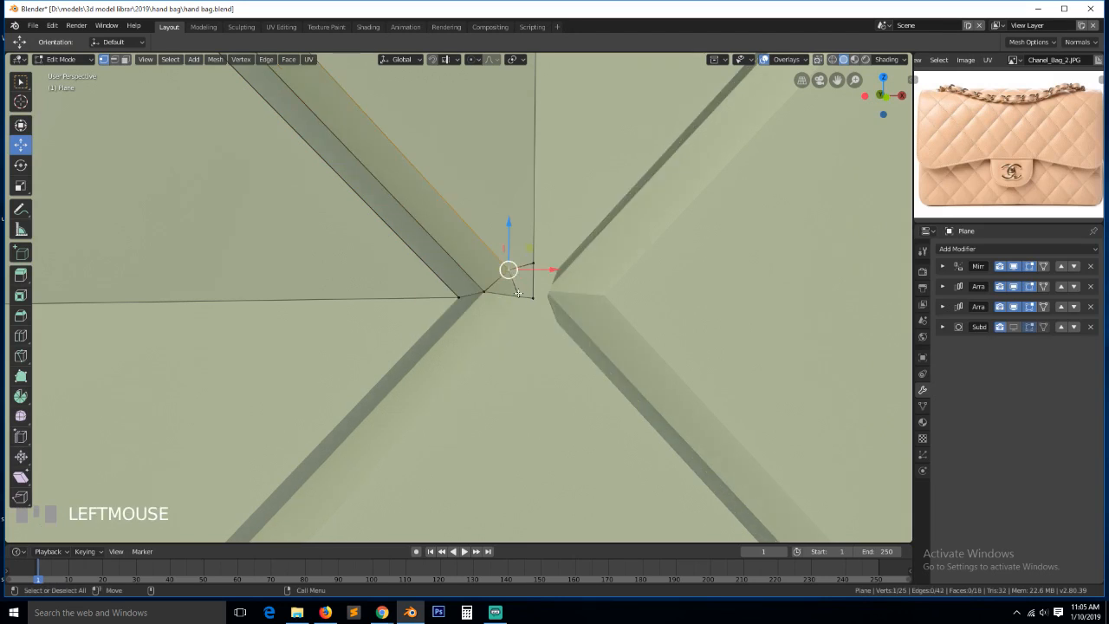
pyautogui.keyDown('shift'); pyautogui.click(532, 298); pyautogui.keyUp('shift')
pyautogui.hotkey('alt', 'a')
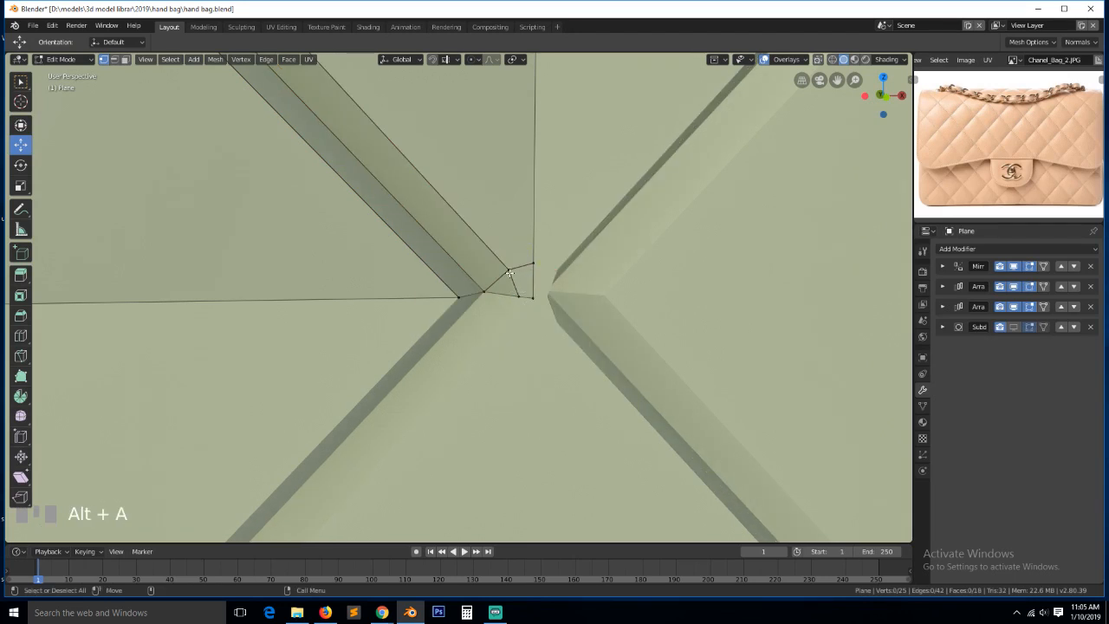
# Merge the groove's right edge vertex at the lower-right corner into the bottom-edge vertex just below it
pyautogui.click(509, 271)
pyautogui.keyDown('shift'); pyautogui.click(516, 296); pyautogui.keyUp('shift')
pyautogui.hotkey('alt', 'm')
pyautogui.click(516, 297)
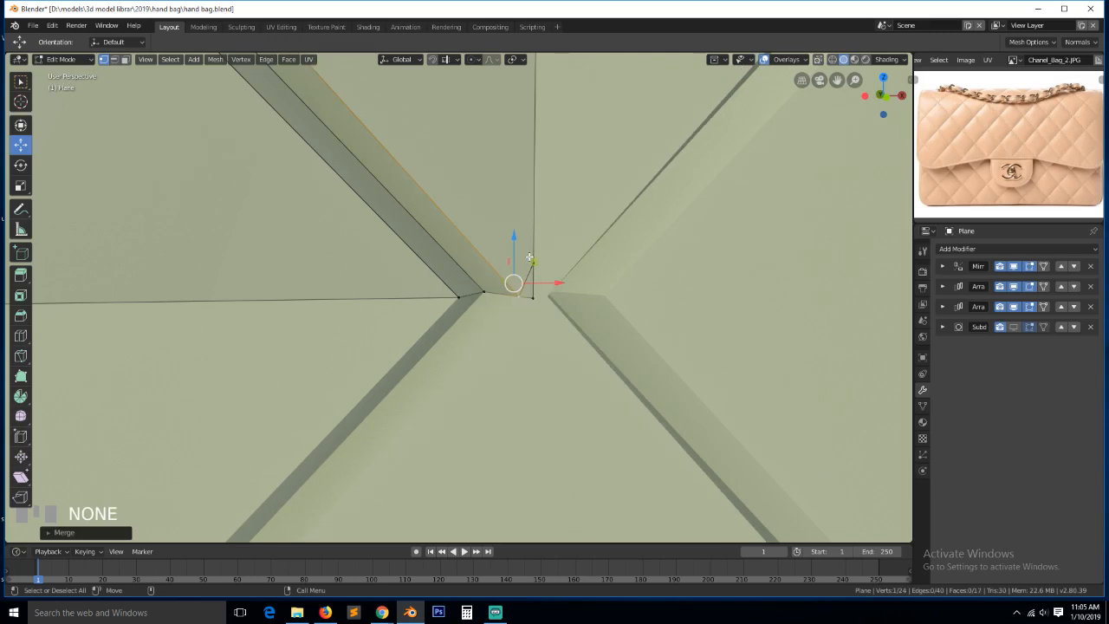
# Merge the lowest vertex of the tile's right edge into the lower-right corner vertex, and clear the selection
pyautogui.click(542, 266)
pyautogui.click(531, 261)
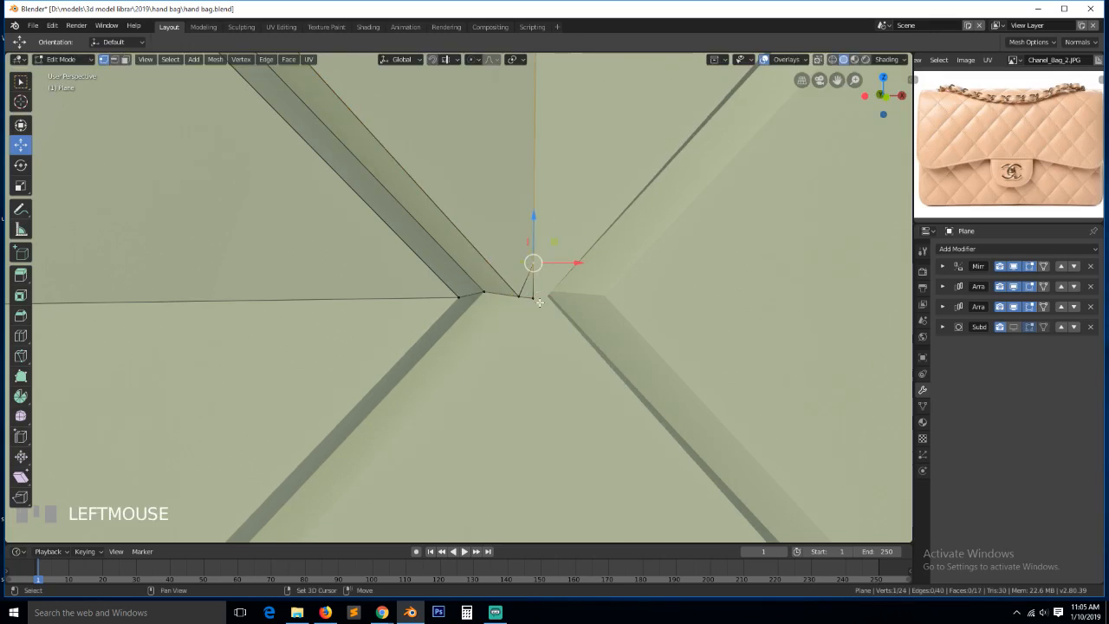
pyautogui.keyDown('shift'); pyautogui.click(532, 298); pyautogui.keyUp('shift')
pyautogui.hotkey('alt', 'm')
pyautogui.click(530, 301)
pyautogui.hotkey('alt', 'a')
pyautogui.scroll(-5, 458, 309)
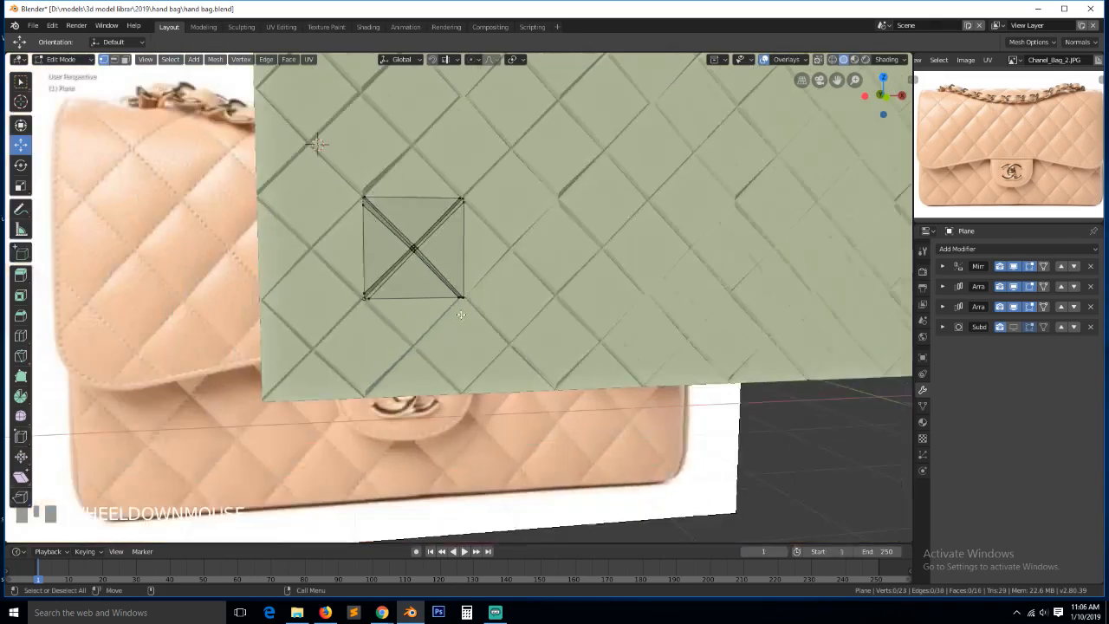
# Inspect the lower-right junction, then show the Subdivision modifier in the viewport in Object Mode to check the smoothed quilt pattern
pyautogui.scroll(4, 454, 310)
pyautogui.scroll(-2, 455, 309)
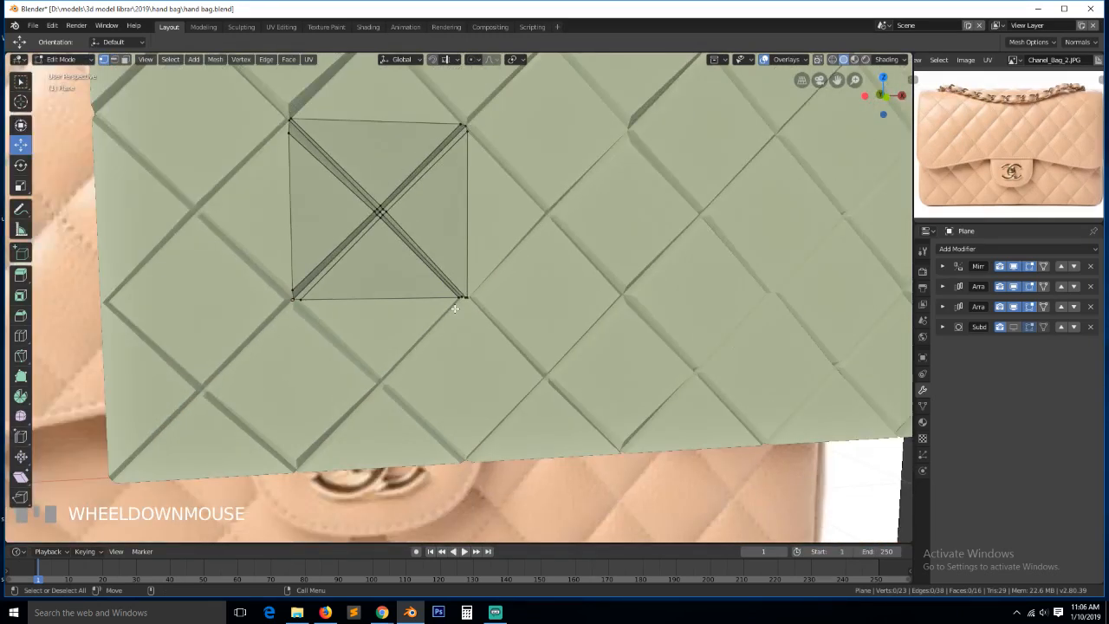
pyautogui.scroll(2, 455, 308)
pyautogui.scroll(3, 457, 315)
pyautogui.scroll(-1, 460, 315)
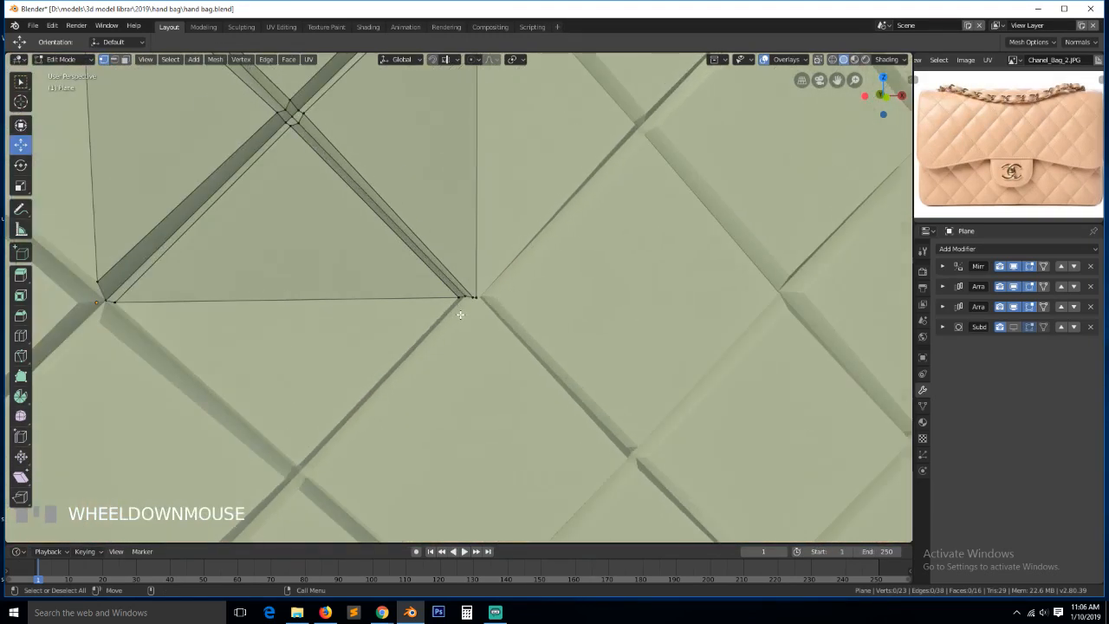
pyautogui.scroll(2, 459, 313)
pyautogui.scroll(-2, 460, 314)
pyautogui.press('Tab')
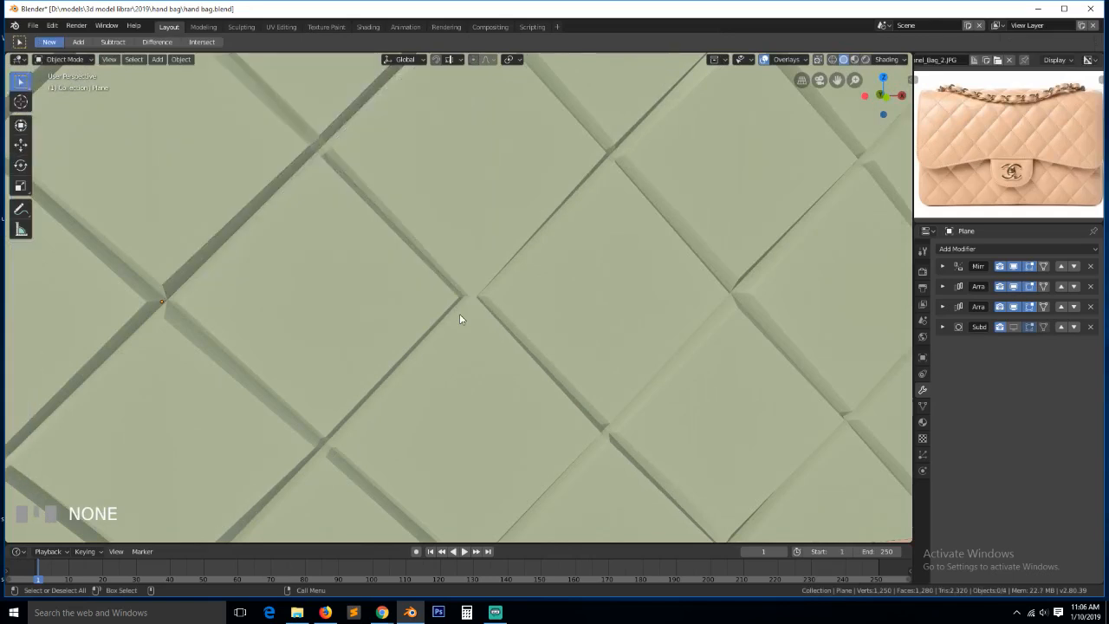
pyautogui.scroll(-4, 556, 332)
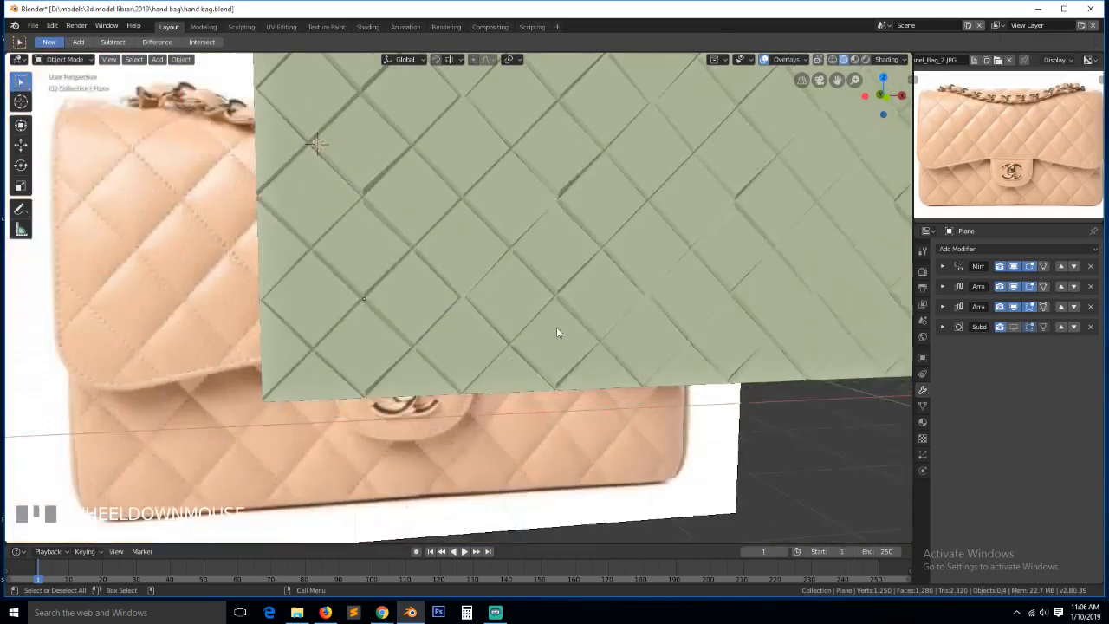
pyautogui.click(1014, 327)
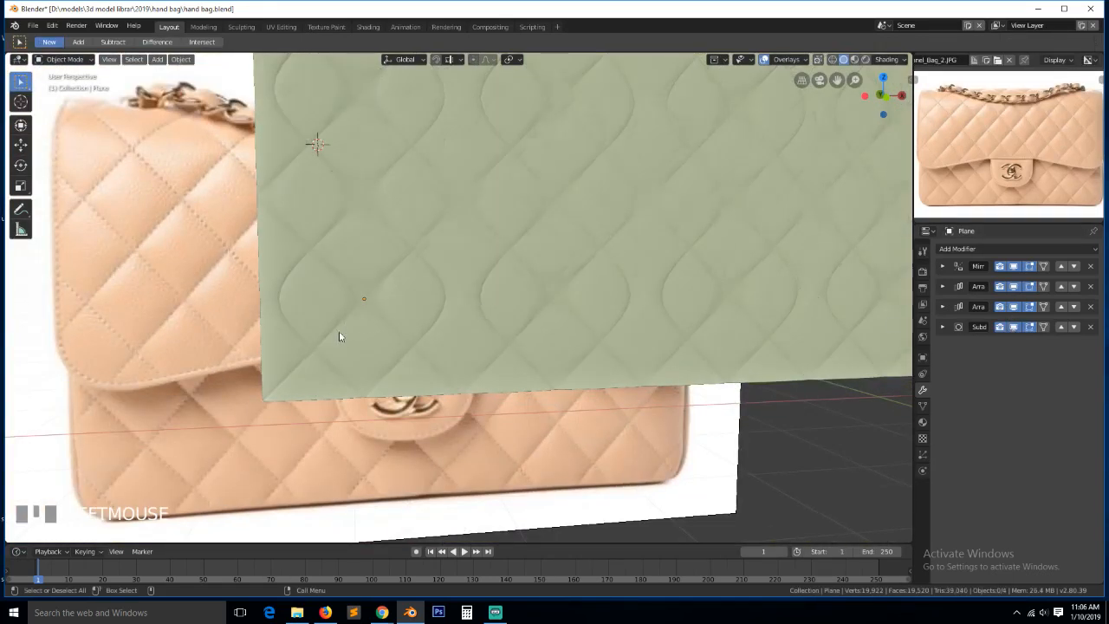
pyautogui.moveTo(338, 331)
pyautogui.mouseDown(button='middle')
pyautogui.moveTo(302, 338)
pyautogui.moveTo(349, 343)
pyautogui.moveTo(344, 325)
pyautogui.mouseUp(button='middle')
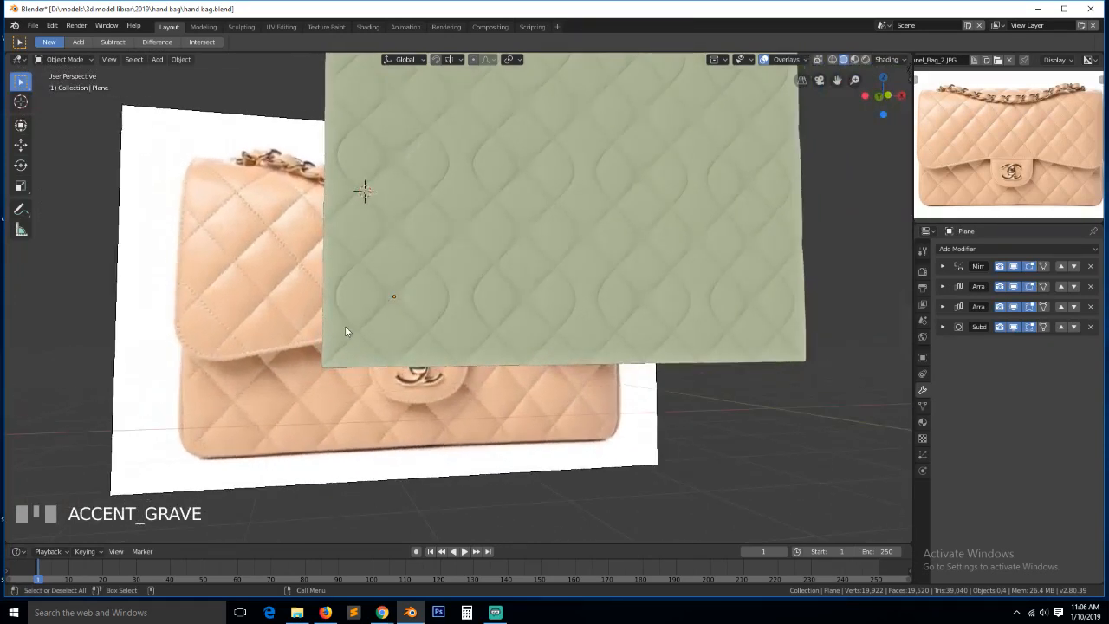
pyautogui.scroll(4, 345, 325)
# Examine the tile's lower-right corner vertices in Edit Mode against the curved grooves of the subdivided surface
pyautogui.press('Tab')
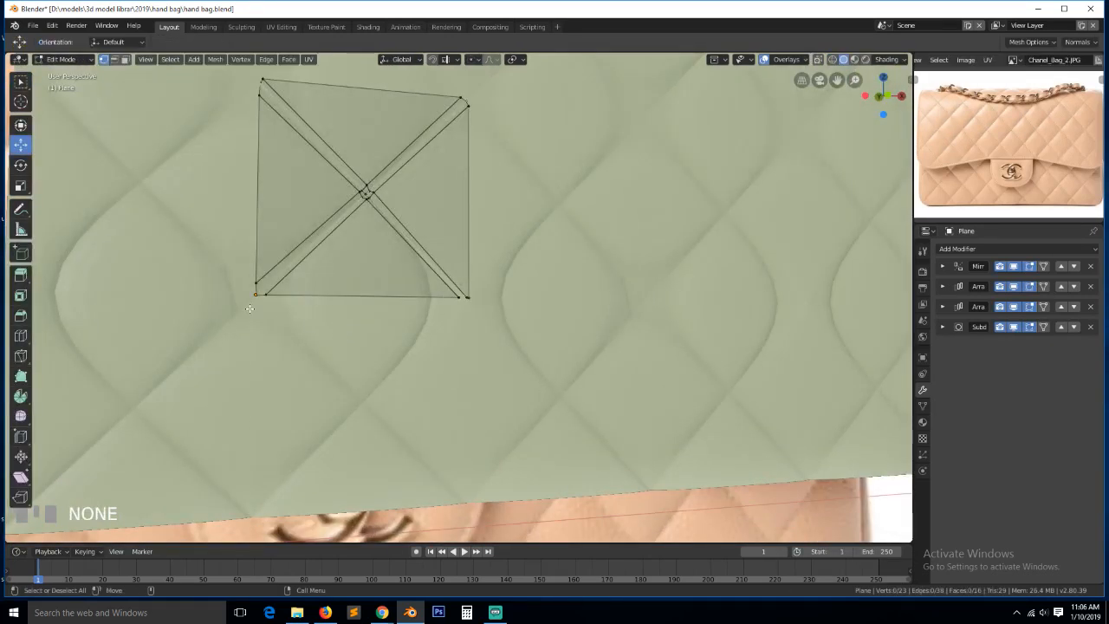
pyautogui.moveTo(250, 308)
pyautogui.mouseDown(button='middle')
pyautogui.moveTo(232, 321)
pyautogui.moveTo(241, 310)
pyautogui.mouseUp(button='middle')
pyautogui.scroll(-2, 242, 308)
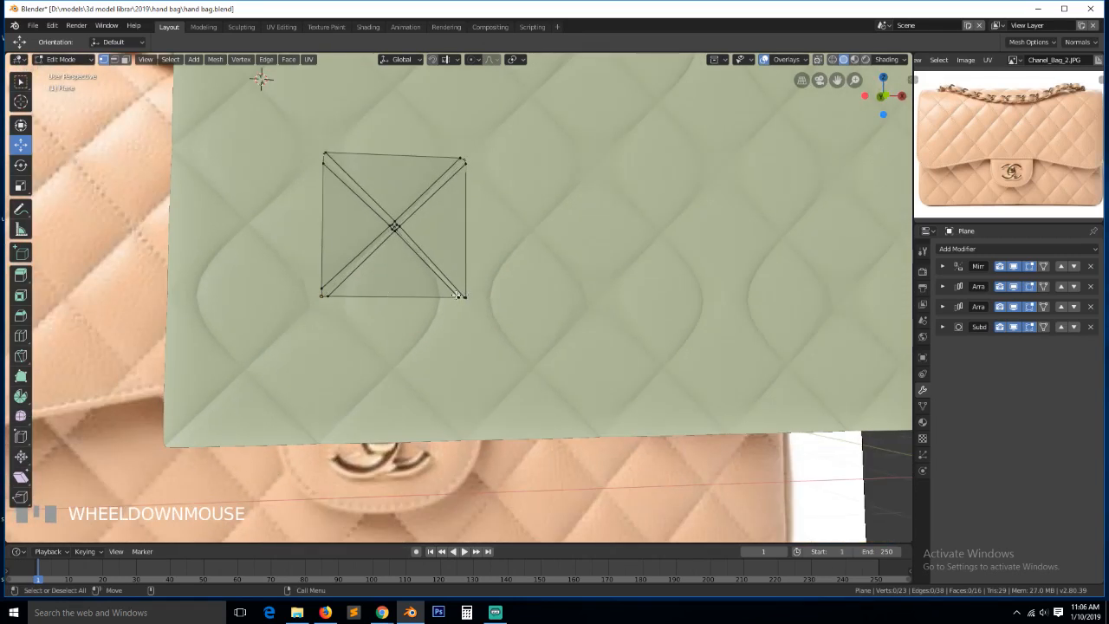
pyautogui.scroll(5, 305, 292)
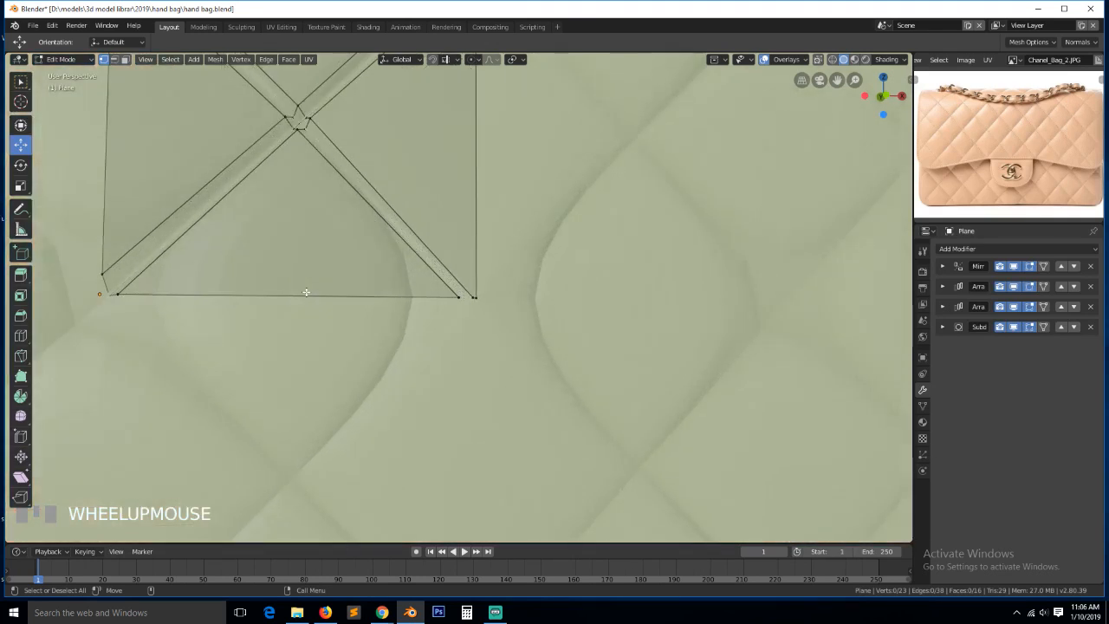
pyautogui.scroll(-2, 303, 294)
pyautogui.scroll(-2, 273, 270)
pyautogui.moveTo(272, 272)
pyautogui.mouseDown(button='middle')
pyautogui.moveTo(296, 279)
pyautogui.moveTo(265, 285)
pyautogui.mouseUp(button='middle')
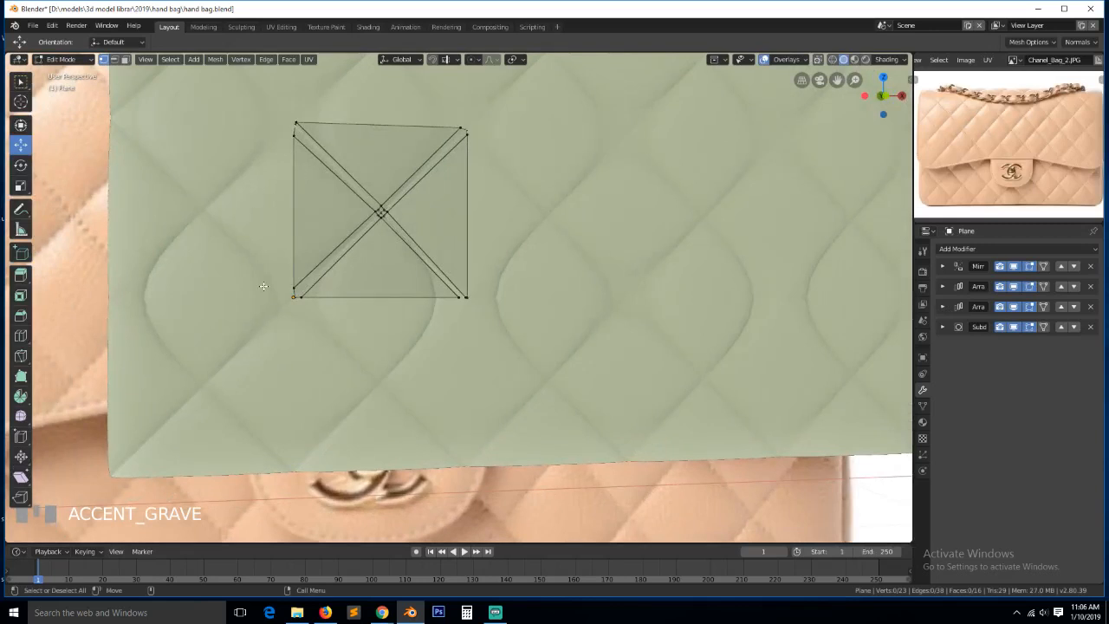
pyautogui.scroll(2, 263, 286)
pyautogui.scroll(2, 446, 282)
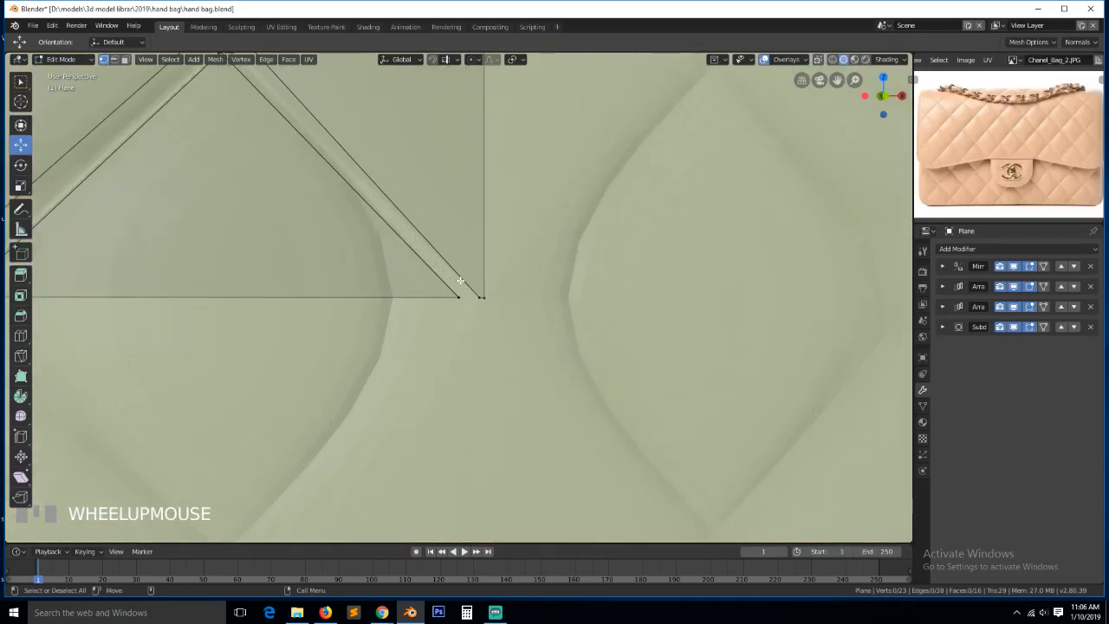
pyautogui.press('`')
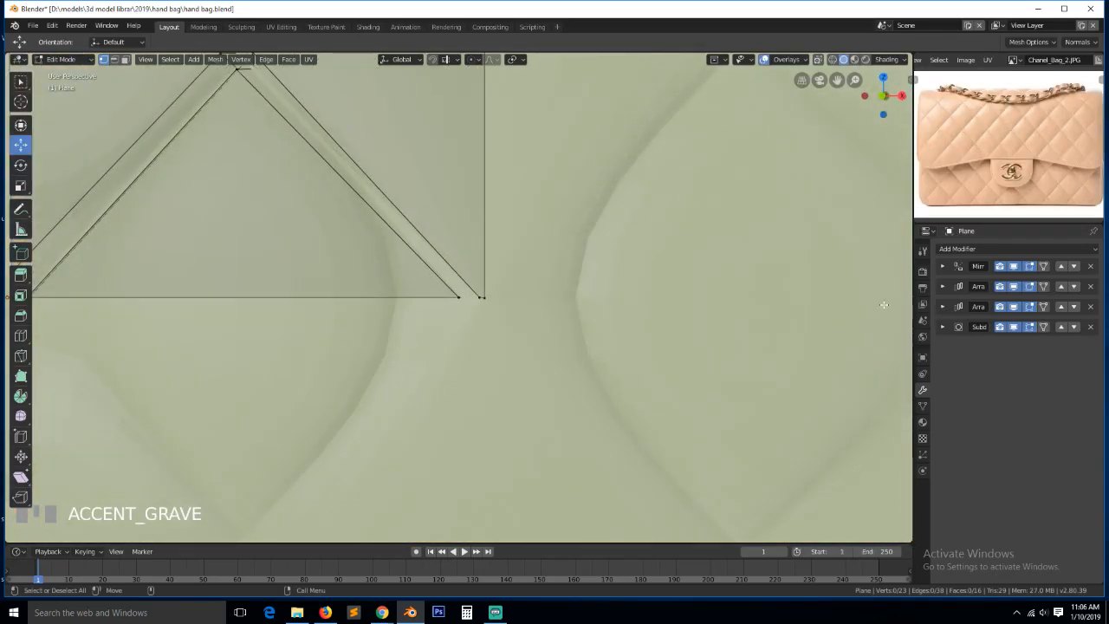
# Hide the Subdivision modifier in the viewport and merge the groove's right end vertex into the lower-right corner vertex, using At Last
pyautogui.click(1014, 327)
pyautogui.scroll(2, 543, 300)
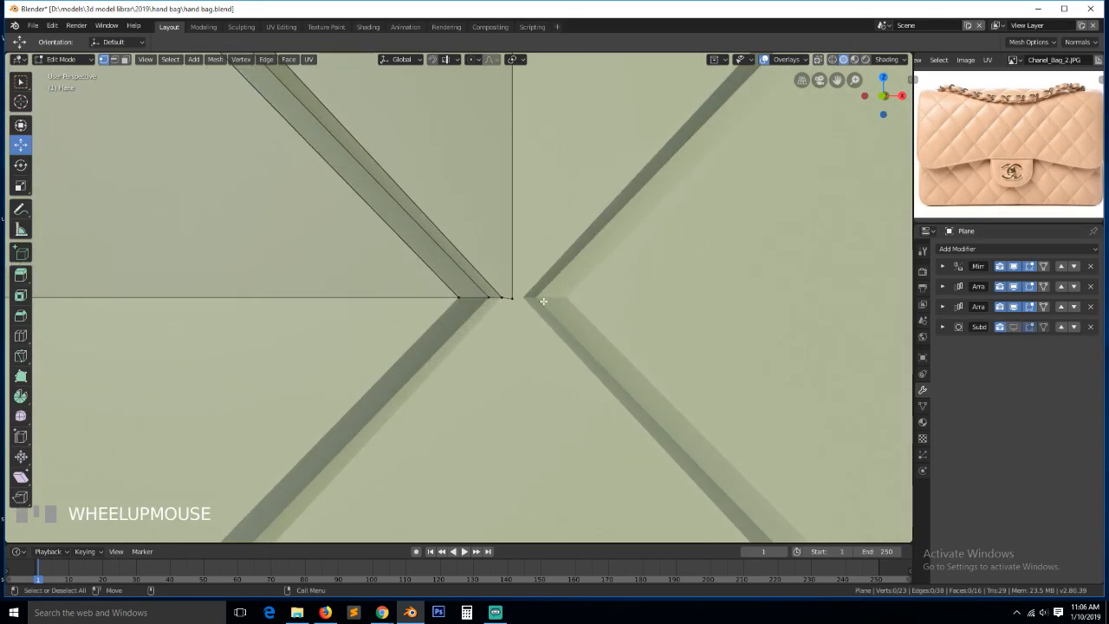
pyautogui.click(489, 297)
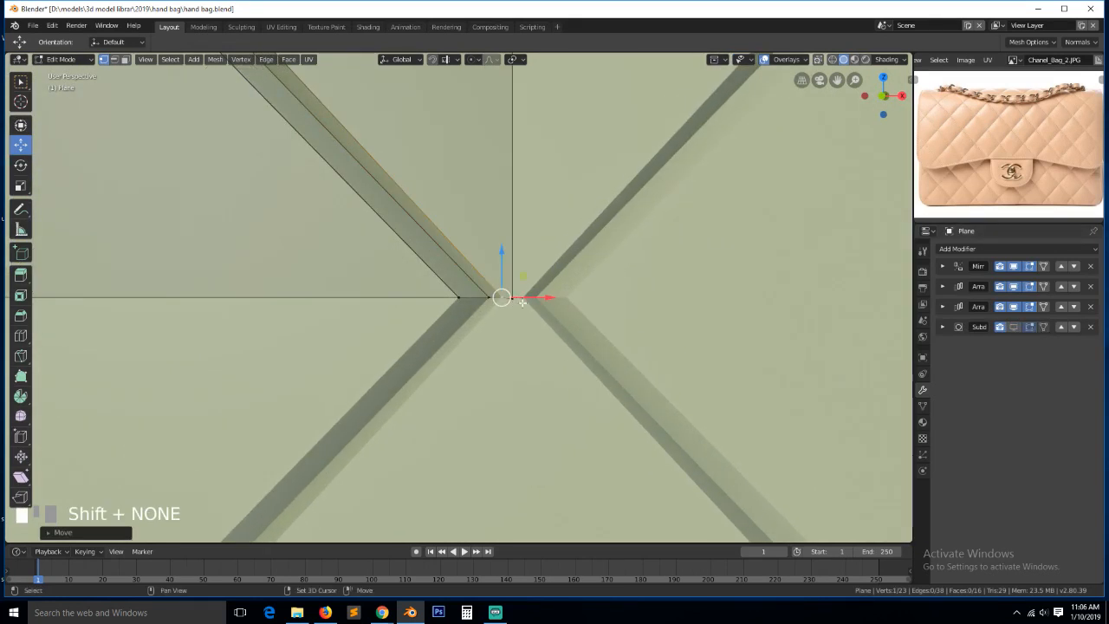
pyautogui.keyDown('shift'); pyautogui.click(515, 299); pyautogui.keyUp('shift')
pyautogui.press('m')
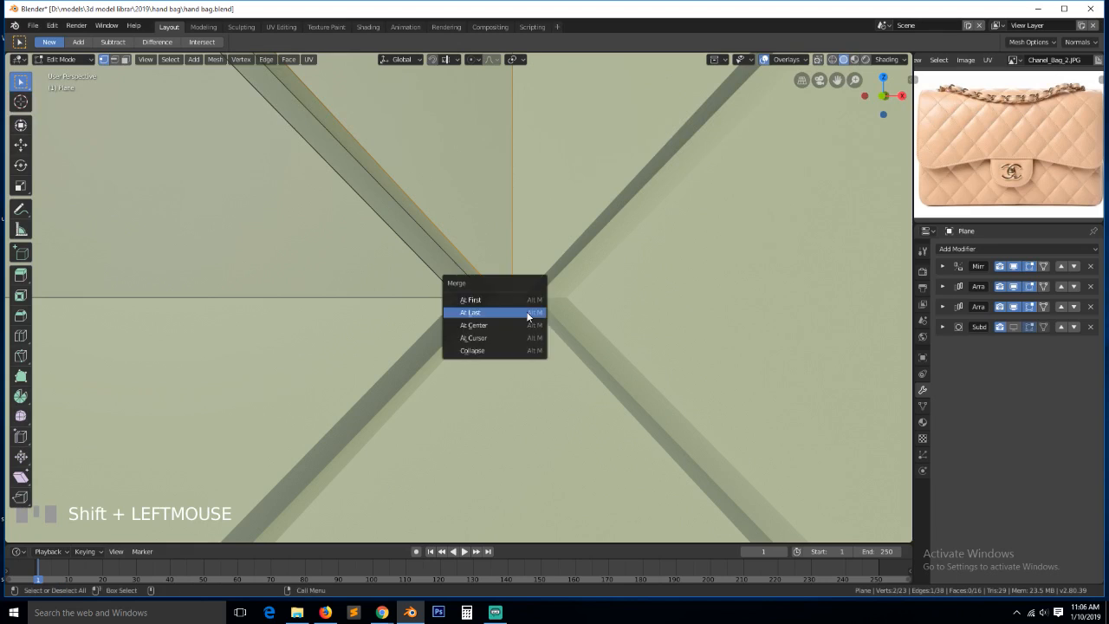
pyautogui.click(527, 312)
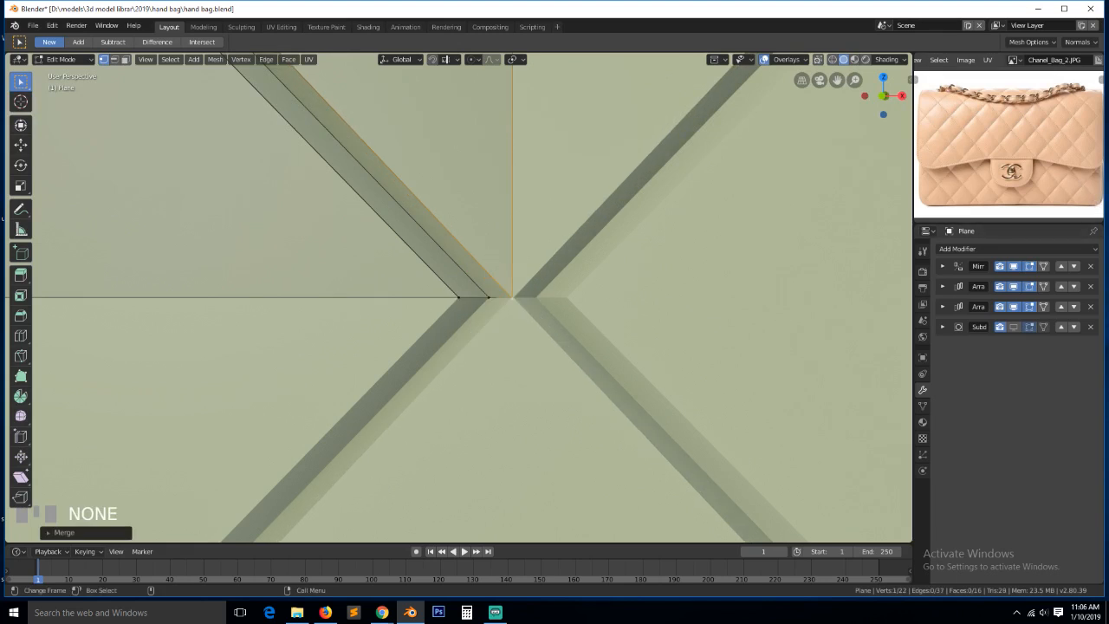
# Check the groove junctions across the arrayed panel in Object Mode, and the tile's lower-left corner in Edit Mode
pyautogui.hotkey('alt', 'Tab')
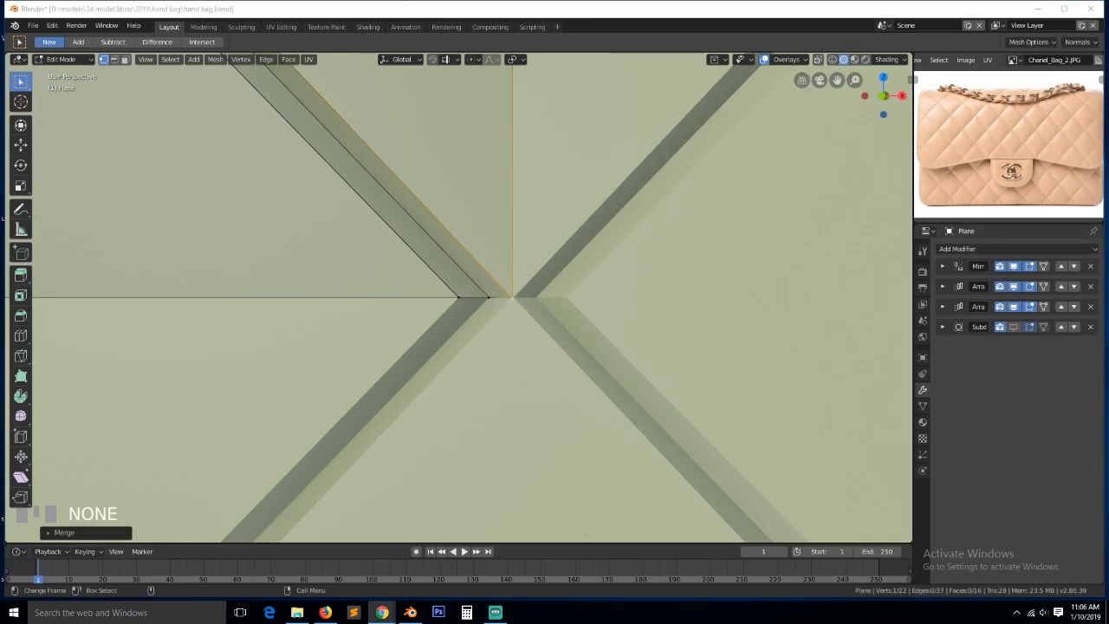
pyautogui.click(272, 367)
pyautogui.press('Tab')
pyautogui.scroll(-5, 326, 334)
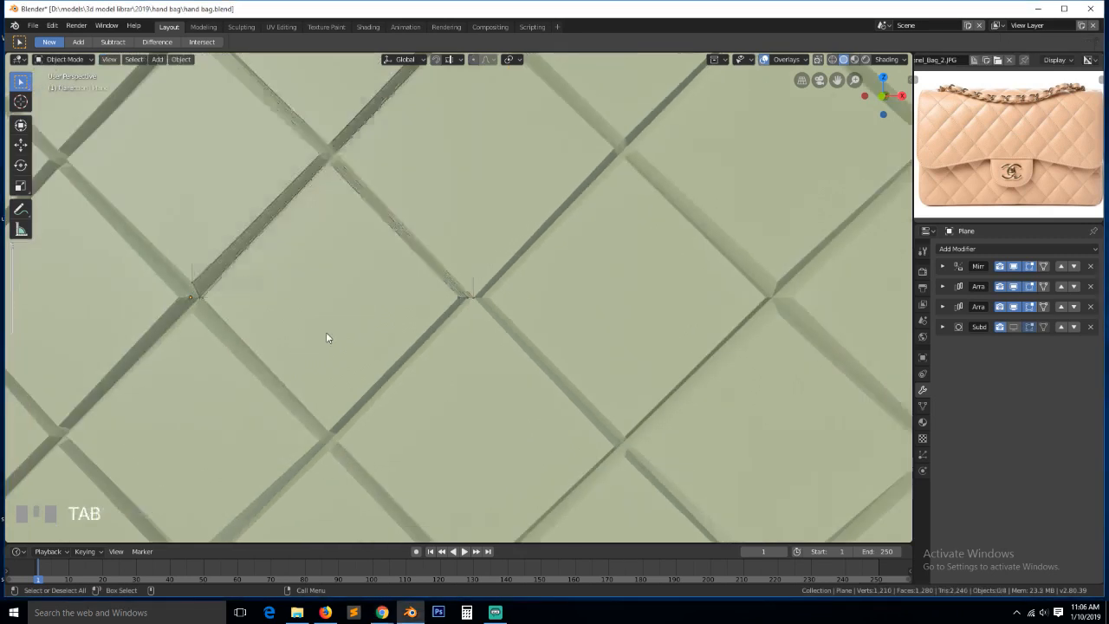
pyautogui.press('`')
pyautogui.scroll(4, 347, 346)
pyautogui.press('Tab')
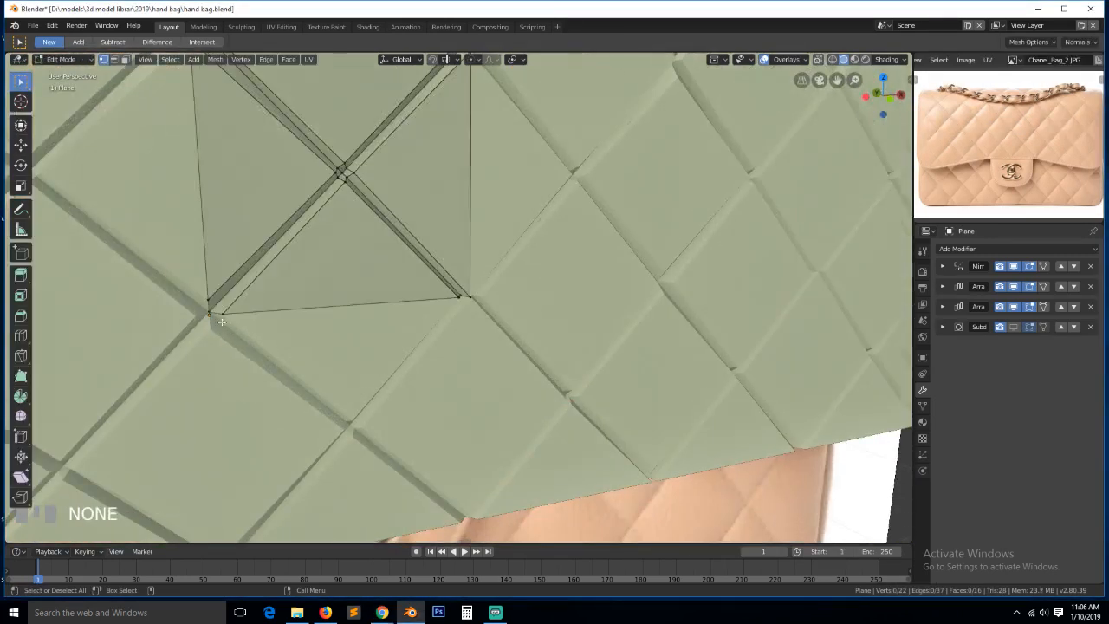
pyautogui.press('`')
pyautogui.moveTo(210, 307); pyautogui.dragTo(246, 337, button='middle')
# Save the handbag file and return to Object Mode with the quilted panel in view
pyautogui.hotkey('ctrl', 's')
pyautogui.scroll(-4, 346, 357)
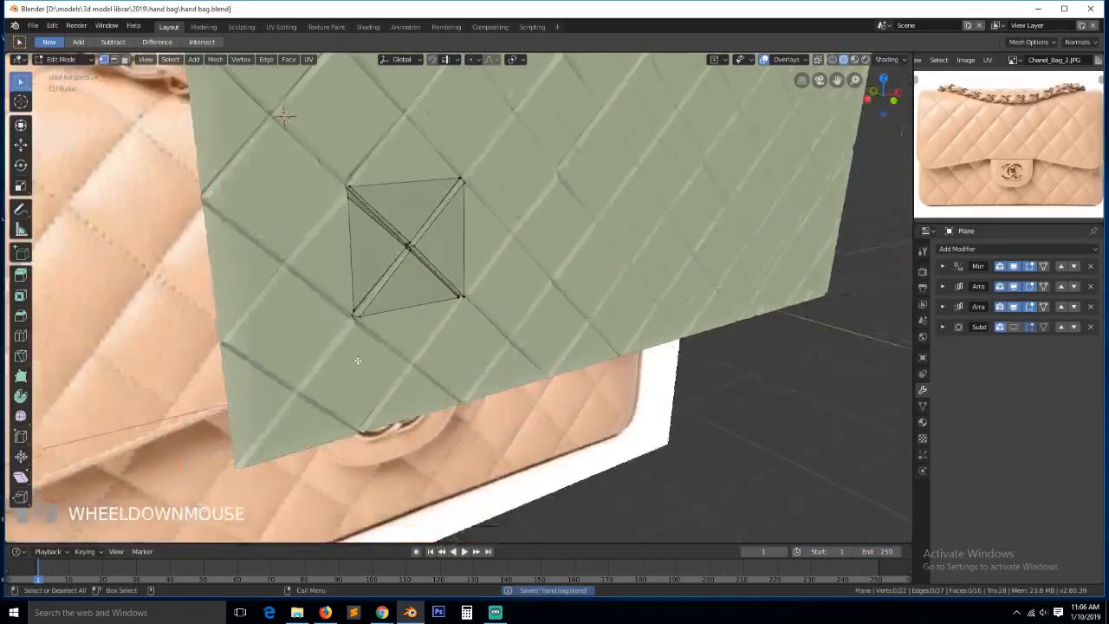
pyautogui.moveTo(354, 359); pyautogui.dragTo(302, 338, button='middle')
pyautogui.press('Tab')
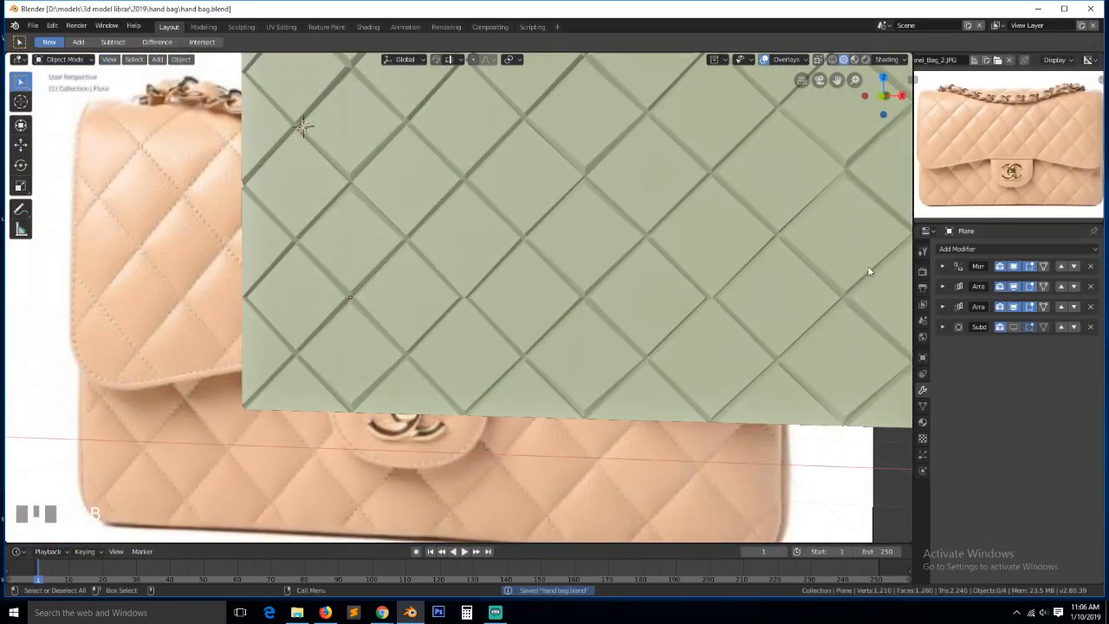
# Show the Subdivision modifier in the viewport and examine the smoothed quilted panel in top and front views
pyautogui.click(1013, 327)
pyautogui.press('`')
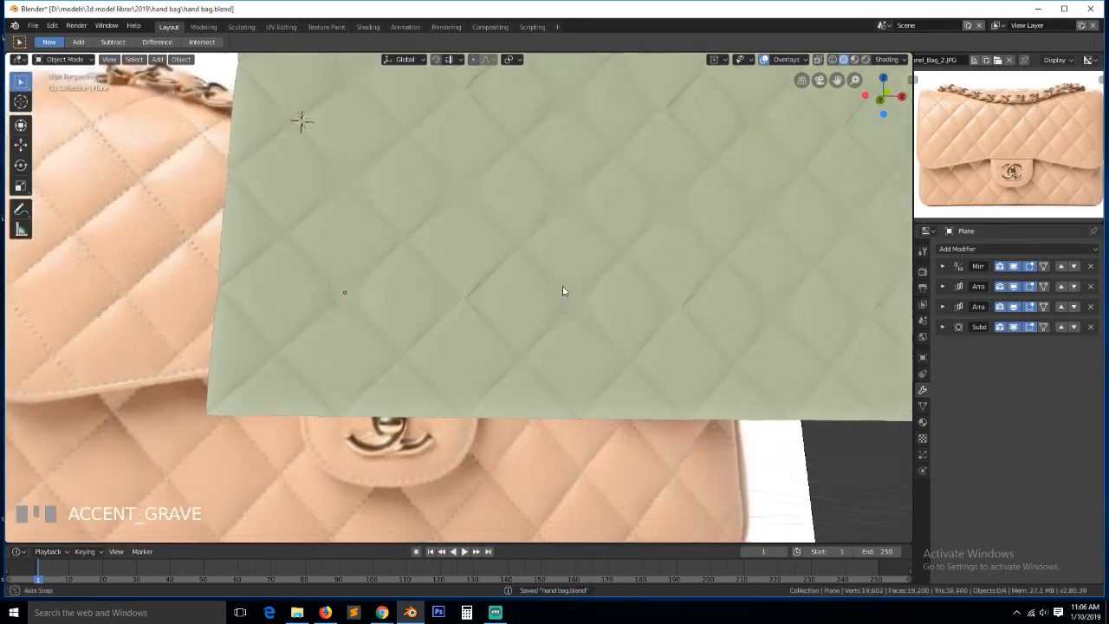
pyautogui.press('KP_7')
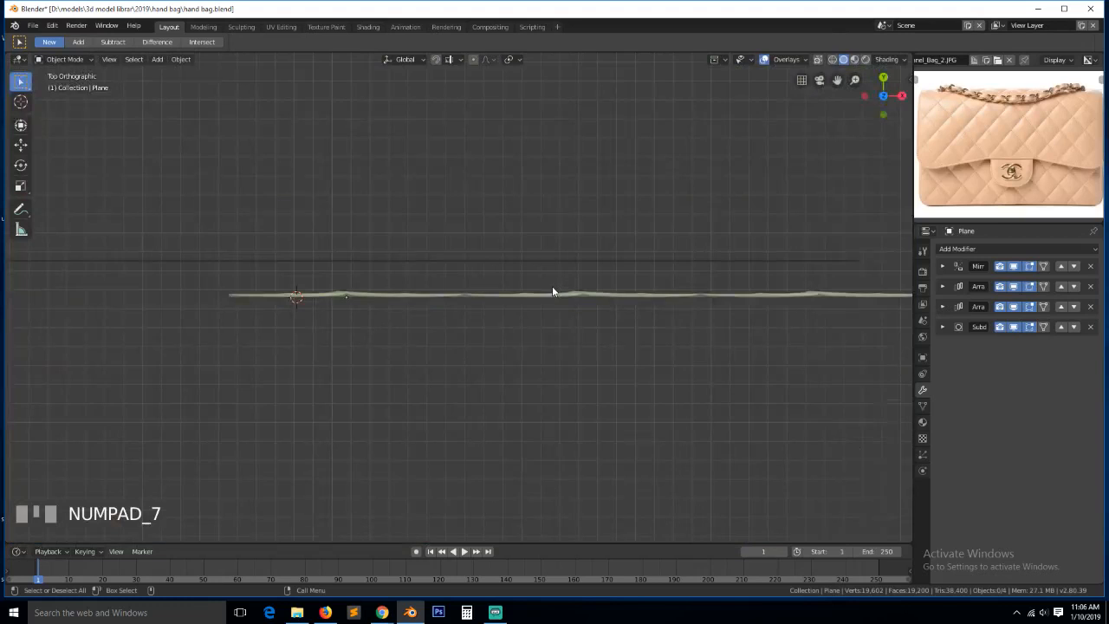
pyautogui.press('KP_1')
pyautogui.press('Tab')
pyautogui.scroll(2, 418, 277)
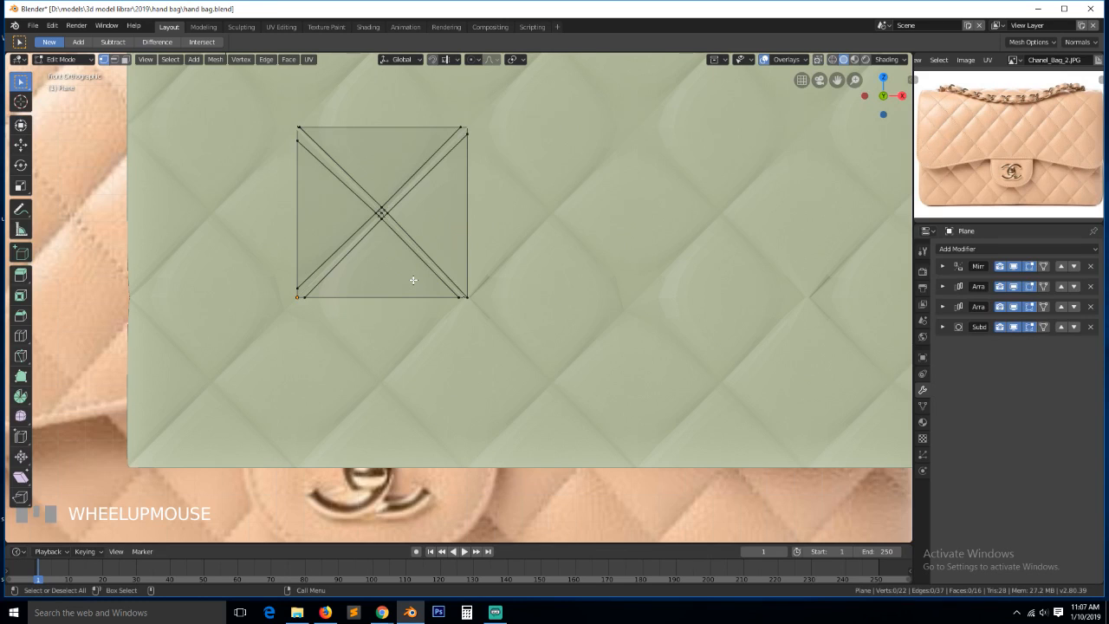
pyautogui.press('Tab')
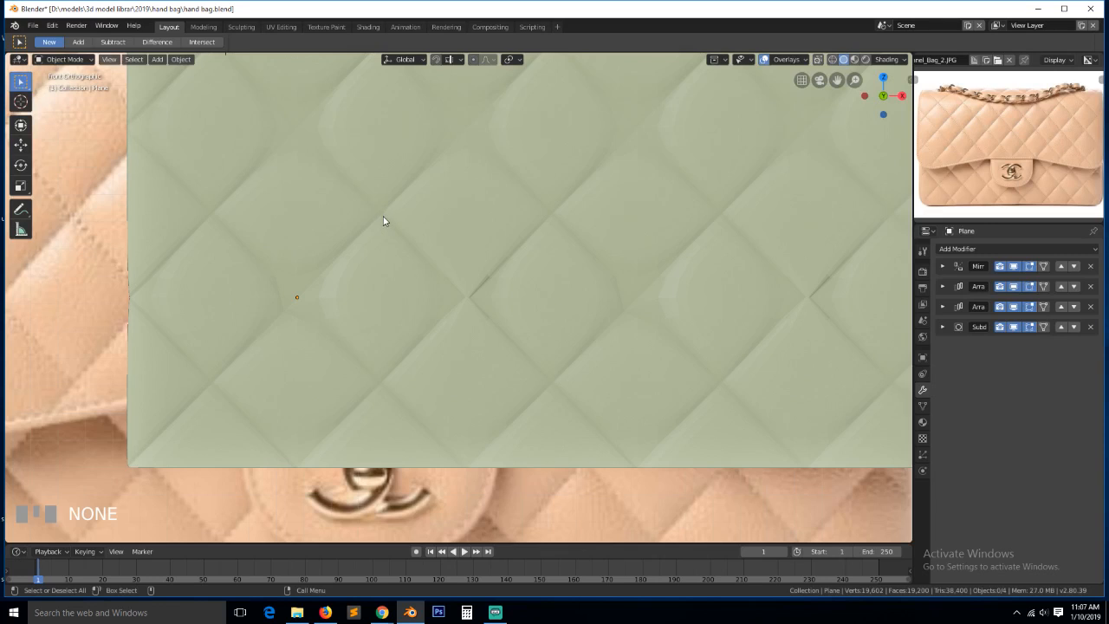
pyautogui.scroll(-1, 384, 224)
pyautogui.scroll(3, 388, 232)
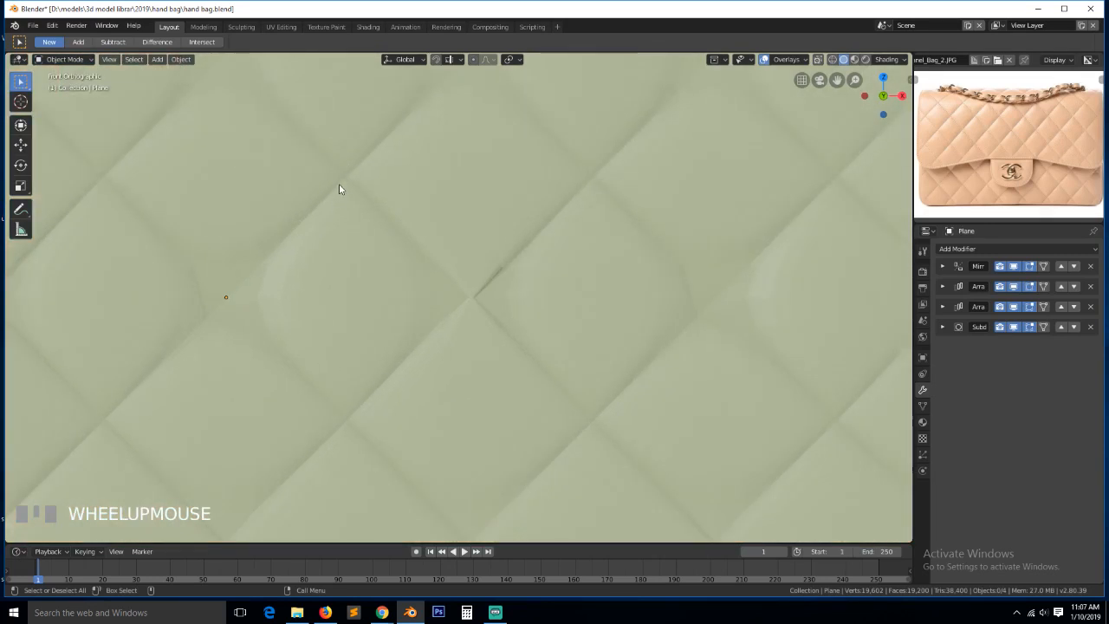
# Compare the tile's edge layout in Edit Mode with the smoothed grooves across the whole arrayed panel
pyautogui.press('Tab')
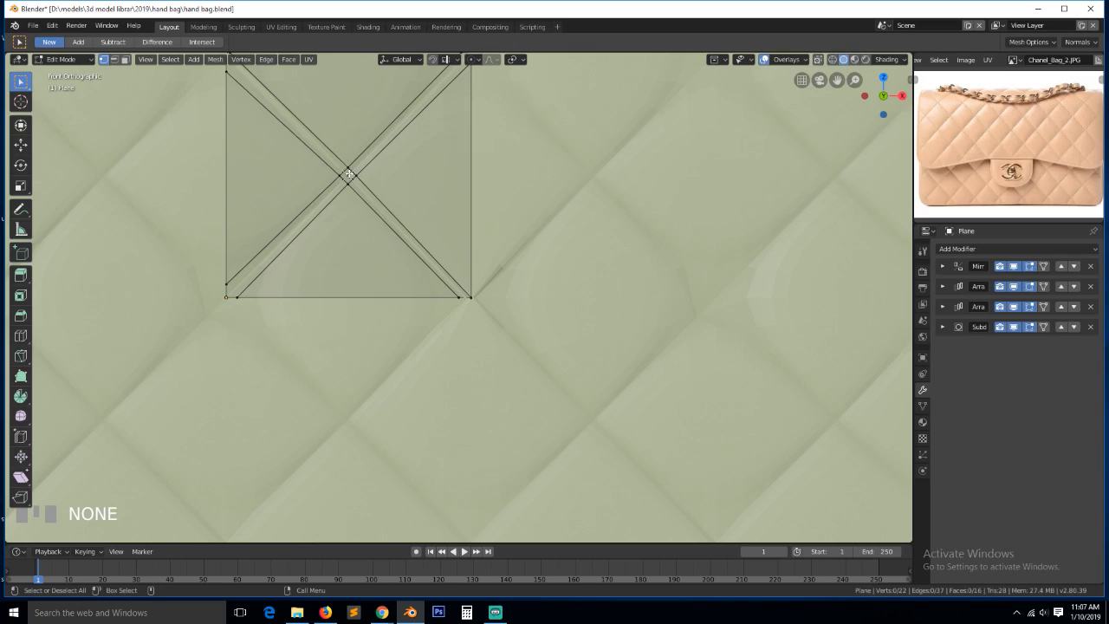
pyautogui.scroll(-2, 368, 187)
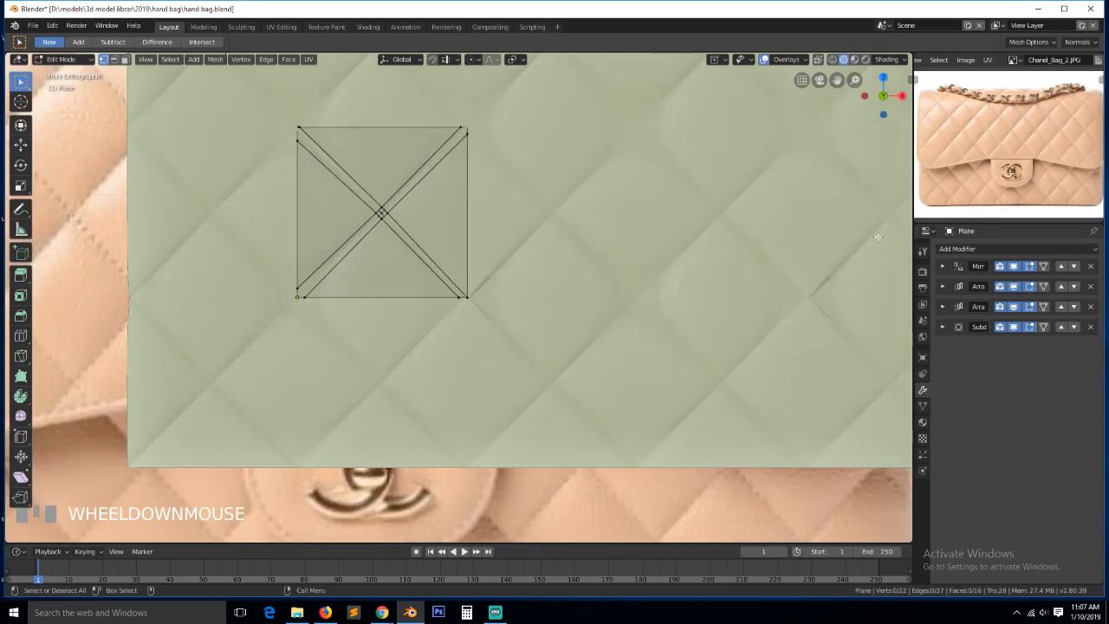
pyautogui.scroll(-3, 659, 286)
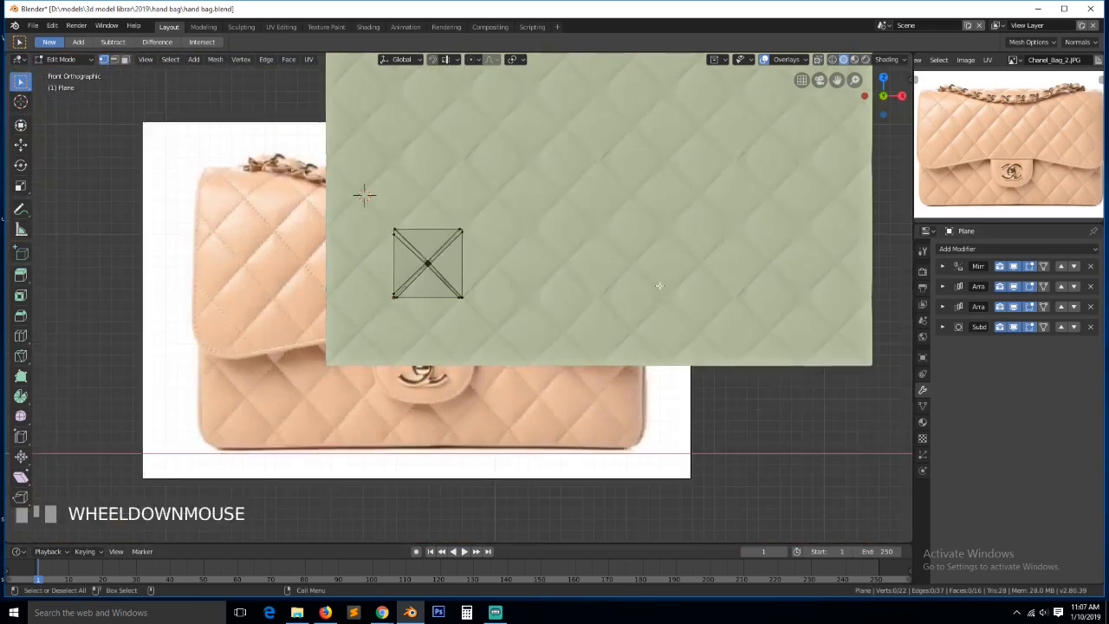
pyautogui.press('Tab')
pyautogui.click(613, 282)
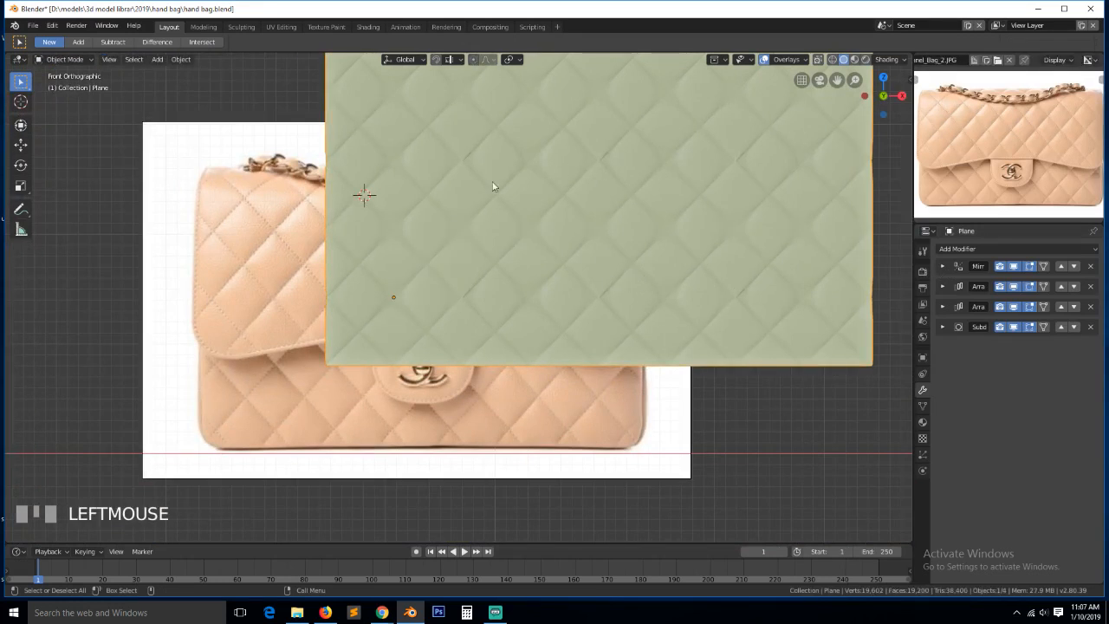
pyautogui.press('Tab')
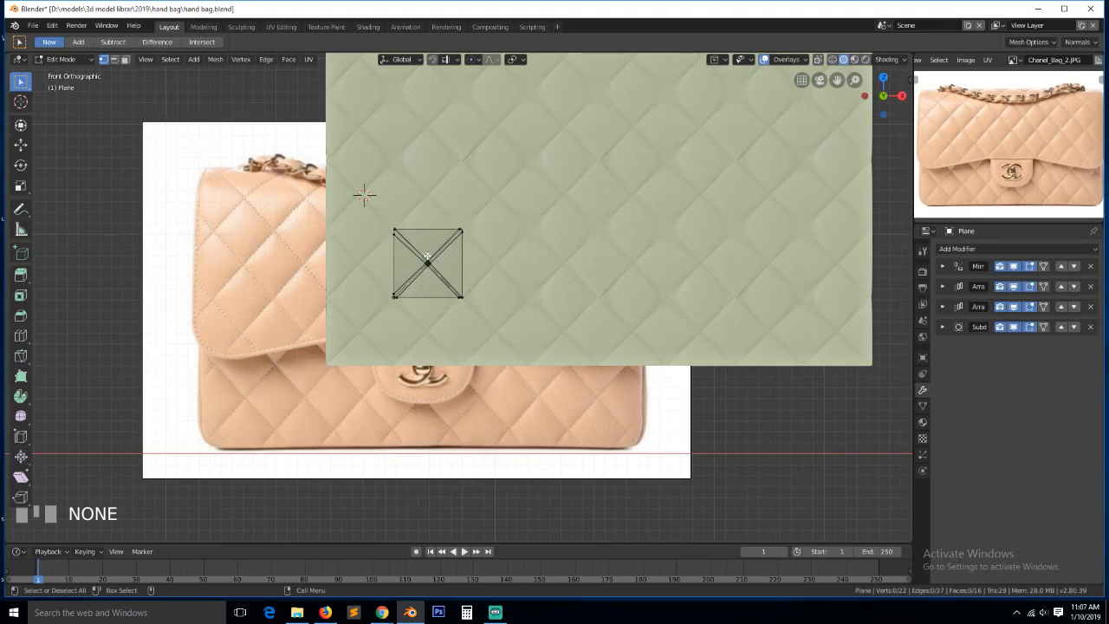
pyautogui.press('Tab')
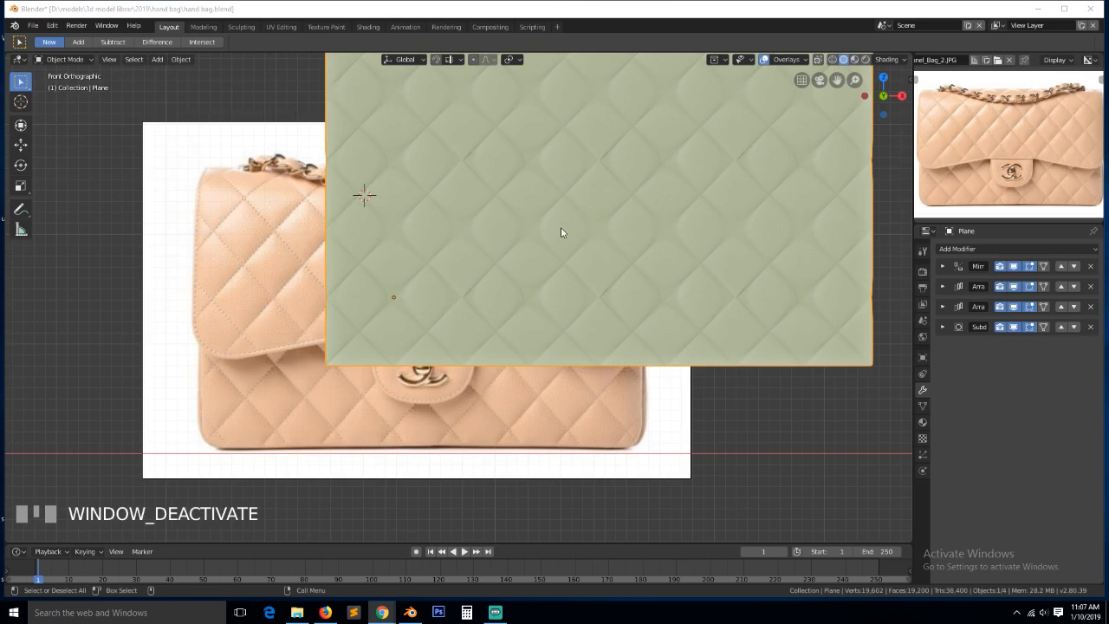
# Hide the panel's Subdivision modifier in the viewport and place a duplicate of the panel to the left of the original
pyautogui.click(1014, 326)
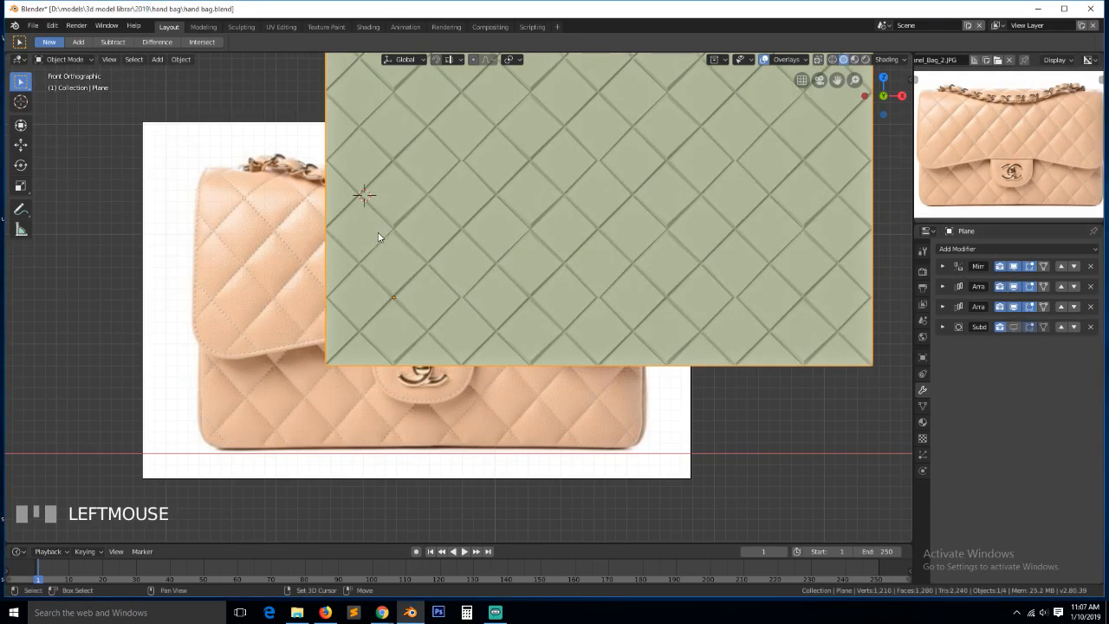
pyautogui.scroll(-1, 468, 274)
pyautogui.hotkey('shift', 'd')
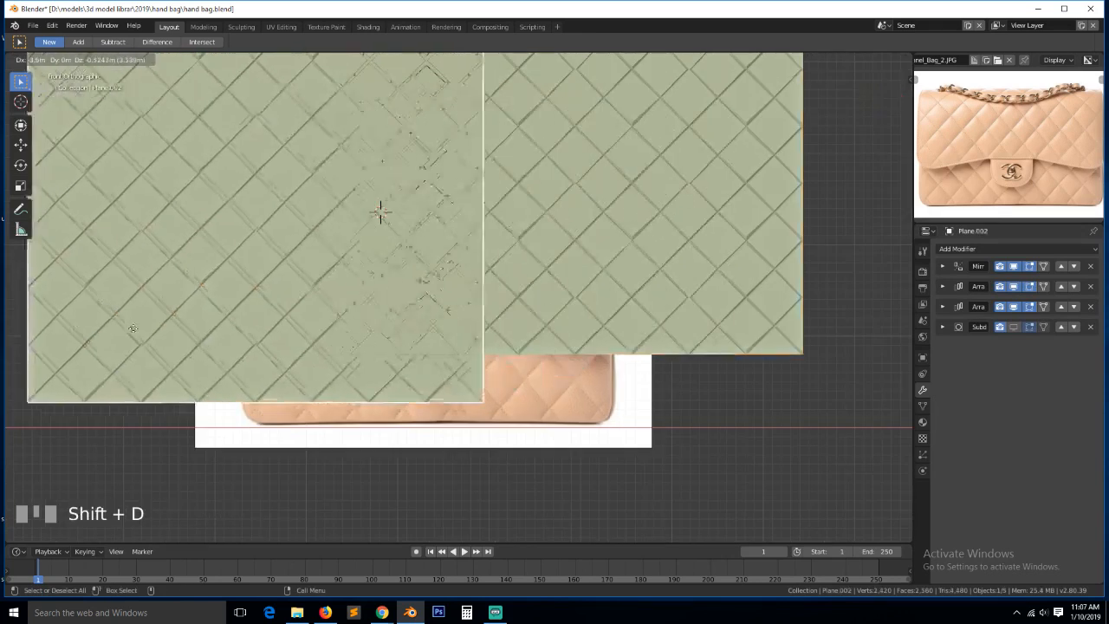
pyautogui.click(103, 363)
pyautogui.scroll(-3, 222, 349)
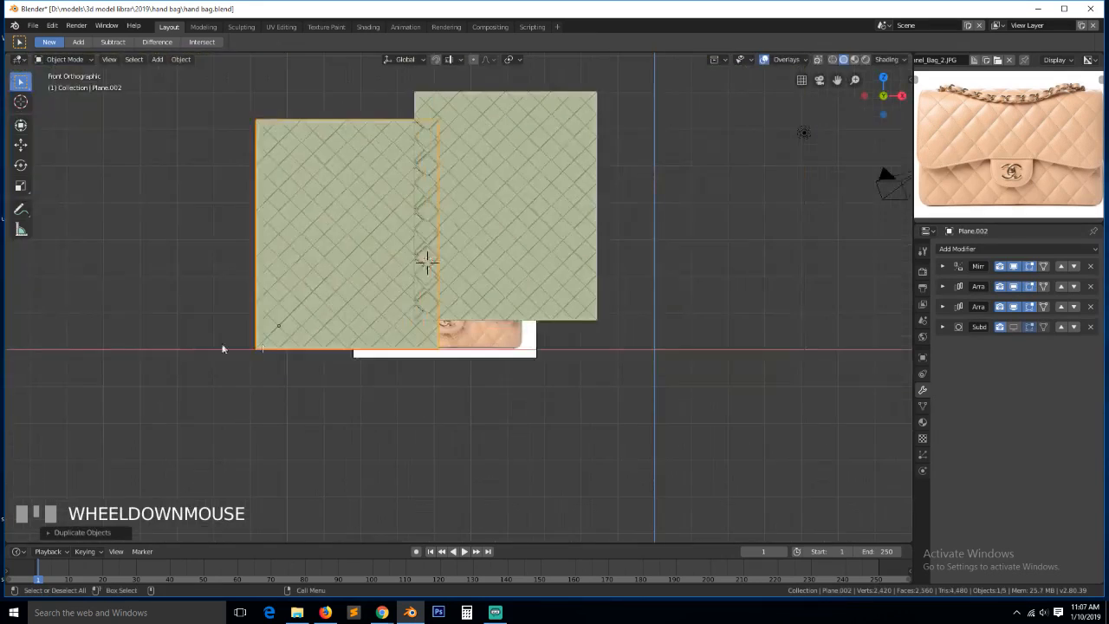
pyautogui.press('g')
pyautogui.click(196, 322)
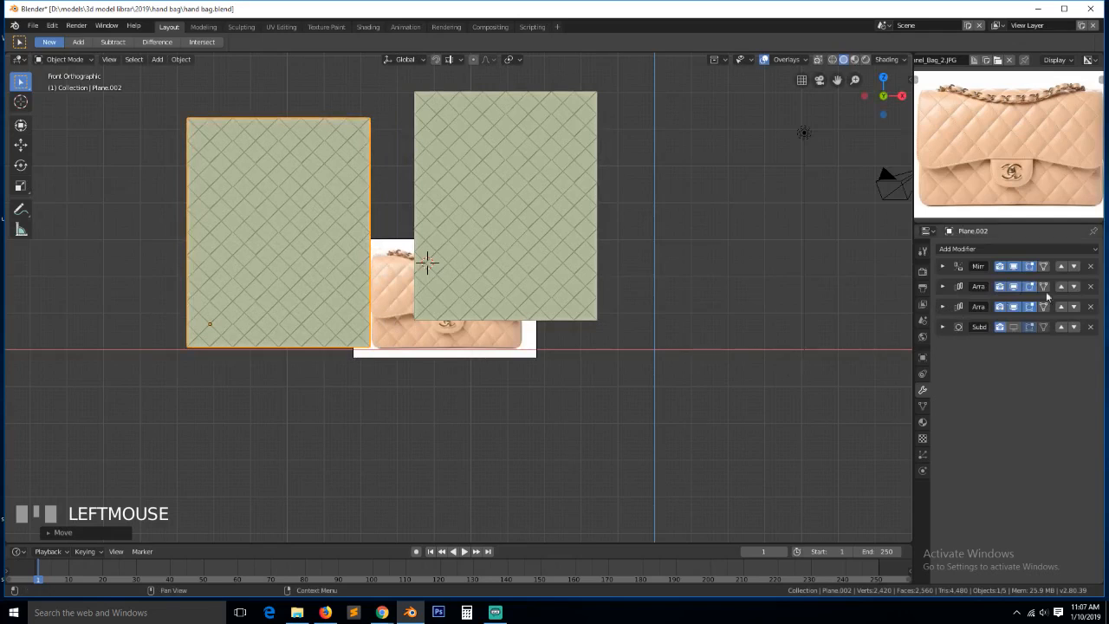
# Hide both Array modifiers on the duplicate in the viewport and examine its single mirrored tile in Edit and Object Mode
pyautogui.click(1014, 306)
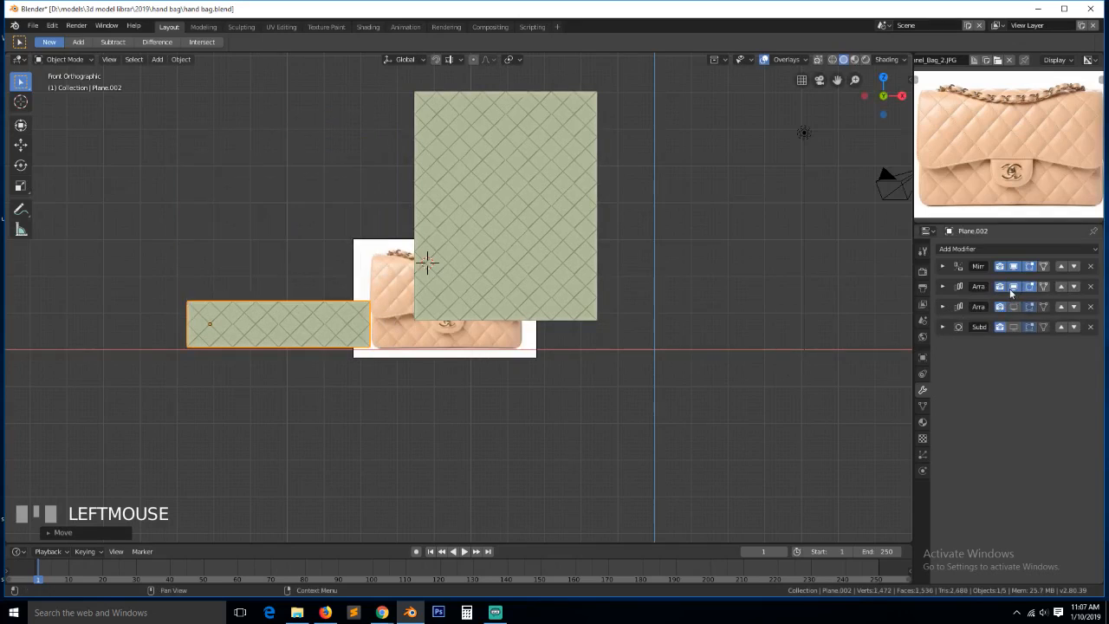
pyautogui.click(1014, 285)
pyautogui.press('KP_Decimal')
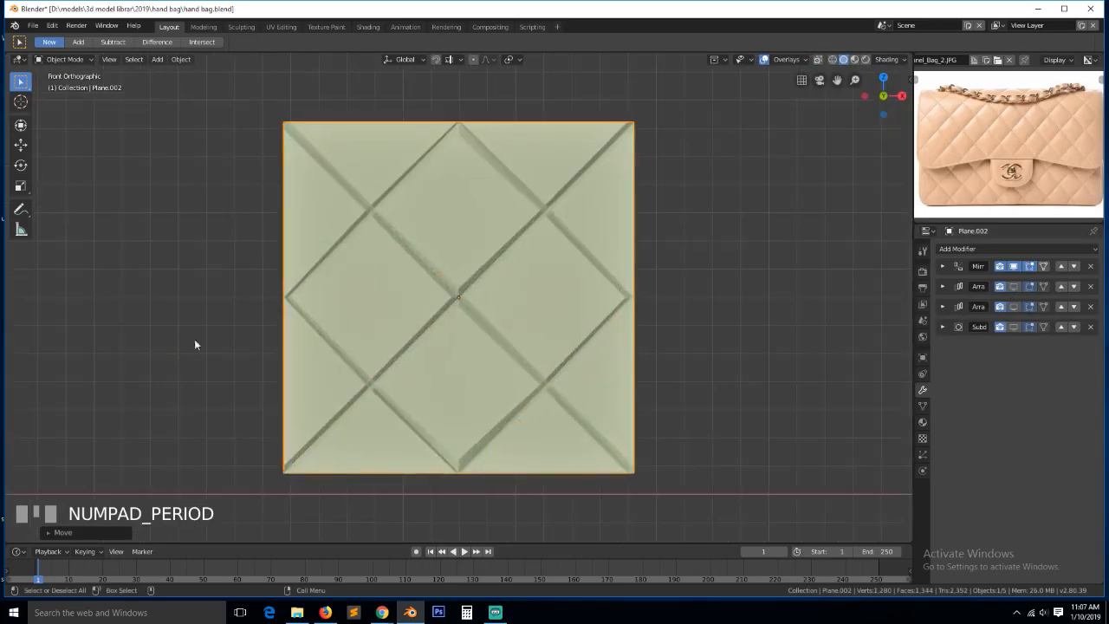
pyautogui.scroll(-1, 306, 342)
pyautogui.press('Tab')
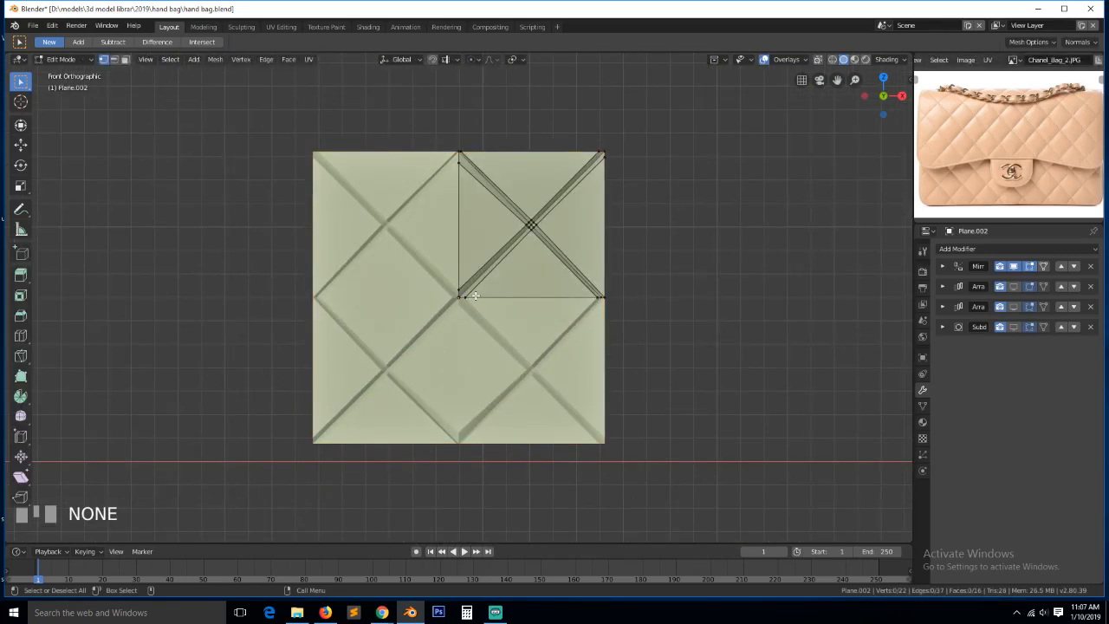
pyautogui.press('Tab')
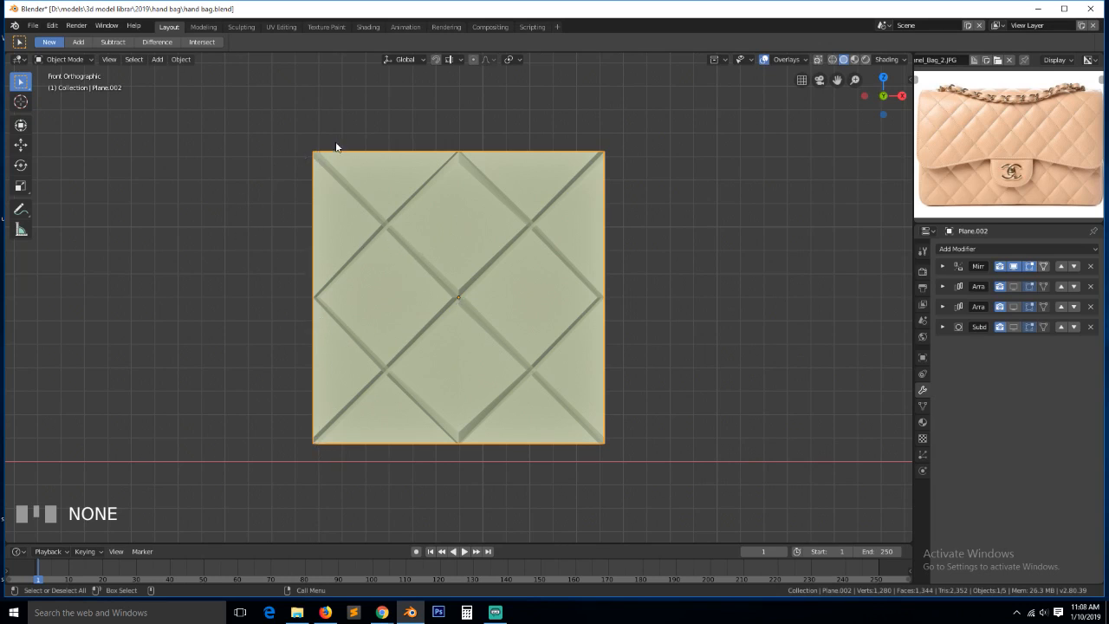
pyautogui.press('Tab')
pyautogui.press('Tab')
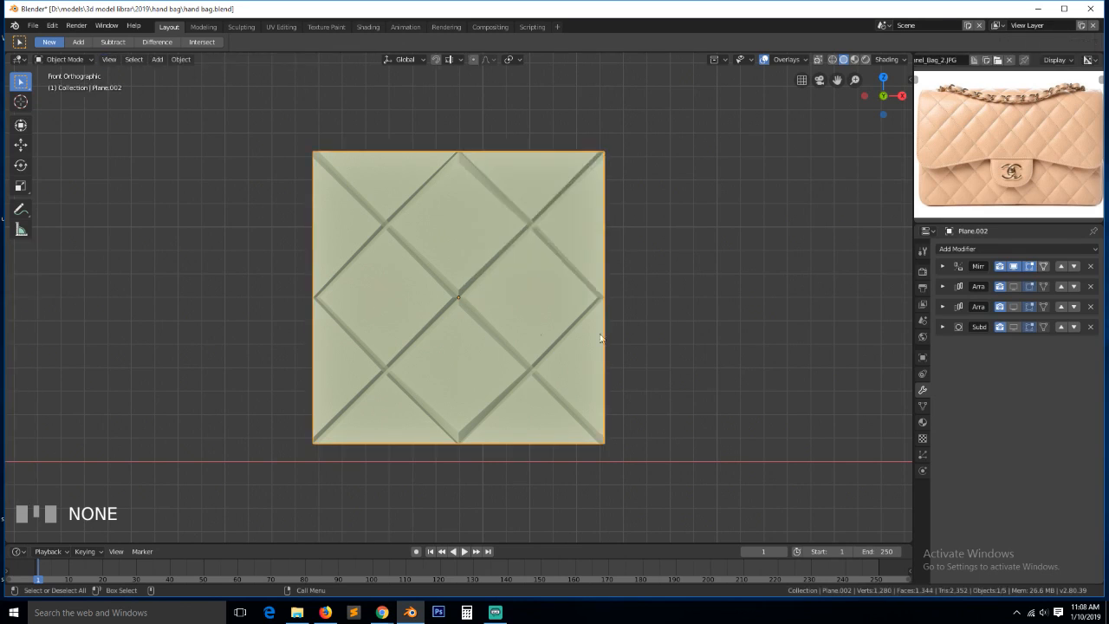
# Show the duplicate's Array modifiers again and compare its grooves with the Subdivision modifier on and off
pyautogui.click(1014, 286)
pyautogui.click(1014, 306)
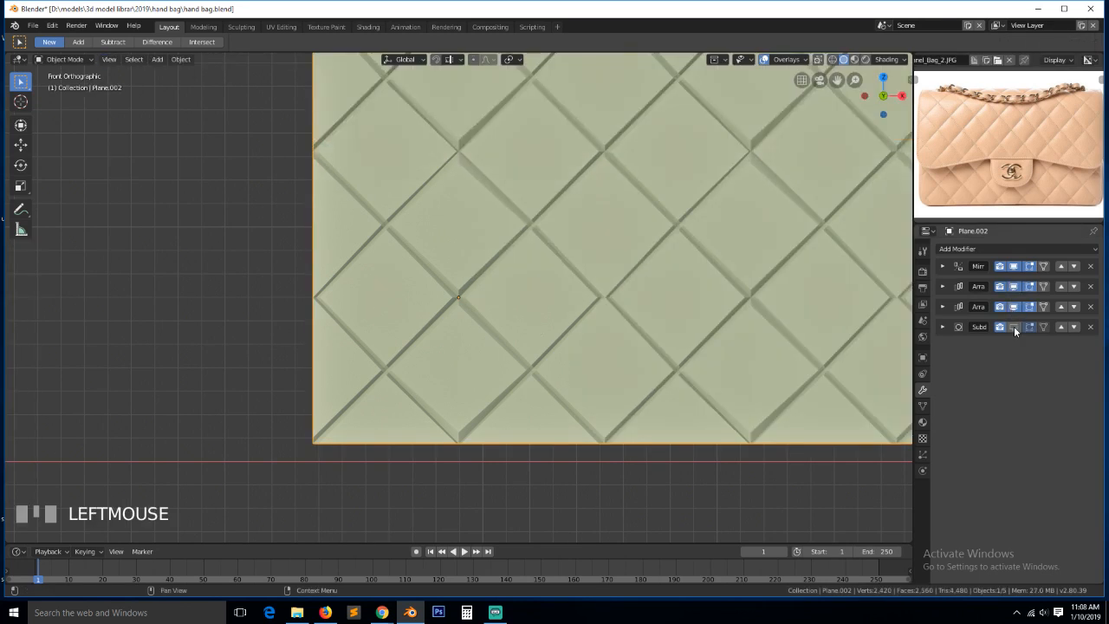
pyautogui.click(1014, 327)
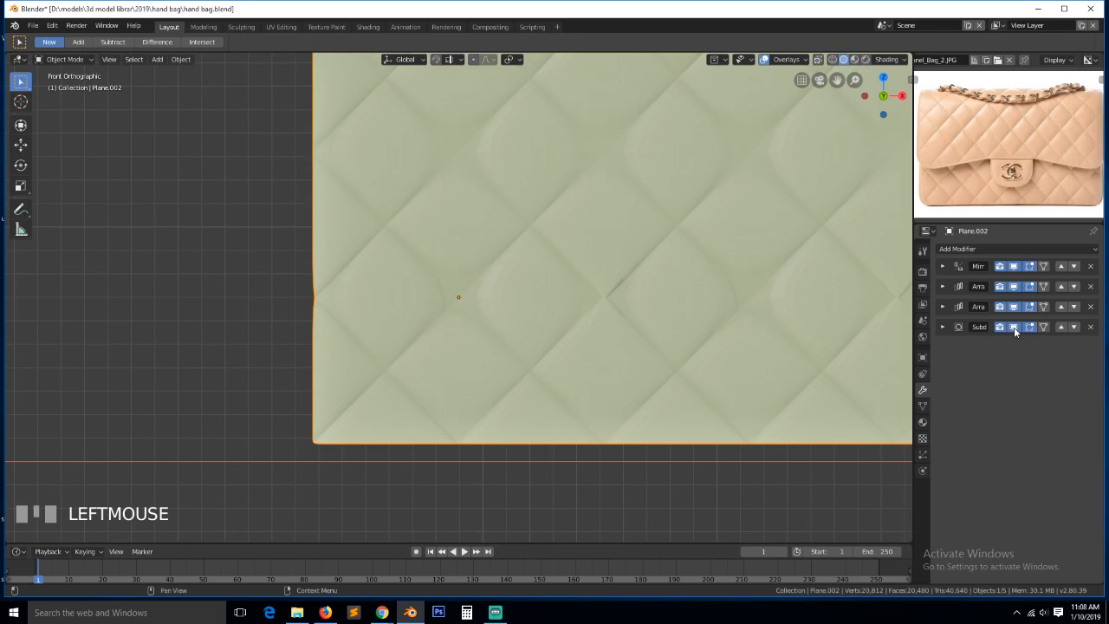
pyautogui.click(1014, 327)
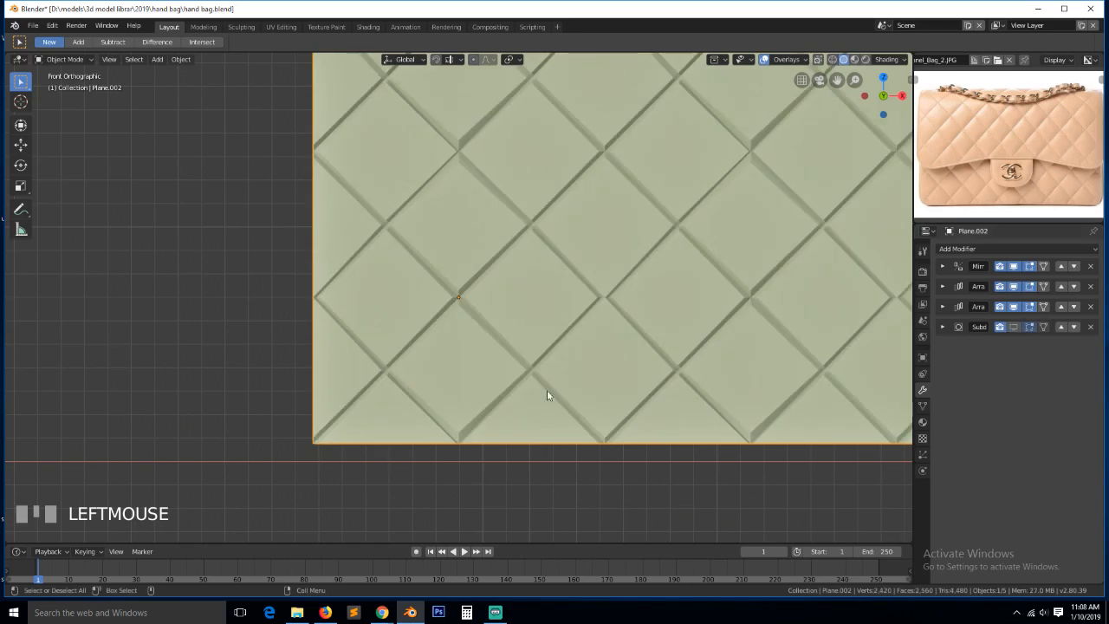
pyautogui.press('Tab')
pyautogui.press('Tab')
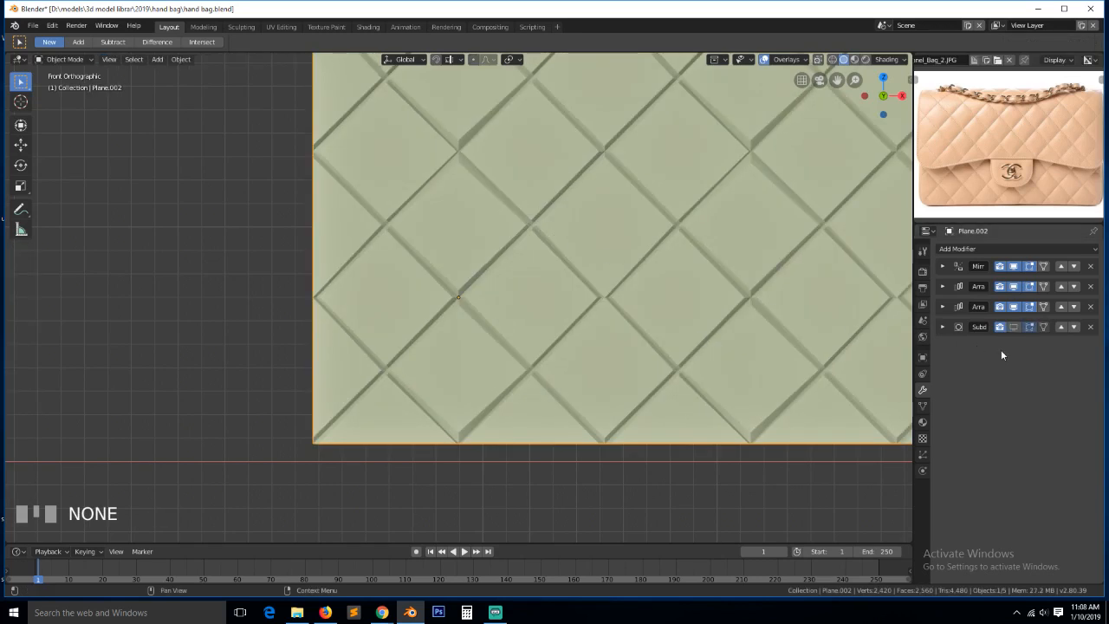
pyautogui.click(1014, 326)
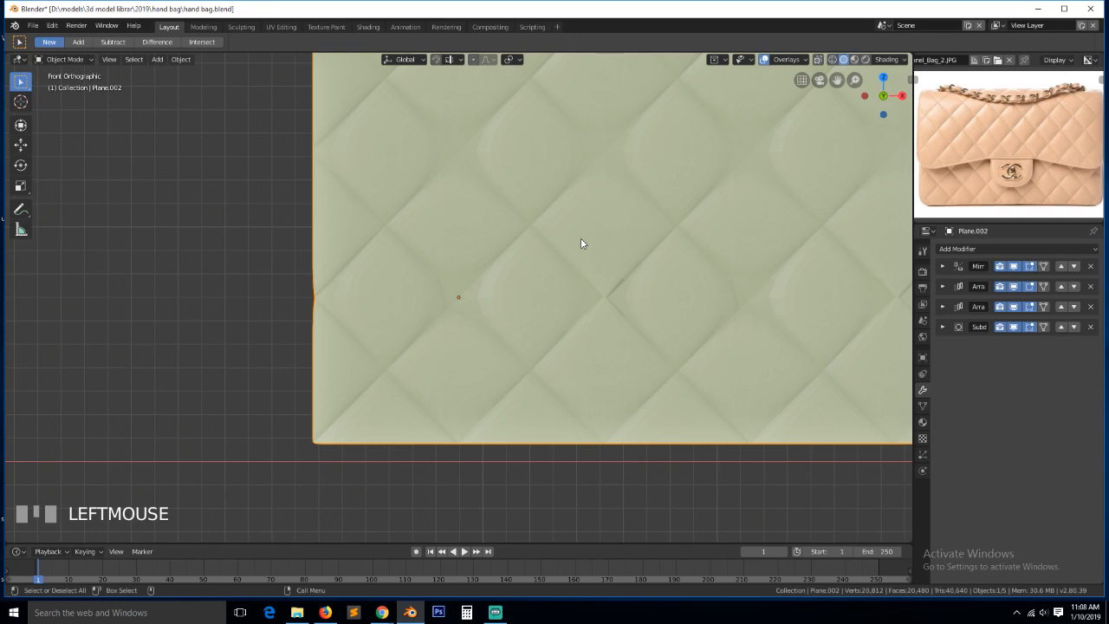
pyautogui.press('Tab')
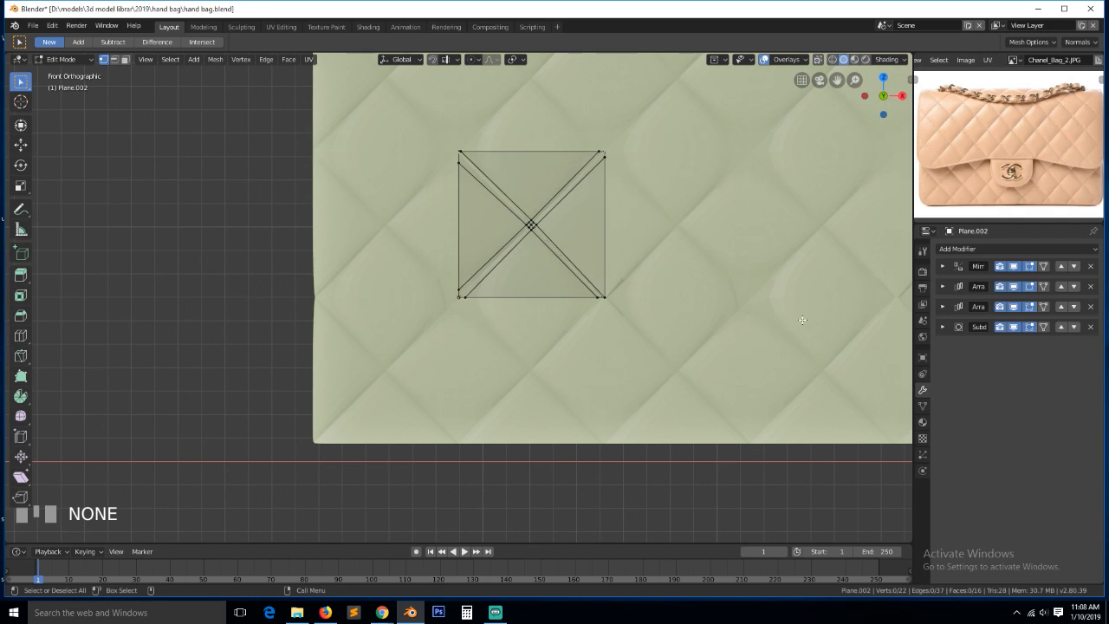
pyautogui.press('Tab')
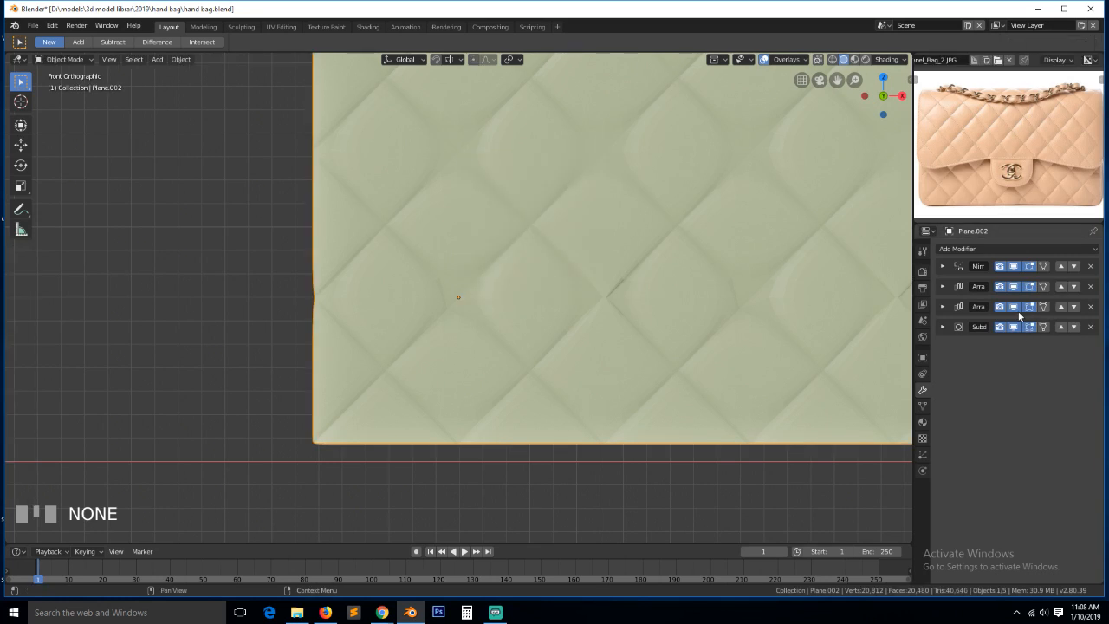
# Hide the duplicate's Subdivision and both Array modifiers in the viewport, leaving only the mirrored tile, and check its mesh
pyautogui.click(1014, 327)
pyautogui.click(1014, 306)
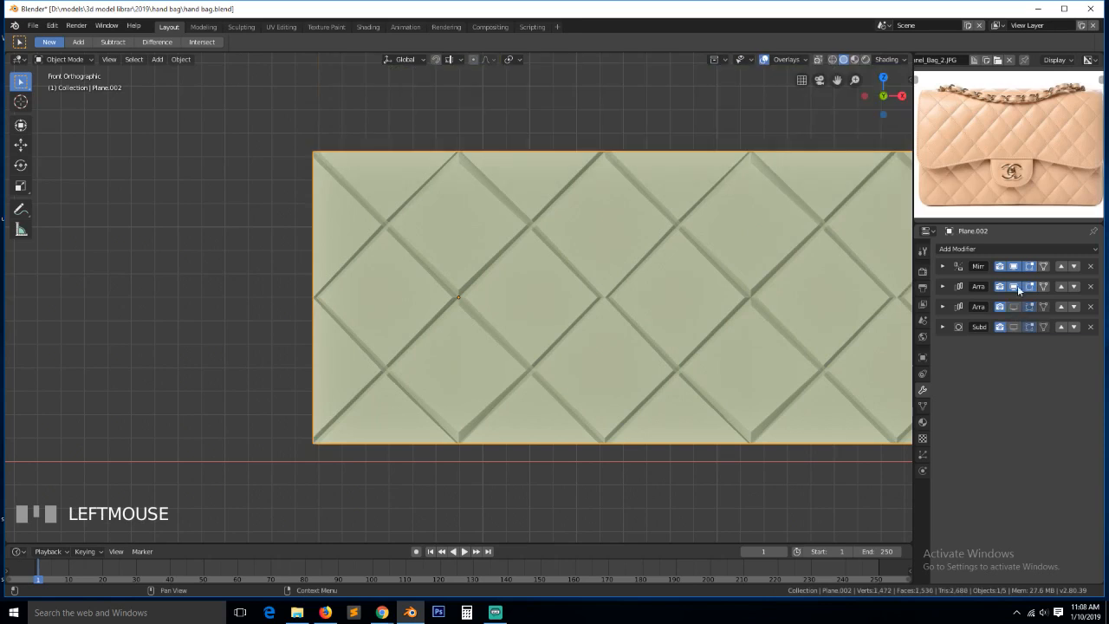
pyautogui.click(1014, 286)
pyautogui.press('Tab')
pyautogui.scroll(5, 559, 296)
pyautogui.scroll(-4, 507, 272)
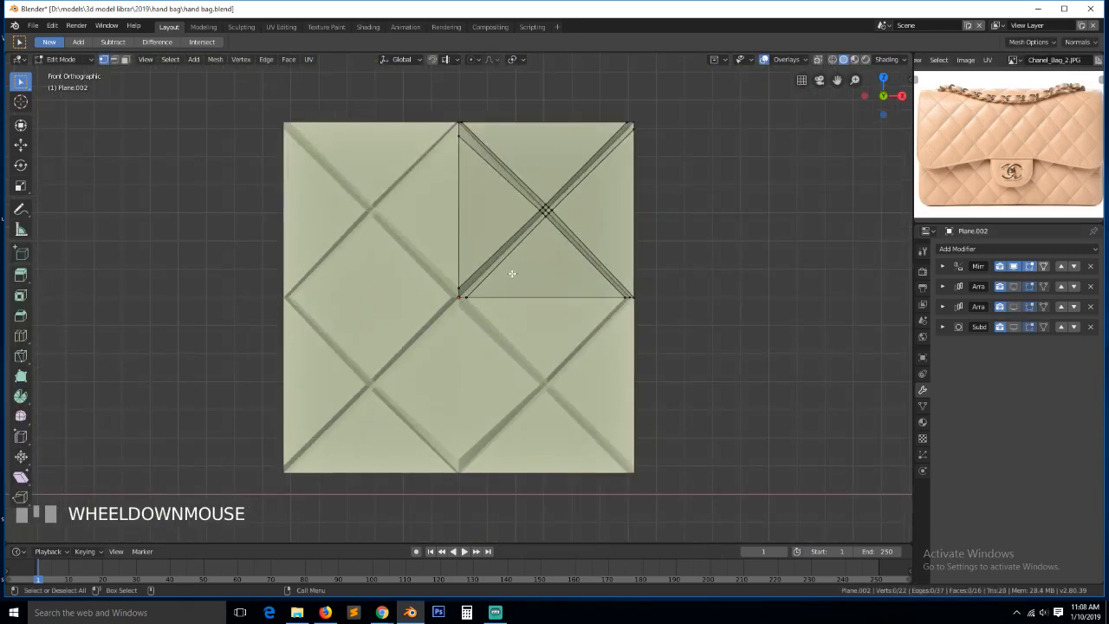
pyautogui.scroll(2, 564, 184)
pyautogui.press('Tab')
pyautogui.press('Tab')
pyautogui.press('Tab')
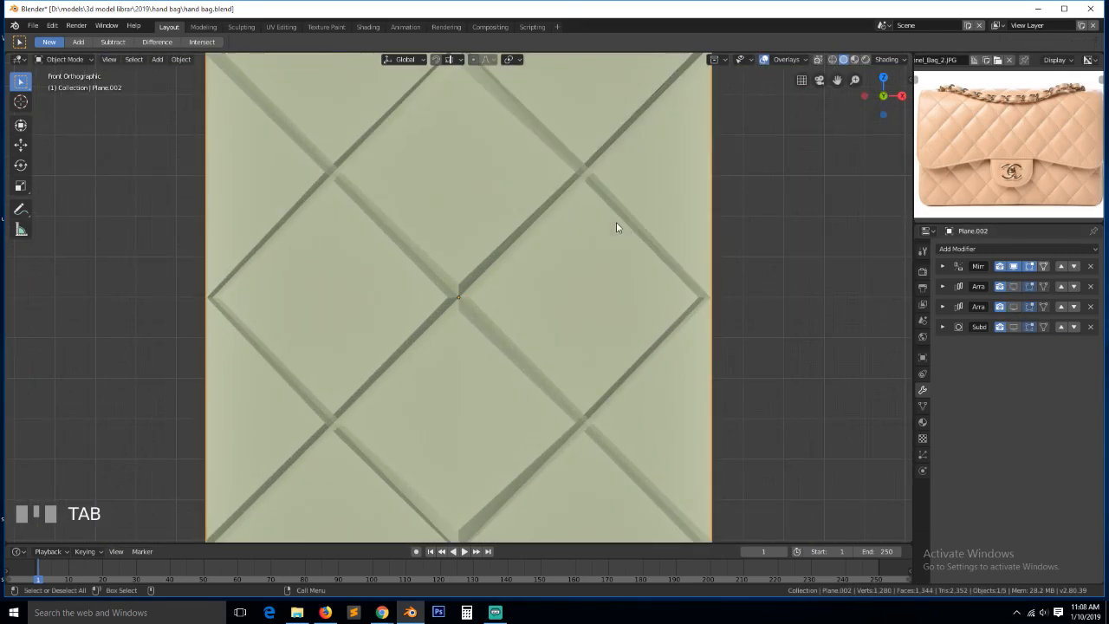
# Apply the duplicate's Mirror modifier and enter Edit Mode on the full four-quadrant tile
pyautogui.click(942, 269)
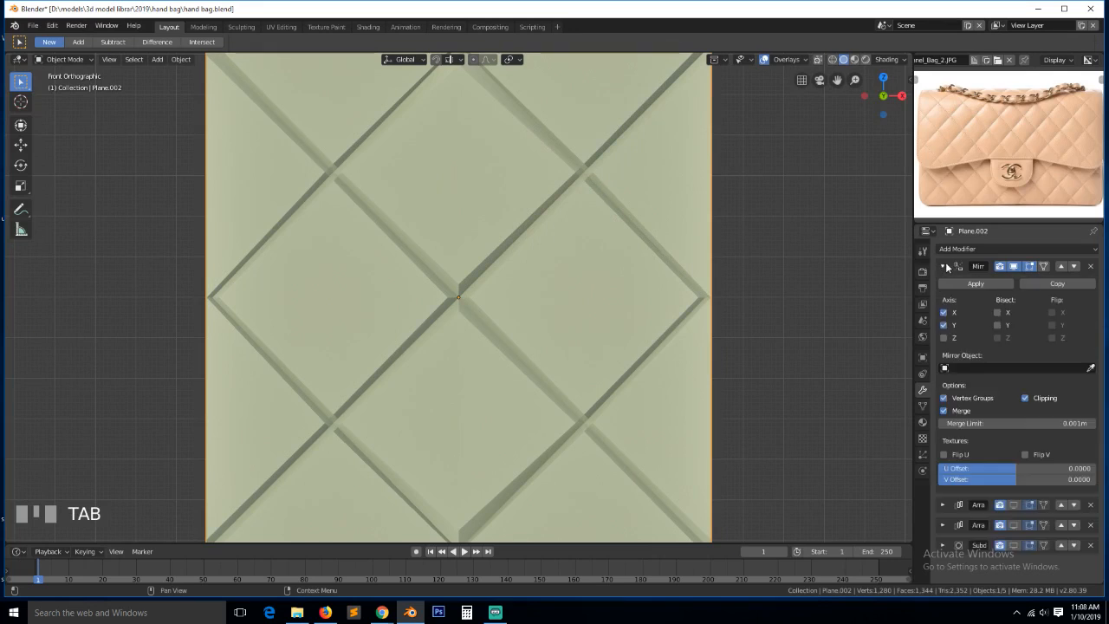
pyautogui.click(957, 285)
pyautogui.press('Tab')
pyautogui.scroll(-1, 523, 140)
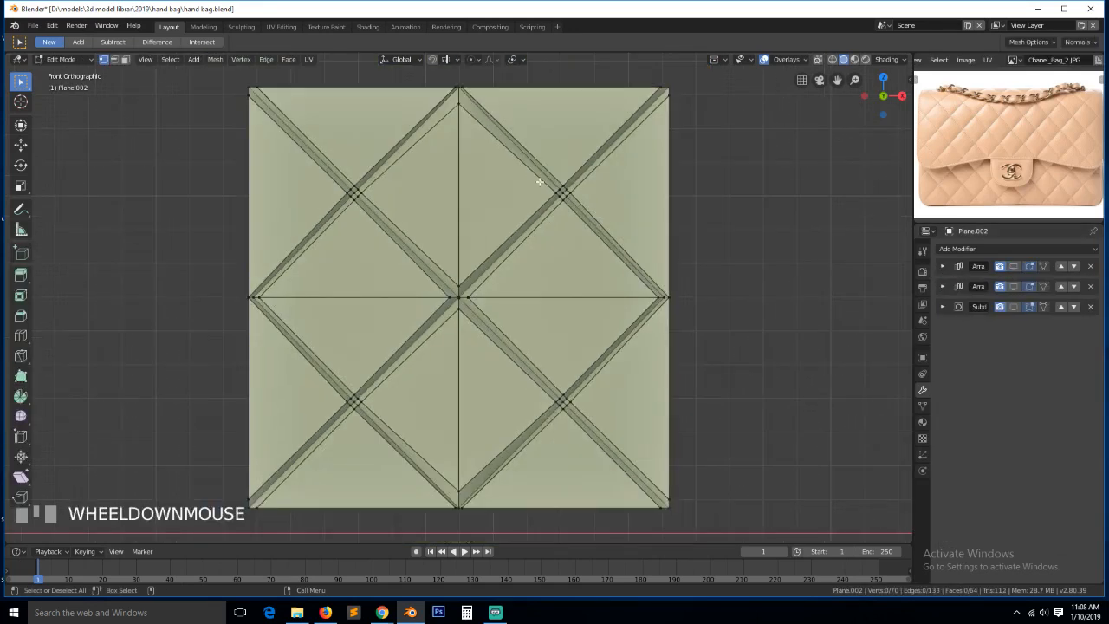
# Duplicate the small four-face diamond at the upper-right groove junction and place the copy roughly over the tile's central junction
pyautogui.scroll(1, 561, 179)
pyautogui.press('x')
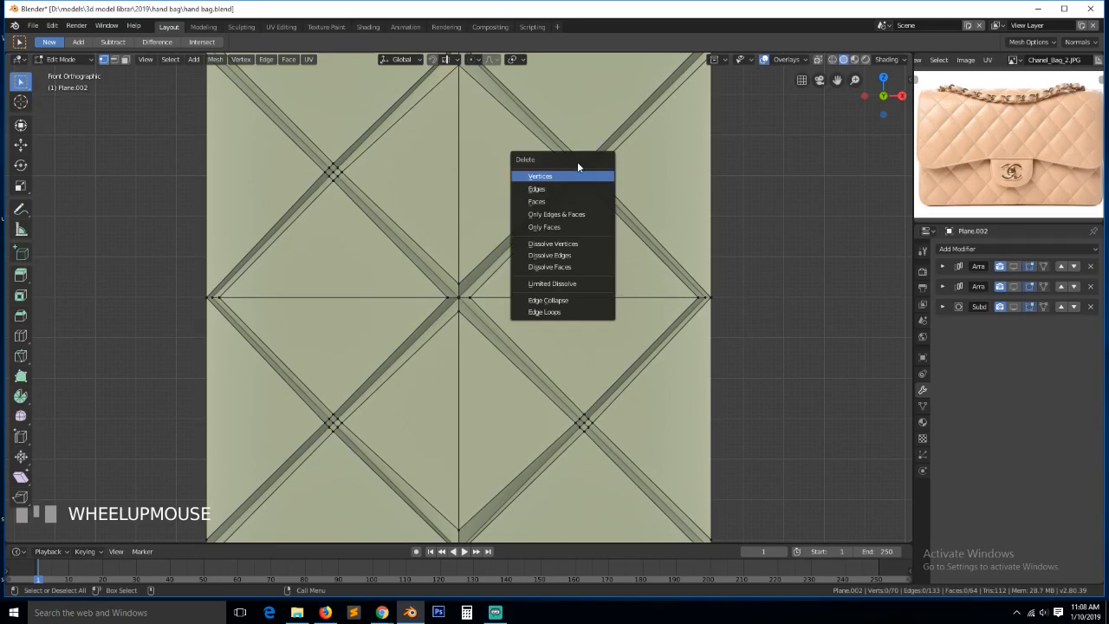
pyautogui.moveTo(838, 79); pyautogui.dragTo(838, 130)
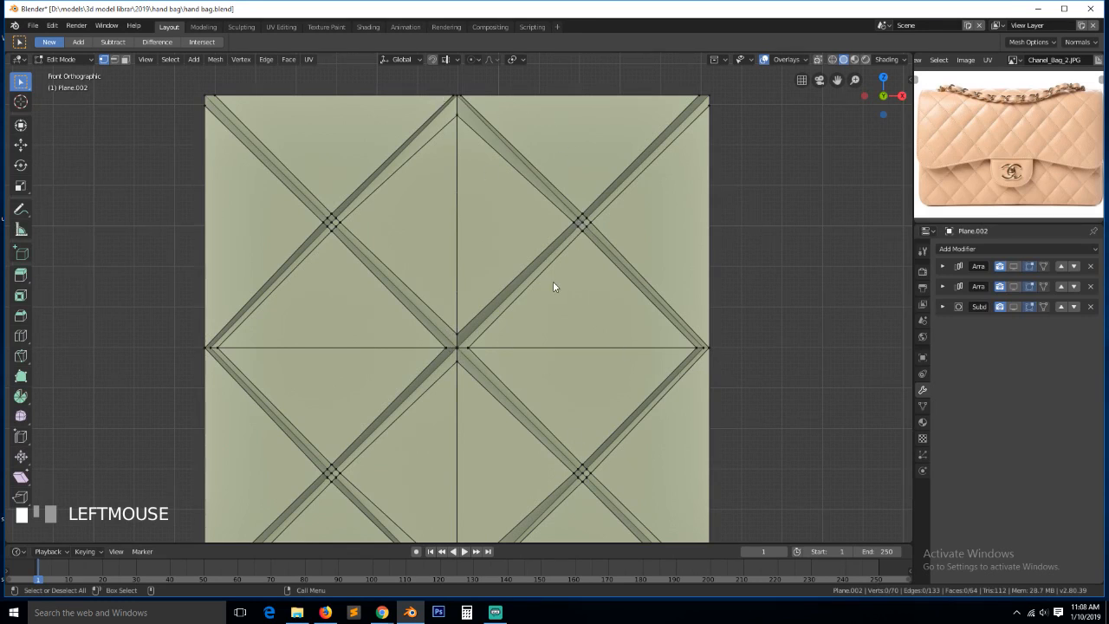
pyautogui.press('c')
pyautogui.click(584, 223)
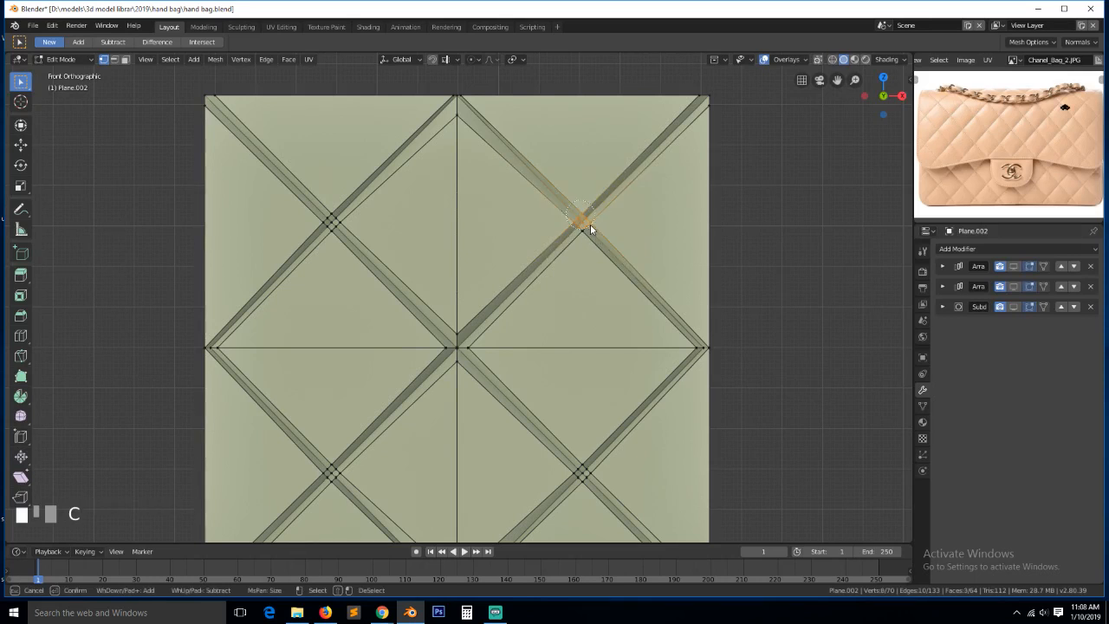
pyautogui.press('Escape')
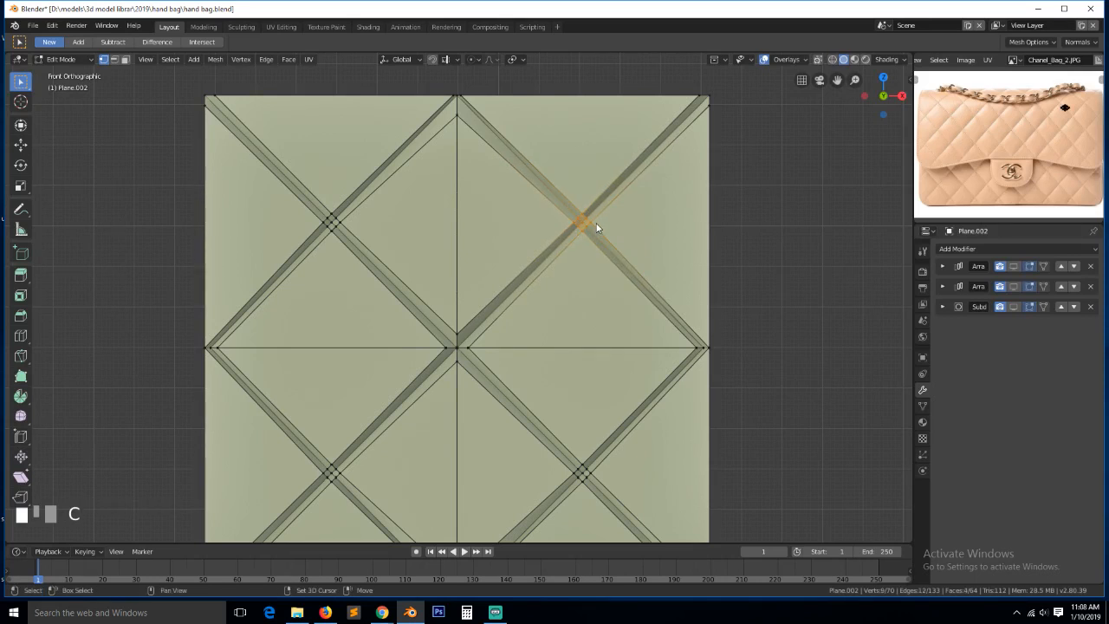
pyautogui.hotkey('shift', 'd')
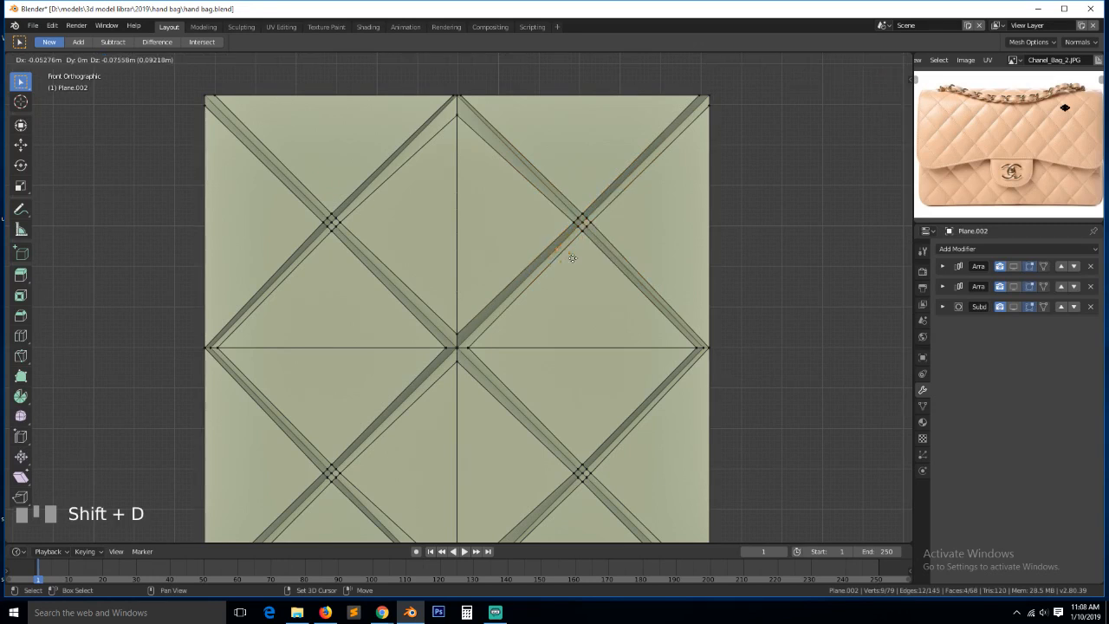
pyautogui.click(471, 347)
# Align the duplicated diamond in wireframe view so its middle vertex coincides with the tile's central vertex
pyautogui.press('KP_Decimal')
pyautogui.scroll(-1, 471, 353)
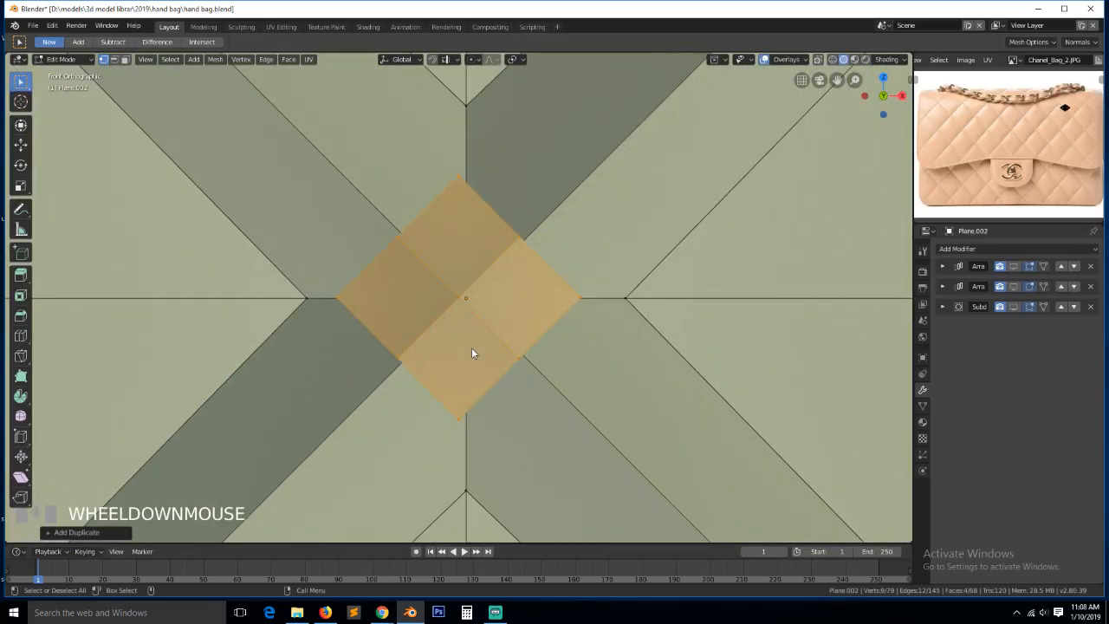
pyautogui.scroll(-8, 491, 313)
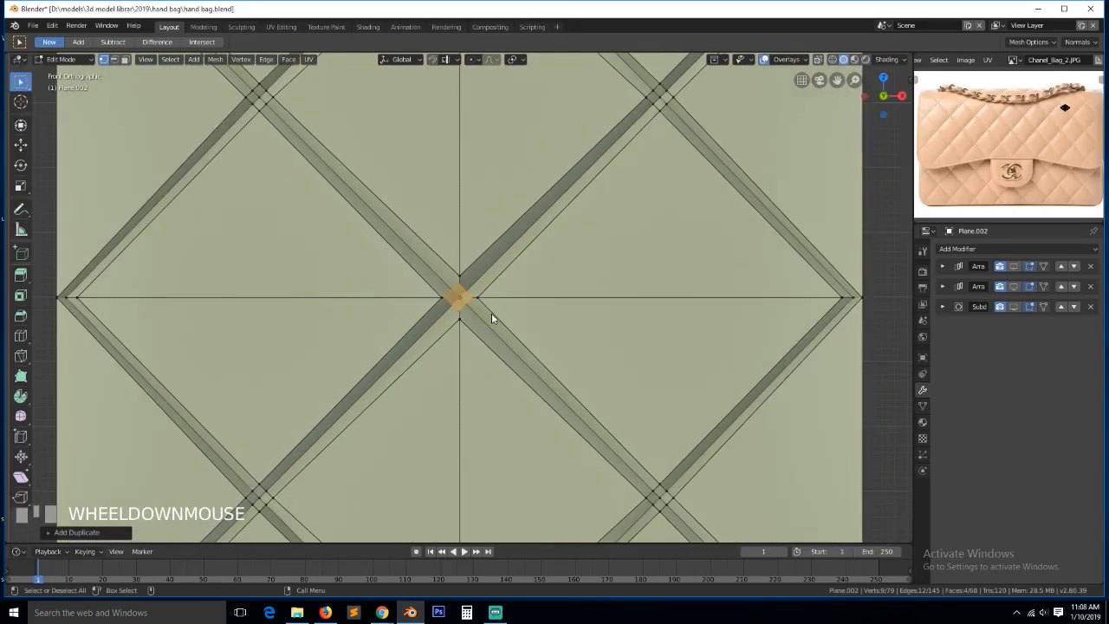
pyautogui.scroll(5, 491, 314)
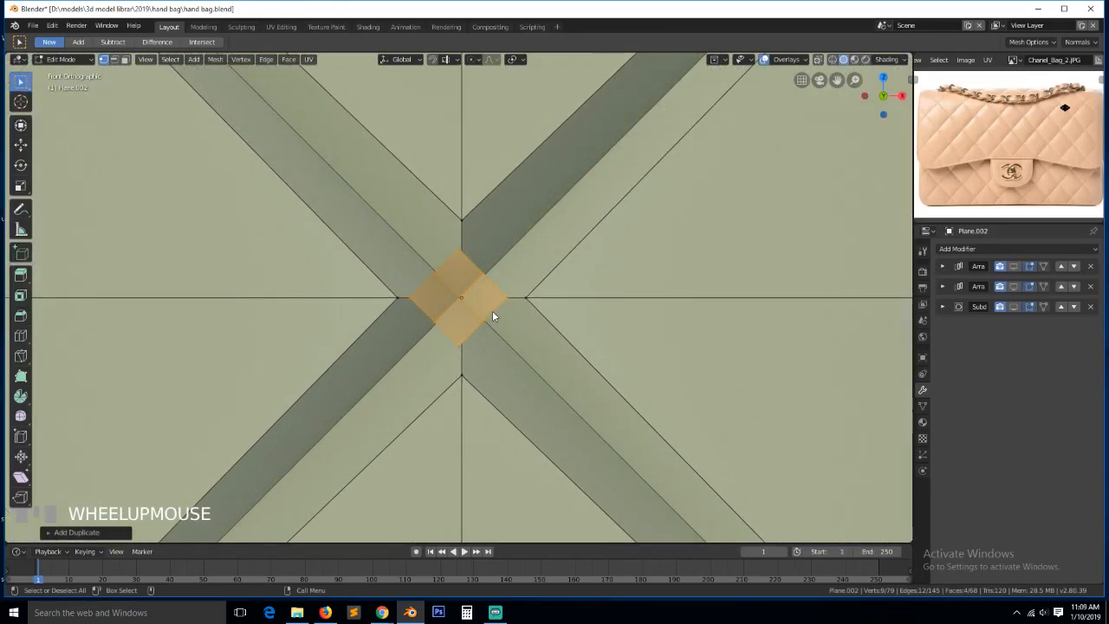
pyautogui.press('z')
pyautogui.click(425, 317)
pyautogui.scroll(5, 448, 324)
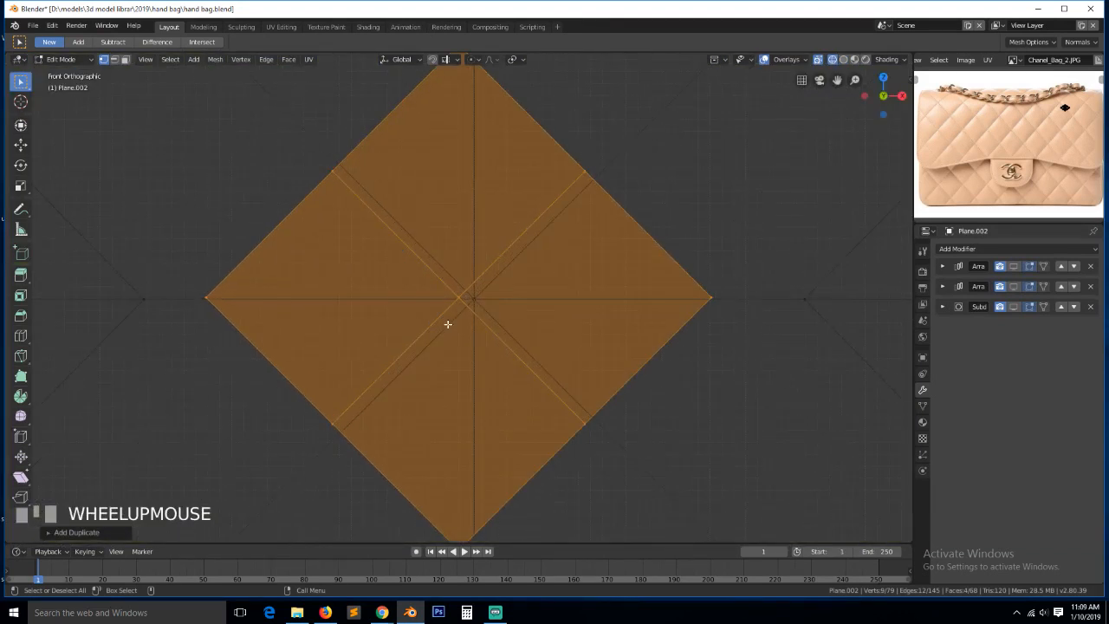
pyautogui.press('g')
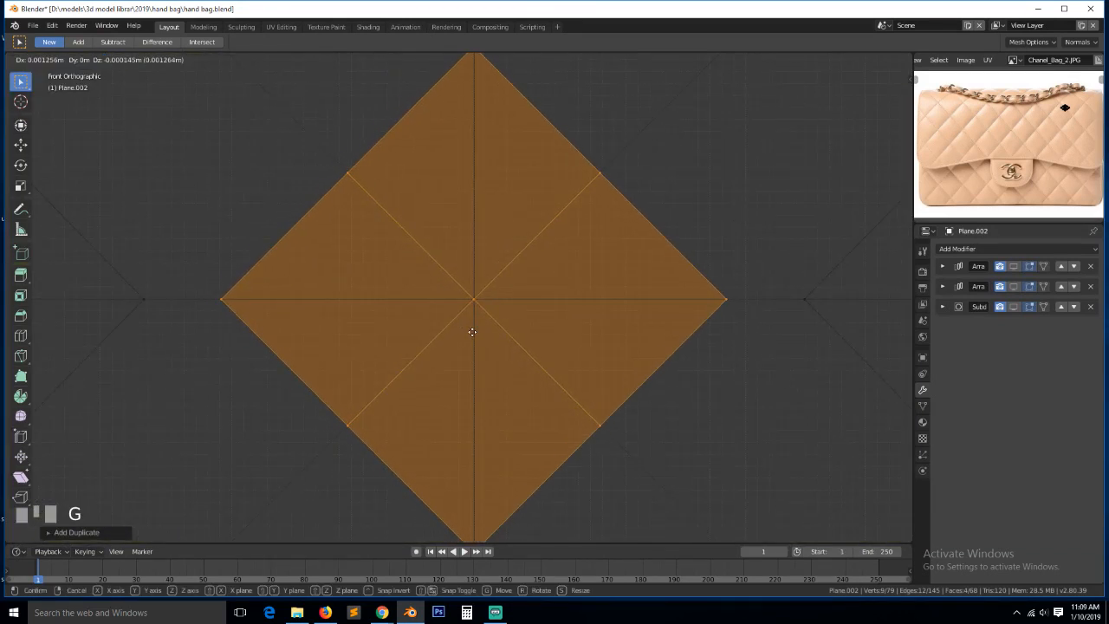
pyautogui.click(472, 332)
pyautogui.hotkey('shift', 'z')
pyautogui.scroll(-4, 616, 335)
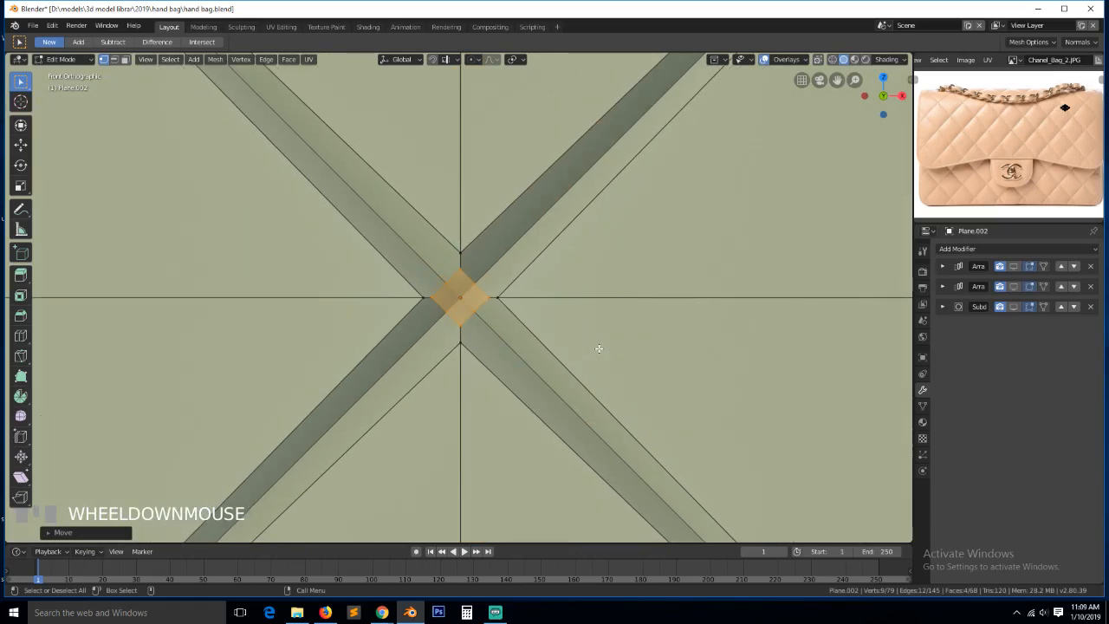
# Delete the original central vertex, removing the old groove faces around the duplicated diamond
pyautogui.scroll(-2, 598, 348)
pyautogui.scroll(5, 599, 348)
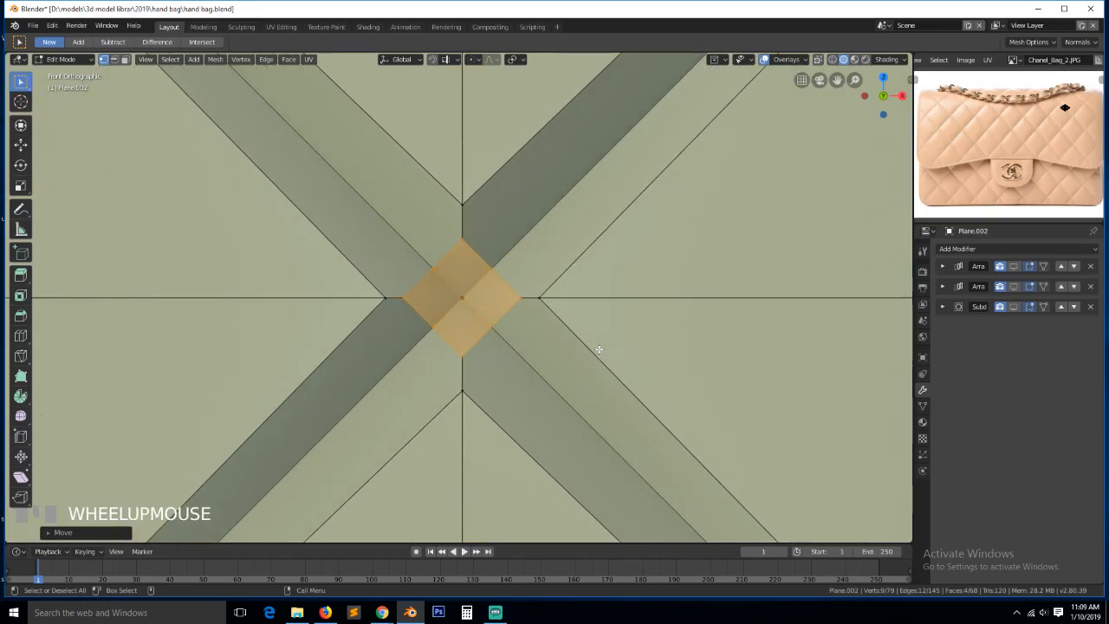
pyautogui.hotkey('shift', 'z')
pyautogui.scroll(4, 468, 314)
pyautogui.click(470, 304)
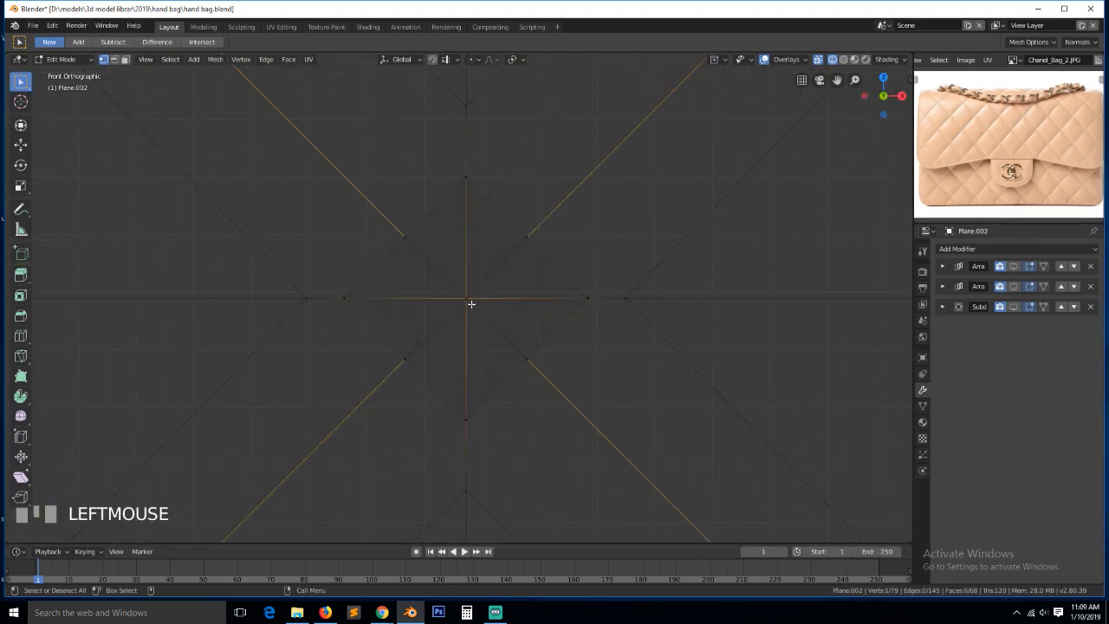
pyautogui.press('x')
pyautogui.click(476, 304)
pyautogui.hotkey('shift', 'z')
pyautogui.scroll(-5, 560, 312)
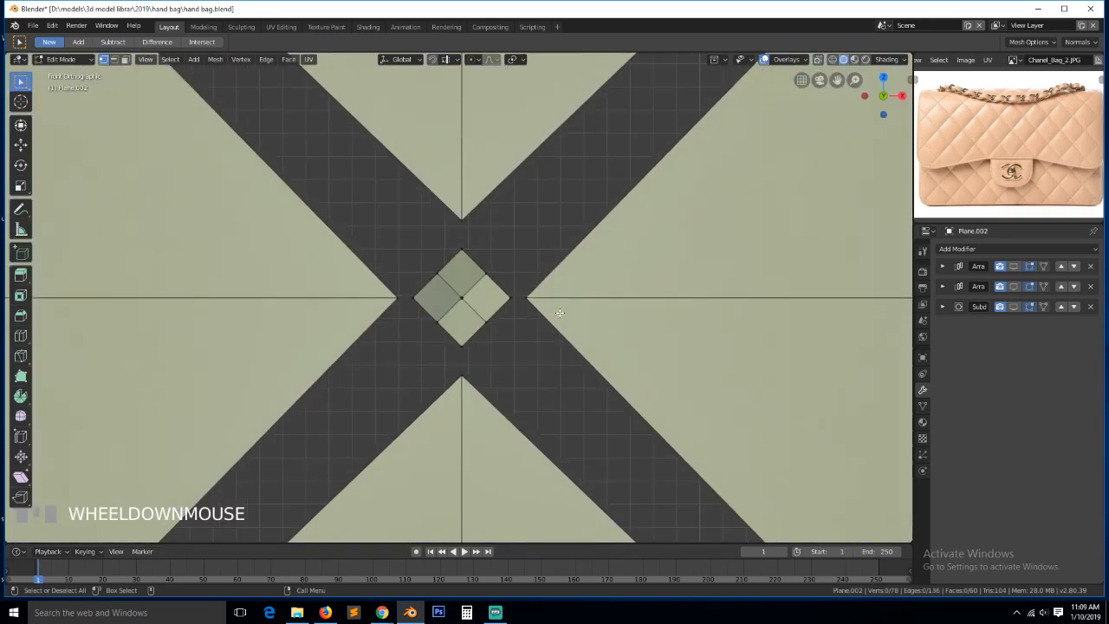
# Merge the inner corners of the upper and right panels onto the matching corners of the central diamond
pyautogui.press('2')
pyautogui.press('1')
pyautogui.click(460, 257)
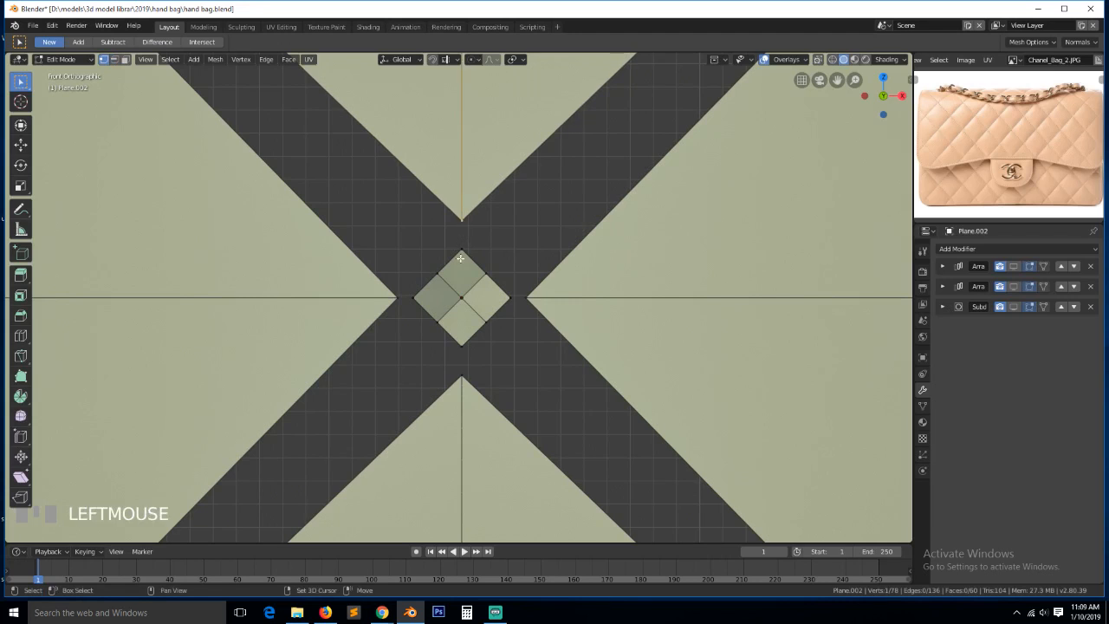
pyautogui.keyDown('shift'); pyautogui.click(462, 220); pyautogui.keyUp('shift')
pyautogui.press('m')
pyautogui.click(464, 264)
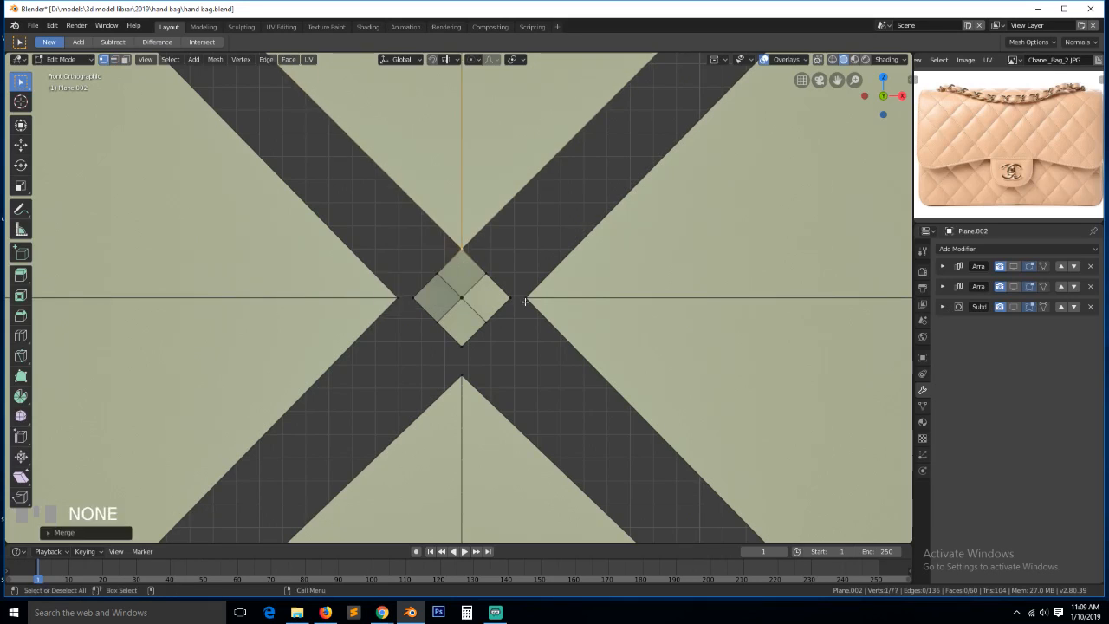
pyautogui.click(525, 300)
pyautogui.keyDown('shift'); pyautogui.click(508, 299); pyautogui.keyUp('shift')
pyautogui.hotkey('shift', 'r')
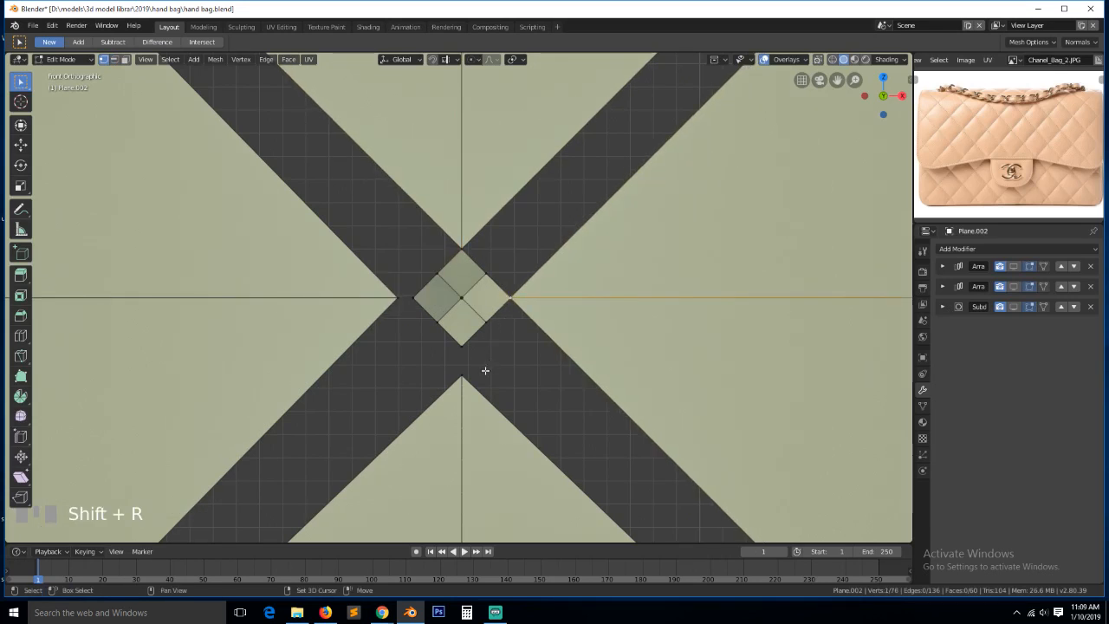
# Merge the inner corners of the lower and left panels onto the remaining corners of the central diamond
pyautogui.click(470, 376)
pyautogui.keyDown('shift'); pyautogui.click(462, 344); pyautogui.keyUp('shift')
pyautogui.hotkey('shift', 'r')
pyautogui.click(410, 299)
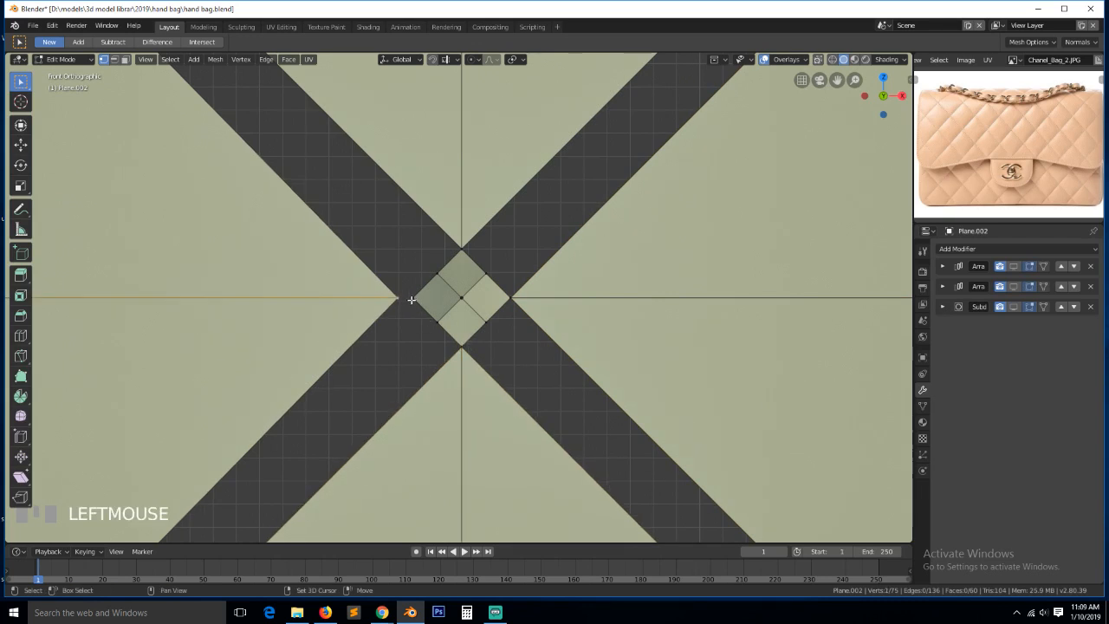
pyautogui.keyDown('shift'); pyautogui.click(417, 299); pyautogui.keyUp('shift')
pyautogui.hotkey('shift', 'r')
pyautogui.scroll(-6, 478, 324)
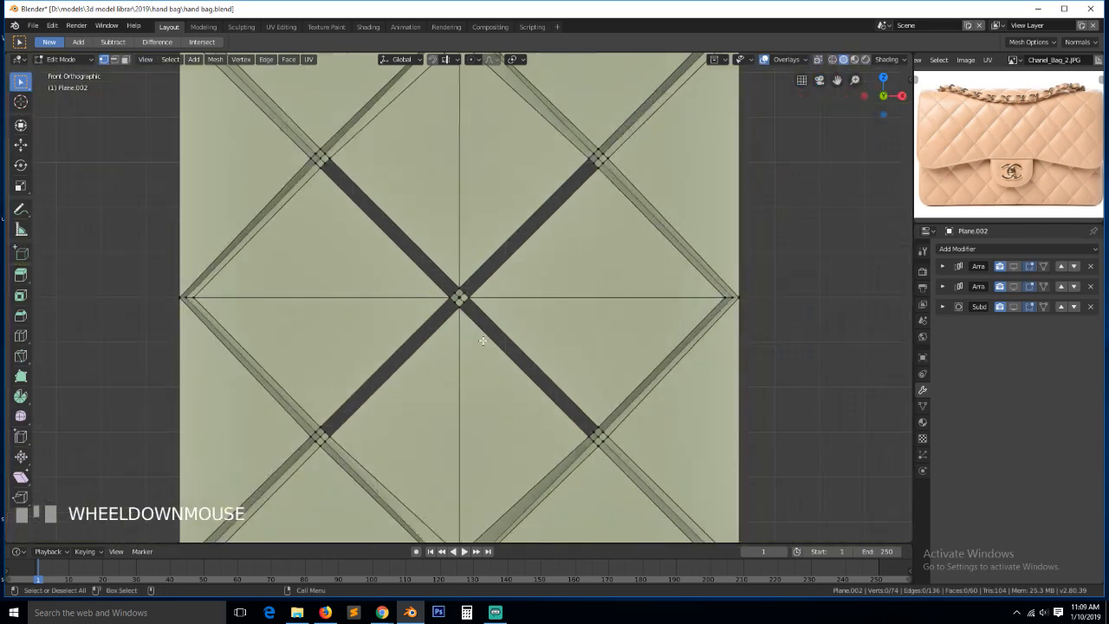
# Fill the lower-right groove gap with two faces between the central diamond and the lower-right junction
pyautogui.scroll(2, 482, 340)
pyautogui.press('2')
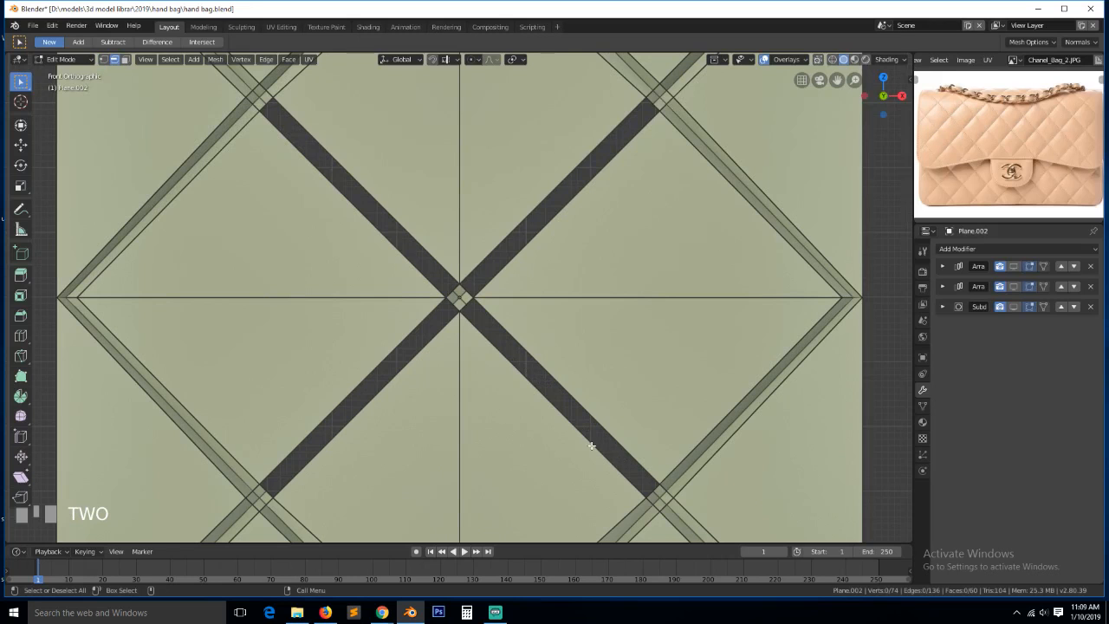
pyautogui.keyDown('alt'); pyautogui.click(587, 436); pyautogui.keyUp('alt')
pyautogui.hotkey('alt', 'a')
pyautogui.click(472, 314)
pyautogui.keyDown('shift'); pyautogui.click(650, 492); pyautogui.keyUp('shift')
pyautogui.press('f')
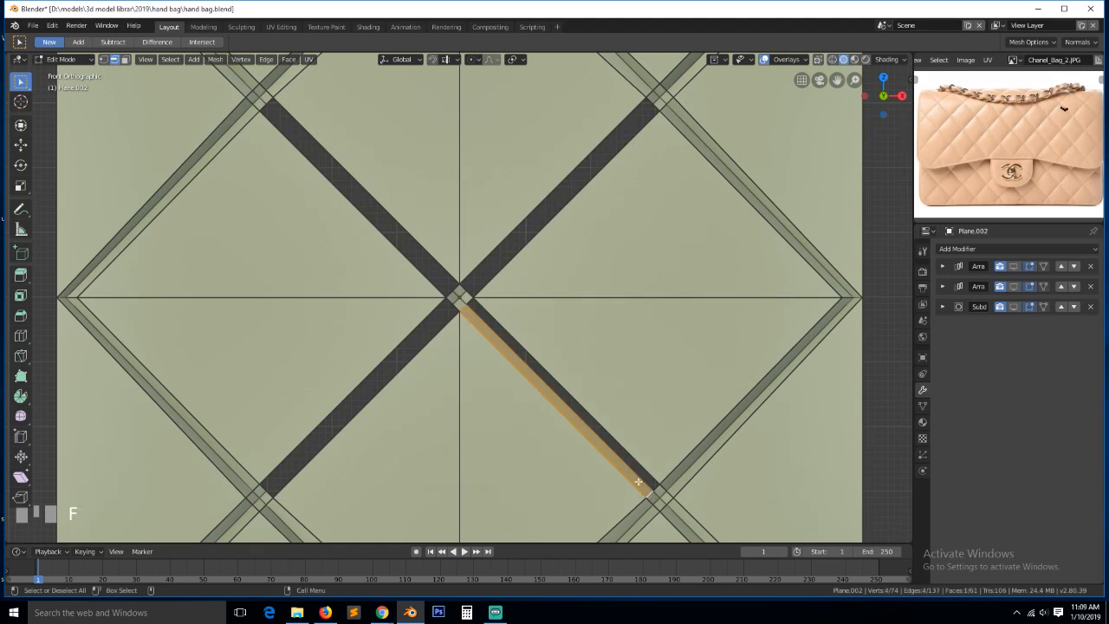
pyautogui.click(470, 304)
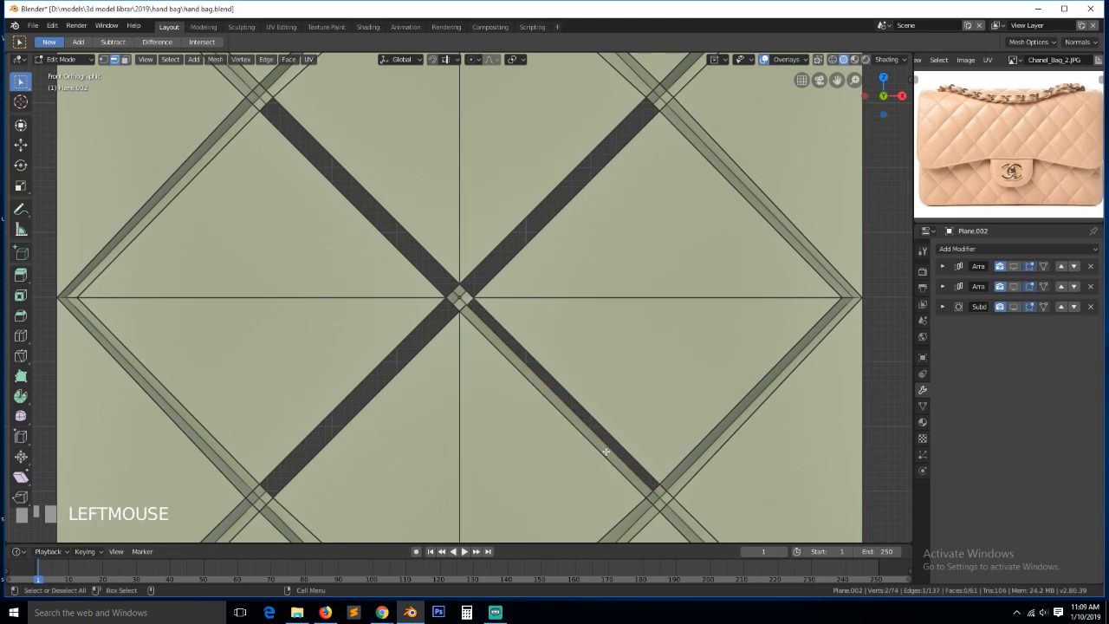
pyautogui.keyDown('shift'); pyautogui.click(657, 487); pyautogui.keyUp('shift')
pyautogui.press('f')
pyautogui.hotkey('alt', 'a')
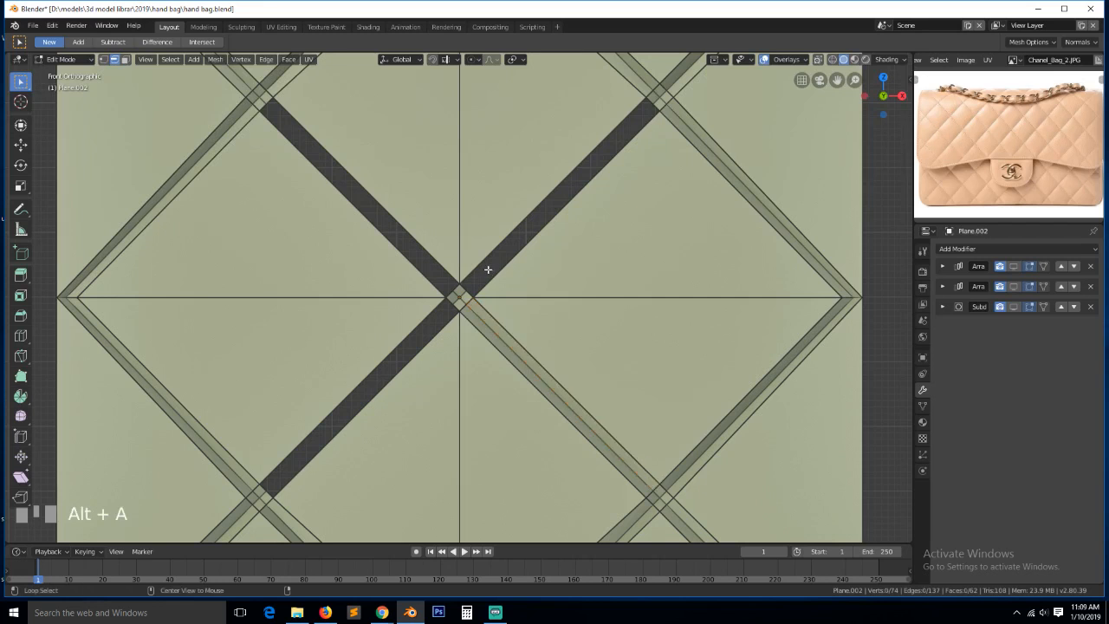
# Fill the upper-right groove gap with two faces between the central diamond and the upper-right junction
pyautogui.scroll(2, 488, 273)
pyautogui.scroll(-4, 483, 278)
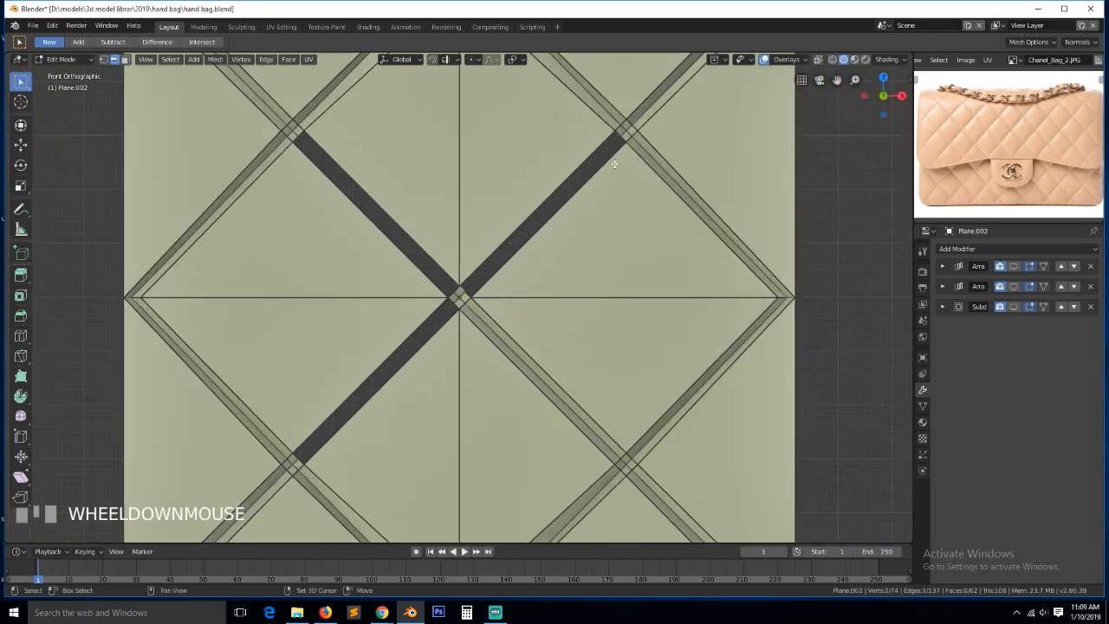
pyautogui.keyDown('shift'); pyautogui.click(612, 137); pyautogui.keyUp('shift')
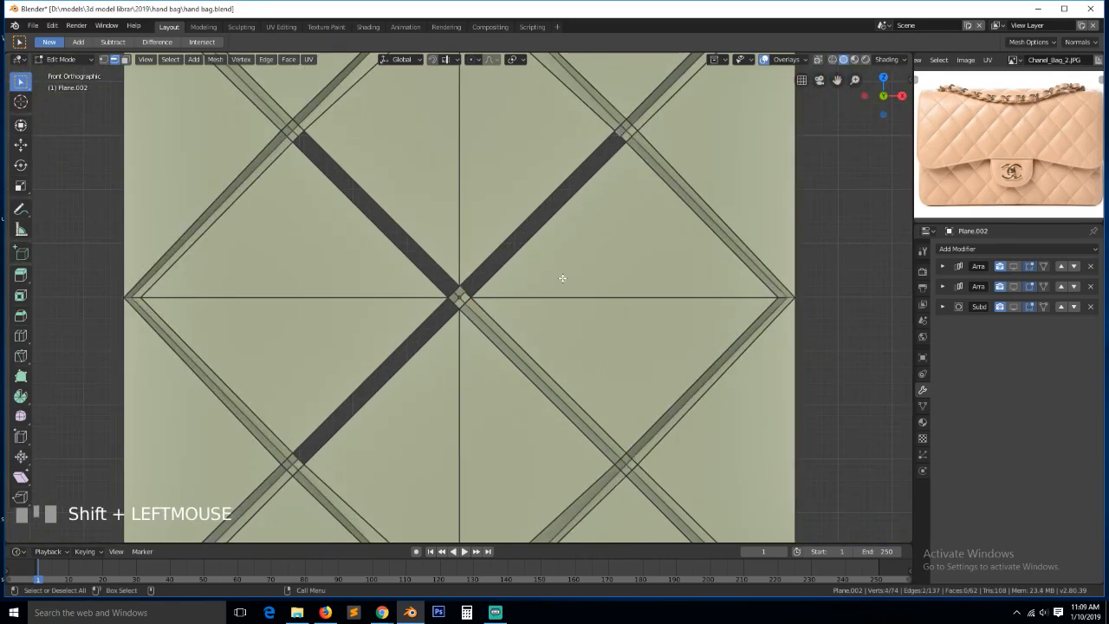
pyautogui.press('f')
pyautogui.keyDown('alt'); pyautogui.click(598, 164); pyautogui.keyUp('alt')
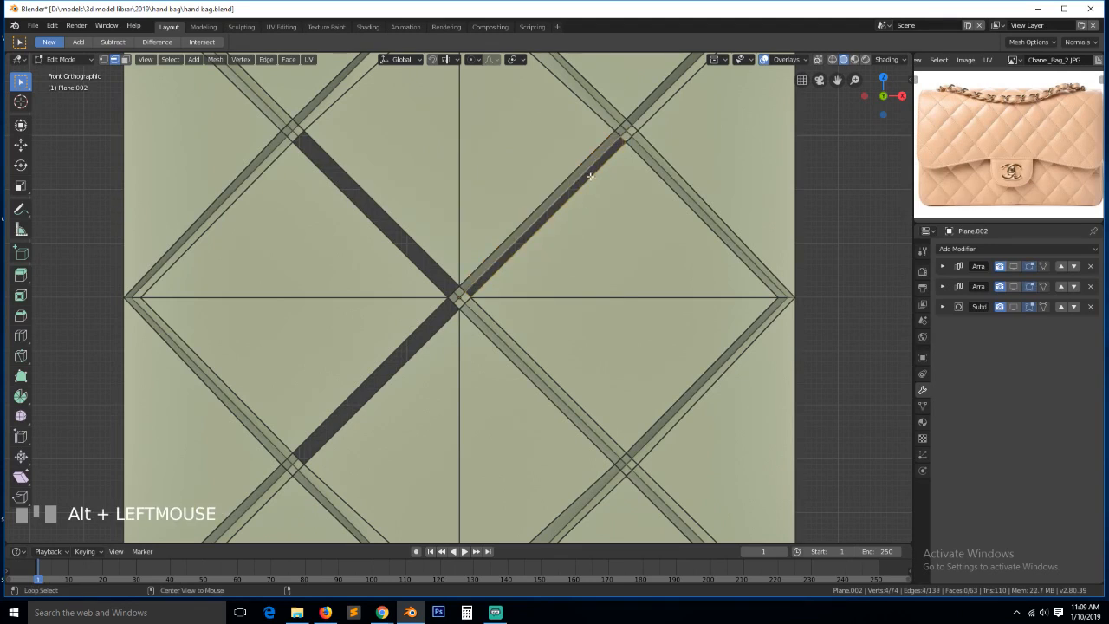
pyautogui.press('f')
# Return the tile to Object Mode and save the file
pyautogui.press('Tab')
pyautogui.scroll(-3, 565, 313)
pyautogui.hotkey('ctrl', 's')
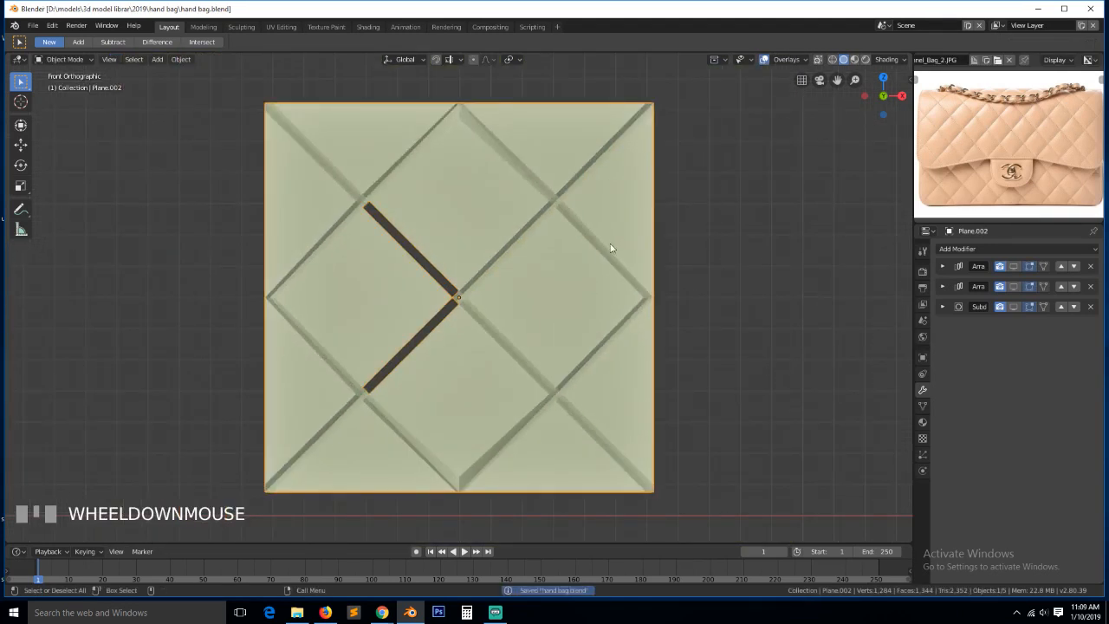
# Try to connect the central diamond's upper and lower corner vertices with an edge path
pyautogui.press('Tab')
pyautogui.scroll(5, 480, 287)
pyautogui.scroll(2, 480, 287)
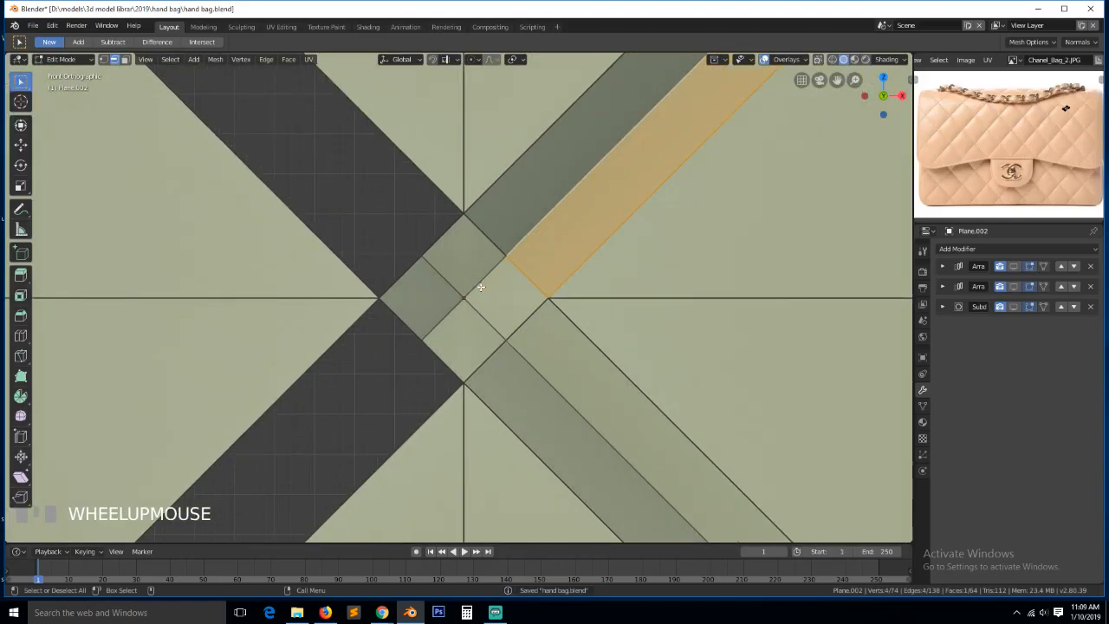
pyautogui.scroll(-8, 484, 312)
pyautogui.scroll(5, 487, 332)
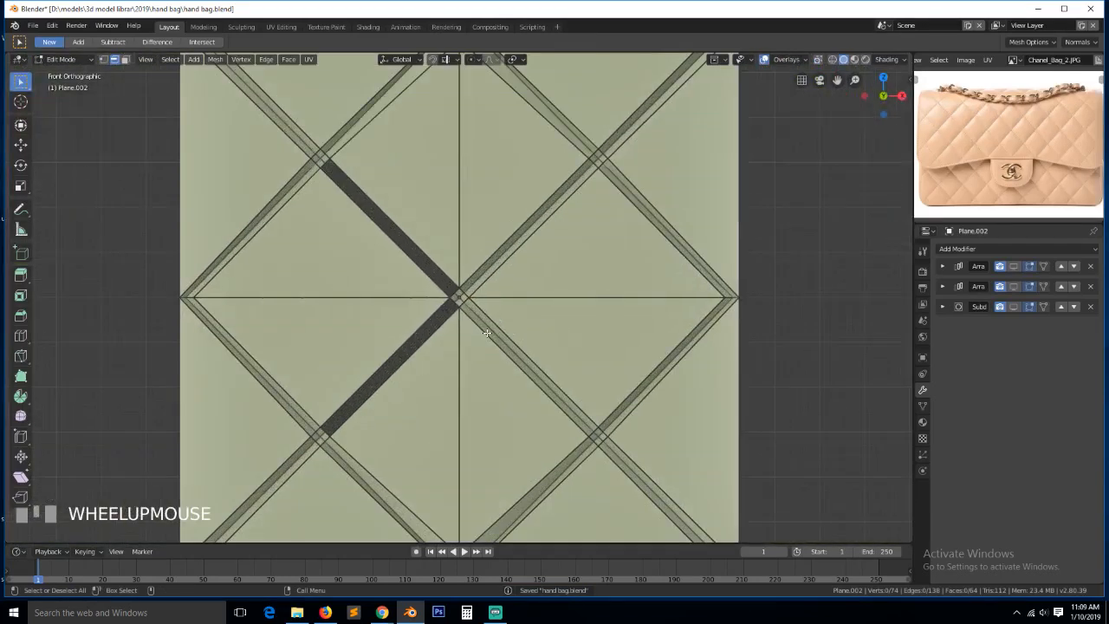
pyautogui.scroll(3, 384, 275)
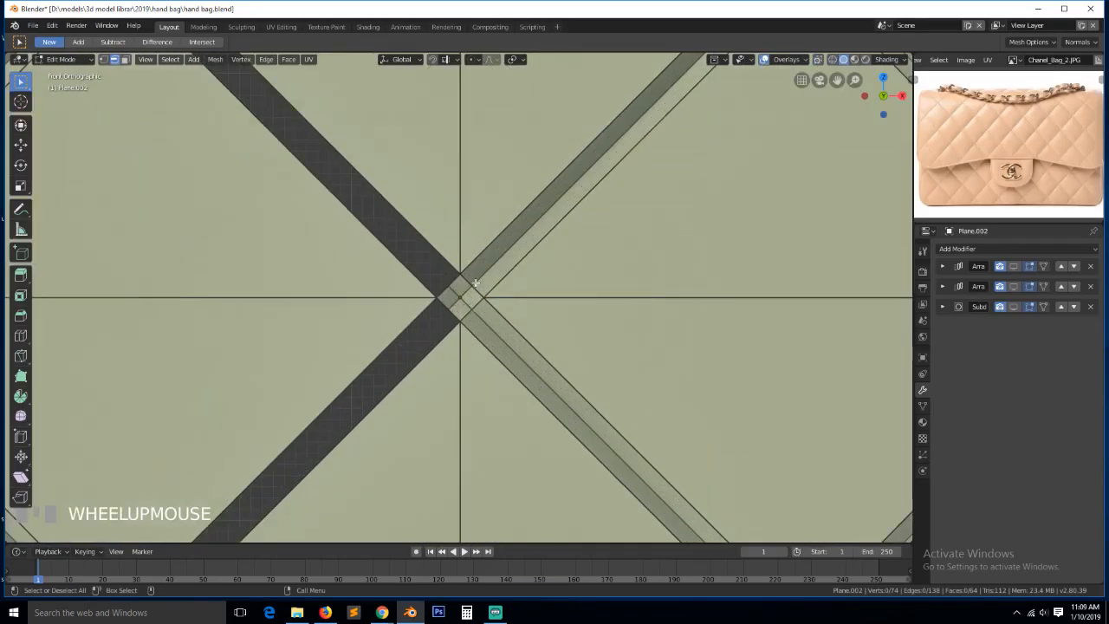
pyautogui.click(462, 290)
pyautogui.keyDown('shift'); pyautogui.click(459, 321); pyautogui.keyUp('shift')
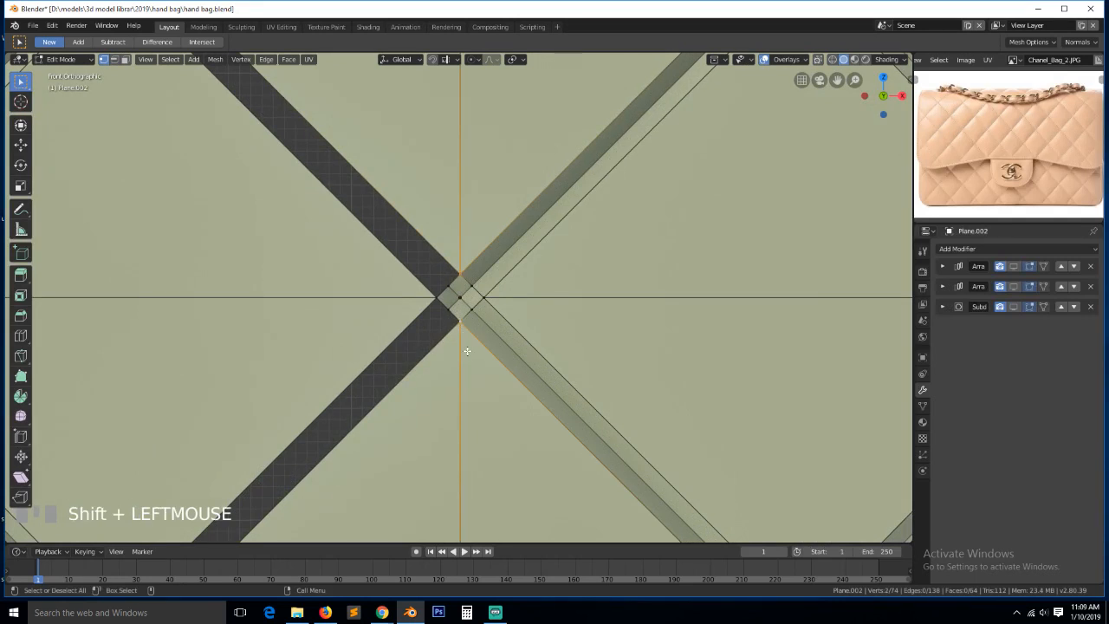
pyautogui.press('j')
pyautogui.scroll(6, 525, 286)
pyautogui.hotkey('alt', 'a')
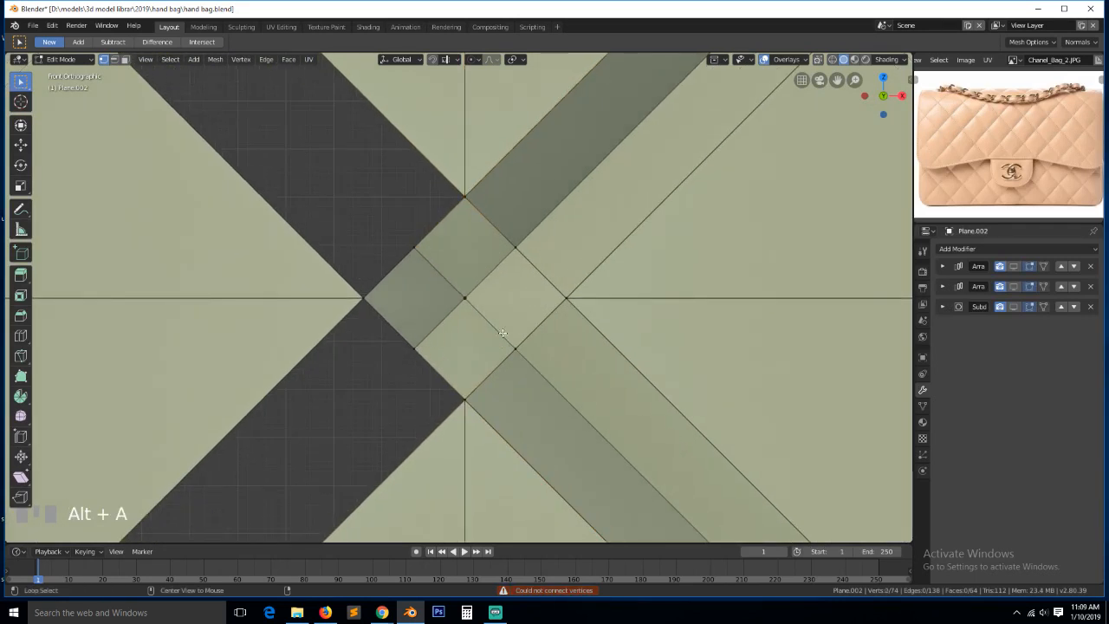
pyautogui.click(475, 399)
pyautogui.keyDown('shift'); pyautogui.click(465, 197); pyautogui.keyUp('shift')
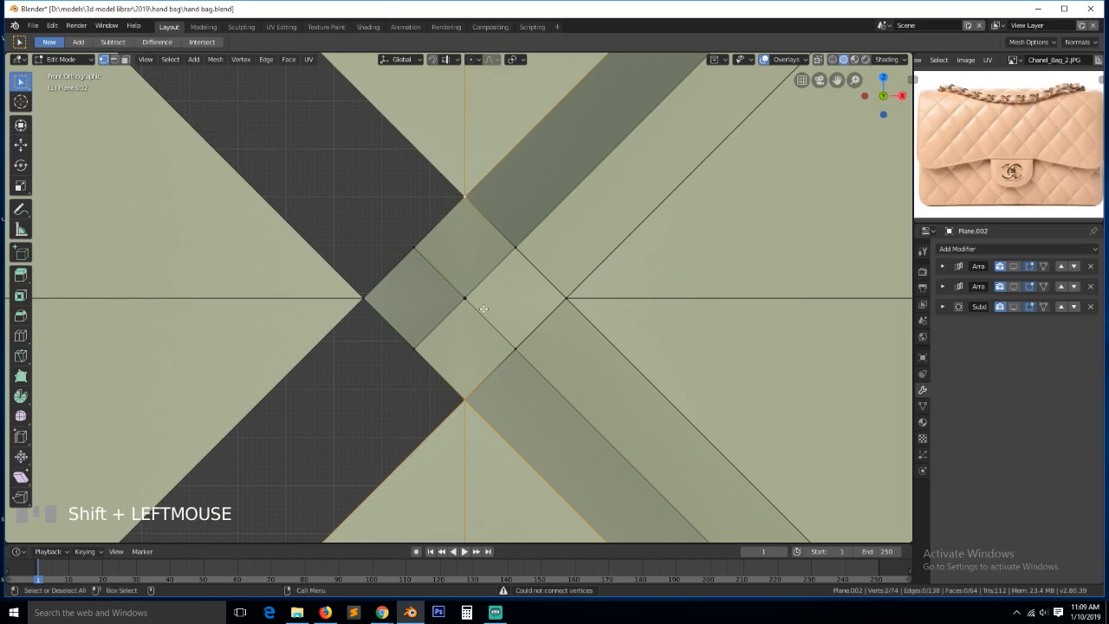
pyautogui.press('j')
pyautogui.hotkey('alt', 'a')
# Knife-cut the central diamond vertically from its upper corner vertex to its lower corner vertex
pyautogui.press('k')
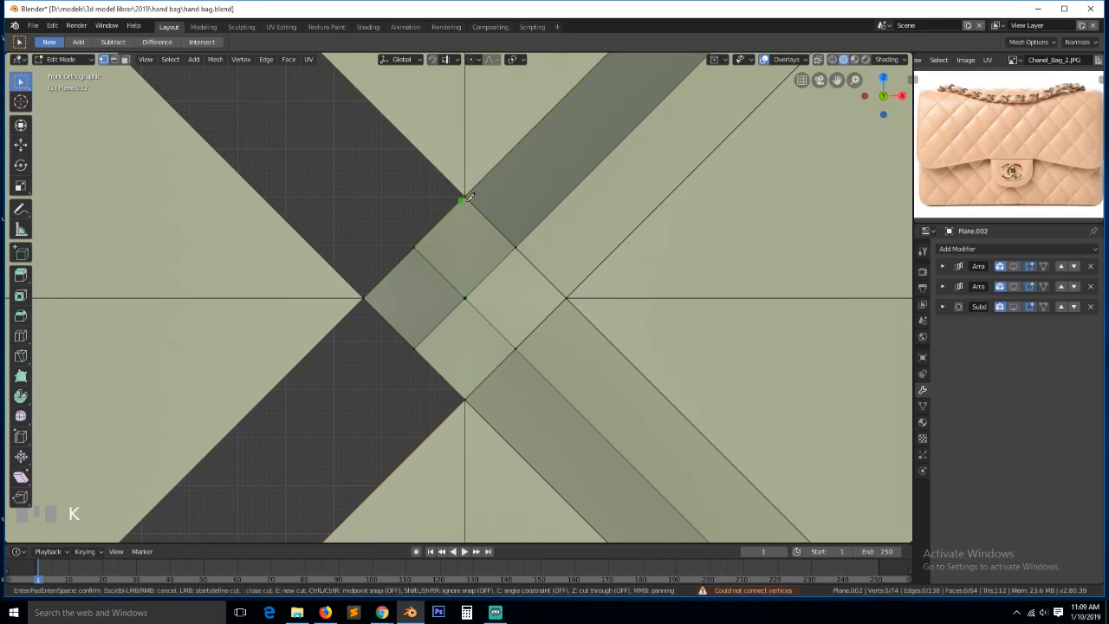
pyautogui.click(464, 197)
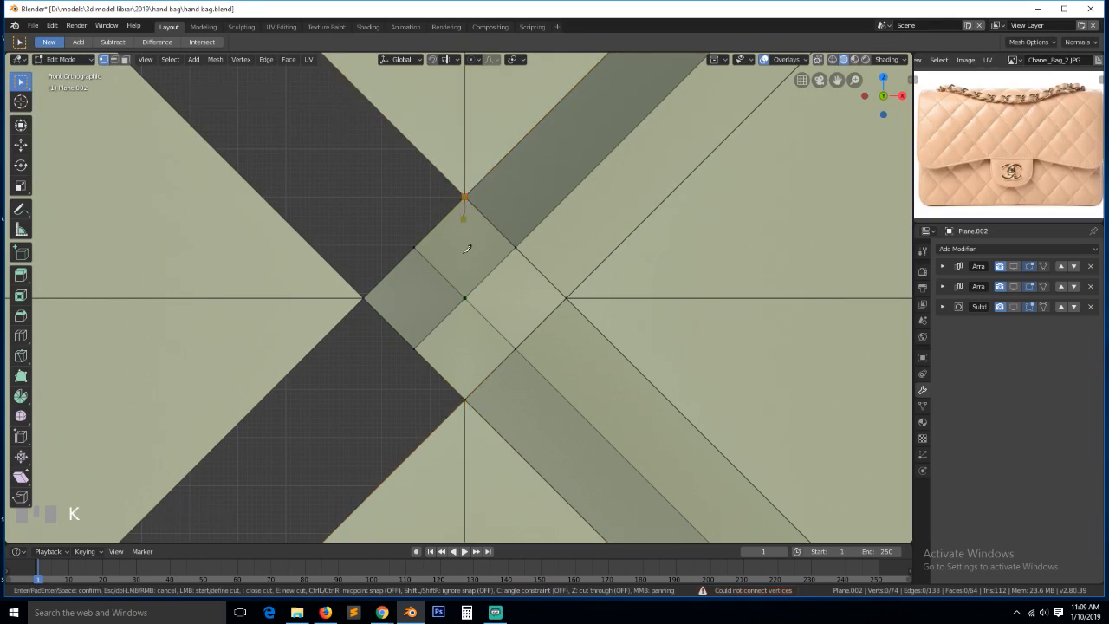
pyautogui.click(465, 402)
pyautogui.press('space')
# Examine the tile's central groove junction and where the grooves meet the outer borders
pyautogui.press('3')
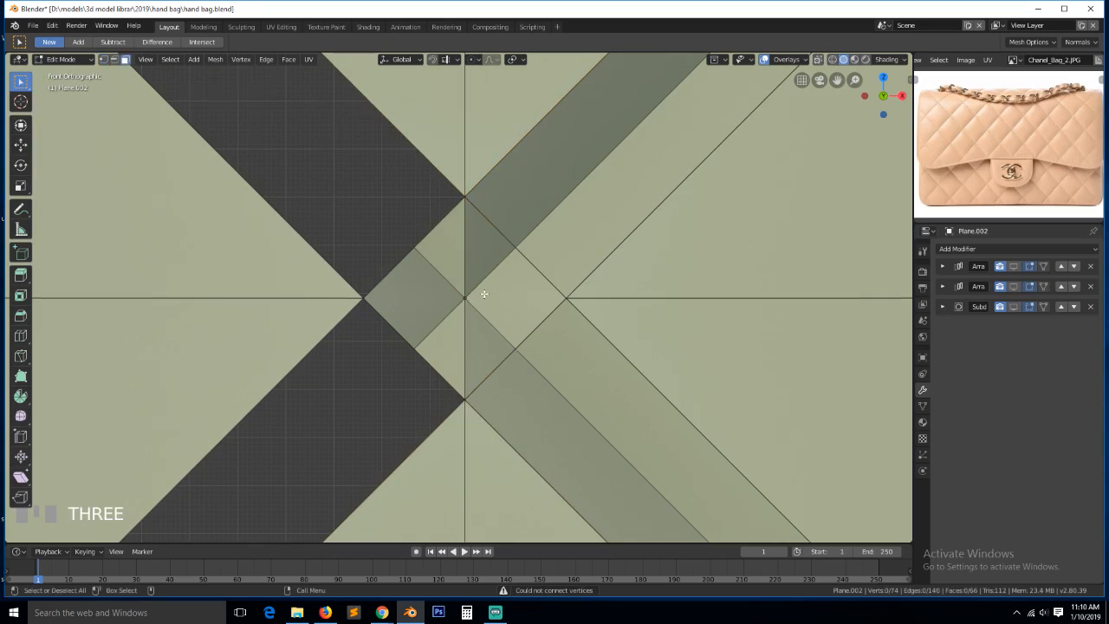
pyautogui.scroll(-2, 487, 299)
pyautogui.scroll(-2, 486, 299)
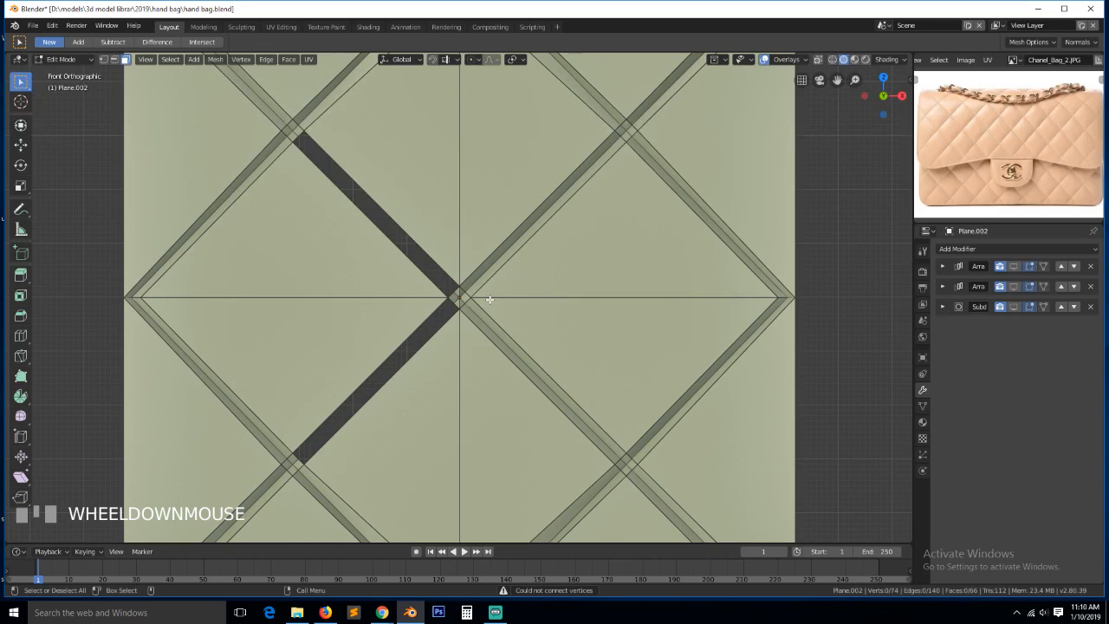
pyautogui.scroll(-2, 489, 299)
pyautogui.scroll(4, 490, 299)
pyautogui.scroll(-2, 490, 299)
pyautogui.scroll(1, 465, 296)
pyautogui.scroll(-4, 466, 299)
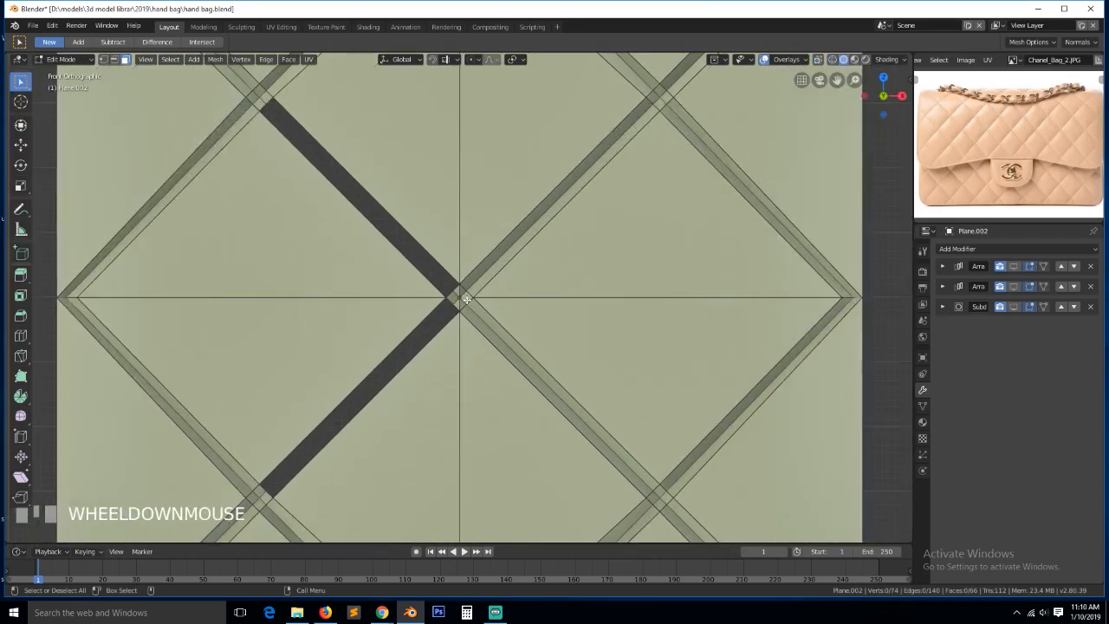
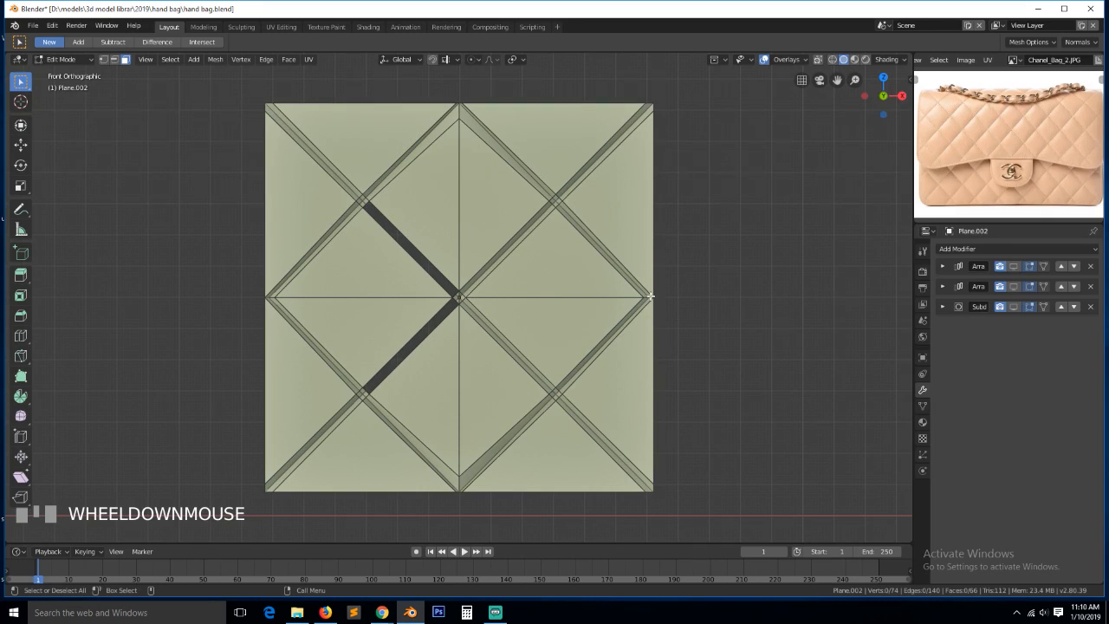
# Connect the central diamond's right and left corner vertices with an edge path and clear the selection
pyautogui.scroll(6, 597, 335)
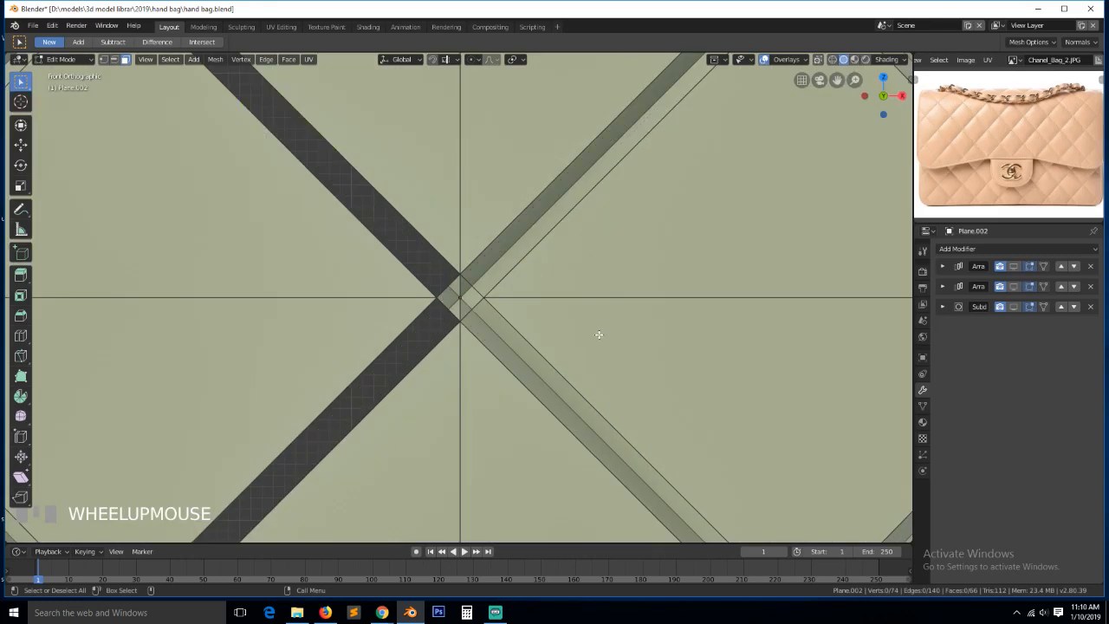
pyautogui.scroll(2, 493, 300)
pyautogui.press('1')
pyautogui.click(510, 298)
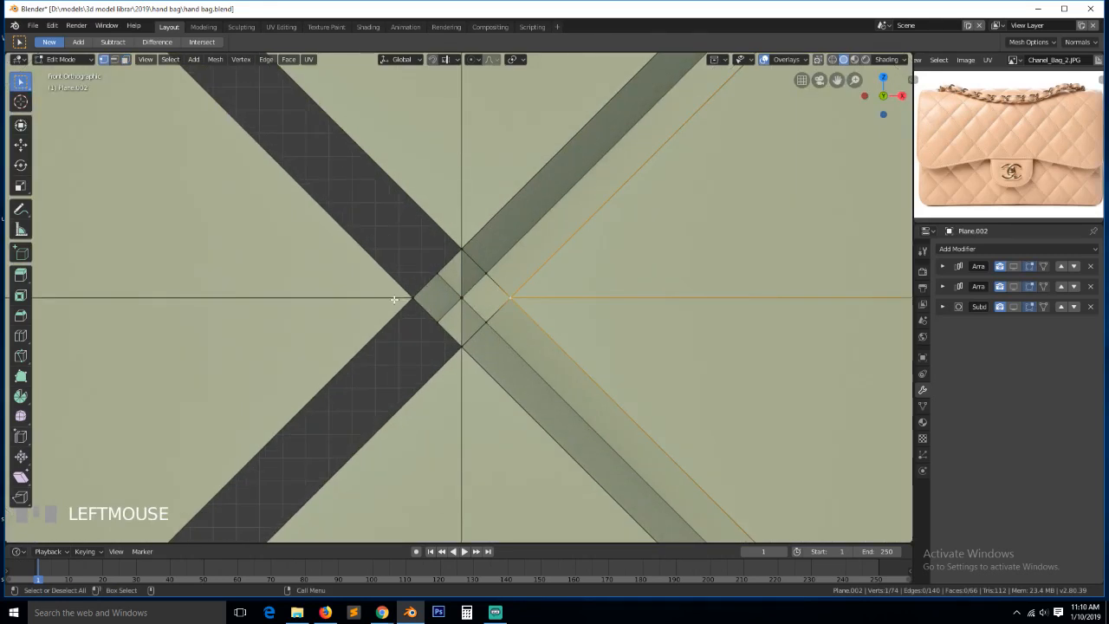
pyautogui.keyDown('shift'); pyautogui.click(415, 298); pyautogui.keyUp('shift')
pyautogui.press('j')
pyautogui.hotkey('alt', 'a')
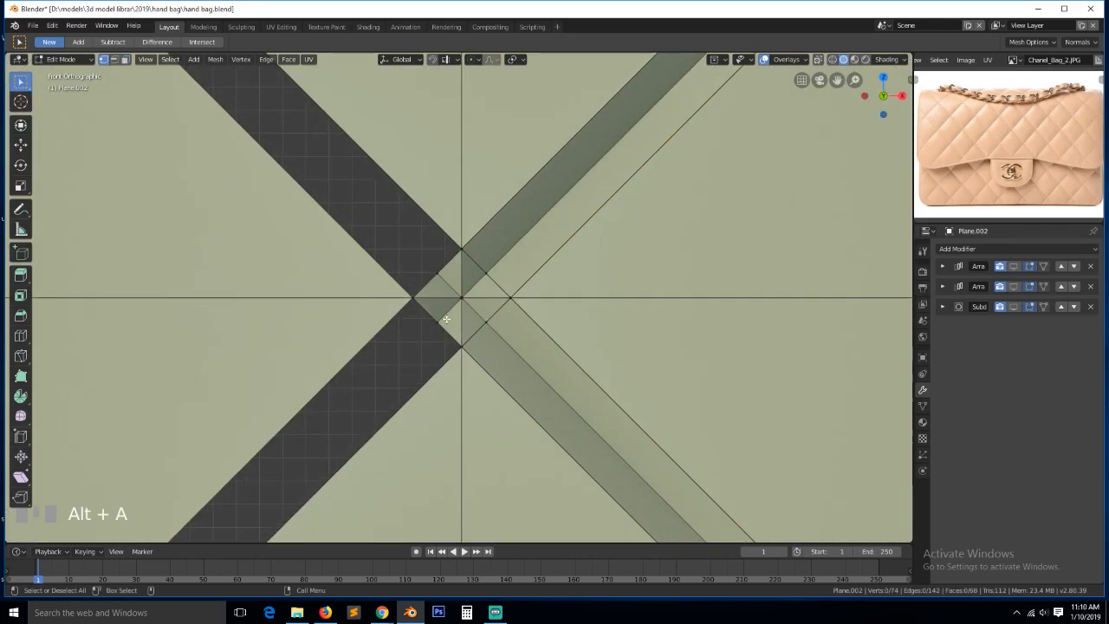
# Fill the lower-left groove gap with two faces between the central diamond and the lower-left junction
pyautogui.press('2')
pyautogui.click(419, 319)
pyautogui.scroll(-3, 419, 319)
pyautogui.scroll(2, 373, 375)
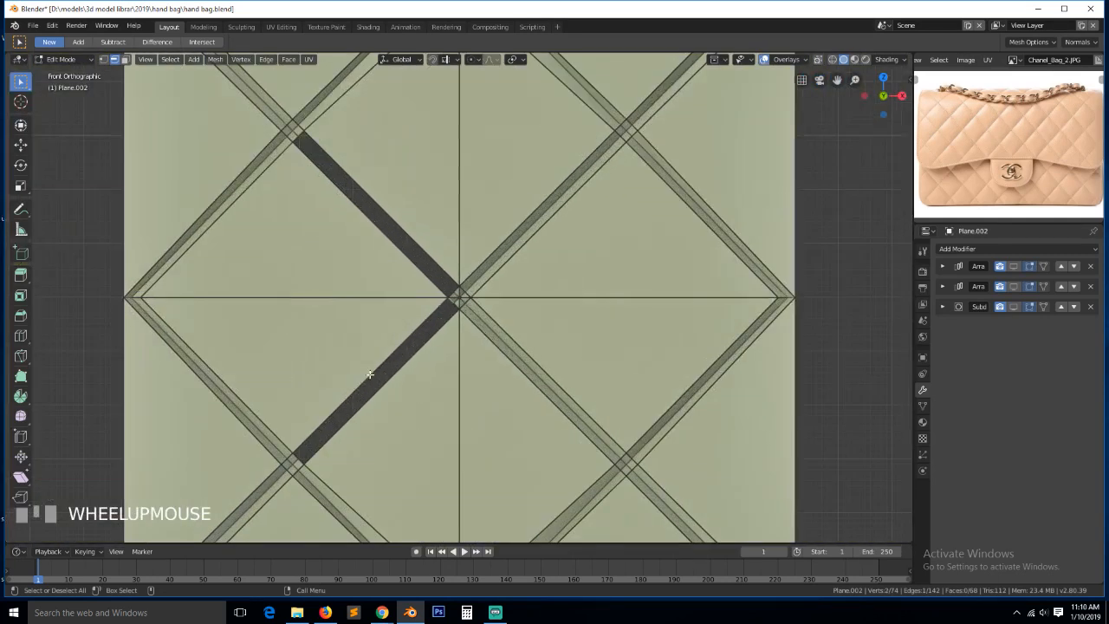
pyautogui.keyDown('shift'); pyautogui.click(298, 451); pyautogui.keyUp('shift')
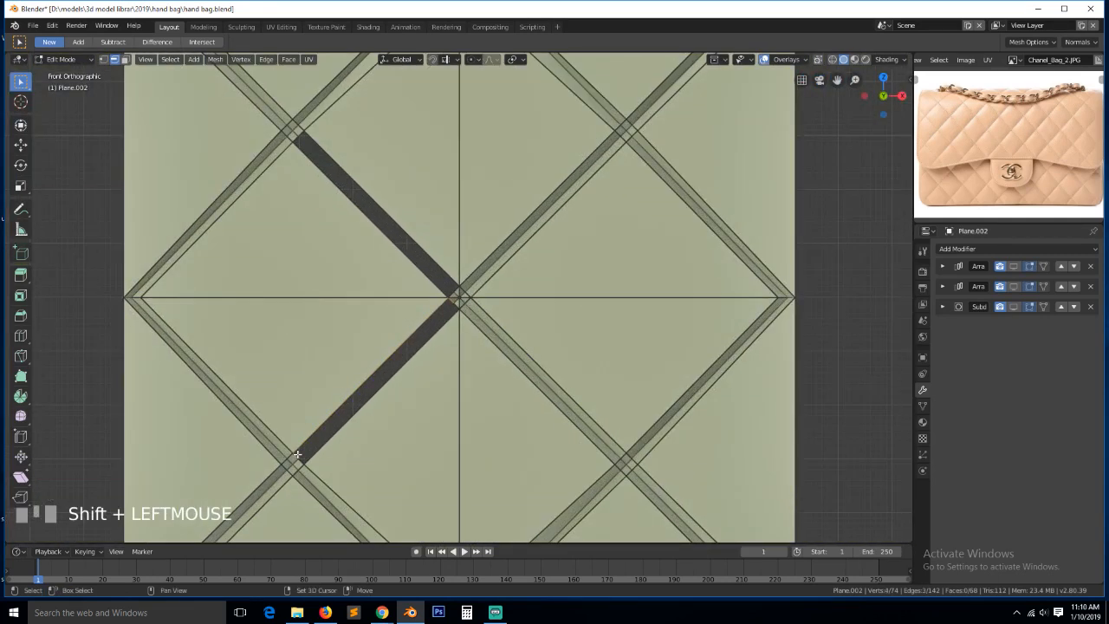
pyautogui.press('f')
pyautogui.click(303, 465)
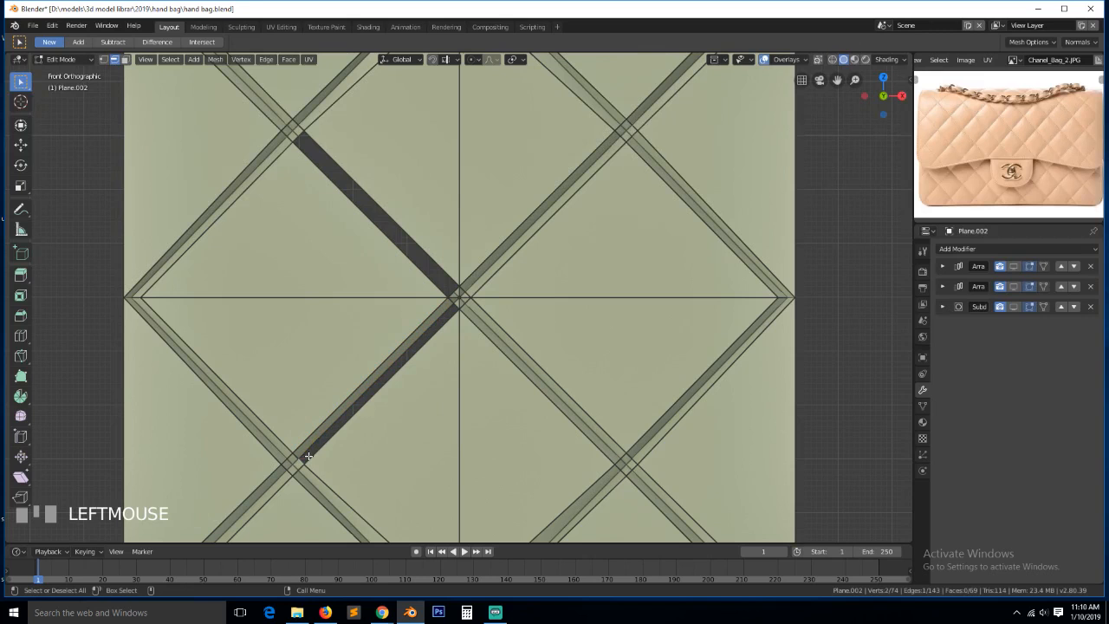
pyautogui.keyDown('shift'); pyautogui.click(456, 307); pyautogui.keyUp('shift')
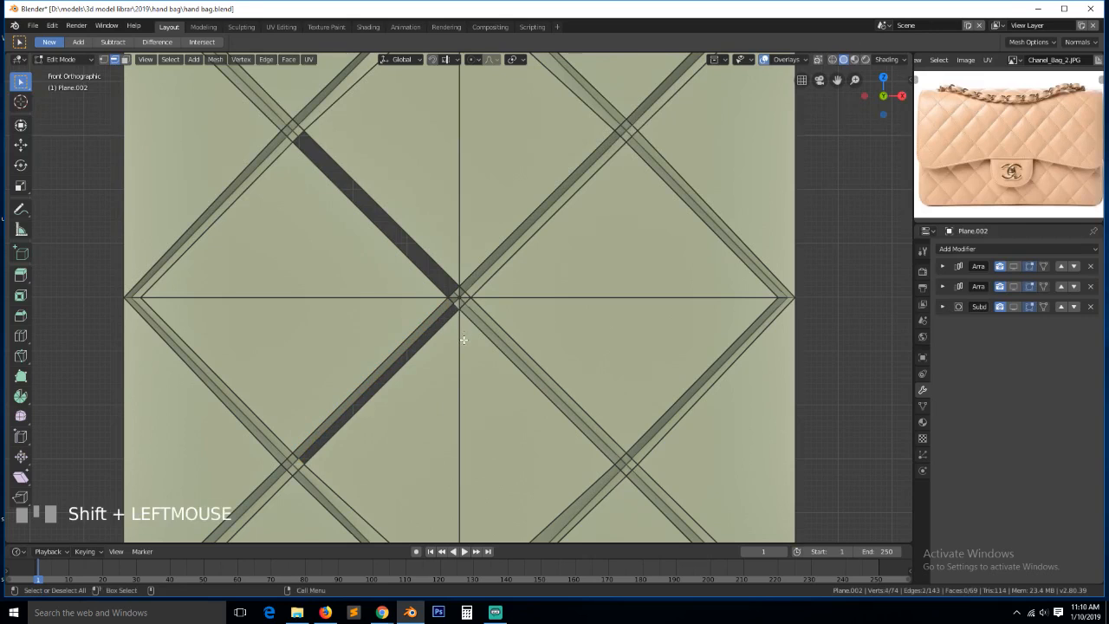
pyautogui.press('f')
pyautogui.press('a')
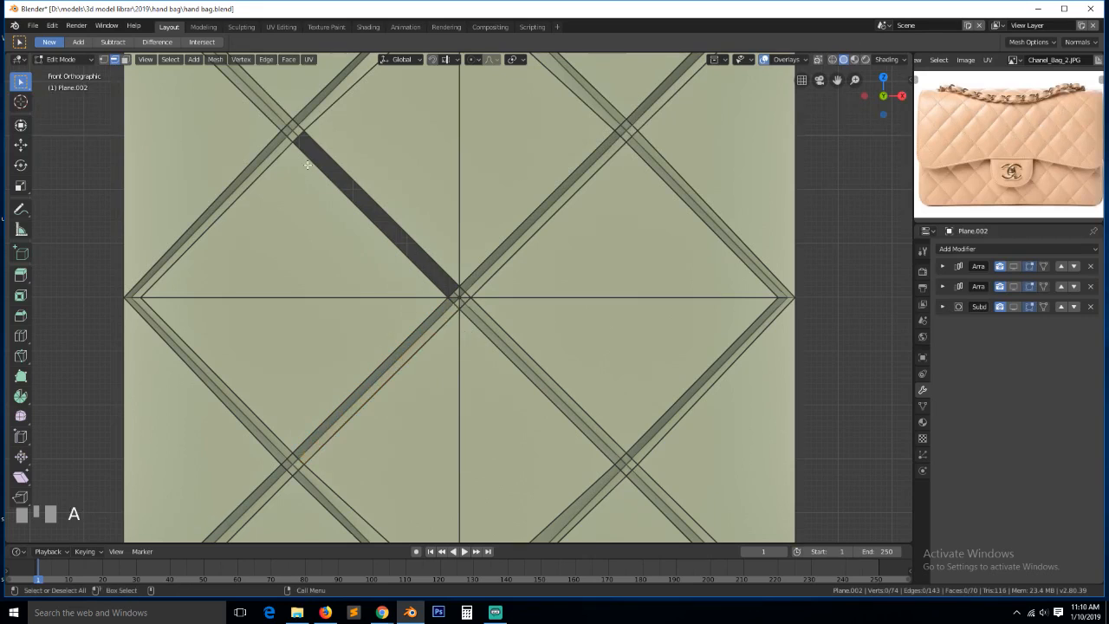
# Fill the upper-left groove gap with two faces between the central diamond and the upper-left junction
pyautogui.click(296, 142)
pyautogui.keyDown('shift'); pyautogui.click(450, 295); pyautogui.keyUp('shift')
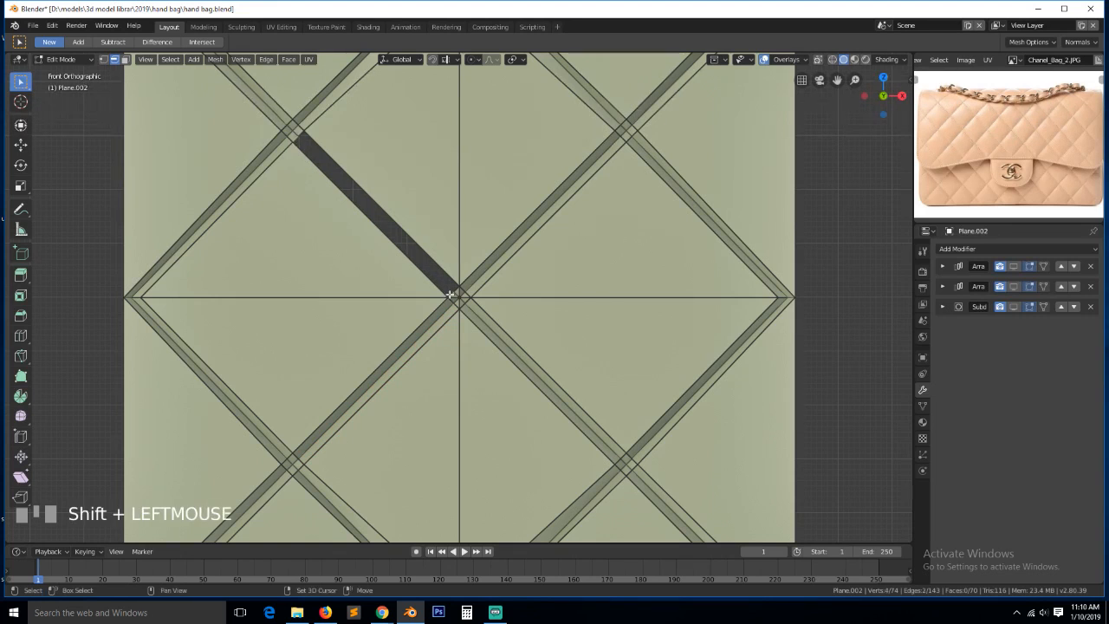
pyautogui.press('f')
pyautogui.keyDown('alt'); pyautogui.click(451, 279); pyautogui.keyUp('alt')
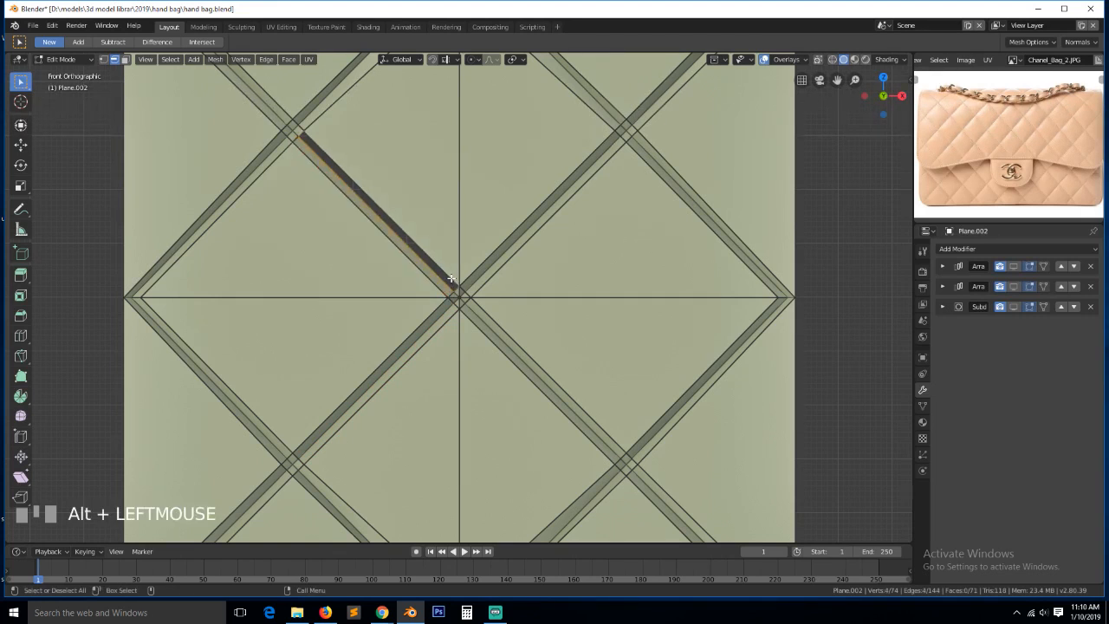
pyautogui.press('f')
# Switch the completed tile to Object Mode and save the file
pyautogui.press('Tab')
pyautogui.hotkey('ctrl', 's')
pyautogui.scroll(4, 496, 325)
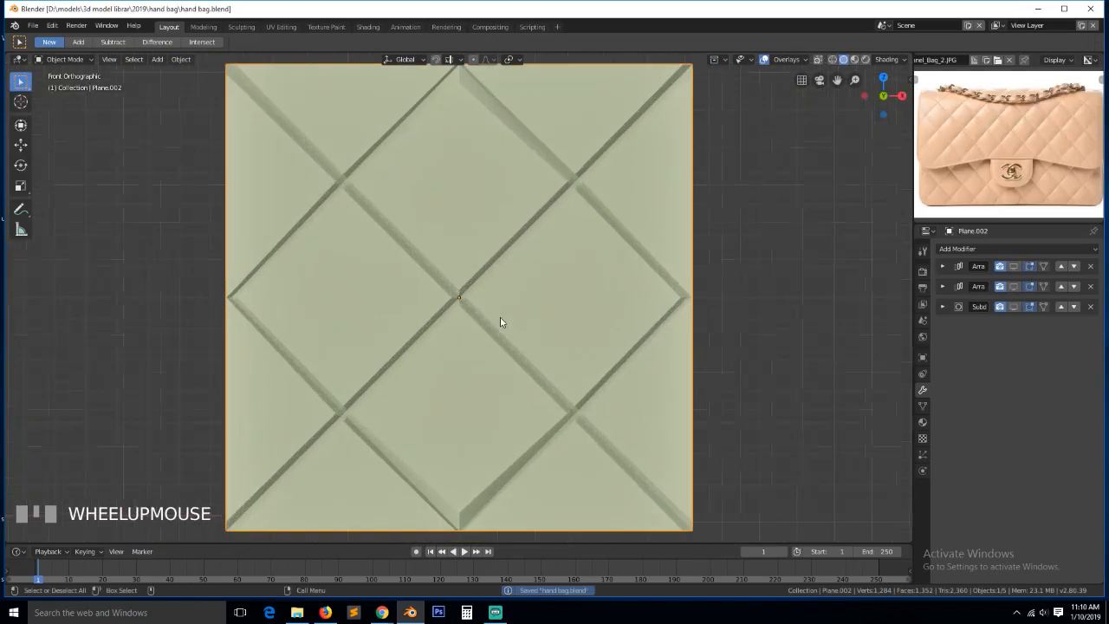
# Duplicate the lower-left junction's four diamond faces and center the copy on the groove corner at the tile's left edge
pyautogui.press('Tab')
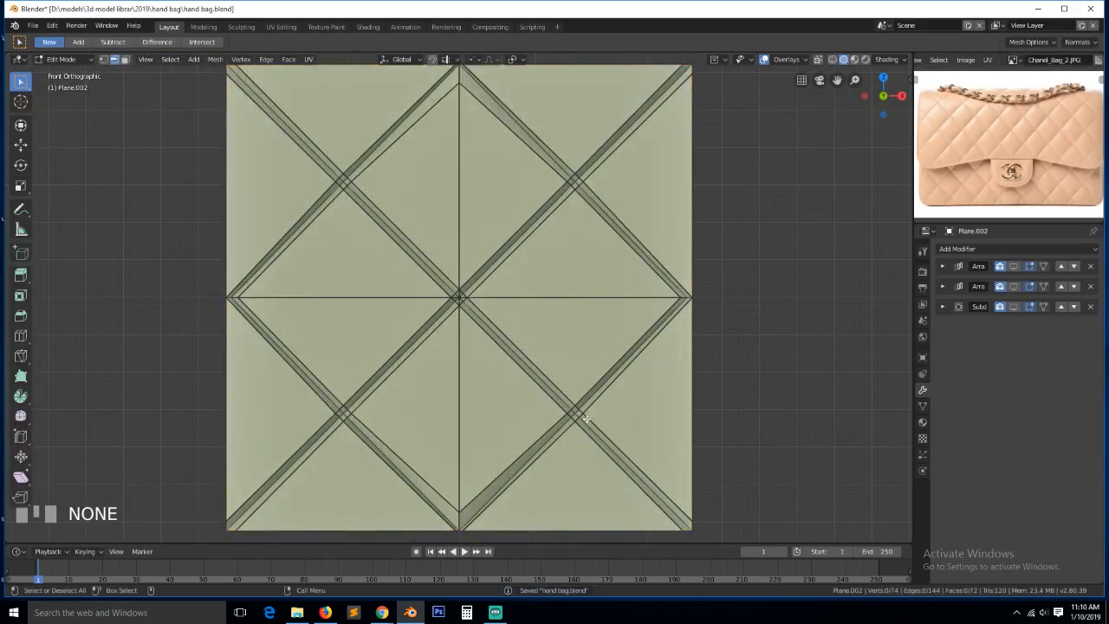
pyautogui.scroll(-1, 443, 285)
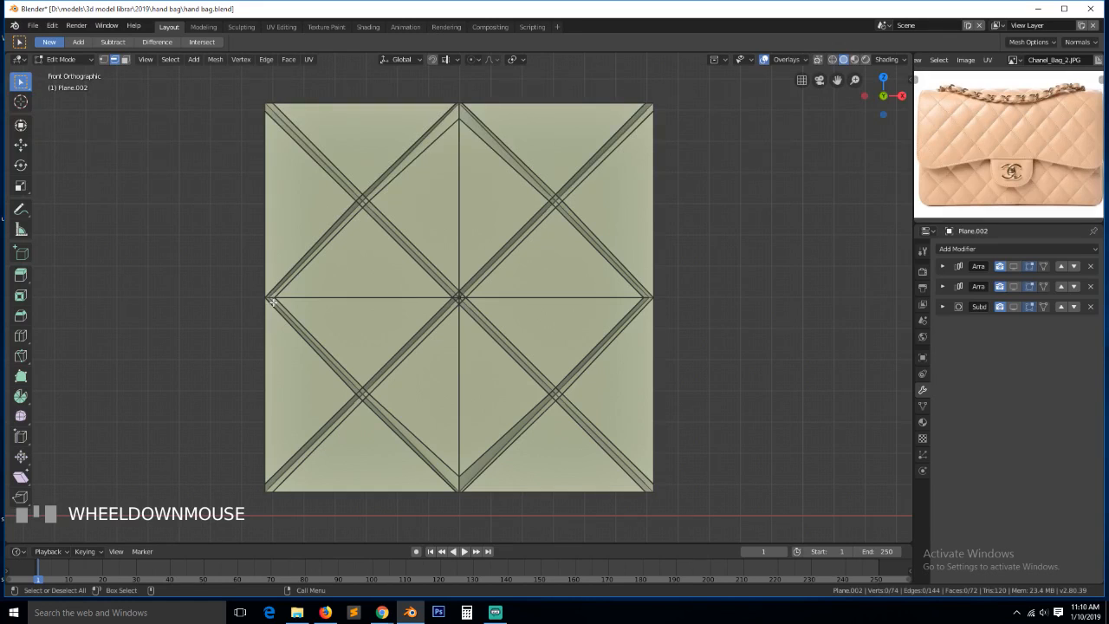
pyautogui.scroll(2, 272, 302)
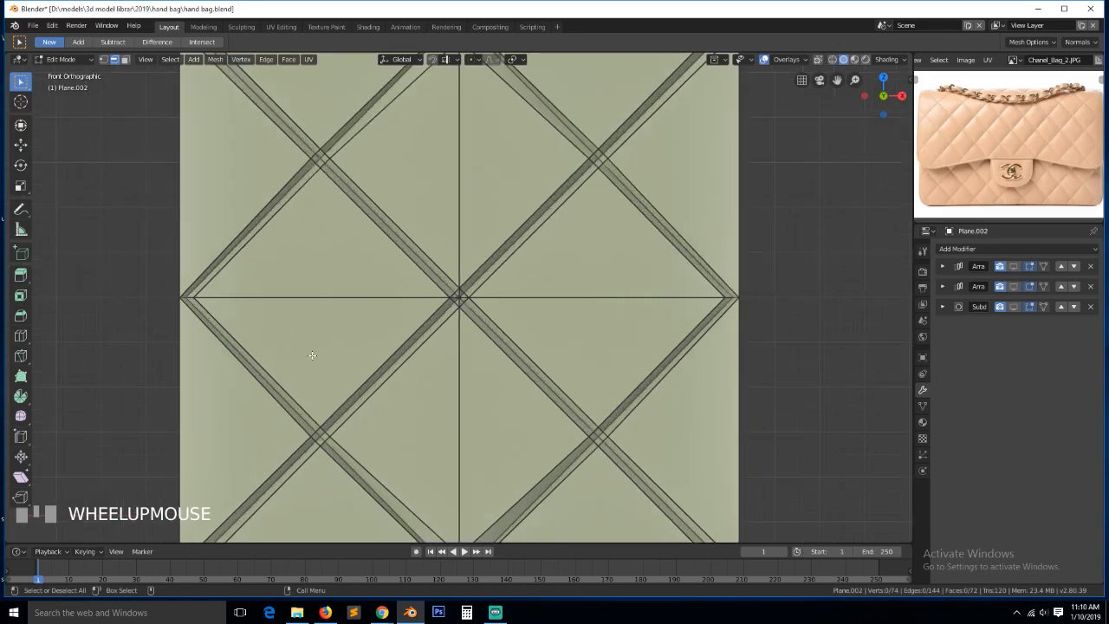
pyautogui.press('1')
pyautogui.click(321, 433)
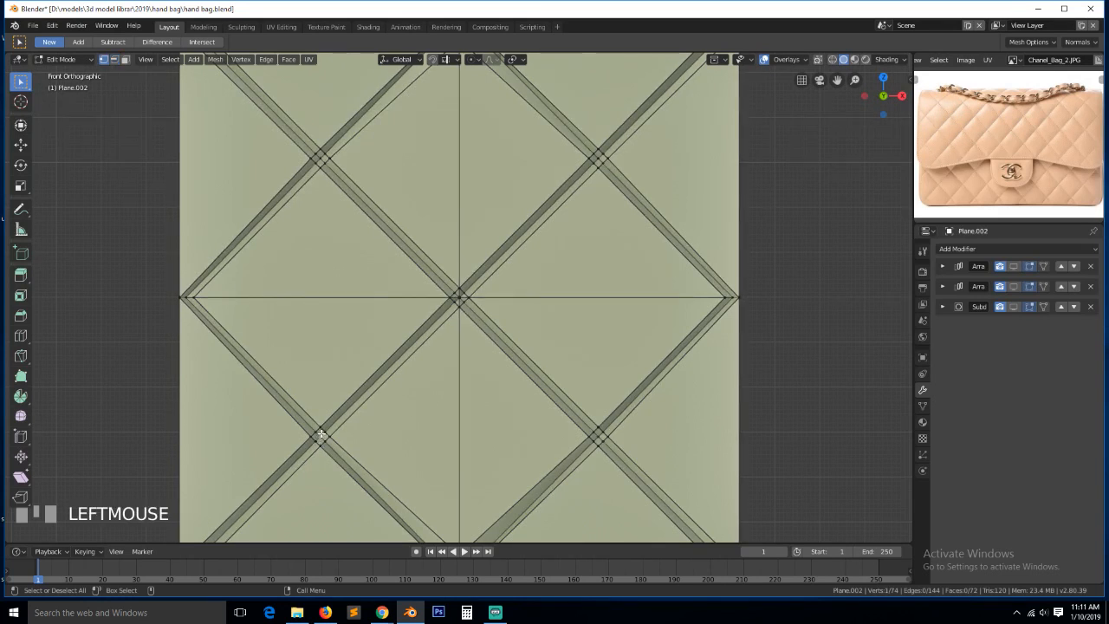
pyautogui.press('ctrl+KP_Add')
pyautogui.hotkey('shift', 'd')
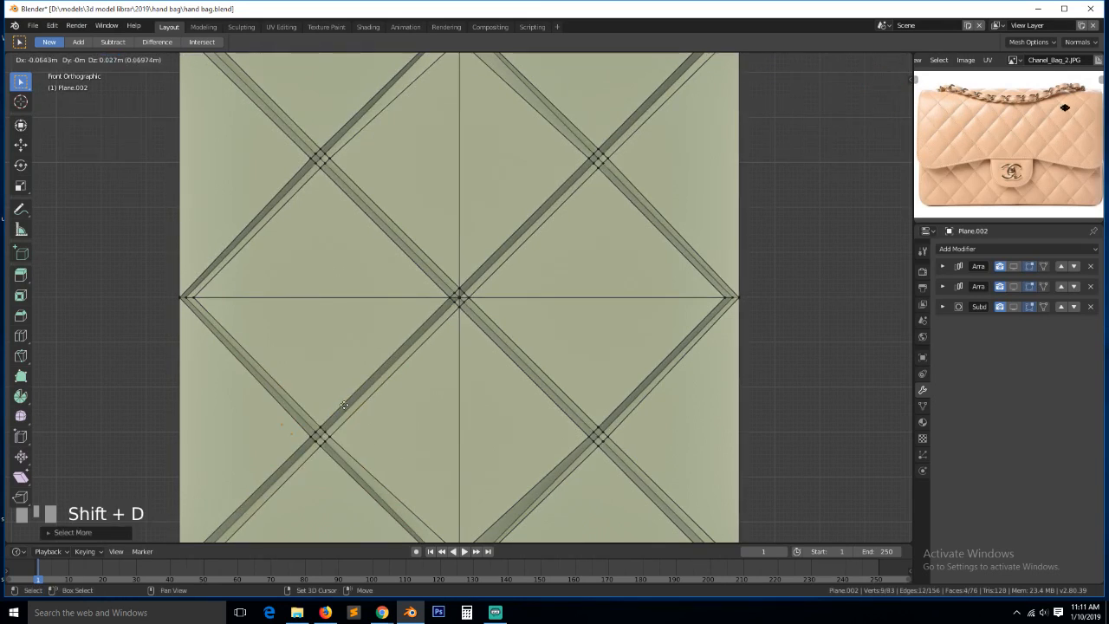
pyautogui.click(263, 312)
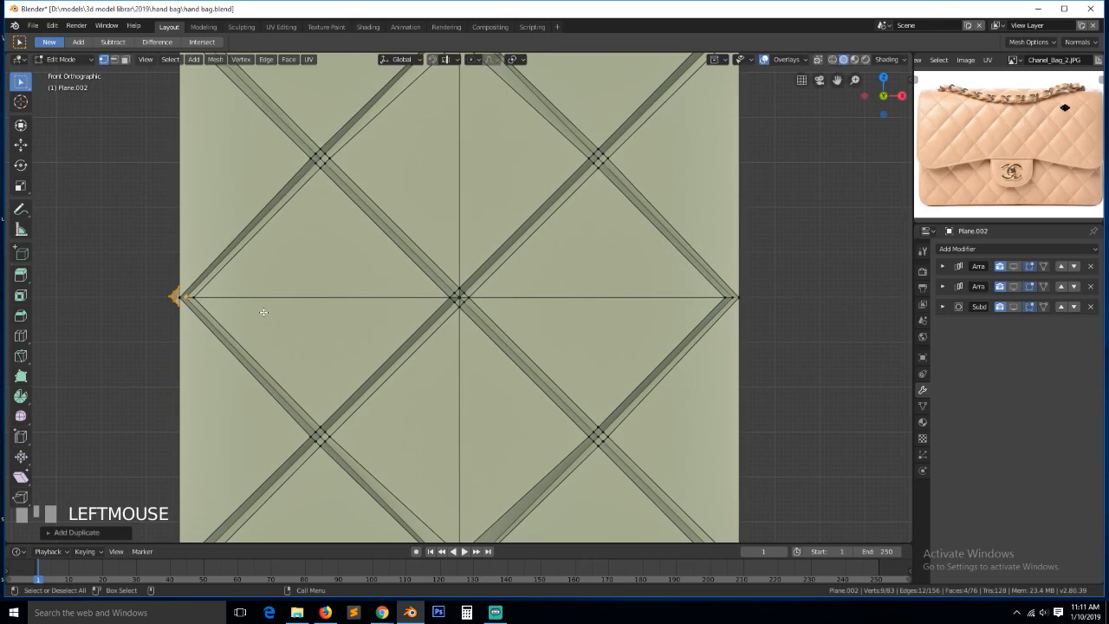
pyautogui.press('KP_Decimal')
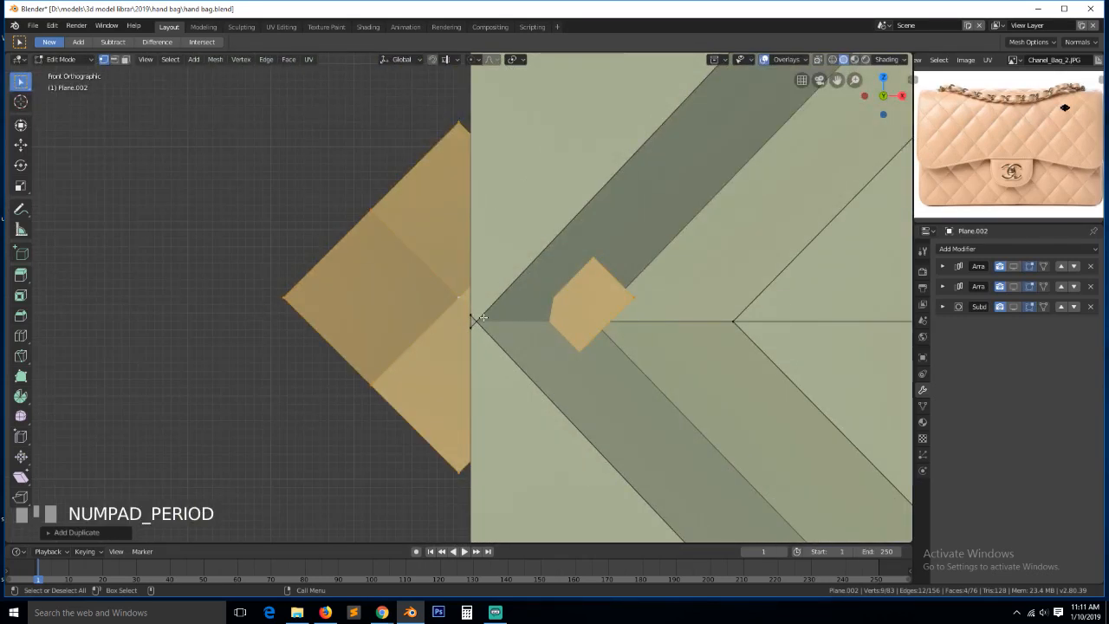
pyautogui.press('g')
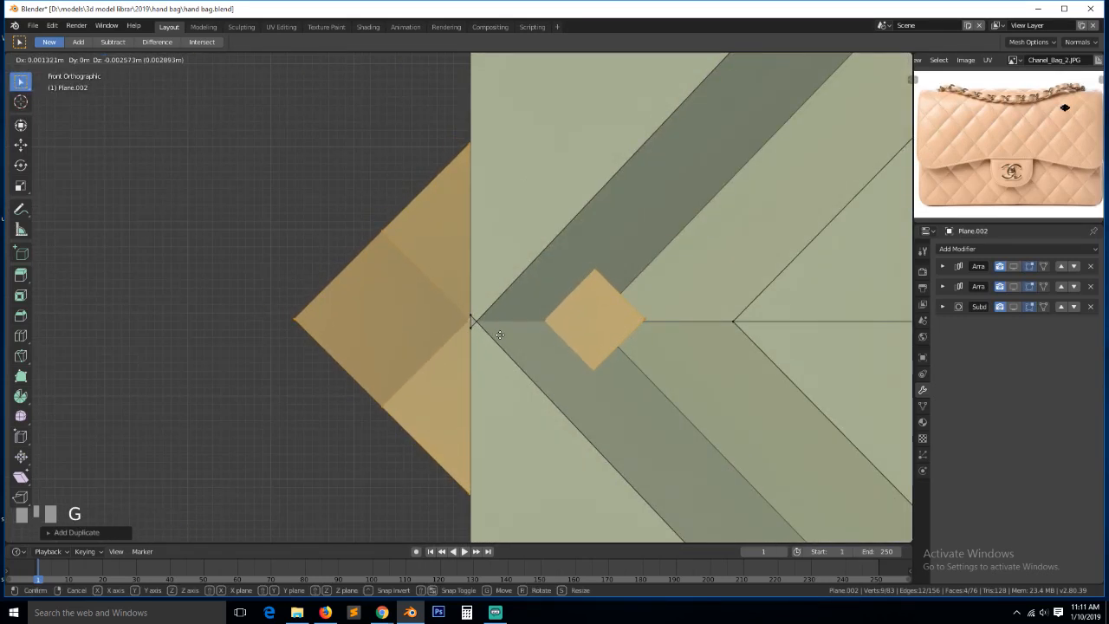
pyautogui.click(500, 317)
# Move the duplicated diamond to the tile's right edge, centering it on the border at the groove corner
pyautogui.scroll(-4, 500, 316)
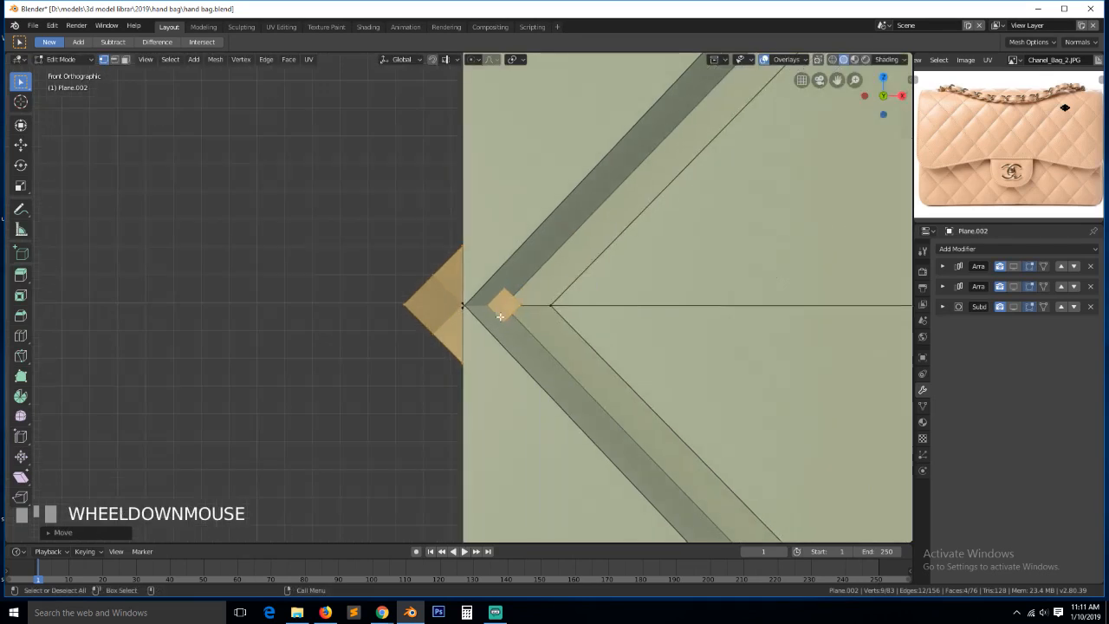
pyautogui.scroll(-6, 500, 317)
pyautogui.press('g')
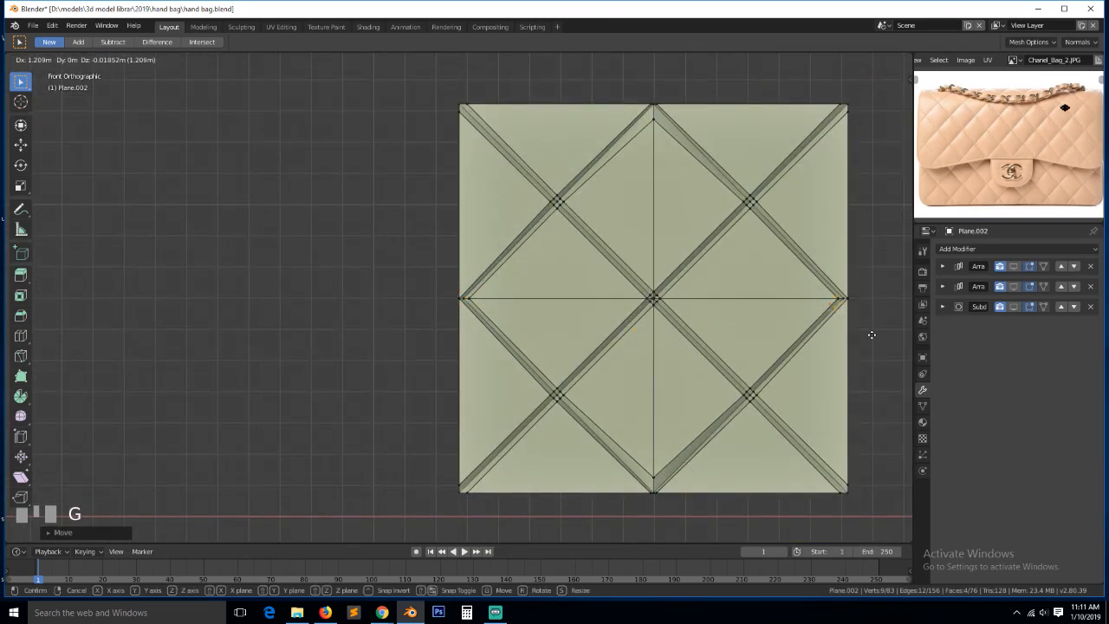
pyautogui.click(883, 329)
pyautogui.press('KP_Decimal')
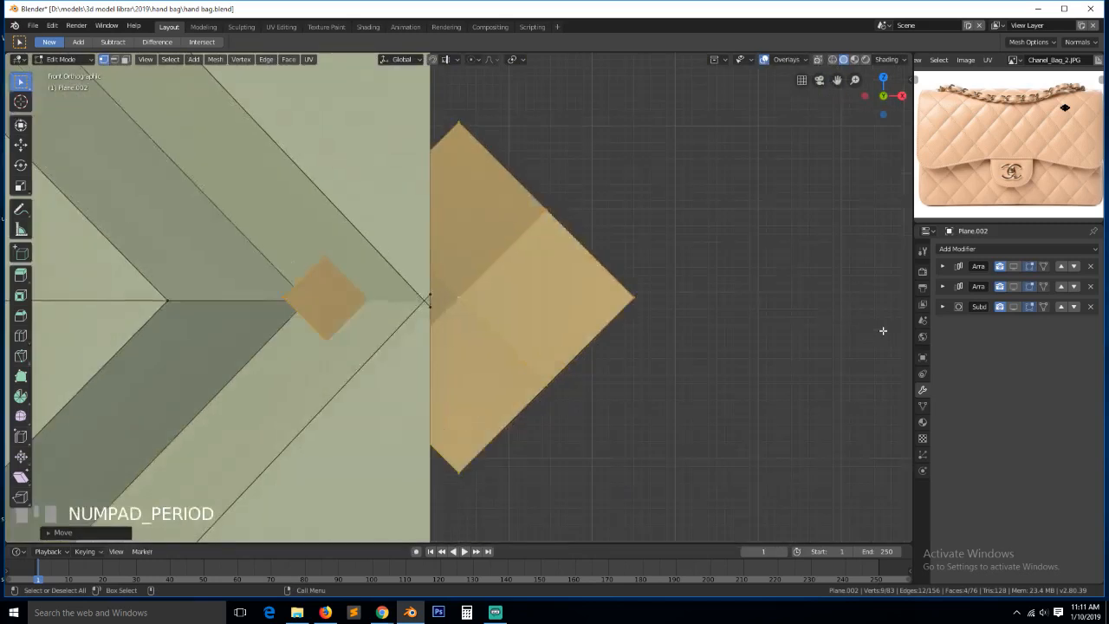
pyautogui.scroll(-2, 550, 317)
pyautogui.scroll(3, 556, 325)
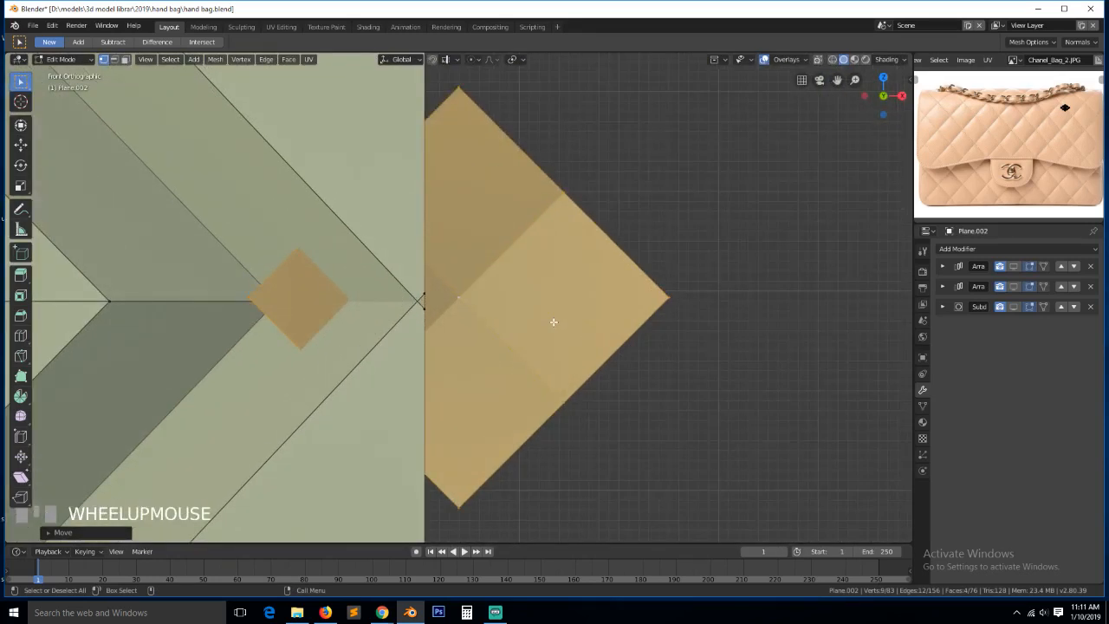
pyautogui.press('g')
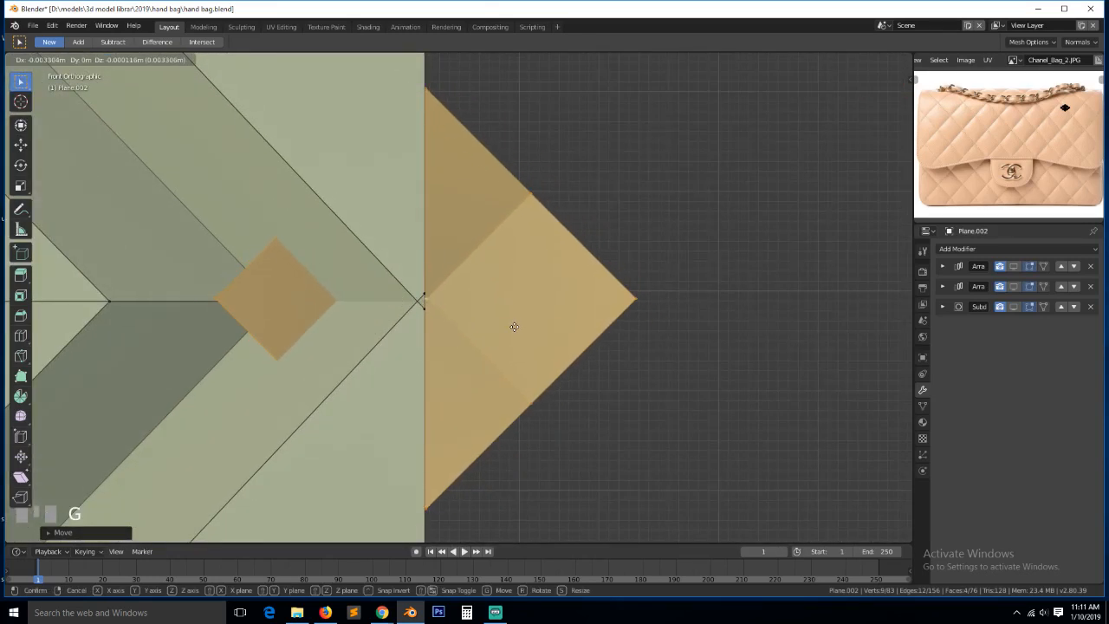
pyautogui.click(513, 330)
# Connect the duplicated diamond's upper and lower corner vertices with an edge path in wireframe, and return to solid shading
pyautogui.press('z')
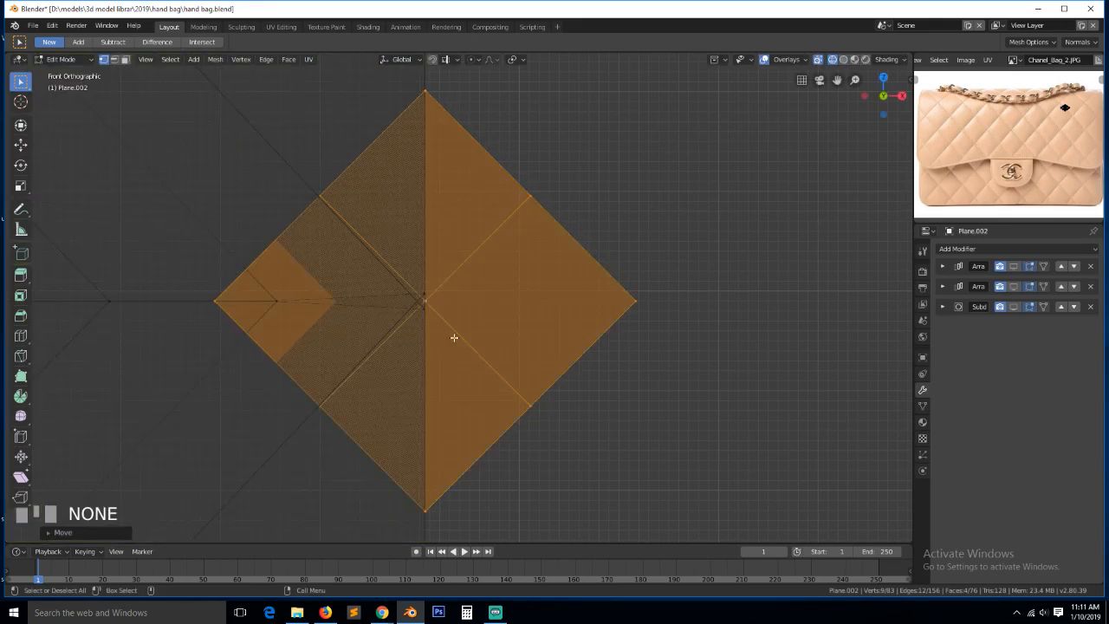
pyautogui.click(427, 91)
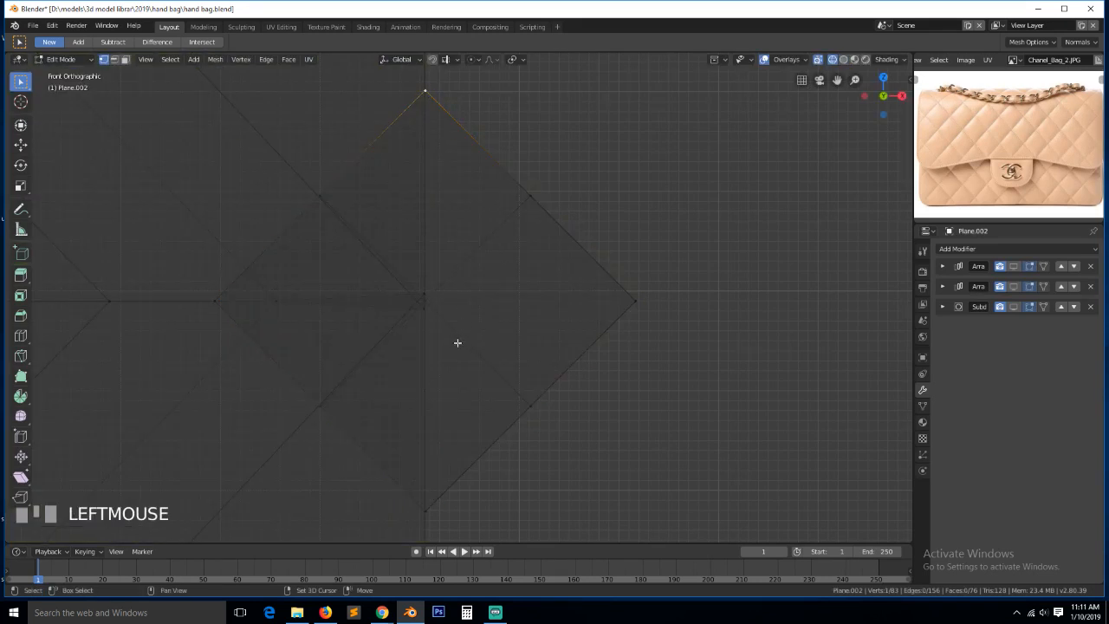
pyautogui.keyDown('shift'); pyautogui.click(426, 509); pyautogui.keyUp('shift')
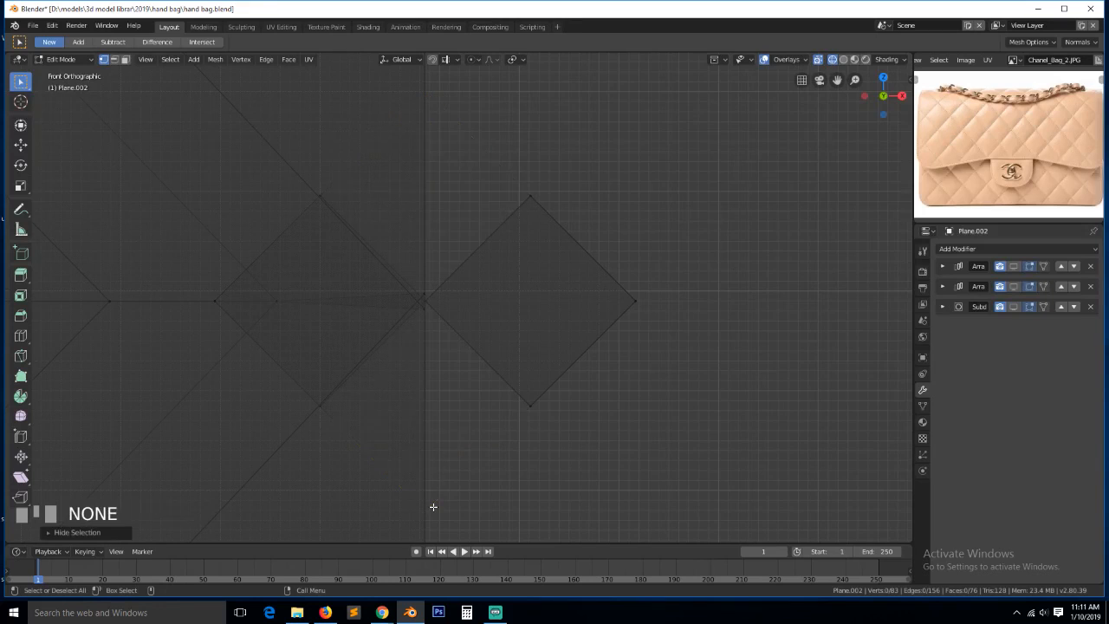
pyautogui.hotkey('ctrl', 'z')
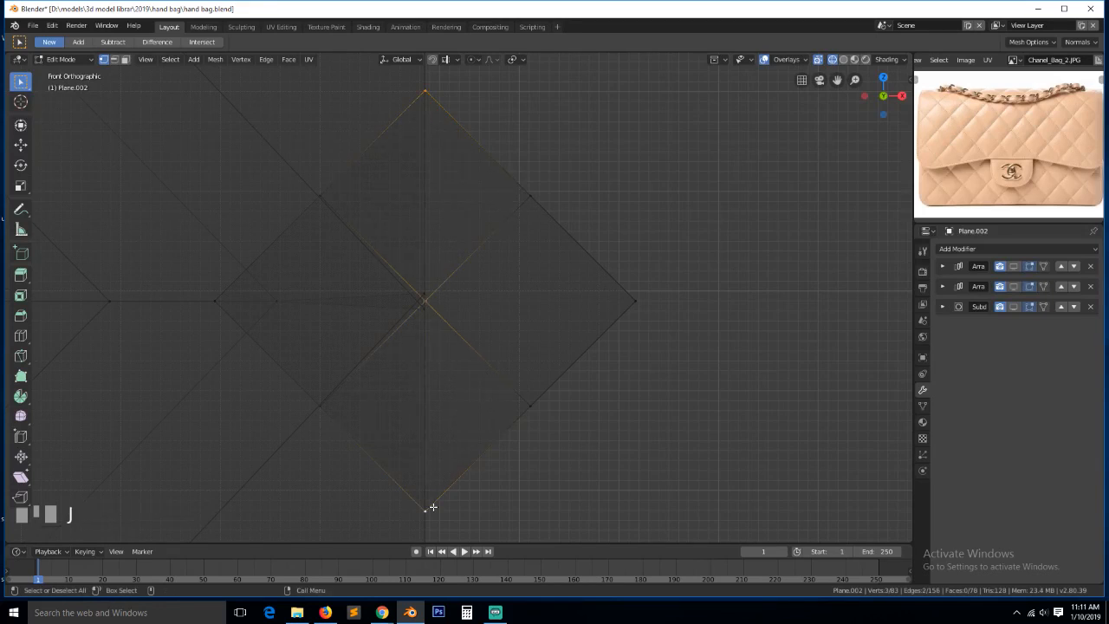
pyautogui.hotkey('shift', 'z')
pyautogui.scroll(-1, 501, 372)
pyautogui.scroll(-1, 426, 327)
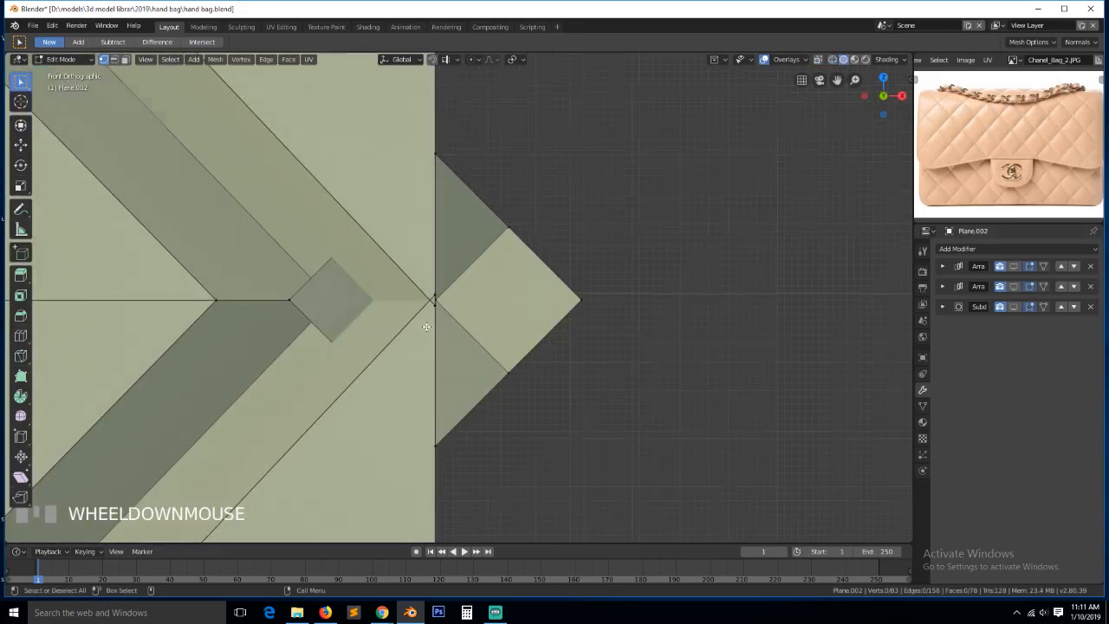
# Merge the two border vertices at the tile's right groove corner, behind the diamond's center, in wireframe and return to solid shading
pyautogui.scroll(1, 427, 328)
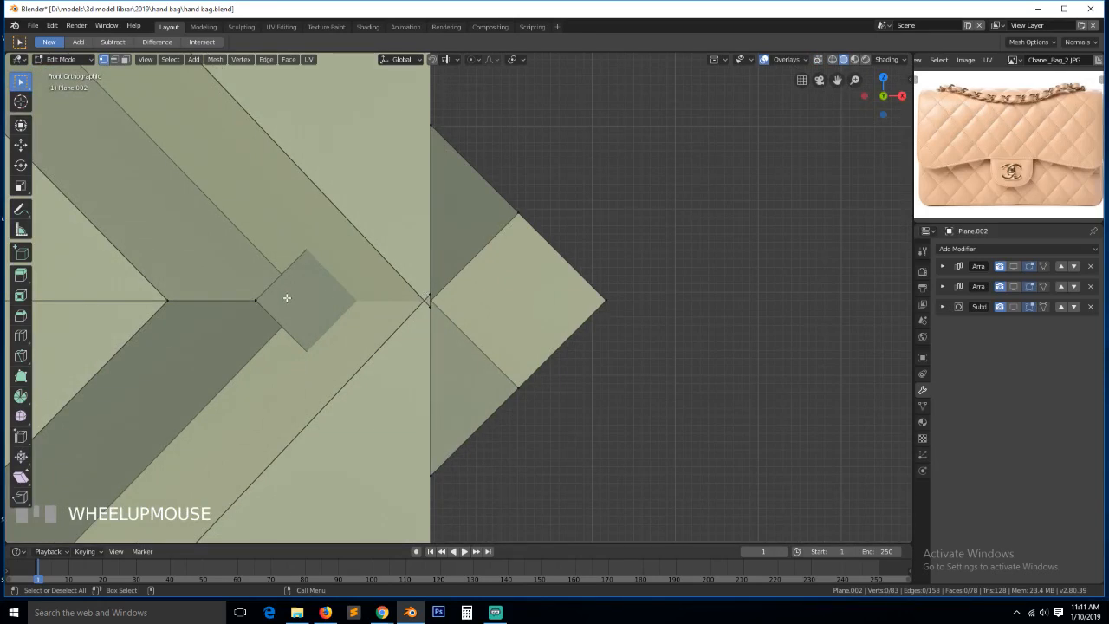
pyautogui.hotkey('shift', 'z')
pyautogui.click(314, 301)
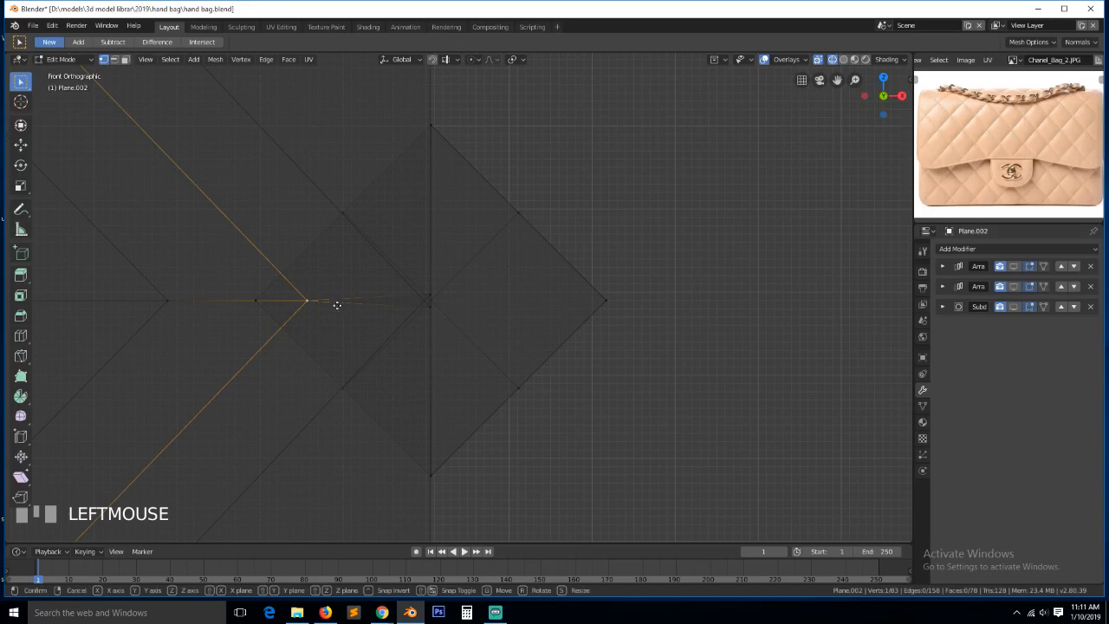
pyautogui.rightClick(361, 295)
pyautogui.click(433, 293)
pyautogui.keyDown('shift'); pyautogui.click(434, 318); pyautogui.keyUp('shift')
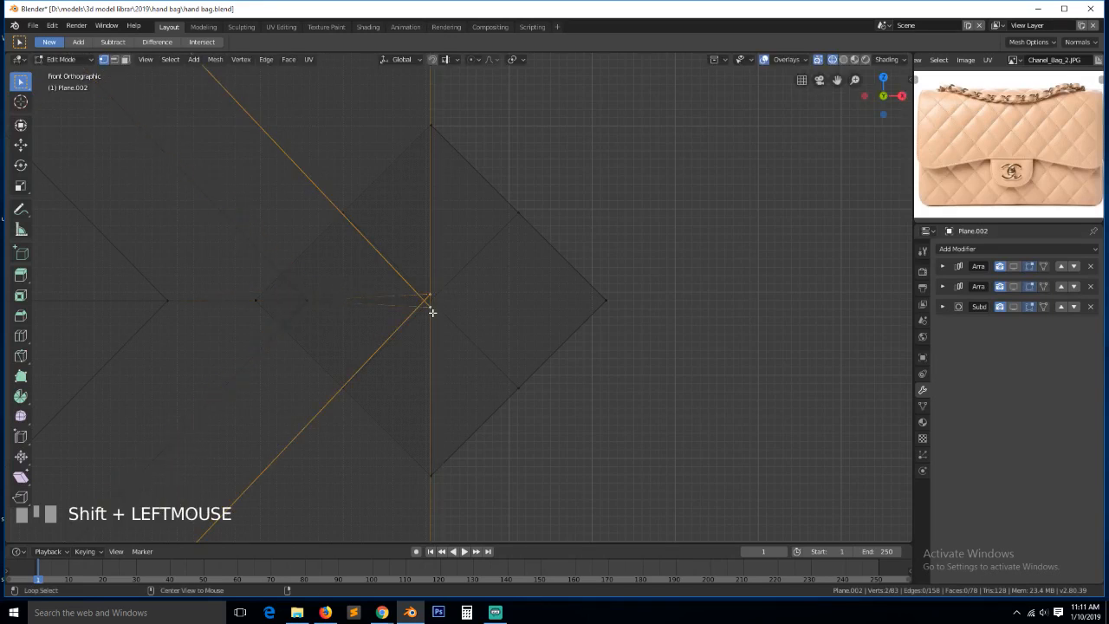
pyautogui.hotkey('alt', 'm')
pyautogui.click(430, 323)
pyautogui.press('z')
pyautogui.click(571, 320)
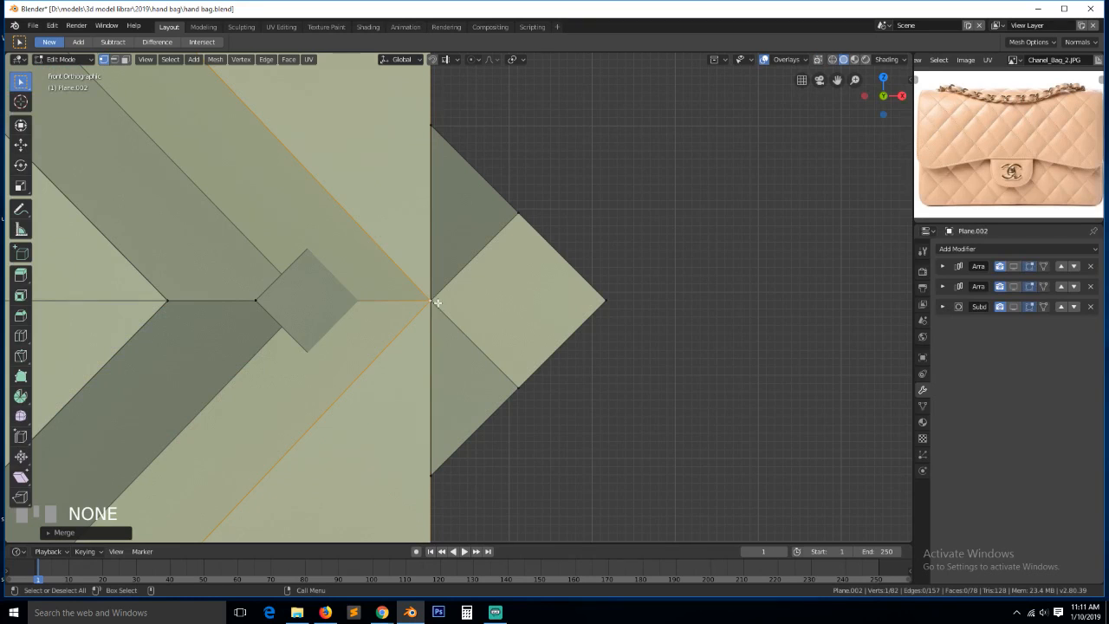
# Delete the merged border vertex so its surrounding groove and border faces are removed from the tile's right edge
pyautogui.press('x')
pyautogui.click(437, 303)
pyautogui.scroll(-1, 333, 321)
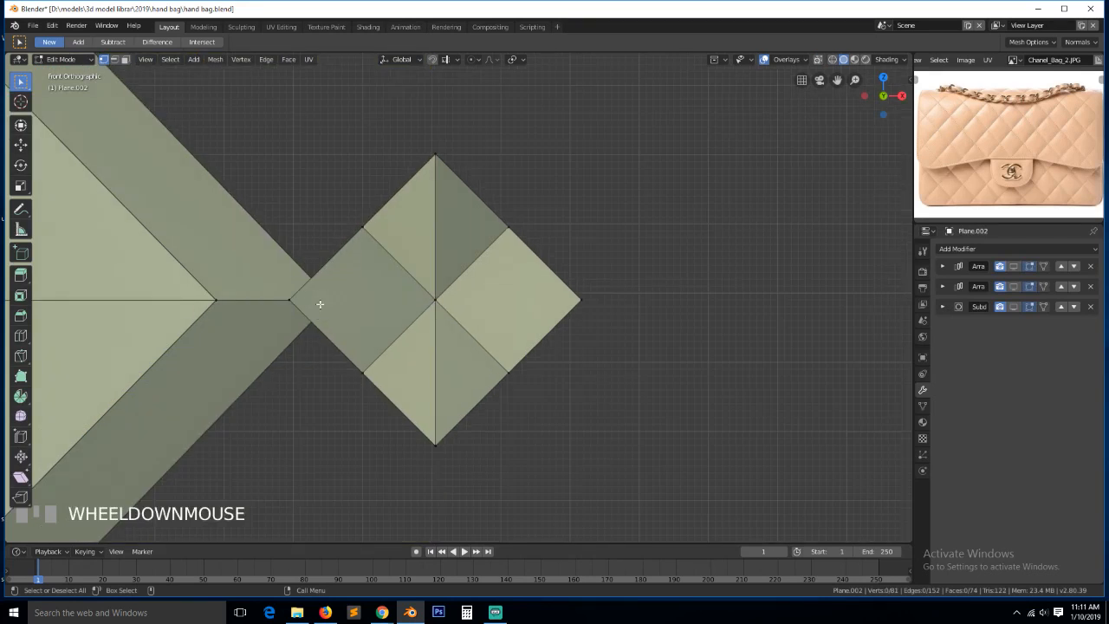
# Connect the right-edge diamond's inner and outer corner vertices with a horizontal edge path
pyautogui.press('z')
pyautogui.click(293, 300)
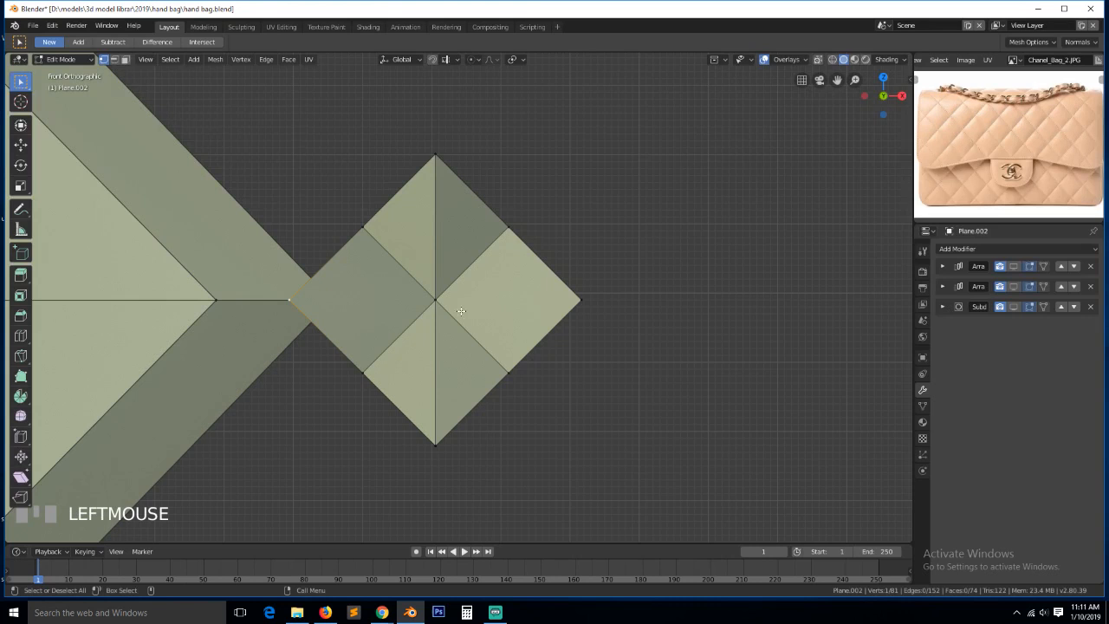
pyautogui.keyDown('shift'); pyautogui.click(579, 303); pyautogui.keyUp('shift')
pyautogui.press('j')
pyautogui.press('a')
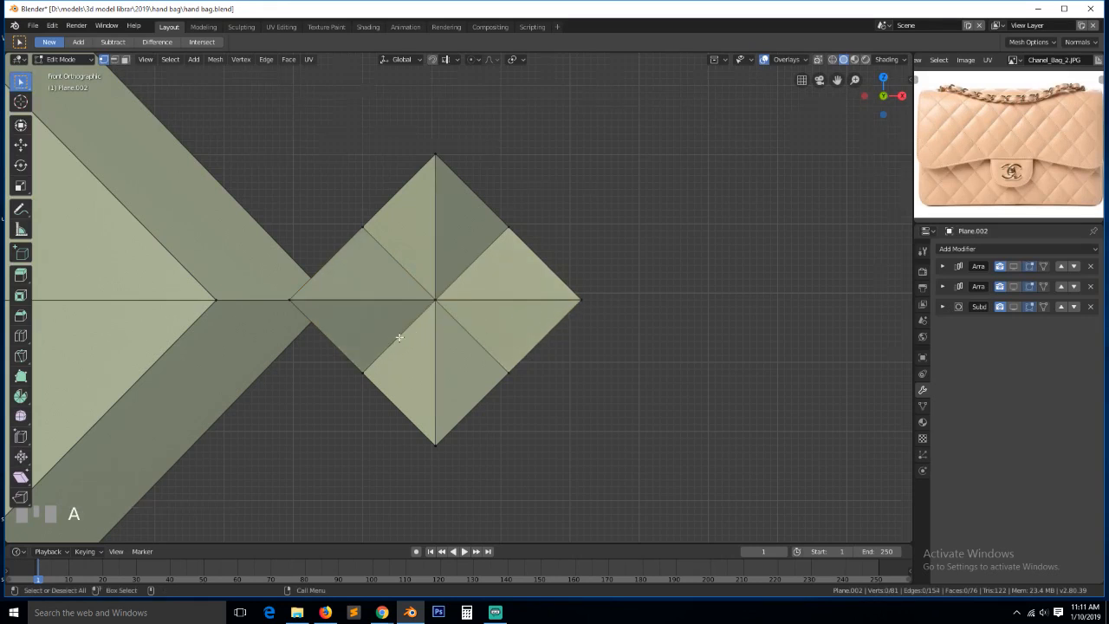
pyautogui.press('`')
pyautogui.press('KP_1')
pyautogui.scroll(-2, 367, 346)
pyautogui.press('z')
pyautogui.click(263, 341)
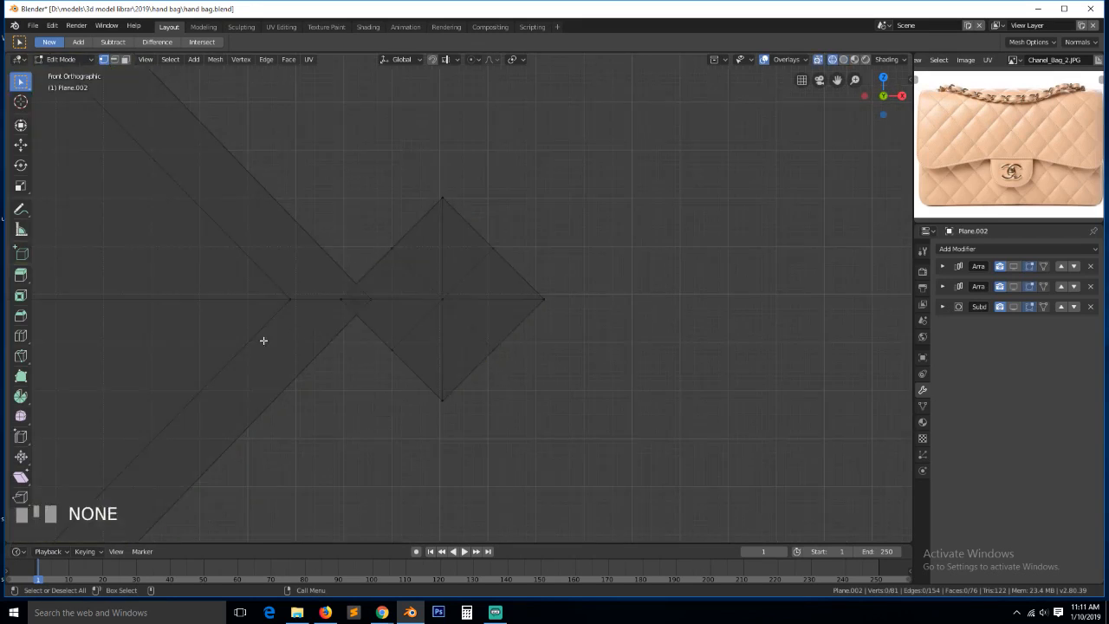
pyautogui.scroll(1, 304, 339)
pyautogui.click(333, 311)
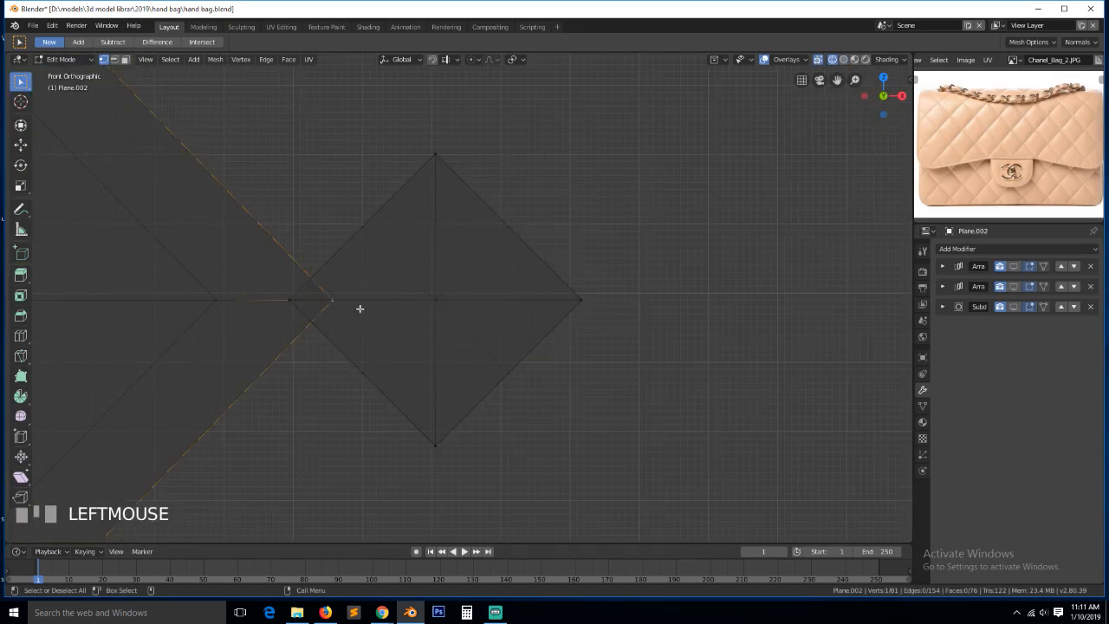
pyautogui.keyDown('shift'); pyautogui.click(442, 297); pyautogui.keyUp('shift')
pyautogui.press('alt')
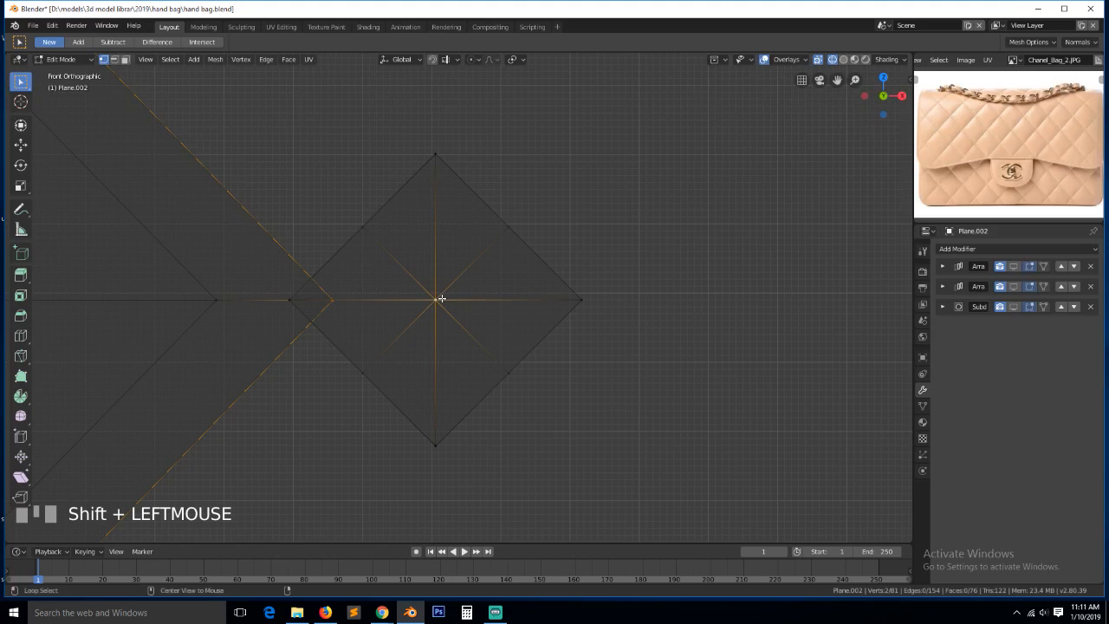
pyautogui.scroll(-5, 442, 299)
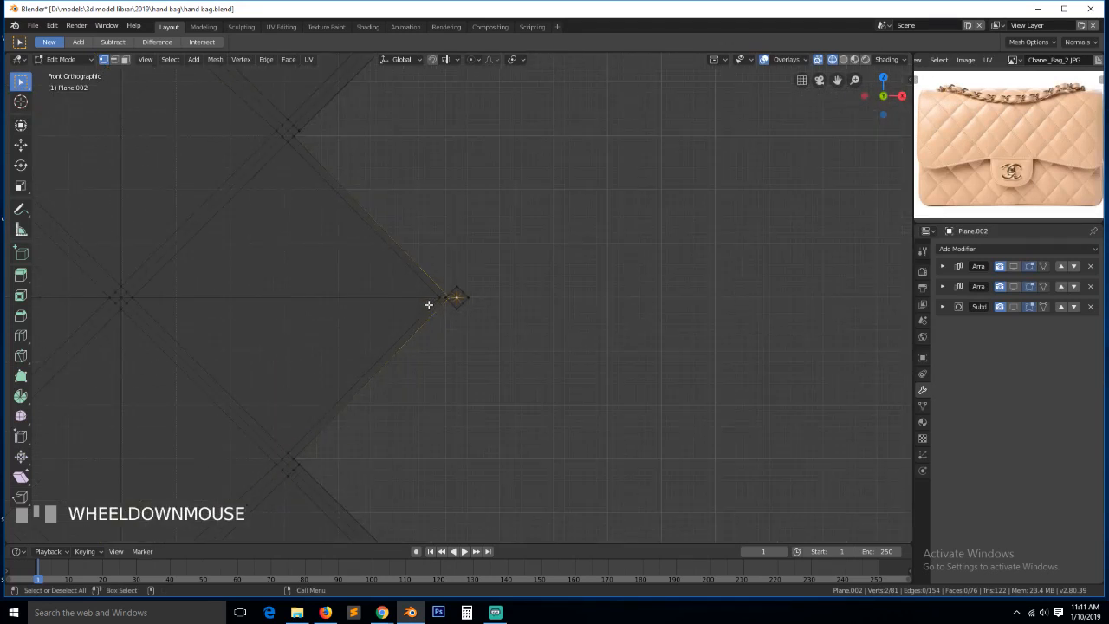
pyautogui.hotkey('alt', 'a')
pyautogui.press('z')
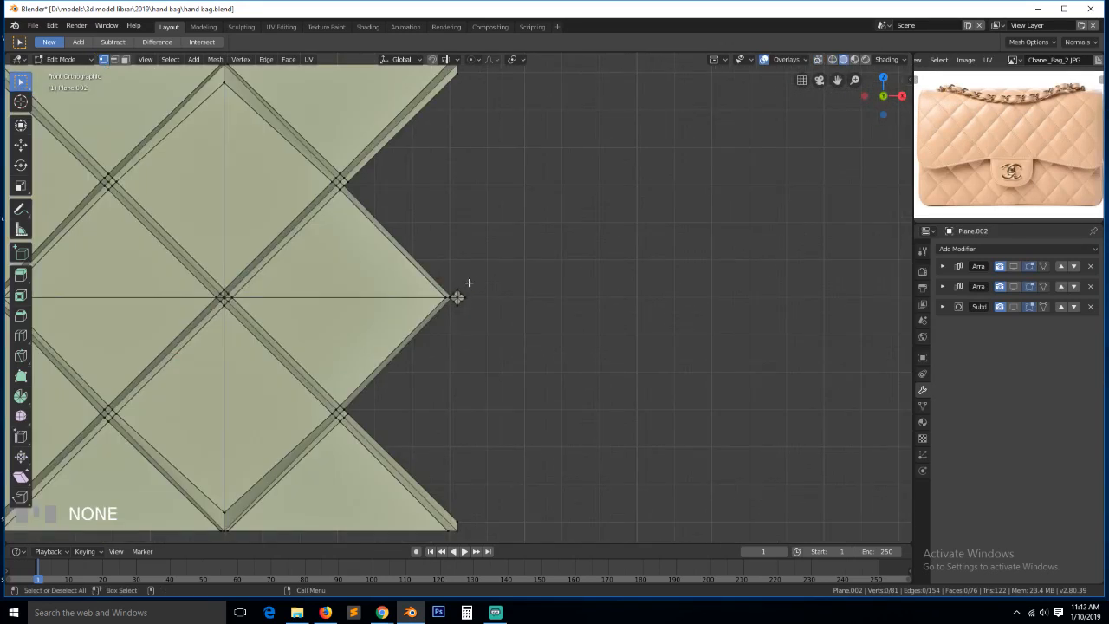
# Fill a face between the upper groove junction's outer edge and the right-edge diamond's upper-left outer edge
pyautogui.scroll(3, 363, 285)
pyautogui.scroll(-2, 368, 286)
pyautogui.scroll(2, 372, 285)
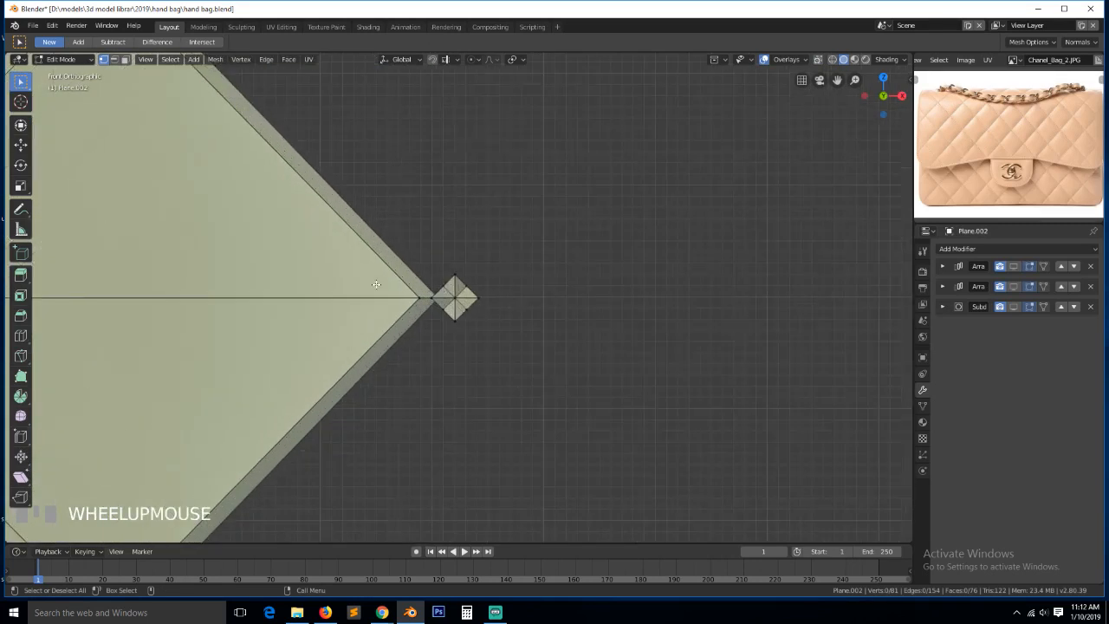
pyautogui.scroll(-1, 379, 285)
pyautogui.scroll(-2, 379, 286)
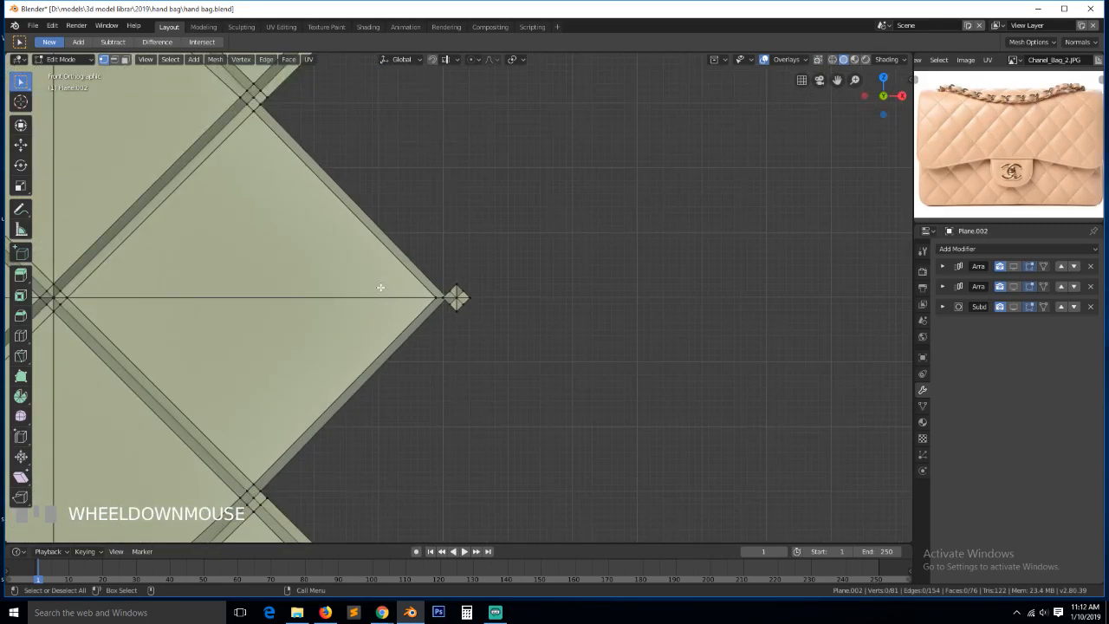
pyautogui.press('2')
pyautogui.click(428, 274)
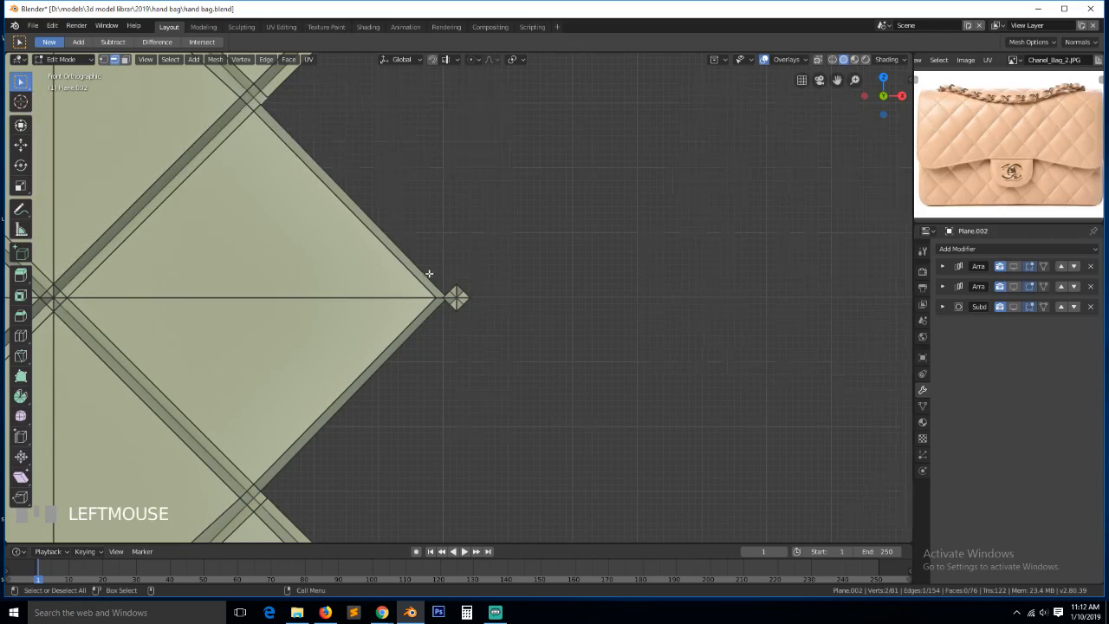
pyautogui.scroll(3, 433, 275)
pyautogui.keyDown('shift'); pyautogui.click(434, 279); pyautogui.keyUp('shift')
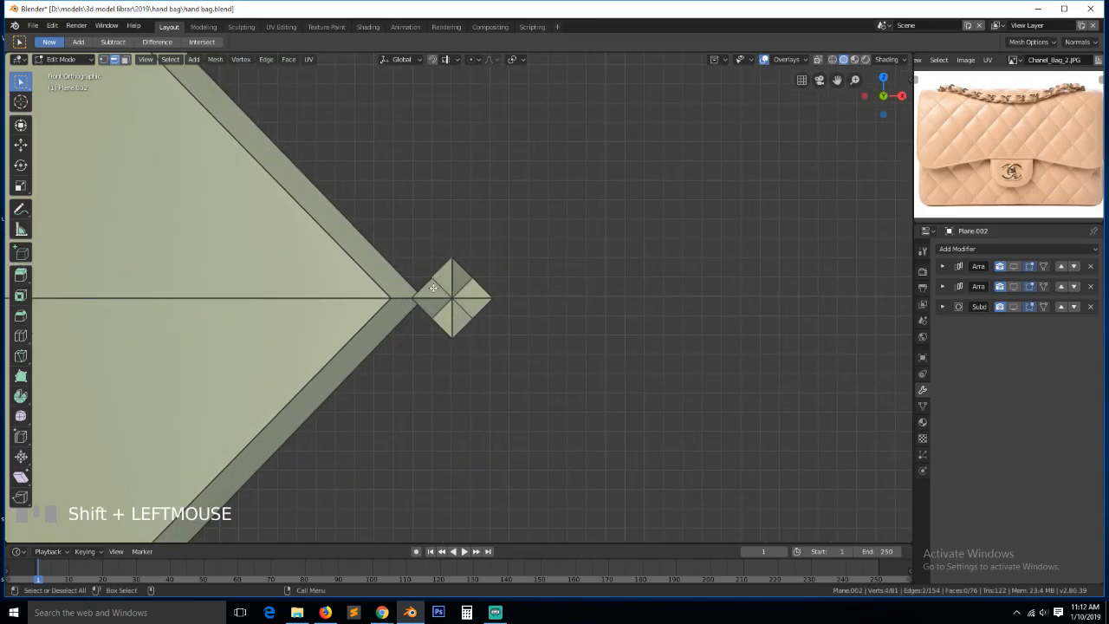
pyautogui.press('f')
pyautogui.scroll(-1, 421, 295)
pyautogui.hotkey('alt', 'a')
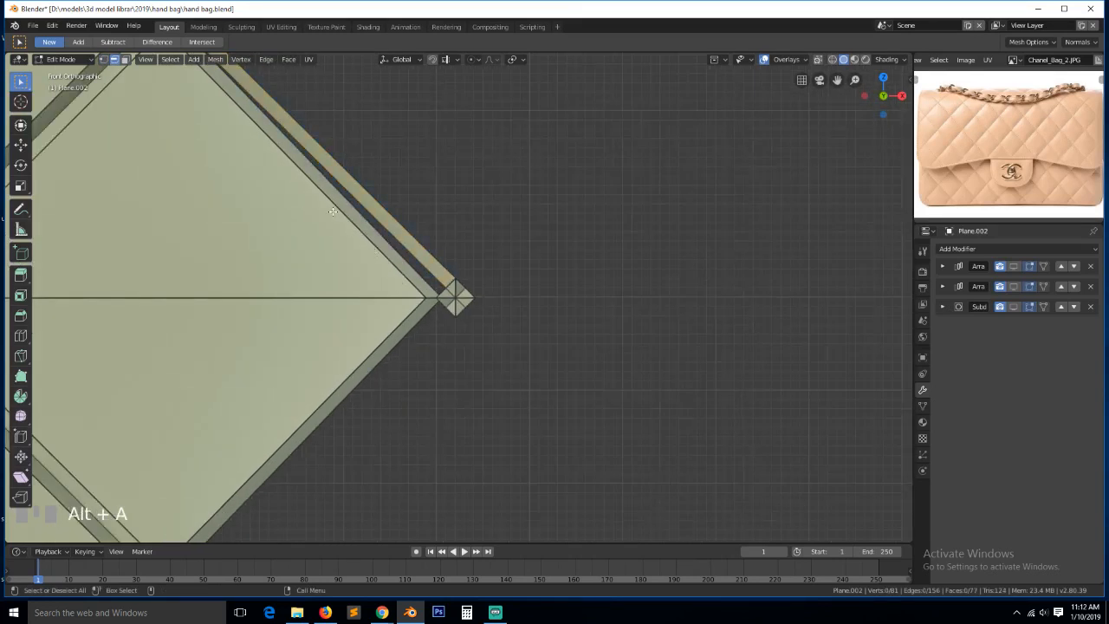
# Merge the groove's corner vertex into the midpoint vertex on the right-edge diamond's upper-left side
pyautogui.scroll(1, 402, 252)
pyautogui.scroll(2, 402, 252)
pyautogui.hotkey('shift', 'z')
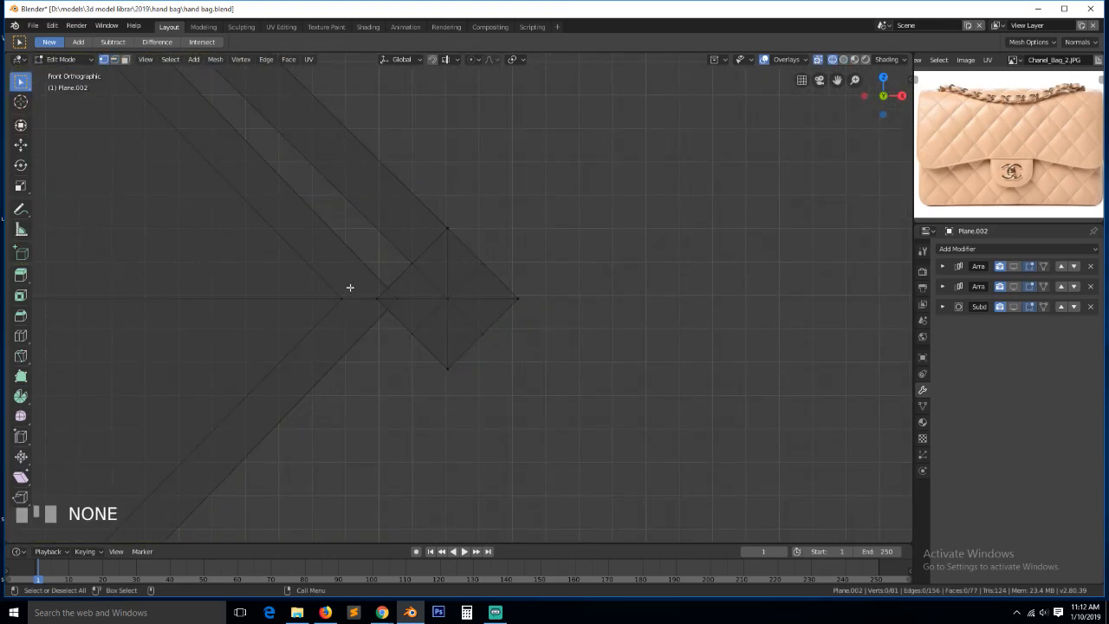
pyautogui.click(413, 265)
pyautogui.keyDown('shift'); pyautogui.click(416, 270); pyautogui.keyUp('shift')
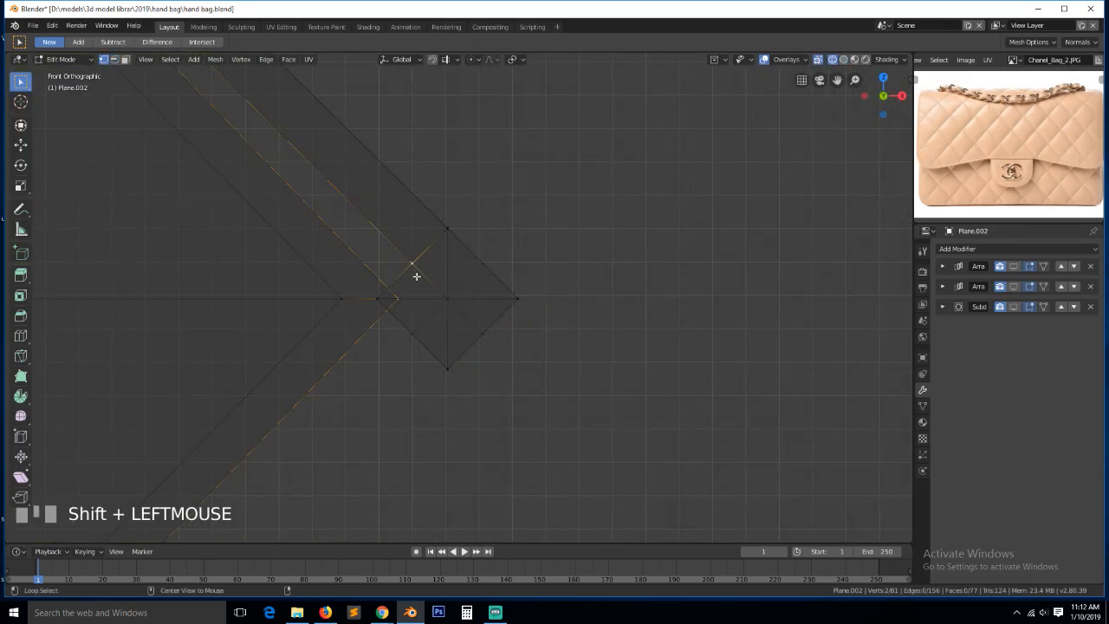
pyautogui.hotkey('alt', 'm')
pyautogui.click(414, 264)
# Merge the panel's right corner vertex into the diamond's inner corner with At Last, and return to solid shading
pyautogui.click(345, 300)
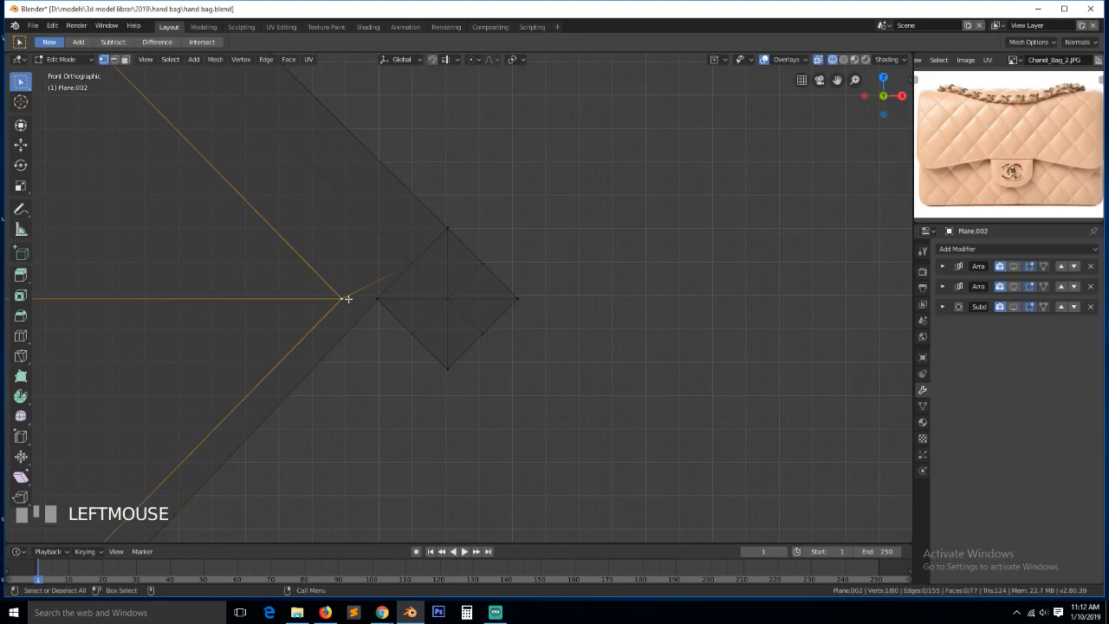
pyautogui.keyDown('shift'); pyautogui.click(373, 297); pyautogui.keyUp('shift')
pyautogui.hotkey('alt', 'm')
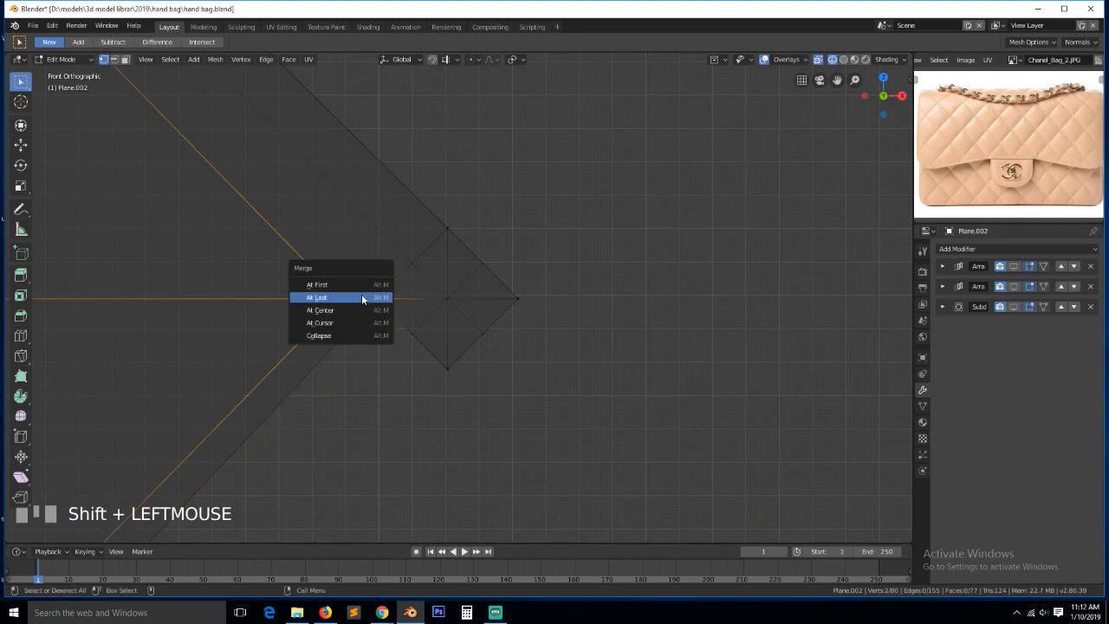
pyautogui.click(373, 300)
pyautogui.hotkey('alt', 'a')
pyautogui.press('z')
pyautogui.click(495, 307)
pyautogui.scroll(-2, 487, 361)
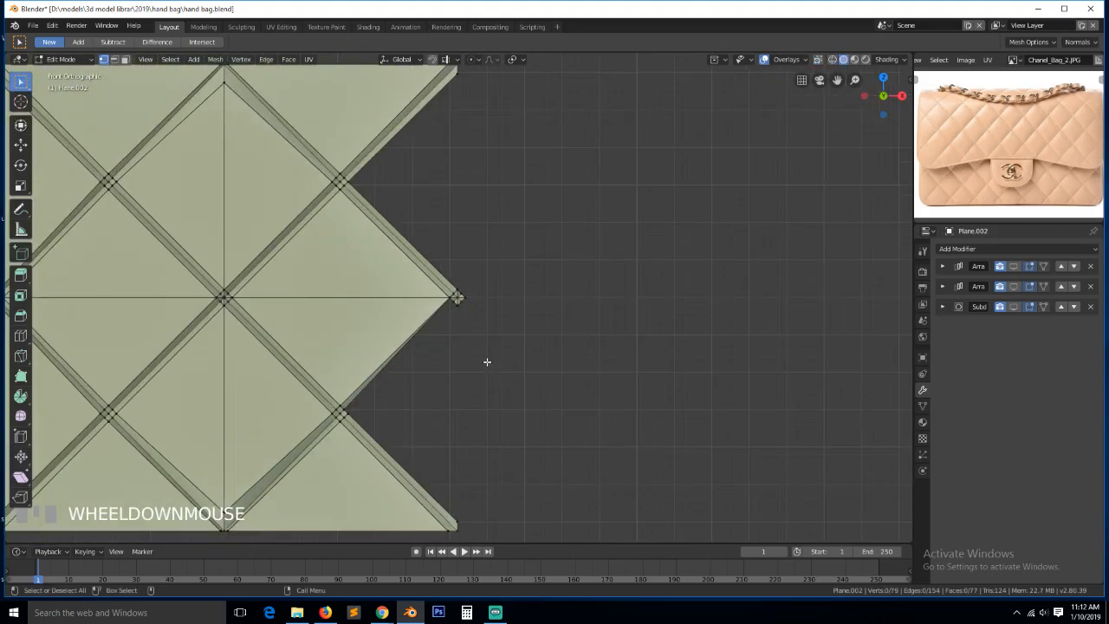
pyautogui.scroll(-2, 486, 361)
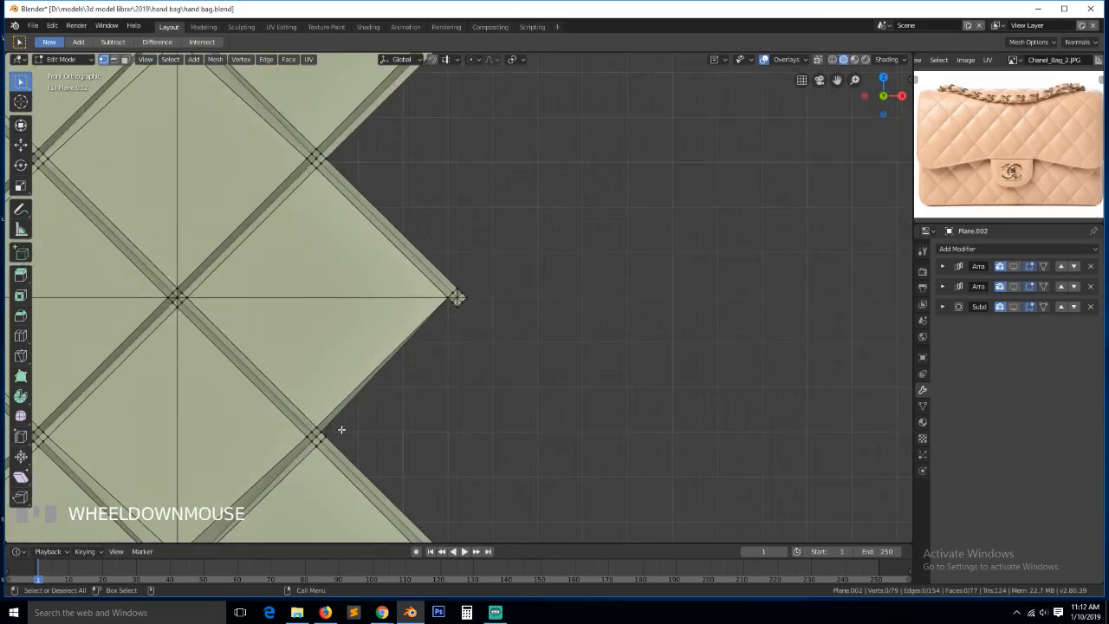
# Delete the outer edge of the leftover lower groove strip leading to the right-edge diamond
pyautogui.scroll(3, 338, 428)
pyautogui.press('2')
pyautogui.click(308, 443)
pyautogui.press('x')
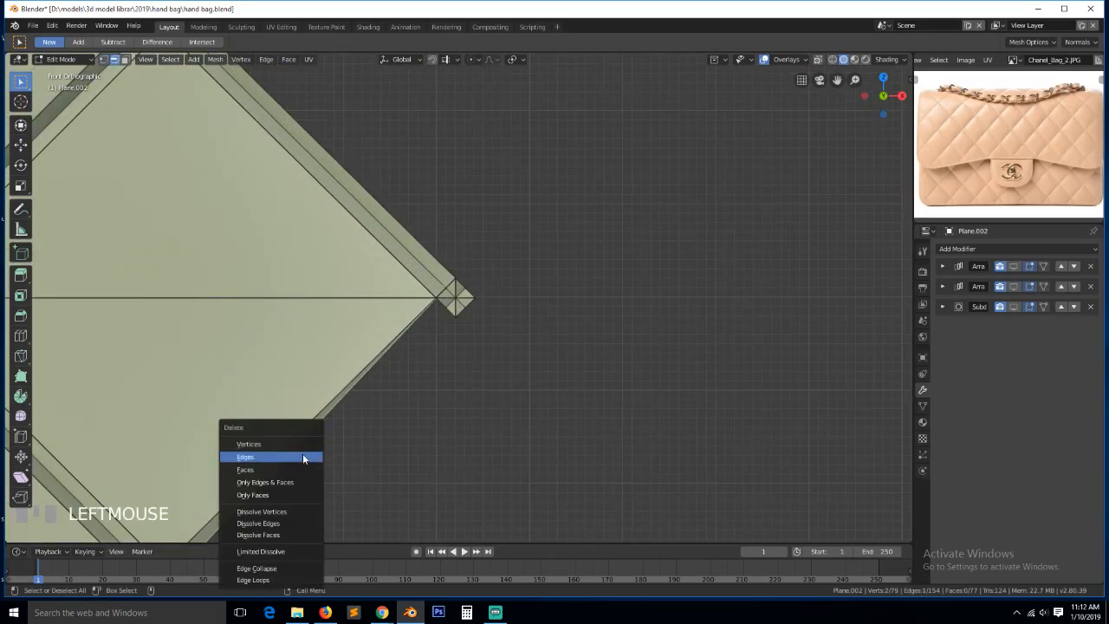
pyautogui.click(304, 455)
# Fill the inner lower groove strip between the lower junction's edge and the diamond's lower-left inner edge
pyautogui.scroll(-2, 302, 455)
pyautogui.click(290, 461)
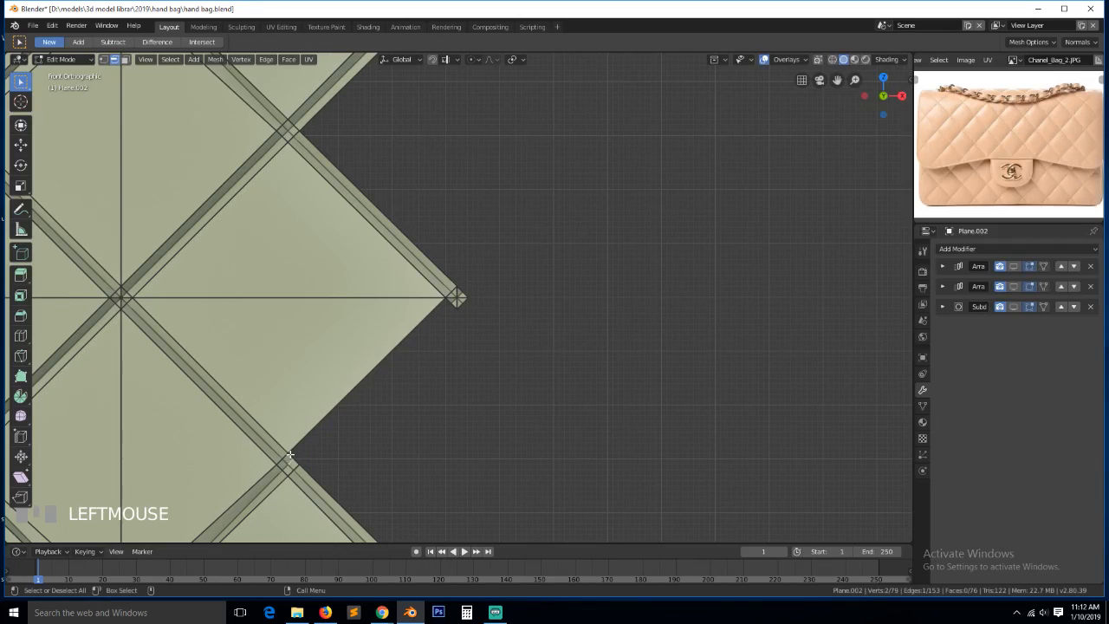
pyautogui.scroll(1, 422, 319)
pyautogui.keyDown('shift'); pyautogui.click(435, 306); pyautogui.keyUp('shift')
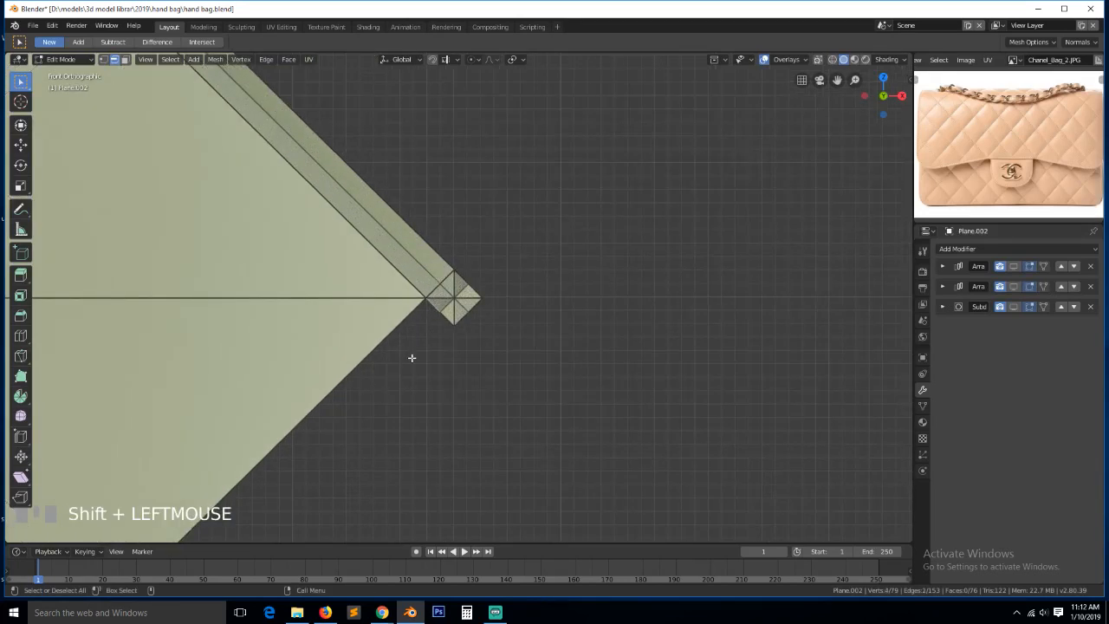
pyautogui.press('f')
pyautogui.scroll(-1, 407, 364)
pyautogui.hotkey('alt', 'a')
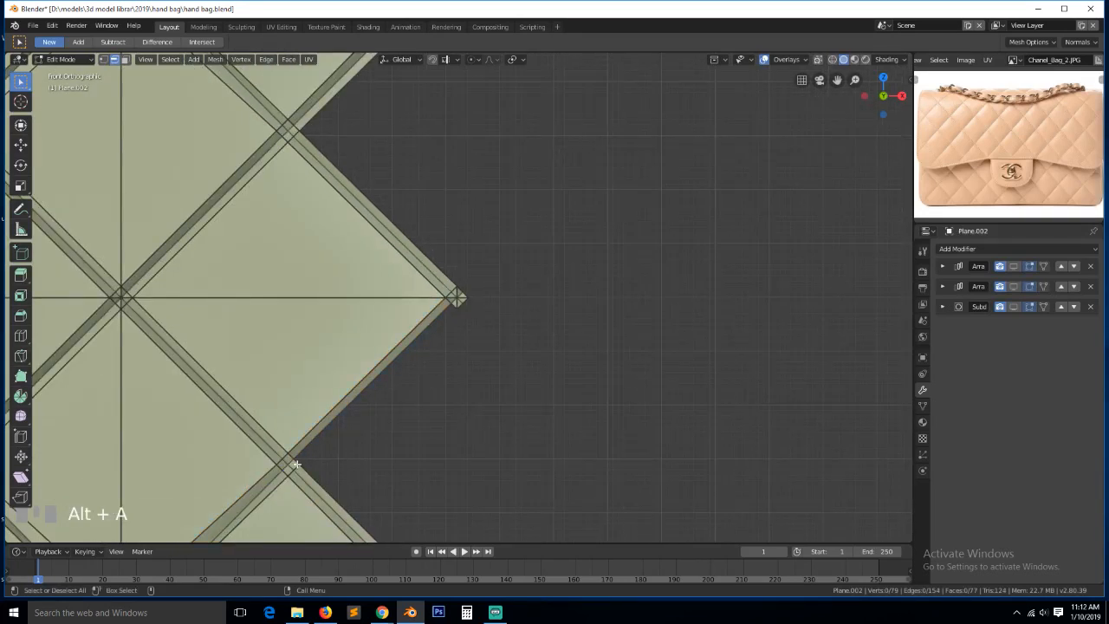
# Fill the outer lower groove strip between the lower junction and the right-edge diamond, and save the file
pyautogui.click(383, 378)
pyautogui.keyDown('shift'); pyautogui.click(451, 308); pyautogui.keyUp('shift')
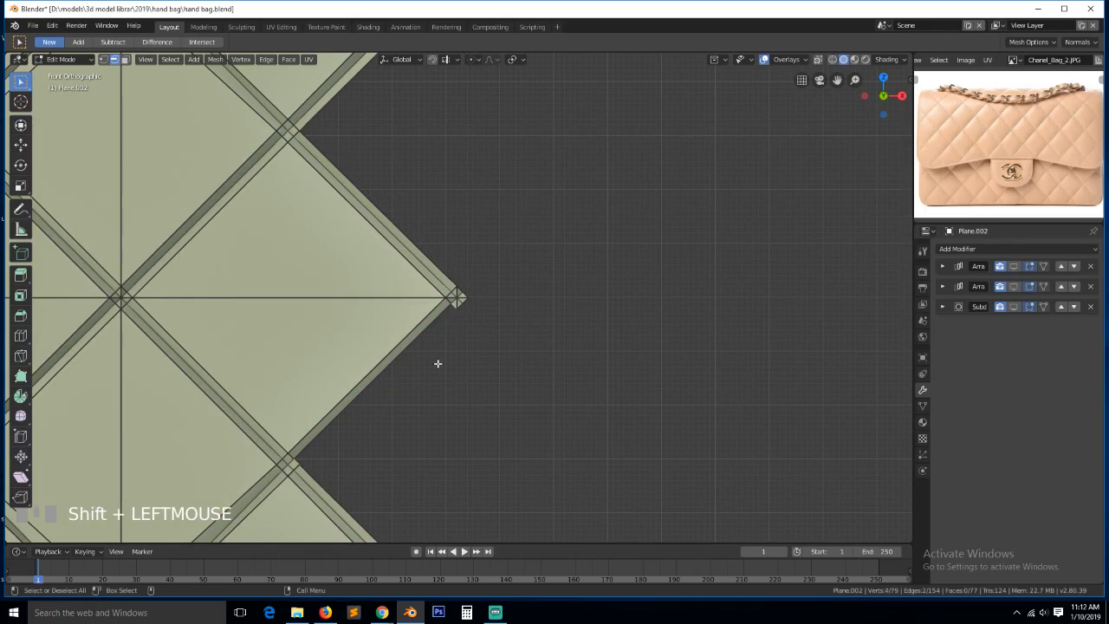
pyautogui.press('f')
pyautogui.scroll(-5, 424, 386)
pyautogui.scroll(4, 396, 428)
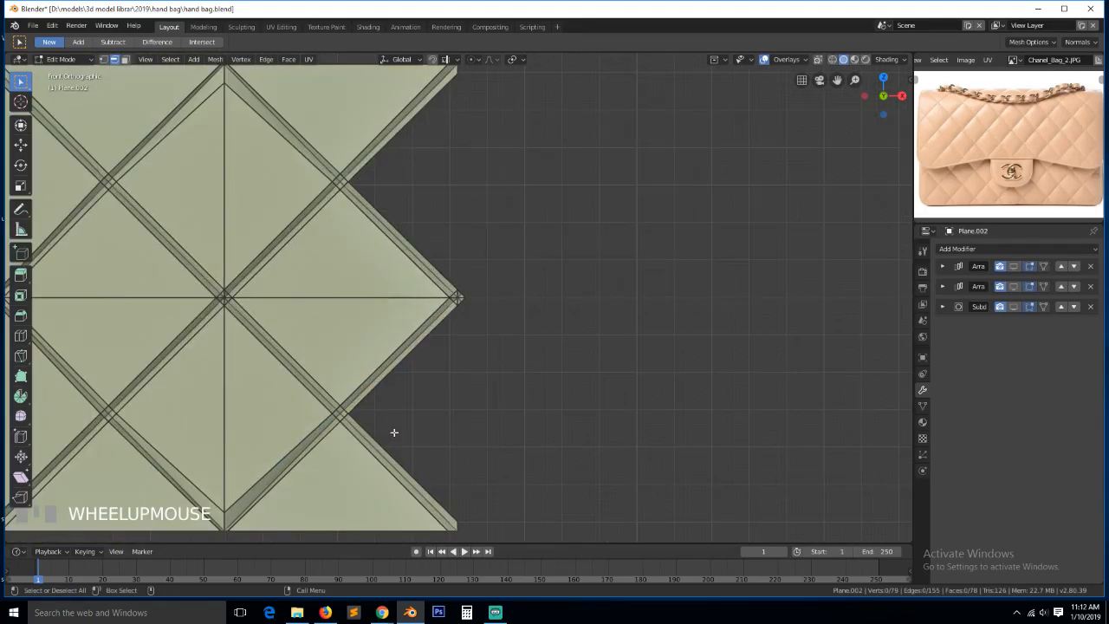
pyautogui.scroll(-4, 393, 431)
pyautogui.hotkey('ctrl', 's')
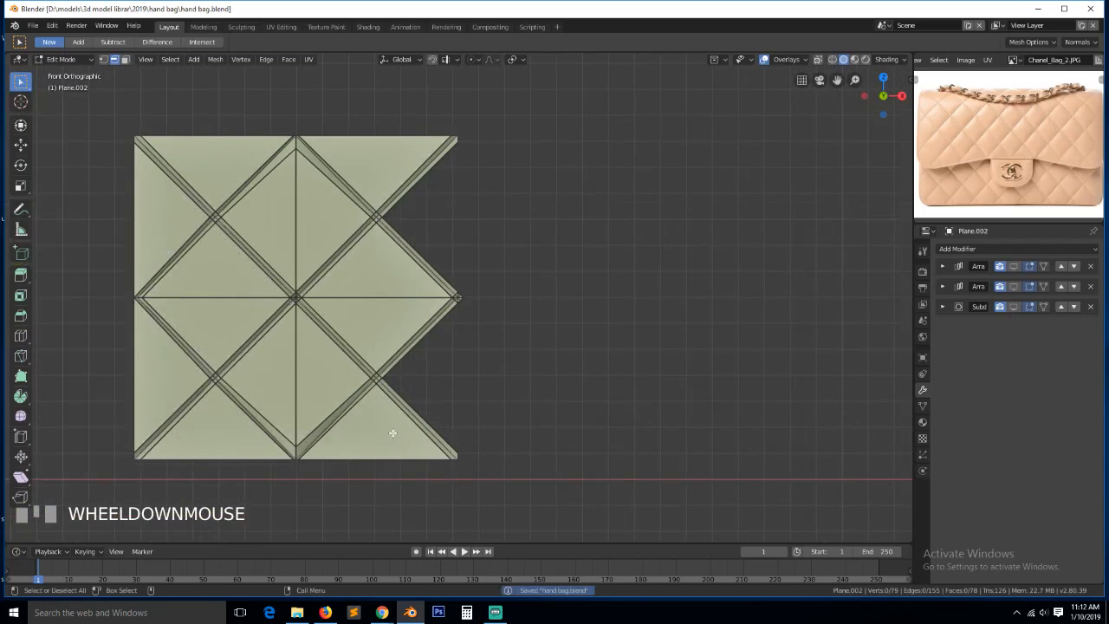
# Examine the tile's central, right-edge and lower groove junctions, ending in vertex selection mode
pyautogui.scroll(4, 398, 374)
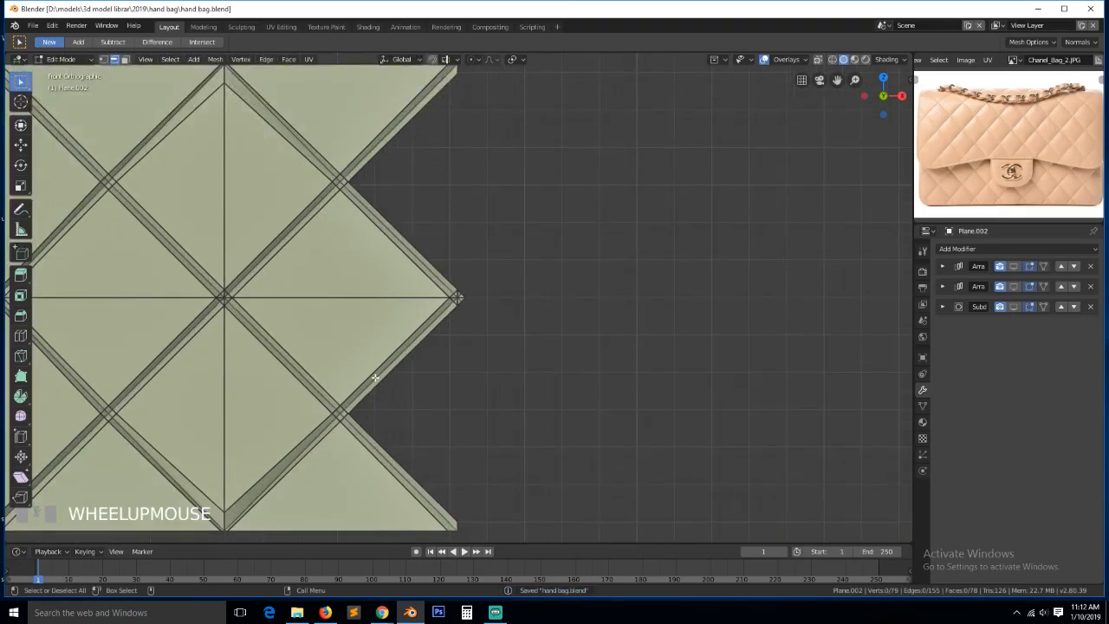
pyautogui.scroll(-2, 301, 345)
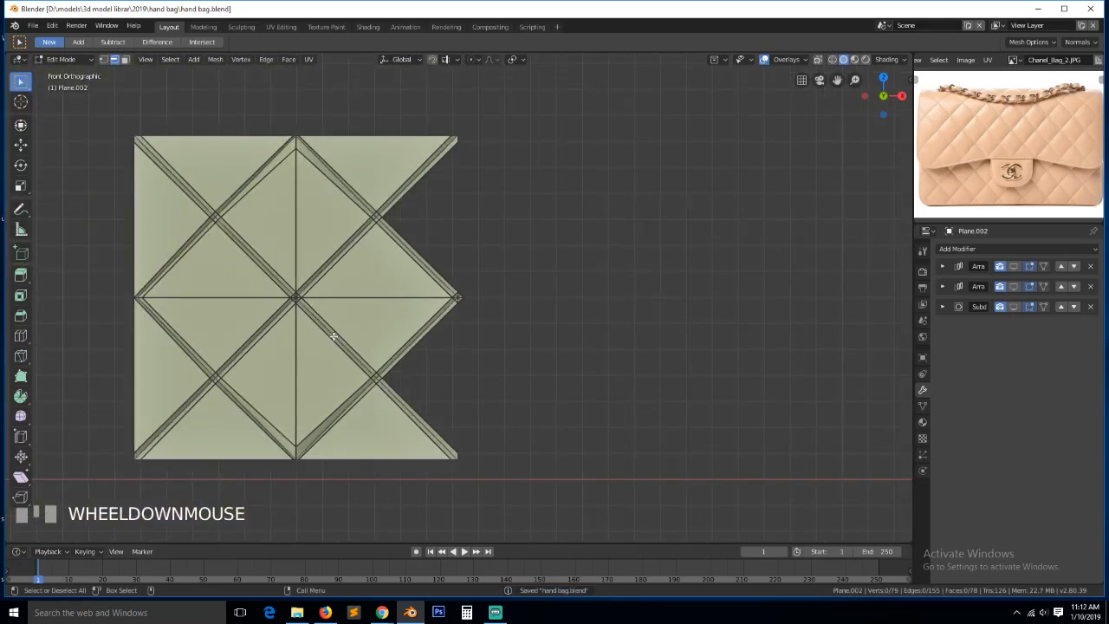
pyautogui.scroll(1, 334, 336)
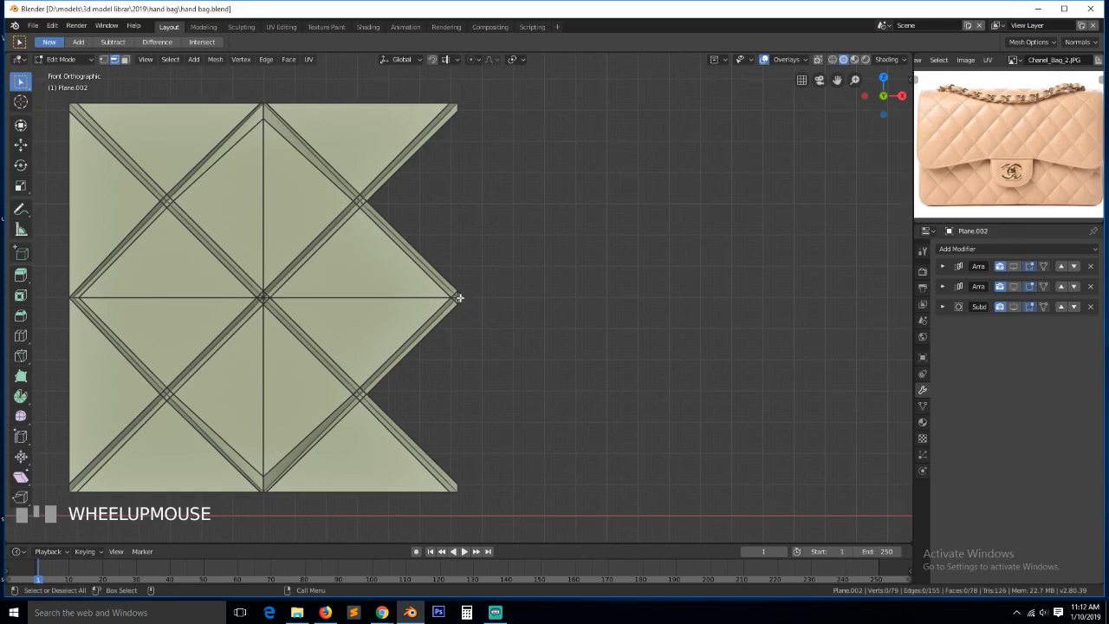
pyautogui.scroll(1, 405, 396)
pyautogui.scroll(-1, 377, 430)
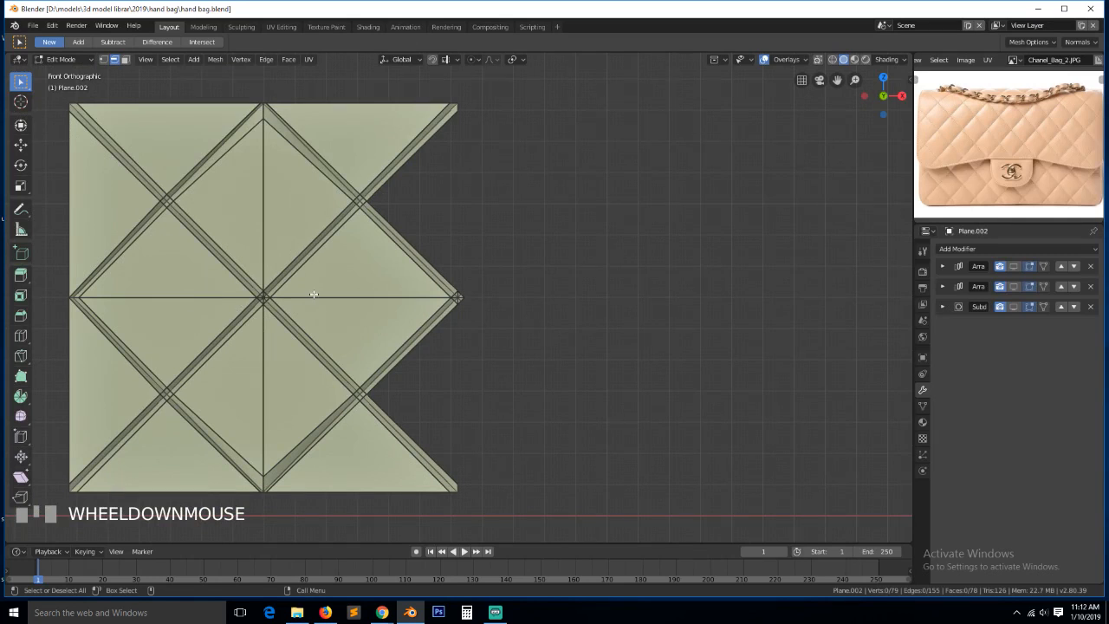
pyautogui.scroll(2, 313, 296)
pyautogui.scroll(-2, 313, 295)
pyautogui.press('1')
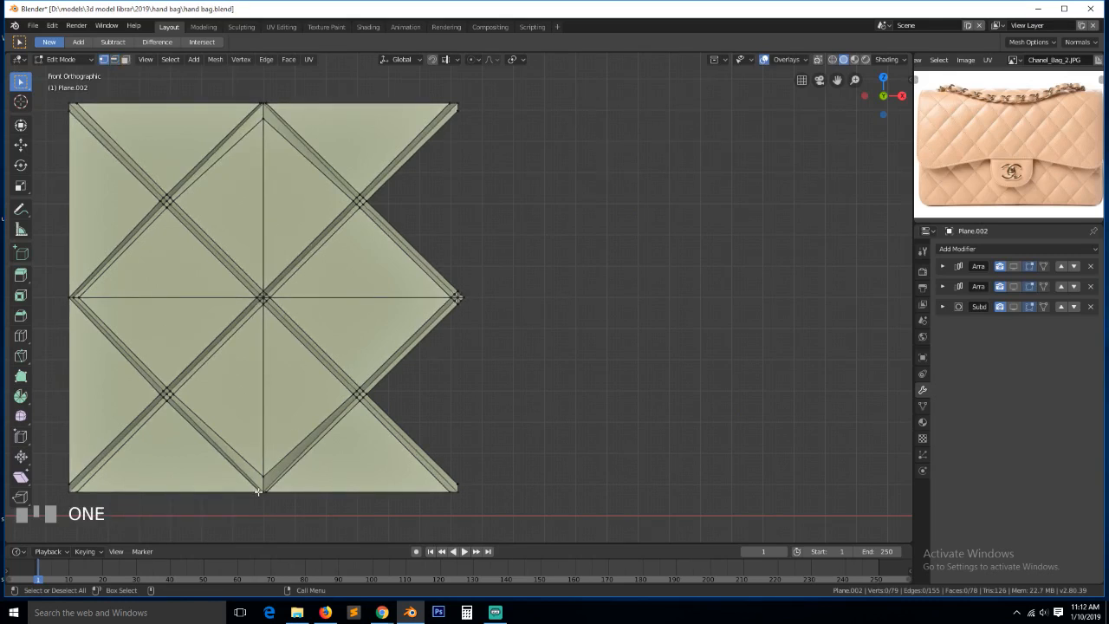
# Duplicate the central groove junction straight up along Z and align its centre with the middle of the tile's upper edge
pyautogui.click(262, 298)
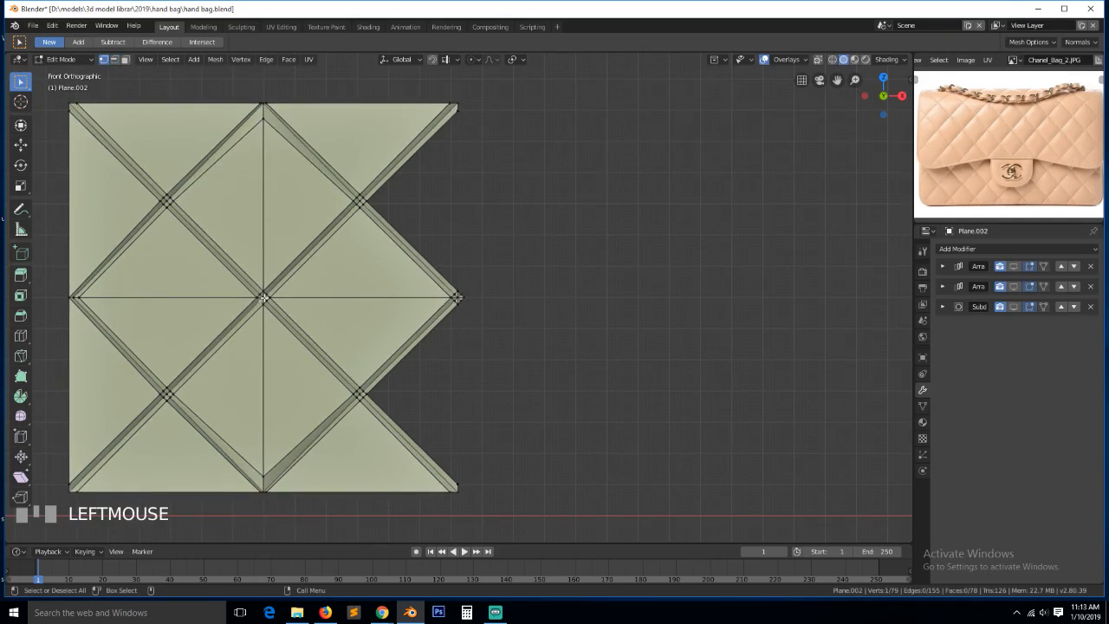
pyautogui.press('ctrl+KP_Add')
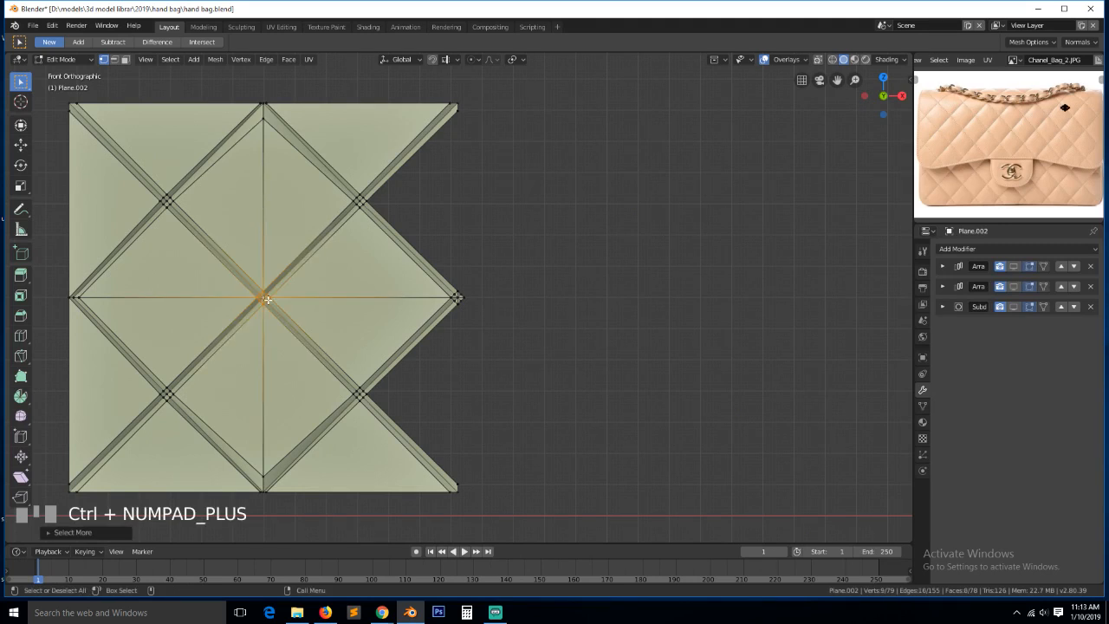
pyautogui.hotkey('shift', 'd')
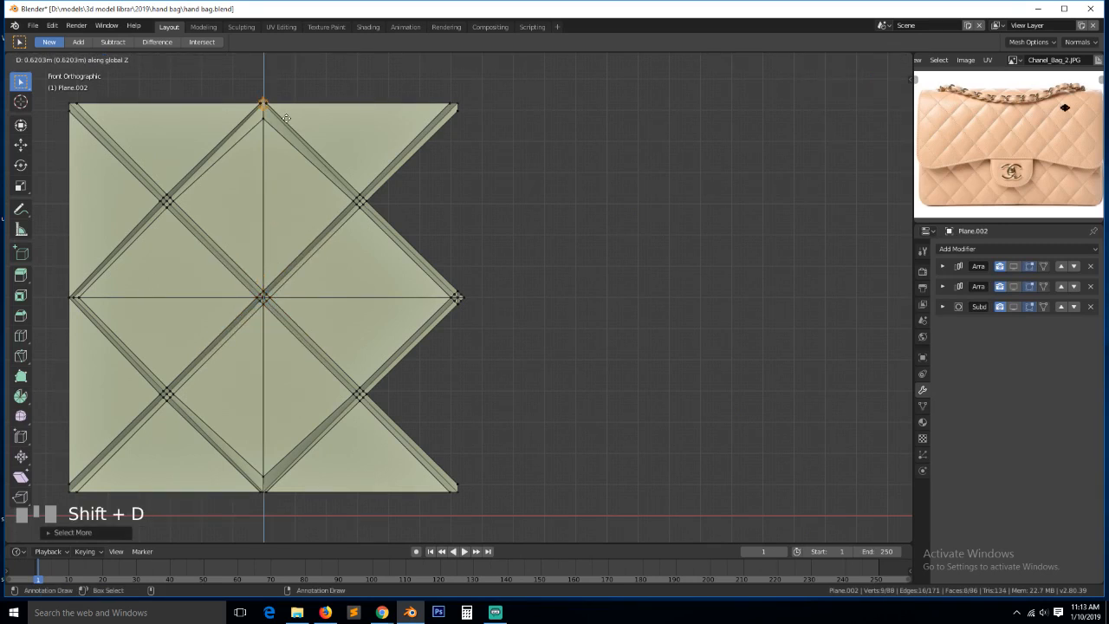
pyautogui.click(287, 121)
pyautogui.press('KP_Decimal')
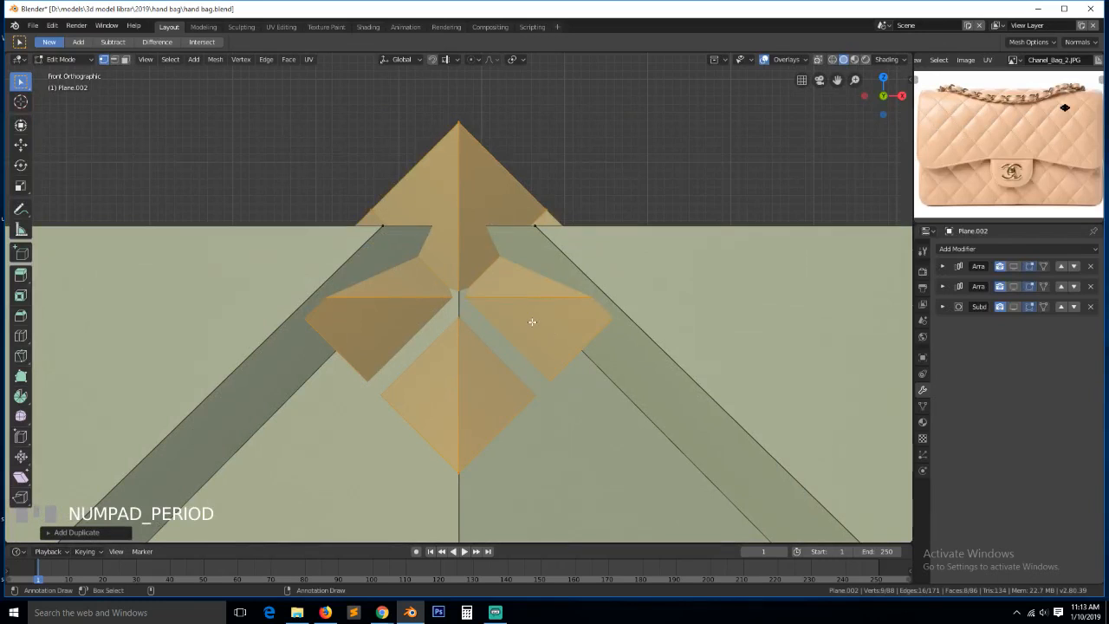
pyautogui.press('g')
pyautogui.press('z')
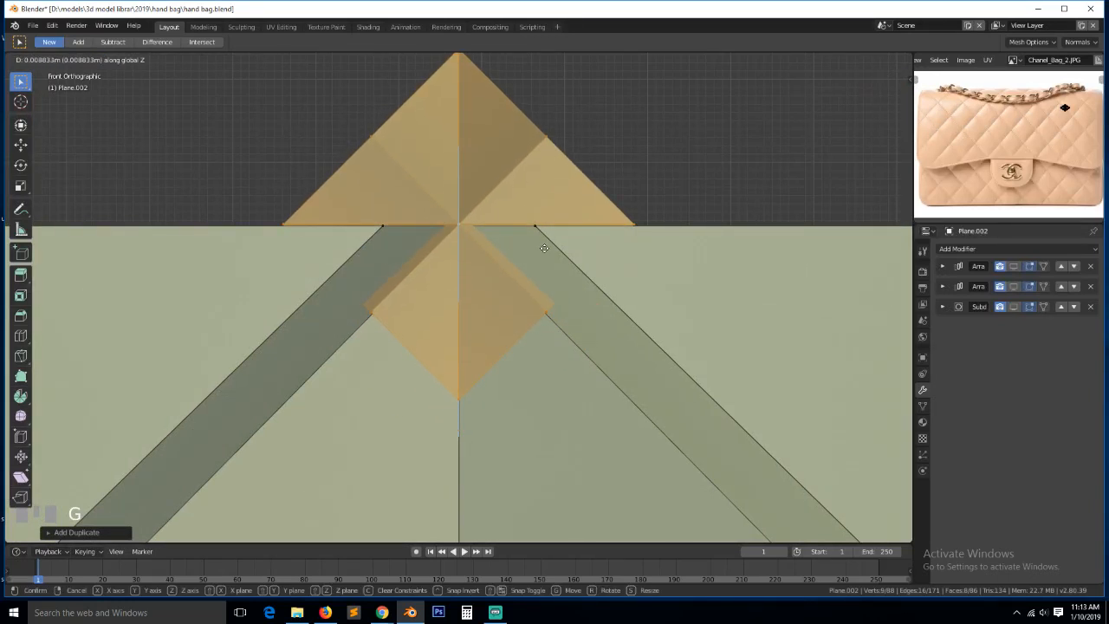
pyautogui.click(548, 252)
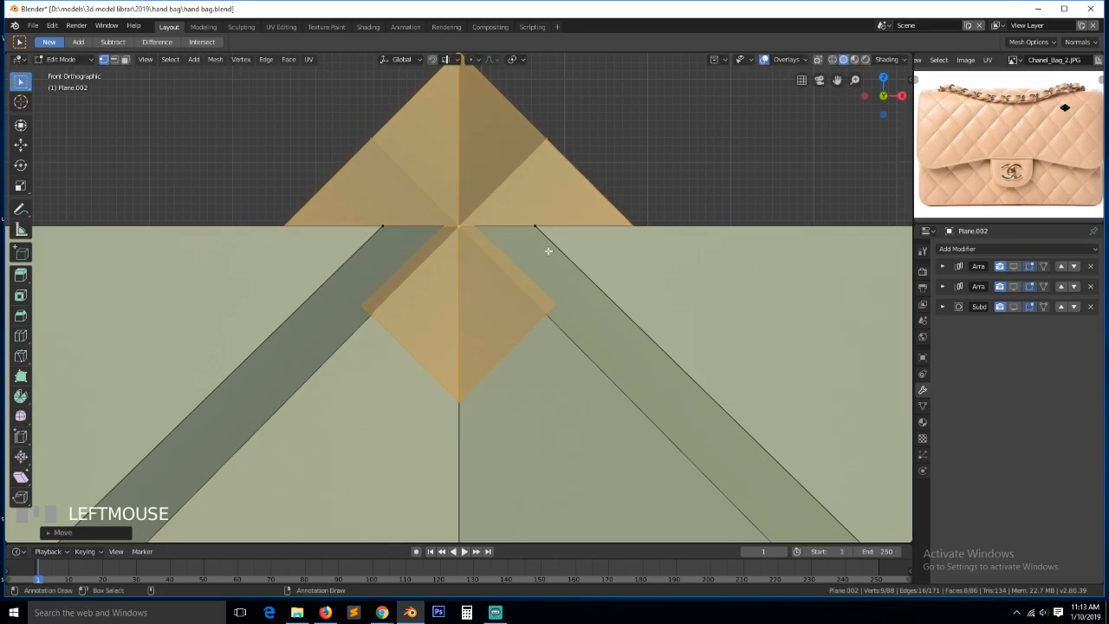
# Delete the tile's original vertex beneath the duplicated upper junction, using wireframe display to reach it
pyautogui.press('z')
pyautogui.click(457, 234)
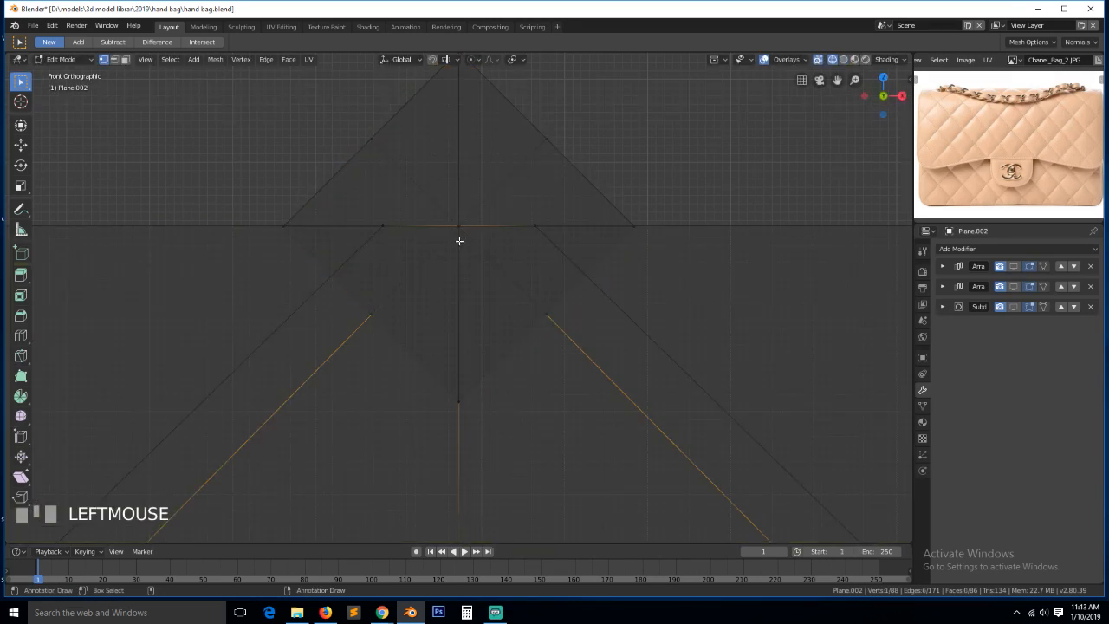
pyautogui.scroll(-2, 468, 260)
pyautogui.press('x')
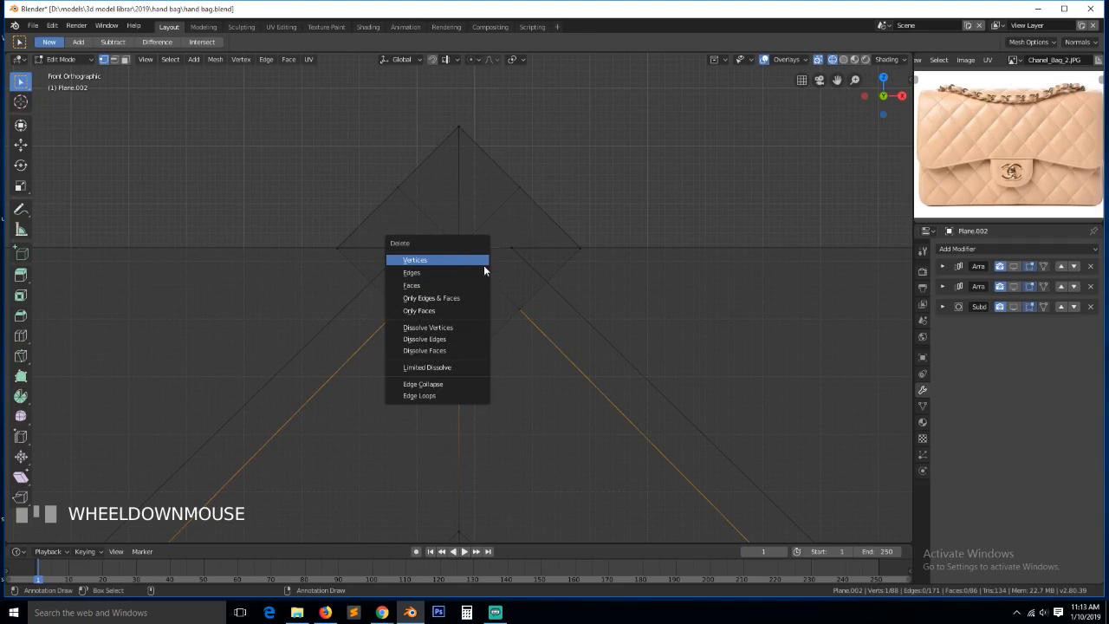
pyautogui.click(455, 265)
pyautogui.press('z')
# Fill the outer and inner groove strips between the upper-edge junction and the upper-right junction
pyautogui.moveTo(608, 317)
pyautogui.mouseDown(button='middle')
pyautogui.moveTo(619, 331)
pyautogui.moveTo(629, 316)
pyautogui.moveTo(582, 368)
pyautogui.moveTo(616, 441)
pyautogui.moveTo(552, 413)
pyautogui.moveTo(558, 389)
pyautogui.moveTo(626, 457)
pyautogui.moveTo(632, 491)
pyautogui.moveTo(674, 502)
pyautogui.mouseUp(button='middle')
pyautogui.press('2')
pyautogui.scroll(-5, 574, 379)
pyautogui.scroll(-2, 550, 376)
pyautogui.keyDown('shift'); pyautogui.click(650, 479); pyautogui.keyUp('shift')
pyautogui.click(674, 503)
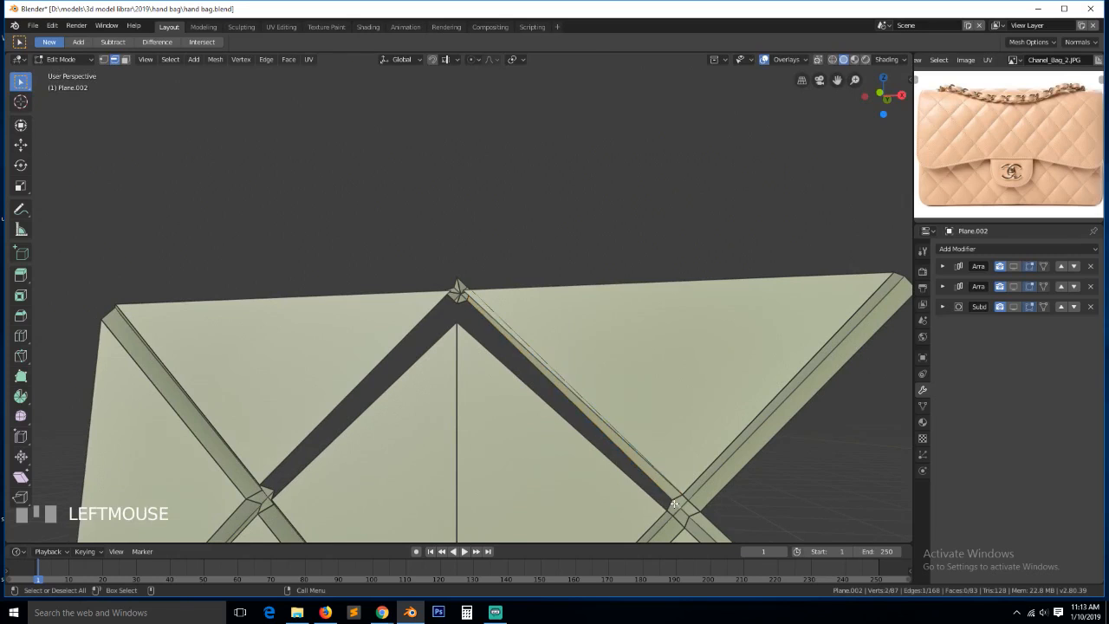
pyautogui.scroll(3, 463, 312)
pyautogui.press('`')
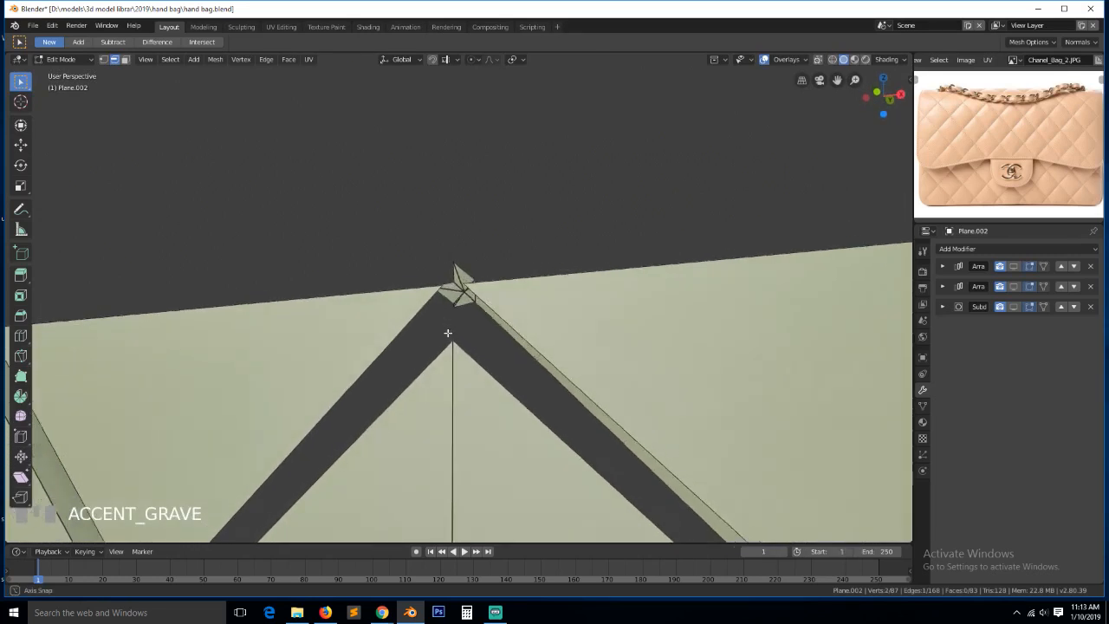
pyautogui.keyDown('shift'); pyautogui.click(467, 305); pyautogui.keyUp('shift')
pyautogui.press('`')
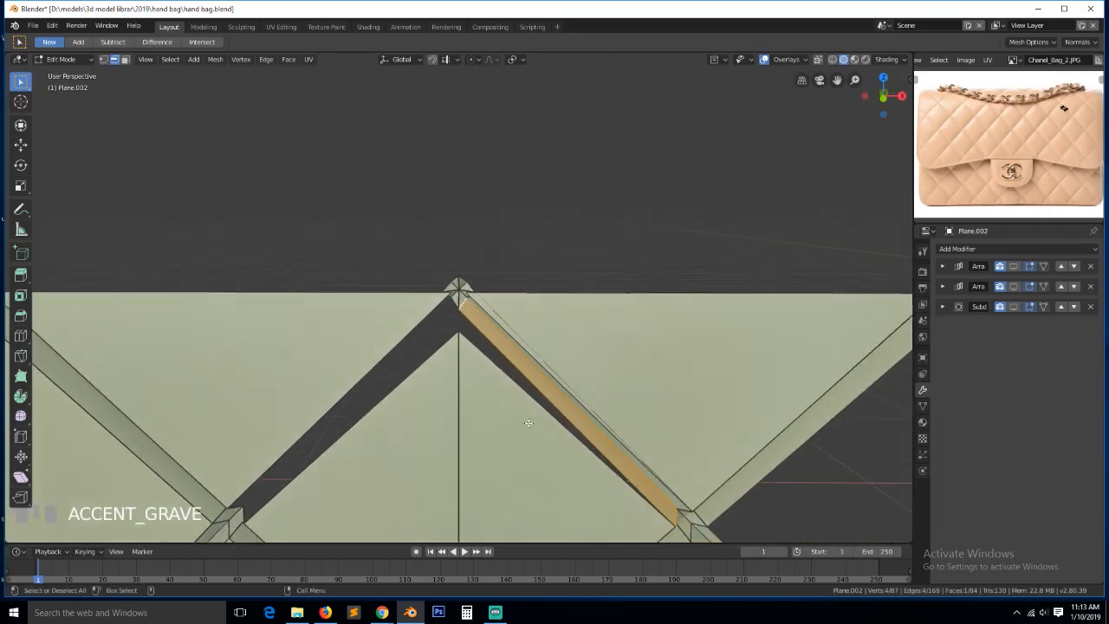
# Merge the upper corner vertex of the central diamond panel into the lower vertex of the upper-edge junction
pyautogui.press('KP_1')
pyautogui.scroll(-3, 528, 422)
pyautogui.press('1')
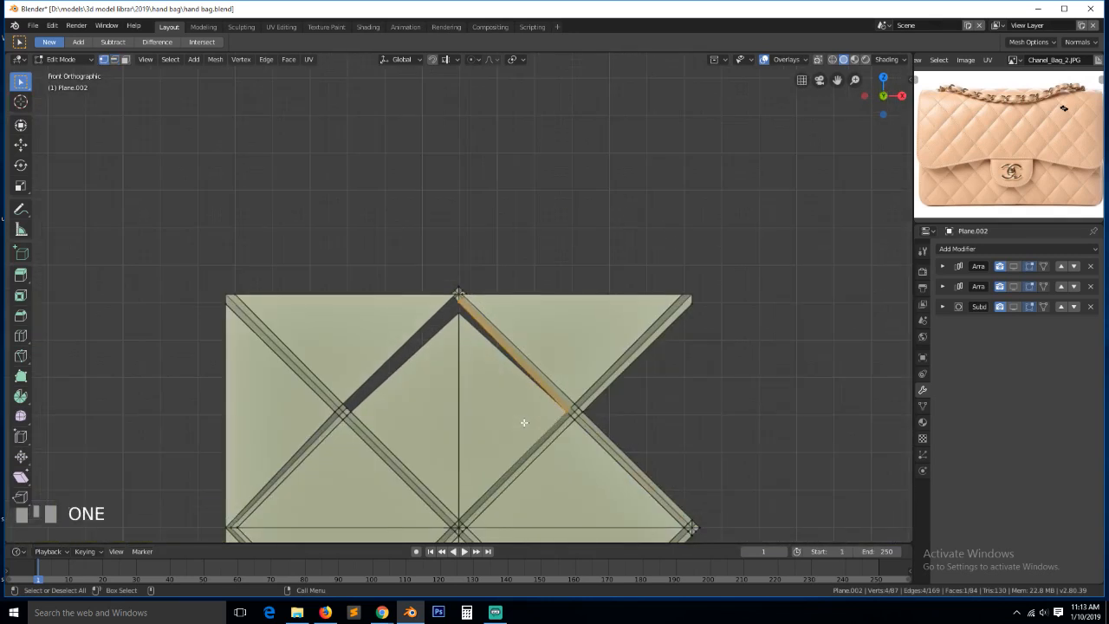
pyautogui.scroll(3, 460, 285)
pyautogui.click(459, 316)
pyautogui.keyDown('shift'); pyautogui.click(460, 289); pyautogui.keyUp('shift')
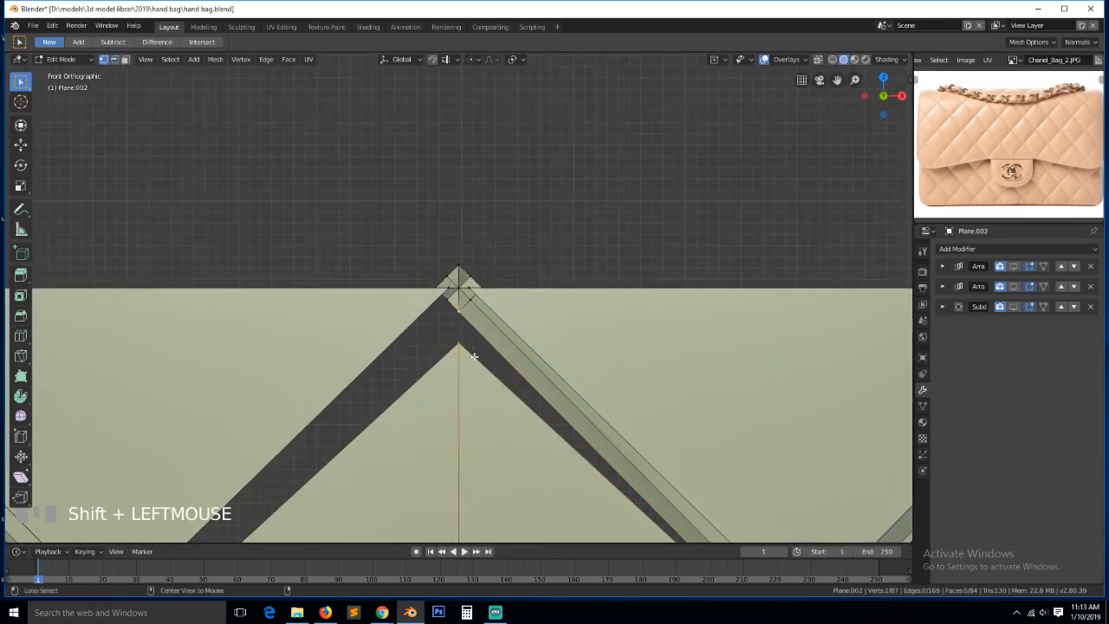
pyautogui.press('m')
pyautogui.click(478, 359)
# Merge the upper-right panel's inner corner vertex into the right vertex of the upper-edge junction, and clear the selection
pyautogui.scroll(1, 495, 307)
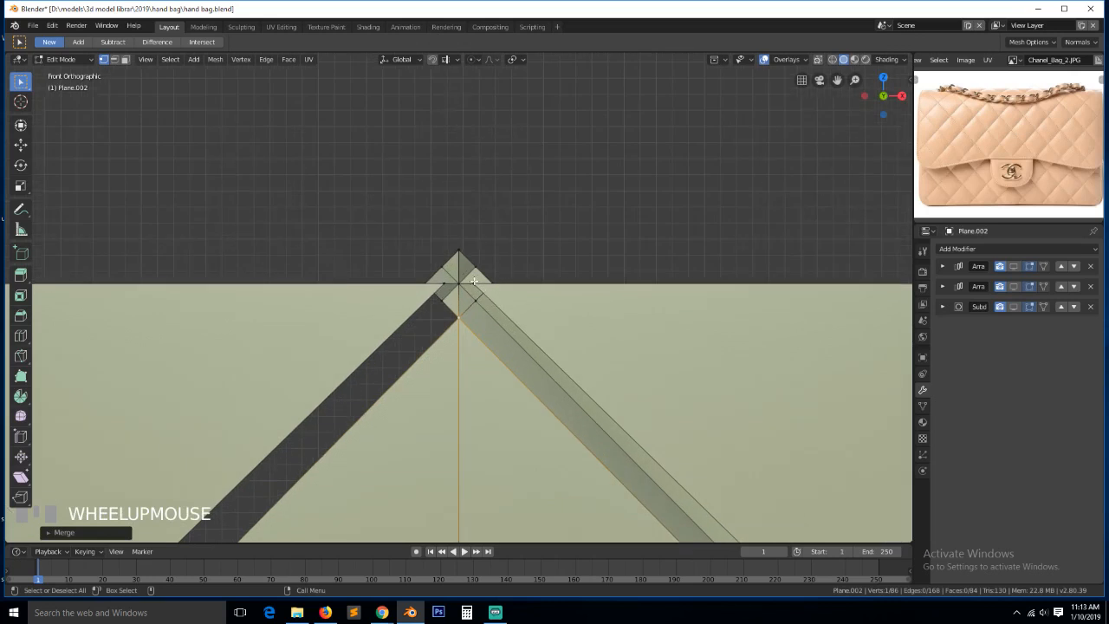
pyautogui.keyDown('shift'); pyautogui.click(500, 281); pyautogui.keyUp('shift')
pyautogui.hotkey('alt', 'm')
pyautogui.click(505, 281)
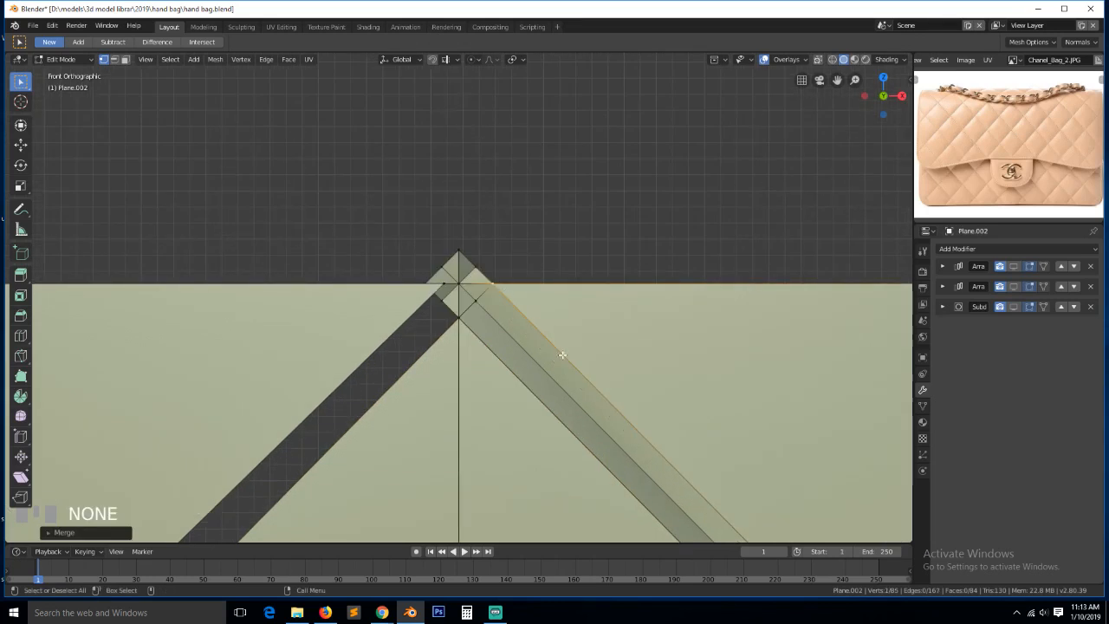
pyautogui.scroll(-3, 563, 353)
pyautogui.hotkey('alt', 'a')
pyautogui.scroll(2, 569, 379)
pyautogui.scroll(-1, 554, 381)
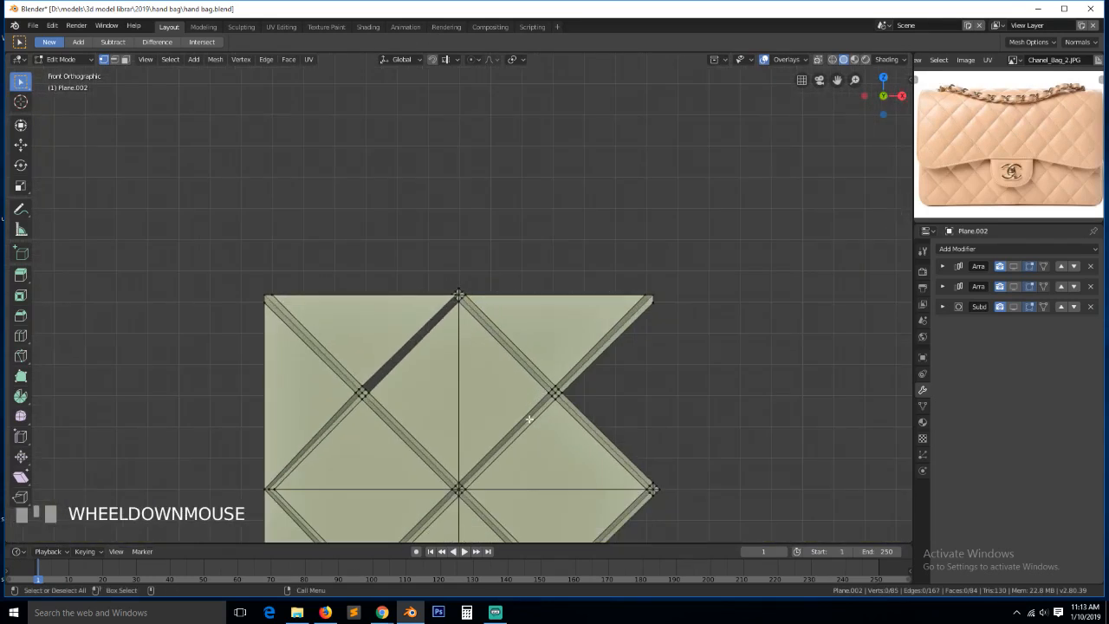
# Select the outer edge of the groove strip leading to the tile's upper-right corner in edge selection mode
pyautogui.press('2')
pyautogui.click(630, 360)
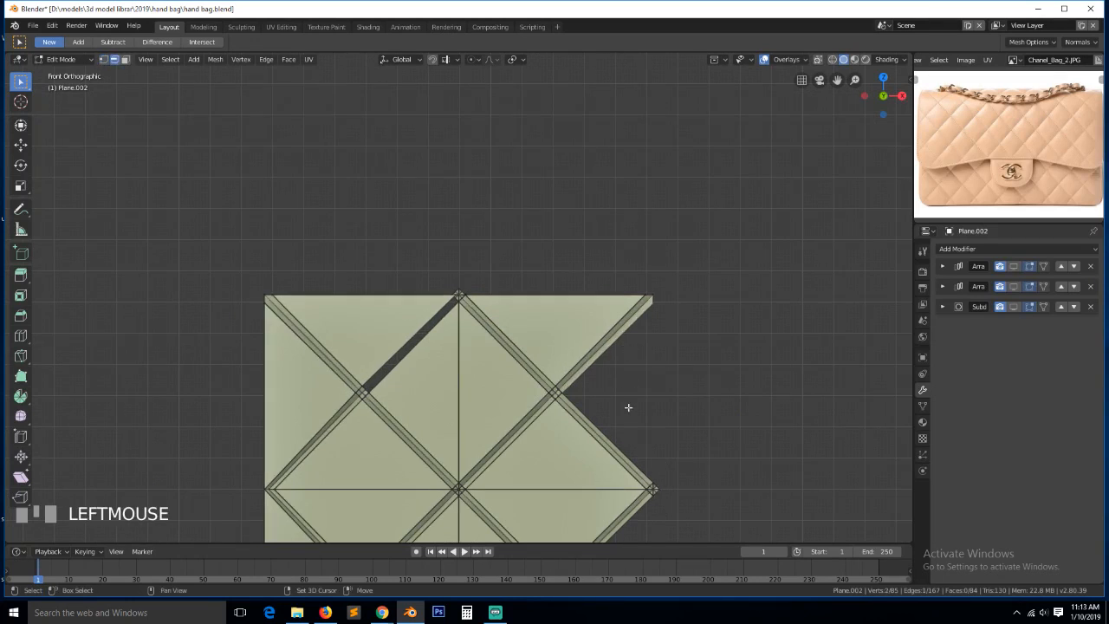
# Fill the open triangle at the quilted pattern's upper-right corner with a face and clear the selection
pyautogui.keyDown('shift'); pyautogui.click(627, 433); pyautogui.keyUp('shift')
pyautogui.press('f')
pyautogui.hotkey('alt', 'a')
pyautogui.scroll(3, 658, 414)
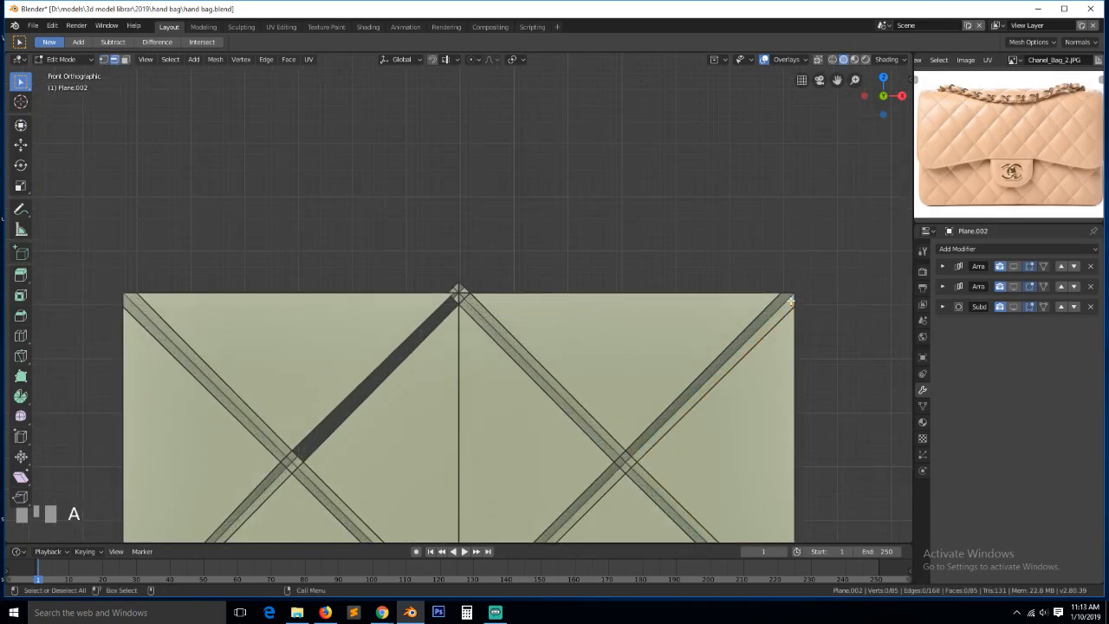
# Duplicate the small diamond at the middle of the pattern's top edge onto the upper-right corner
pyautogui.press('1')
pyautogui.click(459, 291)
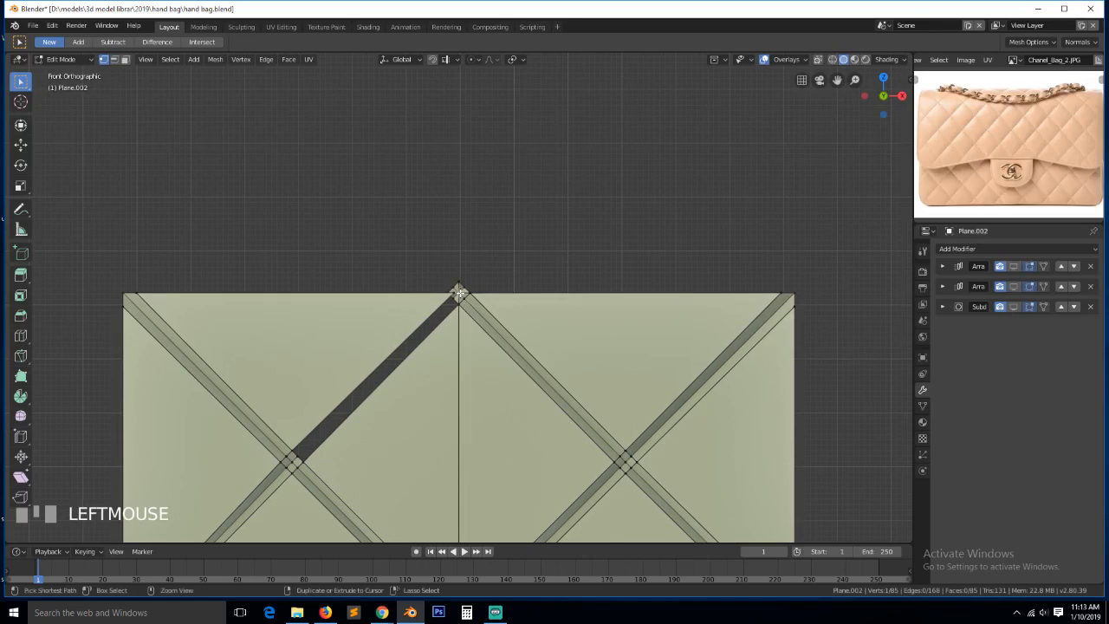
pyautogui.press('ctrl+KP_Add')
pyautogui.hotkey('shift', 'd')
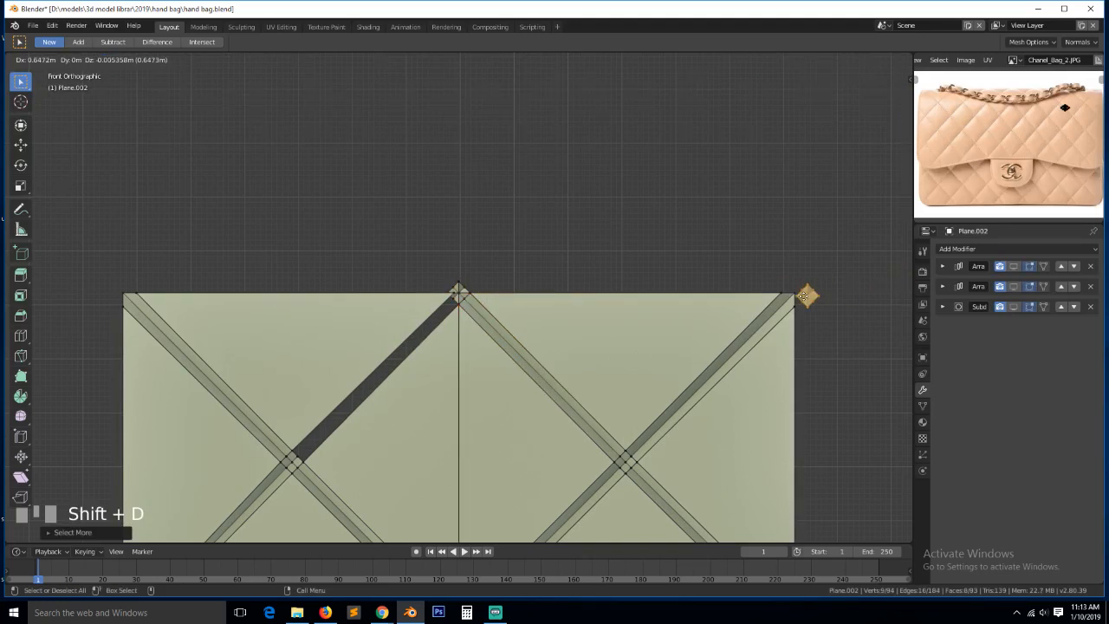
pyautogui.click(794, 292)
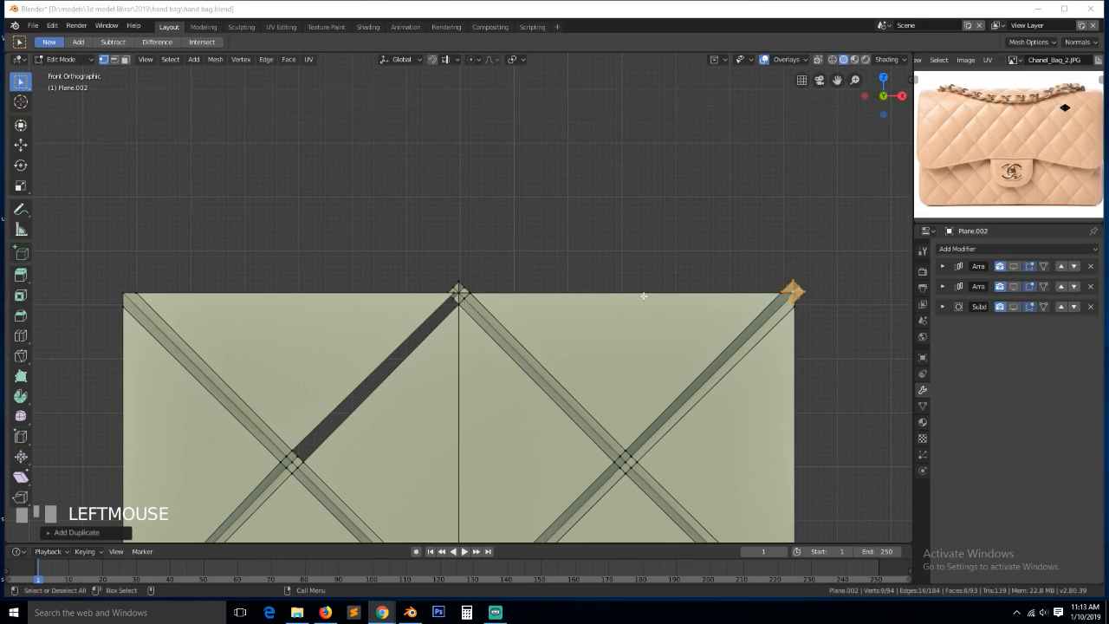
# Align the duplicated diamond's centre with the pattern's upper-right corner in wireframe display
pyautogui.press('KP_Decimal')
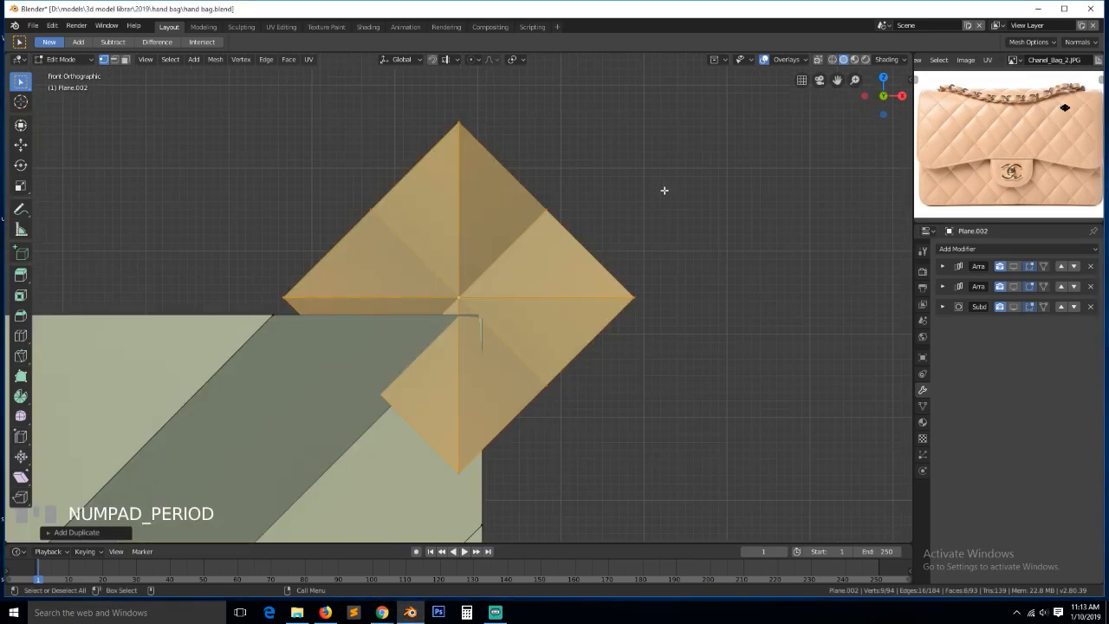
pyautogui.press('z')
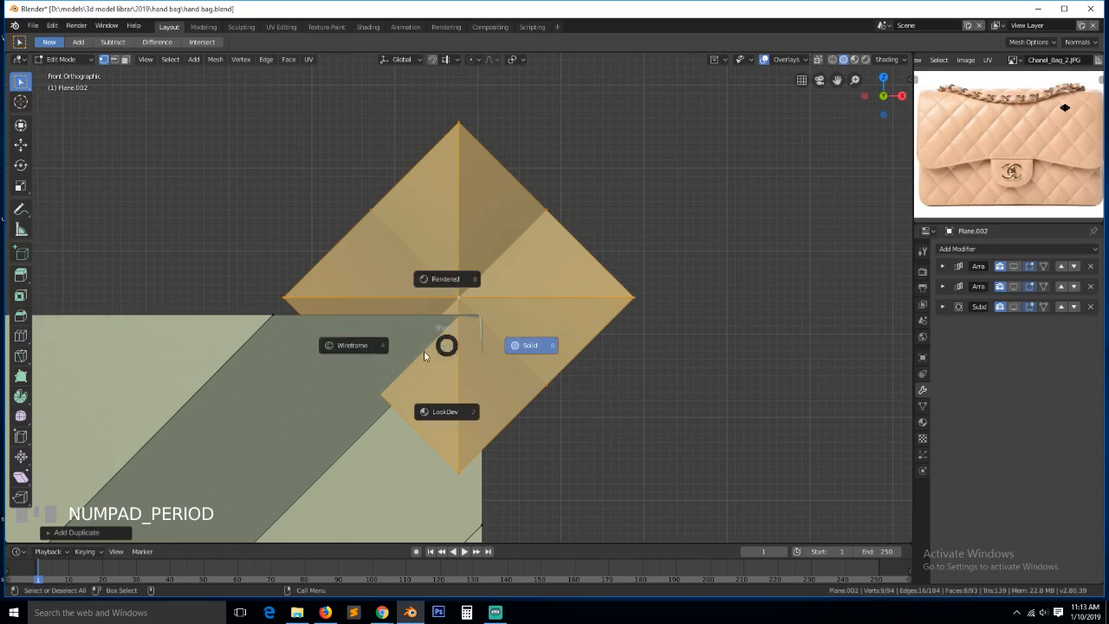
pyautogui.click(423, 353)
pyautogui.press('g')
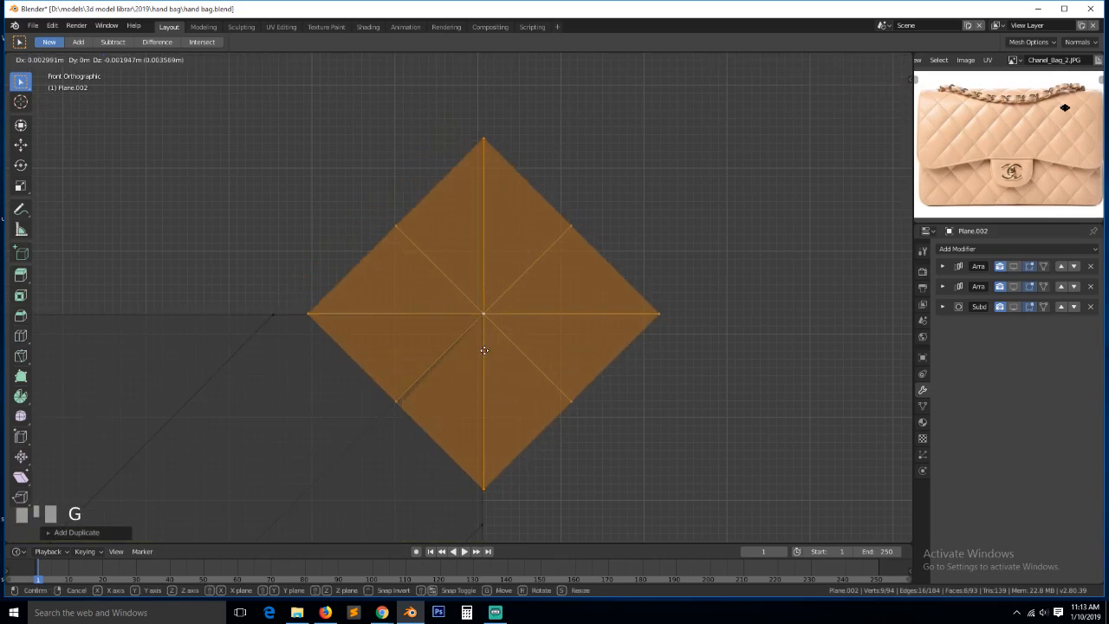
pyautogui.click(484, 350)
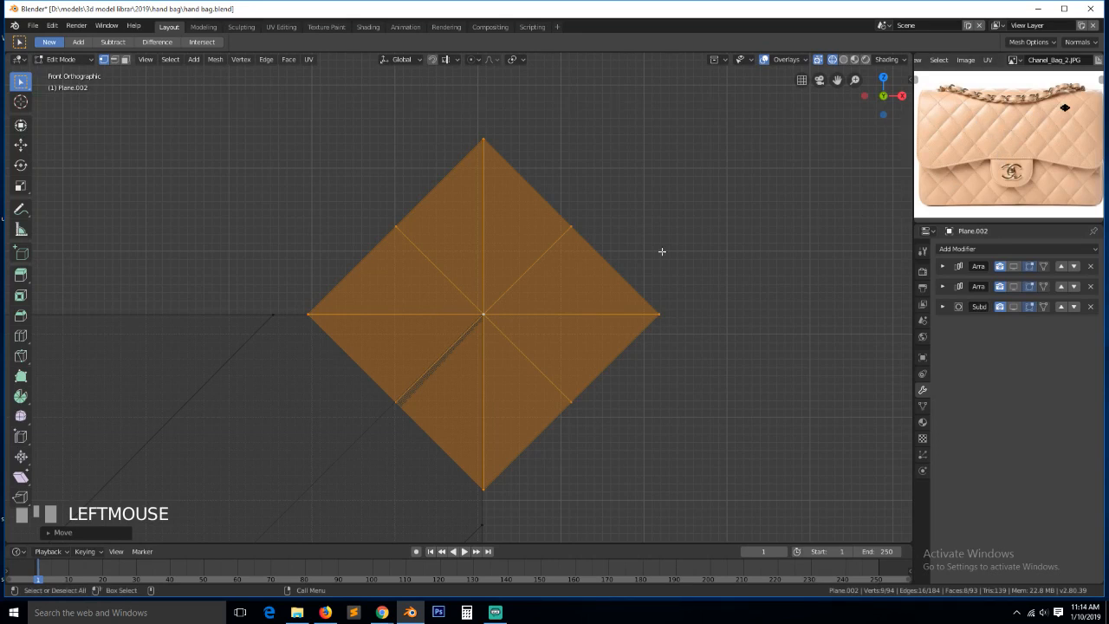
pyautogui.scroll(5, 572, 312)
pyautogui.press('g')
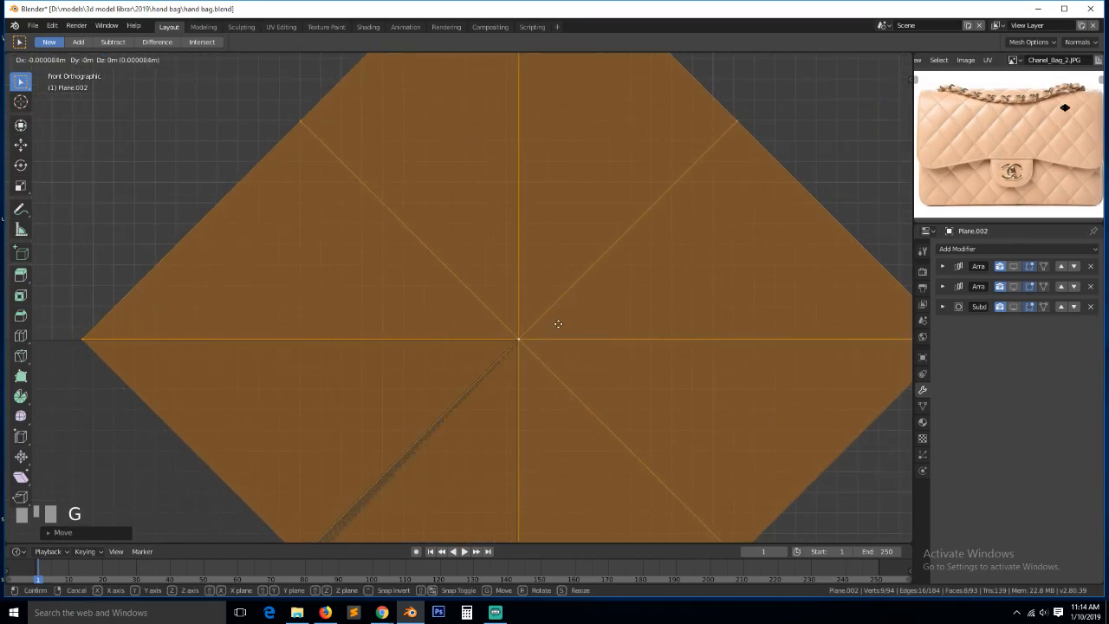
pyautogui.click(555, 327)
# Delete the old seam strip's corner vertex beneath the centre of the duplicated diamond
pyautogui.press('x')
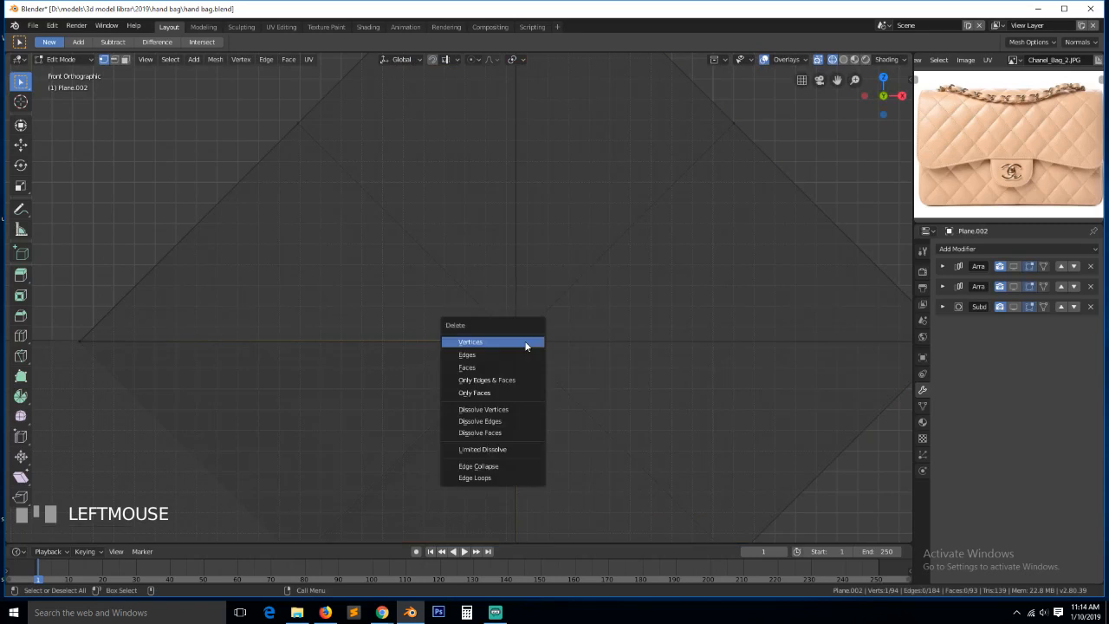
pyautogui.click(526, 341)
pyautogui.scroll(-4, 525, 356)
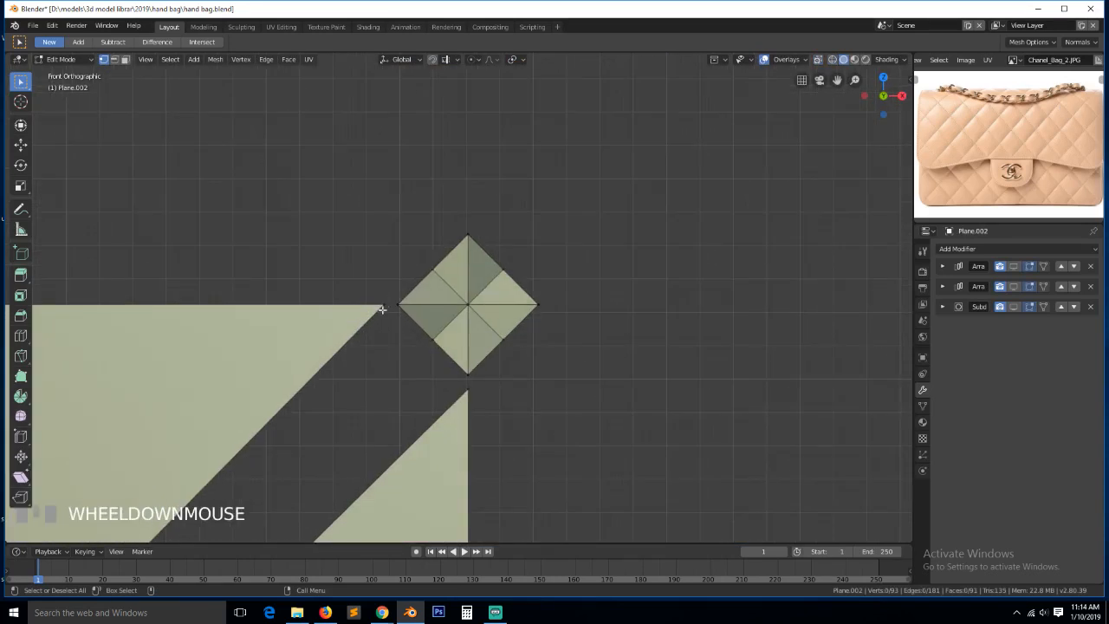
# Merge the two neighbouring face corners into the upper-right diamond's nearest side and bottom vertices using At Last
pyautogui.click(382, 308)
pyautogui.keyDown('shift'); pyautogui.click(404, 310); pyautogui.keyUp('shift')
pyautogui.hotkey('alt', 'm')
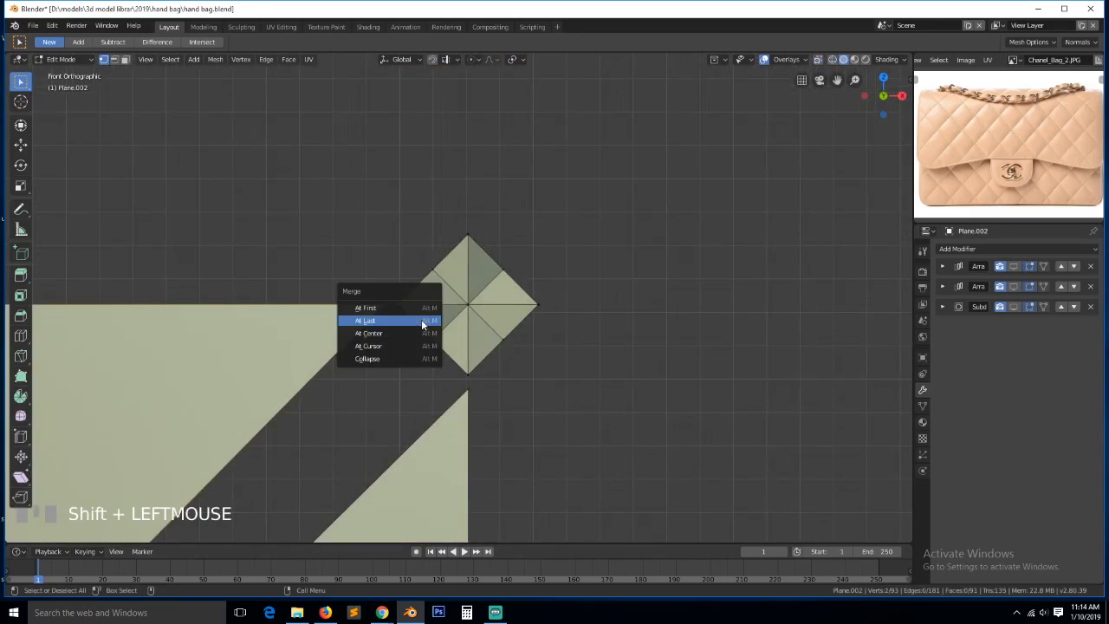
pyautogui.click(423, 322)
pyautogui.click(468, 391)
pyautogui.keyDown('shift'); pyautogui.click(467, 374); pyautogui.keyUp('shift')
pyautogui.hotkey('alt', 'm')
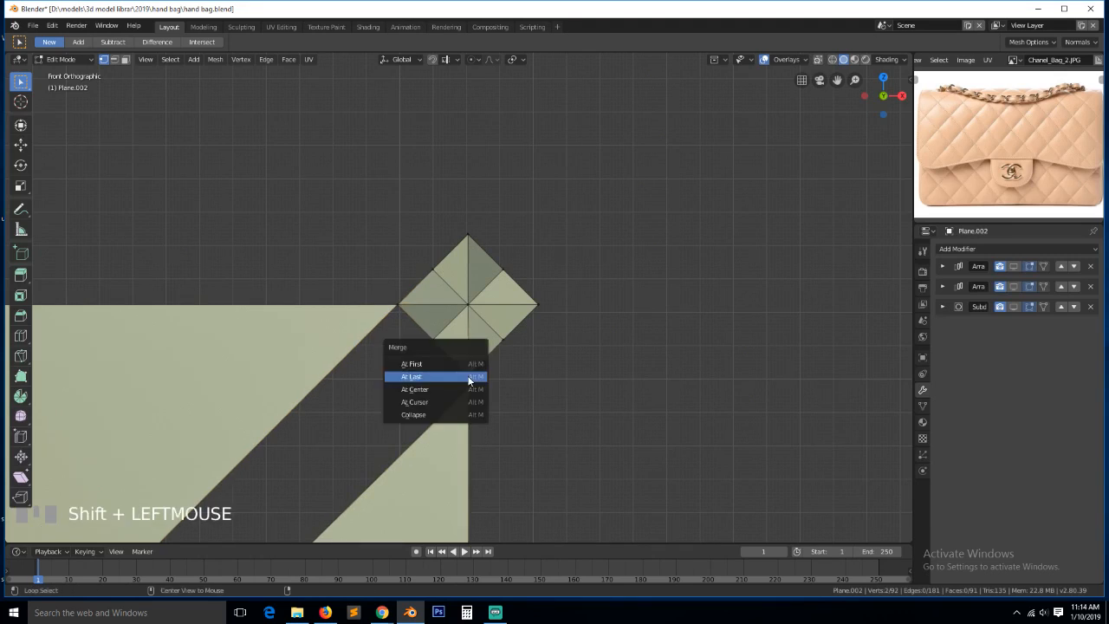
pyautogui.click(469, 377)
# Fill both halves of the seam strip between the upper-right corner diamond and the adjacent crossing diamond with faces
pyautogui.click(458, 376)
pyautogui.scroll(-5, 458, 375)
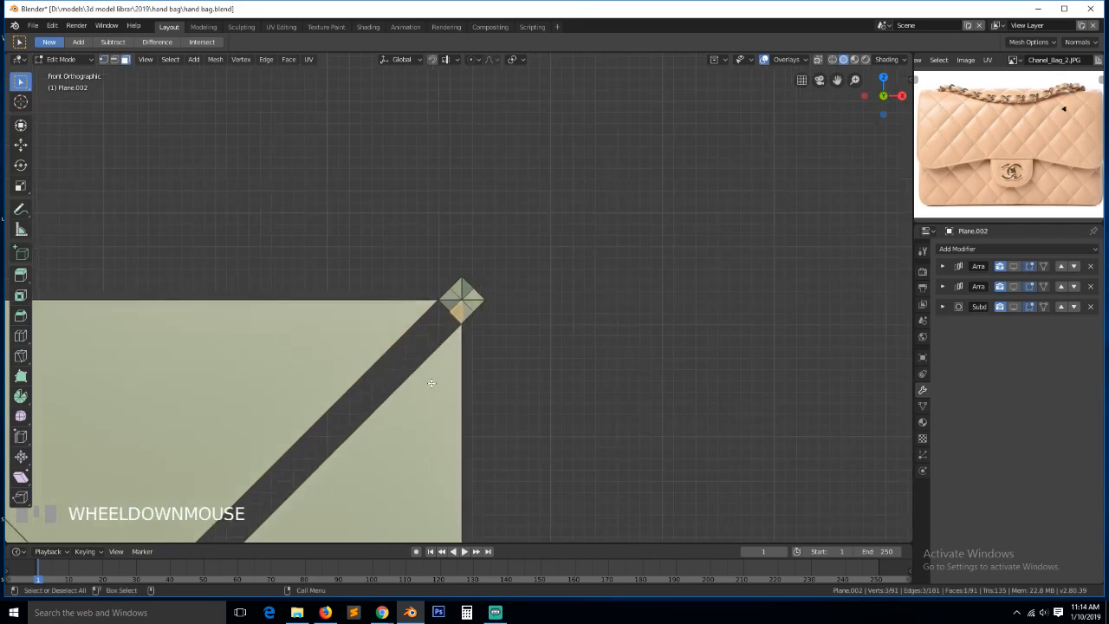
pyautogui.press('2')
pyautogui.click(423, 370)
pyautogui.scroll(-3, 346, 427)
pyautogui.scroll(2, 339, 431)
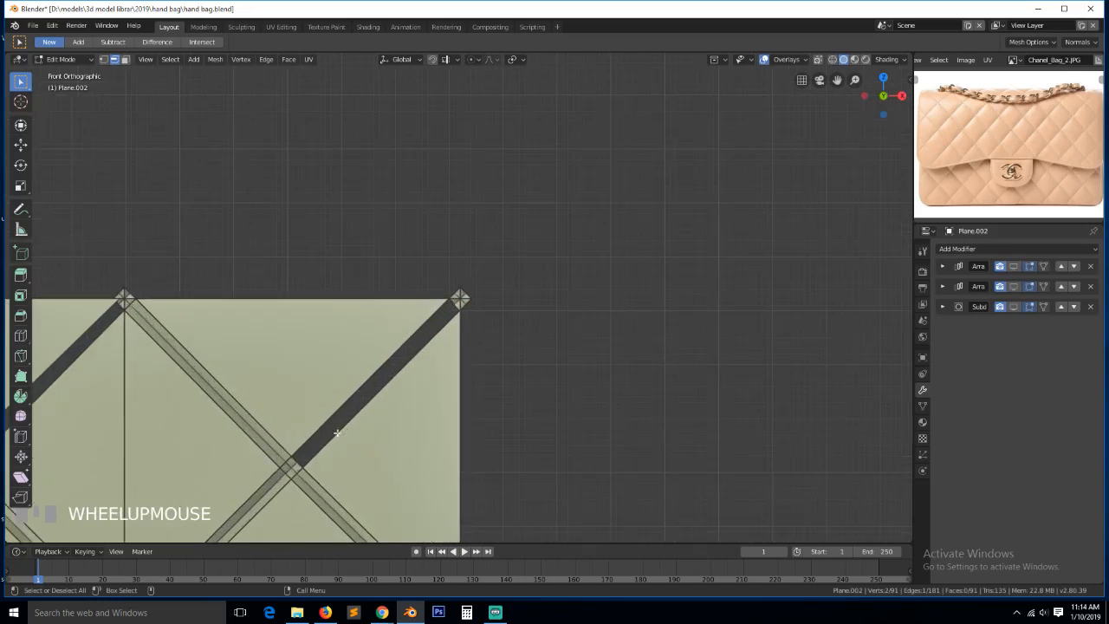
pyautogui.keyDown('shift'); pyautogui.click(309, 459); pyautogui.keyUp('shift')
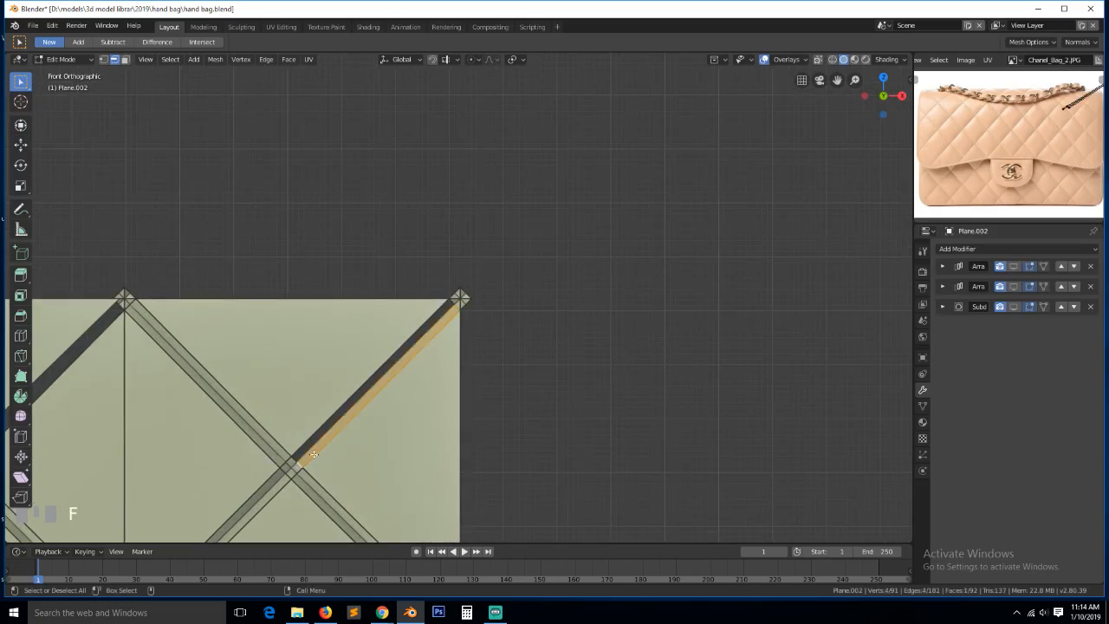
pyautogui.keyDown('alt'); pyautogui.click(316, 437); pyautogui.keyUp('alt')
pyautogui.click(325, 424)
pyautogui.keyDown('shift'); pyautogui.click(334, 422); pyautogui.keyUp('shift')
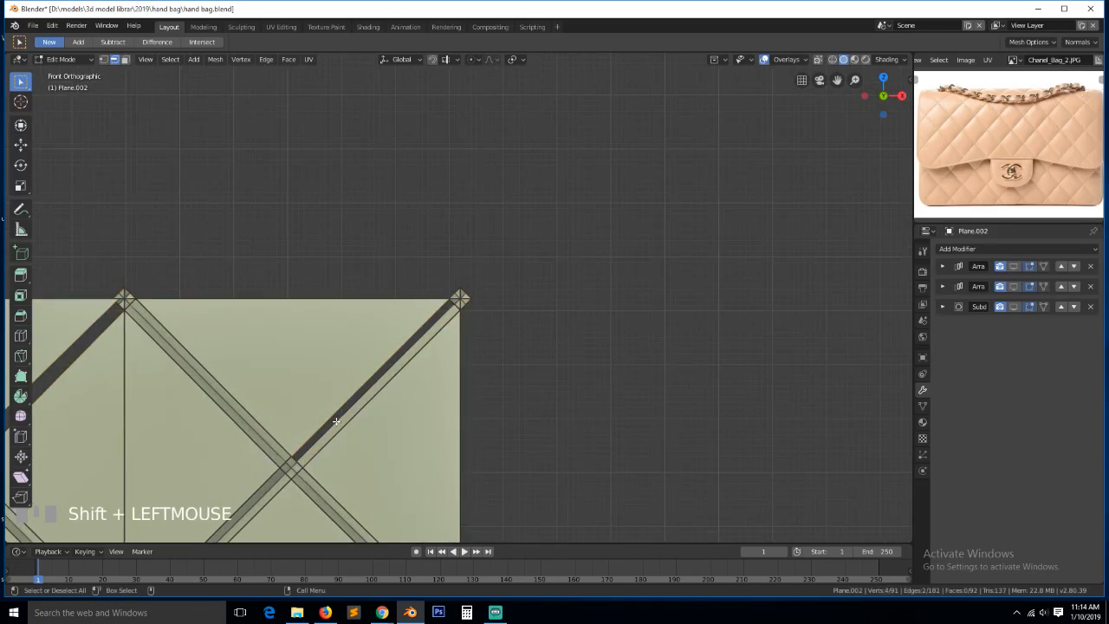
pyautogui.press('f')
# Switch to vertex selection and display the whole quilted pattern in wireframe
pyautogui.scroll(-2, 395, 437)
pyautogui.scroll(-2, 394, 437)
pyautogui.scroll(3, 392, 442)
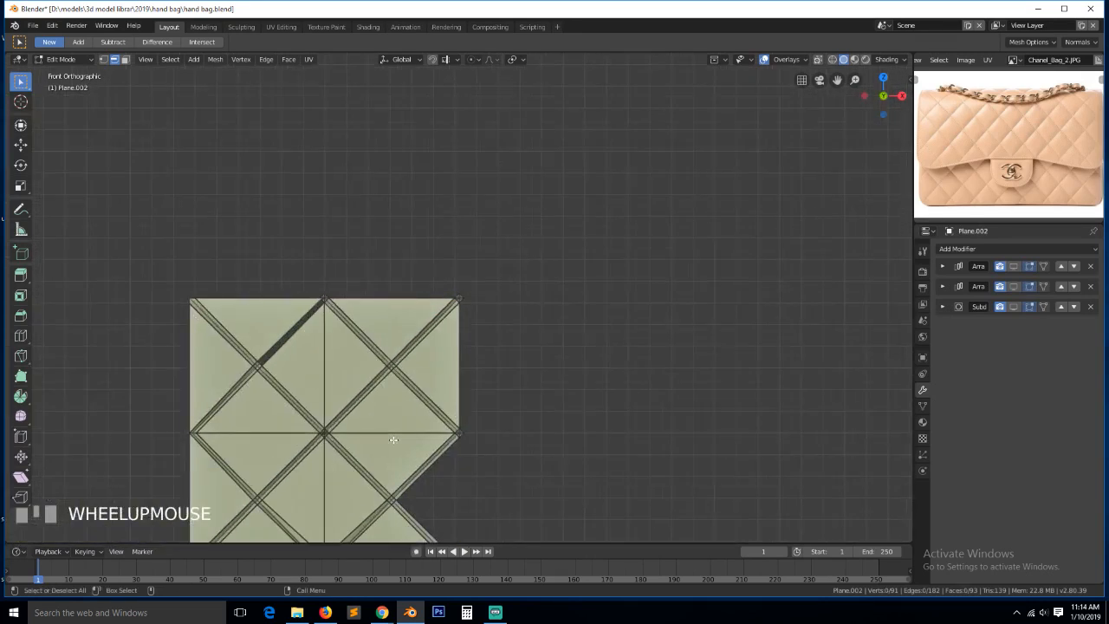
pyautogui.press('1')
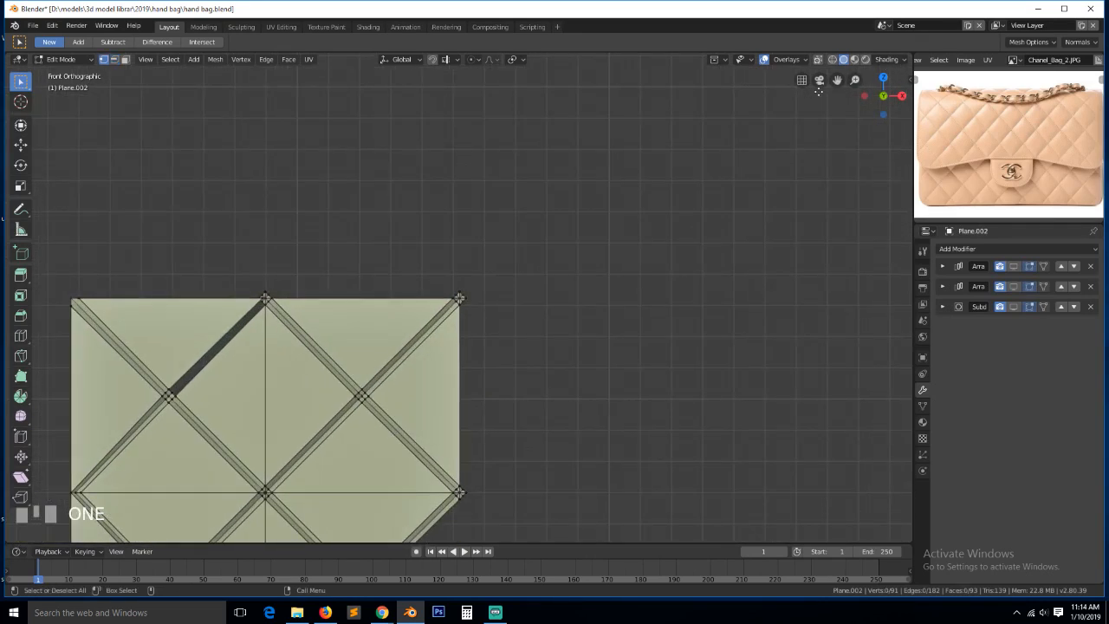
pyautogui.moveTo(837, 80); pyautogui.dragTo(861, 61)
pyautogui.scroll(-2, 562, 215)
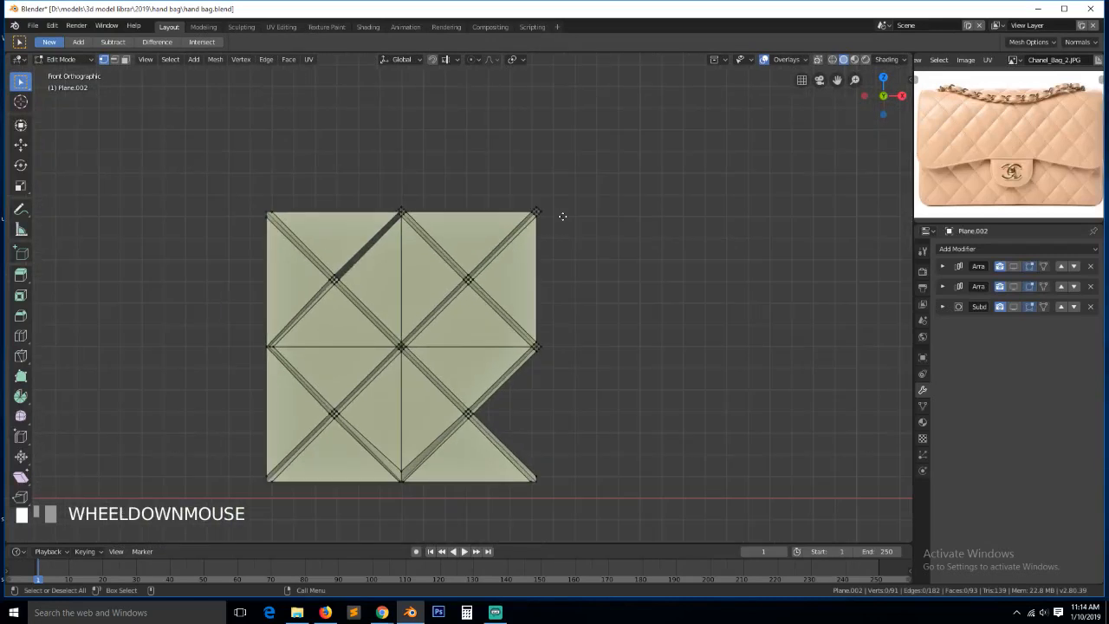
pyautogui.scroll(3, 557, 217)
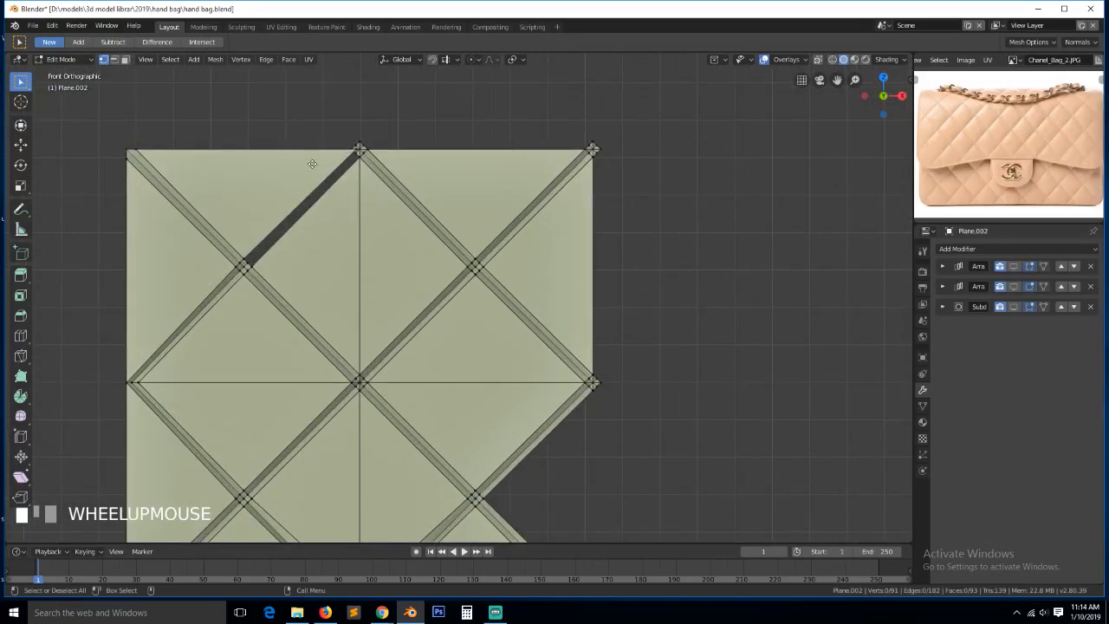
pyautogui.scroll(-2, 312, 164)
pyautogui.press('z')
pyautogui.click(205, 168)
pyautogui.scroll(-3, 210, 176)
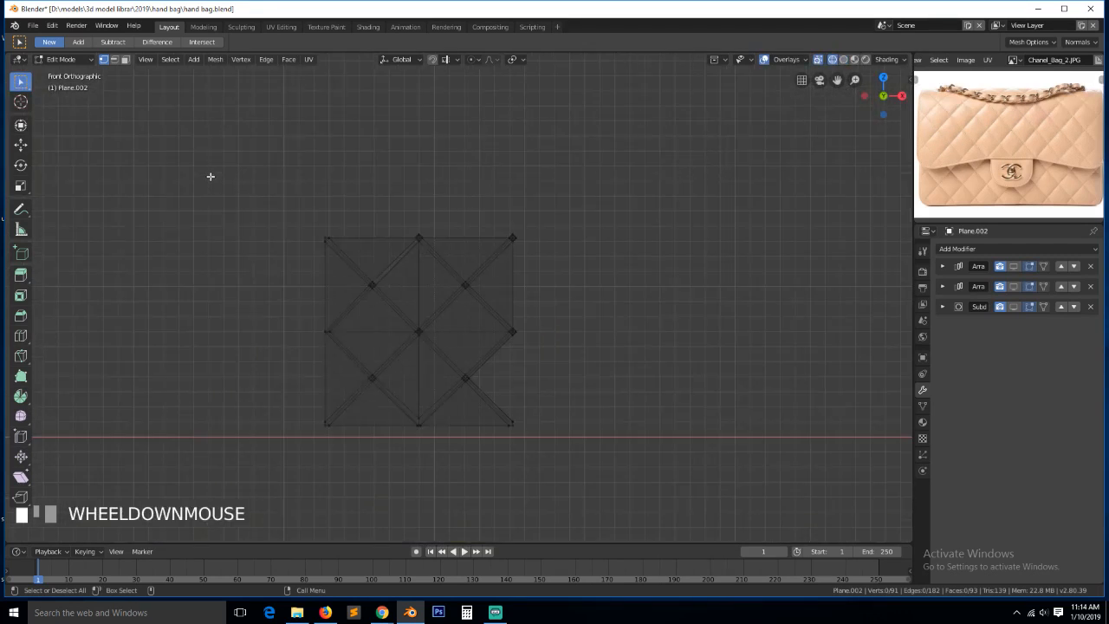
# Delete the faces of the pattern's left half and lower row, including the lower part of the right-middle diamond
pyautogui.moveTo(213, 164); pyautogui.dragTo(398, 446)
pyautogui.press('b')
pyautogui.scroll(4, 400, 442)
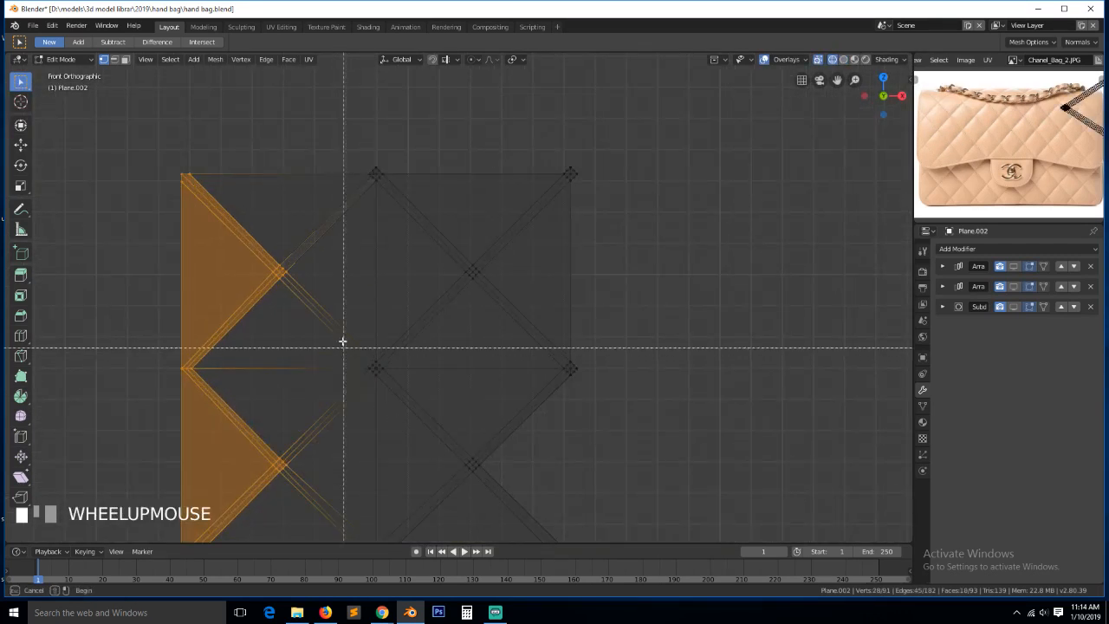
pyautogui.moveTo(343, 319); pyautogui.dragTo(377, 408)
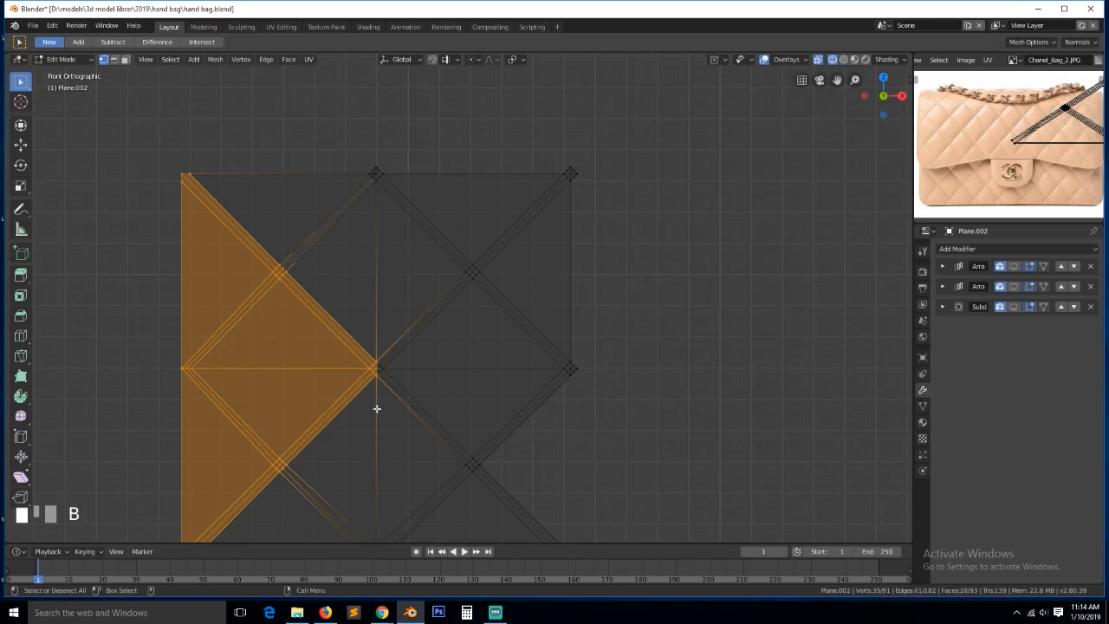
pyautogui.scroll(-4, 377, 409)
pyautogui.moveTo(351, 340); pyautogui.dragTo(621, 488)
pyautogui.scroll(6, 552, 434)
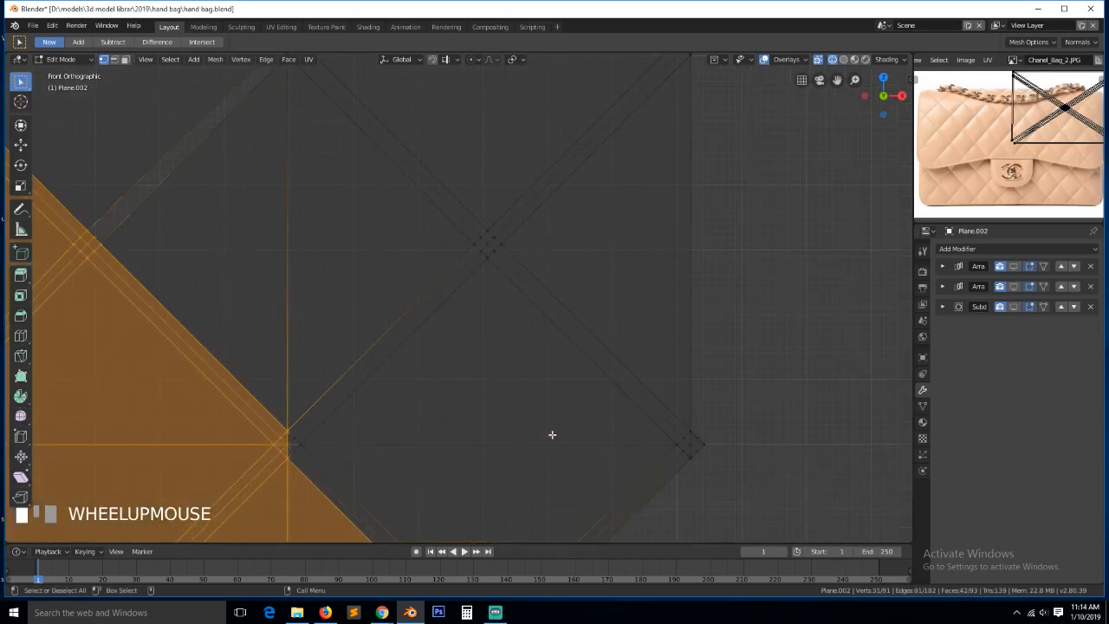
pyautogui.press('b')
pyautogui.moveTo(653, 445); pyautogui.dragTo(737, 478)
pyautogui.press('x')
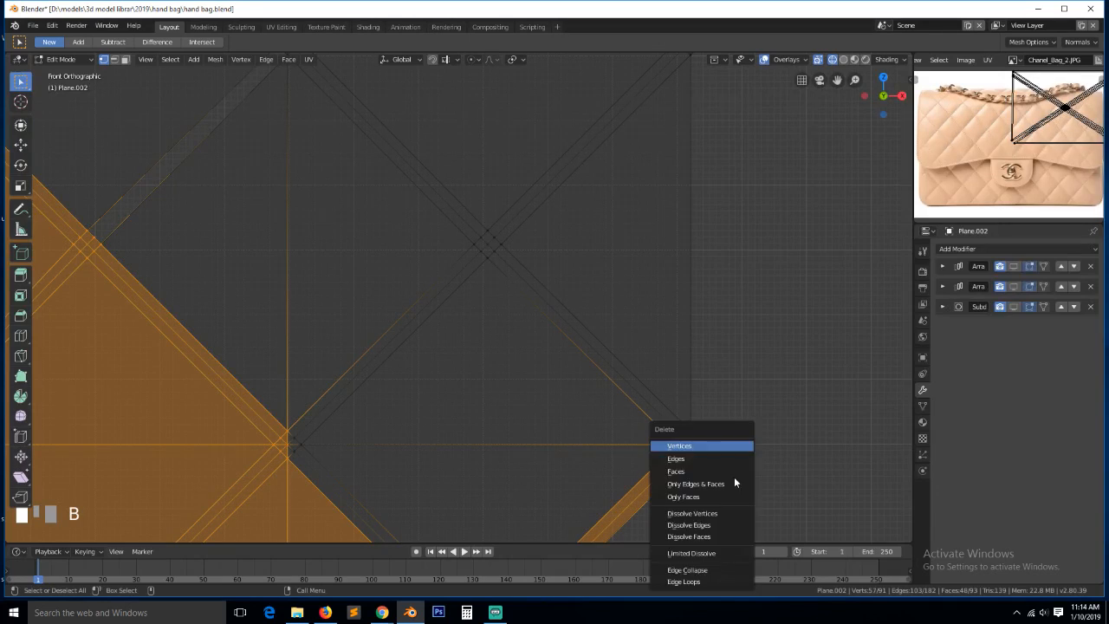
pyautogui.click(678, 475)
pyautogui.scroll(-2, 604, 455)
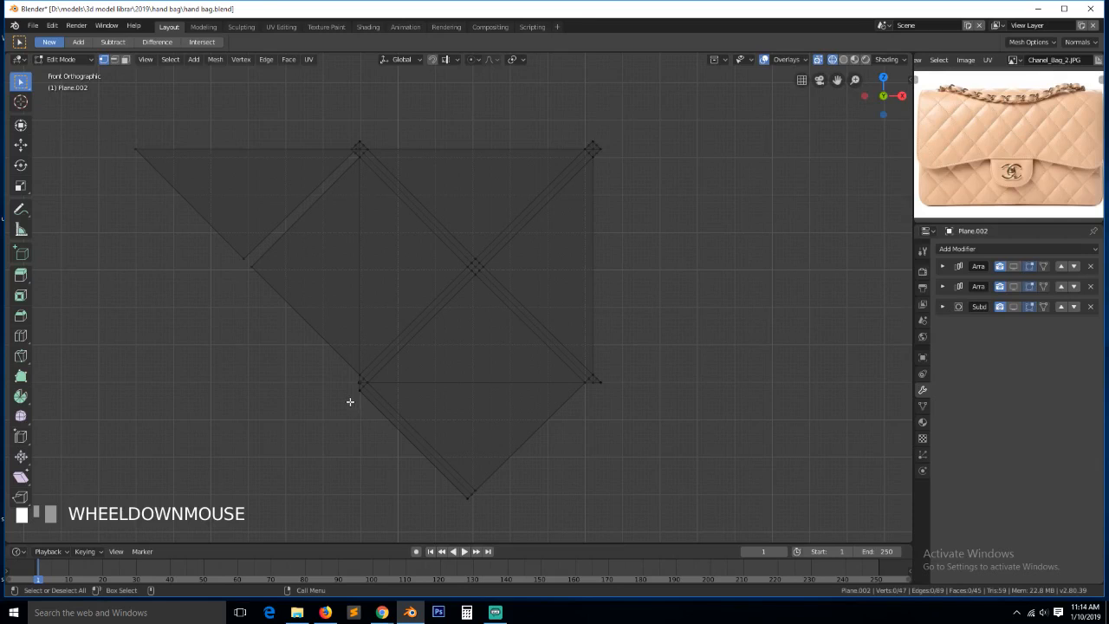
# Delete the vertices of the leftover strip and triangle below the upper-right square
pyautogui.press('b')
pyautogui.moveTo(347, 387); pyautogui.dragTo(555, 509)
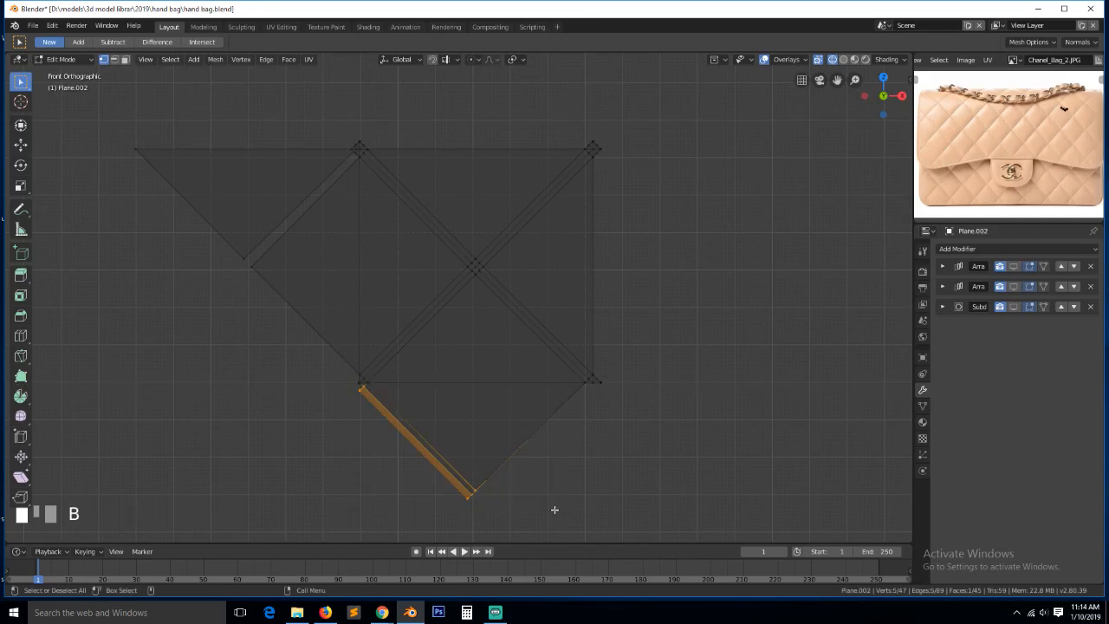
pyautogui.press('x')
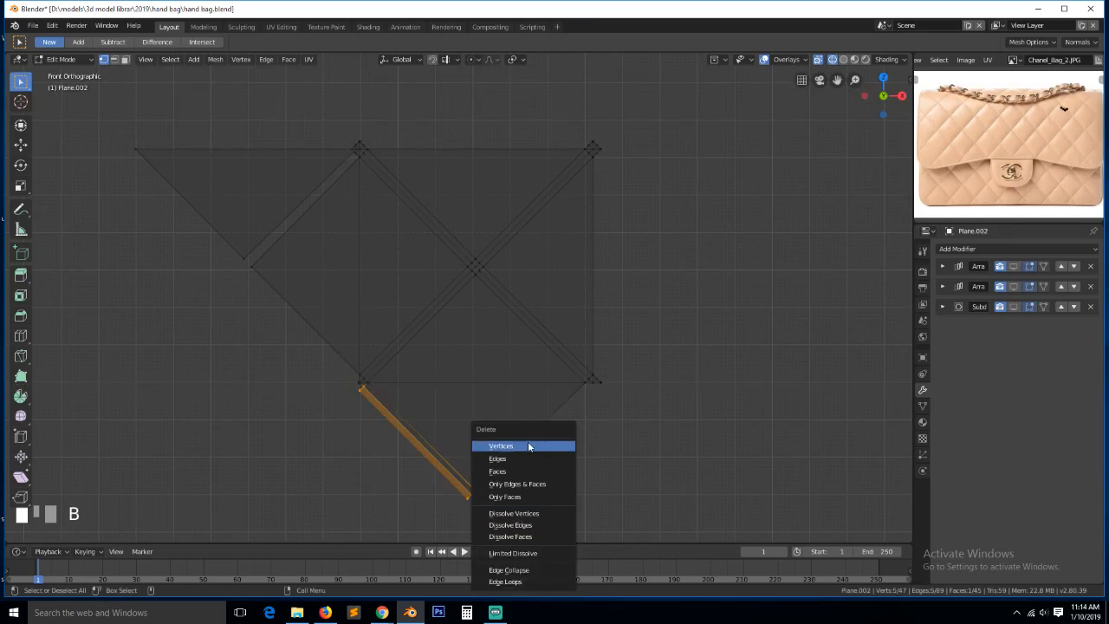
pyautogui.click(528, 445)
# Delete the vertices of the leftover triangles on the left of the upper-right square
pyautogui.press('b')
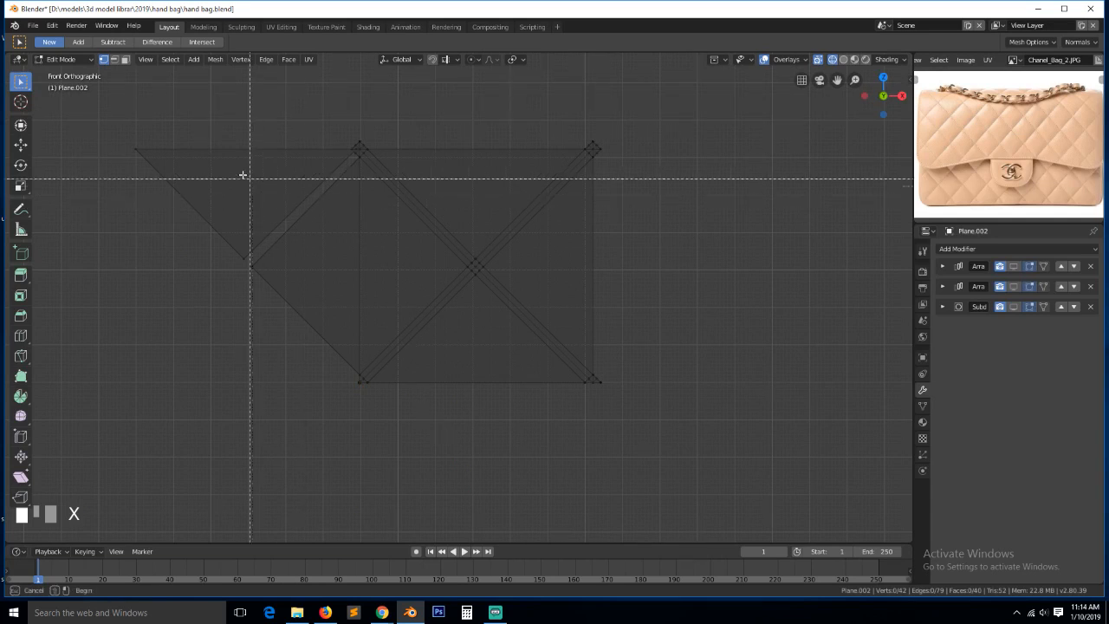
pyautogui.moveTo(104, 114); pyautogui.dragTo(357, 321)
pyautogui.press('x')
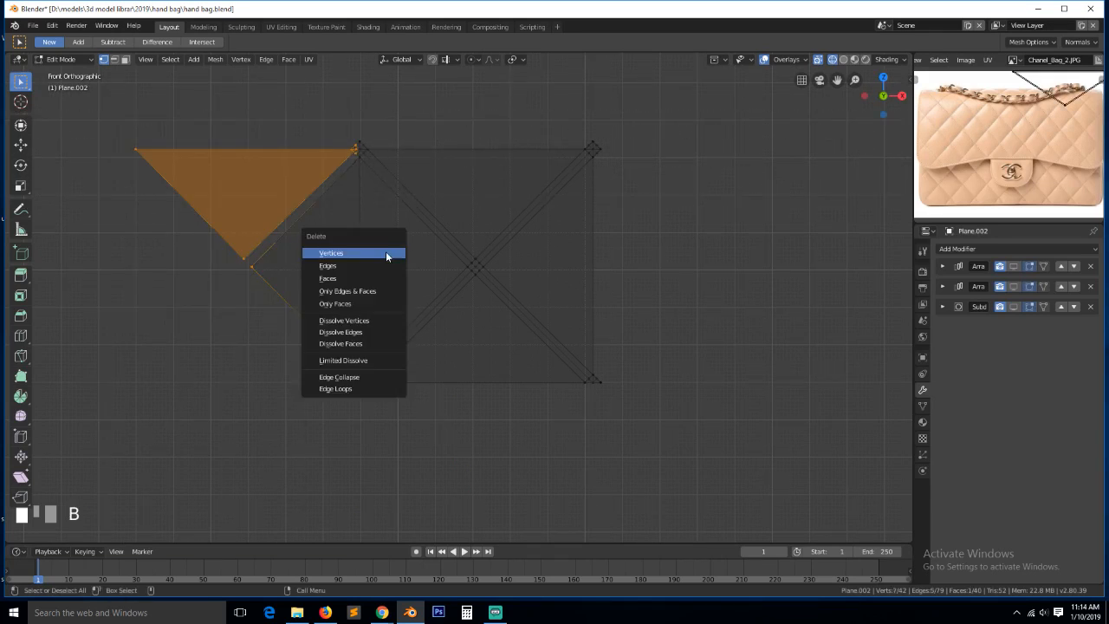
pyautogui.click(385, 251)
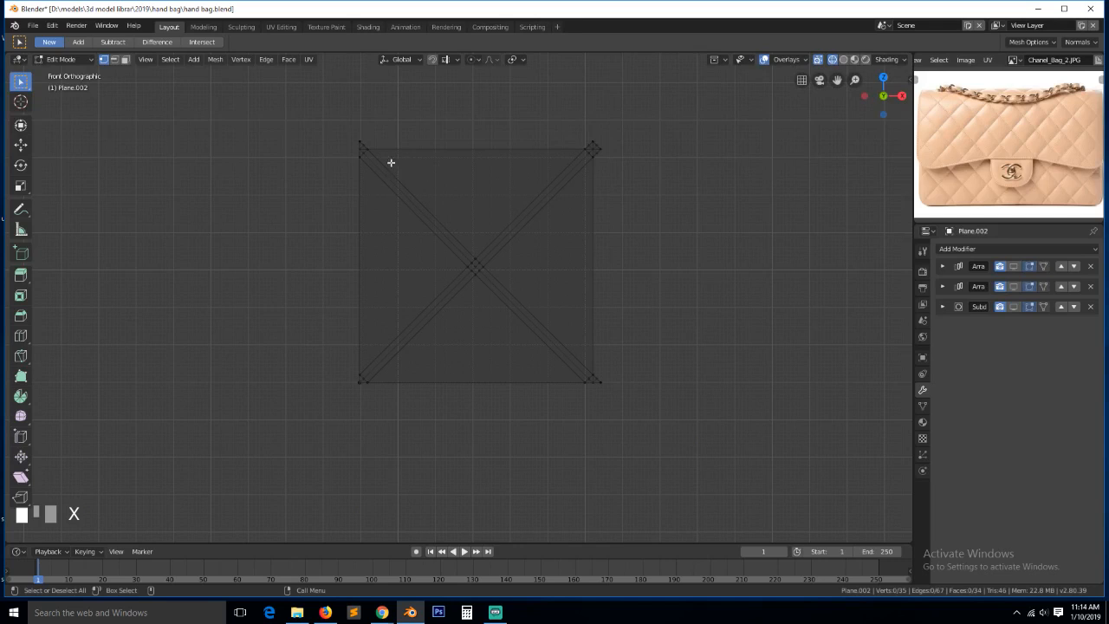
# Delete the leftover vertices protruding above the square's upper edge at both corners
pyautogui.press('b')
pyautogui.moveTo(344, 121); pyautogui.dragTo(654, 143)
pyautogui.scroll(1, 470, 133)
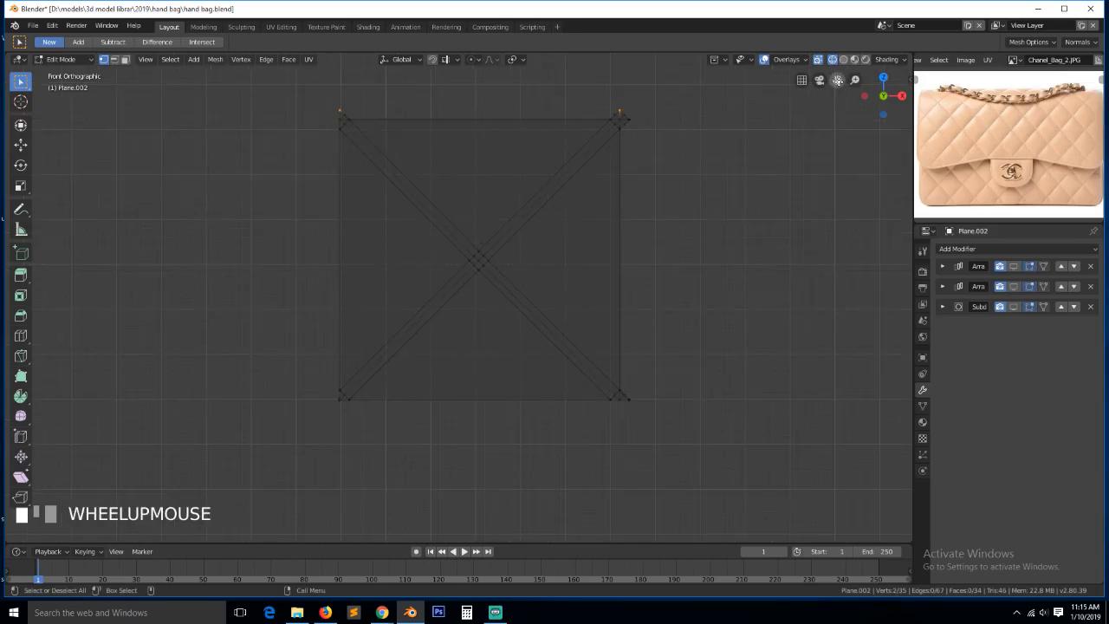
pyautogui.moveTo(837, 80); pyautogui.dragTo(791, 177)
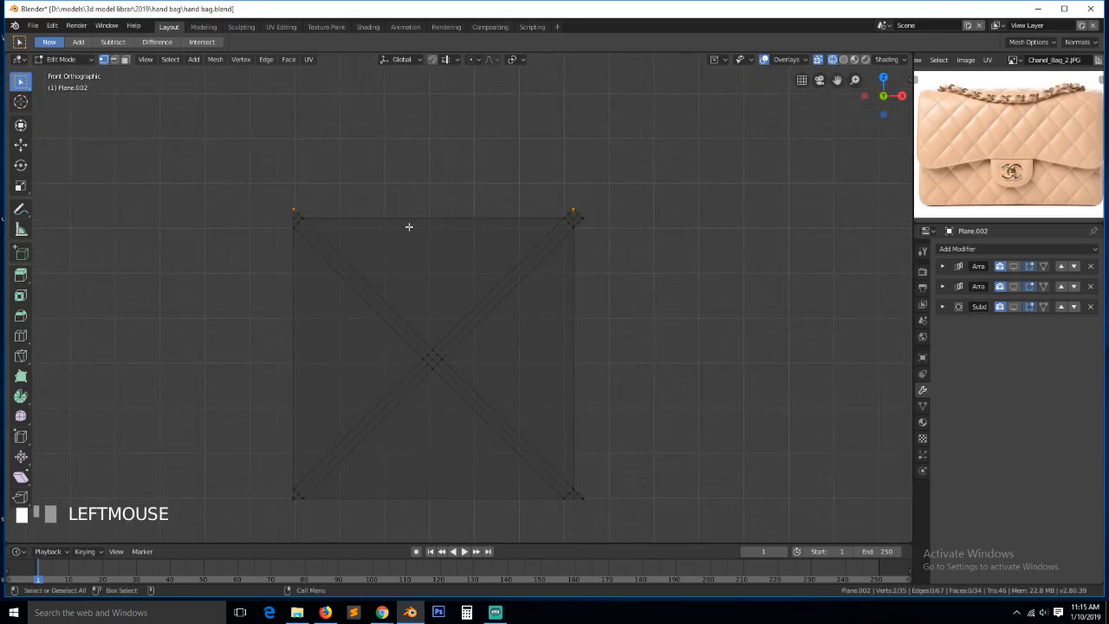
pyautogui.press('b')
pyautogui.moveTo(265, 185); pyautogui.dragTo(627, 215)
pyautogui.press('x')
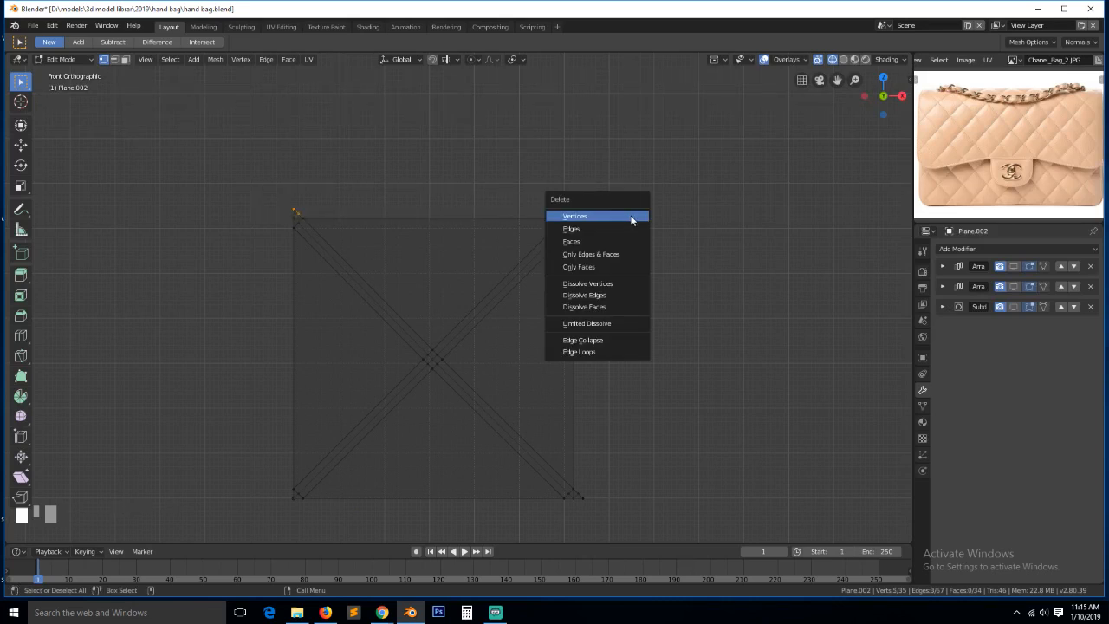
pyautogui.click(631, 220)
# Switch to solid shading and delete the two stray vertices protruding beyond the square's right edge at the upper and lower corners
pyautogui.press('Tab')
pyautogui.press('z')
pyautogui.scroll(-3, 642, 292)
pyautogui.scroll(4, 613, 272)
pyautogui.press('Tab')
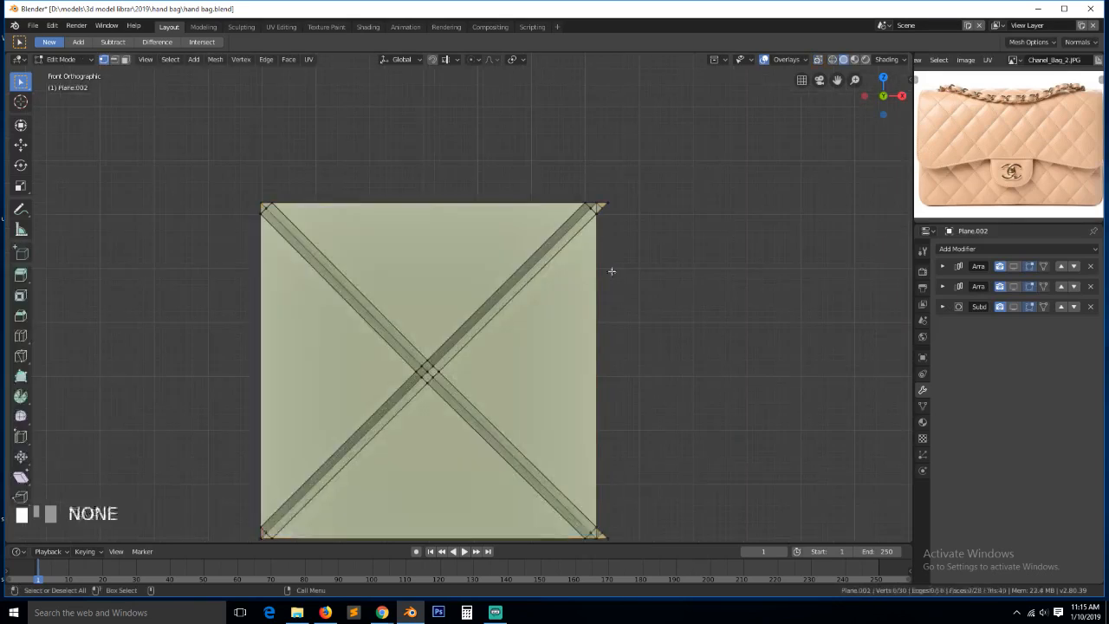
pyautogui.keyDown('shift'); pyautogui.click(604, 207); pyautogui.keyUp('shift')
pyautogui.scroll(-2, 626, 442)
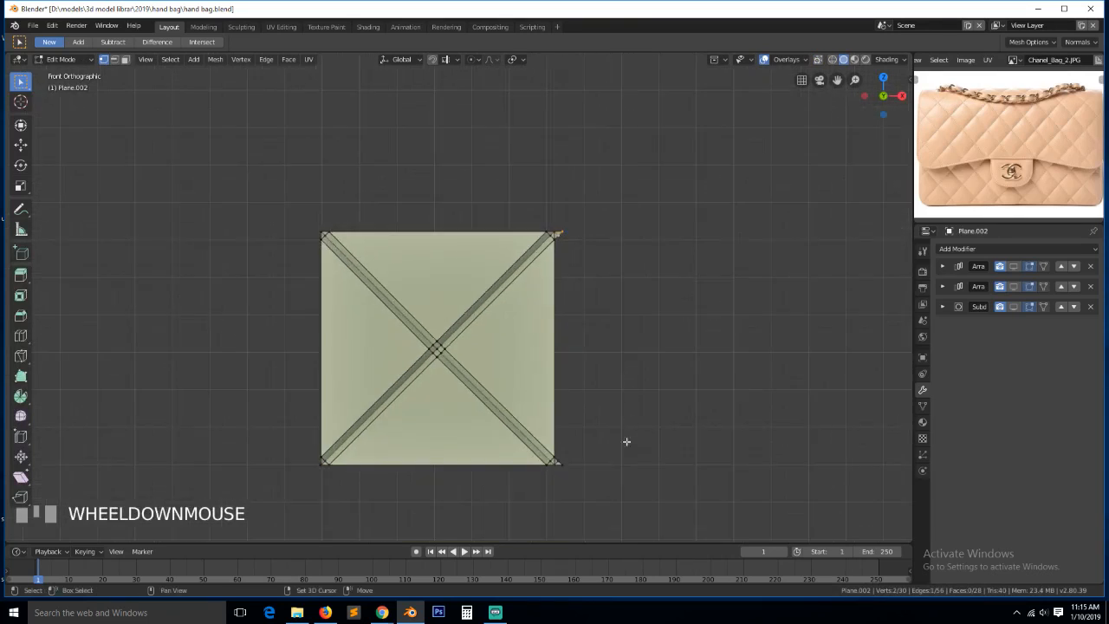
pyautogui.keyDown('shift'); pyautogui.click(565, 461); pyautogui.keyUp('shift')
pyautogui.press('x')
pyautogui.click(597, 426)
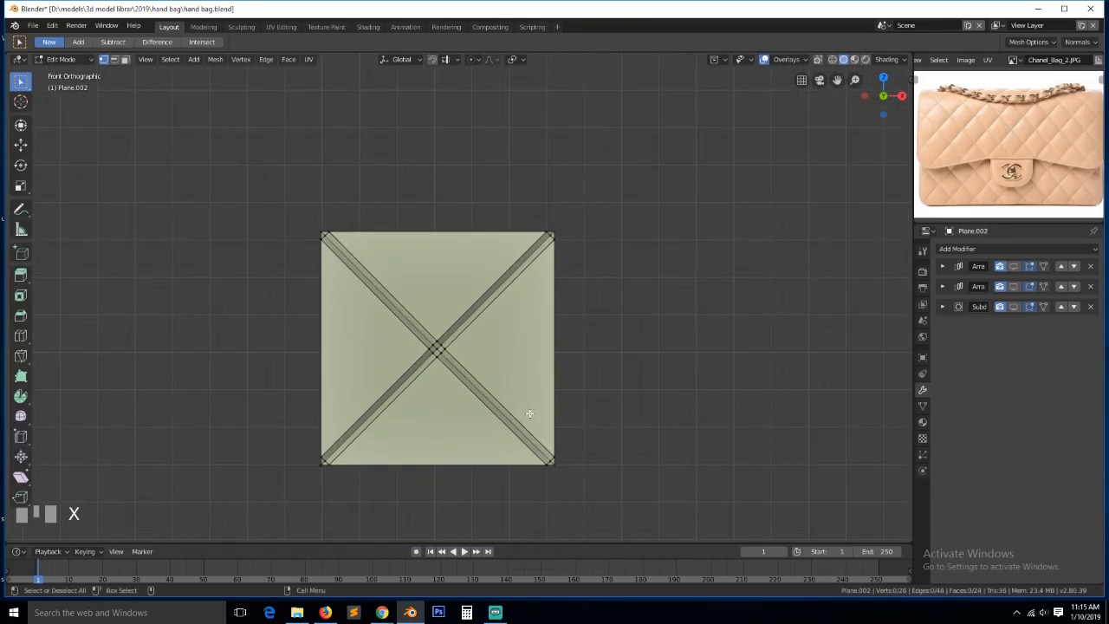
# Return to Object Mode and save the file
pyautogui.press('Tab')
pyautogui.scroll(-4, 505, 407)
pyautogui.hotkey('ctrl', 's')
pyautogui.scroll(-6, 485, 390)
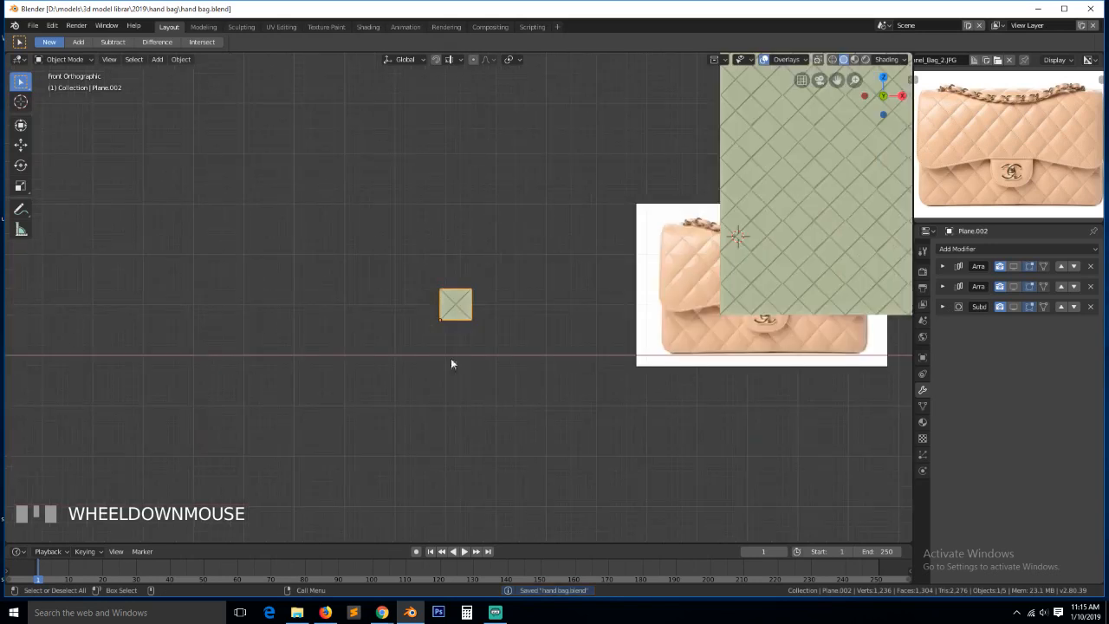
# Move the square tile onto the bag reference image and remove the old large quilted pattern
pyautogui.press('g')
pyautogui.click(811, 206)
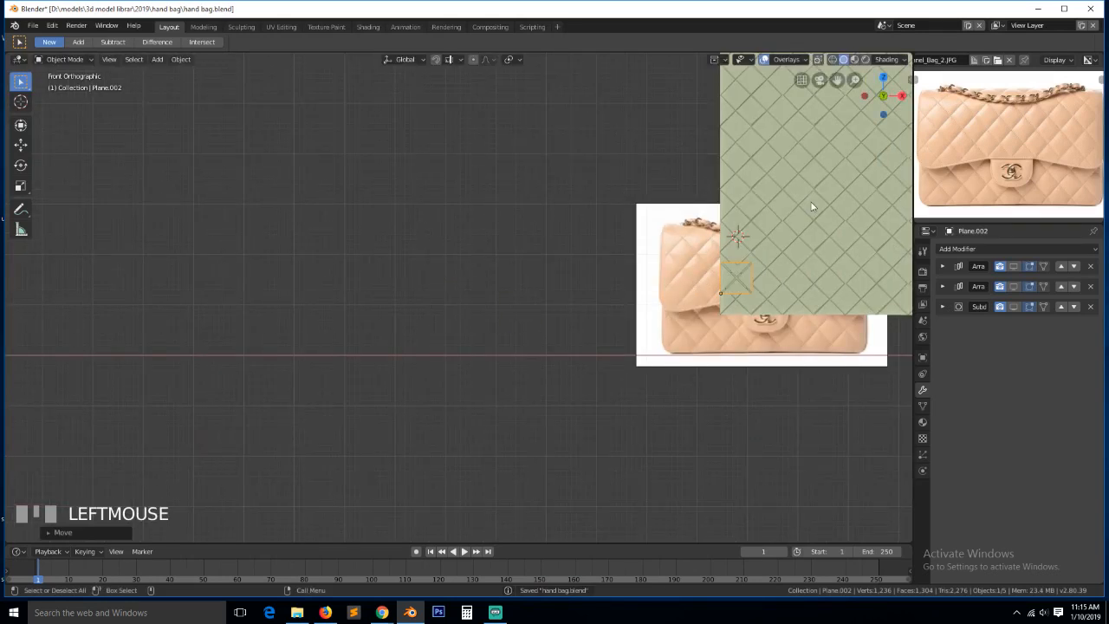
pyautogui.hotkey('ctrl', 'z')
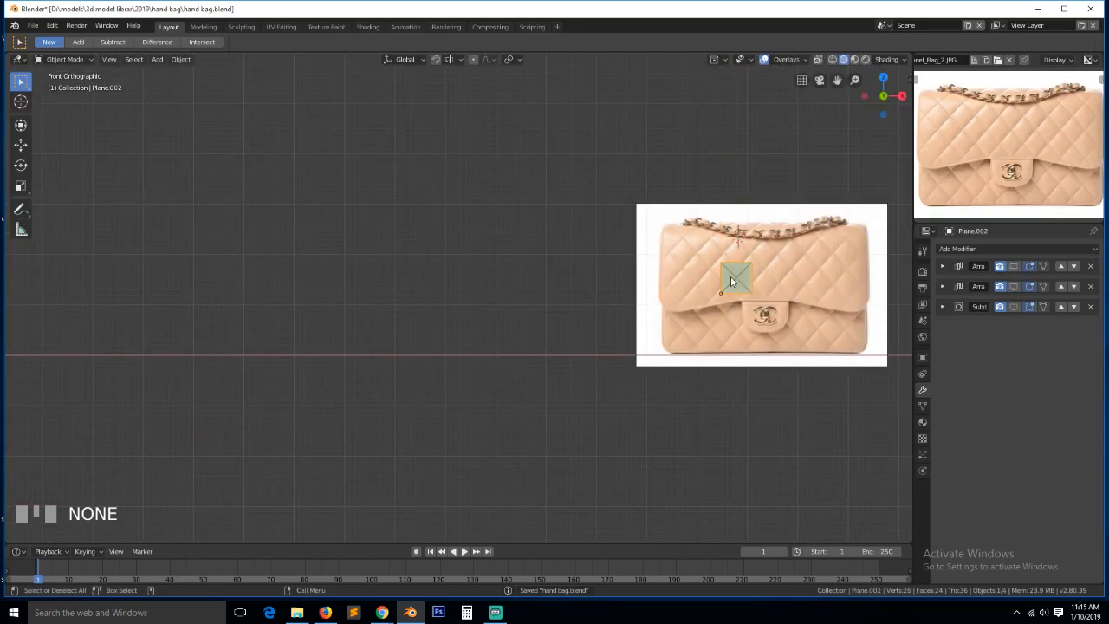
# Align the tile with the stitched diamonds of the bag photo in see-through wireframe, return to solid shading and save the file
pyautogui.press('KP_Decimal')
pyautogui.scroll(-5, 624, 346)
pyautogui.hotkey('alt', 'z')
pyautogui.scroll(2, 447, 310)
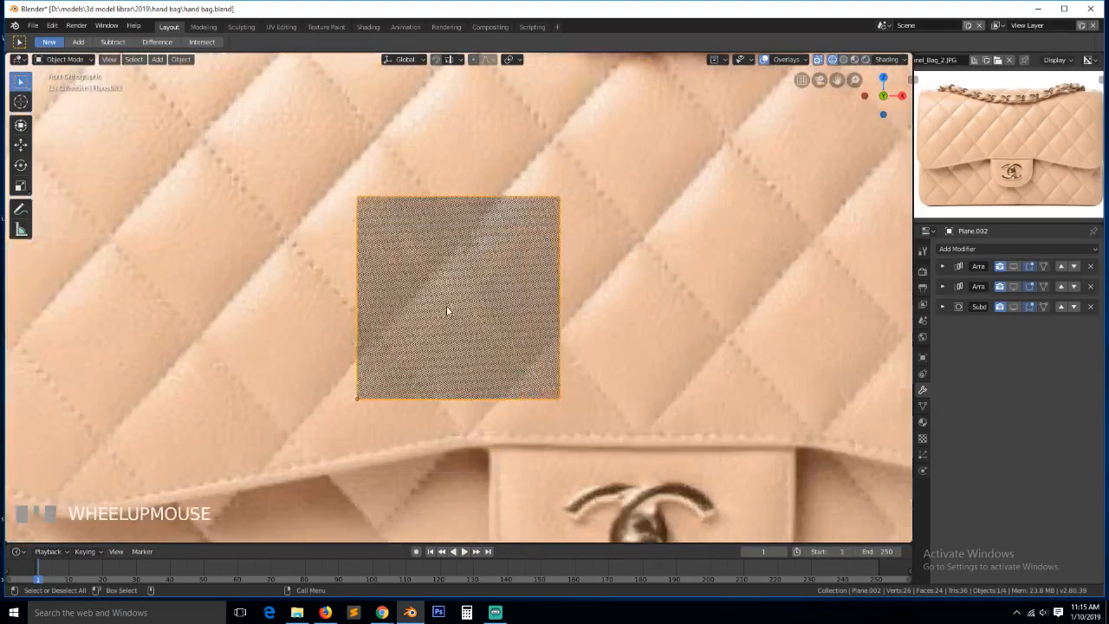
pyautogui.scroll(1, 447, 311)
pyautogui.scroll(-1, 456, 318)
pyautogui.press('g')
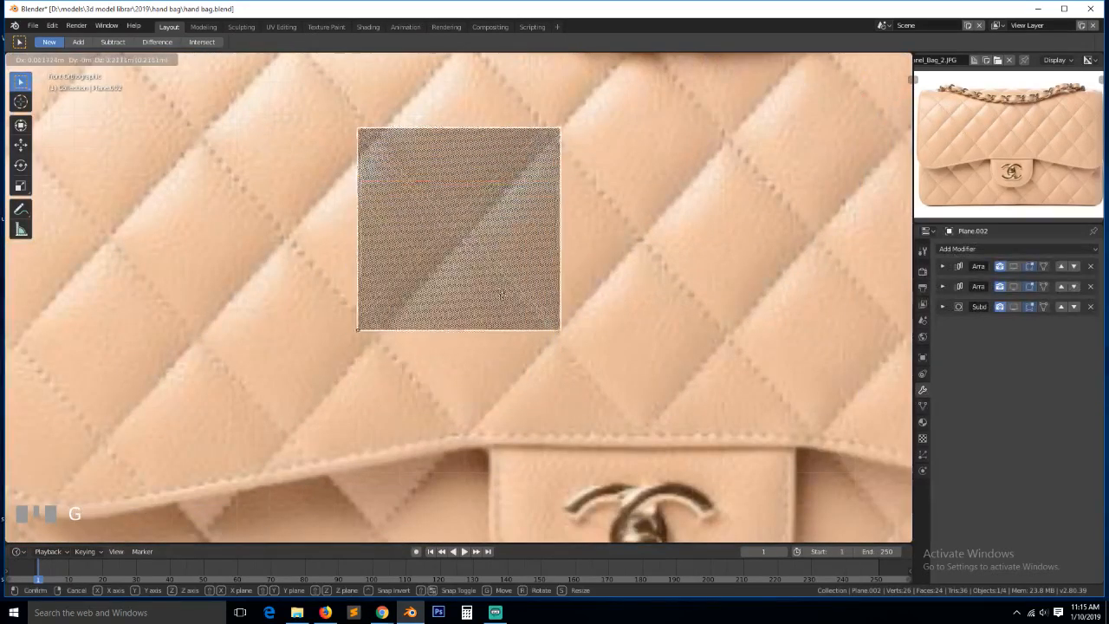
pyautogui.click(507, 300)
pyautogui.scroll(-1, 507, 300)
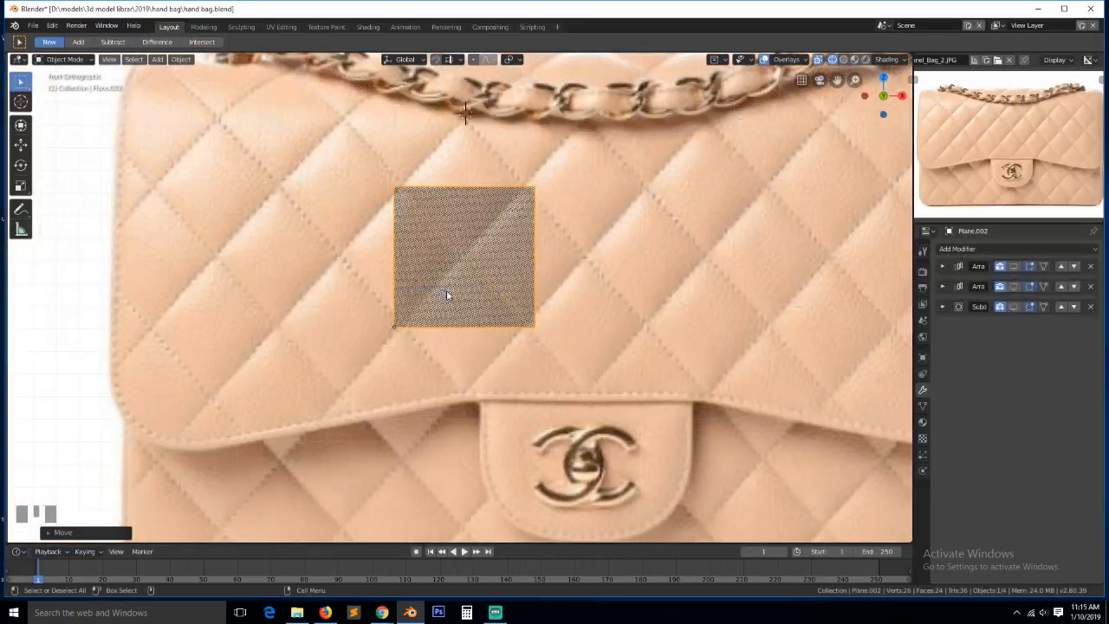
pyautogui.hotkey('alt', 'z')
pyautogui.hotkey('ctrl', 's')
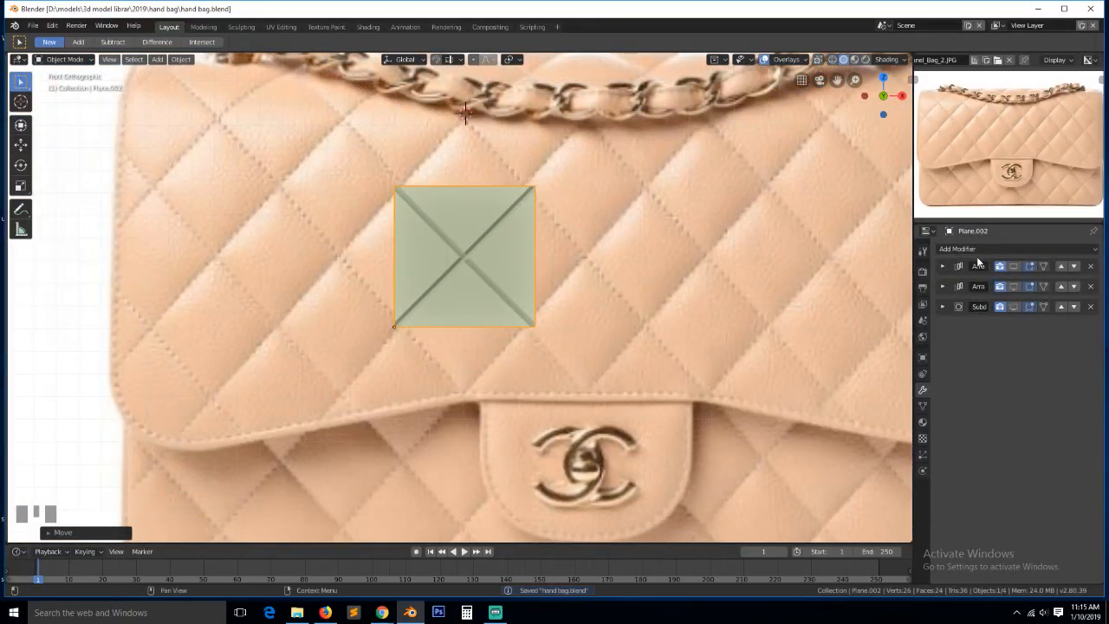
# Show both Array modifiers and the Subdivision modifier of the tile in the viewport
pyautogui.click(1014, 266)
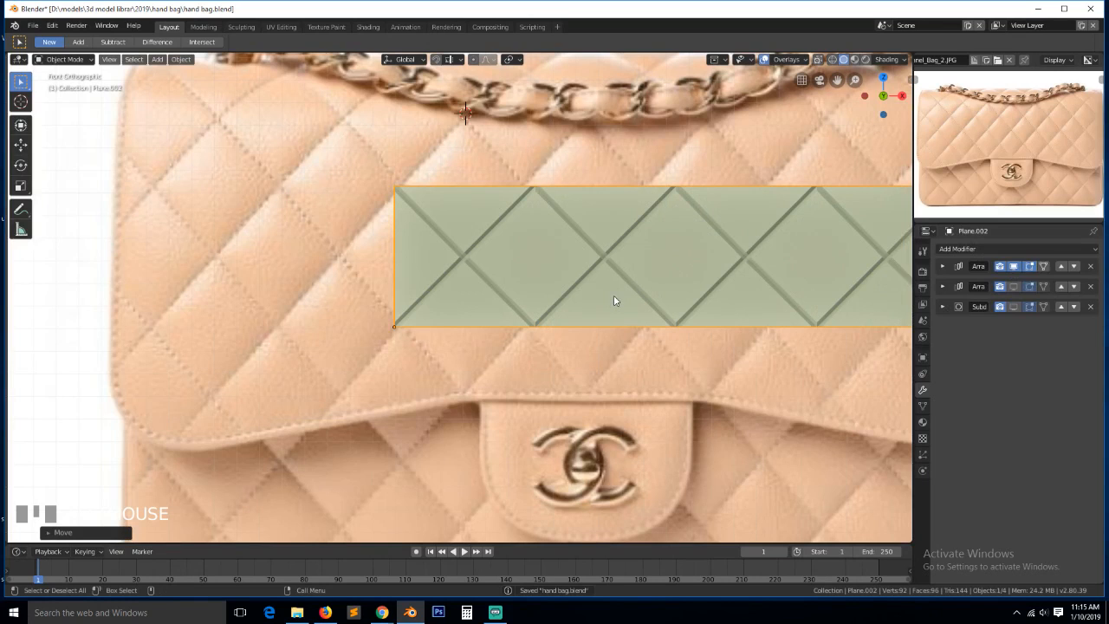
pyautogui.click(1014, 287)
pyautogui.scroll(-4, 565, 267)
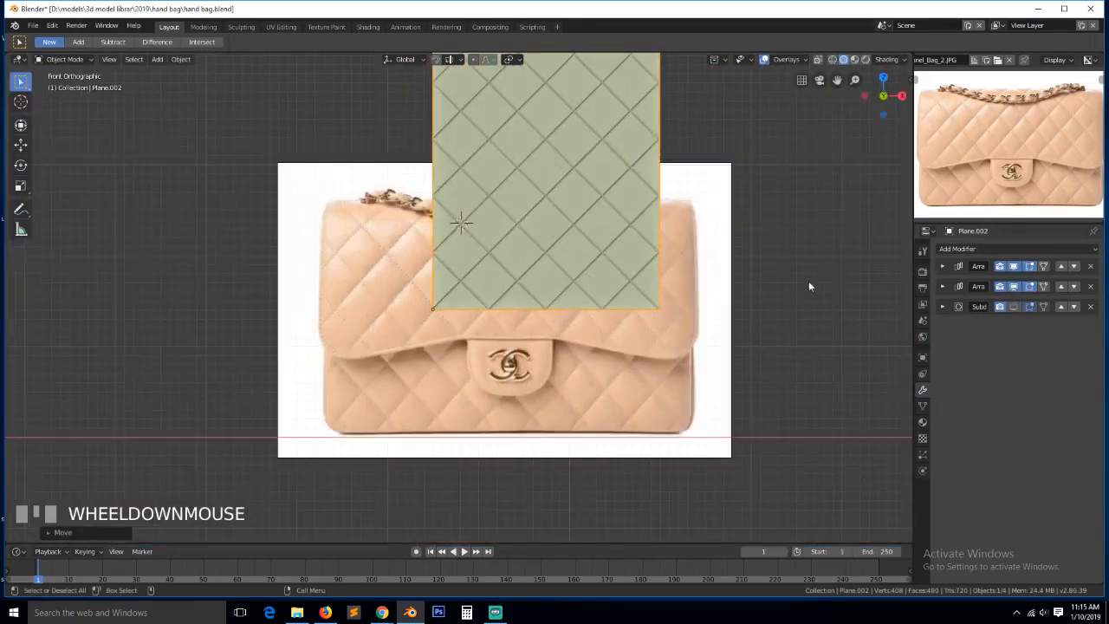
pyautogui.click(1014, 307)
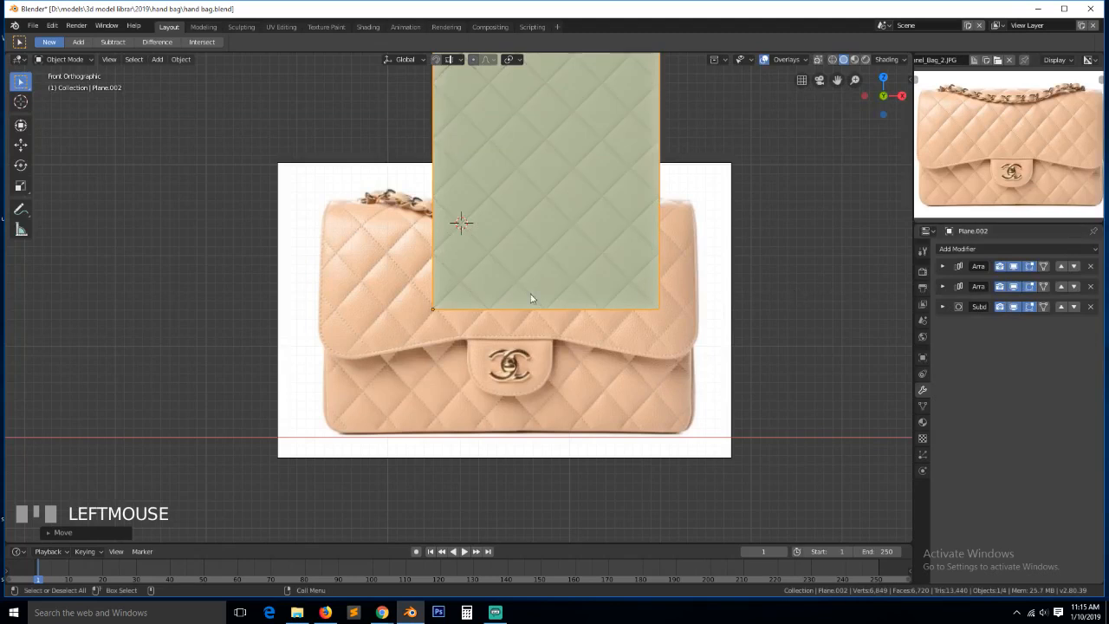
# Examine the smoothed, repeated quilting against the bag photo and compare it with the tile's base mesh
pyautogui.scroll(6, 524, 296)
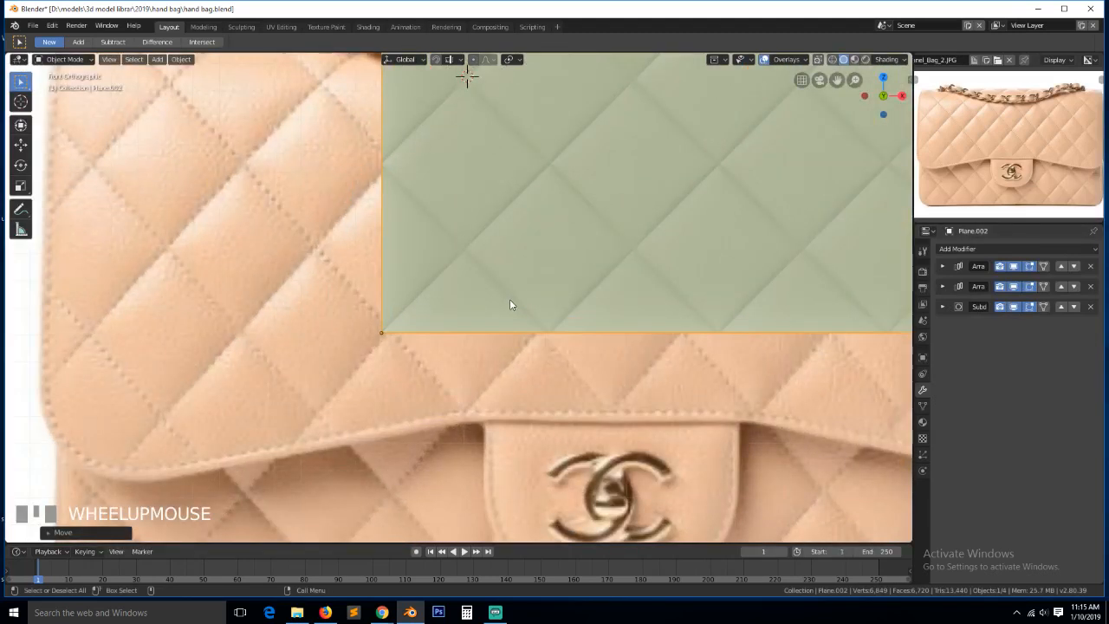
pyautogui.moveTo(512, 303)
pyautogui.mouseDown(button='middle')
pyautogui.moveTo(468, 299)
pyautogui.moveTo(472, 350)
pyautogui.moveTo(546, 338)
pyautogui.moveTo(518, 319)
pyautogui.moveTo(376, 328)
pyautogui.moveTo(447, 367)
pyautogui.moveTo(520, 299)
pyautogui.mouseUp(button='middle')
pyautogui.click(521, 300)
pyautogui.press('KP_1')
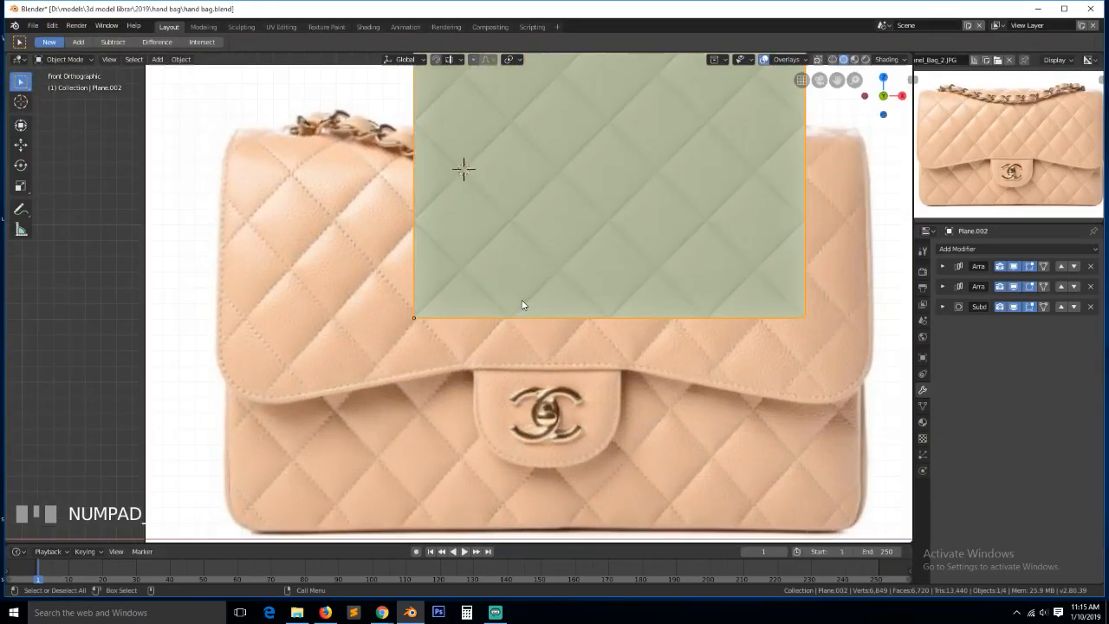
pyautogui.scroll(3, 521, 294)
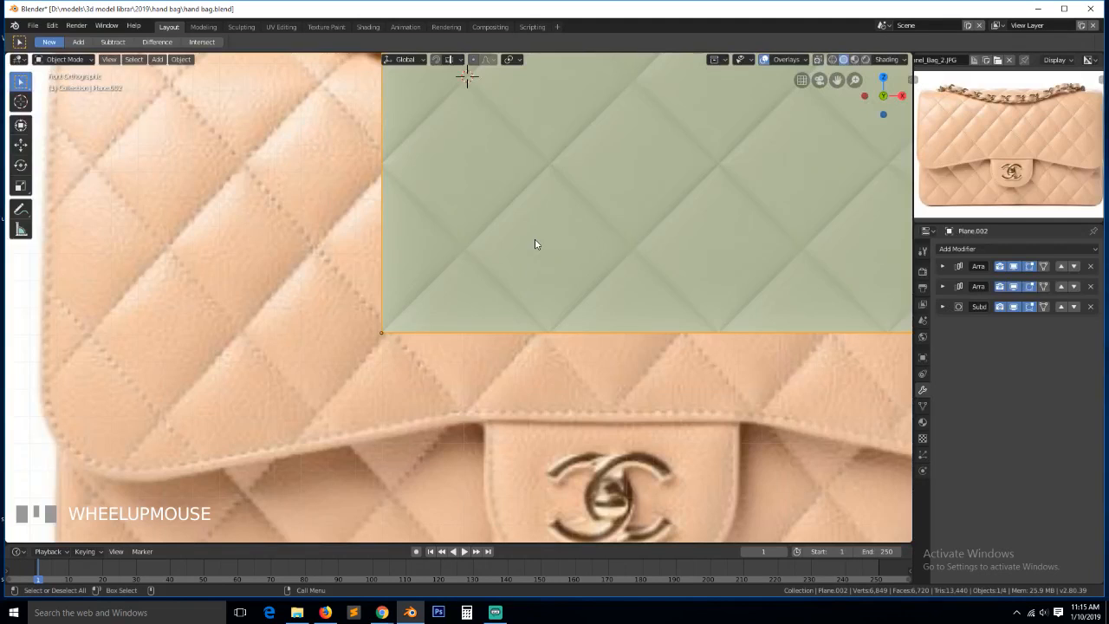
pyautogui.click(495, 612)
pyautogui.click(495, 613)
pyautogui.press('Tab')
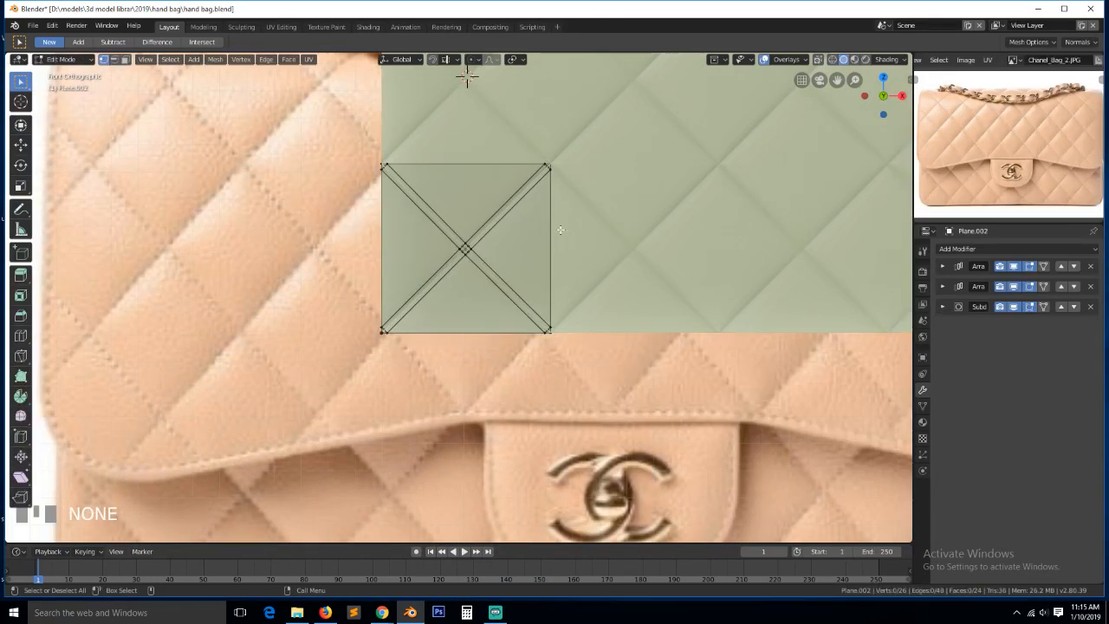
pyautogui.press('Tab')
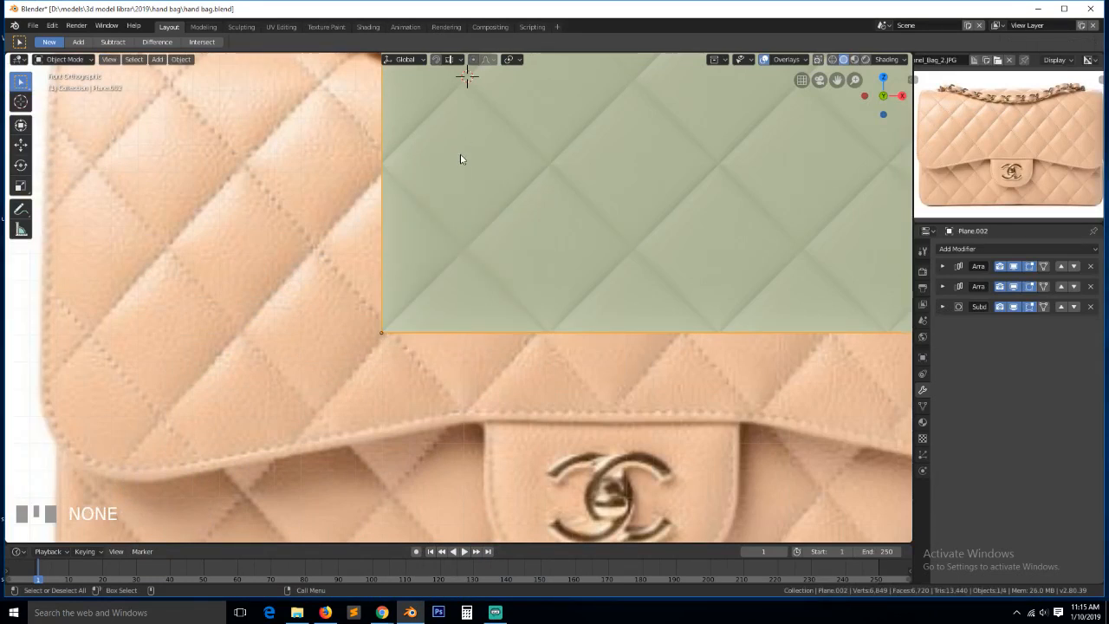
# Hide both Array modifiers and the Subdivision modifier in the viewport and return to editing the tile's mesh
pyautogui.click(1015, 307)
pyautogui.click(1014, 286)
pyautogui.click(1014, 266)
pyautogui.press('Tab')
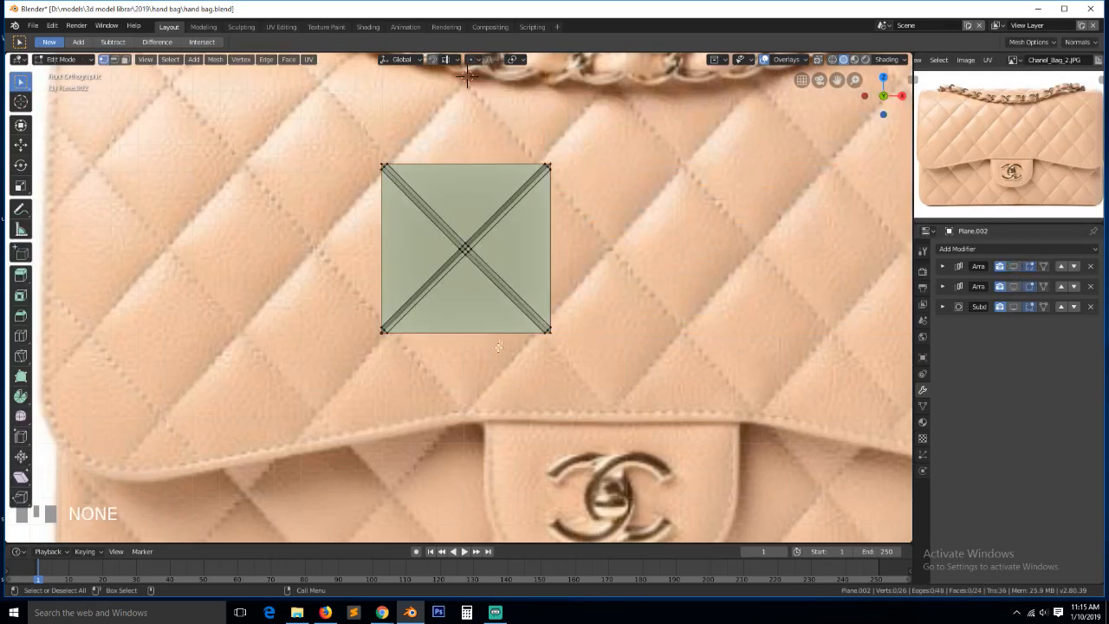
# Subdivide the tile's four long outer edges once to add a vertex at each midpoint
pyautogui.scroll(2, 498, 347)
pyautogui.hotkey('alt', 'a')
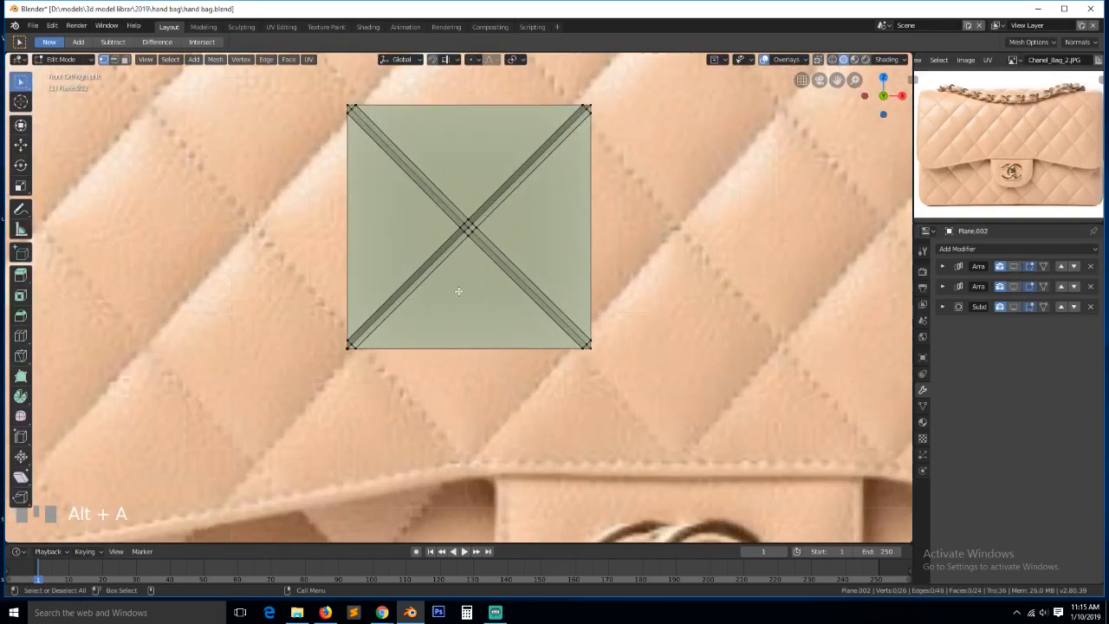
pyautogui.press('2')
pyautogui.click(345, 232)
pyautogui.keyDown('shift'); pyautogui.click(457, 109); pyautogui.keyUp('shift')
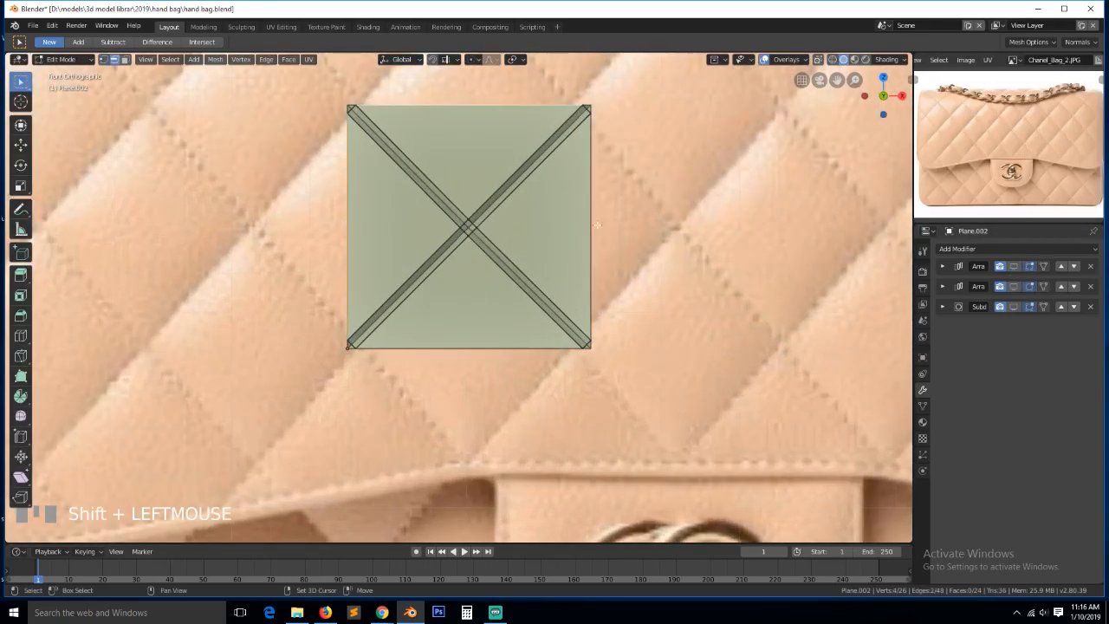
pyautogui.keyDown('shift'); pyautogui.click(589, 233); pyautogui.keyUp('shift')
pyautogui.rightClick(503, 336)
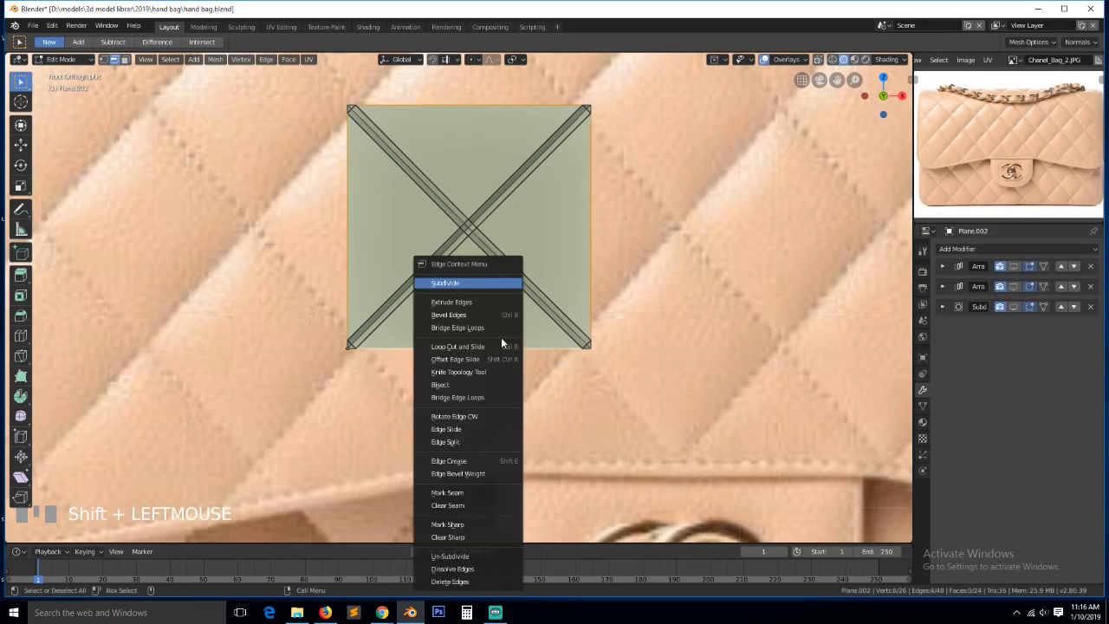
pyautogui.click(466, 279)
# Connect the midpoint vertices of the tile's left and upper edges to the nearest vertices of the central crossing
pyautogui.press('1')
pyautogui.click(388, 238)
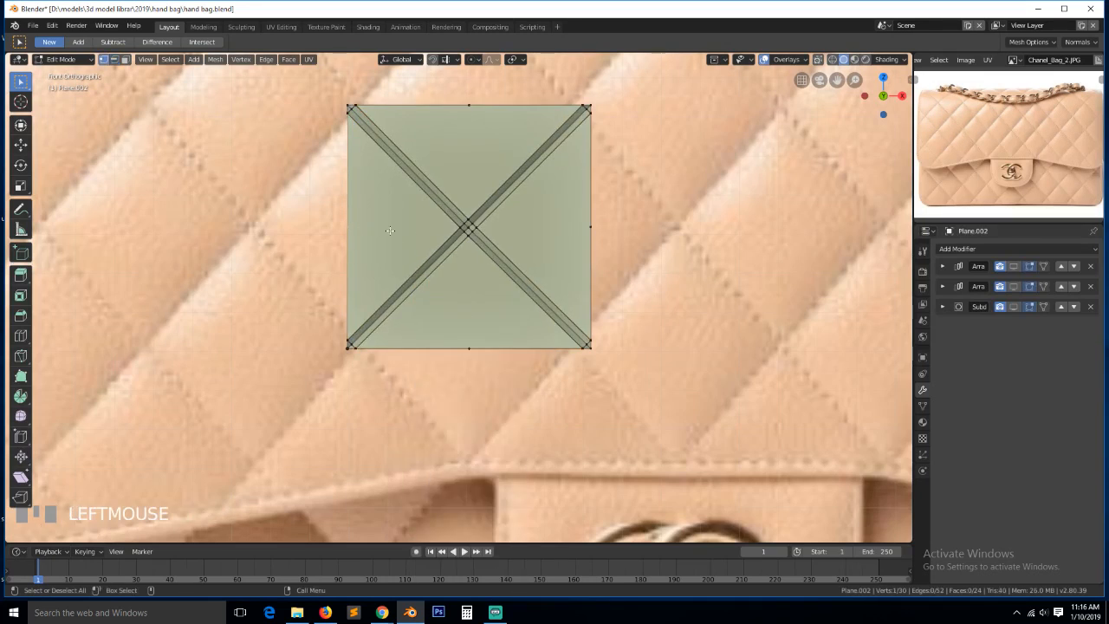
pyautogui.keyDown('shift'); pyautogui.click(449, 234); pyautogui.keyUp('shift')
pyautogui.press('j')
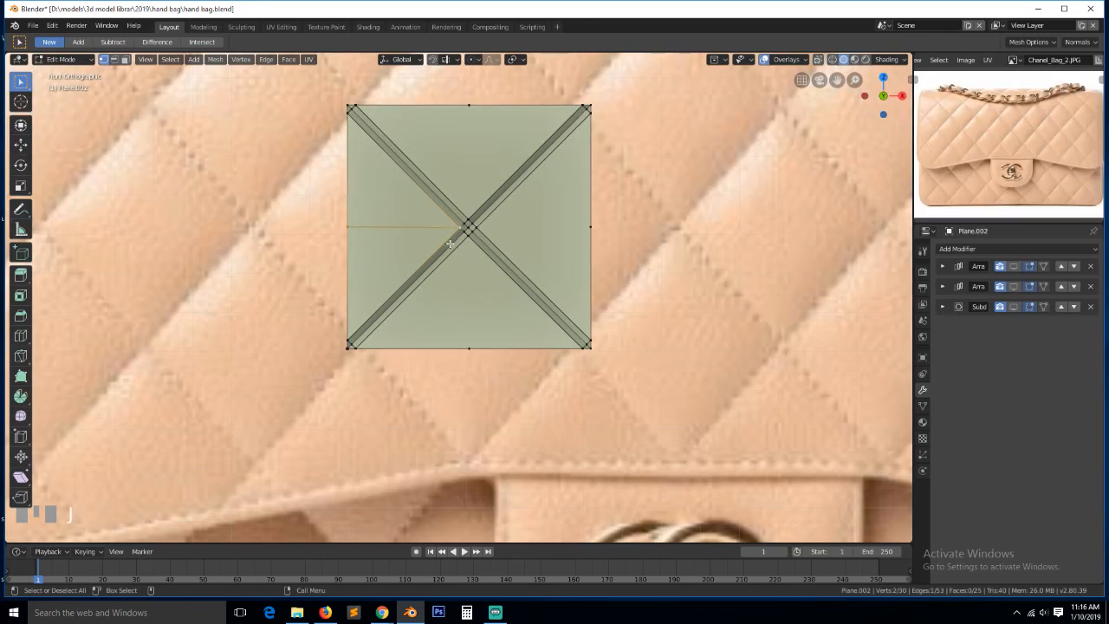
pyautogui.click(461, 100)
pyautogui.keyDown('shift'); pyautogui.click(473, 213); pyautogui.keyUp('shift')
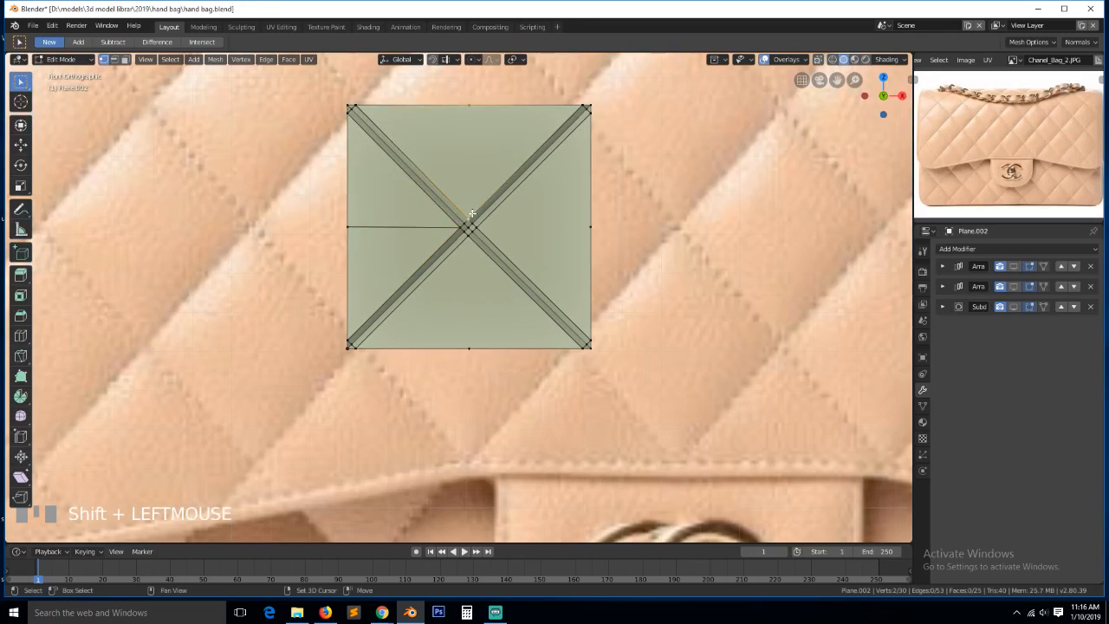
pyautogui.press('j')
# Connect the midpoint vertices of the tile's right and lower edges to the nearest vertices of the central crossing
pyautogui.click(492, 226)
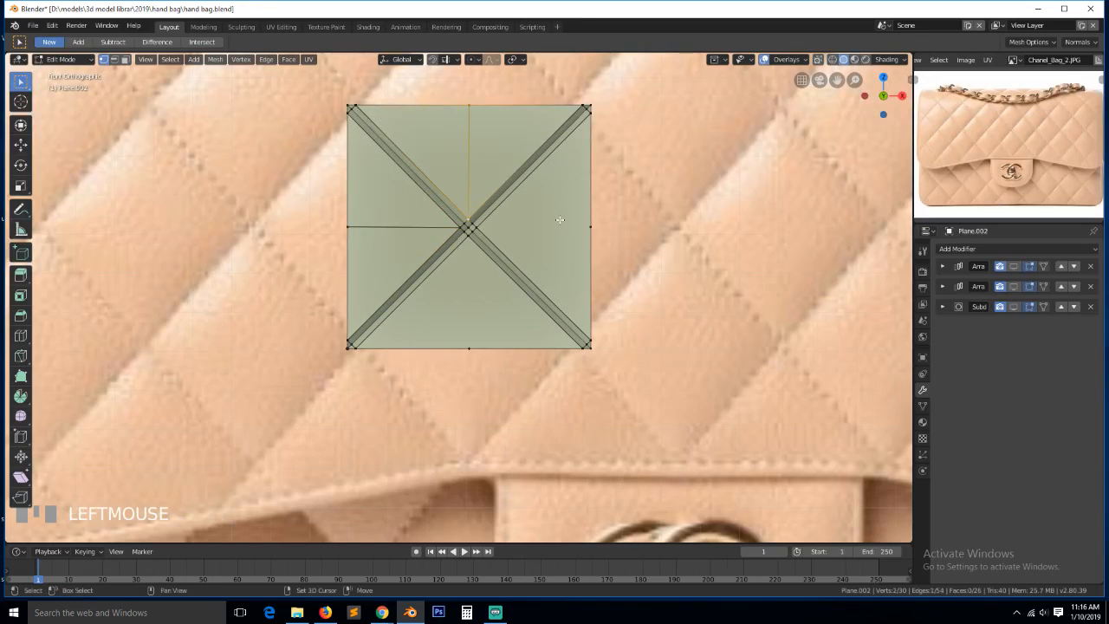
pyautogui.keyDown('shift'); pyautogui.click(589, 225); pyautogui.keyUp('shift')
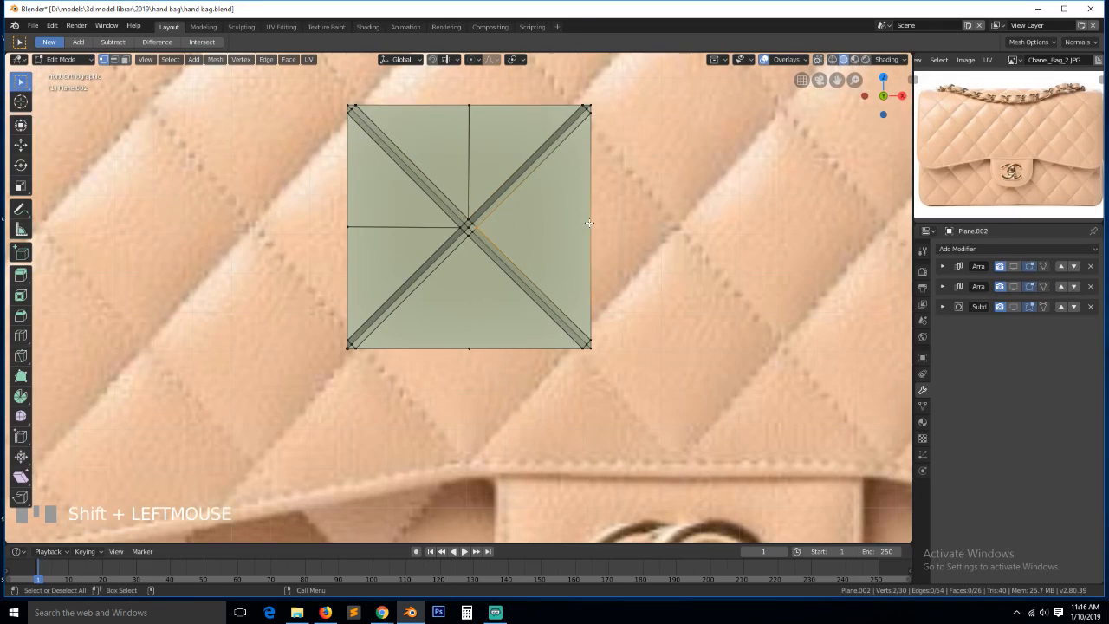
pyautogui.press('j')
pyautogui.click(465, 232)
pyautogui.keyDown('shift'); pyautogui.click(469, 346); pyautogui.keyUp('shift')
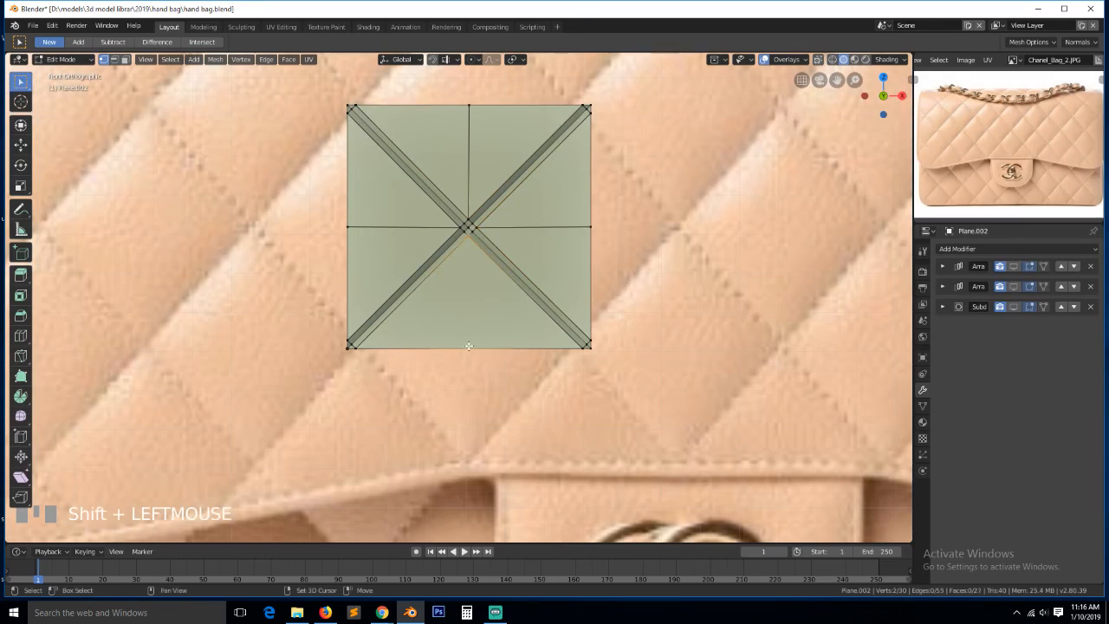
pyautogui.press('j')
# Show both Array modifiers in the viewport and pull the tile's four edge-midpoint vertices outward from the bag along the Y axis
pyautogui.press('a')
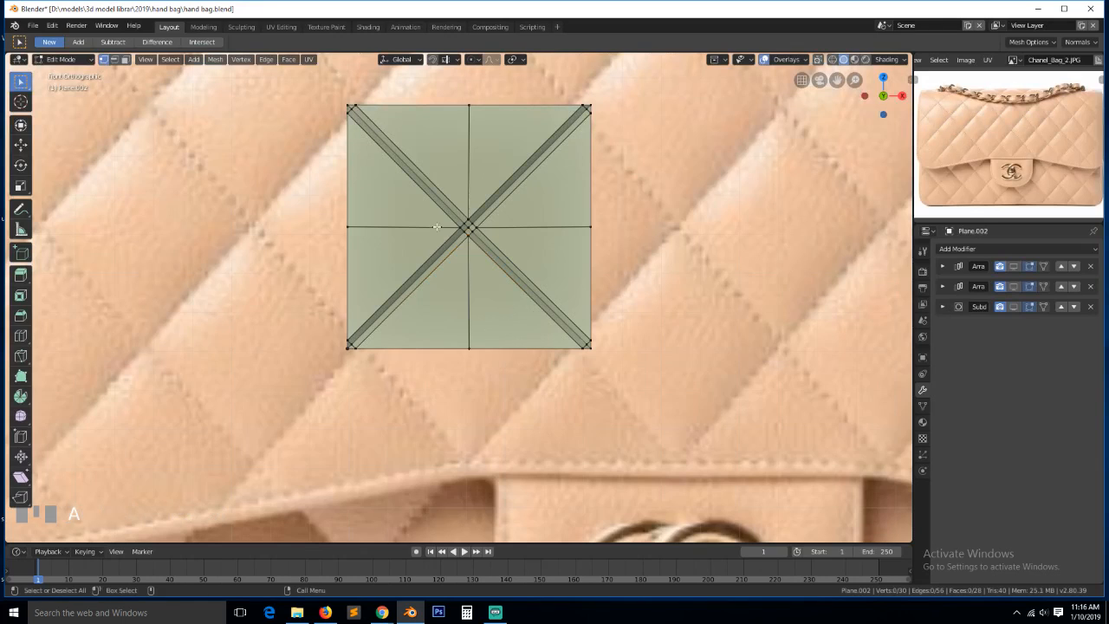
pyautogui.click(349, 224)
pyautogui.keyDown('shift'); pyautogui.click(469, 106); pyautogui.keyUp('shift')
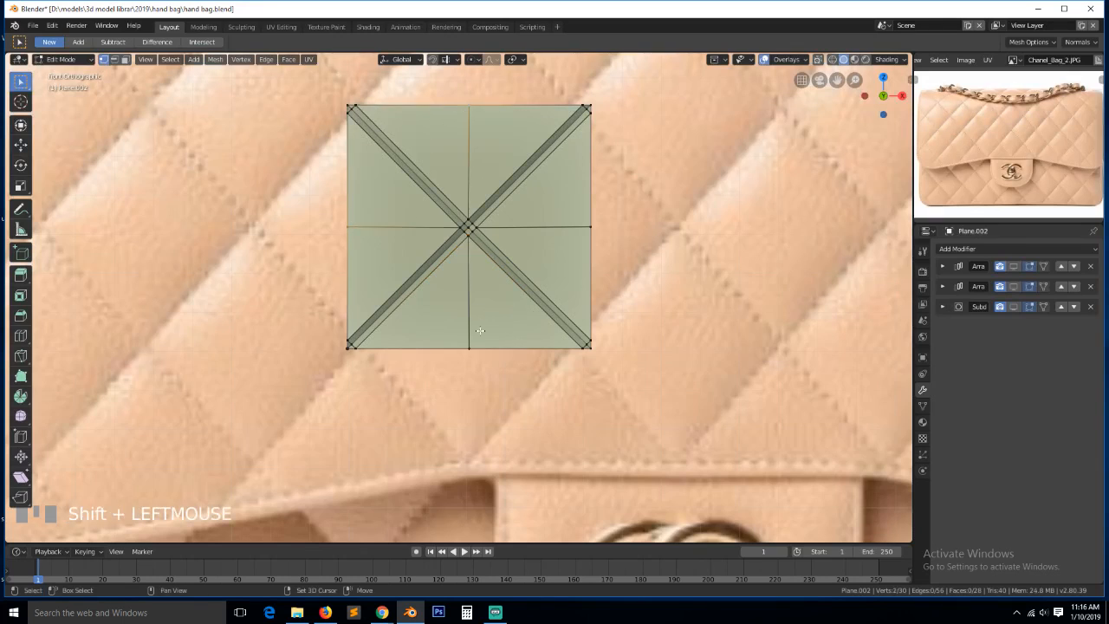
pyautogui.keyDown('shift'); pyautogui.click(480, 330); pyautogui.keyUp('shift')
pyautogui.keyDown('shift'); pyautogui.click(584, 231); pyautogui.keyUp('shift')
pyautogui.press('`')
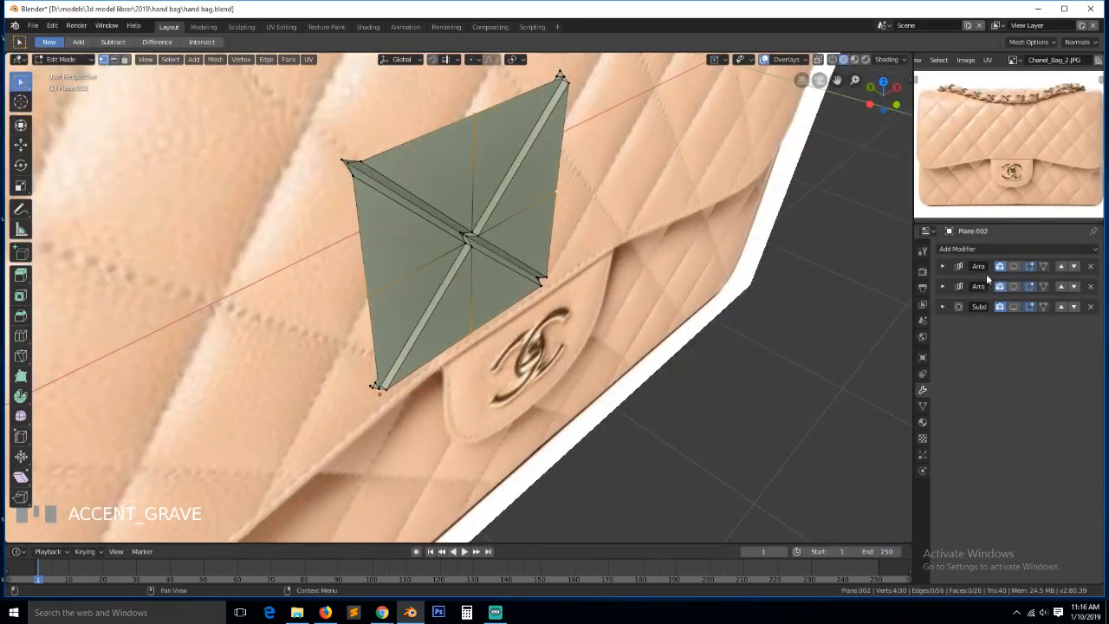
pyautogui.click(1014, 266)
pyautogui.click(1014, 286)
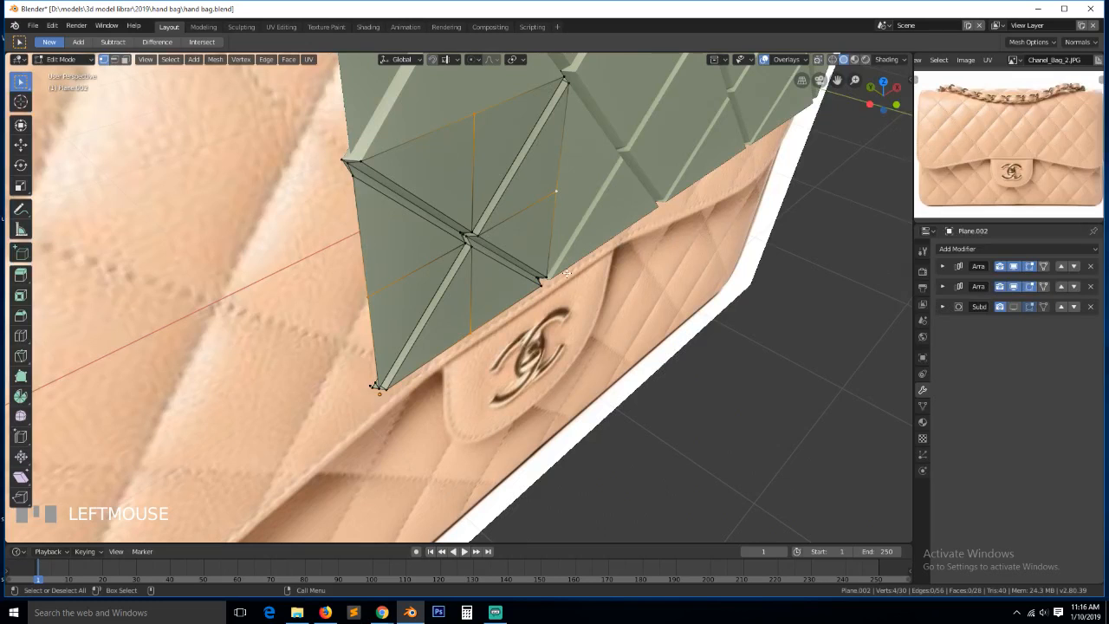
pyautogui.press('g')
pyautogui.press('y')
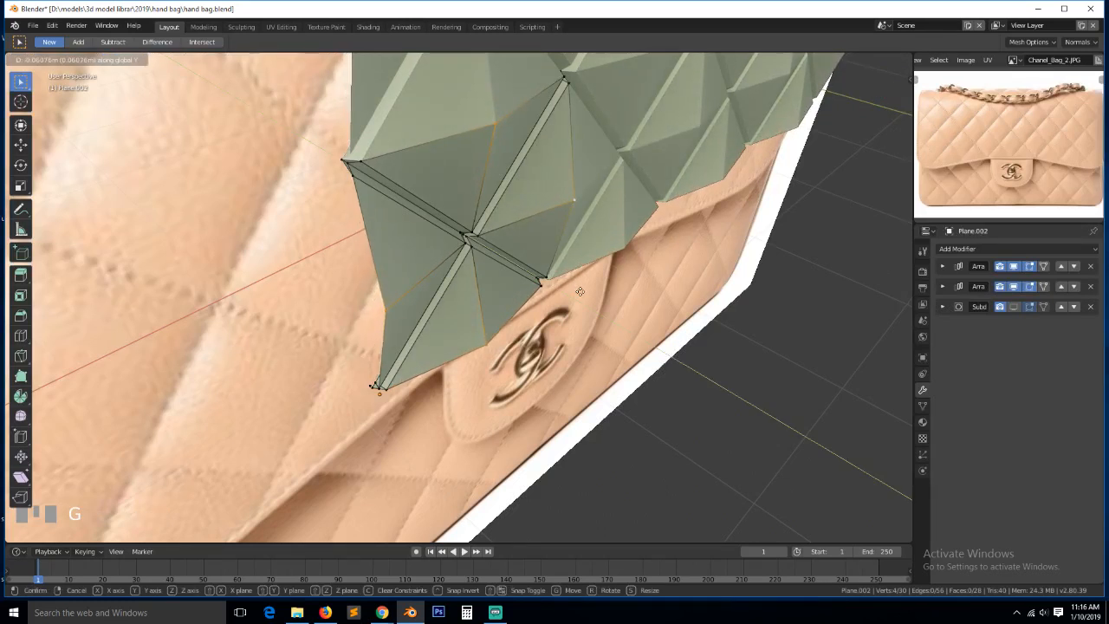
pyautogui.click(579, 291)
# Return to Object Mode, show the Subdivision modifier in the viewport and shade the quilted panel smooth
pyautogui.press('Tab')
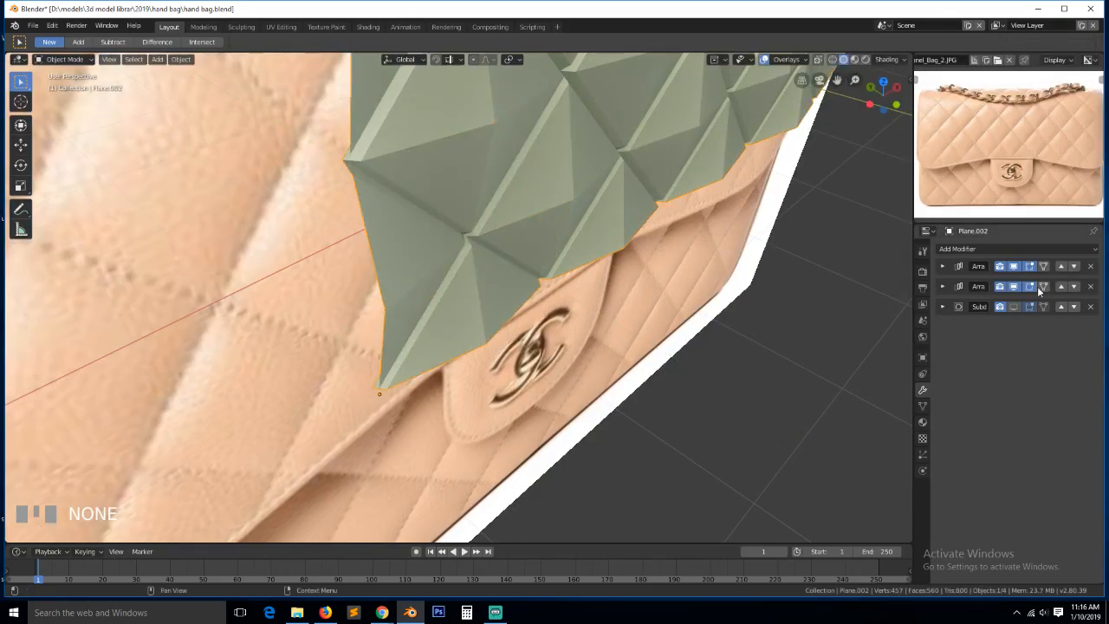
pyautogui.click(1016, 308)
pyautogui.press('`')
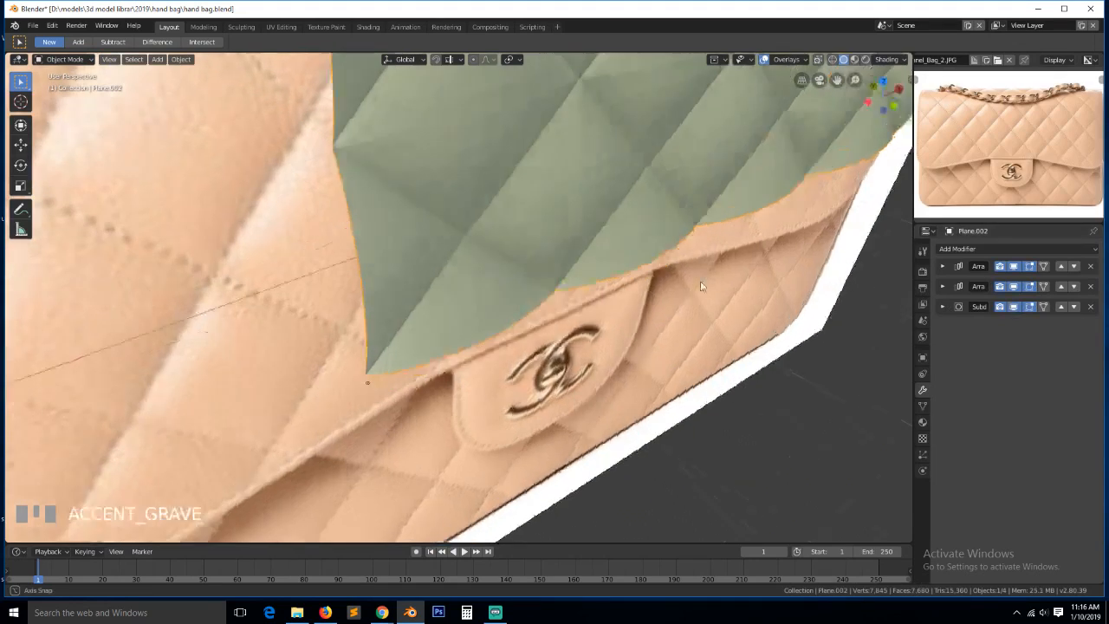
pyautogui.scroll(-3, 652, 251)
pyautogui.press('`')
pyautogui.rightClick(559, 227)
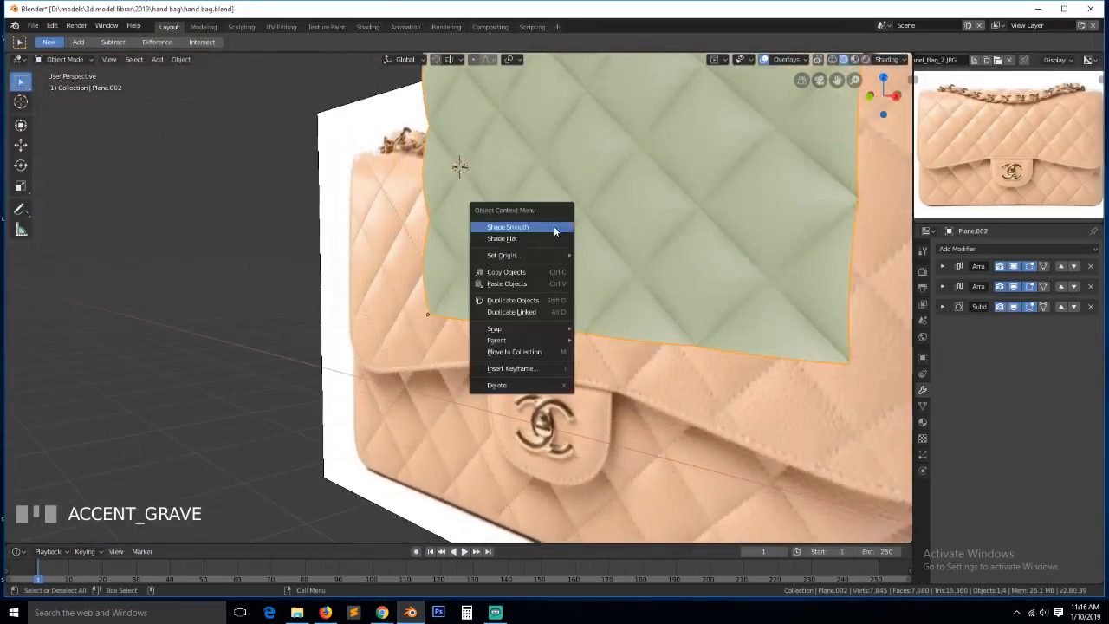
pyautogui.click(548, 229)
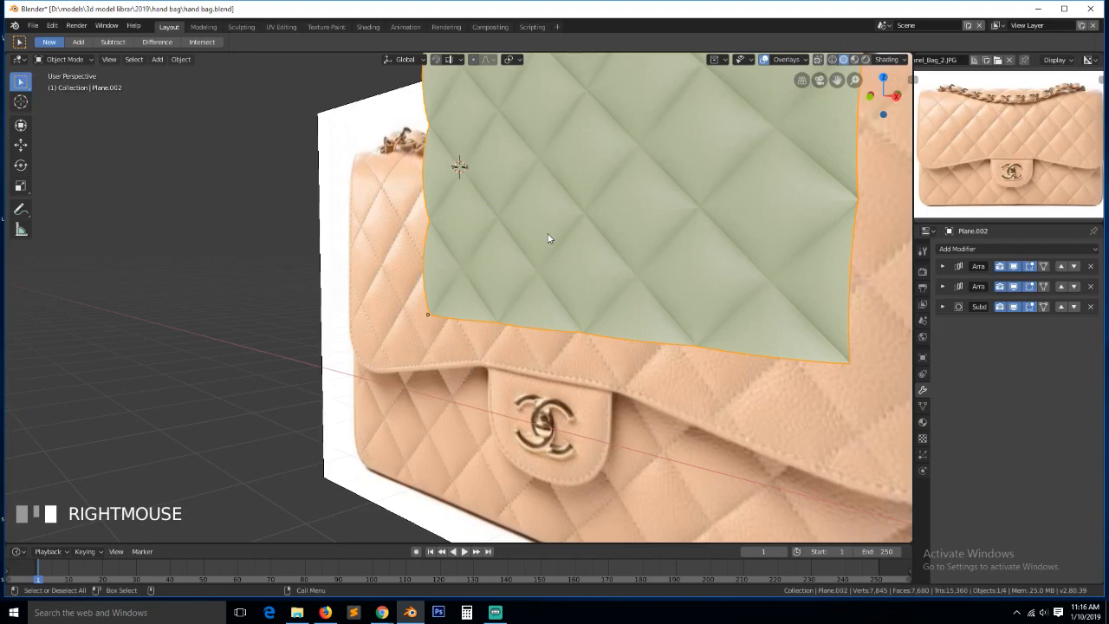
# Compare the smoothed quilt pattern with the reference bag in front view and inspect the tile's mesh
pyautogui.press('`')
pyautogui.press('KP_1')
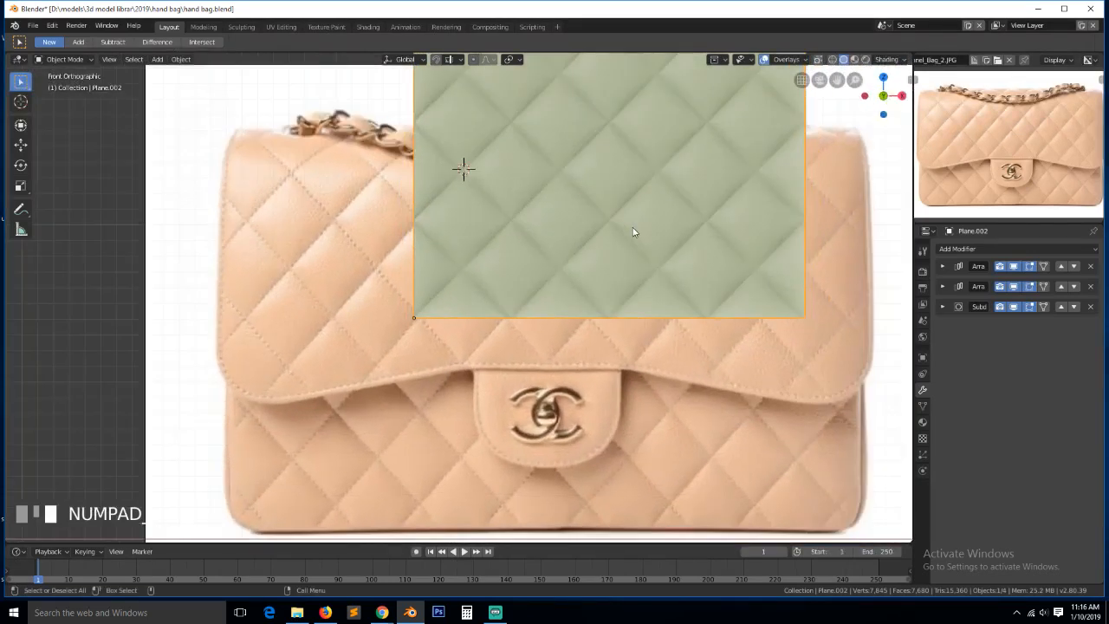
pyautogui.scroll(2, 618, 235)
pyautogui.scroll(-3, 615, 239)
pyautogui.press('a')
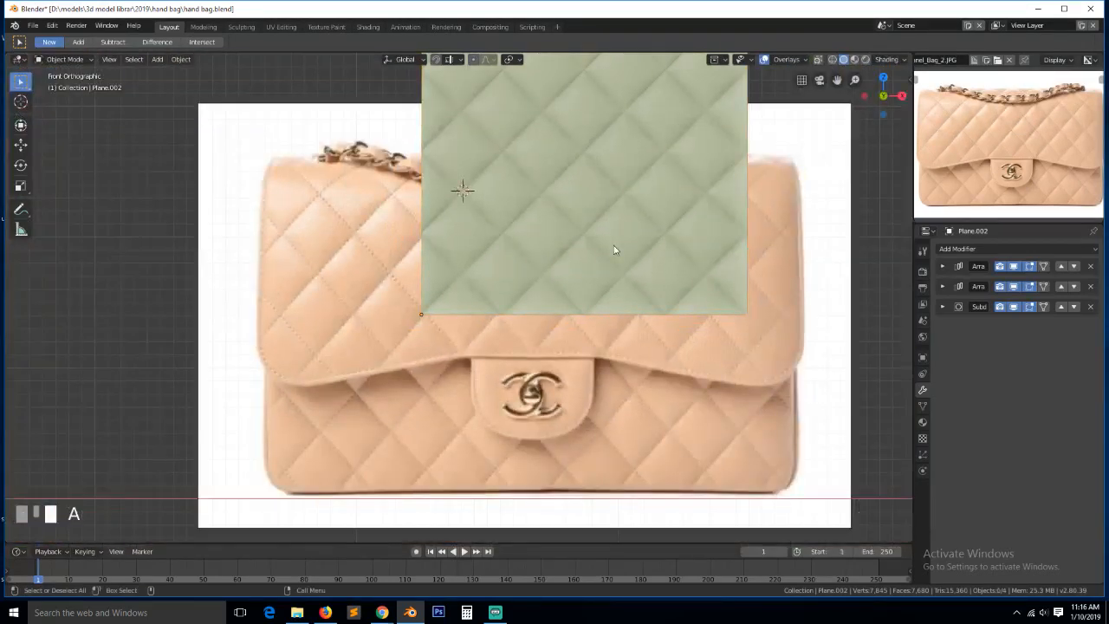
pyautogui.scroll(4, 488, 227)
pyautogui.press('Tab')
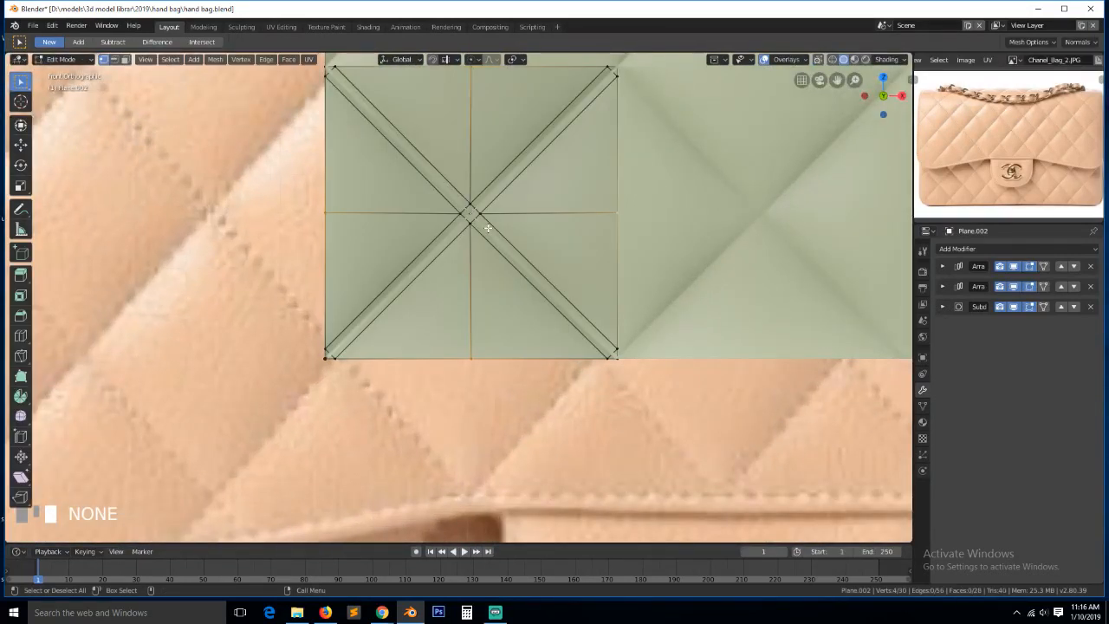
pyautogui.press('Tab')
pyautogui.scroll(-3, 484, 241)
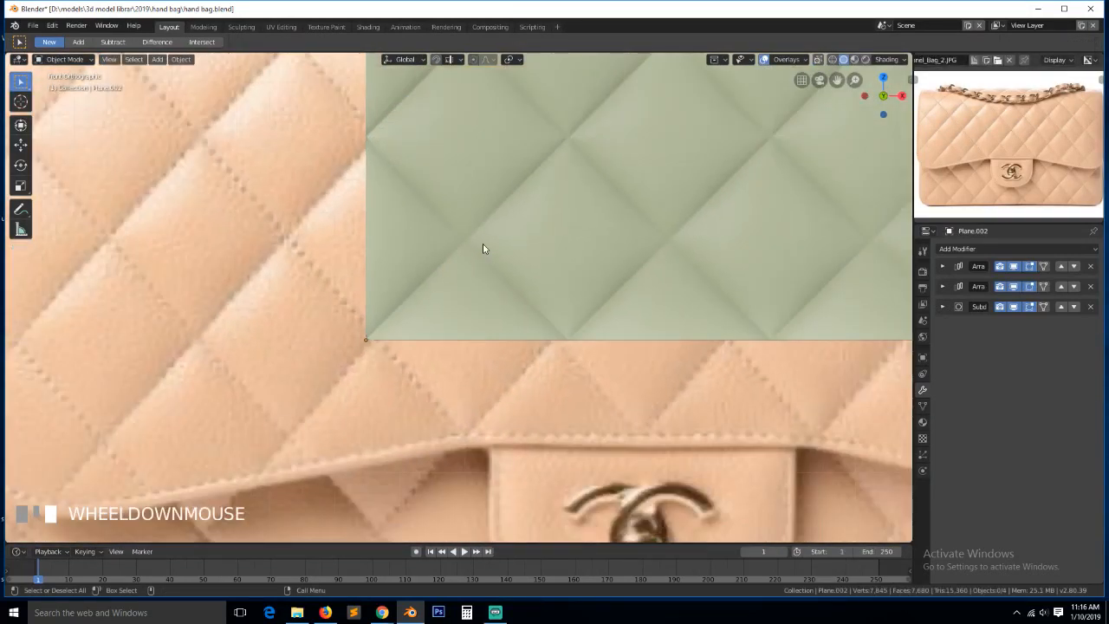
# Return to Edit Mode, deselect everything and hide both Array modifiers and the Subdivision modifier in the viewport
pyautogui.press('Tab')
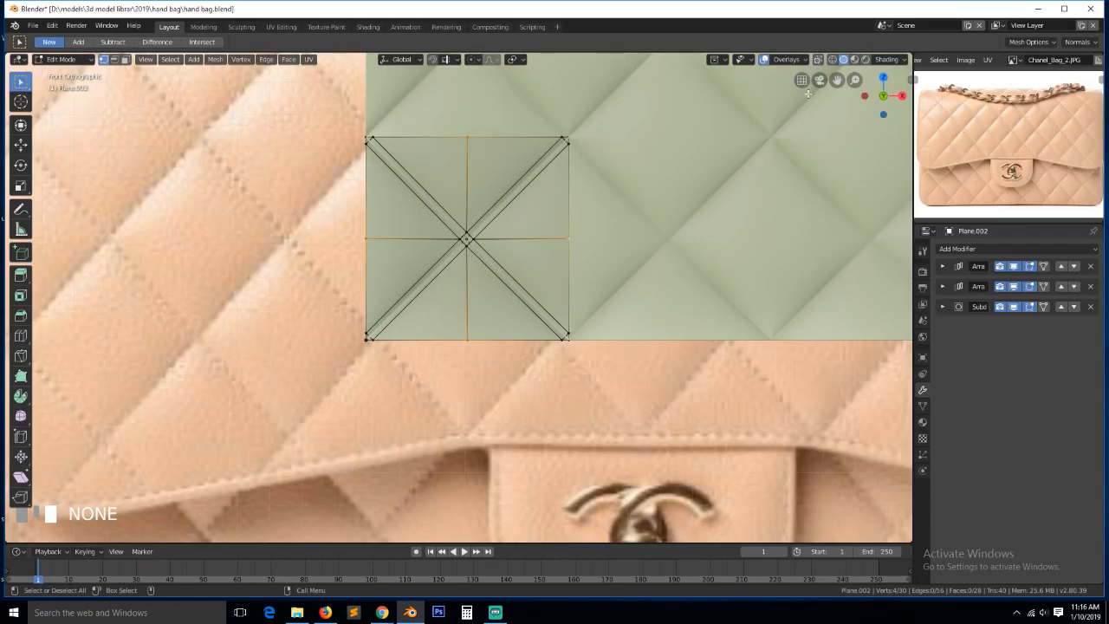
pyautogui.moveTo(837, 81); pyautogui.dragTo(842, 124)
pyautogui.scroll(3, 686, 265)
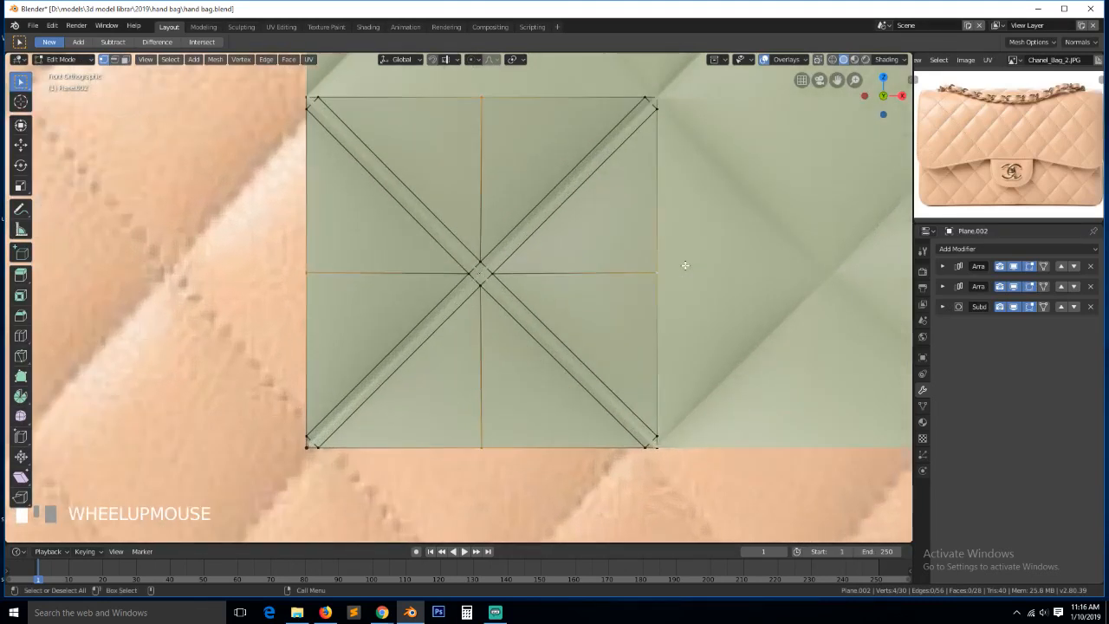
pyautogui.hotkey('alt', 'a')
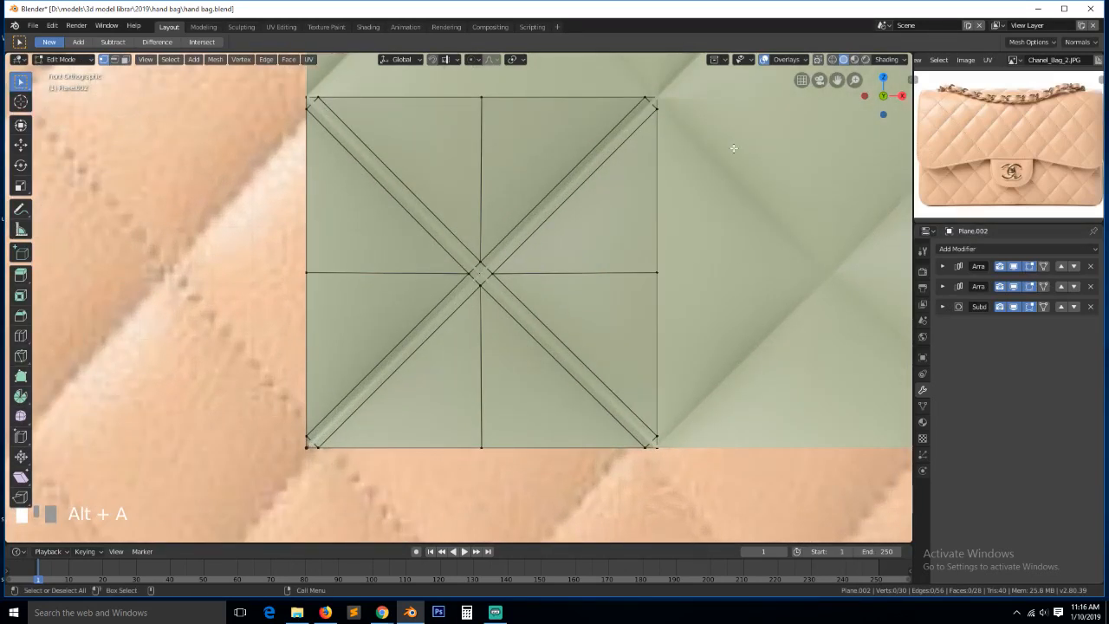
pyautogui.click(1014, 266)
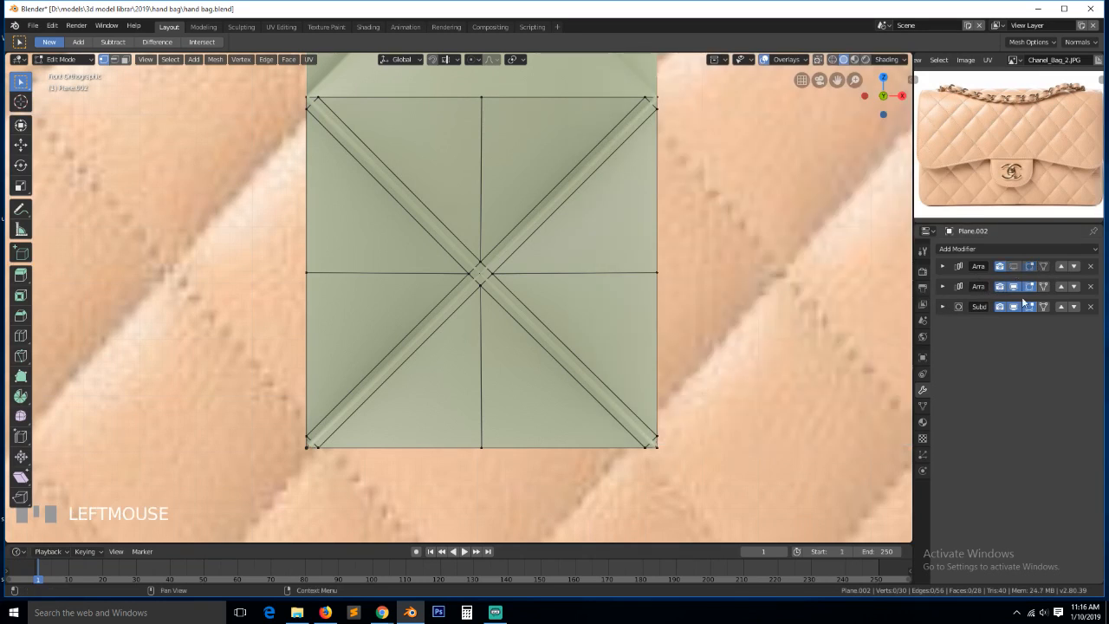
pyautogui.click(1013, 286)
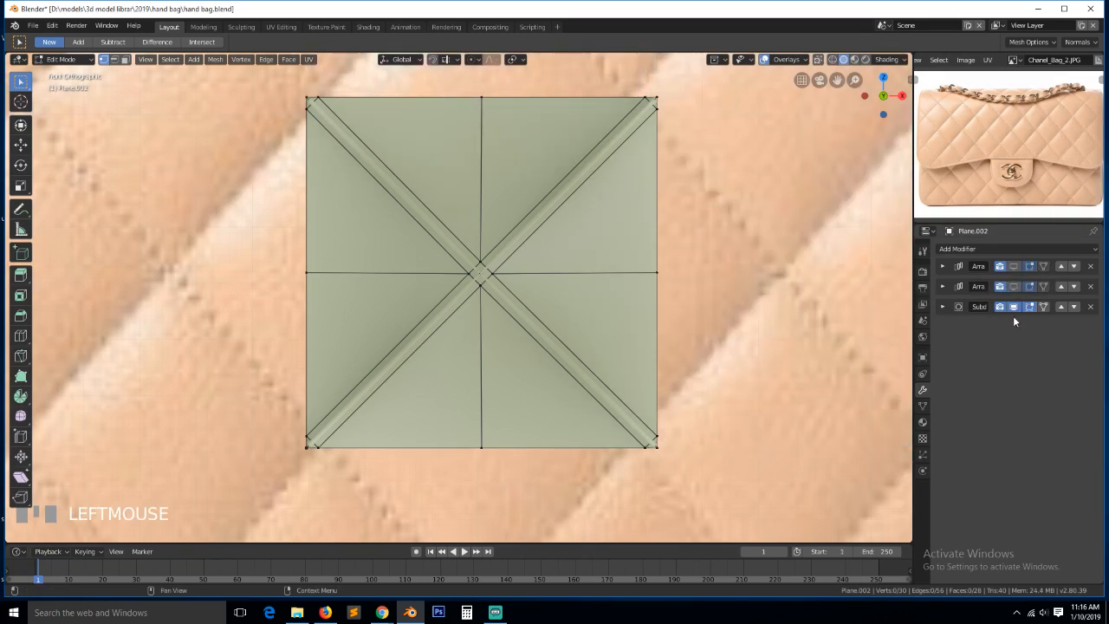
pyautogui.click(1014, 306)
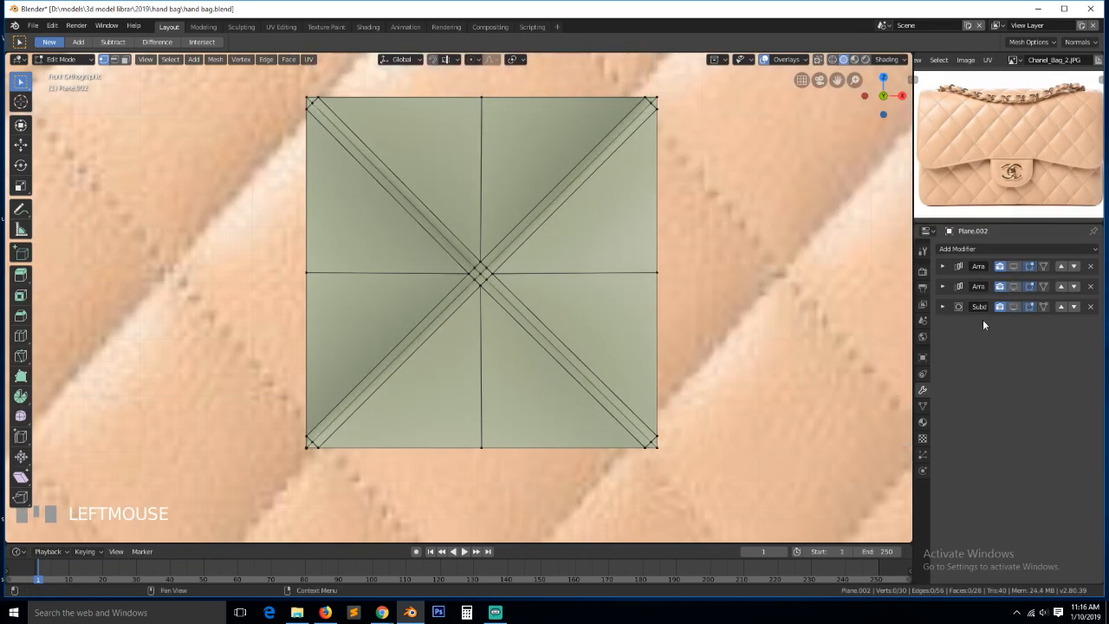
# Merge the crease's end vertex with the adjacent vertex at the tile's lower-right corner and return to Object Mode
pyautogui.keyDown('shift'); pyautogui.click(659, 449); pyautogui.keyUp('shift')
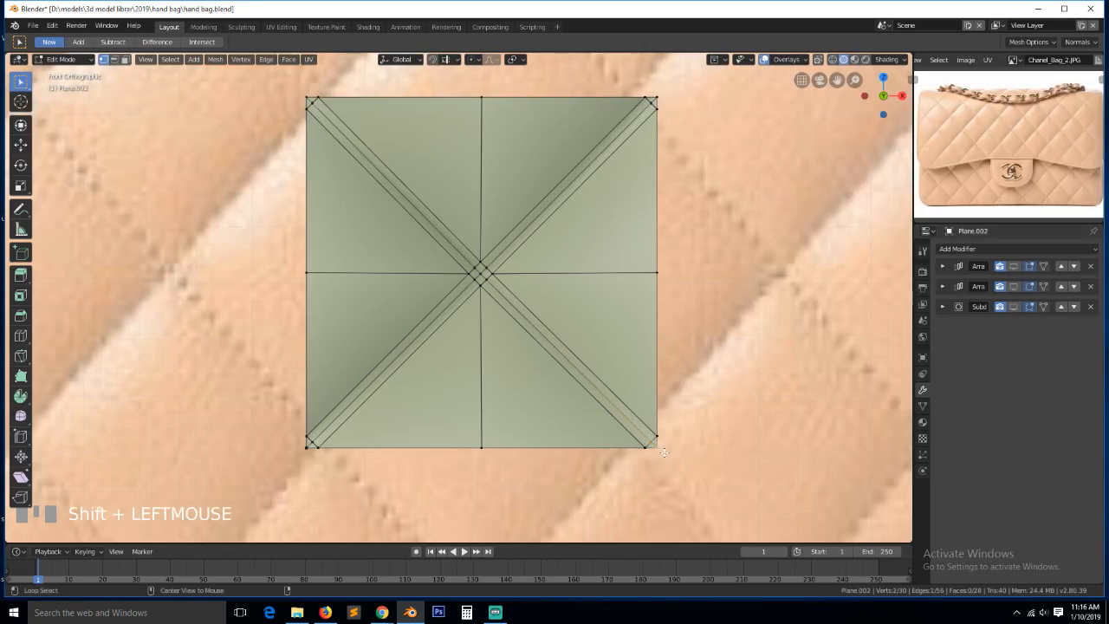
pyautogui.hotkey('alt', 'm')
pyautogui.click(663, 452)
pyautogui.press('Tab')
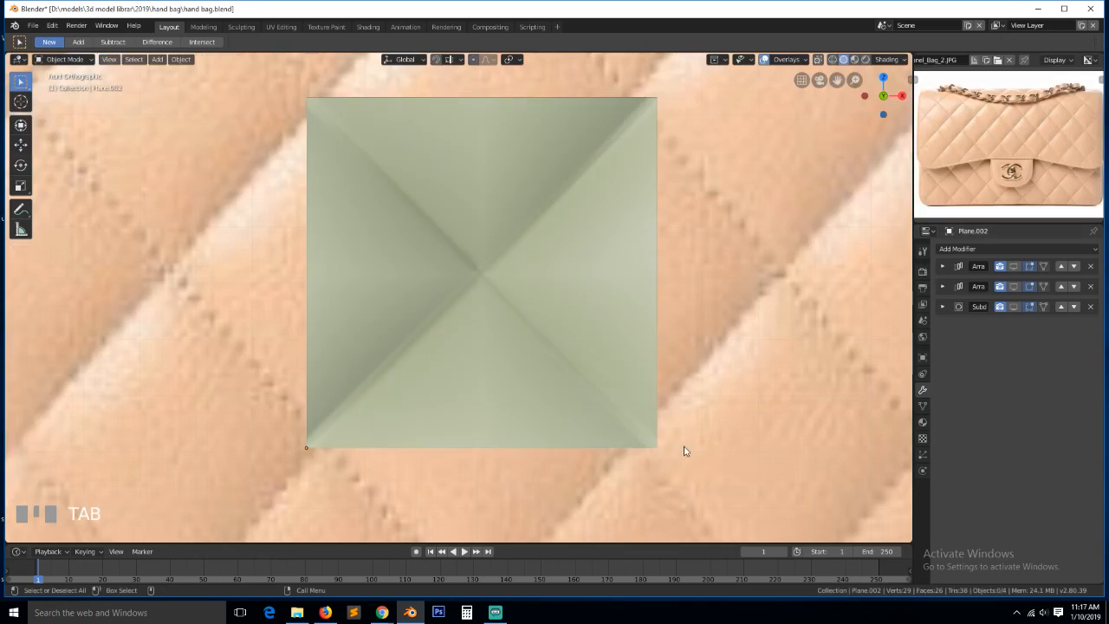
# Preview the tile with the Subdivision and both Array modifiers shown in the viewport, and hide all three again
pyautogui.click(1013, 307)
pyautogui.click(1014, 286)
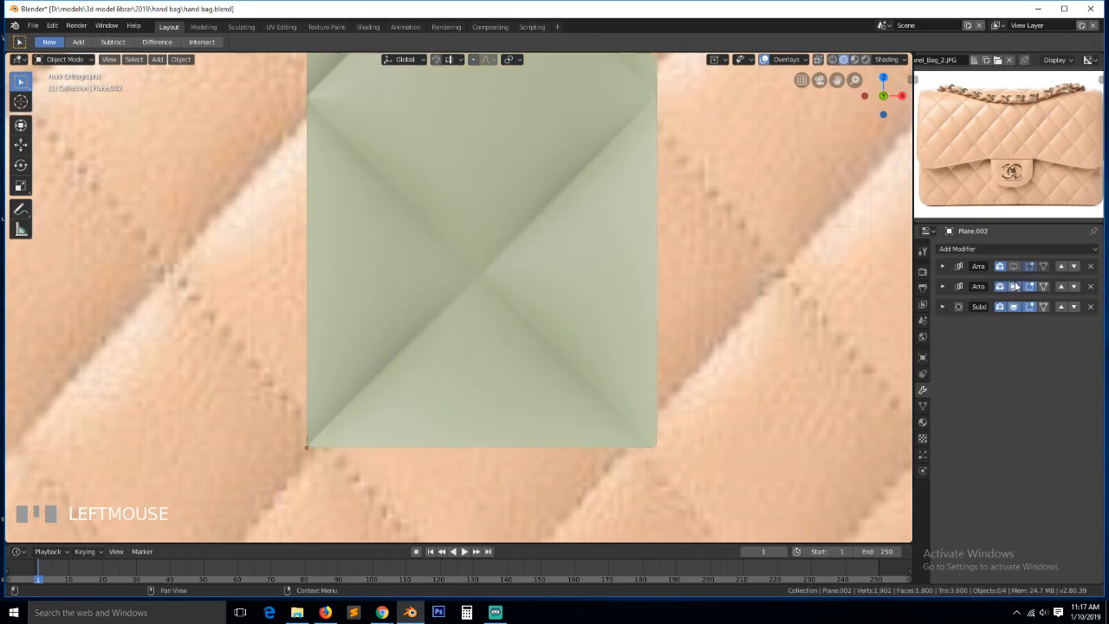
pyautogui.click(1014, 266)
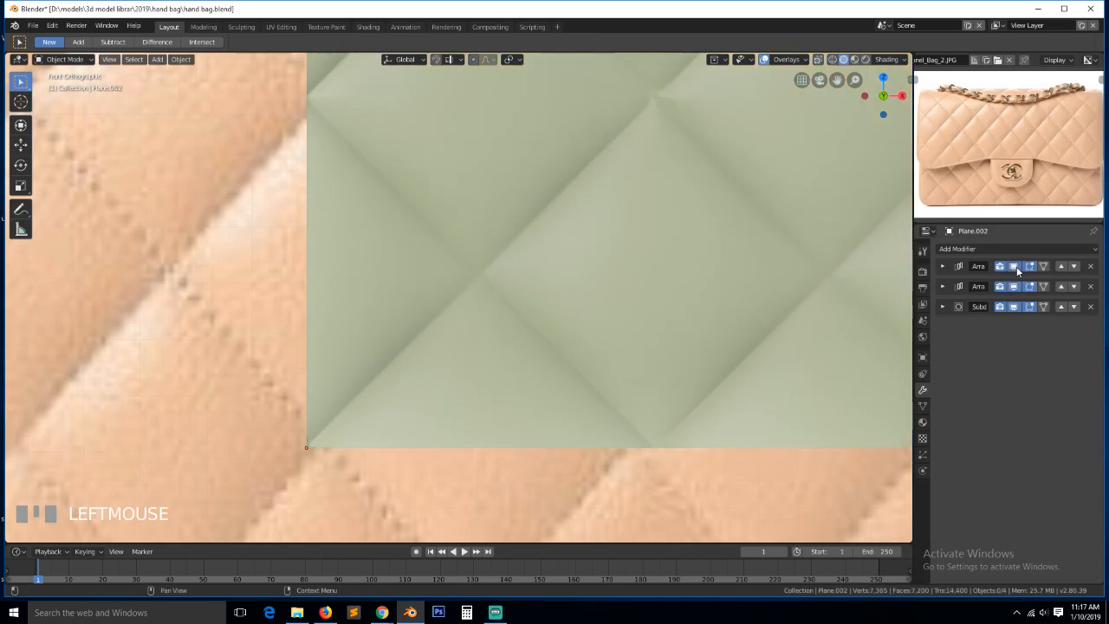
pyautogui.click(1014, 266)
pyautogui.click(1015, 286)
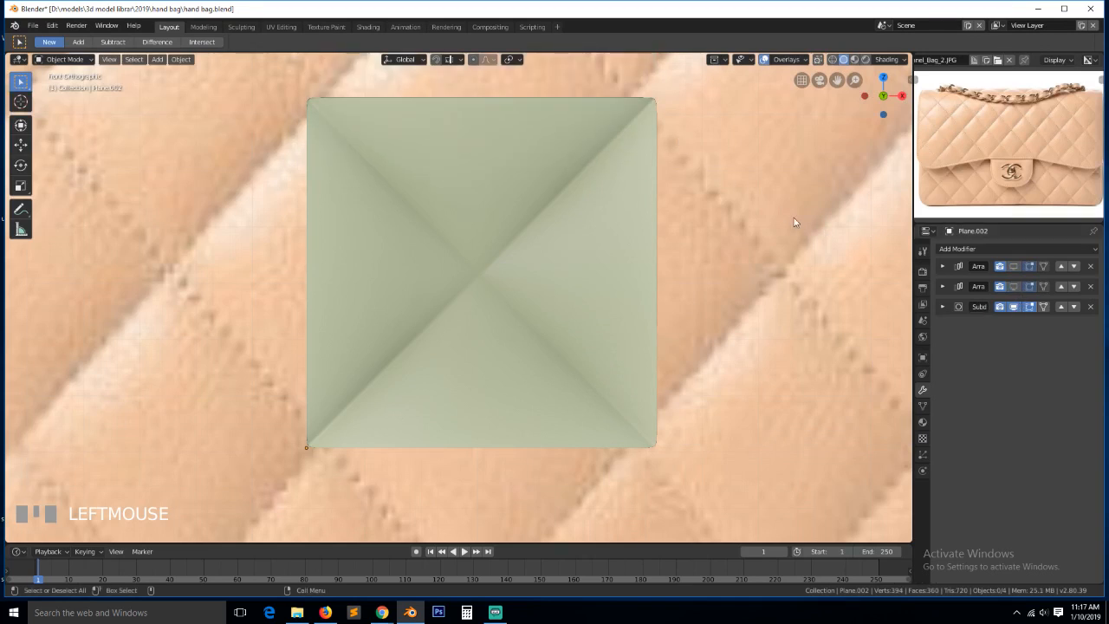
pyautogui.click(1014, 307)
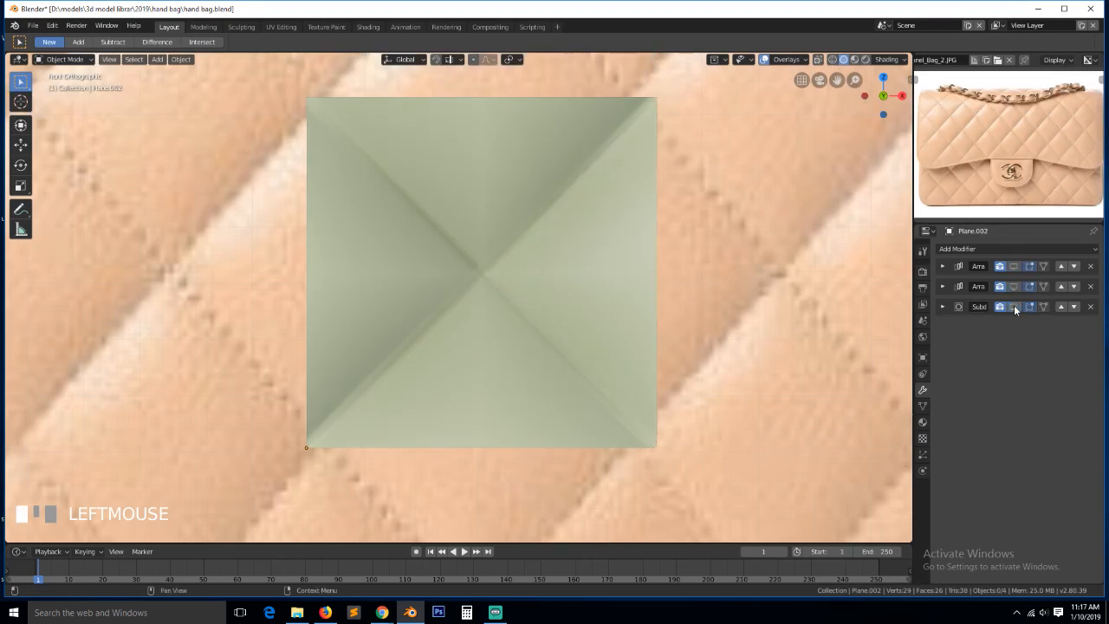
# Merge the crease's end vertex with the adjacent vertex at the tile's upper-right corner
pyautogui.press('Tab')
pyautogui.click(664, 90)
pyautogui.keyDown('shift'); pyautogui.click(660, 101); pyautogui.keyUp('shift')
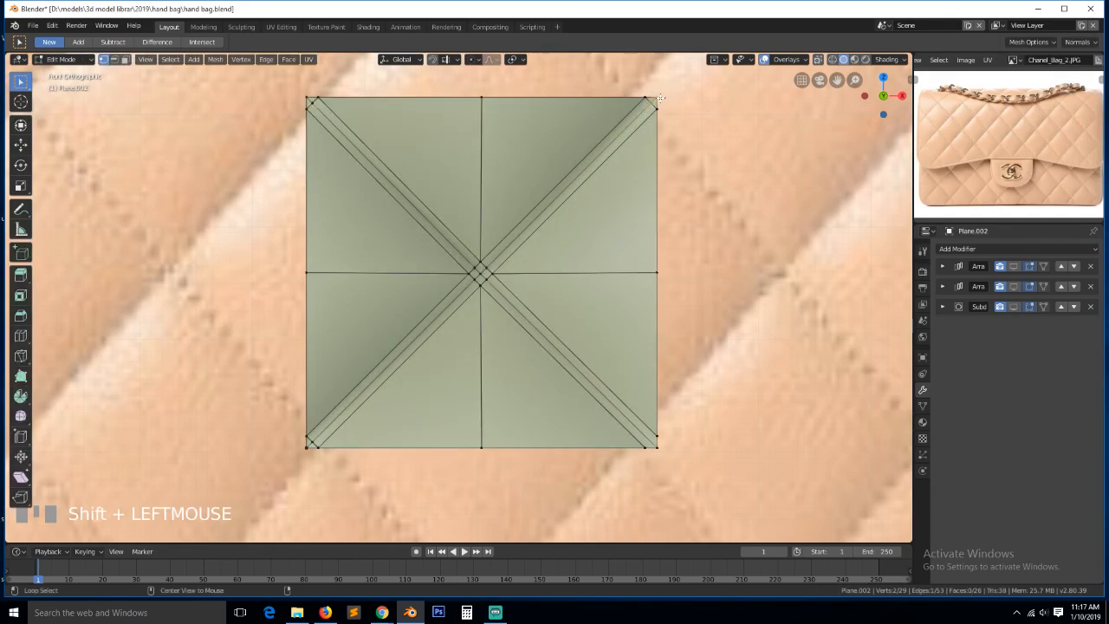
pyautogui.press('m')
pyautogui.click(662, 99)
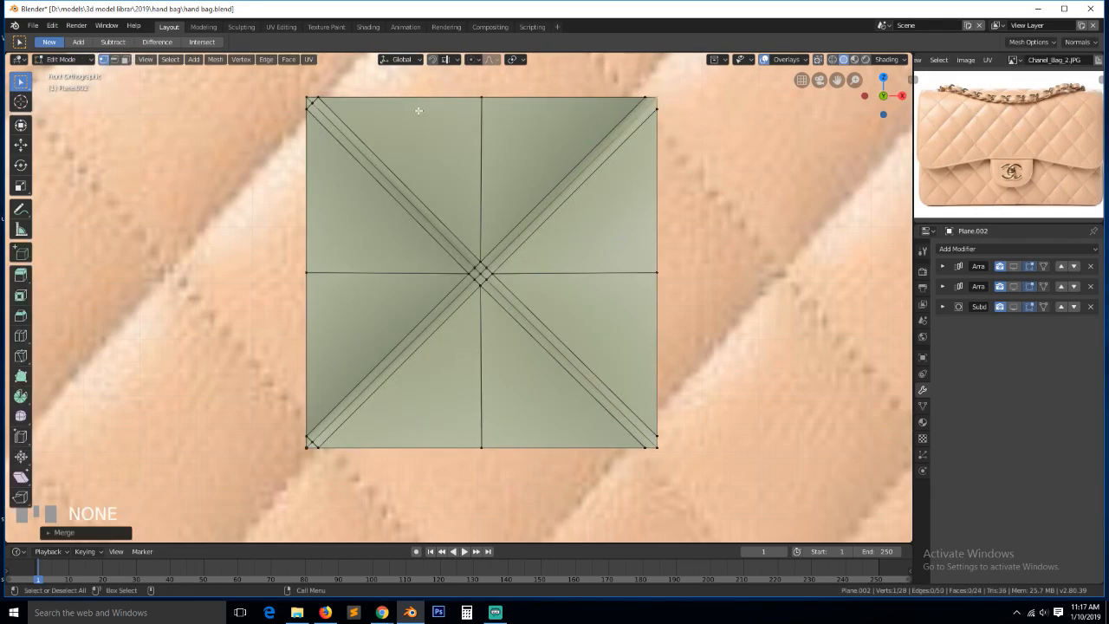
# Merge the same vertex pairs at the tile's upper-left and lower-left corners and save the file from Object Mode
pyautogui.click(314, 104)
pyautogui.keyDown('shift'); pyautogui.click(320, 105); pyautogui.keyUp('shift')
pyautogui.hotkey('shift', 'r')
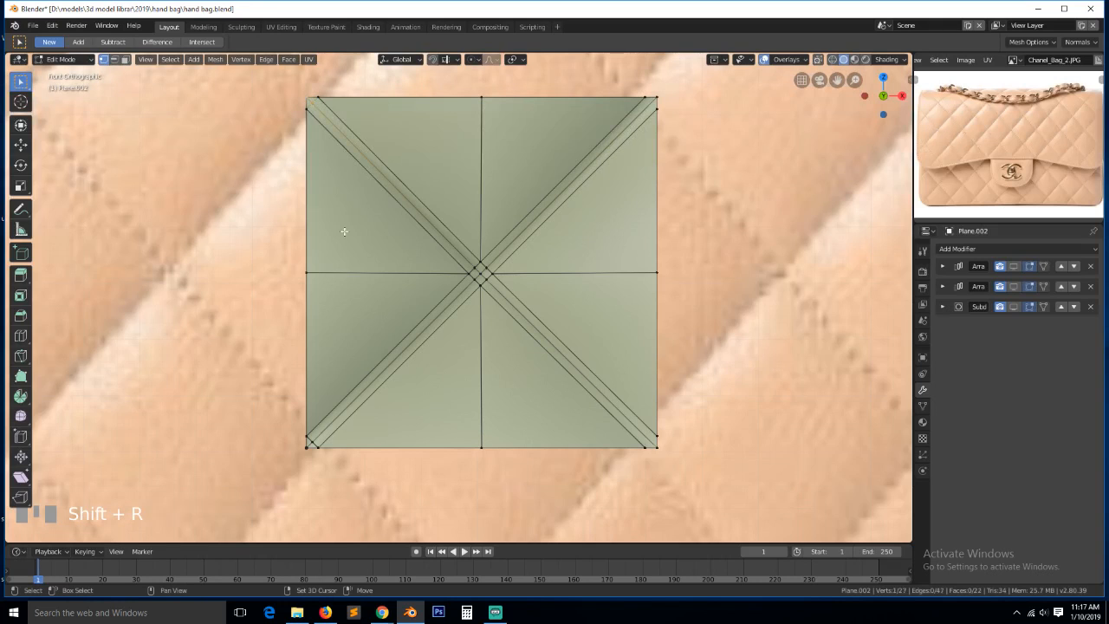
pyautogui.click(313, 438)
pyautogui.hotkey('shift', 'r')
pyautogui.press('Tab')
pyautogui.hotkey('ctrl', 's')
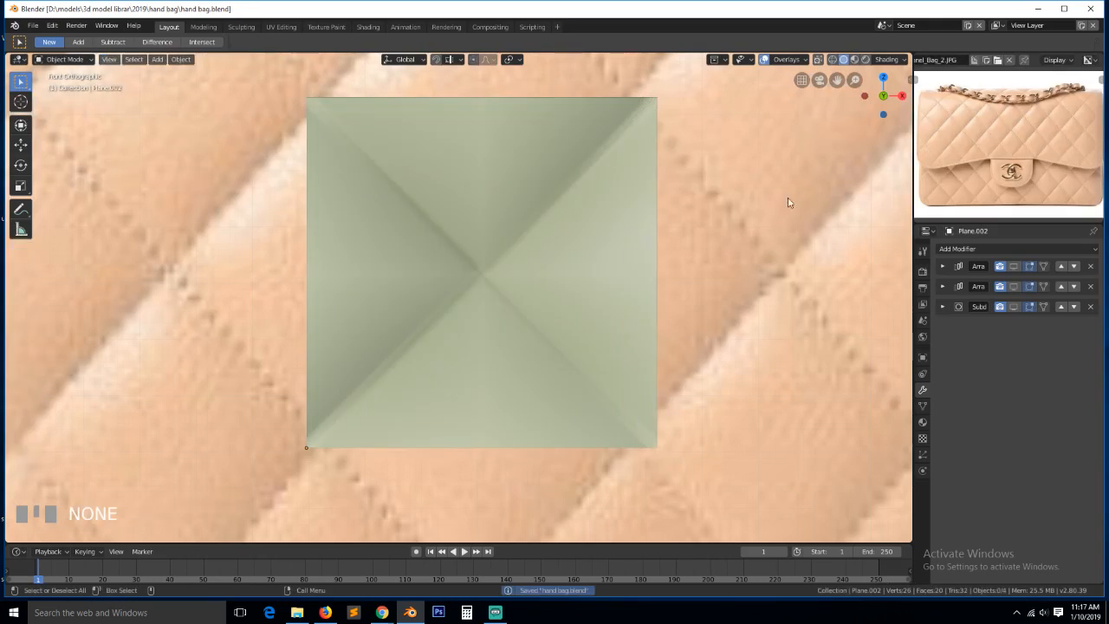
# Show both Array modifiers and the Subdivision modifier to check the repeated quilt pattern against the reference bag
pyautogui.click(1016, 267)
pyautogui.click(1014, 286)
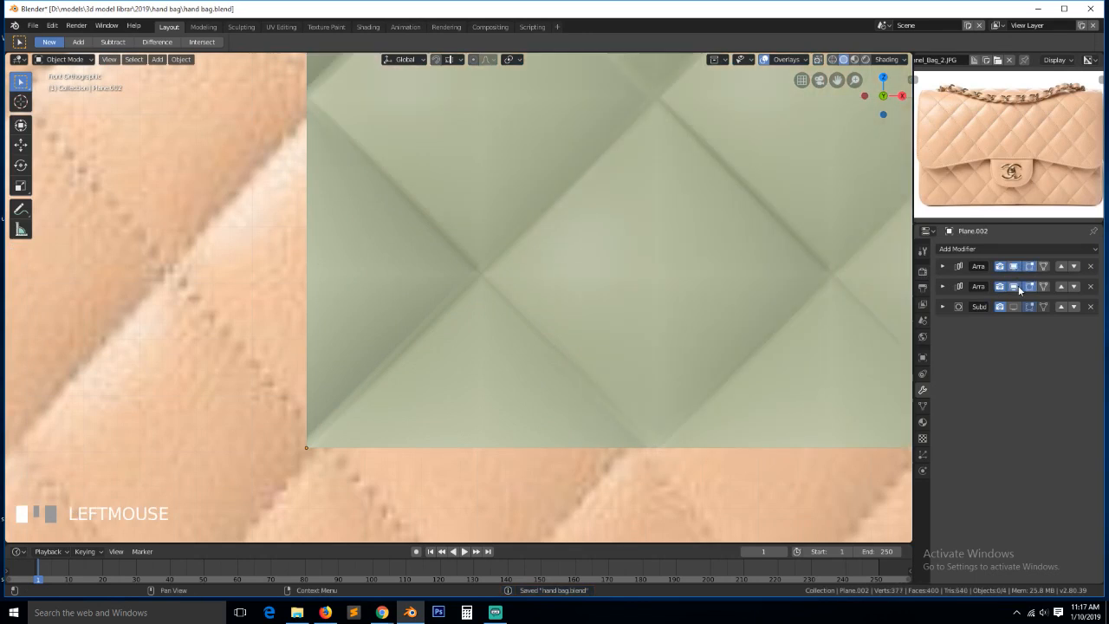
pyautogui.scroll(-3, 832, 295)
pyautogui.scroll(1, 757, 308)
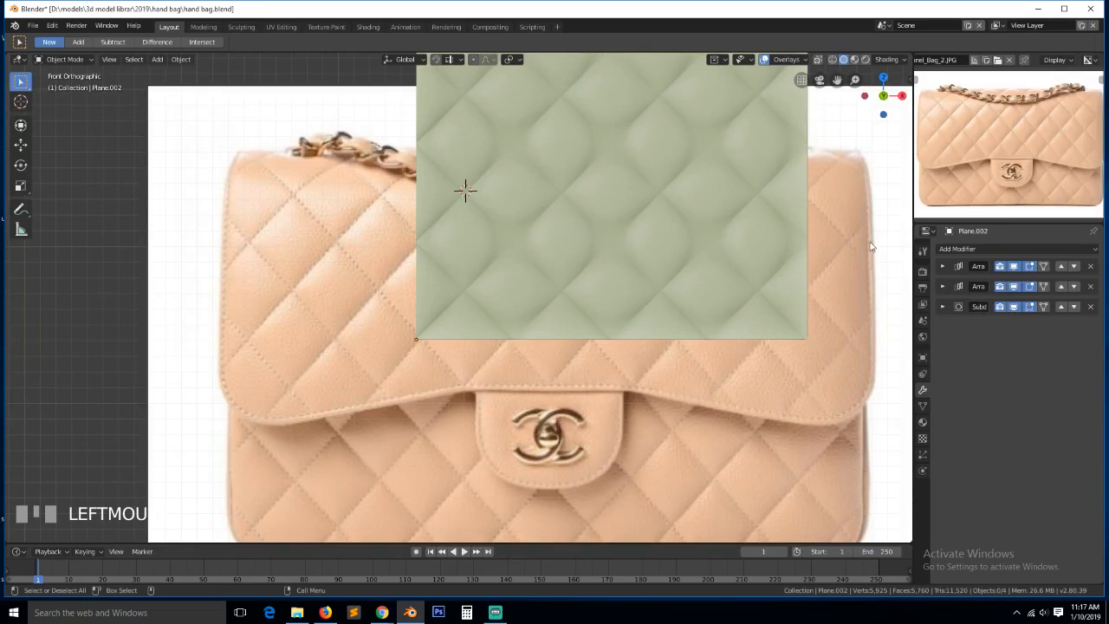
# Undo the modifier previews and all the corner vertex merges on the tile
pyautogui.hotkey('ctrl', 'z')
pyautogui.hotkey('ctrl', 'z')
pyautogui.hotkey('ctrl', 'z')
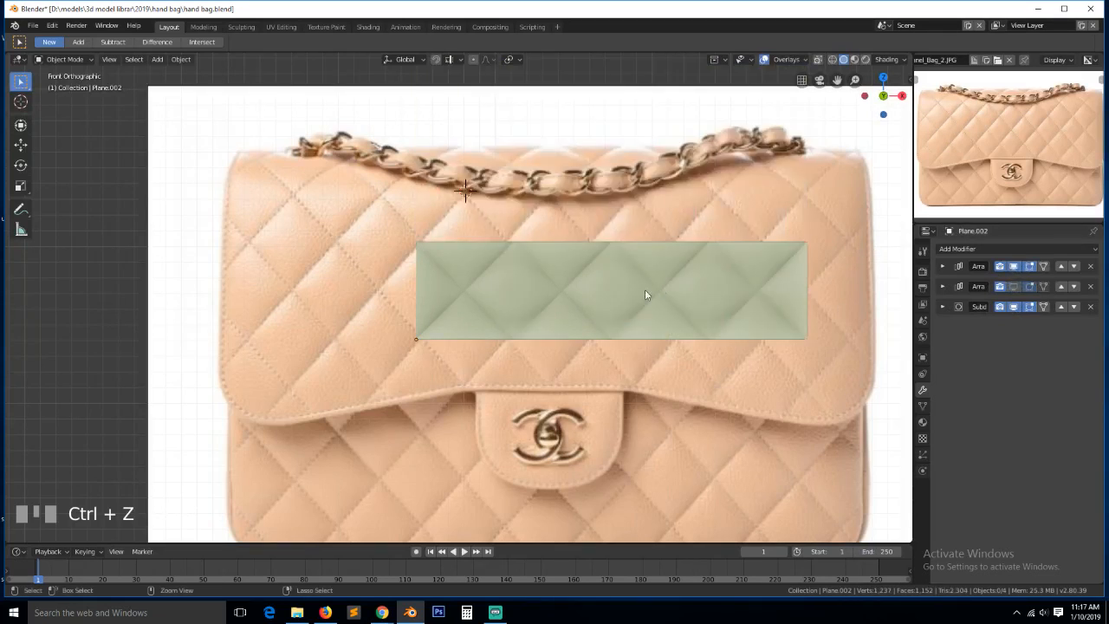
pyautogui.hotkey('ctrl', 'z')
pyautogui.hotkey('ctrl', 'z')
pyautogui.scroll(8, 511, 325)
pyautogui.hotkey('ctrl', 'z')
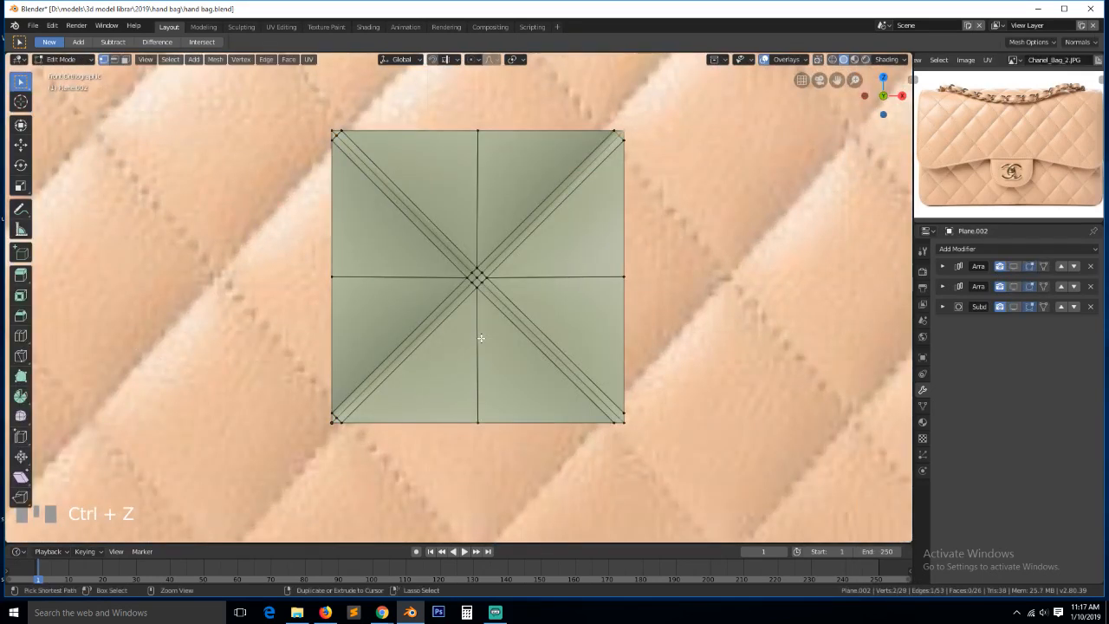
pyautogui.hotkey('ctrl', 'z')
pyautogui.hotkey('ctrl', 'z')
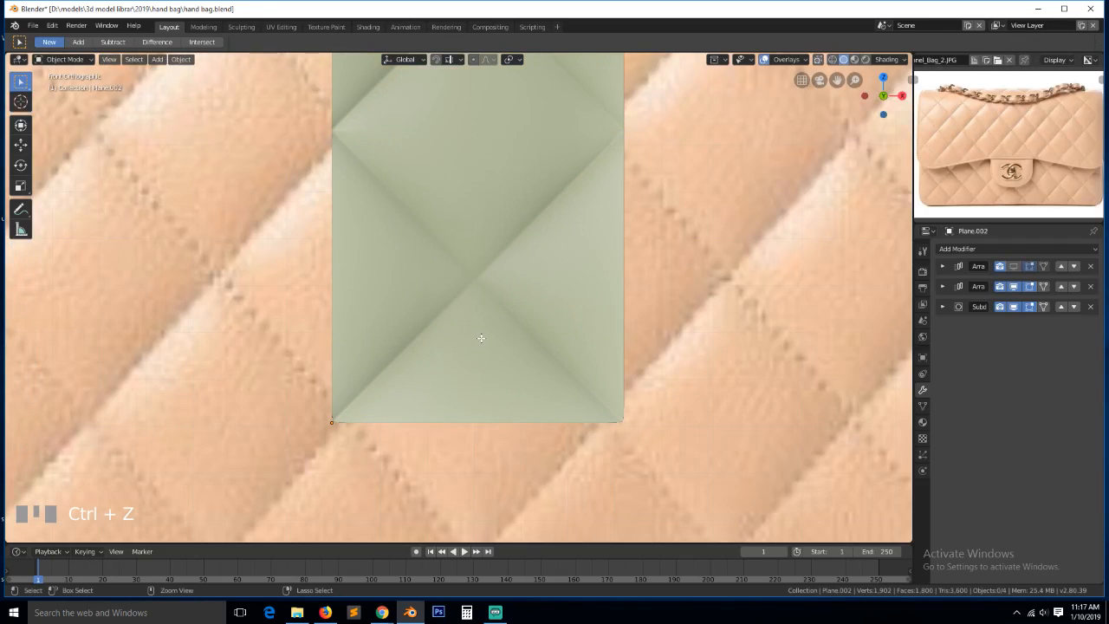
pyautogui.hotkey('ctrl', 'z')
pyautogui.hotkey('ctrl', 'z')
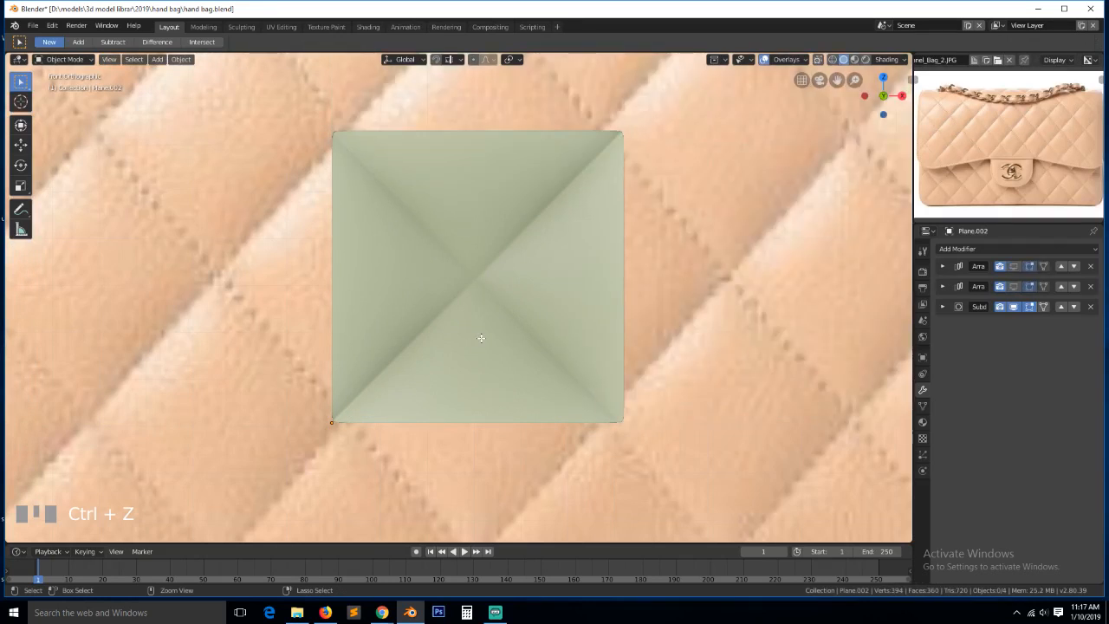
pyautogui.hotkey('ctrl', 'z')
pyautogui.hotkey('ctrl', 'z')
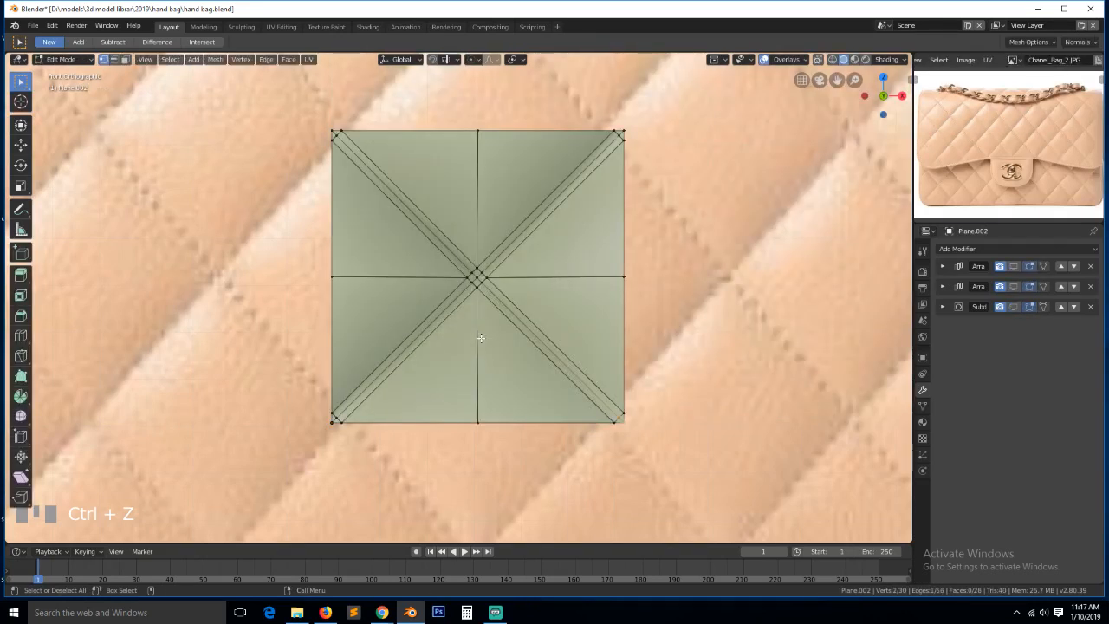
# Select the four outer corner vertices of the creases and scale them inward to about 0.95, excluding the Y axis
pyautogui.hotkey('alt', 'a')
pyautogui.scroll(1, 455, 347)
pyautogui.click(310, 428)
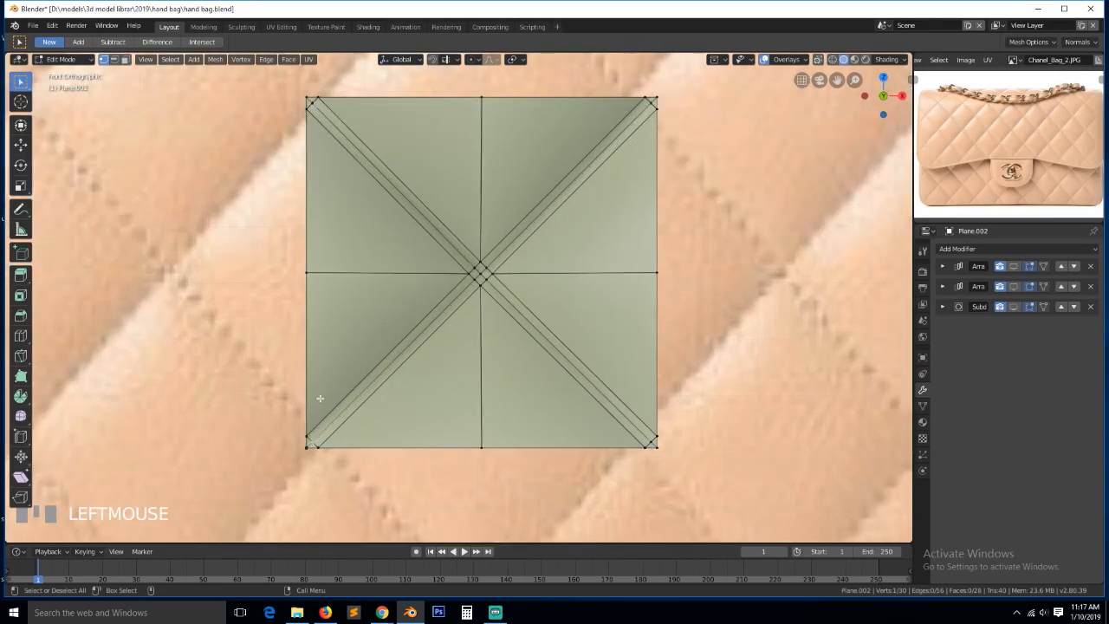
pyautogui.keyDown('shift'); pyautogui.click(314, 103); pyautogui.keyUp('shift')
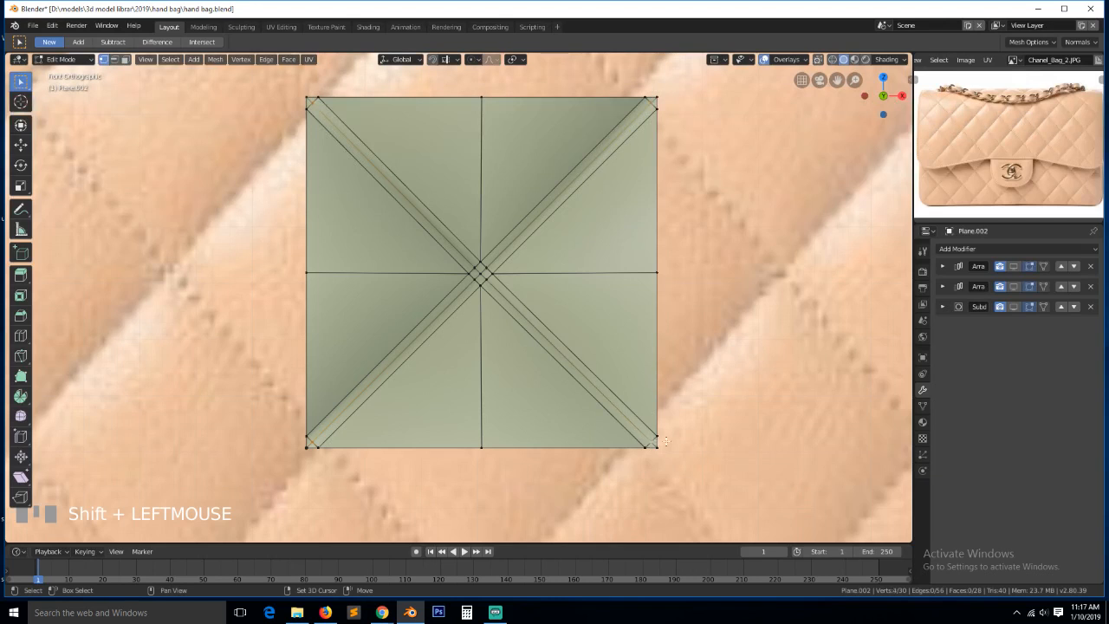
pyautogui.press('s')
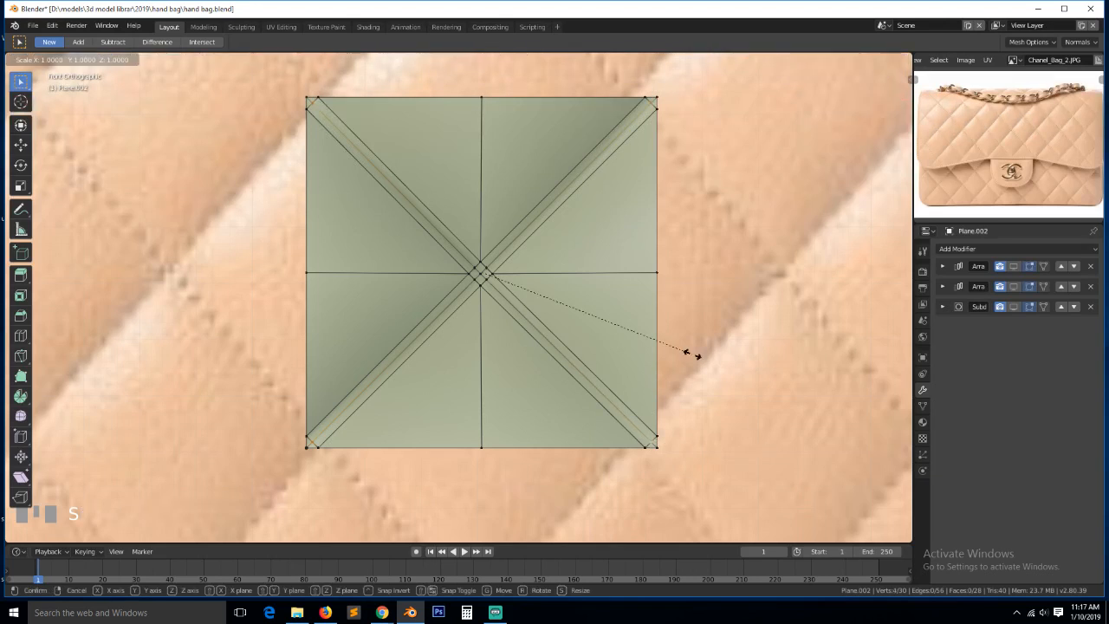
pyautogui.press('x')
pyautogui.hotkey('shift', 'x')
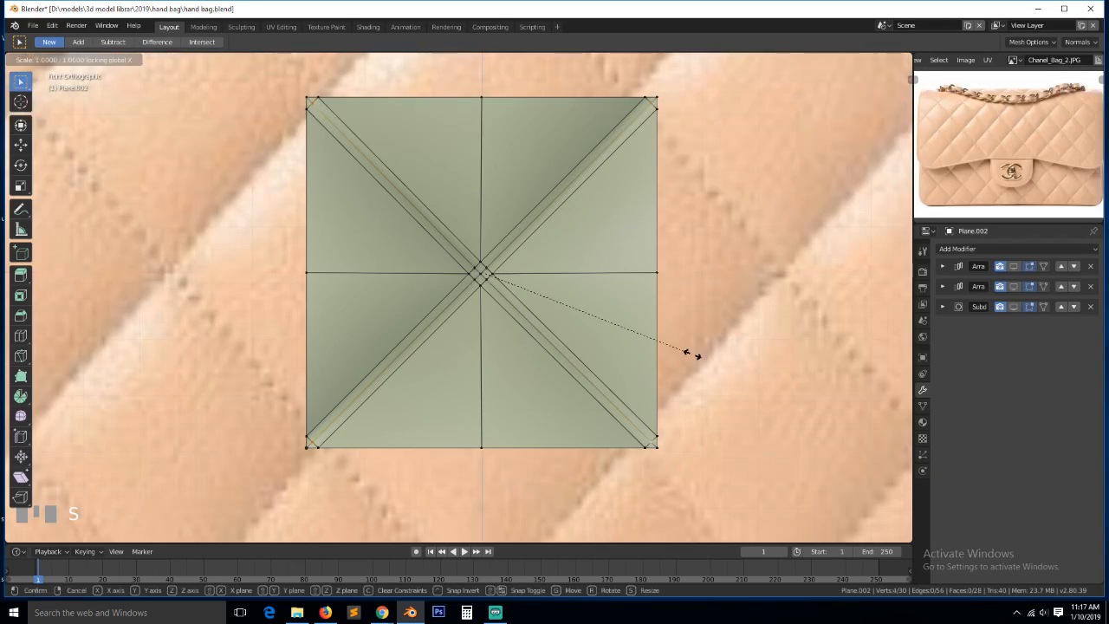
pyautogui.hotkey('shift', 'y')
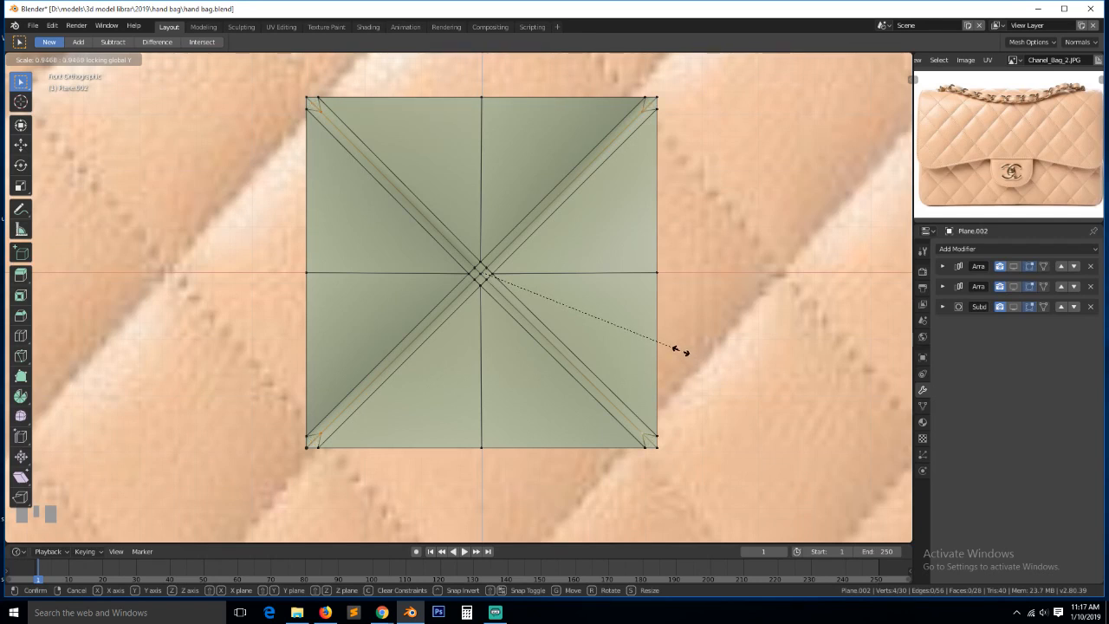
pyautogui.click(683, 351)
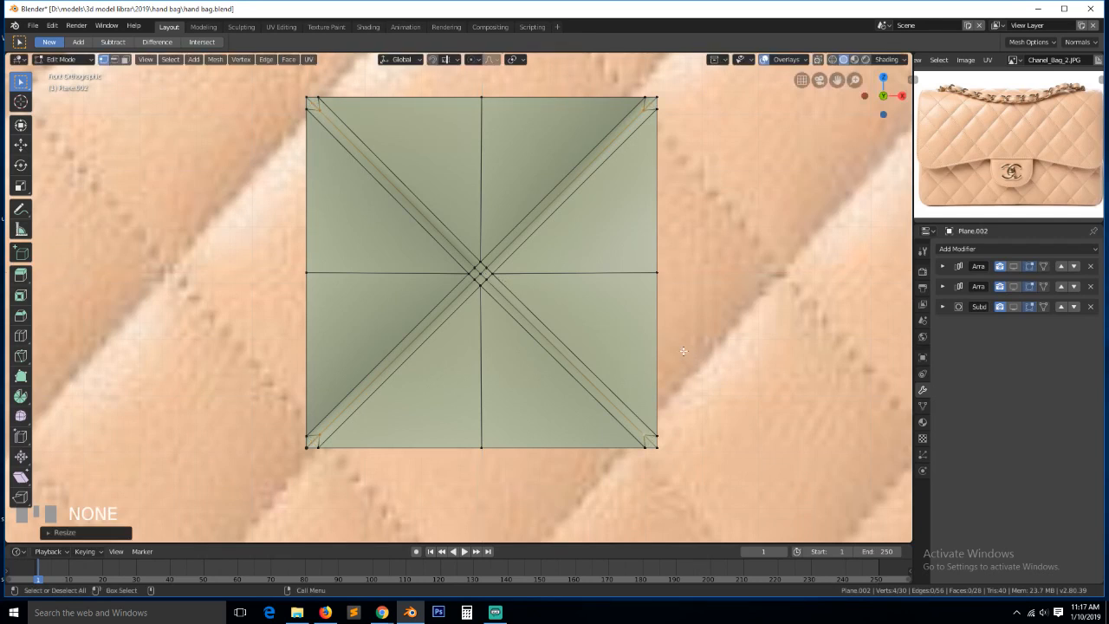
# In Object Mode, show both Array modifiers and the Subdivision modifier, check the repeated quilt pattern against the bag, and save the file
pyautogui.press('Tab')
pyautogui.moveTo(756, 366); pyautogui.dragTo(667, 339, button='middle')
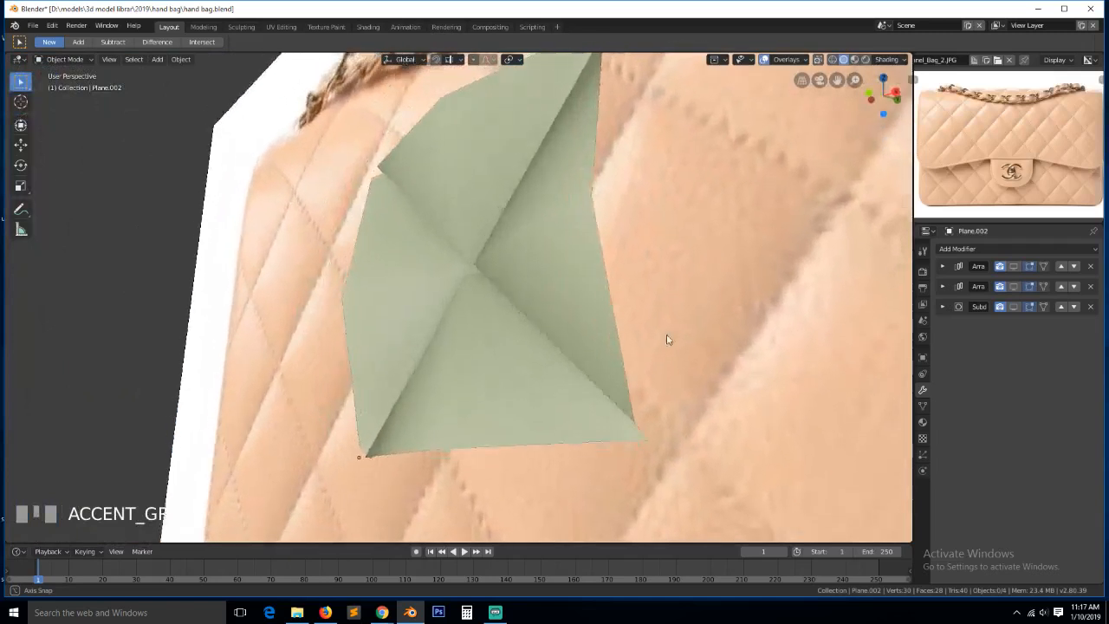
pyautogui.press('`')
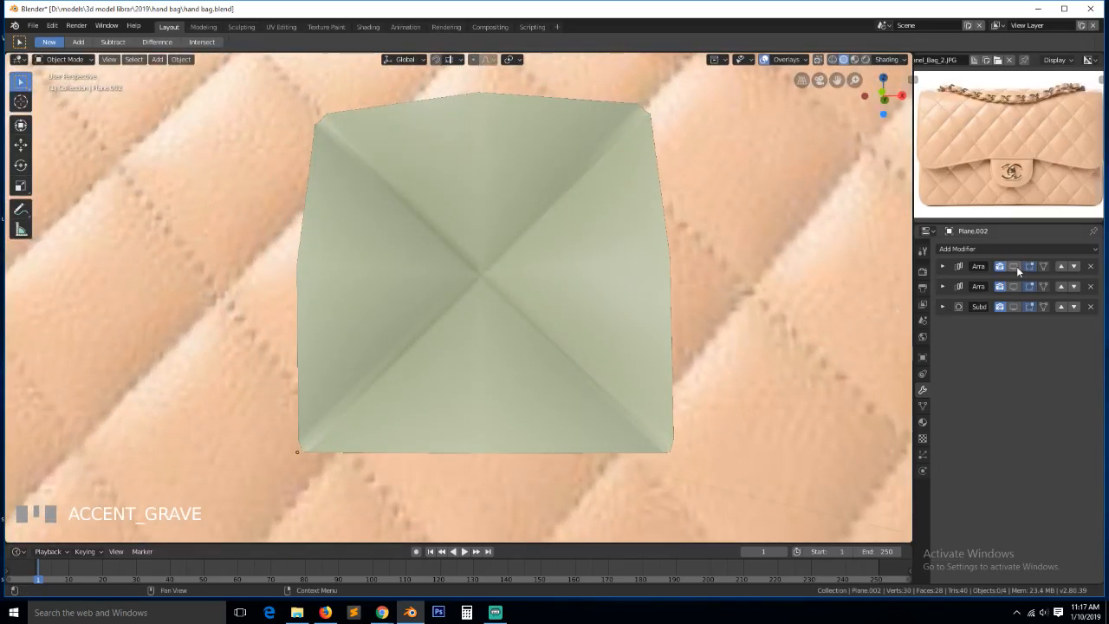
pyautogui.click(1015, 266)
pyautogui.click(1015, 286)
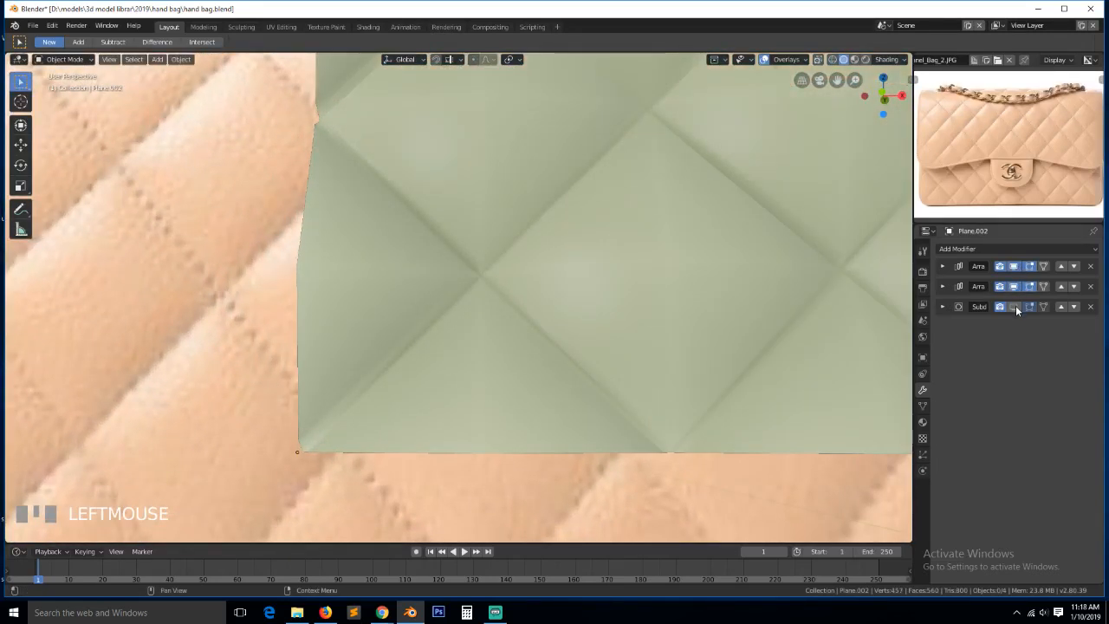
pyautogui.click(1016, 305)
pyautogui.scroll(-3, 837, 321)
pyautogui.press('`')
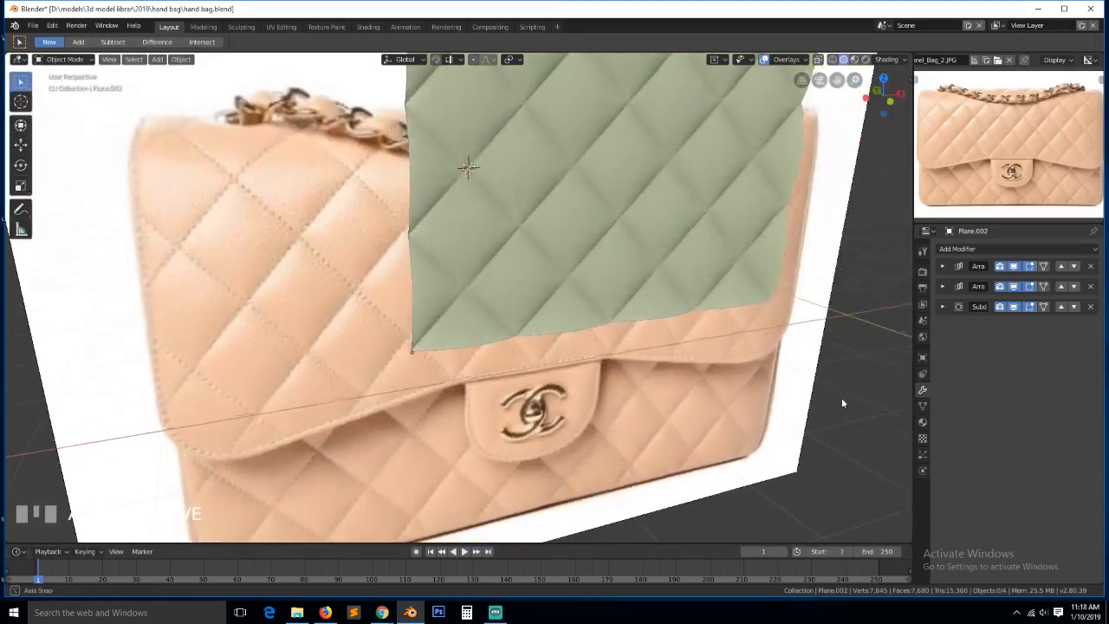
pyautogui.scroll(-3, 780, 379)
pyautogui.press('KP_1')
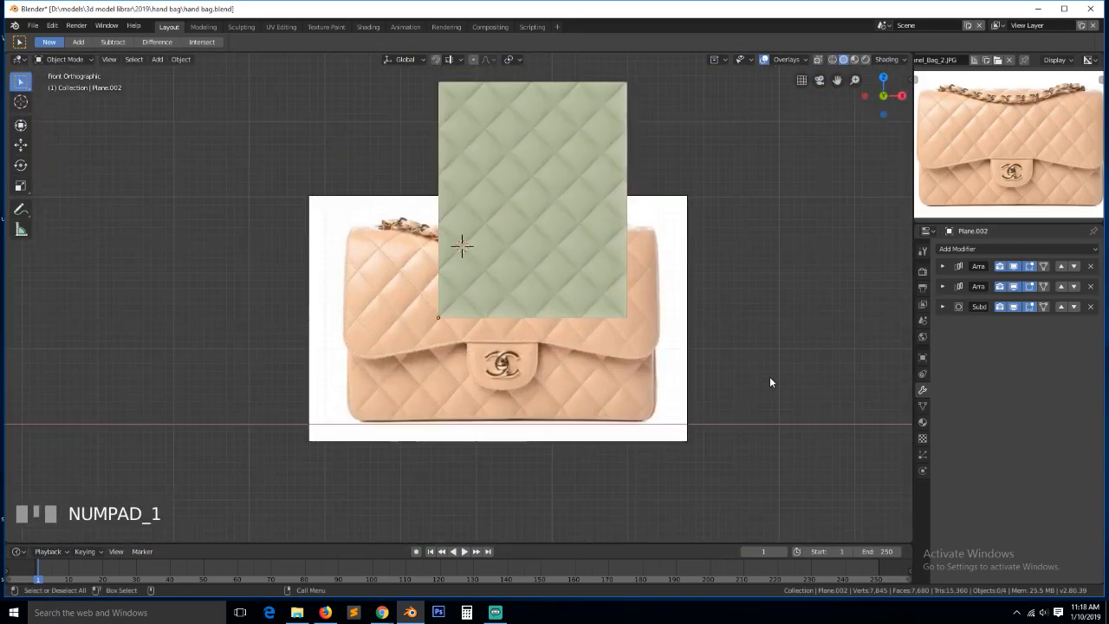
pyautogui.hotkey('ctrl', 's')
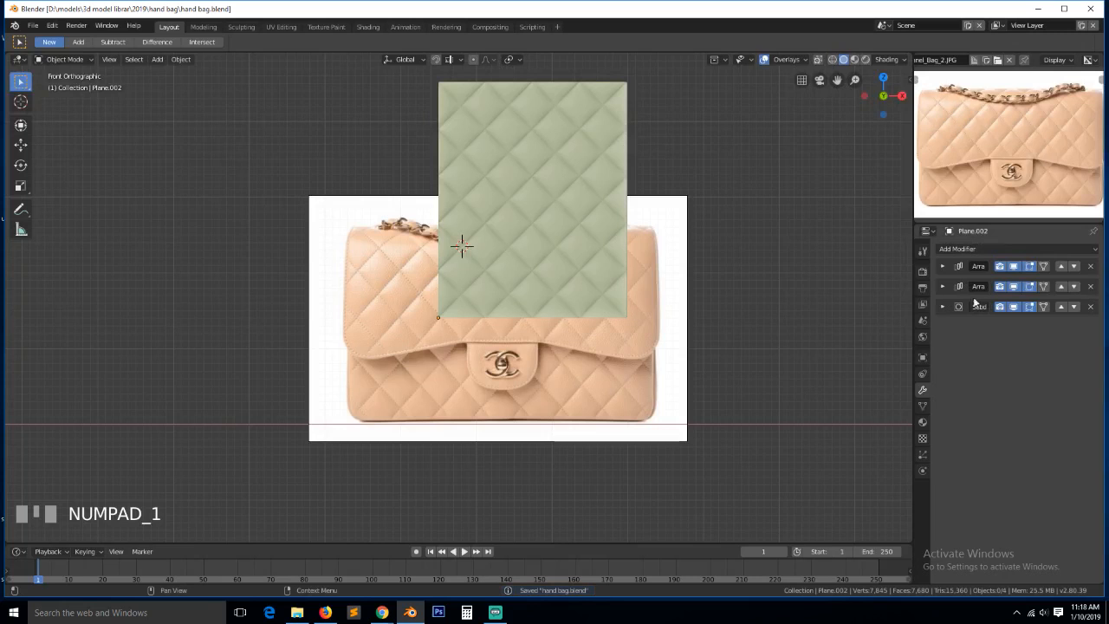
# Move the quilted panel about 1.3 m toward the flap's left edge and 0.47 m down, and hide its Subdivision modifier in the viewport
pyautogui.click(498, 289)
pyautogui.scroll(2, 506, 256)
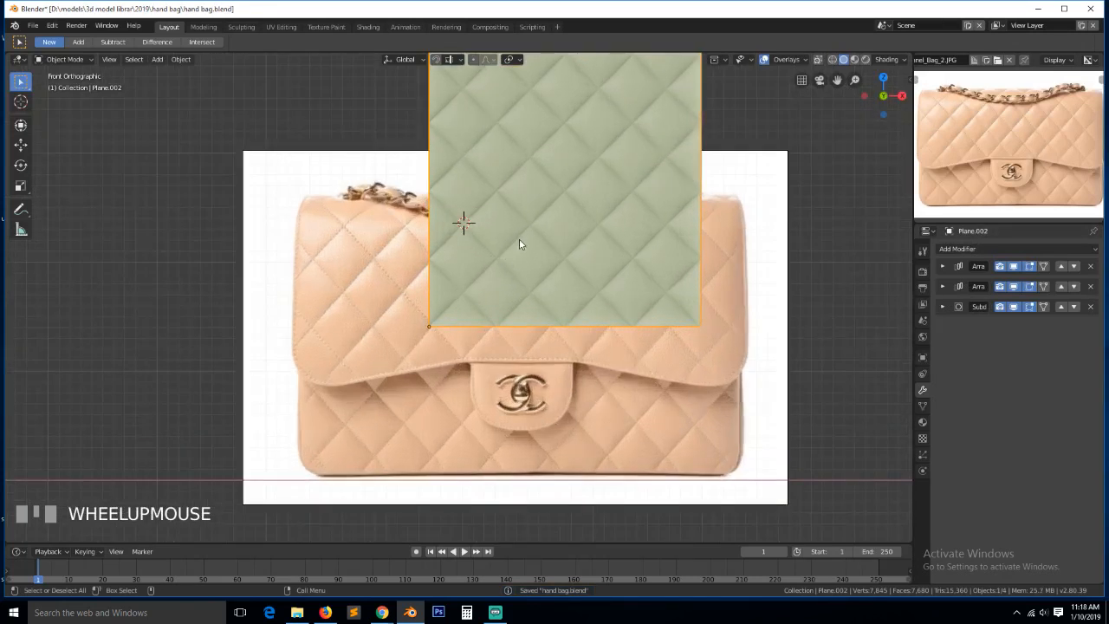
pyautogui.press('g')
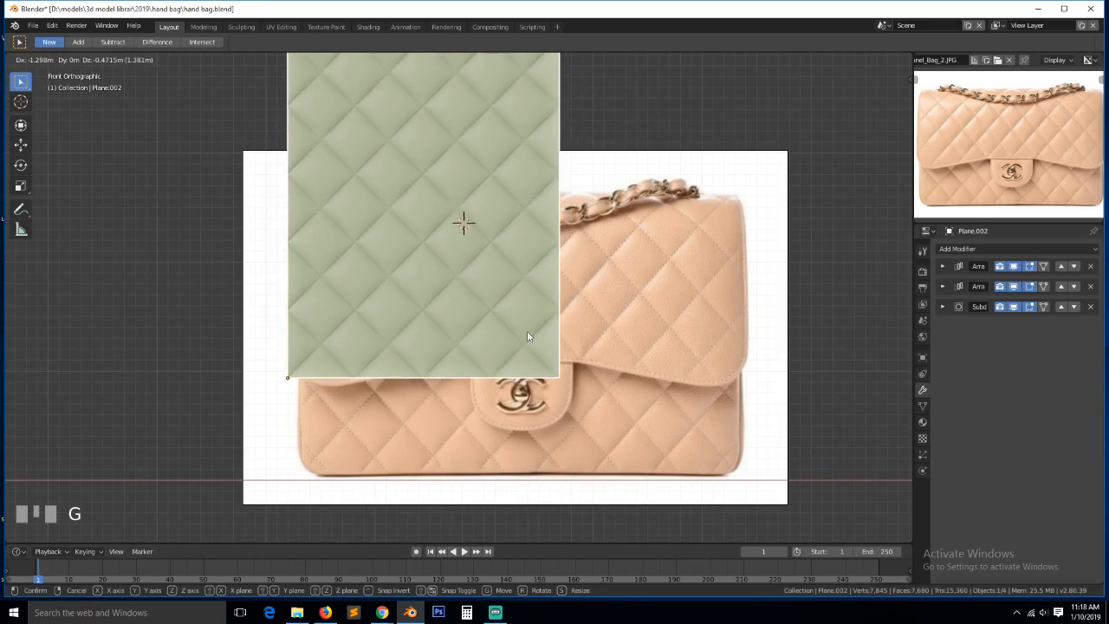
pyautogui.click(841, 307)
pyautogui.click(1014, 307)
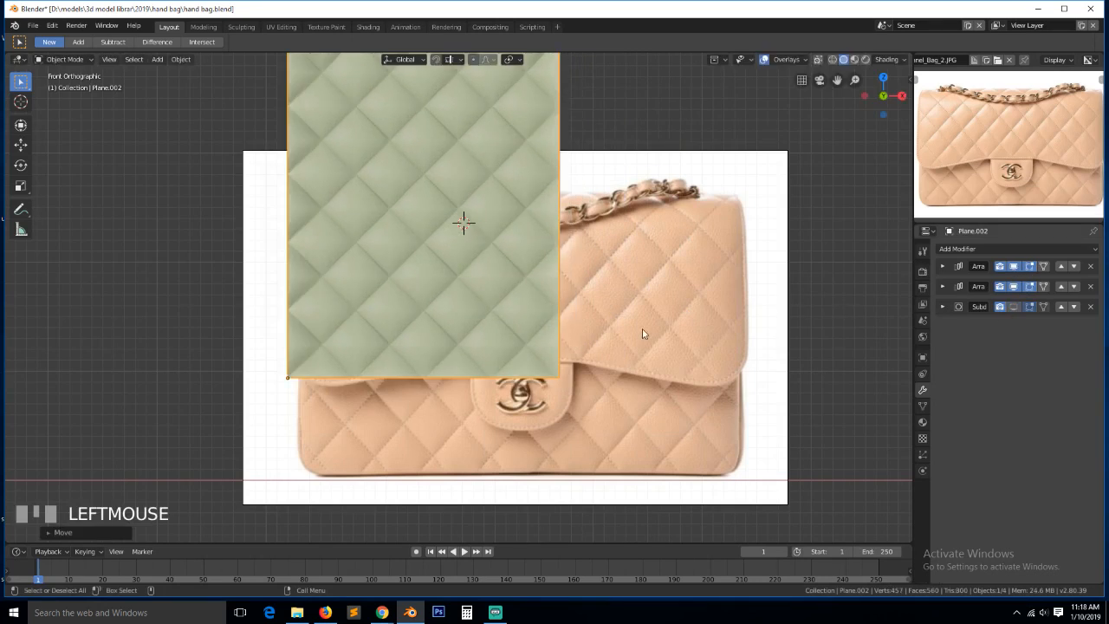
# Set the count of the horizontal Array modifier to 7
pyautogui.click(946, 286)
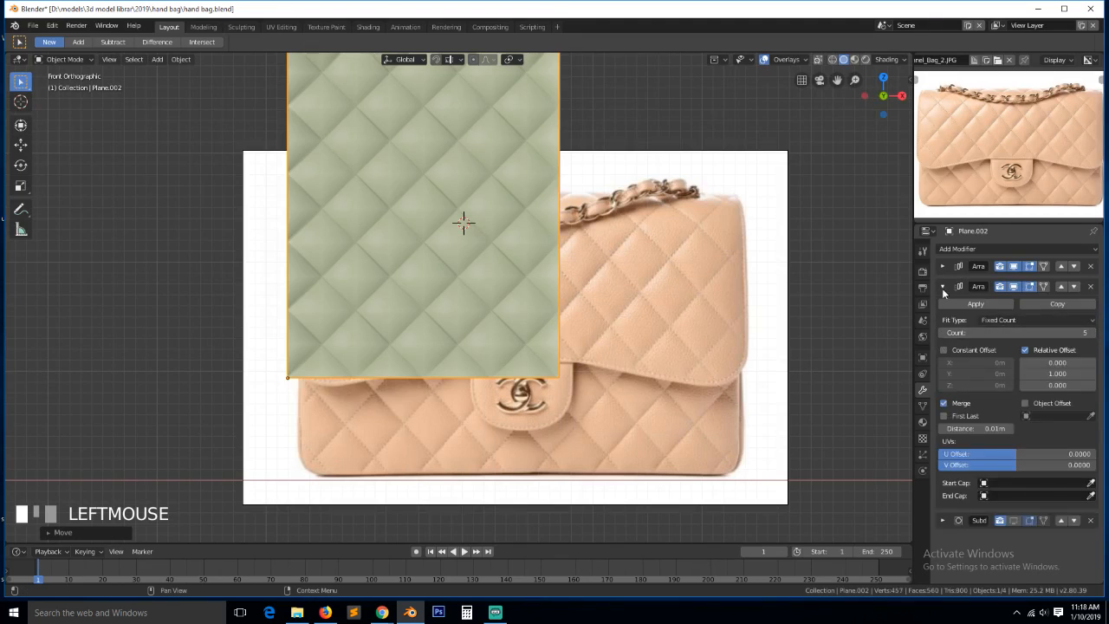
pyautogui.click(943, 266)
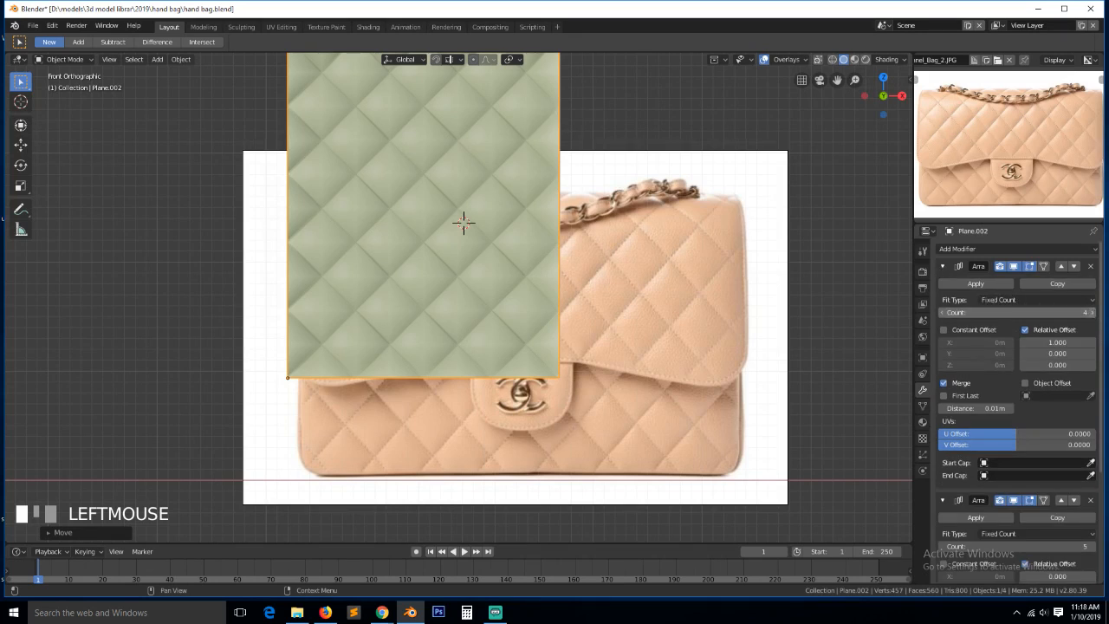
pyautogui.click(1093, 313)
pyautogui.click(1094, 313)
# Using wireframe shading, shift the panel about 0.06 m along X to the bag's left edge, restore solid shading and save the file
pyautogui.press('z')
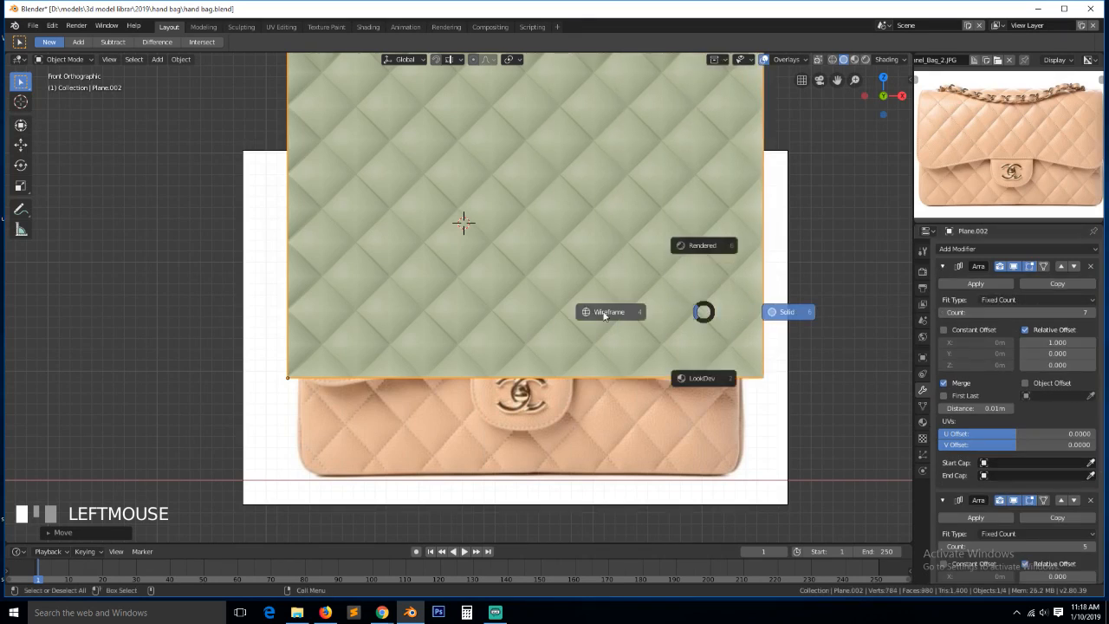
pyautogui.click(601, 315)
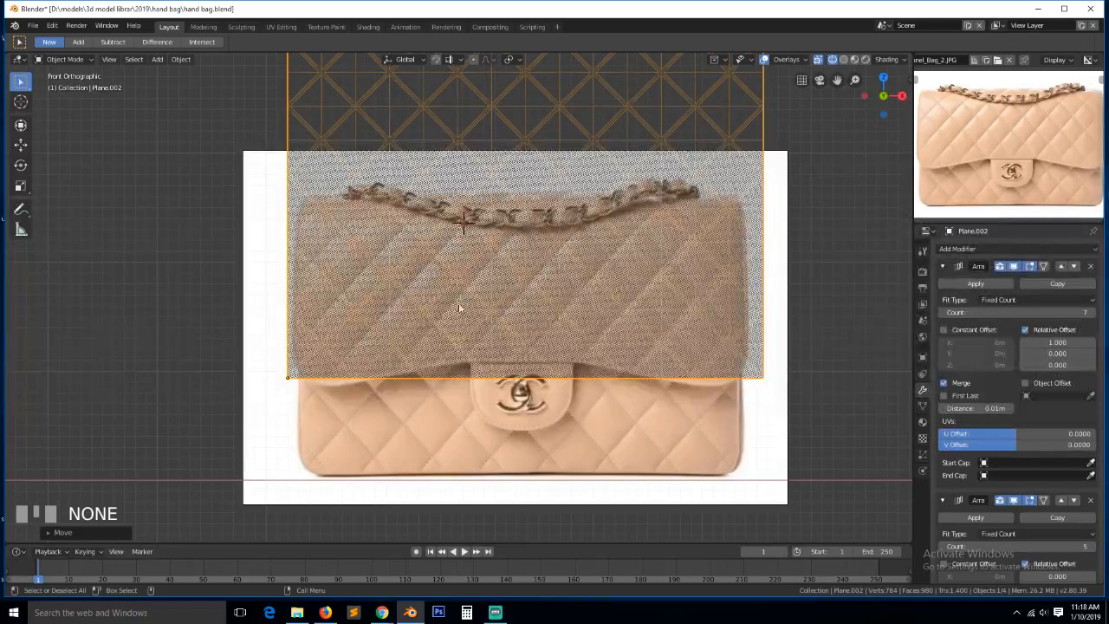
pyautogui.press('g')
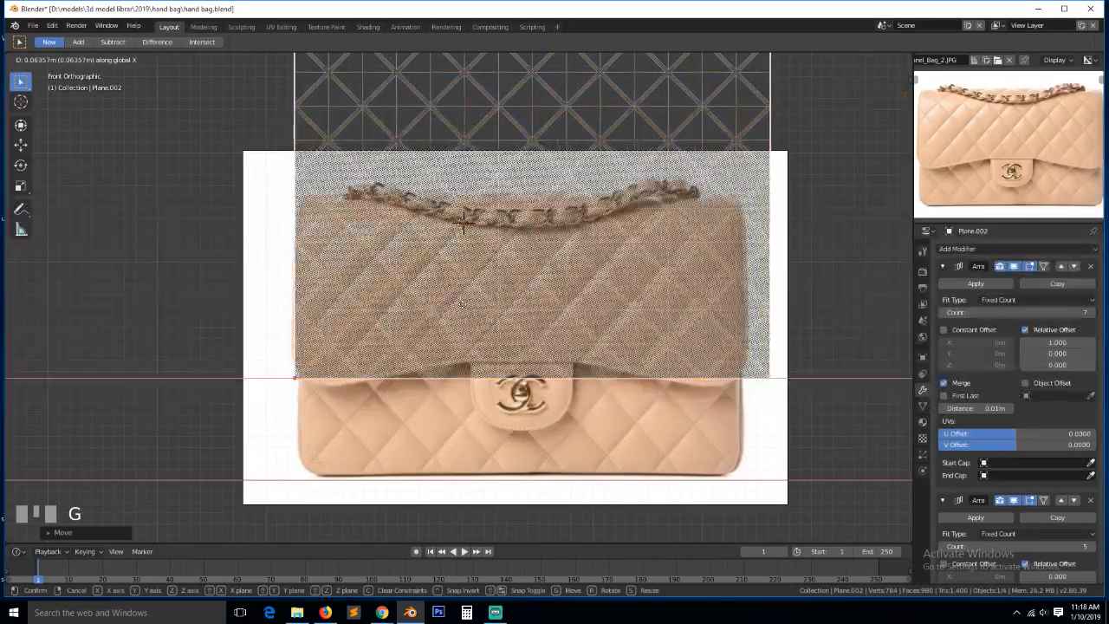
pyautogui.click(489, 310)
pyautogui.hotkey('shift', 'z')
pyautogui.scroll(-4, 701, 317)
pyautogui.hotkey('ctrl', 's')
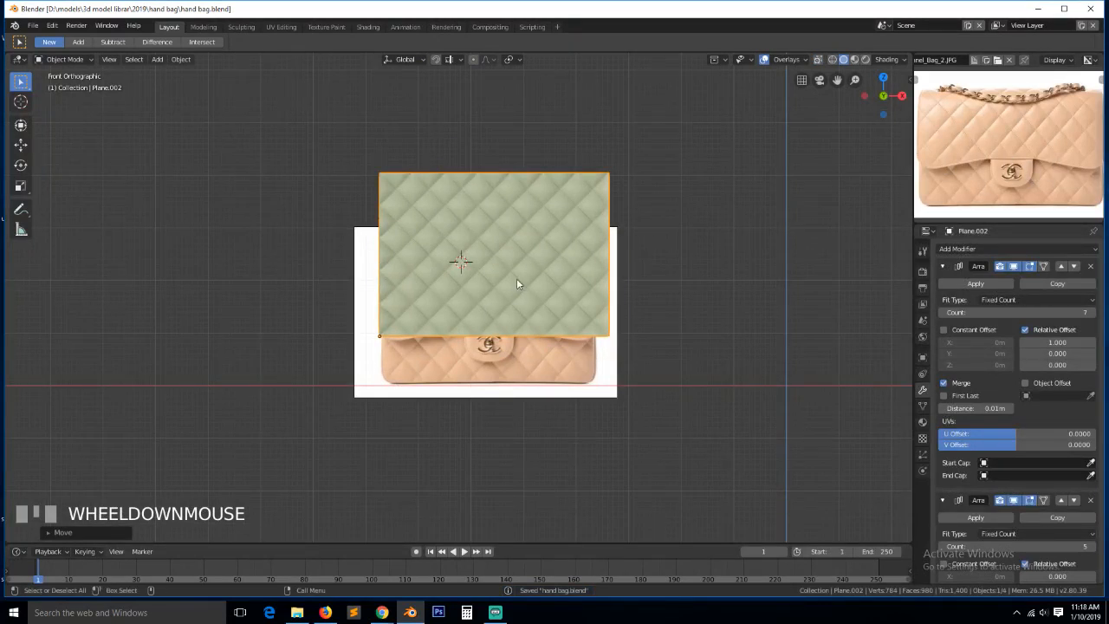
# In wireframe shading, scale the panel along X to about 0.954 so it matches the bag's width, and save the file
pyautogui.press('z')
pyautogui.click(445, 281)
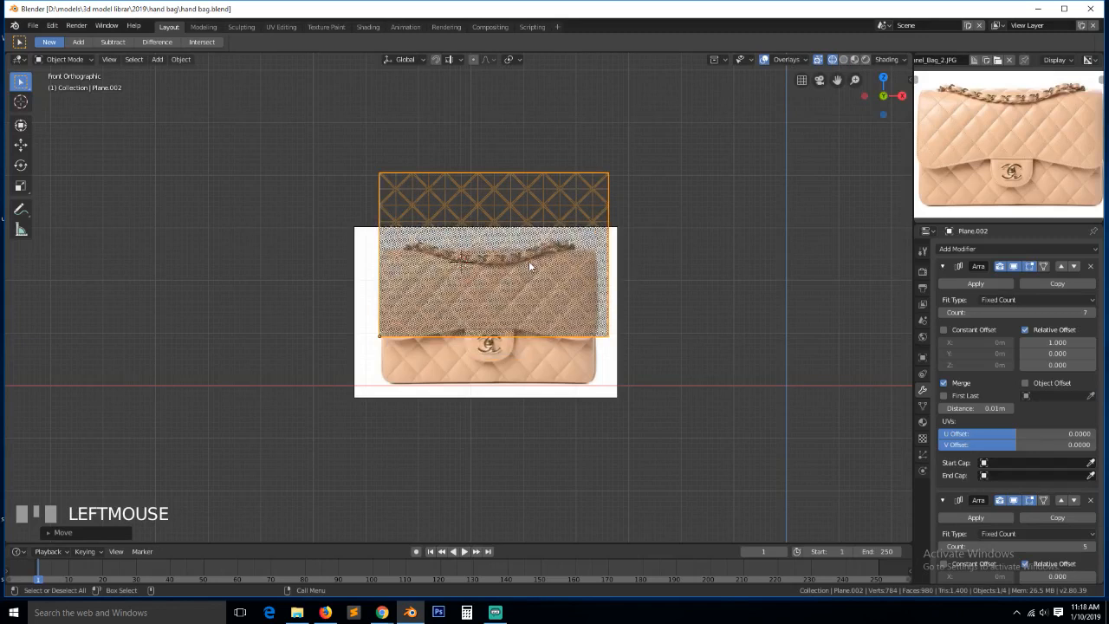
pyautogui.press('z')
pyautogui.press('z')
pyautogui.click(442, 251)
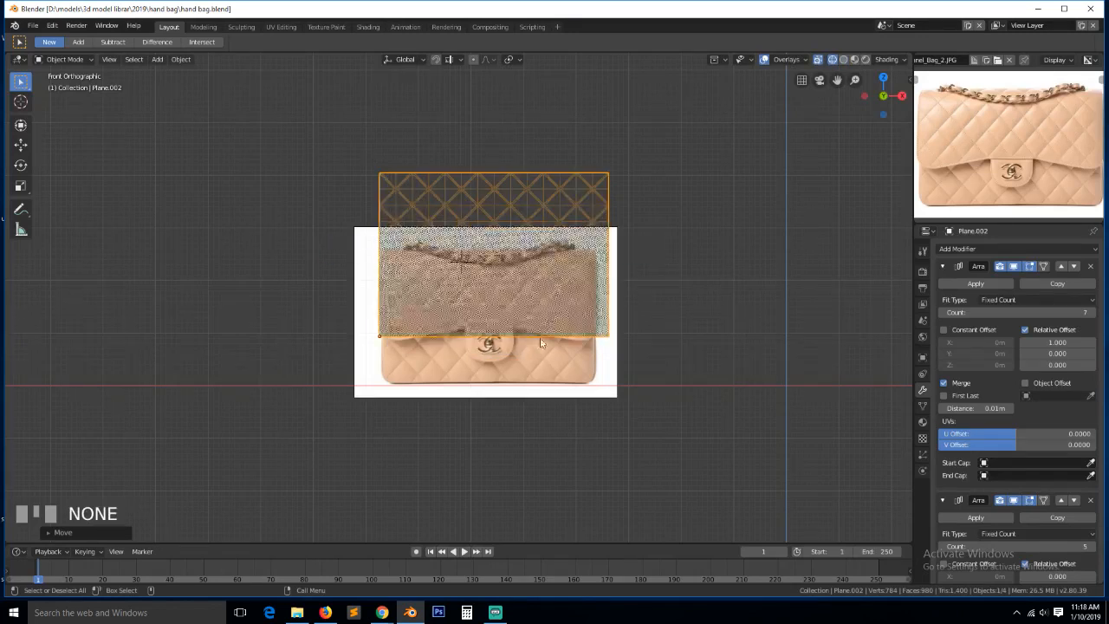
pyautogui.scroll(3, 520, 260)
pyautogui.press('s')
pyautogui.press('x')
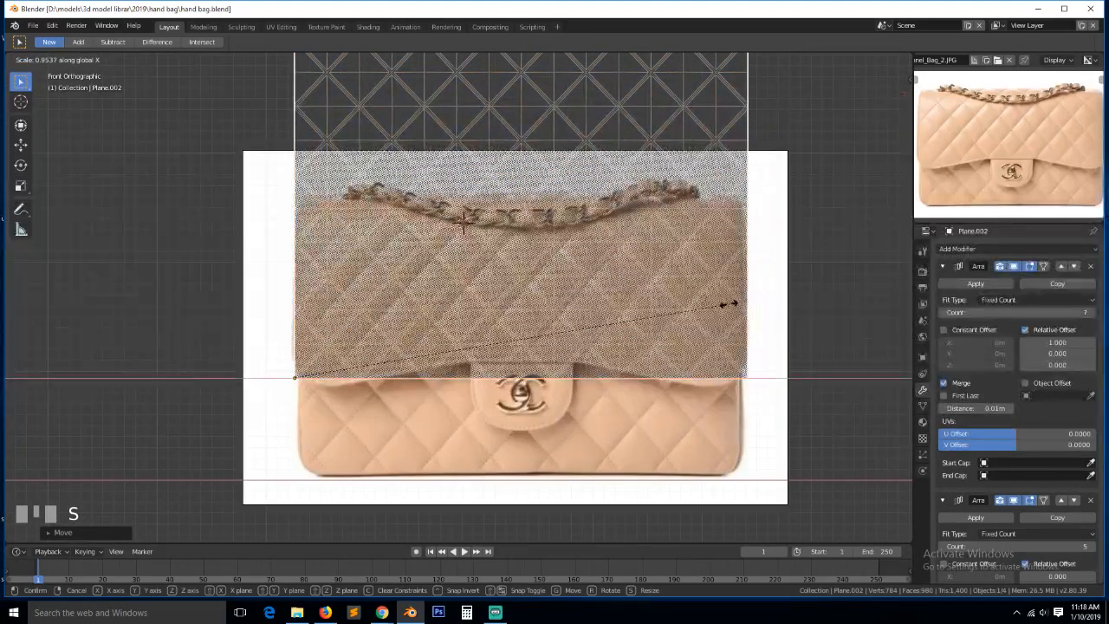
pyautogui.click(729, 304)
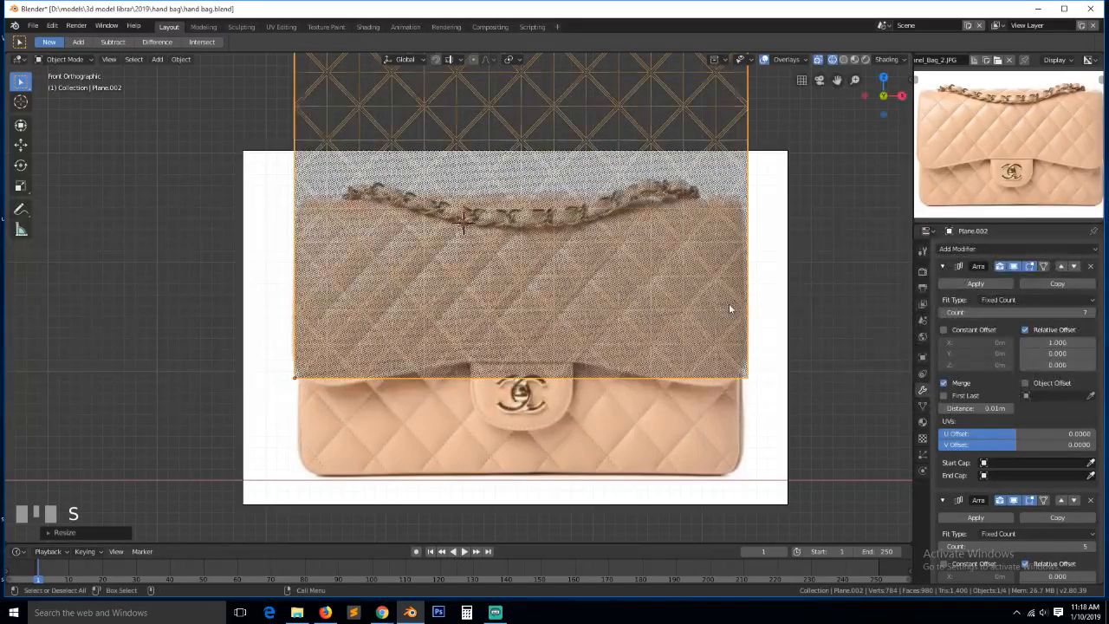
pyautogui.hotkey('ctrl', 's')
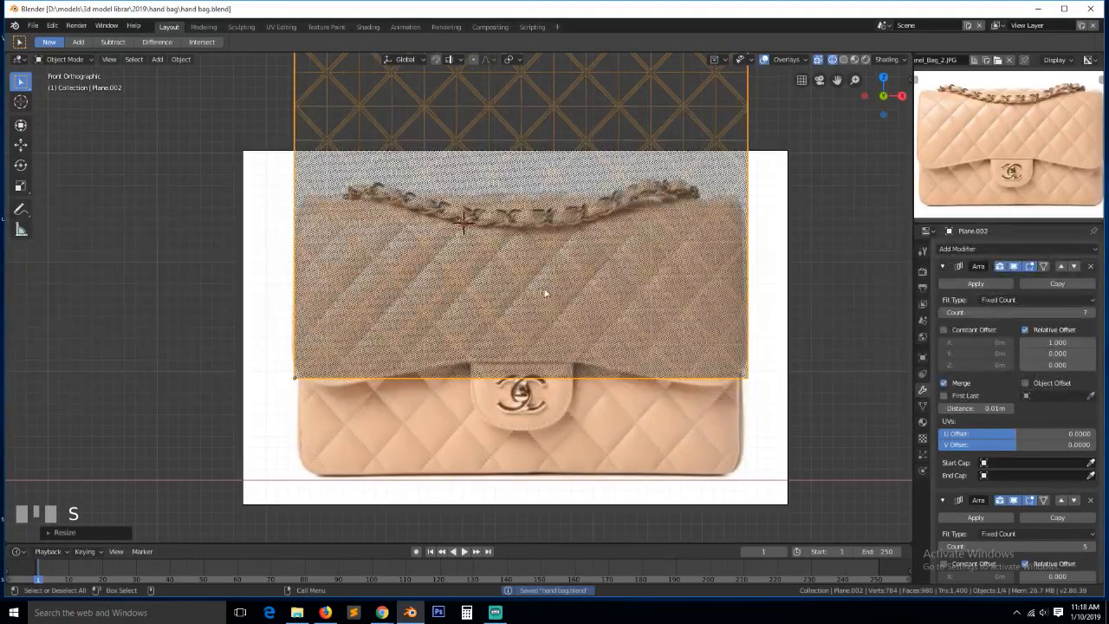
# Save the project under the incremented file name hand bag1.blend
pyautogui.hotkey('ctrl', 'shift', 's')
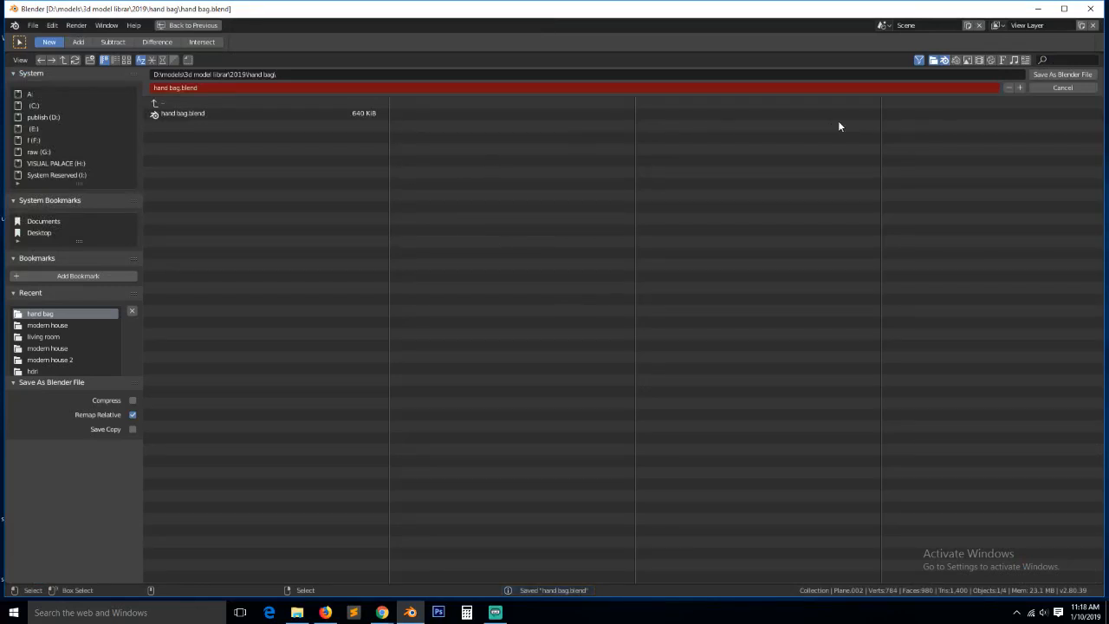
pyautogui.click(1019, 87)
pyautogui.click(1039, 78)
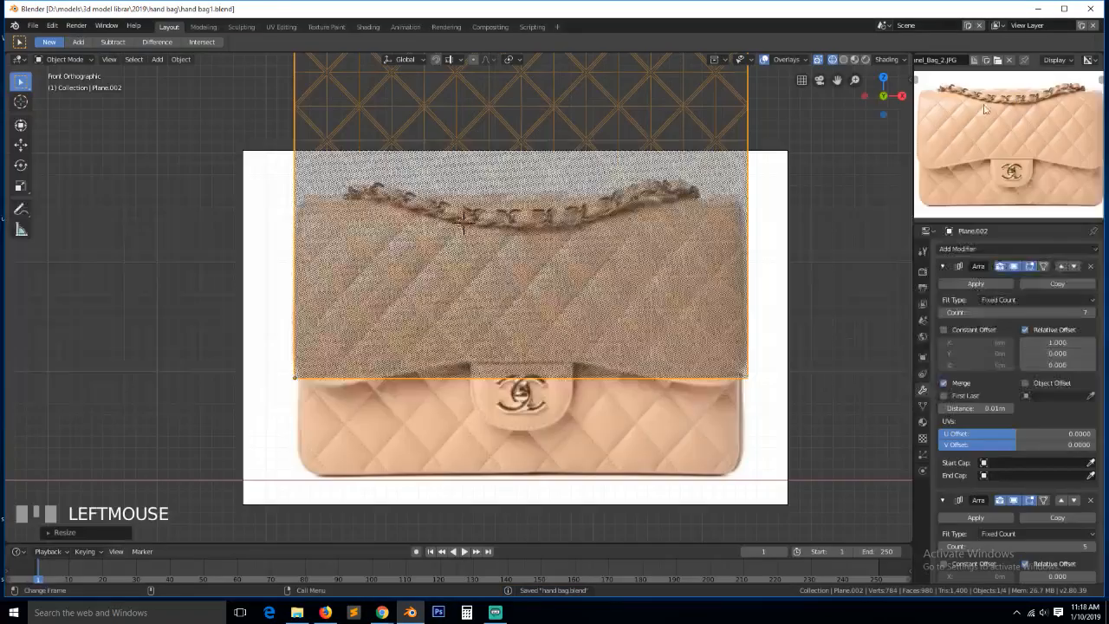
# Collapse the settings of the horizontal Array modifier on the quilted panel
pyautogui.scroll(-3, 544, 310)
pyautogui.scroll(2, 545, 299)
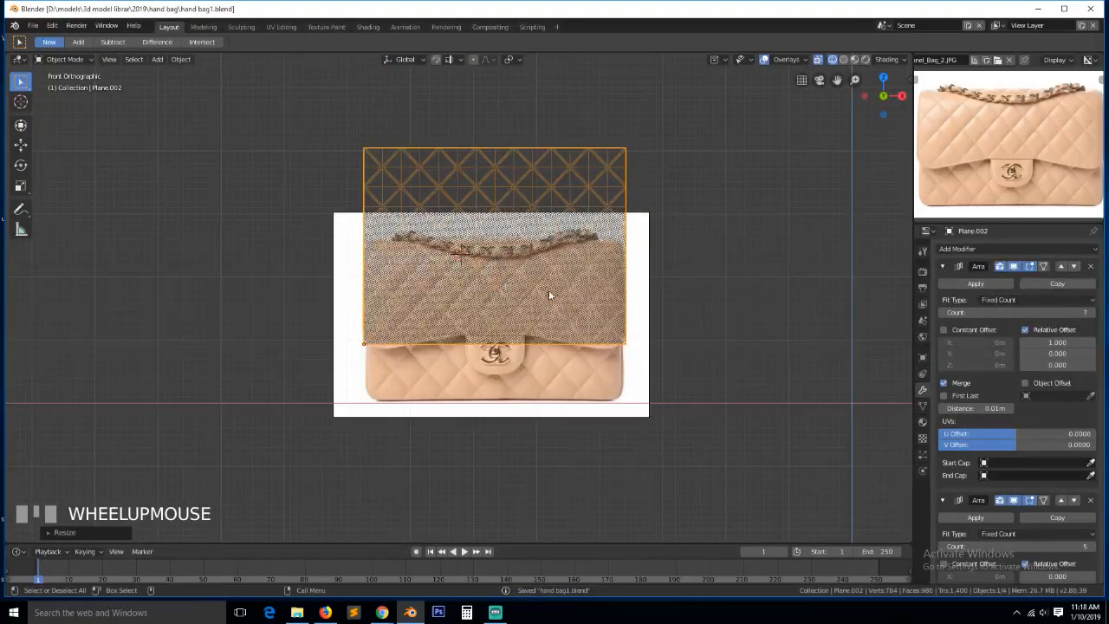
pyautogui.click(942, 266)
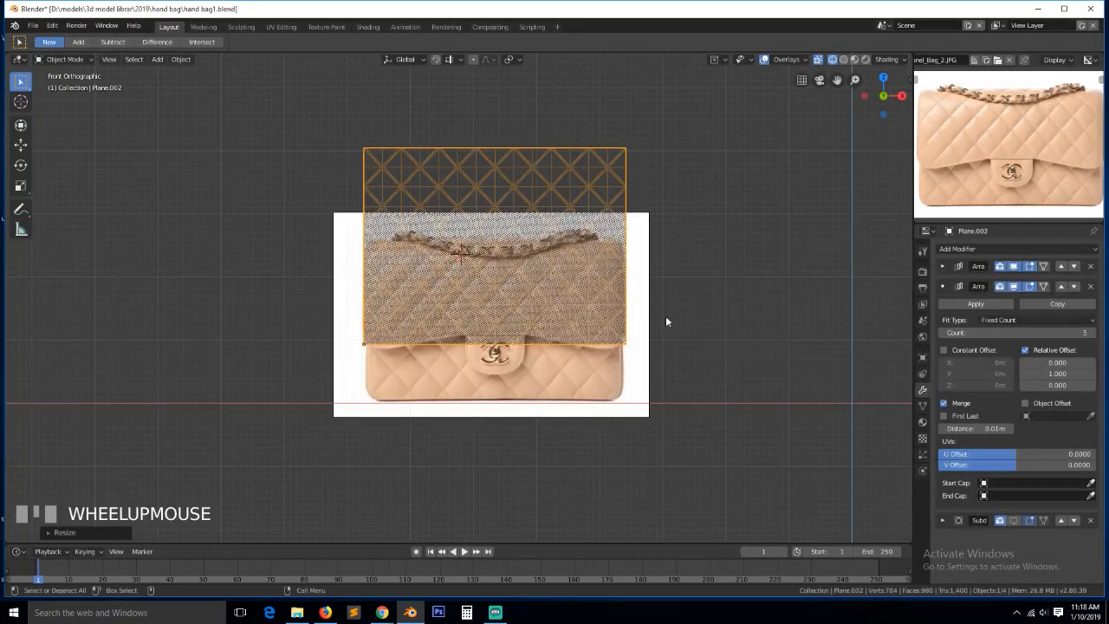
pyautogui.press('`')
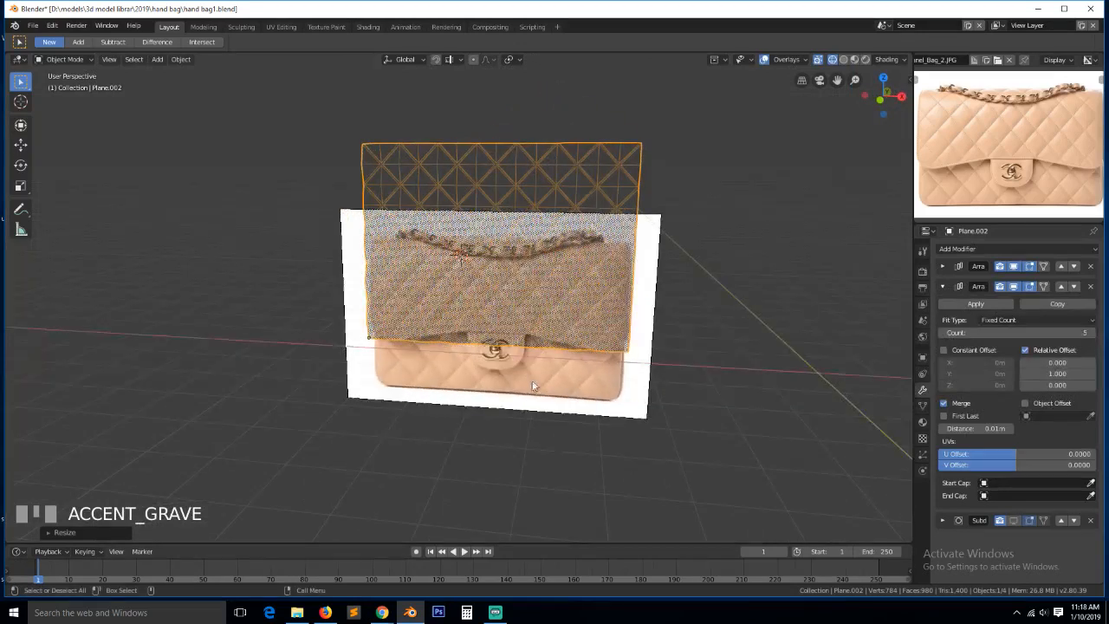
# Switch to the Chrome browser and examine the reference photos of the bag's underside and front on the CGTrader project page
pyautogui.click(325, 613)
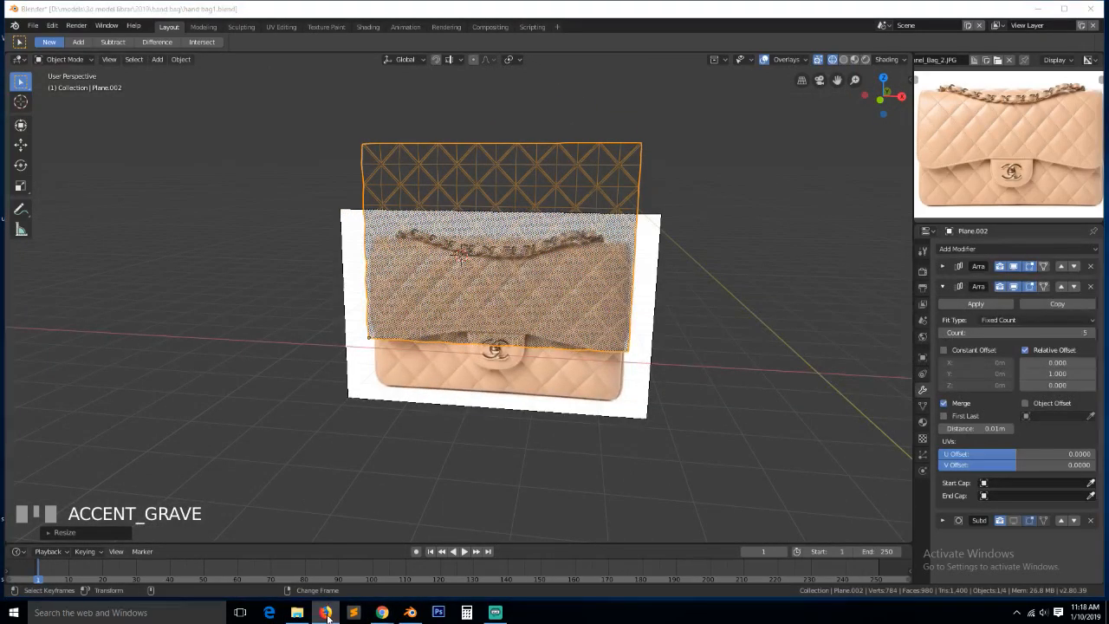
pyautogui.moveTo(383, 613)
pyautogui.click(342, 566)
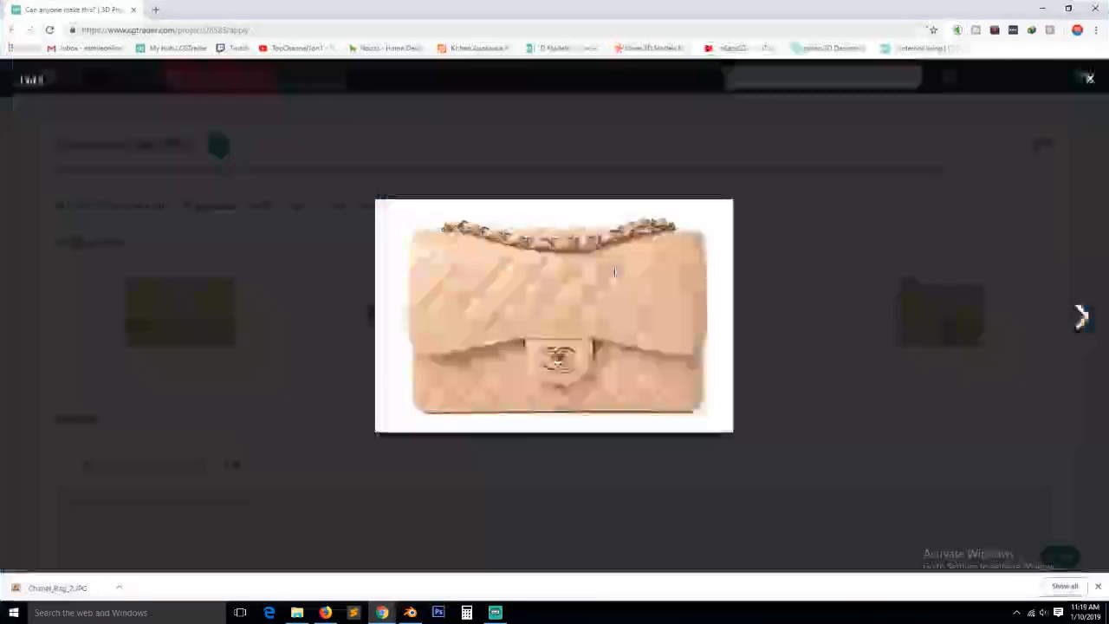
pyautogui.click(1074, 315)
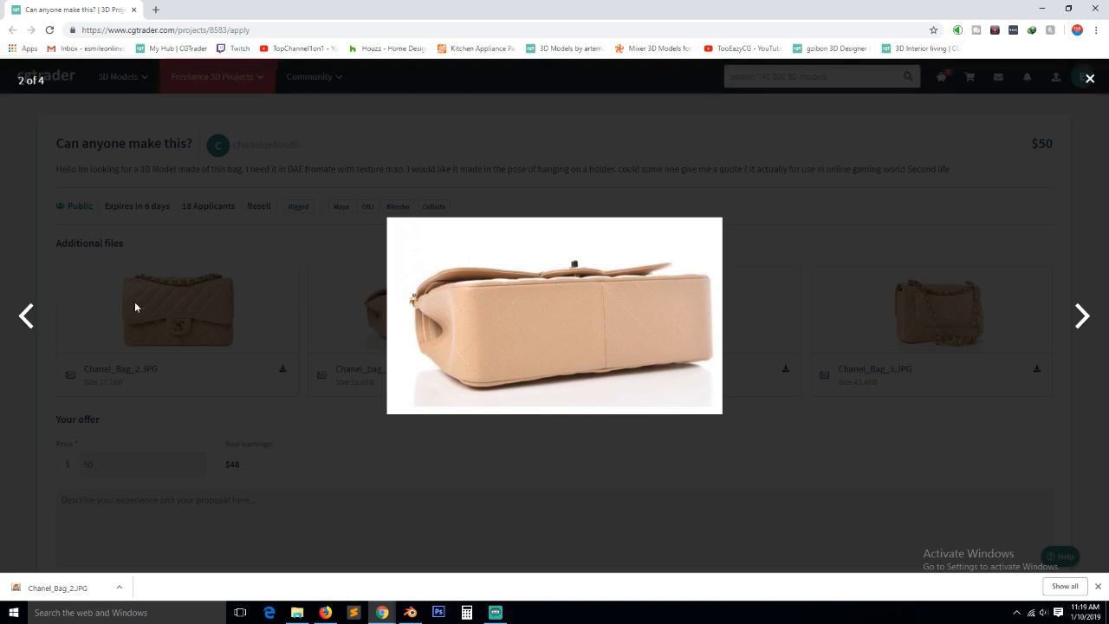
pyautogui.click(27, 318)
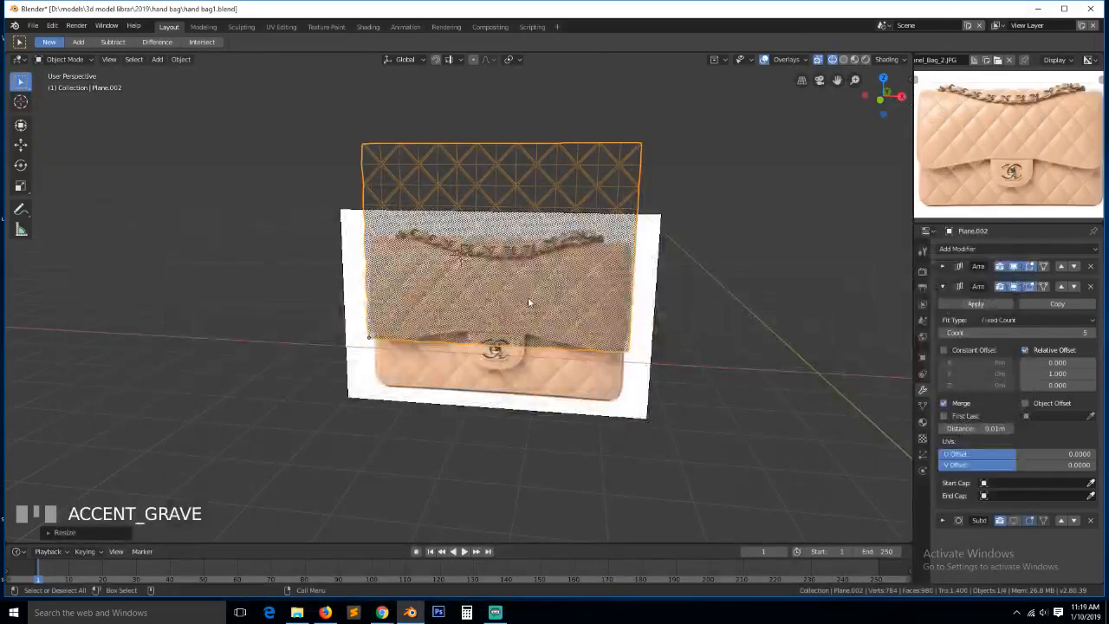
# Set the count of the vertical Array modifier to 8, show the panel in solid shading and save the file
pyautogui.press('KP_1')
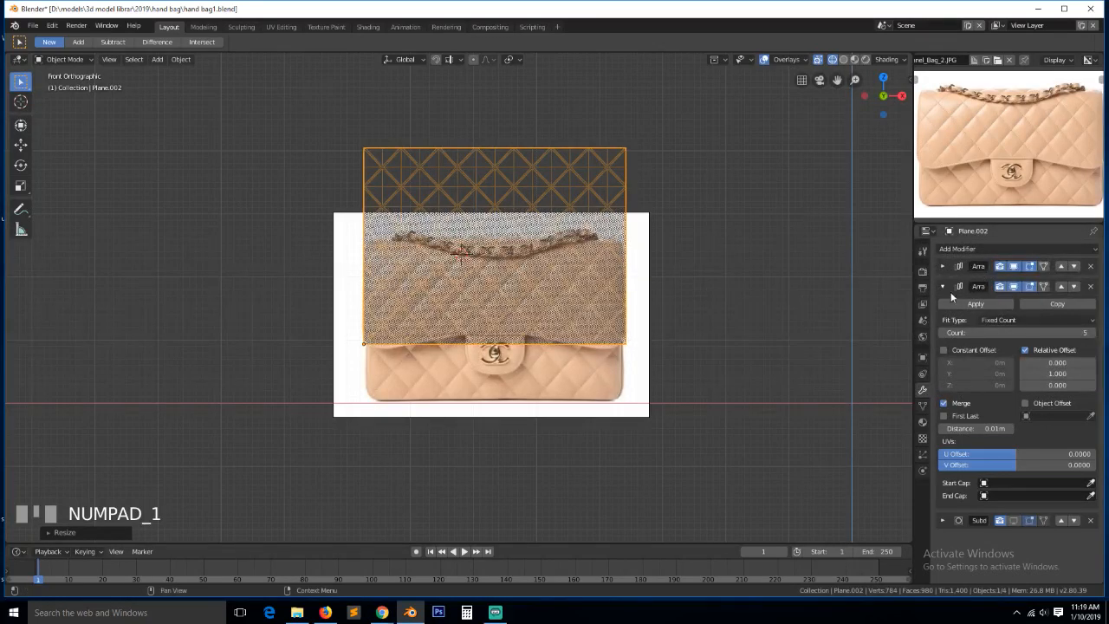
pyautogui.click(1093, 332)
pyautogui.click(1093, 332)
pyautogui.click(1093, 333)
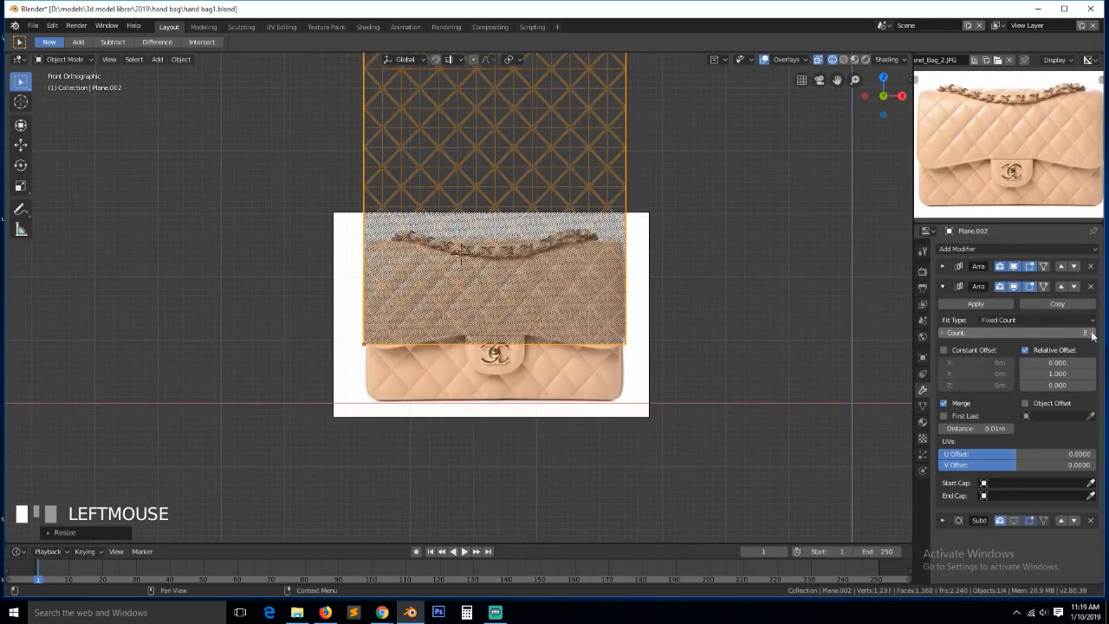
pyautogui.scroll(-4, 774, 293)
pyautogui.scroll(5, 773, 293)
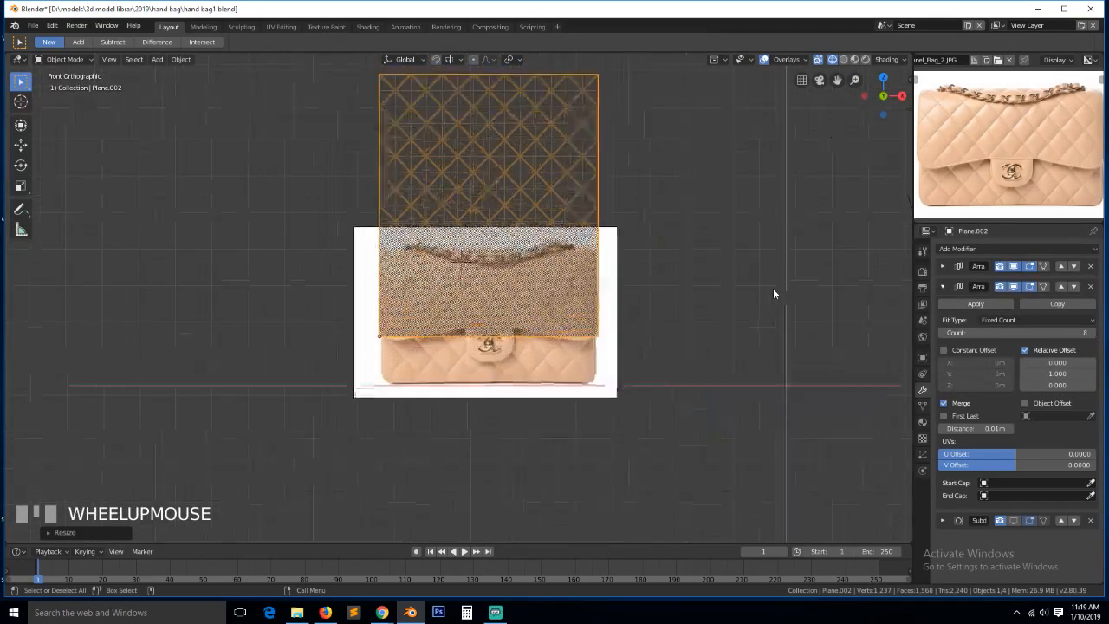
pyautogui.hotkey('alt', 'a')
pyautogui.press('z')
pyautogui.click(538, 232)
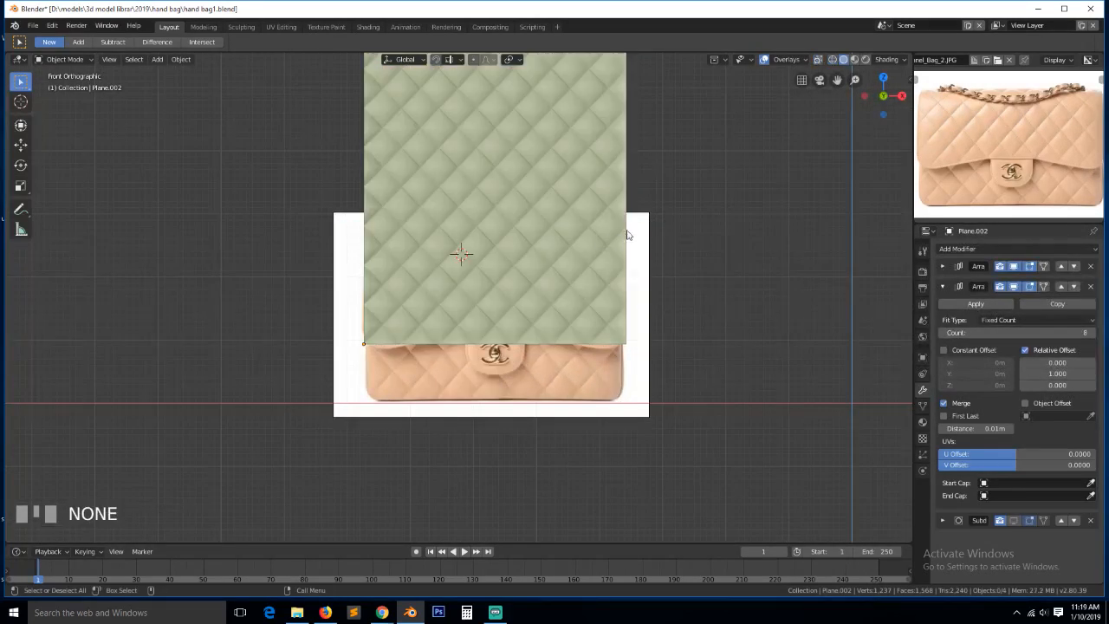
pyautogui.scroll(-2, 524, 227)
pyautogui.hotkey('ctrl', 's')
# Add a plane, enlarge it to roughly the panel's size and rotate it upright so it faces the front view
pyautogui.hotkey('shift', 'a')
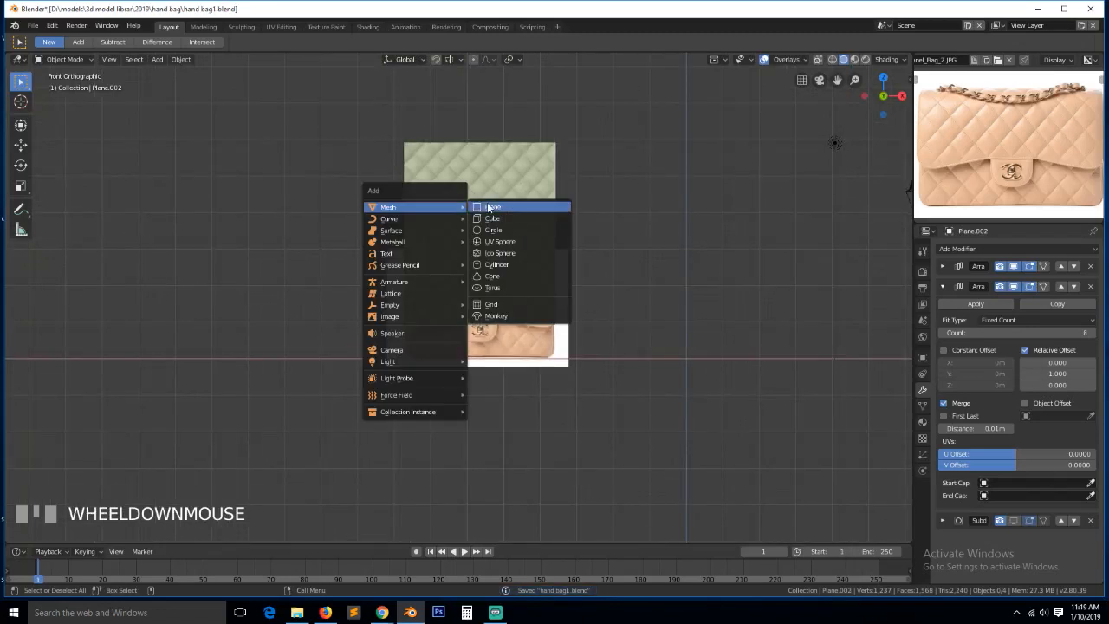
pyautogui.click(487, 202)
pyautogui.press('s')
pyautogui.click(589, 318)
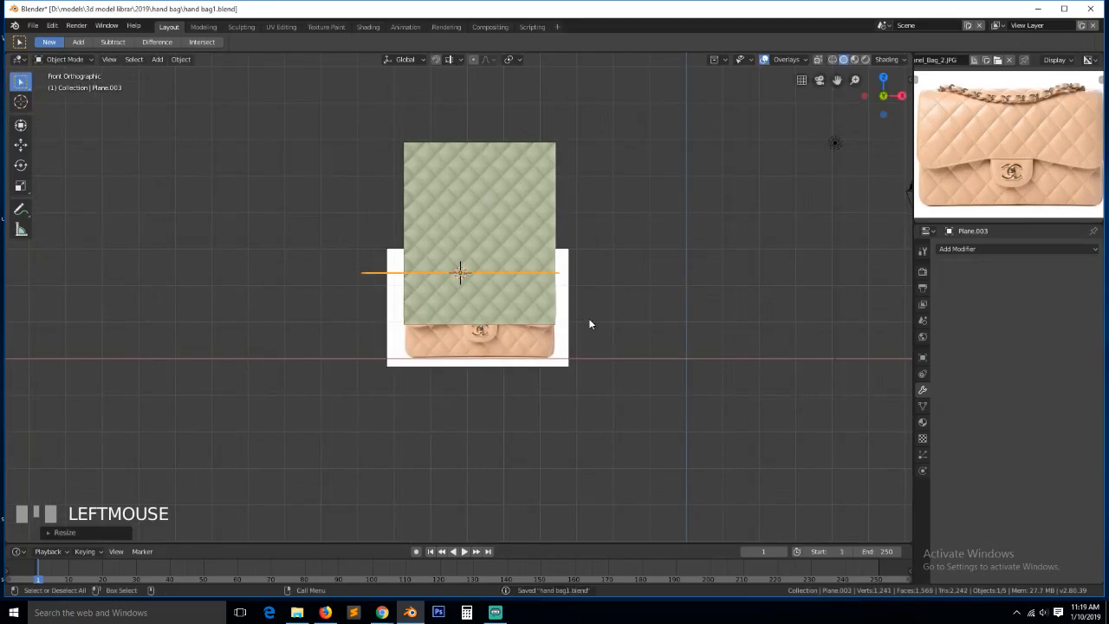
pyautogui.write('r90')
pyautogui.press('BackSpace')
pyautogui.press('BackSpace')
pyautogui.press('z')
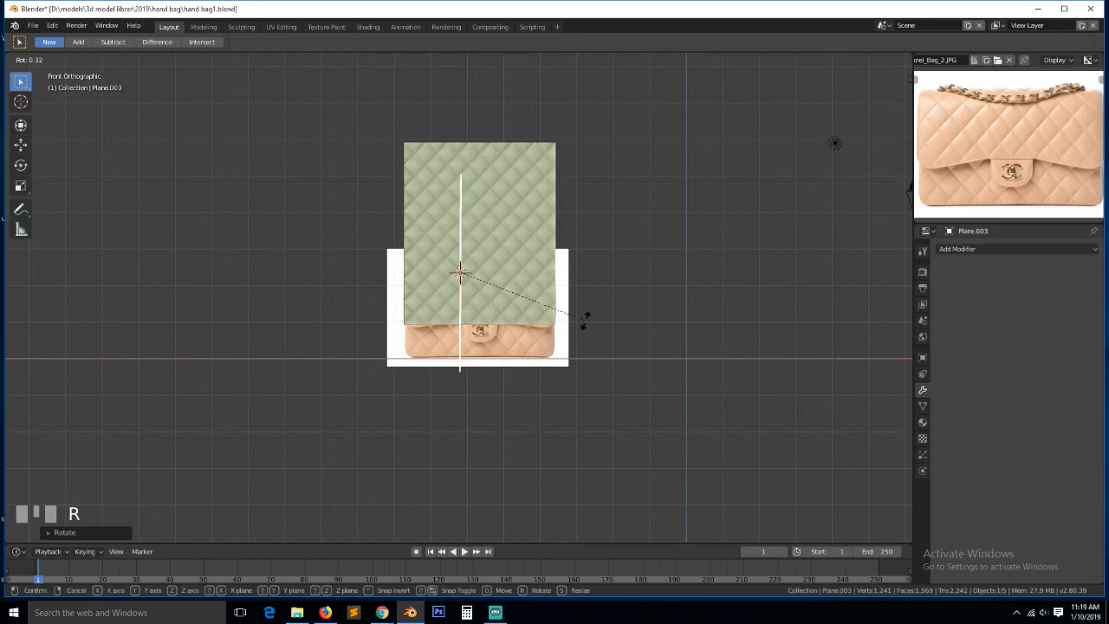
pyautogui.click(484, 344)
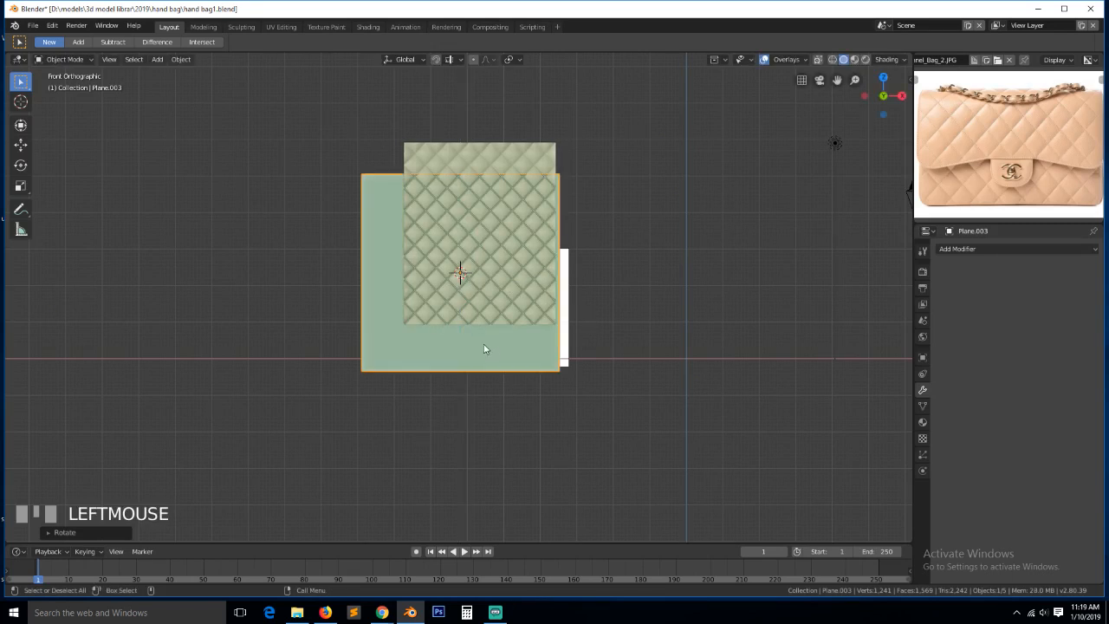
# Move the new plane over the quilted panel and scale it along X to about 0.76 to approach the panel's width
pyautogui.press('g')
pyautogui.click(512, 305)
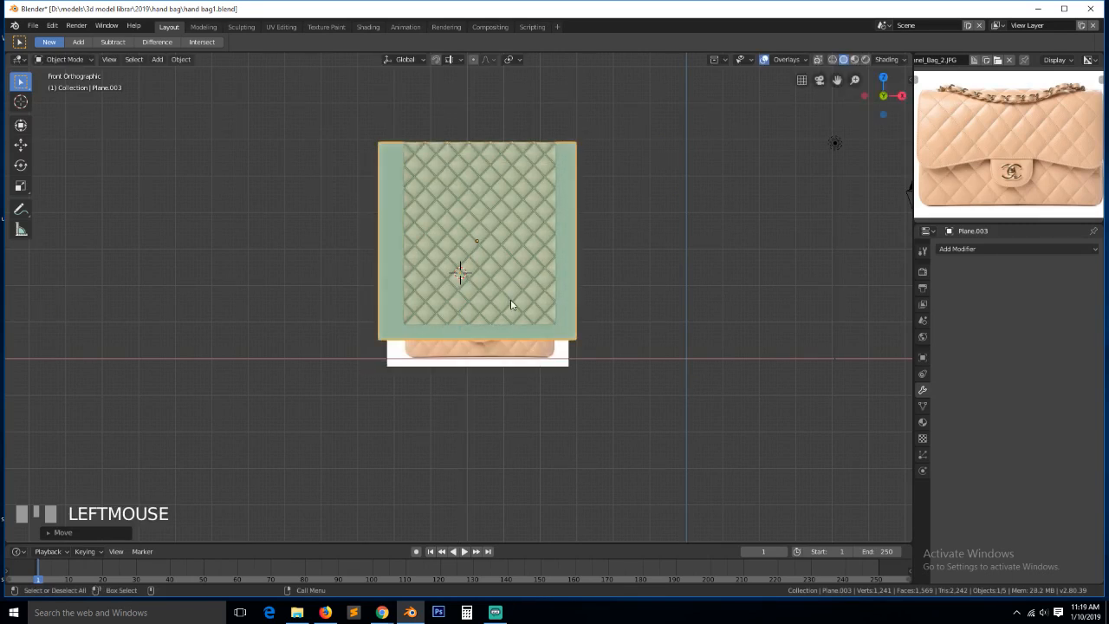
pyautogui.press('s')
pyautogui.press('x')
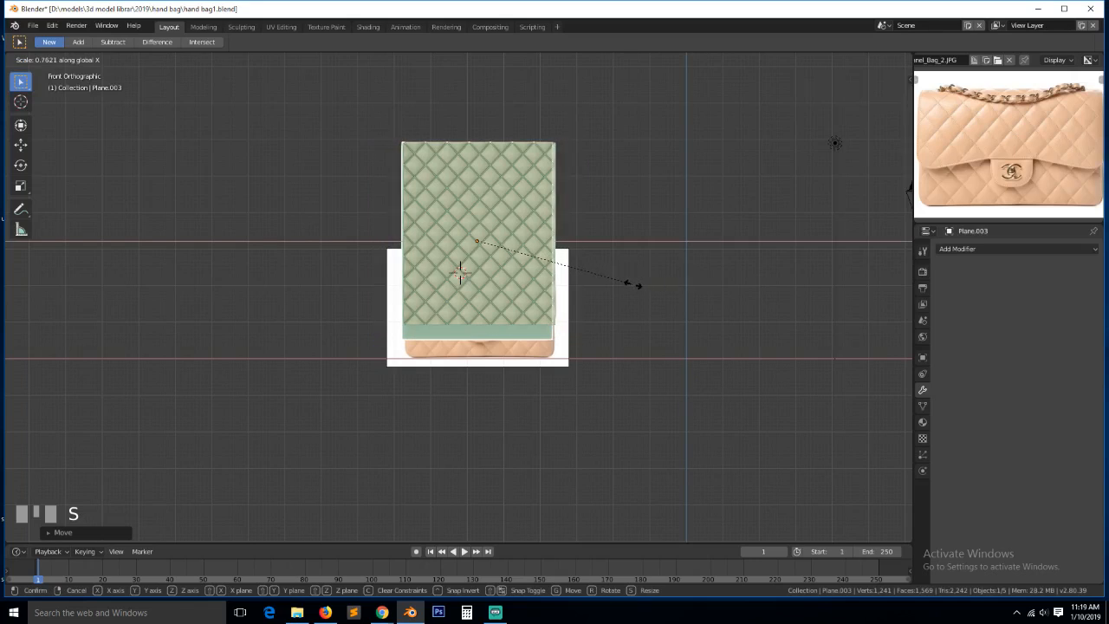
pyautogui.click(634, 285)
# Reveal the hidden leftover objects and delete both the spare quilted panel and the plain bent plane beside the bag
pyautogui.press('1')
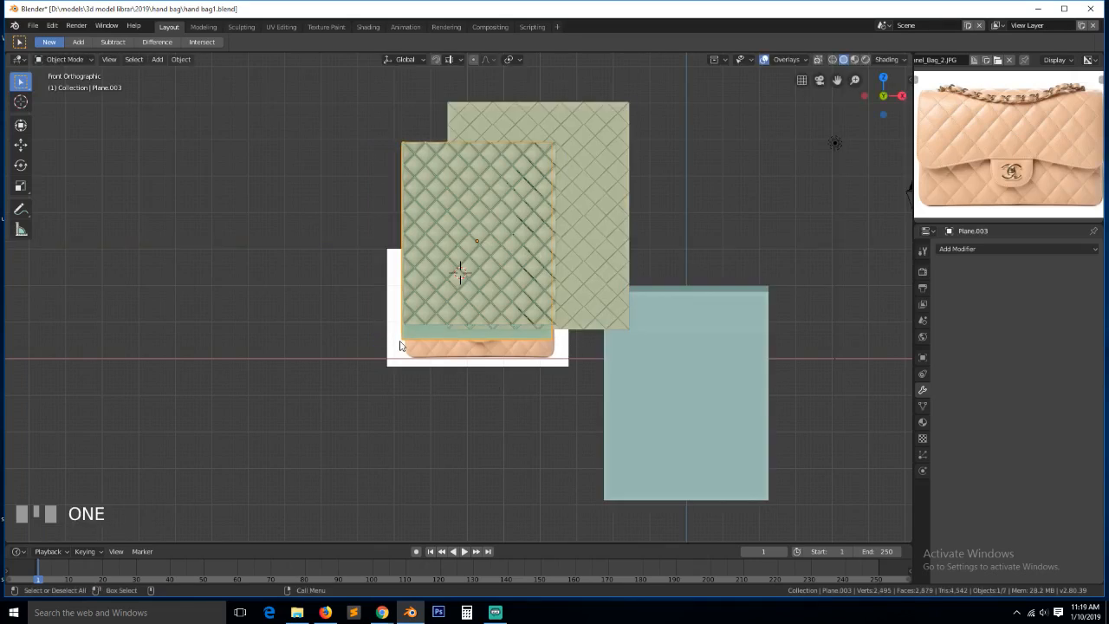
pyautogui.press('Tab')
pyautogui.moveTo(600, 298)
pyautogui.mouseDown(button='middle')
pyautogui.moveTo(522, 324)
pyautogui.moveTo(582, 332)
pyautogui.moveTo(598, 296)
pyautogui.mouseUp(button='middle')
pyautogui.press('Tab')
pyautogui.click(606, 211)
pyautogui.press('Delete')
pyautogui.click(701, 317)
pyautogui.press('x')
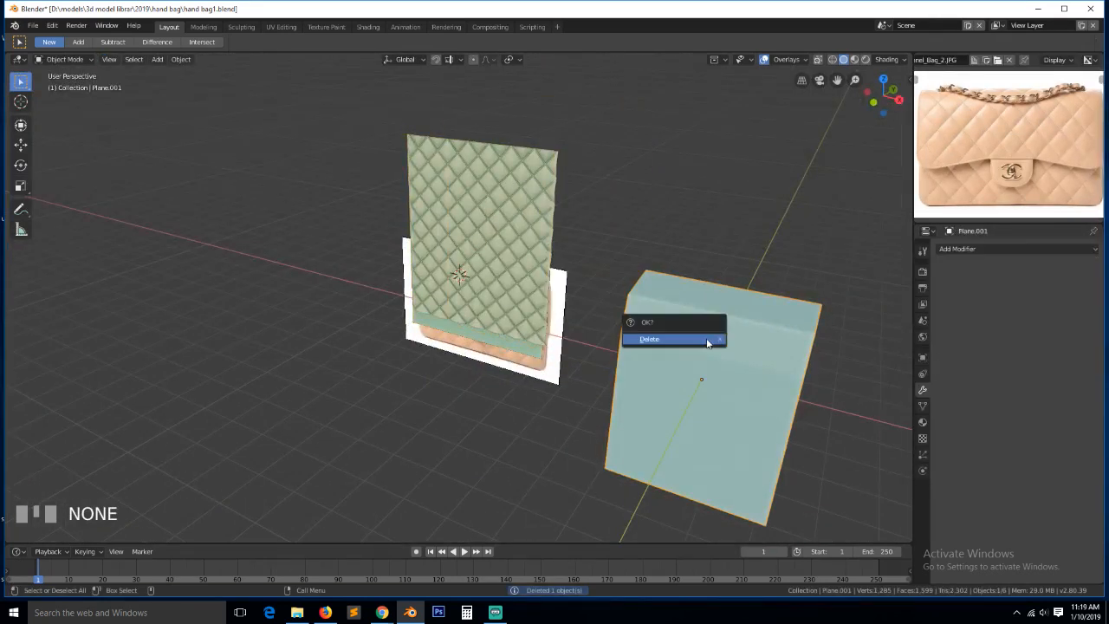
pyautogui.click(710, 340)
pyautogui.click(538, 357)
pyautogui.press('KP_1')
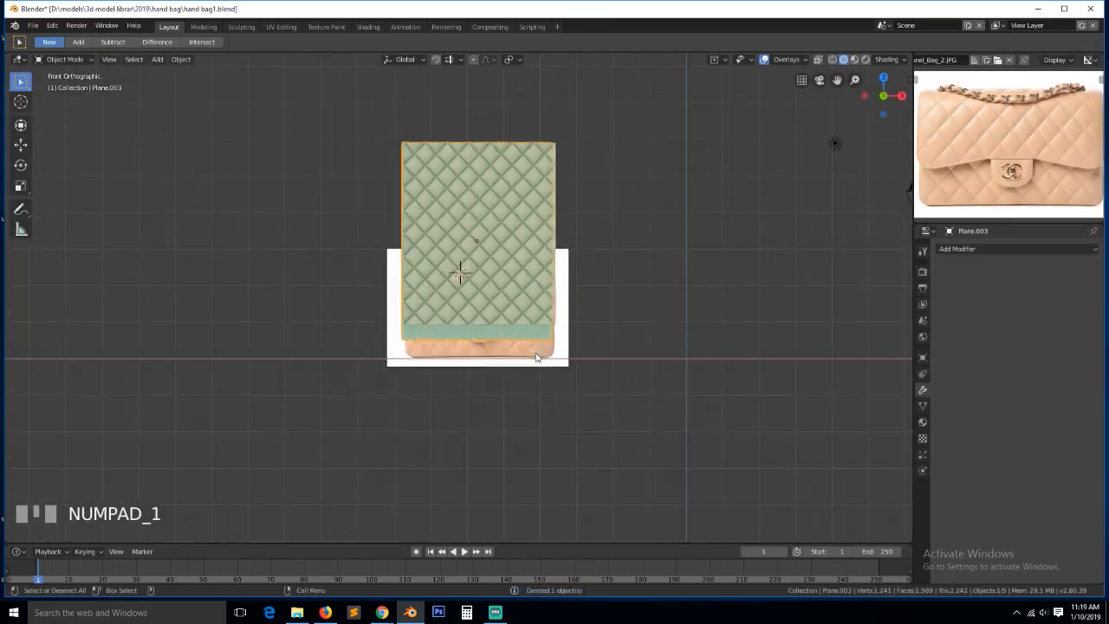
# Scale the new plane along X to about 1.05 and shift it about 0.09 m along X to line up with the quilted panel
pyautogui.scroll(3, 536, 357)
pyautogui.press('s')
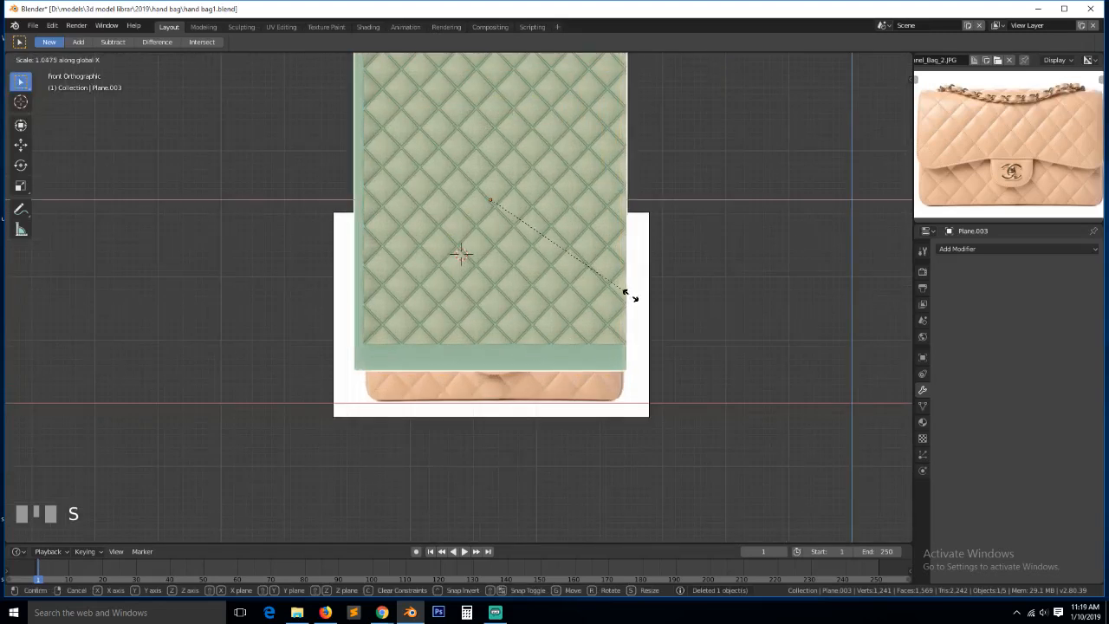
pyautogui.click(627, 296)
pyautogui.press('g')
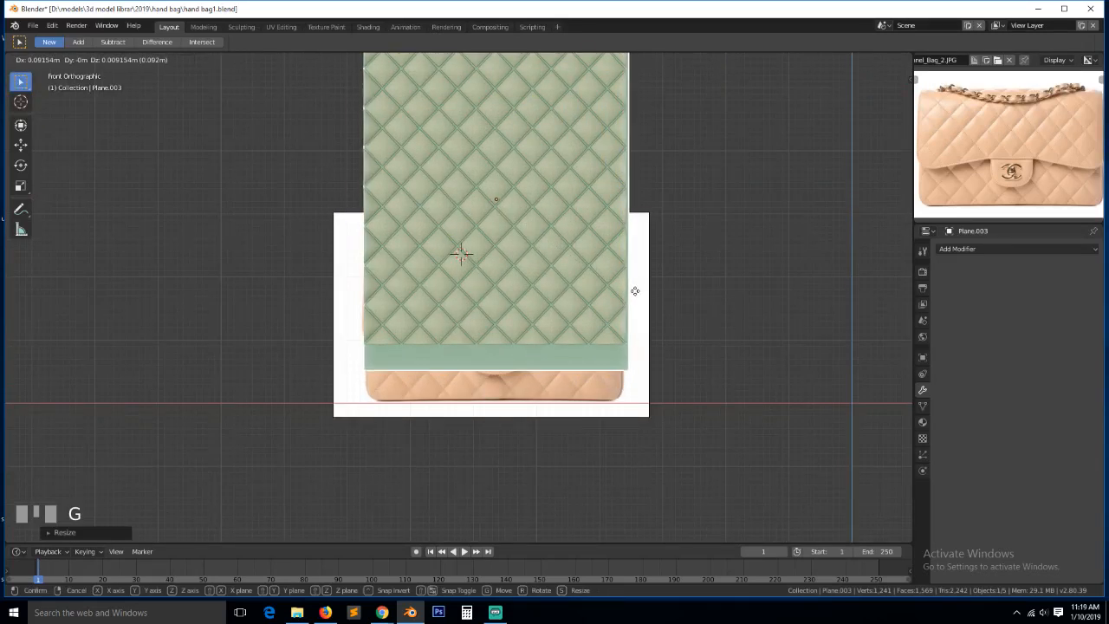
pyautogui.click(609, 340)
# Raise the new plane's bottom edge along Z to the quilted panel's lower edge and save the file
pyautogui.press('Tab')
pyautogui.click(513, 369)
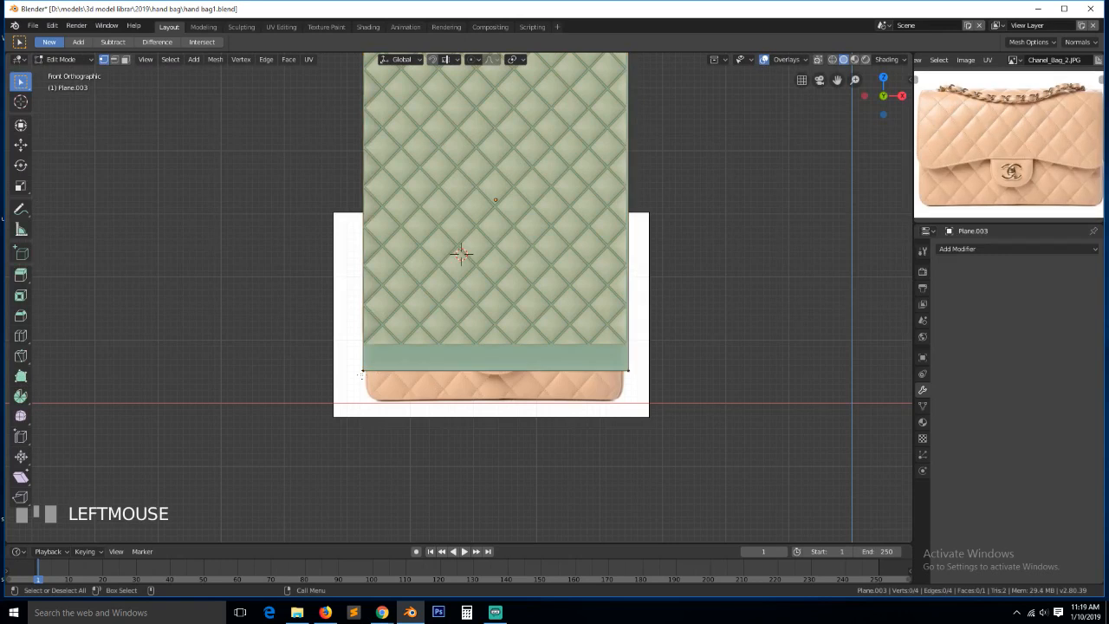
pyautogui.keyDown('shift'); pyautogui.click(627, 376); pyautogui.keyUp('shift')
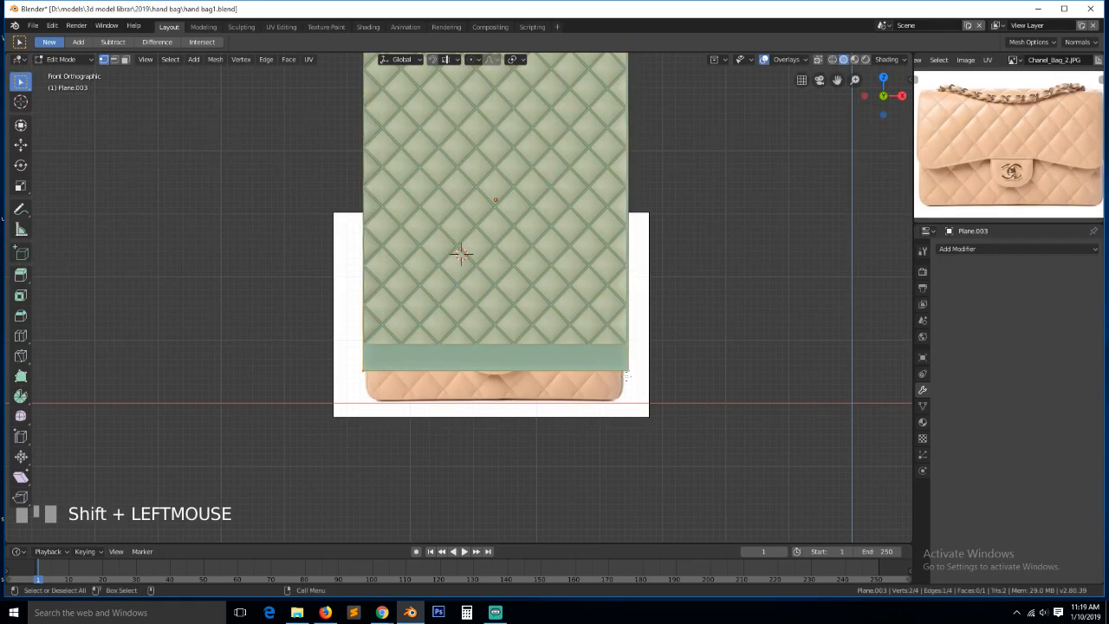
pyautogui.press('g')
pyautogui.press('z')
pyautogui.click(626, 358)
pyautogui.press('Tab')
pyautogui.scroll(-2, 637, 362)
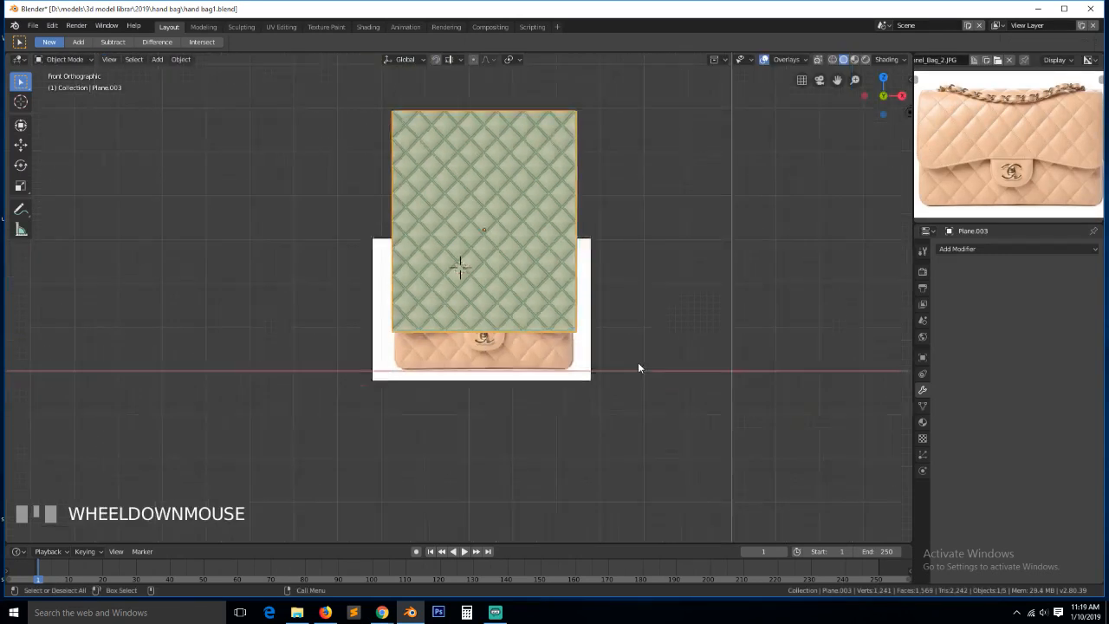
pyautogui.scroll(1, 629, 347)
pyautogui.hotkey('ctrl', 's')
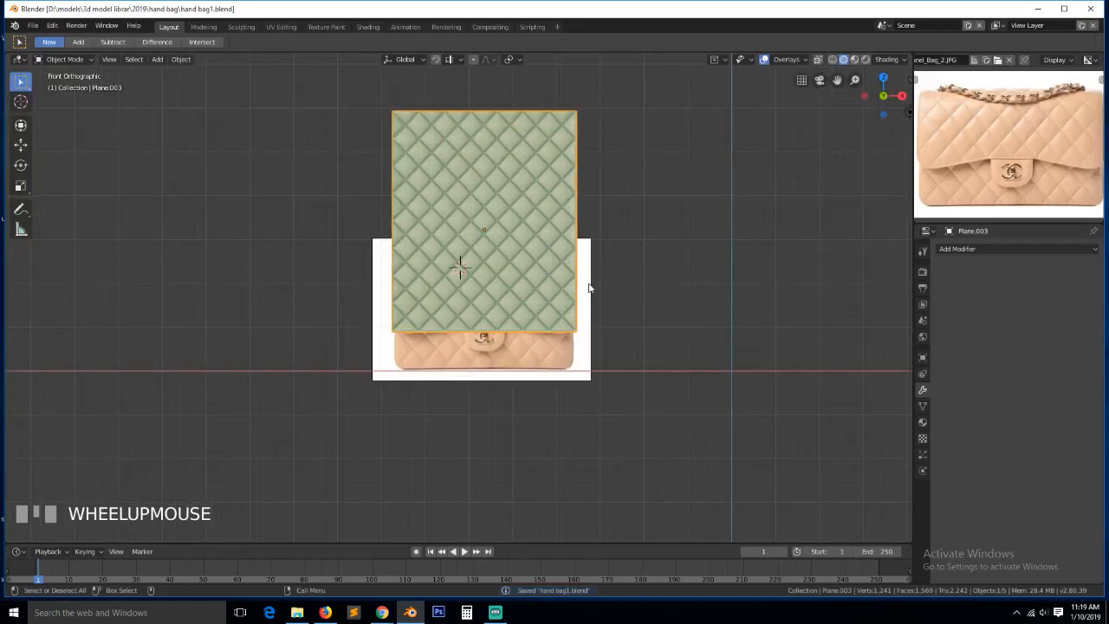
# Apply the new plane's transform and add 10 evenly spaced horizontal loop cuts to it in wireframe shading
pyautogui.hotkey('ctrl', 'a')
pyautogui.click(588, 286)
pyautogui.press('Tab')
pyautogui.hotkey('shift', 'z')
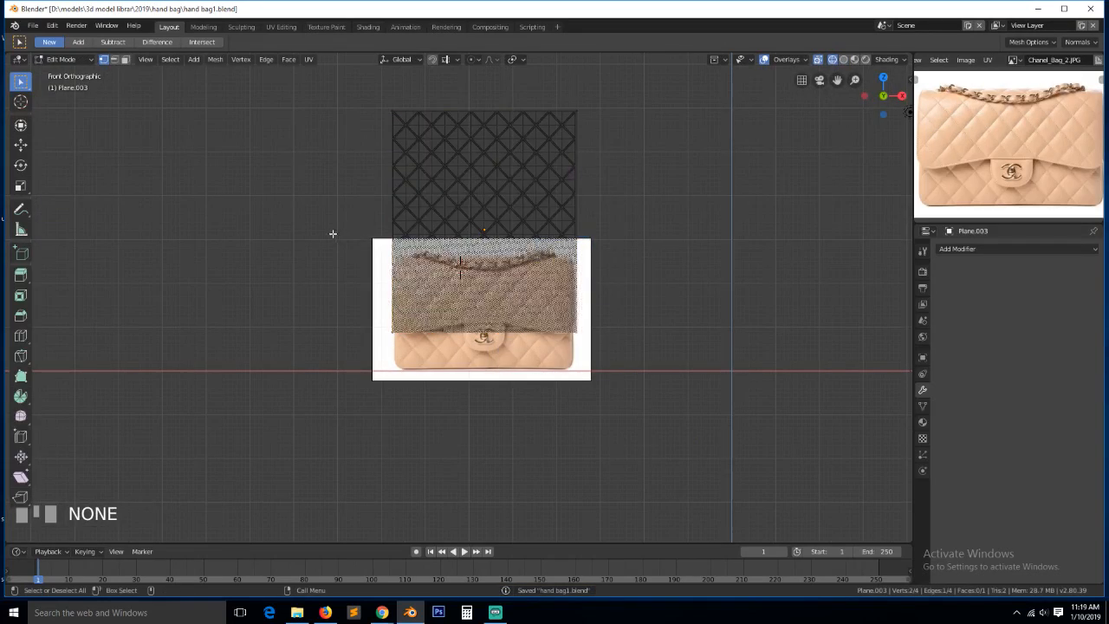
pyautogui.hotkey('ctrl', 'r')
pyautogui.scroll(6, 406, 178)
pyautogui.scroll(4, 407, 178)
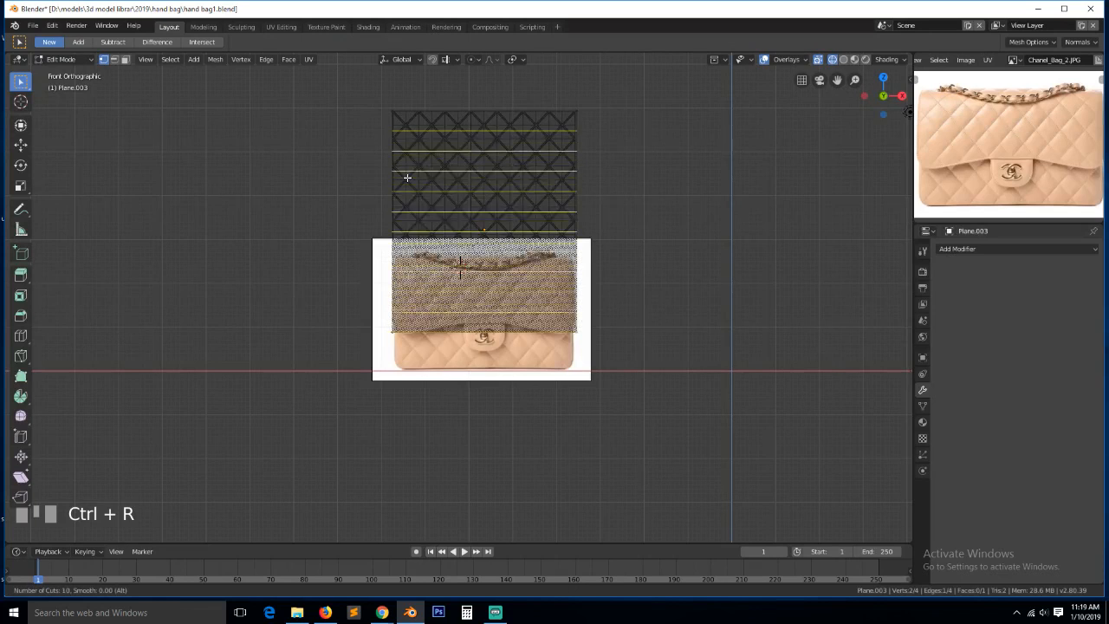
pyautogui.scroll(-1, 409, 177)
pyautogui.click(408, 177)
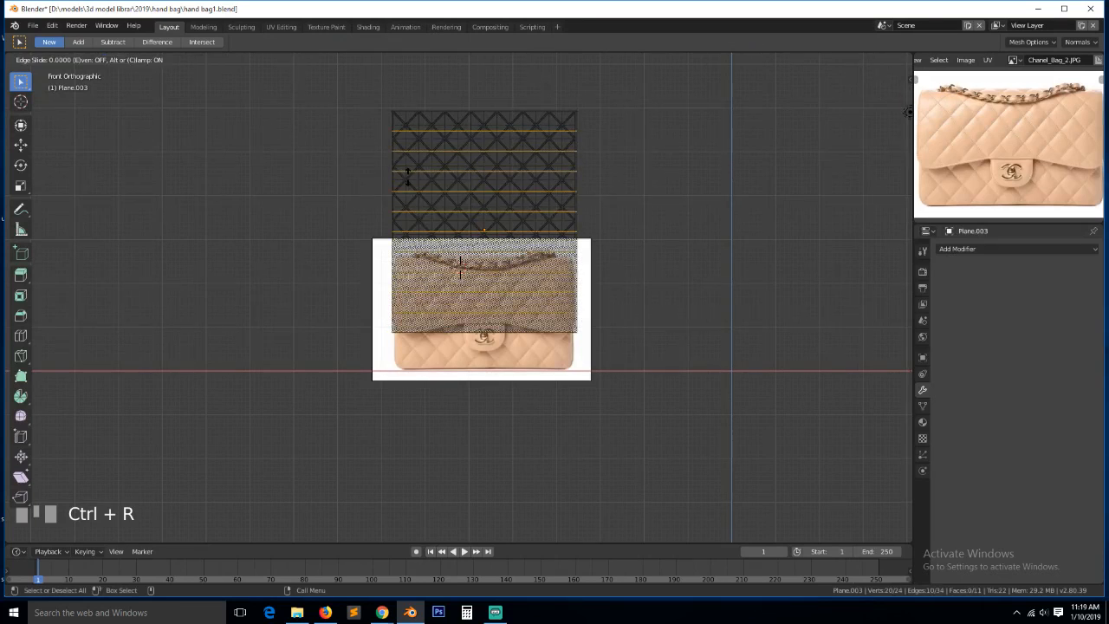
pyautogui.rightClick(400, 180)
# Add 3 evenly spaced vertical loop cuts to the plane, leave mesh editing and restore solid shading
pyautogui.hotkey('ctrl', 'r')
pyautogui.scroll(2, 453, 125)
pyautogui.click(453, 124)
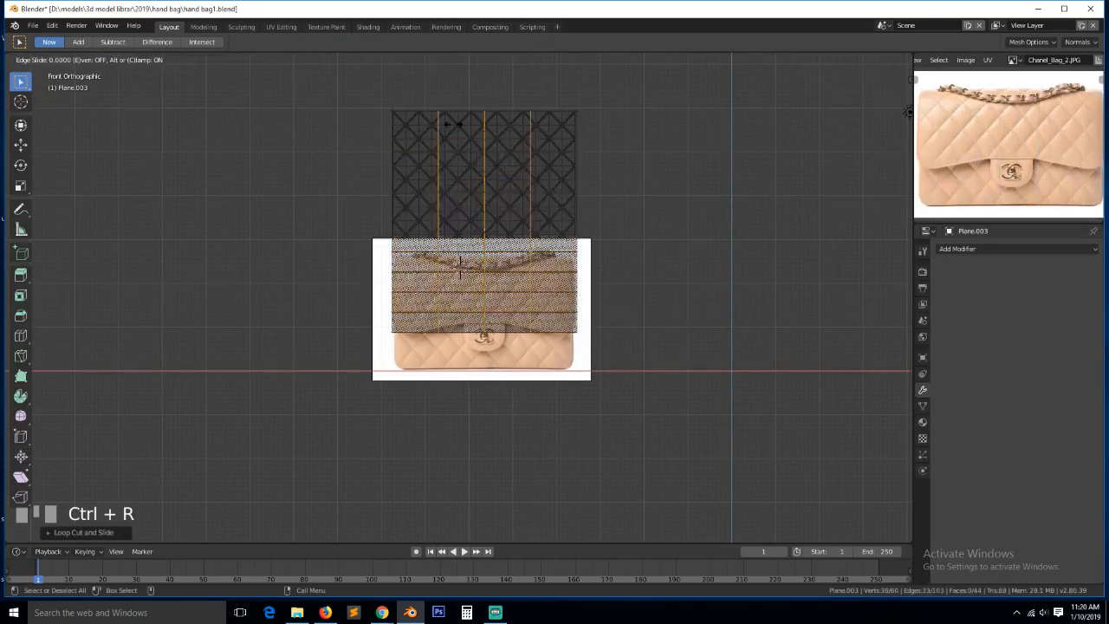
pyautogui.rightClick(453, 125)
pyautogui.press('Tab')
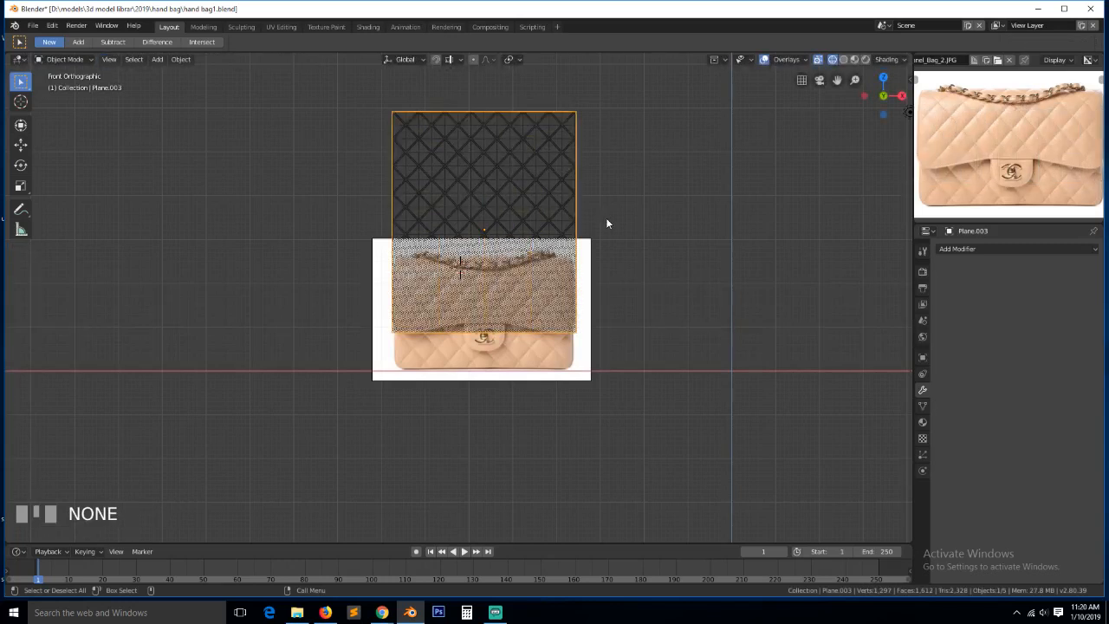
pyautogui.moveTo(606, 225); pyautogui.dragTo(483, 287, button='middle')
pyautogui.press('z')
pyautogui.click(565, 286)
# Examine from the side and upper edge how the subdivided plane sits against the quilted panel, and select the quilted panel
pyautogui.click(382, 613)
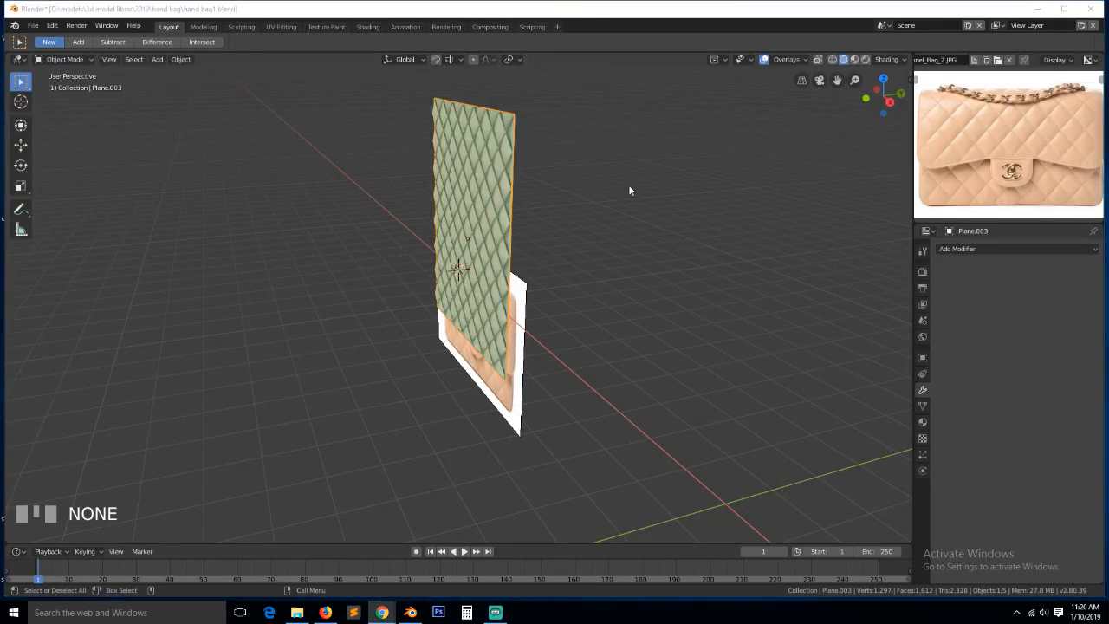
pyautogui.moveTo(620, 186); pyautogui.dragTo(528, 193, button='middle')
pyautogui.click(557, 183)
pyautogui.click(561, 183)
pyautogui.scroll(3, 527, 193)
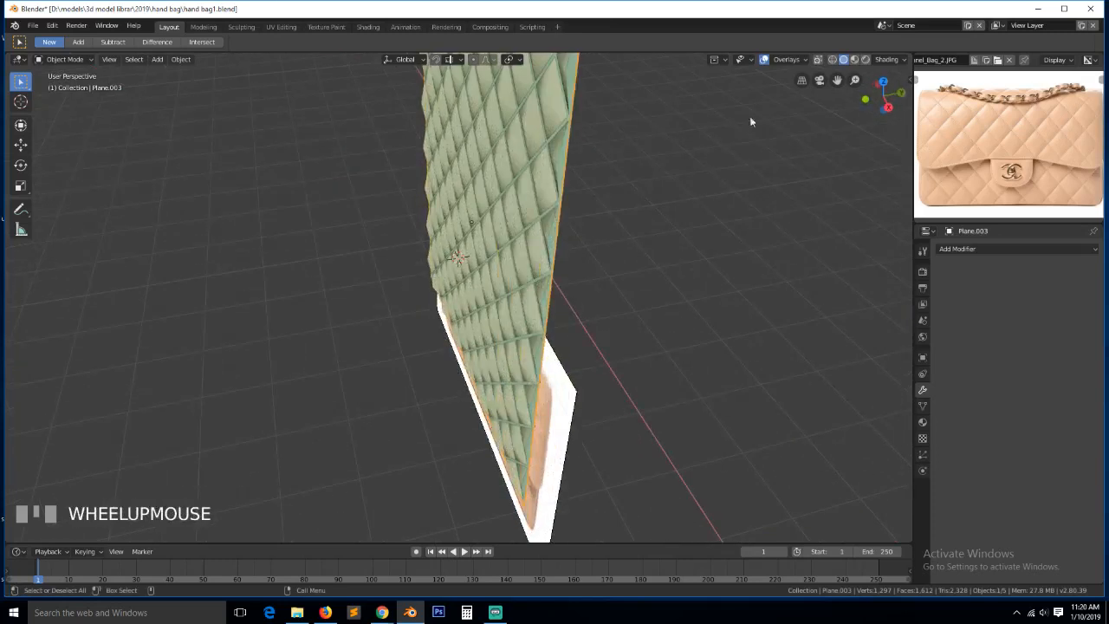
pyautogui.moveTo(836, 80); pyautogui.dragTo(640, 147)
pyautogui.moveTo(451, 233)
pyautogui.mouseDown(button='middle')
pyautogui.moveTo(483, 230)
pyautogui.moveTo(449, 237)
pyautogui.mouseUp(button='middle')
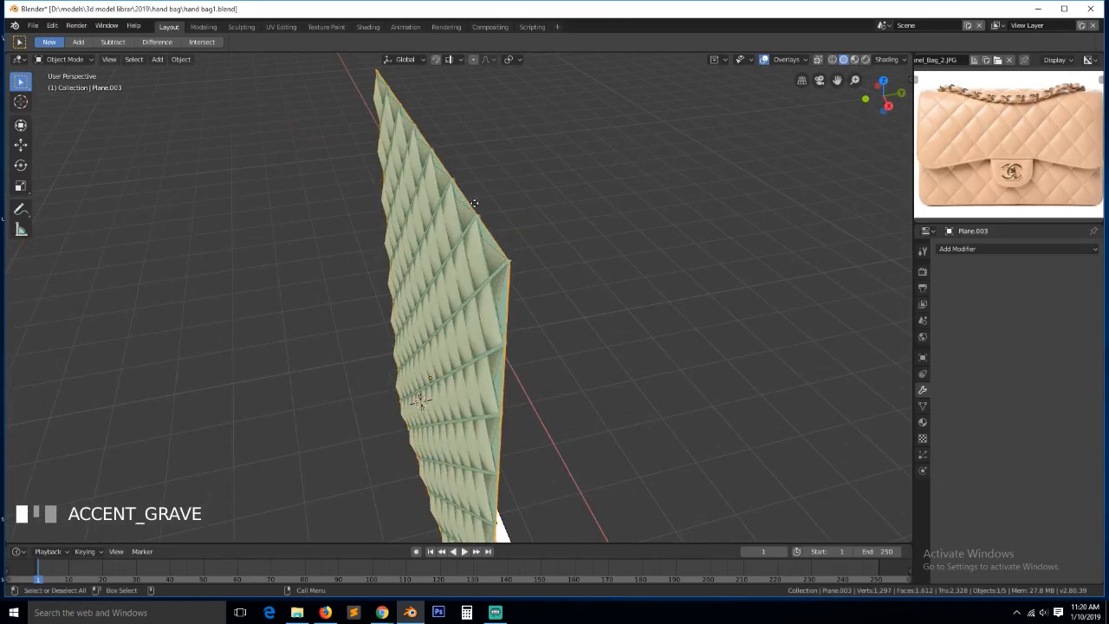
pyautogui.click(456, 217)
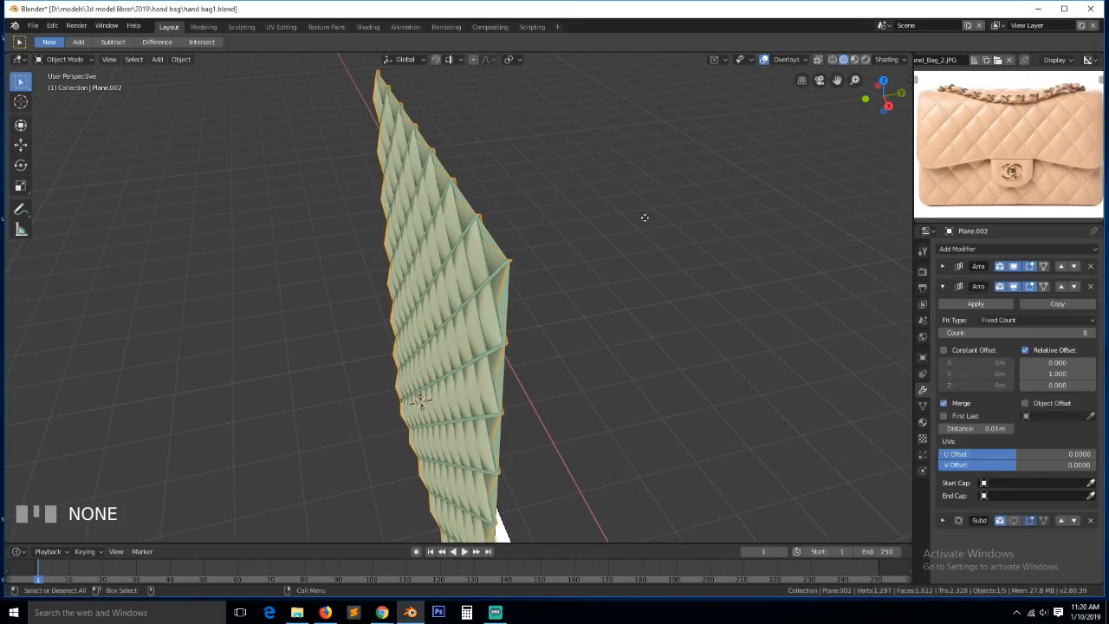
# Add a Surface Deform modifier to the quilted panel, set Plane.003 as its target and bind it
pyautogui.click(943, 286)
pyautogui.click(972, 249)
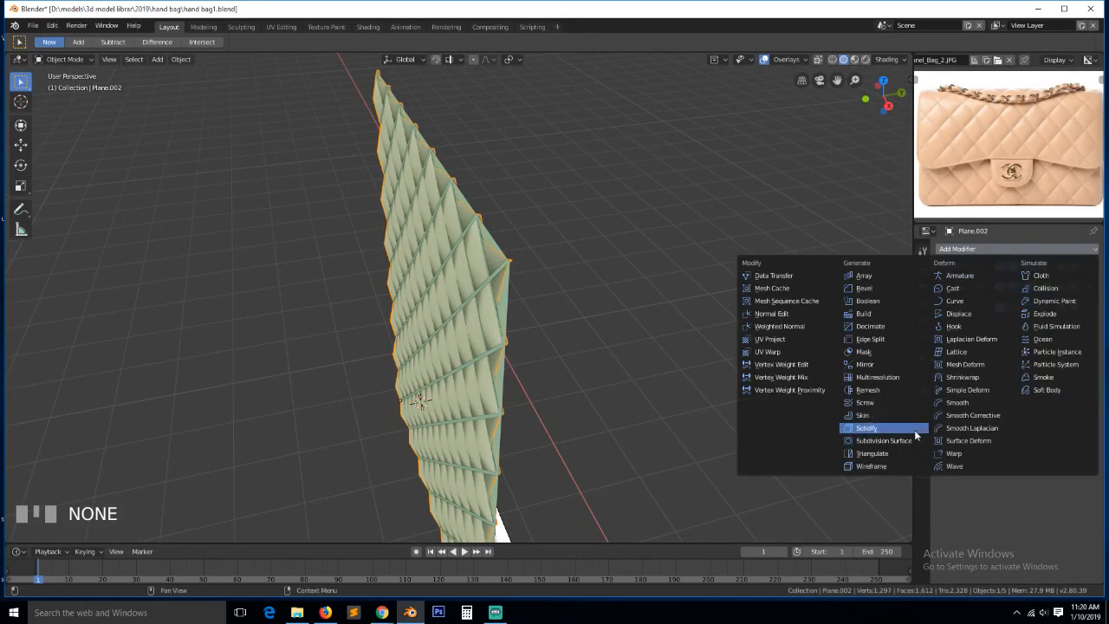
pyautogui.click(979, 443)
pyautogui.scroll(5, 770, 335)
pyautogui.scroll(-5, 768, 347)
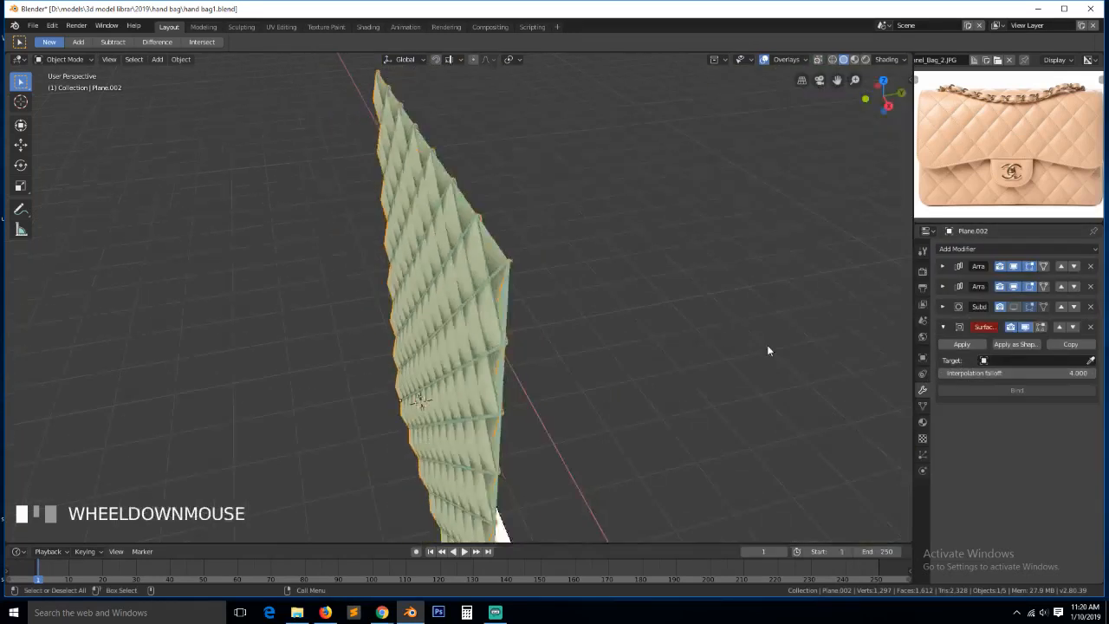
pyautogui.scroll(2, 771, 345)
pyautogui.click(1091, 360)
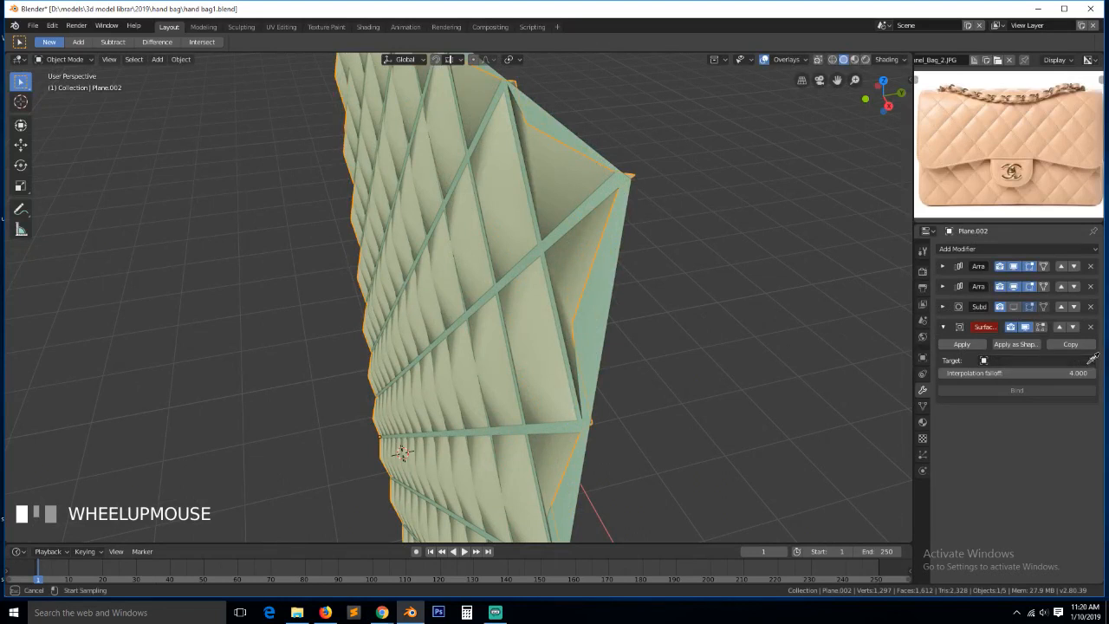
pyautogui.click(627, 287)
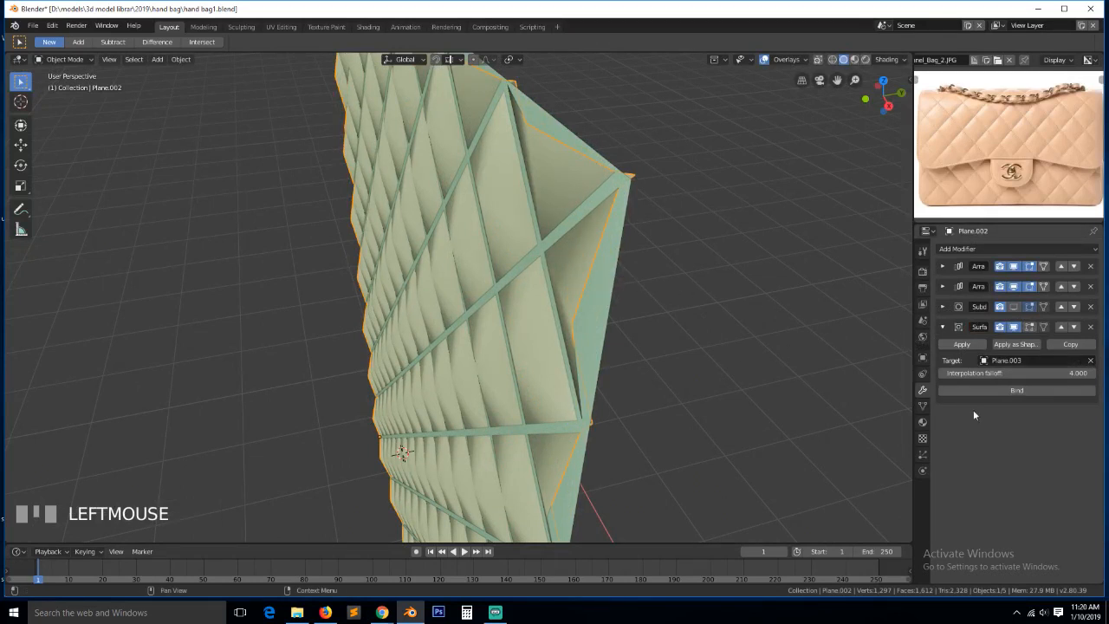
pyautogui.click(1018, 389)
pyautogui.scroll(-3, 598, 338)
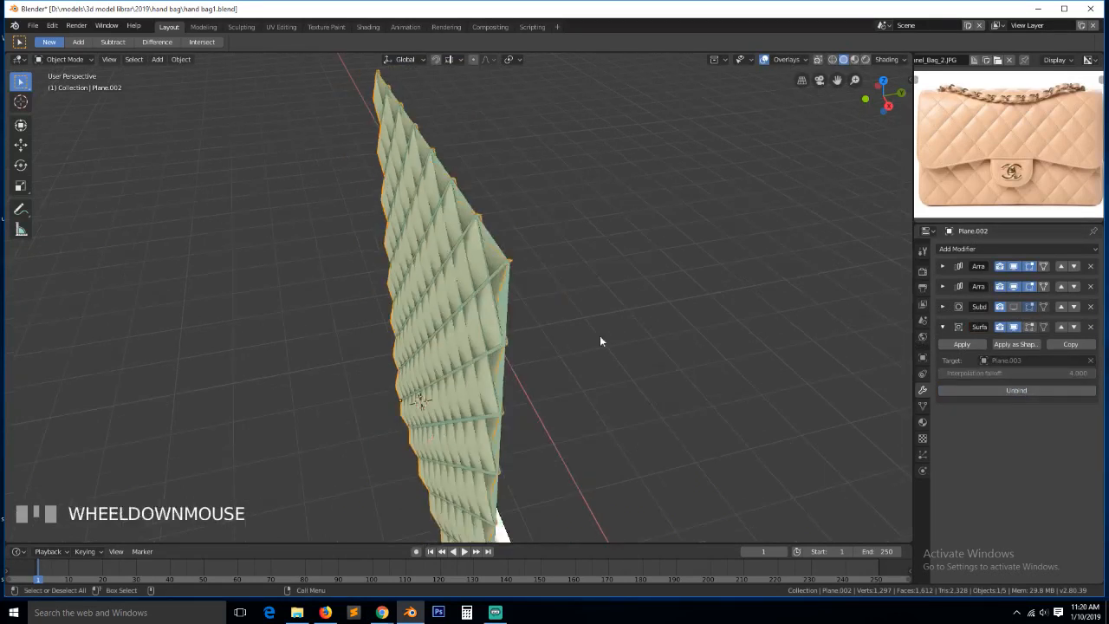
# Test the Surface Deform binding by temporarily moving single vertices of the subdivided plane and cancelling each move
pyautogui.click(518, 282)
pyautogui.press('Tab')
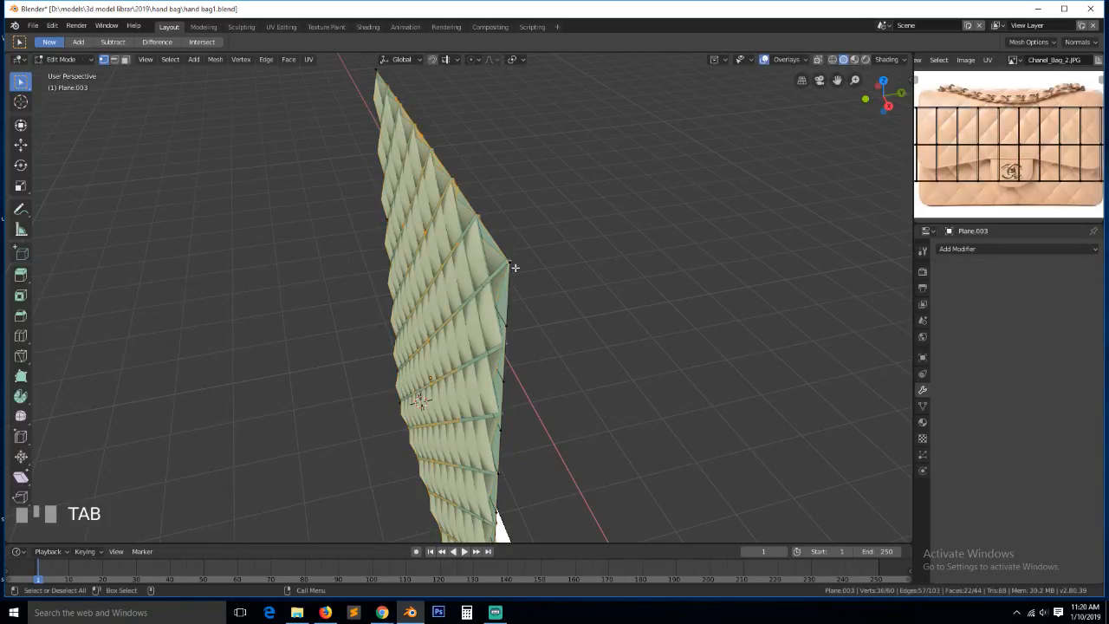
pyautogui.click(516, 271)
pyautogui.press('g')
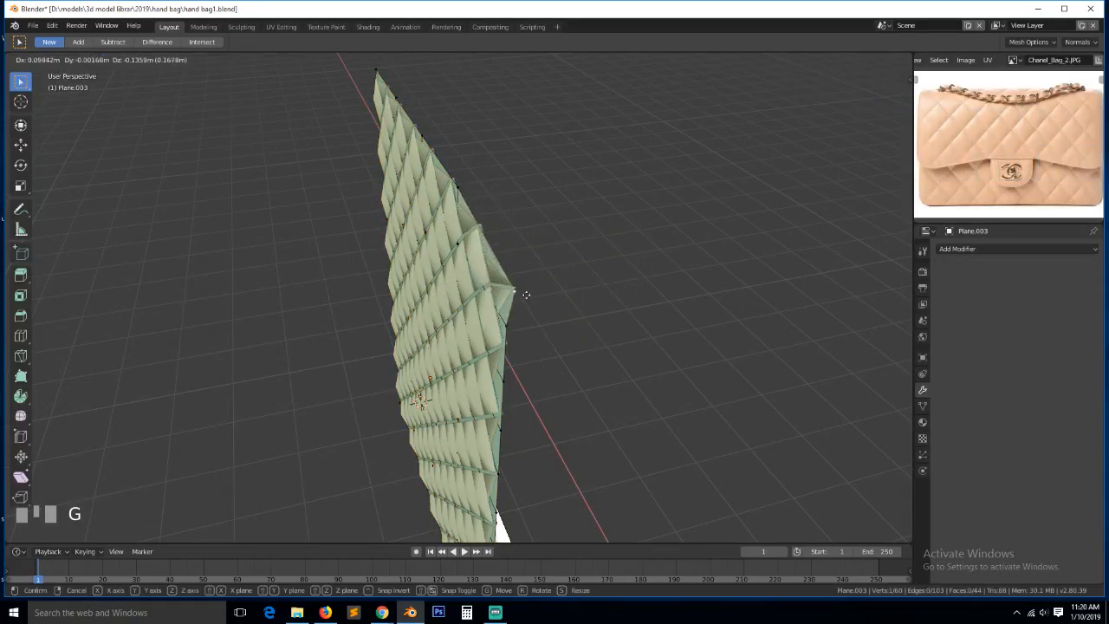
pyautogui.rightClick(511, 314)
pyautogui.press('g')
pyautogui.rightClick(611, 265)
pyautogui.click(423, 253)
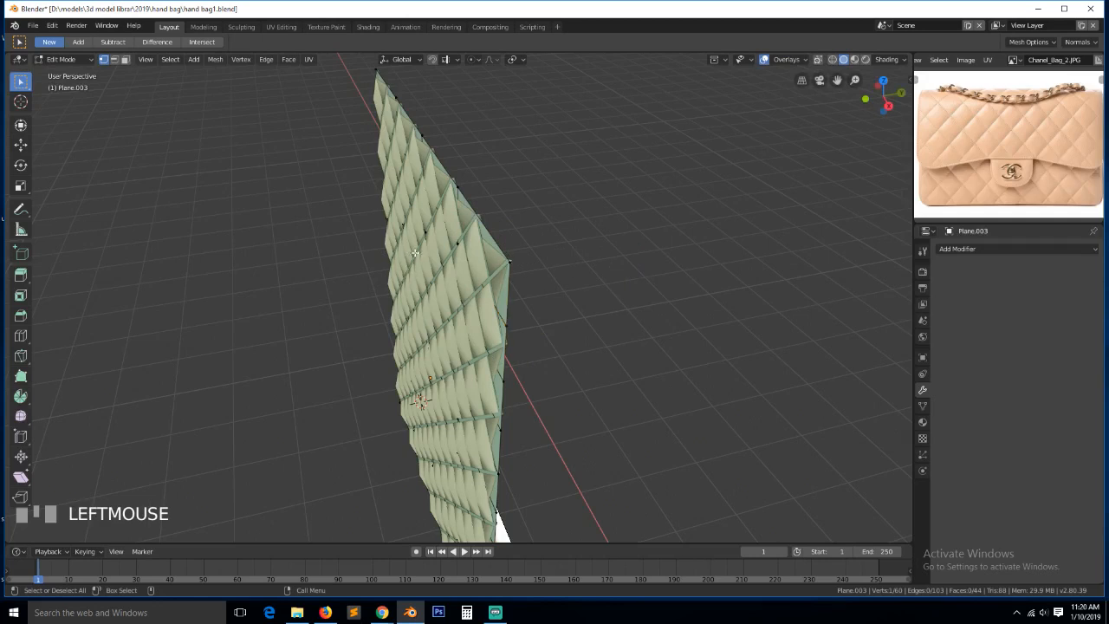
pyautogui.press('g')
pyautogui.rightClick(475, 257)
# Select the subdivided plane's upper edge vertices and show the mesh in wireframe from the right side
pyautogui.press('`')
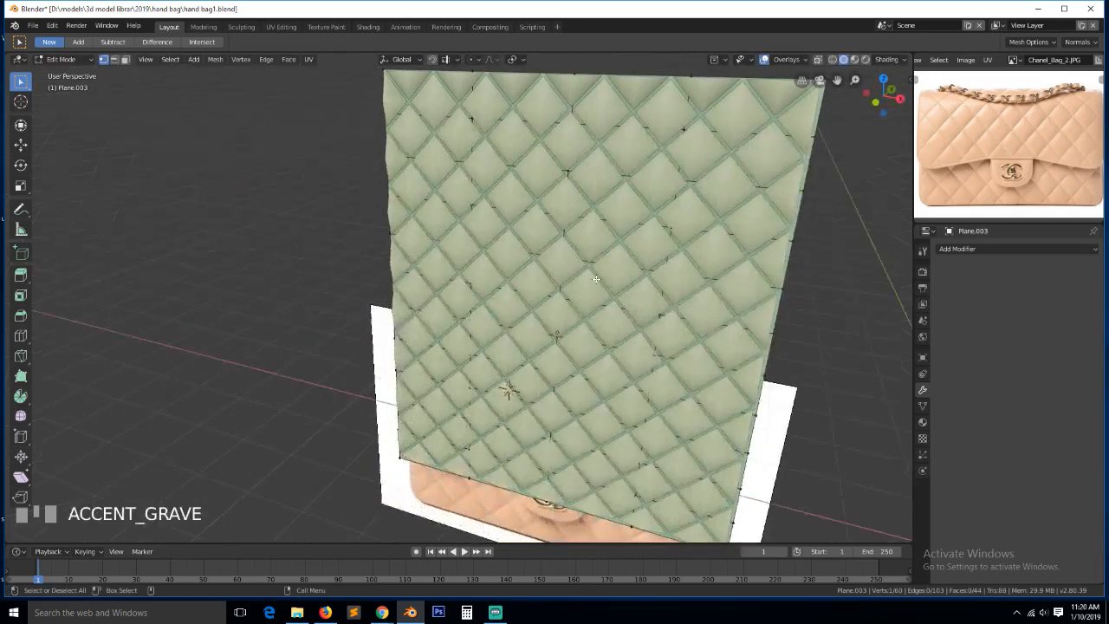
pyautogui.scroll(-3, 624, 184)
pyautogui.keyDown('alt'); pyautogui.click(629, 156); pyautogui.keyUp('alt')
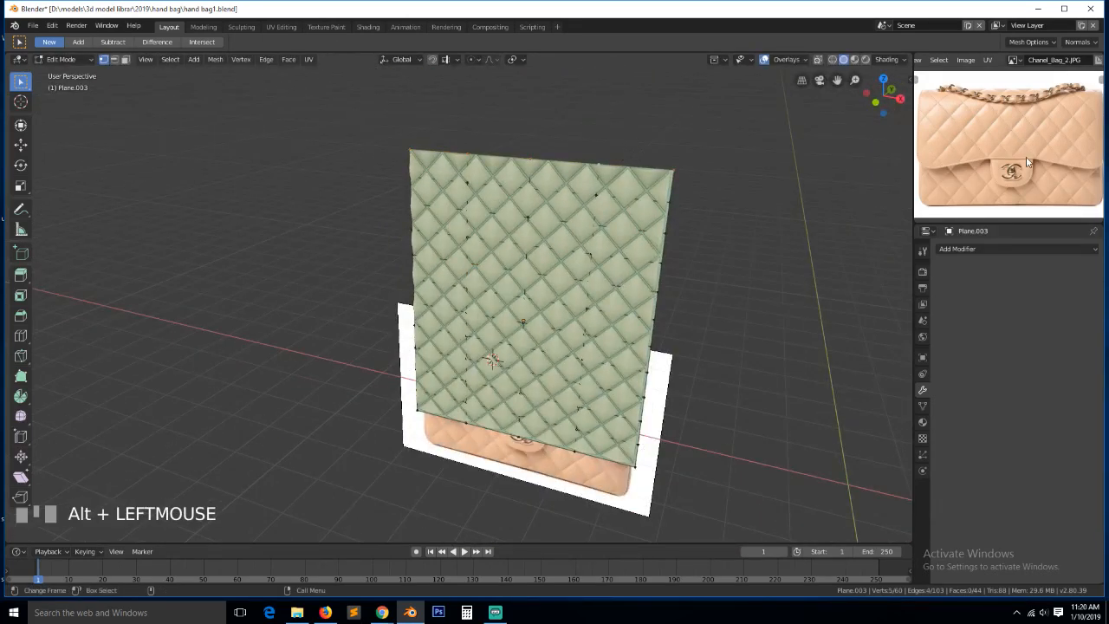
pyautogui.scroll(-4, 668, 274)
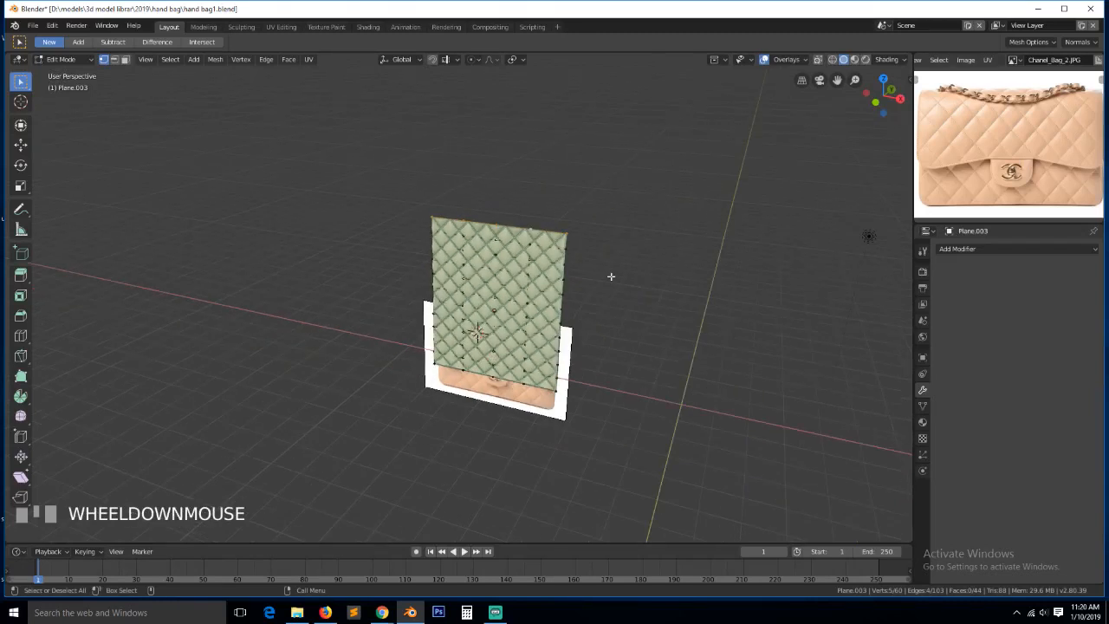
pyautogui.press('KP_3')
pyautogui.scroll(5, 596, 278)
pyautogui.press('Tab')
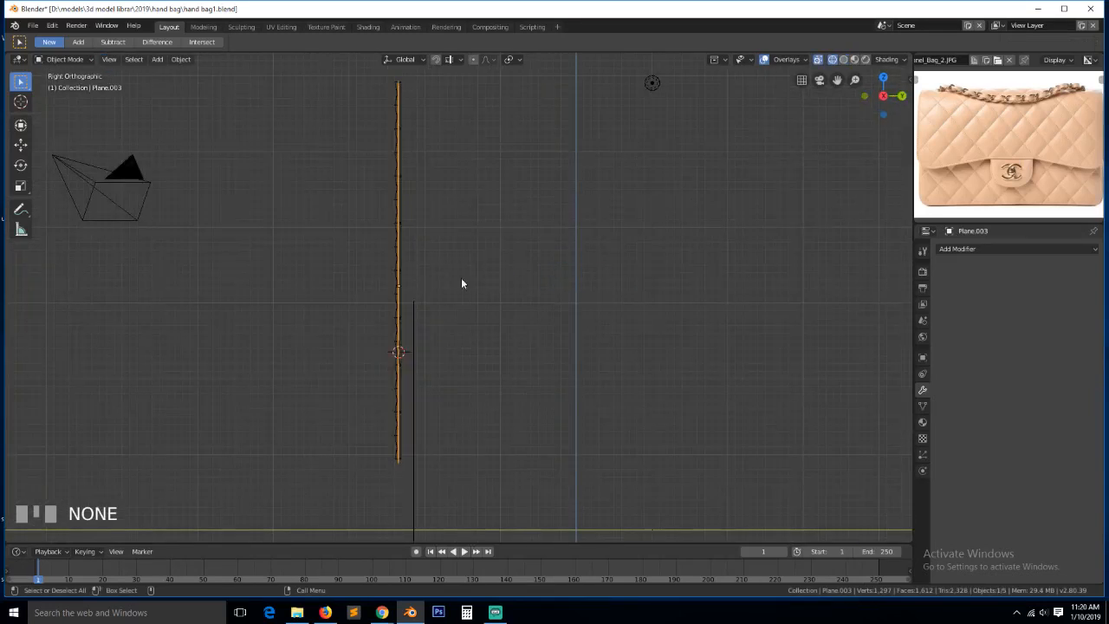
pyautogui.press('z')
pyautogui.click(482, 286)
pyautogui.moveTo(533, 333); pyautogui.dragTo(570, 365, button='middle')
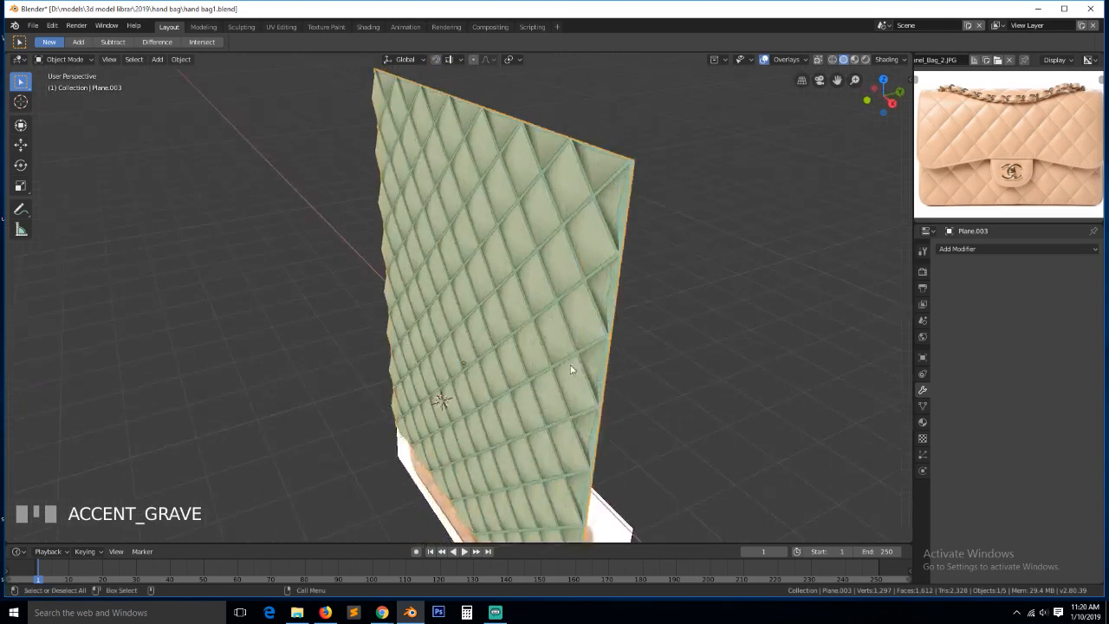
pyautogui.press('Tab')
pyautogui.keyDown('alt'); pyautogui.click(598, 122); pyautogui.keyUp('alt')
pyautogui.press('KP_3')
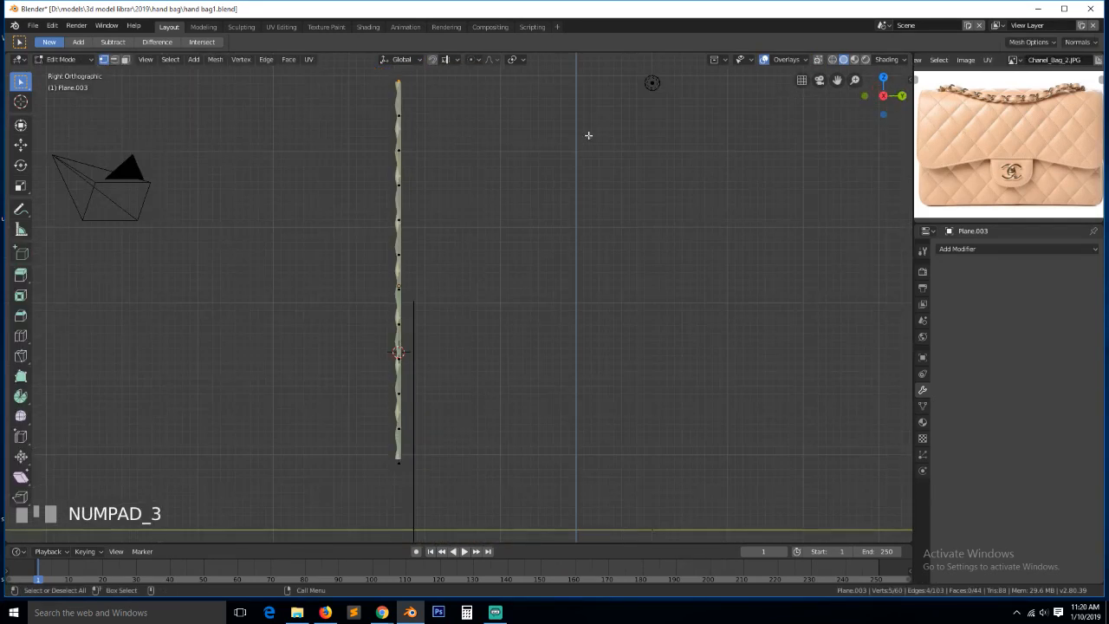
pyautogui.scroll(-3, 588, 135)
pyautogui.hotkey('shift', 'z')
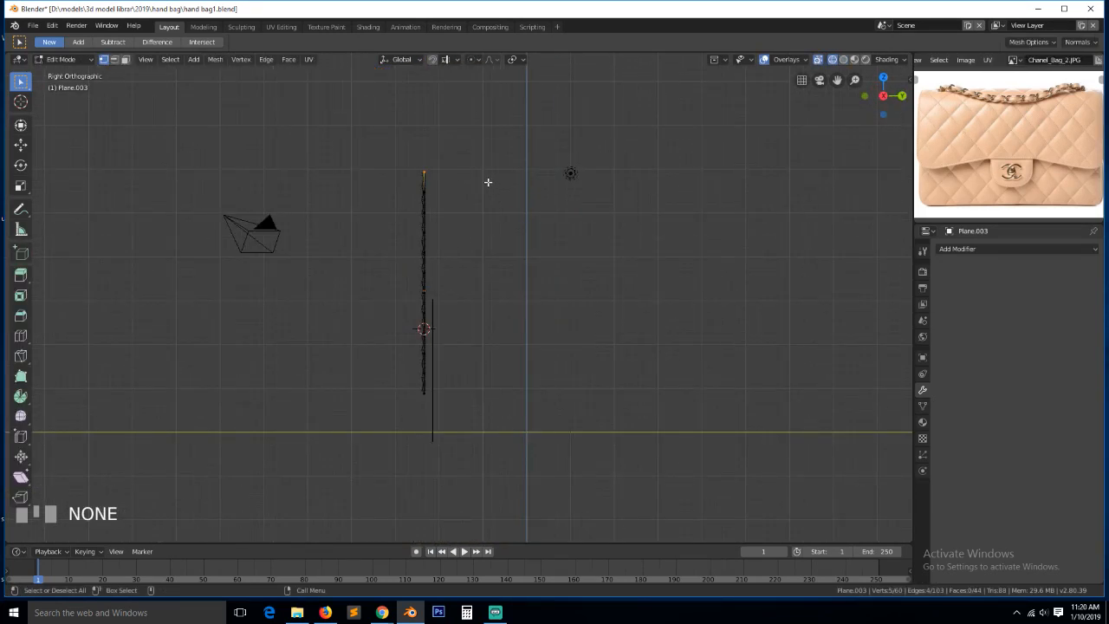
# Curl the plane over into a flap by rotating and moving its upper edge with smooth proportional editing, then leave mesh editing
pyautogui.press('r')
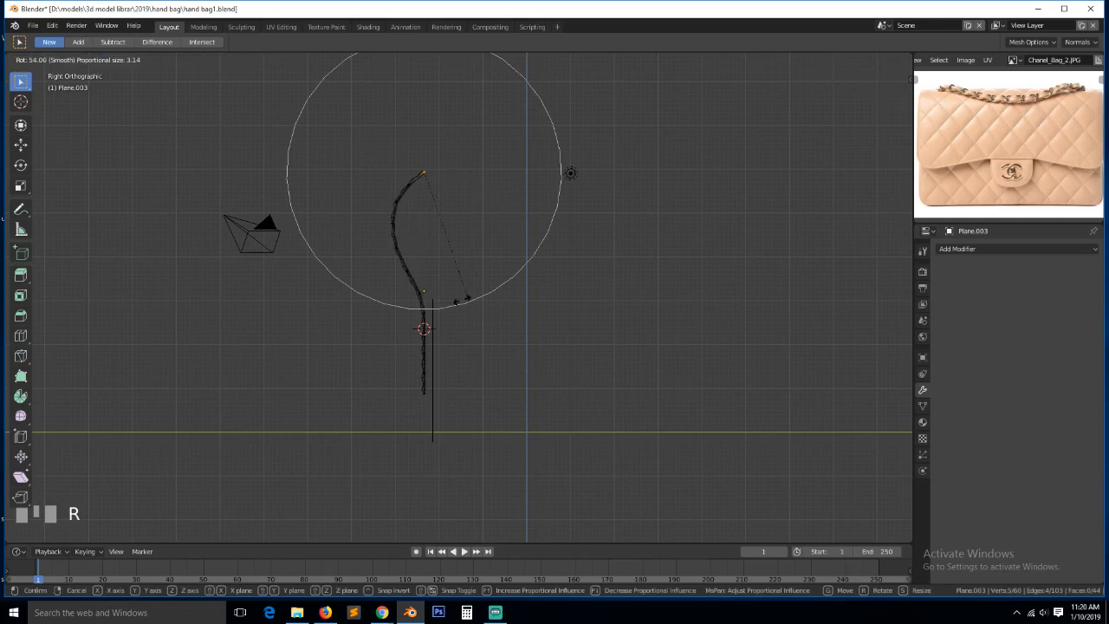
pyautogui.click(386, 246)
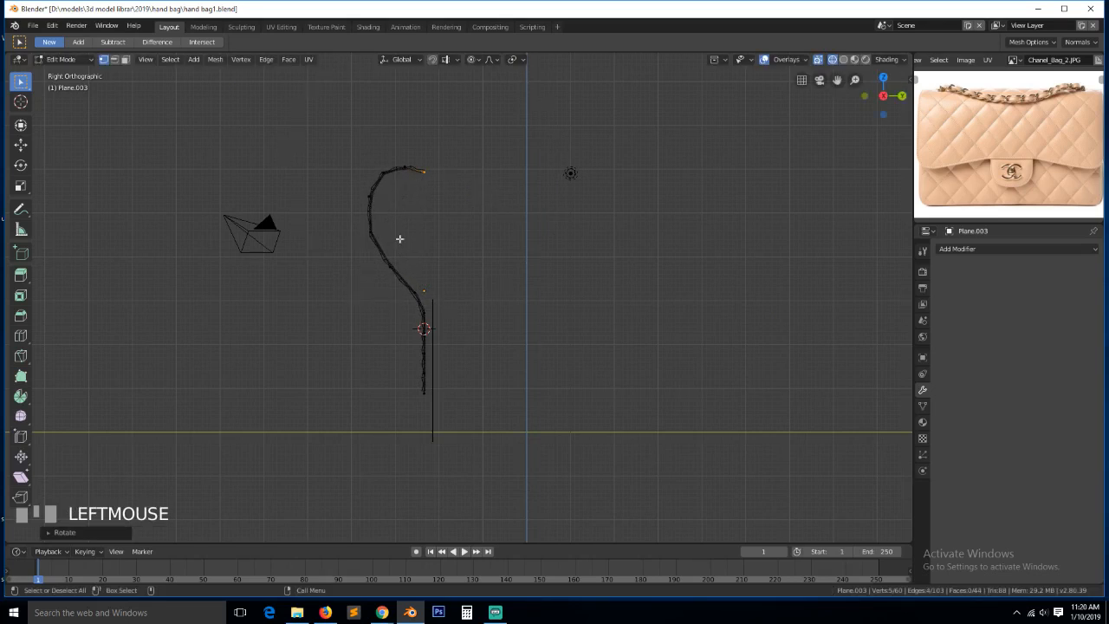
pyautogui.press('g')
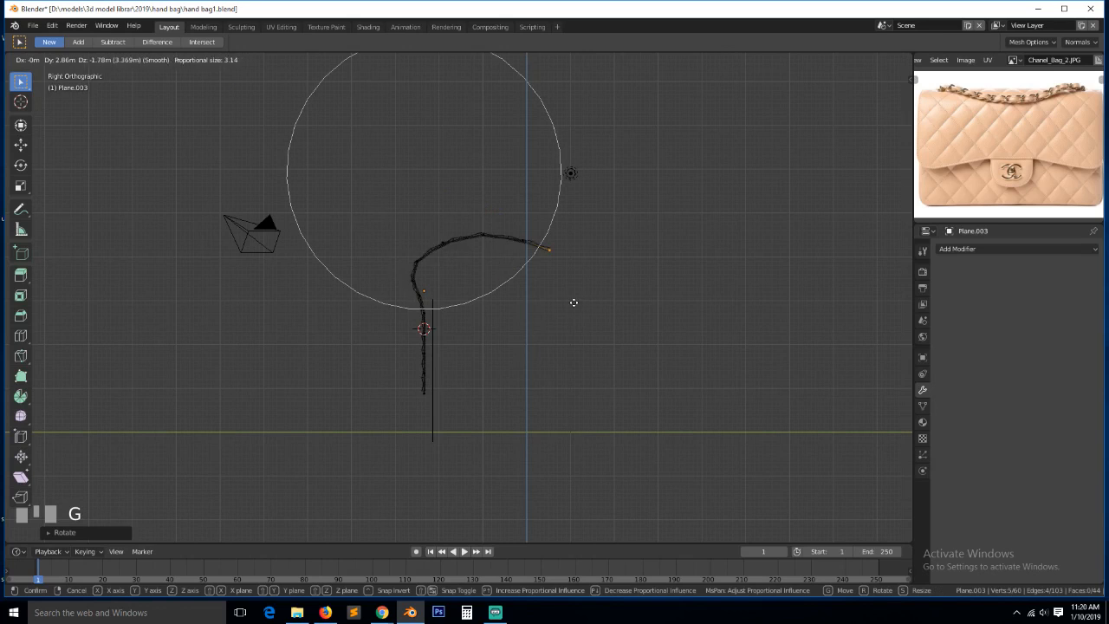
pyautogui.click(575, 302)
pyautogui.press('r')
pyautogui.click(464, 381)
pyautogui.press('g')
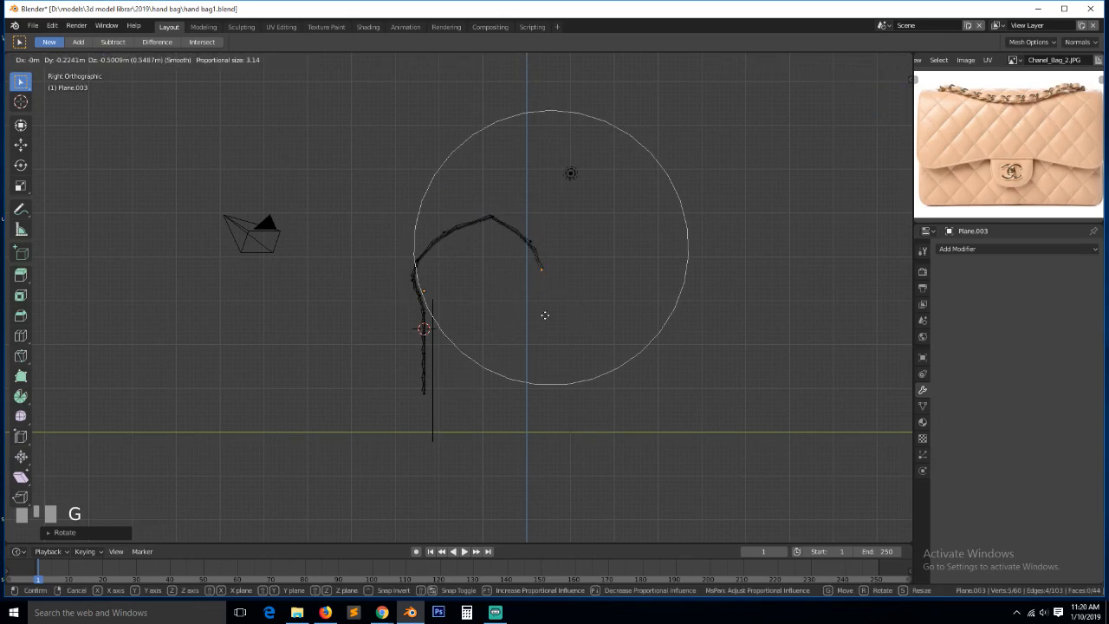
pyautogui.click(498, 362)
pyautogui.press('Tab')
# Hide the subdivided plane and set the quilted panel's subdivision level to 1
pyautogui.press('`')
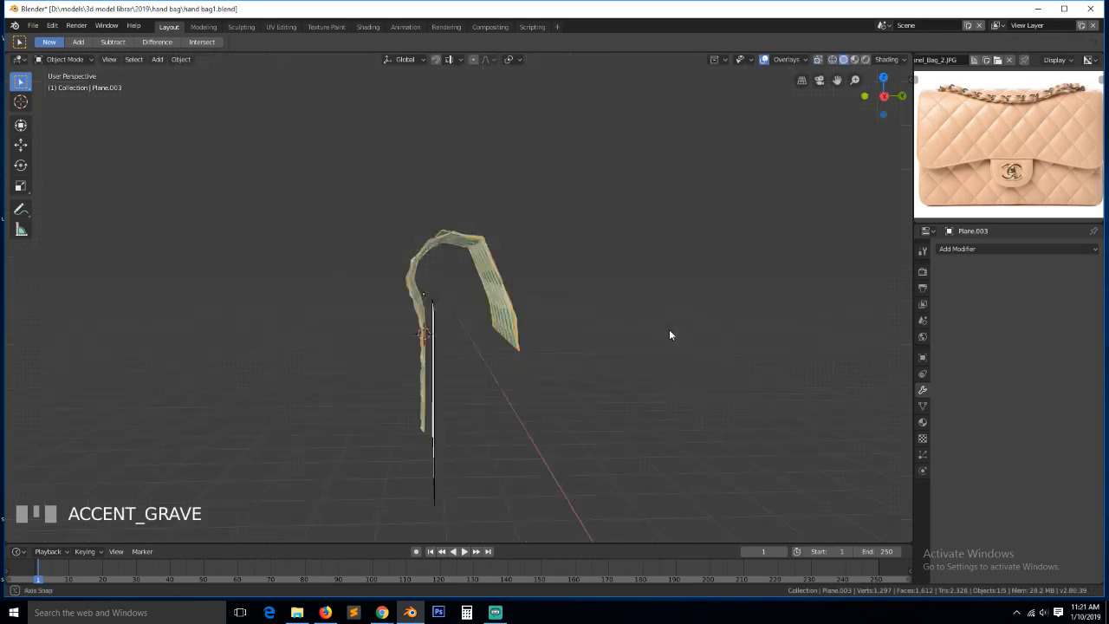
pyautogui.moveTo(720, 362); pyautogui.dragTo(641, 372, button='middle')
pyautogui.click(450, 339)
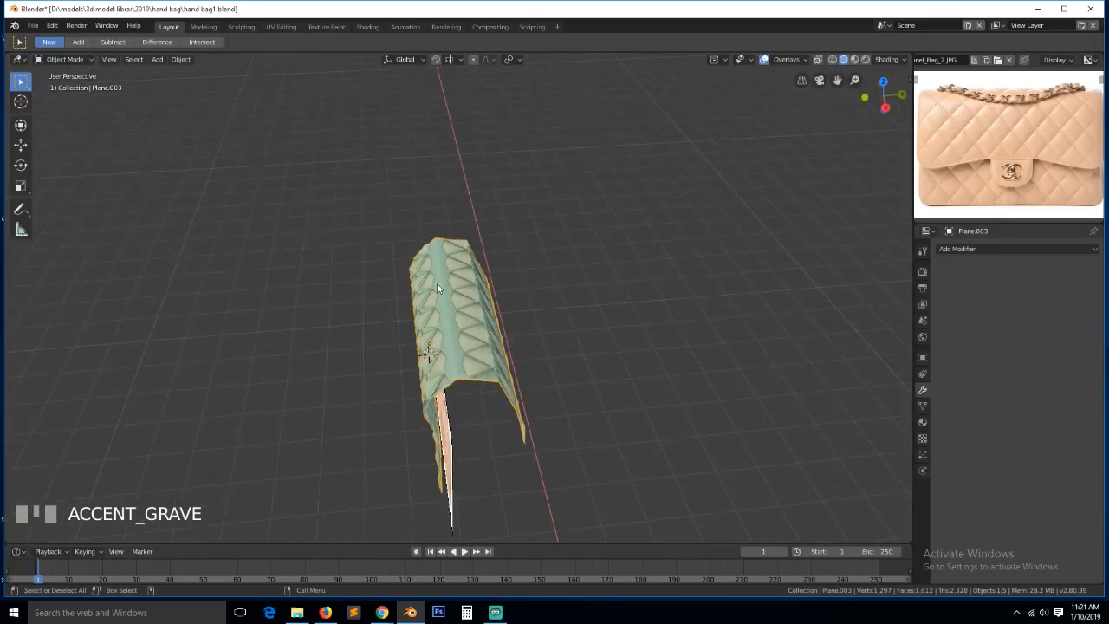
pyautogui.press('h')
pyautogui.press('`')
pyautogui.click(560, 246)
pyautogui.hotkey('ctrl', '1')
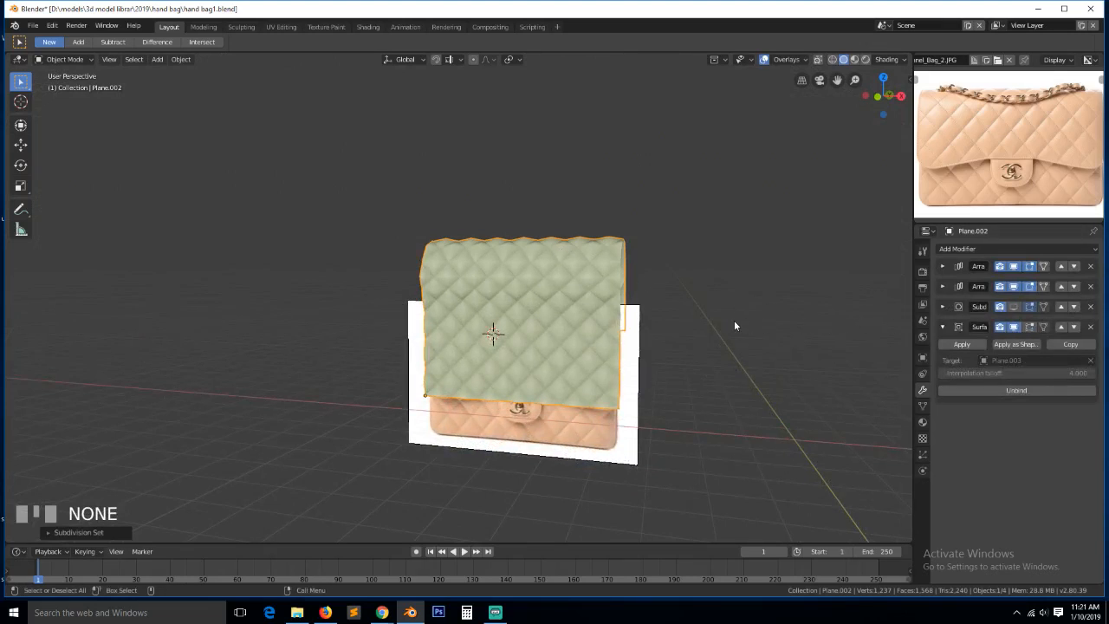
# Toggle the Surface Deform display, show the Subdivision Surface modifier in the viewport and place it below Surface Deform
pyautogui.scroll(5, 708, 320)
pyautogui.press('`')
pyautogui.click(589, 268)
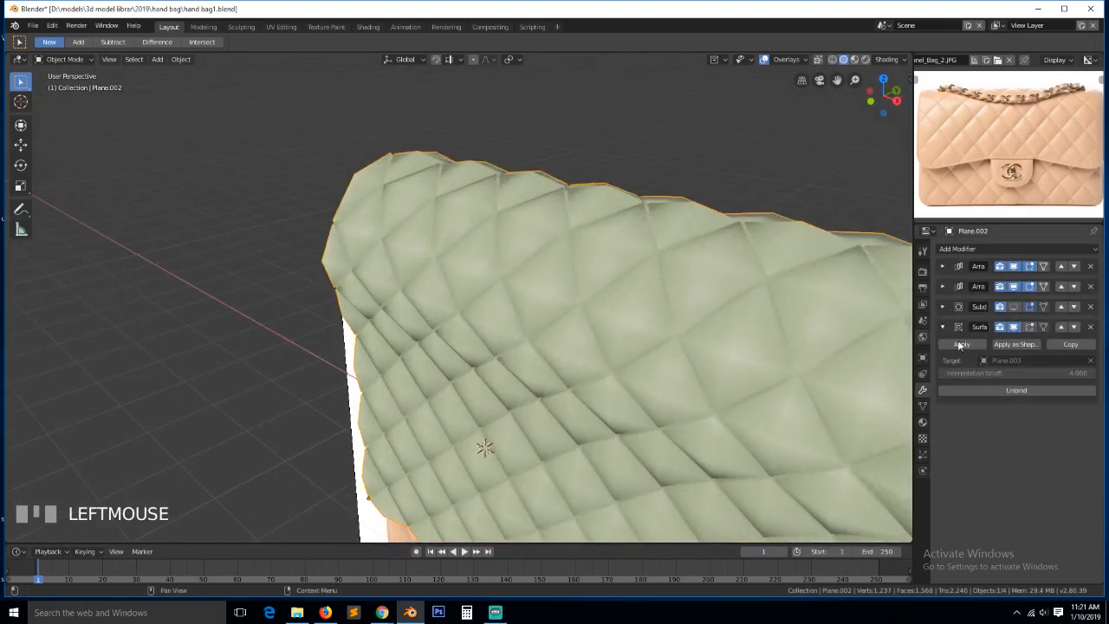
pyautogui.click(1011, 328)
pyautogui.click(1010, 328)
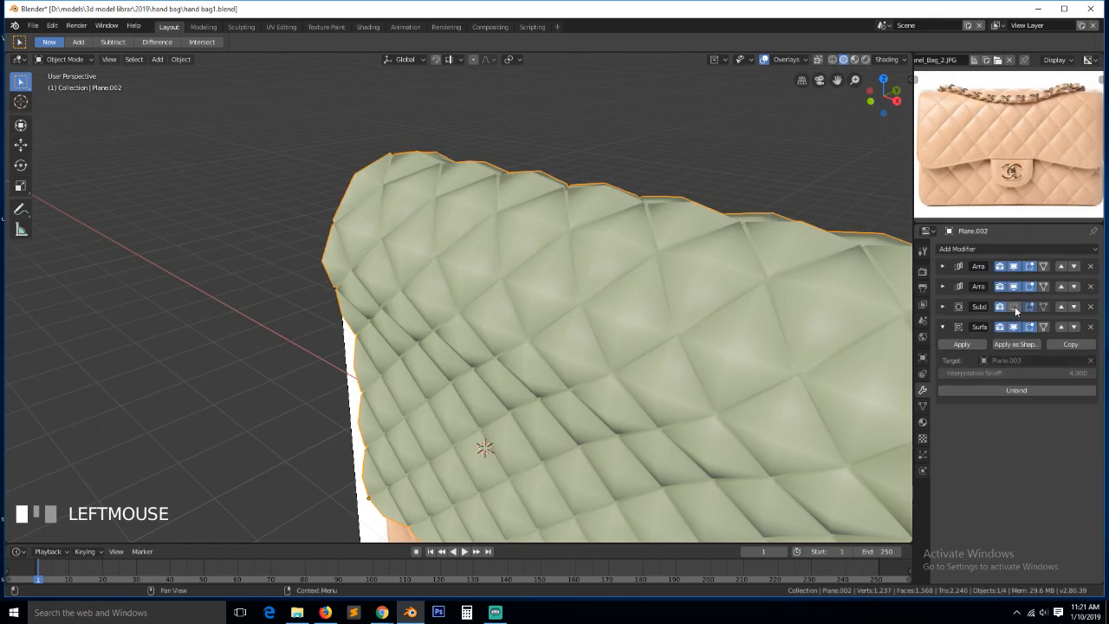
pyautogui.click(1015, 308)
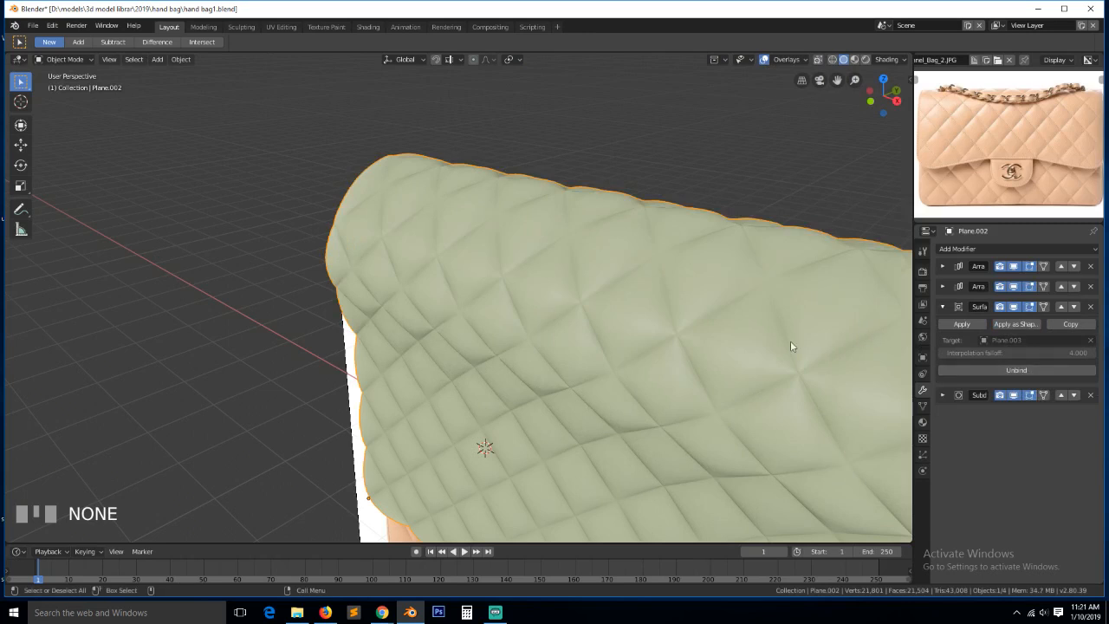
# Deselect everything and examine the curled, smoothed quilted panel from several angles
pyautogui.scroll(-4, 762, 343)
pyautogui.hotkey('alt', 'a')
pyautogui.moveTo(680, 349); pyautogui.dragTo(537, 299, button='middle')
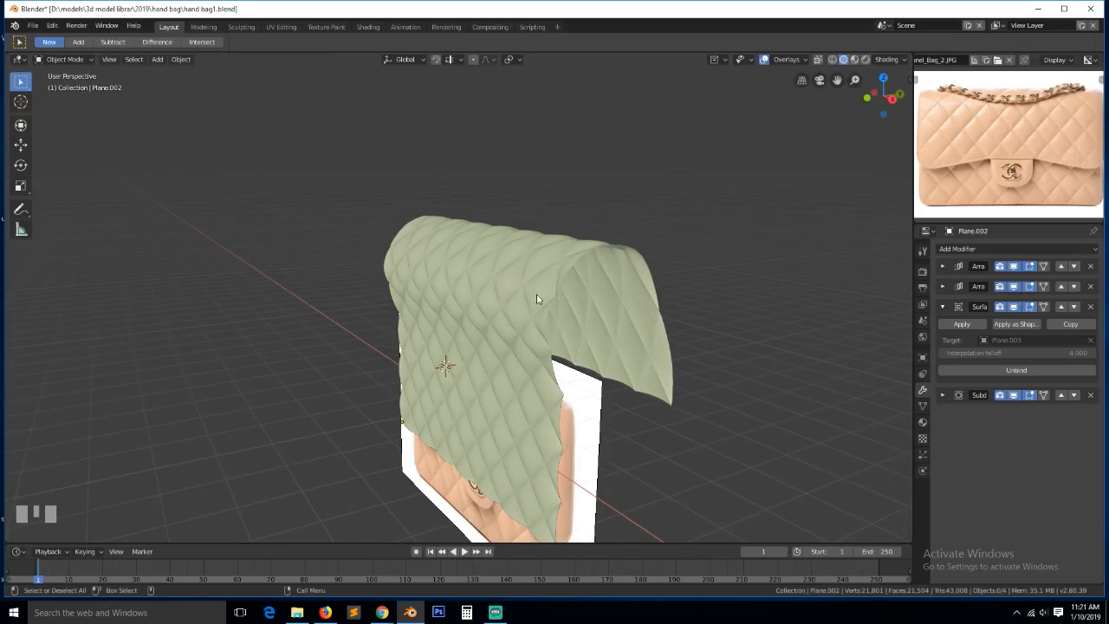
pyautogui.press('`')
pyautogui.moveTo(574, 285); pyautogui.dragTo(436, 335, button='middle')
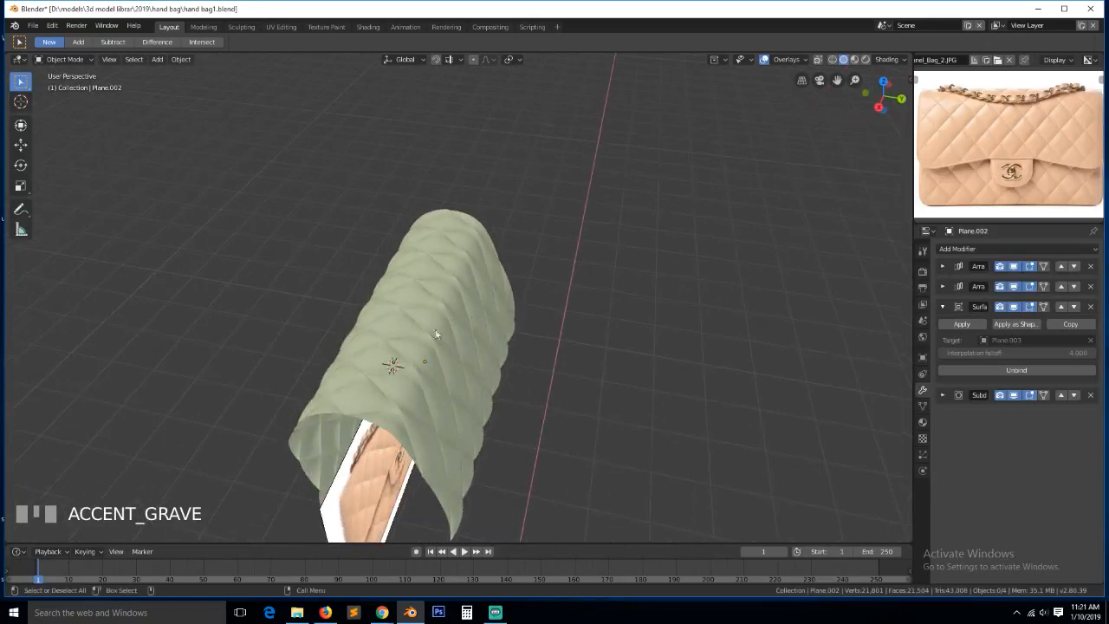
pyautogui.moveTo(446, 293); pyautogui.dragTo(490, 280, button='middle')
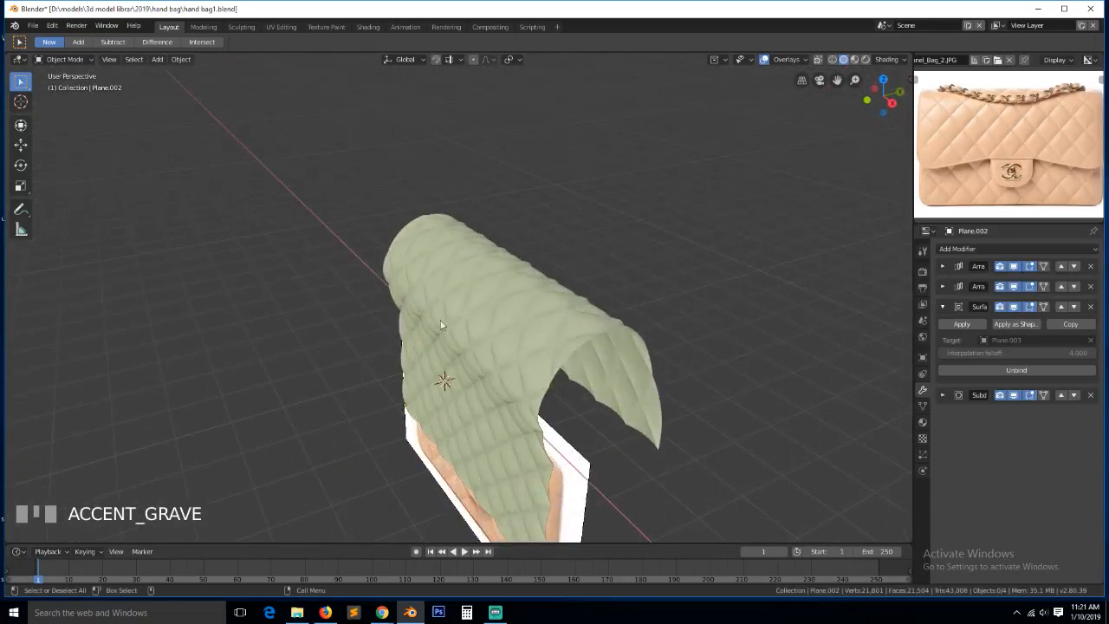
pyautogui.moveTo(441, 325); pyautogui.dragTo(484, 339, button='middle')
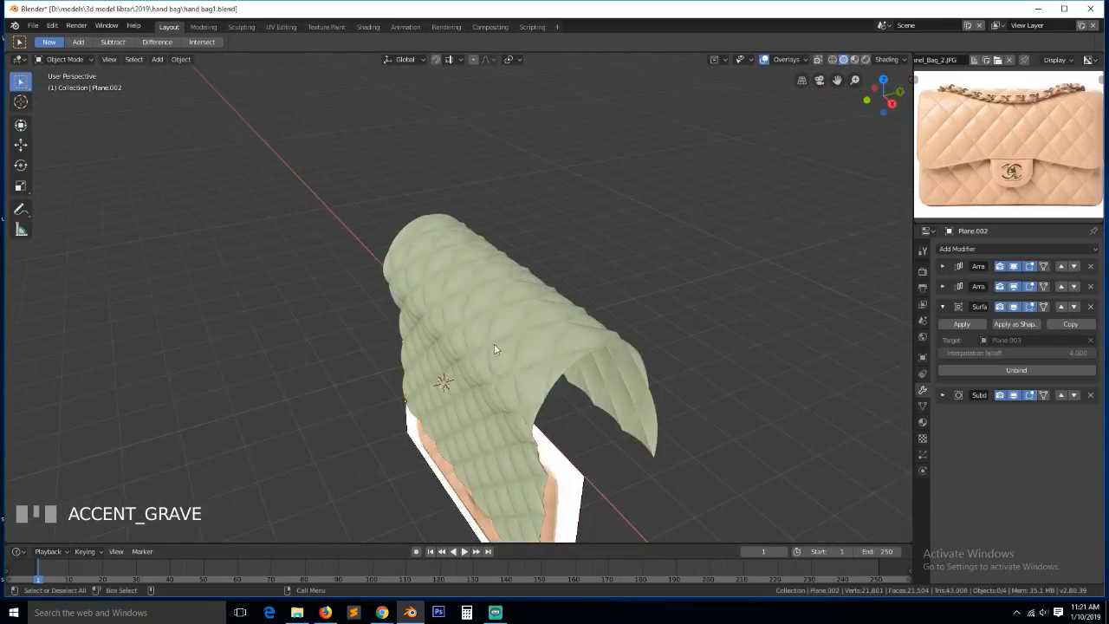
# Reveal the hidden plane, then undo back through the modifier changes and the curl until the plane is flat
pyautogui.hotkey('alt', 'h')
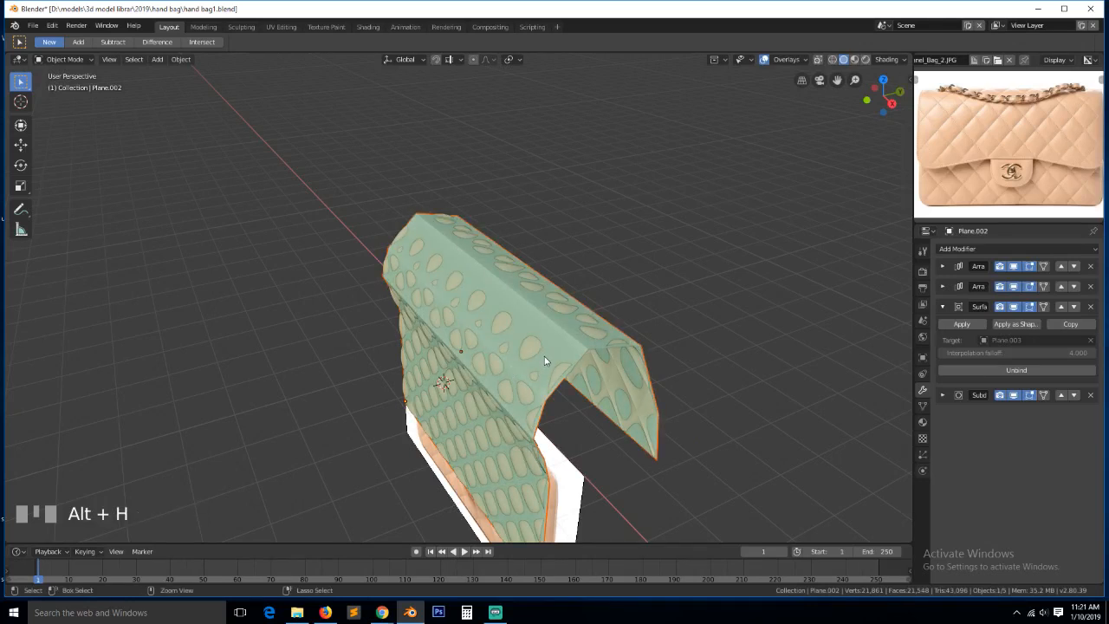
pyautogui.hotkey('ctrl', 'z')
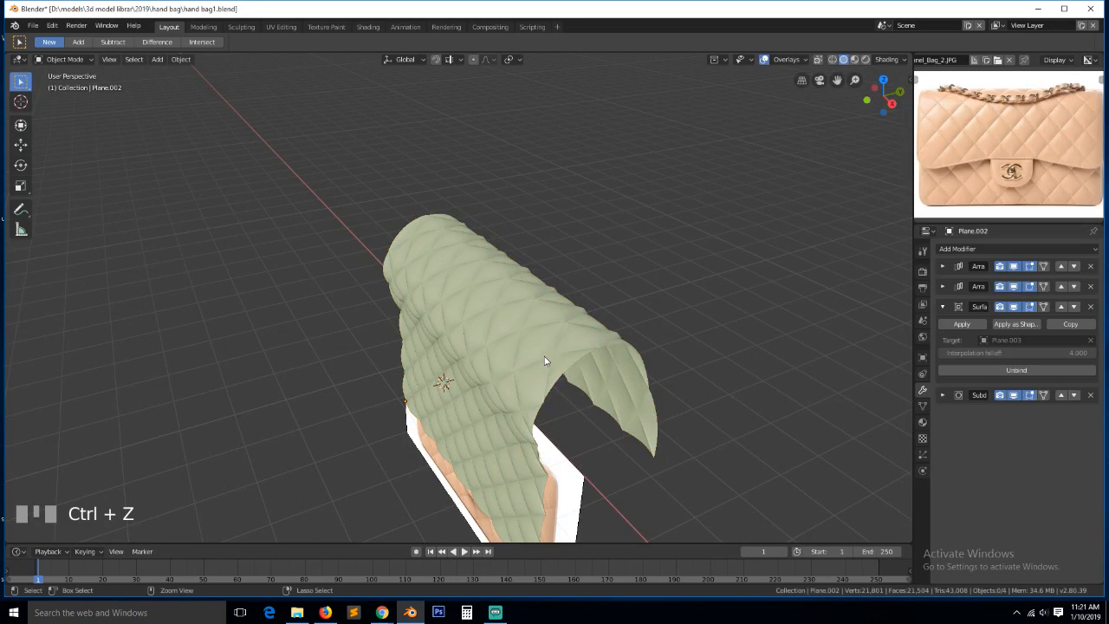
pyautogui.hotkey('ctrl', 'z')
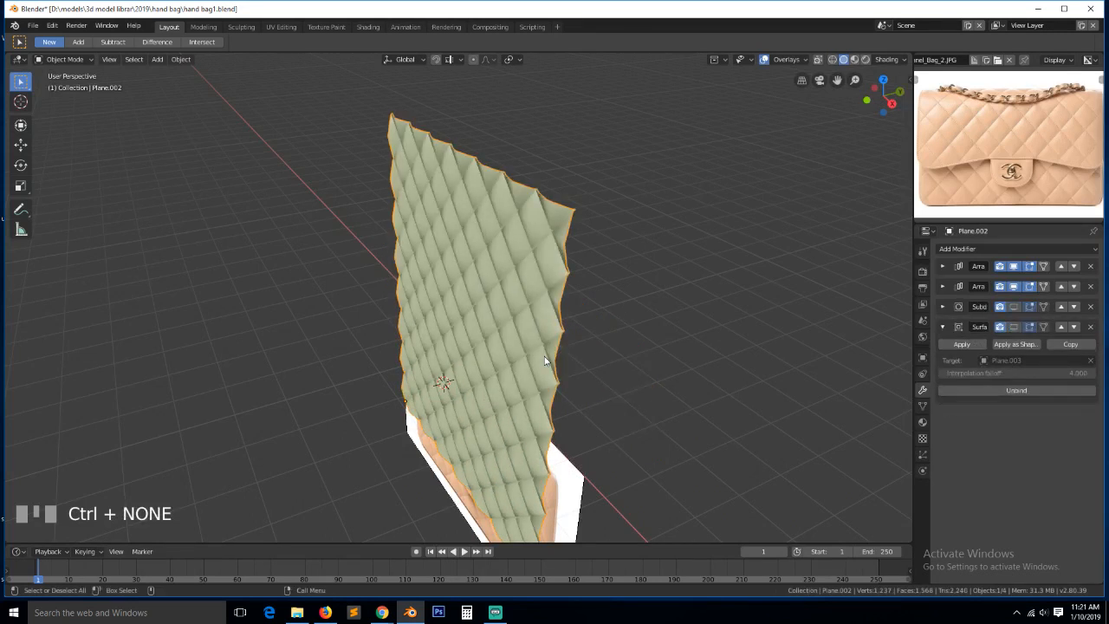
pyautogui.hotkey('ctrl', 'z')
pyautogui.hotkey('ctrl', 'z')
pyautogui.hotkey('ctrl', 'z')
pyautogui.hotkey('ctrl', 'z')
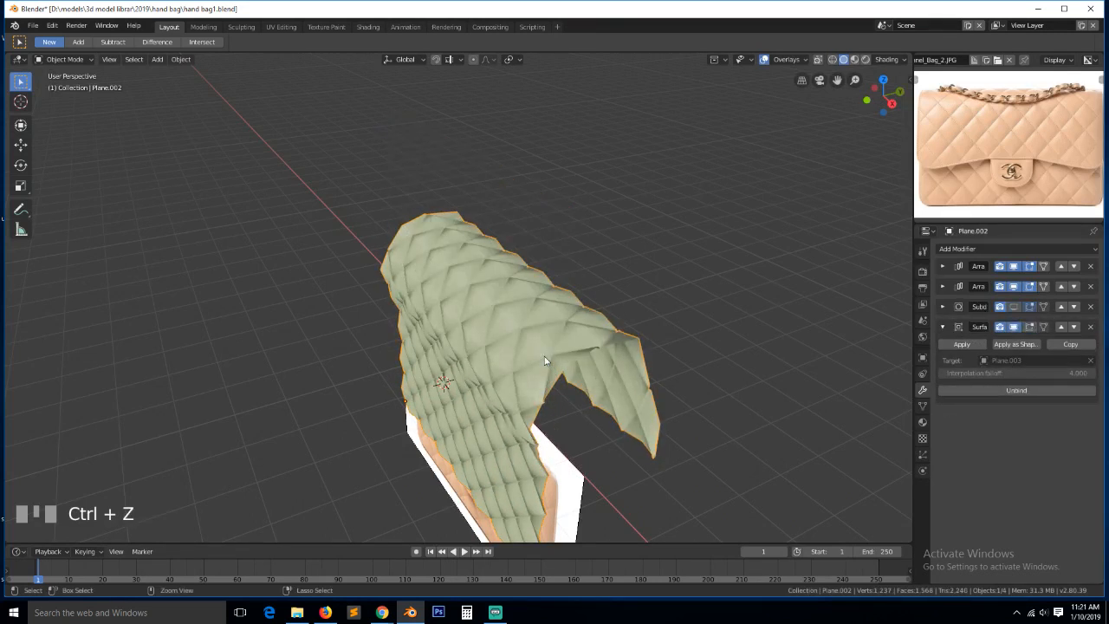
pyautogui.hotkey('ctrl', 'z')
pyautogui.hotkey('ctrl', 'z')
pyautogui.hotkey('ctrl', 'z')
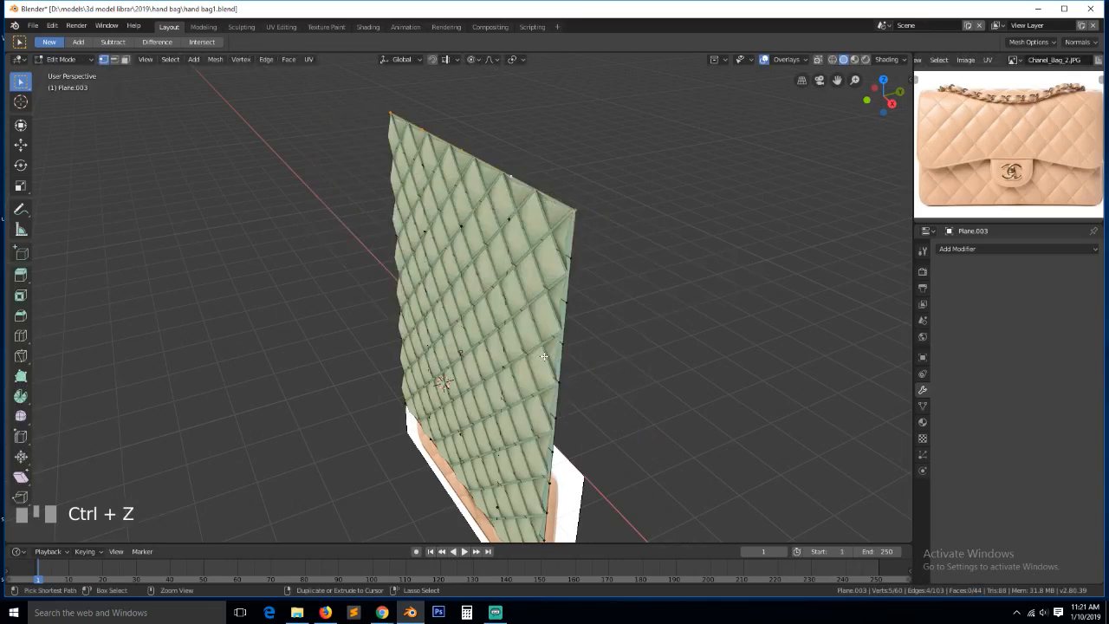
# Save the file, leave mesh editing and select the flat subdivided plane
pyautogui.press('`')
pyautogui.moveTo(544, 356); pyautogui.dragTo(518, 267, button='middle')
pyautogui.hotkey('ctrl', 's')
pyautogui.hotkey('alt', 'a')
pyautogui.click(509, 234)
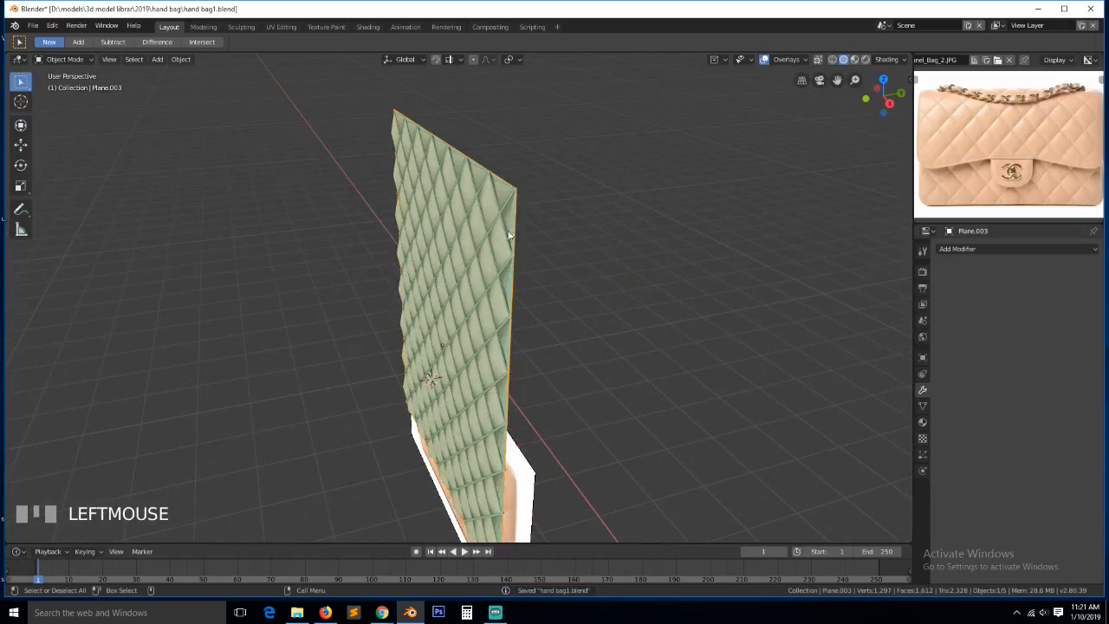
# Add a Simple Deform modifier to the flat subdivided plane and set its mode to Bend
pyautogui.click(520, 232)
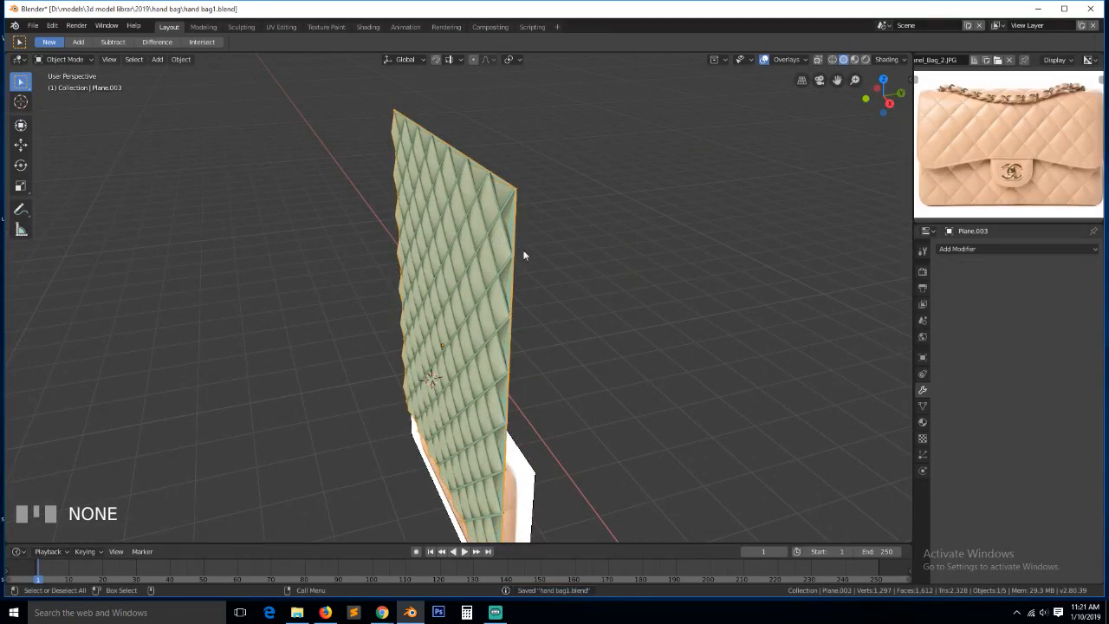
pyautogui.press('Tab')
pyautogui.press('Tab')
pyautogui.press('KP_3')
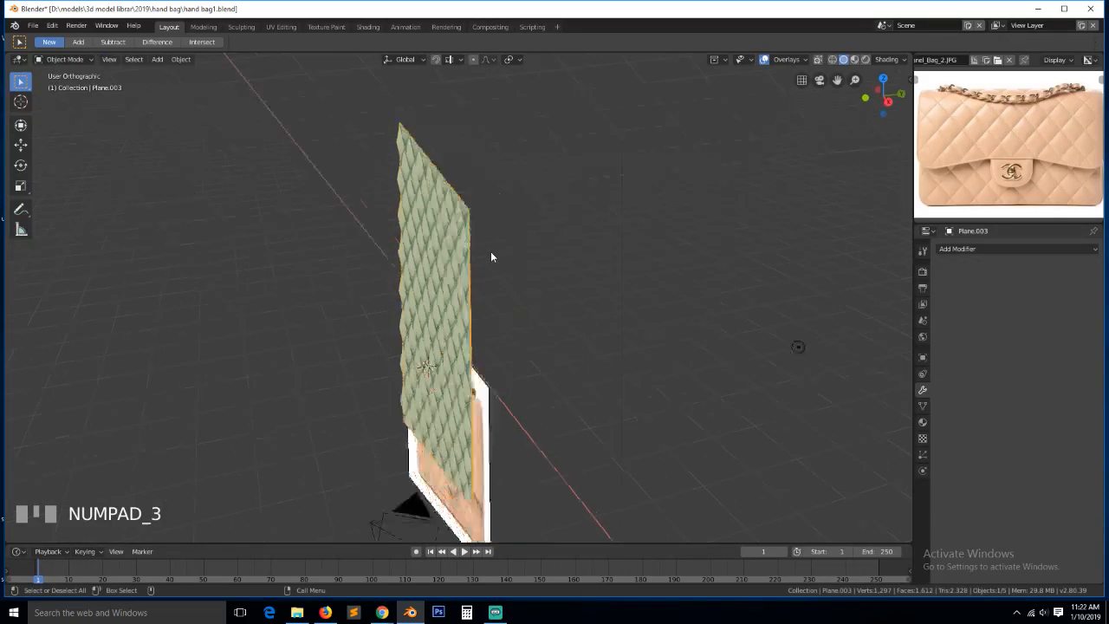
pyautogui.press('`')
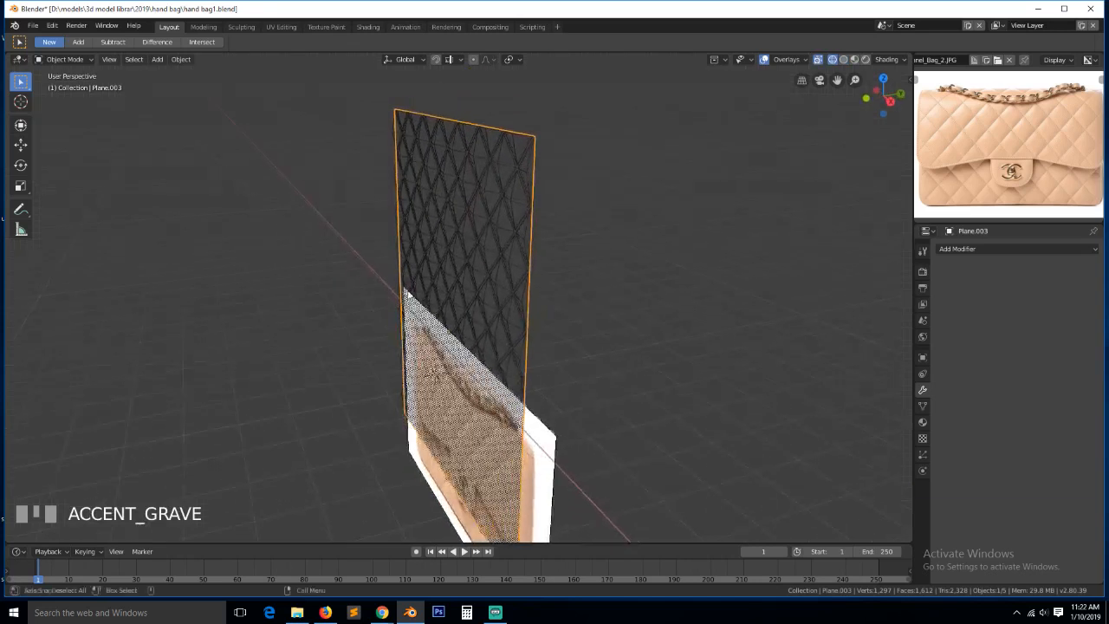
pyautogui.click(1003, 250)
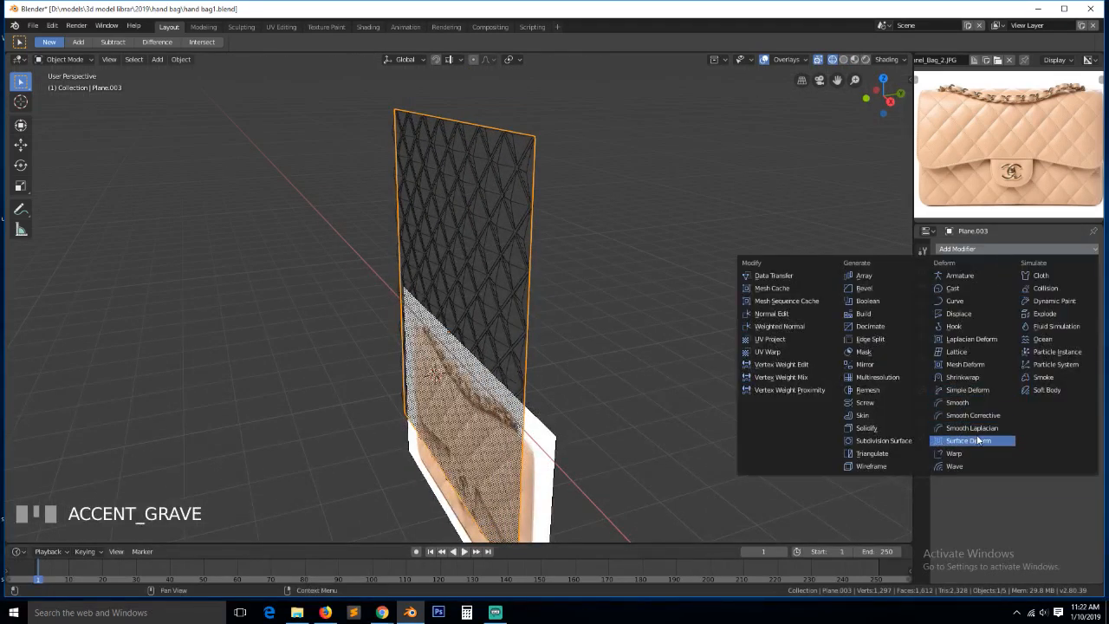
pyautogui.click(987, 390)
pyautogui.press('KP_1')
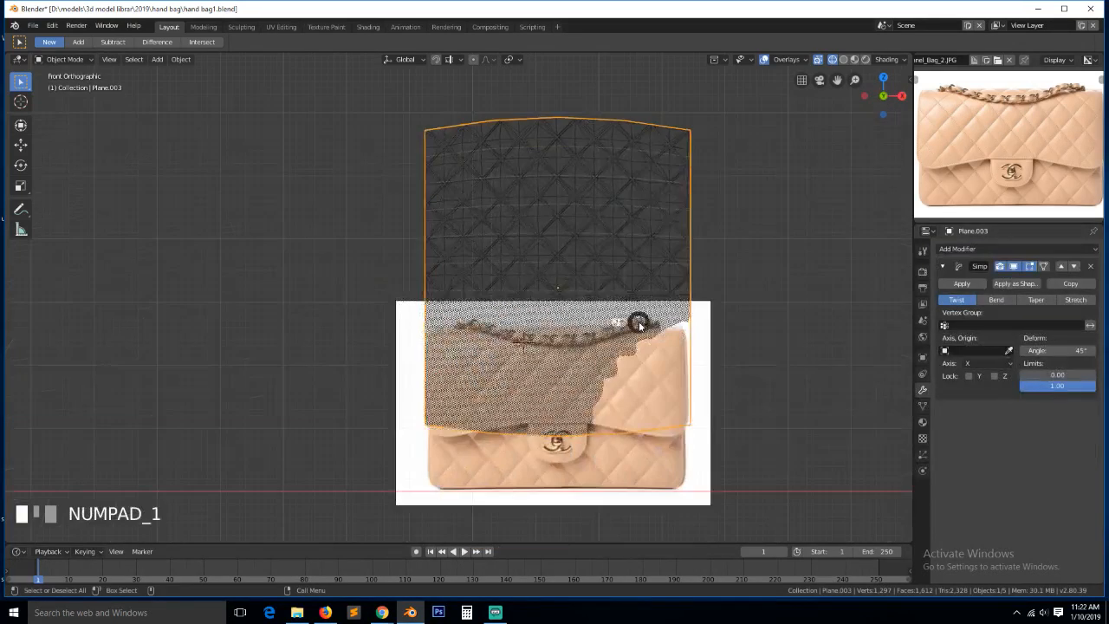
pyautogui.press('`')
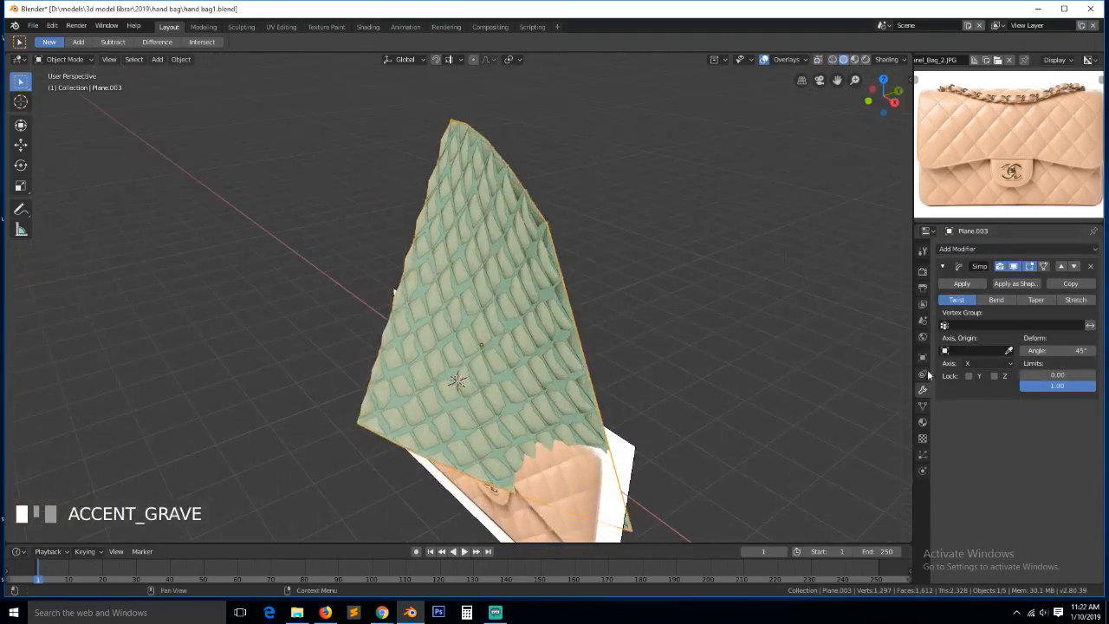
pyautogui.click(996, 299)
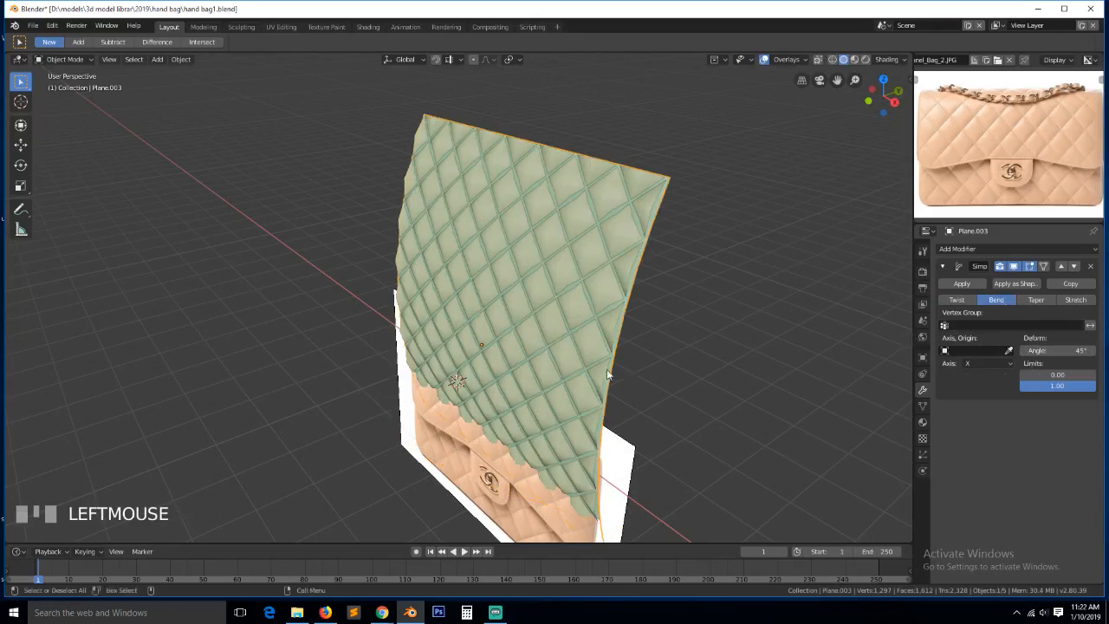
# Increase the plane's bend angle to 258° and show the curl in wireframe from the right side
pyautogui.press('`')
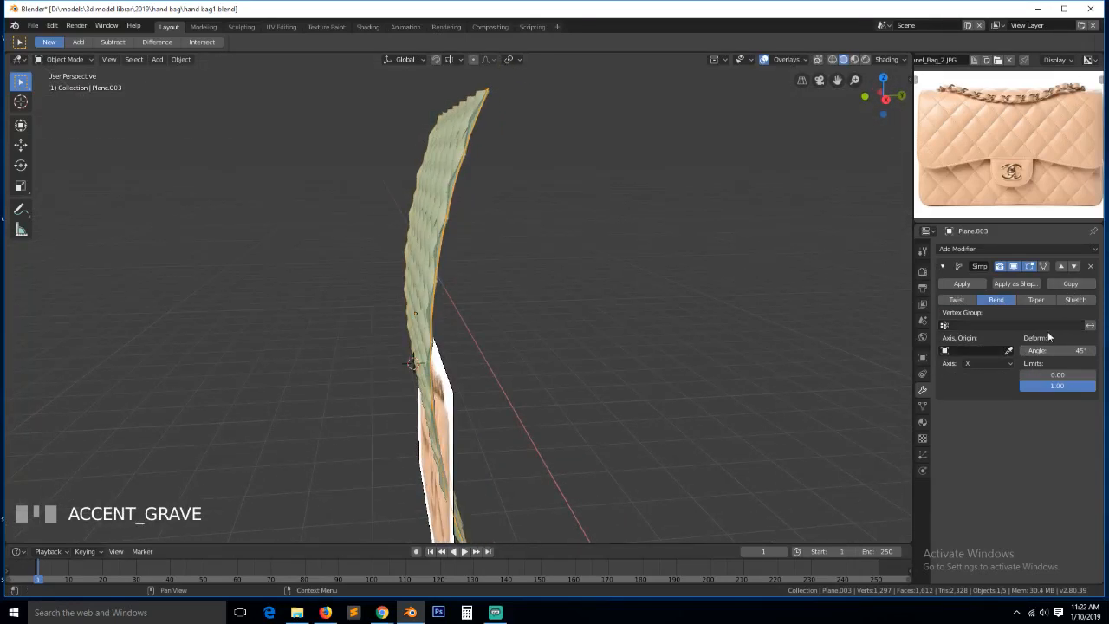
pyautogui.moveTo(1057, 350); pyautogui.dragTo(1099, 350)
pyautogui.press('KP_1')
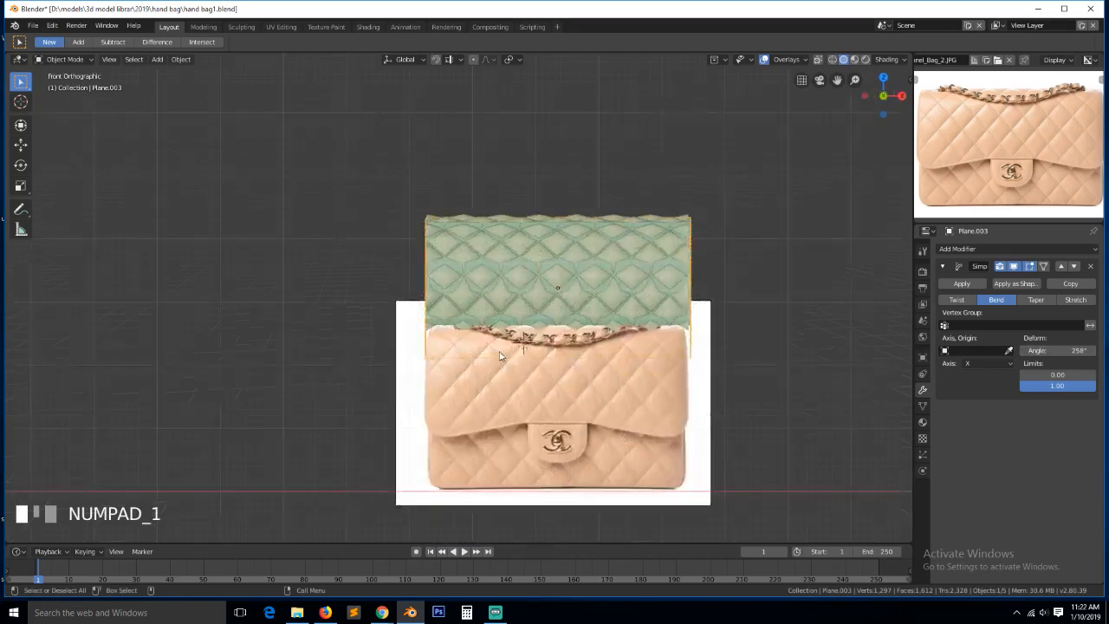
pyautogui.press('KP_3')
pyautogui.press('z')
pyautogui.click(360, 350)
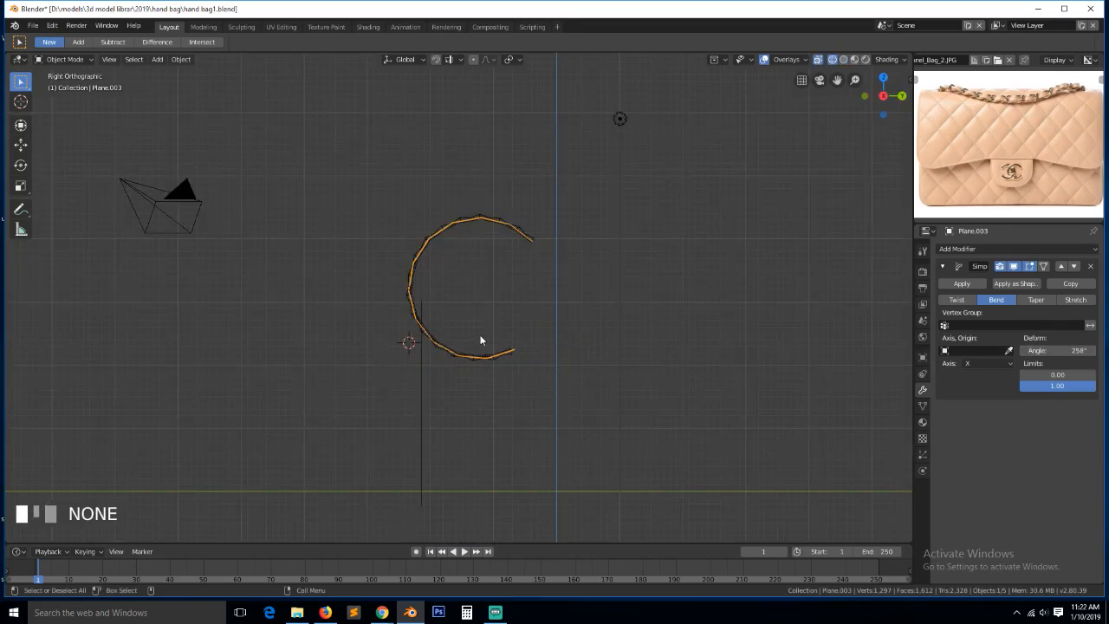
# Try raising the bend's lower limit, then set it back to 0
pyautogui.moveTo(1048, 379); pyautogui.dragTo(1078, 379)
pyautogui.click(1063, 373)
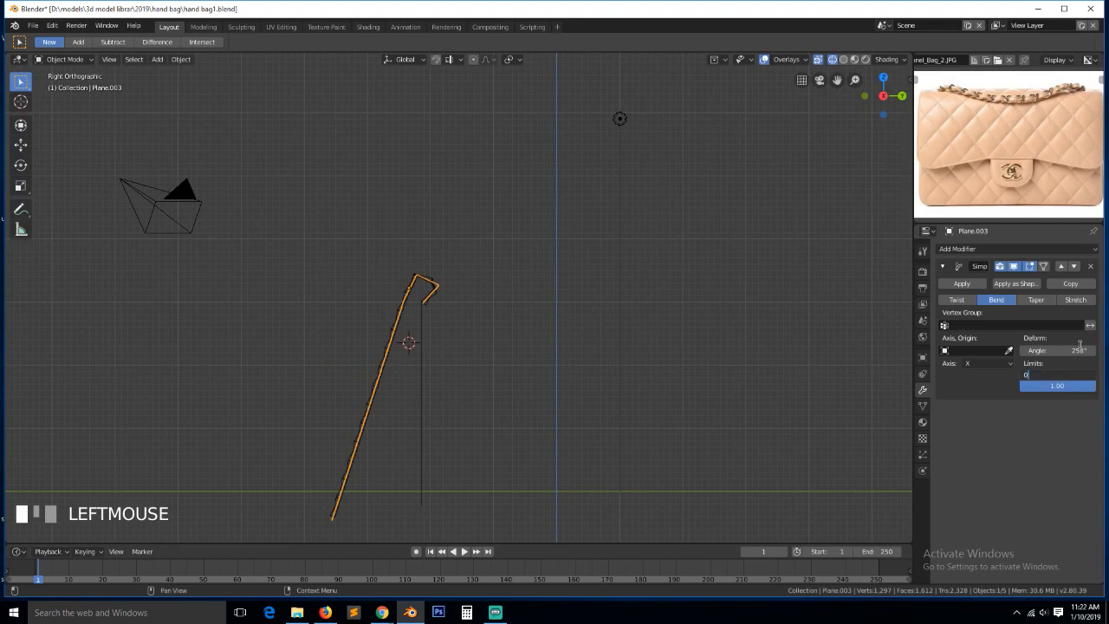
pyautogui.write('0')
pyautogui.press('Return')
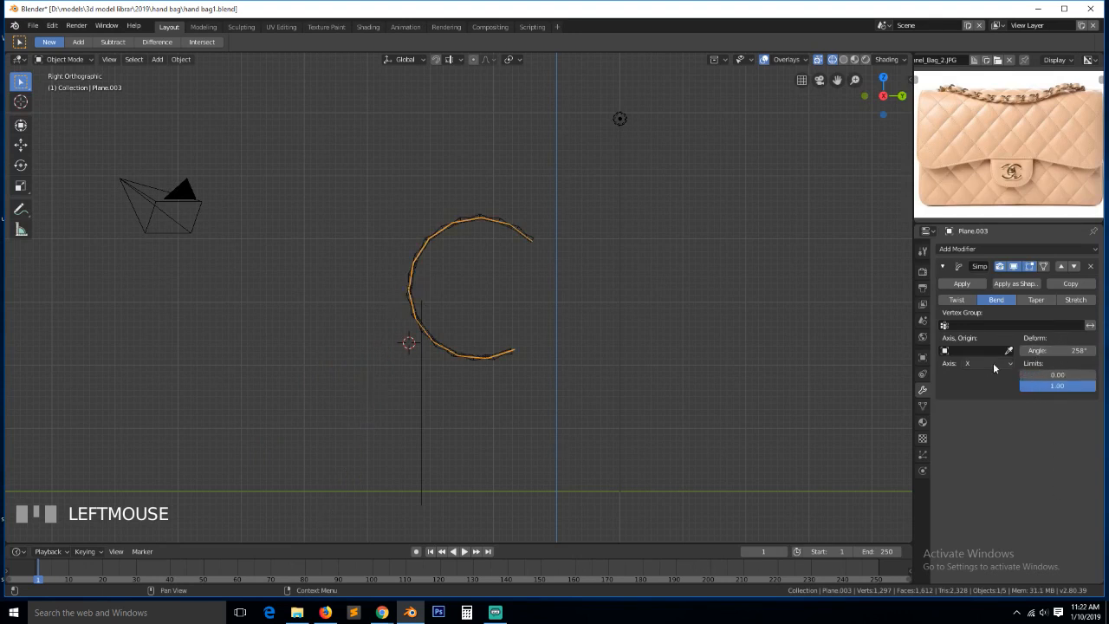
# Add a plain axes empty and place it beside the middle of the curl, at about Y -1.96 m, Z 3.25 m
pyautogui.hotkey('shift', 'a')
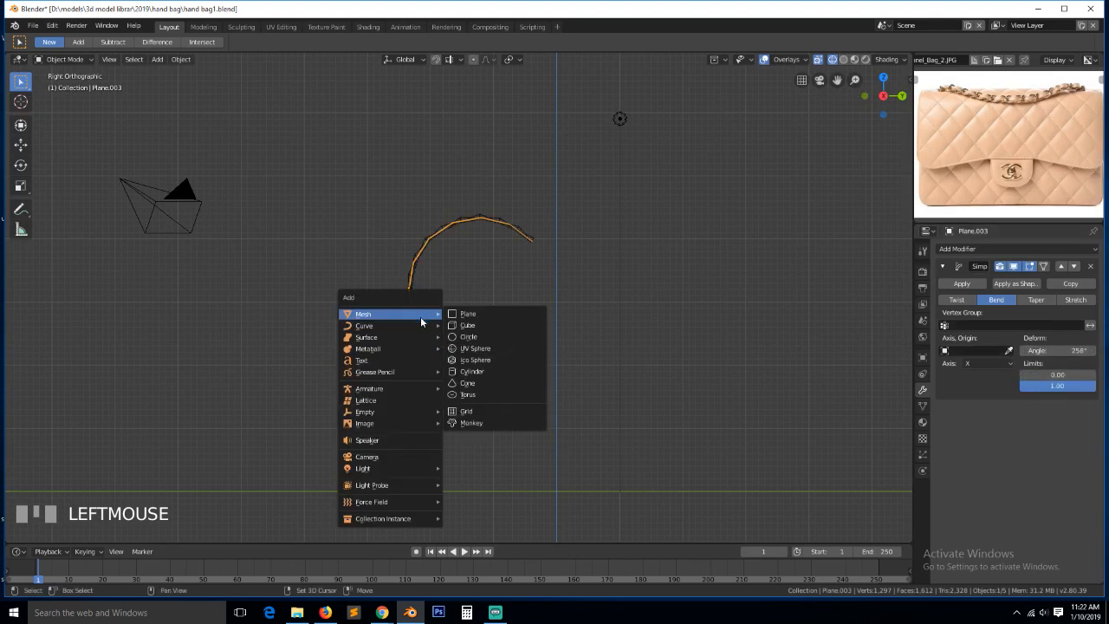
pyautogui.moveTo(378, 408)
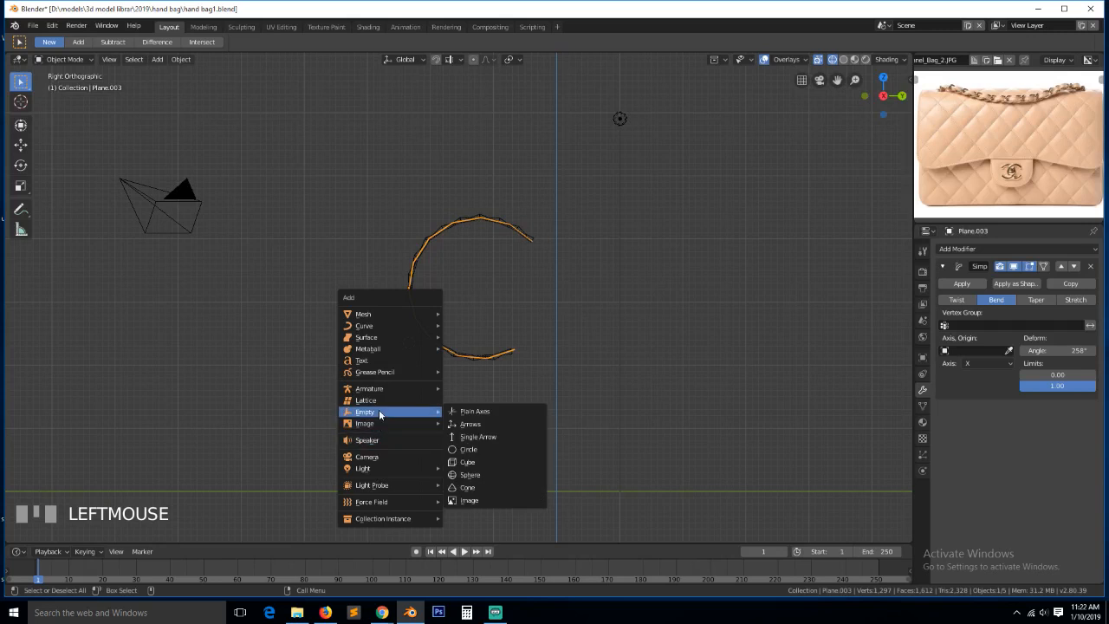
pyautogui.click(487, 409)
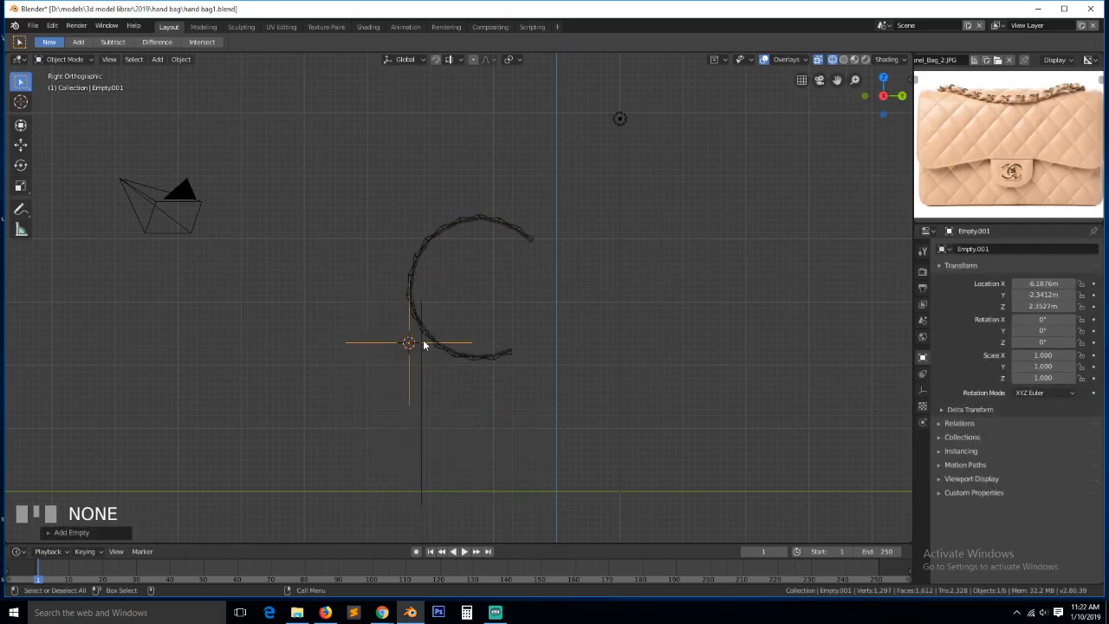
pyautogui.press('g')
pyautogui.click(443, 280)
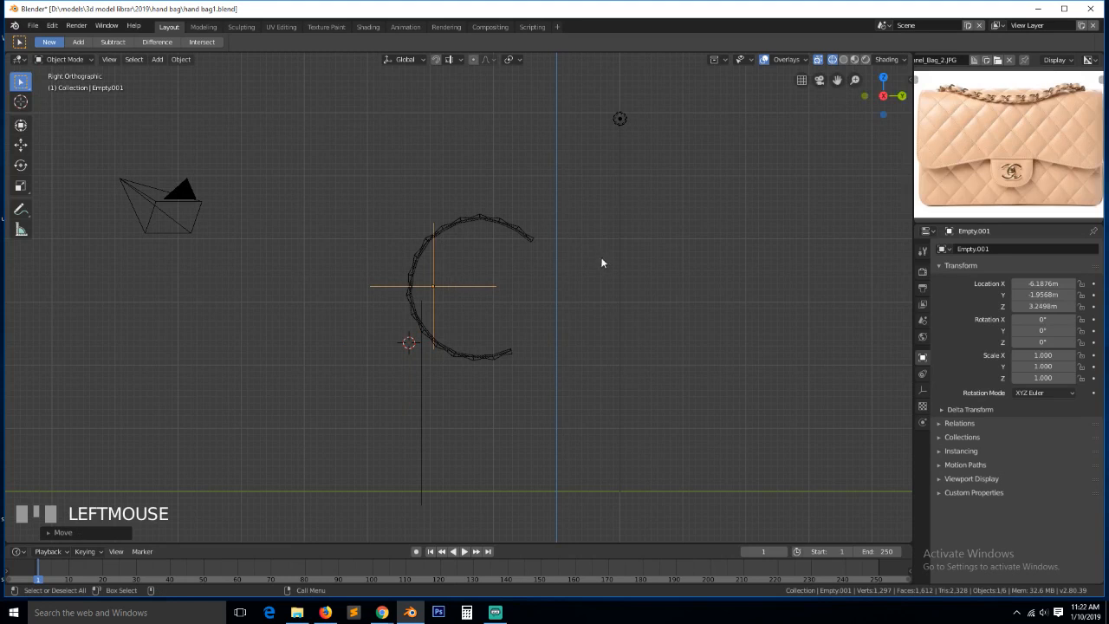
# Select the bent subdivided plane and assign the new empty as the origin of its Bend modifier
pyautogui.click(530, 240)
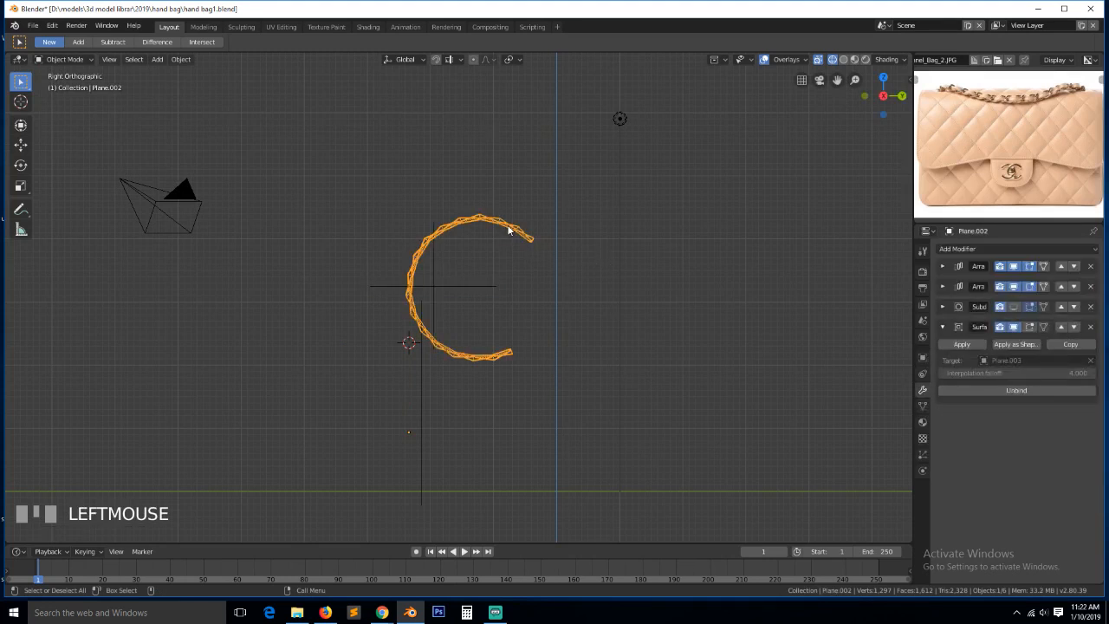
pyautogui.click(446, 247)
pyautogui.click(436, 231)
pyautogui.click(441, 252)
pyautogui.moveTo(441, 253); pyautogui.dragTo(496, 280, button='middle')
pyautogui.press('z')
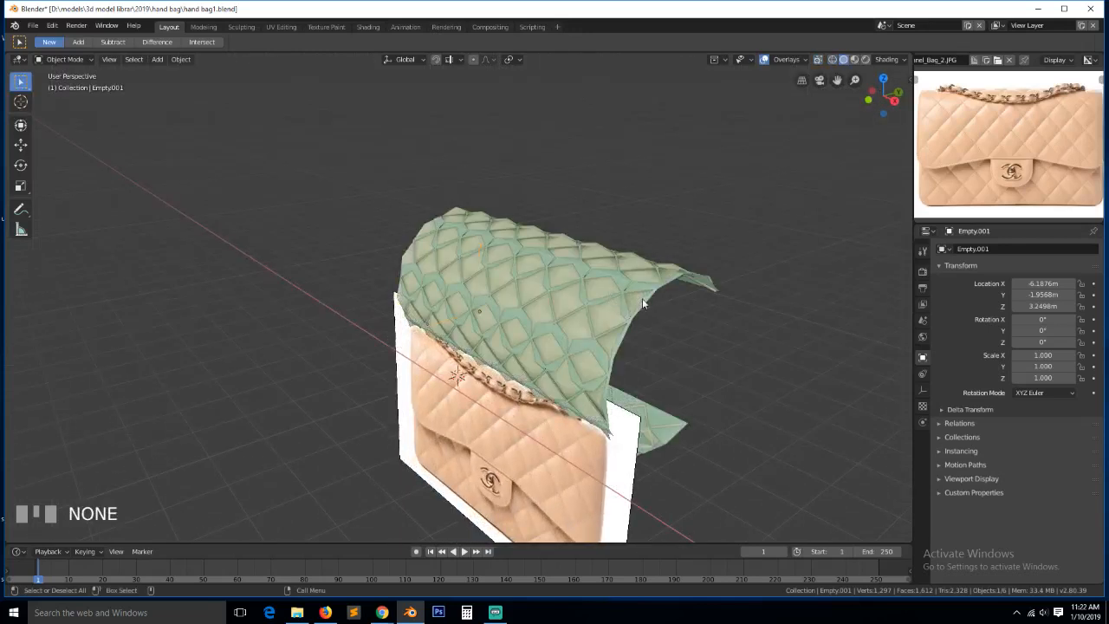
pyautogui.click(642, 300)
pyautogui.click(642, 300)
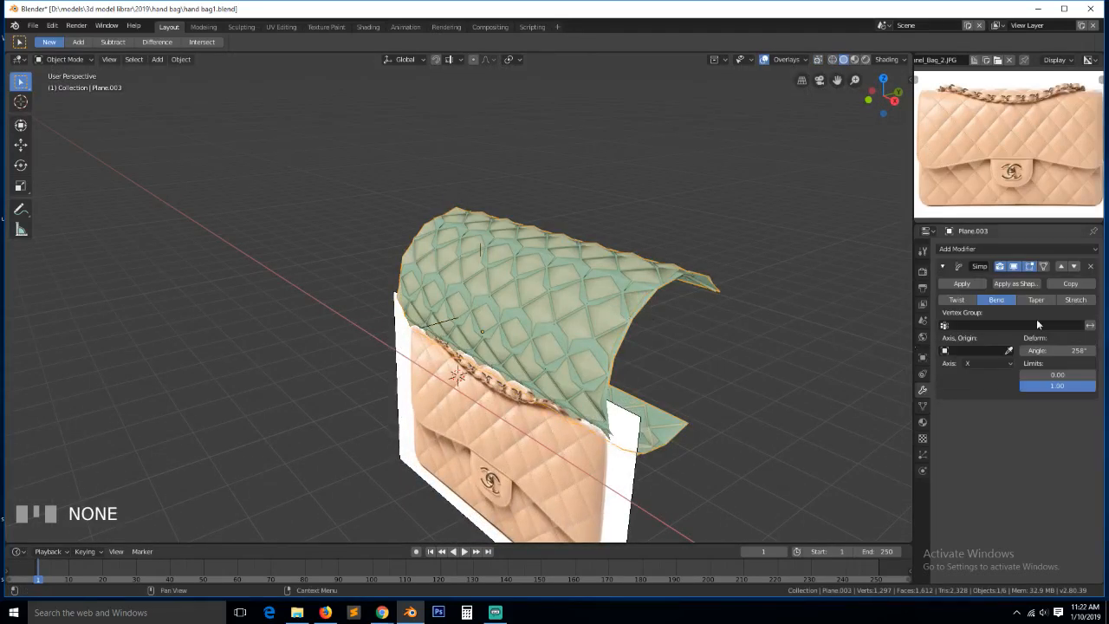
pyautogui.press('`')
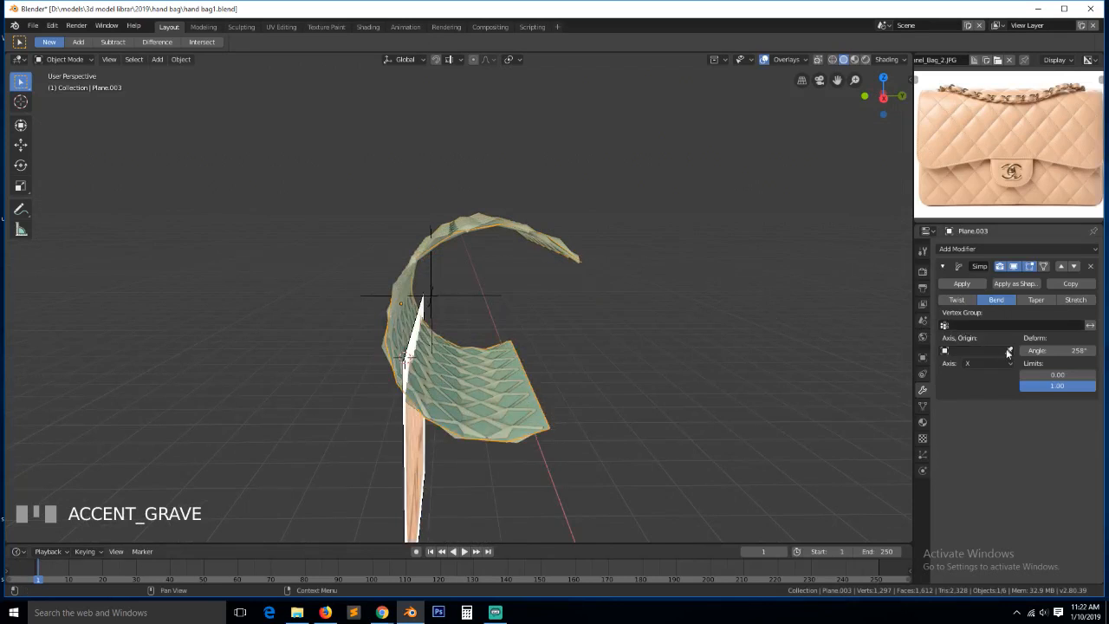
pyautogui.click(1008, 351)
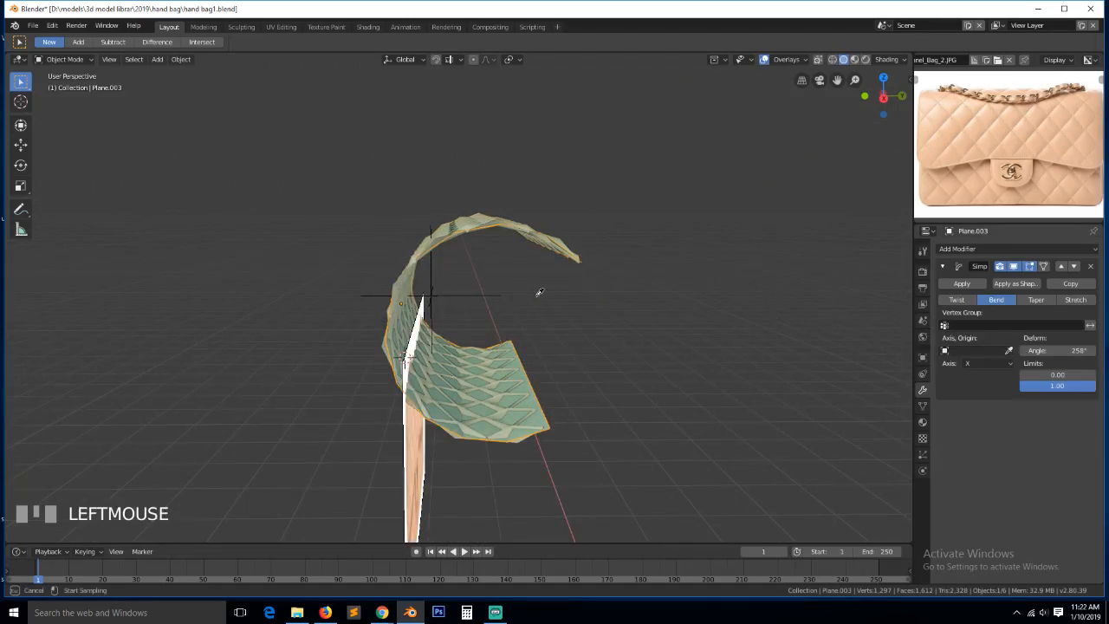
pyautogui.click(377, 294)
# Move the empty down along the Z axis to about 1.59 m to shift where the plane bends
pyautogui.press('KP_1')
pyautogui.press('KP_3')
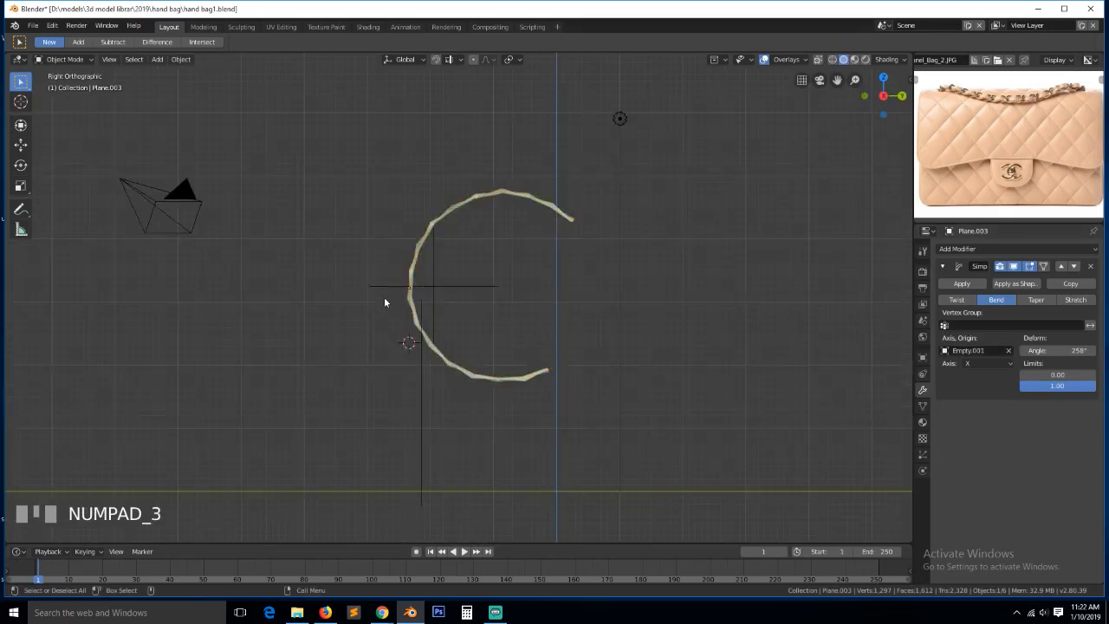
pyautogui.click(435, 294)
pyautogui.press('g')
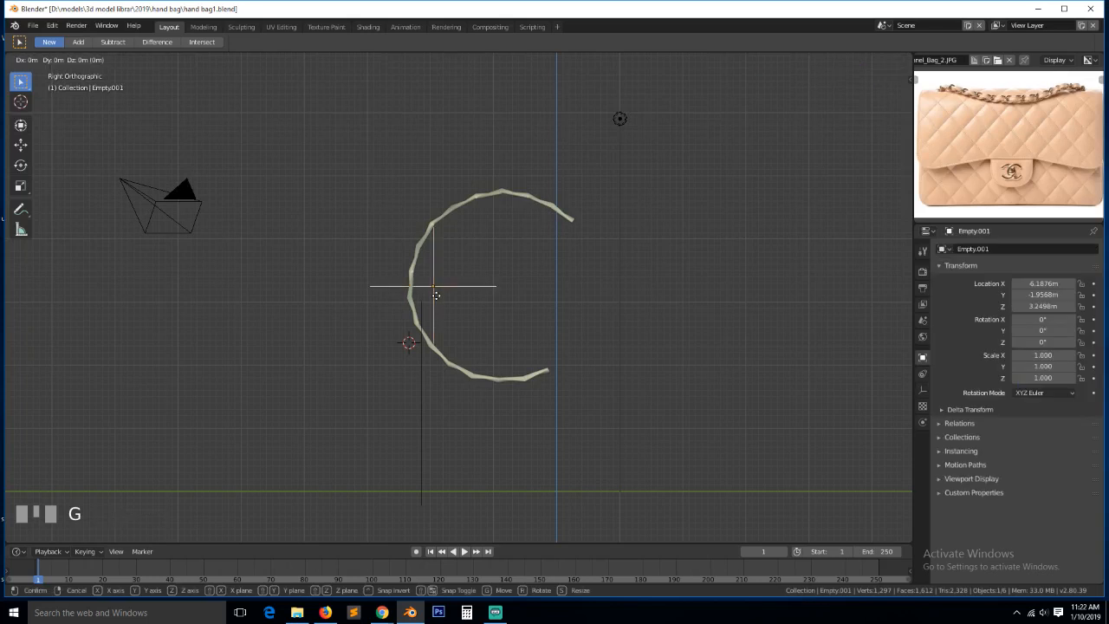
pyautogui.press('z')
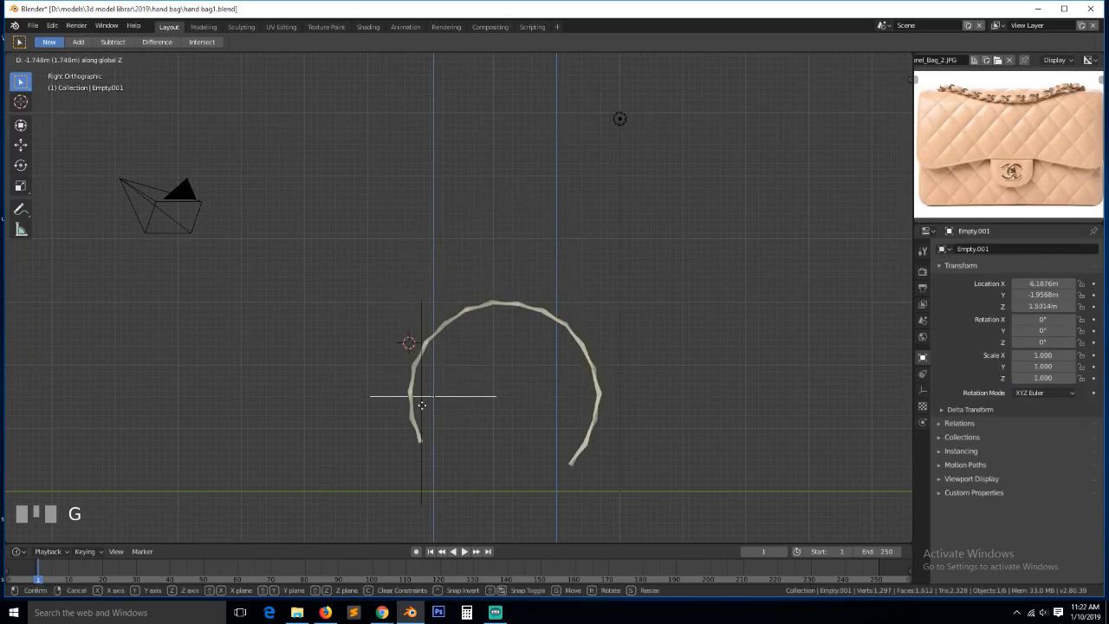
pyautogui.click(425, 405)
pyautogui.press('`')
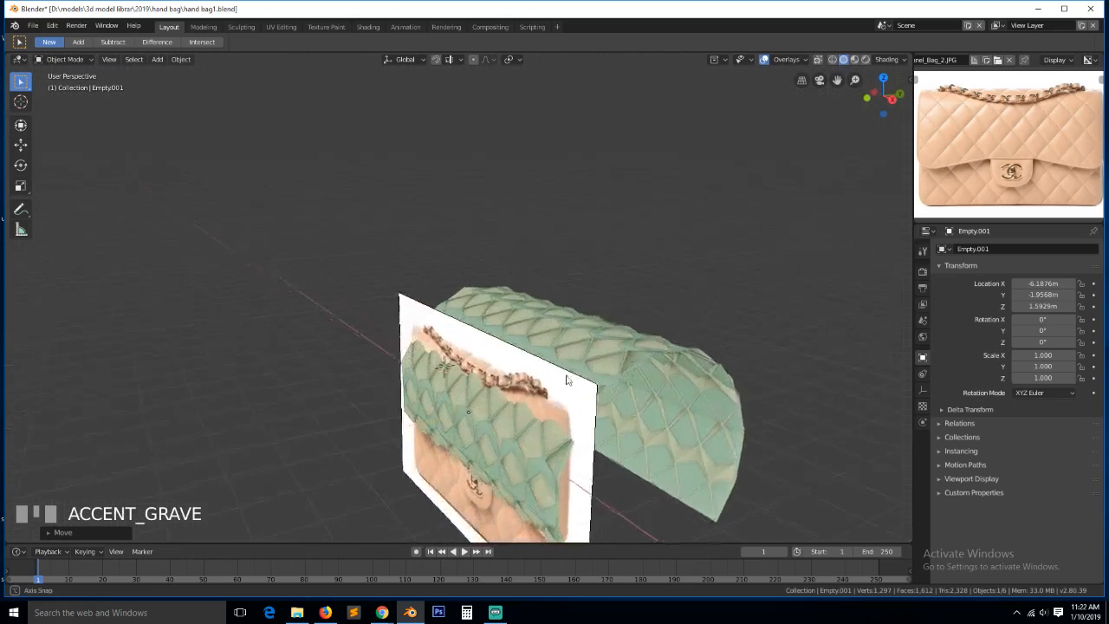
# Set the plane's bend lower limit to 0.55 and its angle to 201°
pyautogui.click(610, 362)
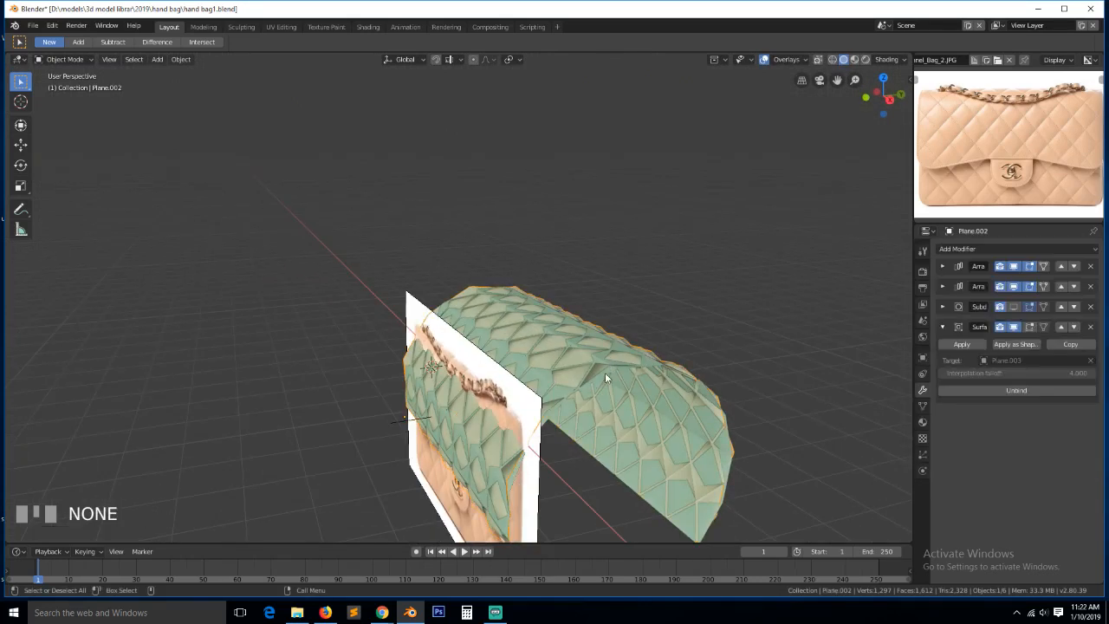
pyautogui.moveTo(1032, 376); pyautogui.dragTo(1061, 376)
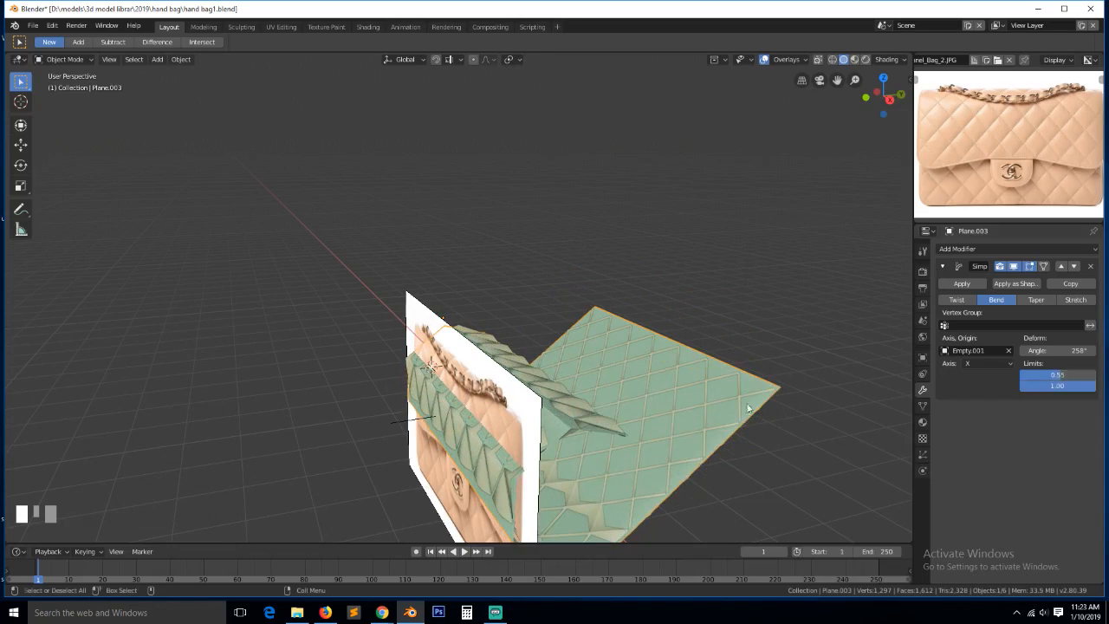
pyautogui.press('KP_3')
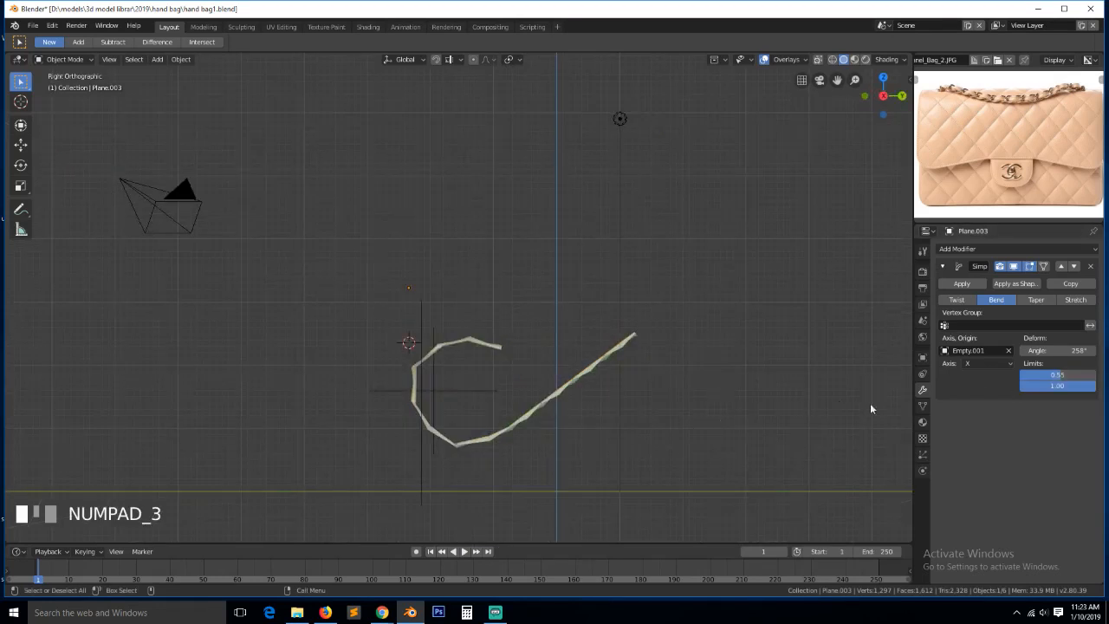
pyautogui.moveTo(1057, 350); pyautogui.dragTo(1007, 350)
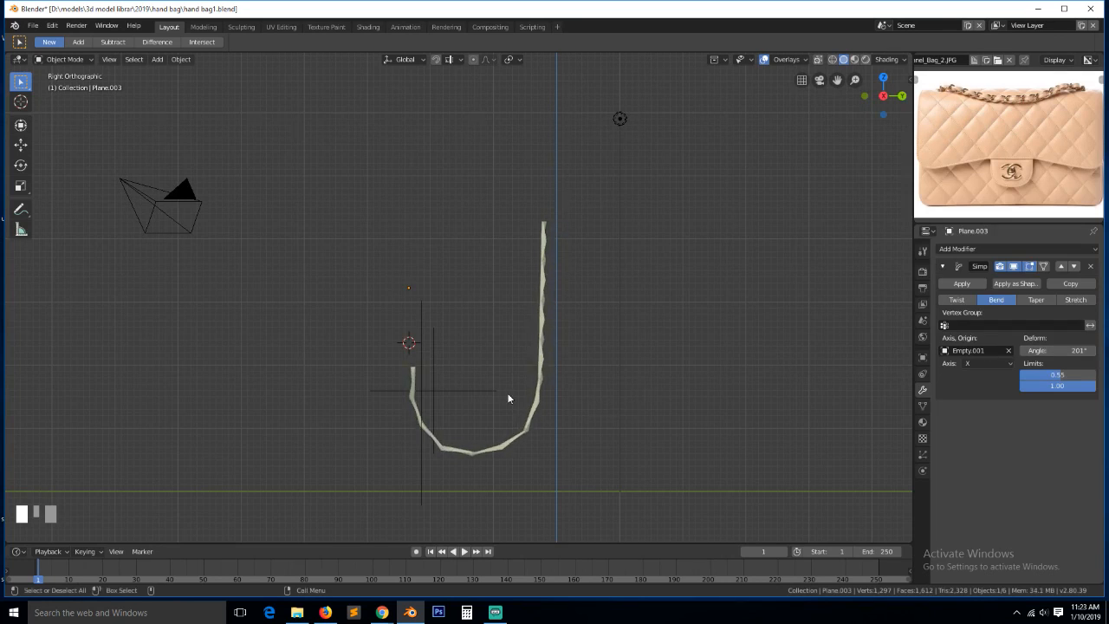
# Lower the empty along the Z axis to about -0.42 m and select the quilted panel
pyautogui.click(478, 392)
pyautogui.press('g')
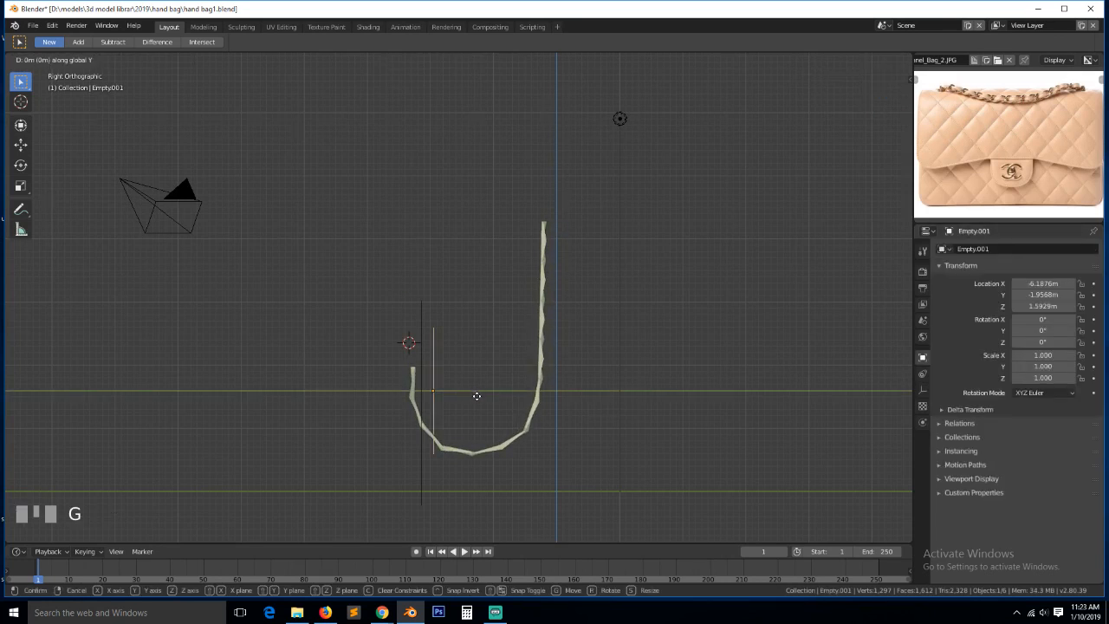
pyautogui.press('z')
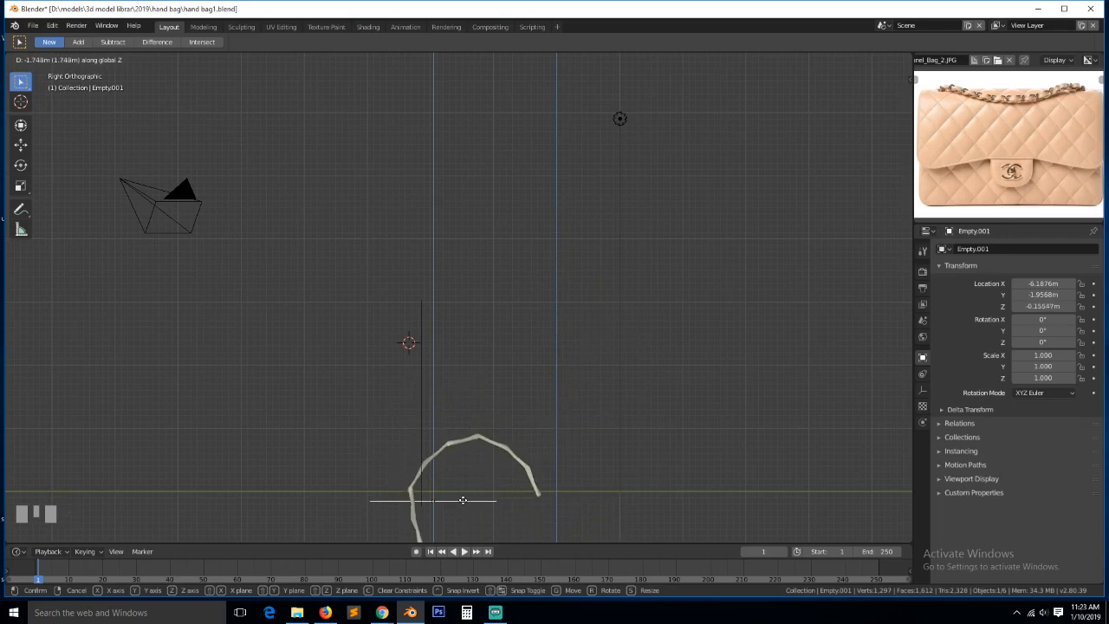
pyautogui.click(465, 522)
pyautogui.scroll(-4, 465, 502)
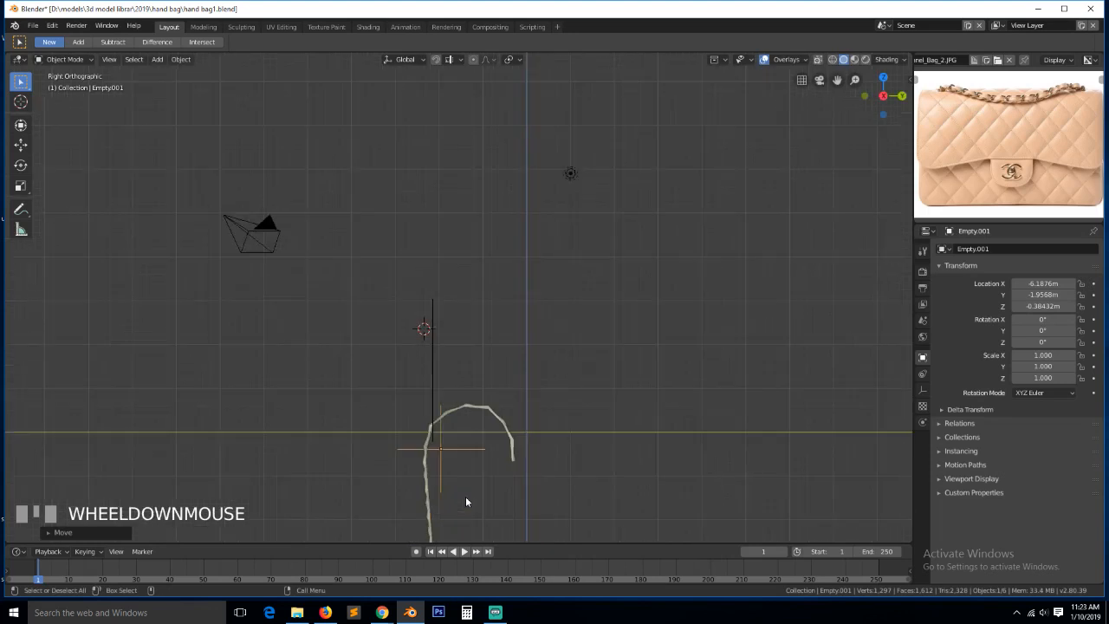
pyautogui.press('g')
pyautogui.press('z')
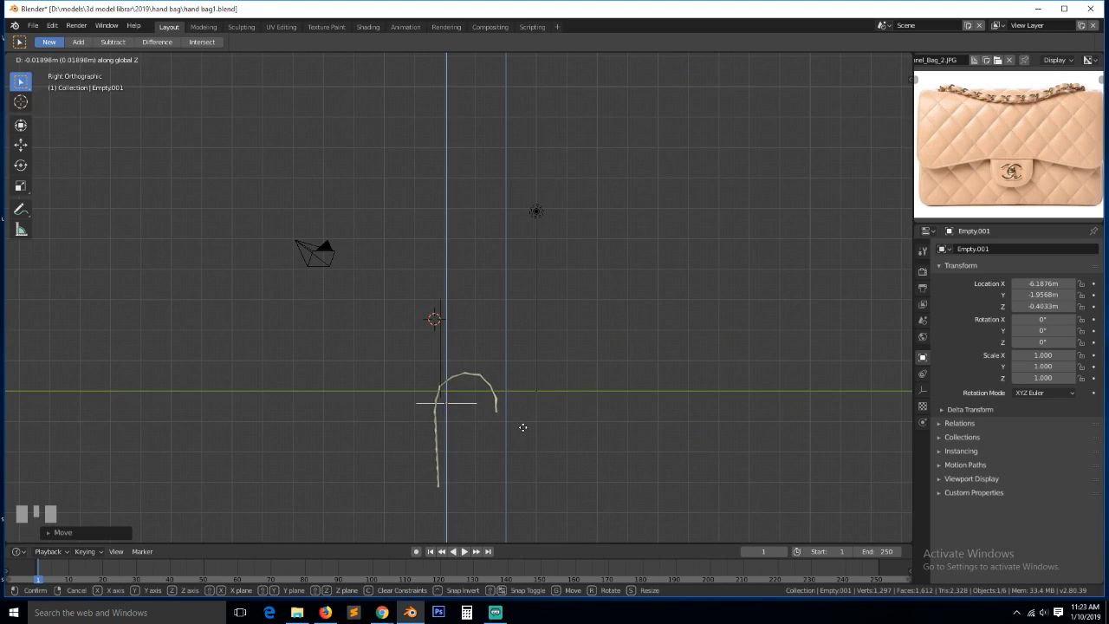
pyautogui.click(520, 428)
pyautogui.press('`')
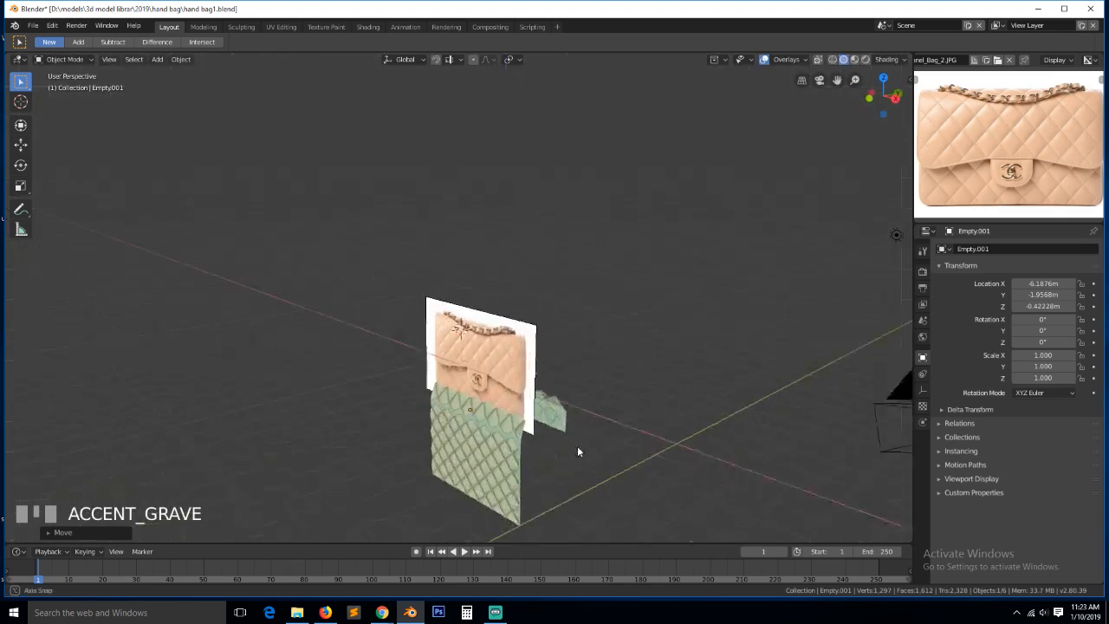
pyautogui.click(524, 483)
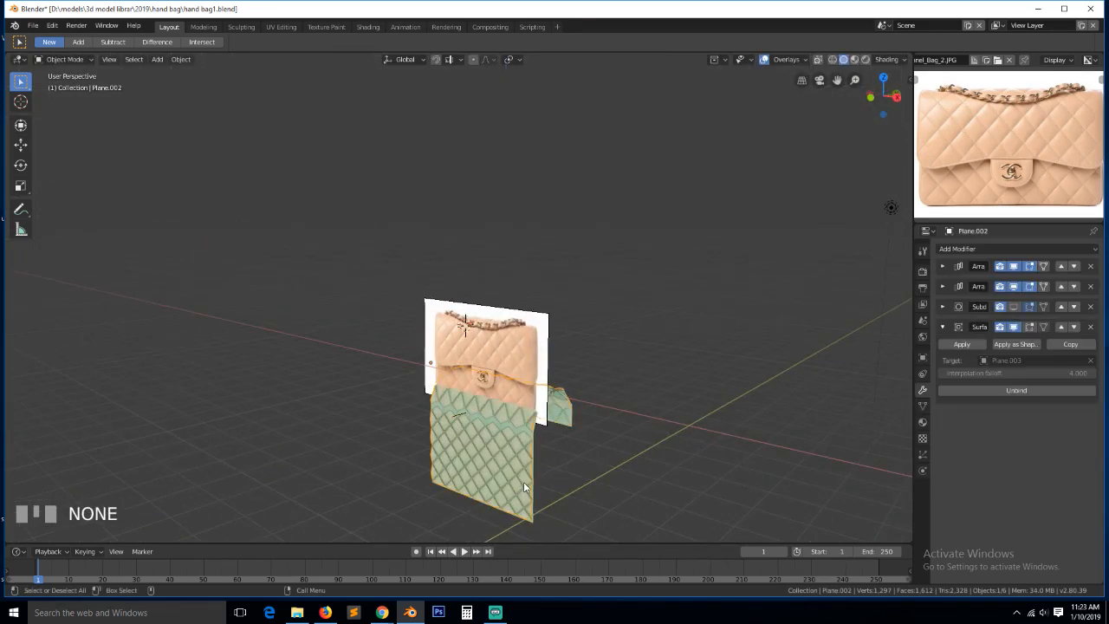
# Examine the bent quilted panel and its Surface Deform settings from several angles
pyautogui.press('KP_Decimal')
pyautogui.press('`')
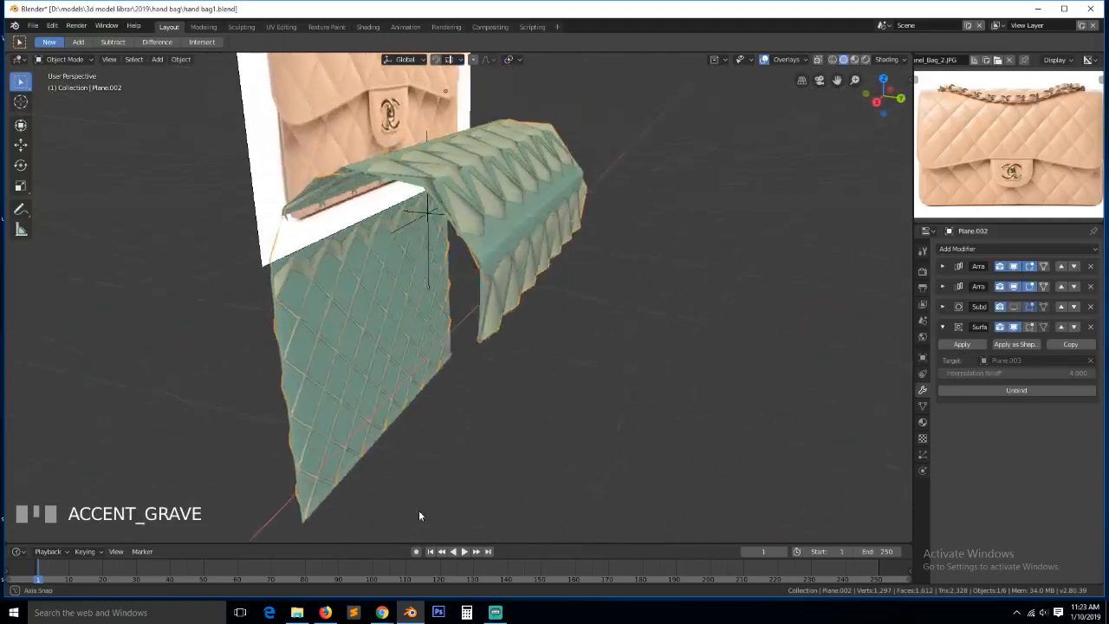
pyautogui.moveTo(464, 515); pyautogui.dragTo(468, 357, button='middle')
pyautogui.press('`')
pyautogui.moveTo(510, 281); pyautogui.dragTo(524, 230, button='middle')
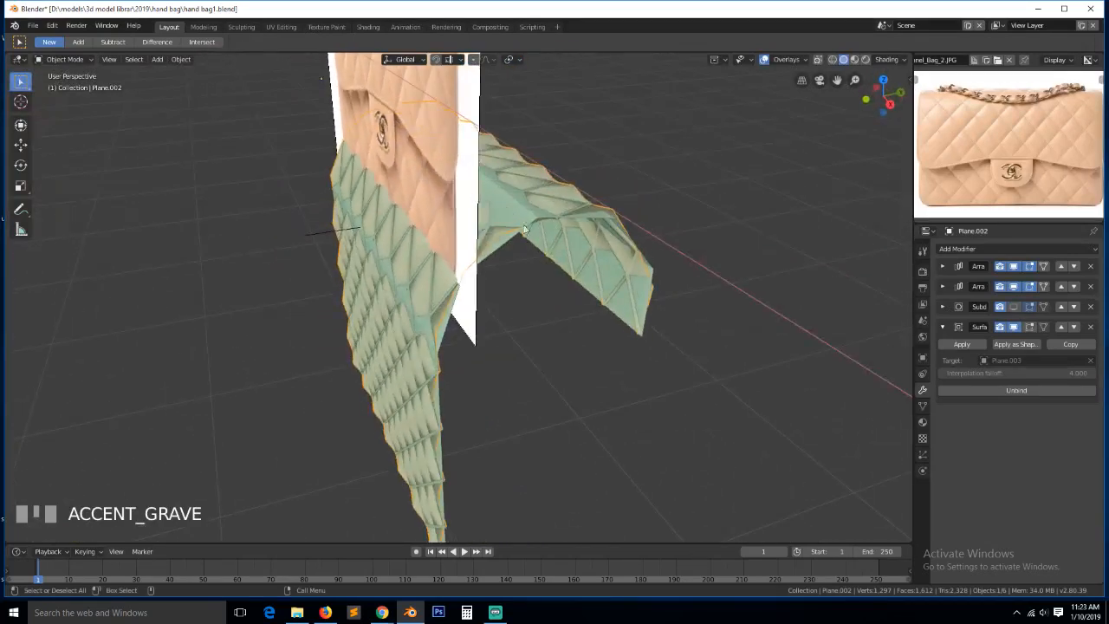
pyautogui.click(944, 326)
pyautogui.click(945, 326)
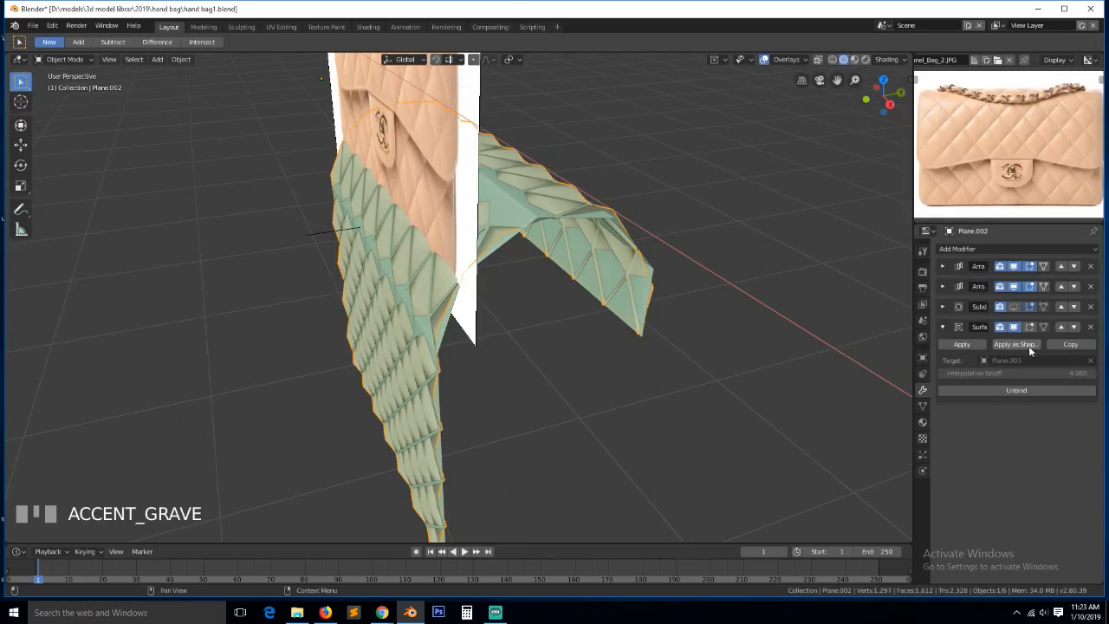
# Select the panel's deform plane and set its bend lower limit to 0.00
pyautogui.click(517, 219)
pyautogui.moveTo(1058, 379); pyautogui.dragTo(996, 379)
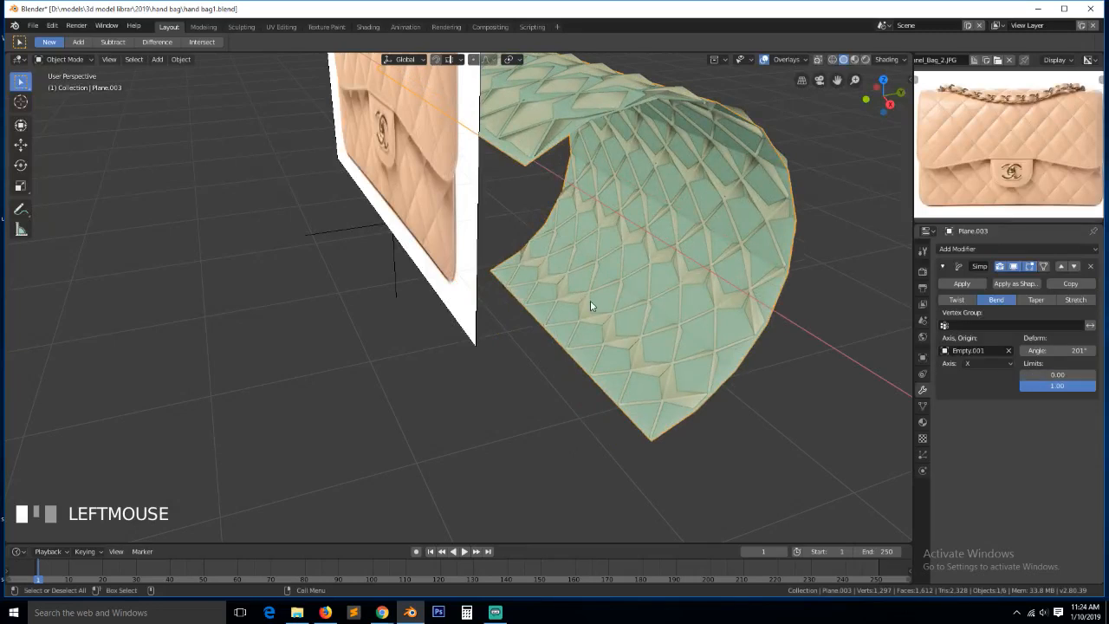
pyautogui.press('KP_1')
pyautogui.press('KP_3')
pyautogui.press('`')
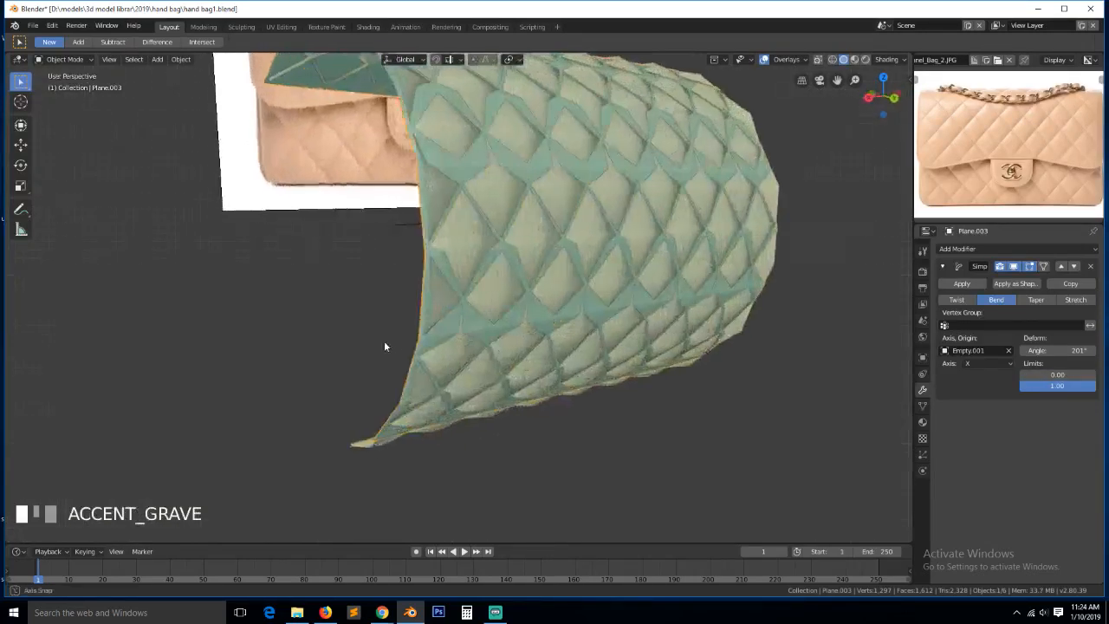
pyautogui.moveTo(419, 319); pyautogui.dragTo(405, 333, button='middle')
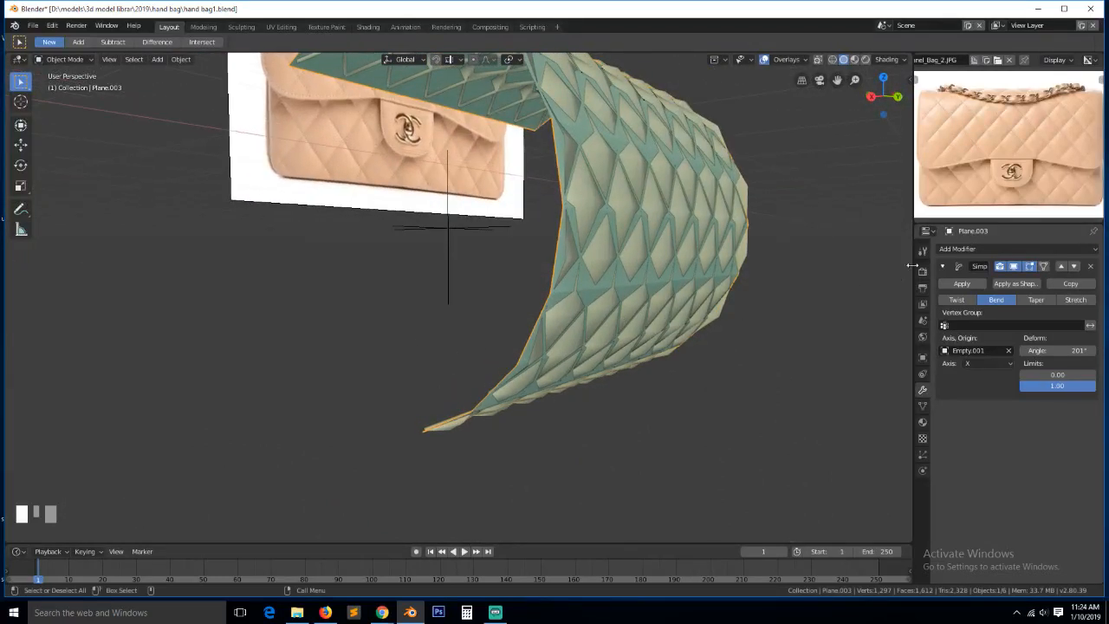
# Remove the Simple Deform modifier from the deform plane
pyautogui.click(1092, 264)
pyautogui.scroll(-3, 455, 215)
pyautogui.press('KP_1')
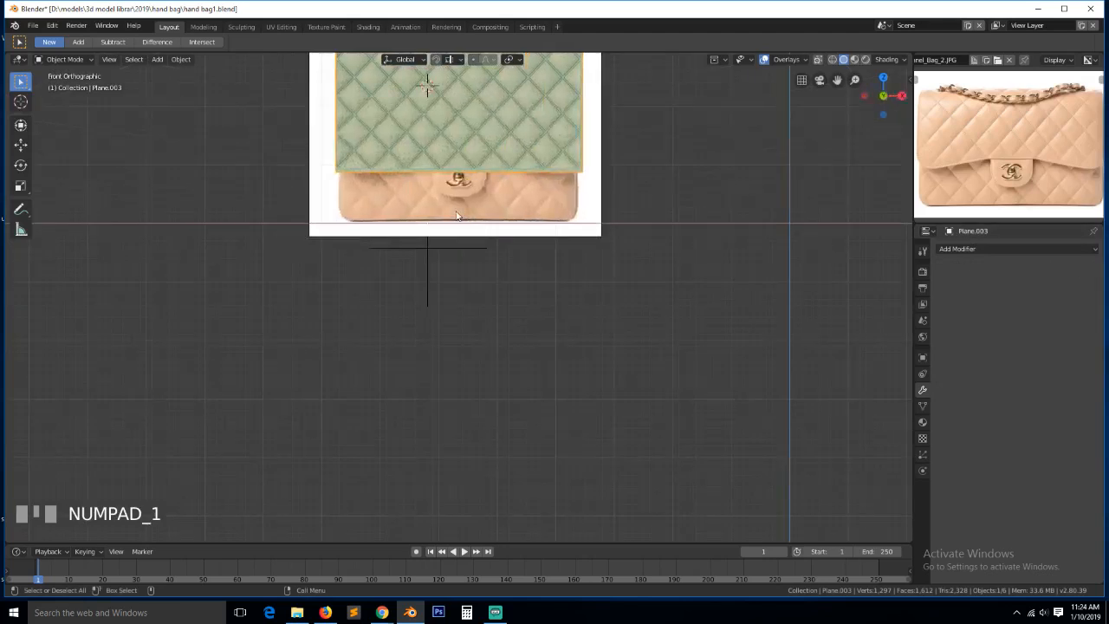
pyautogui.press('KP_Decimal')
pyautogui.press('`')
pyautogui.moveTo(457, 215); pyautogui.dragTo(421, 255, button='middle')
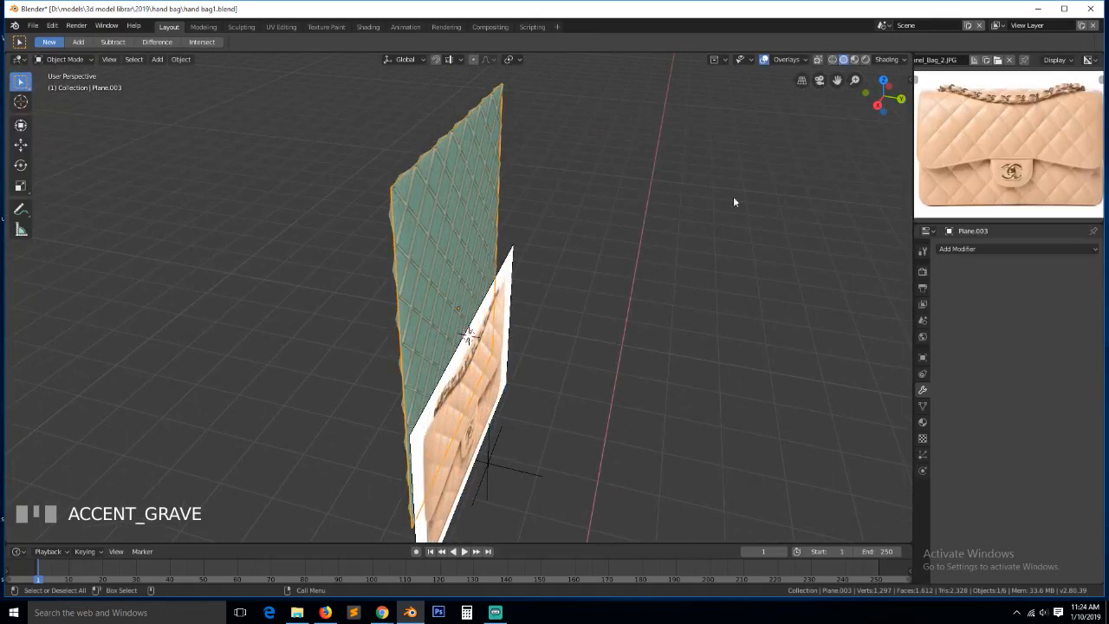
pyautogui.moveTo(512, 195); pyautogui.dragTo(553, 196, button='middle')
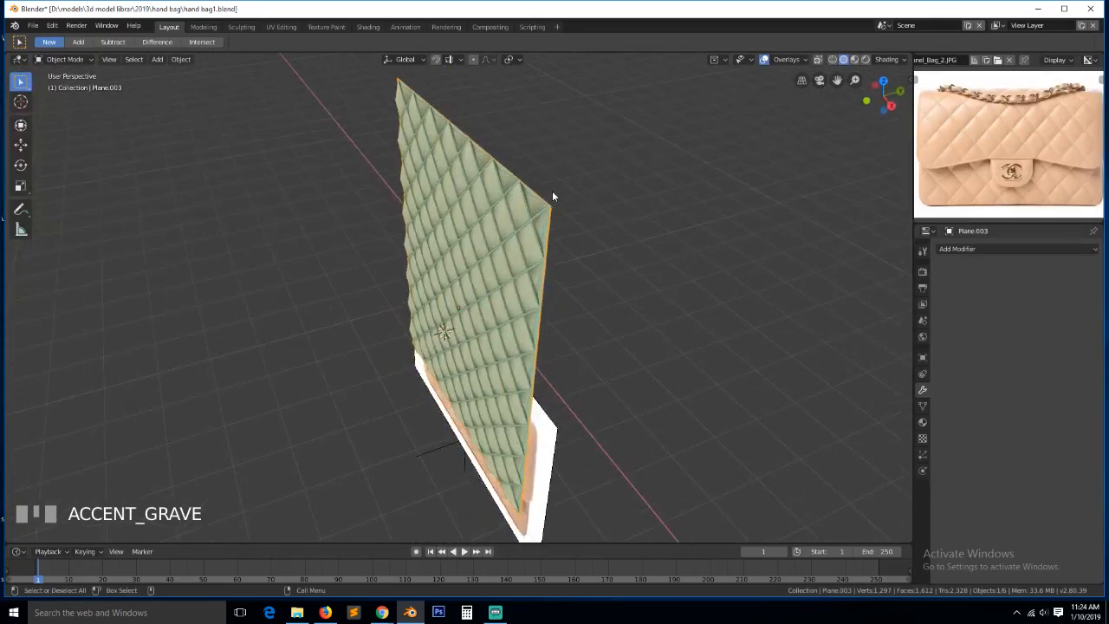
# Save the file and add a Bezier circle at the 3D cursor, working in the right side view
pyautogui.press('KP_3')
pyautogui.click(837, 80)
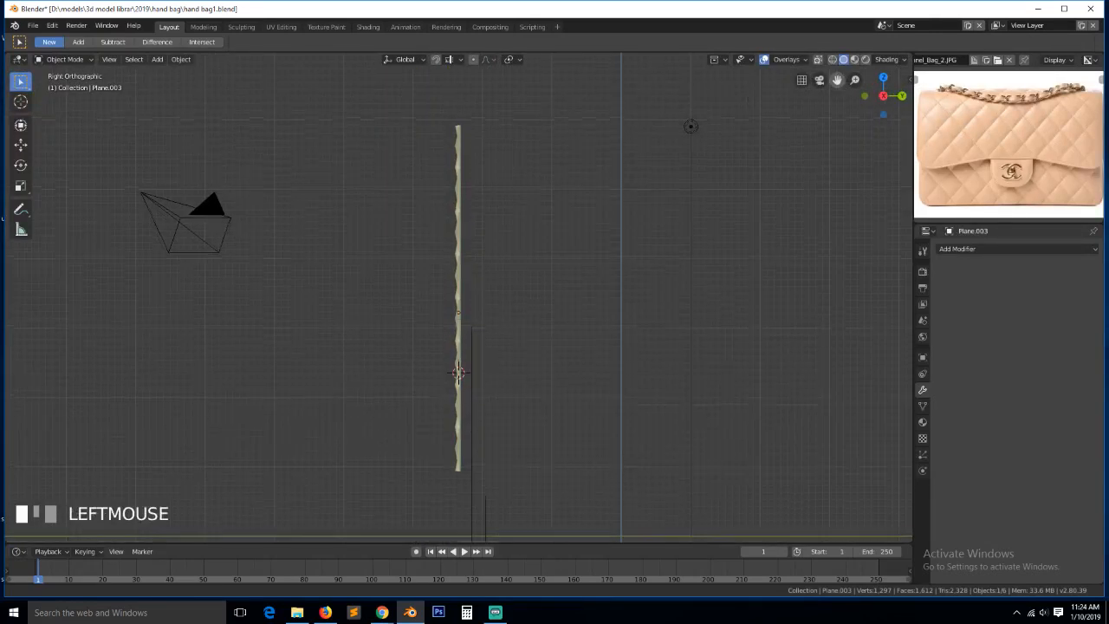
pyautogui.moveTo(837, 80); pyautogui.dragTo(823, 177)
pyautogui.scroll(3, 465, 216)
pyautogui.scroll(-3, 460, 198)
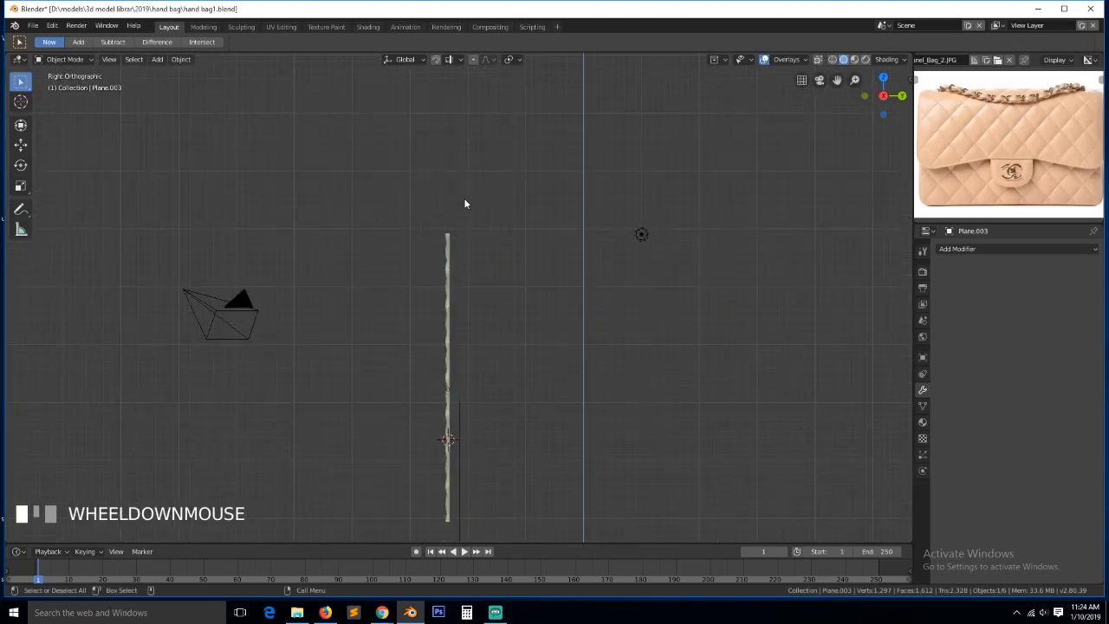
pyautogui.hotkey('ctrl', 's')
pyautogui.hotkey('shift', 'a')
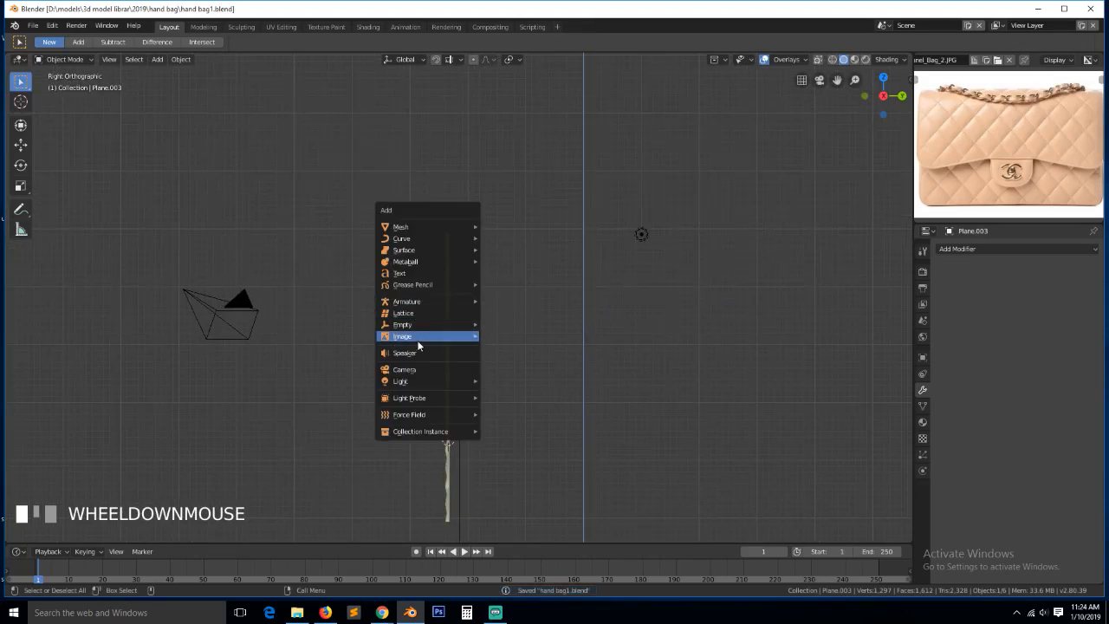
pyautogui.moveTo(429, 232)
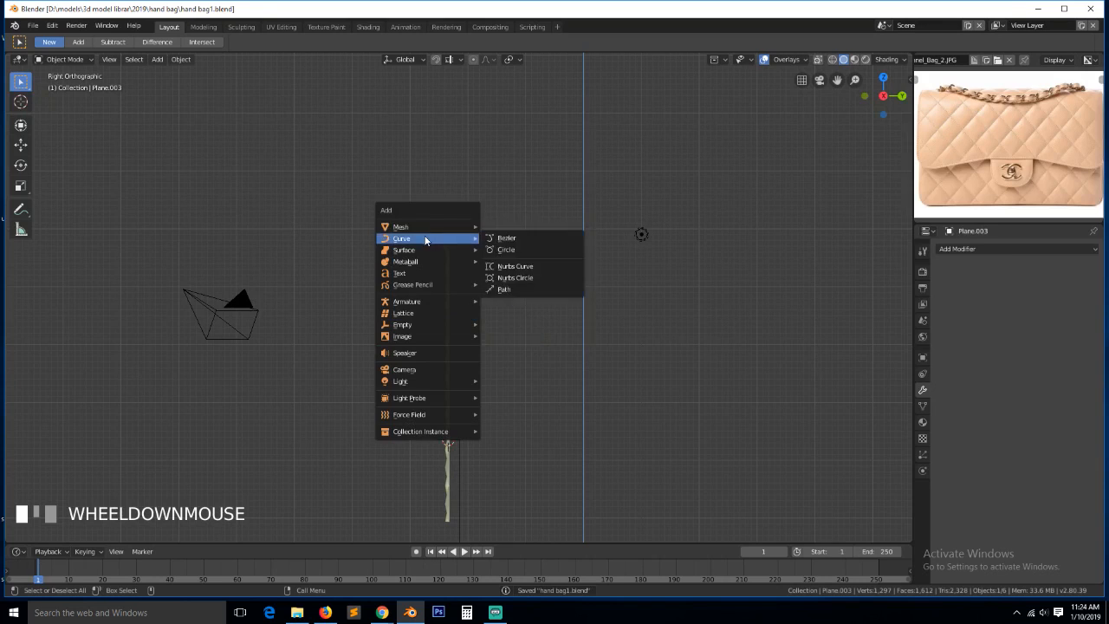
pyautogui.click(503, 250)
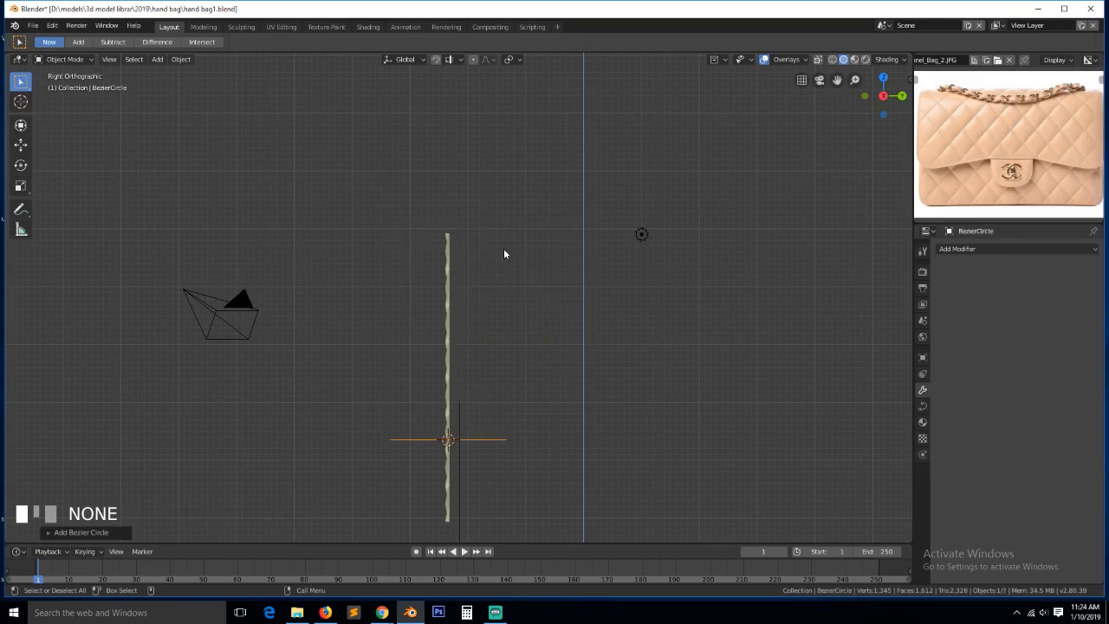
# Rotate the Bezier circle upright and by 90° about the global Z axis so it faces the side view
pyautogui.press('r')
pyautogui.click(463, 338)
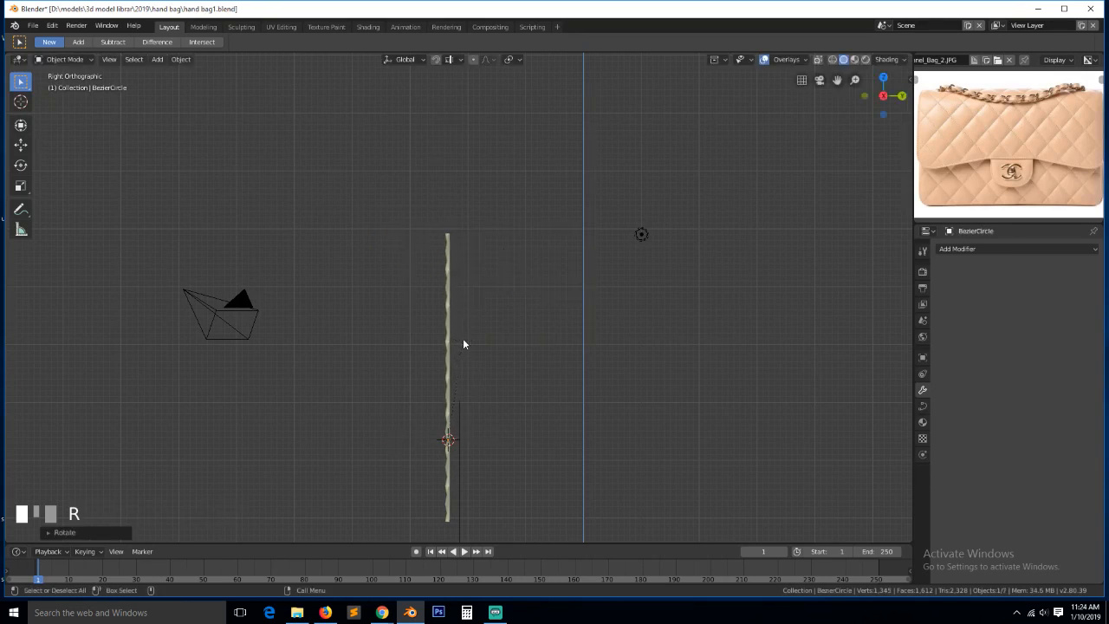
pyautogui.write('rz90')
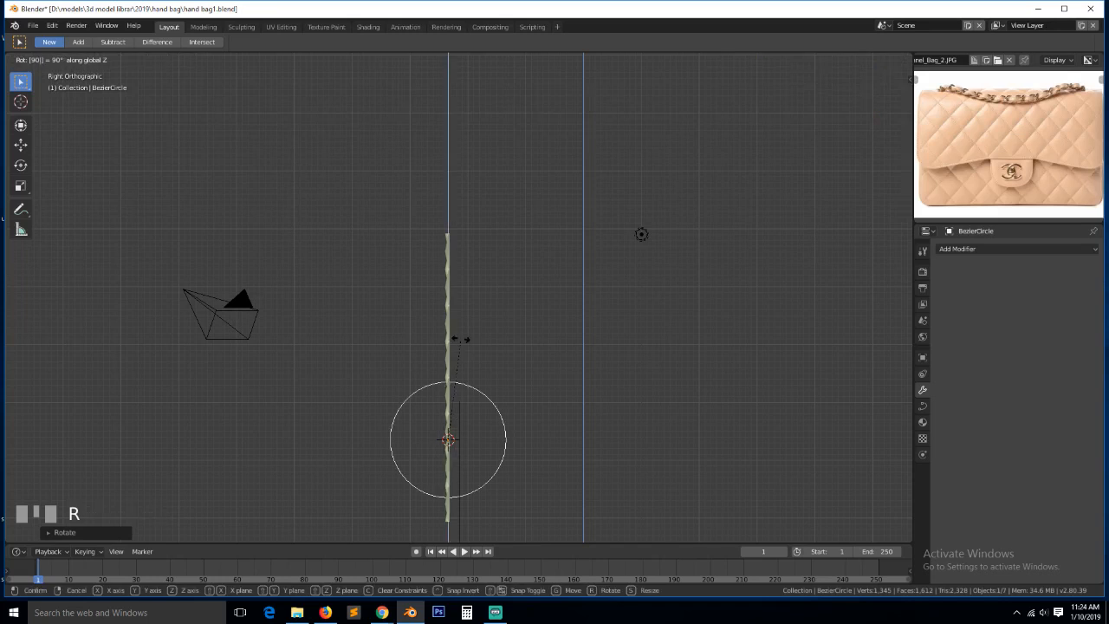
pyautogui.click(461, 338)
# Move the Bezier circle about 1.2 m along Y and 1.3 m along Z, clear of the quilted panel
pyautogui.press('g')
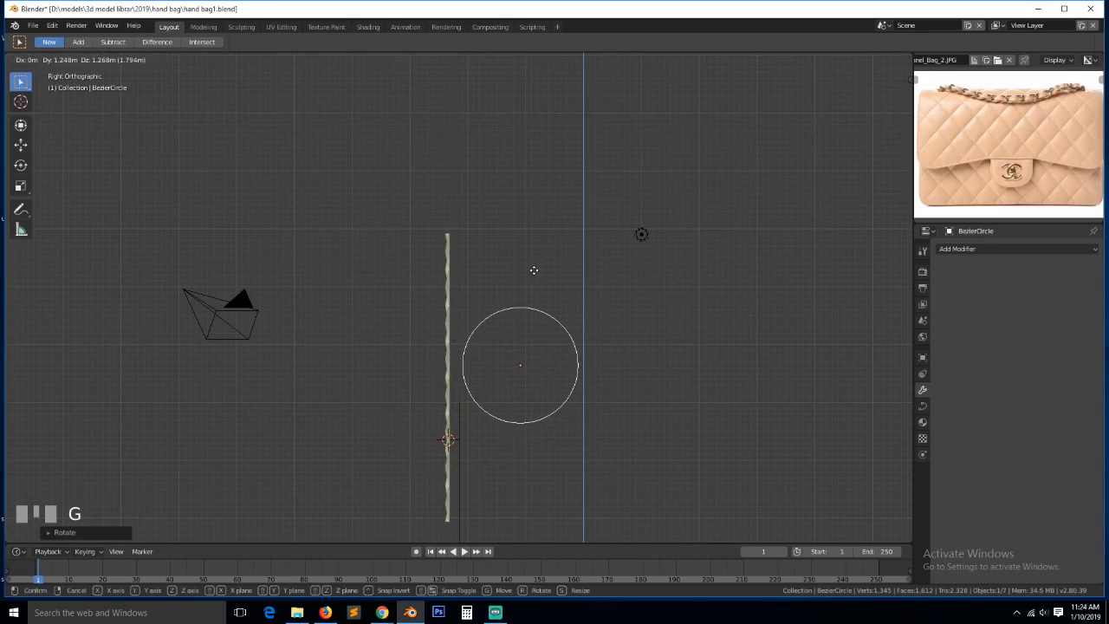
pyautogui.click(532, 269)
pyautogui.moveTo(503, 299); pyautogui.dragTo(566, 318, button='middle')
pyautogui.scroll(4, 566, 318)
pyautogui.moveTo(485, 286); pyautogui.dragTo(460, 287, button='middle')
pyautogui.press('`')
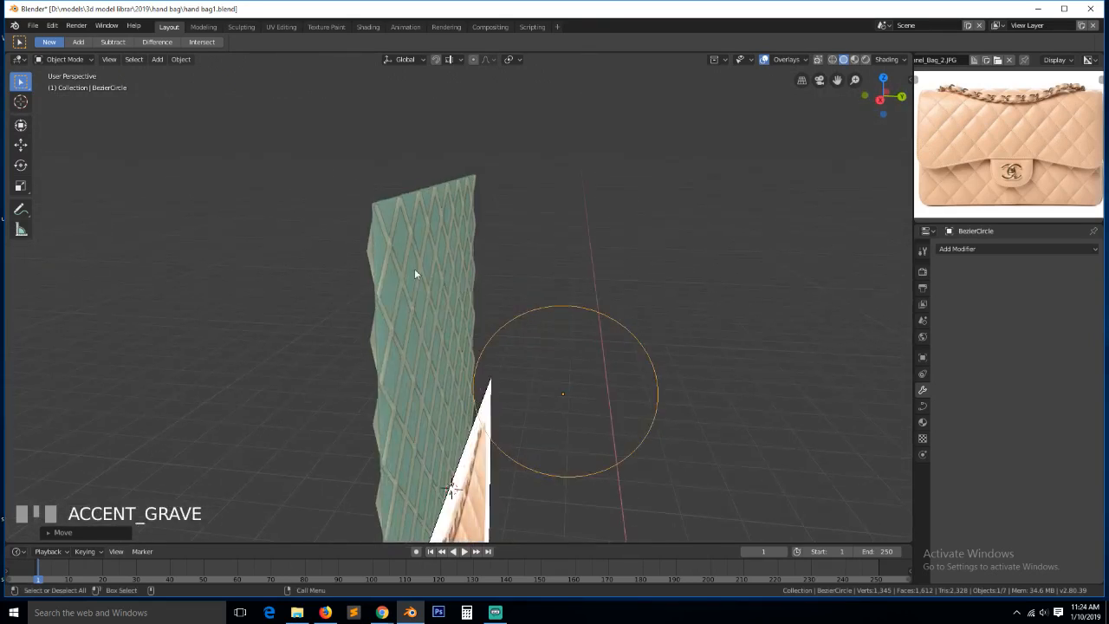
pyautogui.moveTo(378, 266)
pyautogui.mouseDown(button='middle')
pyautogui.moveTo(434, 277)
pyautogui.moveTo(385, 265)
pyautogui.mouseUp(button='middle')
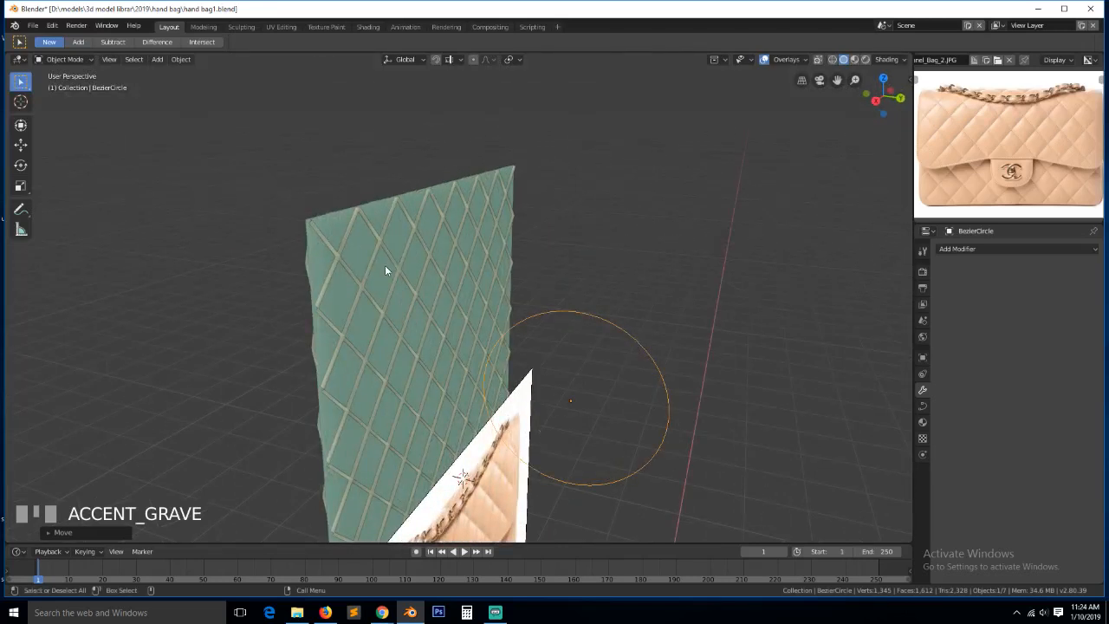
# Remove the quilted panel's Surface Deform modifier and delete the flat deform plane
pyautogui.click(341, 241)
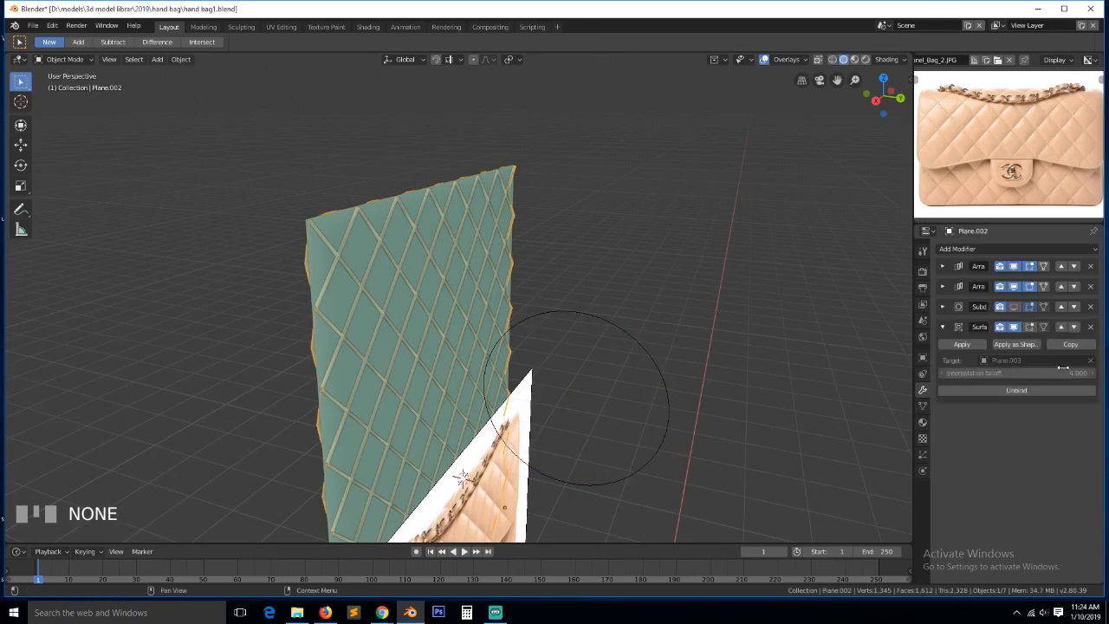
pyautogui.click(1091, 327)
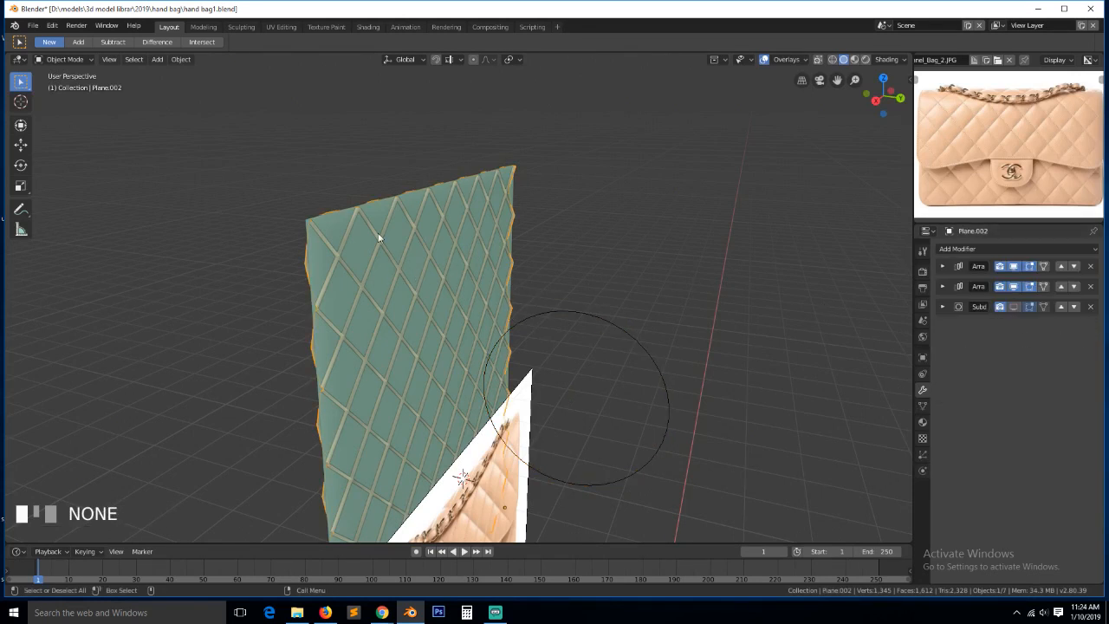
pyautogui.press('x')
pyautogui.click(331, 222)
pyautogui.click(359, 246)
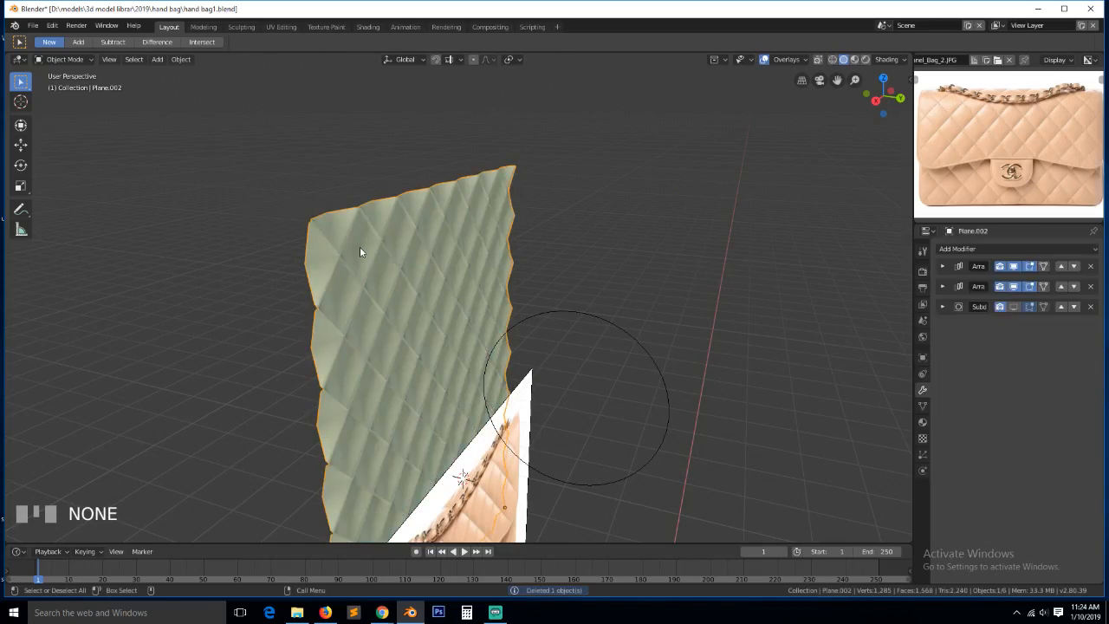
# Snap the 3D cursor to the origin of the Bezier circle in the side view
pyautogui.press('KP_1')
pyautogui.press('KP_3')
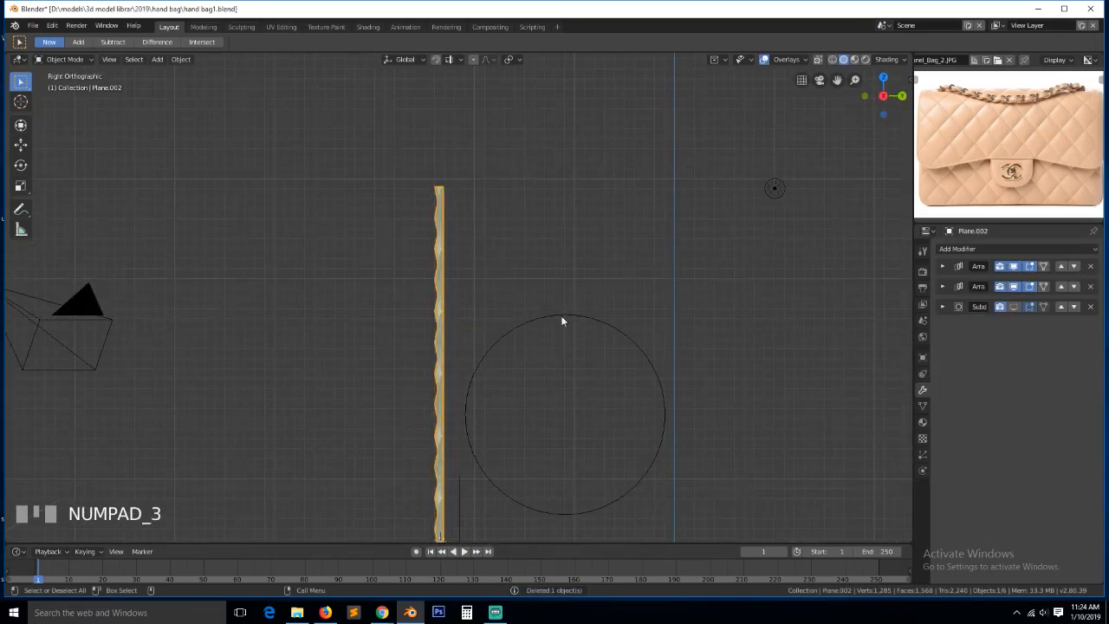
pyautogui.hotkey('shift', 's')
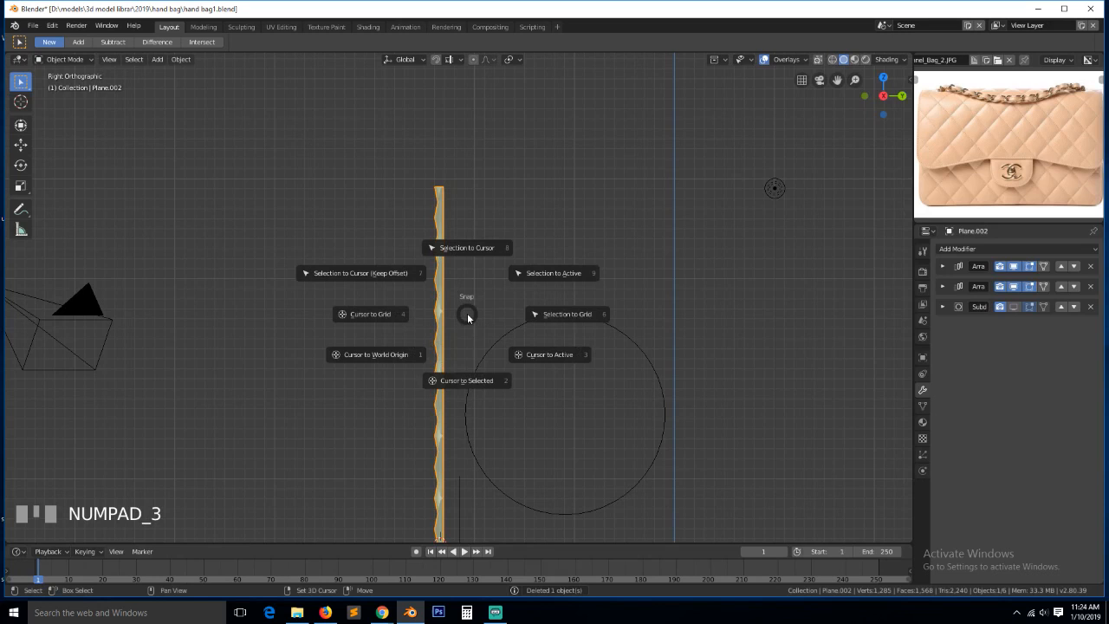
pyautogui.click(658, 216)
pyautogui.click(611, 324)
pyautogui.click(611, 324)
pyautogui.hotkey('shift', 's')
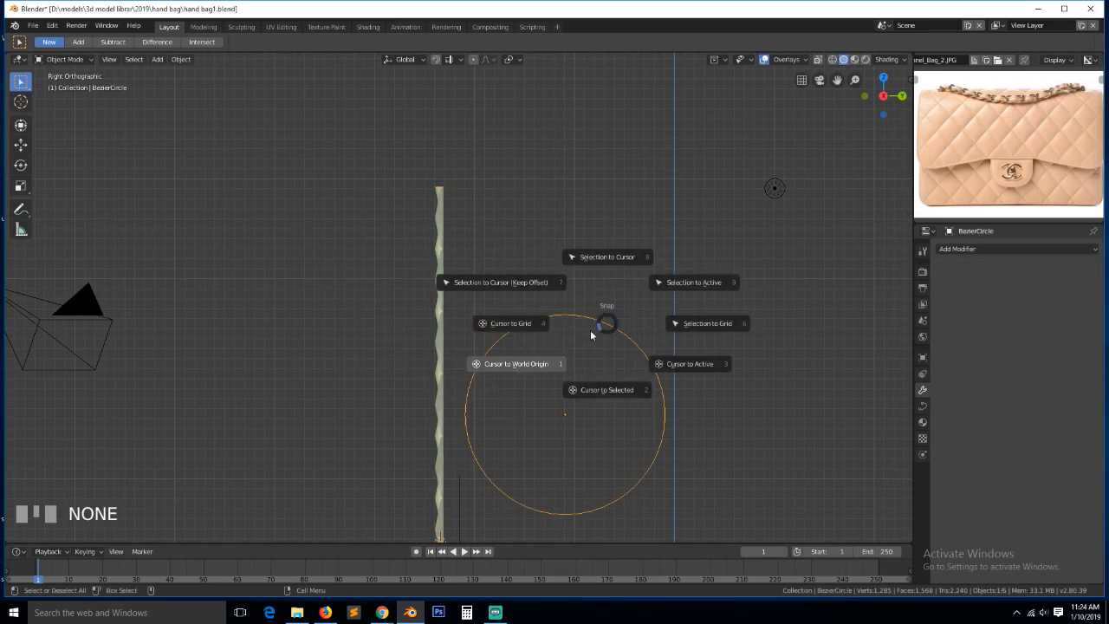
pyautogui.click(607, 390)
# Snap the quilted panel to the 3D cursor at the circle's centre
pyautogui.click(437, 242)
pyautogui.hotkey('shift', 's')
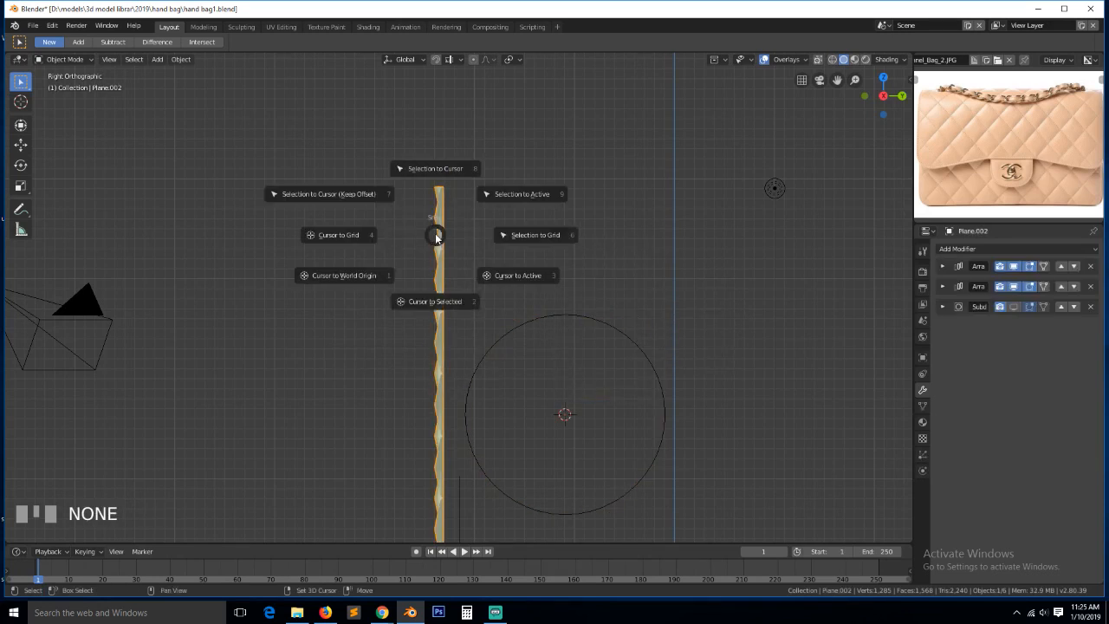
pyautogui.click(450, 170)
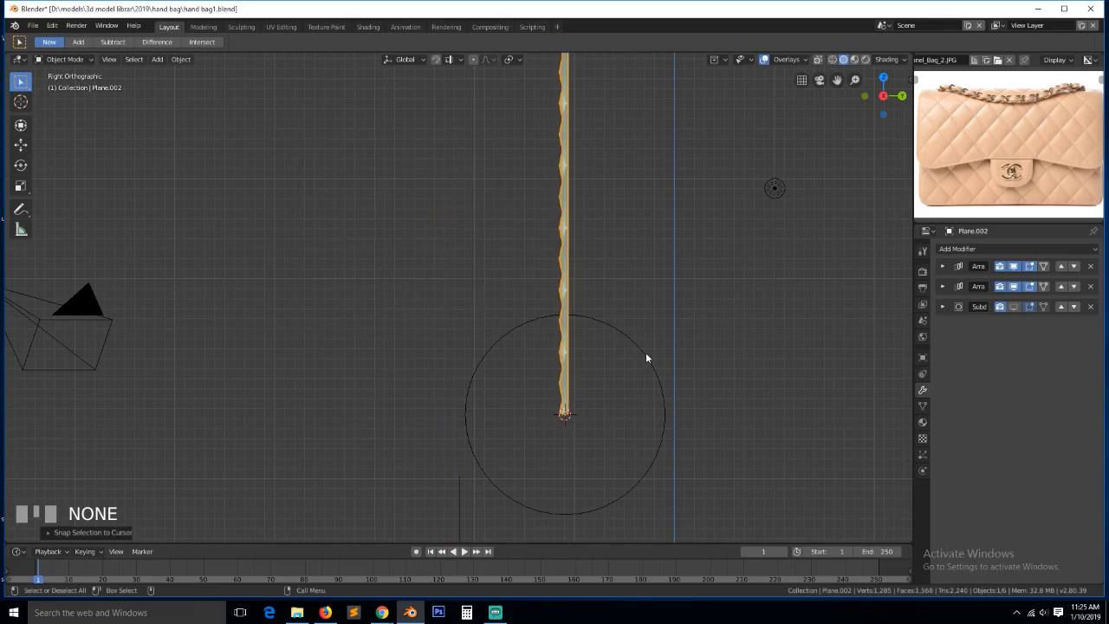
# Add a Curve modifier to the quilted panel with the Bezier circle as its curve object
pyautogui.click(645, 356)
pyautogui.click(562, 262)
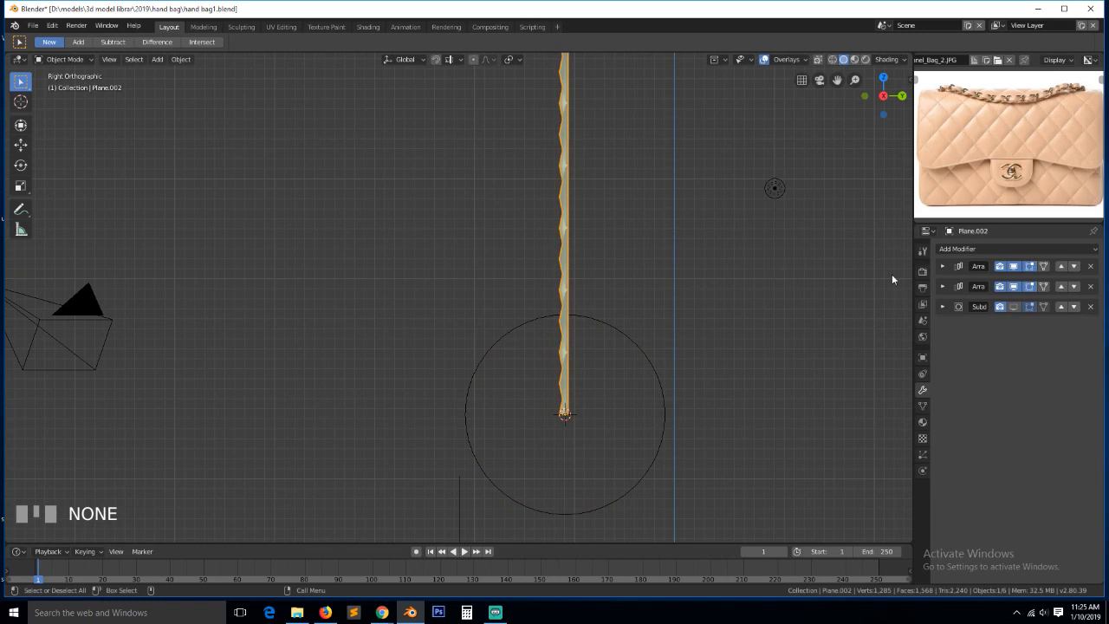
pyautogui.click(988, 249)
pyautogui.click(952, 301)
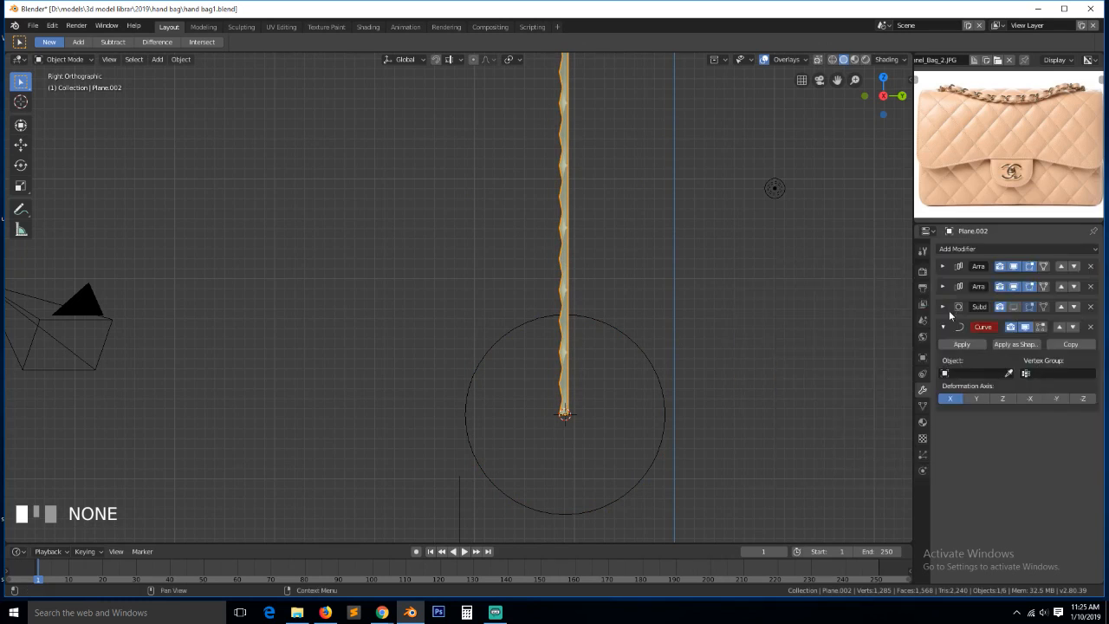
pyautogui.click(1010, 373)
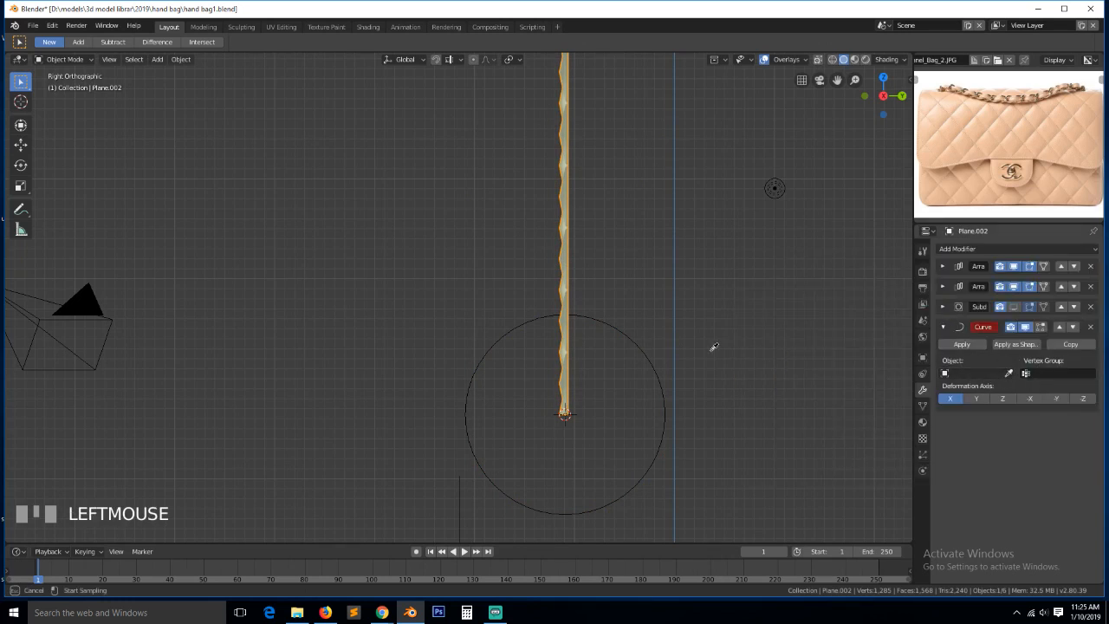
pyautogui.click(647, 356)
# Try the Y, Z and -Z deformation axes on the panel's Curve modifier and set the axis to -Y
pyautogui.scroll(-3, 646, 360)
pyautogui.scroll(-2, 652, 379)
pyautogui.moveTo(616, 407); pyautogui.dragTo(427, 422, button='middle')
pyautogui.press('KP_1')
pyautogui.press('KP_3')
pyautogui.press('KP_1')
pyautogui.press('`')
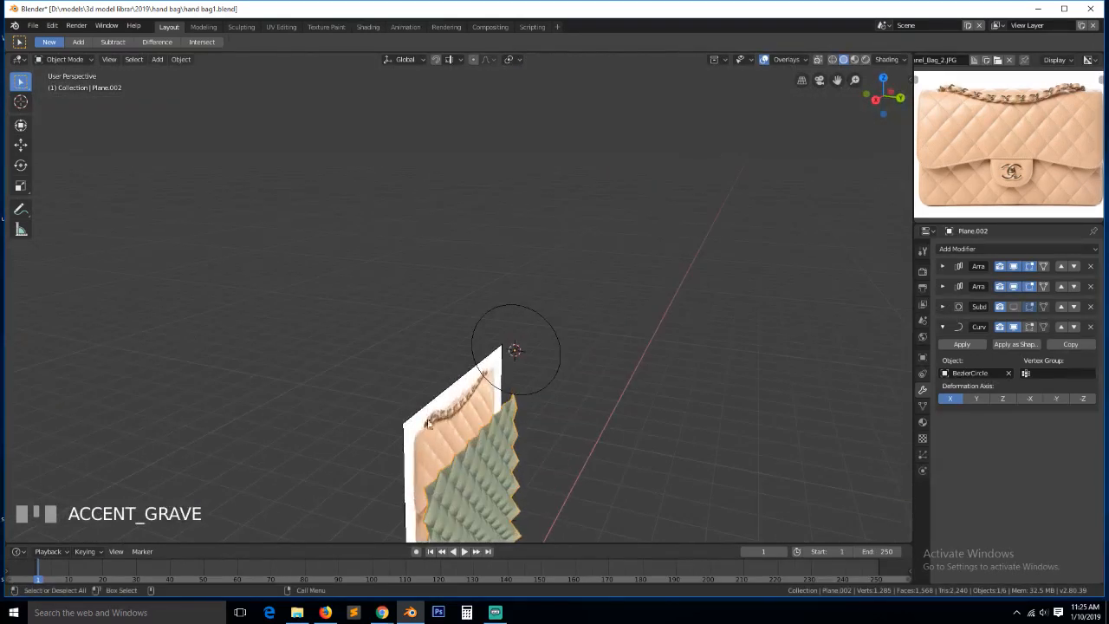
pyautogui.click(979, 399)
pyautogui.click(1003, 398)
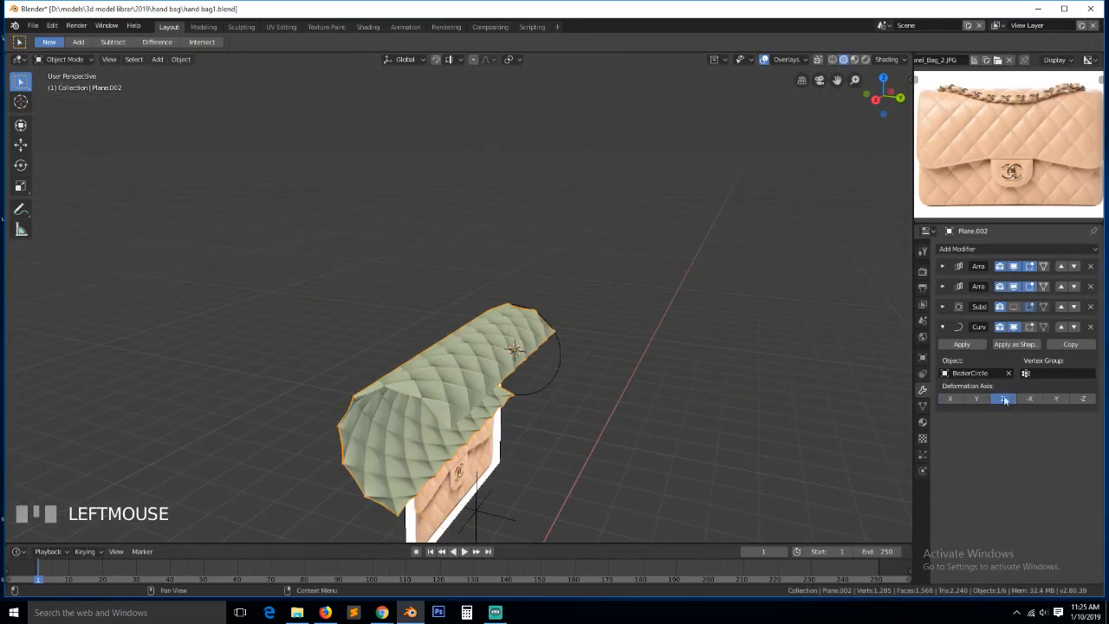
pyautogui.press('KP_1')
pyautogui.press('KP_3')
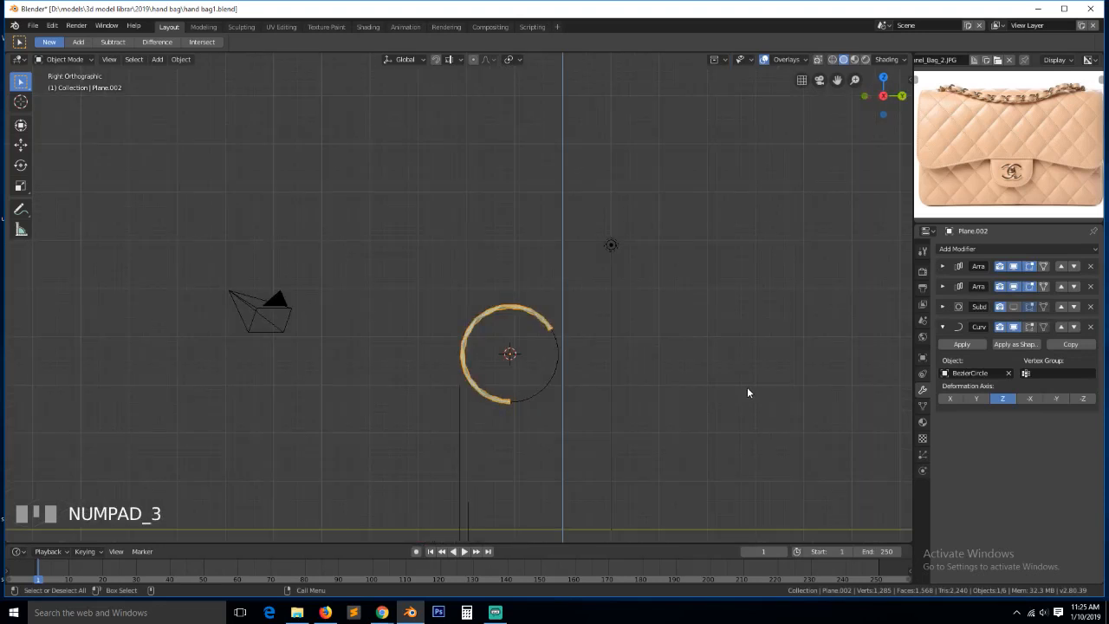
pyautogui.scroll(3, 541, 406)
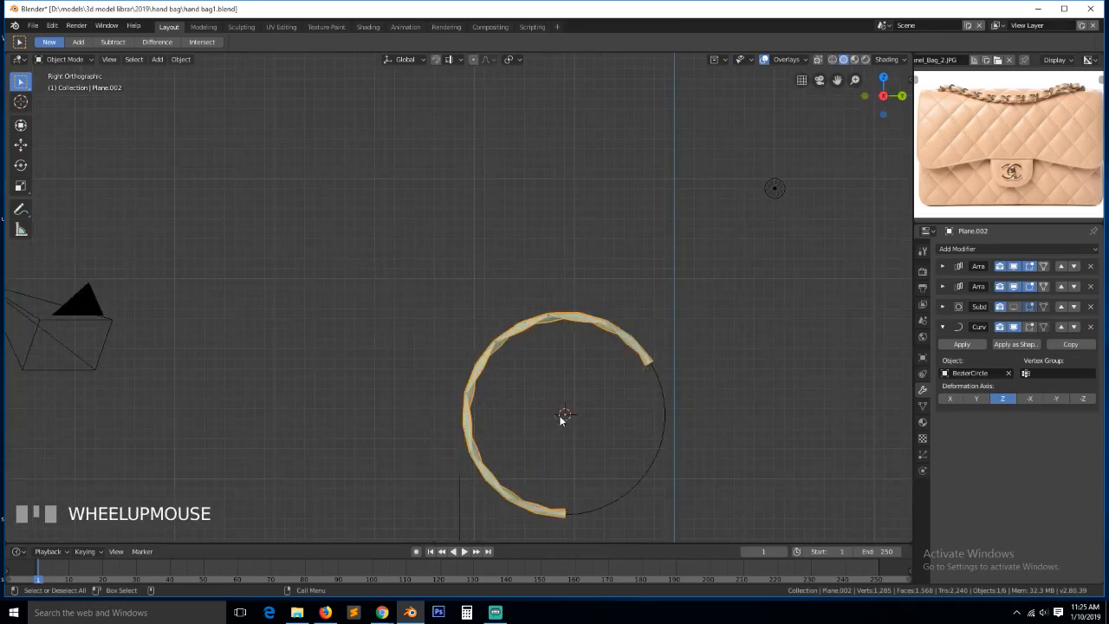
pyautogui.click(1093, 402)
pyautogui.click(1056, 397)
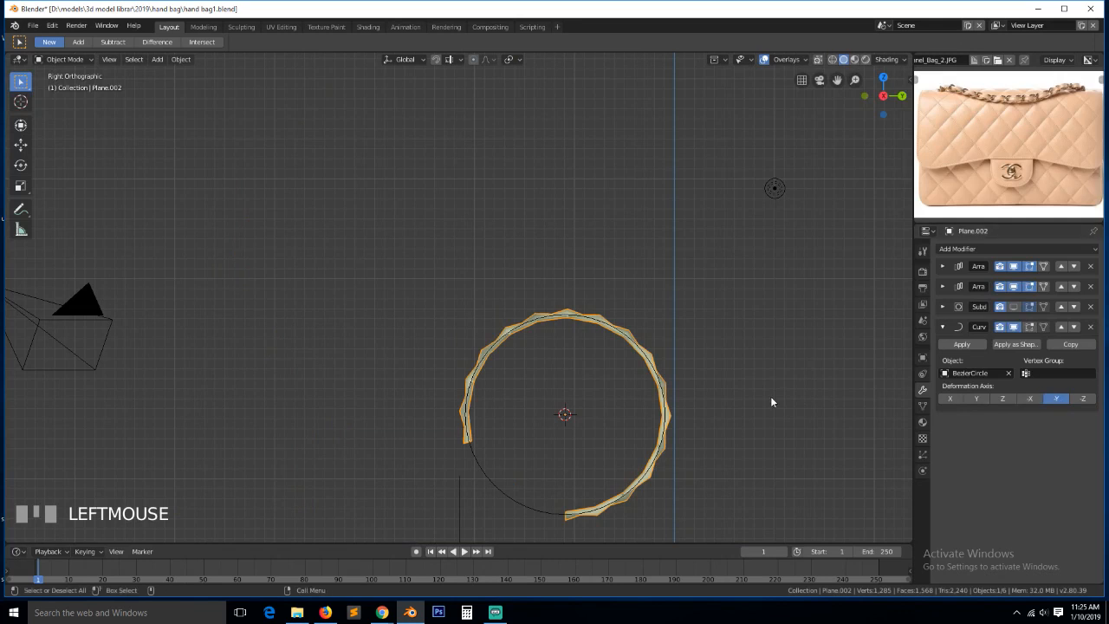
# Enter edit mode on the Bezier circle and toggle its cyclic setting off to open the curve
pyautogui.hotkey('shift', '`')
pyautogui.scroll(2, 541, 313)
pyautogui.press('KP_1')
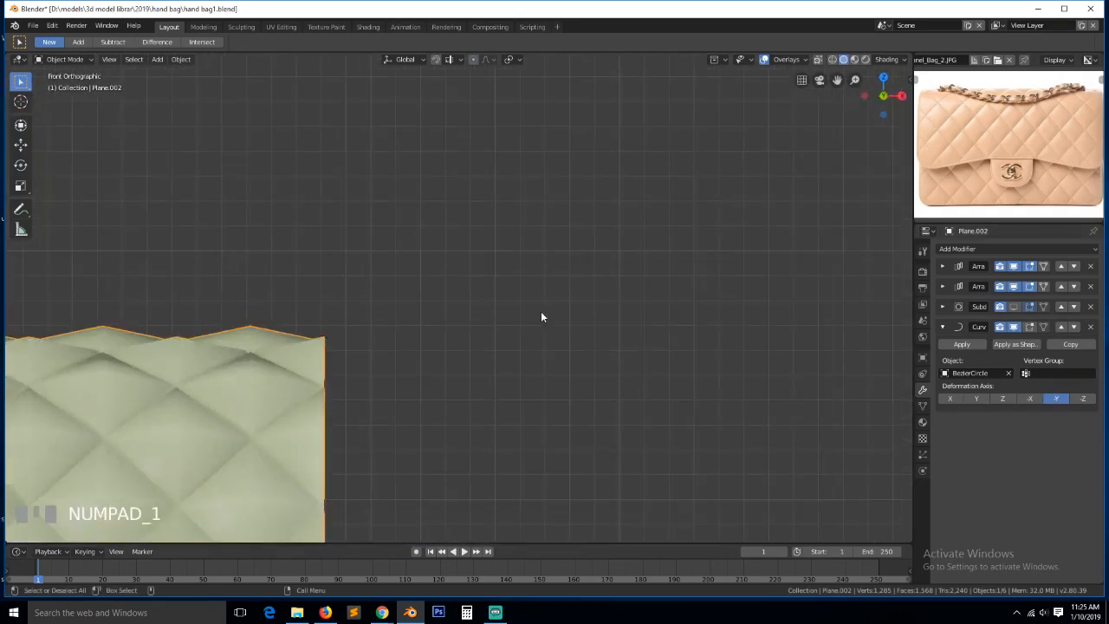
pyautogui.press('KP_3')
pyautogui.scroll(-3, 547, 353)
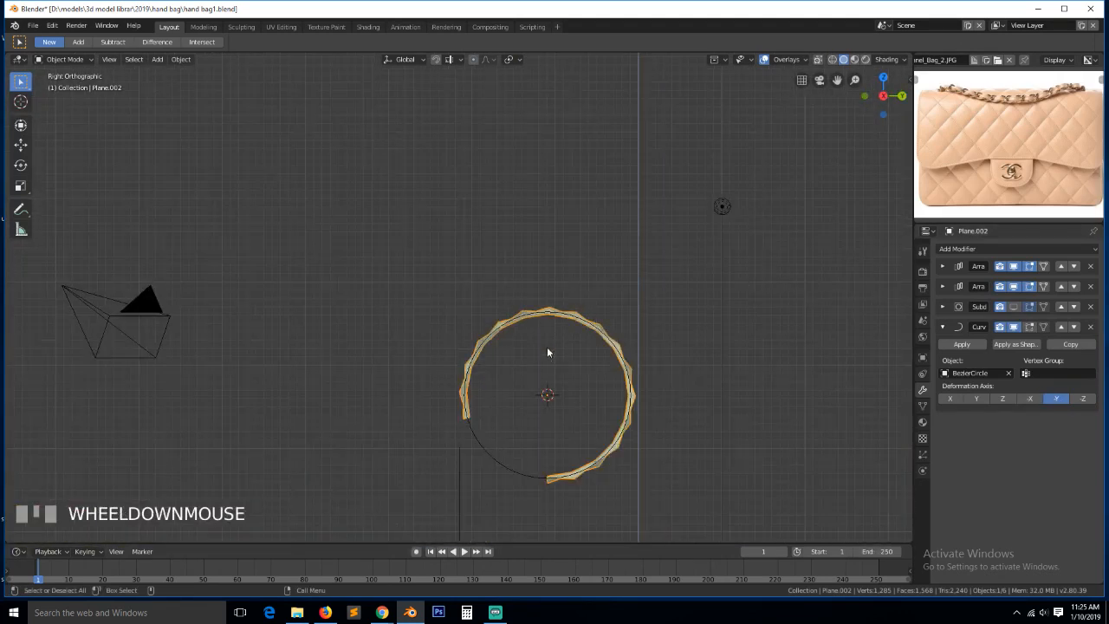
pyautogui.click(509, 470)
pyautogui.scroll(-2, 511, 469)
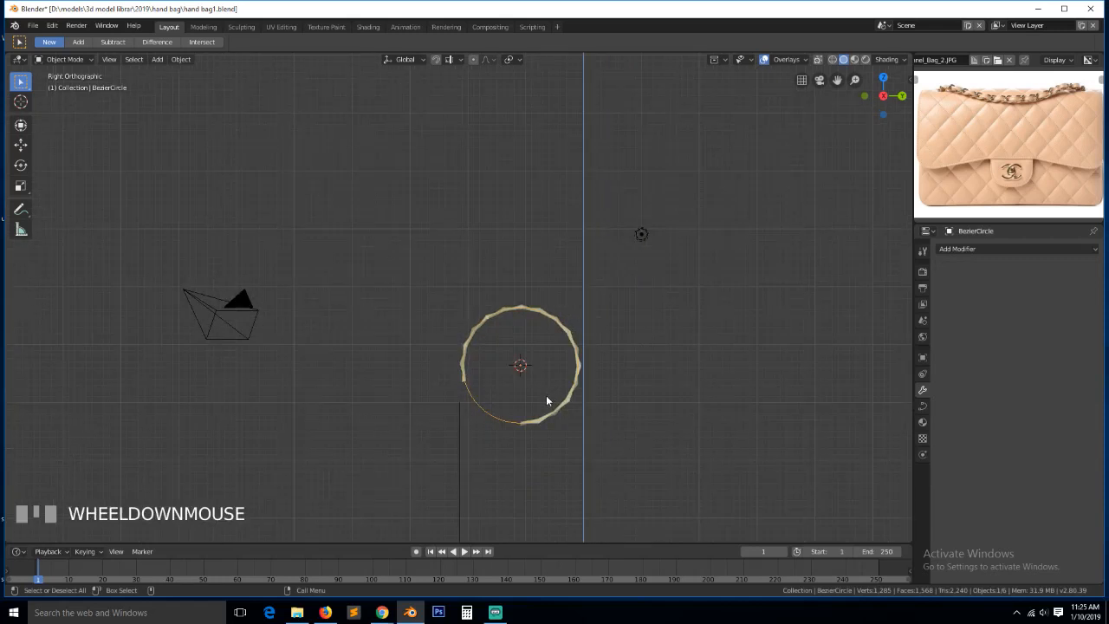
pyautogui.scroll(-1, 1018, 145)
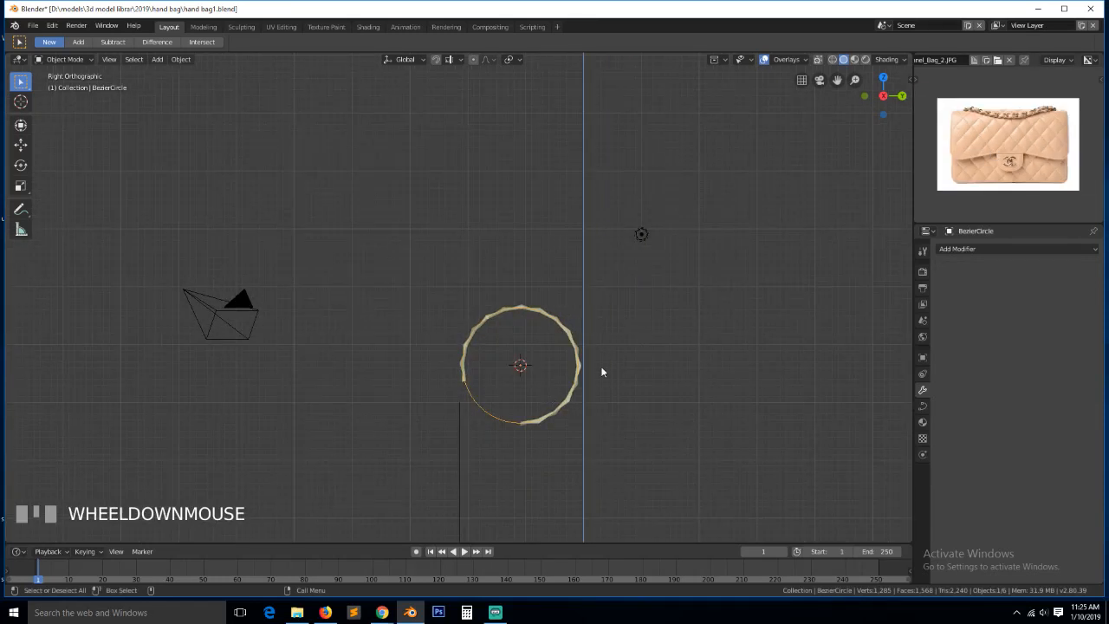
pyautogui.press('Tab')
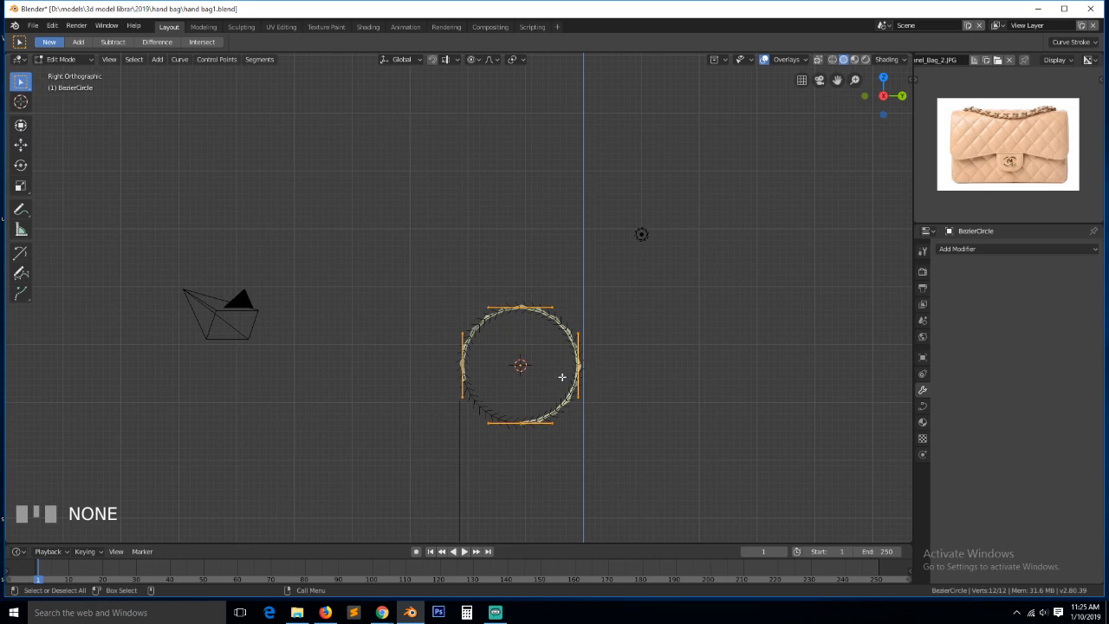
pyautogui.hotkey('alt', 'c')
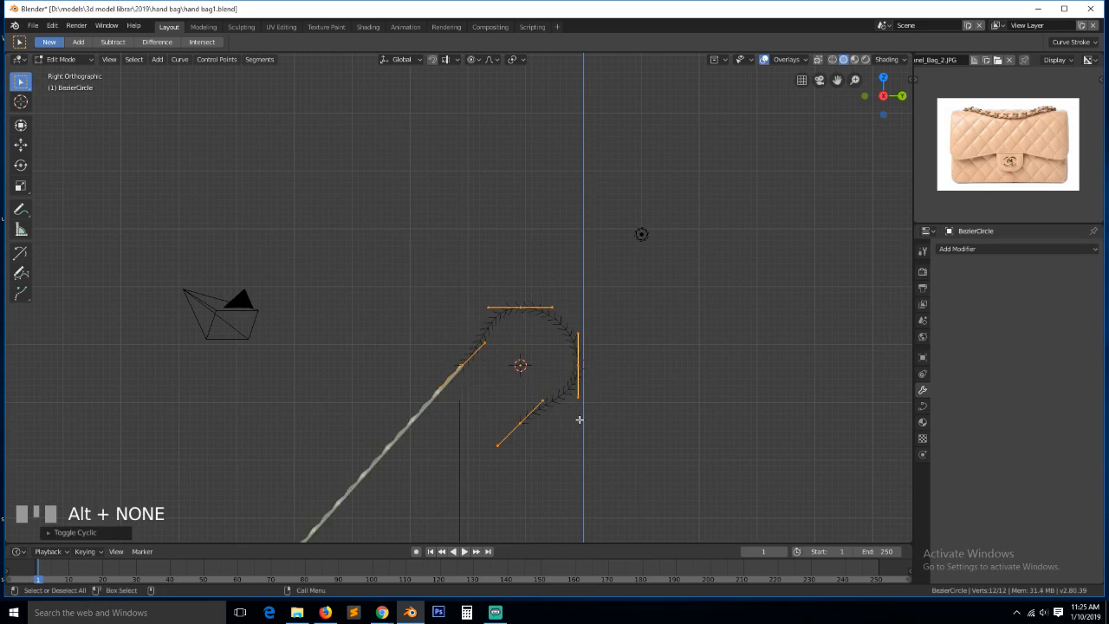
# Rotate all control points of the opened curve clockwise in the side view until its open ends point straight down
pyautogui.press('r')
pyautogui.rightClick(784, 318)
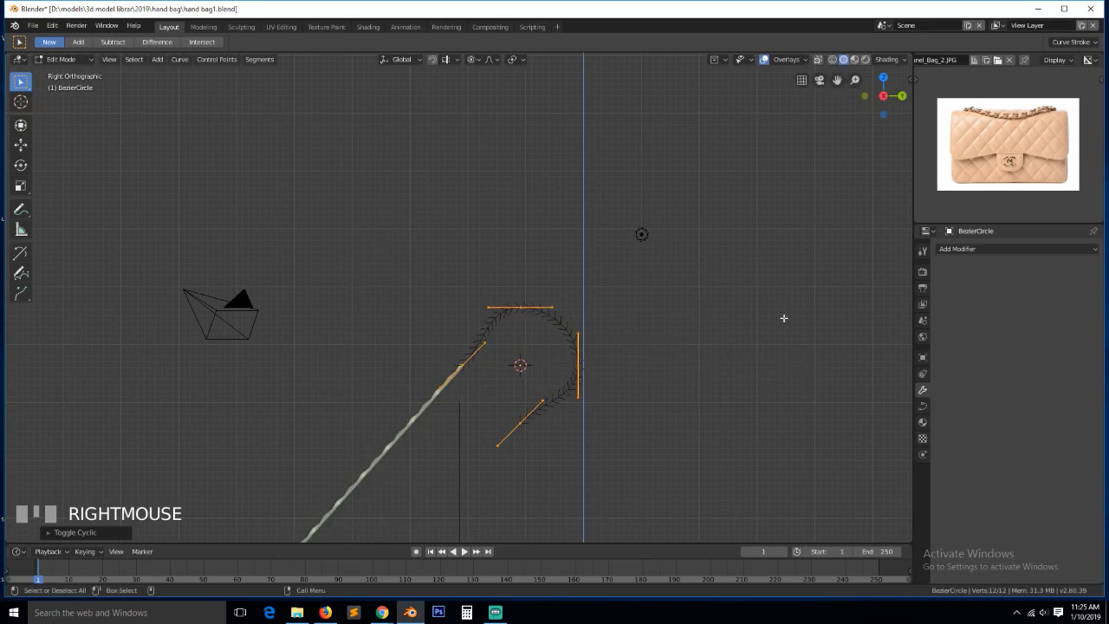
pyautogui.press('r')
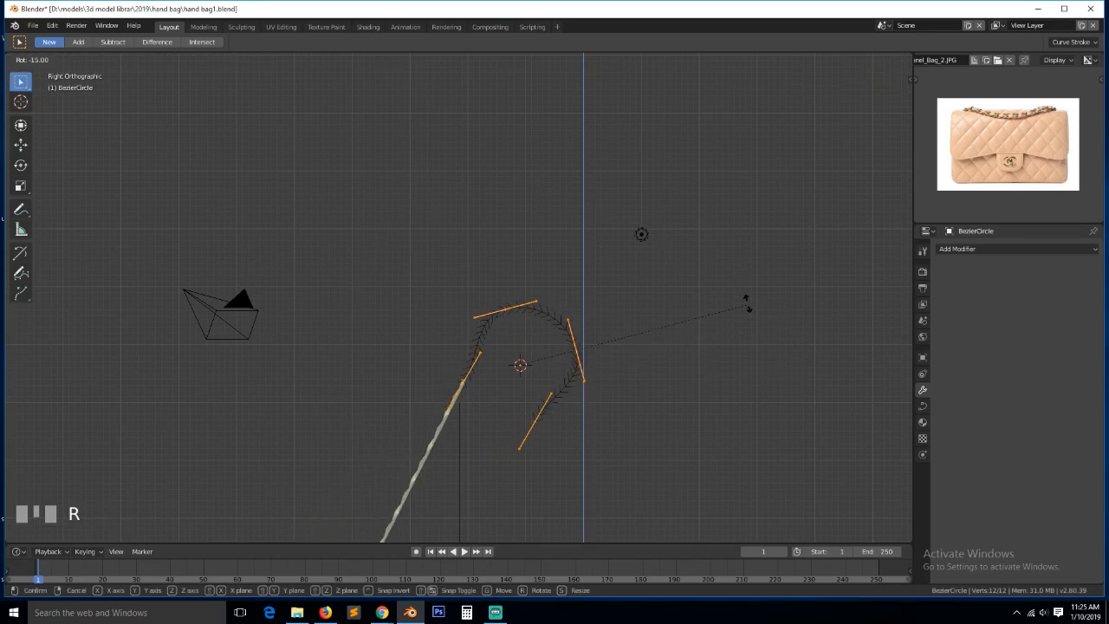
pyautogui.click(660, 240)
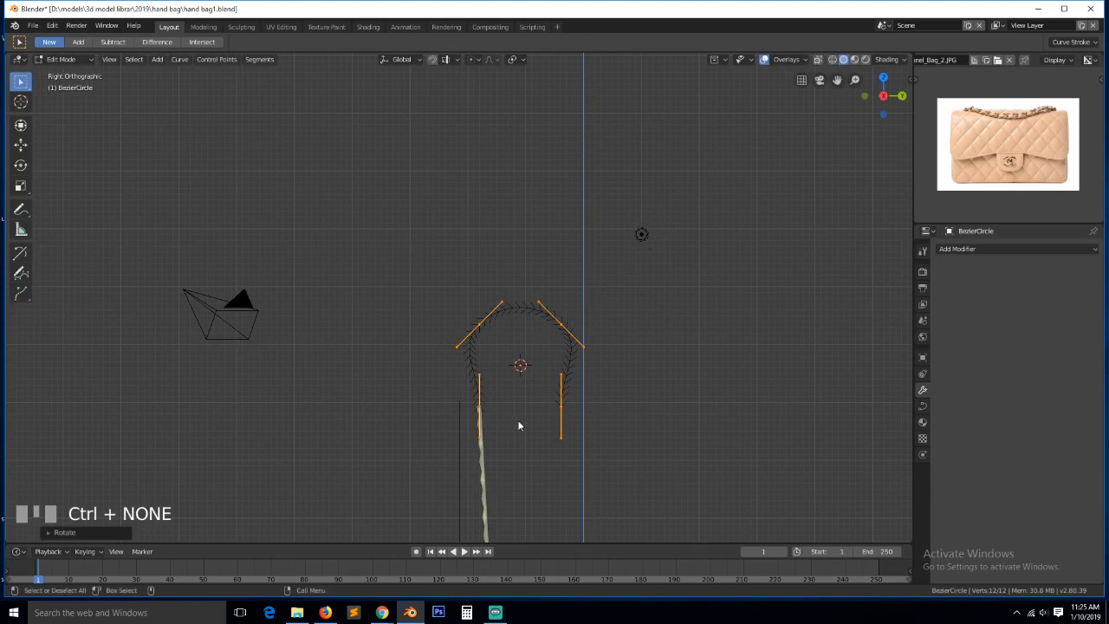
# Leave curve editing and move the quilted panel about -4.7 m along global Z so it wraps over the arch
pyautogui.press('Tab')
pyautogui.click(484, 478)
pyautogui.press('g')
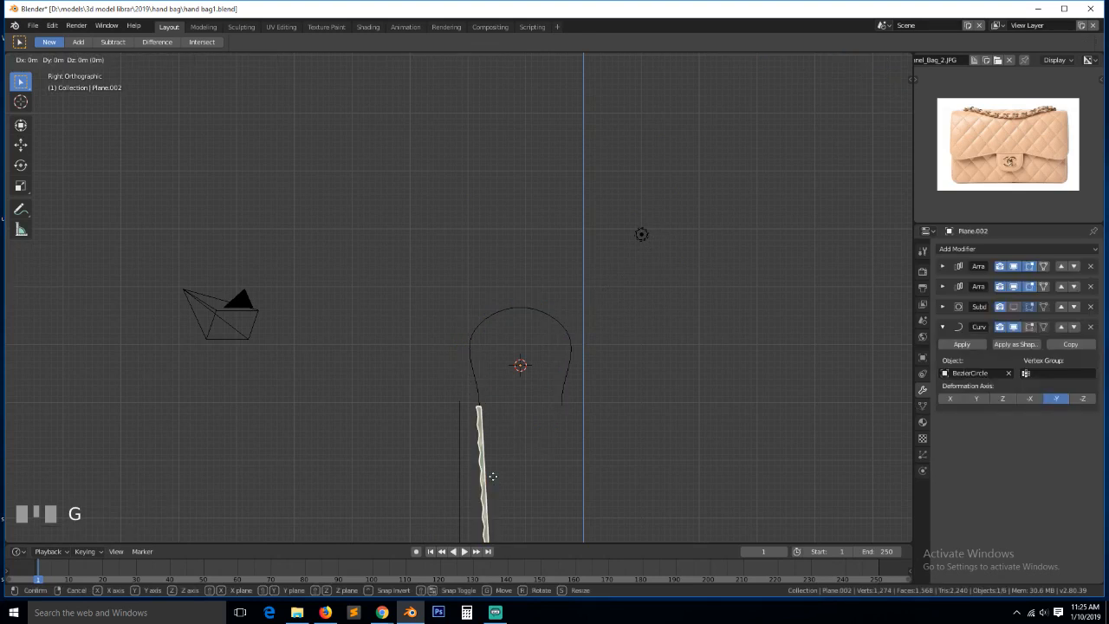
pyautogui.moveTo(490, 476); pyautogui.dragTo(435, 271, button='middle')
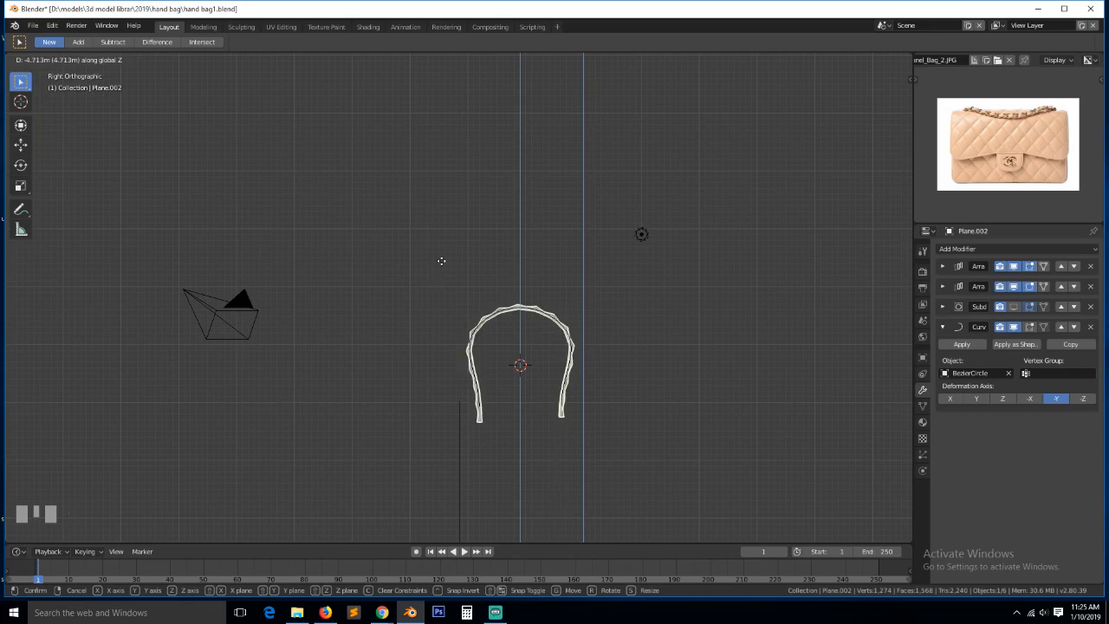
pyautogui.click(441, 260)
# Edit the Bezier curve in the side view and move its front end control point up and outward
pyautogui.moveTo(676, 312); pyautogui.dragTo(751, 371, button='middle')
pyautogui.scroll(5, 570, 342)
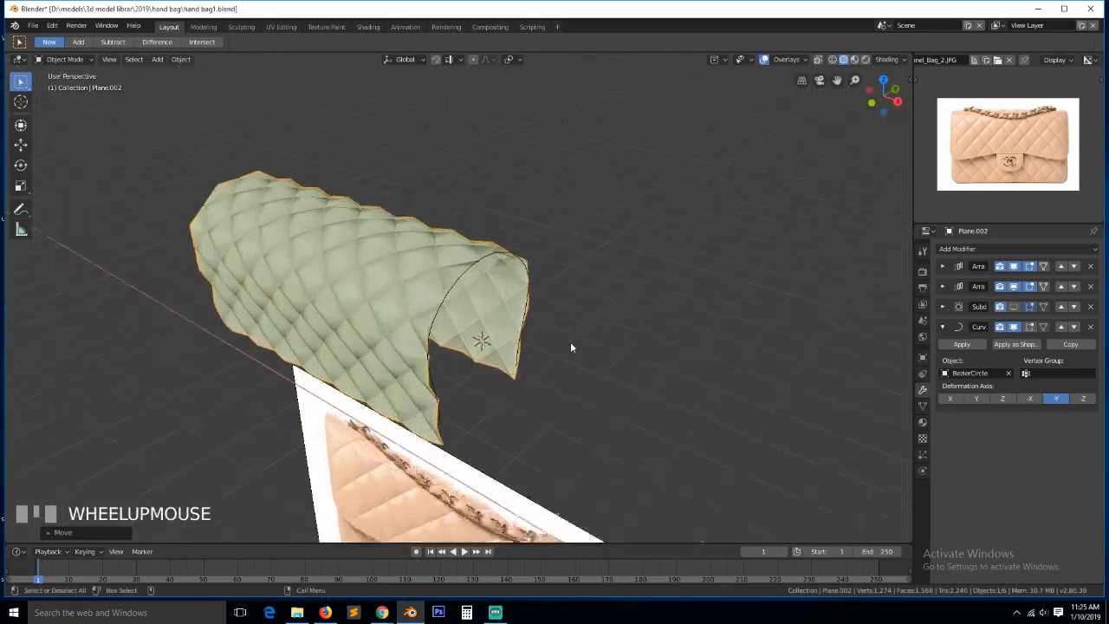
pyautogui.press('KP_1')
pyautogui.scroll(-3, 520, 355)
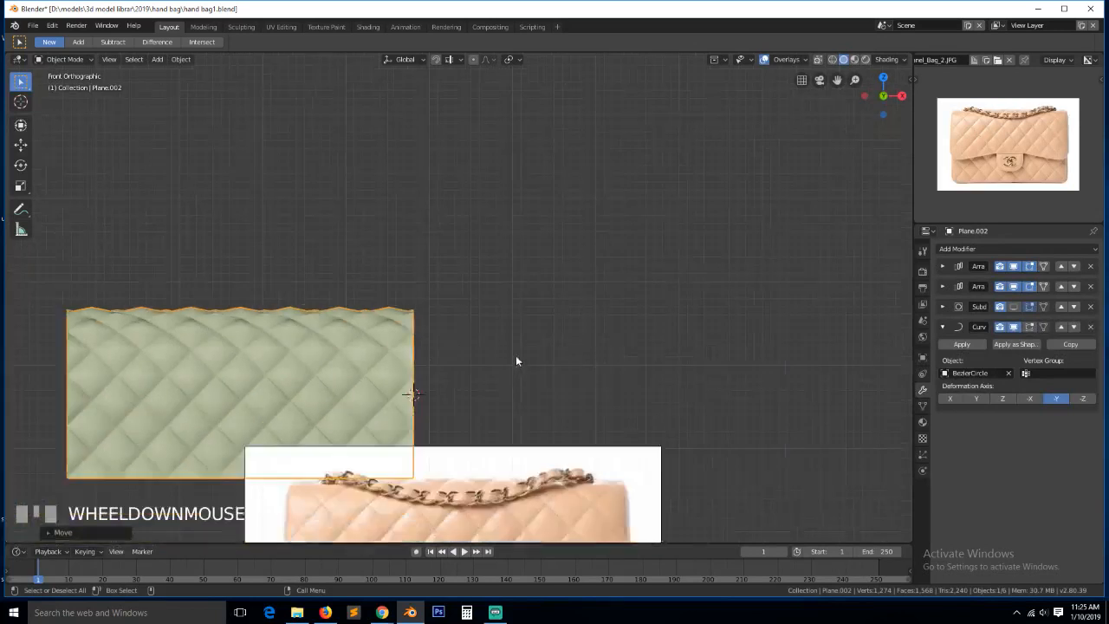
pyautogui.scroll(3, 511, 330)
pyautogui.press('KP_3')
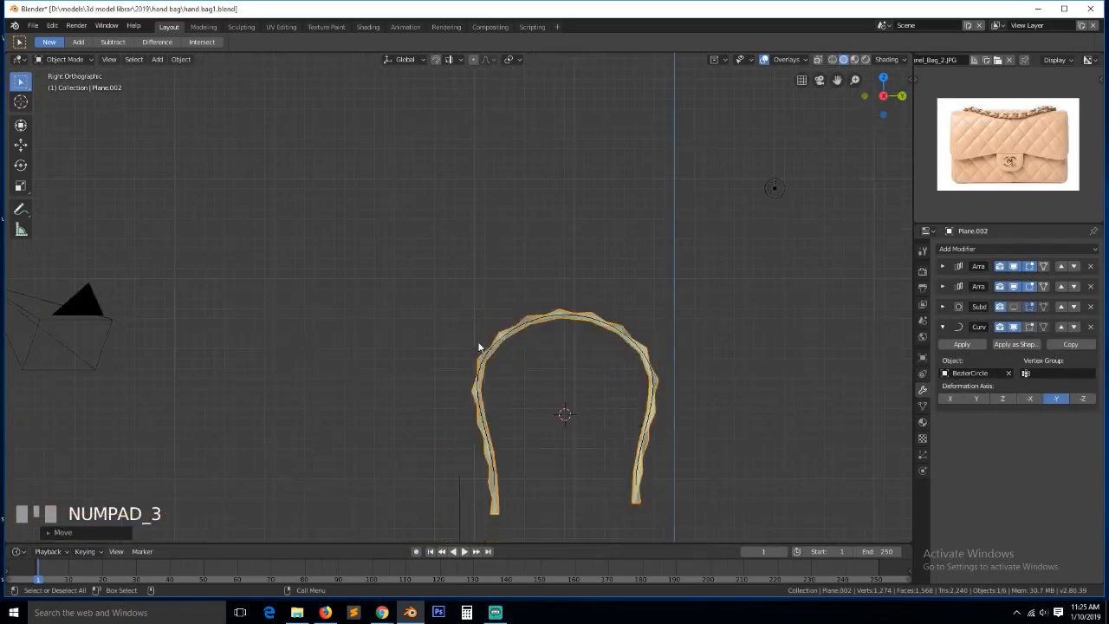
pyautogui.click(648, 360)
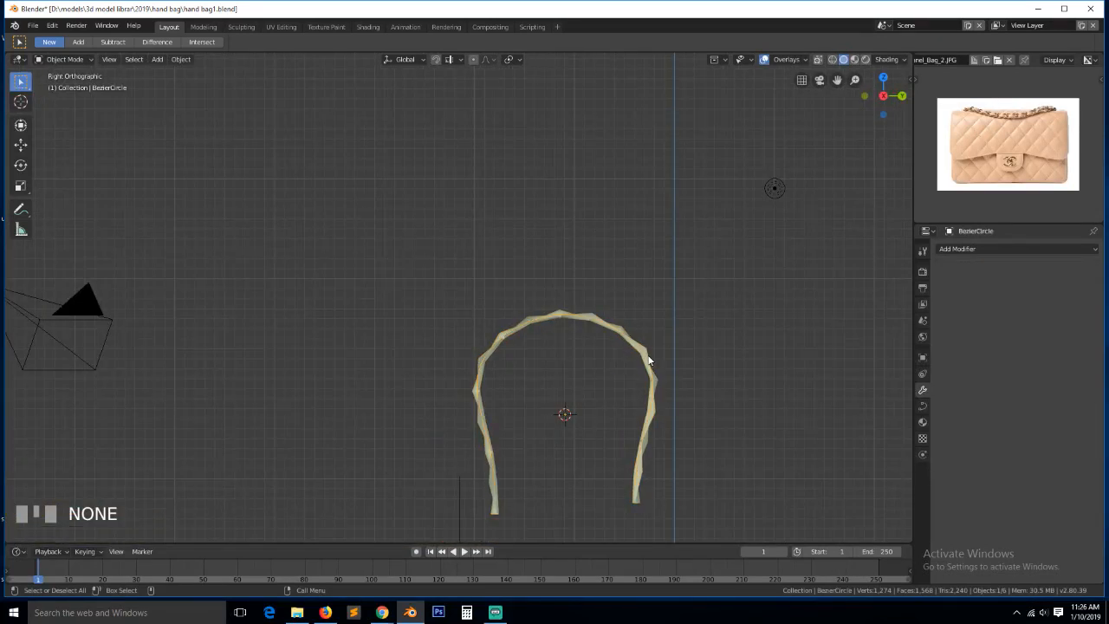
pyautogui.click(647, 361)
pyautogui.click(650, 362)
pyautogui.click(650, 364)
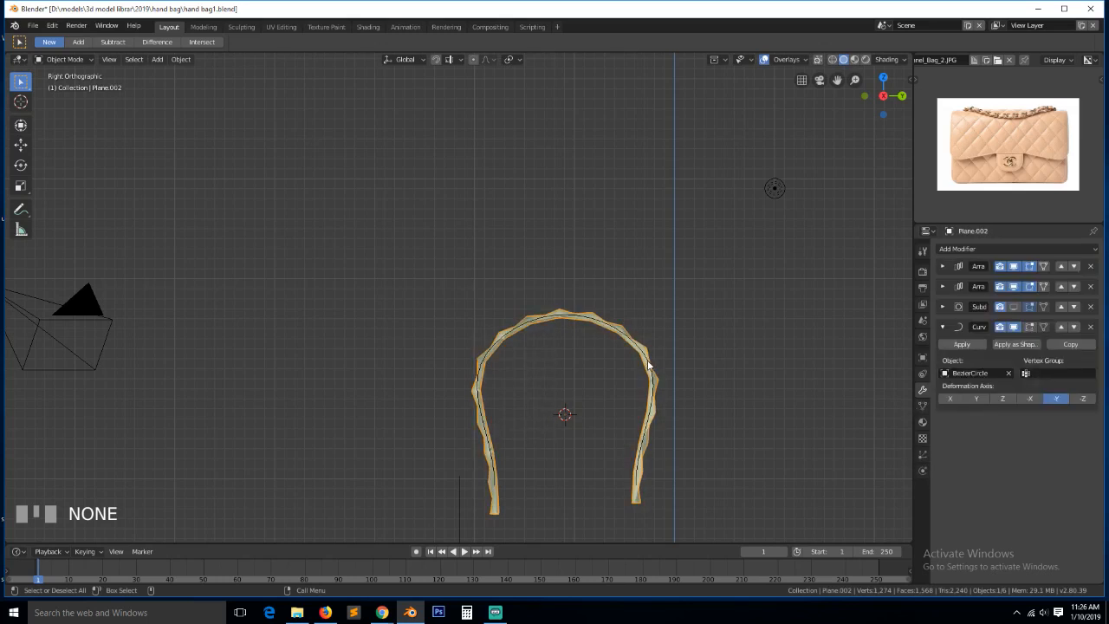
pyautogui.click(647, 367)
pyautogui.press('Tab')
pyautogui.click(499, 491)
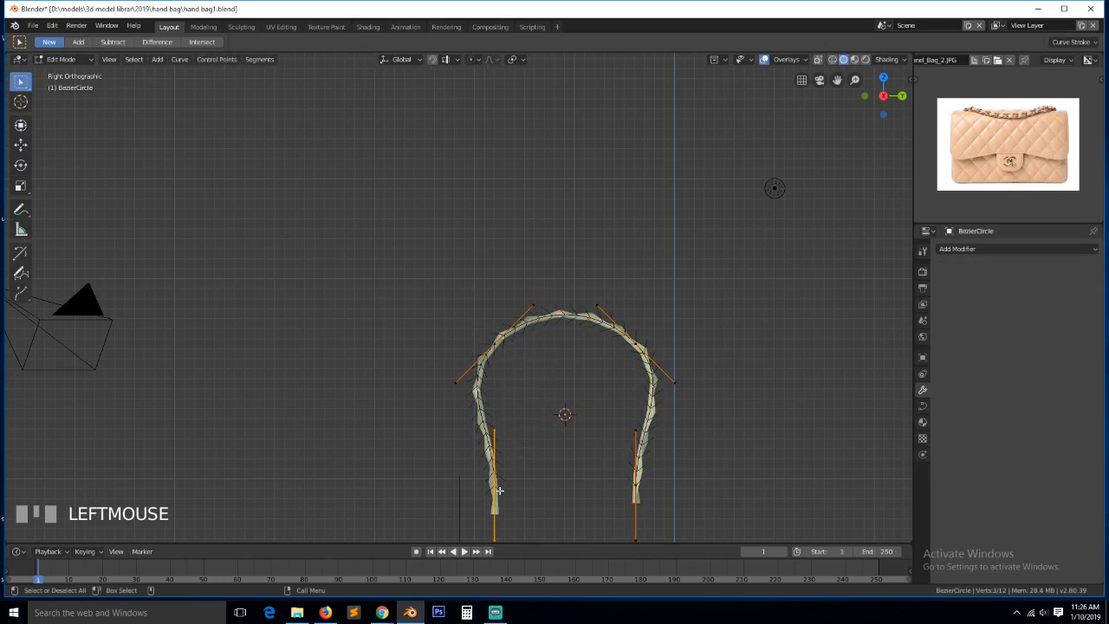
pyautogui.press('g')
pyautogui.click(490, 452)
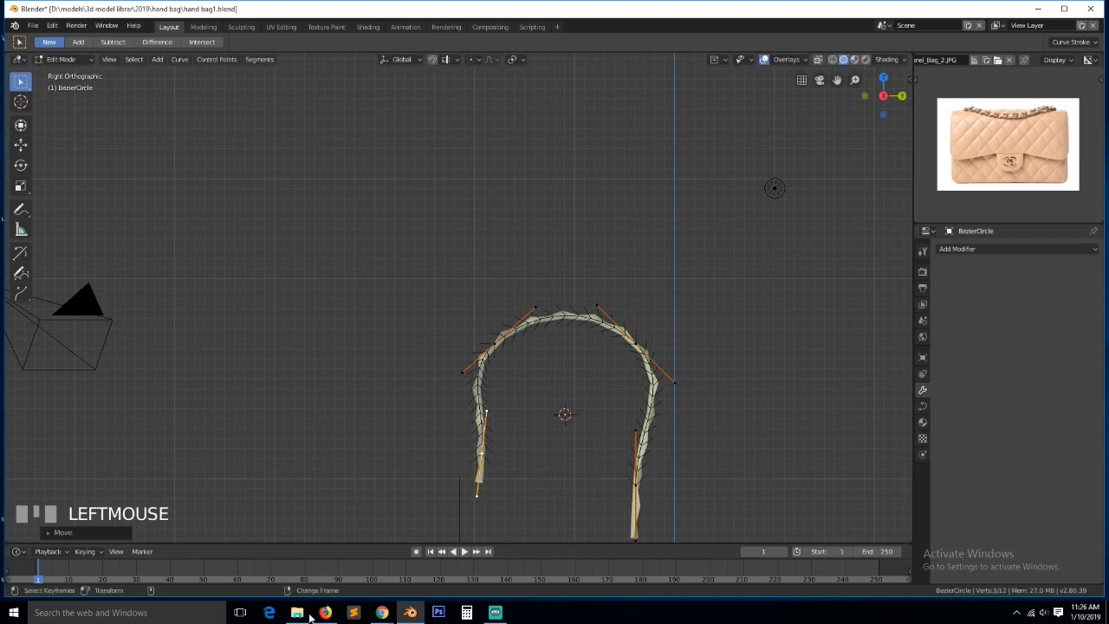
# Switch to Chrome and go through the reference photos to the fourth one, showing the back of the bag
pyautogui.moveTo(334, 611)
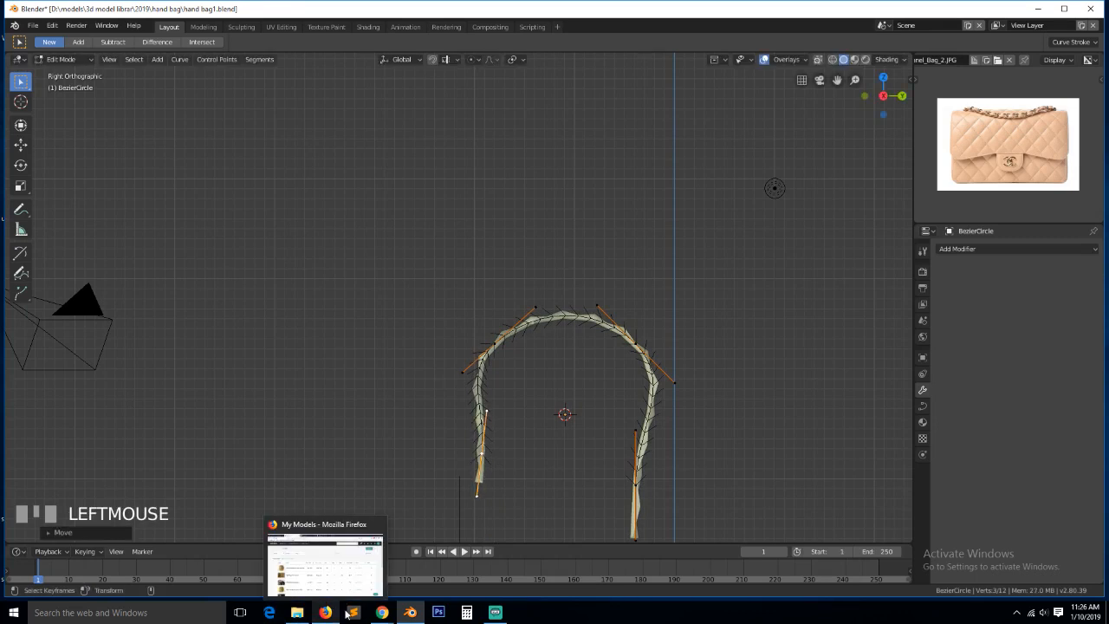
pyautogui.moveTo(382, 612)
pyautogui.click(361, 551)
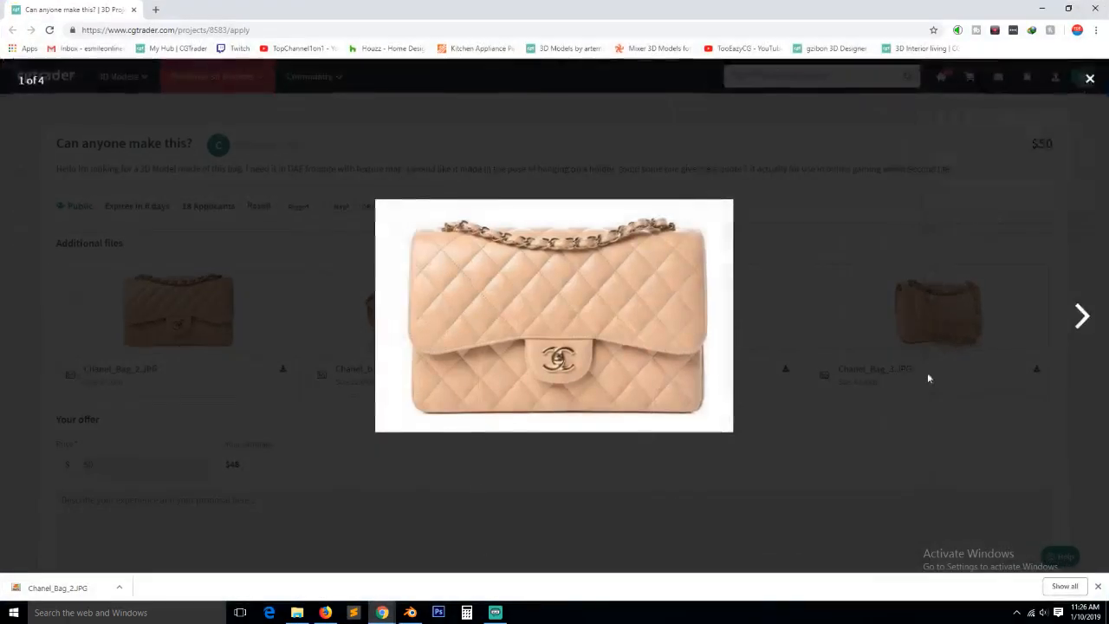
pyautogui.click(1080, 319)
pyautogui.click(1078, 321)
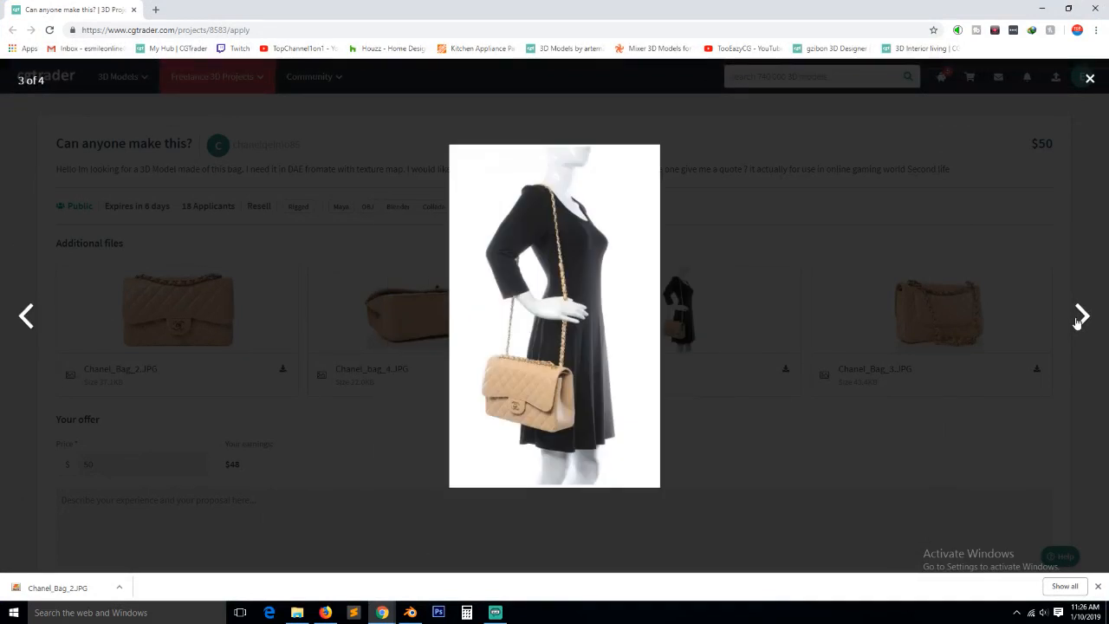
pyautogui.click(1078, 321)
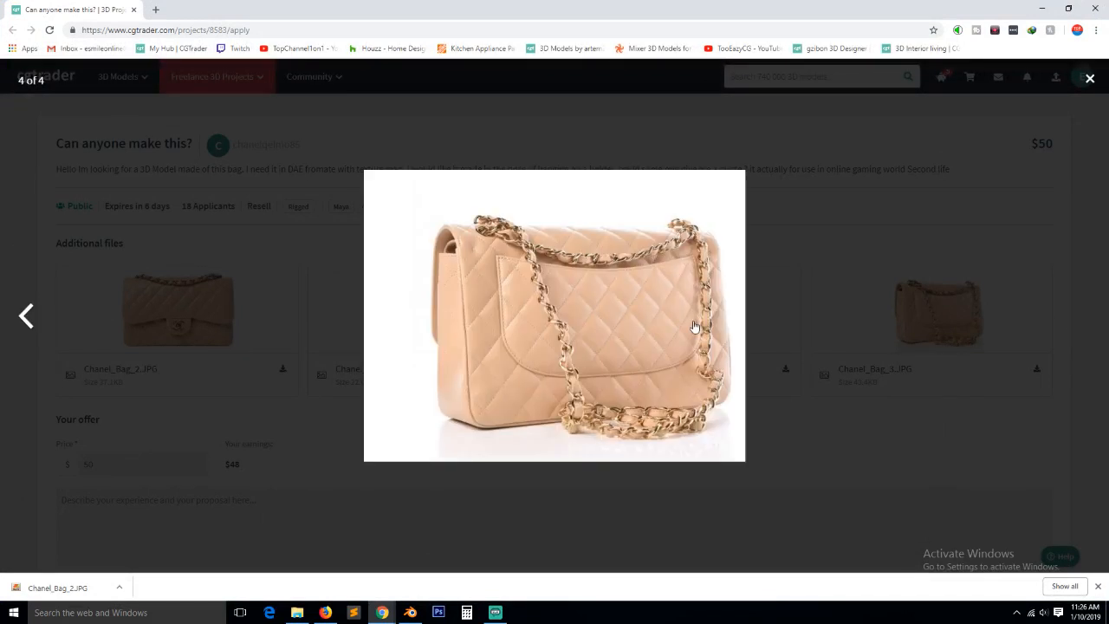
# Save the back-view photo as Chanel_Bag_3.JPG and load it into Blender's image editor as the reference
pyautogui.rightClick(652, 300)
pyautogui.click(732, 324)
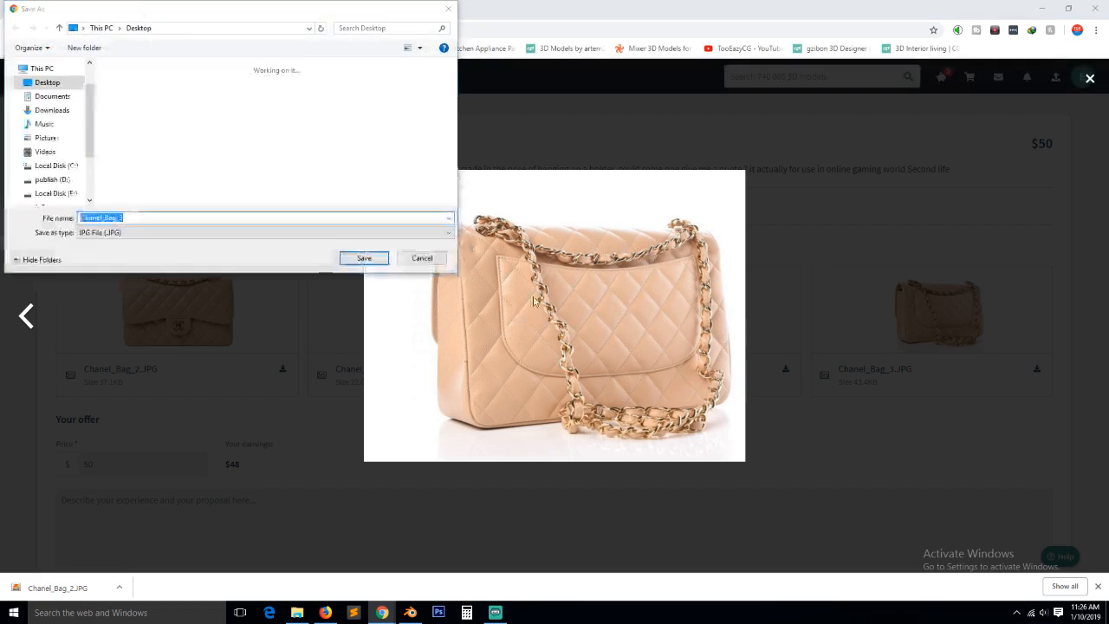
pyautogui.click(358, 256)
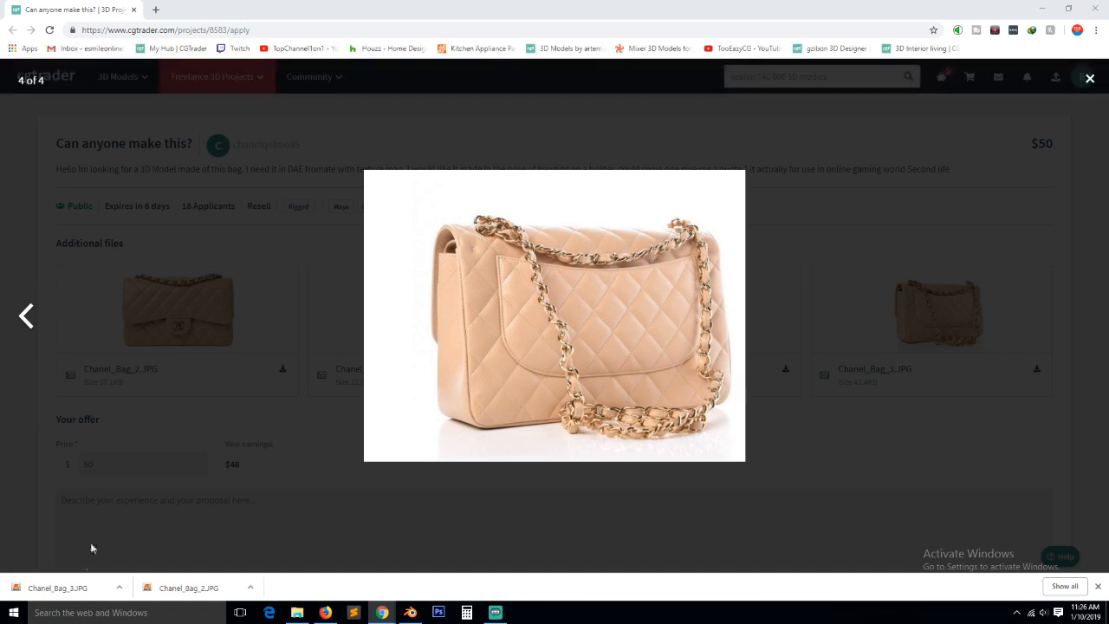
pyautogui.moveTo(70, 587); pyautogui.dragTo(987, 128)
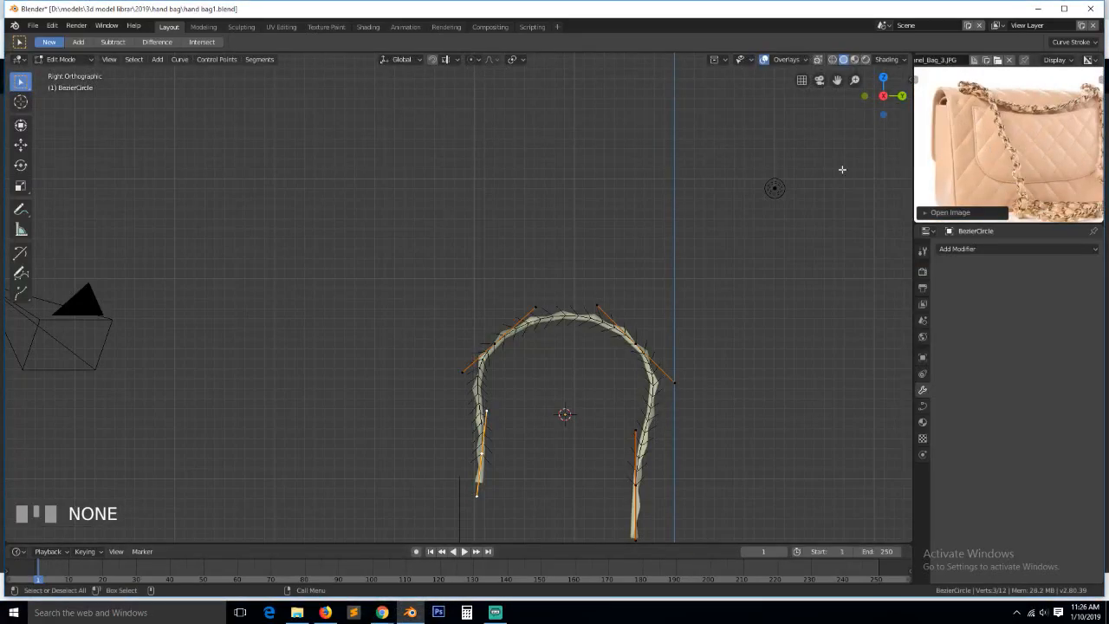
# Move the curve's two rear control points about 0.7 m toward the front, and shift the rear end point slightly back outward
pyautogui.scroll(-2, 641, 344)
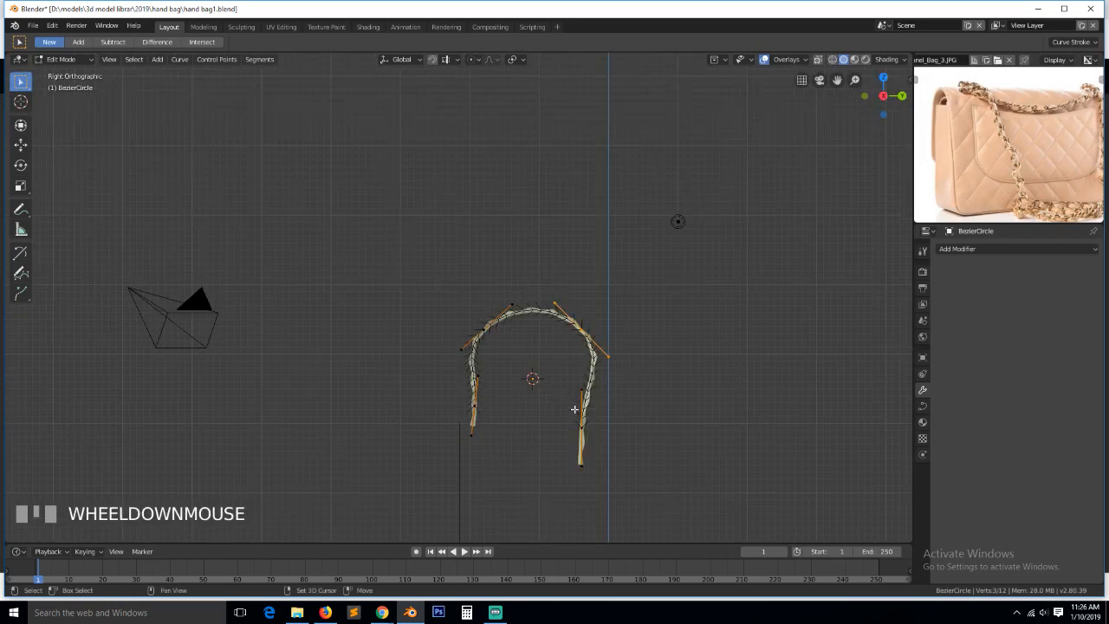
pyautogui.keyDown('shift'); pyautogui.click(619, 334); pyautogui.keyUp('shift')
pyautogui.press('g')
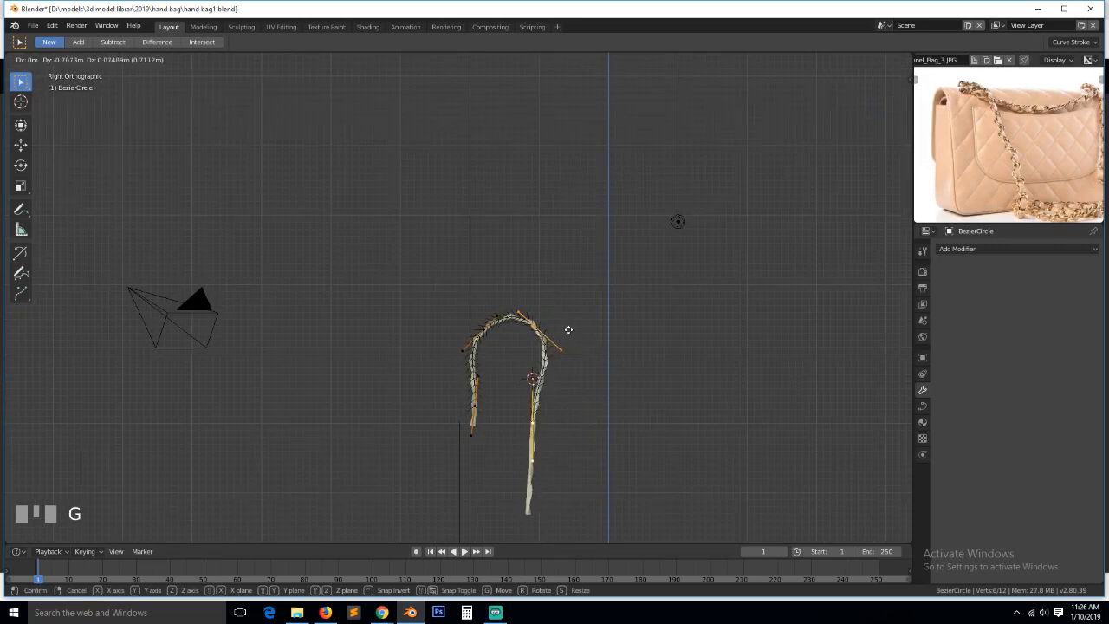
pyautogui.click(566, 331)
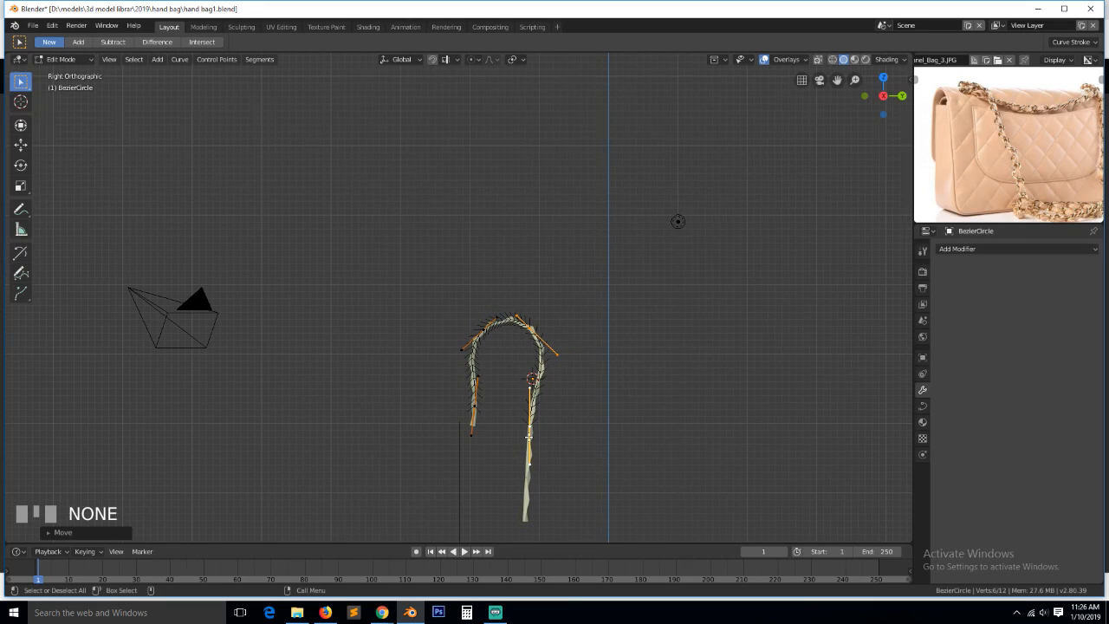
pyautogui.click(529, 435)
pyautogui.press('g')
pyautogui.click(554, 439)
# Move the curve's upper front control point inward and slightly down to narrow the arch
pyautogui.click(467, 338)
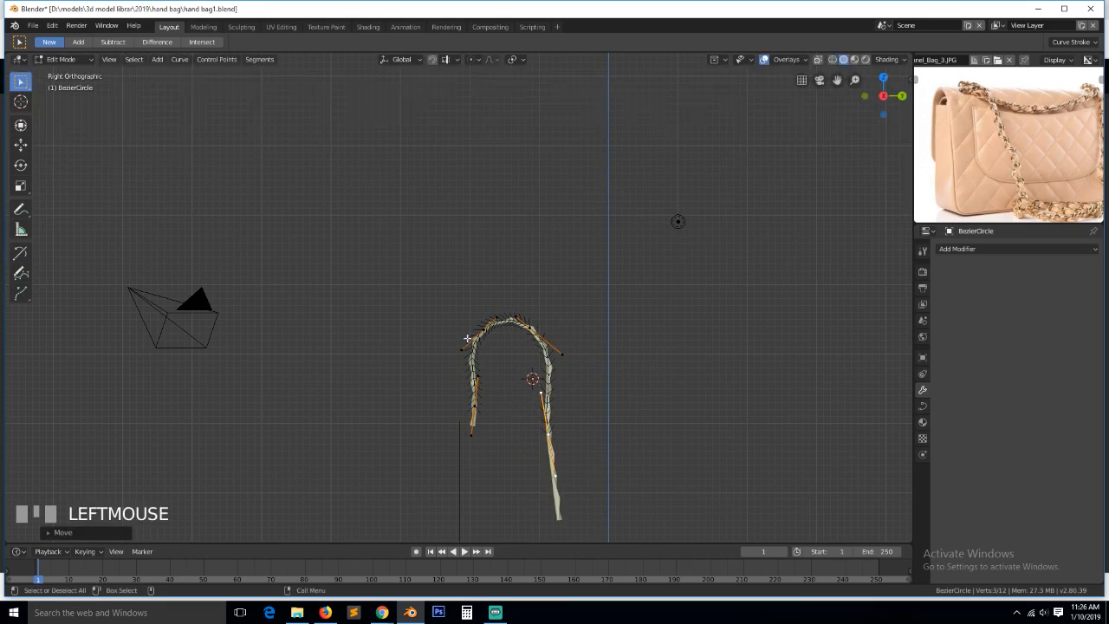
pyautogui.press('g')
pyautogui.click(487, 332)
pyautogui.press('g')
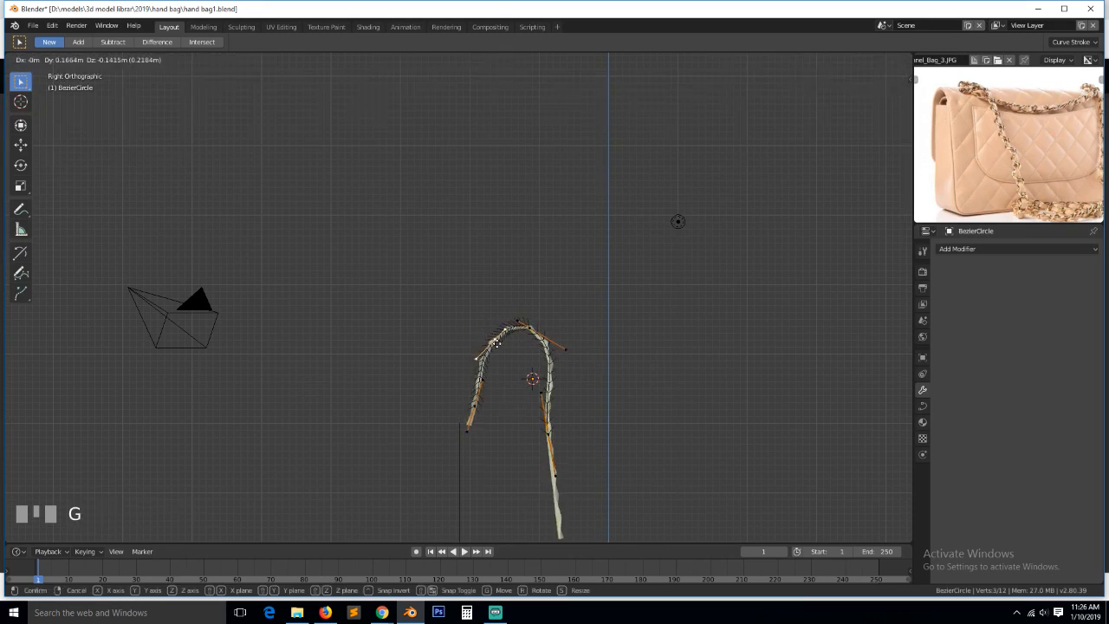
pyautogui.click(494, 343)
# Set the front end control point's handle type to Aligned and rotate it about -11 degrees so that end runs vertically
pyautogui.click(476, 404)
pyautogui.press('r')
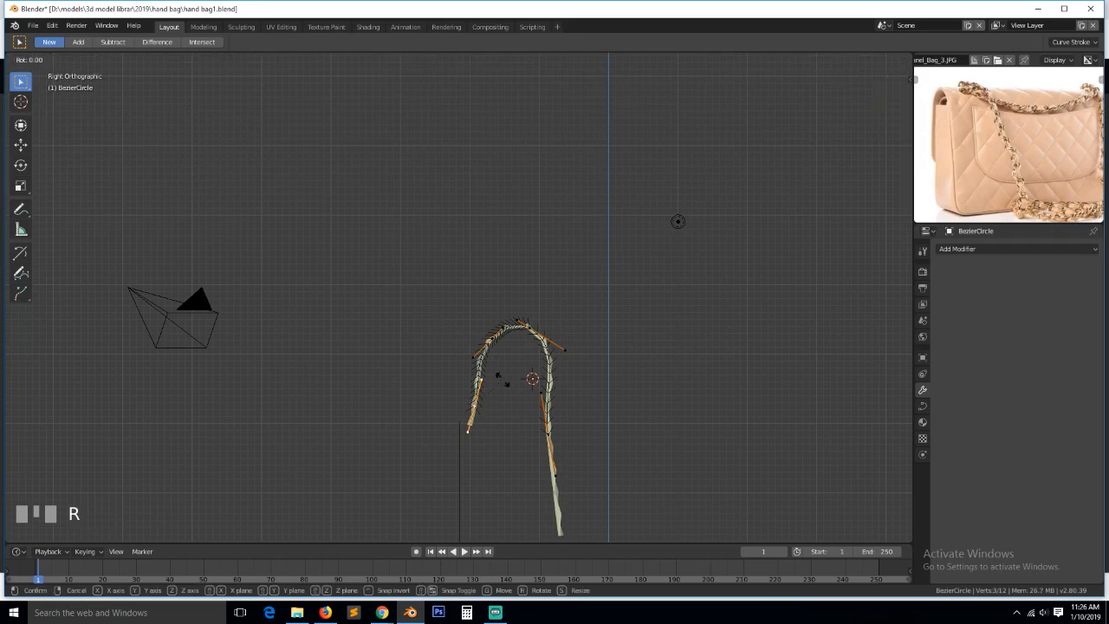
pyautogui.rightClick(499, 379)
pyautogui.press('v')
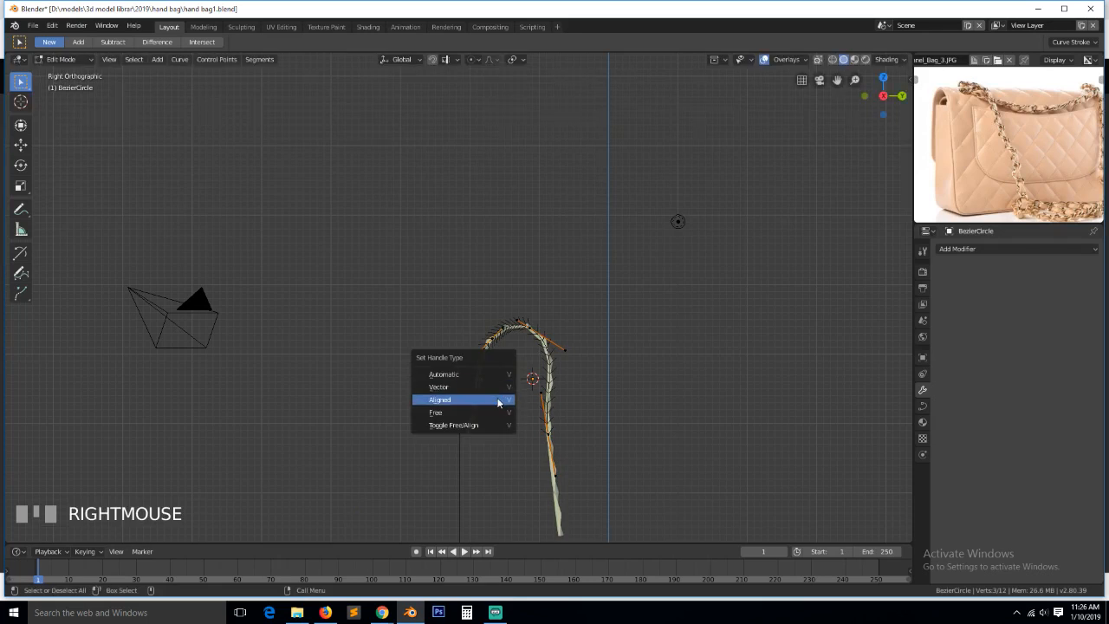
pyautogui.click(498, 399)
pyautogui.press('r')
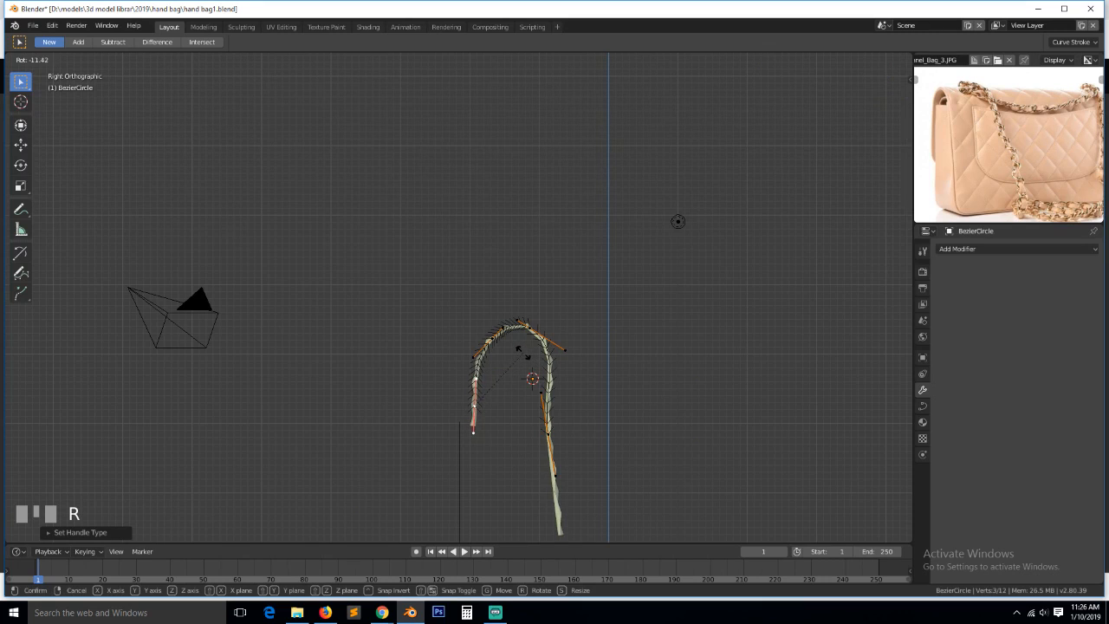
pyautogui.click(522, 353)
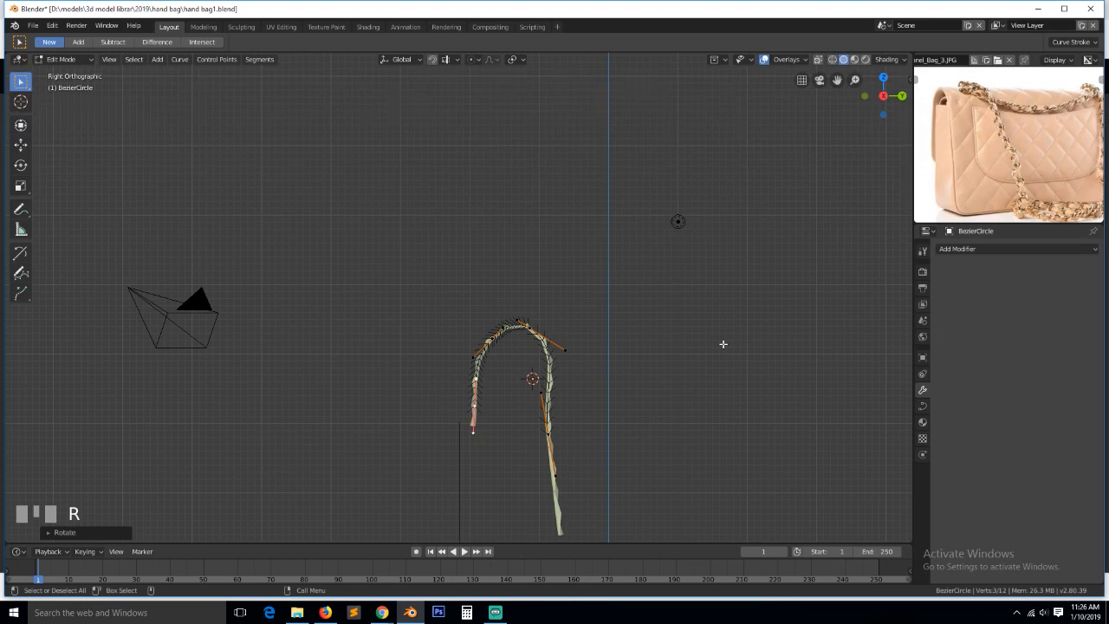
# Move the curve's rear end control point slightly outward, toward the back, to widen the rear leg of the arch
pyautogui.scroll(2, 572, 400)
pyautogui.click(594, 459)
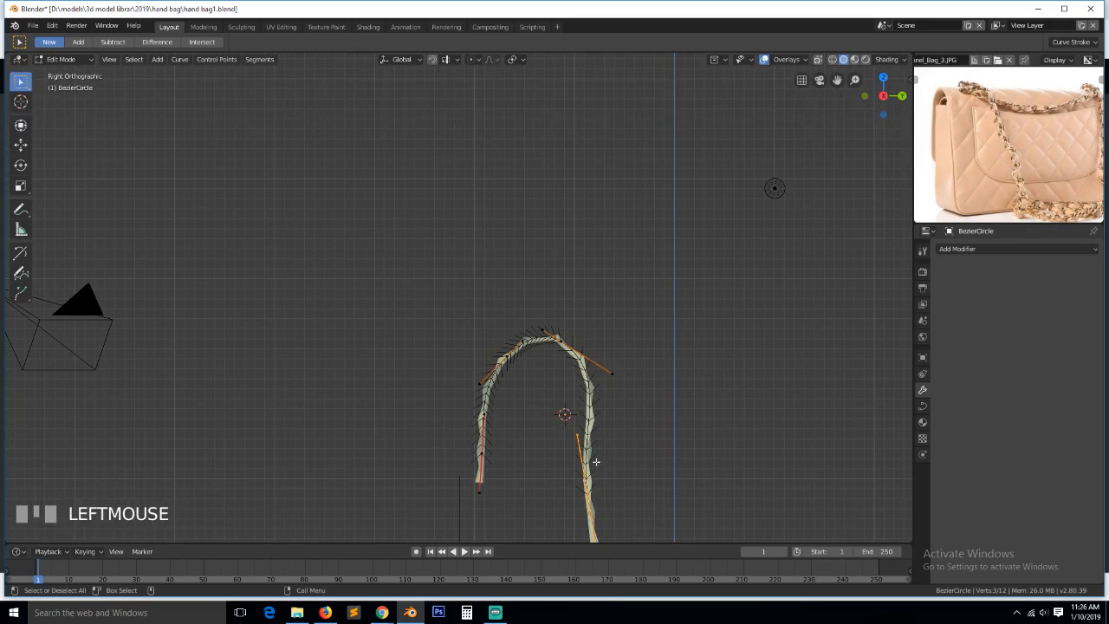
pyautogui.press('g')
pyautogui.press('r')
pyautogui.rightClick(712, 486)
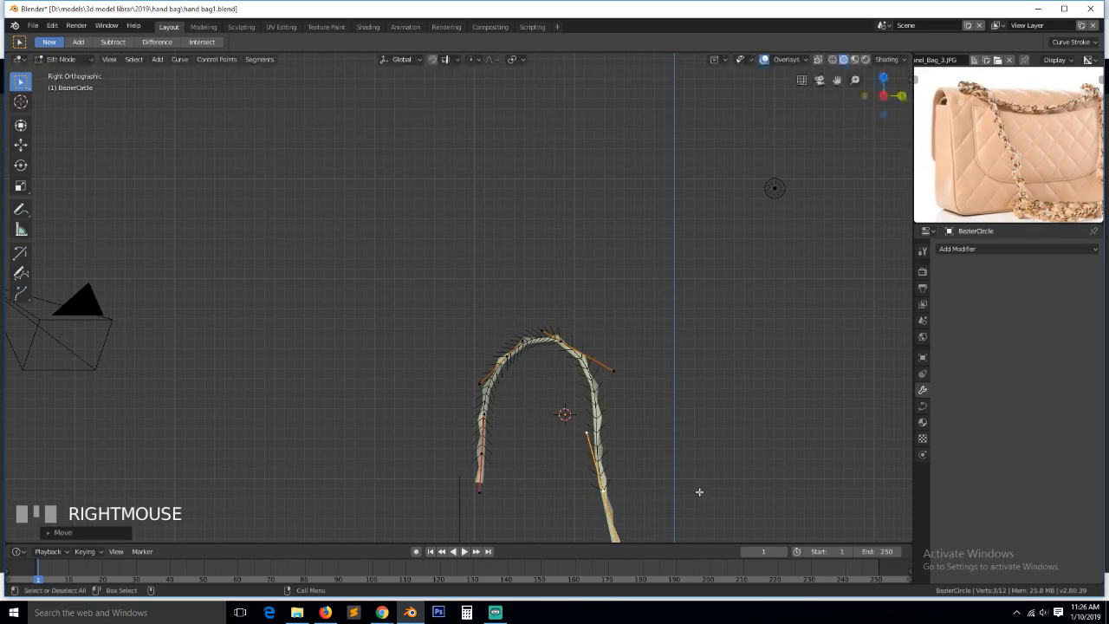
pyautogui.click(618, 537)
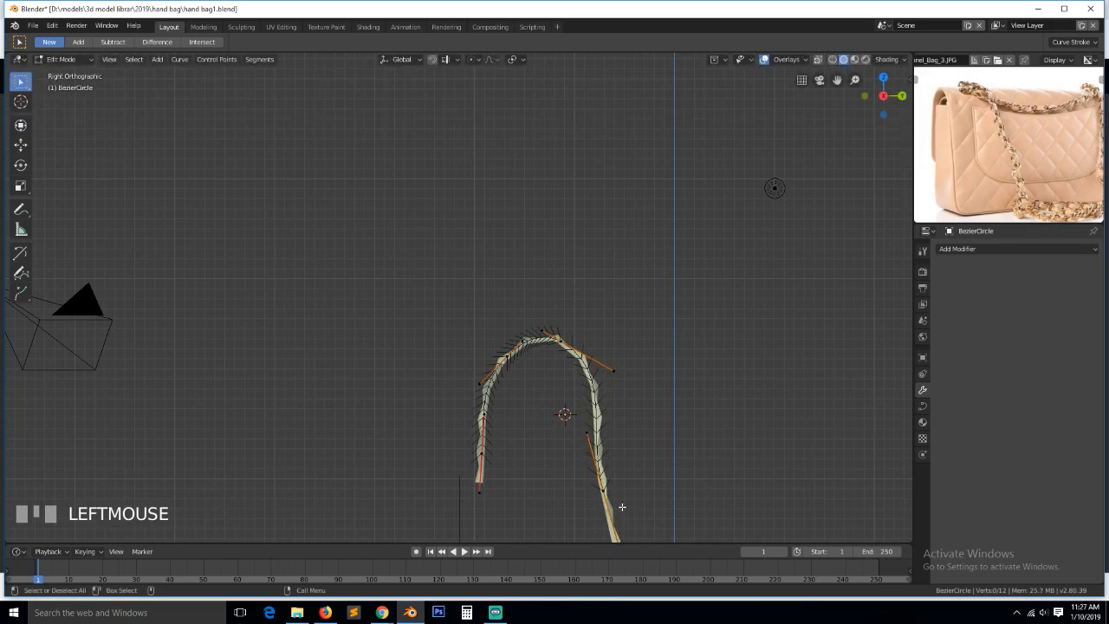
pyautogui.click(622, 507)
pyautogui.scroll(-1, 654, 489)
pyautogui.press('g')
pyautogui.click(633, 482)
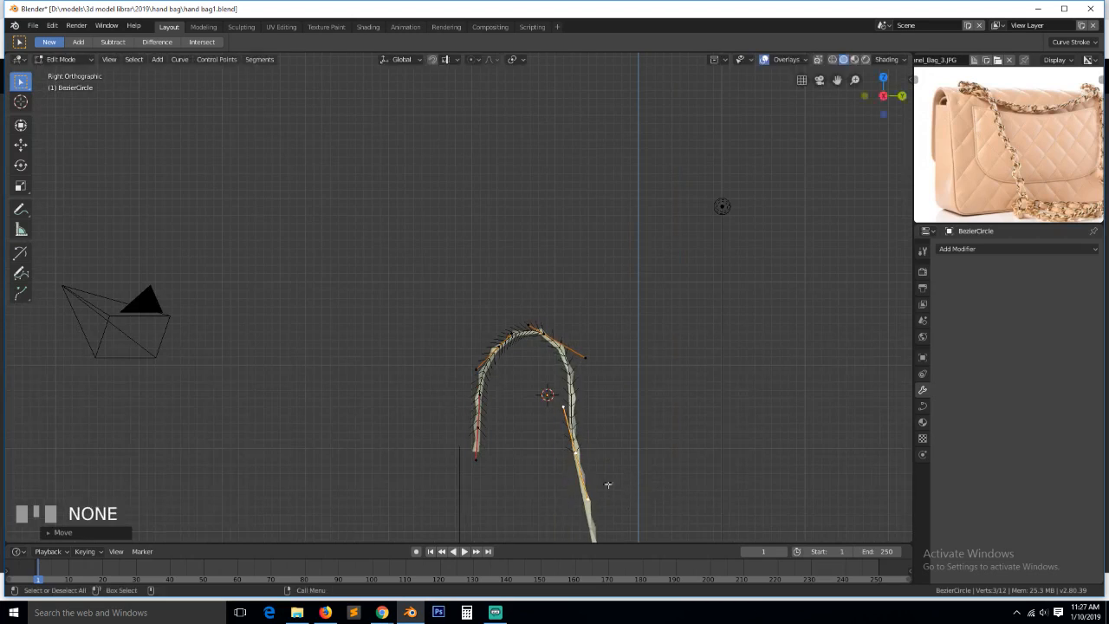
# Set the rear end control point's handle type to Aligned and rotate it about 12 degrees so the rear side runs vertically
pyautogui.click(588, 492)
pyautogui.press('r')
pyautogui.rightClick(564, 439)
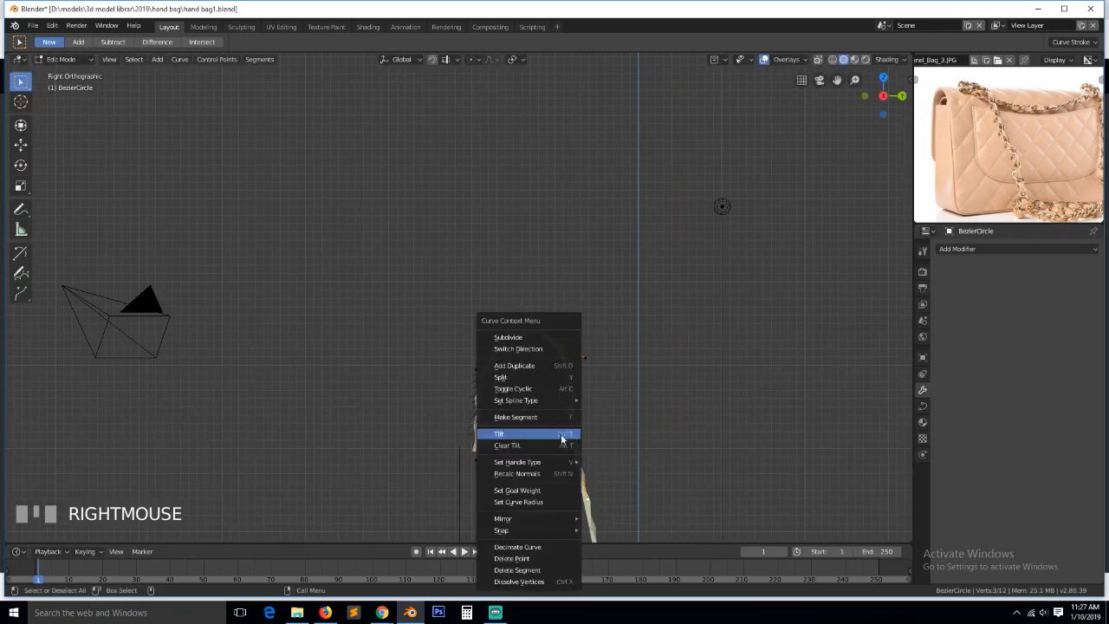
pyautogui.press('v')
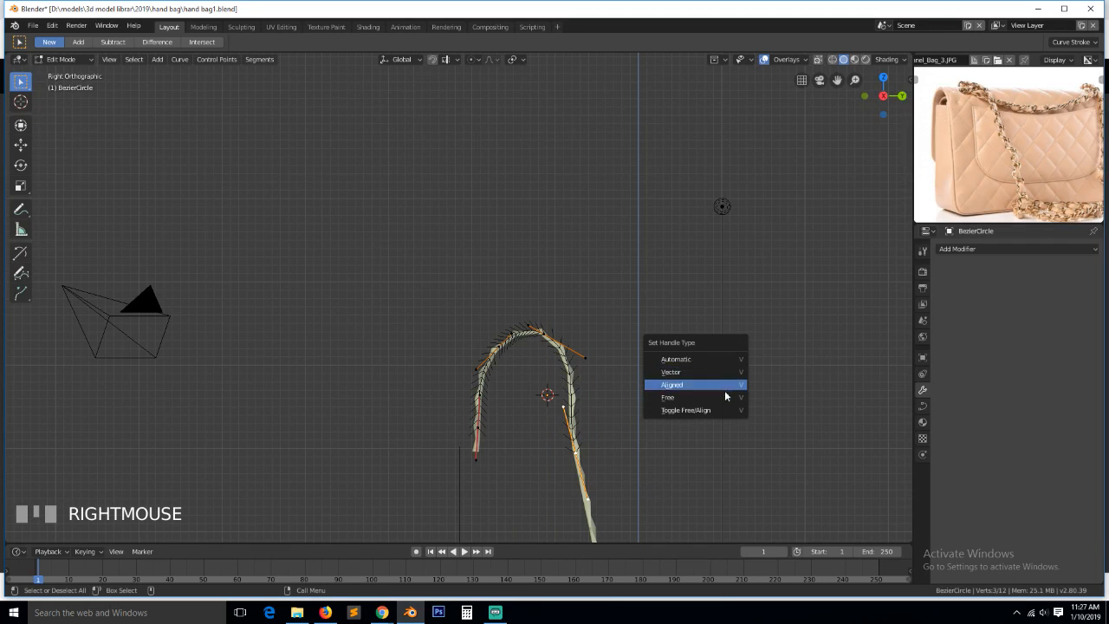
pyautogui.click(724, 387)
pyautogui.press('r')
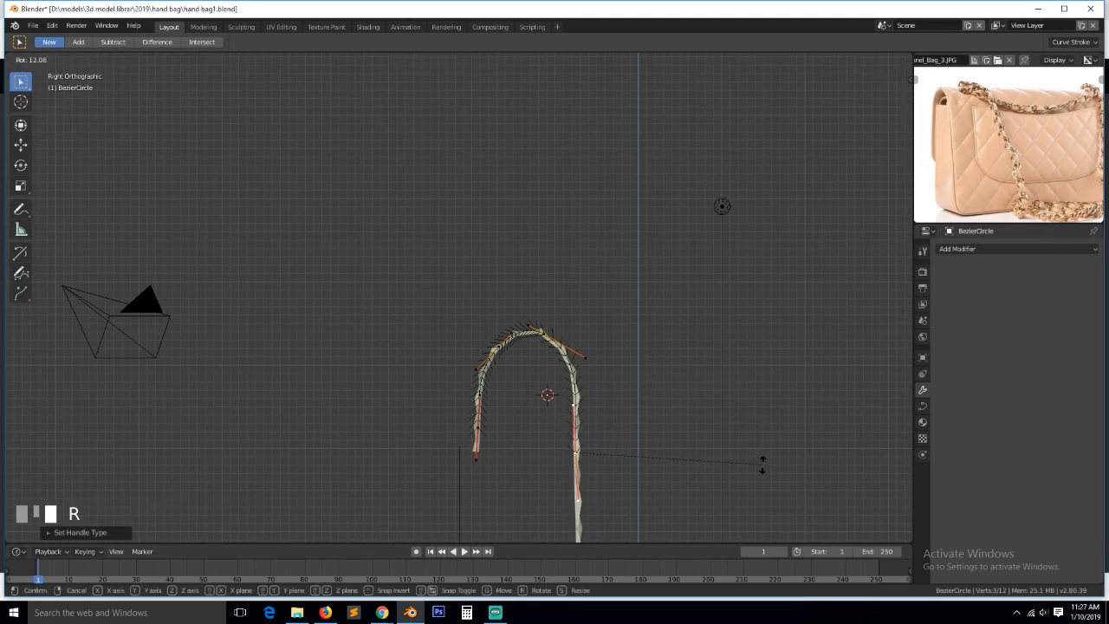
# Set the upper rear control point's handle type to Aligned and rotate its handles slightly toward horizontal to round the top
pyautogui.click(621, 385)
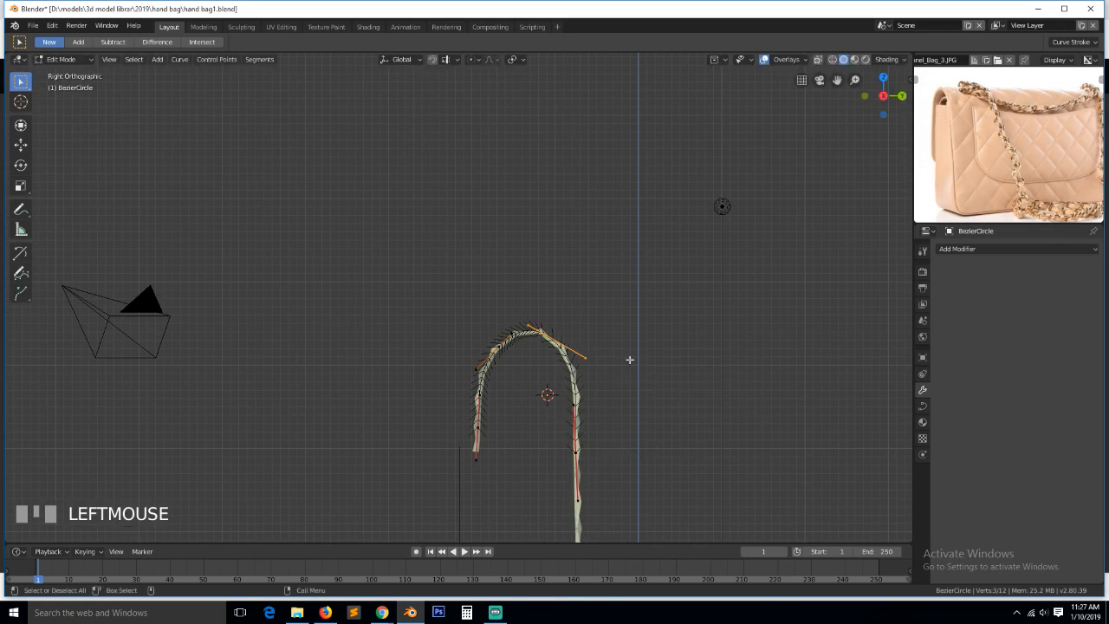
pyautogui.press('r')
pyautogui.rightClick(696, 374)
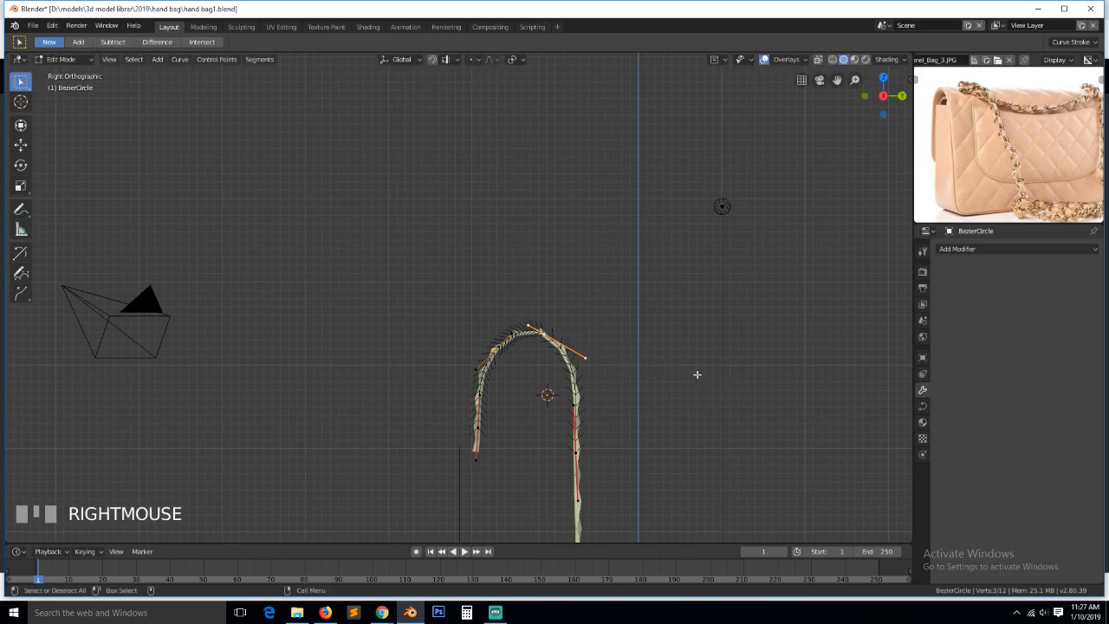
pyautogui.rightClick(697, 374)
pyautogui.click(698, 376)
pyautogui.press('r')
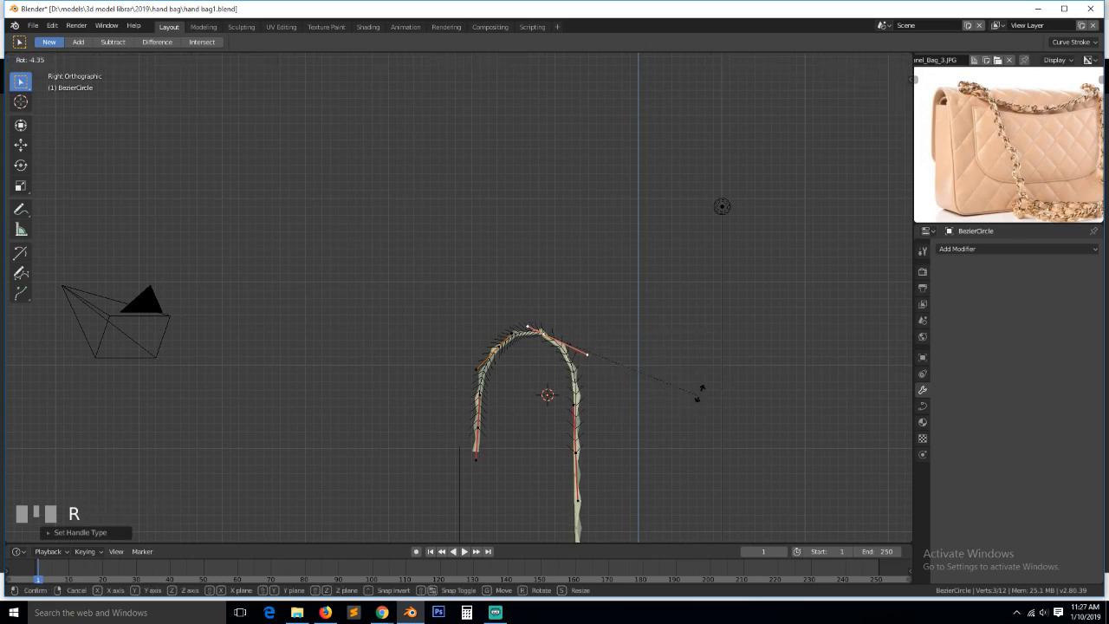
pyautogui.click(701, 381)
# Nudge the curve's upper front control point slightly down and inward, and leave curve editing
pyautogui.click(498, 357)
pyautogui.press('g')
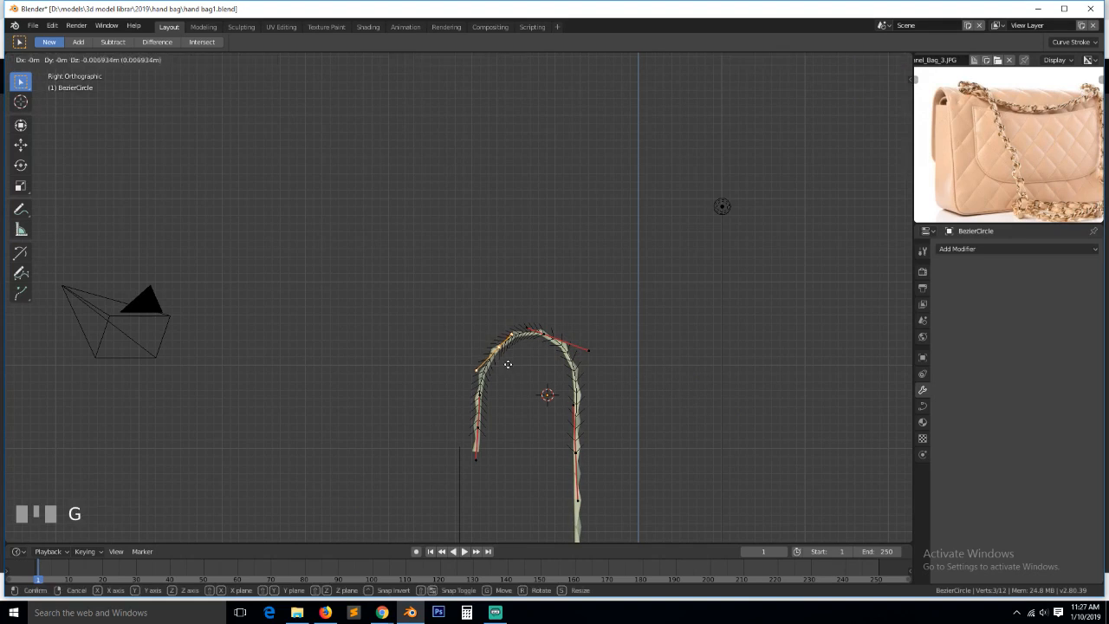
pyautogui.click(512, 370)
pyautogui.press('Tab')
# Check the bent quilted panel in perspective and from the side, and reduce its second Array modifier's count to 6
pyautogui.press('`')
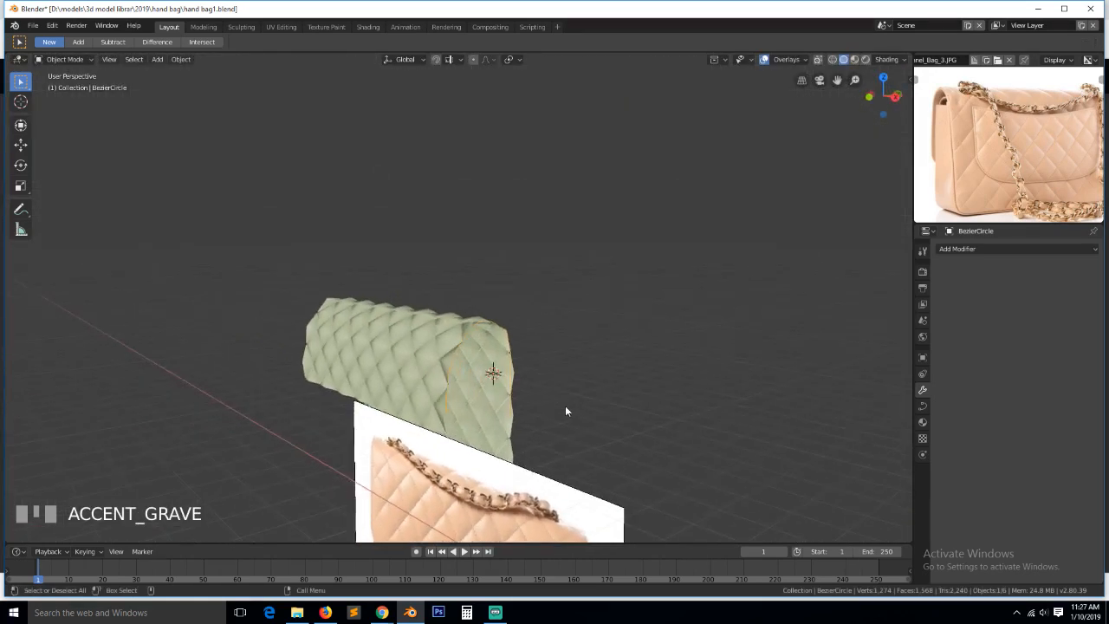
pyautogui.press('KP_3')
pyautogui.scroll(-2, 559, 410)
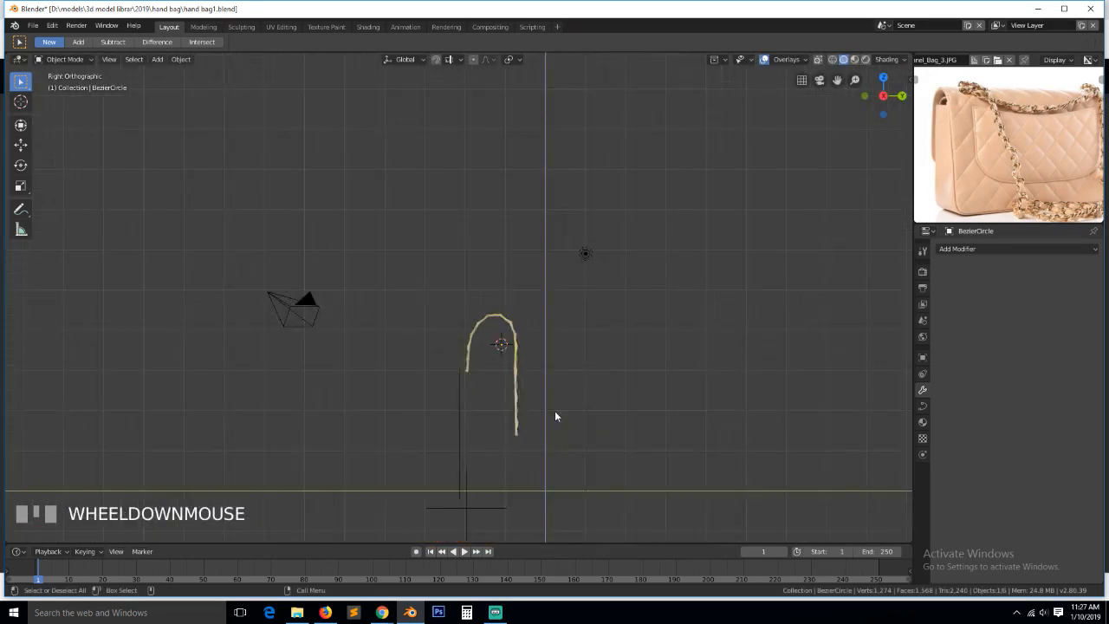
pyautogui.scroll(1, 555, 412)
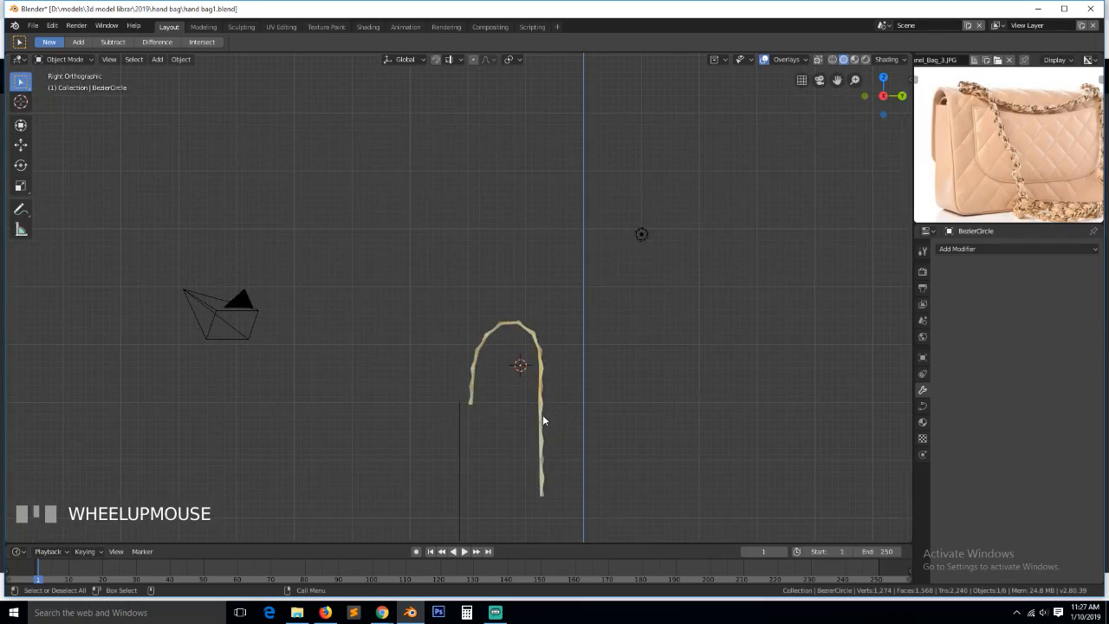
pyautogui.click(543, 420)
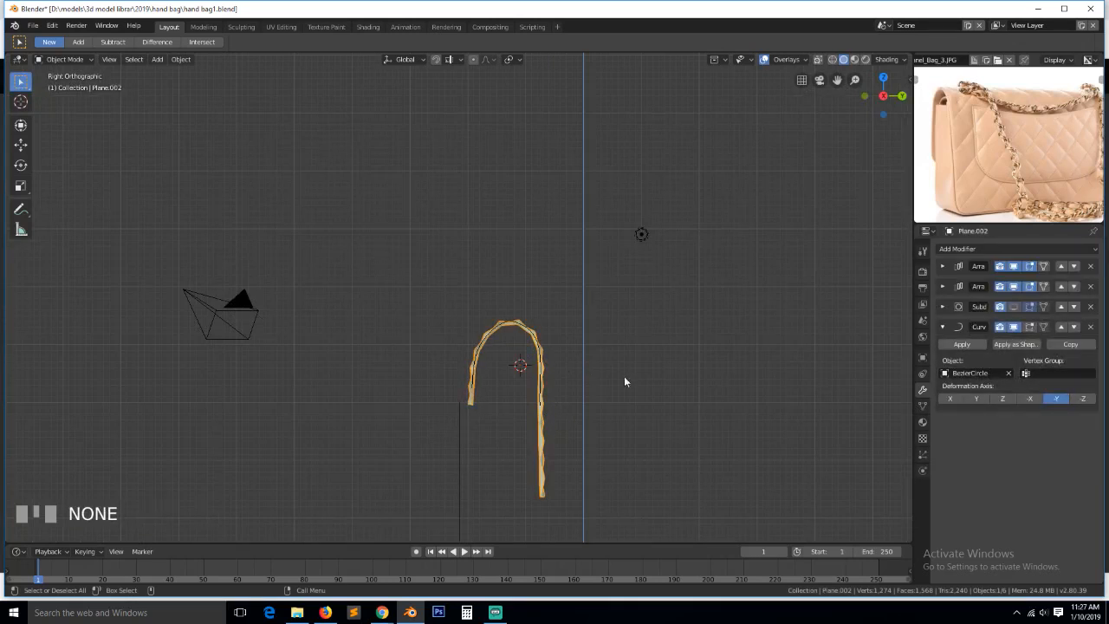
pyautogui.click(944, 287)
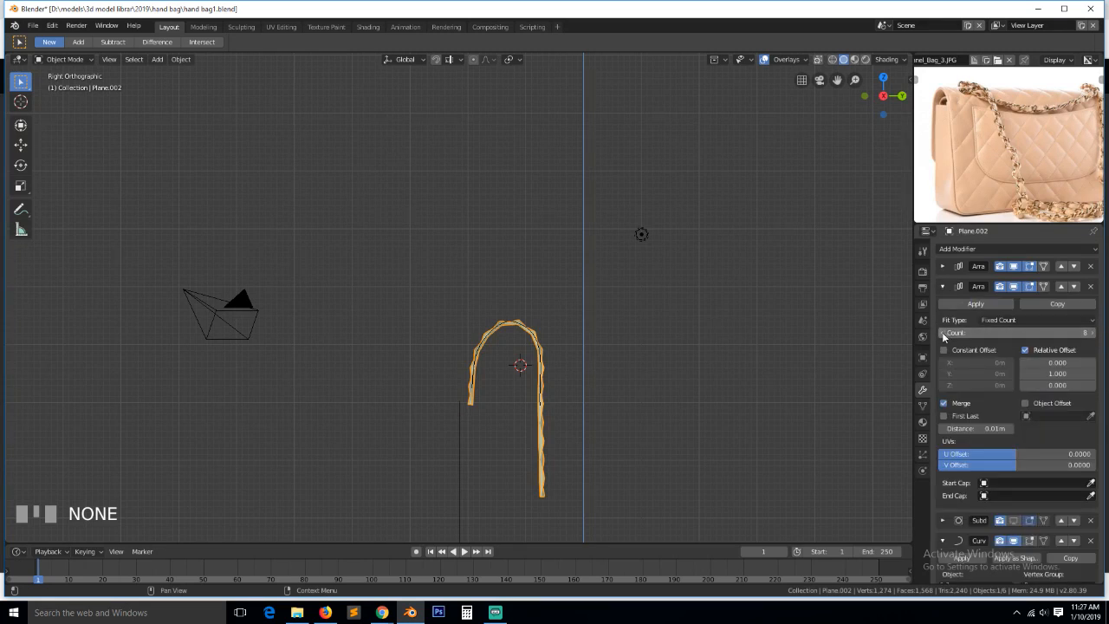
pyautogui.moveTo(1031, 333); pyautogui.dragTo(1027, 333)
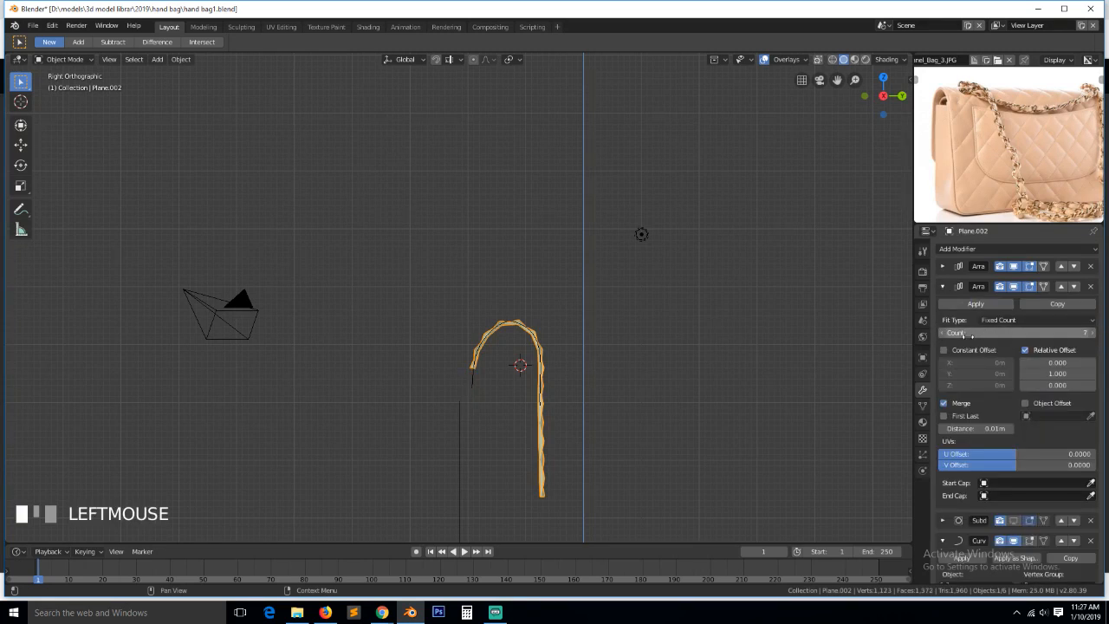
pyautogui.click(943, 333)
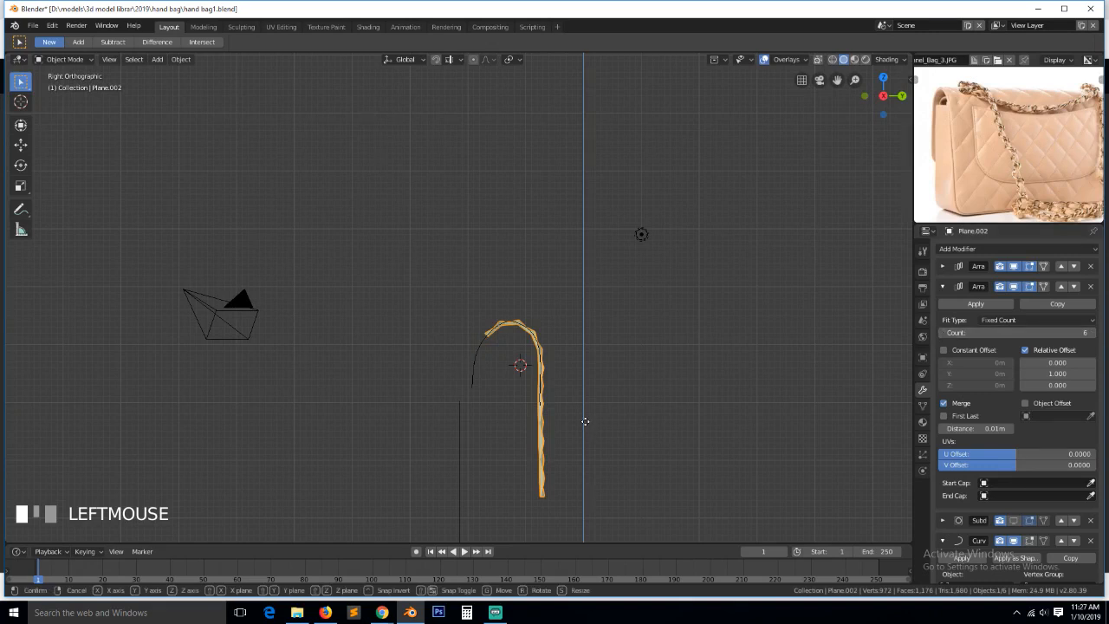
# Try moving the quilted panel along the X axis, and move it up about 1 m along Z to slide it around the arch
pyautogui.press('g')
pyautogui.press('y')
pyautogui.press('x')
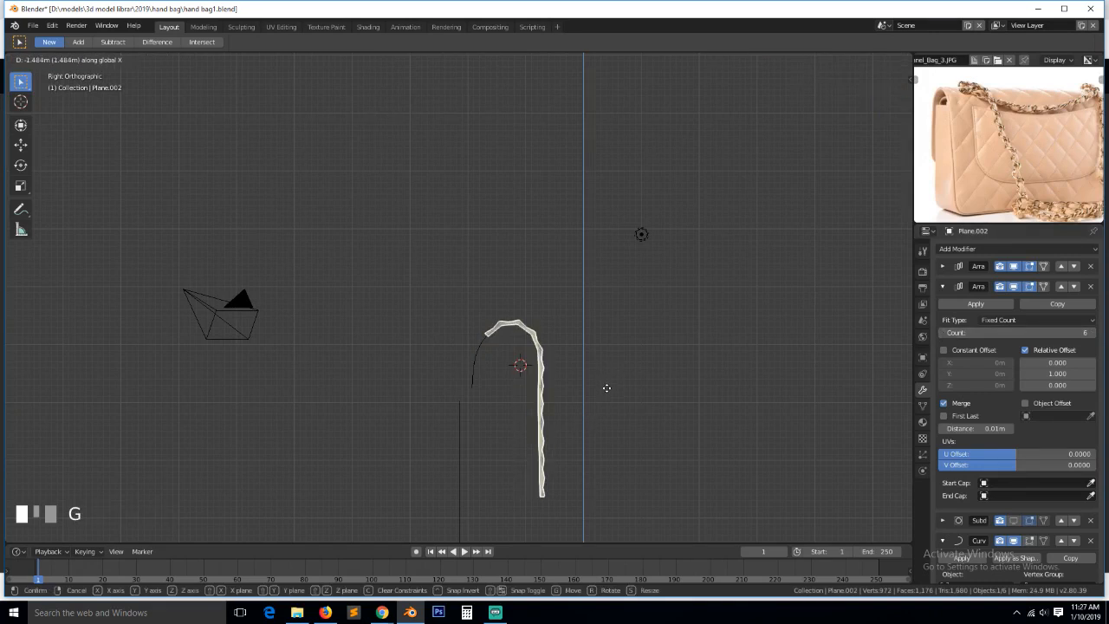
pyautogui.click(659, 369)
pyautogui.press('g')
pyautogui.press('z')
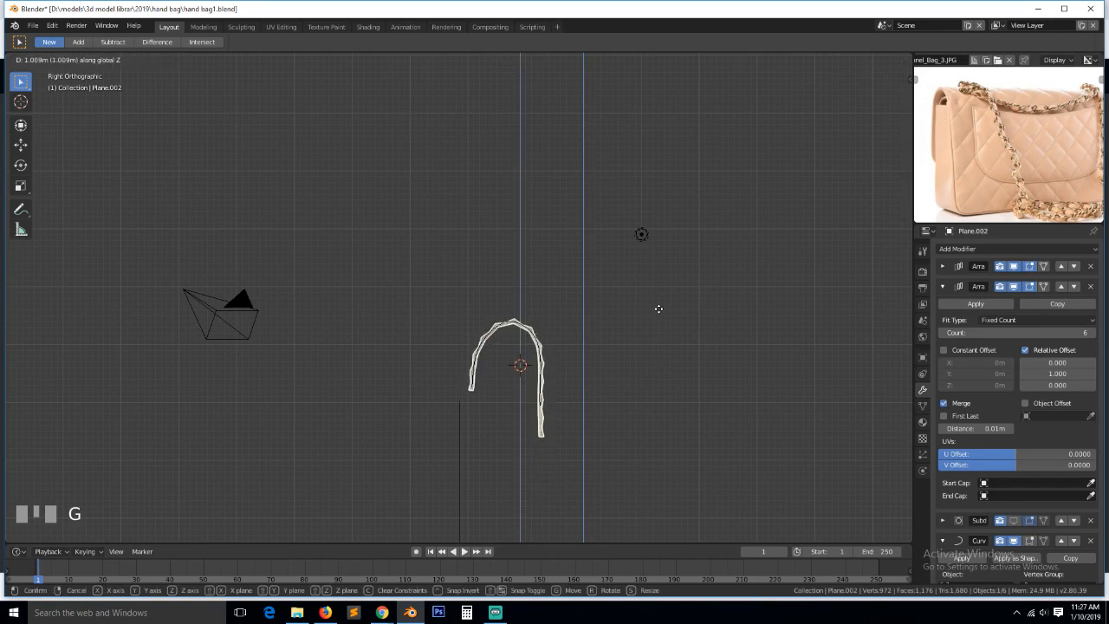
pyautogui.click(658, 310)
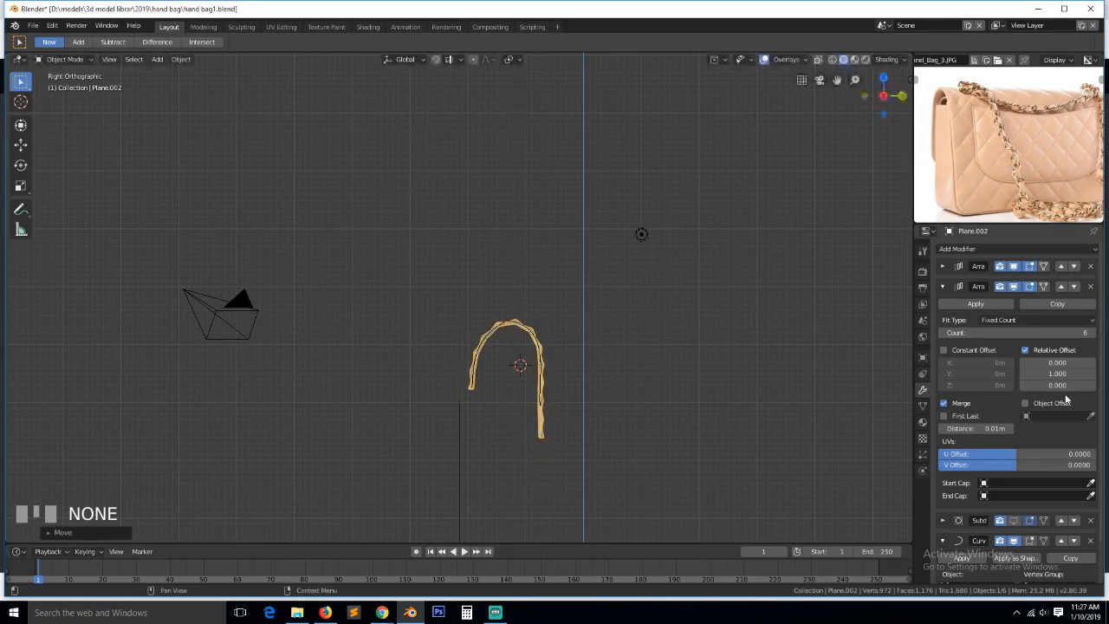
# Raise the second Array modifier's count to 7 and move the curved quilted panel along global Z to lengthen its back side
pyautogui.click(1088, 334)
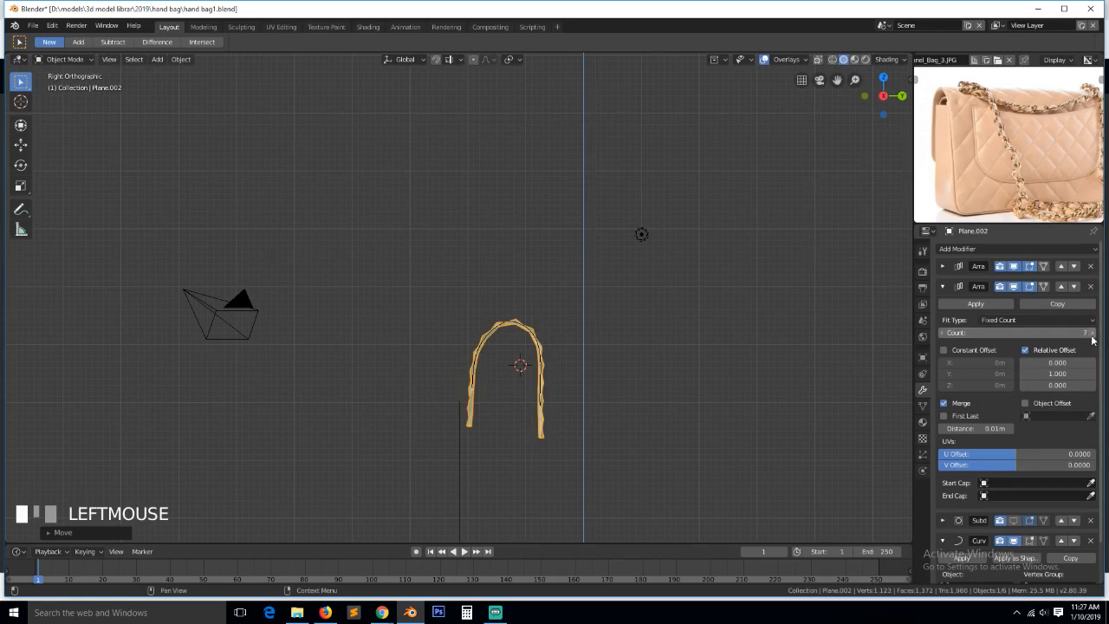
pyautogui.press('g')
pyautogui.press('z')
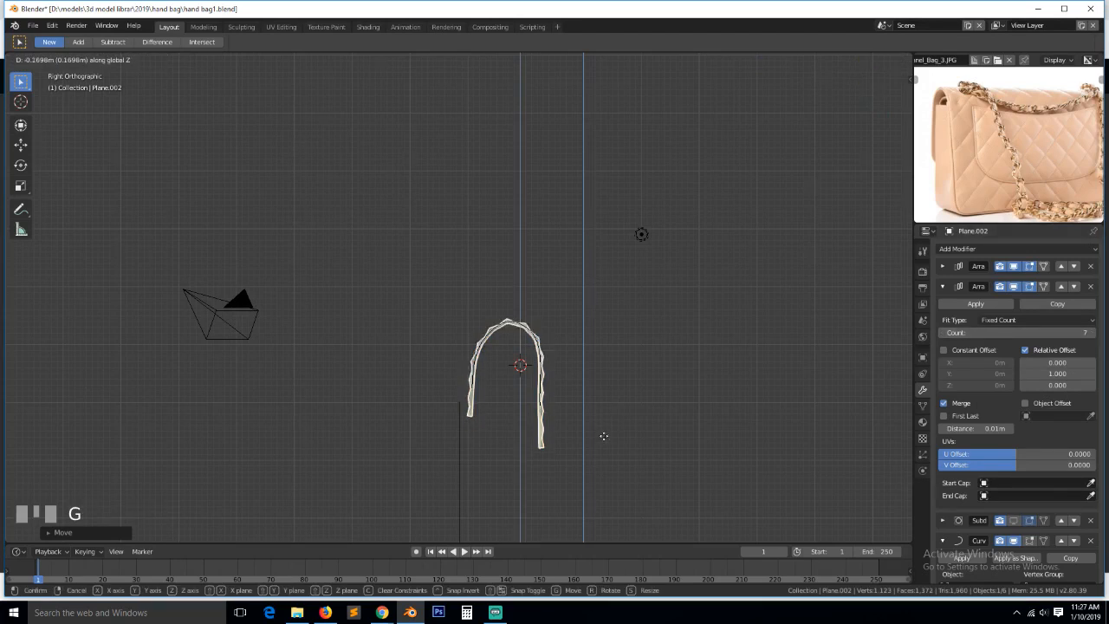
pyautogui.click(614, 463)
pyautogui.hotkey('alt', 'a')
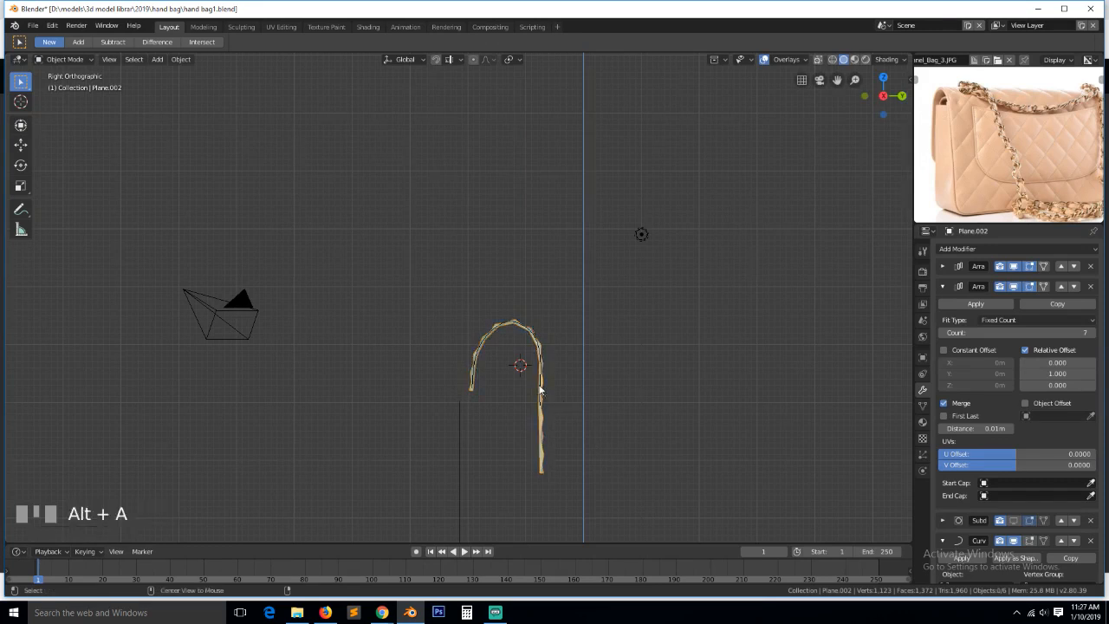
# Save the file and check the curved quilted panel in perspective, front and side views
pyautogui.press('`')
pyautogui.moveTo(543, 389); pyautogui.dragTo(614, 416, button='middle')
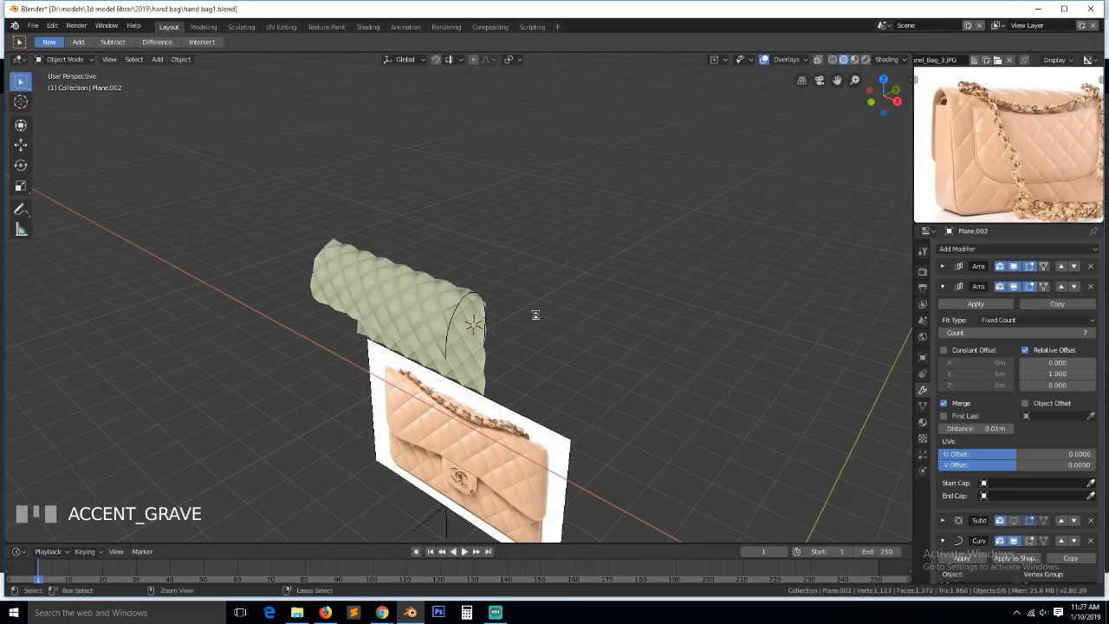
pyautogui.hotkey('ctrl', 's')
pyautogui.moveTo(534, 315); pyautogui.dragTo(427, 304, button='middle')
pyautogui.click(480, 318)
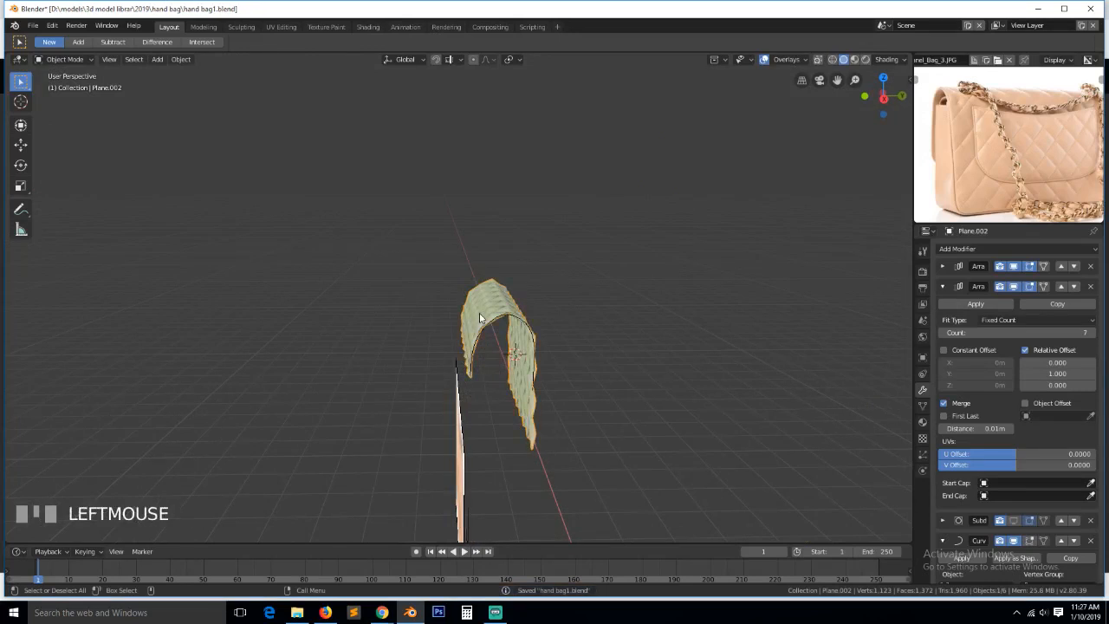
pyautogui.press('KP_1')
pyautogui.press('KP_3')
pyautogui.scroll(2, 479, 318)
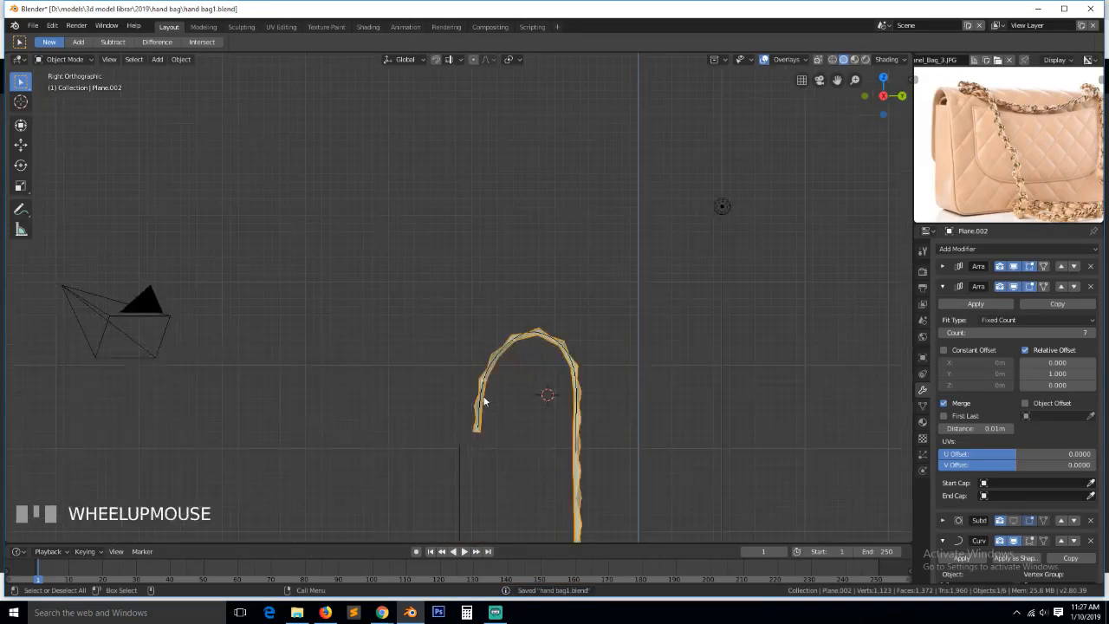
pyautogui.scroll(-3, 507, 401)
pyautogui.press('`')
pyautogui.moveTo(507, 406); pyautogui.dragTo(482, 442, button='middle')
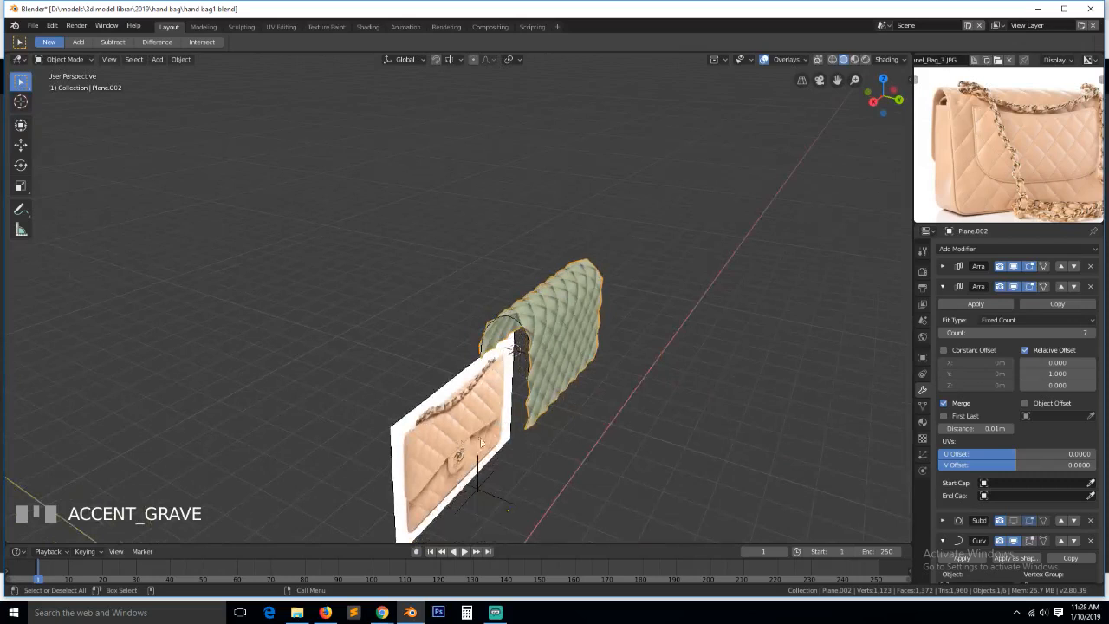
# Duplicate the quilted panel and remove all four modifiers from the copy, leaving a single tile
pyautogui.click(948, 286)
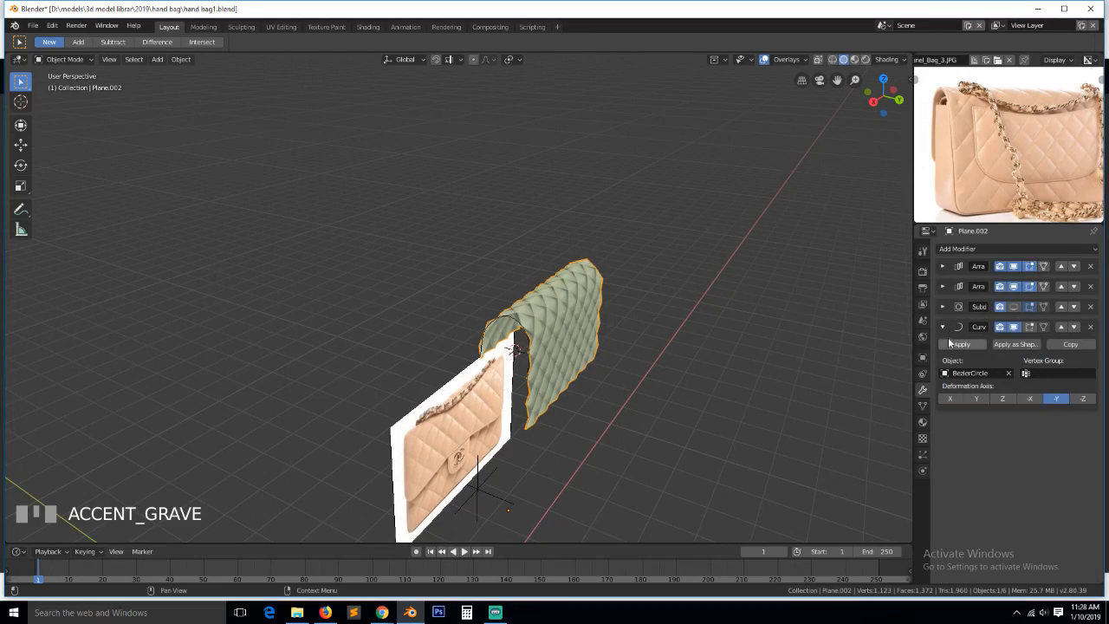
pyautogui.click(567, 322)
pyautogui.press('KP_1')
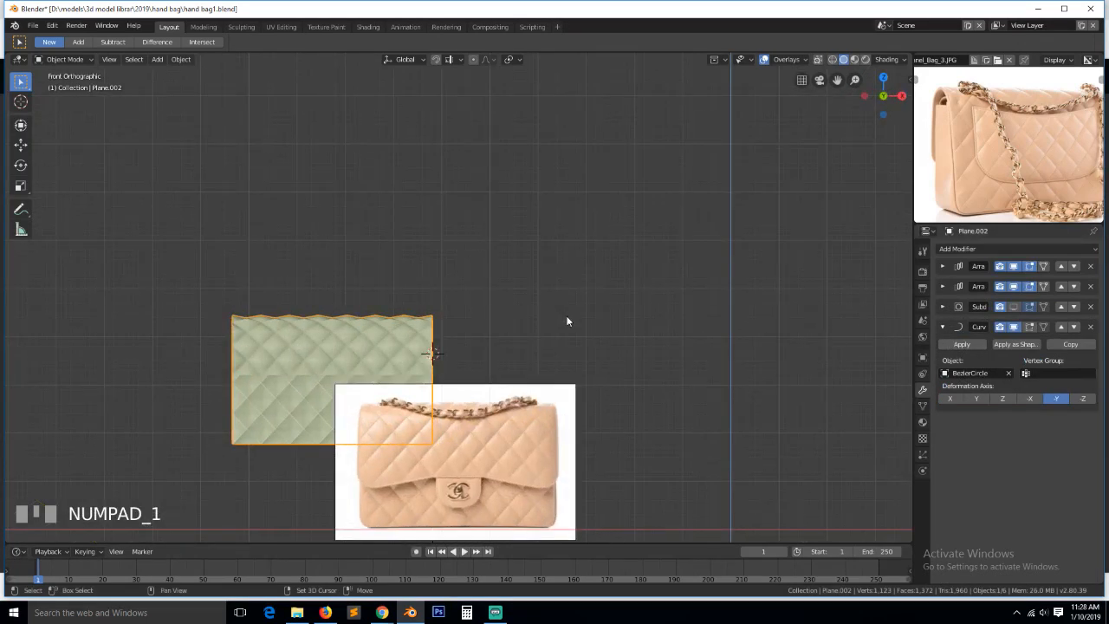
pyautogui.hotkey('shift', 'd')
pyautogui.click(578, 312)
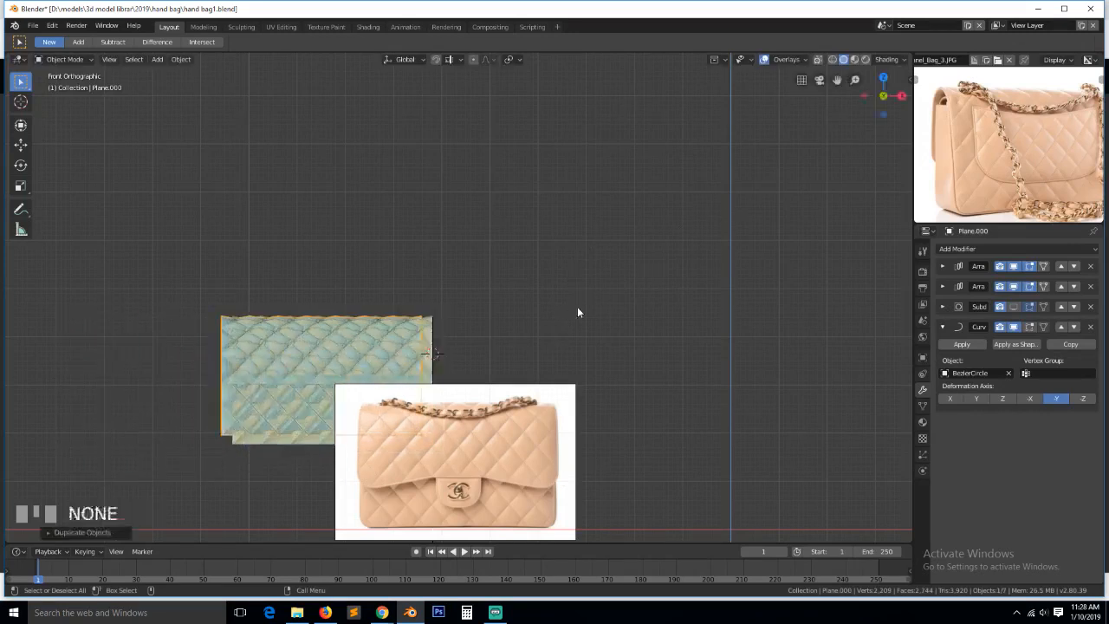
pyautogui.click(1014, 267)
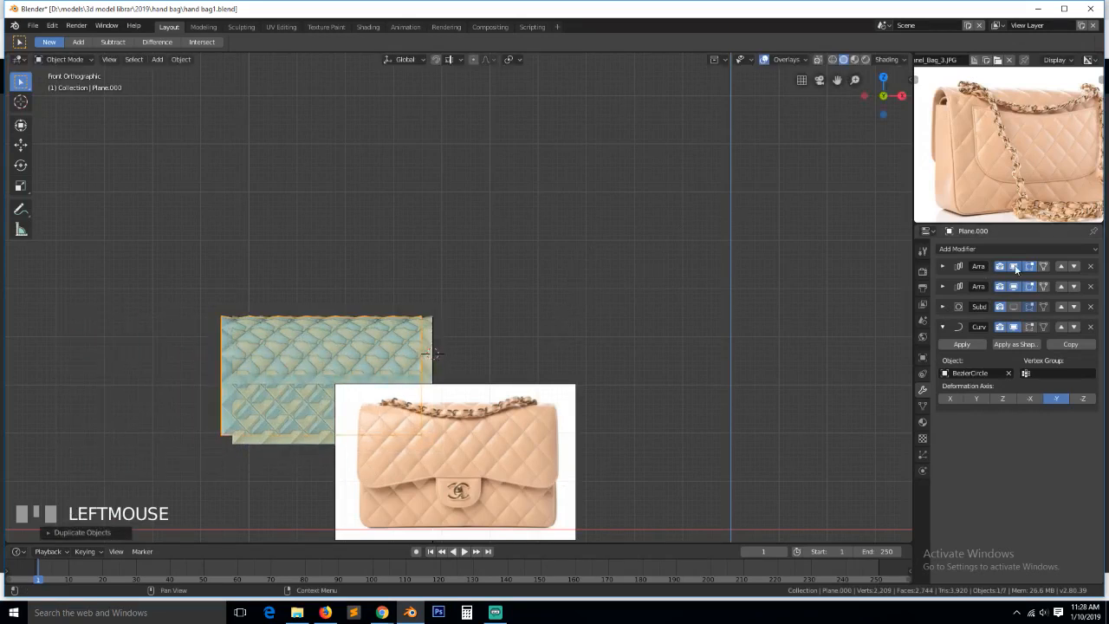
pyautogui.click(1090, 267)
pyautogui.click(1090, 267)
pyautogui.click(1090, 266)
pyautogui.click(1090, 267)
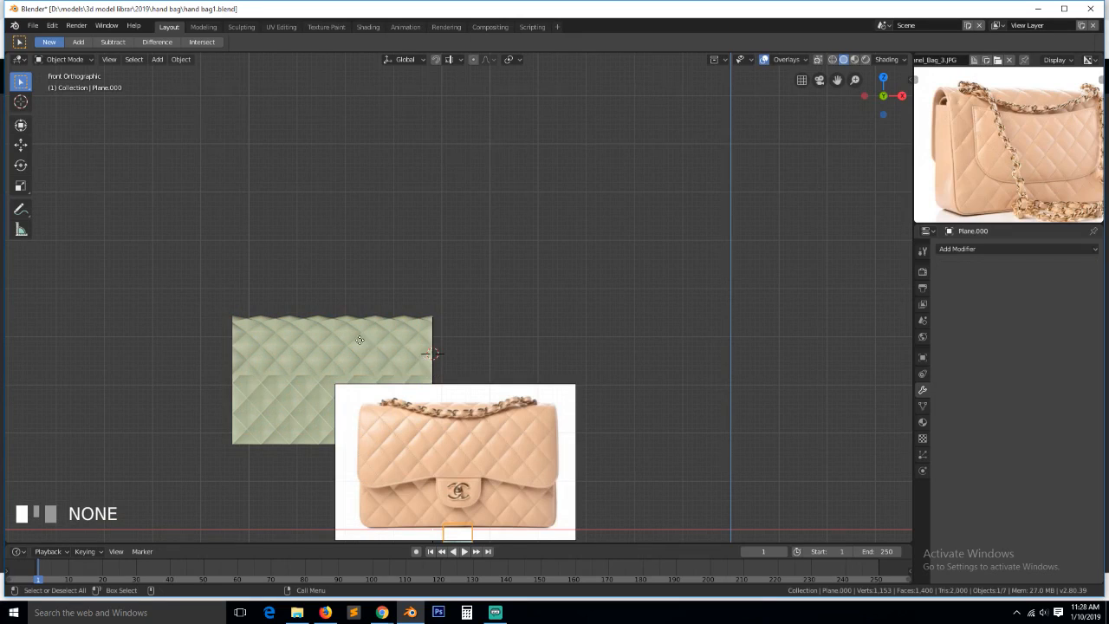
# Move the stripped single tile well away from the quilted panel and save the file
pyautogui.press('g')
pyautogui.click(761, 128)
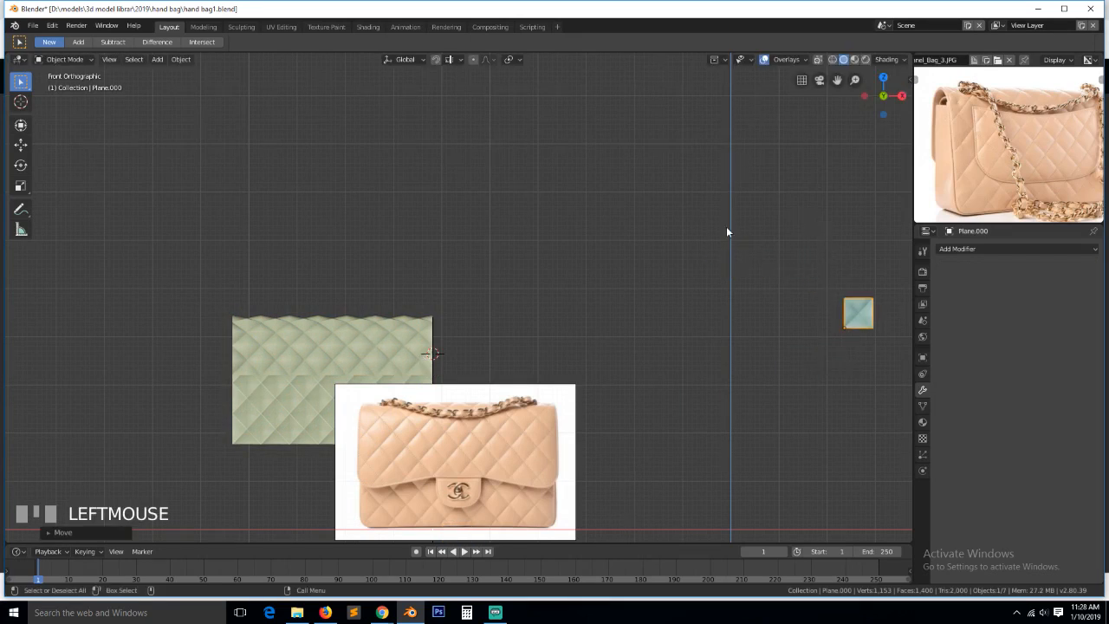
pyautogui.press('g')
pyautogui.click(497, 334)
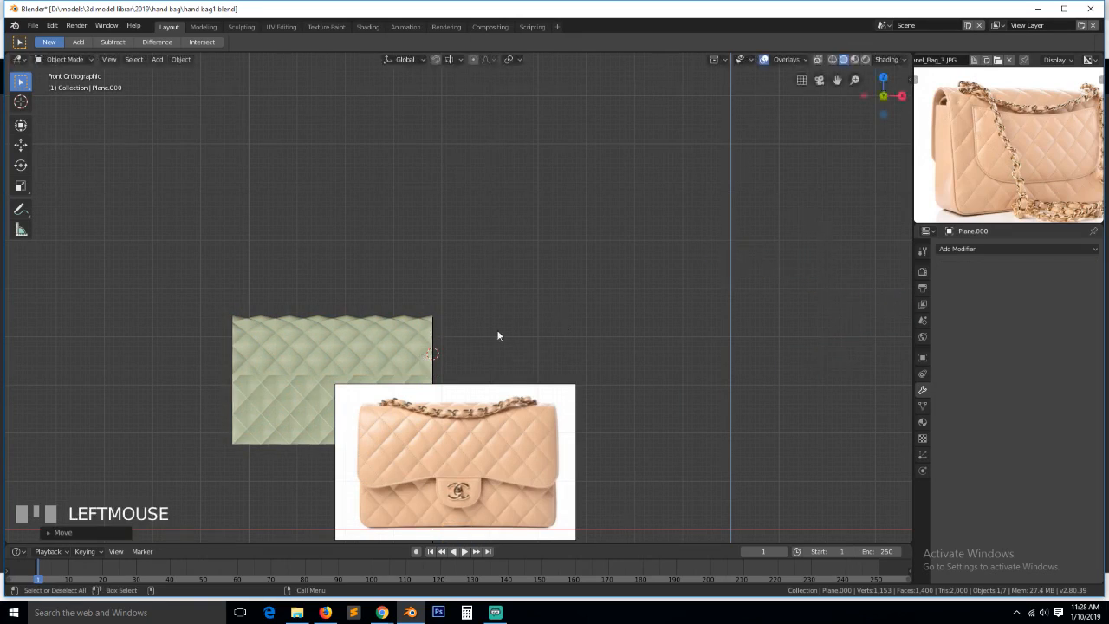
pyautogui.hotkey('alt', 'a')
pyautogui.hotkey('ctrl', 's')
# Reorder the quilted panel's Subdivision modifier below the Curve modifier and enable its viewport display
pyautogui.click(395, 329)
pyautogui.moveTo(397, 328); pyautogui.dragTo(331, 378, button='middle')
pyautogui.scroll(3, 351, 377)
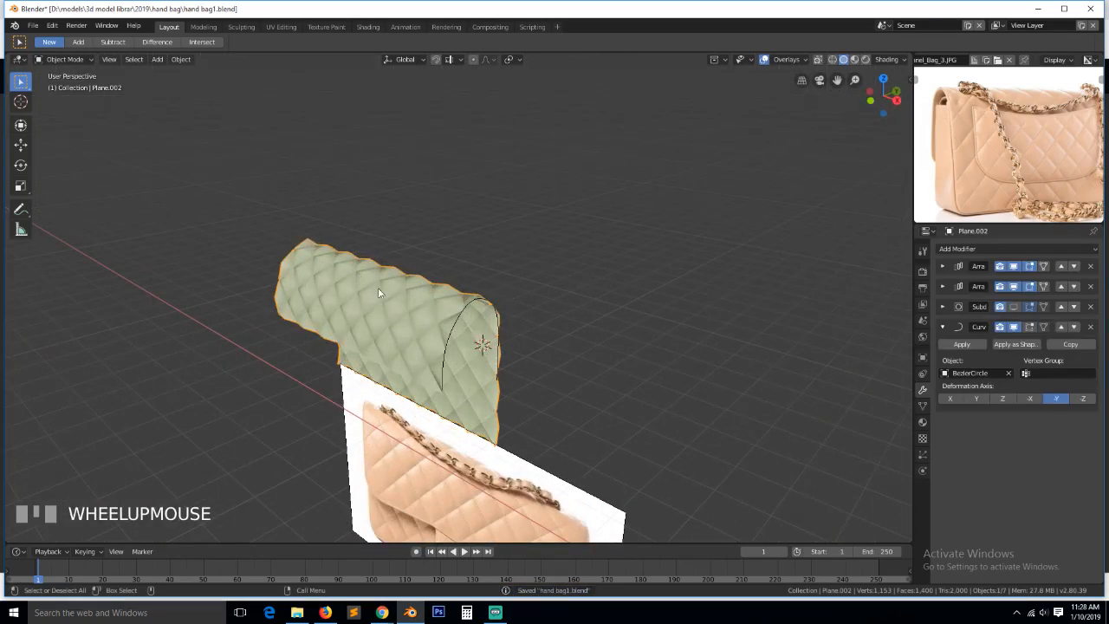
pyautogui.scroll(1, 970, 153)
pyautogui.moveTo(756, 239); pyautogui.dragTo(512, 312, button='middle')
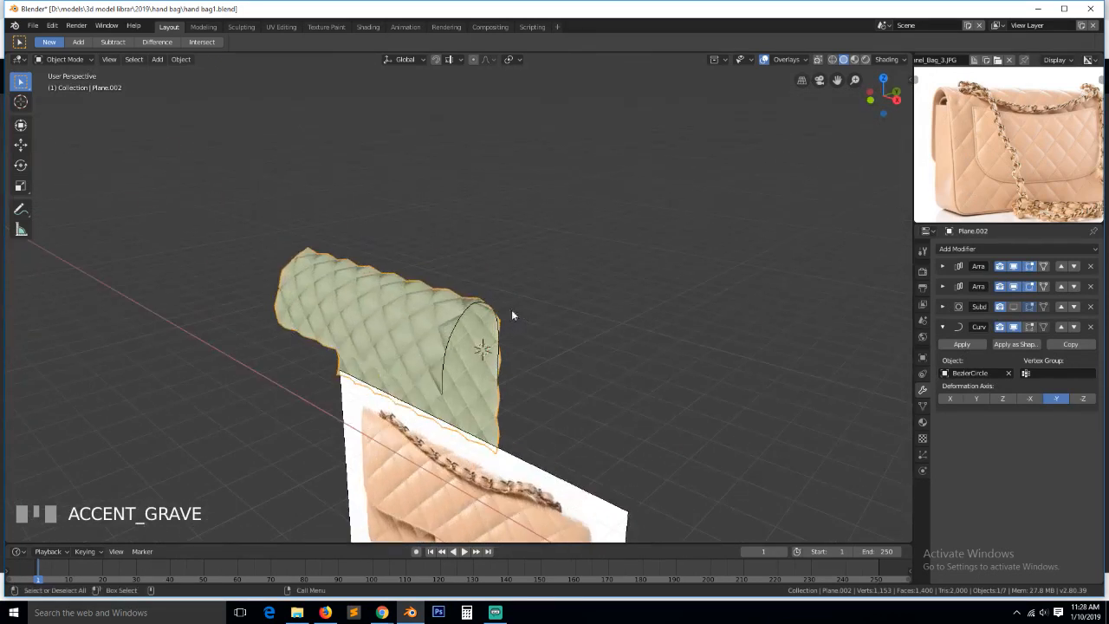
pyautogui.click(1073, 307)
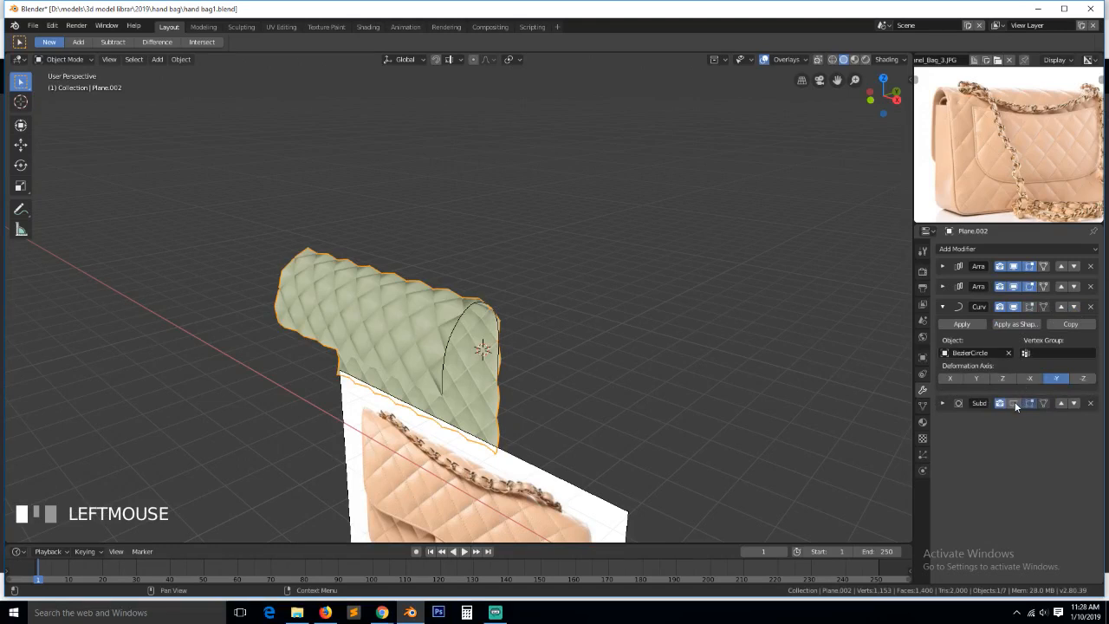
pyautogui.press('a')
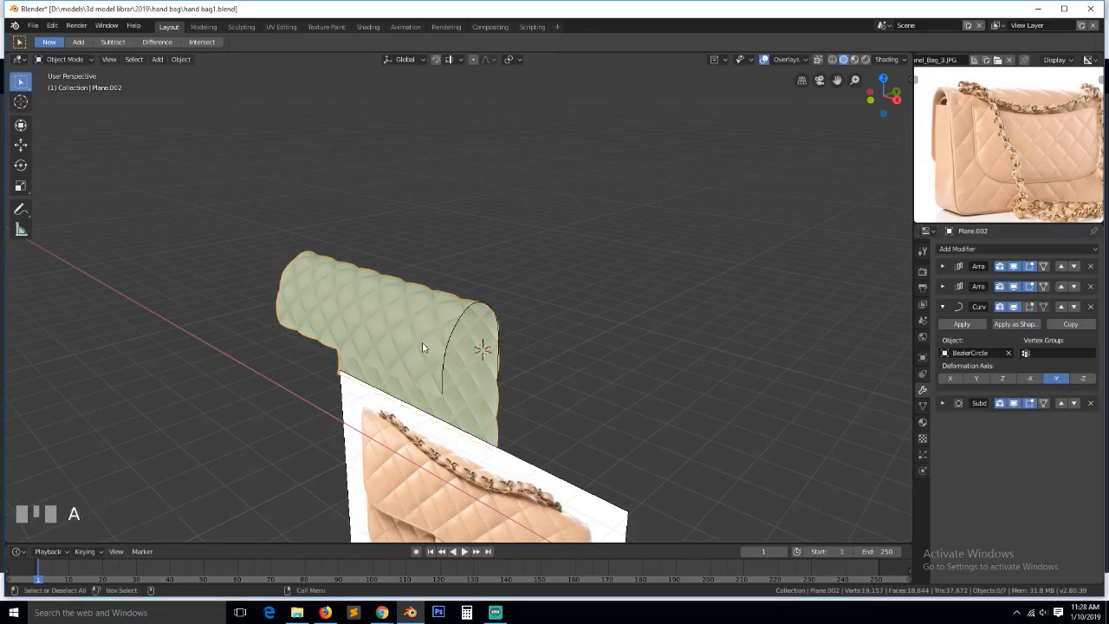
pyautogui.moveTo(422, 342); pyautogui.dragTo(382, 358, button='middle')
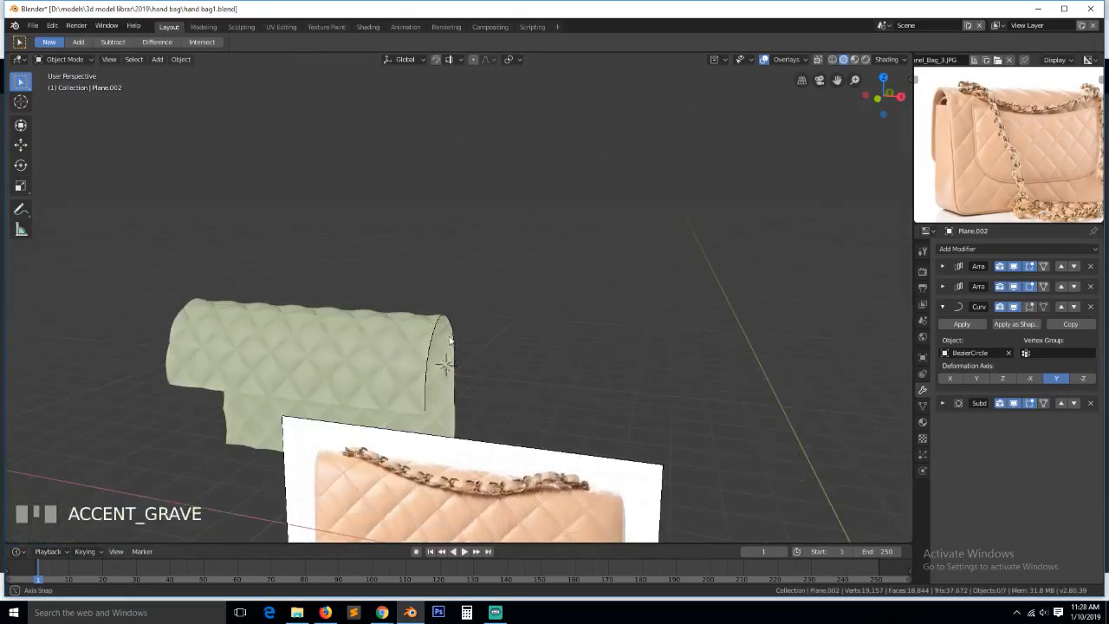
pyautogui.click(382, 358)
pyautogui.scroll(-2, 382, 358)
pyautogui.press('`')
pyautogui.moveTo(416, 392); pyautogui.dragTo(426, 380, button='middle')
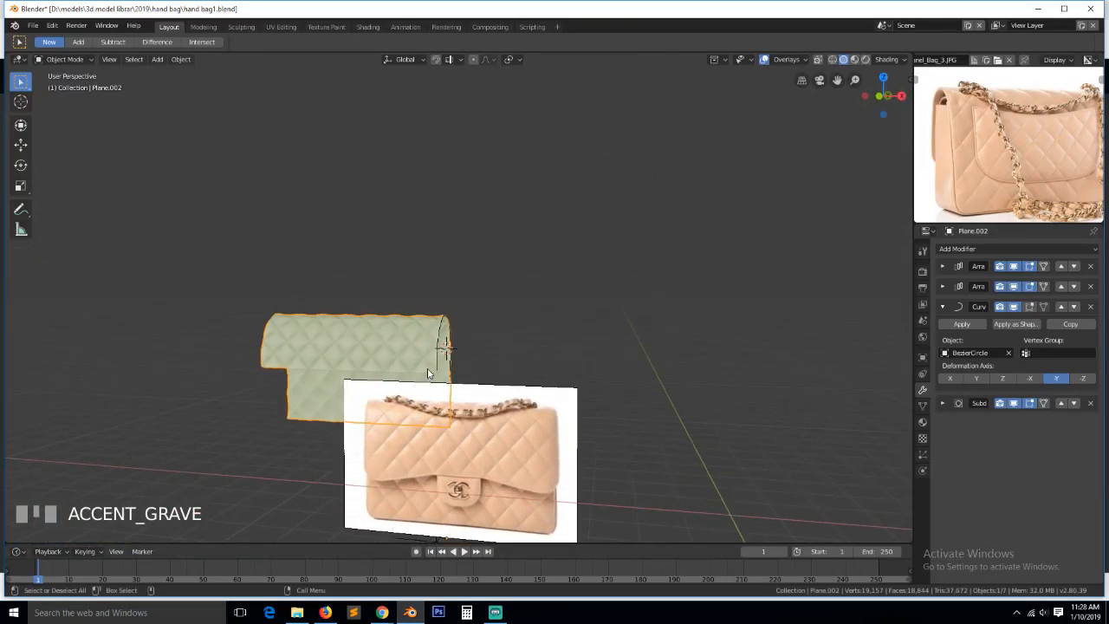
# Move the handbag reference image over the quilted panel in the front view and switch to wireframe shading
pyautogui.press('KP_1')
pyautogui.click(518, 416)
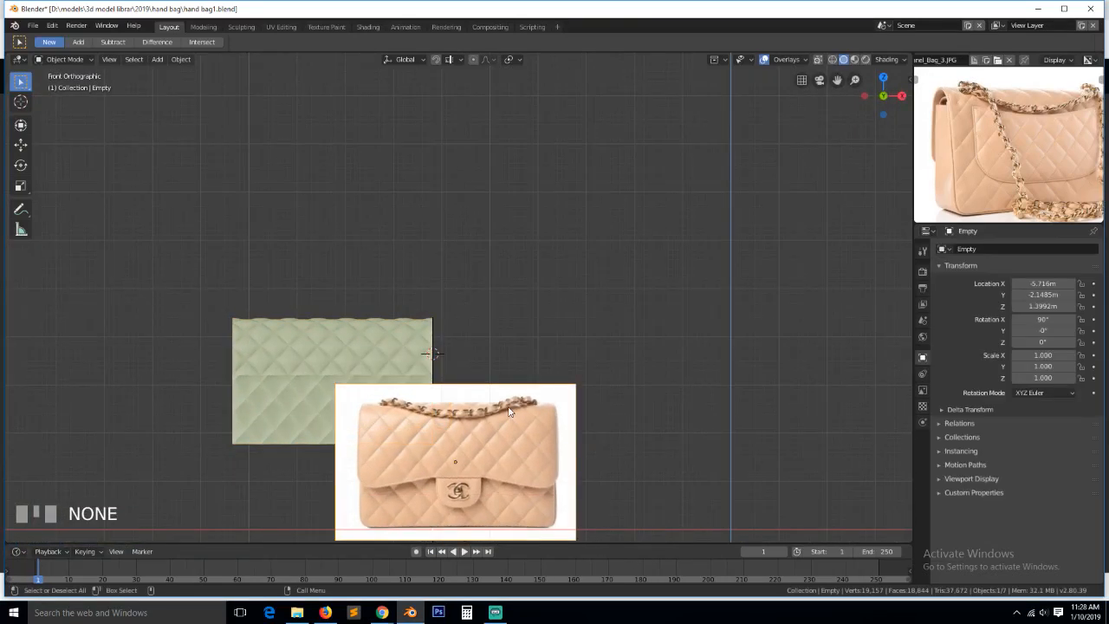
pyautogui.press('g')
pyautogui.click(479, 377)
pyautogui.press('z')
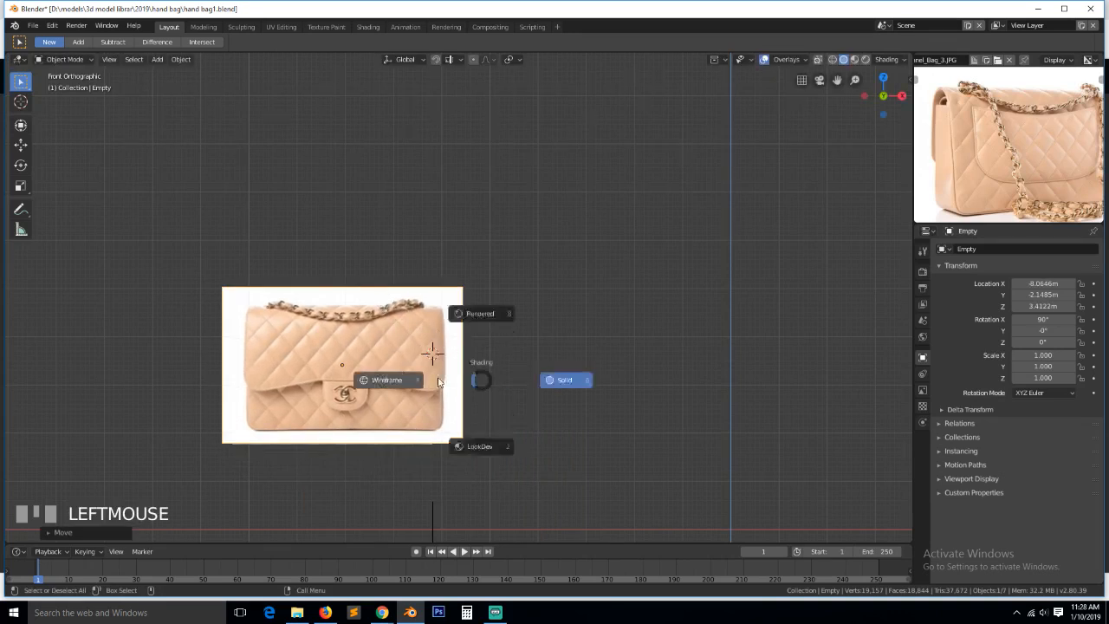
pyautogui.click(439, 381)
# Move the reference image about 1.7 m along global Y, toward the panel's back side
pyautogui.moveTo(425, 383); pyautogui.dragTo(320, 368, button='middle')
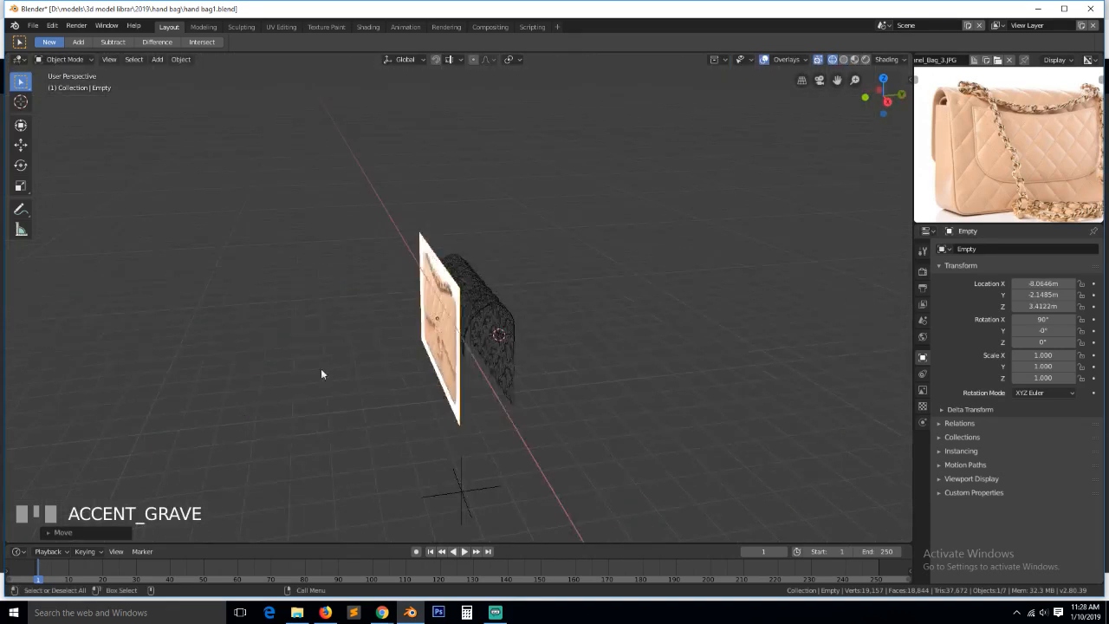
pyautogui.press('g')
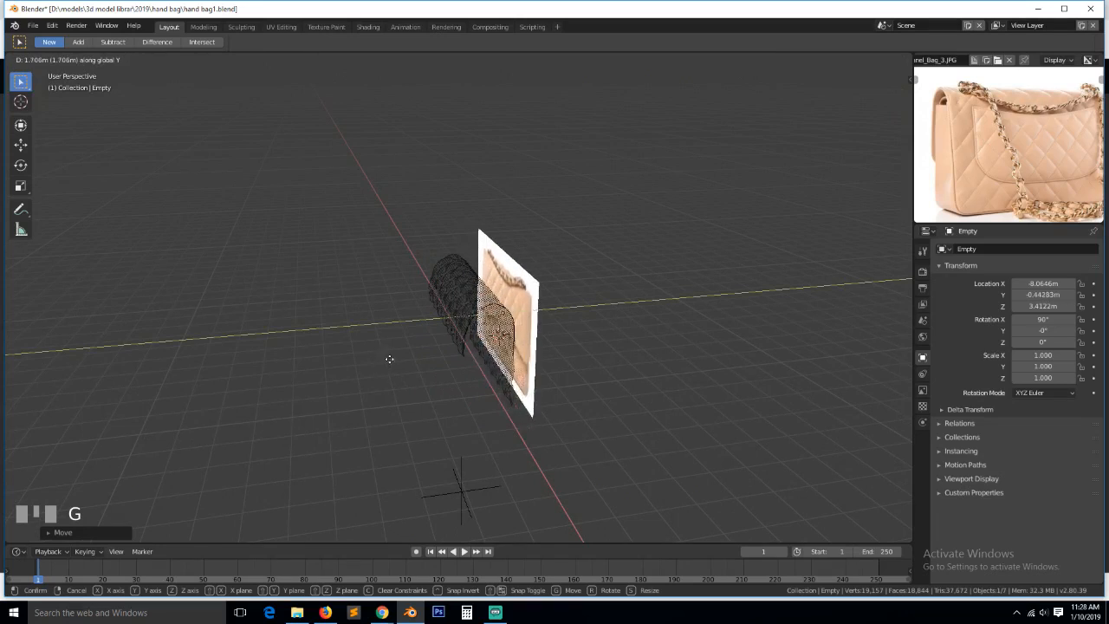
pyautogui.click(384, 353)
# Align the bag in the reference image with the quilted panel's outline in the front view
pyautogui.press('KP_1')
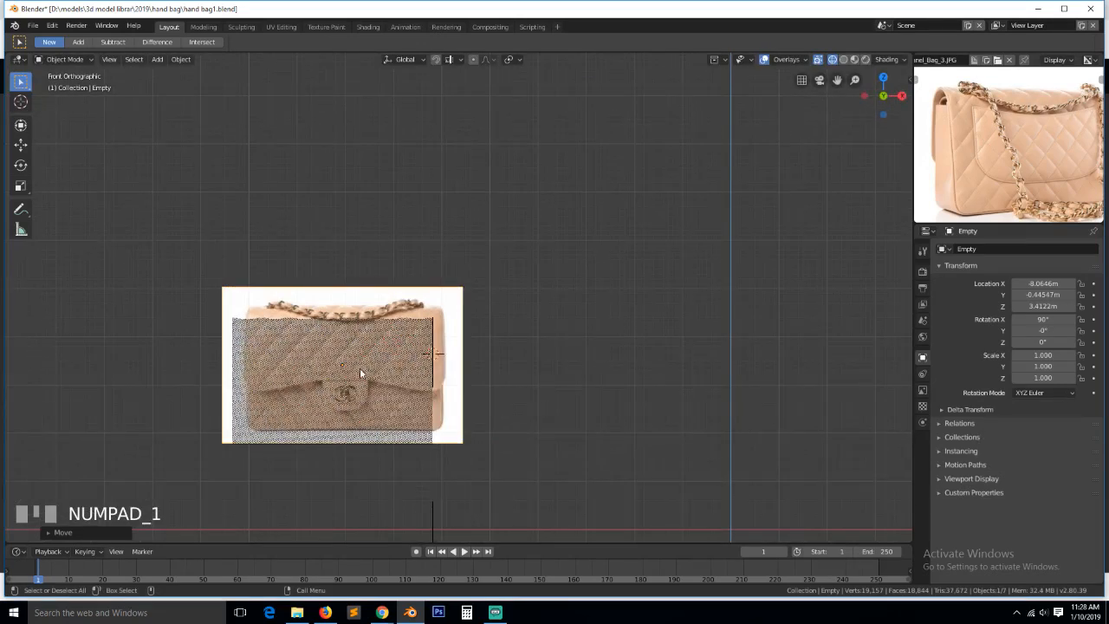
pyautogui.press('KP_Decimal')
pyautogui.scroll(5, 362, 370)
pyautogui.click(650, 204)
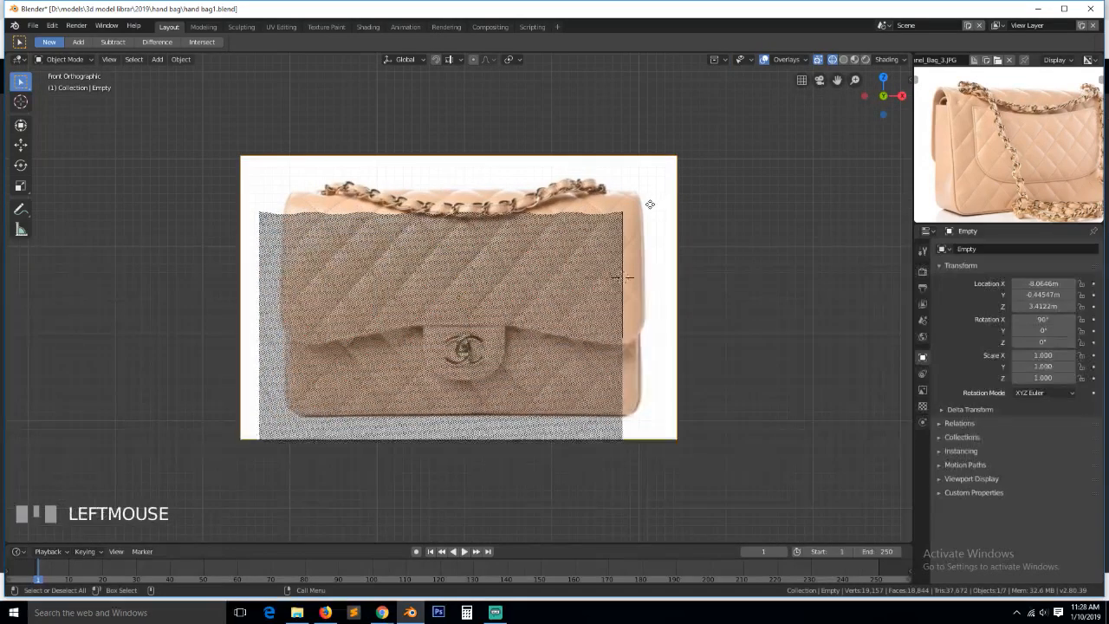
pyautogui.press('g')
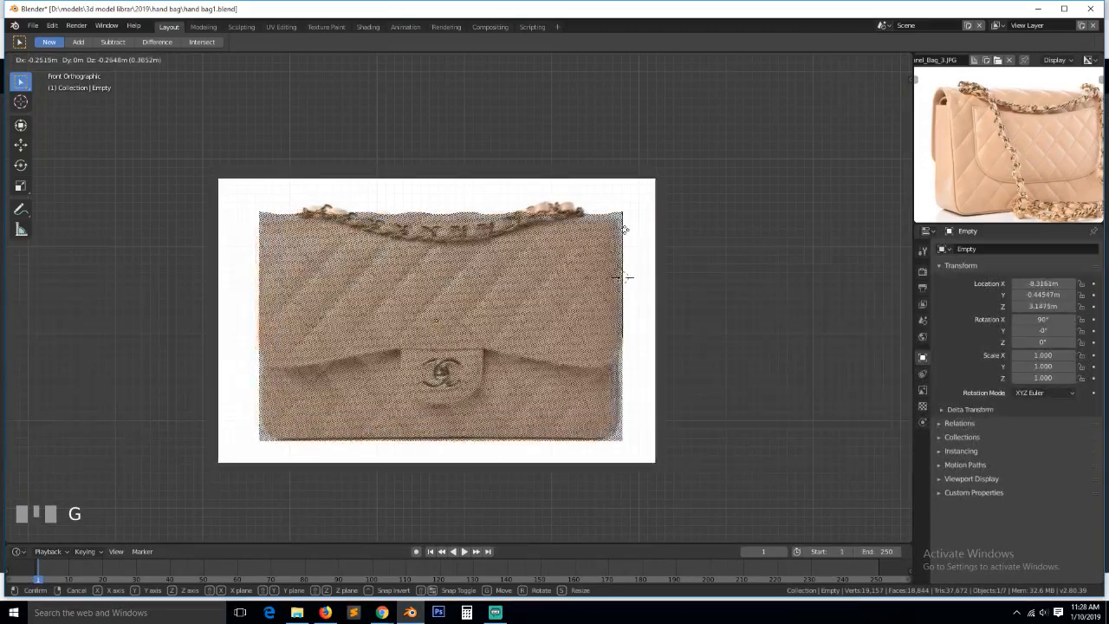
pyautogui.click(626, 240)
# Return to solid shading and set the quilted panel's second Array count to 8 to lengthen the front flap
pyautogui.click(570, 282)
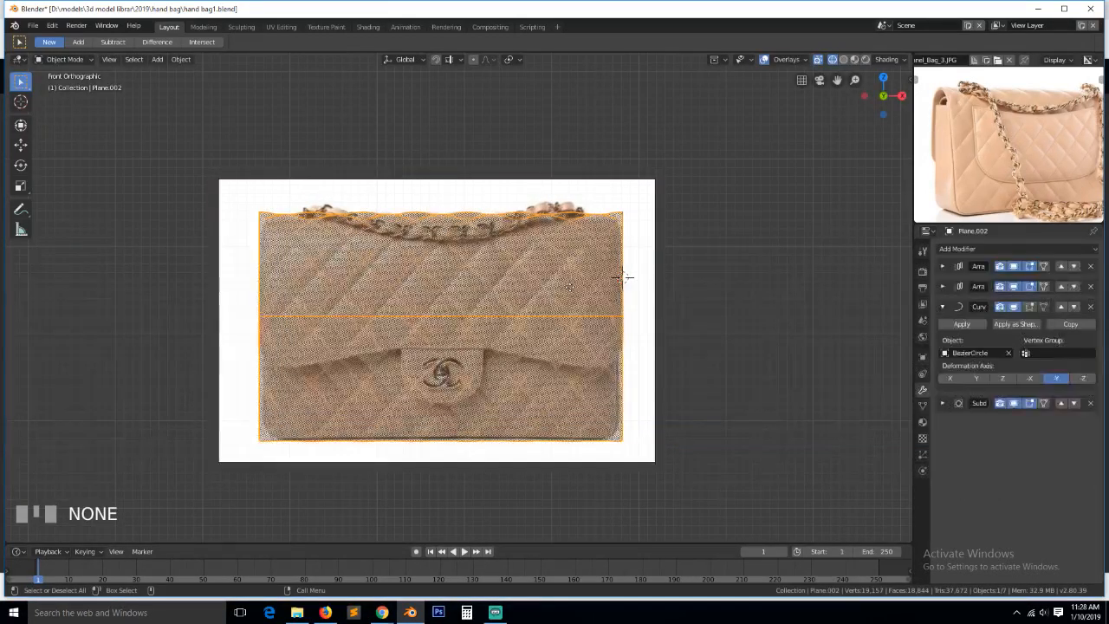
pyautogui.moveTo(570, 282); pyautogui.dragTo(631, 279, button='middle')
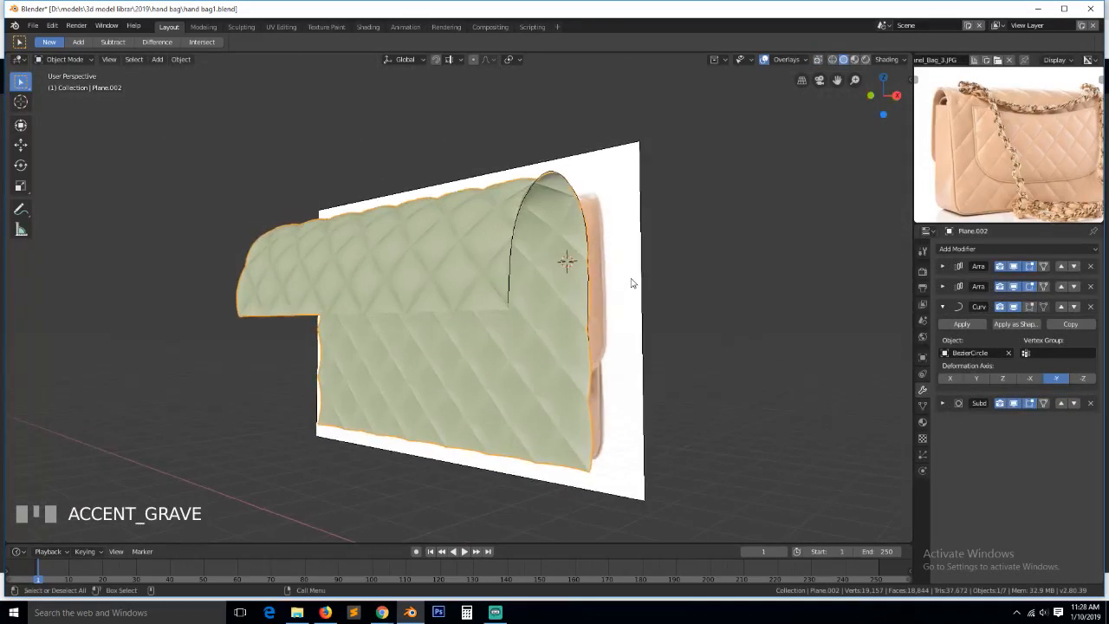
pyautogui.press('KP_1')
pyautogui.click(942, 286)
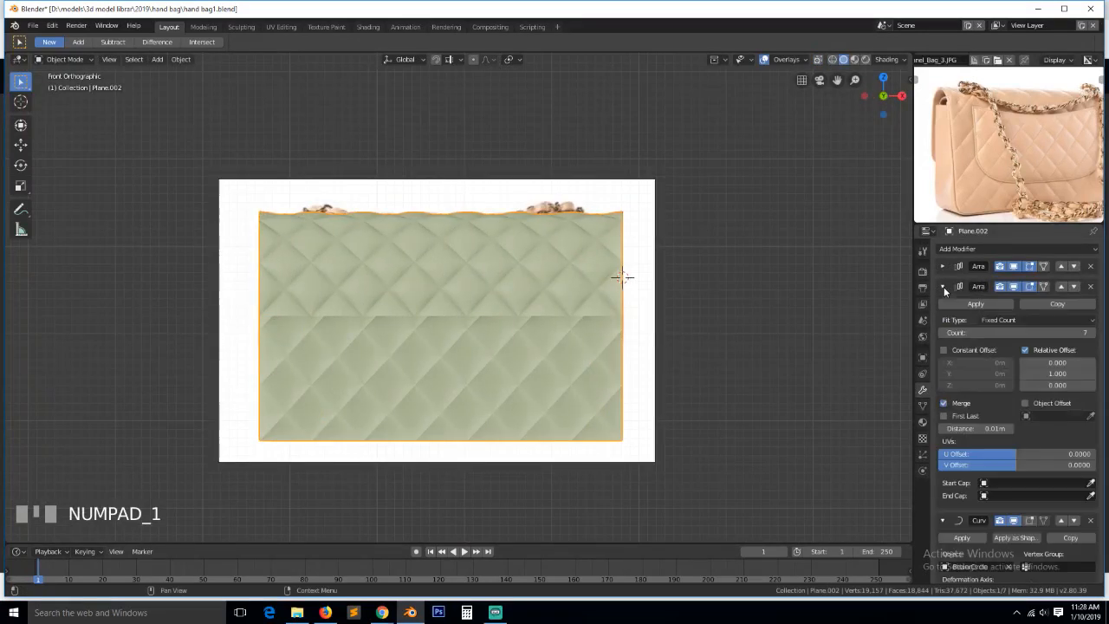
pyautogui.click(1092, 334)
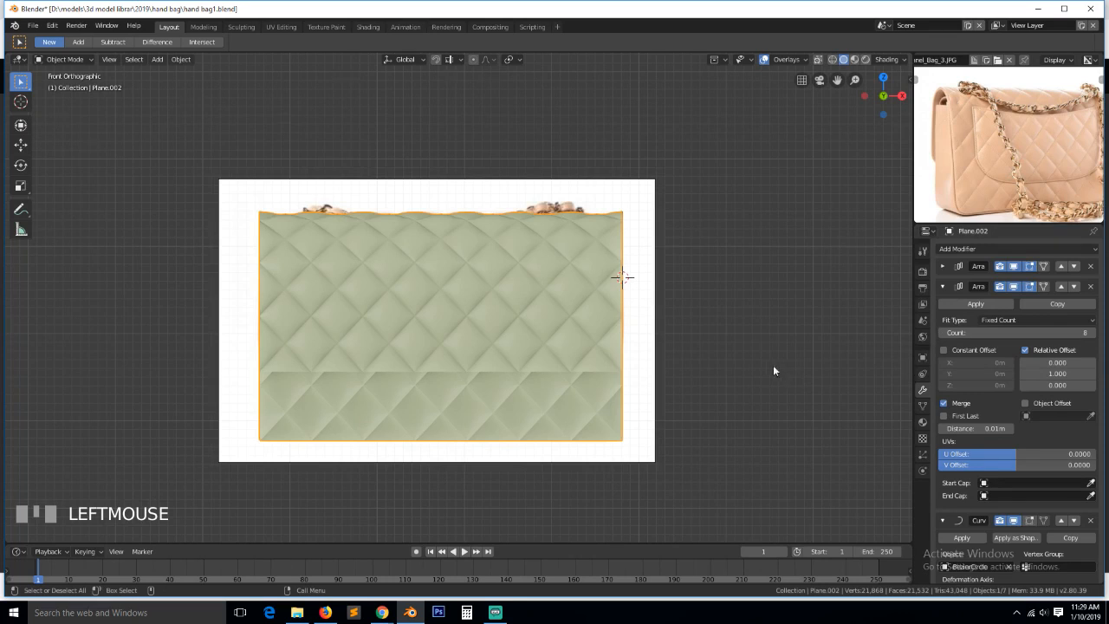
pyautogui.moveTo(772, 370); pyautogui.dragTo(738, 376, button='middle')
pyautogui.click(943, 286)
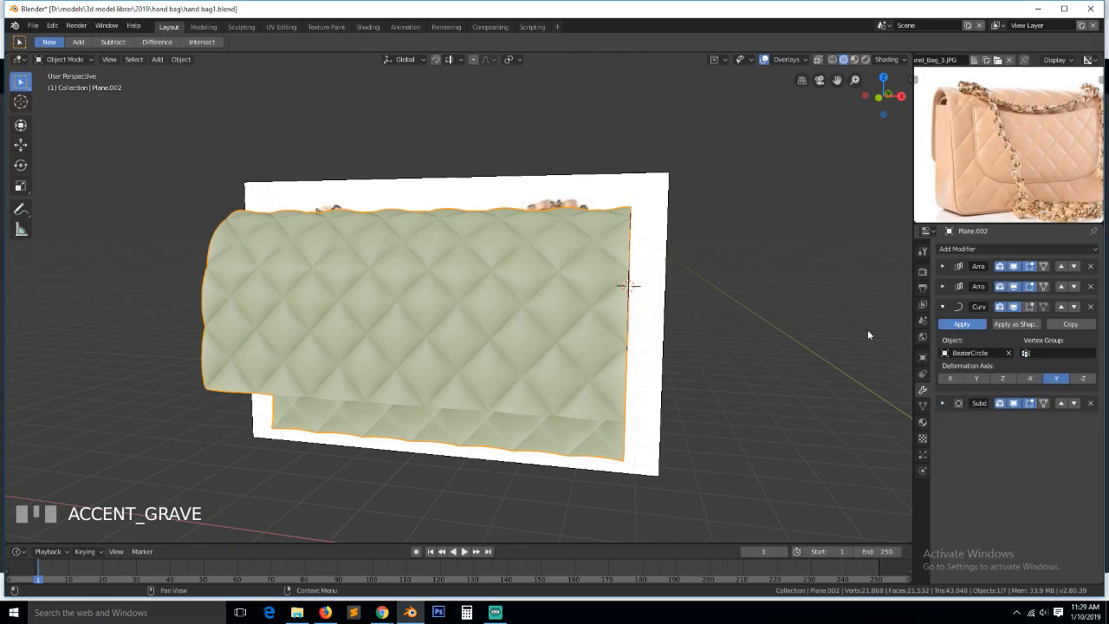
# Try applying the Curve modifier to the quilted panel ahead of its Array modifiers, and undo it
pyautogui.hotkey('ctrl', 'a')
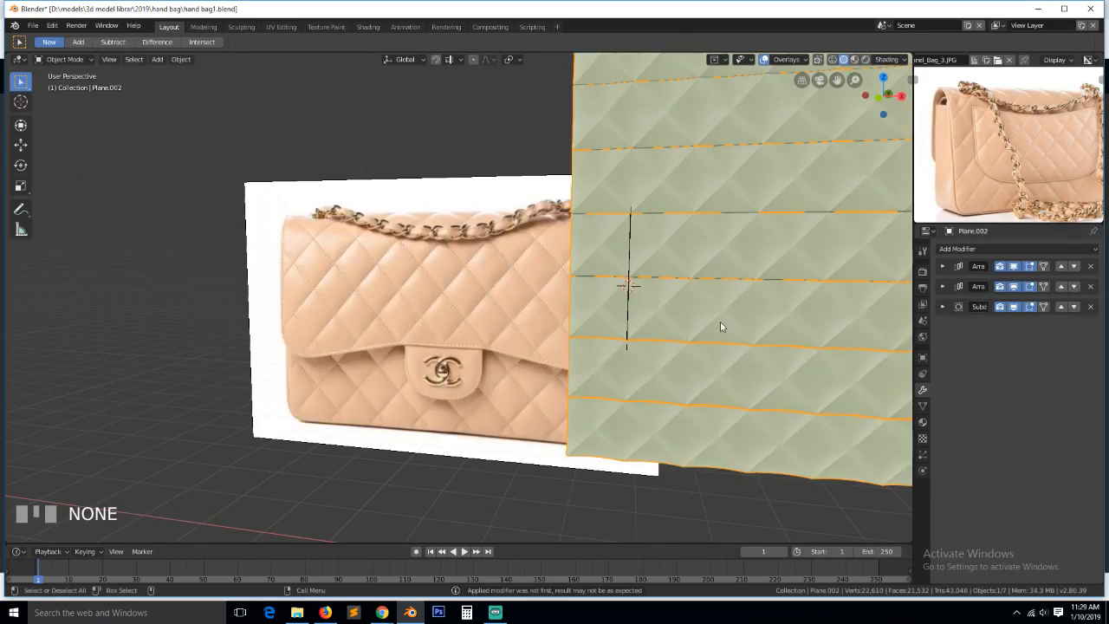
pyautogui.moveTo(720, 325); pyautogui.dragTo(778, 338, button='middle')
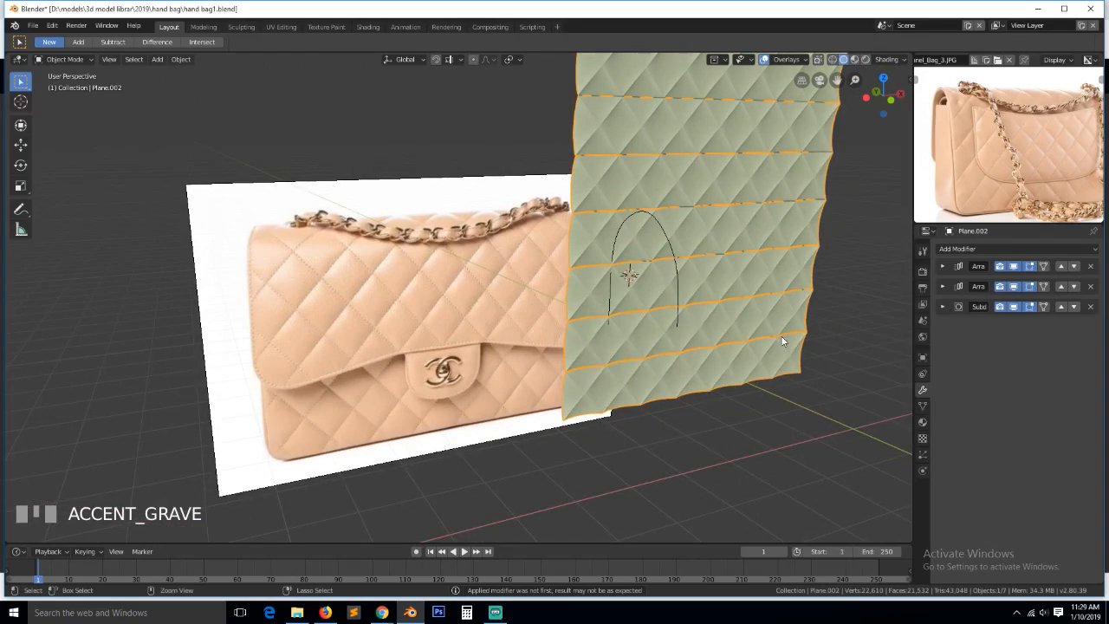
pyautogui.hotkey('ctrl', 'z')
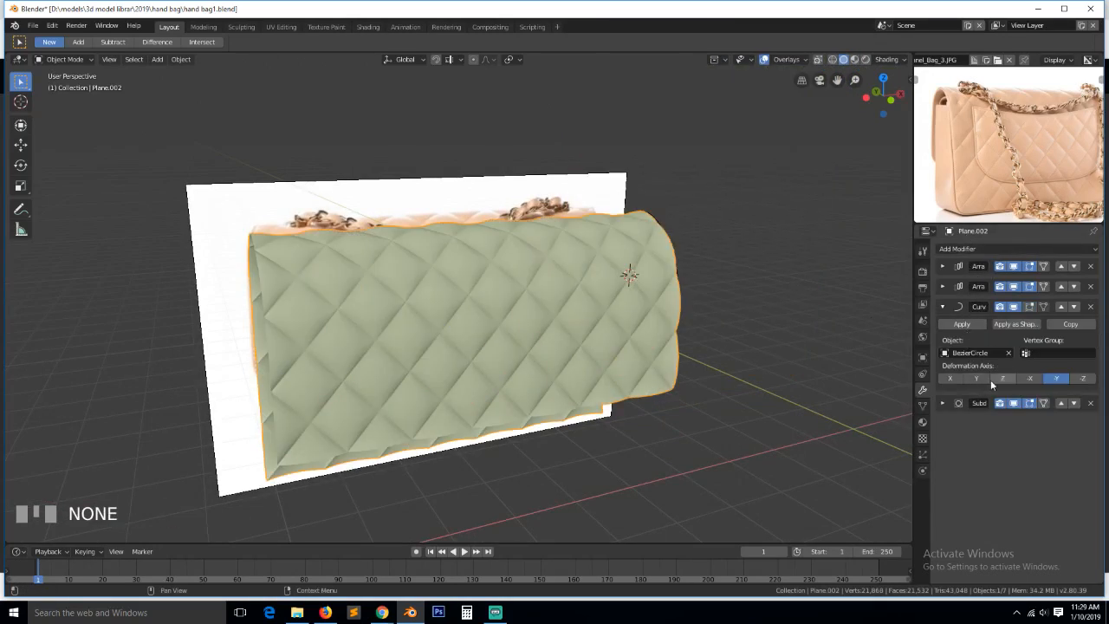
# Apply both Array modifiers and the Curve modifier to the quilted panel in stack order
pyautogui.click(943, 266)
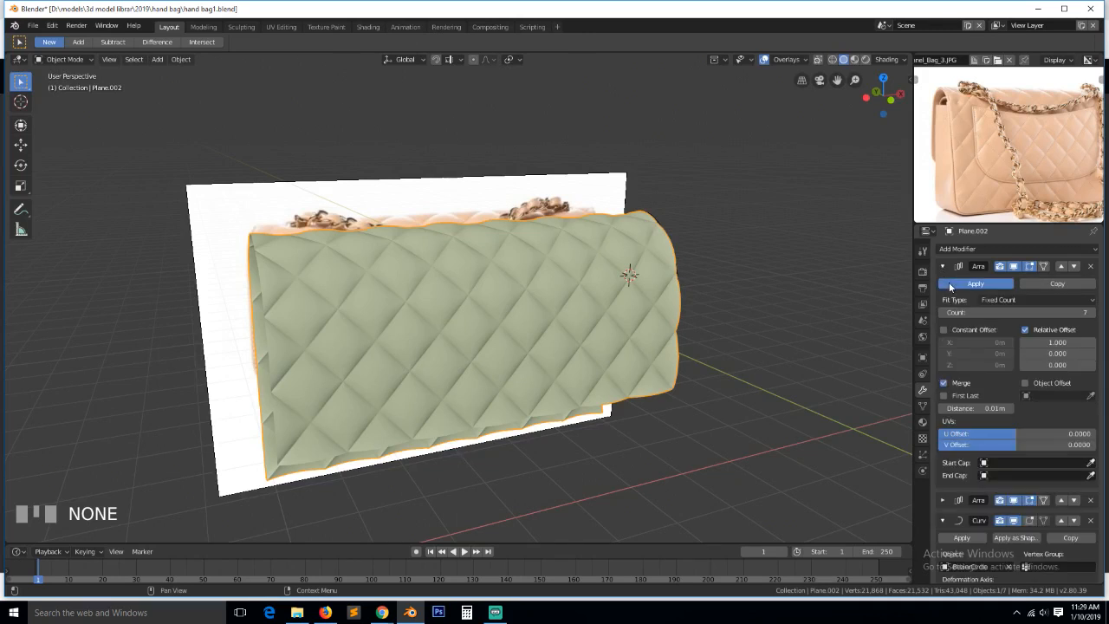
pyautogui.hotkey('ctrl', 'z')
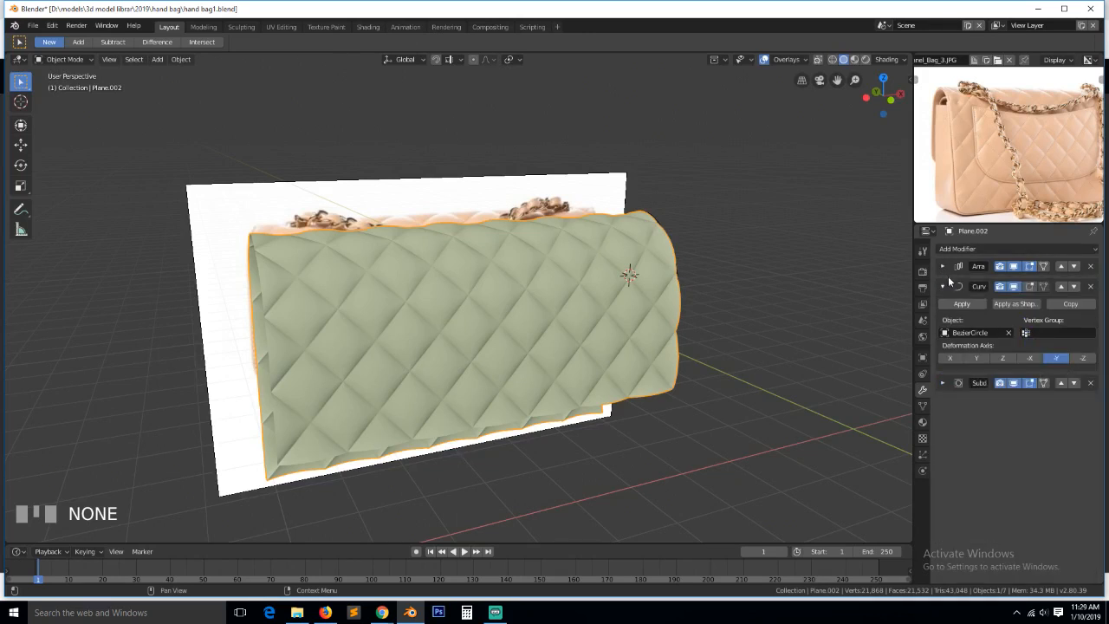
pyautogui.hotkey('ctrl', 'z')
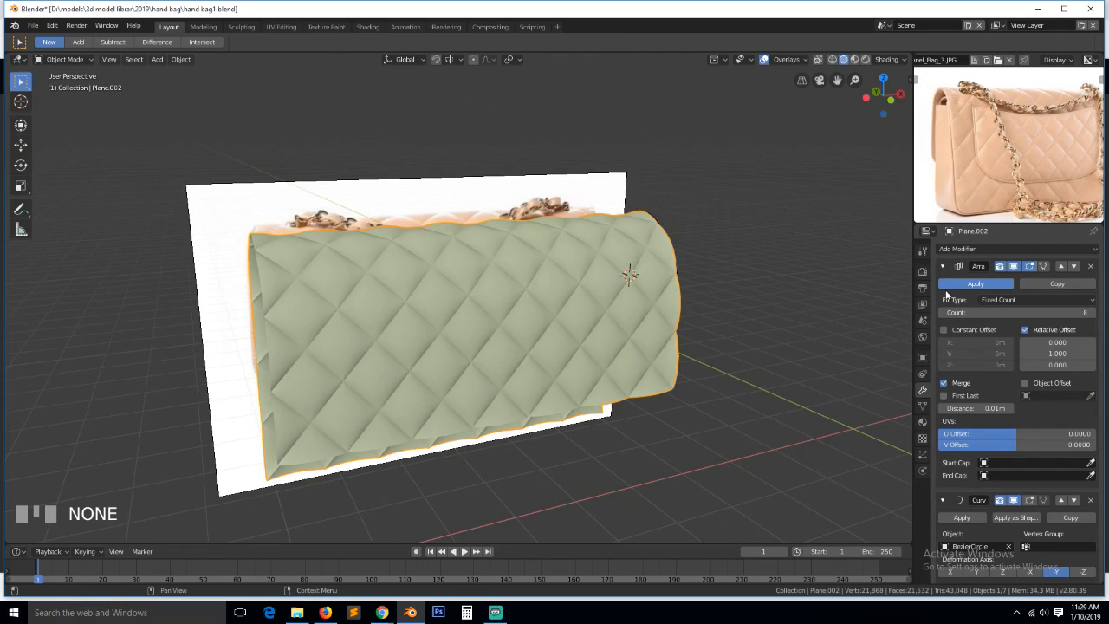
pyautogui.click(947, 283)
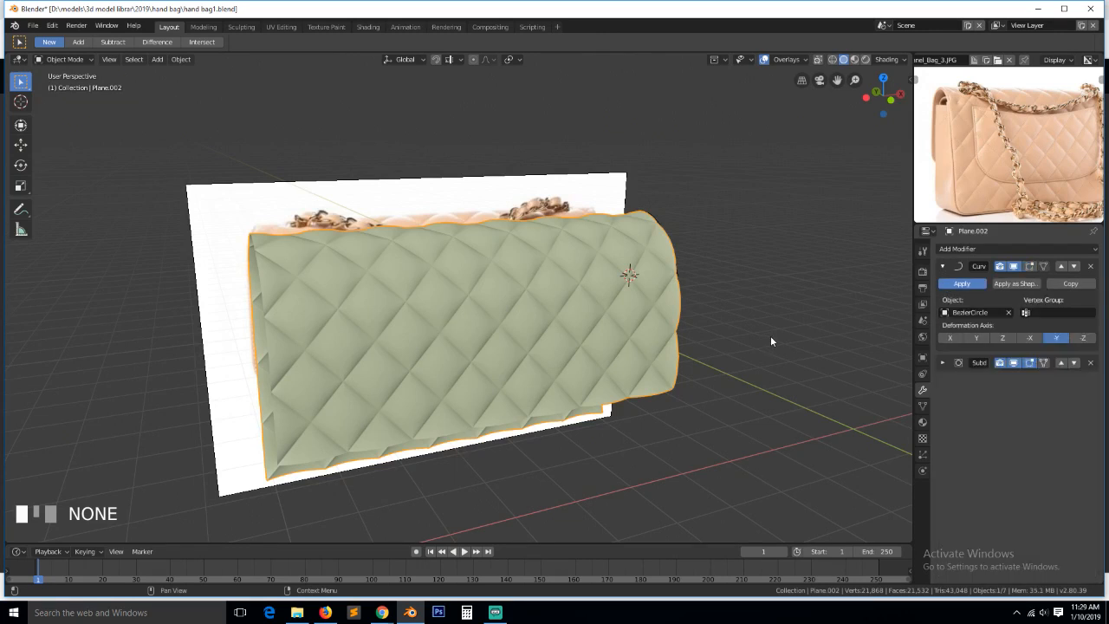
# Delete the Bezier curve that was used to bend the quilted panel
pyautogui.hotkey('alt', 'a')
pyautogui.press('`')
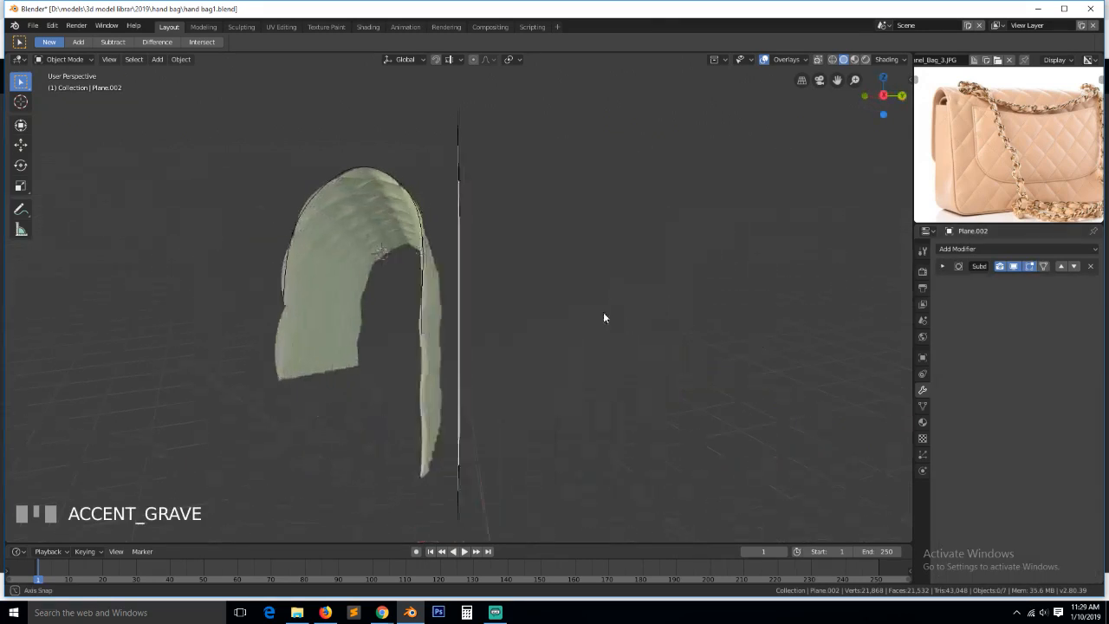
pyautogui.click(588, 319)
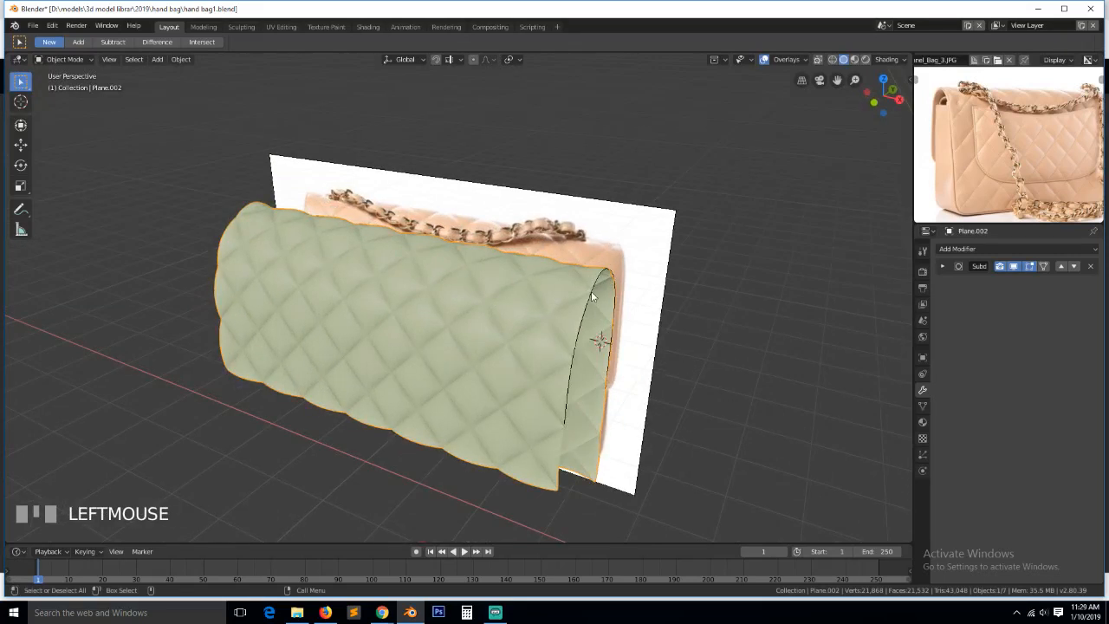
pyautogui.press('x')
pyautogui.click(592, 287)
# Turn off the quilted panel's Subdivision modifier in the viewport and save the file
pyautogui.press('`')
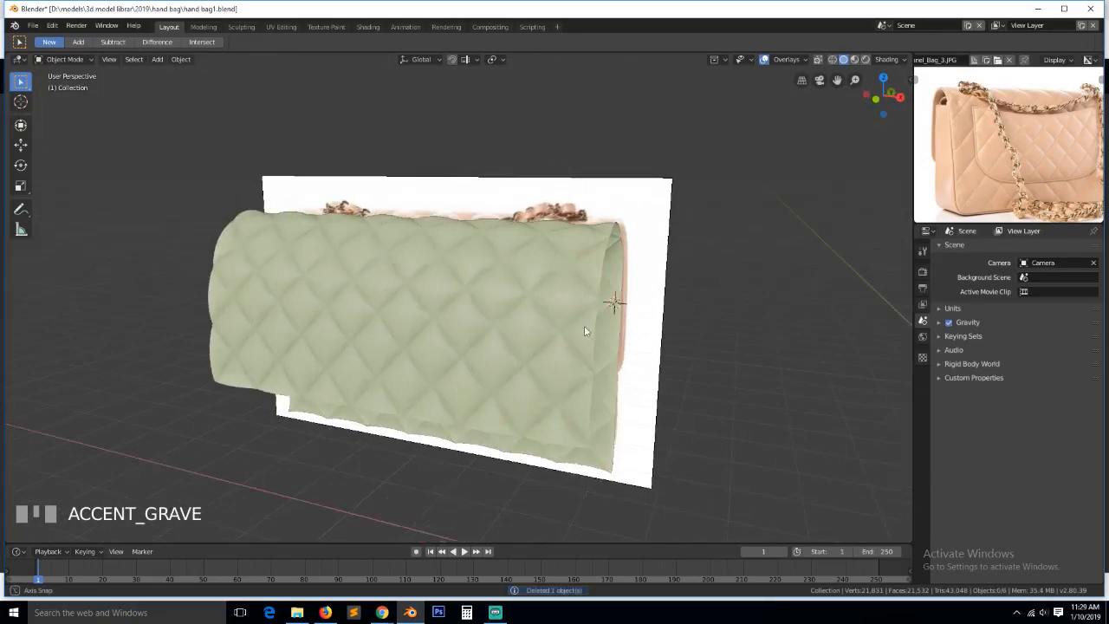
pyautogui.click(586, 331)
pyautogui.click(1015, 266)
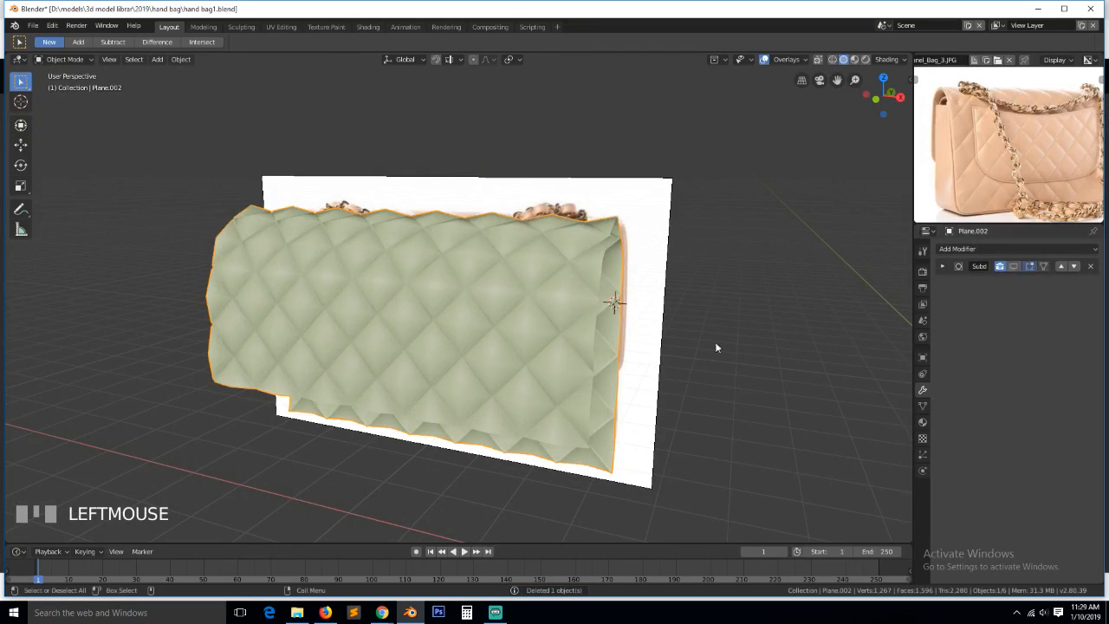
pyautogui.hotkey('ctrl', 's')
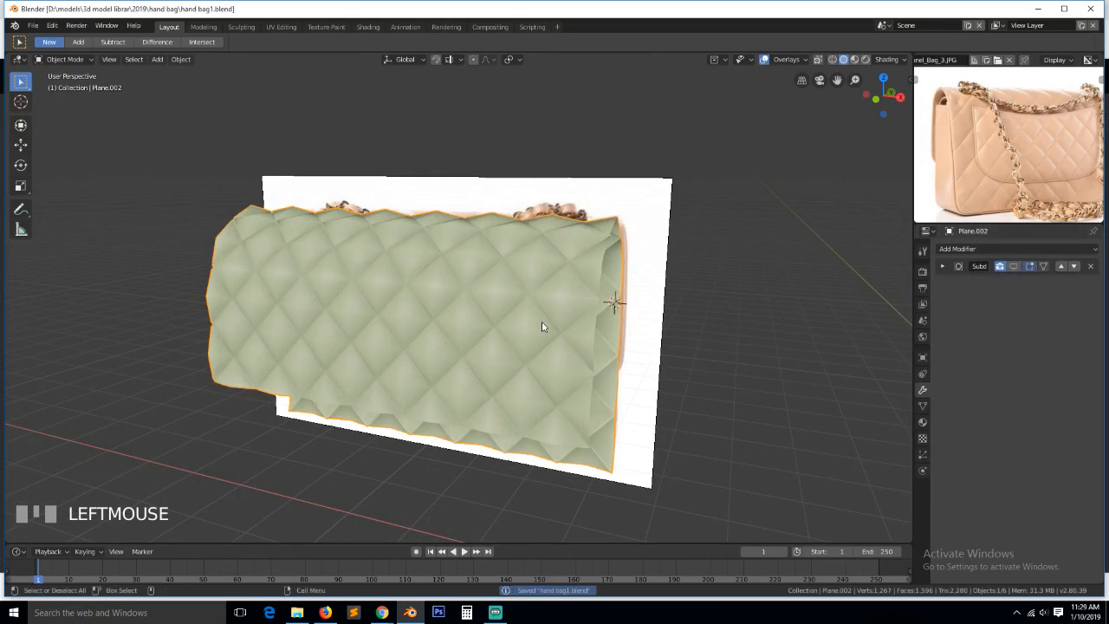
# Enter Edit Mode on the quilted panel with nothing selected and show Chanel_Bag_2.JPG as the reference in the image editor
pyautogui.press('`')
pyautogui.press('Tab')
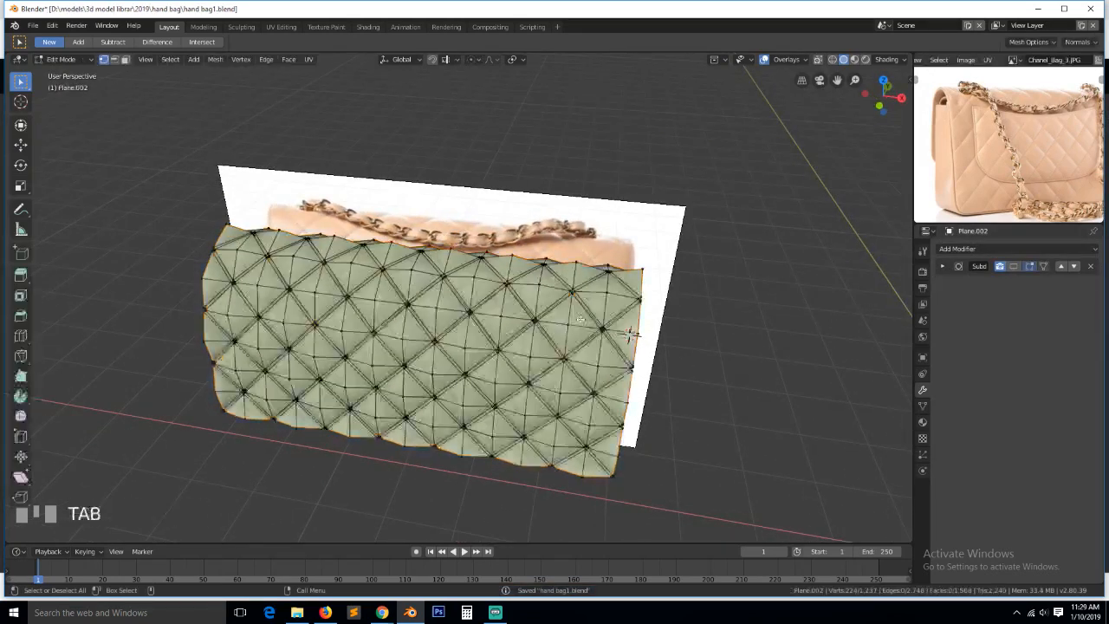
pyautogui.press('`')
pyautogui.hotkey('alt', 'a')
pyautogui.press('`')
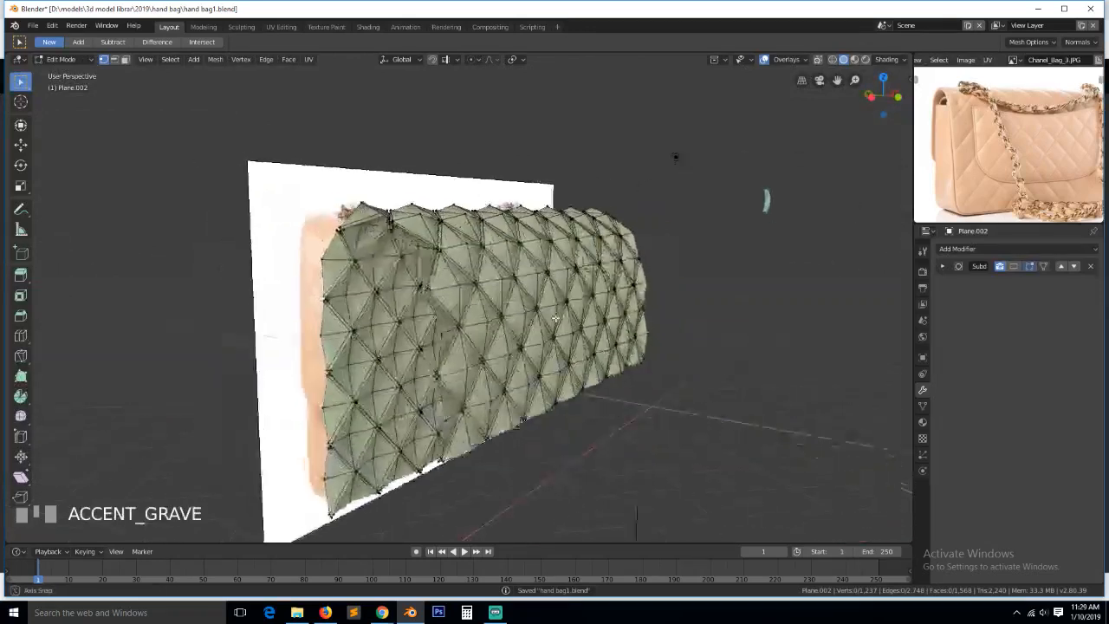
pyautogui.scroll(-1, 793, 204)
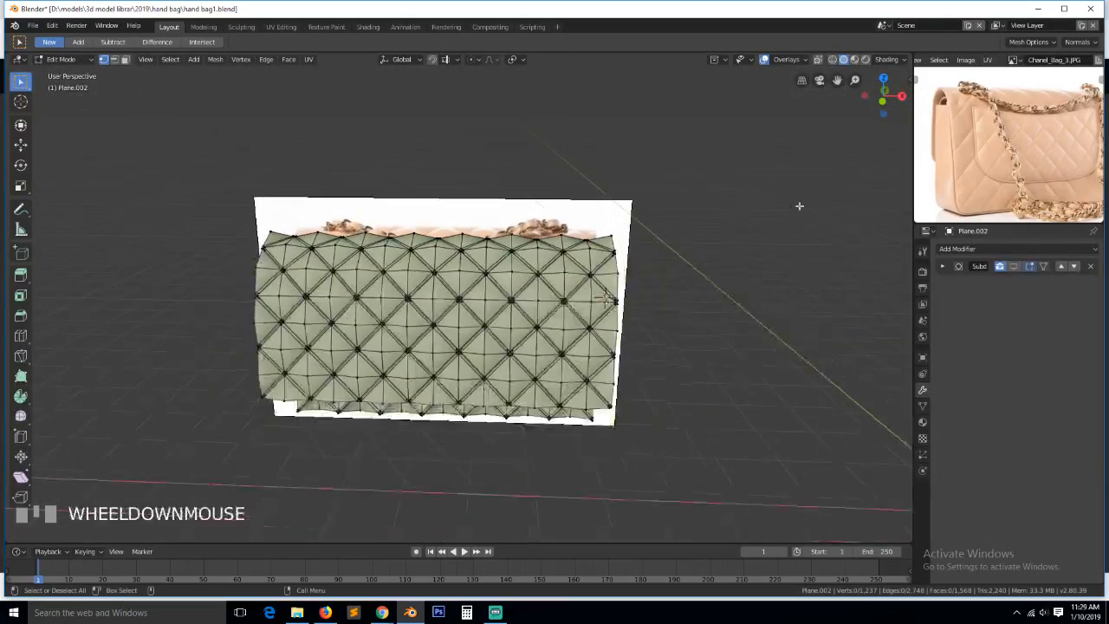
pyautogui.scroll(-2, 797, 206)
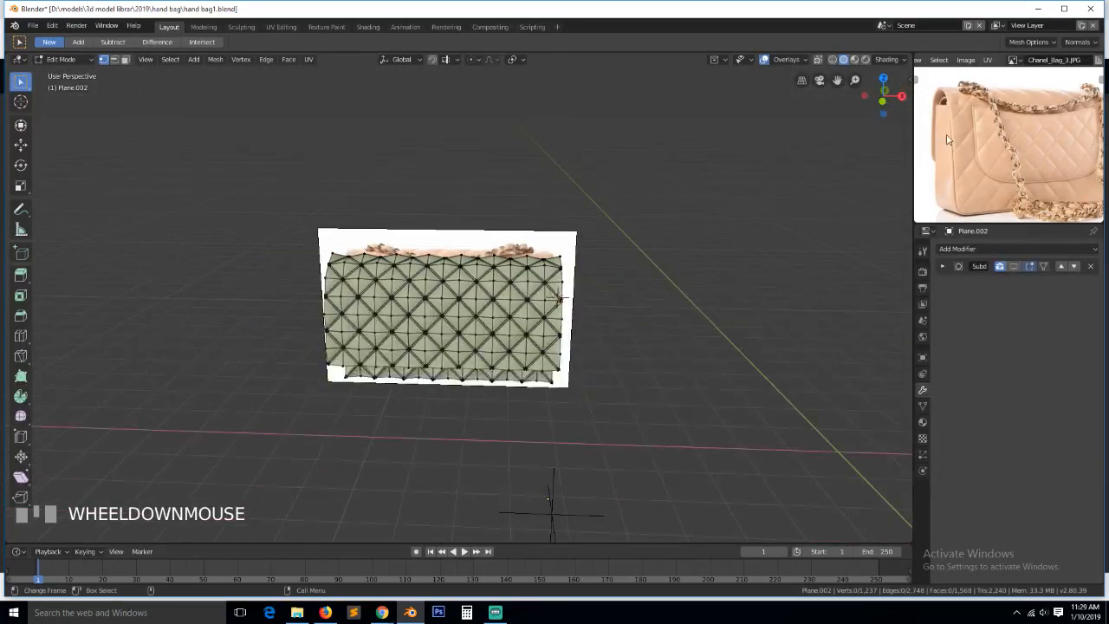
pyautogui.click(1013, 65)
pyautogui.click(985, 78)
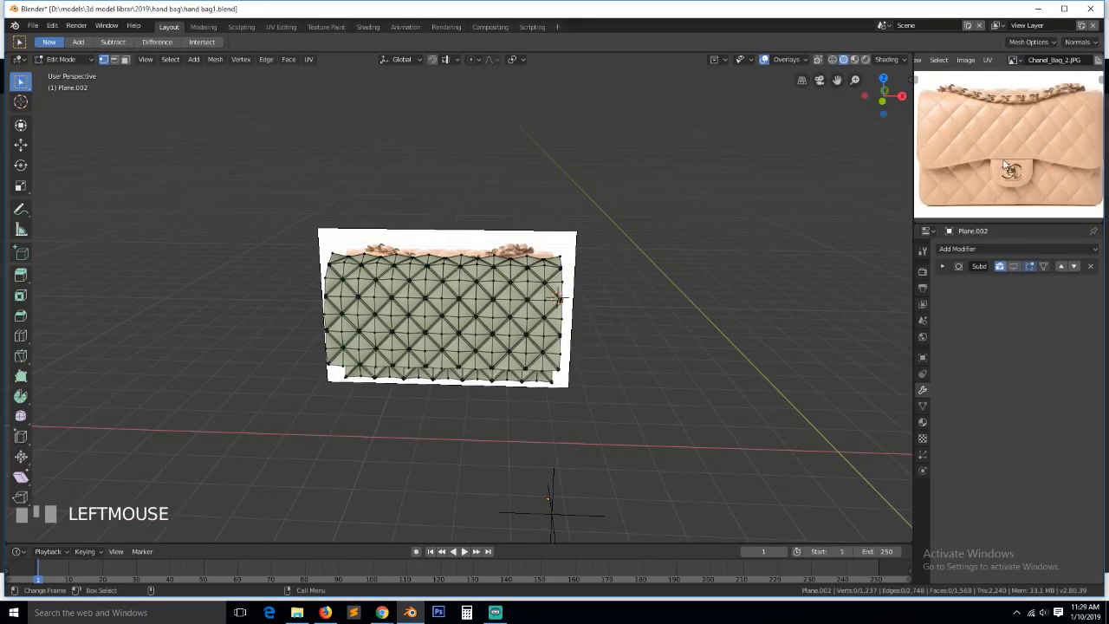
# In front wireframe view, delete all panel vertices on the negative X side, up to the panel's vertical centre line
pyautogui.press('KP_1')
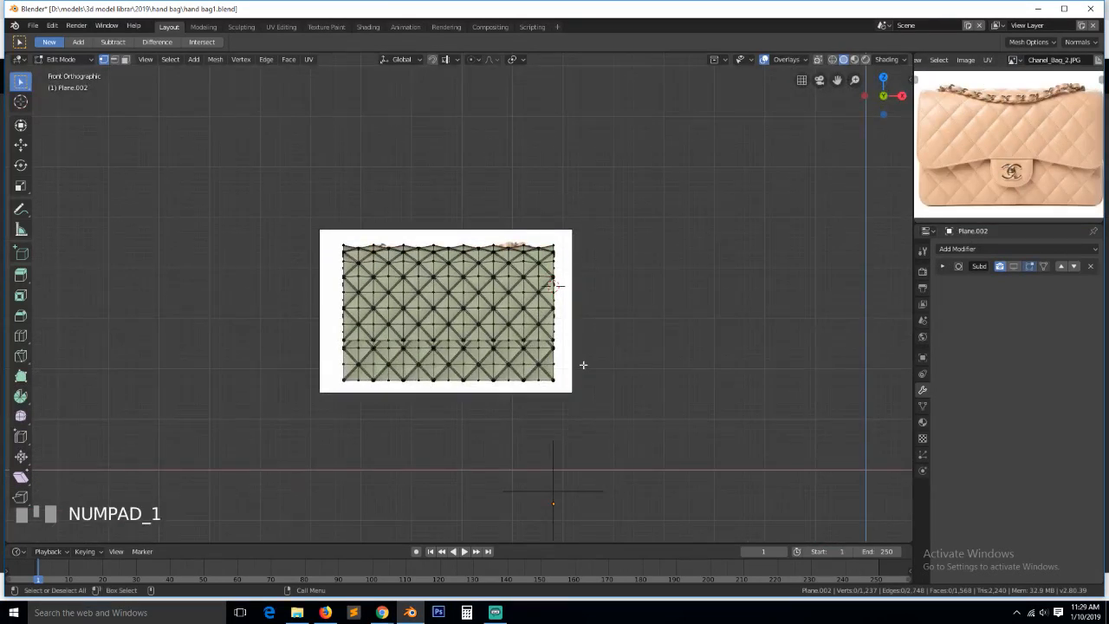
pyautogui.scroll(1, 583, 364)
pyautogui.press('z')
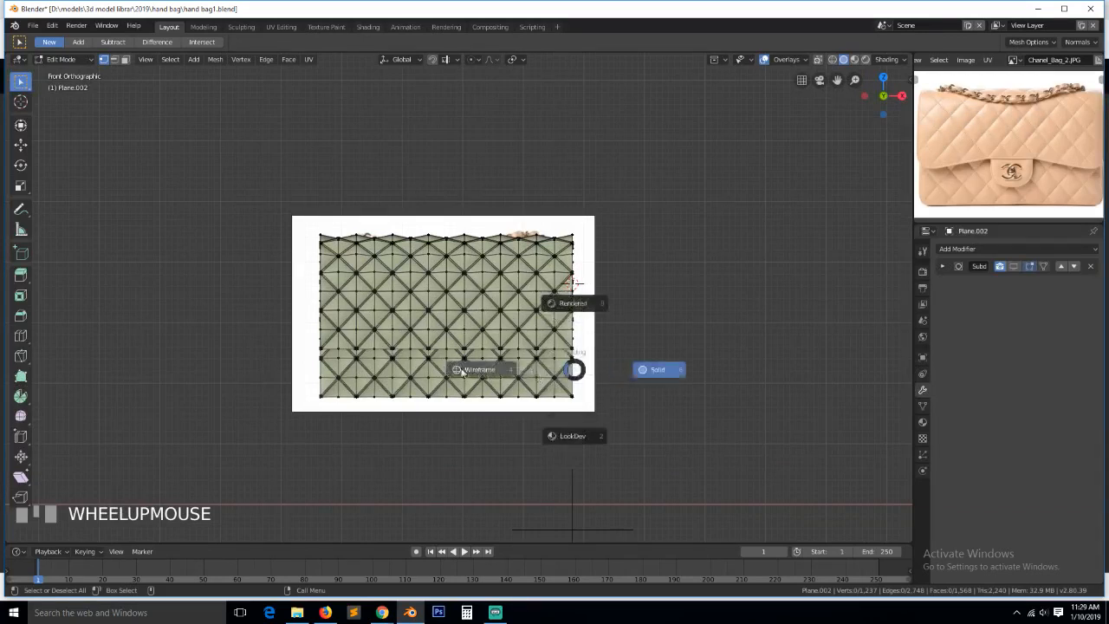
pyautogui.click(286, 292)
pyautogui.moveTo(211, 191); pyautogui.dragTo(440, 465)
pyautogui.scroll(5, 474, 384)
pyautogui.scroll(-2, 474, 384)
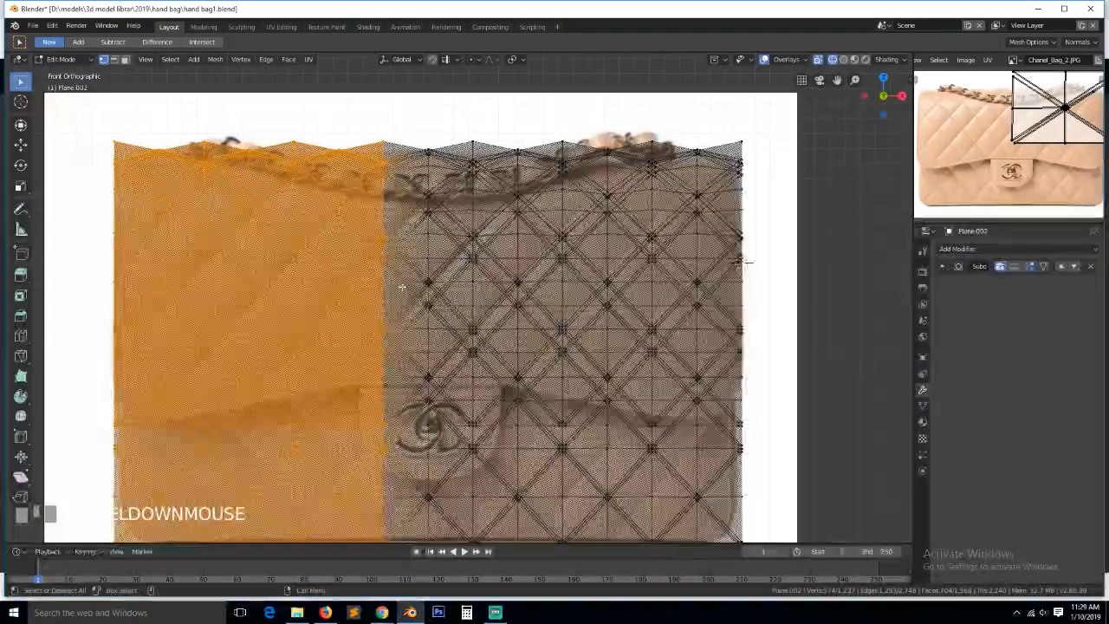
pyautogui.scroll(2, 743, 261)
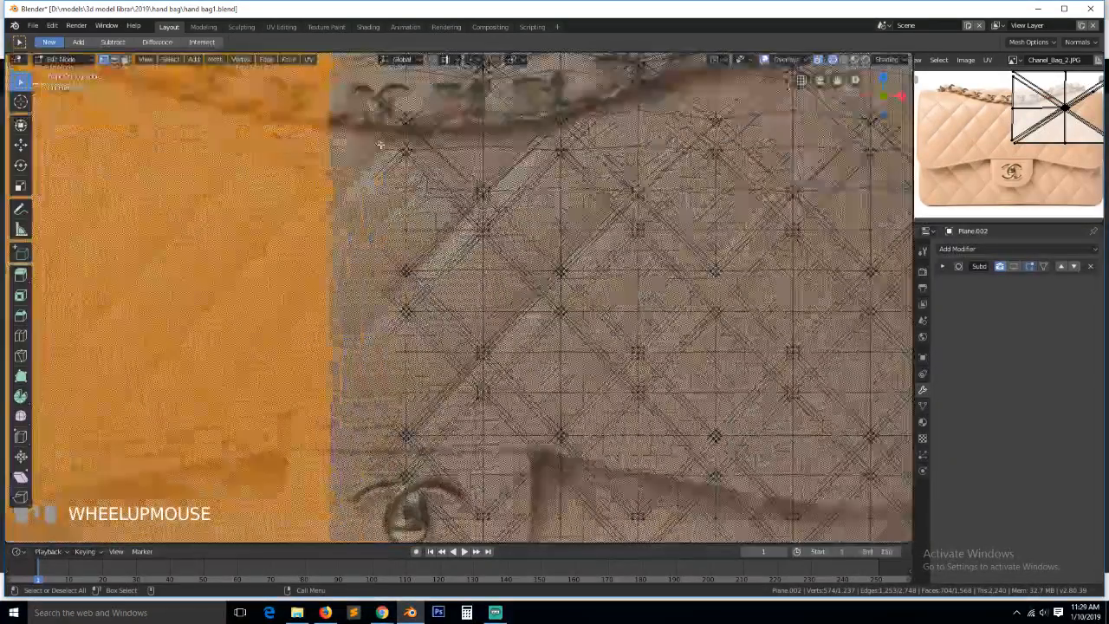
pyautogui.scroll(-3, 719, 264)
pyautogui.press('b')
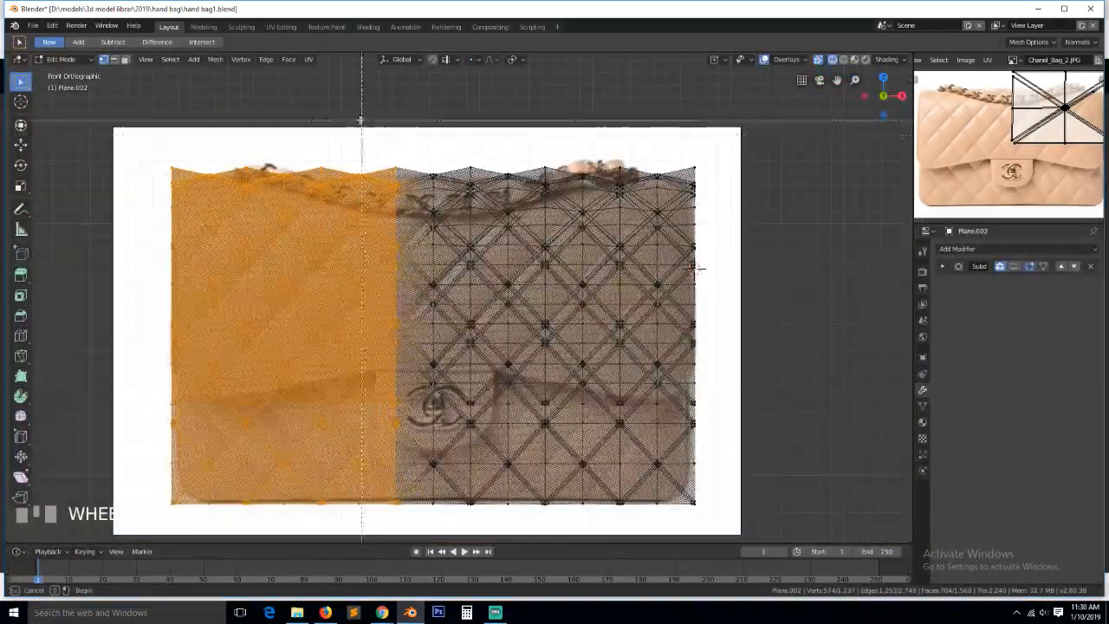
pyautogui.moveTo(360, 119); pyautogui.dragTo(434, 550)
pyautogui.scroll(7, 368, 352)
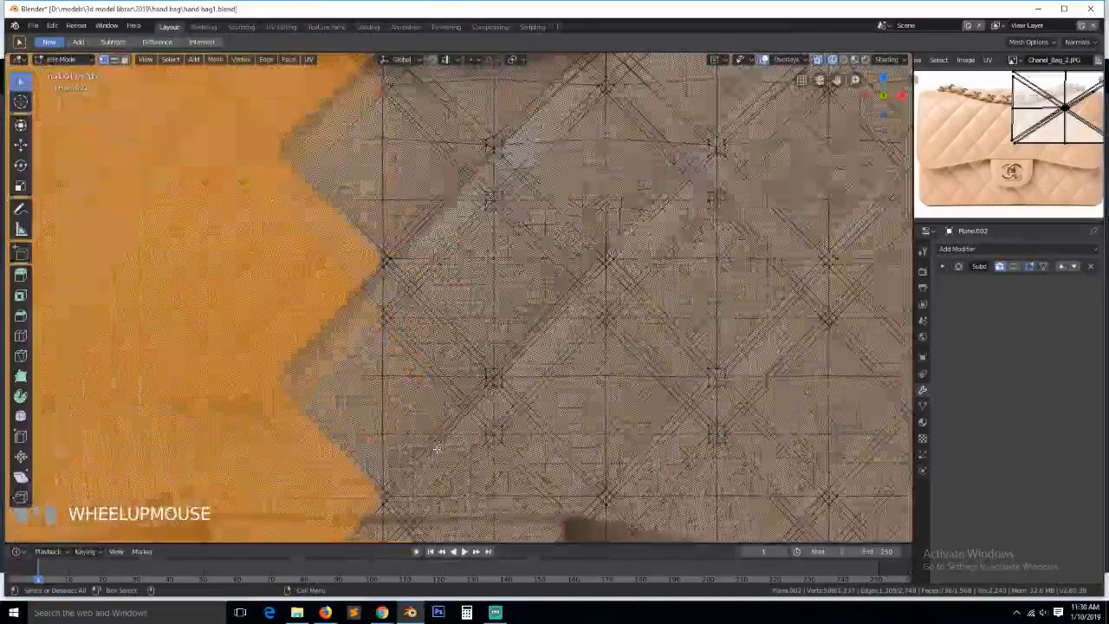
pyautogui.press('x')
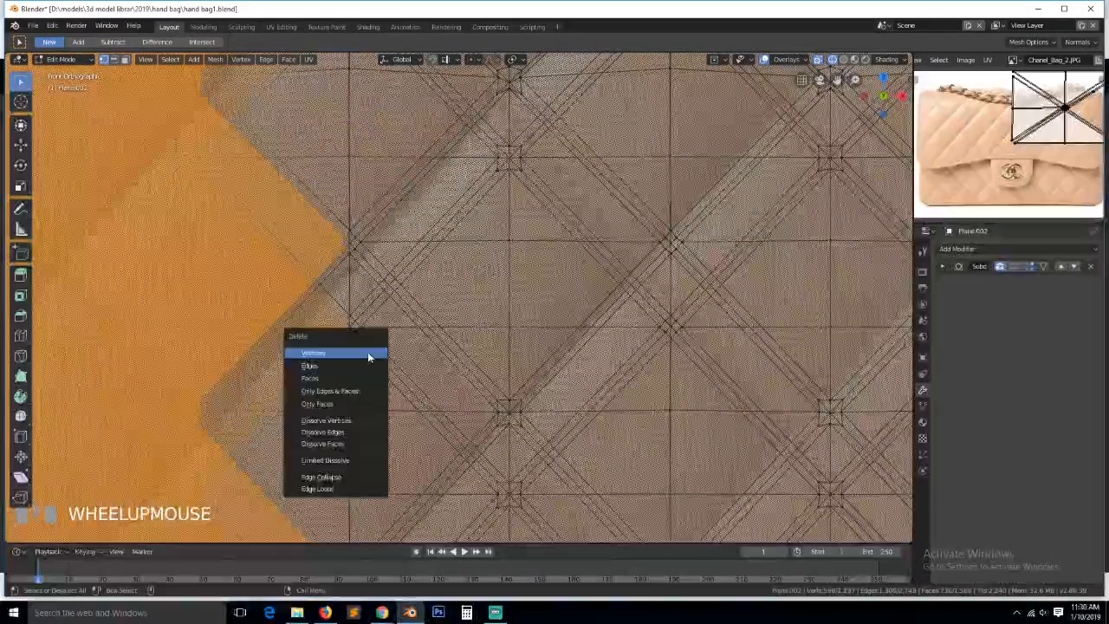
pyautogui.click(367, 351)
# Select the panel's open centre edge from end to end and snap the 3D cursor to it
pyautogui.scroll(-5, 799, 252)
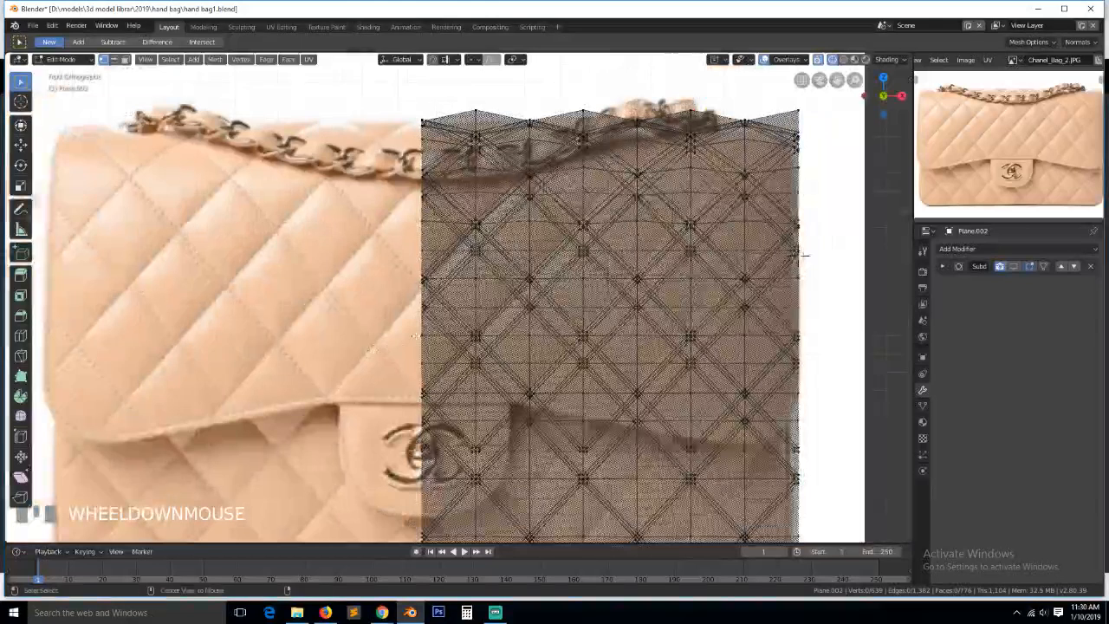
pyautogui.scroll(-2, 799, 252)
pyautogui.moveTo(431, 316); pyautogui.dragTo(478, 373, button='middle')
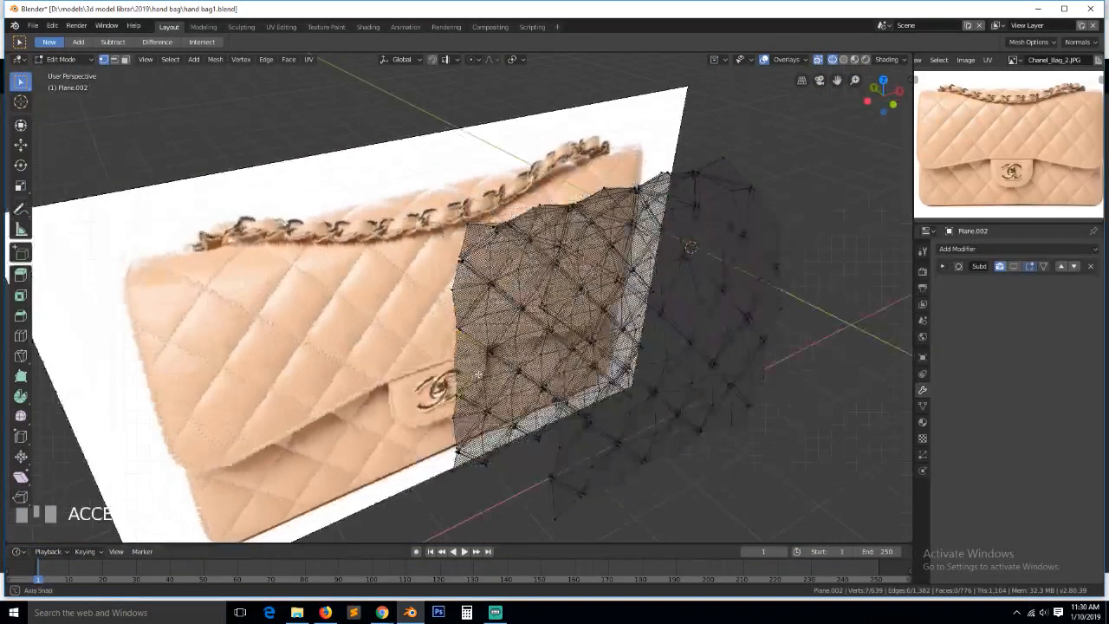
pyautogui.keyDown('alt'); pyautogui.click(459, 373); pyautogui.keyUp('alt')
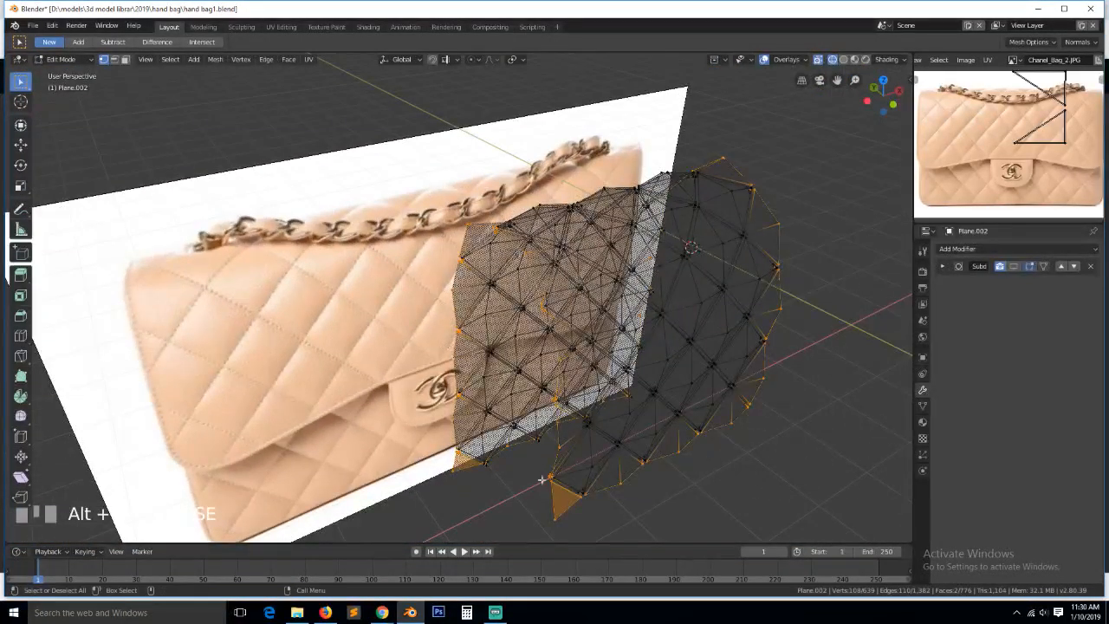
pyautogui.click(550, 520)
pyautogui.keyDown('ctrl'); pyautogui.click(455, 473); pyautogui.keyUp('ctrl')
pyautogui.hotkey('shift', 's')
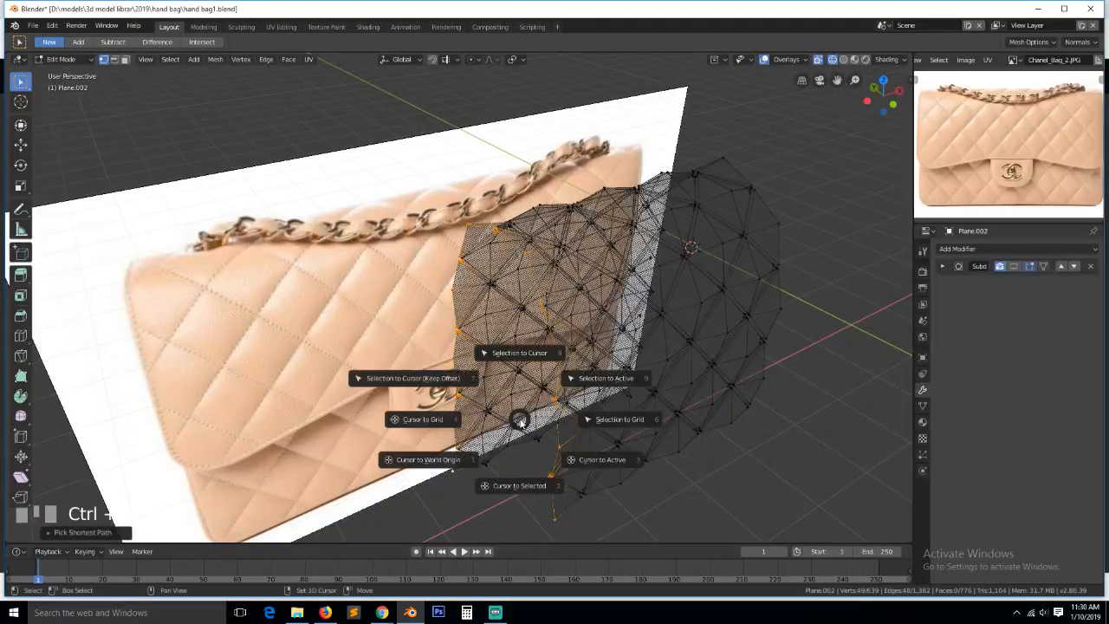
pyautogui.click(518, 485)
# Return to Object Mode and set the half panel's origin to the 3D cursor
pyautogui.press('Tab')
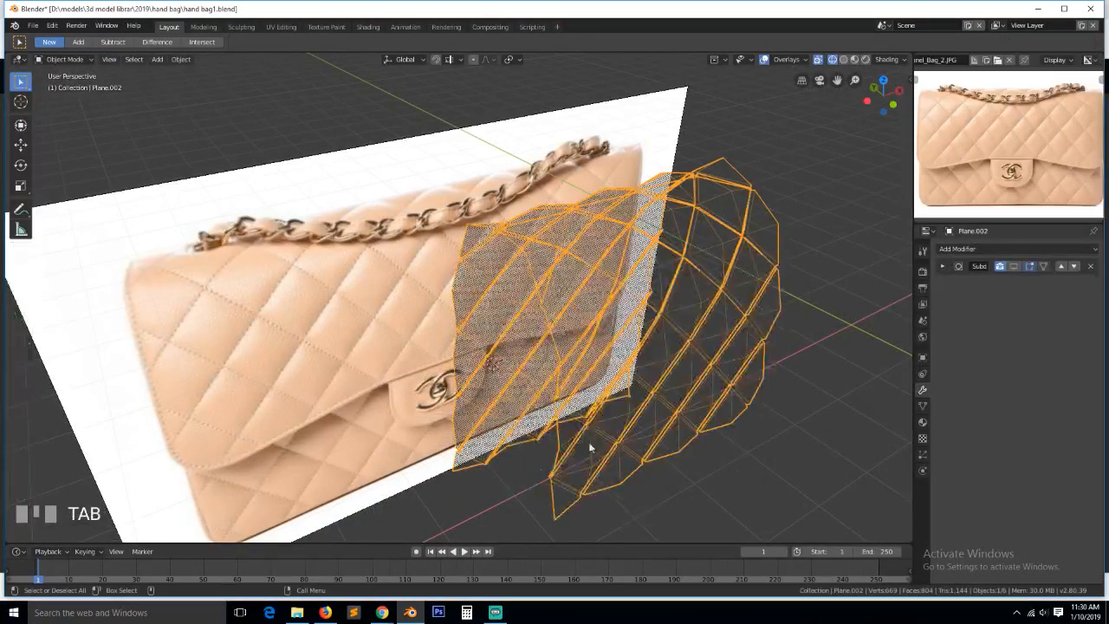
pyautogui.rightClick(558, 409)
pyautogui.moveTo(604, 452)
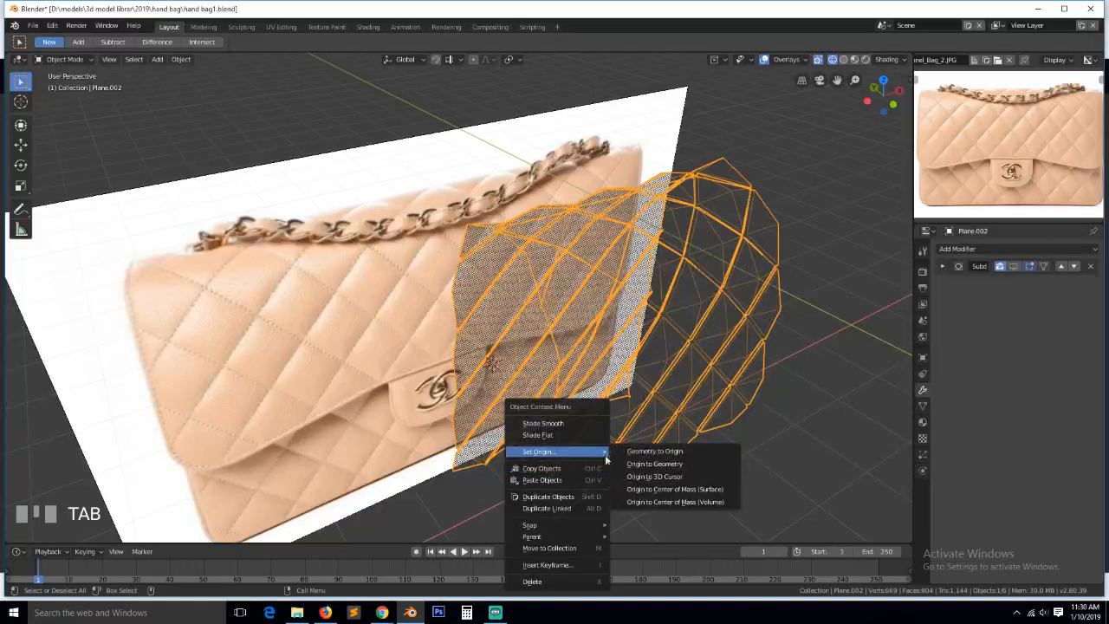
pyautogui.click(664, 475)
# Add an X-axis Mirror modifier to the half panel, place it above the Subdivision modifier and enable Clipping
pyautogui.press('`')
pyautogui.click(976, 248)
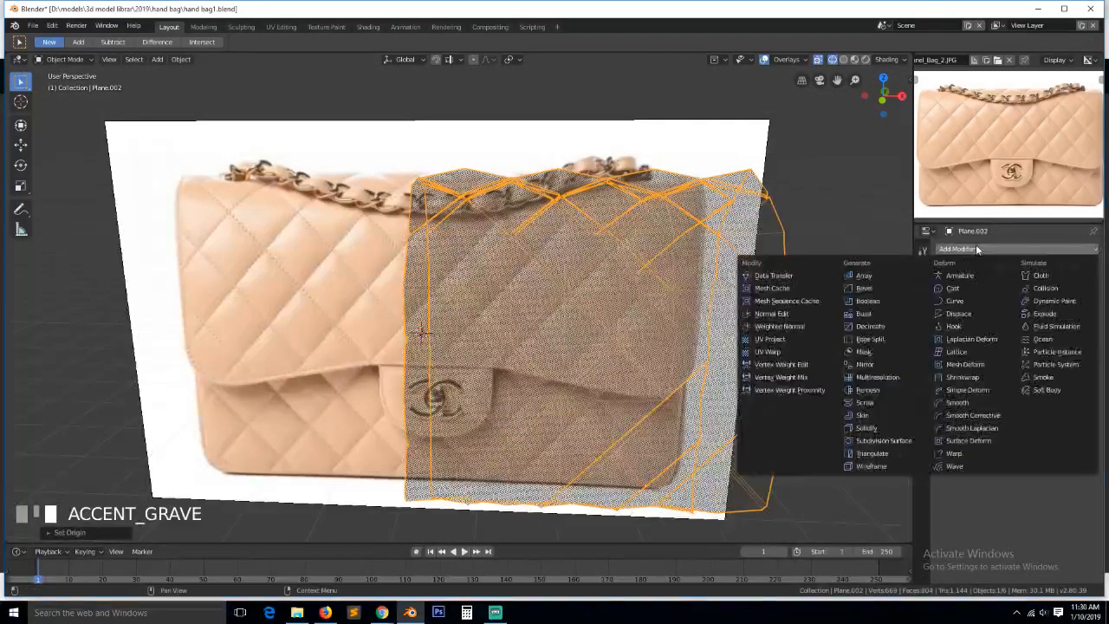
pyautogui.click(885, 363)
pyautogui.press('KP_1')
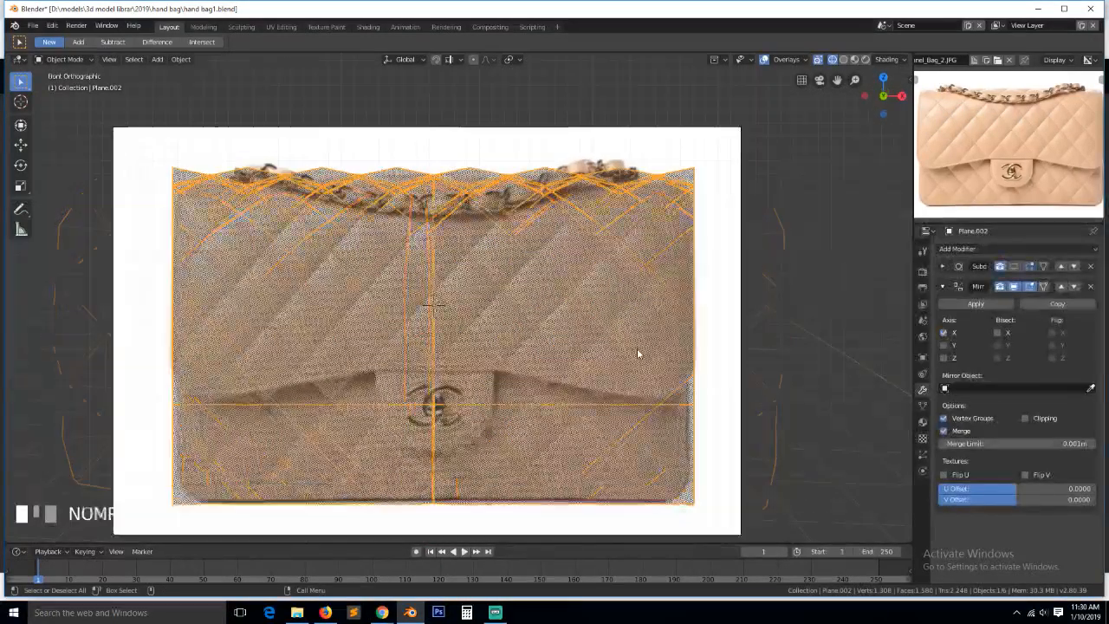
pyautogui.hotkey('alt', 'z')
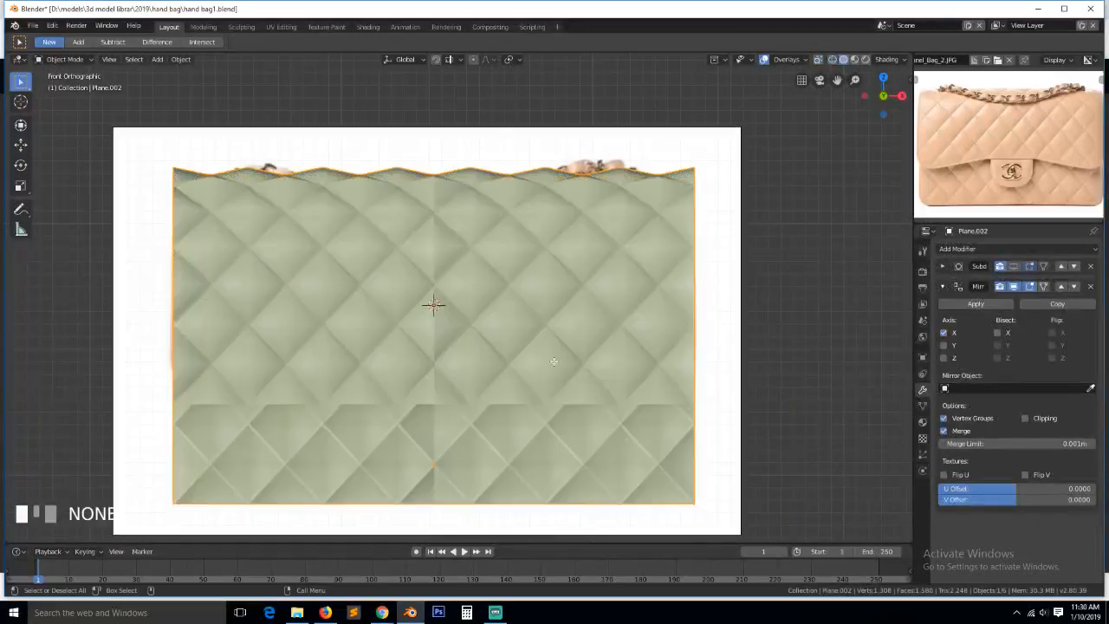
pyautogui.press('Tab')
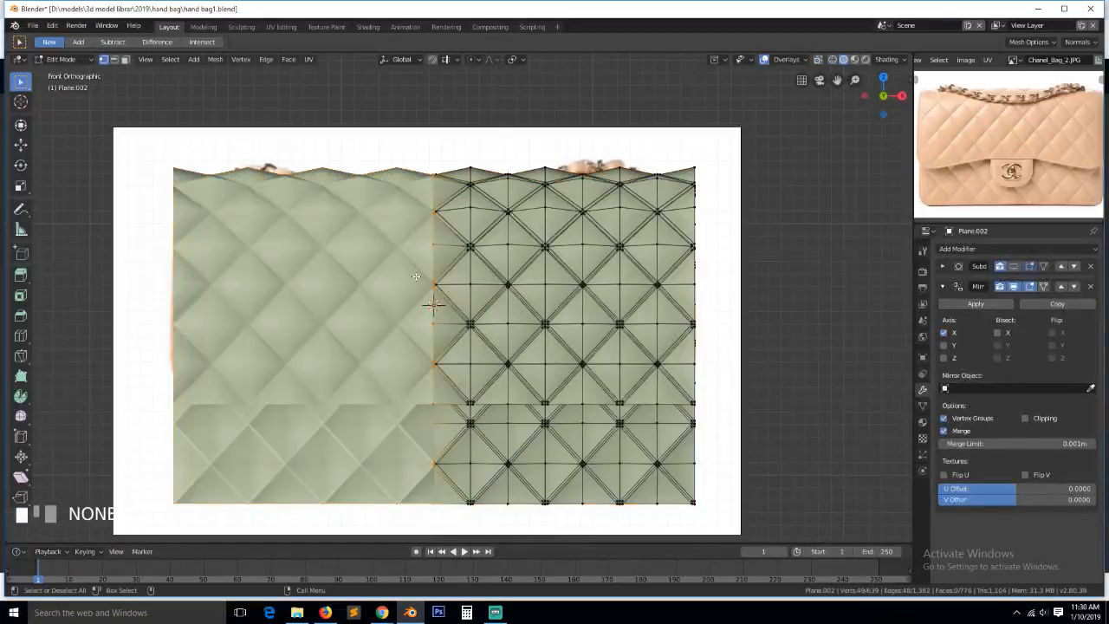
pyautogui.click(1077, 267)
pyautogui.click(1025, 397)
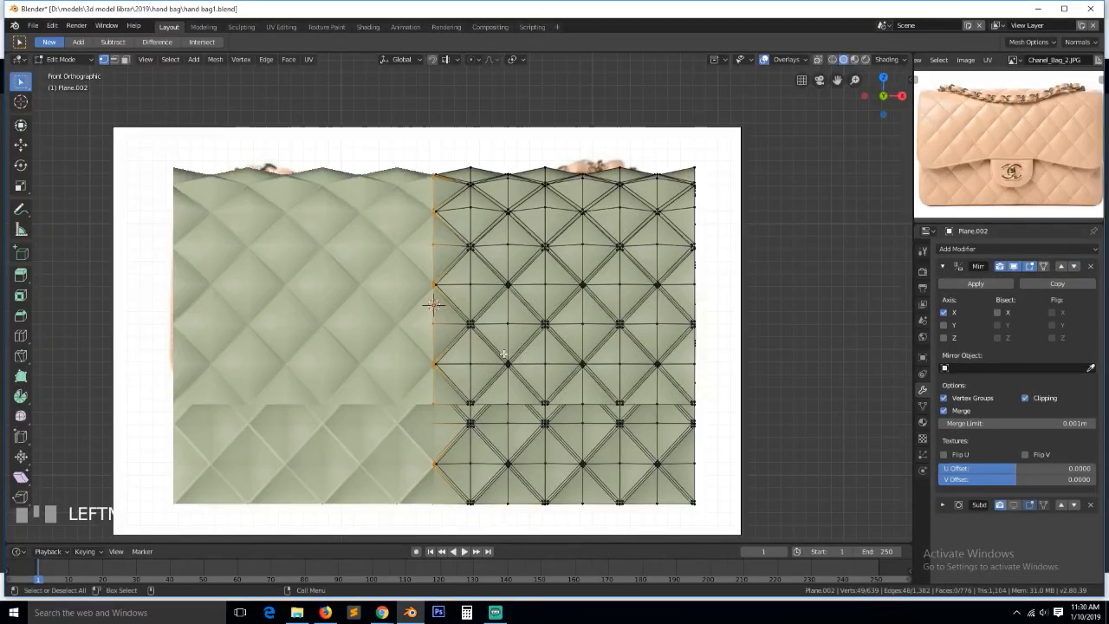
pyautogui.press('g')
pyautogui.press('x')
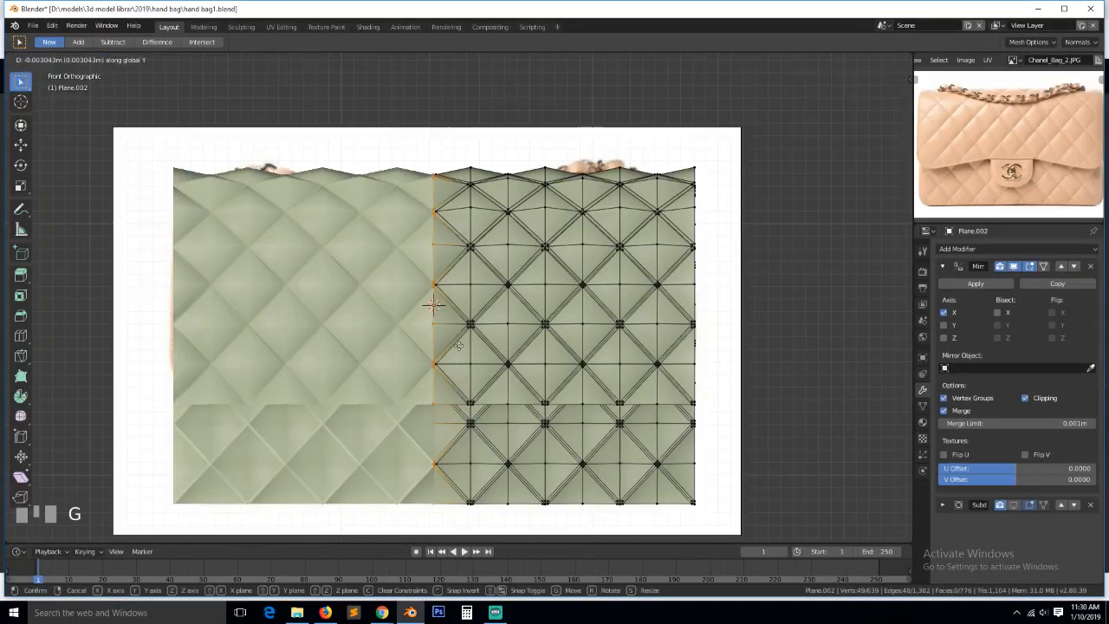
pyautogui.rightClick(461, 336)
pyautogui.press('z')
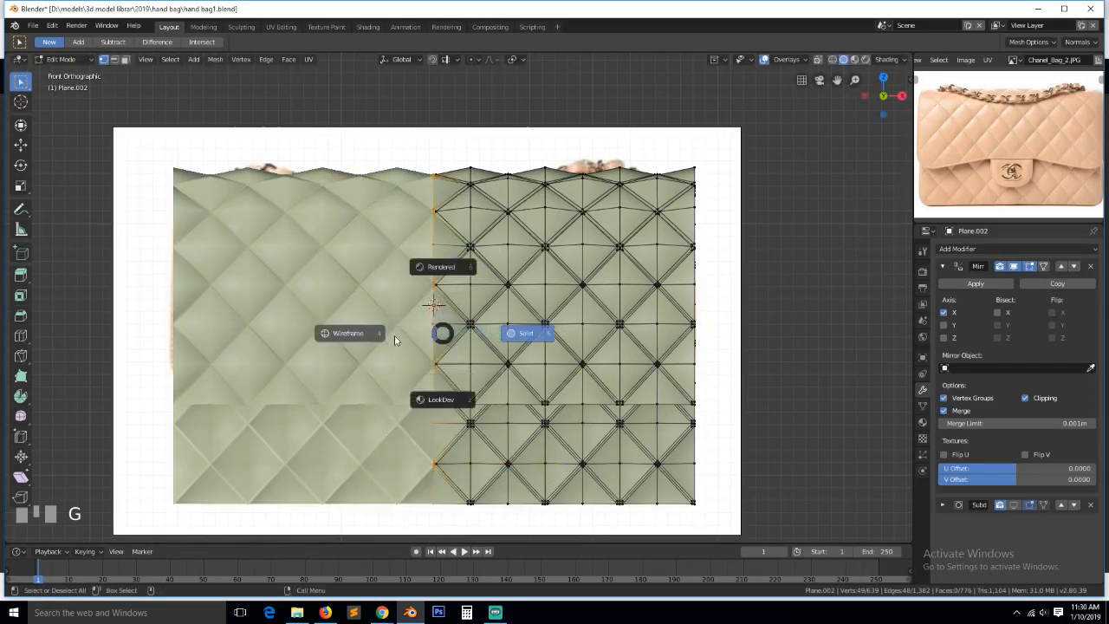
pyautogui.click(377, 337)
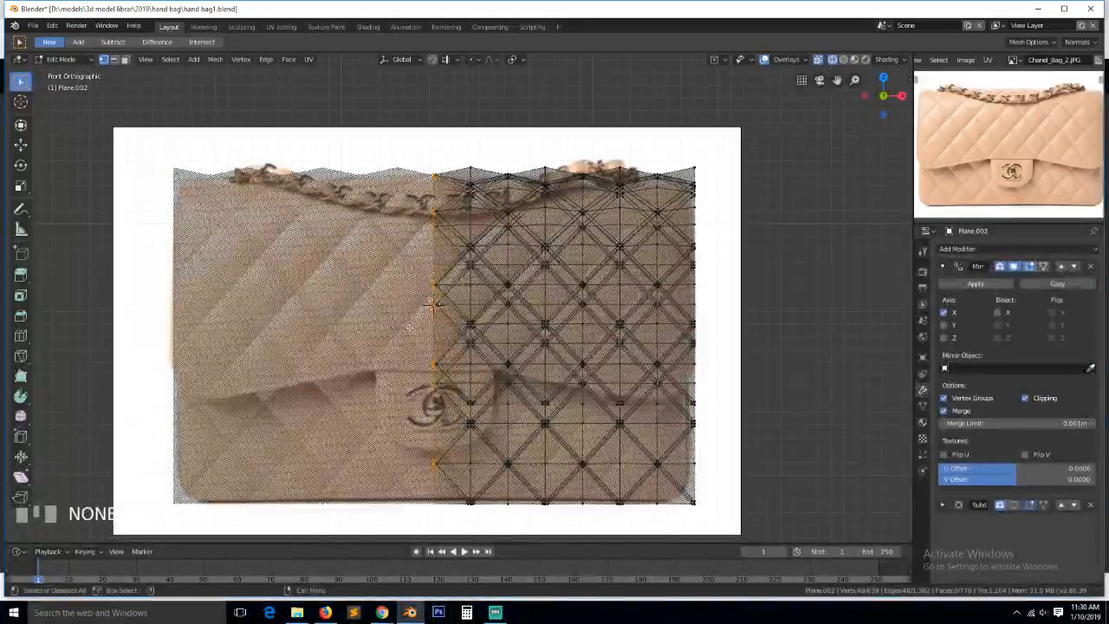
pyautogui.press('g')
pyautogui.rightClick(409, 328)
# Inspect the mirrored panel in solid perspective view, toggling the Mirror modifier's X axis off and back on
pyautogui.press('Tab')
pyautogui.press('z')
pyautogui.click(529, 335)
pyautogui.moveTo(567, 336)
pyautogui.mouseDown(button='middle')
pyautogui.moveTo(618, 373)
pyautogui.moveTo(604, 250)
pyautogui.moveTo(598, 259)
pyautogui.mouseUp(button='middle')
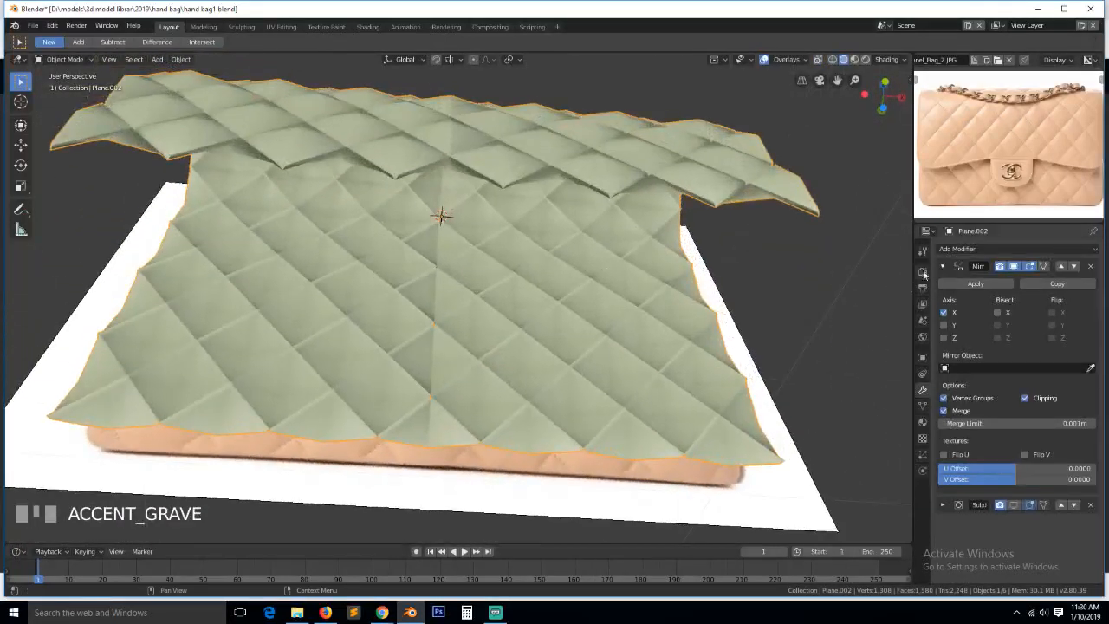
pyautogui.click(944, 312)
pyautogui.click(943, 312)
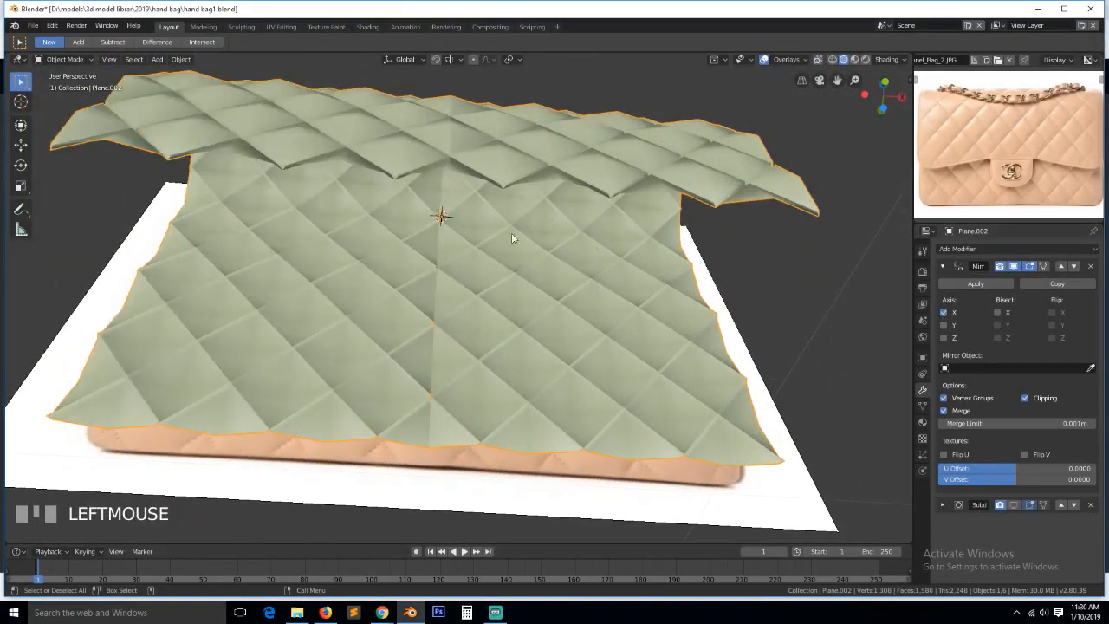
# Shift the panel's centre edge along X and bring it back onto the mirror plane to test the Mirror modifier's clipping
pyautogui.press('Tab')
pyautogui.press('g')
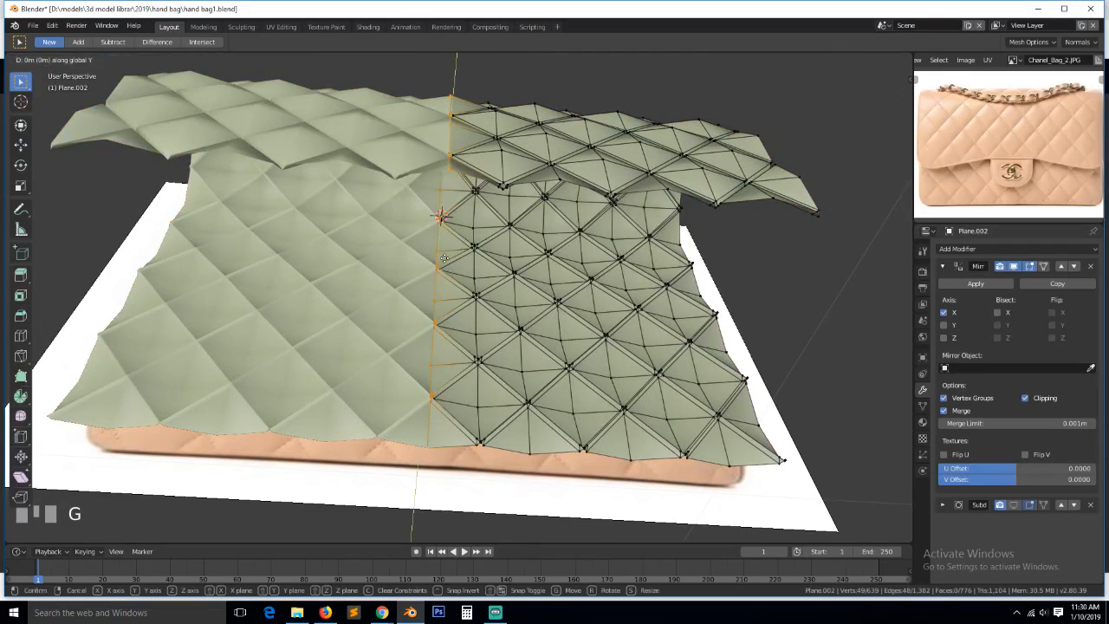
pyautogui.press('x')
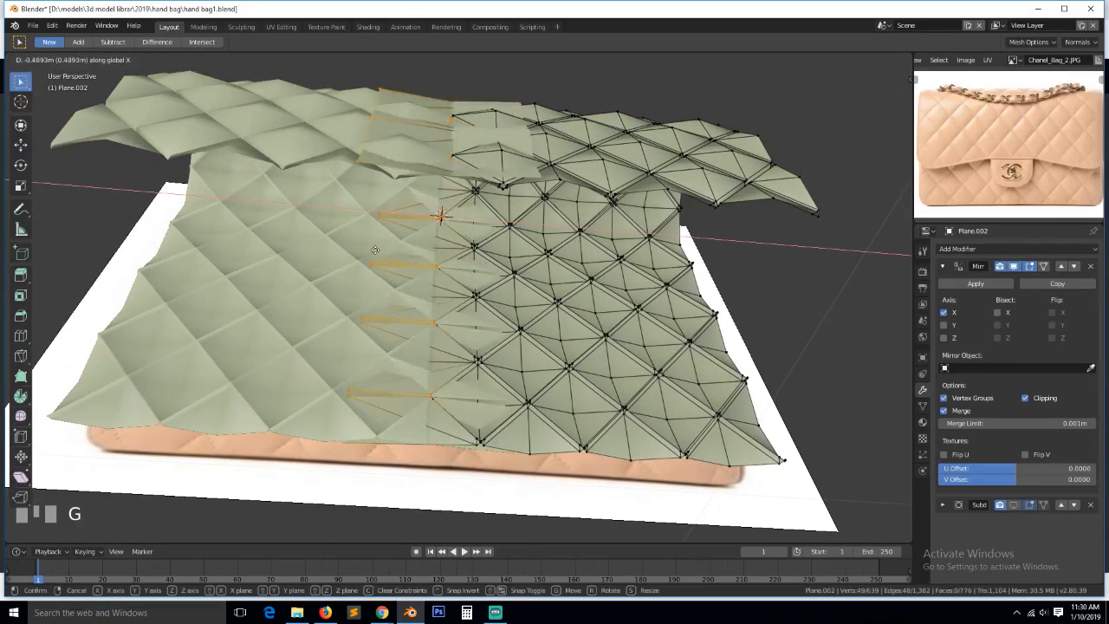
pyautogui.click(432, 253)
pyautogui.press('g')
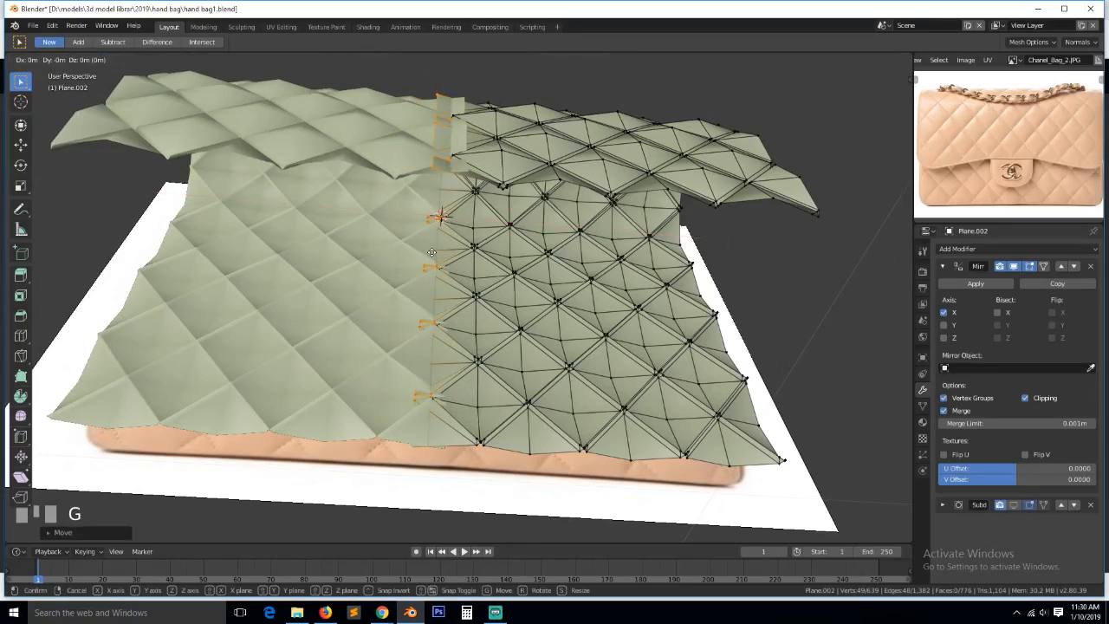
pyautogui.click(508, 264)
# Return the panel to Object Mode and save the hand bag1.blend file
pyautogui.press('Tab')
pyautogui.press('`')
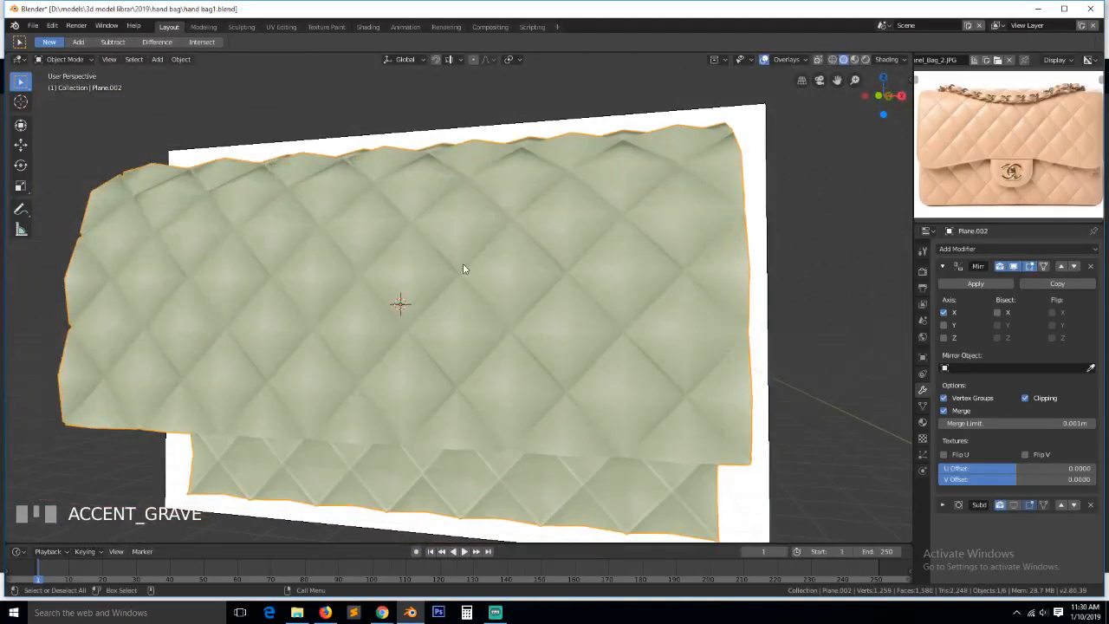
pyautogui.hotkey('ctrl', 's')
# In front view, deselect the panel's vertices, switch to wireframe display and hide the whole quilted panel in Object Mode
pyautogui.press('KP_1')
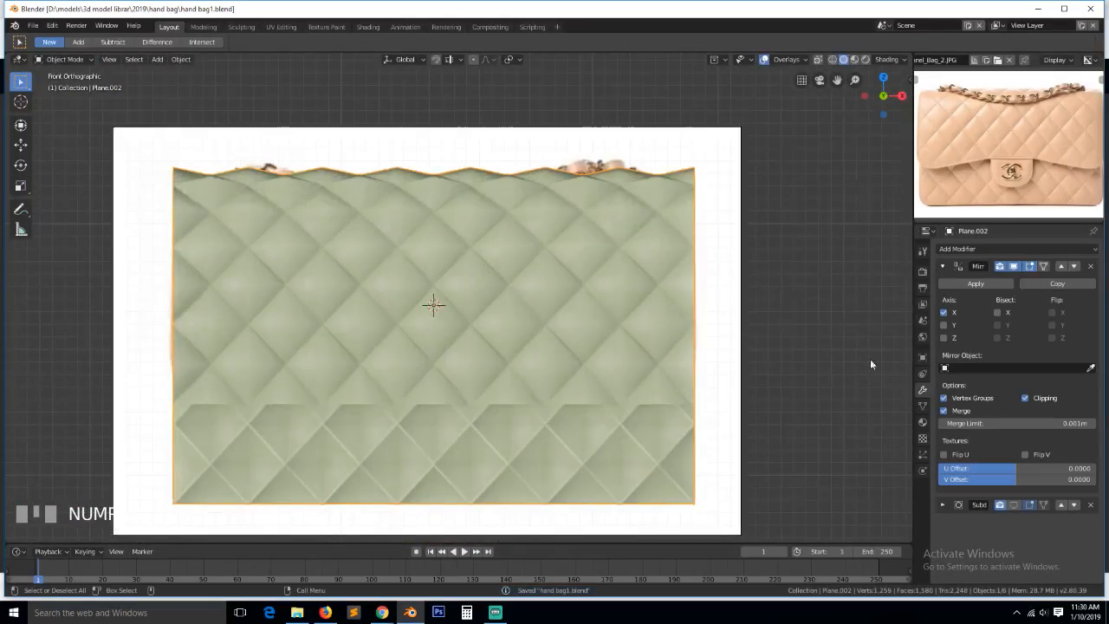
pyautogui.scroll(-1, 1044, 162)
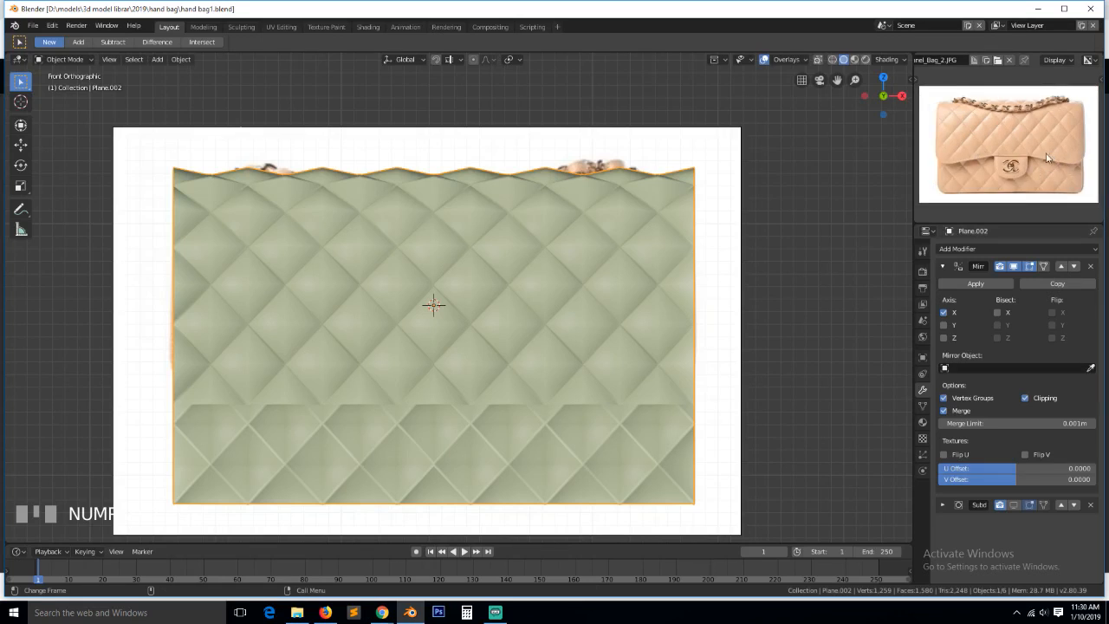
pyautogui.press('Tab')
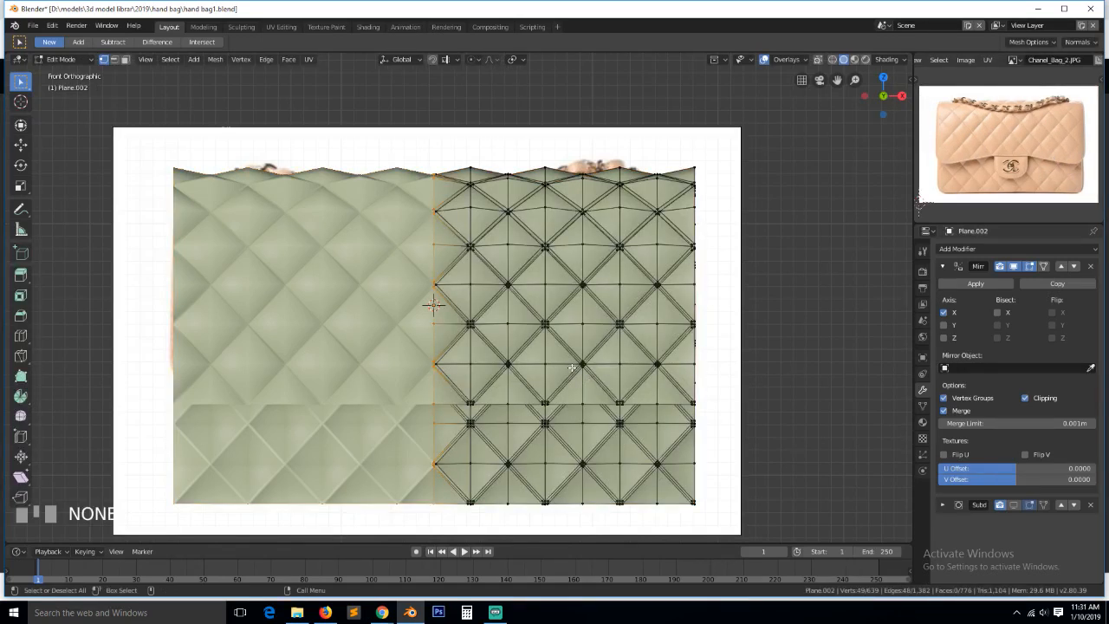
pyautogui.hotkey('alt', 'a')
pyautogui.press('z')
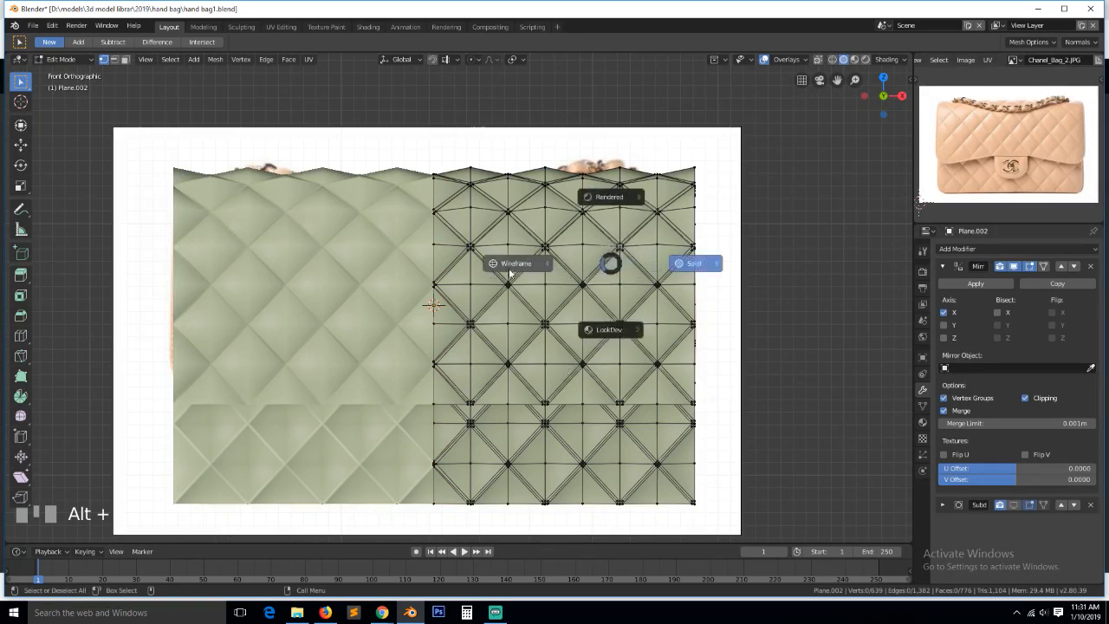
pyautogui.click(697, 259)
pyautogui.press('Tab')
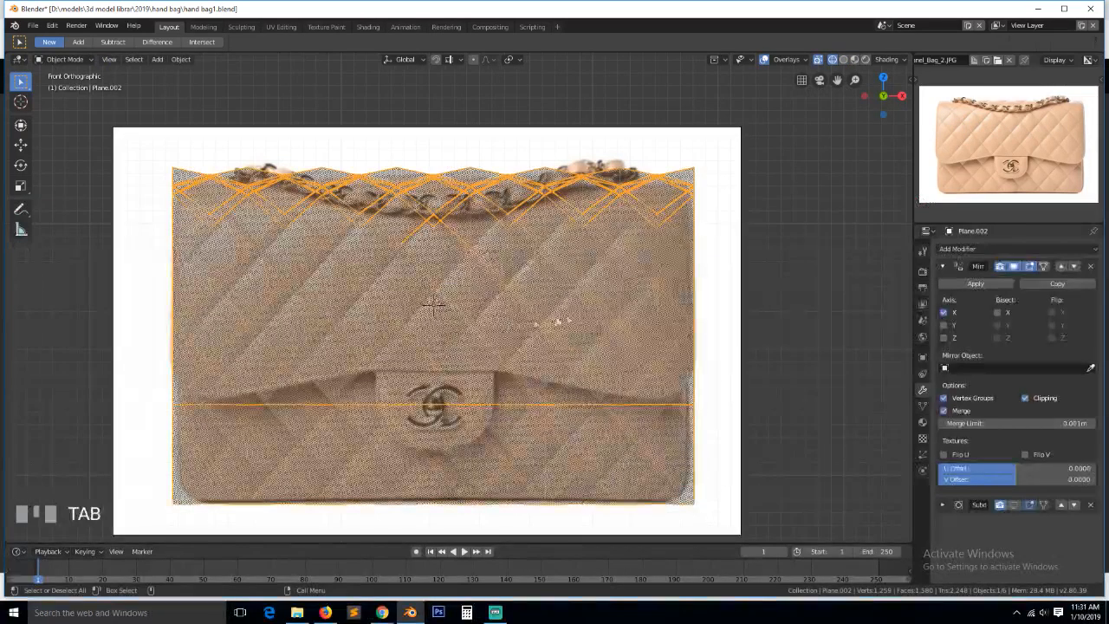
pyautogui.press('h')
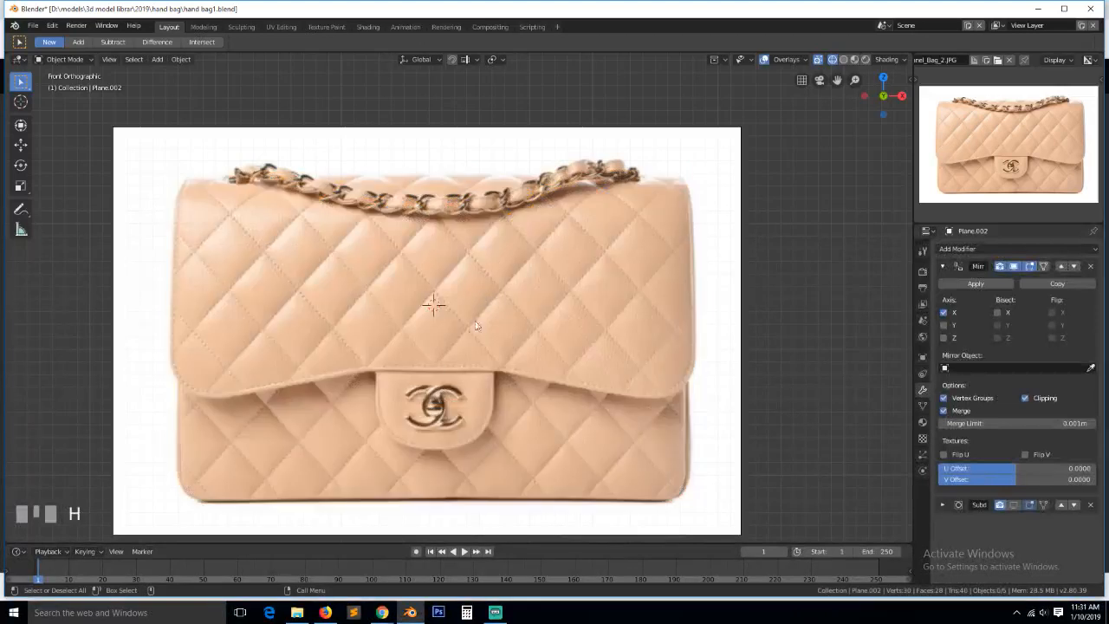
# Add a plane at the 3D cursor and rotate it 90 degrees about the X axis to face the front view
pyautogui.hotkey('shift', 'a')
pyautogui.click(406, 365)
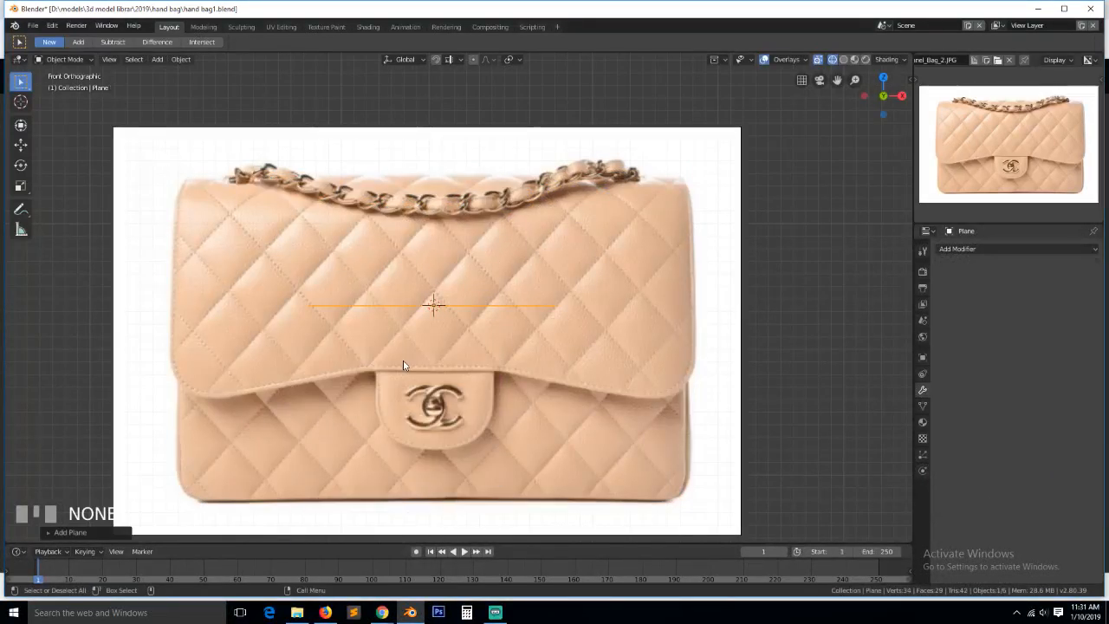
pyautogui.write('rx')
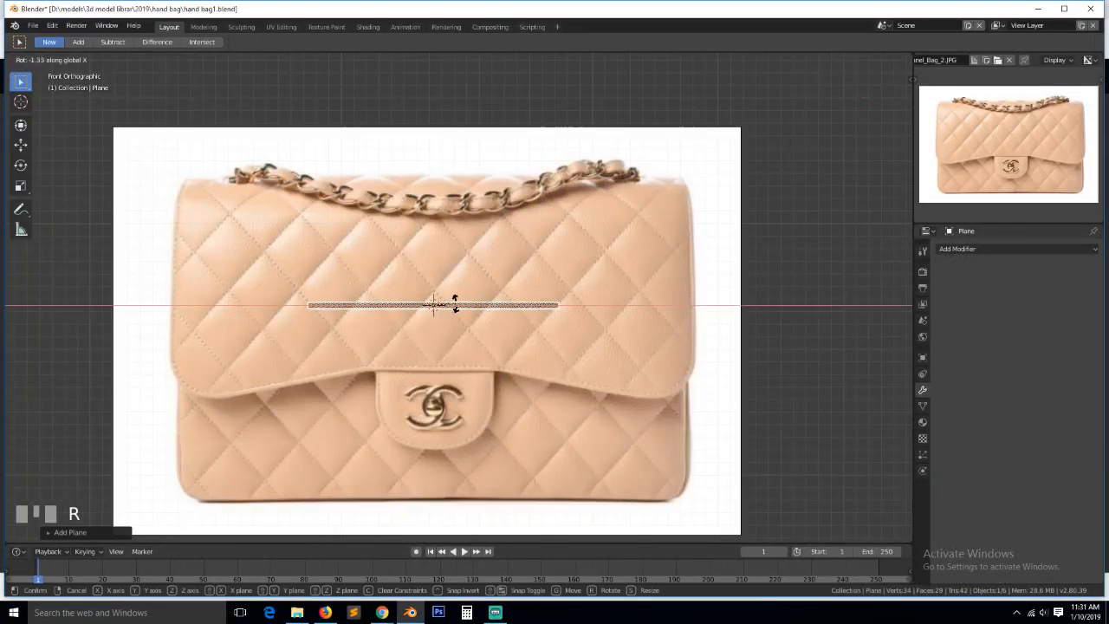
pyautogui.write('90')
pyautogui.click(456, 303)
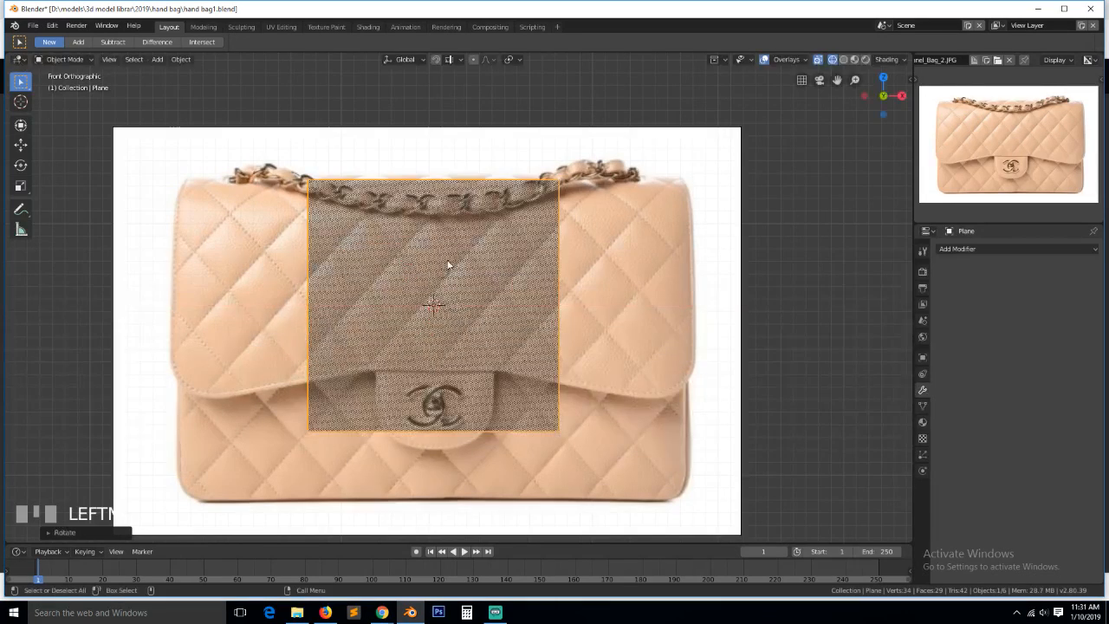
# Cut the plane vertically through its centre, then delete its negative X side and top vertices, leaving only half of its lower edge
pyautogui.press('Tab')
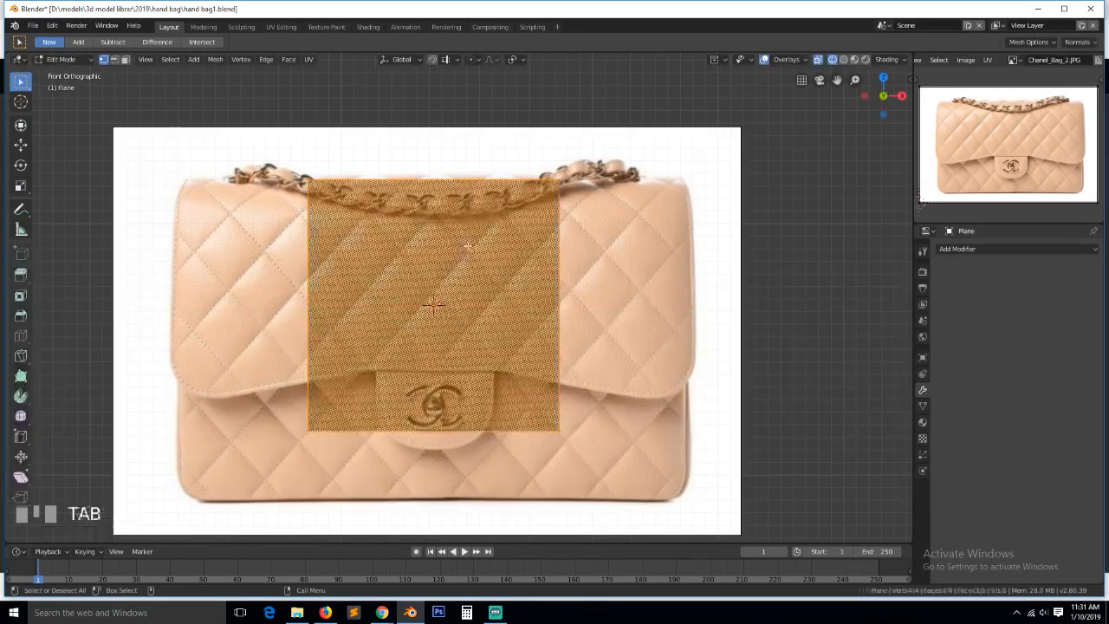
pyautogui.hotkey('ctrl', 'r')
pyautogui.click(436, 195)
pyautogui.click(436, 195)
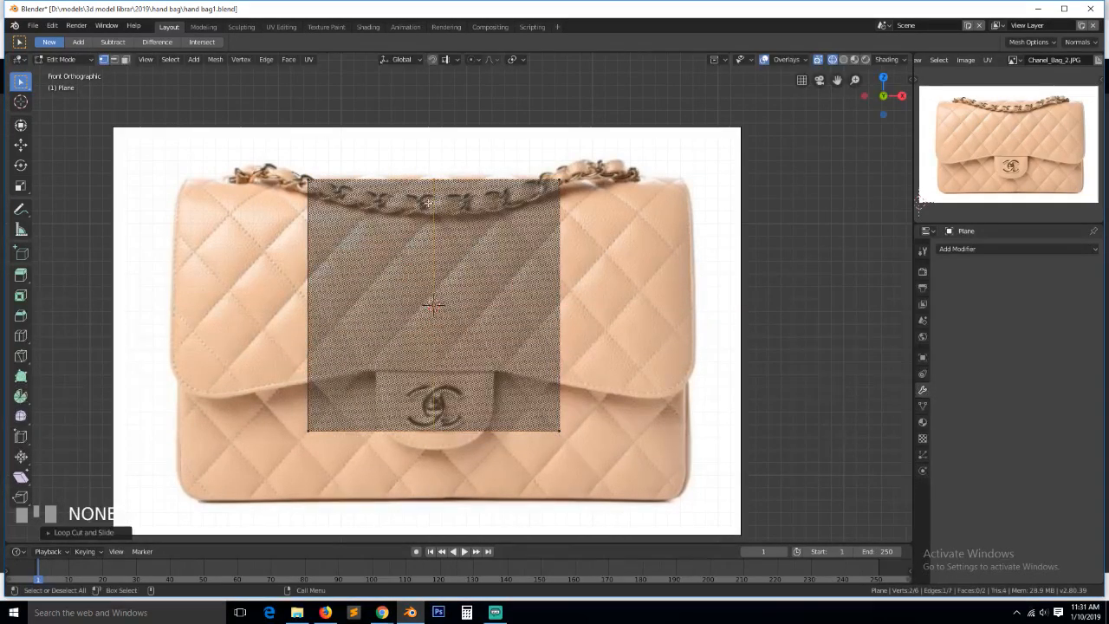
pyautogui.keyDown('alt'); pyautogui.click(308, 260); pyautogui.keyUp('alt')
pyautogui.press('x')
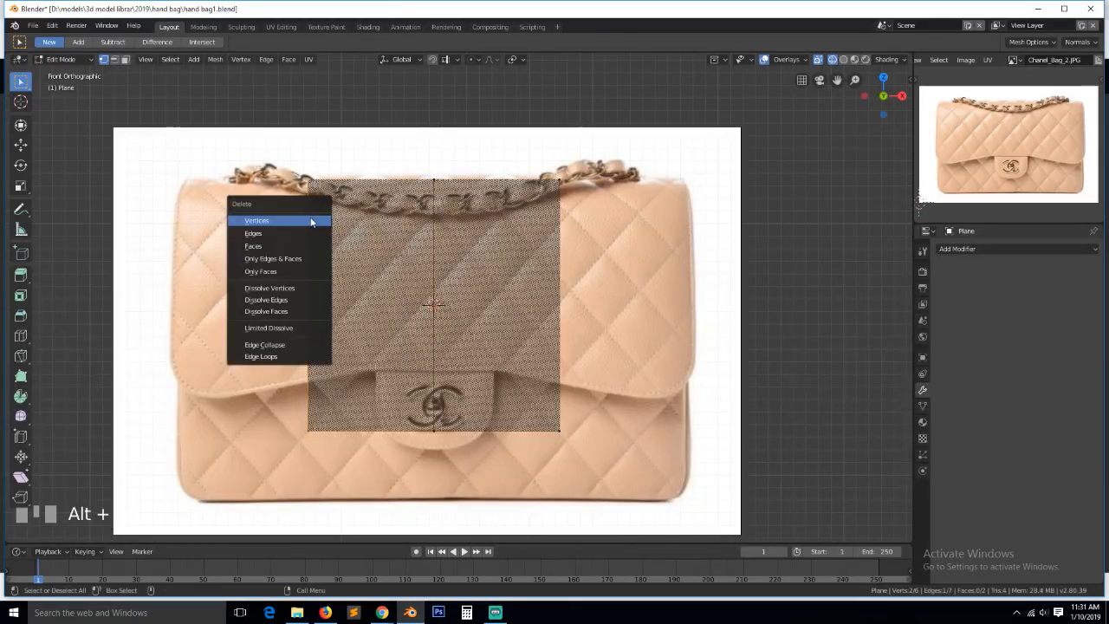
pyautogui.click(308, 210)
pyautogui.keyDown('alt'); pyautogui.click(451, 180); pyautogui.keyUp('alt')
pyautogui.press('x')
pyautogui.click(453, 171)
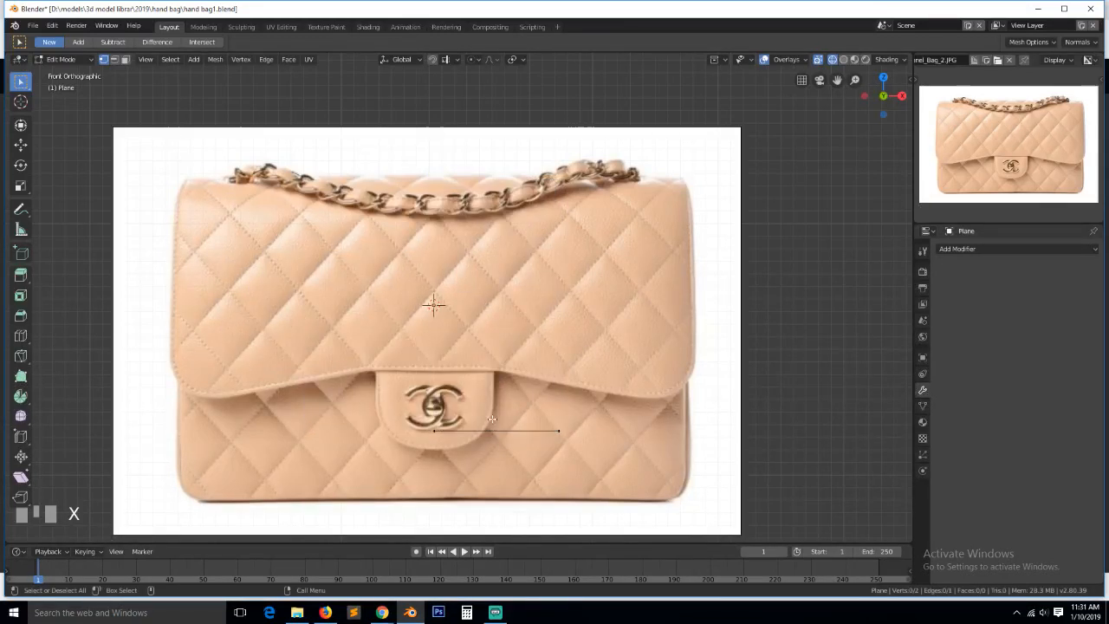
# Raise the remaining edge along Z to the flap's lower border and move its outer vertex to the clasp tab's upper corner
pyautogui.keyDown('alt'); pyautogui.click(492, 430); pyautogui.keyUp('alt')
pyautogui.press('g')
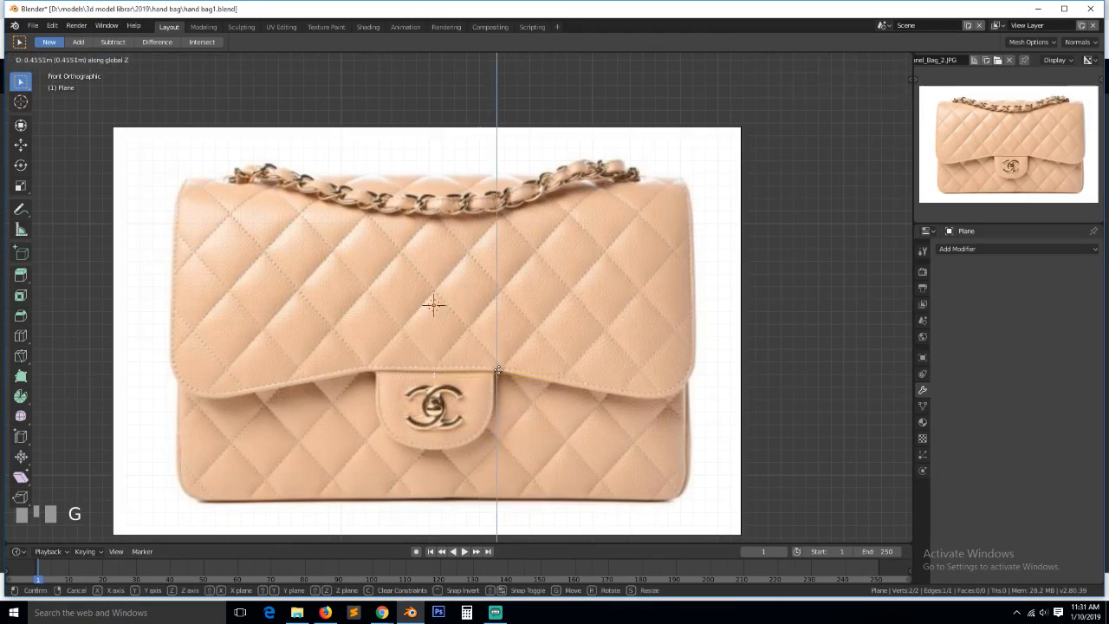
pyautogui.click(499, 370)
pyautogui.click(543, 369)
pyautogui.press('g')
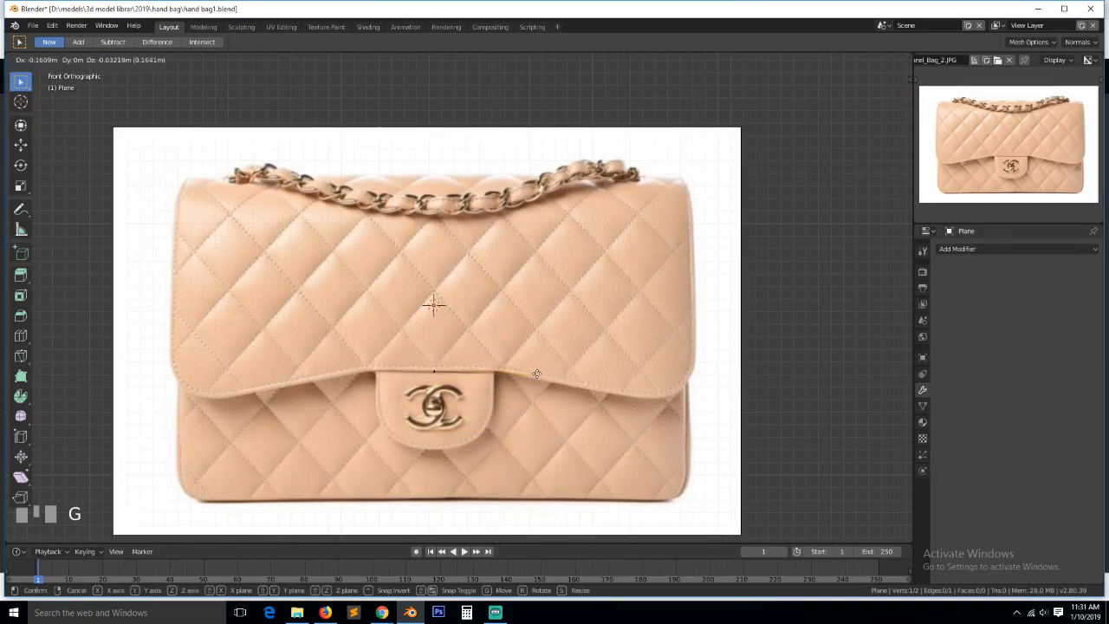
pyautogui.click(491, 370)
# Extrude the outer vertex repeatedly along the flap's curved lower border, around its corner and a short way up the bag's side
pyautogui.press('e')
pyautogui.click(519, 372)
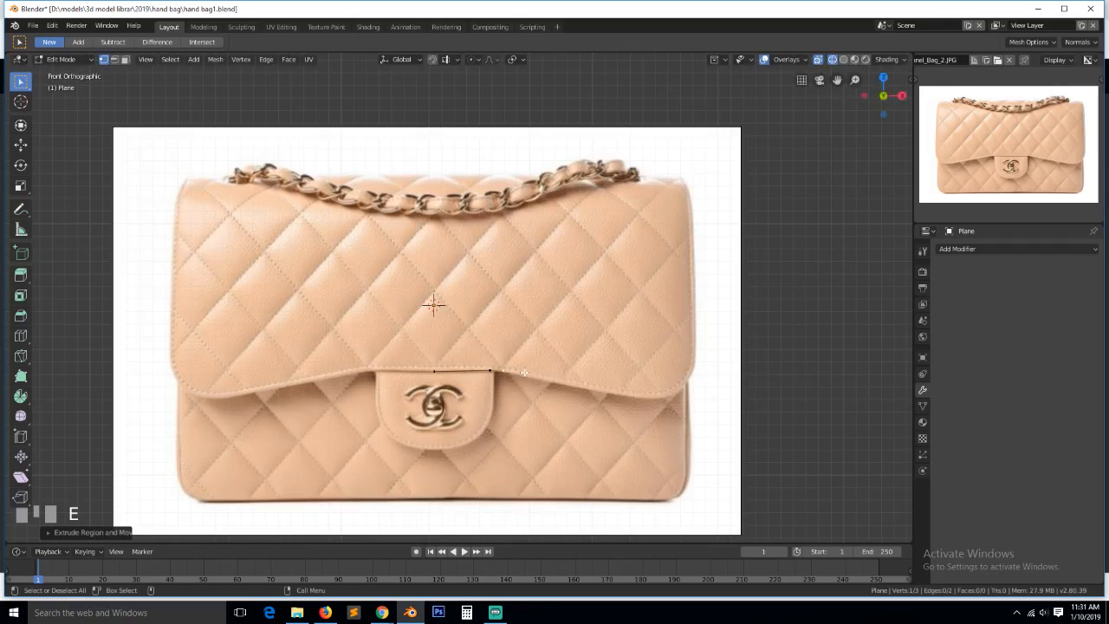
pyautogui.press('e')
pyautogui.click(581, 386)
pyautogui.press('e')
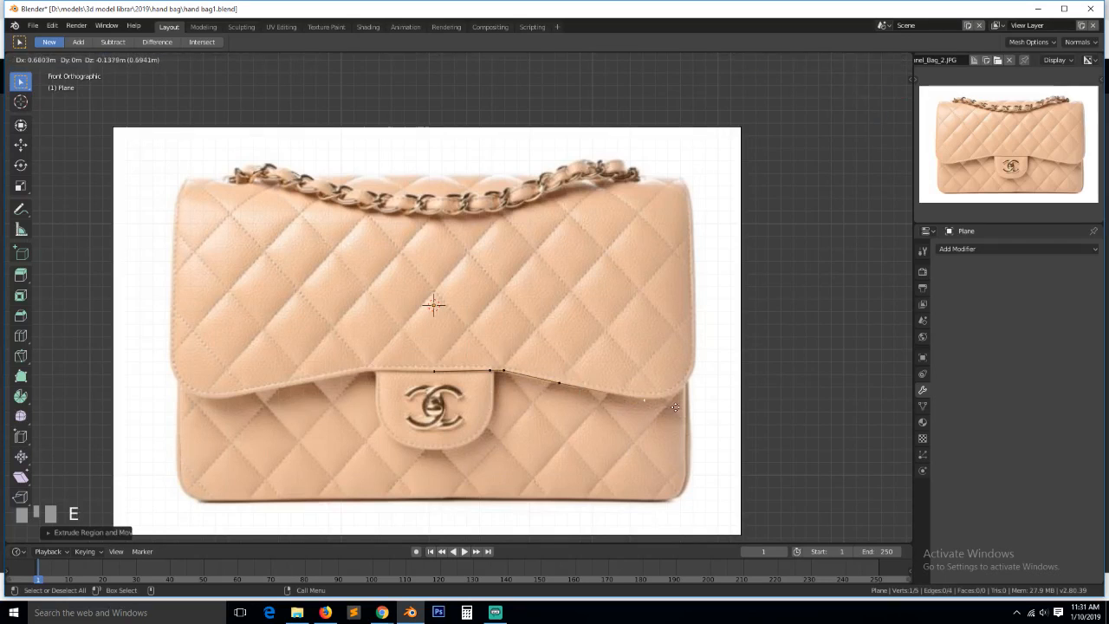
pyautogui.click(677, 404)
pyautogui.press('e')
pyautogui.click(706, 398)
pyautogui.press('e')
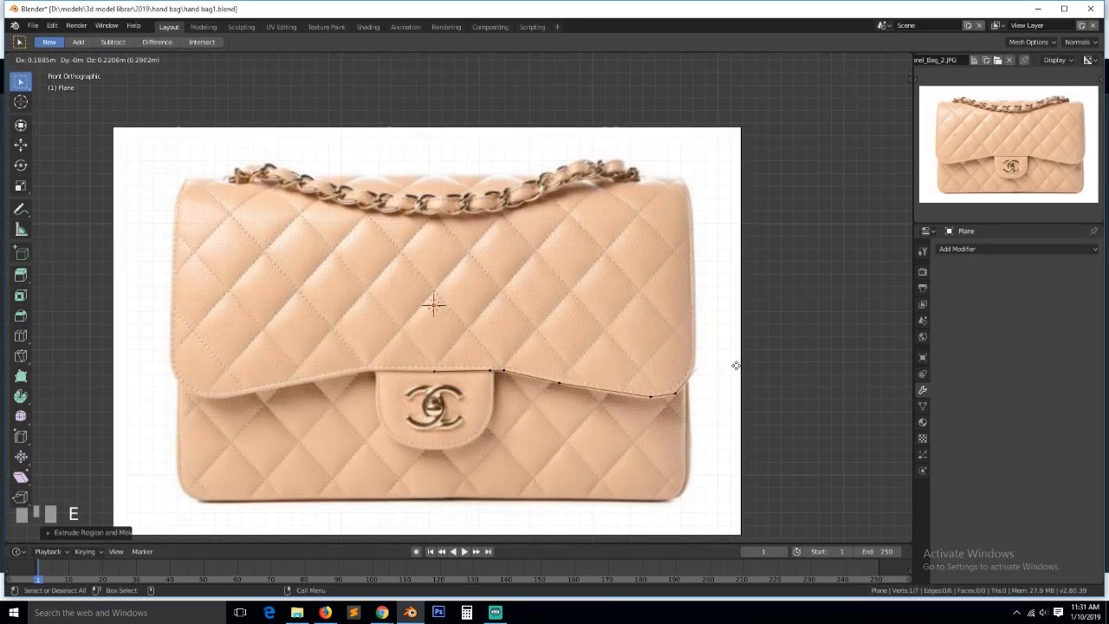
pyautogui.click(737, 362)
pyautogui.press('e')
pyautogui.click(742, 325)
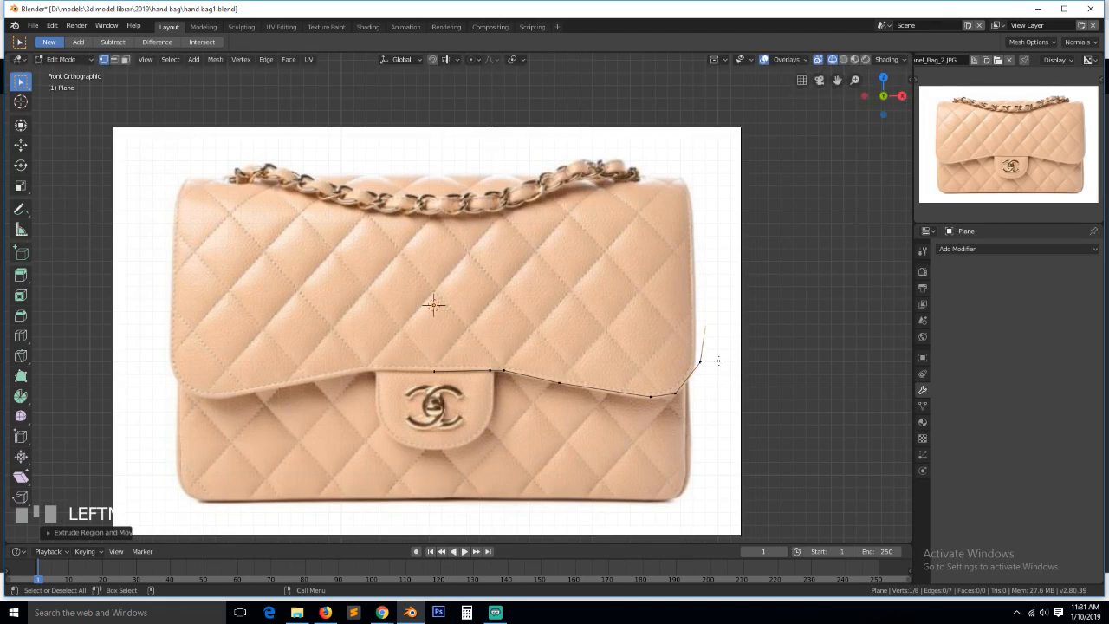
# Extrude the whole flap outline along Y into a strip of faces and return to Object Mode
pyautogui.press('`')
pyautogui.moveTo(676, 390); pyautogui.dragTo(590, 416, button='middle')
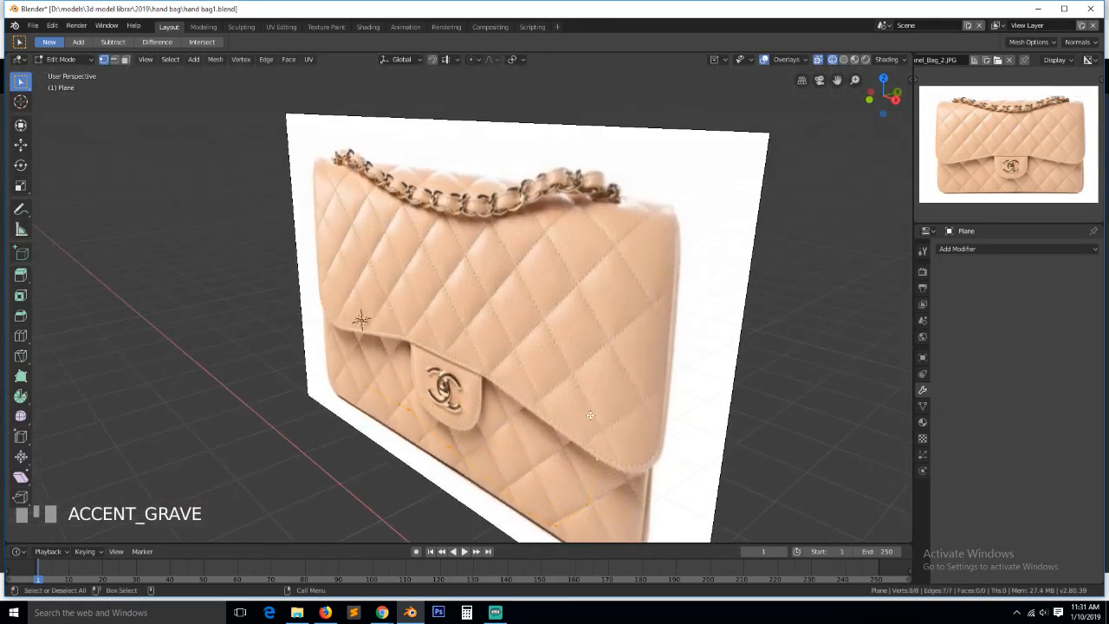
pyautogui.press('Tab')
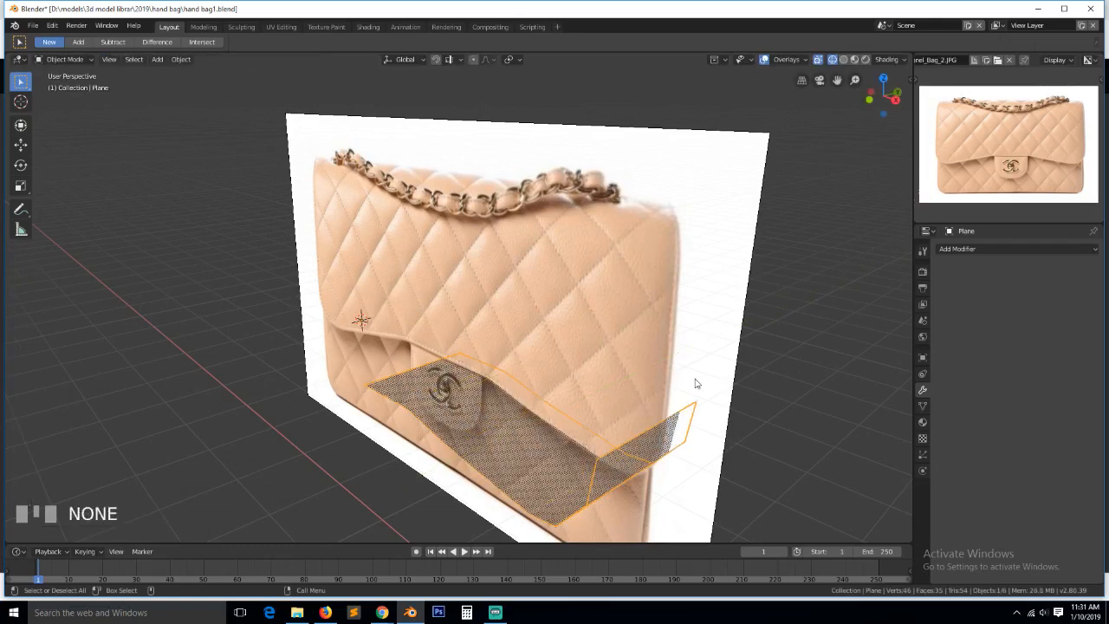
# Unhide the quilted panel and switch the viewport back to solid display
pyautogui.hotkey('alt', 'h')
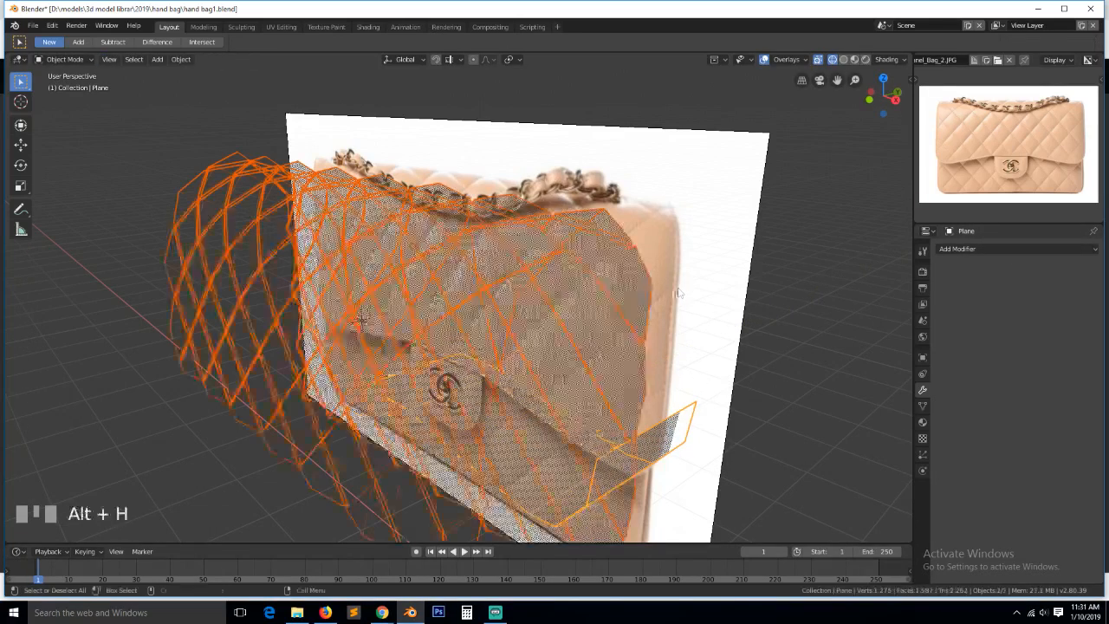
pyautogui.press('z')
pyautogui.click(492, 411)
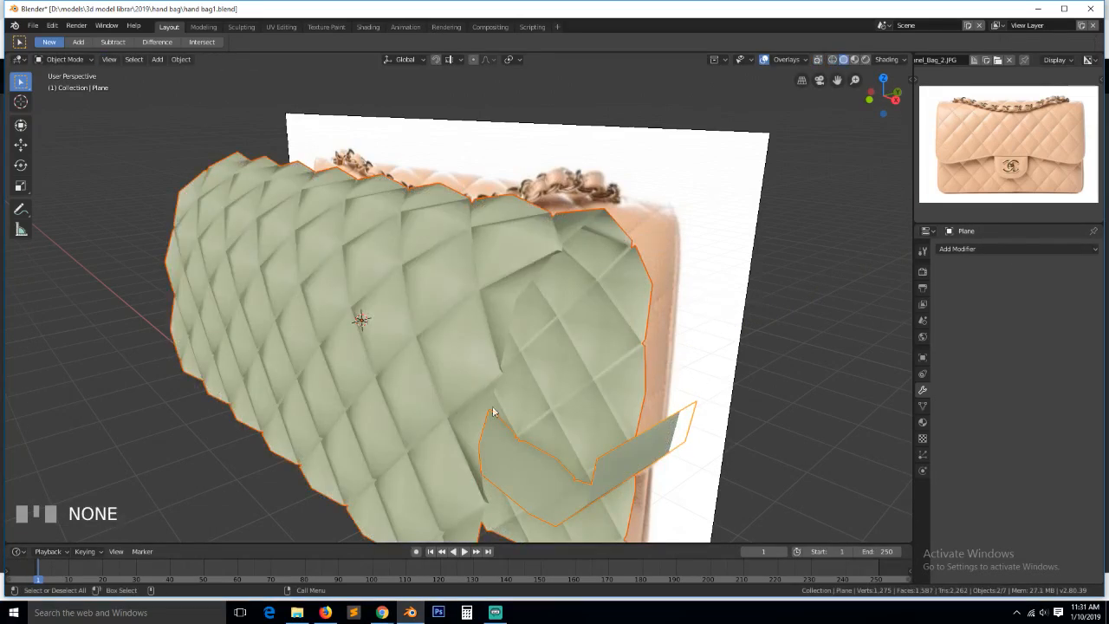
# Select only the flap outline strip and move it along negative Y so it crosses the front of the quilted panel
pyautogui.click(505, 473)
pyautogui.click(505, 472)
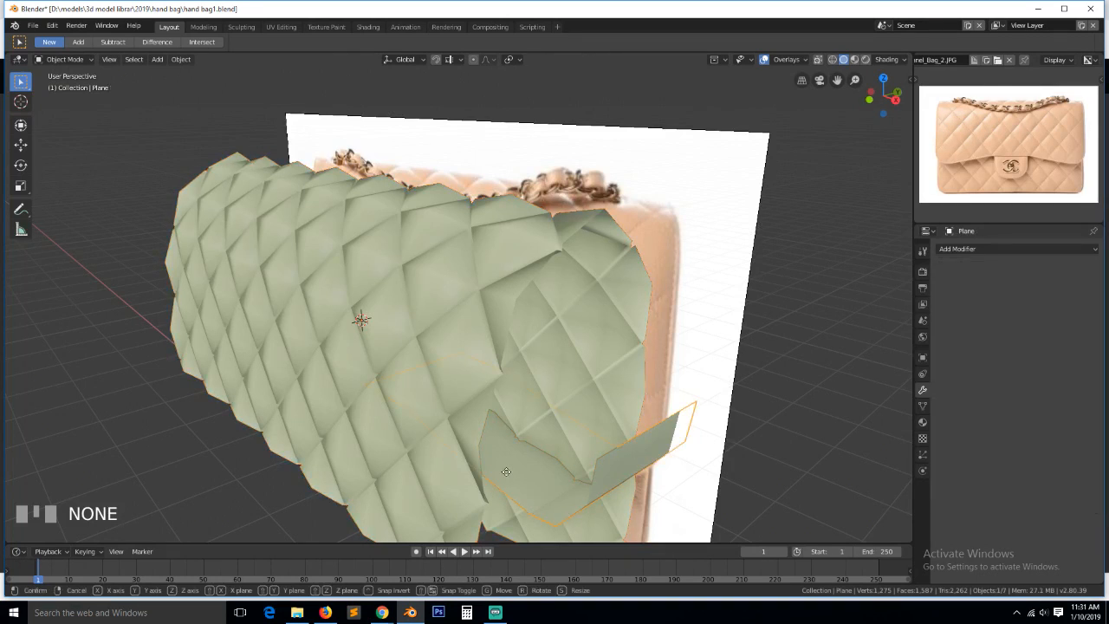
pyautogui.press('g')
pyautogui.press('y')
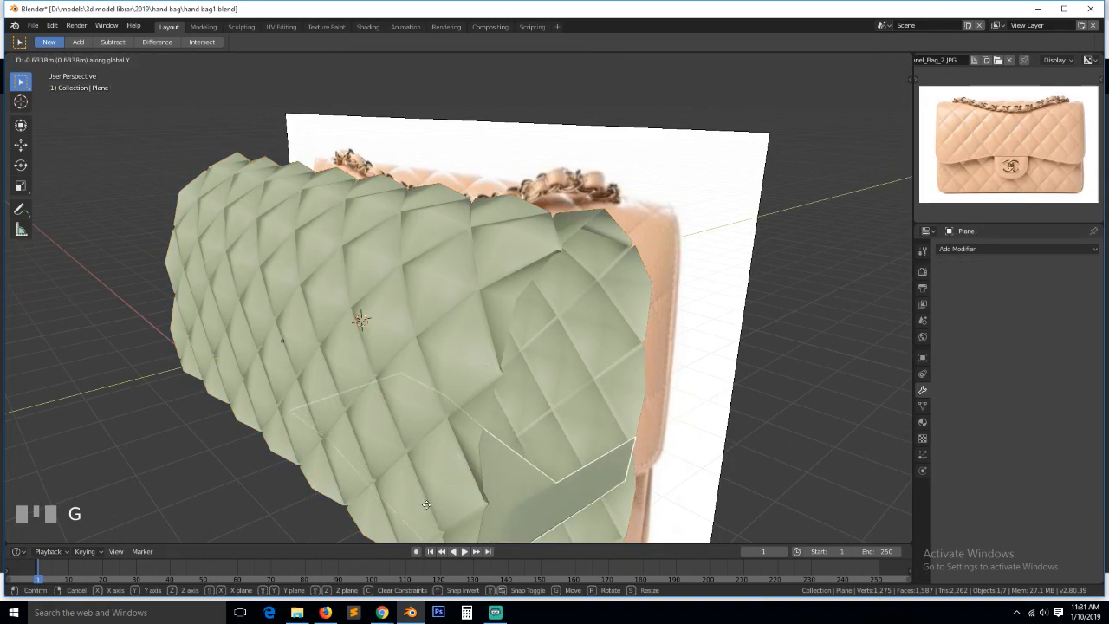
pyautogui.click(368, 520)
# In Edit Mode, extrude all faces of the flap outline strip downward into a thick block and return to Object Mode
pyautogui.scroll(-3, 377, 513)
pyautogui.press('`')
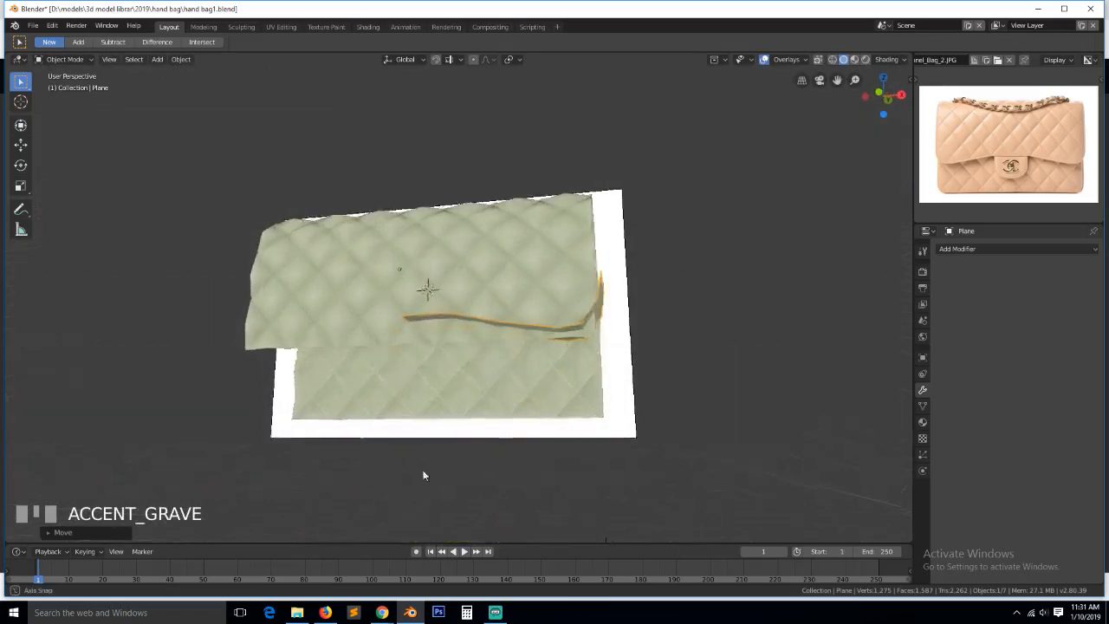
pyautogui.press('Tab')
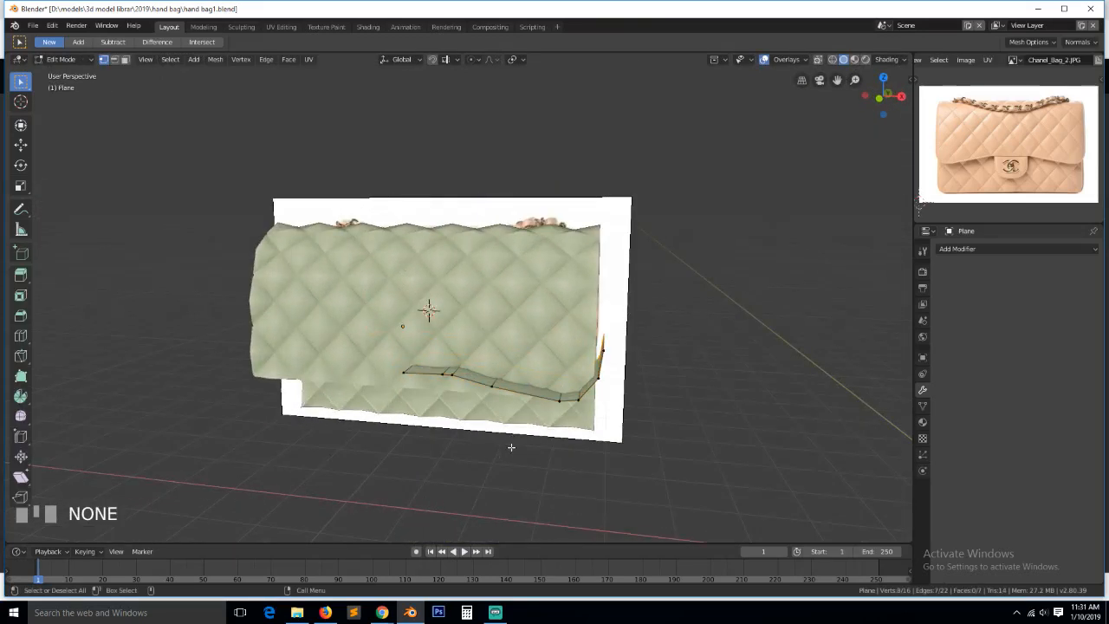
pyautogui.press('`')
pyautogui.press('a')
pyautogui.press('r')
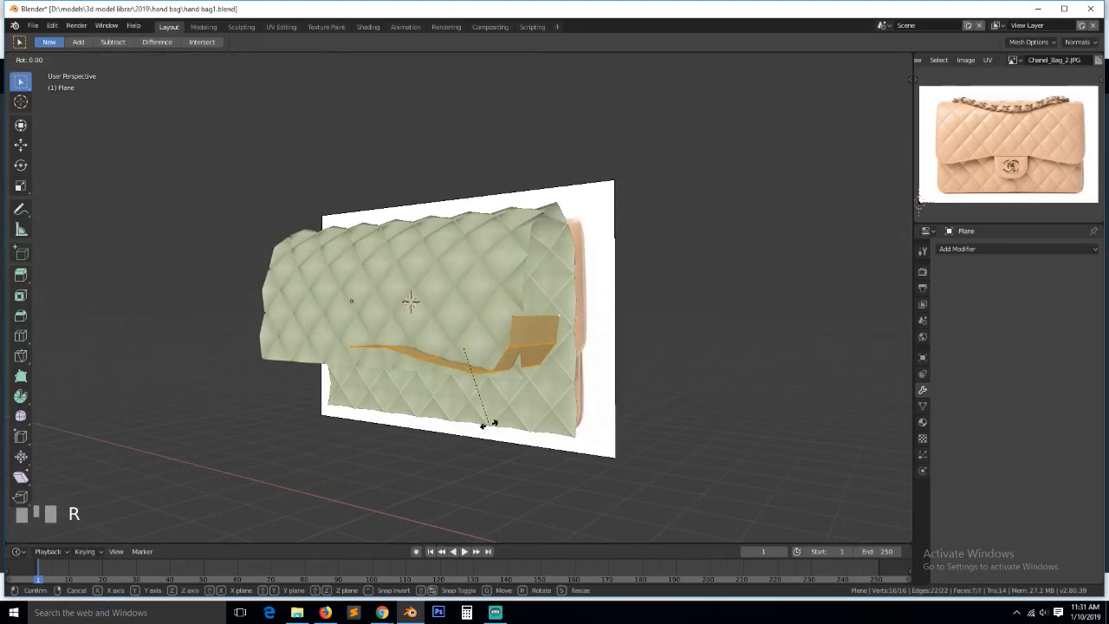
pyautogui.click(490, 442)
pyautogui.press('e')
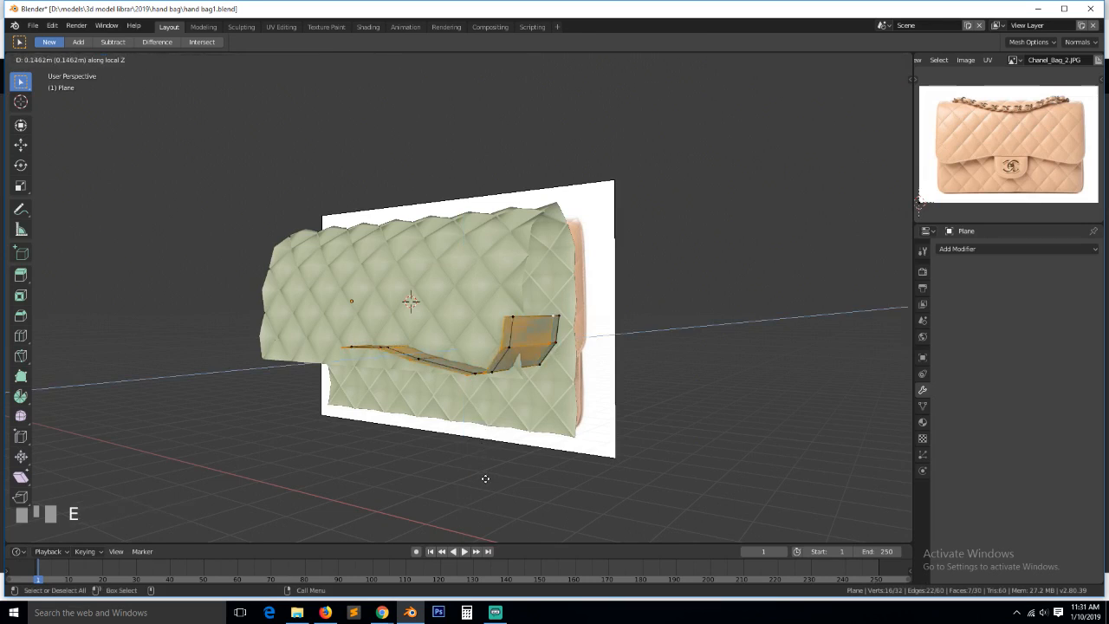
pyautogui.click(486, 468)
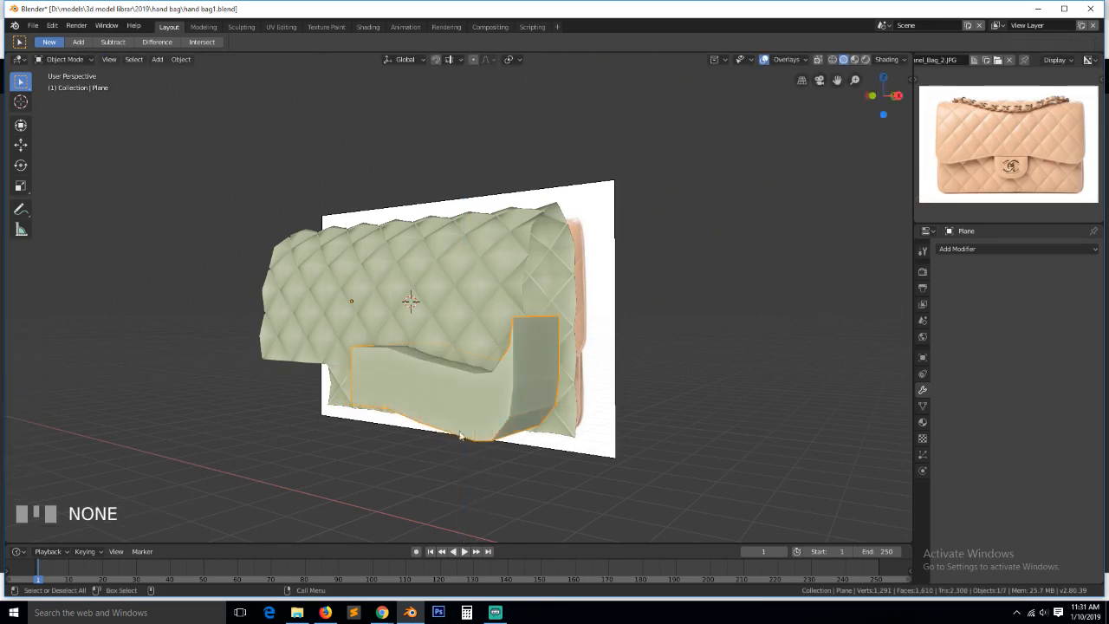
pyautogui.press('Tab')
# Select the quilted panel and turn off its Mirror modifier in the viewport so only one half is displayed
pyautogui.press('`')
pyautogui.hotkey('alt', 'a')
pyautogui.click(487, 368)
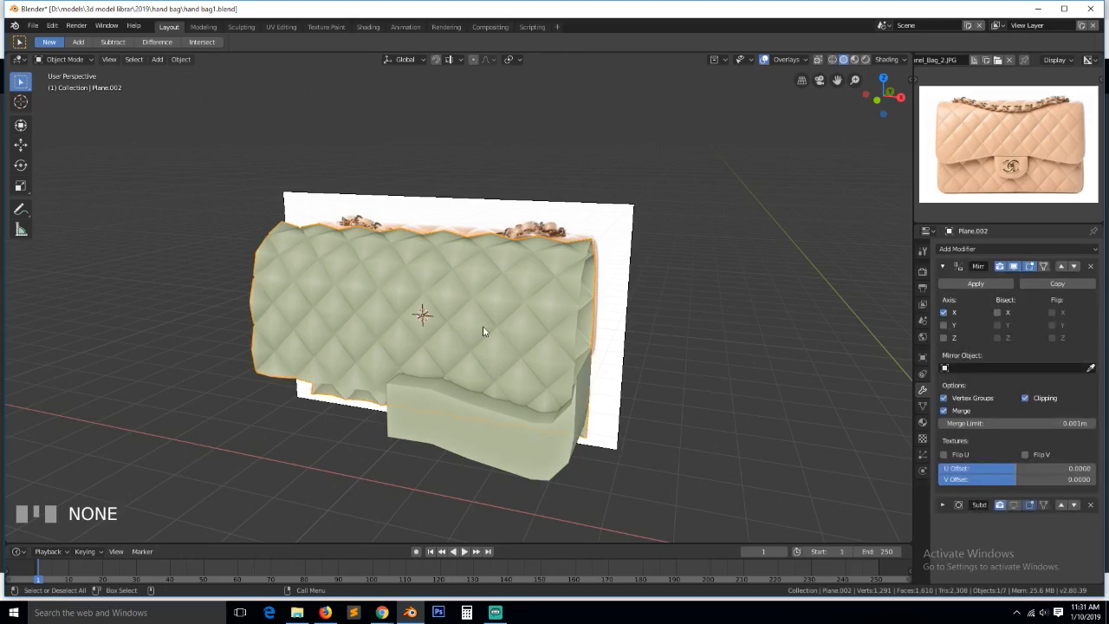
pyautogui.click(1014, 266)
pyautogui.press('`')
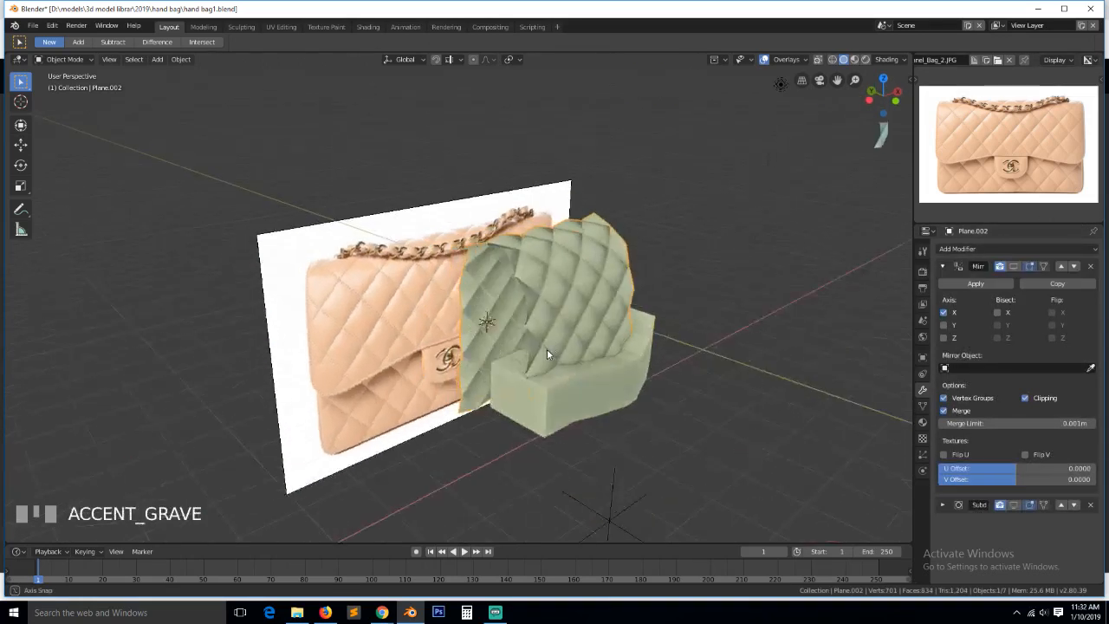
pyautogui.moveTo(539, 346); pyautogui.dragTo(498, 320, button='middle')
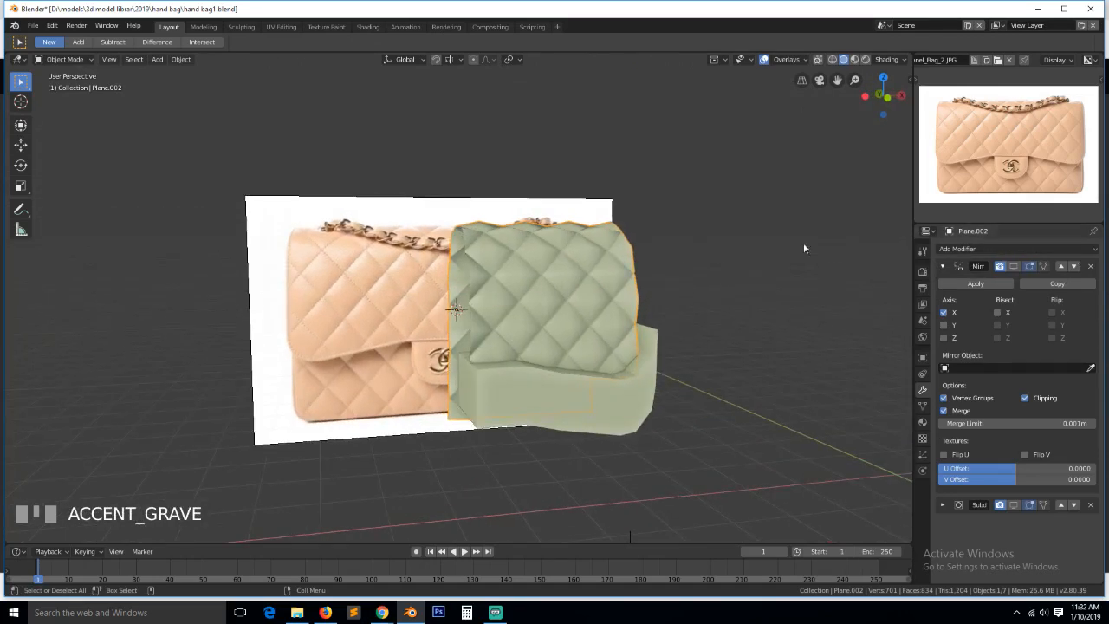
# Add a Boolean modifier to the quilted panel with the flap outline block as its object and Difference as the operation
pyautogui.click(1095, 249)
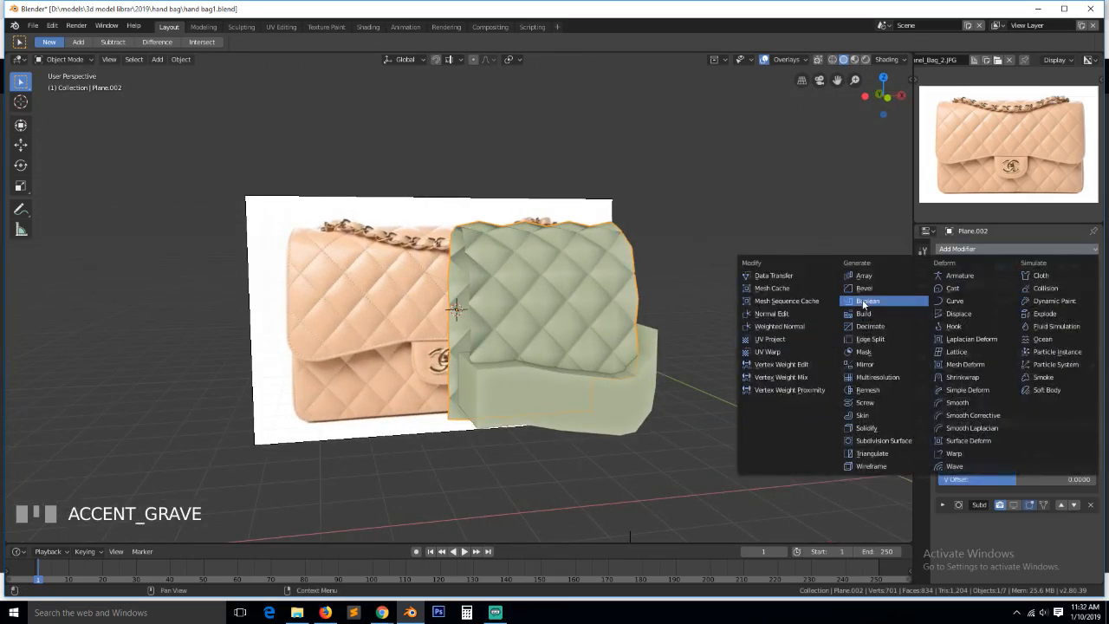
pyautogui.click(871, 304)
pyautogui.click(942, 267)
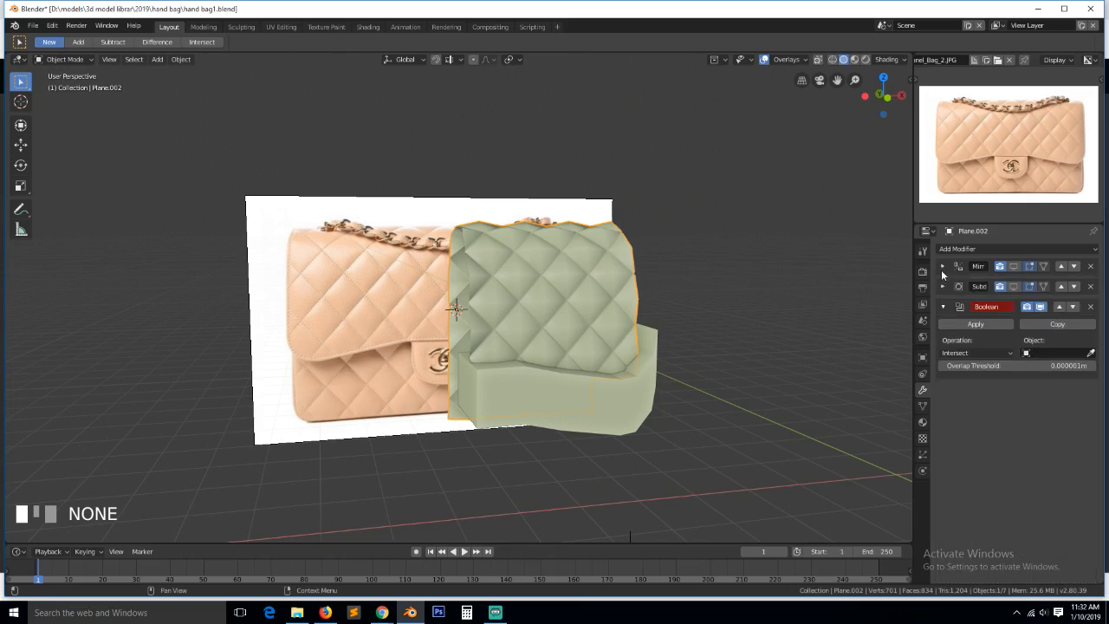
pyautogui.click(1090, 351)
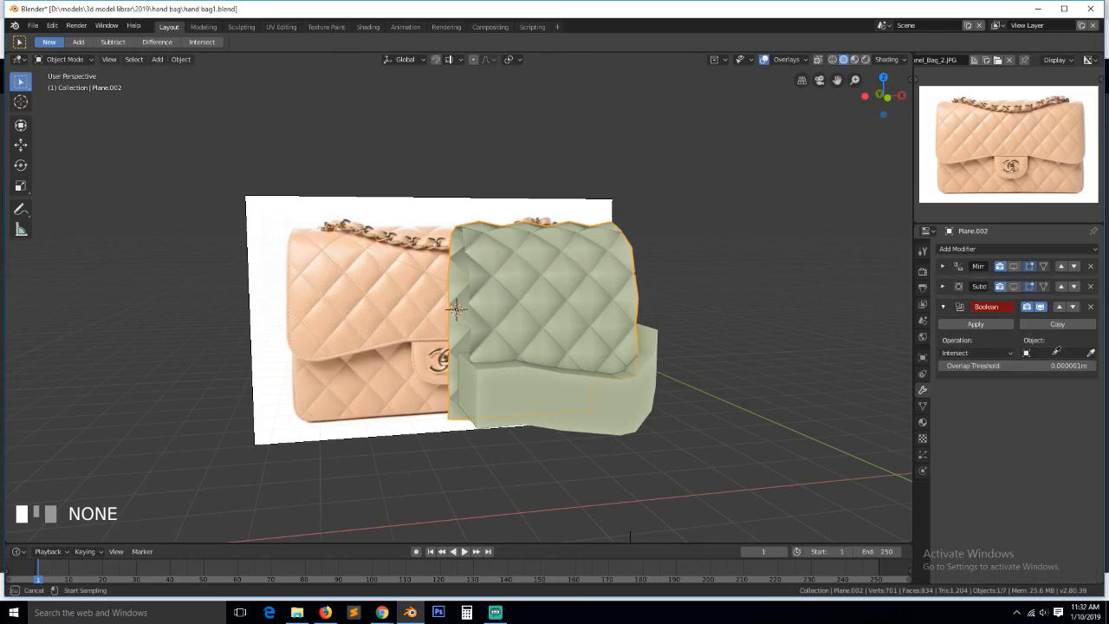
pyautogui.click(650, 394)
pyautogui.moveTo(650, 395); pyautogui.dragTo(645, 433, button='middle')
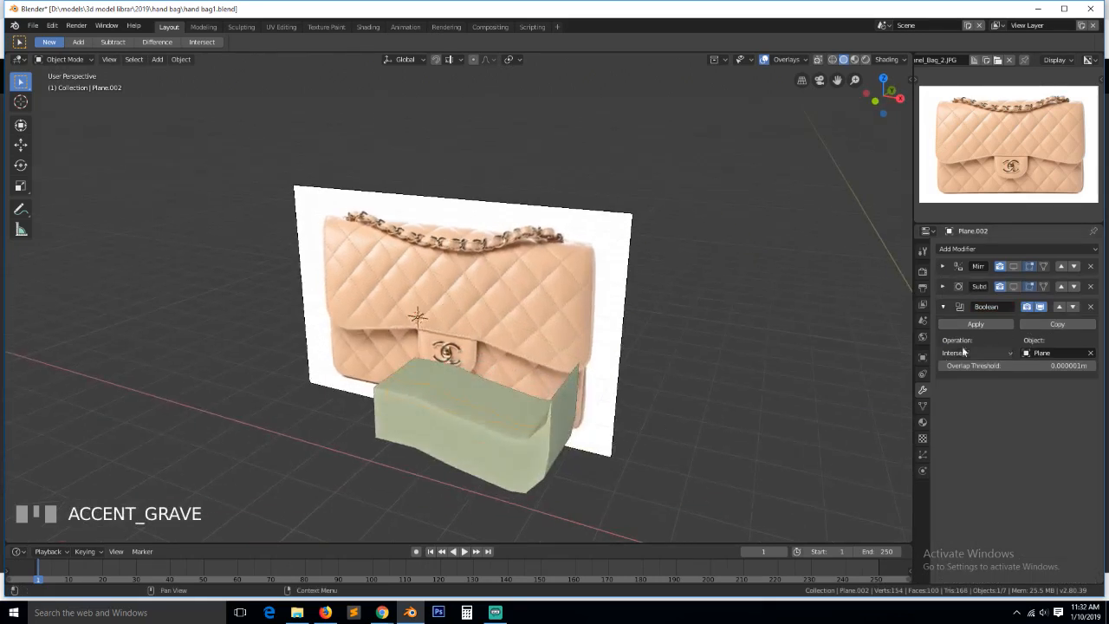
pyautogui.click(976, 352)
pyautogui.click(972, 314)
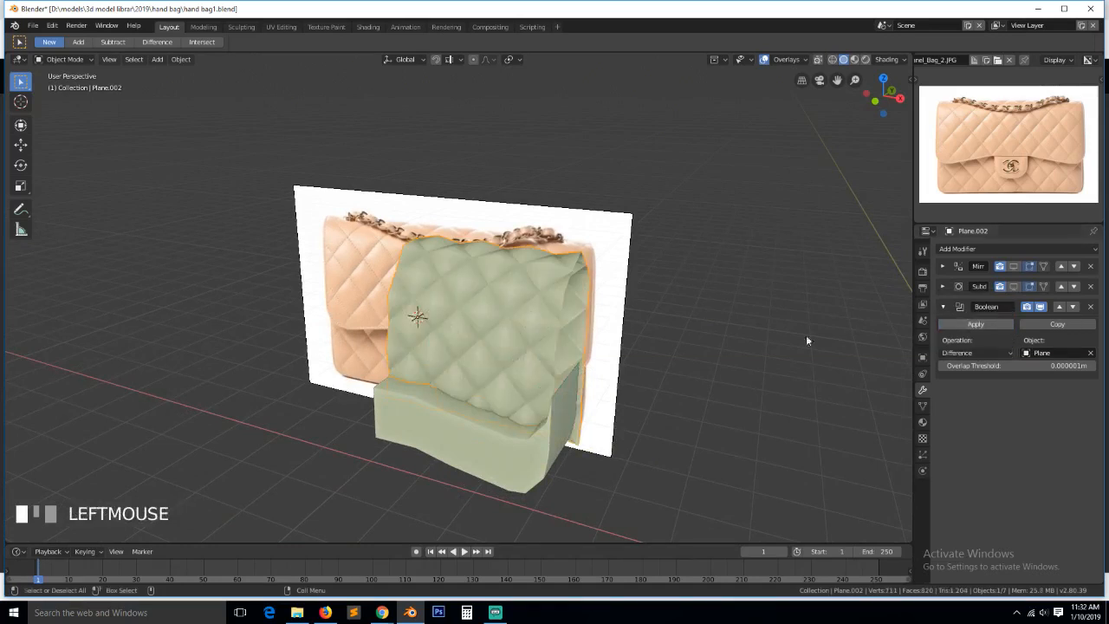
# Delete the flap outline block used as the Boolean cutter
pyautogui.moveTo(806, 335); pyautogui.dragTo(533, 397, button='middle')
pyautogui.click(533, 397)
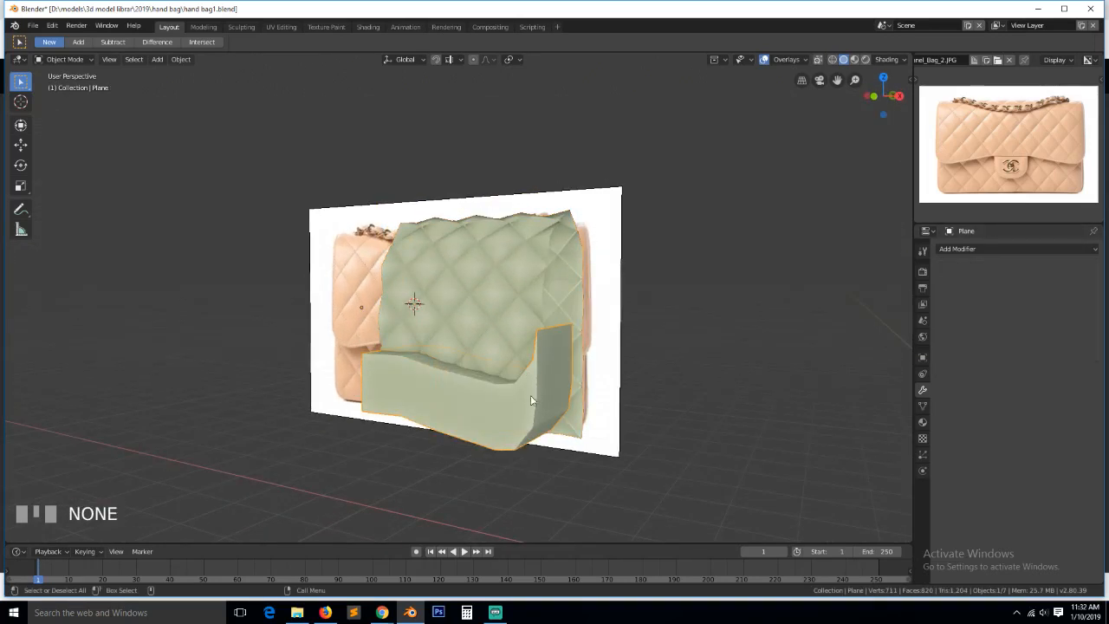
pyautogui.press('Delete')
pyautogui.press('`')
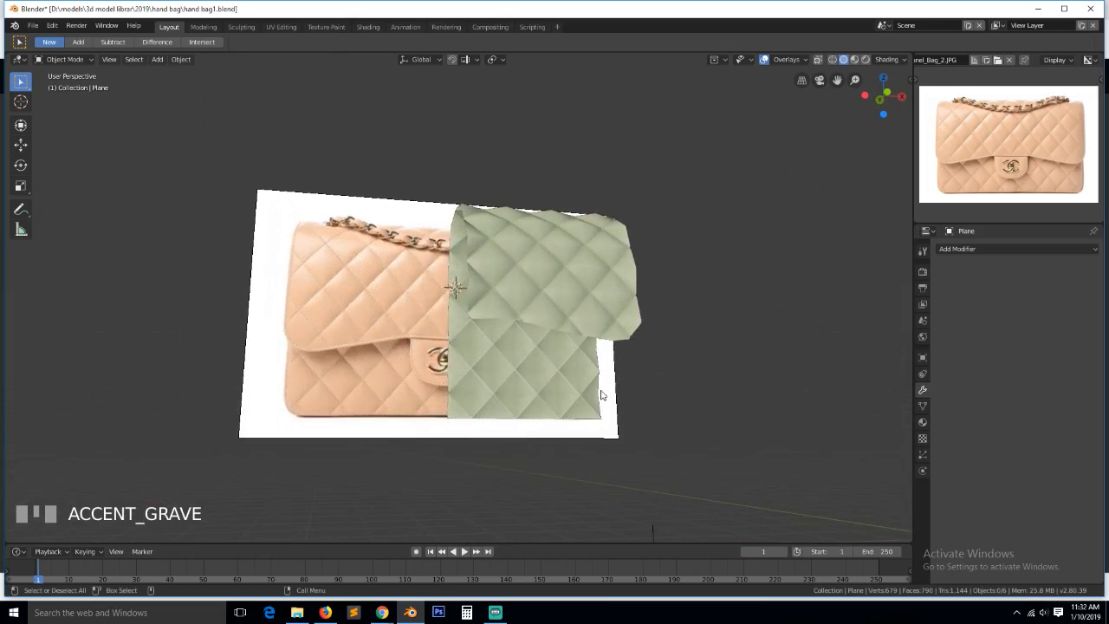
# Select the quilted panel in front view and apply its Boolean modifier
pyautogui.press('KP_1')
pyautogui.scroll(3, 598, 390)
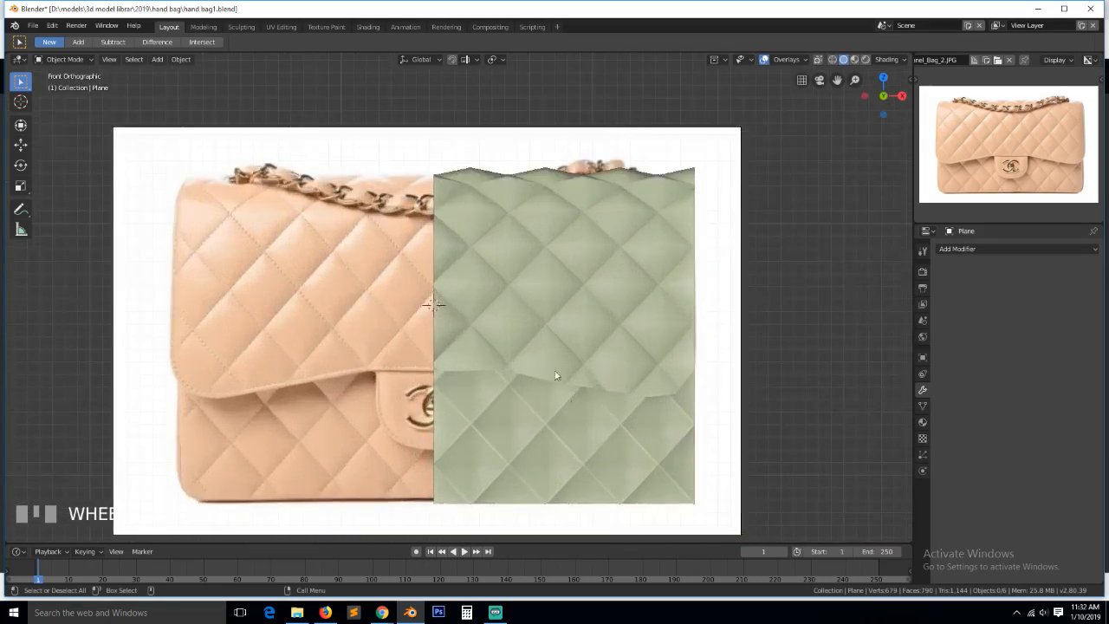
pyautogui.click(630, 359)
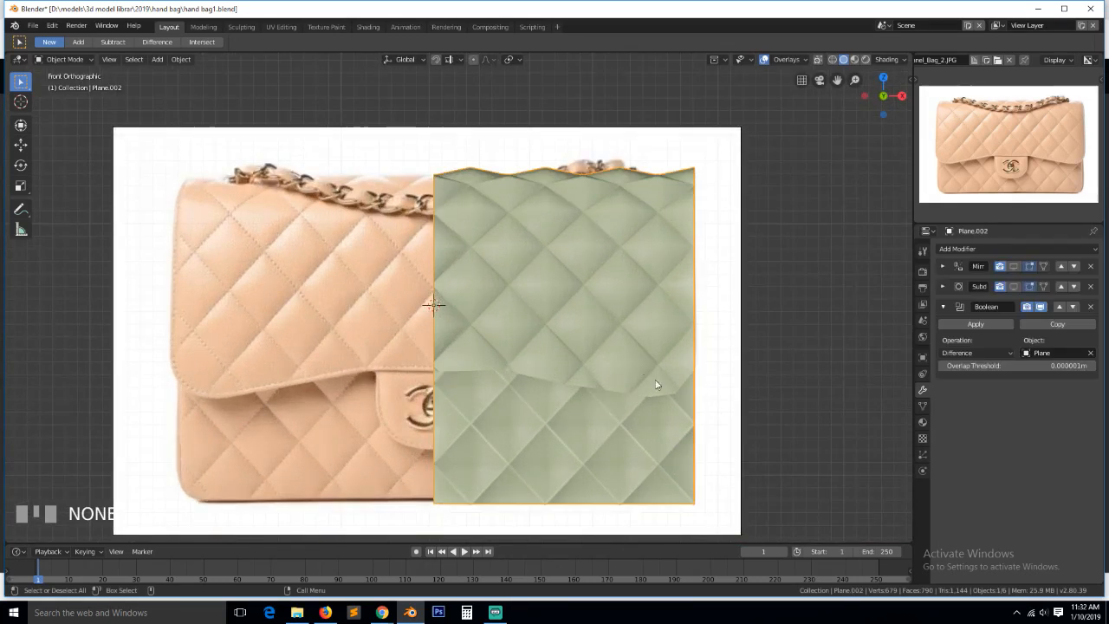
pyautogui.click(977, 323)
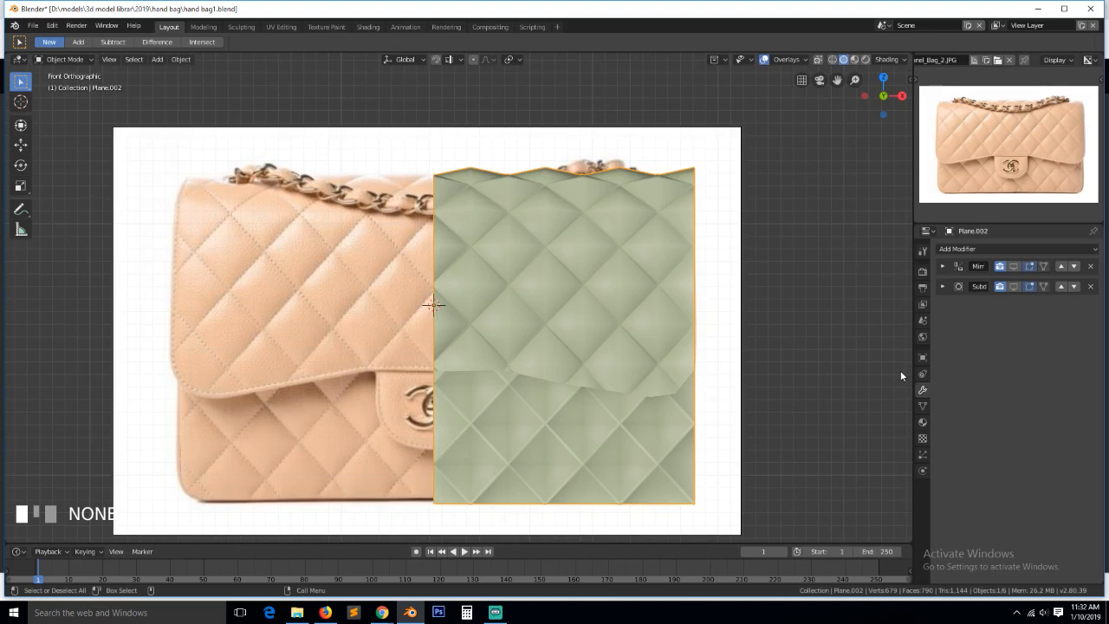
pyautogui.click(495, 613)
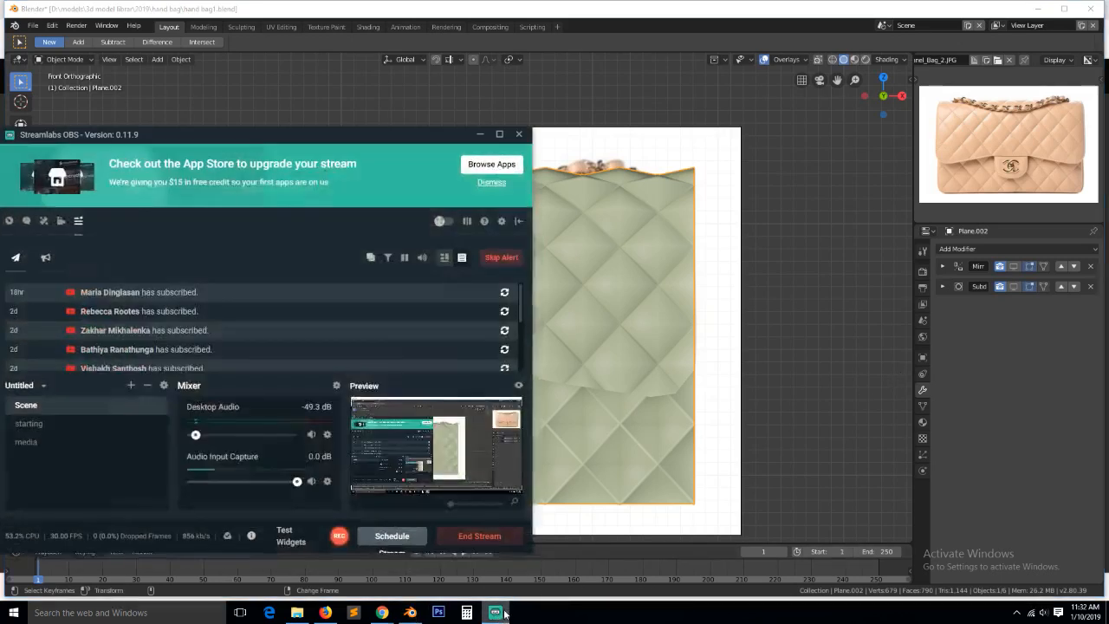
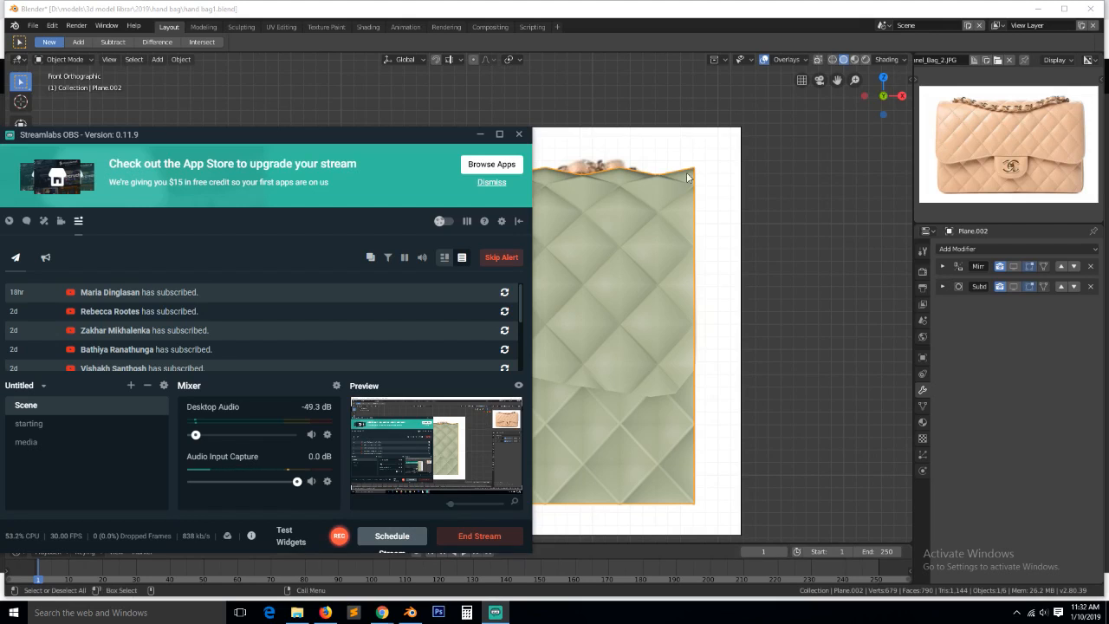
pyautogui.click(677, 205)
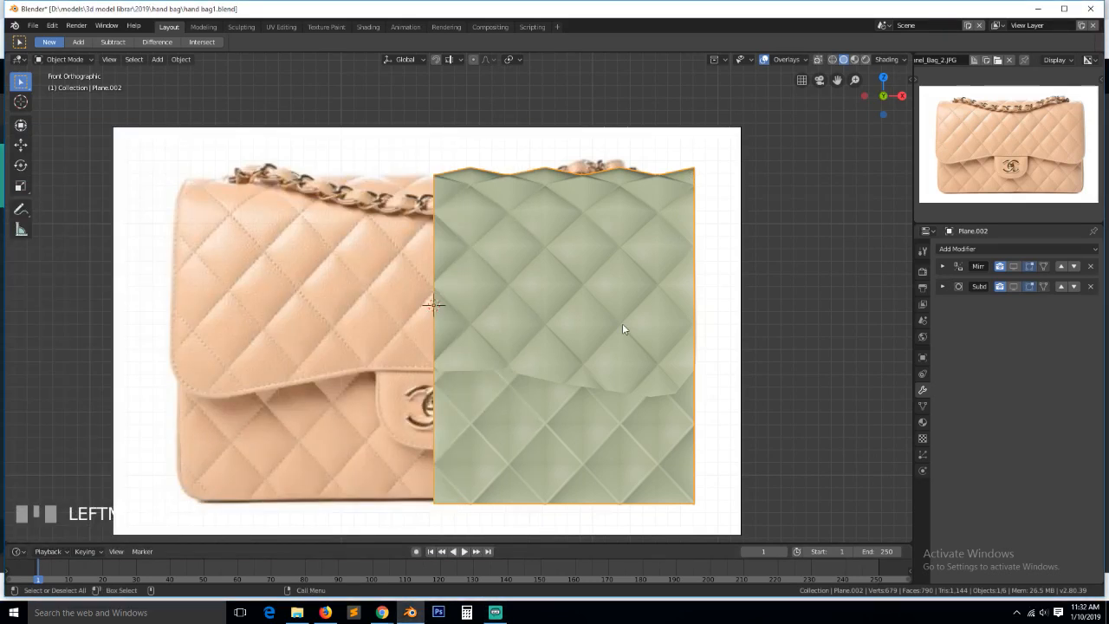
pyautogui.scroll(1, 622, 360)
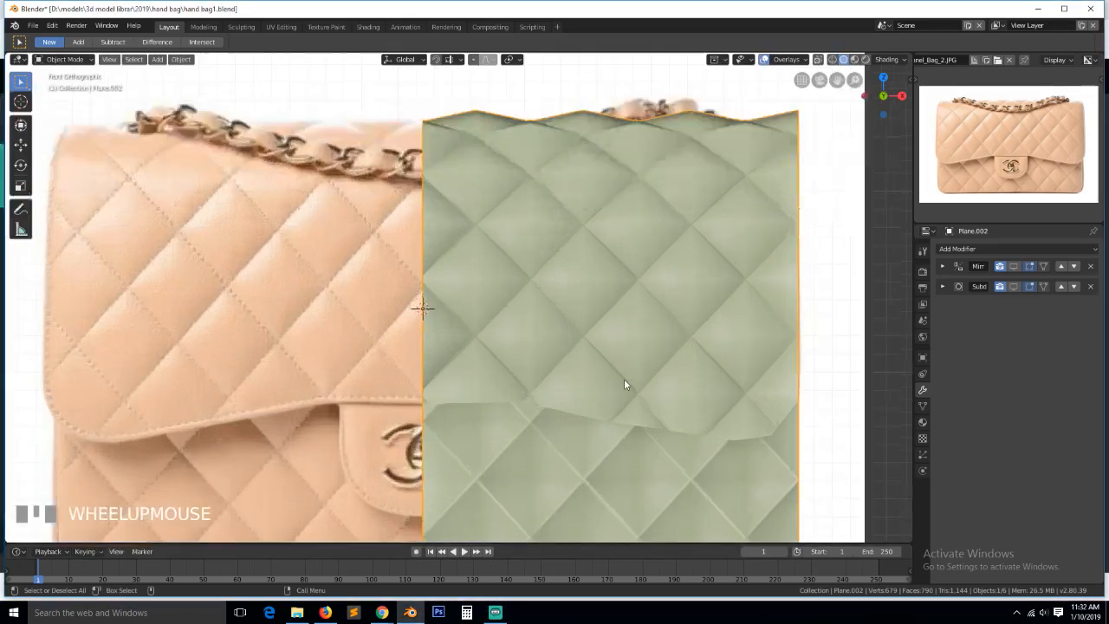
pyautogui.scroll(-1, 624, 381)
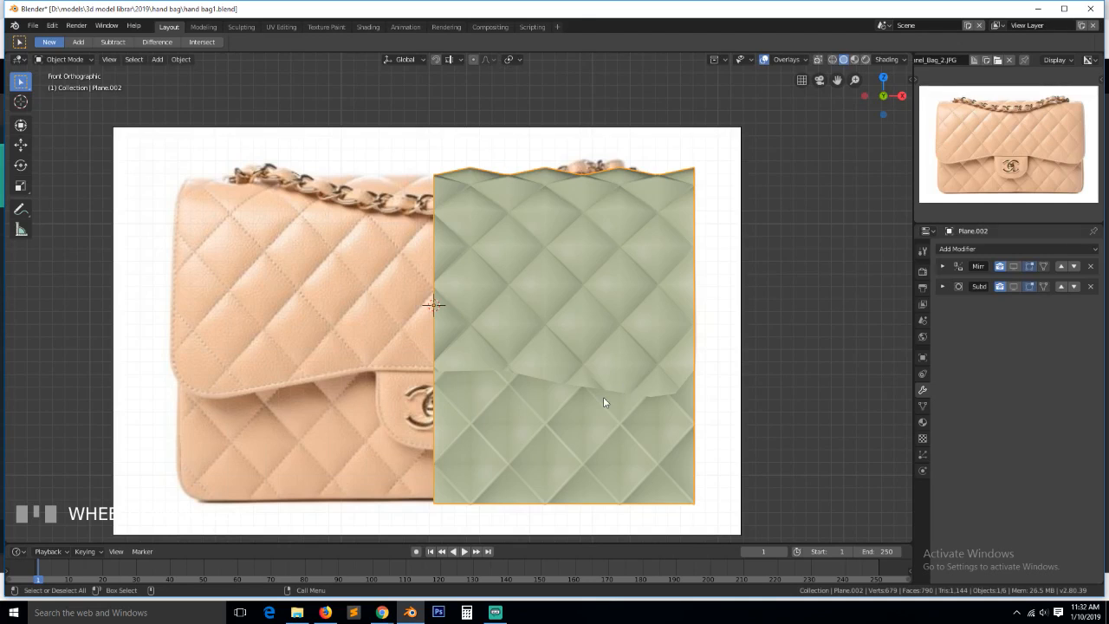
# Enter Edit Mode on the quilted panel and dissolve a surplus vertex along the flap's cut lower edge
pyautogui.press('Tab')
pyautogui.press('Tab')
pyautogui.press('Tab')
pyautogui.scroll(5, 622, 413)
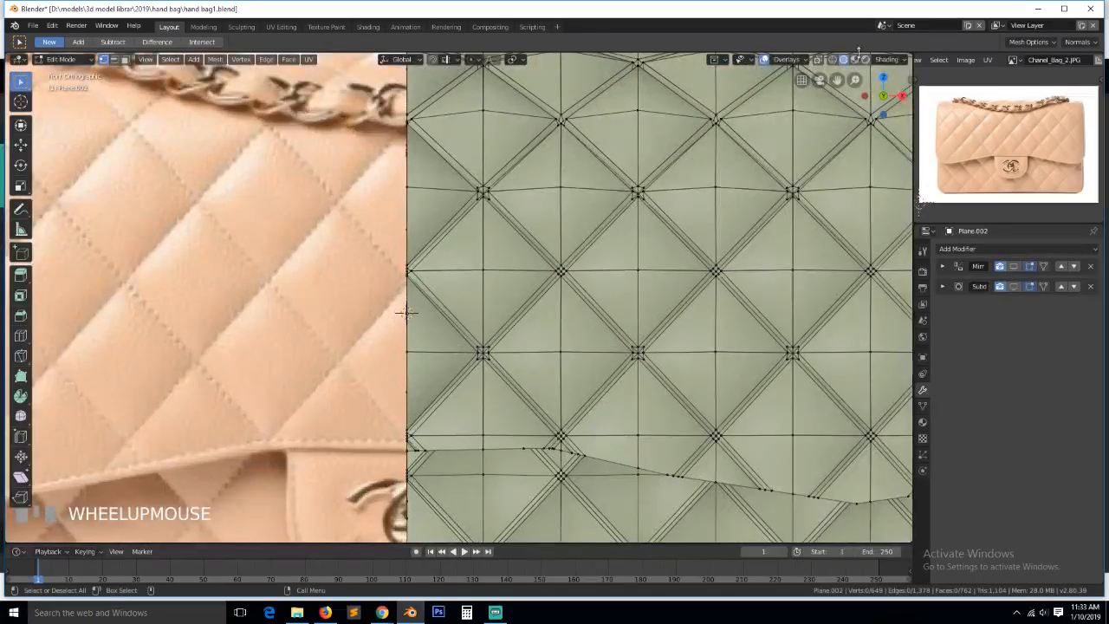
pyautogui.scroll(5, 548, 427)
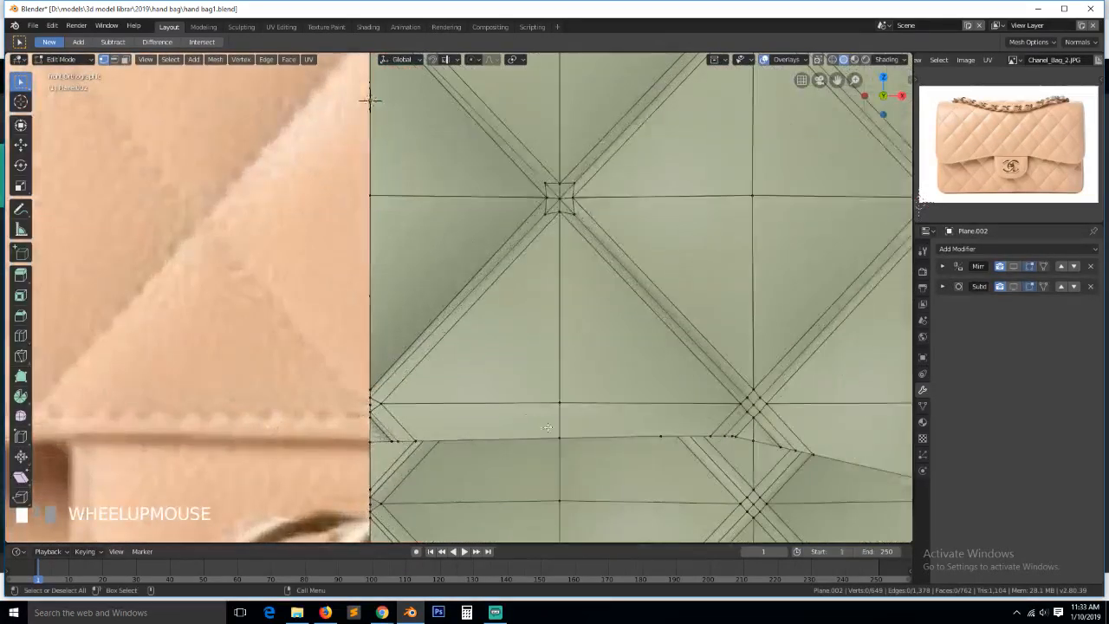
pyautogui.moveTo(548, 427); pyautogui.dragTo(528, 441, button='middle')
pyautogui.scroll(-4, 542, 439)
pyautogui.moveTo(447, 372); pyautogui.dragTo(549, 396, button='middle')
pyautogui.click(575, 379)
pyautogui.click(560, 381)
pyautogui.scroll(-4, 560, 381)
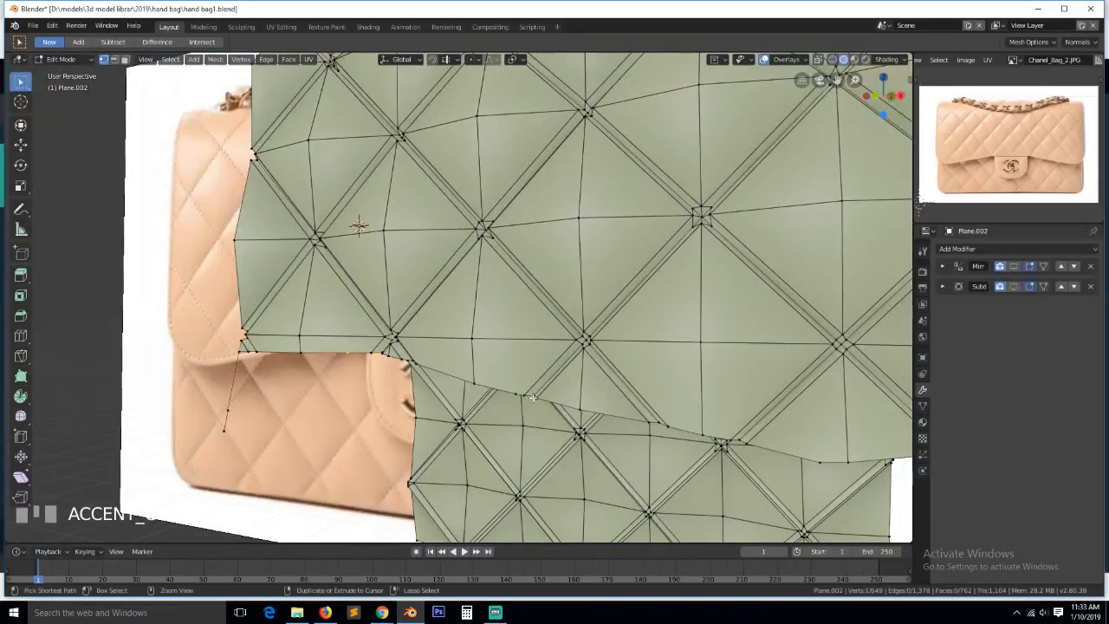
pyautogui.hotkey('ctrl', 'x')
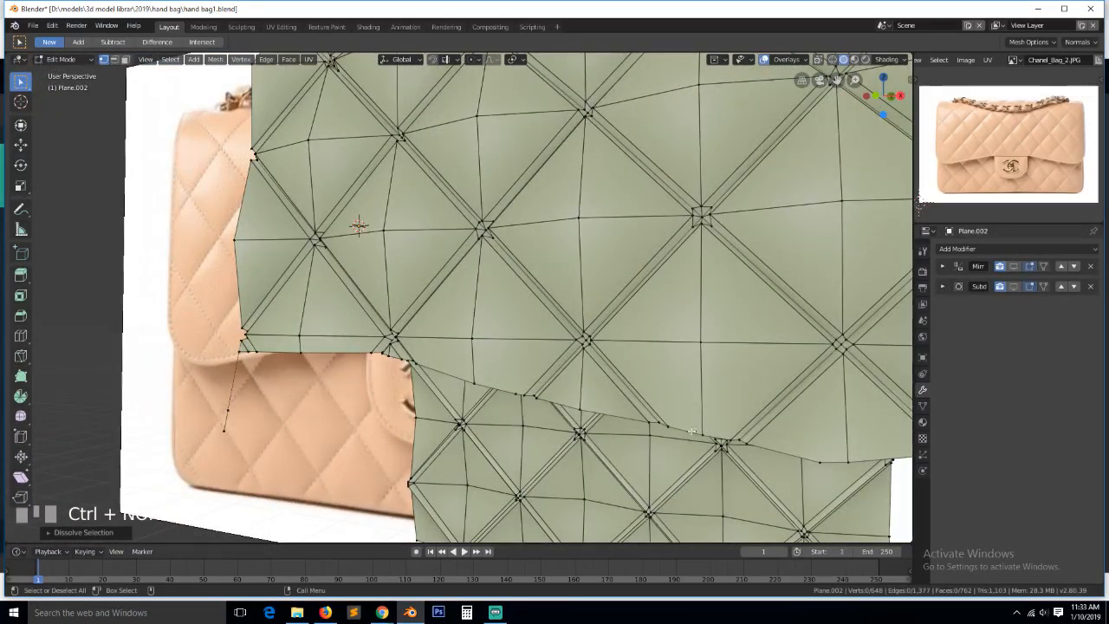
# Dissolve another surplus vertex on the flap's cut edge, near its outer corner
pyautogui.scroll(-2, 691, 430)
pyautogui.scroll(1, 704, 411)
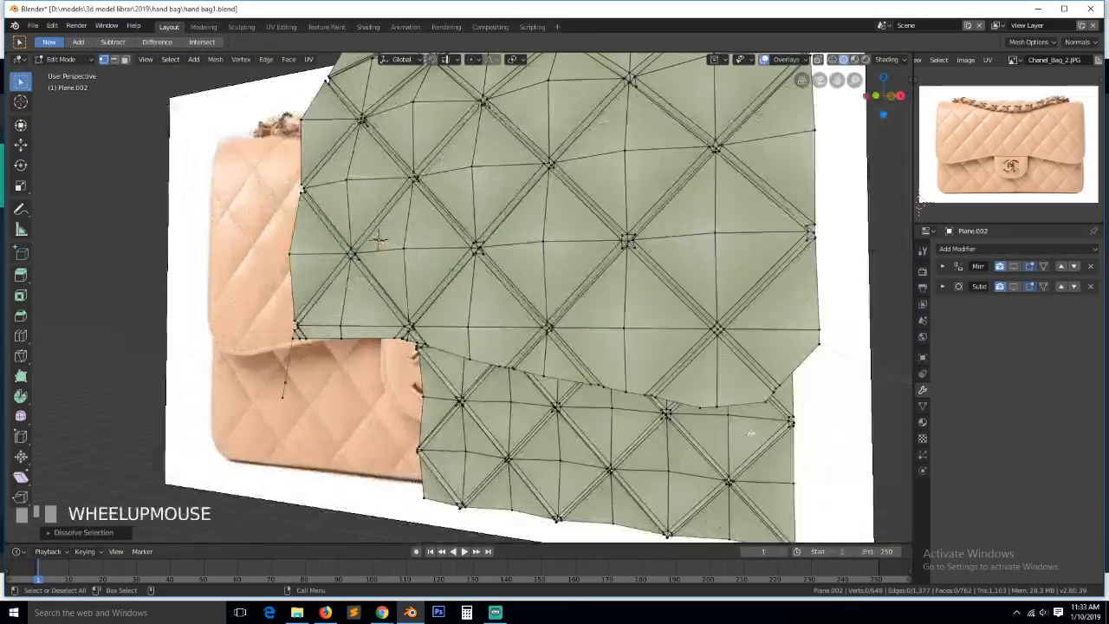
pyautogui.click(706, 406)
pyautogui.hotkey('ctrl', 'x')
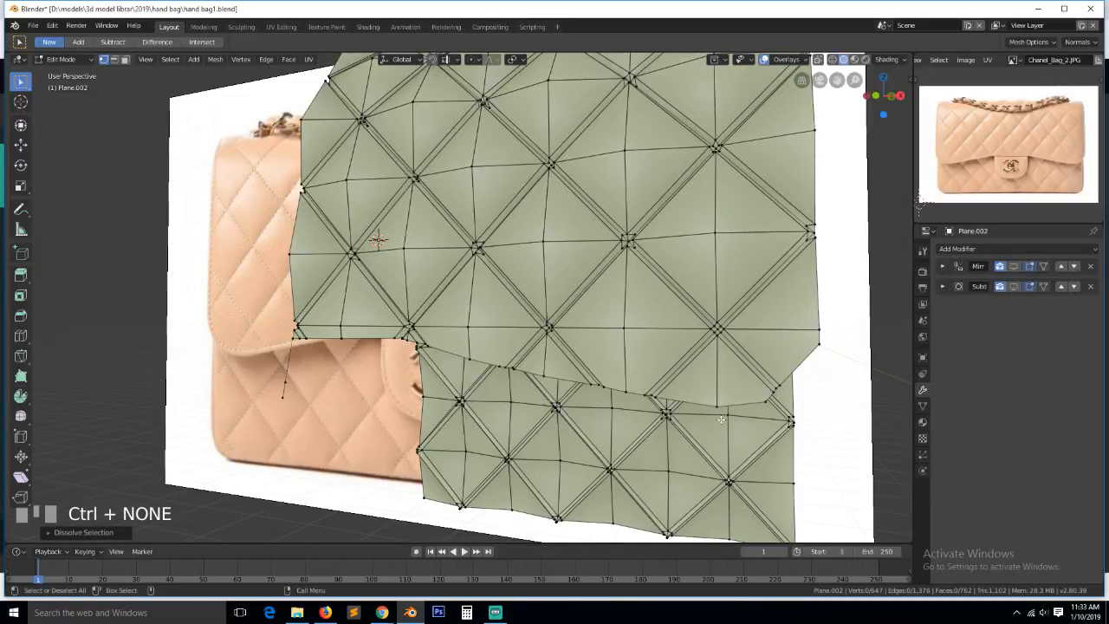
# Preview the cut flap edge in front view with the Subdivision Surface modifier displayed, and hide the modifier again
pyautogui.press('KP_1')
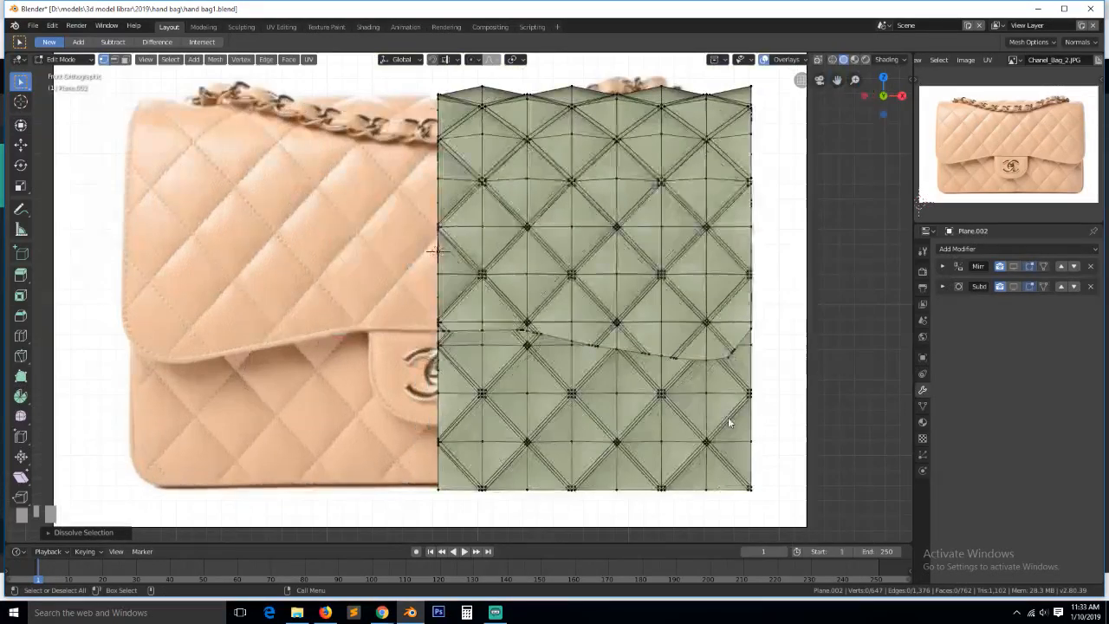
pyautogui.press('Tab')
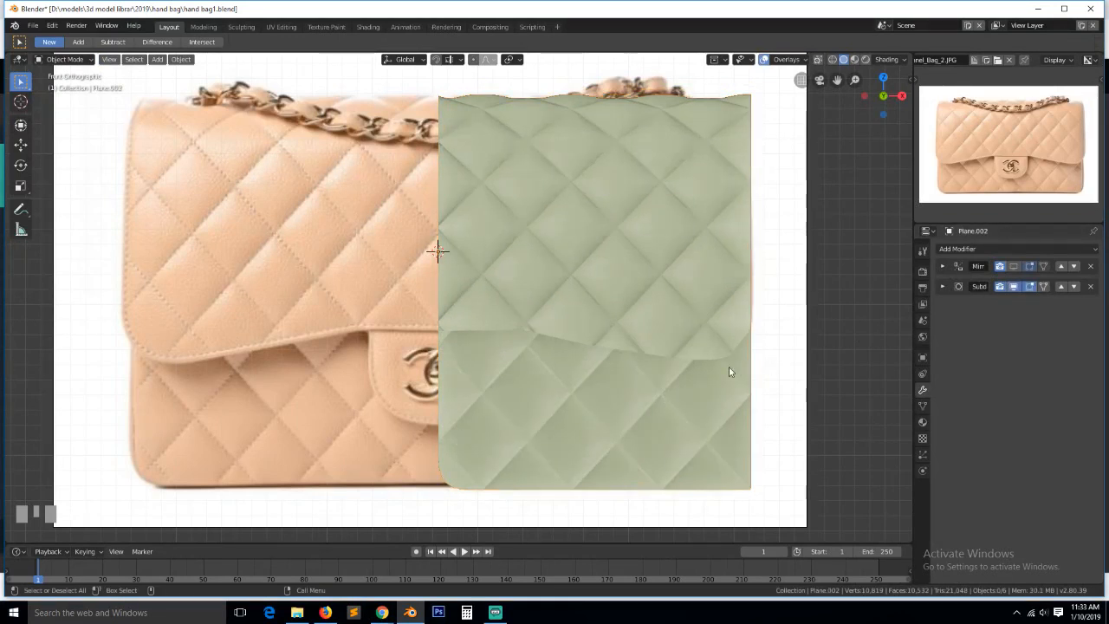
pyautogui.scroll(2, 680, 373)
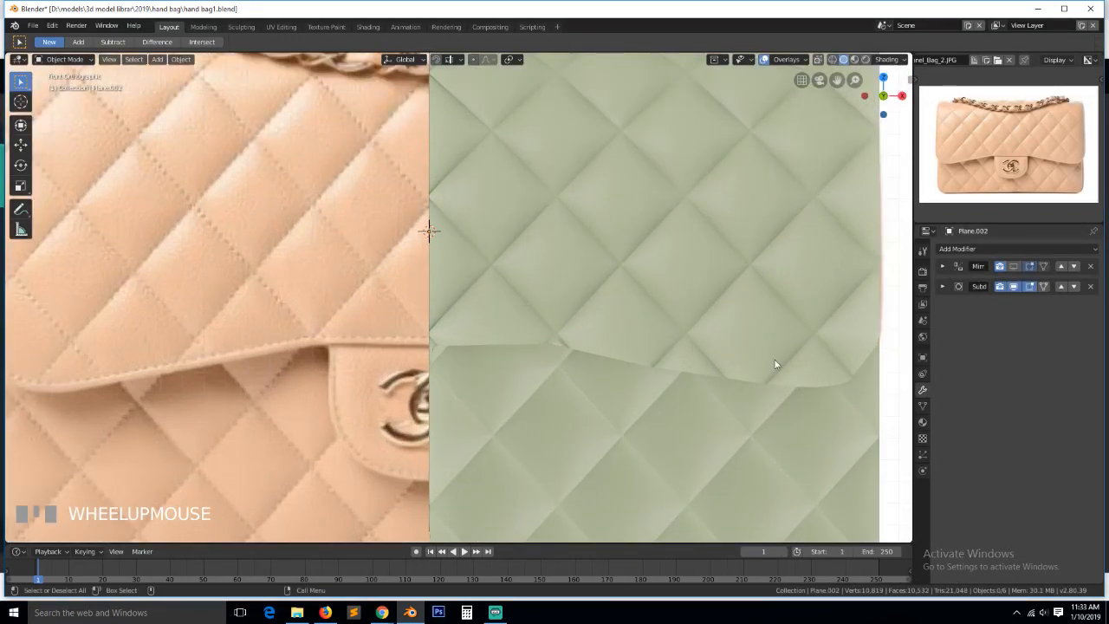
pyautogui.scroll(-2, 775, 367)
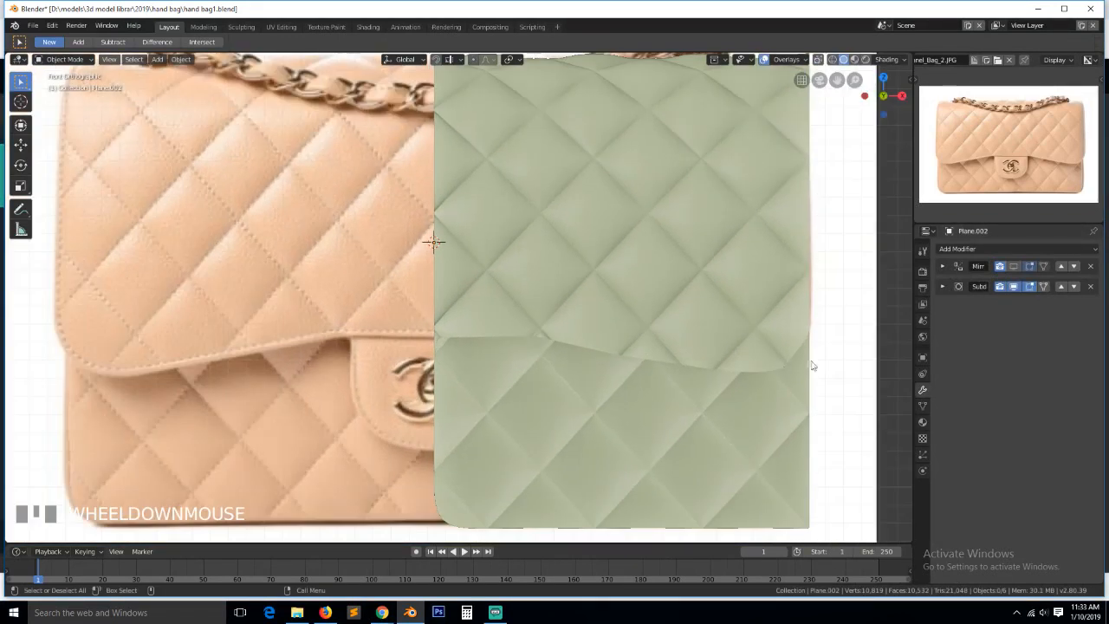
pyautogui.click(1016, 286)
# Enter Edit Mode and merge two neighbouring vertices at the last selected one, near the outer corner of the flap's cut edge
pyautogui.press('Tab')
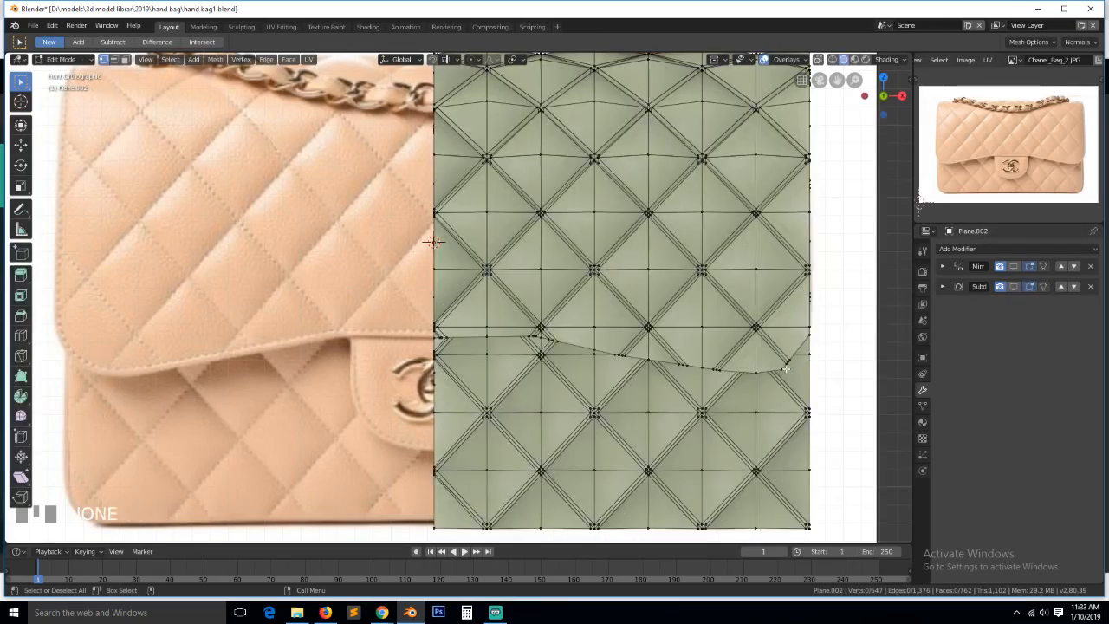
pyautogui.click(783, 367)
pyautogui.press('KP_Decimal')
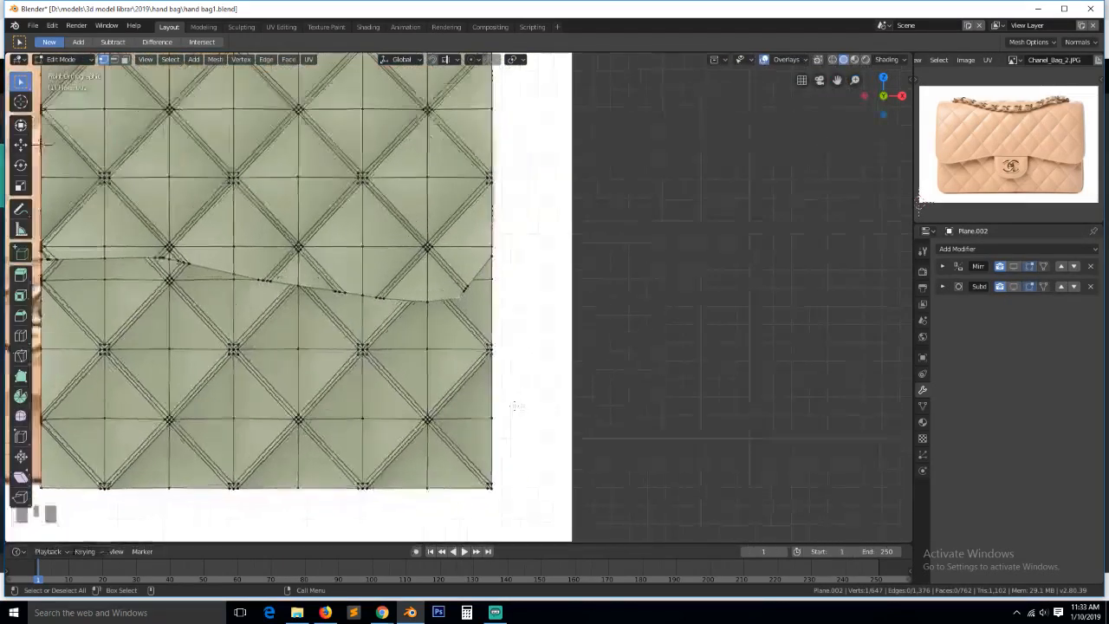
pyautogui.scroll(2, 486, 286)
pyautogui.keyDown('shift'); pyautogui.click(475, 274); pyautogui.keyUp('shift')
pyautogui.hotkey('alt', 'm')
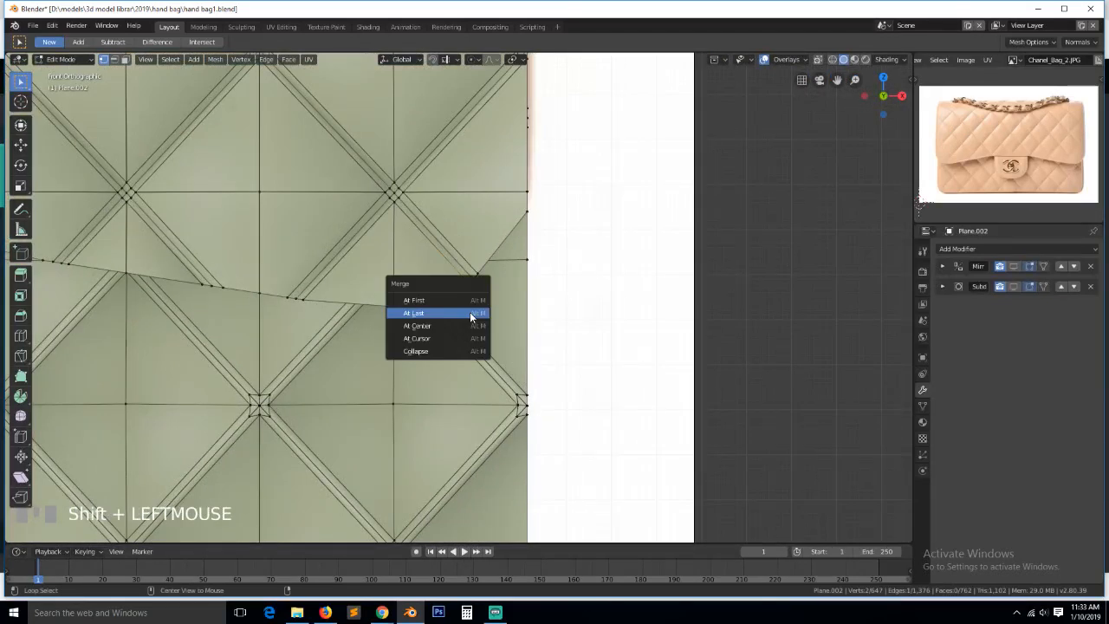
pyautogui.click(468, 312)
pyautogui.hotkey('alt', 'a')
pyautogui.scroll(-3, 333, 352)
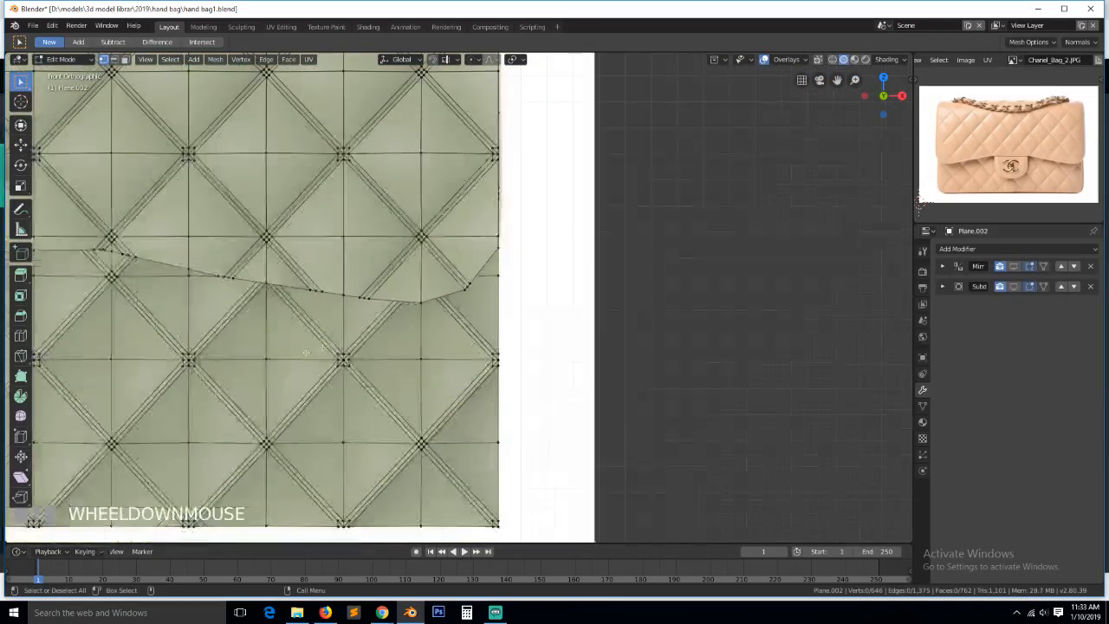
# Dissolve a surplus vertex on the flap's cut edge, clear the selection and save the file
pyautogui.hotkey('ctrl', 'x')
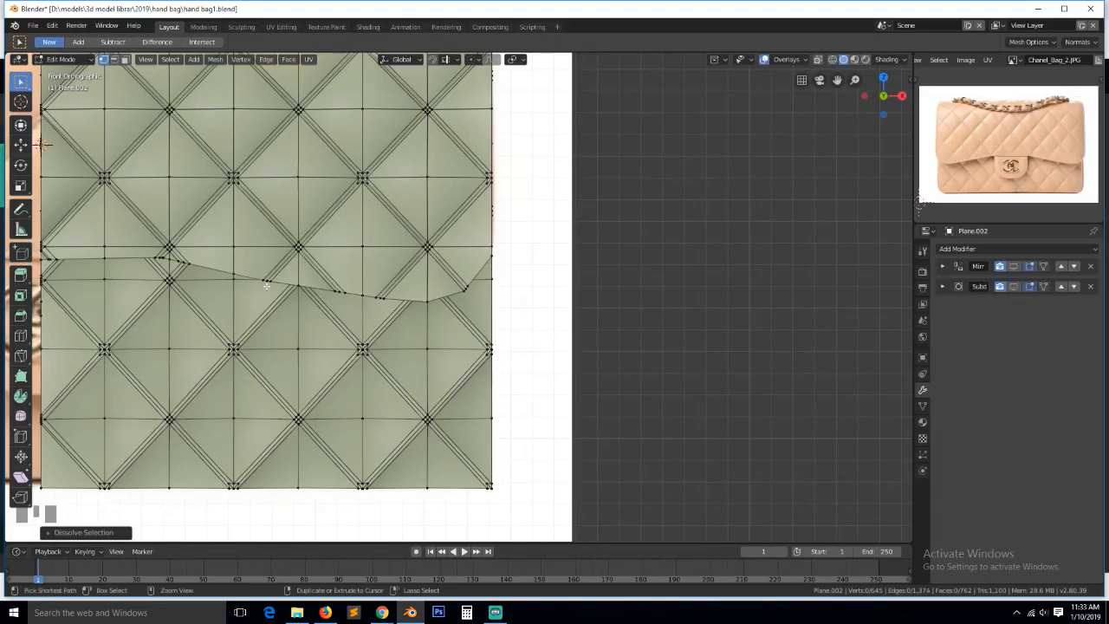
pyautogui.scroll(-2, 191, 290)
pyautogui.scroll(1, 192, 291)
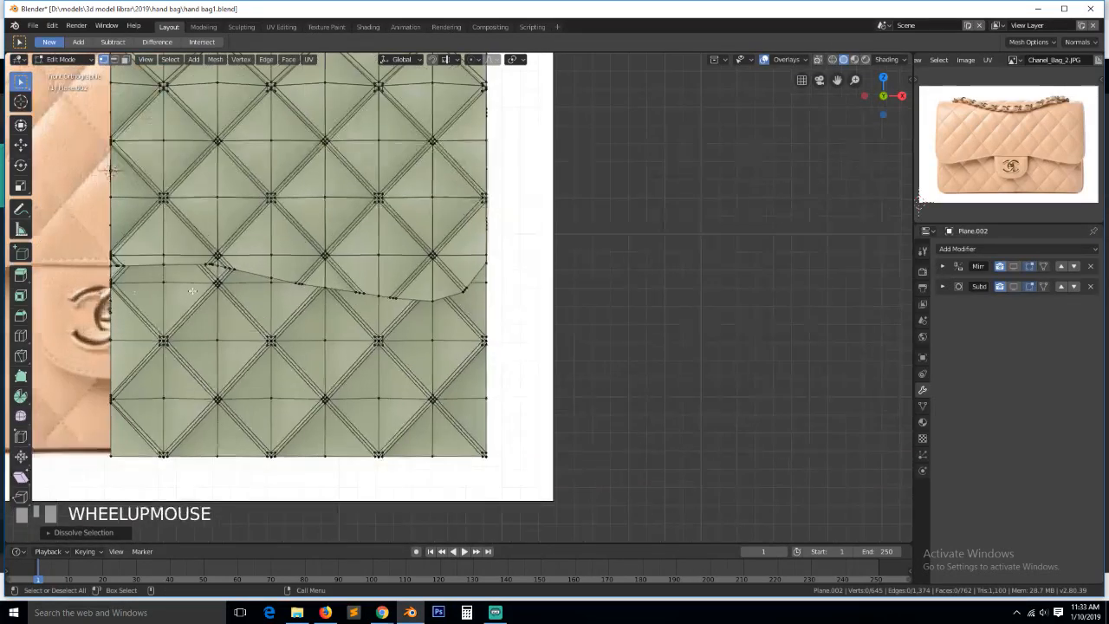
pyautogui.press('`')
pyautogui.moveTo(192, 291); pyautogui.dragTo(166, 300, button='middle')
pyautogui.hotkey('alt', 'a')
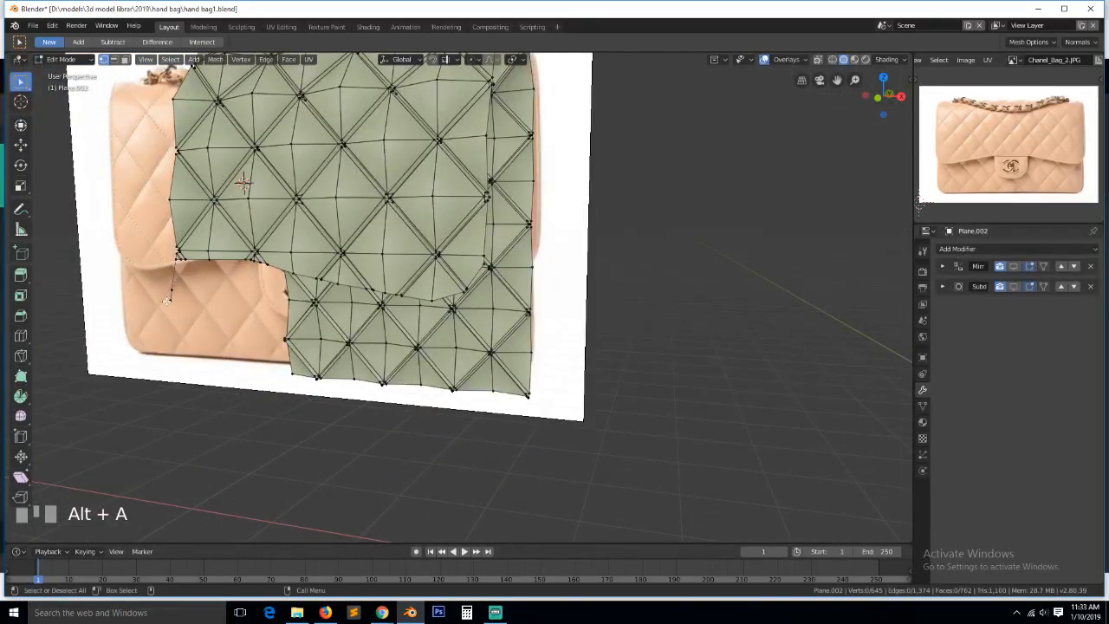
pyautogui.hotkey('ctrl', 's')
pyautogui.press('KP_1')
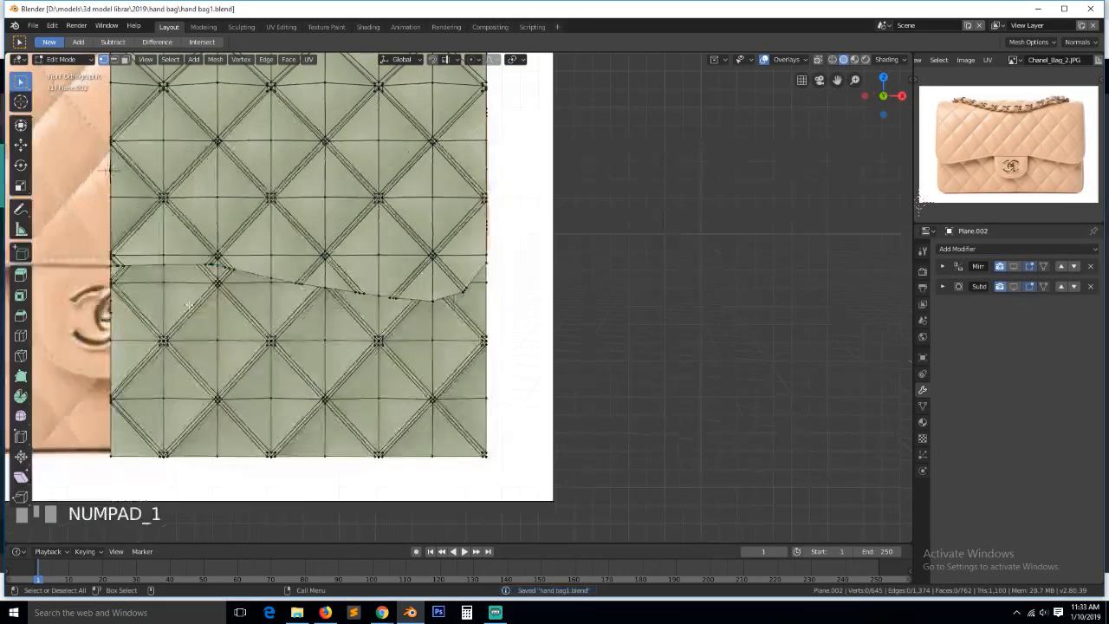
# Check the cut panel's surface in Object Mode from an angle and in front view, then return to Edit Mode
pyautogui.press('Tab')
pyautogui.scroll(-4, 246, 284)
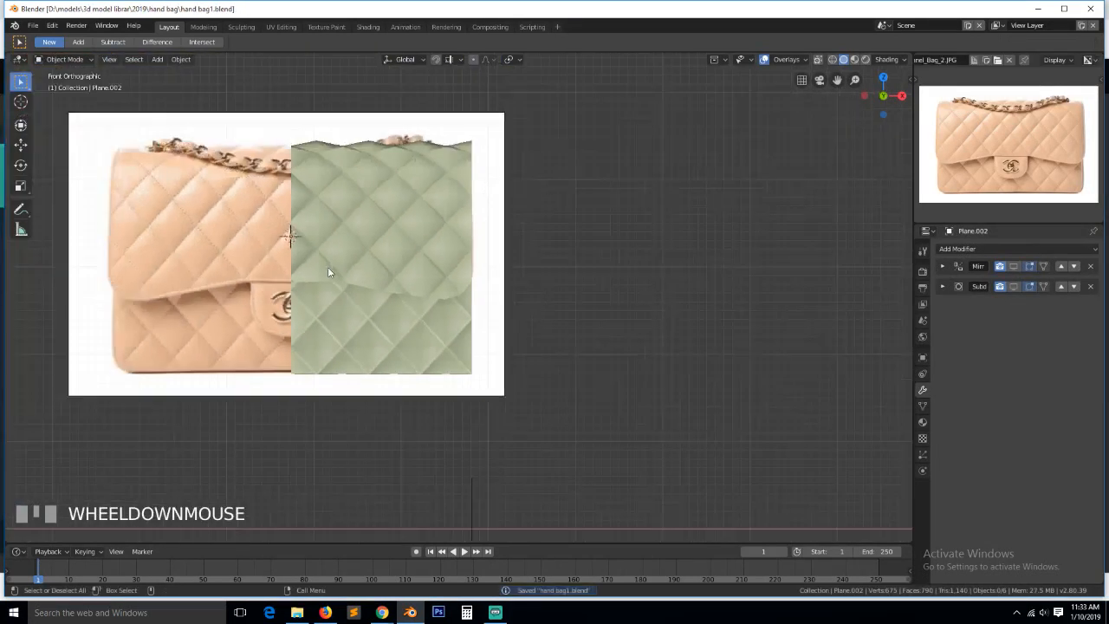
pyautogui.press('`')
pyautogui.moveTo(328, 267); pyautogui.dragTo(358, 299, button='middle')
pyautogui.press('KP_1')
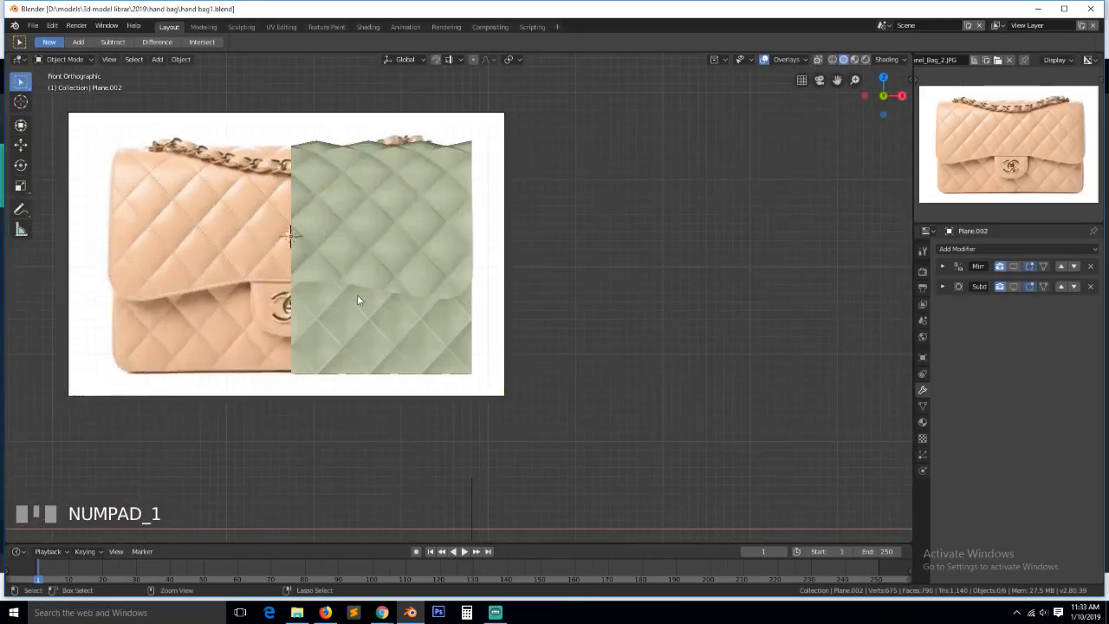
pyautogui.scroll(2, 381, 284)
pyautogui.press('Tab')
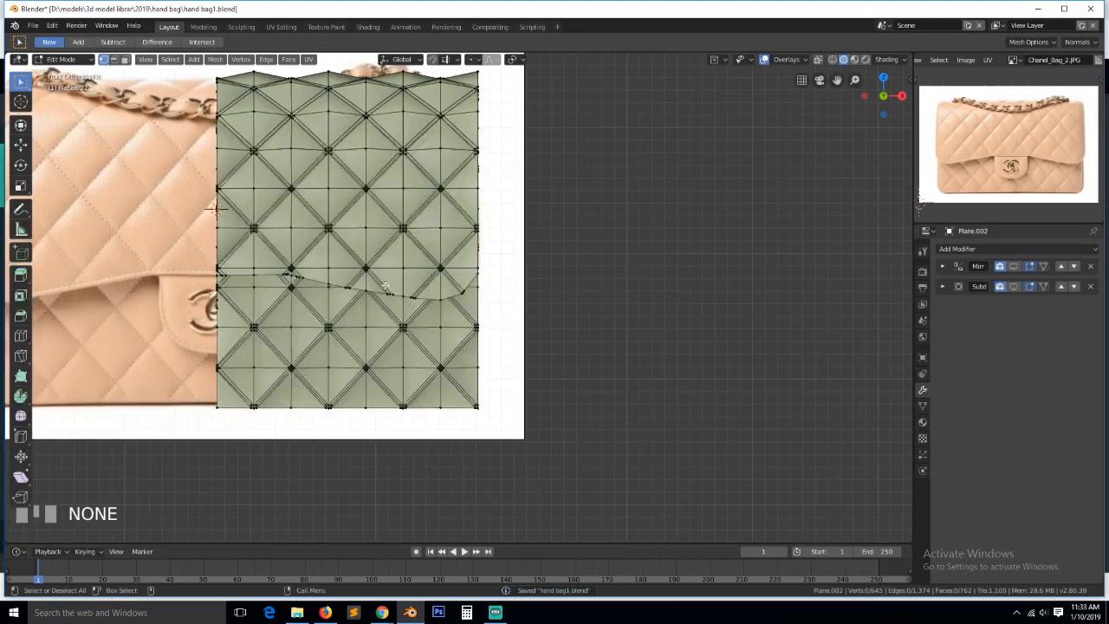
# Try to select the flap's whole cut lower edge section by section in front view, and clear the selection
pyautogui.keyDown('alt'); pyautogui.click(375, 290); pyautogui.keyUp('alt')
pyautogui.scroll(4, 993, 130)
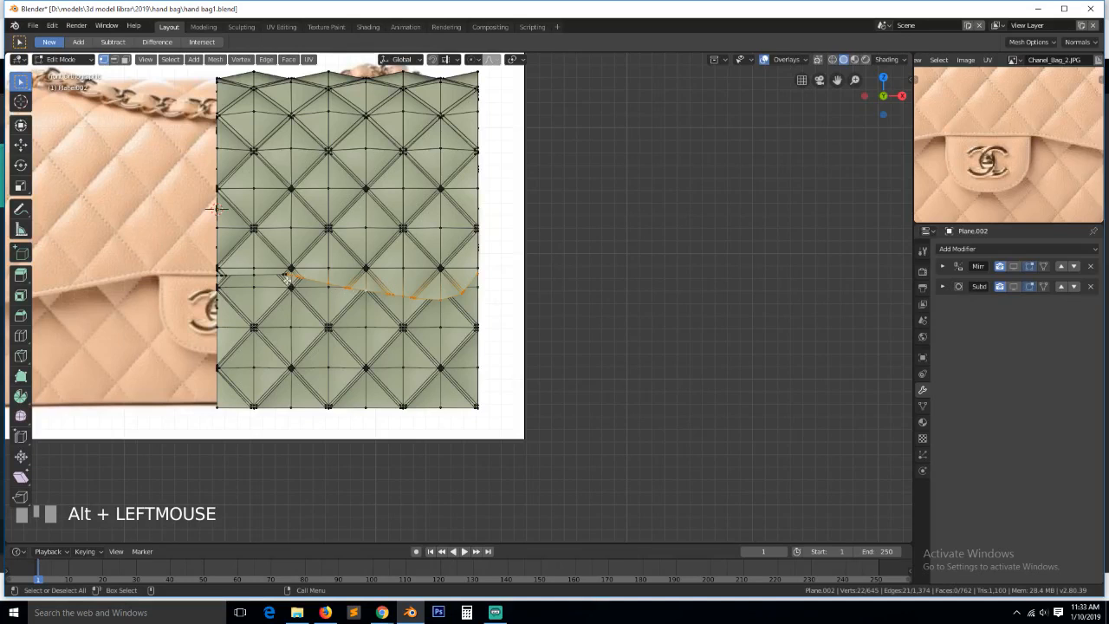
pyautogui.keyDown('alt'); pyautogui.keyDown('shift'); pyautogui.click(289, 282); pyautogui.keyUp('shift'); pyautogui.keyUp('alt')
pyautogui.scroll(4, 290, 284)
pyautogui.scroll(-2, 290, 283)
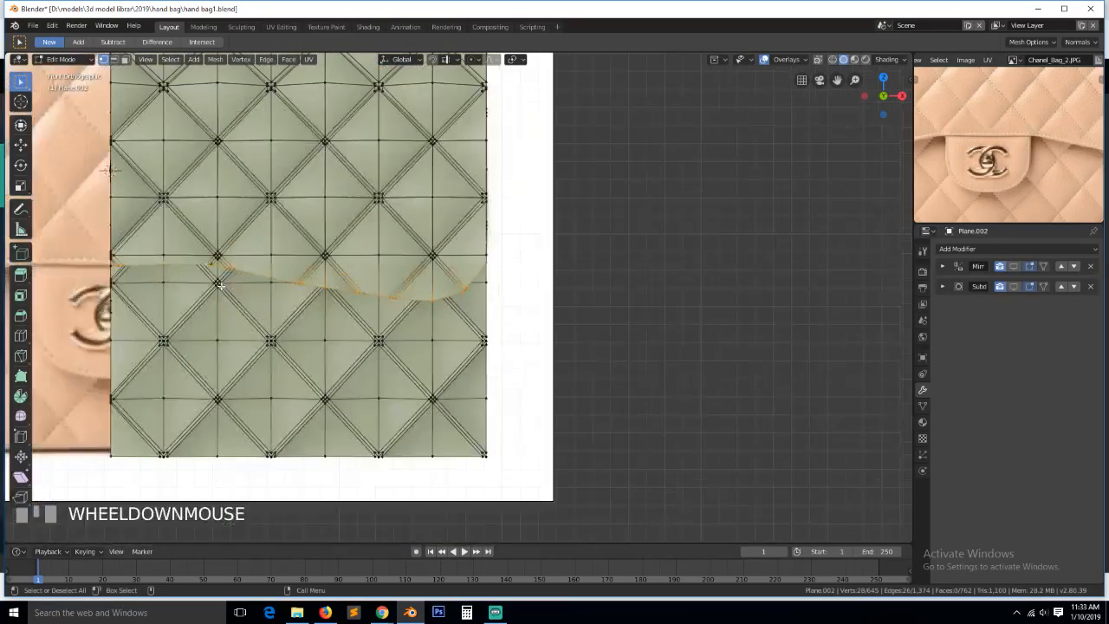
pyautogui.moveTo(838, 82); pyautogui.dragTo(958, 84)
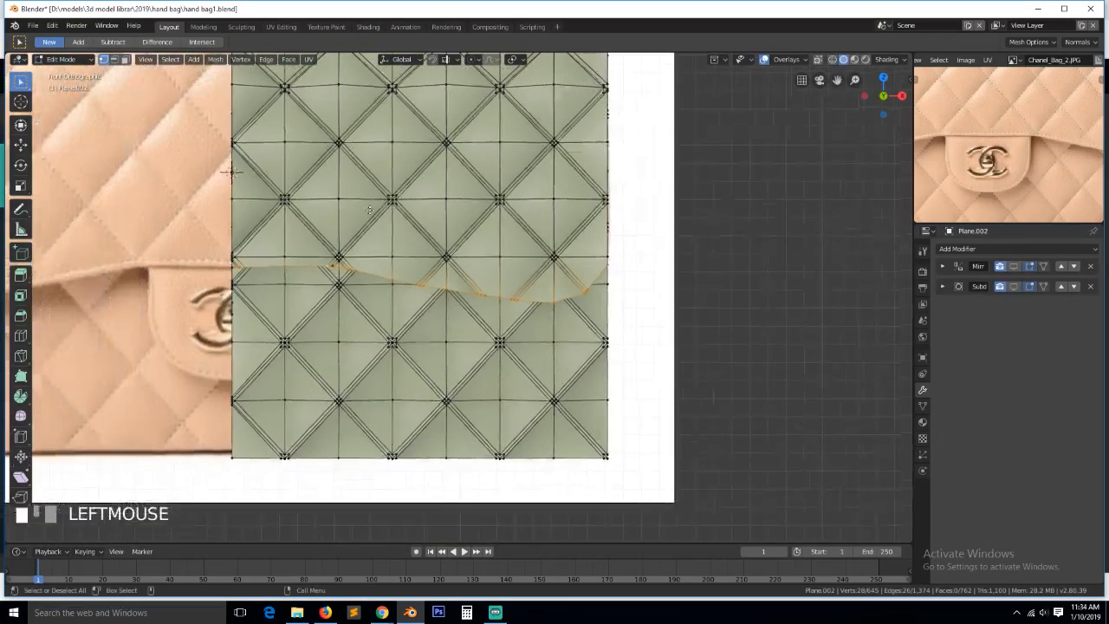
pyautogui.scroll(4, 253, 251)
pyautogui.scroll(-2, 253, 250)
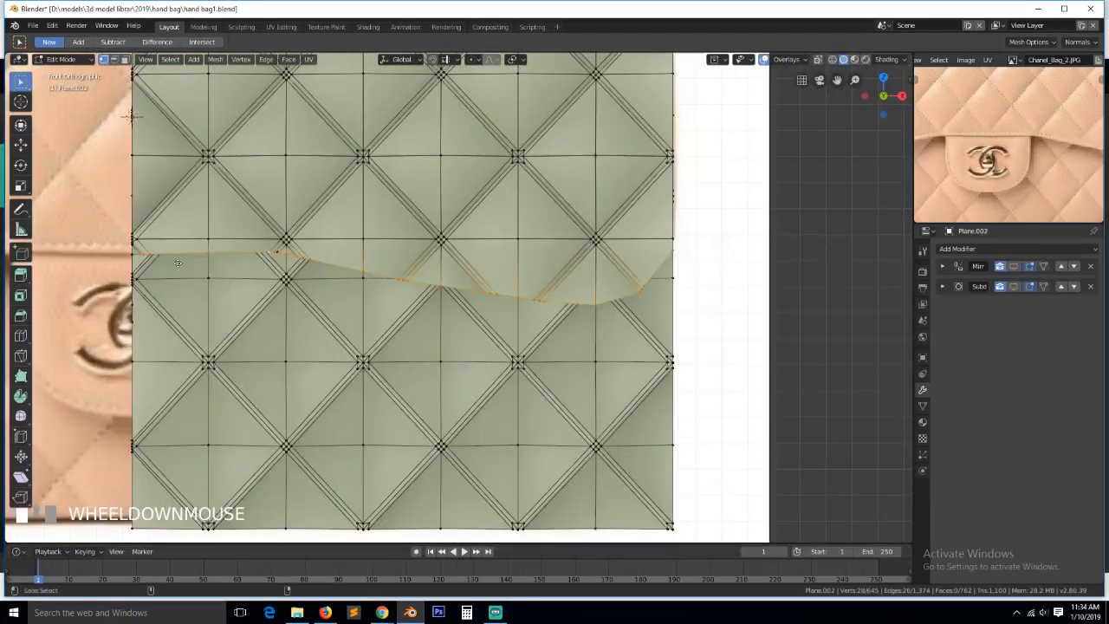
pyautogui.keyDown('alt'); pyautogui.keyDown('shift'); pyautogui.click(134, 253); pyautogui.keyUp('shift'); pyautogui.keyUp('alt')
pyautogui.press('a')
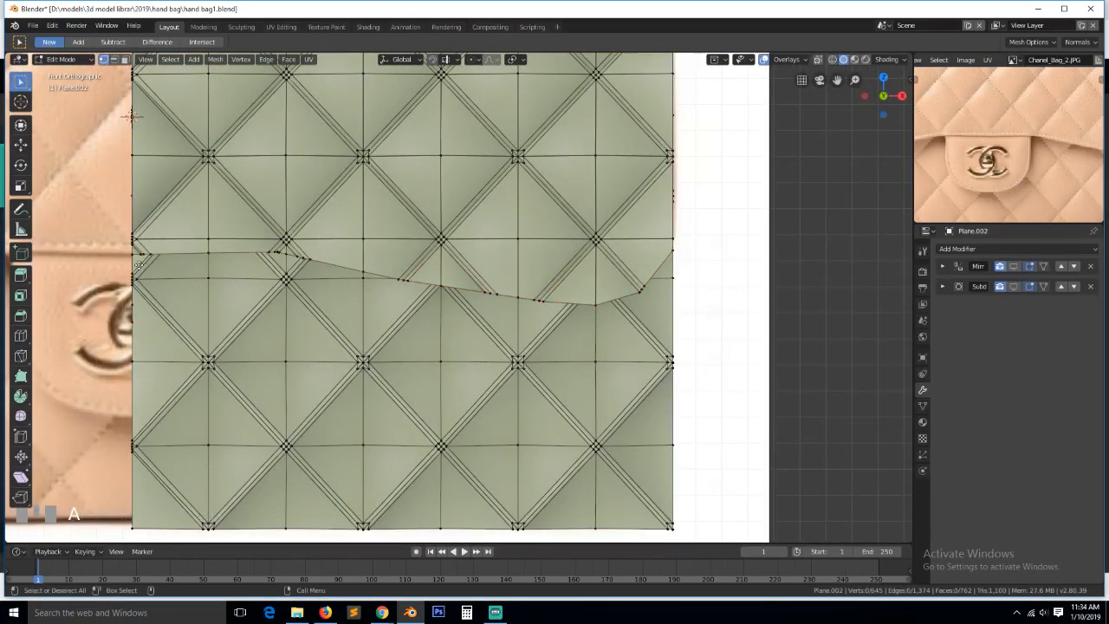
# Try deleting the two stray vertices hanging below the flap's inner corner, and undo the deletion
pyautogui.keyDown('alt'); pyautogui.click(138, 265); pyautogui.keyUp('alt')
pyautogui.moveTo(145, 255); pyautogui.dragTo(114, 260, button='middle')
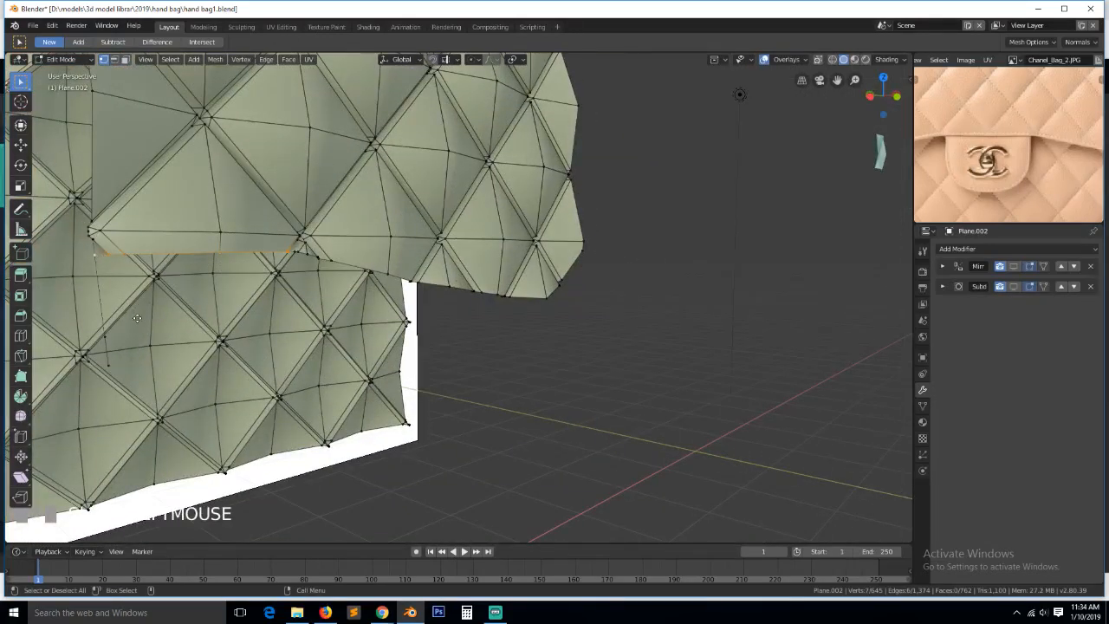
pyautogui.moveTo(137, 318); pyautogui.dragTo(299, 409, button='middle')
pyautogui.click(376, 385)
pyautogui.keyDown('shift'); pyautogui.click(387, 420); pyautogui.keyUp('shift')
pyautogui.press('x')
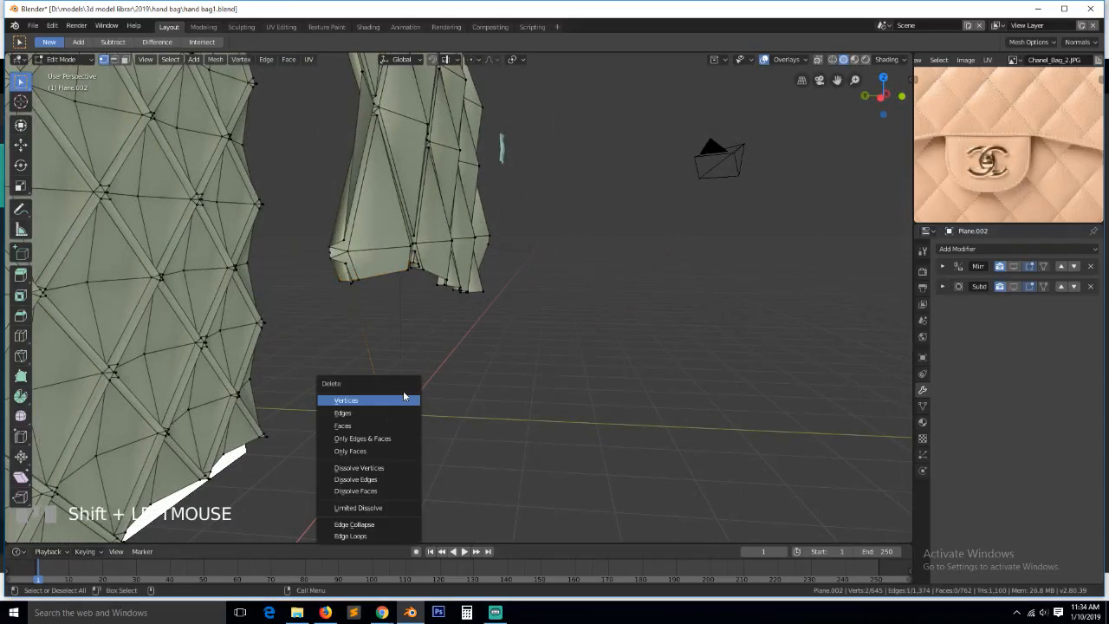
pyautogui.click(409, 401)
pyautogui.moveTo(390, 275); pyautogui.dragTo(200, 326, button='middle')
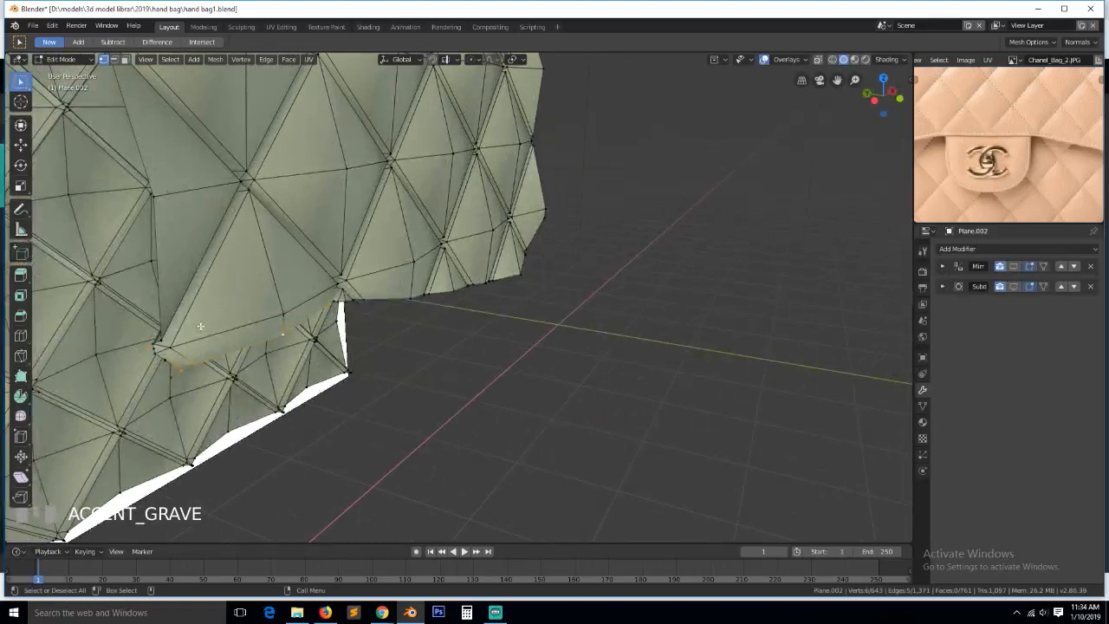
pyautogui.hotkey('ctrl', 'z')
pyautogui.hotkey('ctrl', 'z')
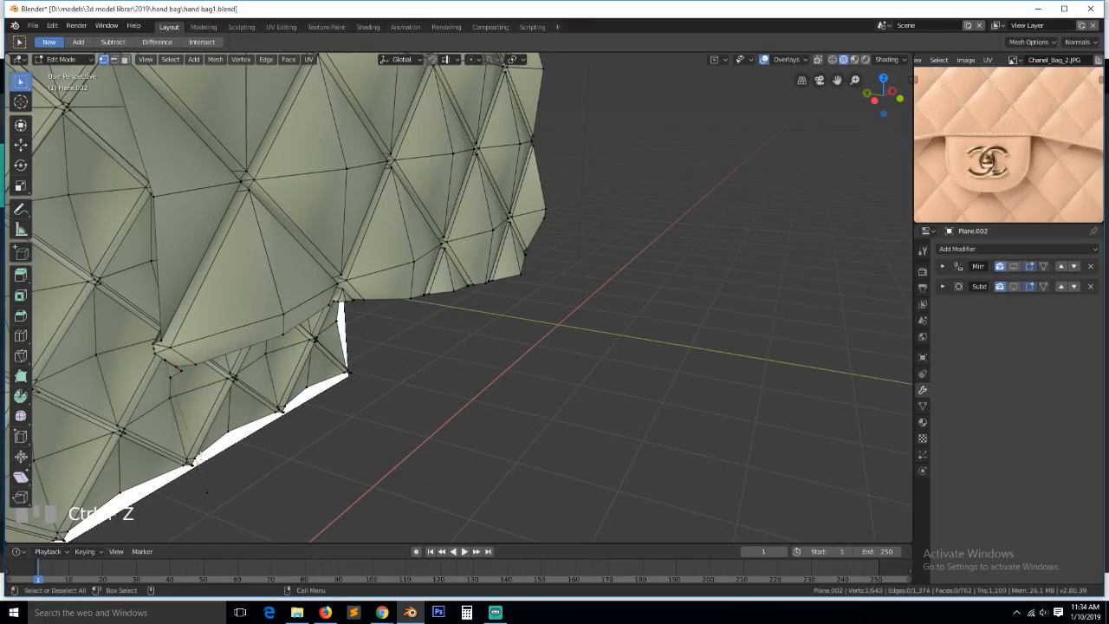
# Delete the two stray vertices hanging below the flap's inner lower corner
pyautogui.click(210, 493)
pyautogui.moveTo(207, 473); pyautogui.dragTo(283, 463, button='middle')
pyautogui.keyDown('shift'); pyautogui.click(281, 464); pyautogui.keyUp('shift')
pyautogui.press('x')
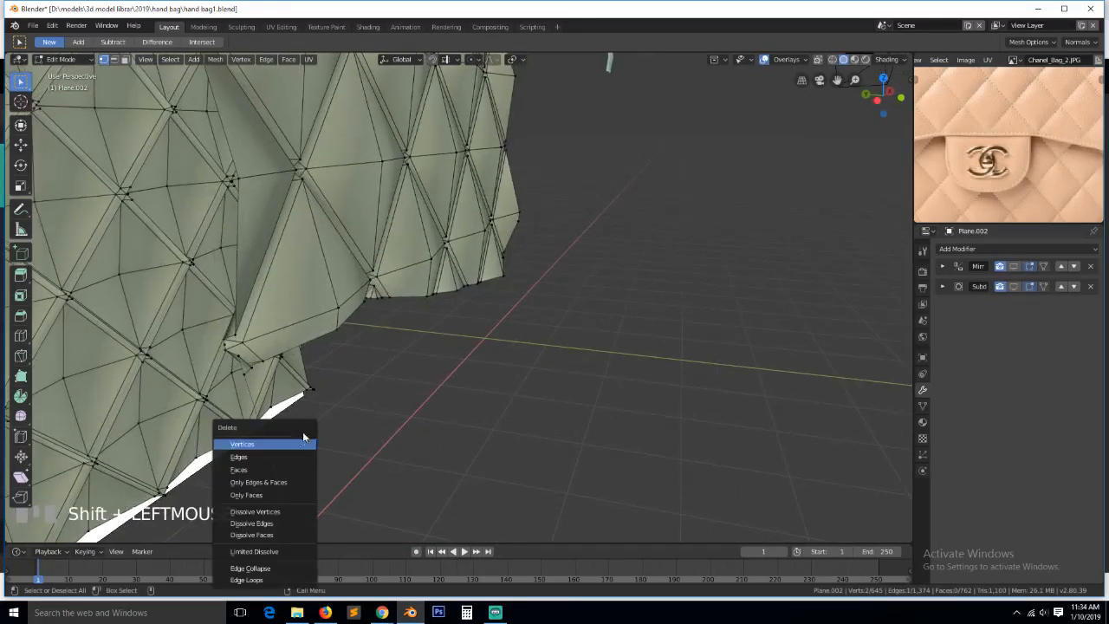
pyautogui.click(305, 442)
# Fill a face between two adjoining boundary edges at the flap's inner lower corner
pyautogui.press('3')
pyautogui.click(248, 368)
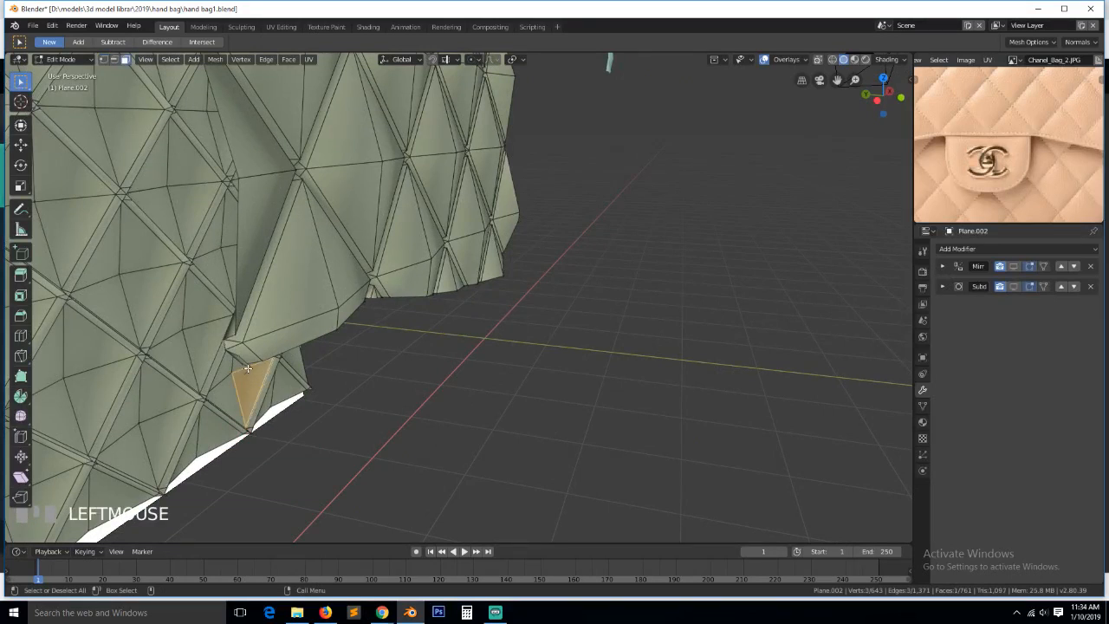
pyautogui.press('2')
pyautogui.click(248, 367)
pyautogui.keyDown('shift'); pyautogui.click(247, 362); pyautogui.keyUp('shift')
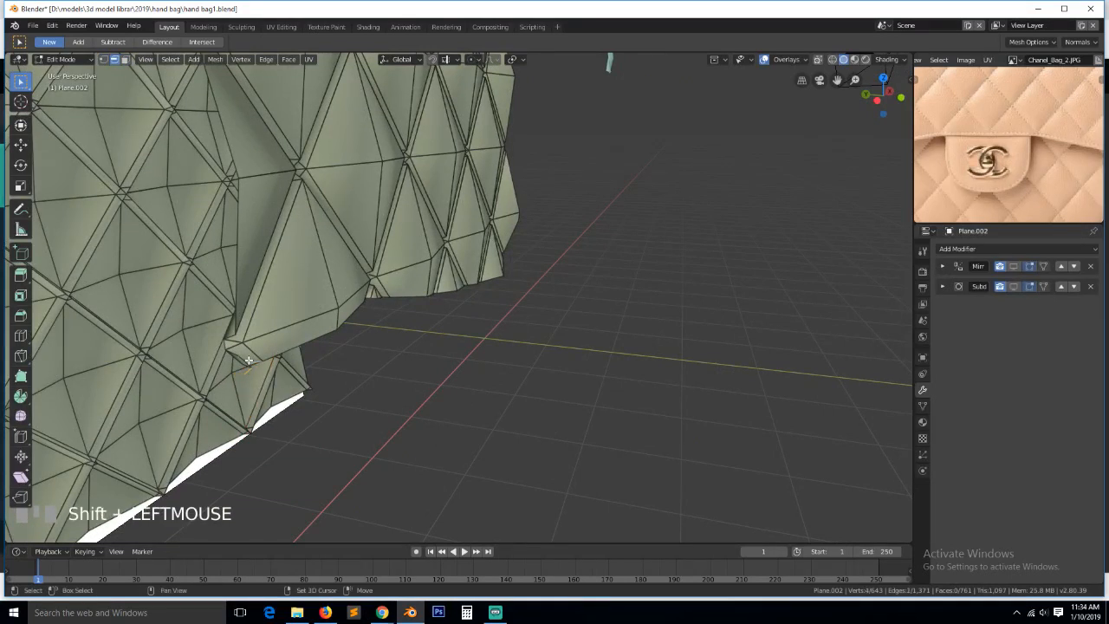
pyautogui.click(247, 362)
pyautogui.keyDown('shift'); pyautogui.click(248, 364); pyautogui.keyUp('shift')
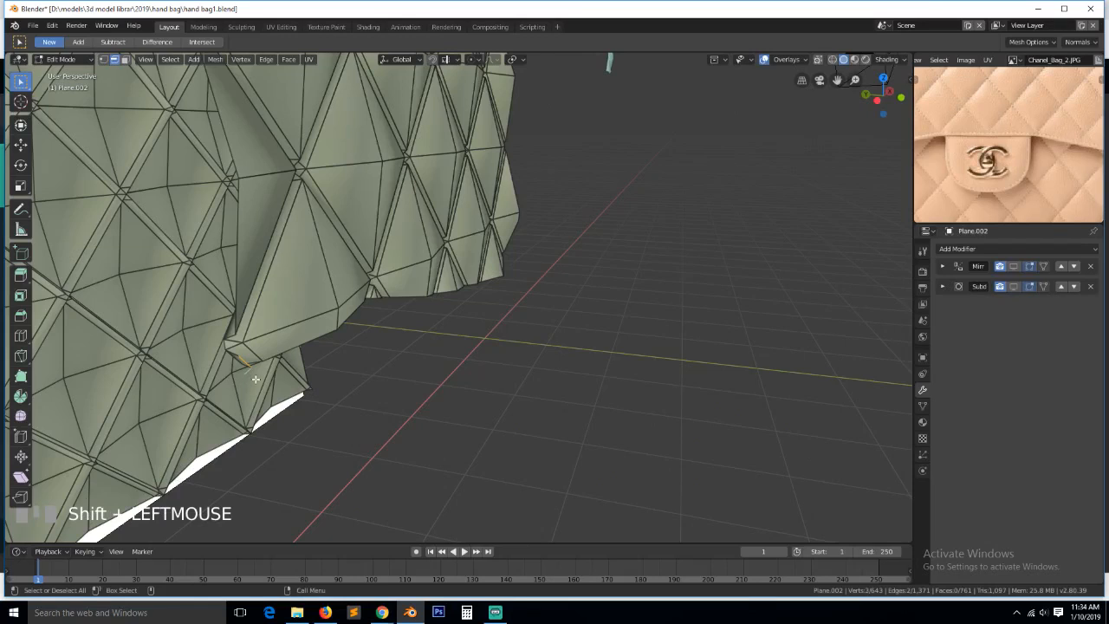
pyautogui.press('f')
# Test loop selections along the flap's cut edge and dissolve the surplus vertex interrupting the loop at the first quilting seam crossing
pyautogui.keyDown('alt'); pyautogui.click(258, 380); pyautogui.keyUp('alt')
pyautogui.press('1')
pyautogui.keyDown('alt'); pyautogui.click(340, 351); pyautogui.keyUp('alt')
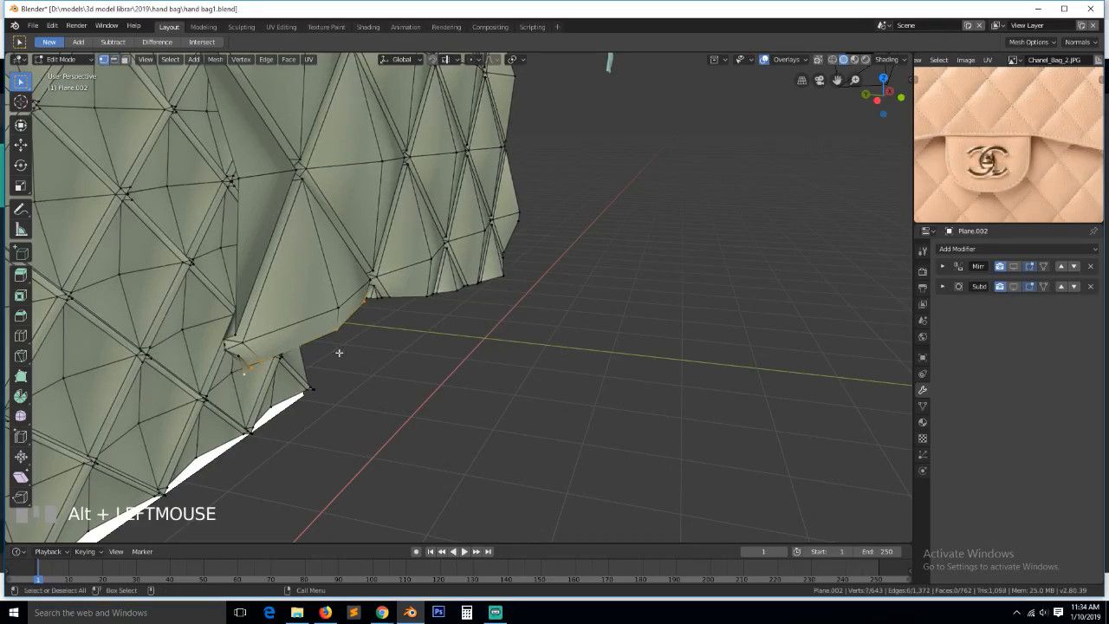
pyautogui.press('`')
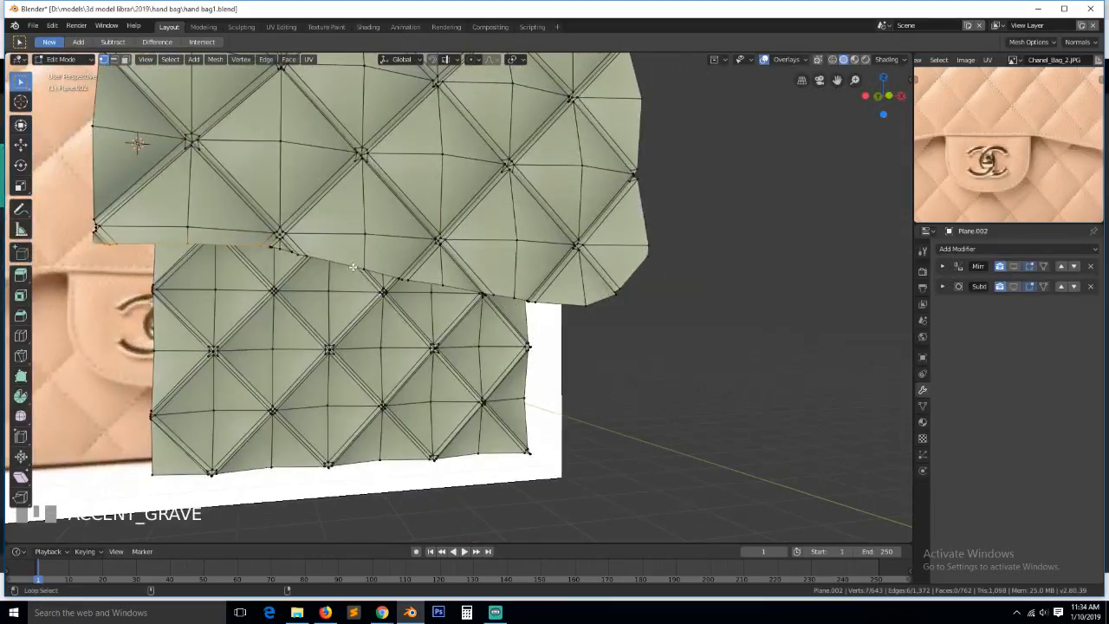
pyautogui.keyDown('alt'); pyautogui.keyDown('shift'); pyautogui.click(354, 266); pyautogui.keyUp('shift'); pyautogui.keyUp('alt')
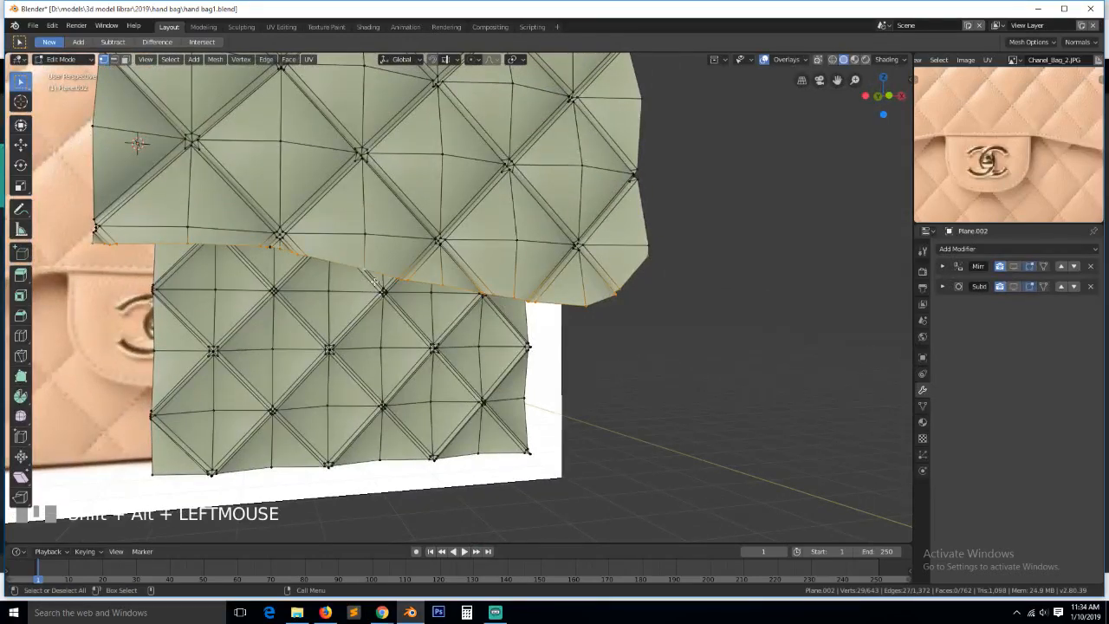
pyautogui.press('`')
pyautogui.click(304, 284)
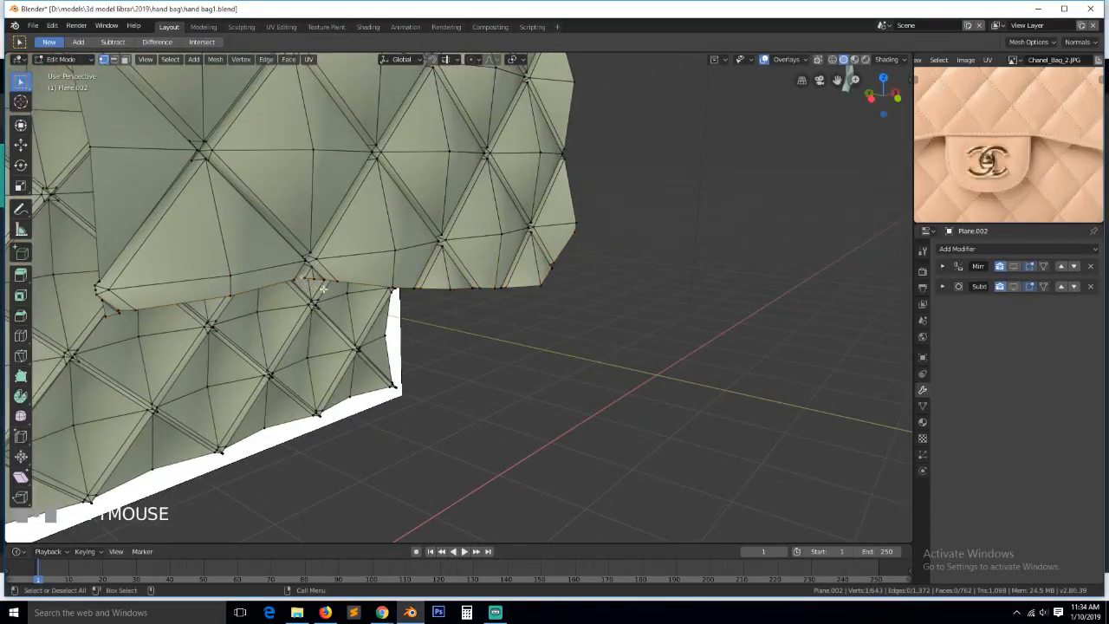
pyautogui.press('x')
pyautogui.hotkey('ctrl', 'x')
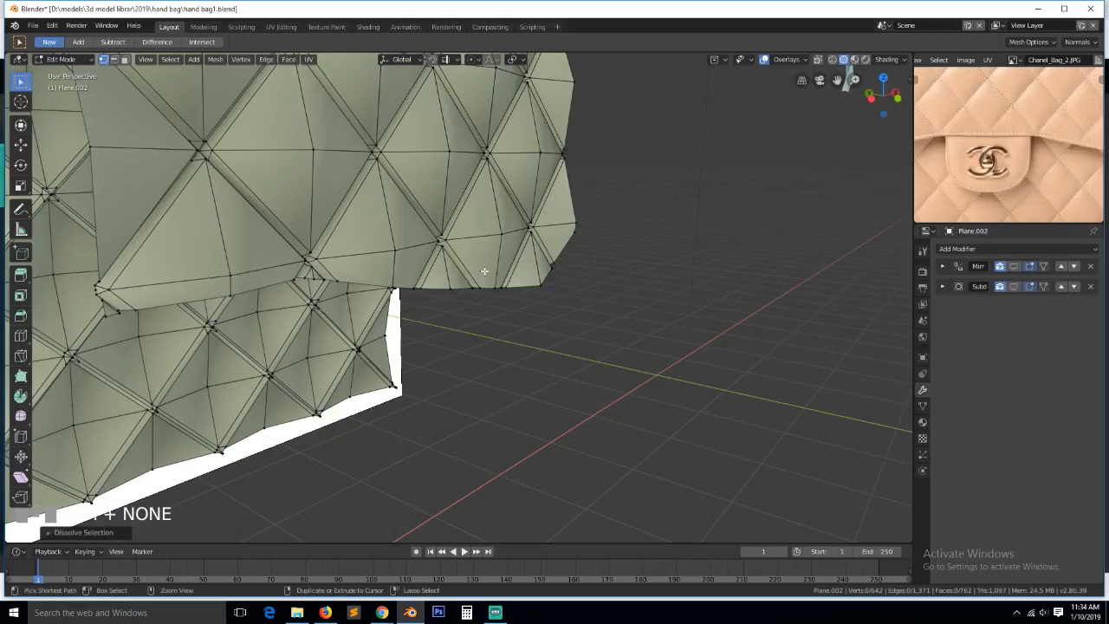
# Select the flap's entire cut lower edge as one loop and show it in front view
pyautogui.press('`')
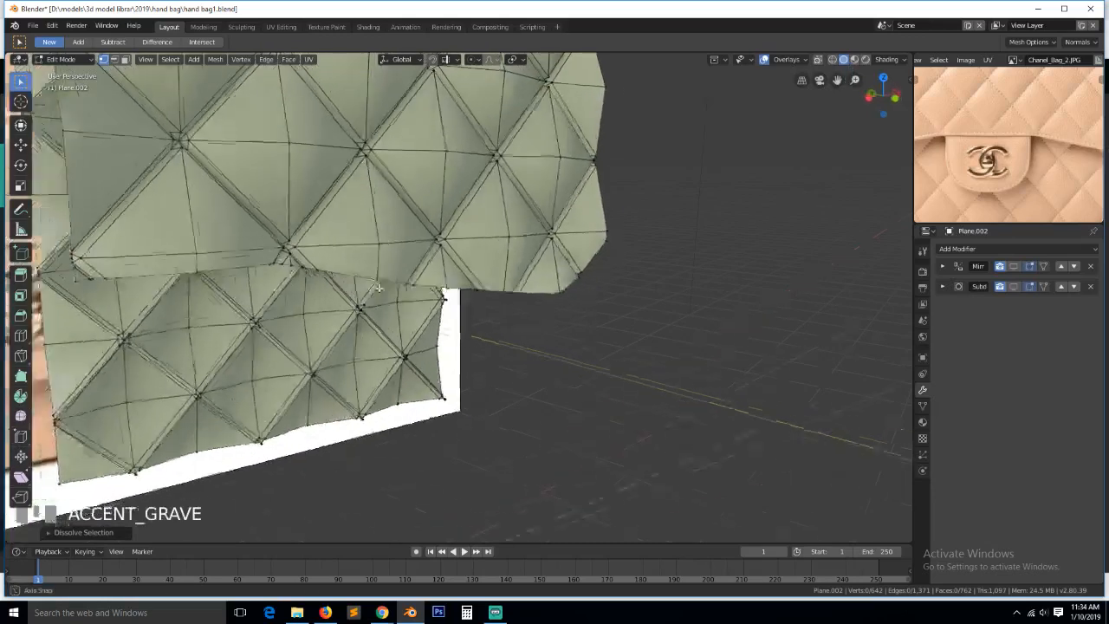
pyautogui.keyDown('alt'); pyautogui.click(381, 274); pyautogui.keyUp('alt')
pyautogui.press('`')
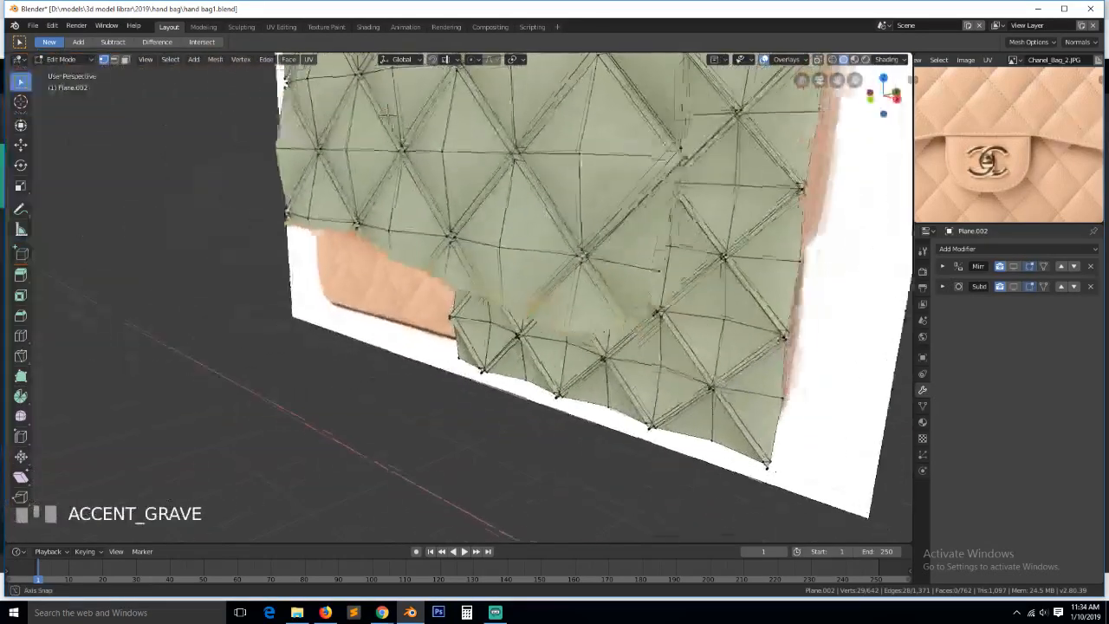
pyautogui.scroll(-1, 539, 307)
pyautogui.scroll(-3, 973, 179)
pyautogui.scroll(-1, 973, 179)
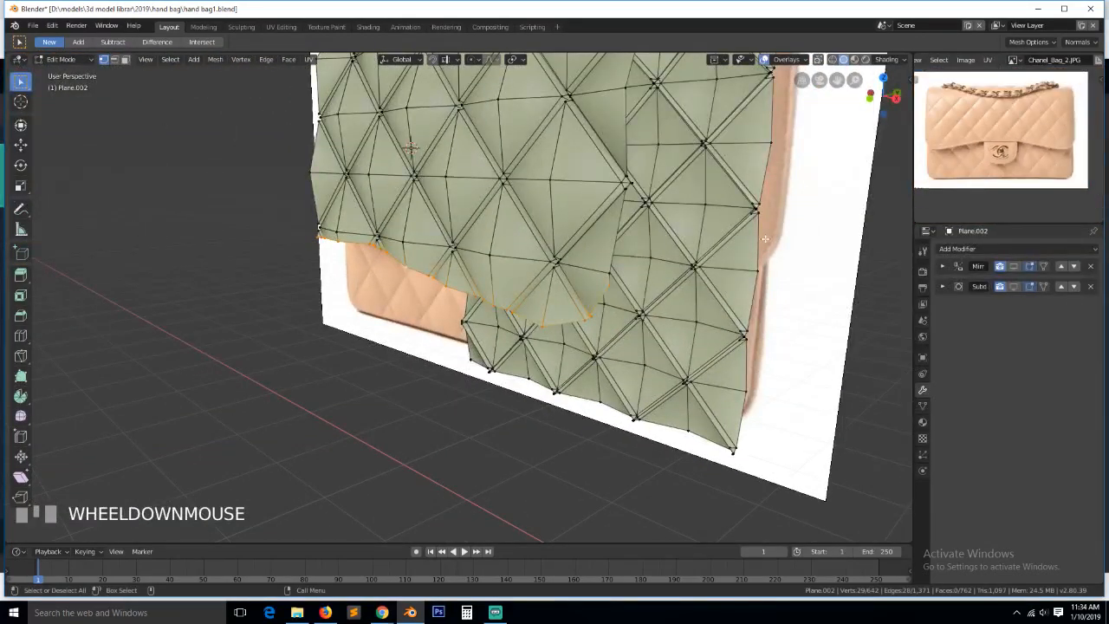
pyautogui.press('KP_1')
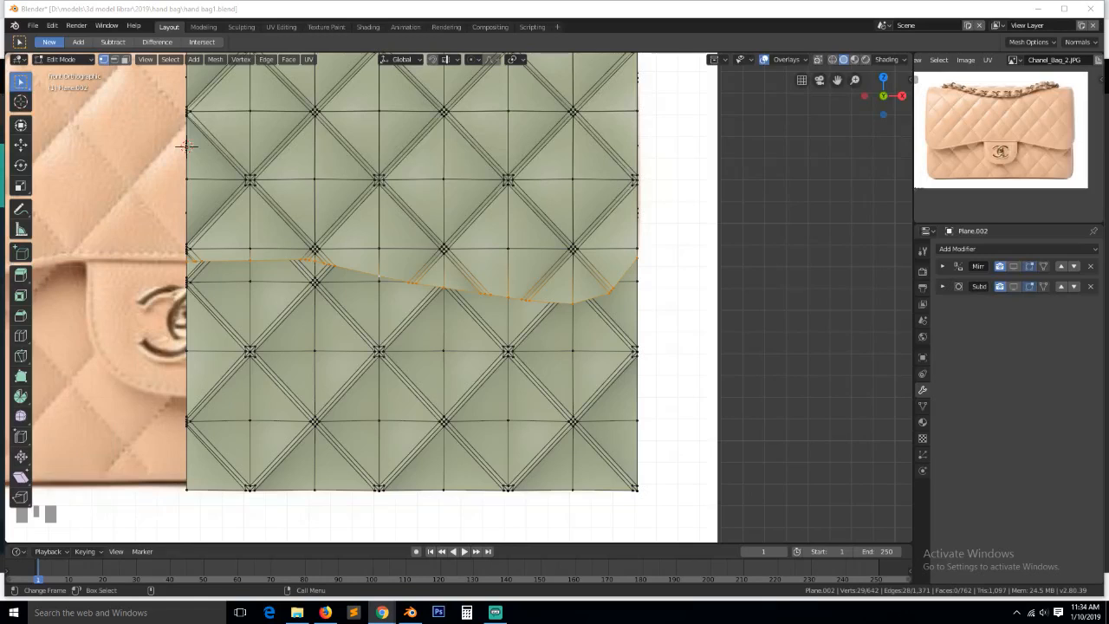
pyautogui.scroll(3, 542, 179)
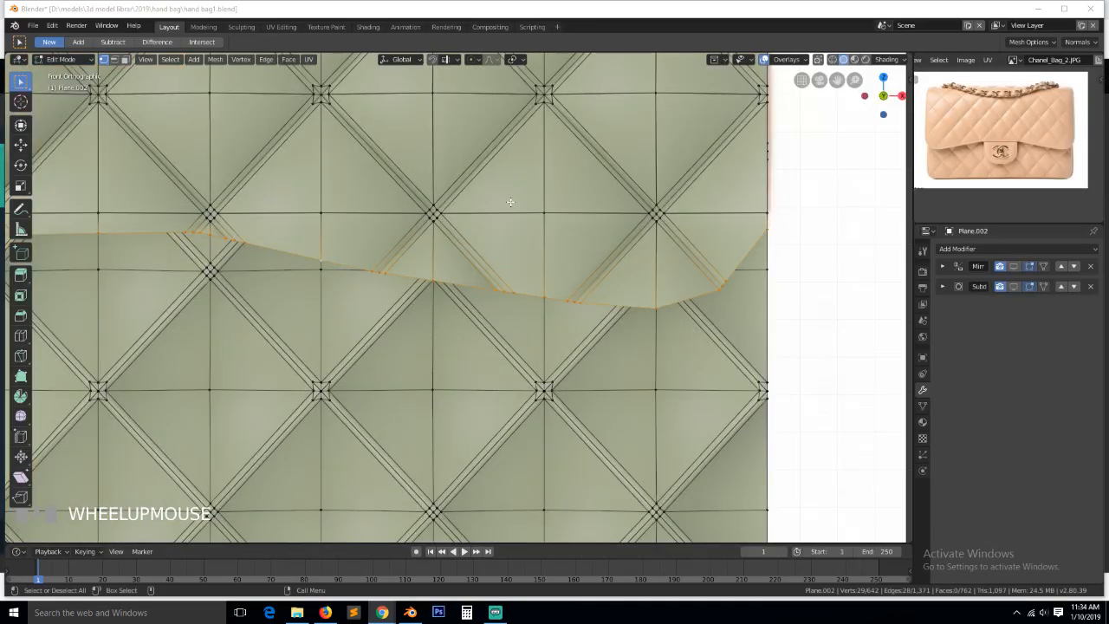
pyautogui.click(727, 10)
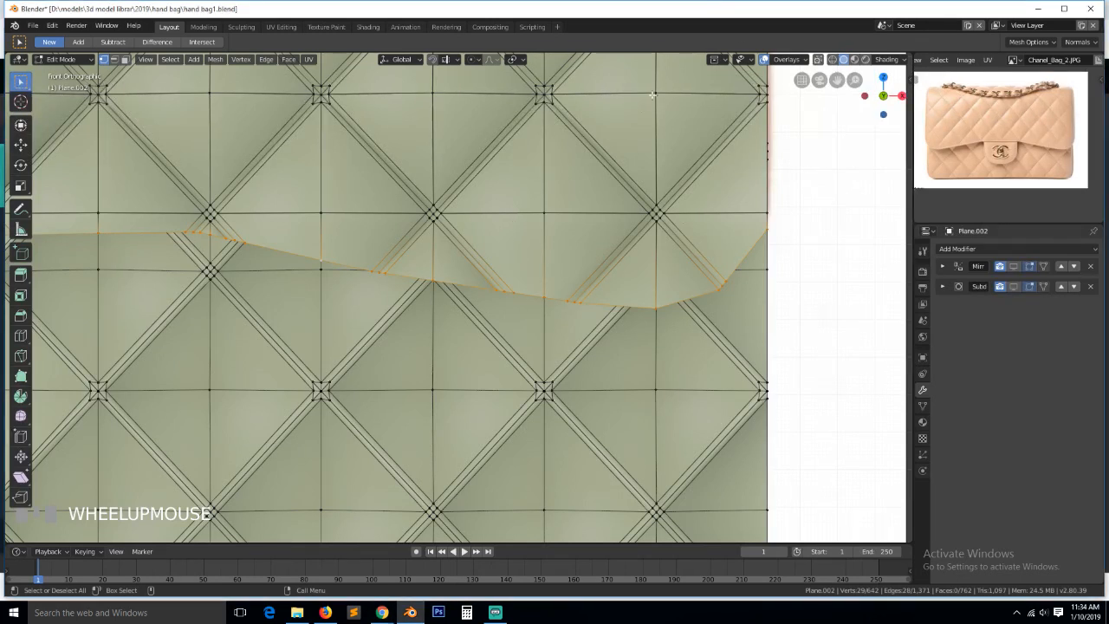
# Try extruding the flap's cut lower edge straight down along Z by about 0.03 m
pyautogui.press('e')
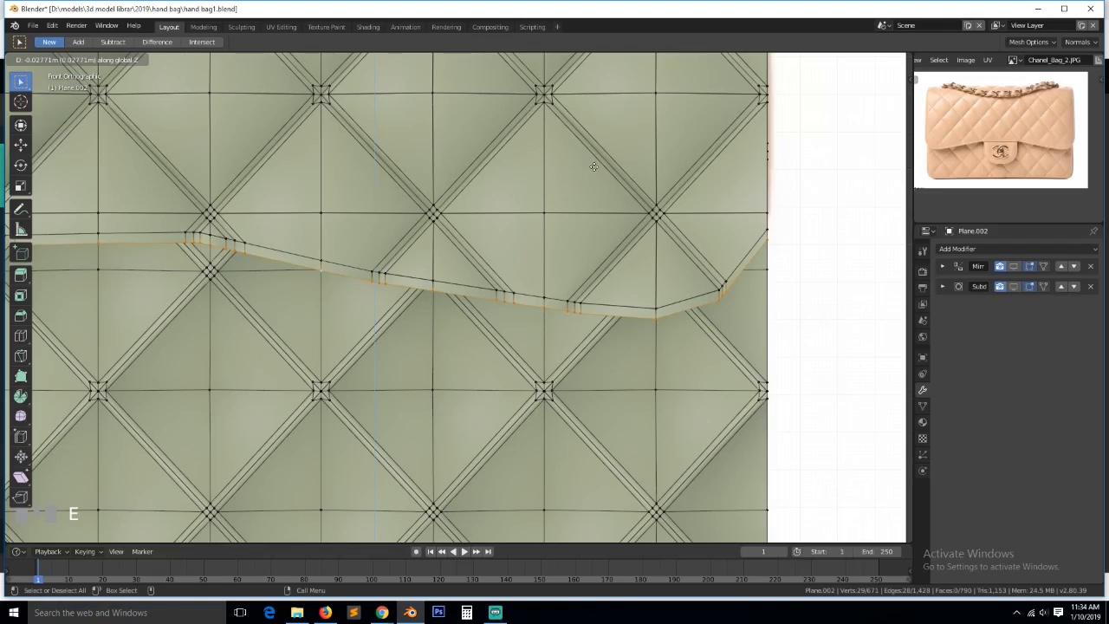
pyautogui.click(596, 163)
pyautogui.scroll(-3, 597, 221)
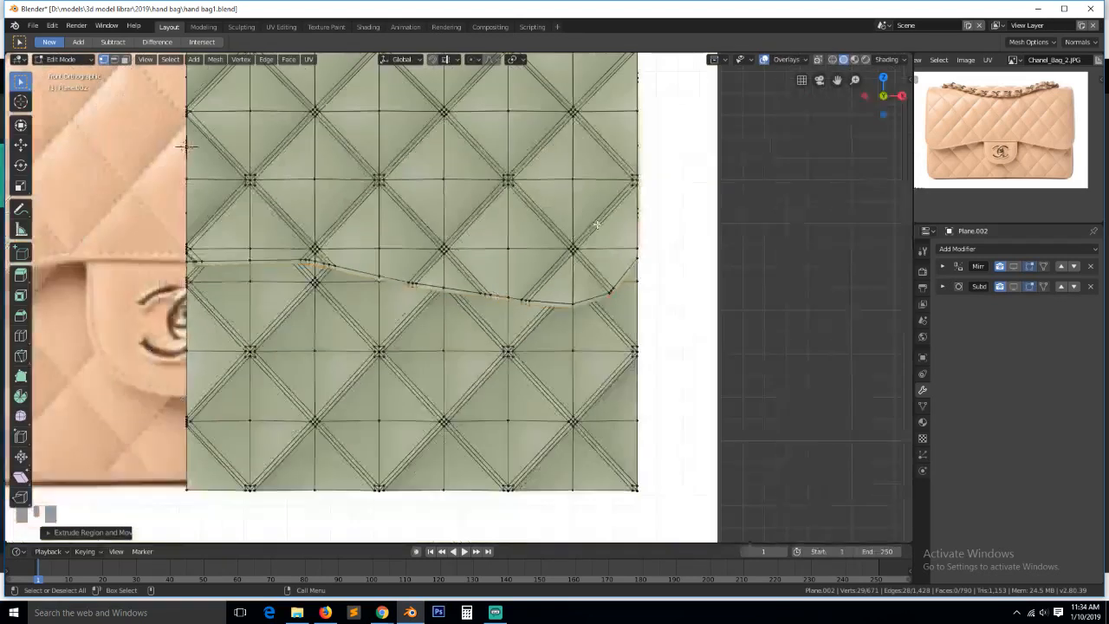
pyautogui.scroll(1, 439, 273)
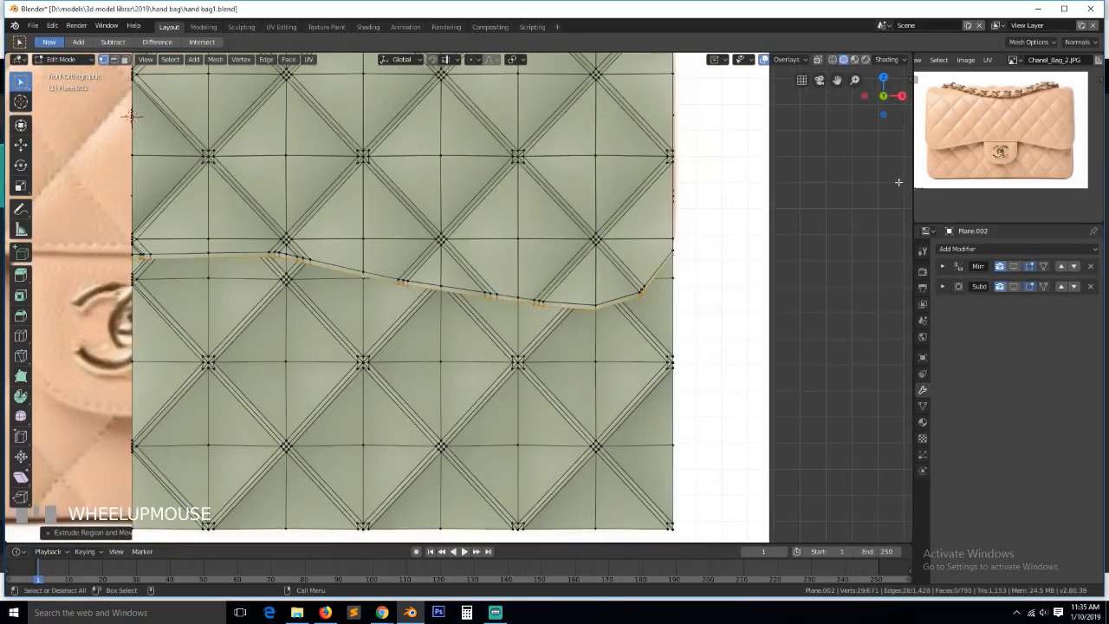
# Compare the extruded flap border with the flap edge in the reference photo and inspect it from several angles
pyautogui.scroll(4, 962, 180)
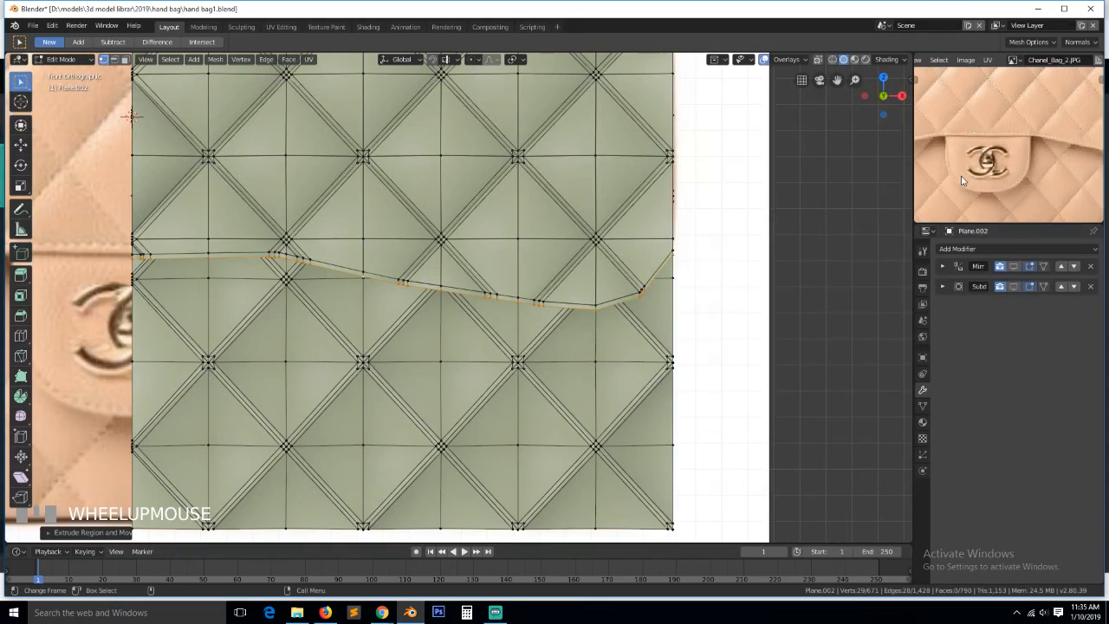
pyautogui.scroll(1, 964, 178)
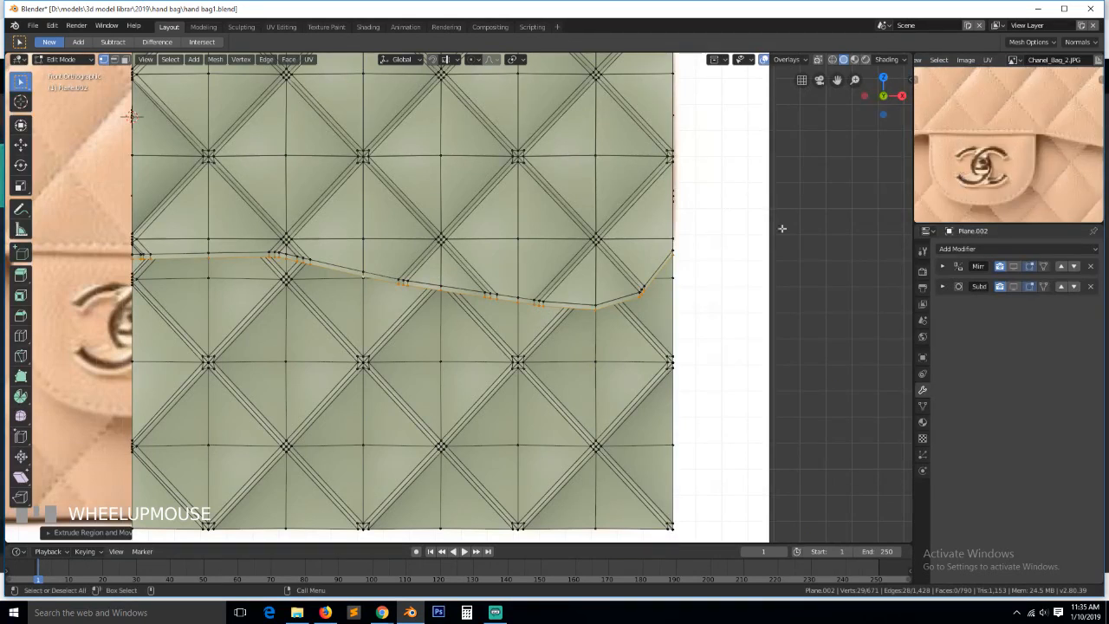
pyautogui.scroll(-2, 526, 295)
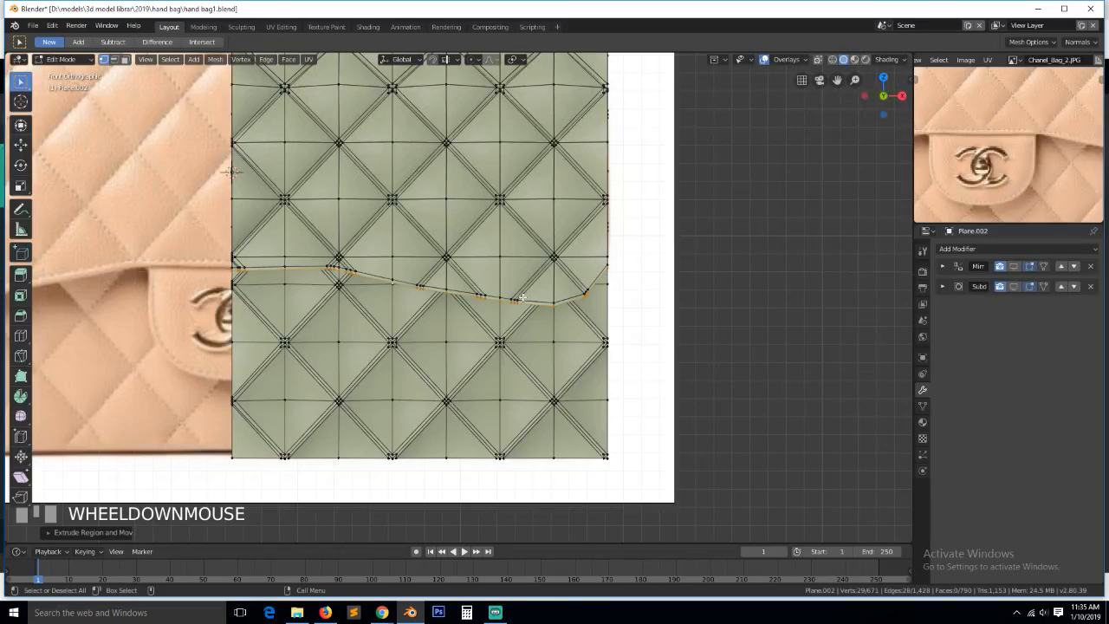
pyautogui.scroll(4, 522, 297)
pyautogui.scroll(-1, 522, 298)
pyautogui.press('`')
pyautogui.moveTo(522, 298); pyautogui.dragTo(426, 337, button='middle')
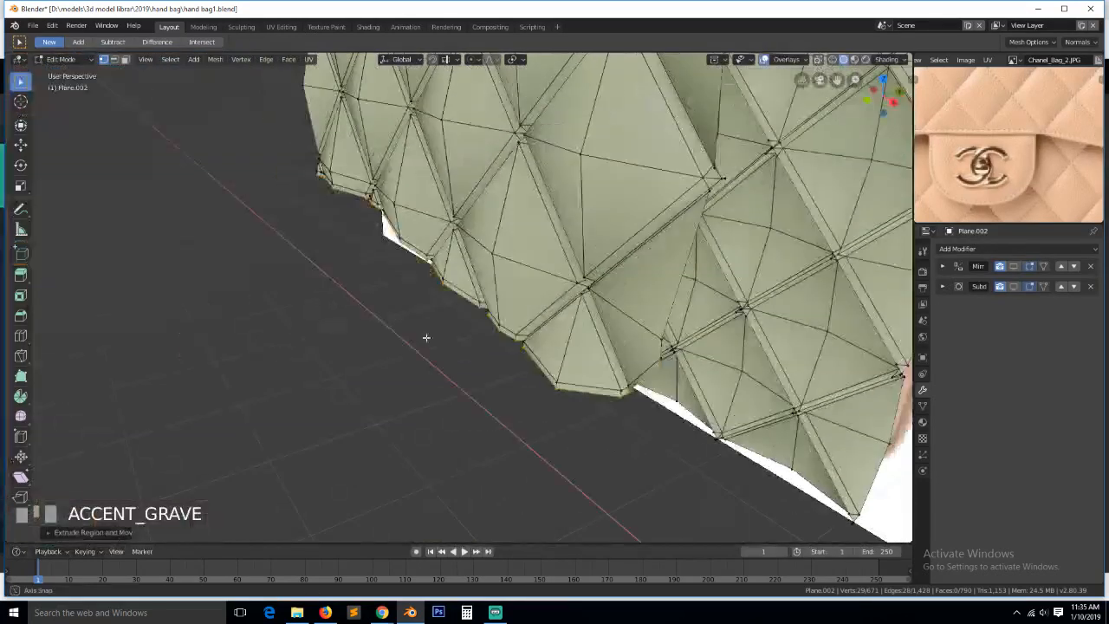
pyautogui.moveTo(436, 291); pyautogui.dragTo(313, 265, button='middle')
pyautogui.scroll(2, 314, 264)
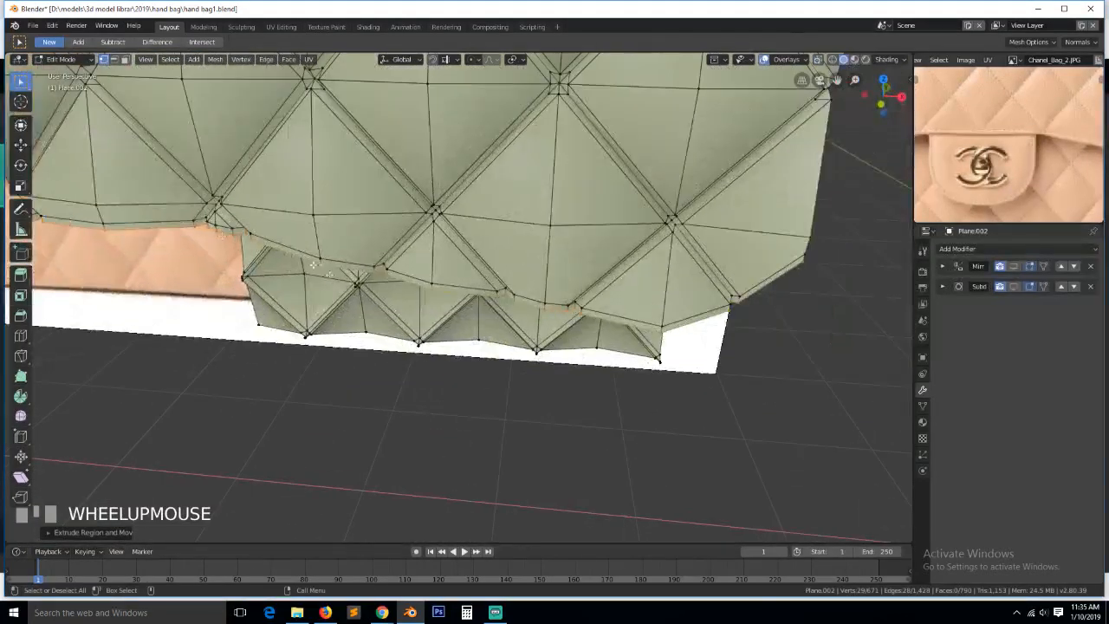
pyautogui.moveTo(239, 227); pyautogui.dragTo(280, 206, button='middle')
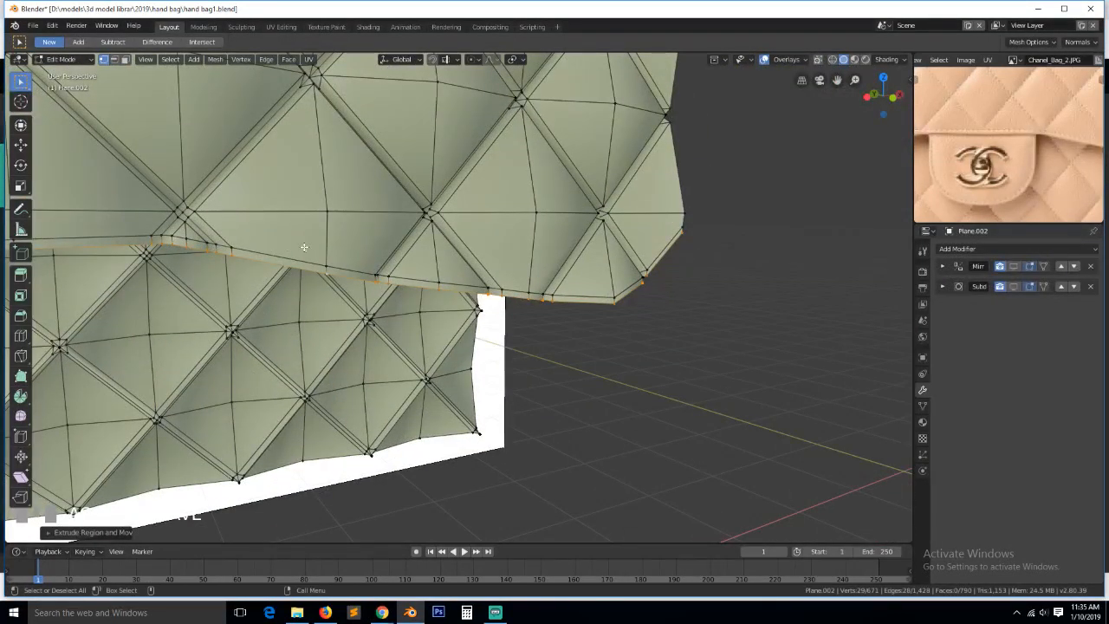
pyautogui.moveTo(307, 251); pyautogui.dragTo(78, 104, button='middle')
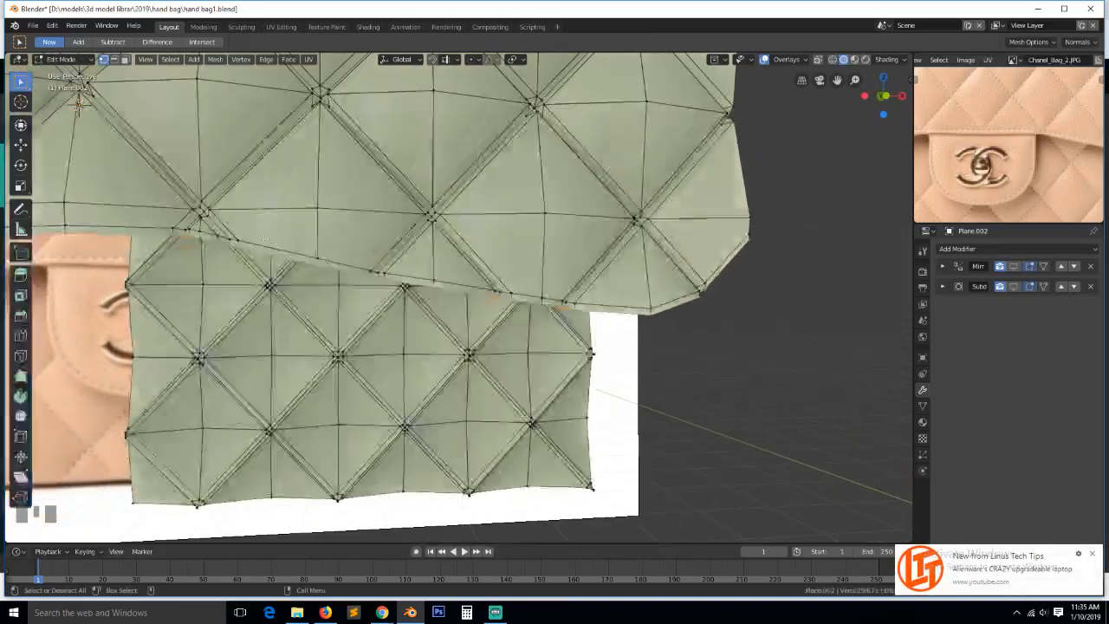
# Dismiss the desktop notification and undo the flap edge extrusion
pyautogui.click(1094, 556)
pyautogui.rightClick(639, 306)
pyautogui.click(639, 306)
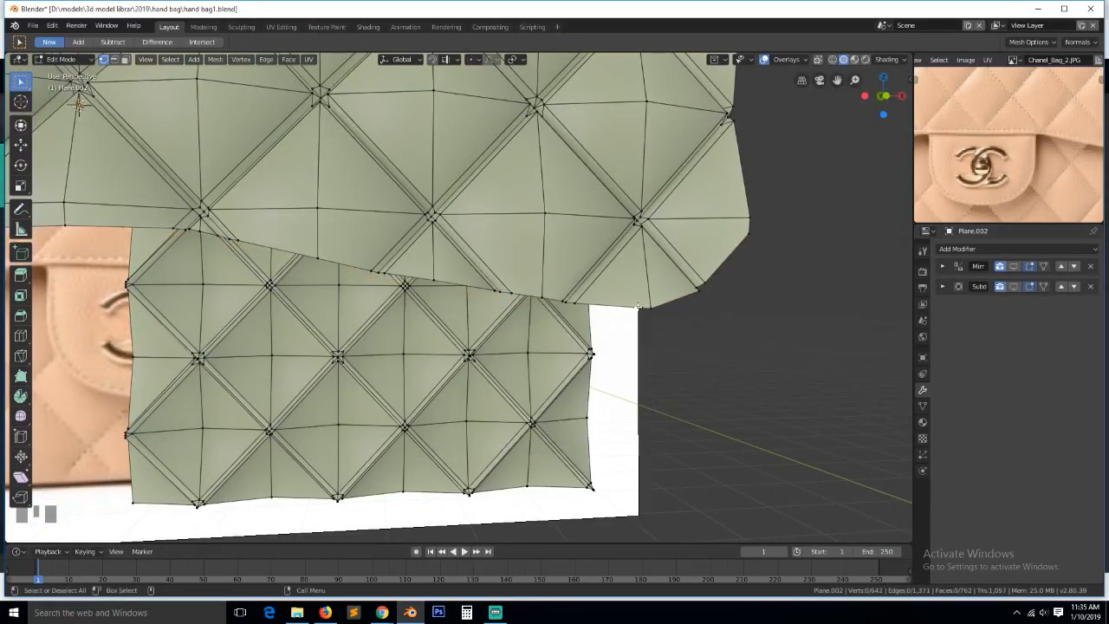
# Return to object mode, show the panel and reference in front view, and save the file
pyautogui.press('`')
pyautogui.moveTo(619, 341); pyautogui.dragTo(596, 373, button='middle')
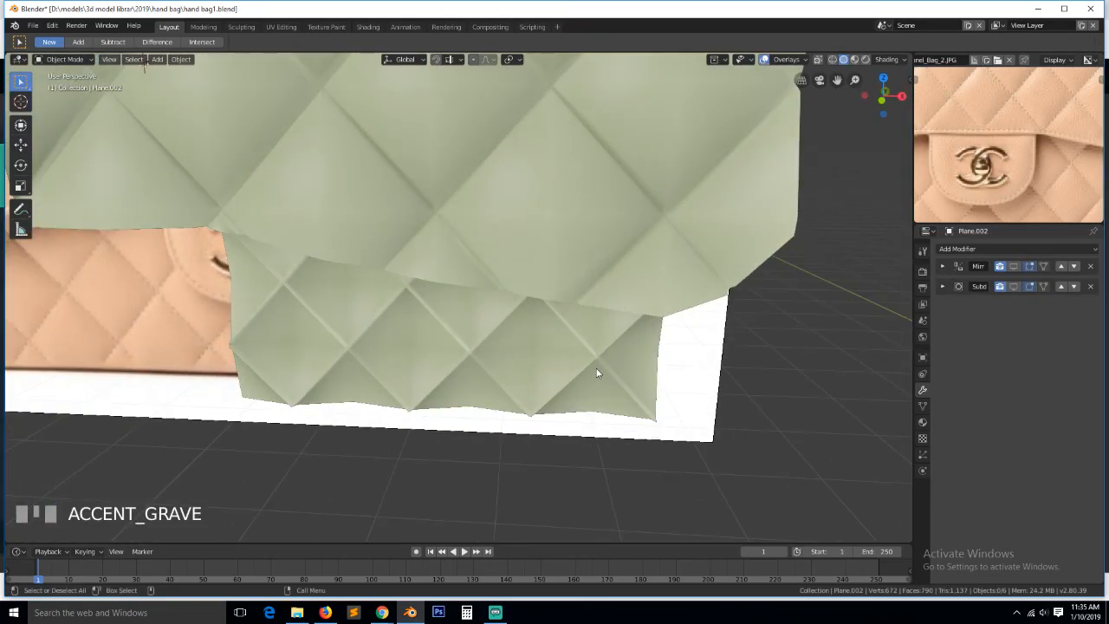
pyautogui.scroll(-2, 596, 368)
pyautogui.press('KP_1')
pyautogui.scroll(-3, 605, 368)
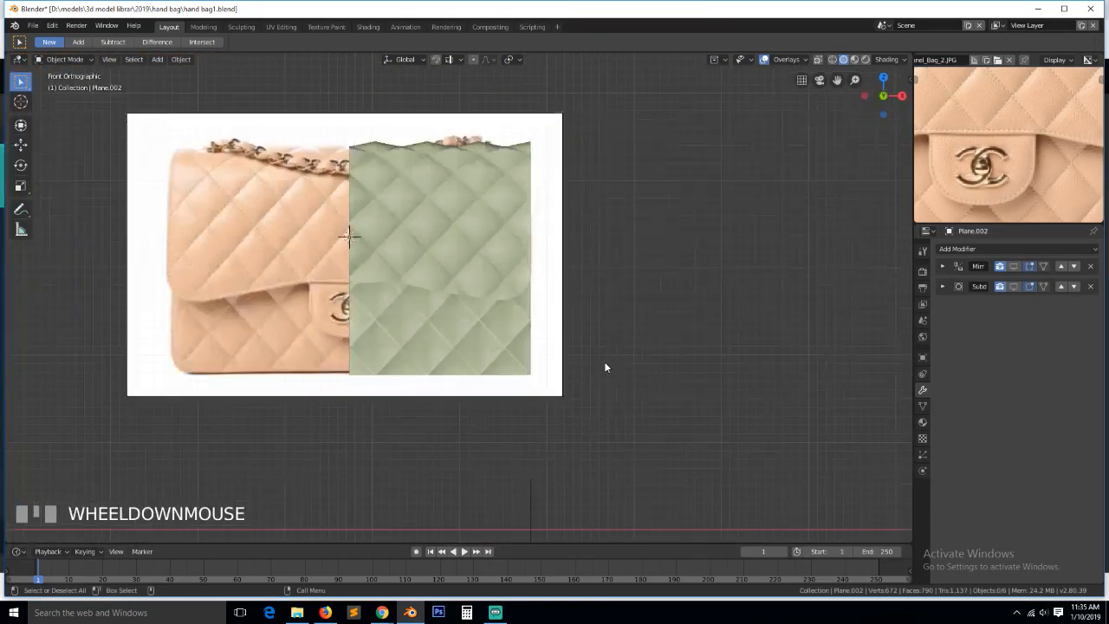
pyautogui.hotkey('ctrl', 's')
# Examine the whole bag in the reference photo and the quilted panel's profile in right side view
pyautogui.moveTo(1083, 147); pyautogui.dragTo(1065, 189, button='middle')
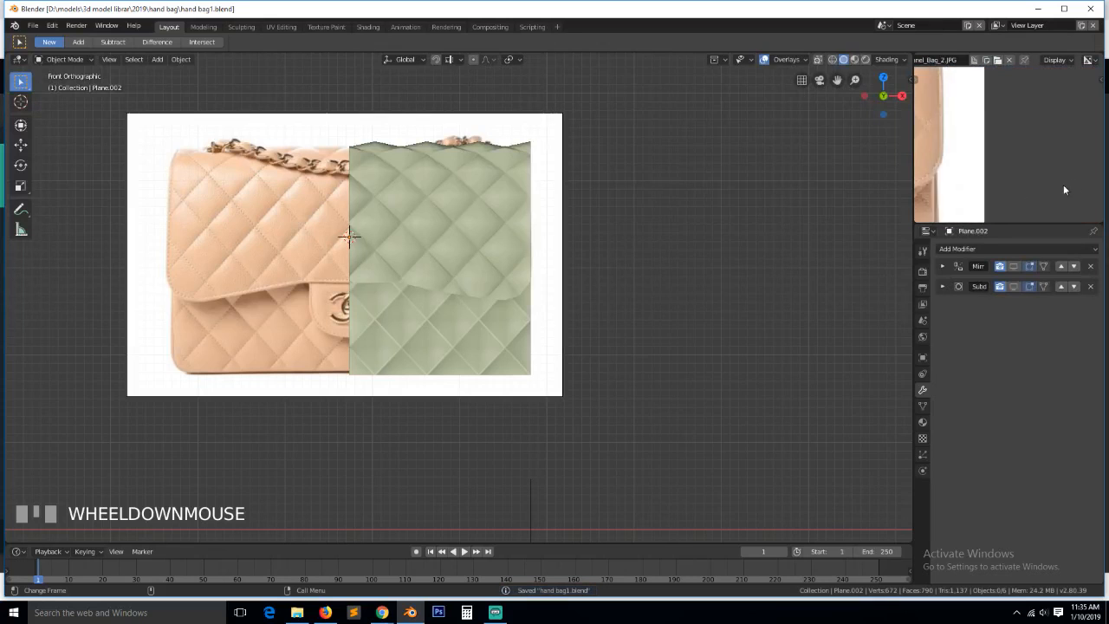
pyautogui.moveTo(995, 145); pyautogui.dragTo(1079, 149, button='middle')
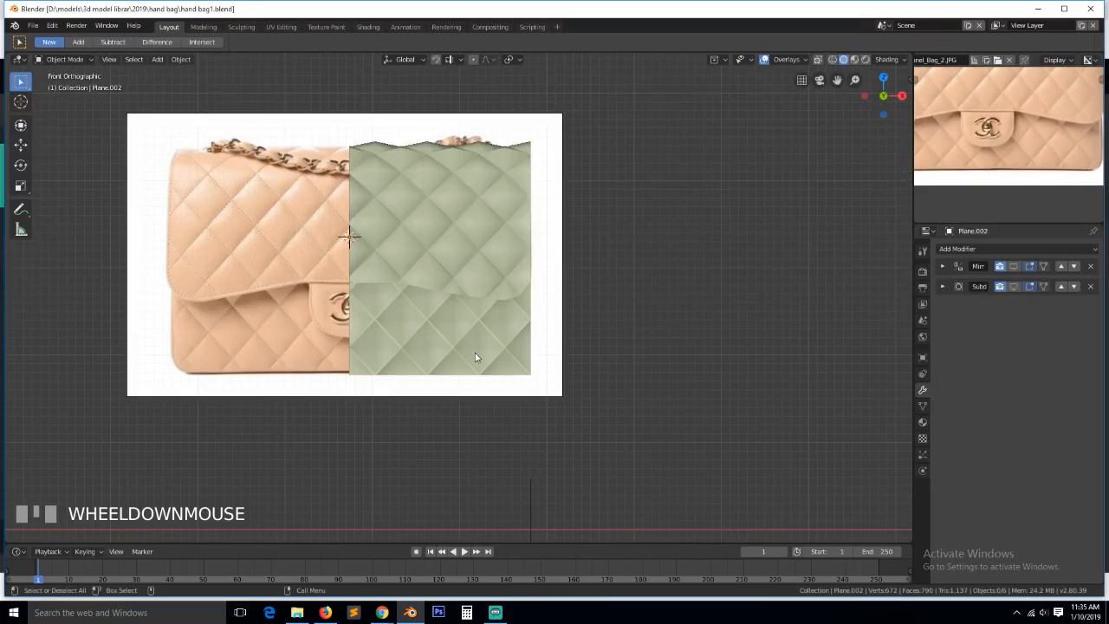
pyautogui.press('`')
pyautogui.press('KP_1')
pyautogui.press('KP_3')
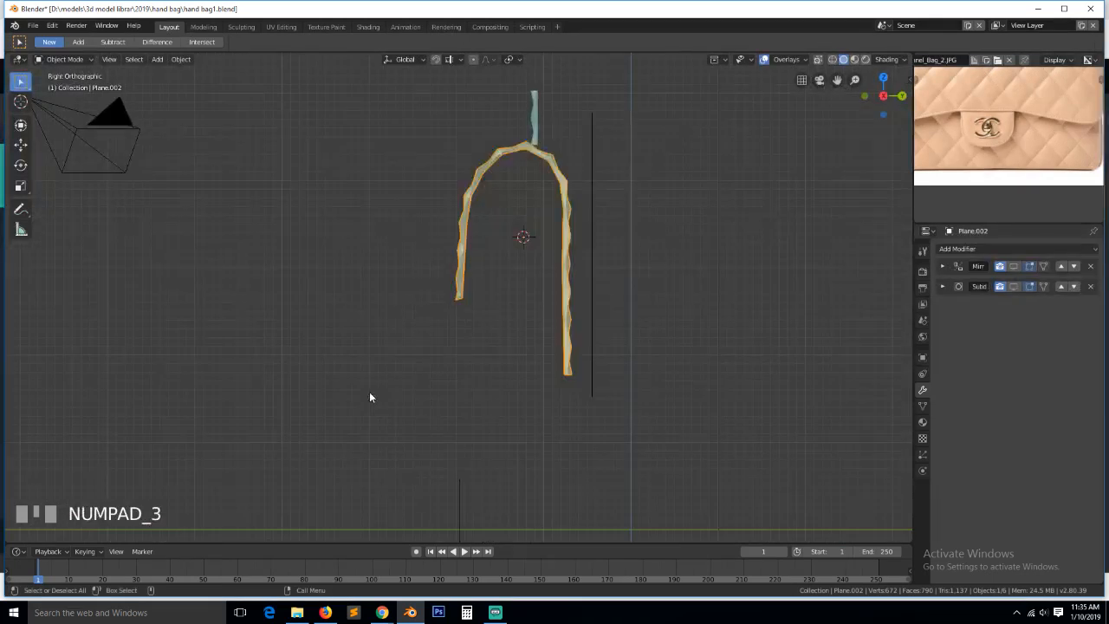
pyautogui.scroll(-5, 1005, 130)
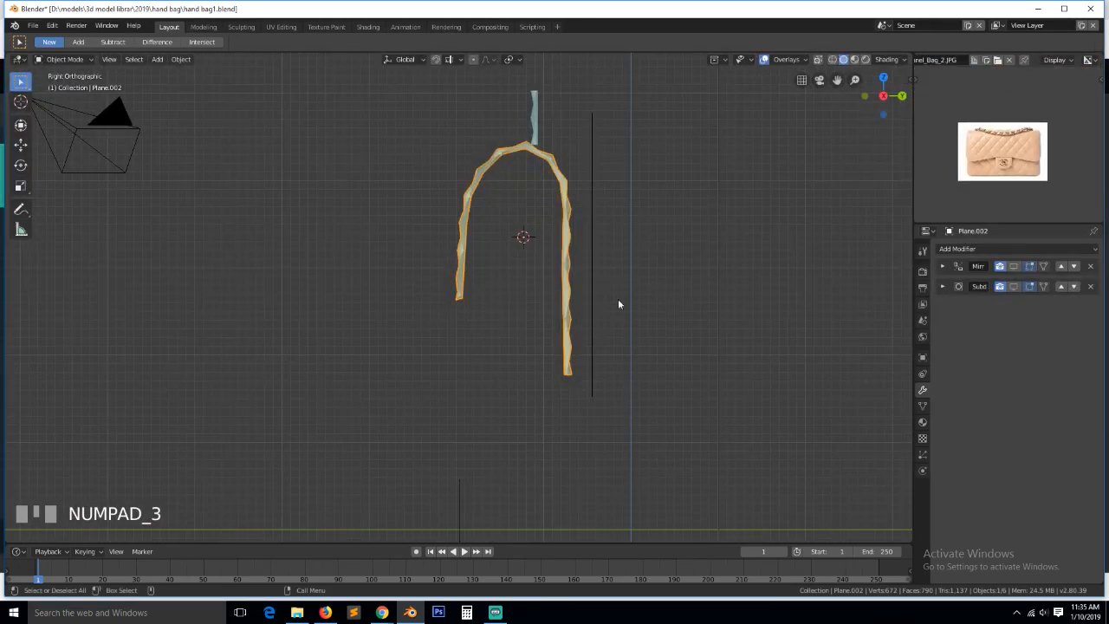
# Connect the bottom-edge vertex to the side-edge vertex with a diagonal cut across the back panel's lower outer corner
pyautogui.press('Tab')
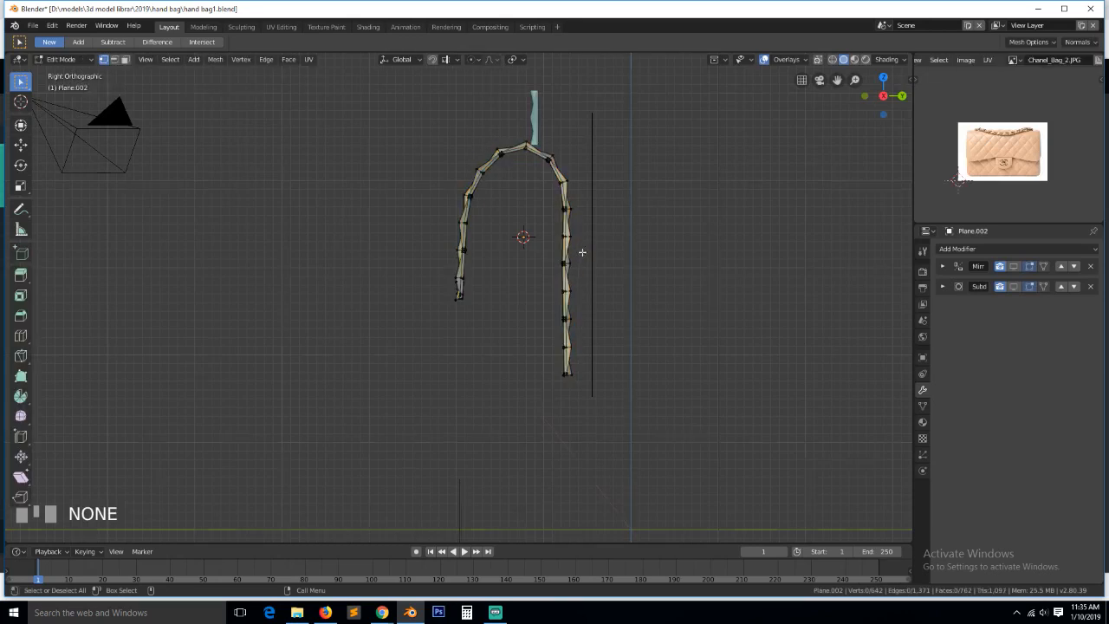
pyautogui.press('`')
pyautogui.scroll(3, 641, 416)
pyautogui.press('`')
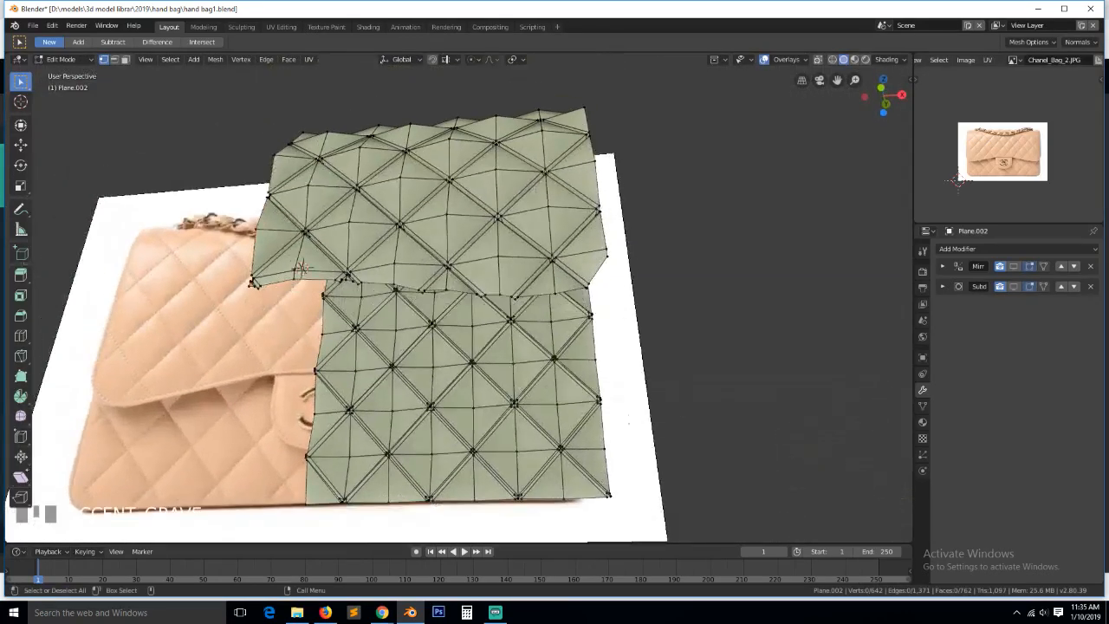
pyautogui.keyDown('ctrl'); pyautogui.click(594, 486); pyautogui.keyUp('ctrl')
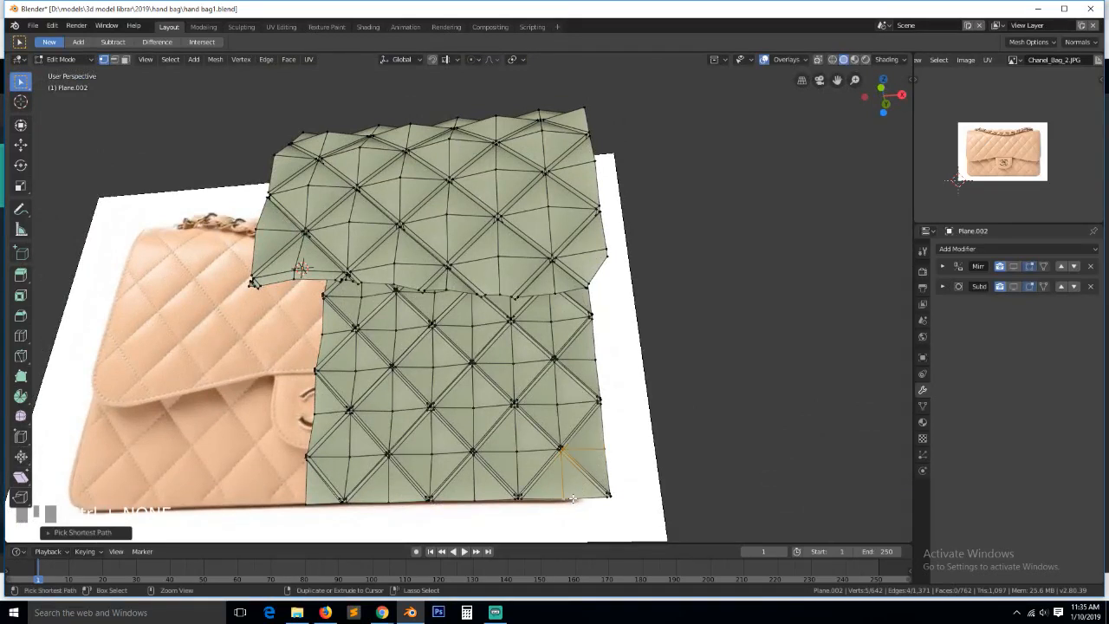
pyautogui.click(566, 508)
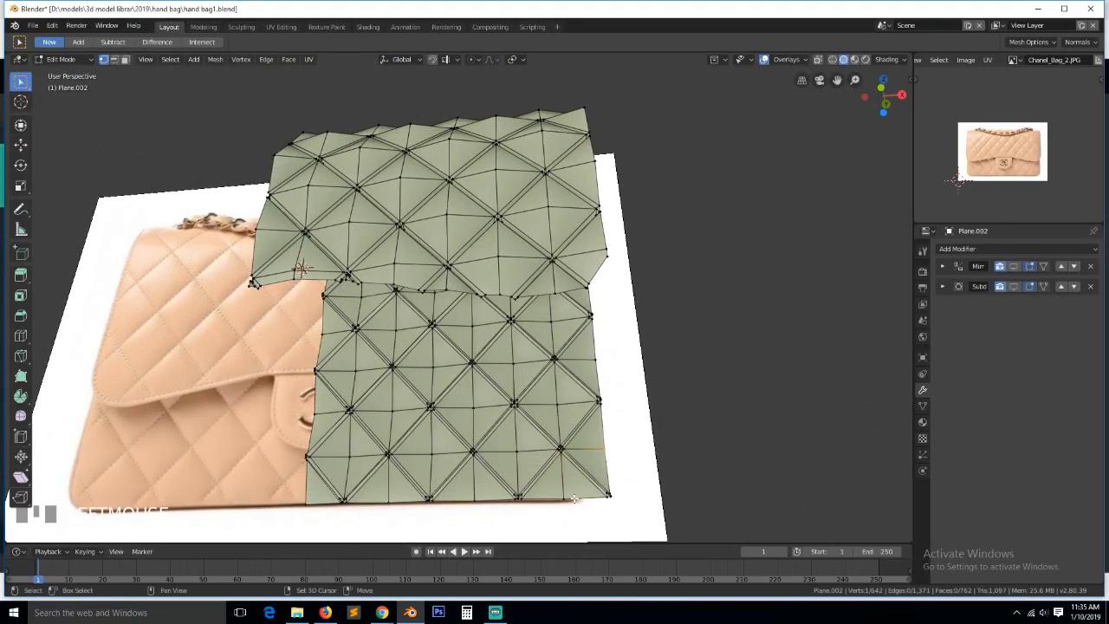
pyautogui.keyDown('shift'); pyautogui.click(574, 498); pyautogui.keyUp('shift')
pyautogui.hotkey('ctrl', 'z')
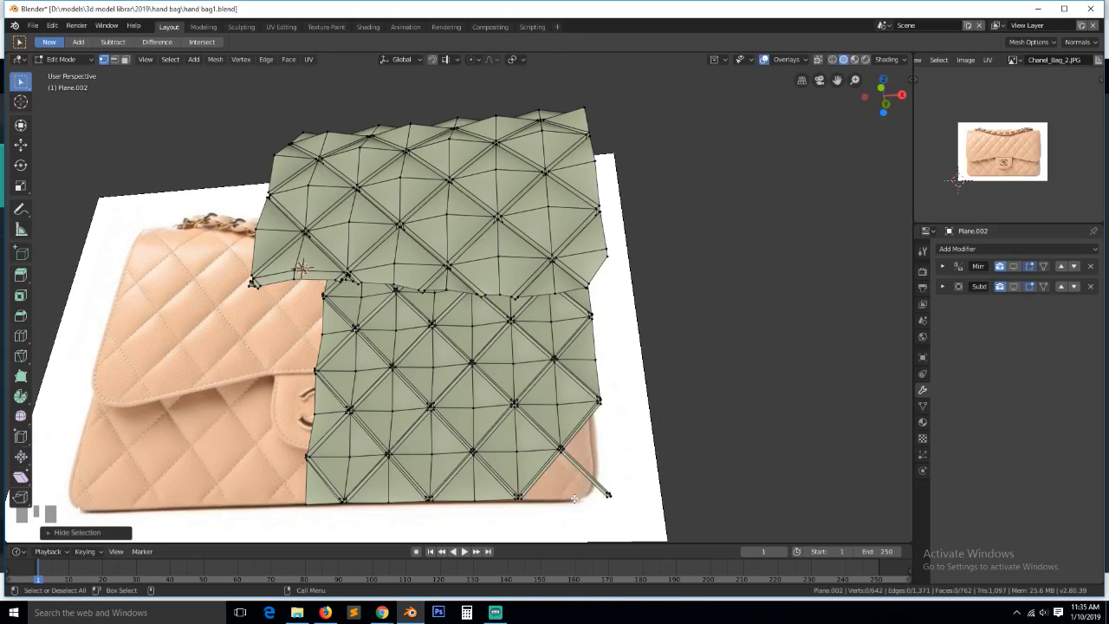
# Select the diagonal cut's vertices on the quilting seam and edge-slide them outward toward the panel's lower outer corner
pyautogui.keyDown('ctrl'); pyautogui.click(584, 480); pyautogui.keyUp('ctrl')
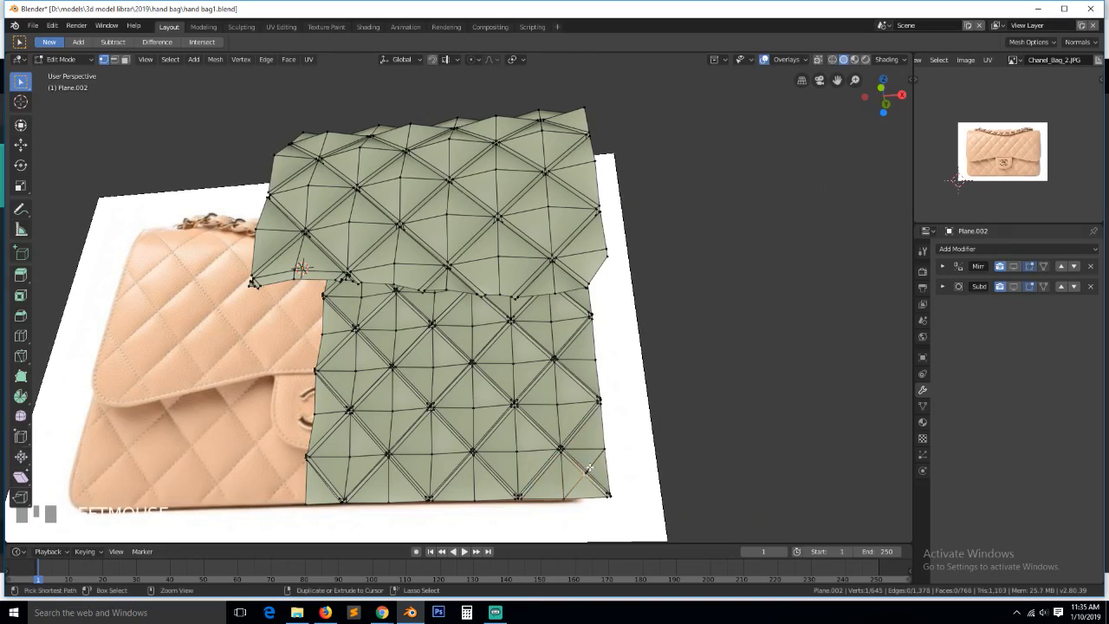
pyautogui.press('KP_Decimal')
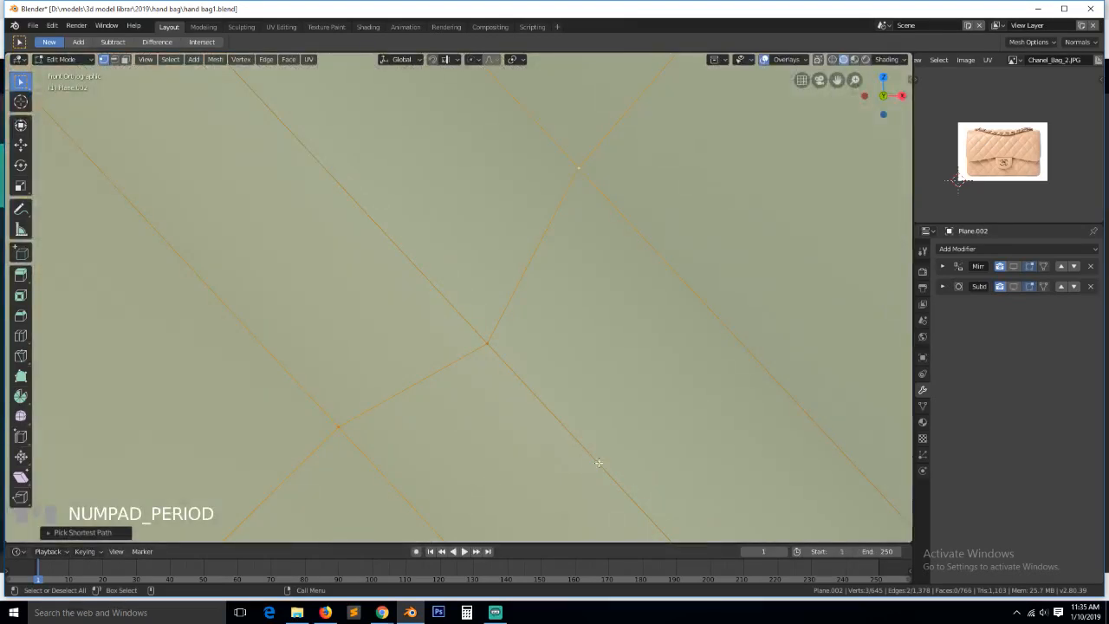
pyautogui.scroll(-6, 627, 485)
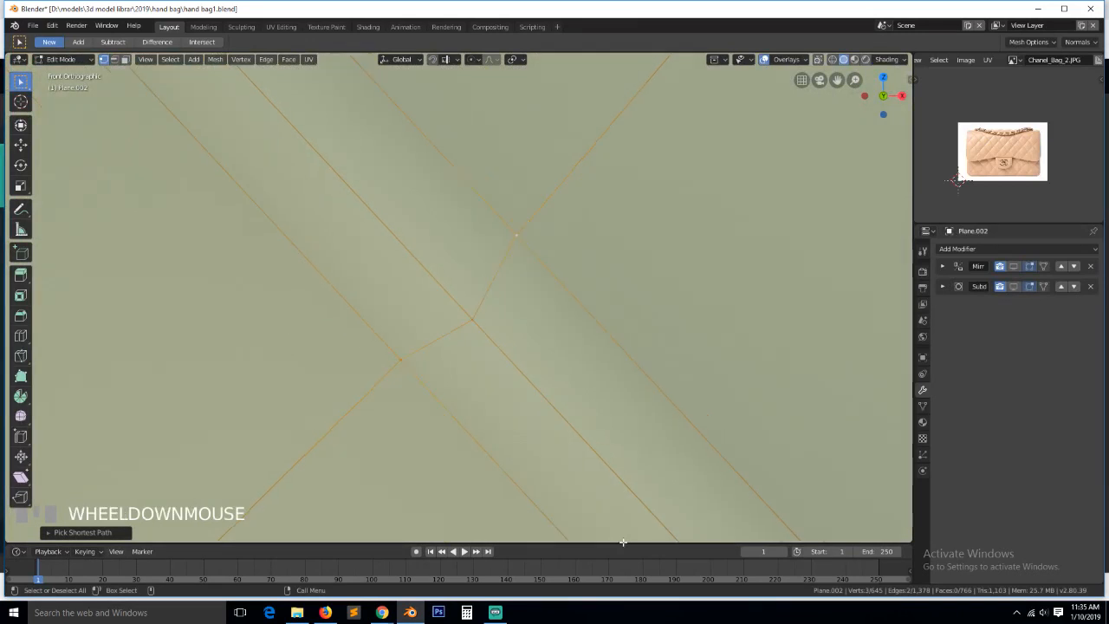
pyautogui.press('g')
pyautogui.press('g')
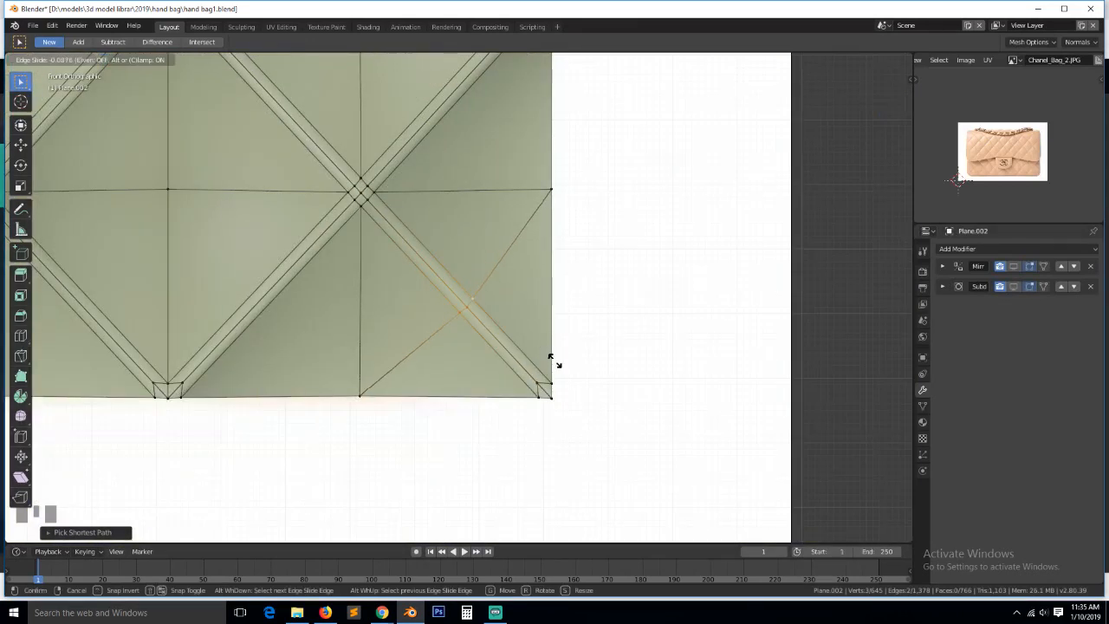
pyautogui.click(588, 398)
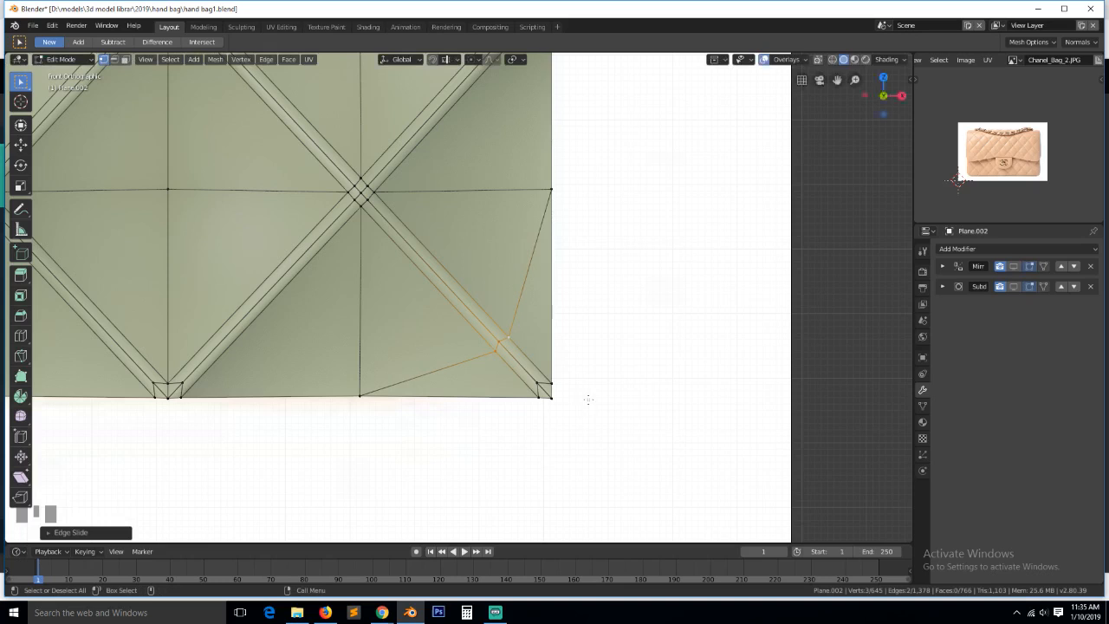
# Delete the corner vertices outside the diagonal cut using see-through display, then restore solid display
pyautogui.click(479, 362)
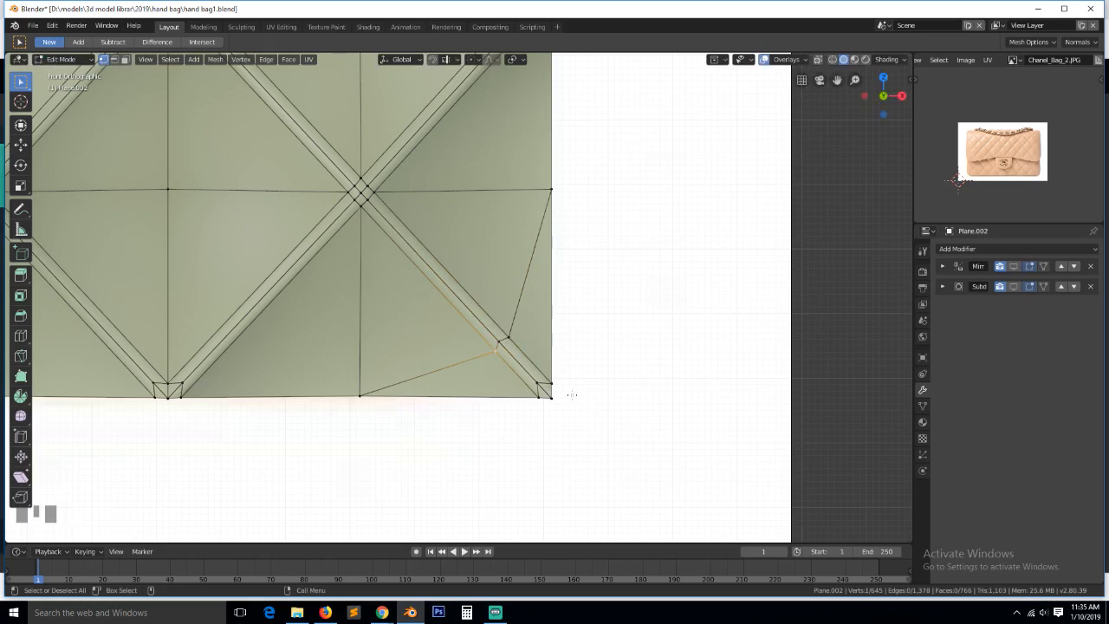
pyautogui.hotkey('alt', 'z')
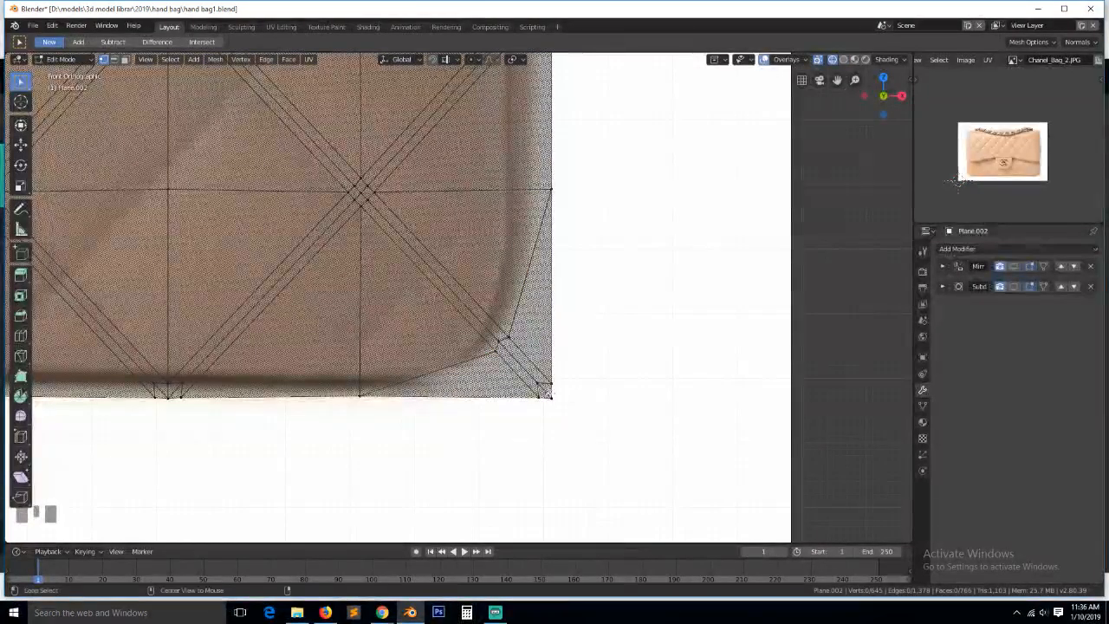
pyautogui.moveTo(558, 404); pyautogui.dragTo(507, 354)
pyautogui.press('x')
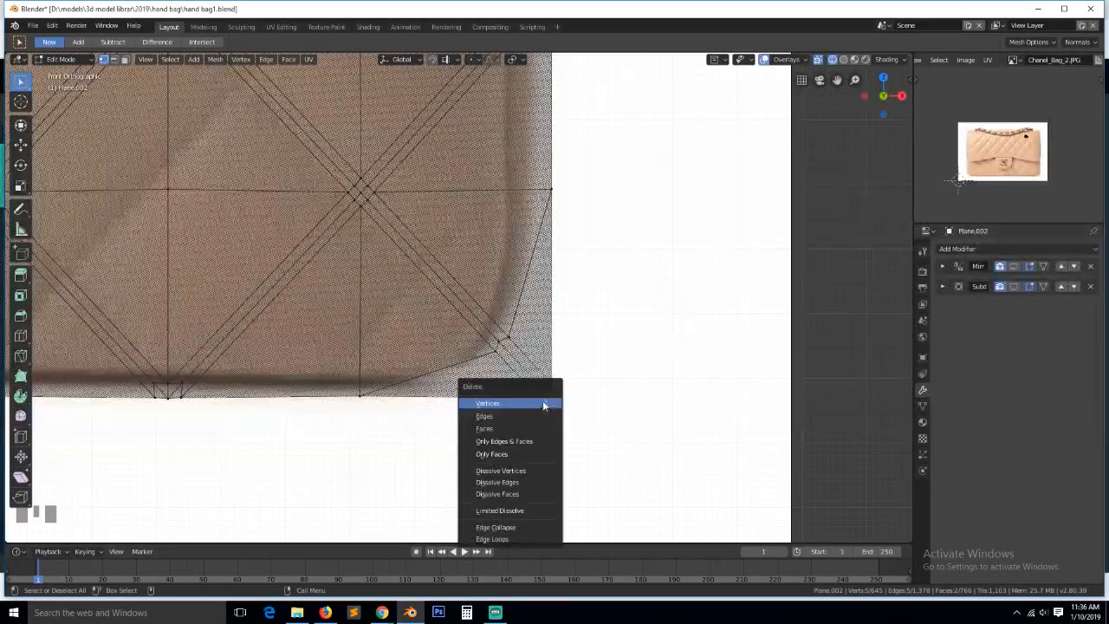
pyautogui.click(543, 403)
pyautogui.press('z')
pyautogui.click(632, 392)
# Leave edit mode, view the trimmed corner in perspective, and save the file
pyautogui.scroll(-3, 482, 348)
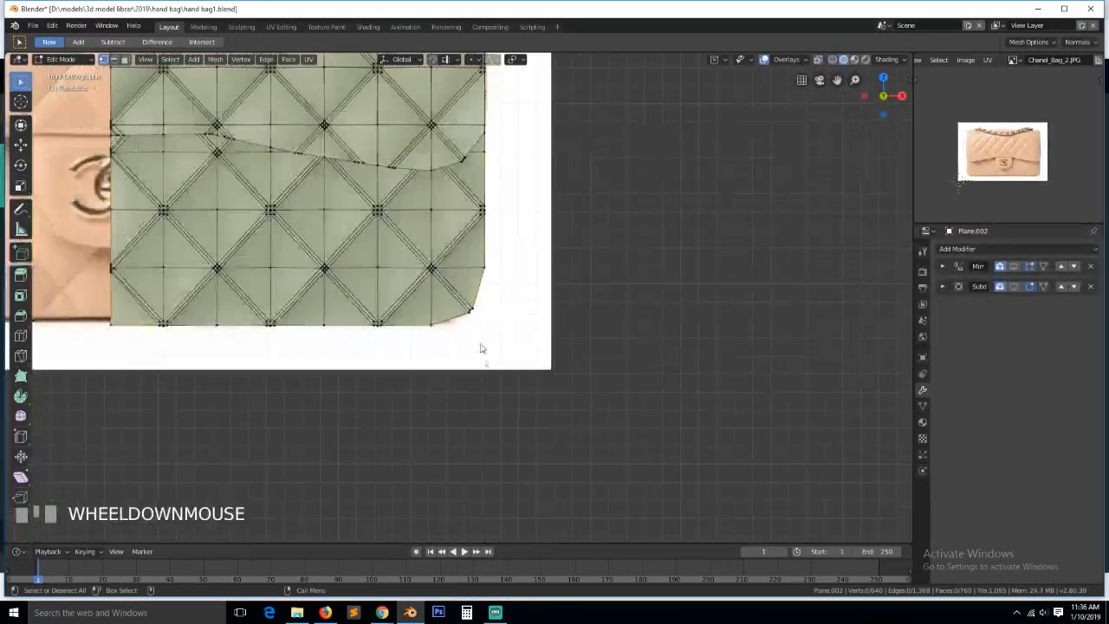
pyautogui.press('Tab')
pyautogui.scroll(-2, 482, 349)
pyautogui.press('`')
pyautogui.moveTo(481, 349); pyautogui.dragTo(419, 350, button='middle')
pyautogui.hotkey('ctrl', 's')
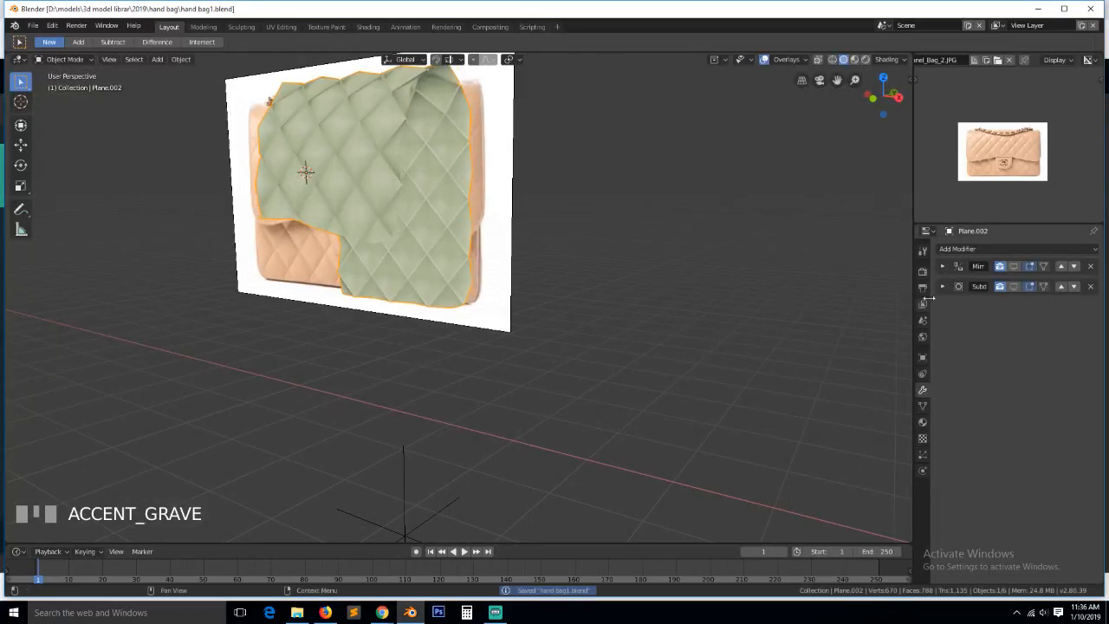
# Enable the Mirror modifier in the viewport, save the file, and show the full panel in right side view
pyautogui.click(1012, 268)
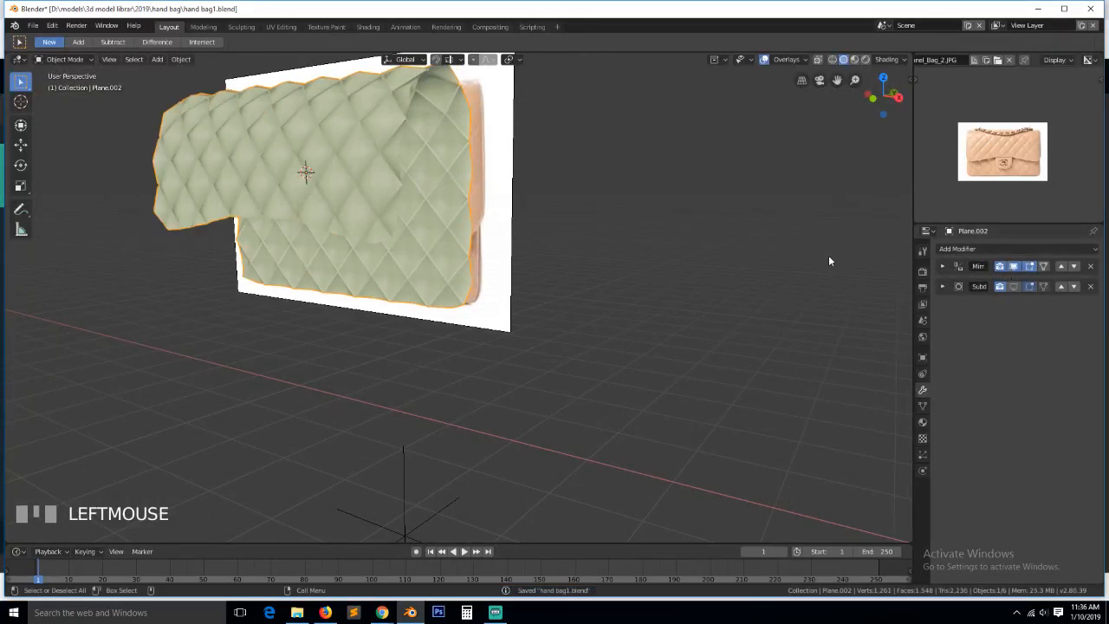
pyautogui.press('KP_1')
pyautogui.scroll(-3, 484, 298)
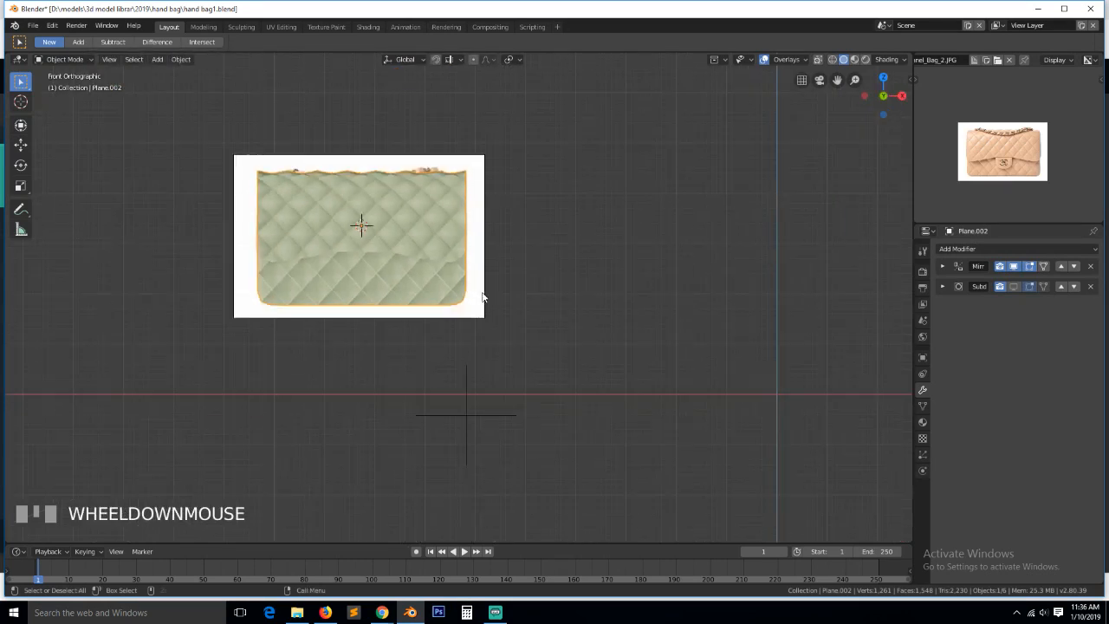
pyautogui.hotkey('ctrl', 's')
pyautogui.press('KP_3')
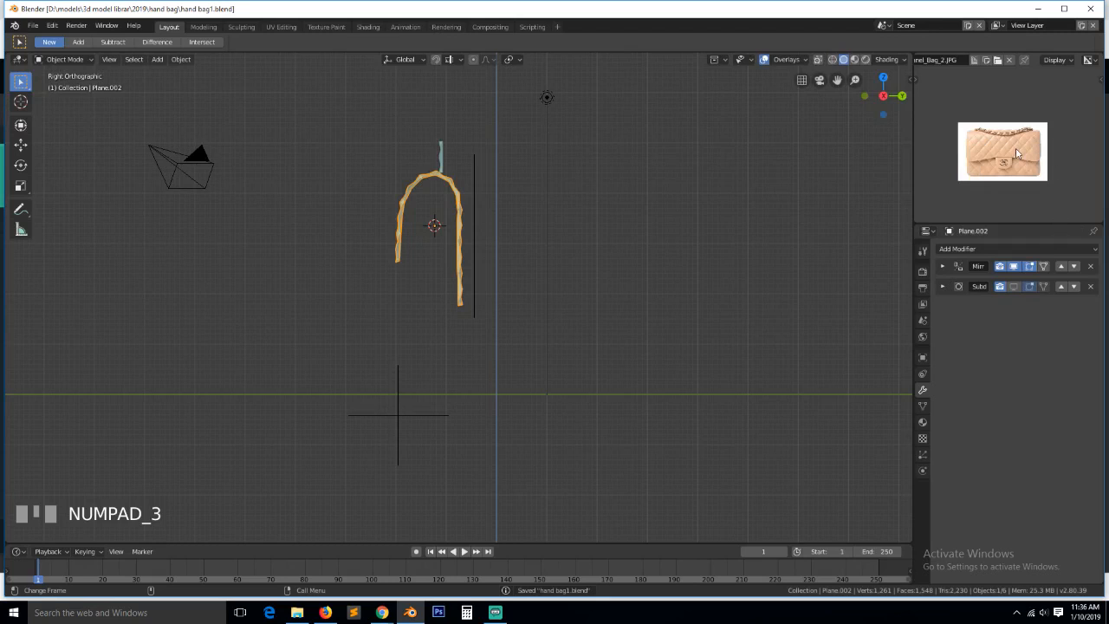
# Duplicate the quilted panel's back wall vertices and move the copy along Y to just inside the front flap
pyautogui.scroll(3, 1017, 154)
pyautogui.scroll(2, 450, 173)
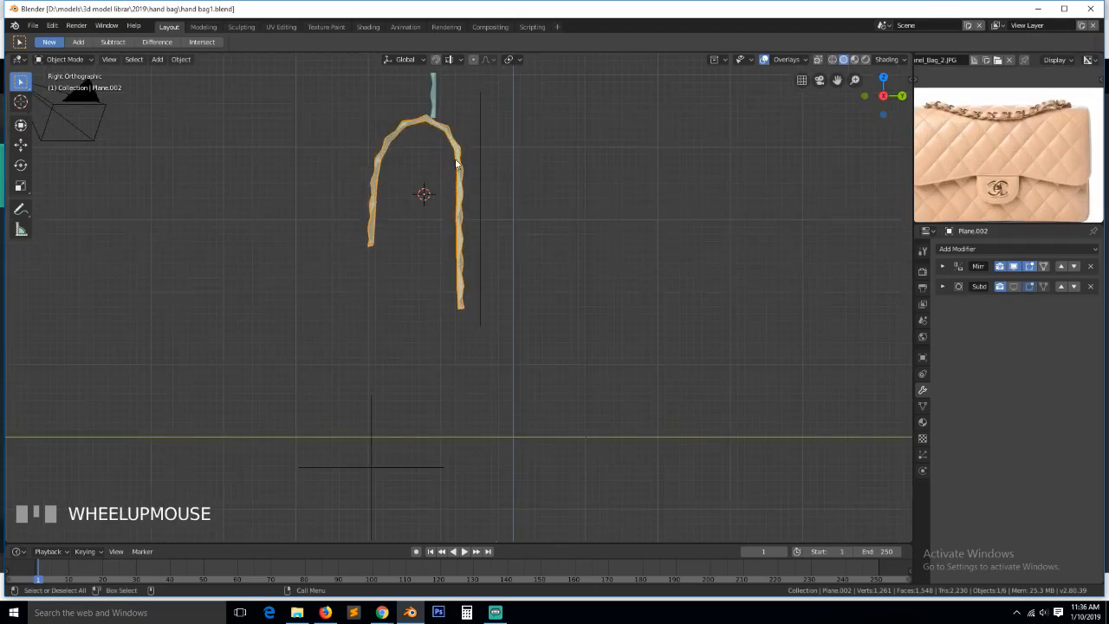
pyautogui.press('Tab')
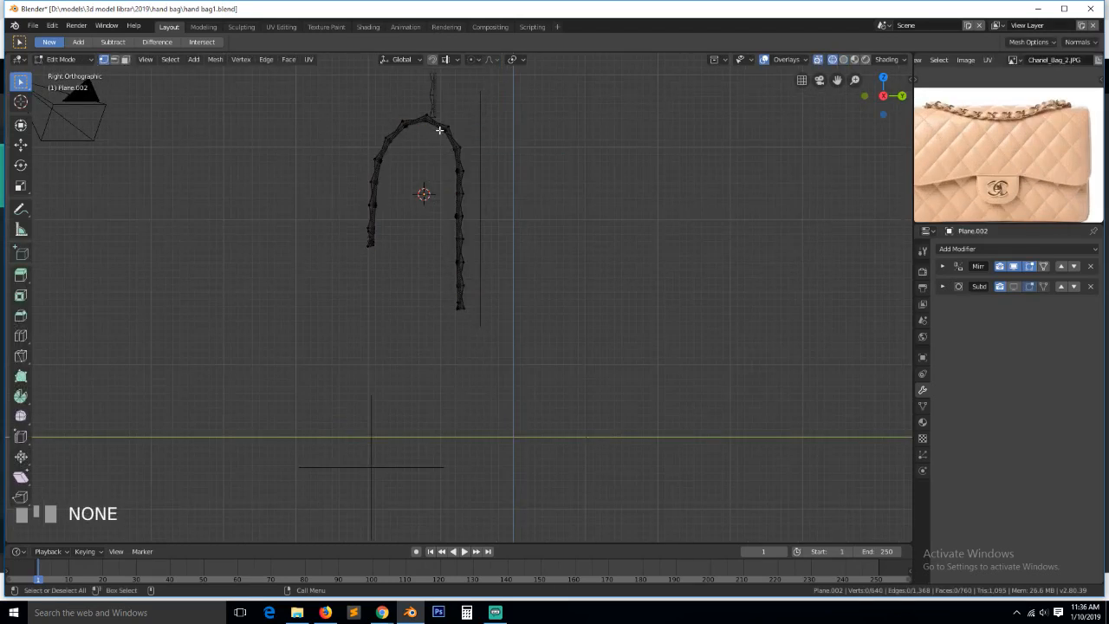
pyautogui.press('c')
pyautogui.moveTo(458, 126); pyautogui.dragTo(477, 335)
pyautogui.rightClick(478, 335)
pyautogui.hotkey('shift', 'd')
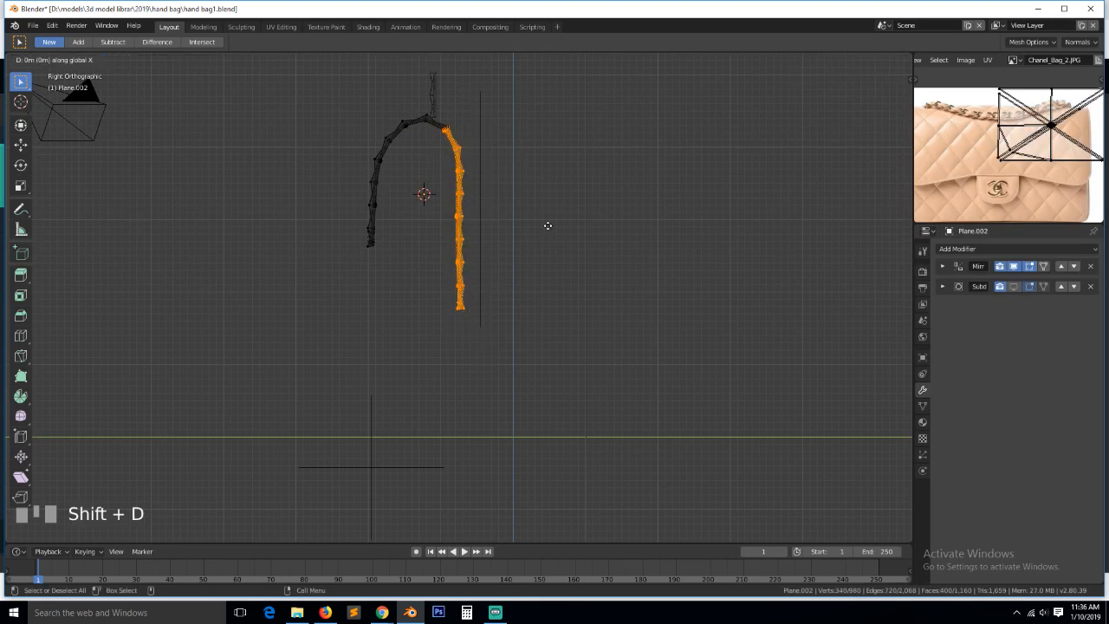
pyautogui.press('x')
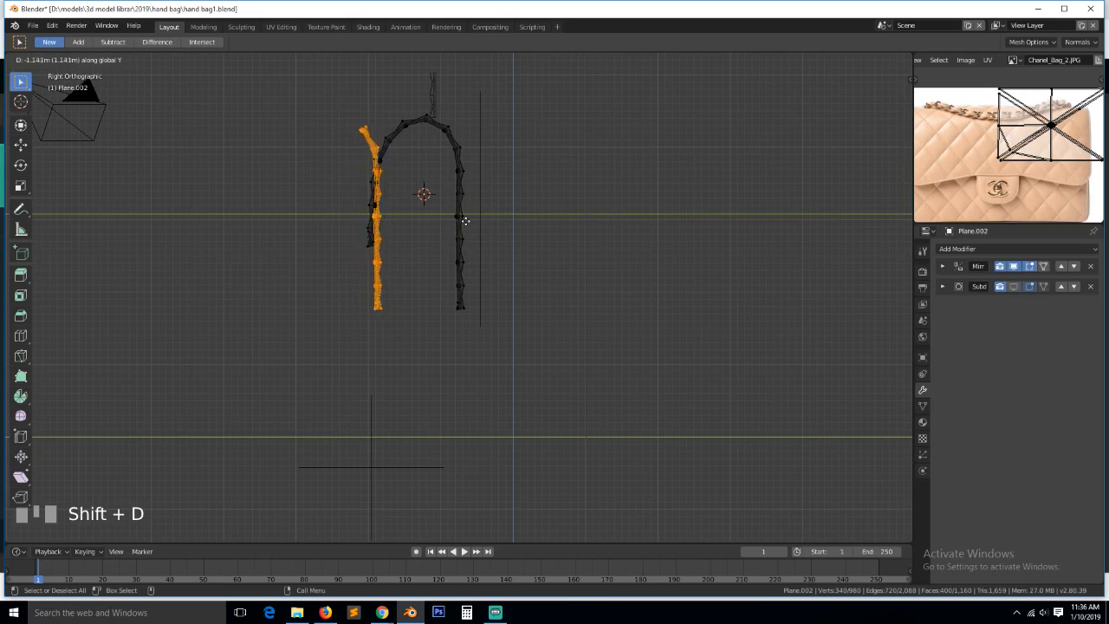
pyautogui.click(471, 221)
# Mirror the duplicated wall along Y and shift it slightly inward along Y behind the front flap
pyautogui.hotkey('ctrl', 'm')
pyautogui.press('x')
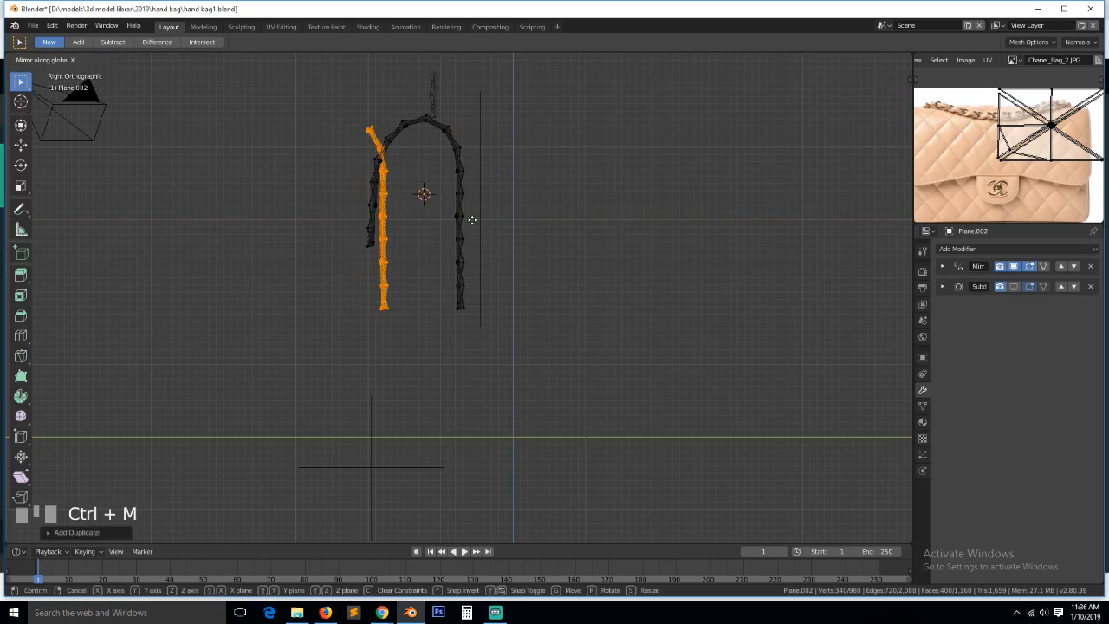
pyautogui.click(457, 218)
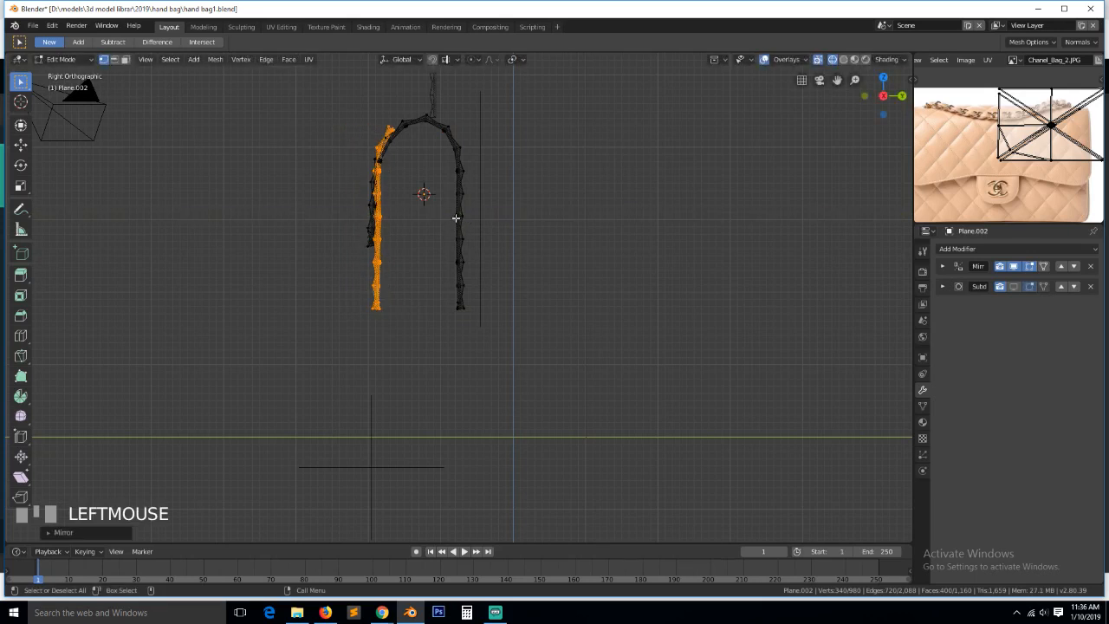
pyautogui.press('g')
pyautogui.press('y')
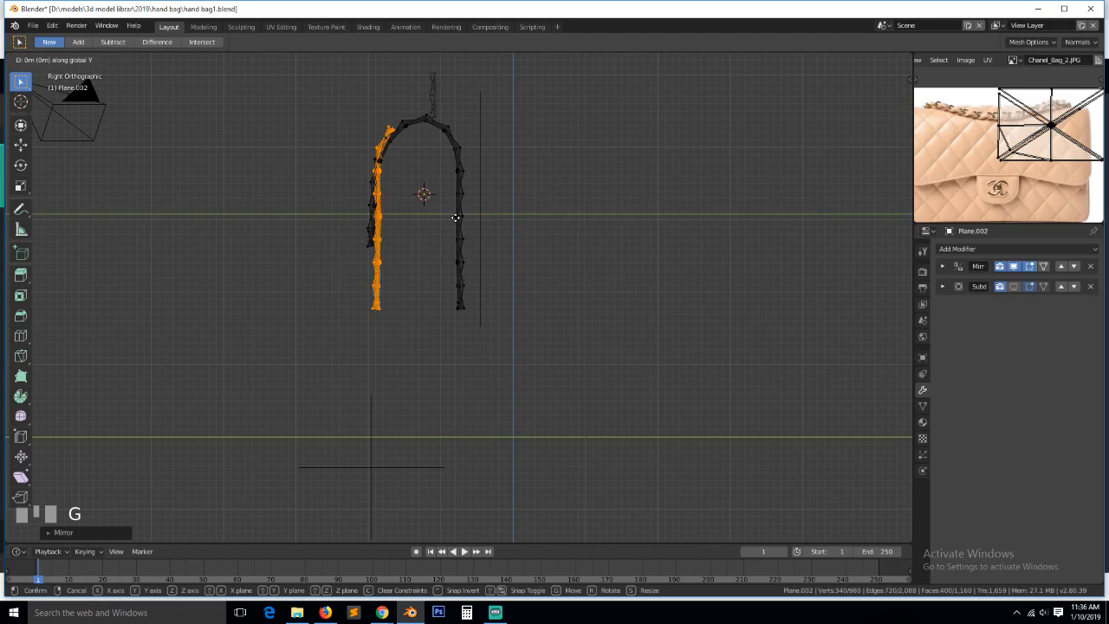
pyautogui.click(459, 218)
# Separate the duplicated wall into its own object and open that object for mesh editing
pyautogui.press('p')
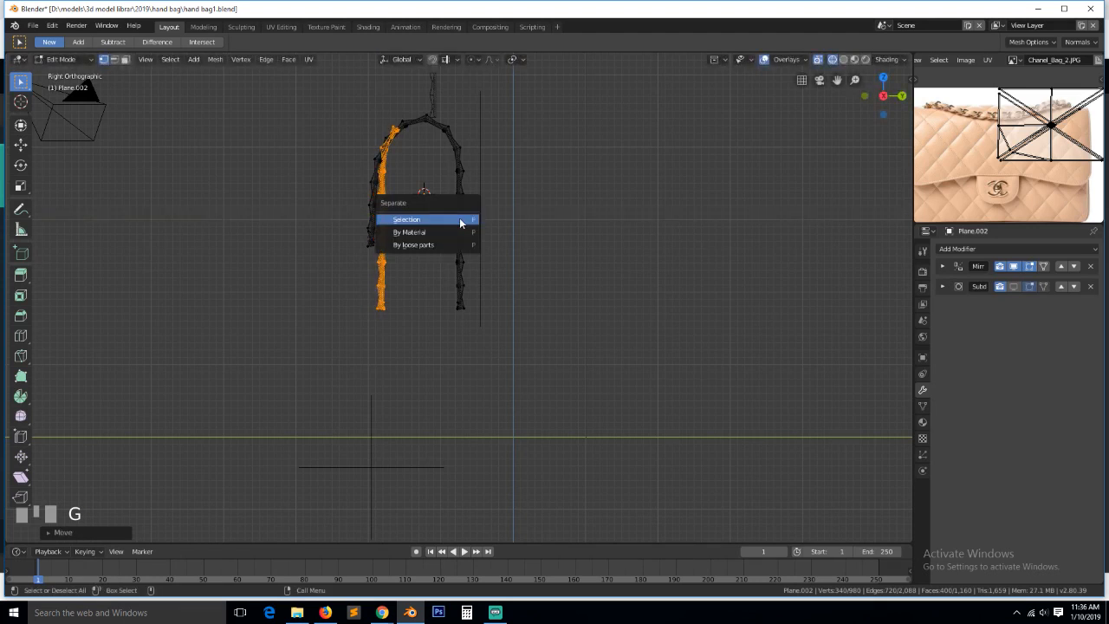
pyautogui.click(460, 220)
pyautogui.hotkey('alt', 'a')
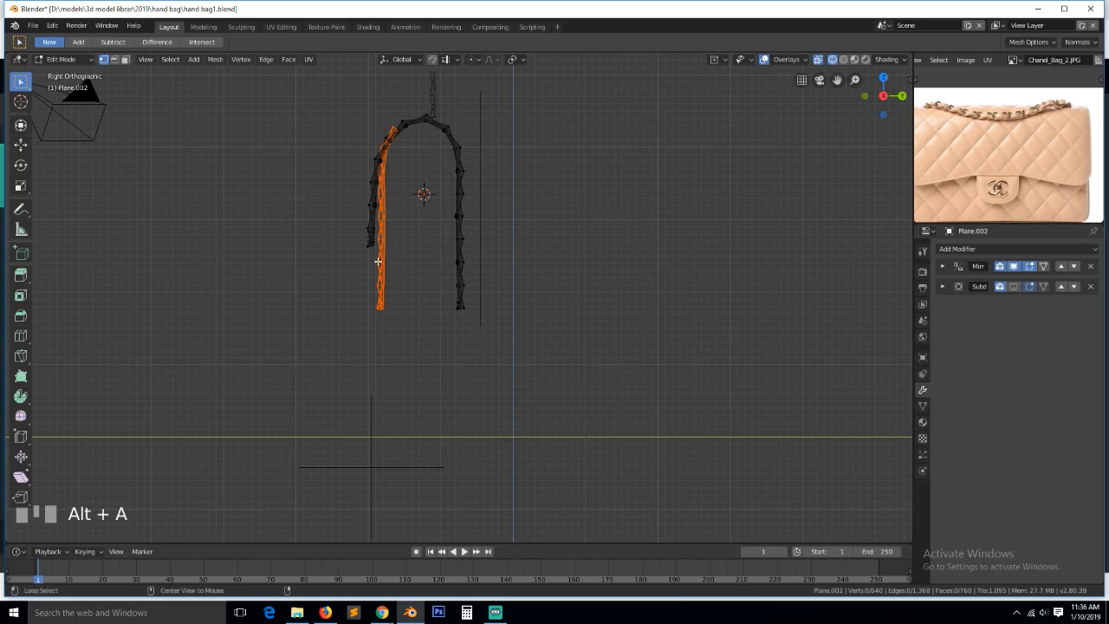
pyautogui.click(389, 255)
pyautogui.press('Tab')
pyautogui.click(379, 257)
pyautogui.press('Tab')
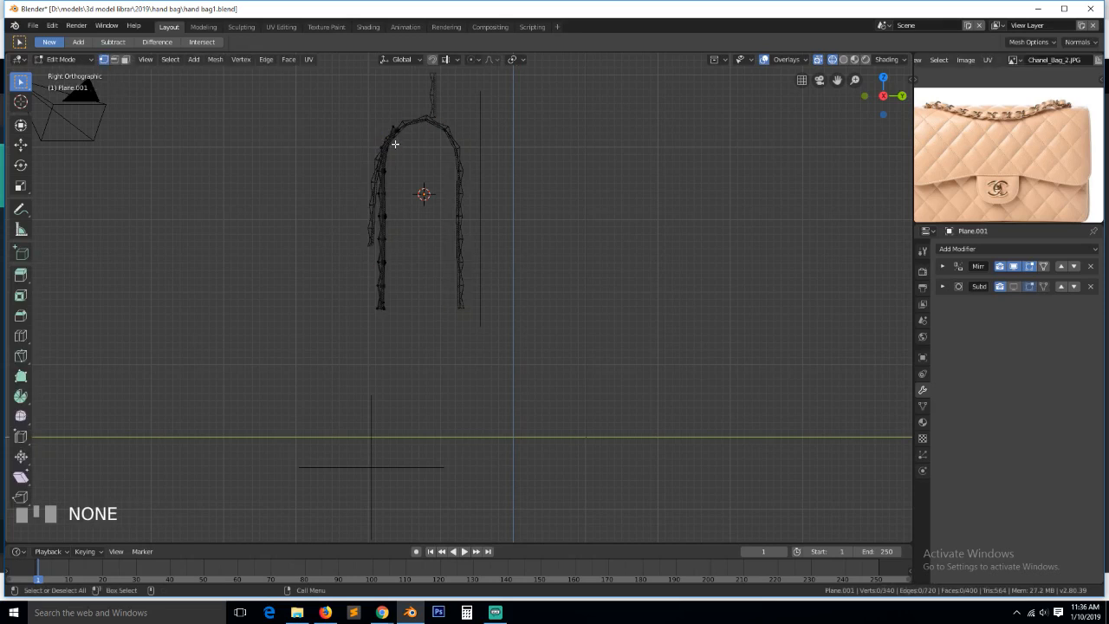
# Delete the curved vertices at the top of the separated front panel and leave edit mode
pyautogui.press('c')
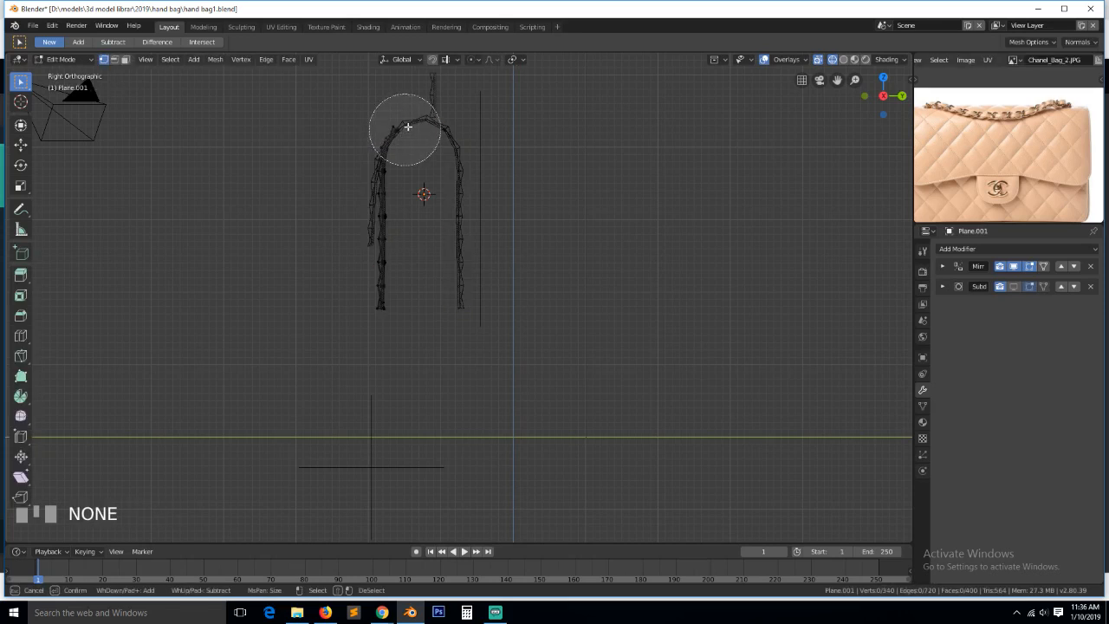
pyautogui.moveTo(404, 129); pyautogui.dragTo(408, 113)
pyautogui.rightClick(410, 117)
pyautogui.press('x')
pyautogui.click(412, 122)
pyautogui.press('Tab')
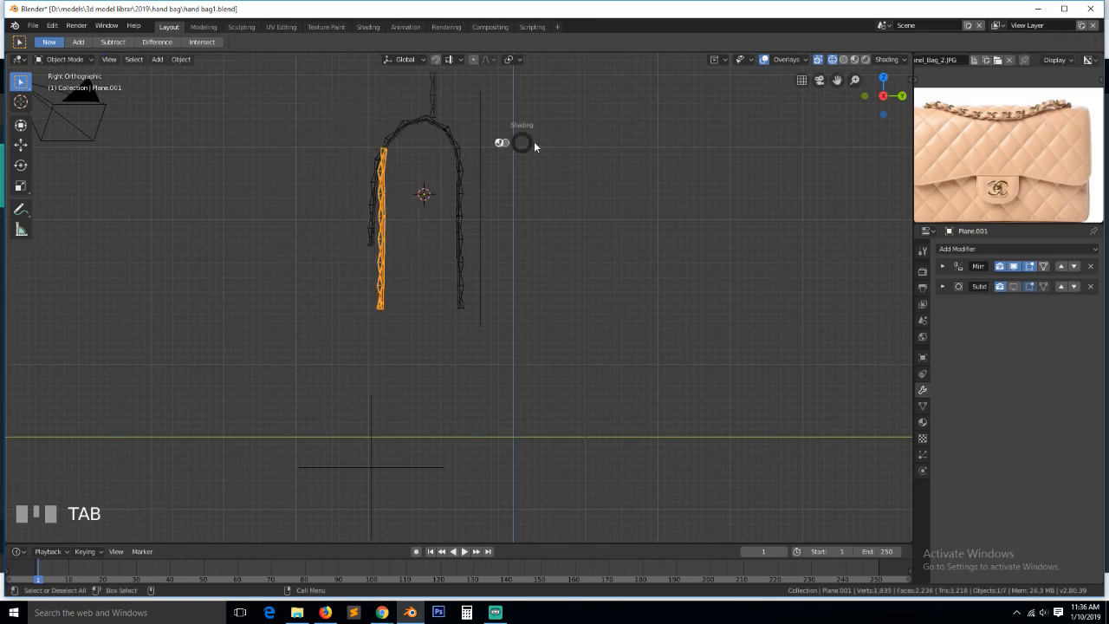
# Select the separated front panel's top edge vertices as a shortest path from the outer corner to the centre, using solid display
pyautogui.moveTo(549, 178); pyautogui.dragTo(495, 268, button='middle')
pyautogui.press('Tab')
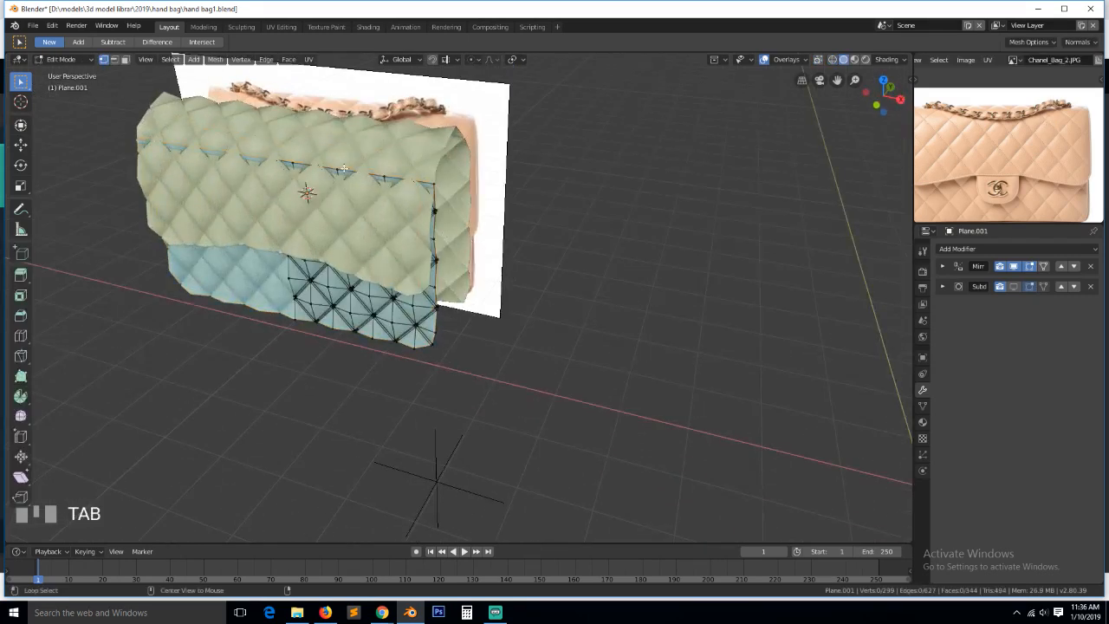
pyautogui.keyDown('alt'); pyautogui.click(393, 173); pyautogui.keyUp('alt')
pyautogui.moveTo(393, 174); pyautogui.dragTo(362, 176, button='middle')
pyautogui.keyDown('alt'); pyautogui.click(376, 175); pyautogui.keyUp('alt')
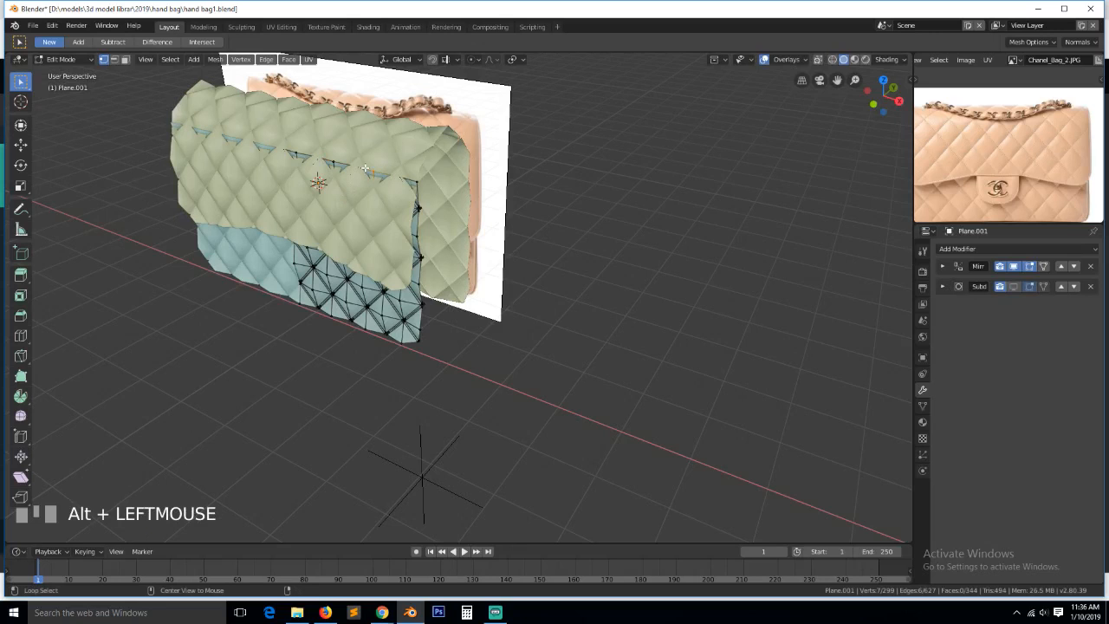
pyautogui.click(419, 180)
pyautogui.keyDown('ctrl'); pyautogui.click(272, 139); pyautogui.keyUp('ctrl')
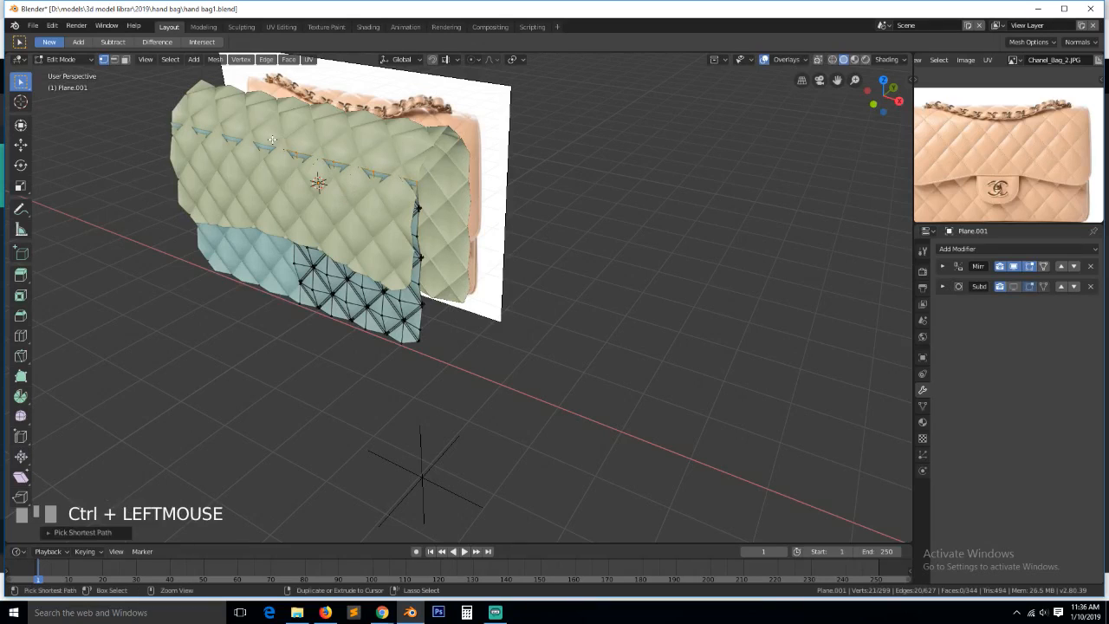
# Move the front panel's top edge about 0.08 m inward along Y using smooth proportional editing with size 0.68
pyautogui.press('KP_3')
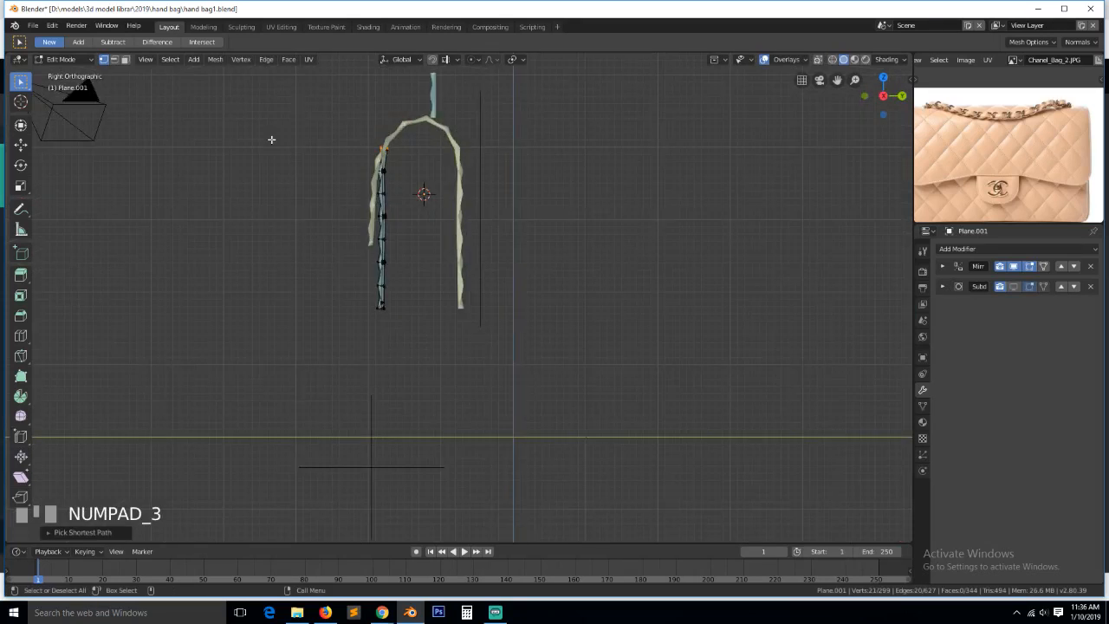
pyautogui.press('KP_Decimal')
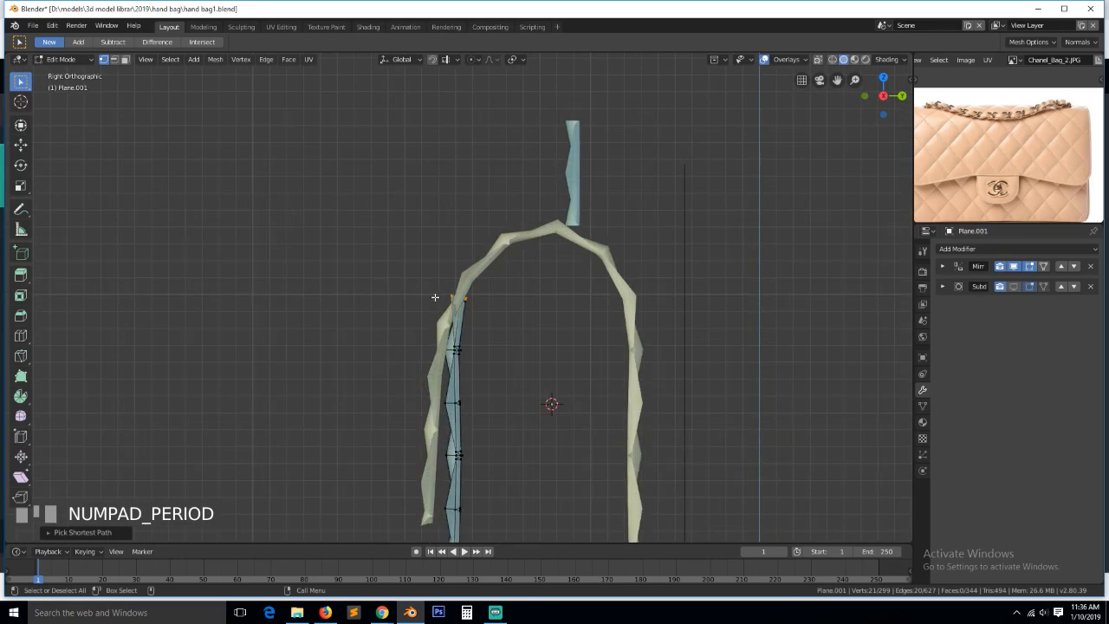
pyautogui.press('o')
pyautogui.press('g')
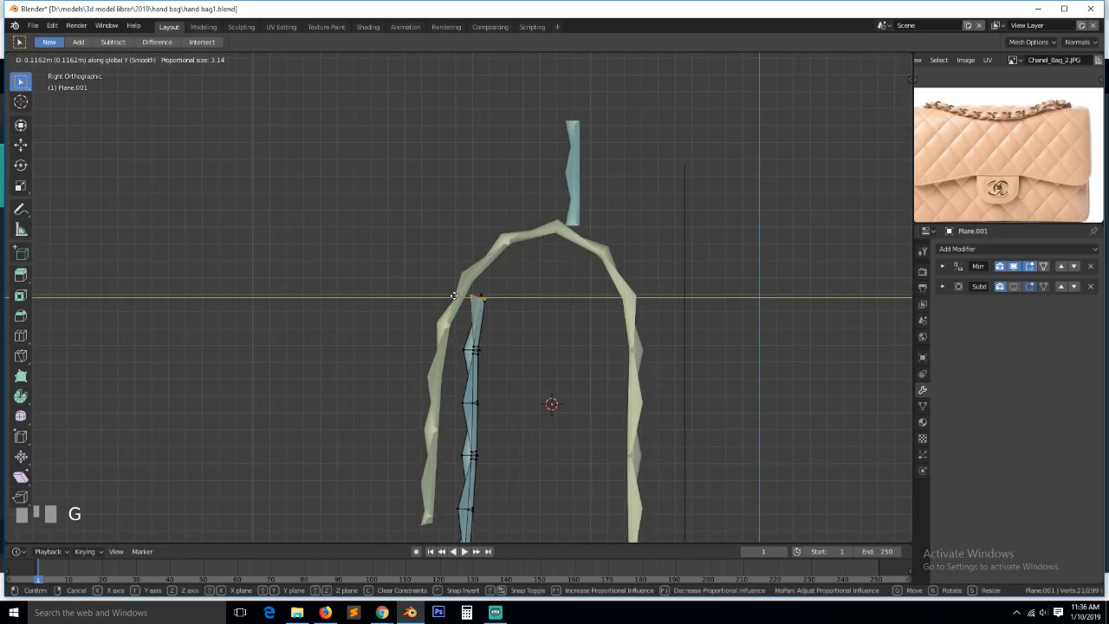
pyautogui.scroll(5, 449, 298)
pyautogui.scroll(6, 450, 298)
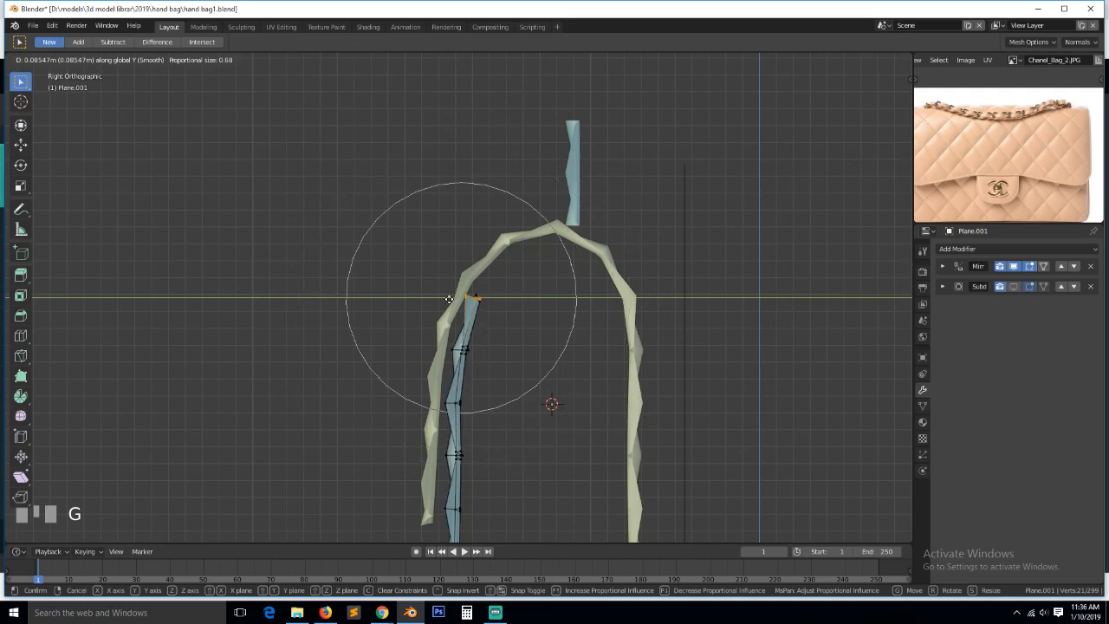
pyautogui.click(448, 305)
# Leave edit mode, view the bag in perspective, and save the file
pyautogui.scroll(-3, 448, 304)
pyautogui.press('Tab')
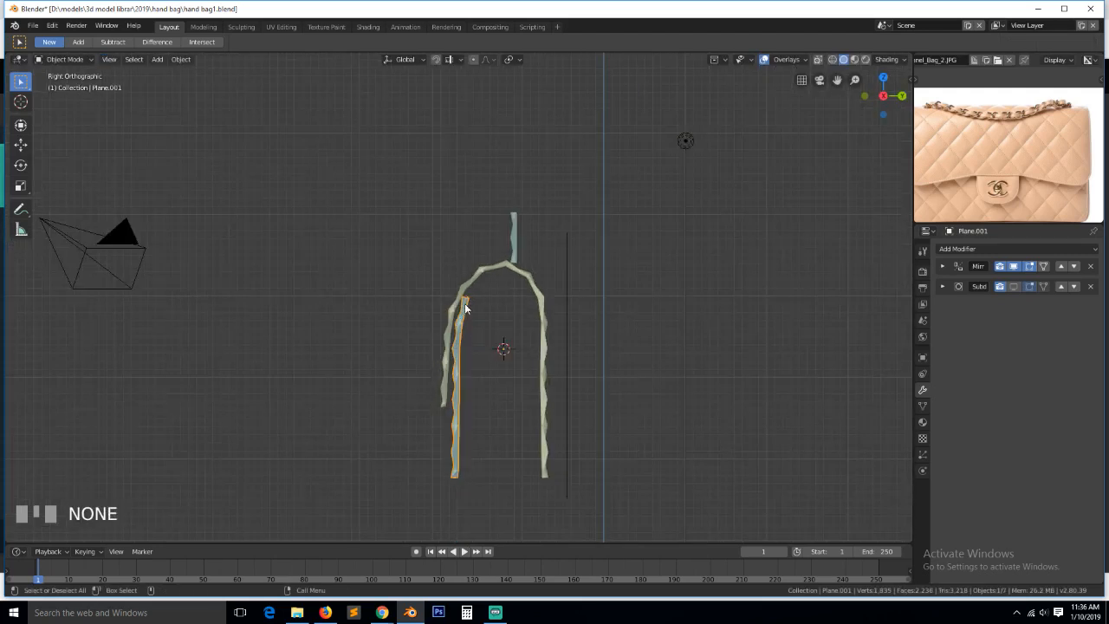
pyautogui.moveTo(478, 303); pyautogui.dragTo(450, 279, button='middle')
pyautogui.hotkey('ctrl', 's')
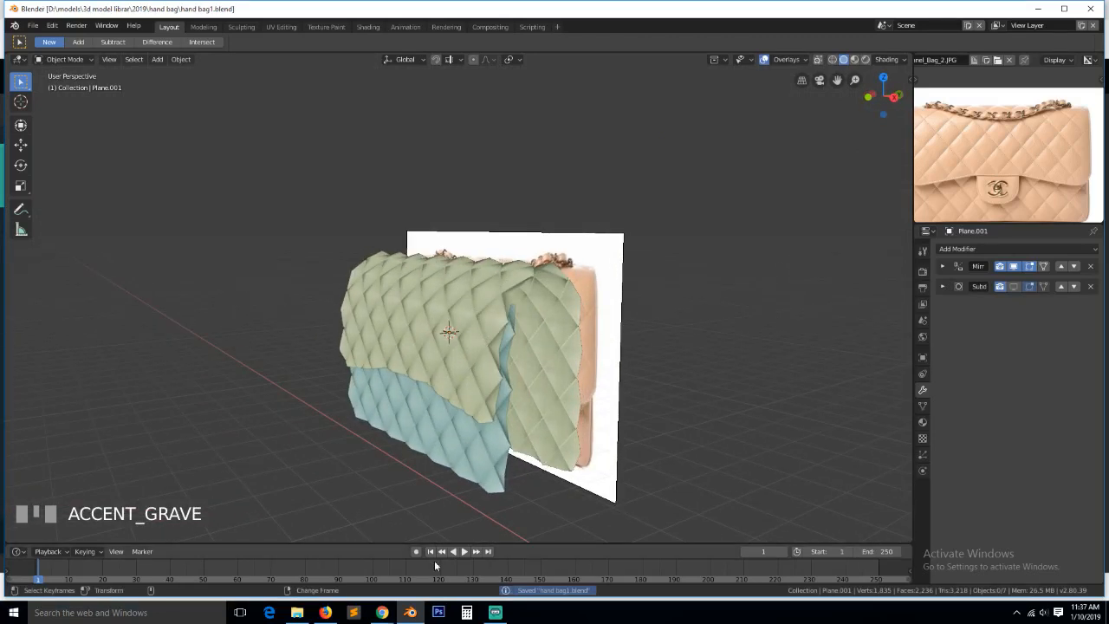
# Switch to Chrome to examine the bag's back-view reference photo on the CGTrader project page, and return to Blender
pyautogui.click(495, 612)
pyautogui.click(494, 613)
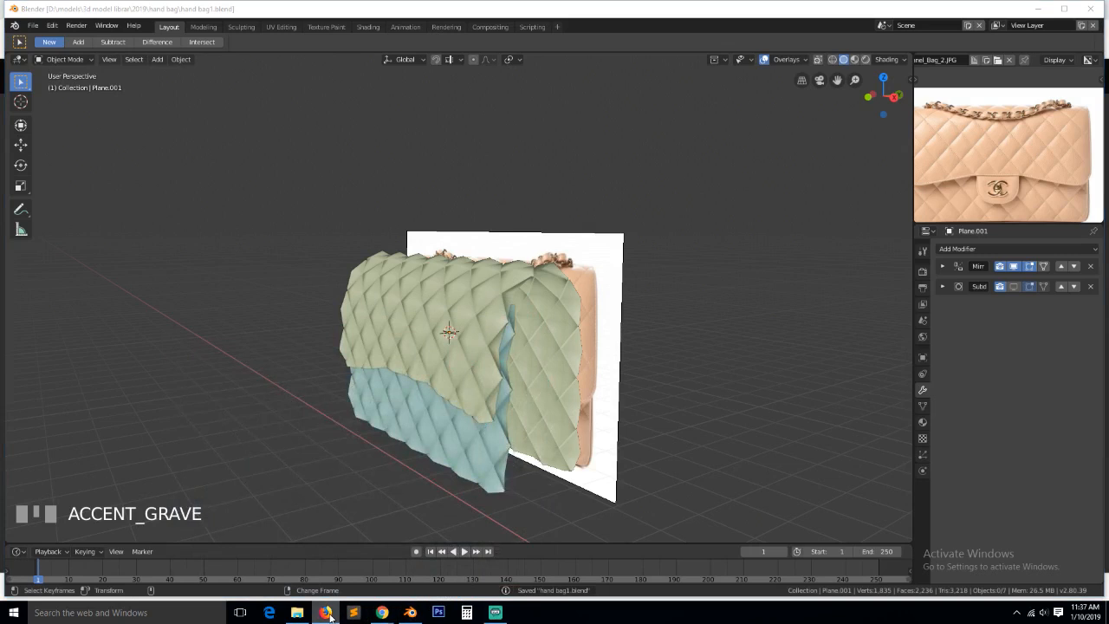
pyautogui.moveTo(382, 613)
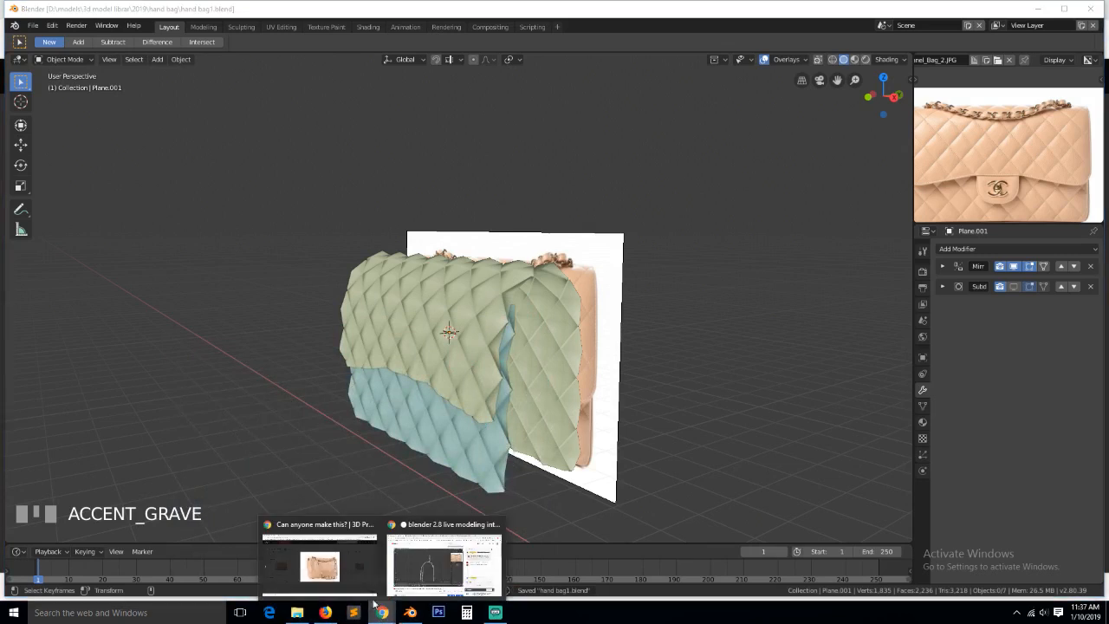
pyautogui.click(348, 564)
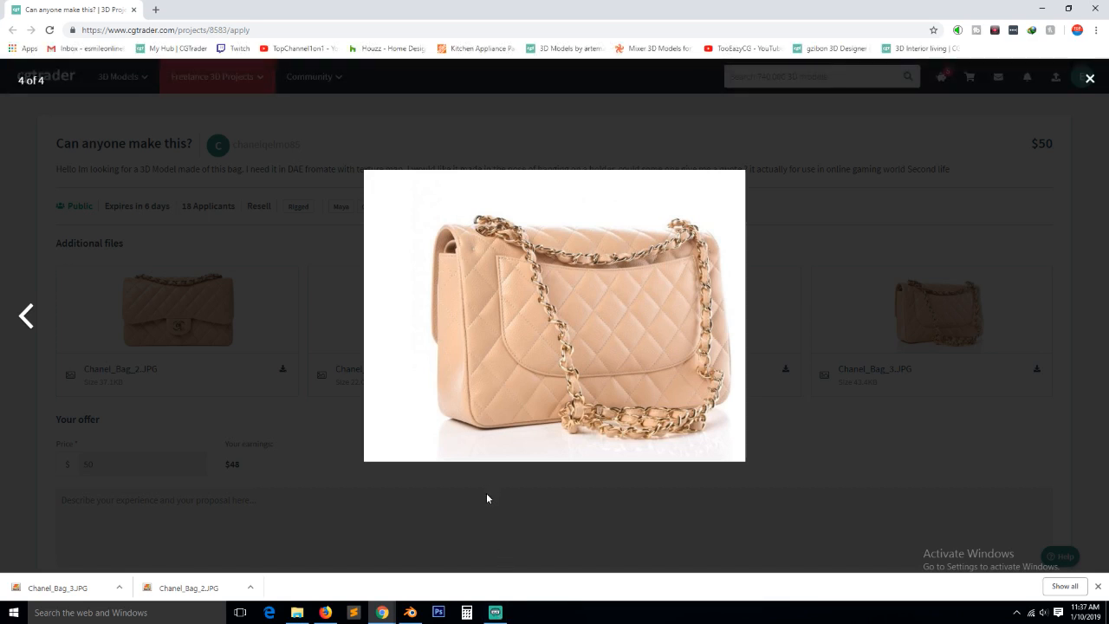
pyautogui.click(500, 612)
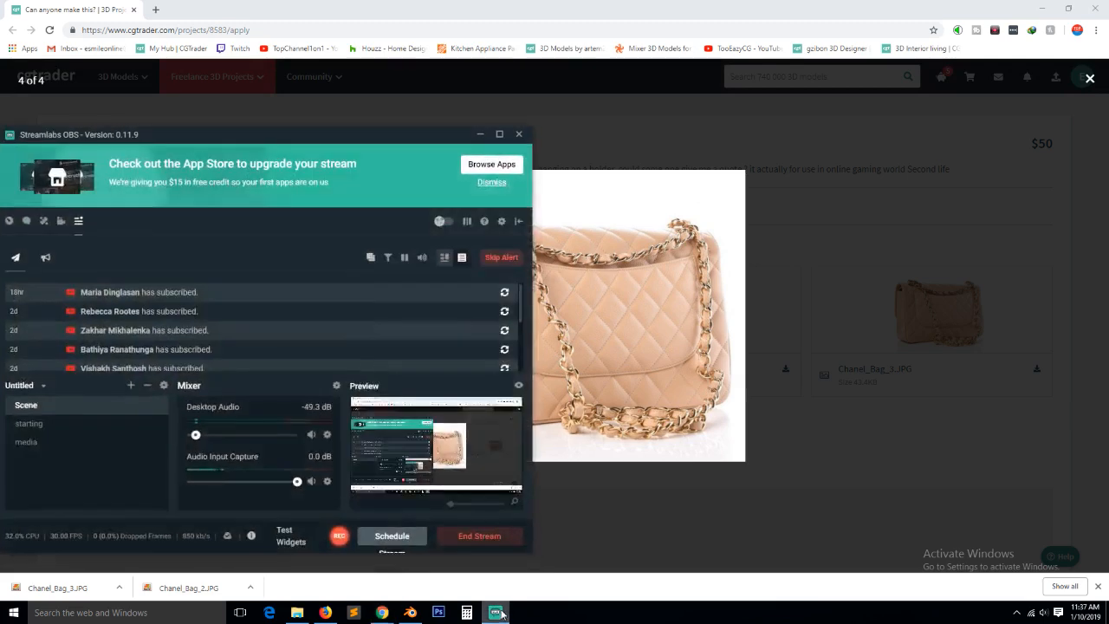
pyautogui.click(500, 612)
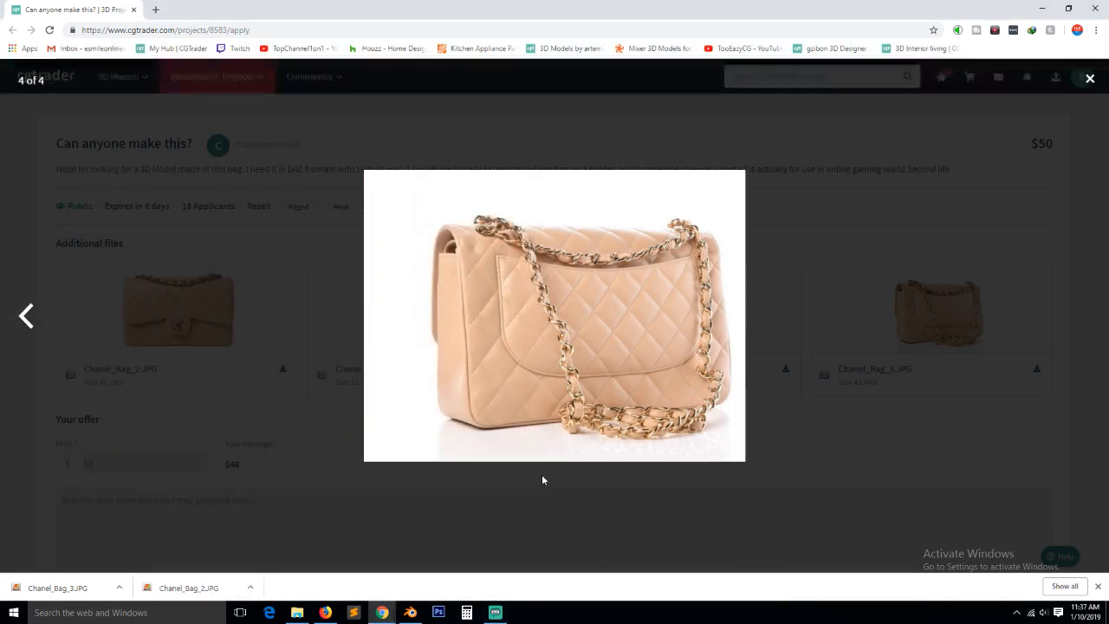
pyautogui.click(1042, 8)
# Select the outer boundary loop of the lower front panel and show it in front view, with the reference image framed on the lower corner
pyautogui.click(495, 468)
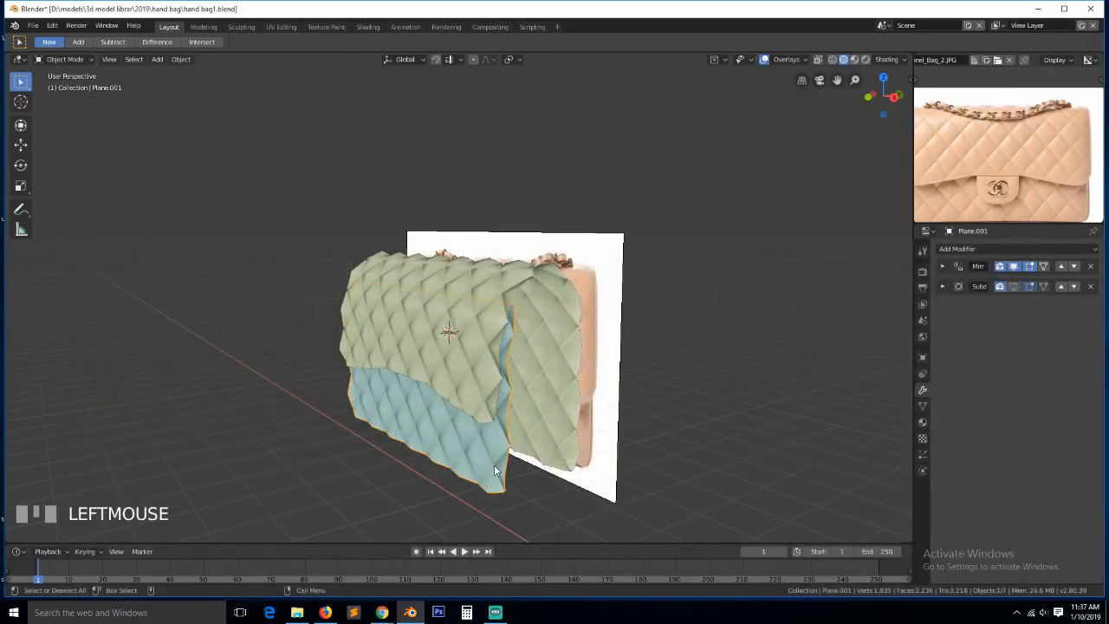
pyautogui.moveTo(990, 175); pyautogui.dragTo(986, 100, button='middle')
pyautogui.scroll(2, 975, 139)
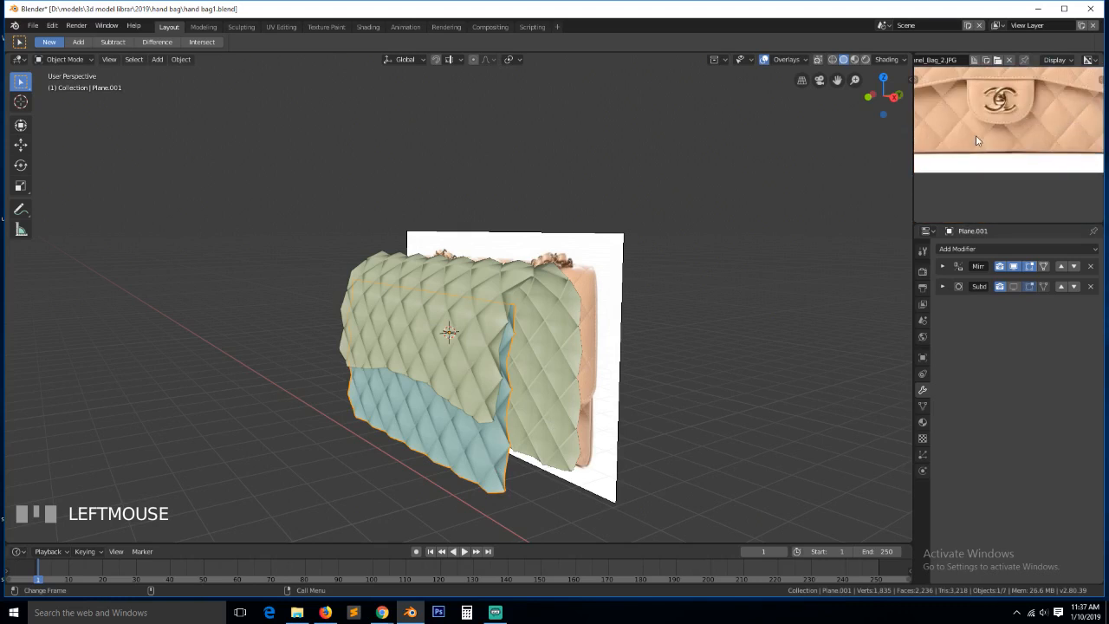
pyautogui.moveTo(975, 139); pyautogui.dragTo(1054, 176, button='middle')
pyautogui.press('Tab')
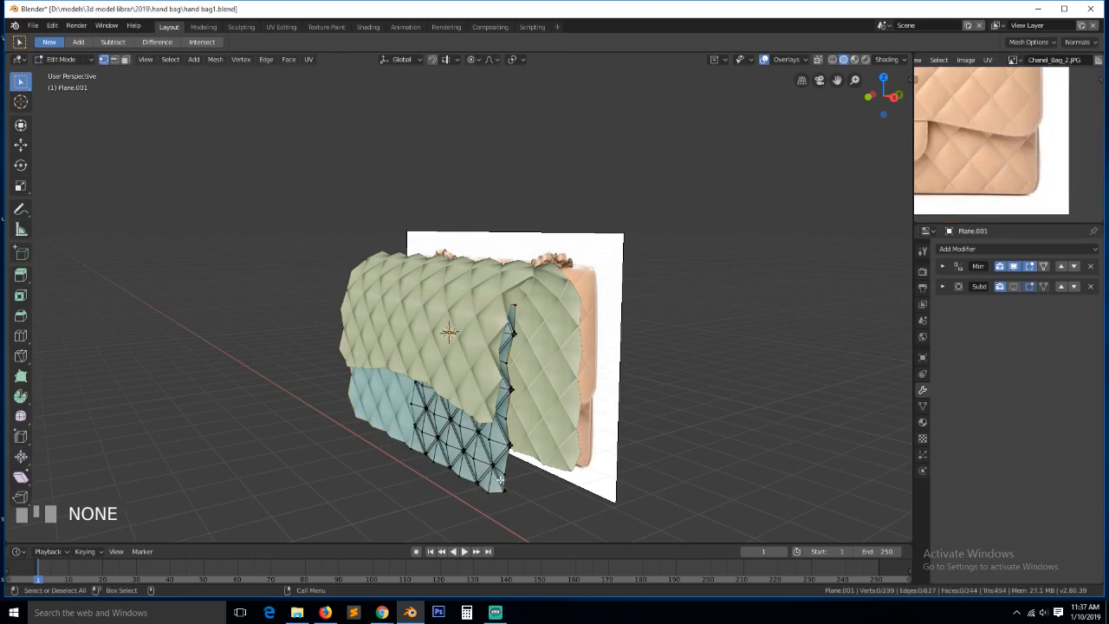
pyautogui.keyDown('alt'); pyautogui.click(507, 466); pyautogui.keyUp('alt')
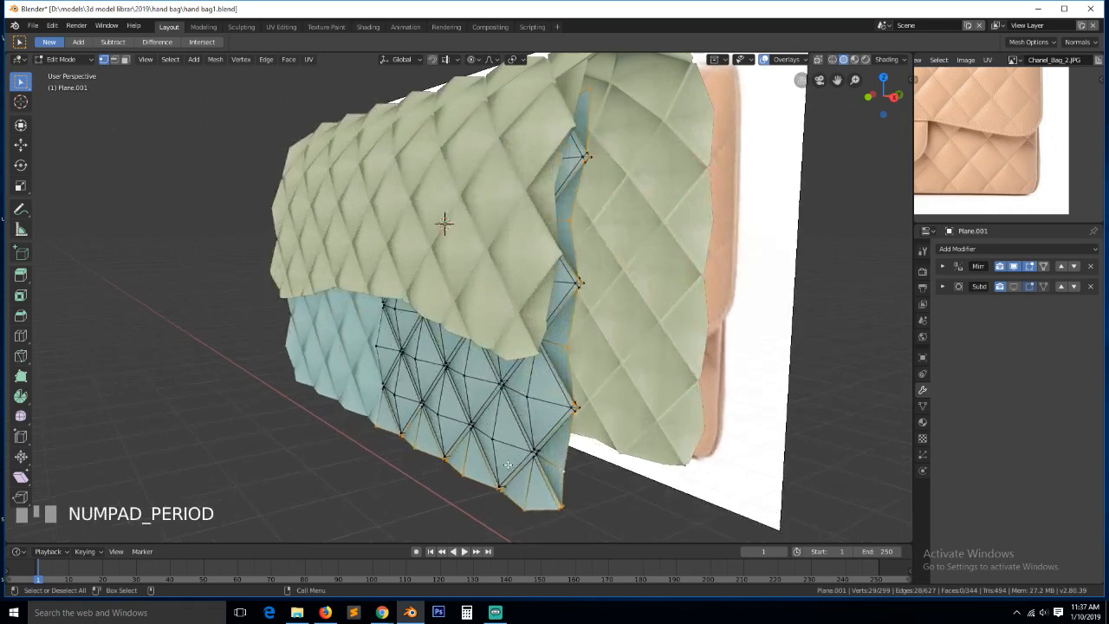
pyautogui.press('KP_1')
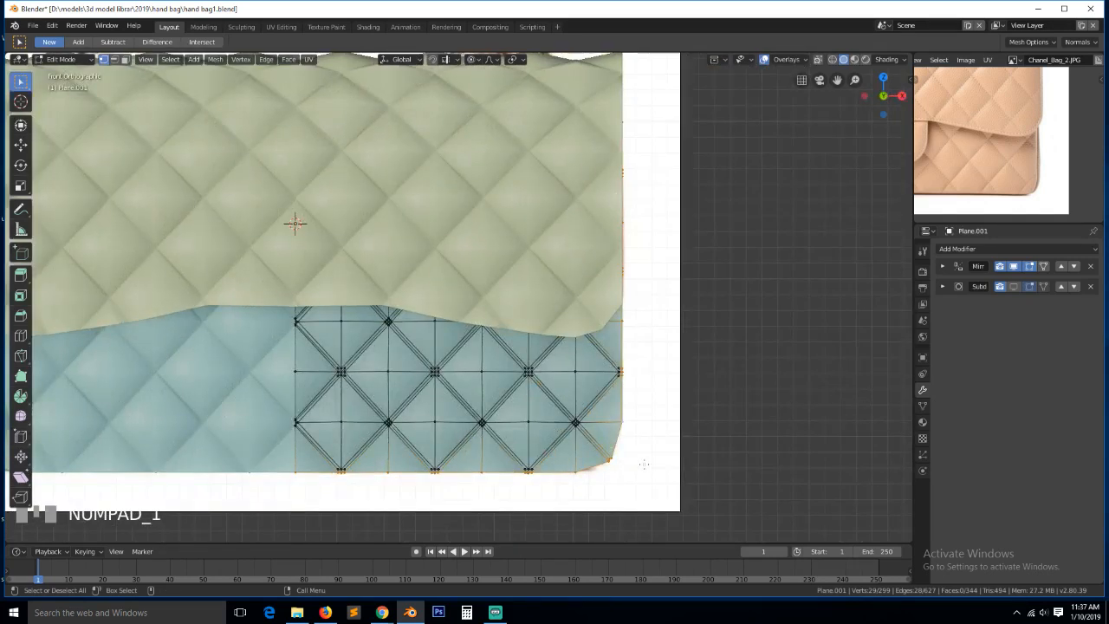
# Extrude the front panel's boundary loop in place, scale it slightly outward with proportional editing off, and show the mesh in wireframe
pyautogui.press('e')
pyautogui.rightClick(664, 479)
pyautogui.press('s')
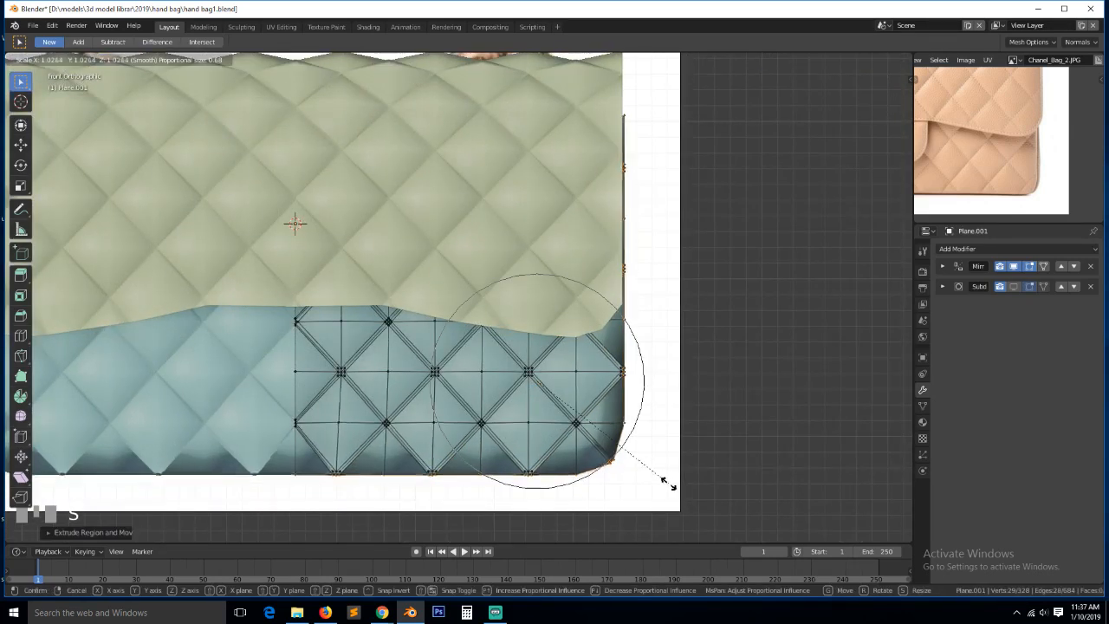
pyautogui.rightClick(669, 485)
pyautogui.press('o')
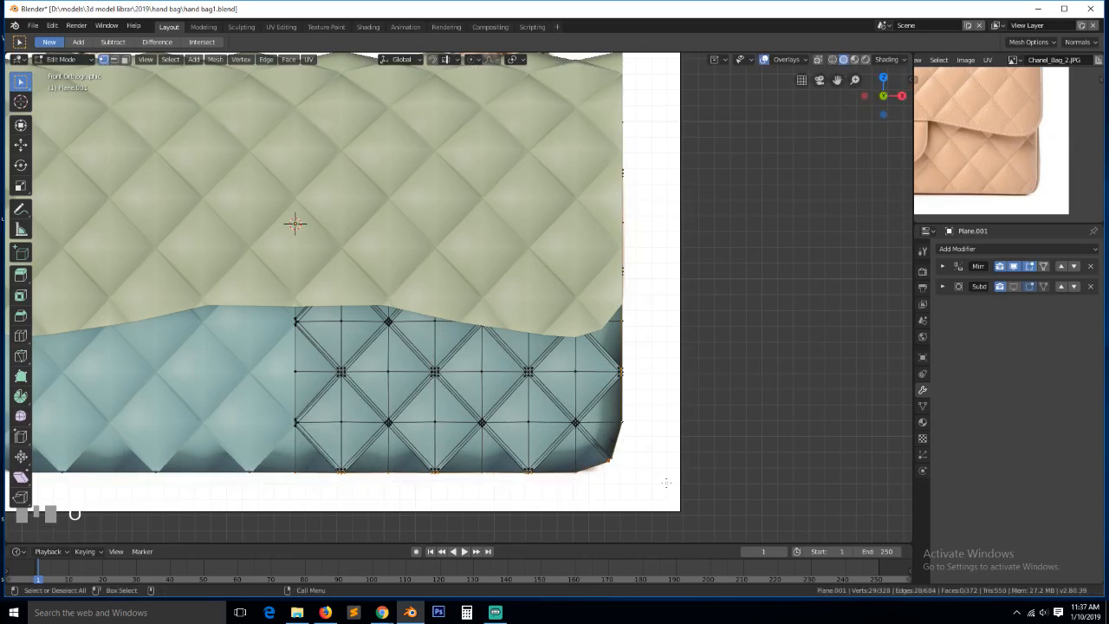
pyautogui.press('s')
pyautogui.click(670, 491)
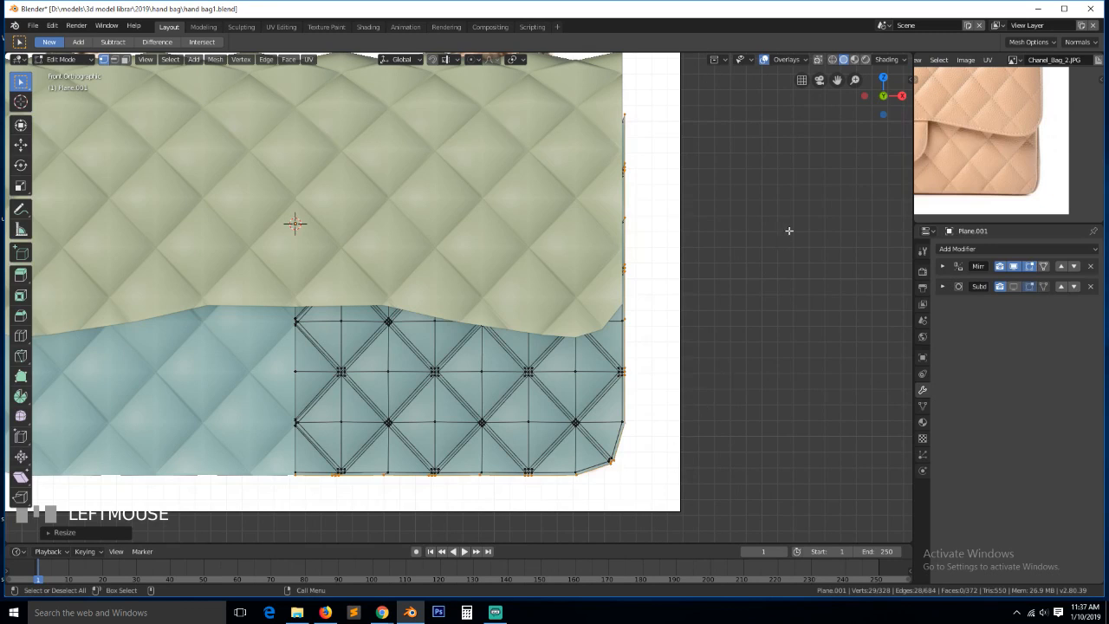
pyautogui.press('z')
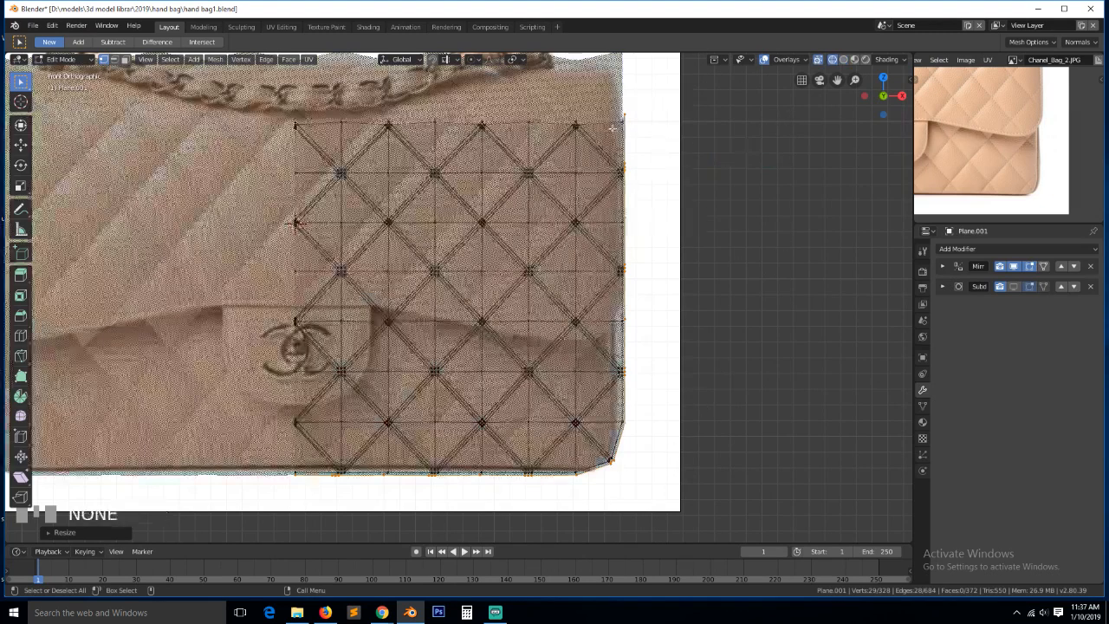
# Move the side vertices of the extruded border slightly downward to line up with the quilt rows
pyautogui.click(625, 111)
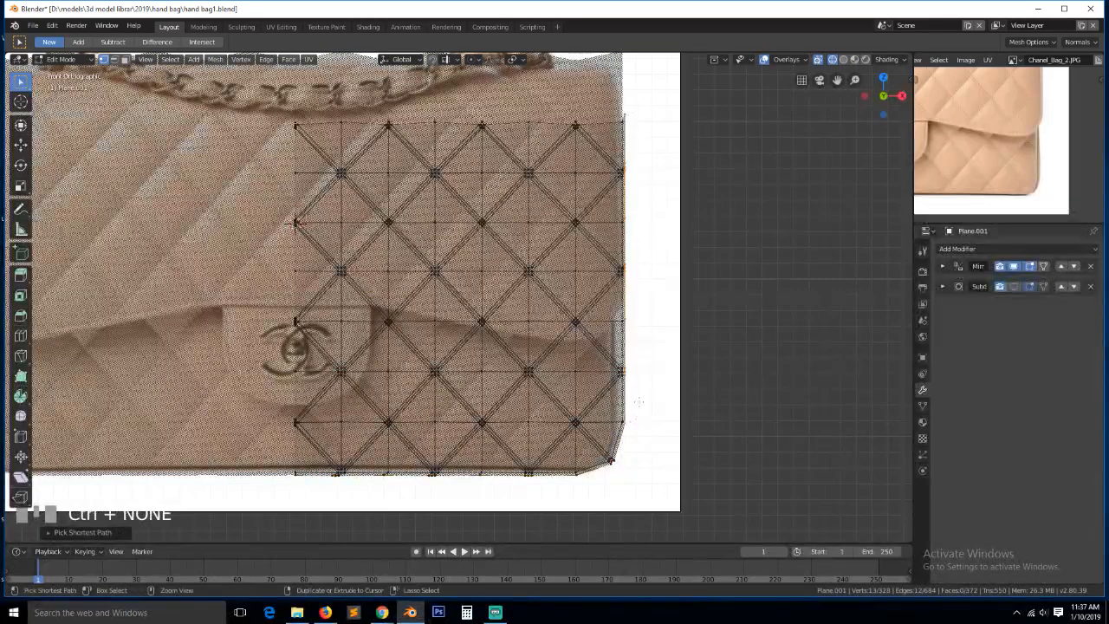
pyautogui.keyDown('ctrl'); pyautogui.click(665, 226); pyautogui.keyUp('ctrl')
pyautogui.press('g')
pyautogui.click(664, 227)
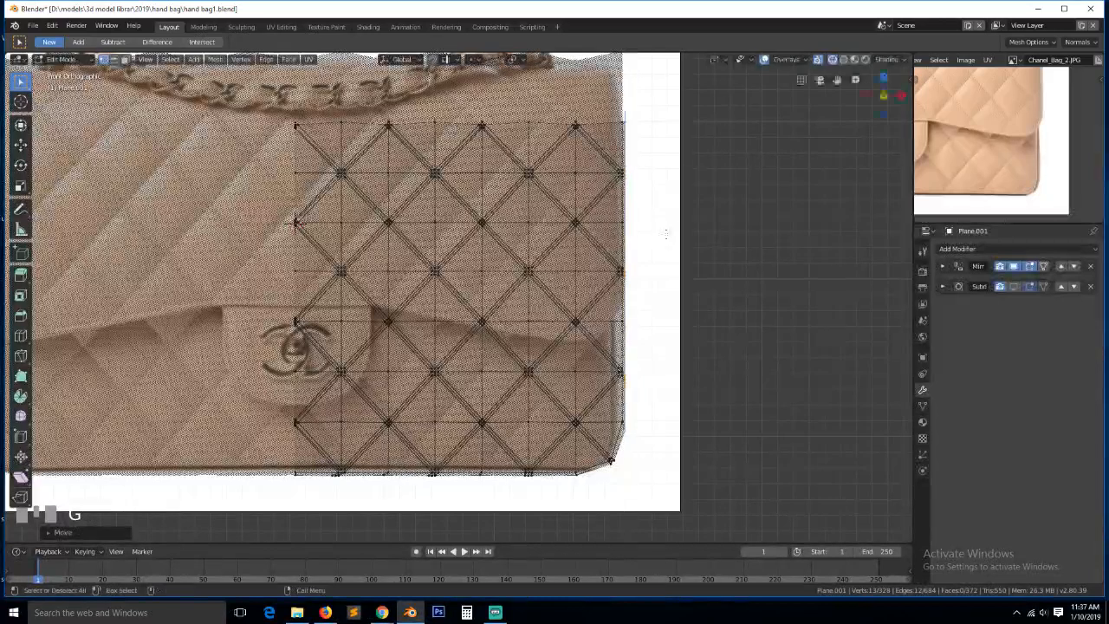
# Move the bottom vertices of the extruded border slightly sideways to line up with the quilt columns
pyautogui.click(320, 487)
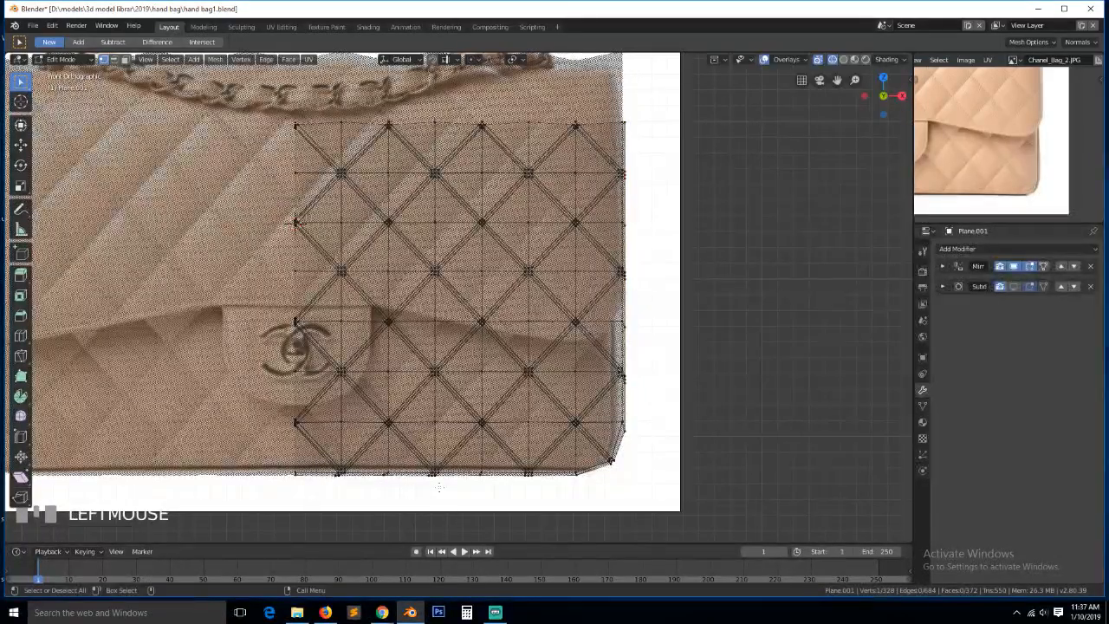
pyautogui.keyDown('ctrl'); pyautogui.click(513, 471); pyautogui.keyUp('ctrl')
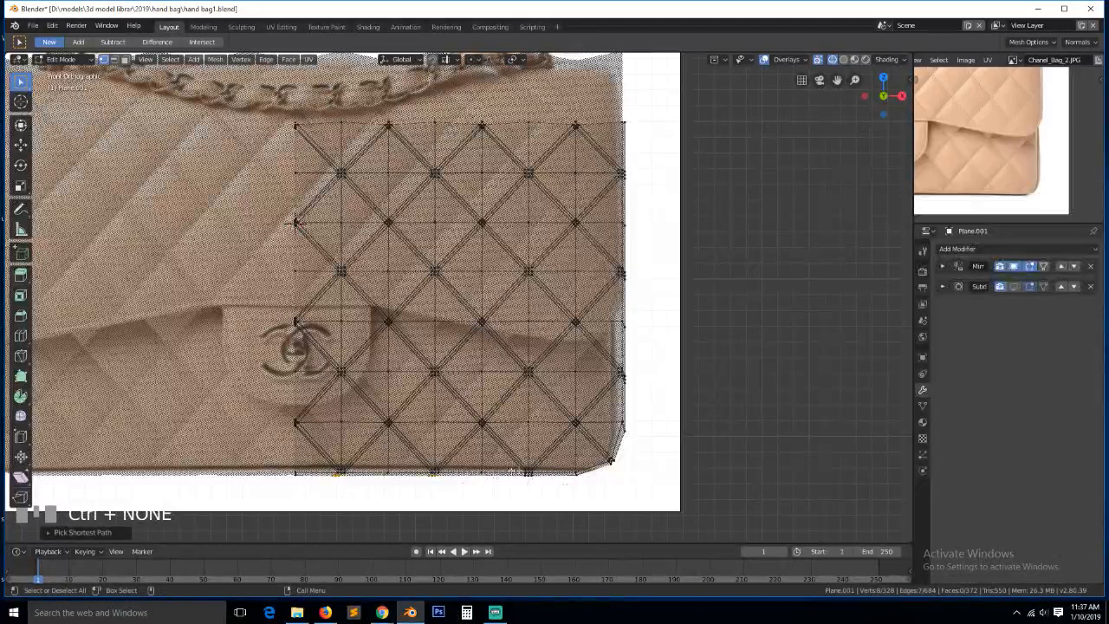
pyautogui.press('g')
pyautogui.click(561, 467)
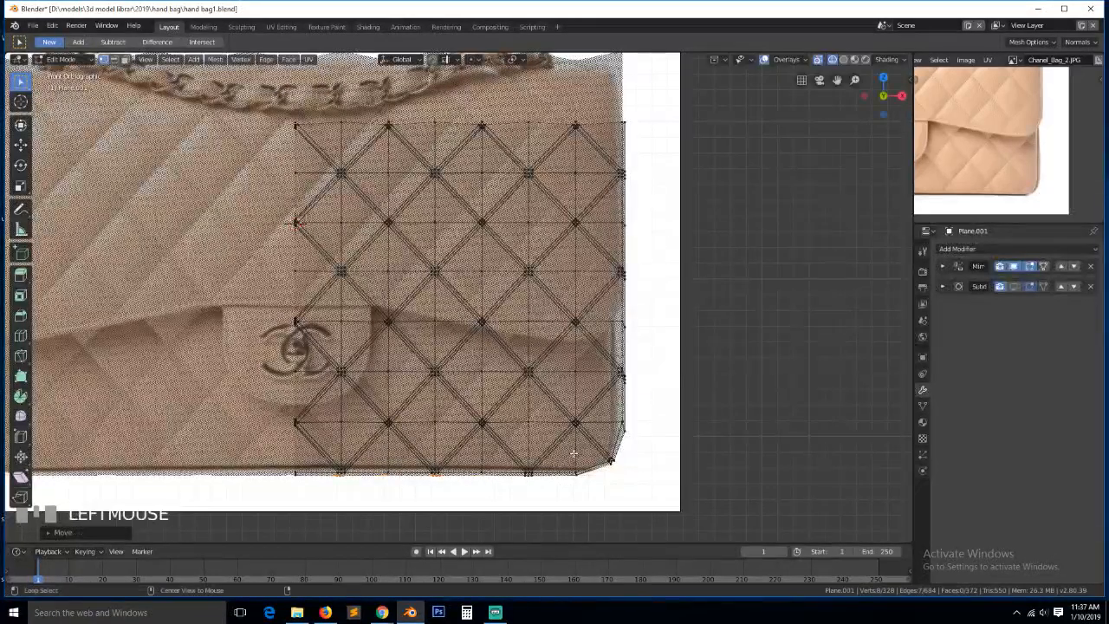
# Select the front panel's whole outer loop and extrude it backward along Y by about 0.08 m in right view
pyautogui.keyDown('alt'); pyautogui.click(618, 447); pyautogui.keyUp('alt')
pyautogui.press('`')
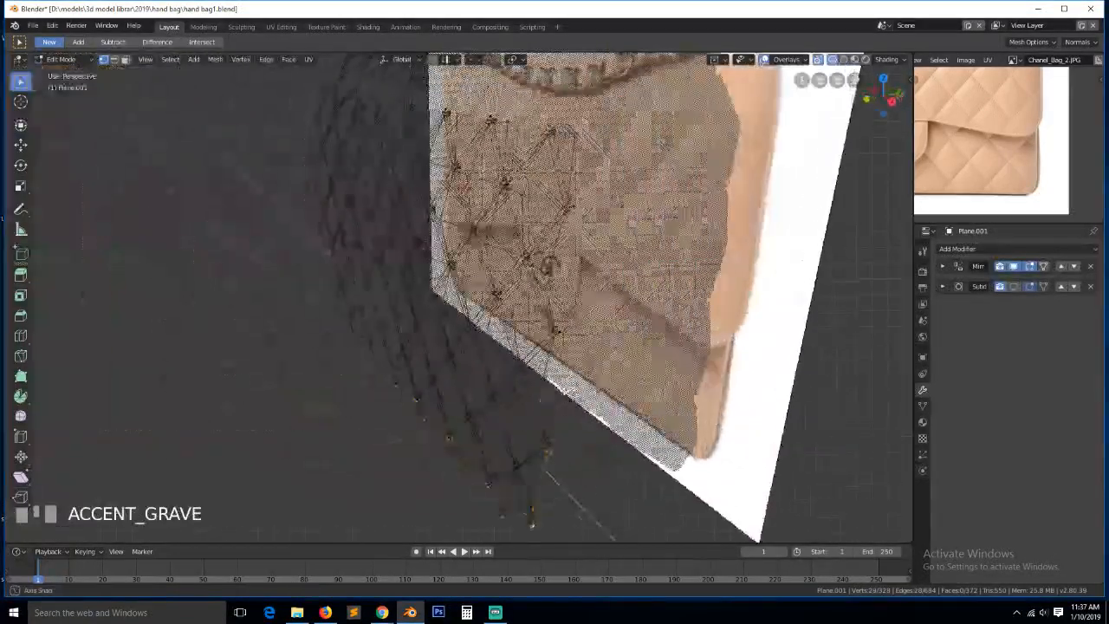
pyautogui.press('KP_3')
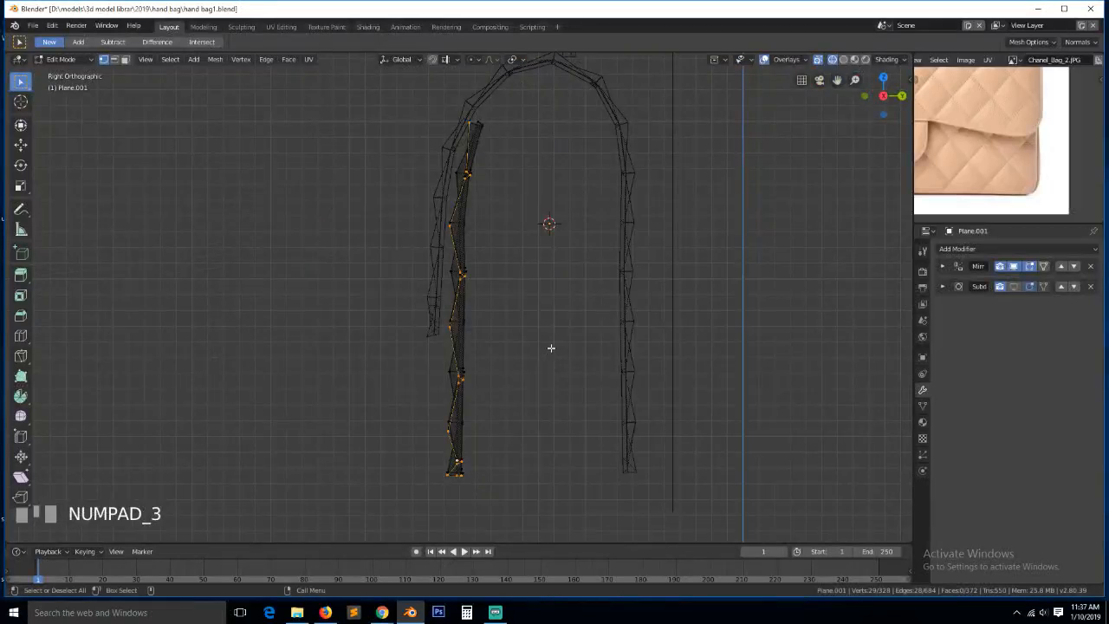
pyautogui.press('e')
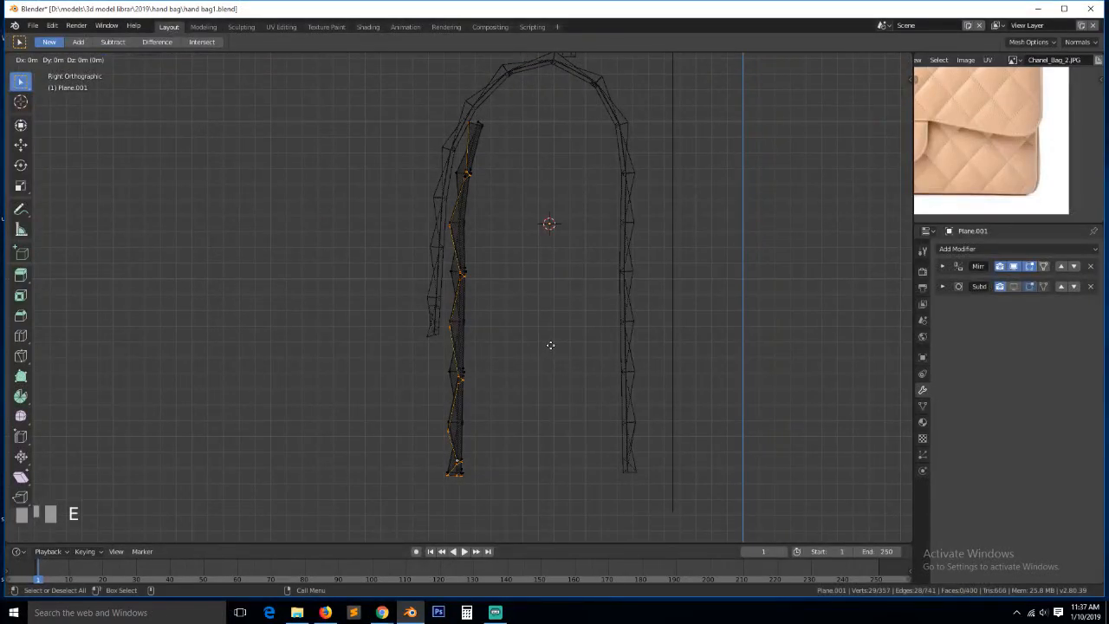
pyautogui.press('y')
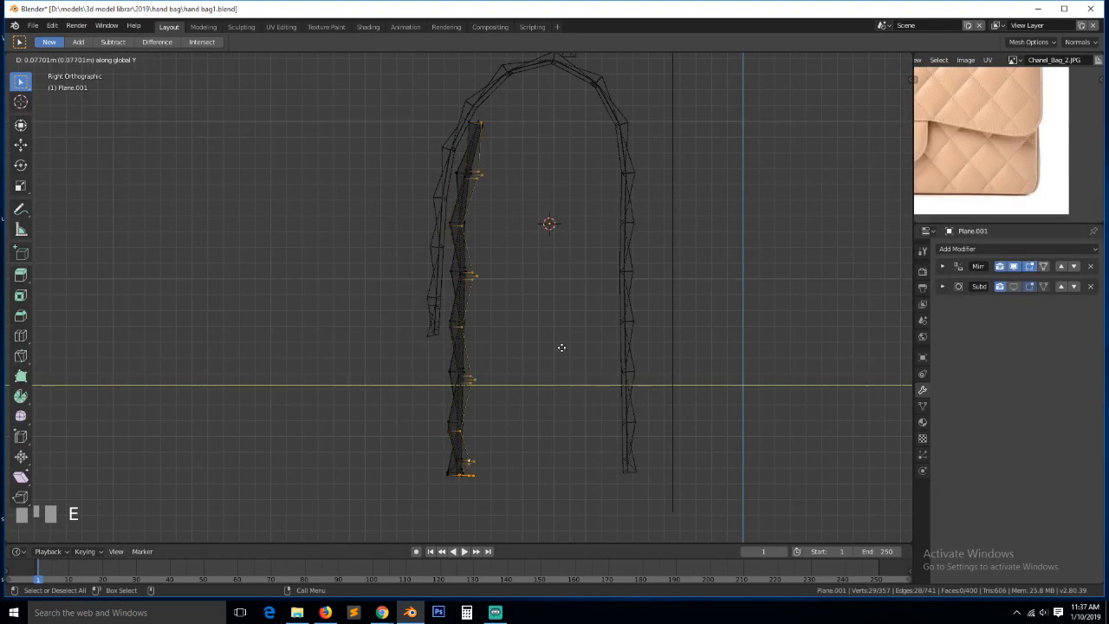
pyautogui.click(563, 349)
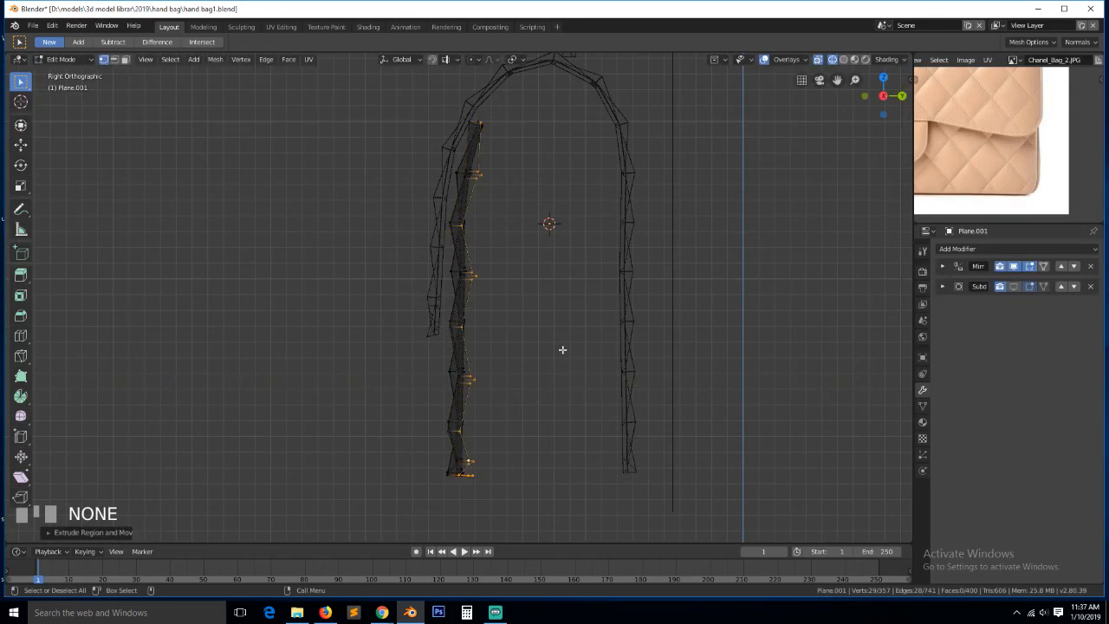
pyautogui.press('s')
pyautogui.press('x')
pyautogui.write('y')
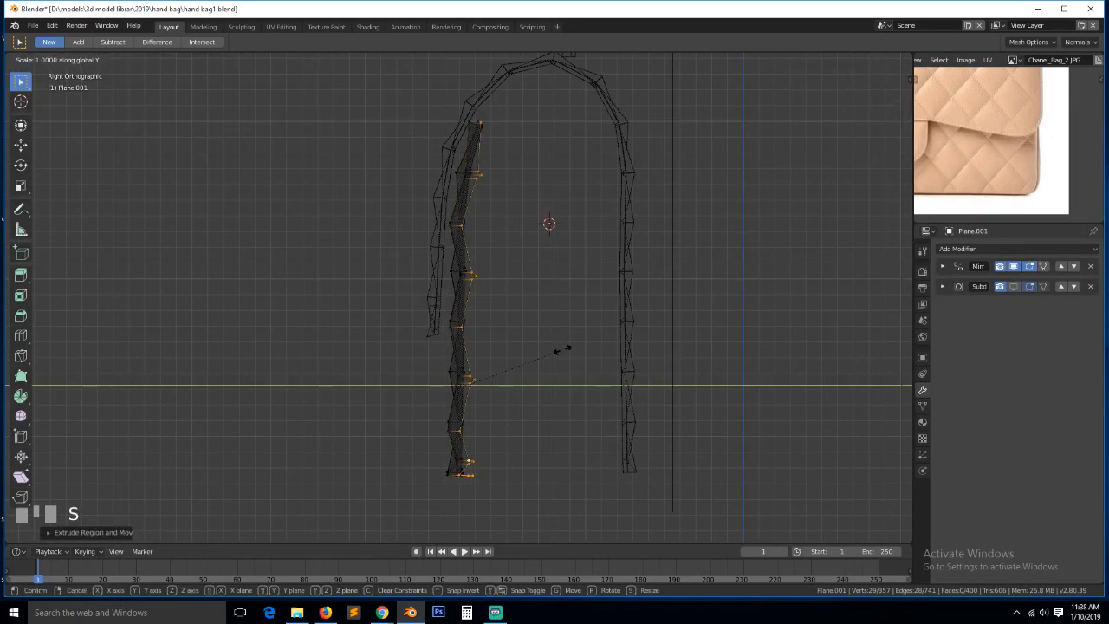
pyautogui.write('0')
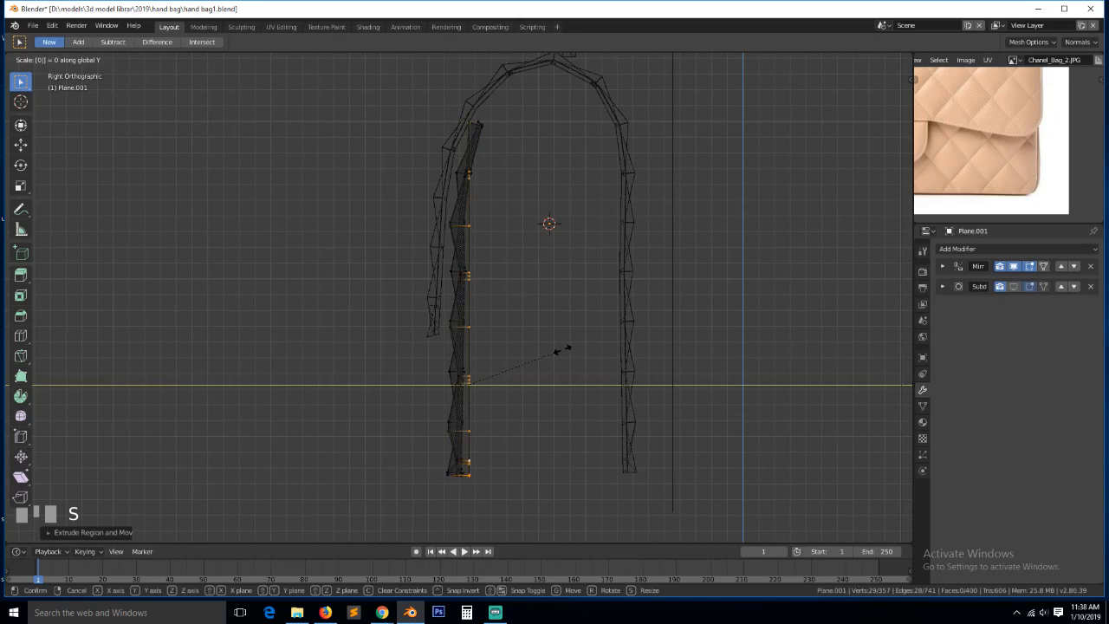
pyautogui.rightClick(562, 349)
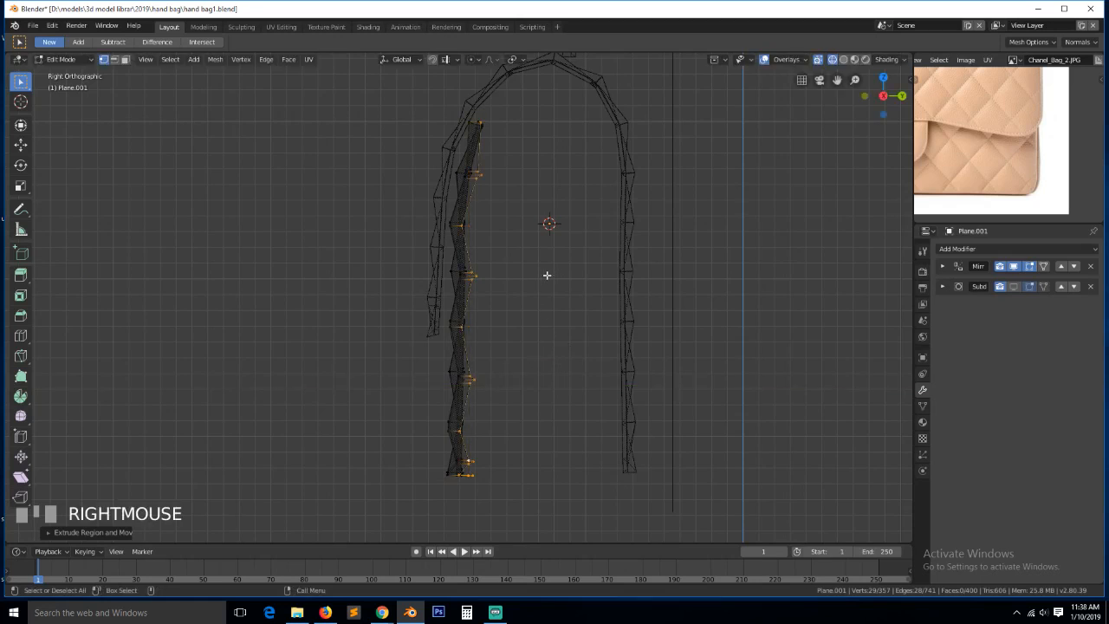
# Move the extruded loop forward along Y by about 0.03 m to shorten the border's depth
pyautogui.press('g')
pyautogui.press('y')
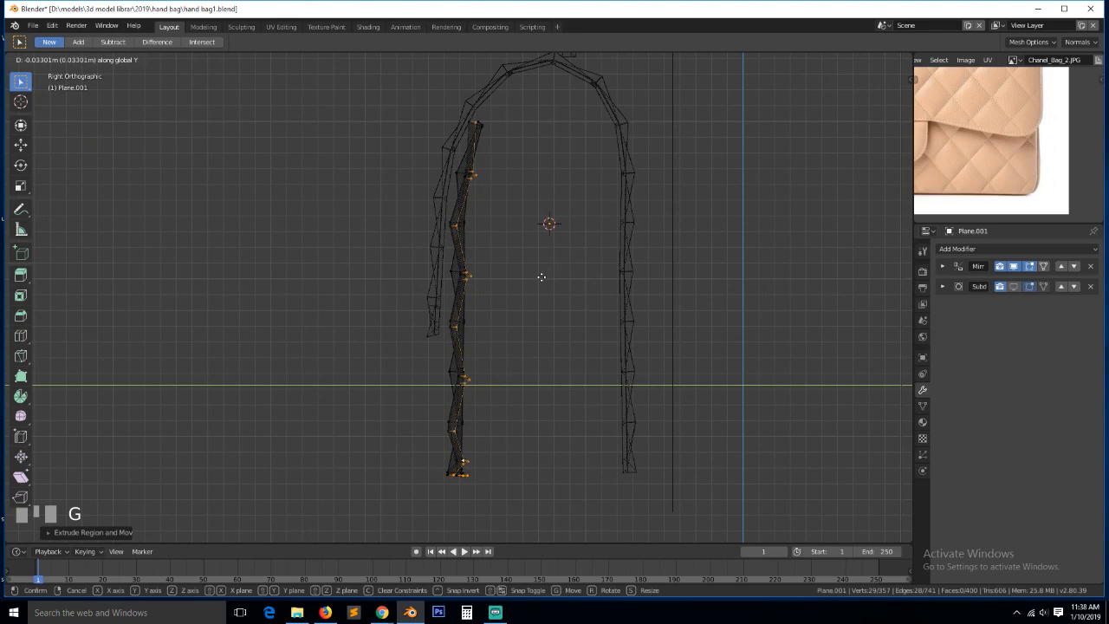
pyautogui.press('Return')
# Examine the panel's side border in object mode with solid shading and the subdivision modifier shown in the viewport
pyautogui.press('Tab')
pyautogui.hotkey('shift', 'z')
pyautogui.hotkey('shift', '`')
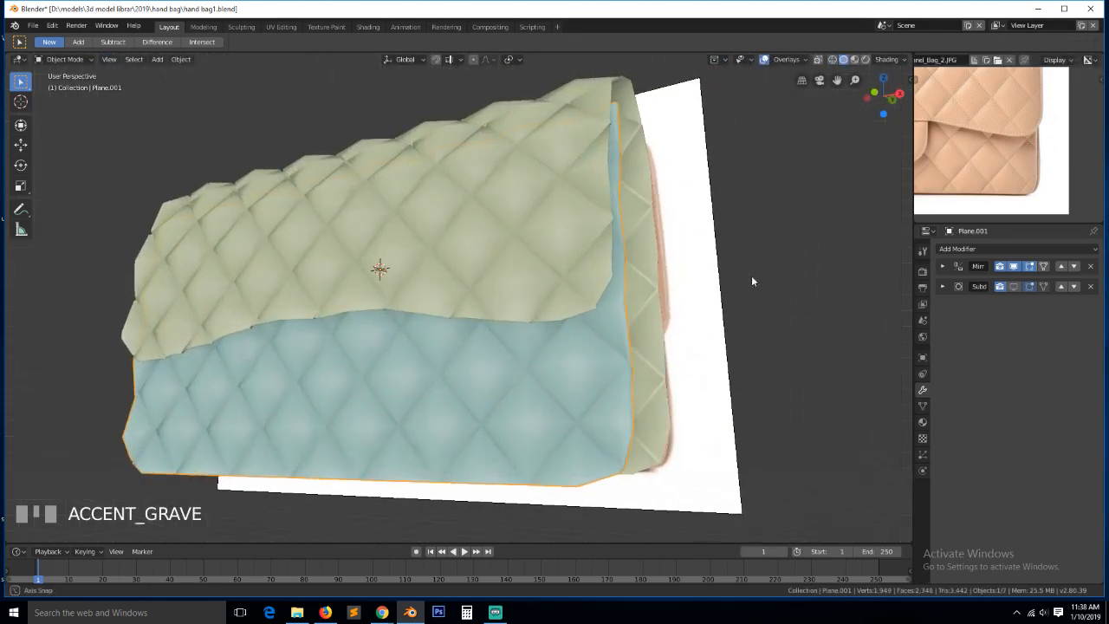
pyautogui.click(1014, 286)
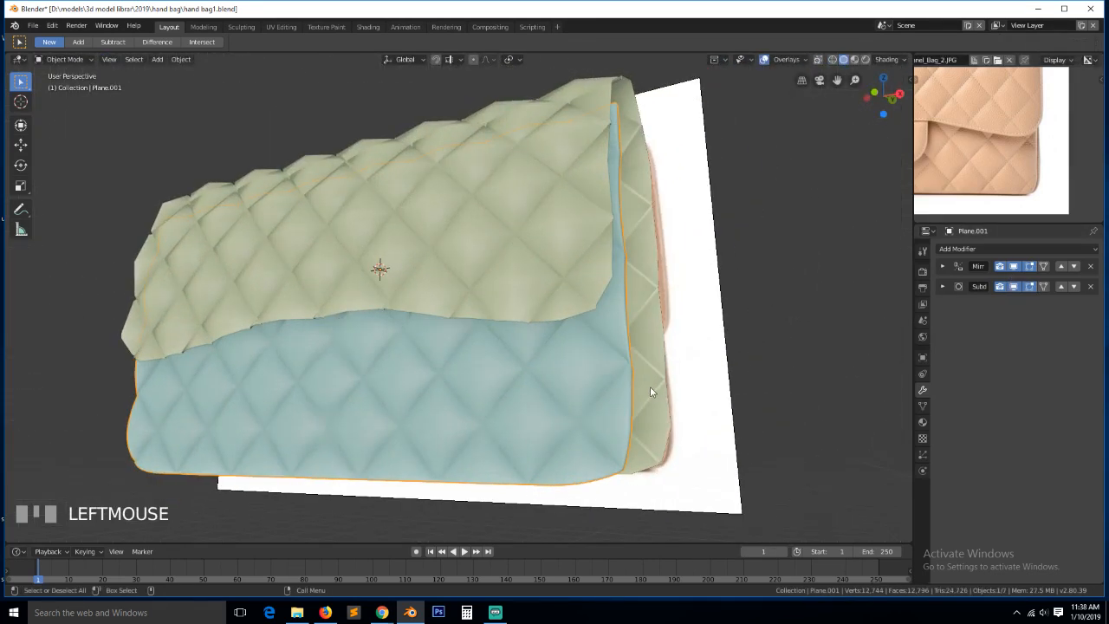
pyautogui.hotkey('alt', 'a')
pyautogui.scroll(2, 641, 390)
pyautogui.moveTo(650, 381); pyautogui.dragTo(590, 404, button='middle')
pyautogui.hotkey('shift', '`')
# Delete the vertices of the panel's backward-extruded loop in edit mode and select the remaining outer loop
pyautogui.press('Tab')
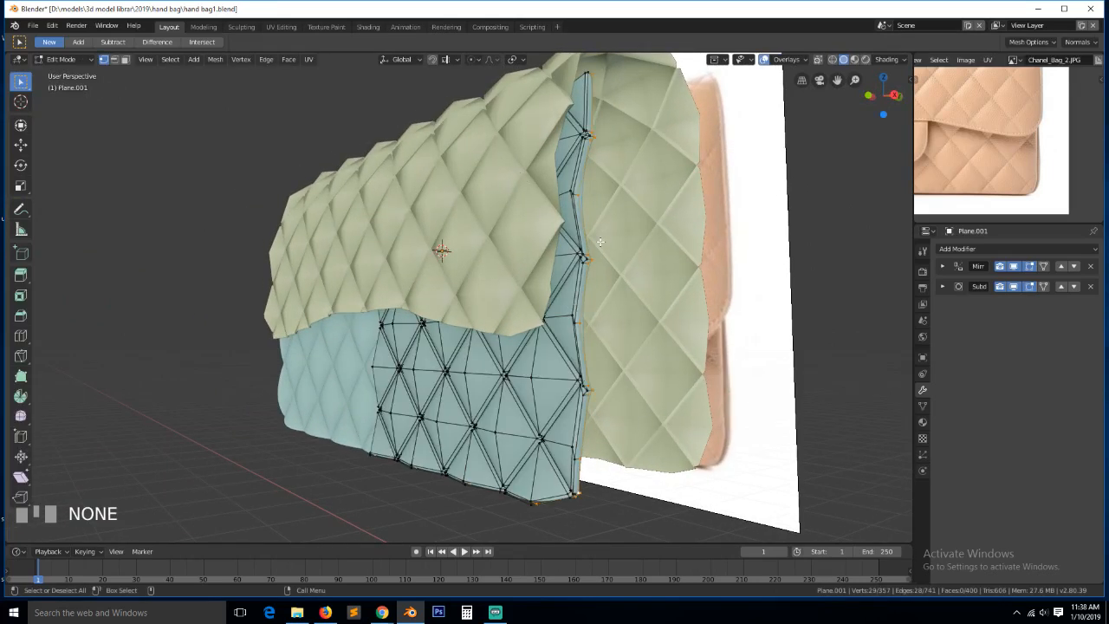
pyautogui.hotkey('alt', 'a')
pyautogui.press('`')
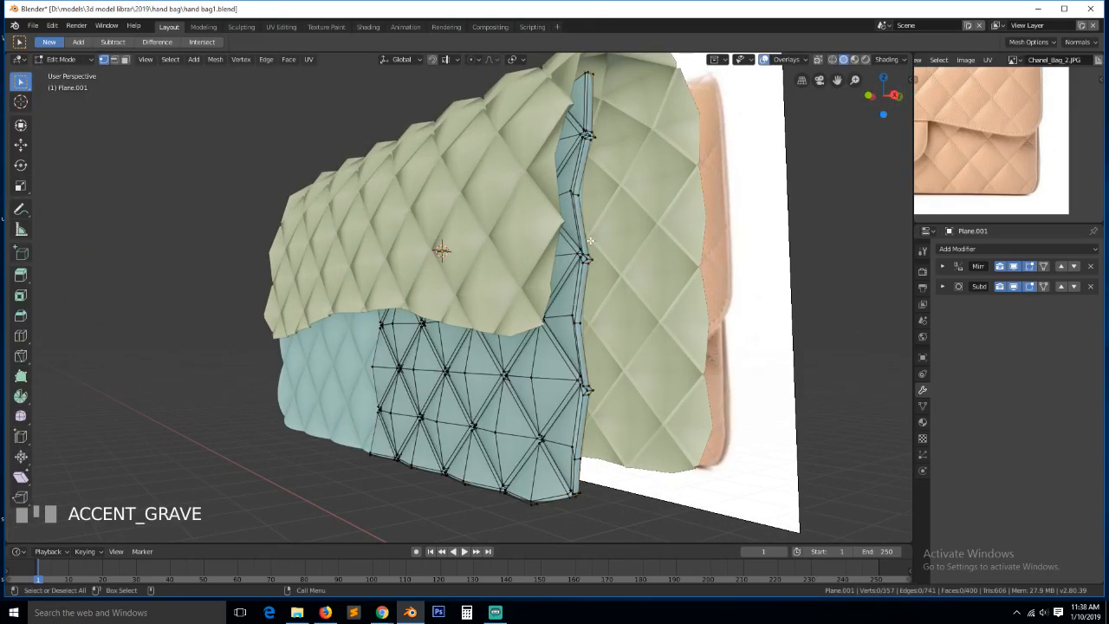
pyautogui.keyDown('alt'); pyautogui.click(590, 240); pyautogui.keyUp('alt')
pyautogui.press('x')
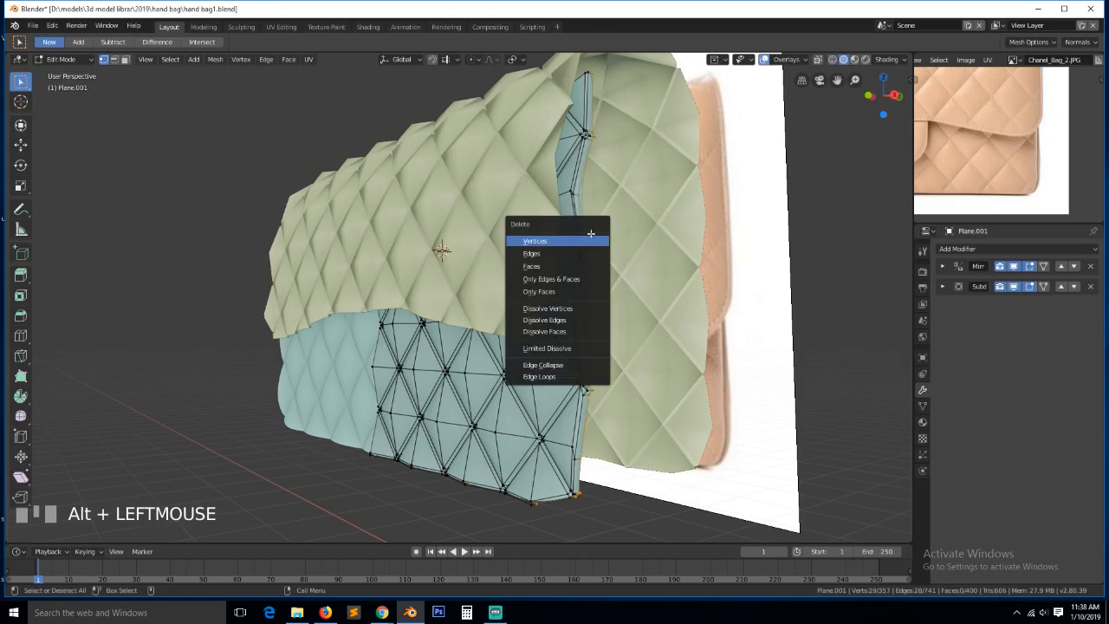
pyautogui.press('Return')
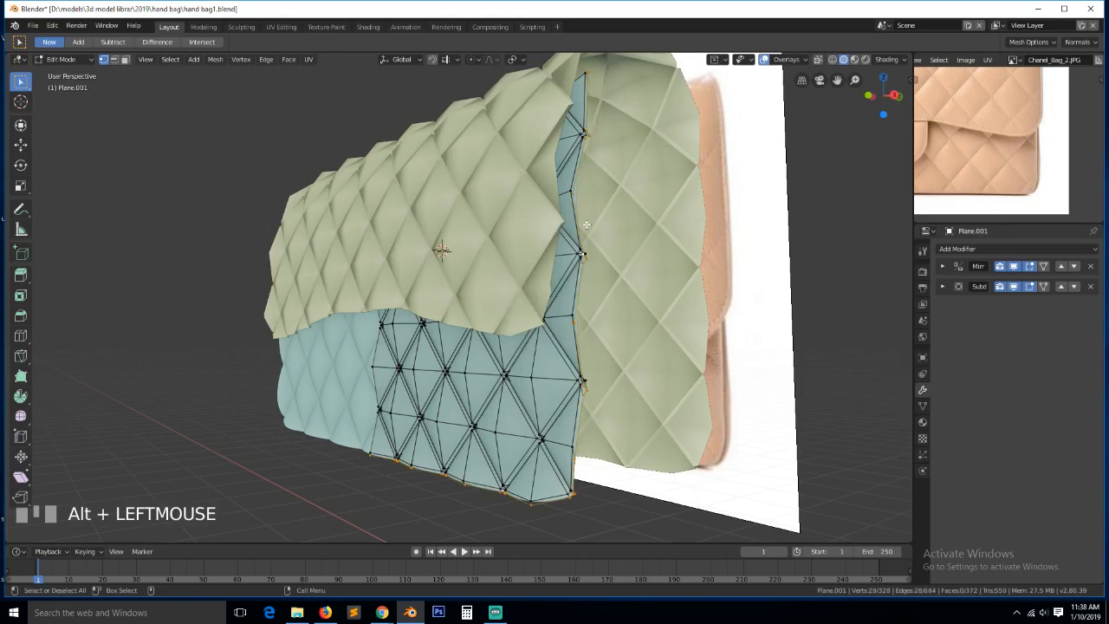
# Compare the panel border with the enlarged reference photo, extrude the outer loop in place, and hide the subdivision modifier in the viewport
pyautogui.press('KP_1')
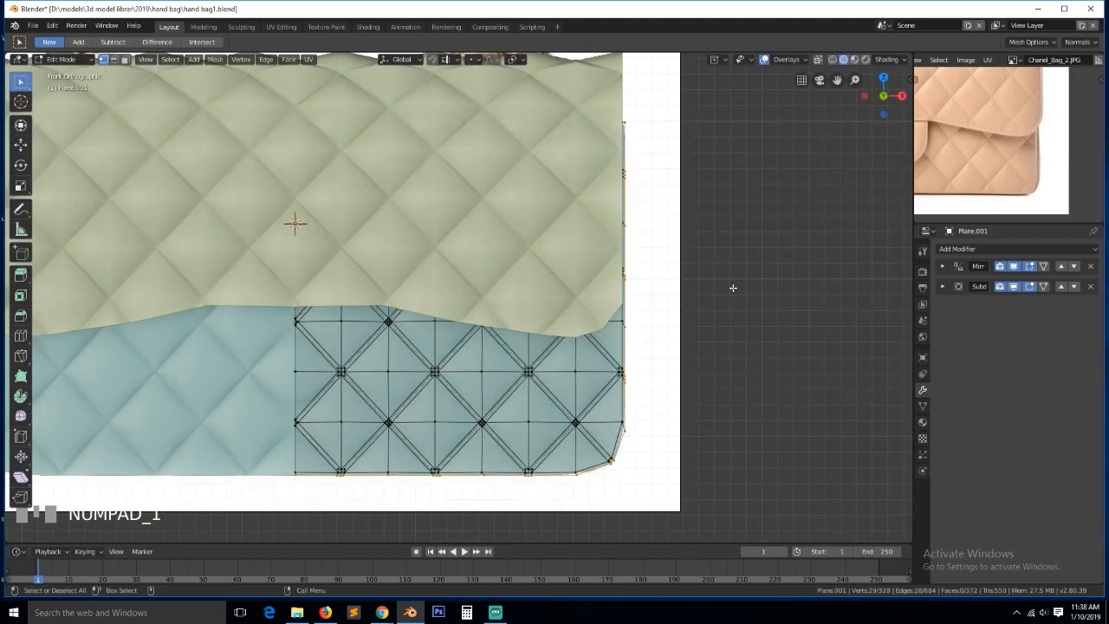
pyautogui.scroll(4, 996, 164)
pyautogui.moveTo(1092, 173)
pyautogui.mouseDown(button='middle')
pyautogui.moveTo(1025, 151)
pyautogui.moveTo(951, 178)
pyautogui.moveTo(1091, 175)
pyautogui.mouseUp(button='middle')
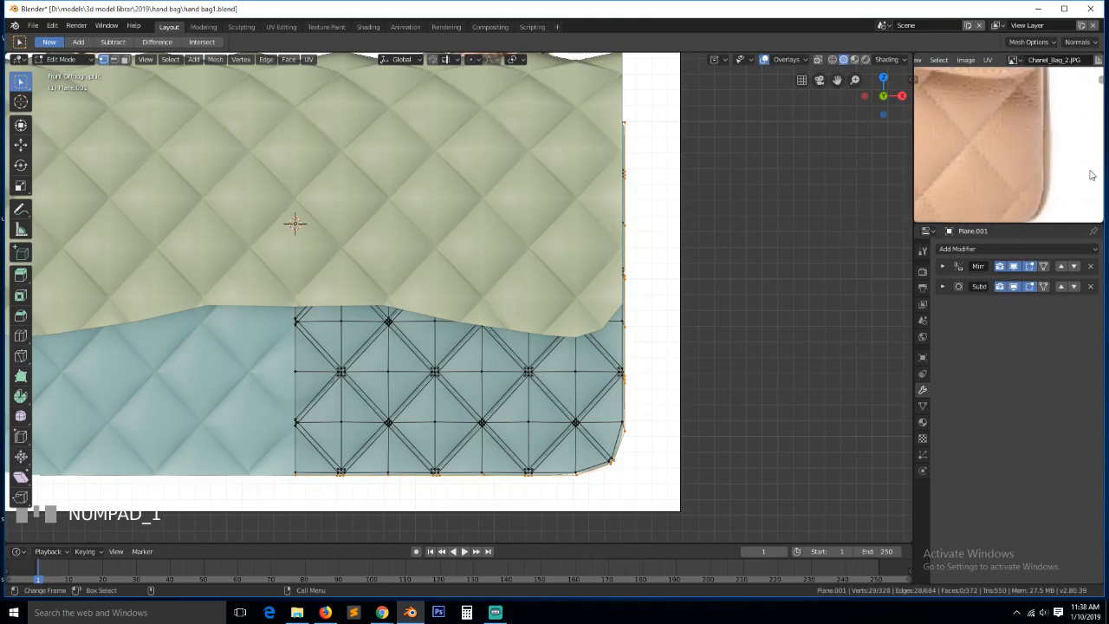
pyautogui.press('`')
pyautogui.moveTo(888, 194); pyautogui.dragTo(577, 311, button='middle')
pyautogui.press('KP_1')
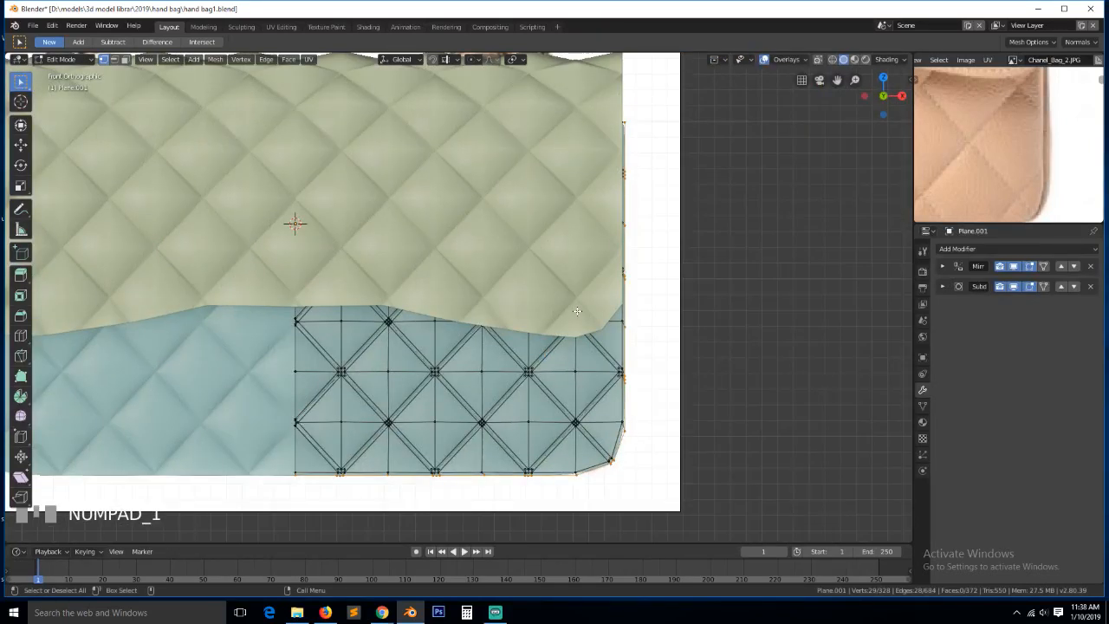
pyautogui.press('e')
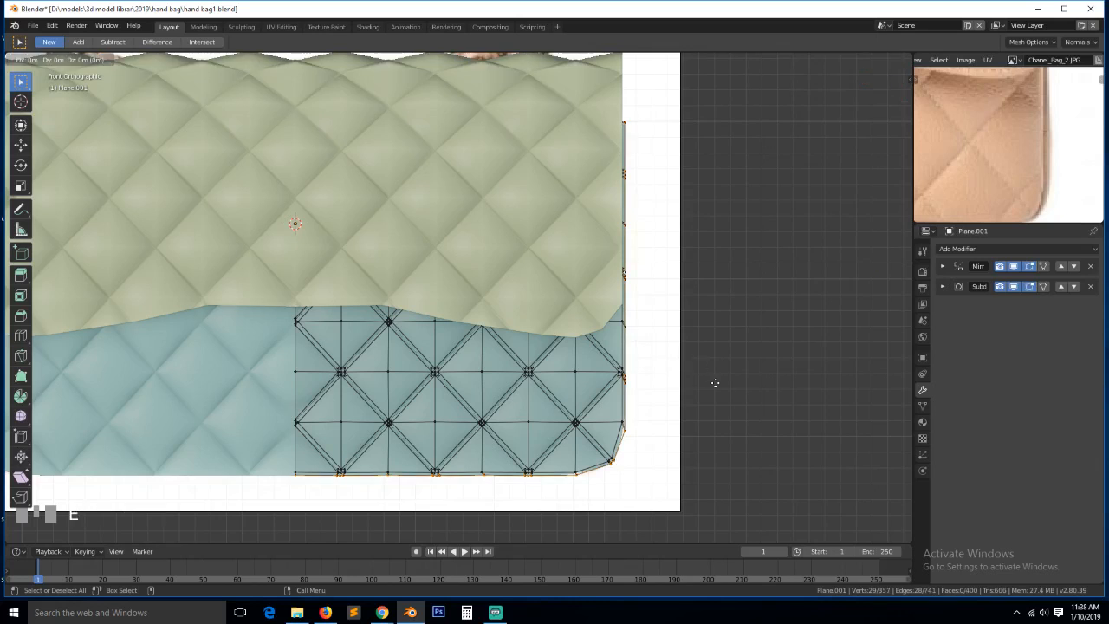
pyautogui.rightClick(715, 385)
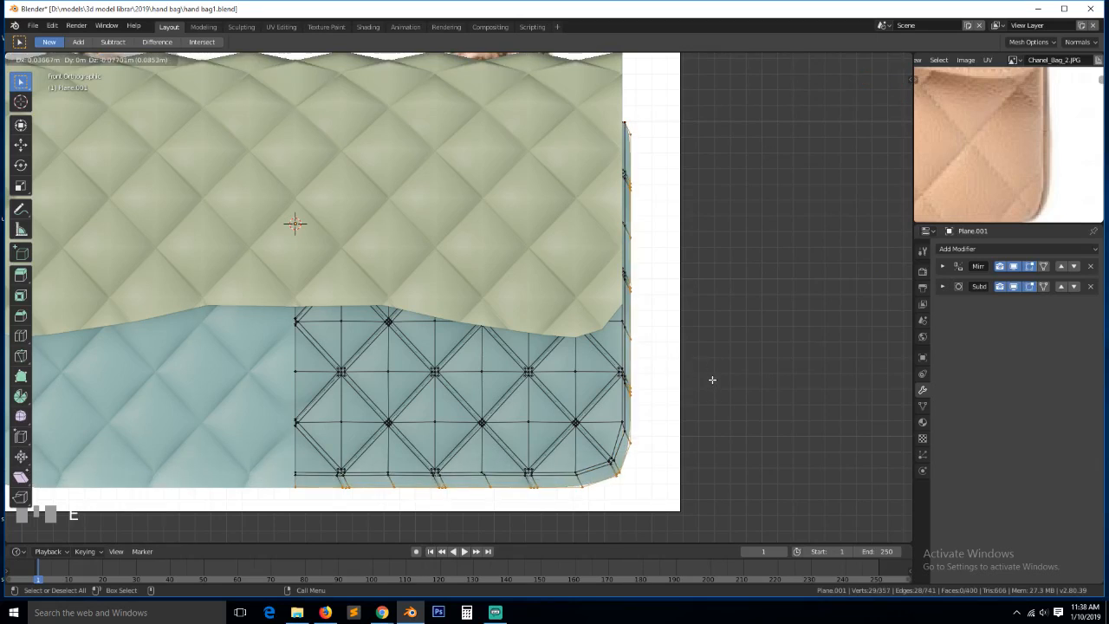
pyautogui.click(1015, 287)
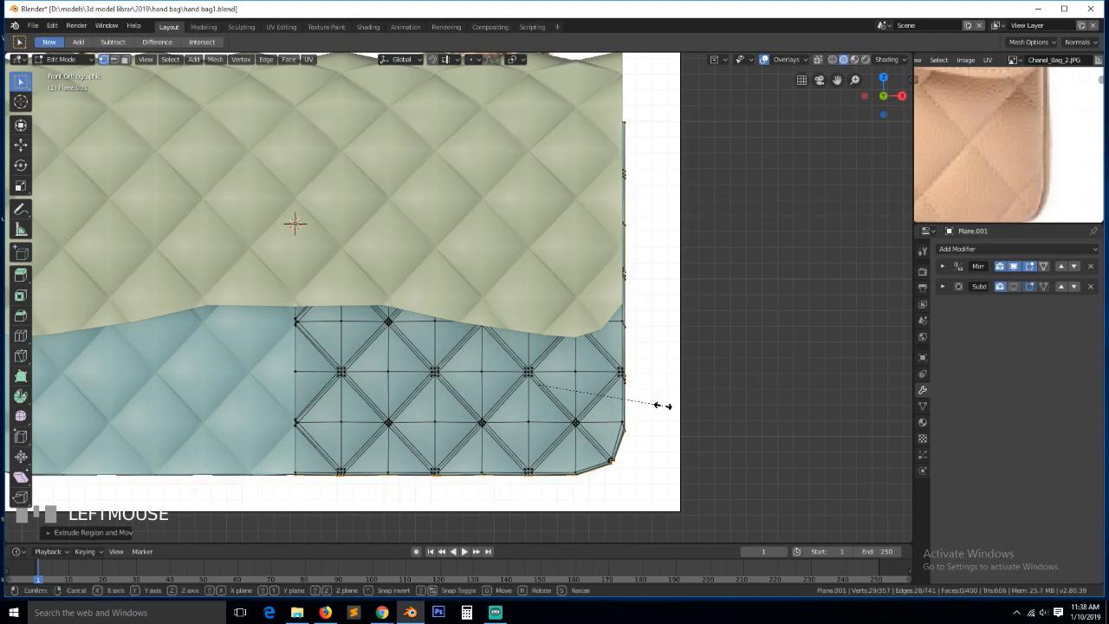
# Move the extruded loop slightly backward along Y in right view, leaving its scale unchanged
pyautogui.press('s')
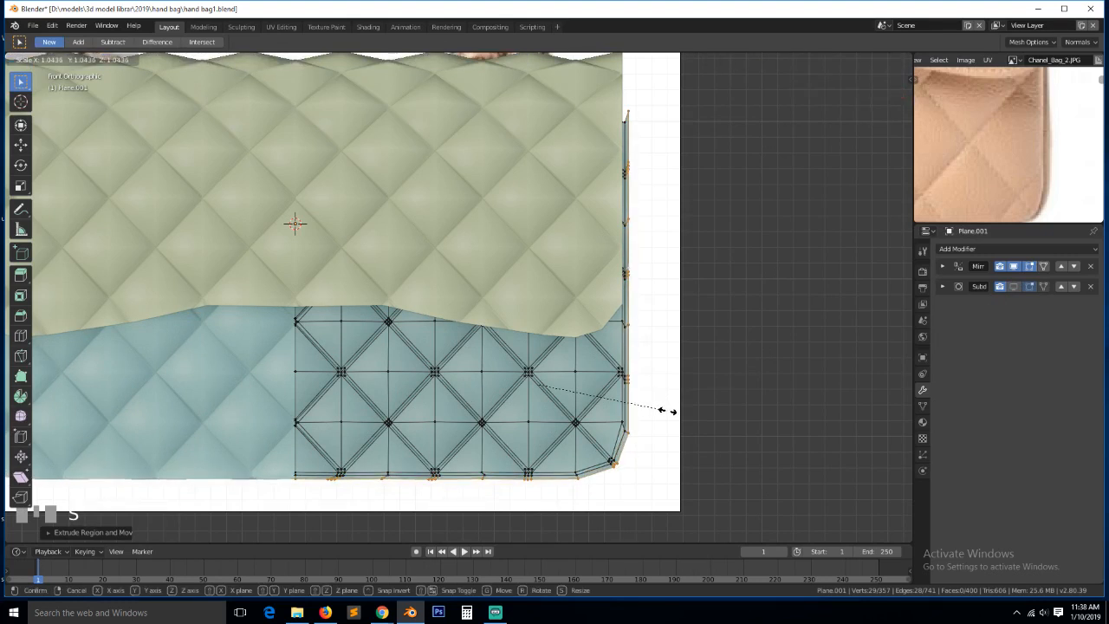
pyautogui.rightClick(668, 411)
pyautogui.press('KP_3')
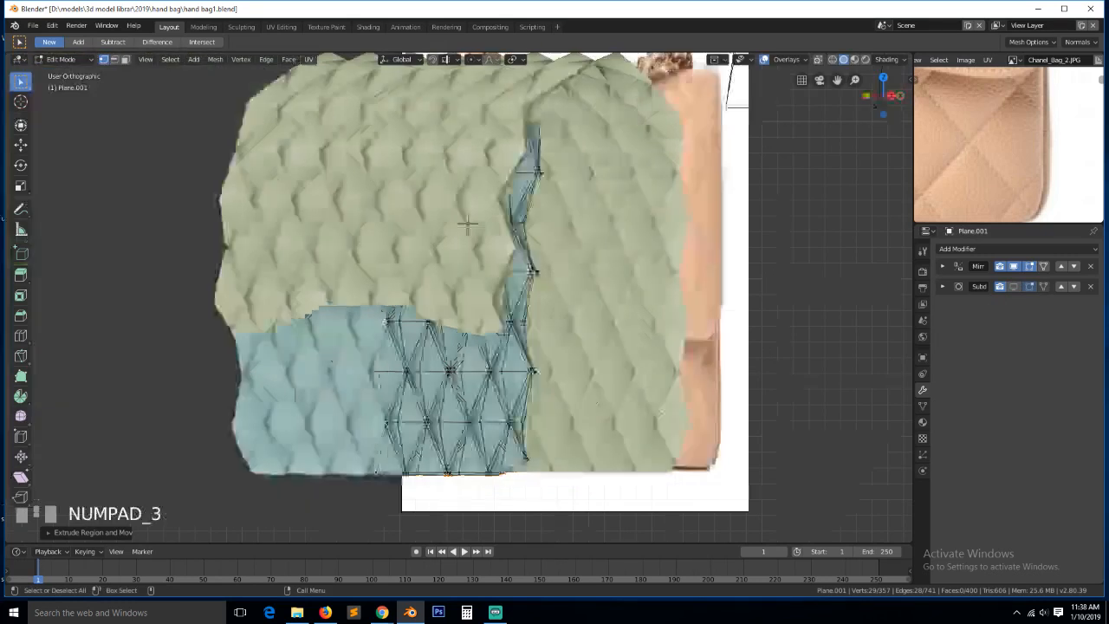
pyautogui.press('g')
pyautogui.press('y')
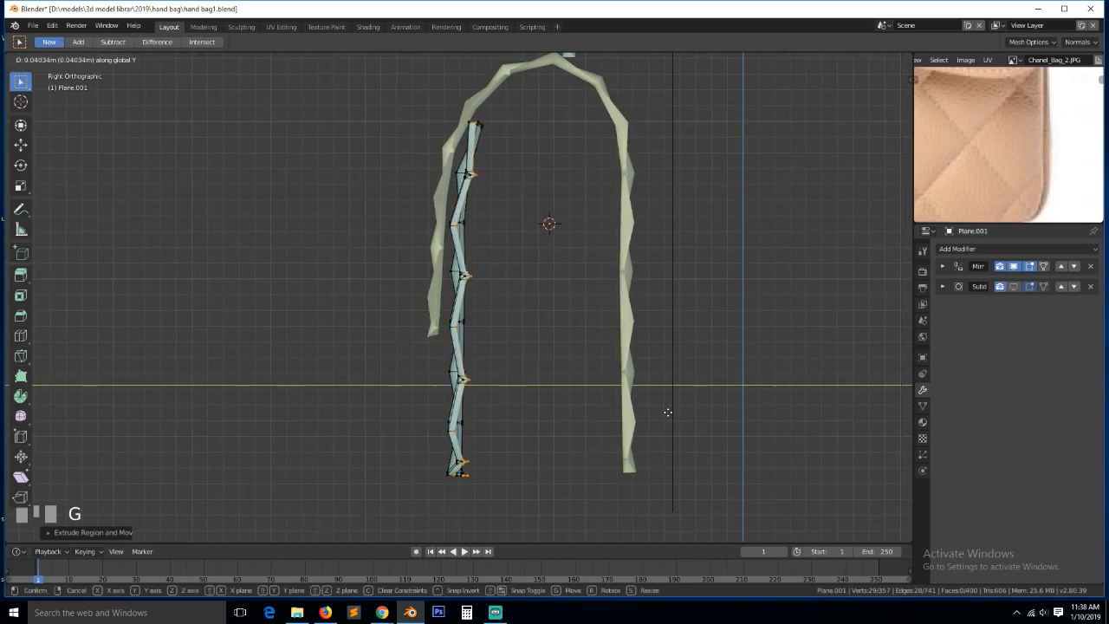
pyautogui.click(667, 412)
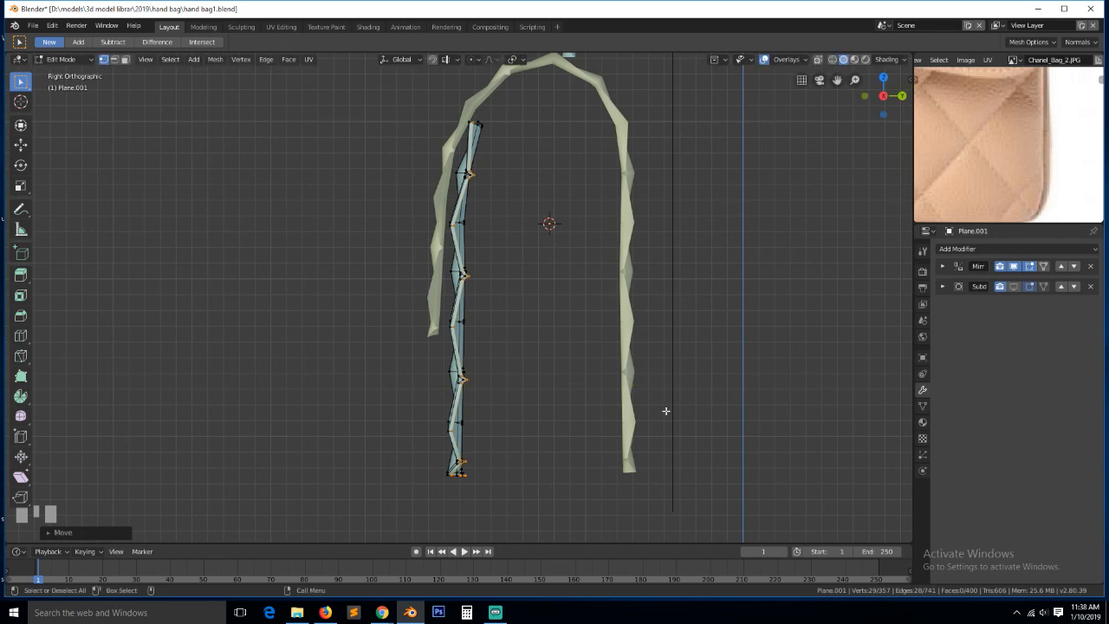
# Extrude the border loop again in place and scale it slightly inward in front wireframe view
pyautogui.moveTo(668, 412); pyautogui.dragTo(678, 464, button='middle')
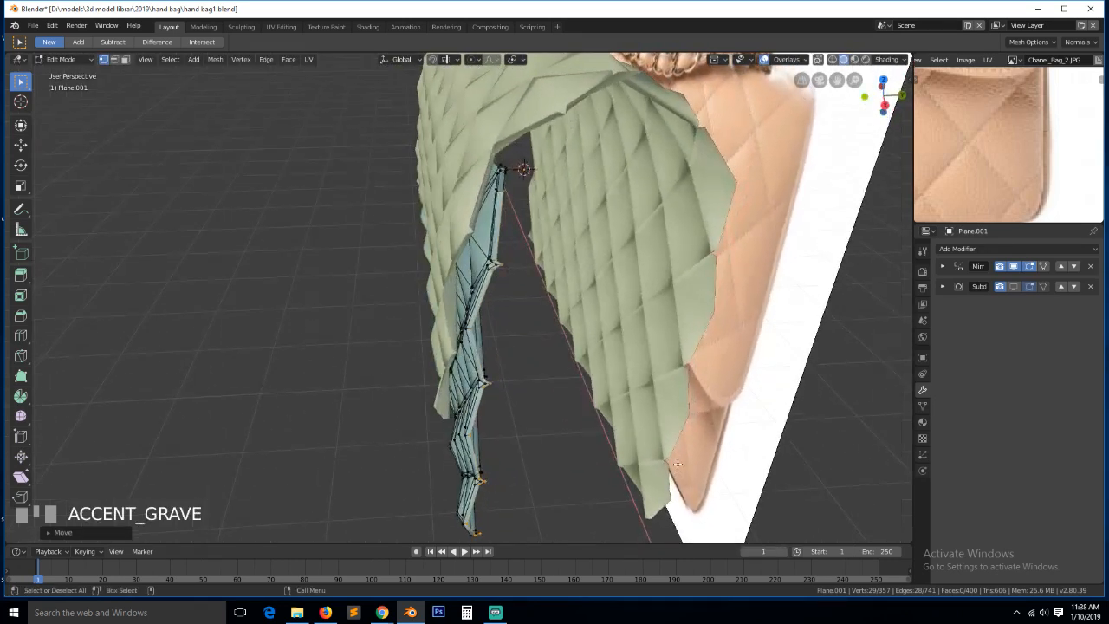
pyautogui.press('e')
pyautogui.click(677, 463)
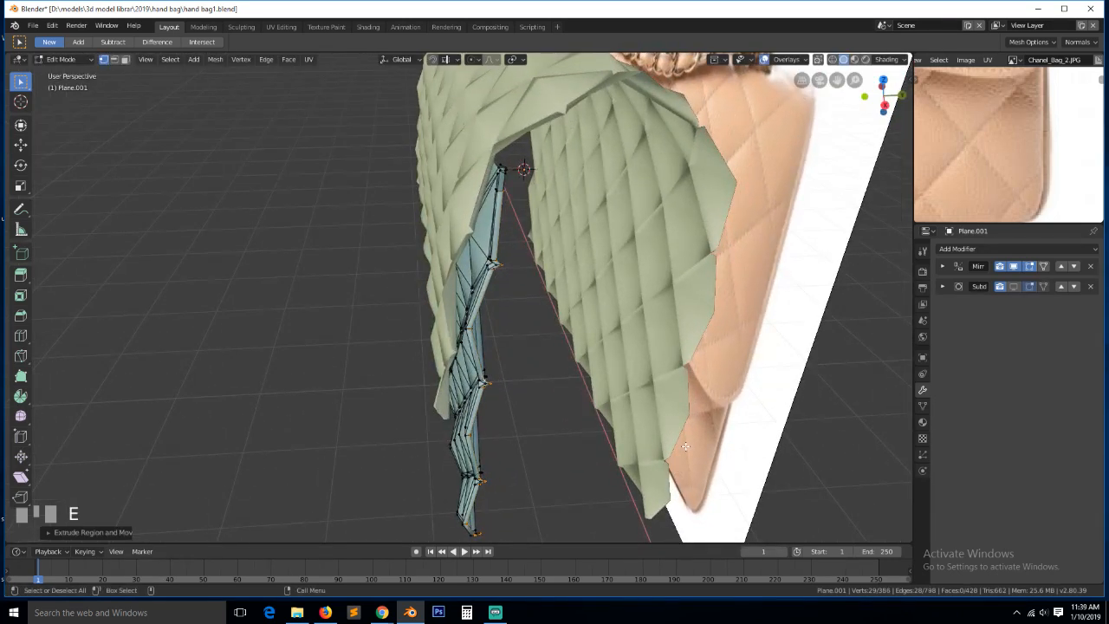
pyautogui.press('KP_1')
pyautogui.press('z')
pyautogui.click(596, 440)
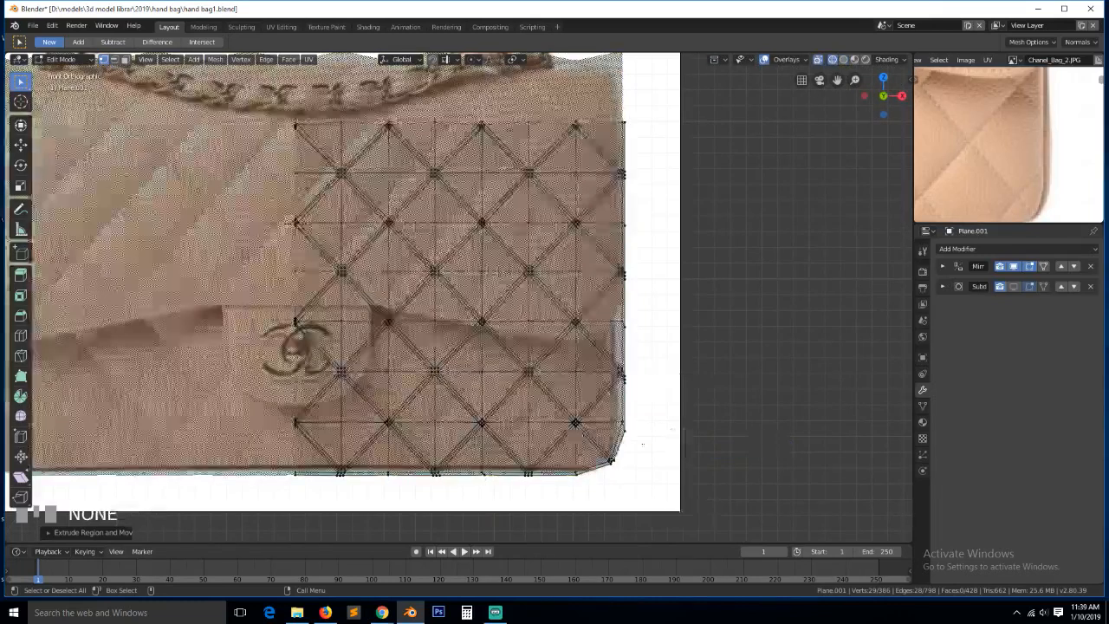
pyautogui.press('s')
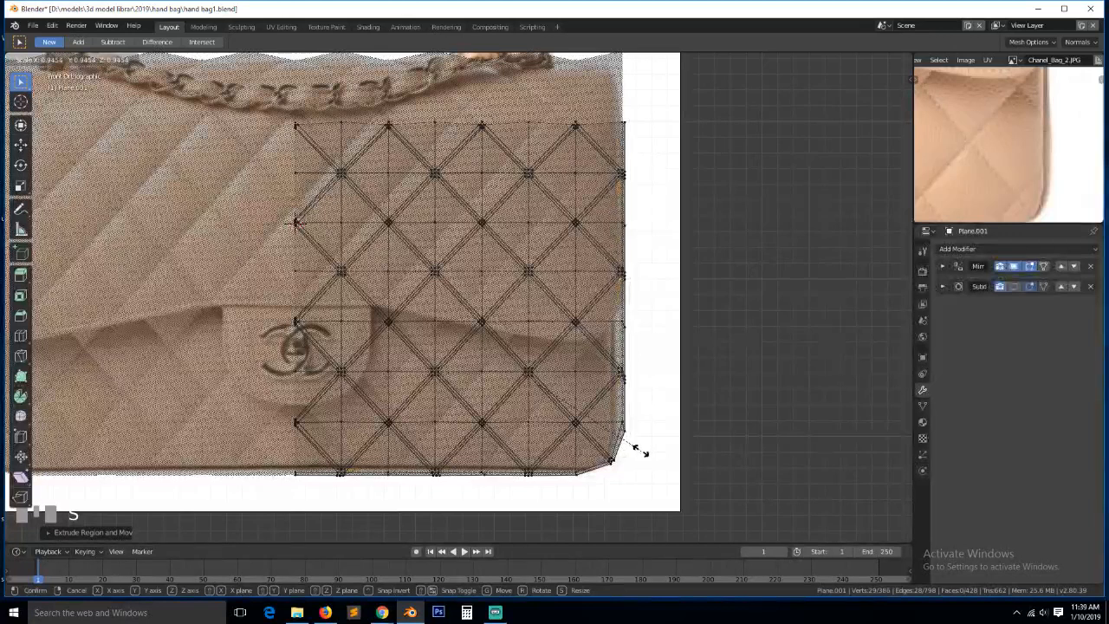
pyautogui.click(639, 447)
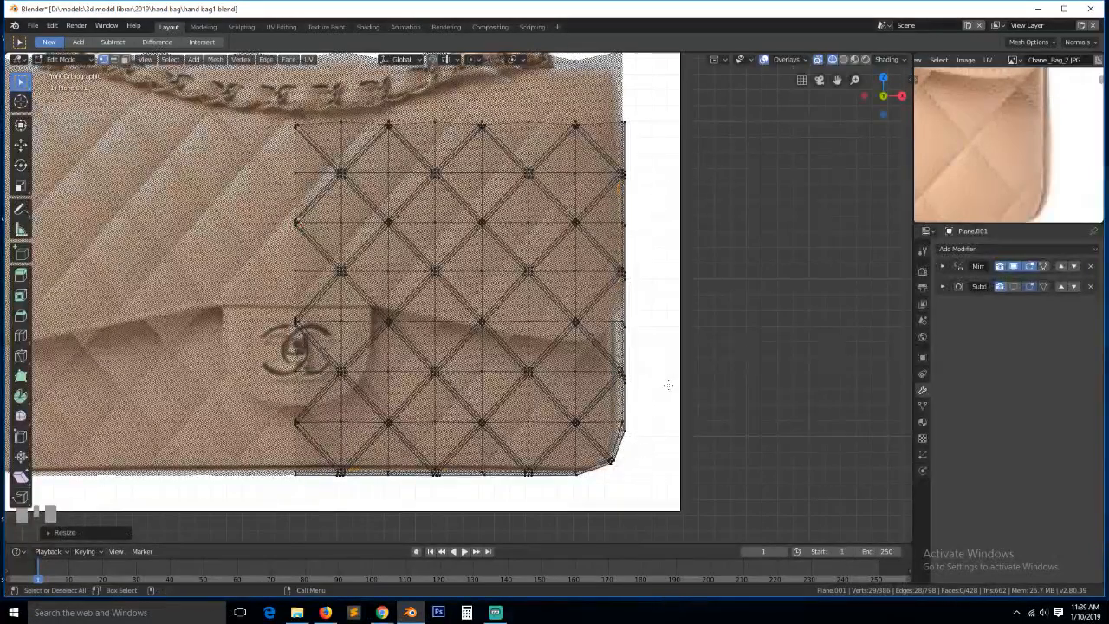
# Extrude the panel's border loop backward about 0.5 m along Y in right view
pyautogui.moveTo(668, 385); pyautogui.dragTo(608, 397, button='middle')
pyautogui.press('KP_3')
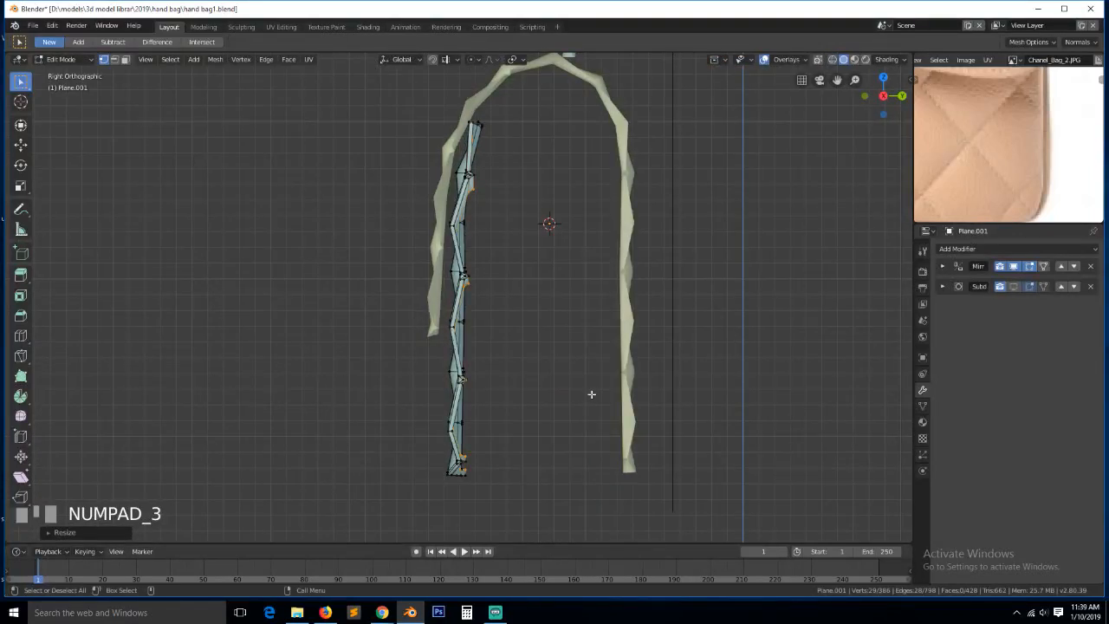
pyautogui.press('e')
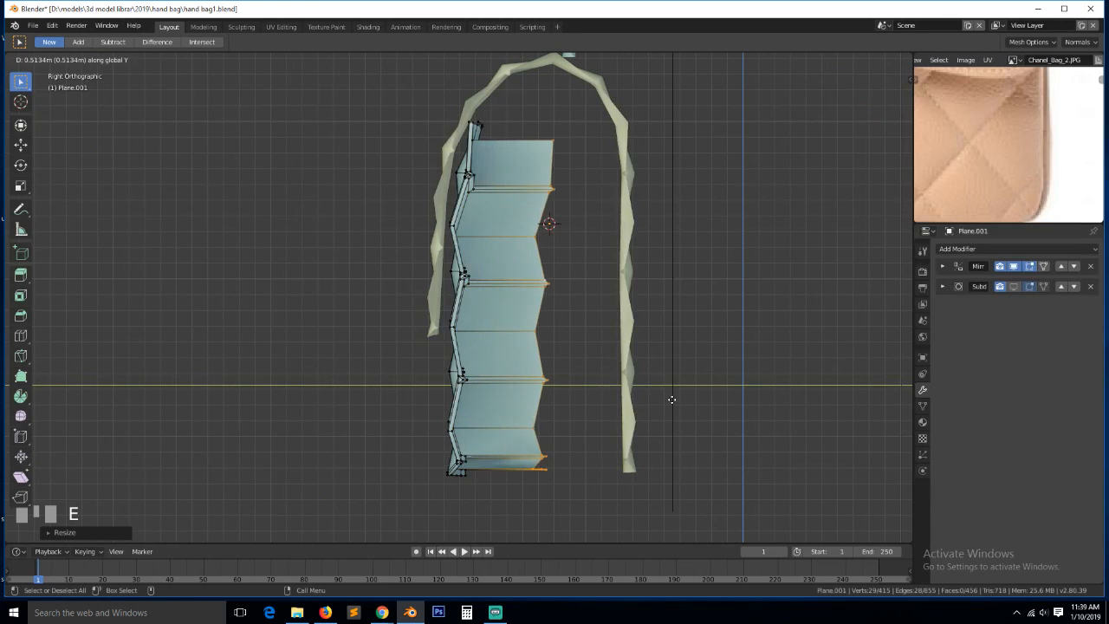
pyautogui.click(665, 400)
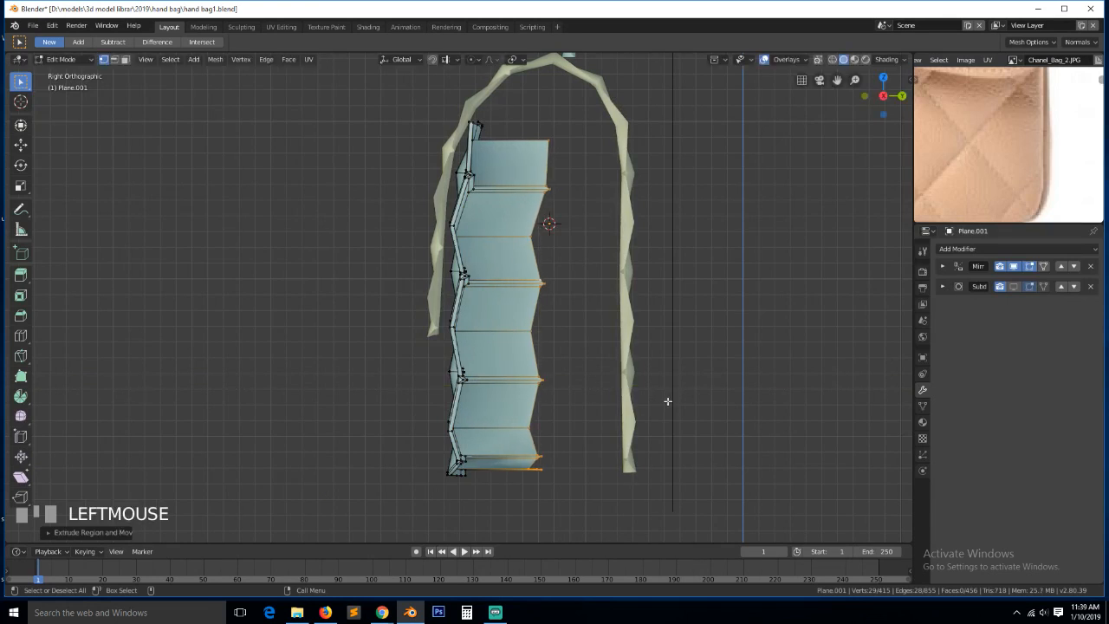
# Flatten the extruded rear loop by scaling it to 0 along Y, and clear the selection
pyautogui.press('s')
pyautogui.click(669, 405)
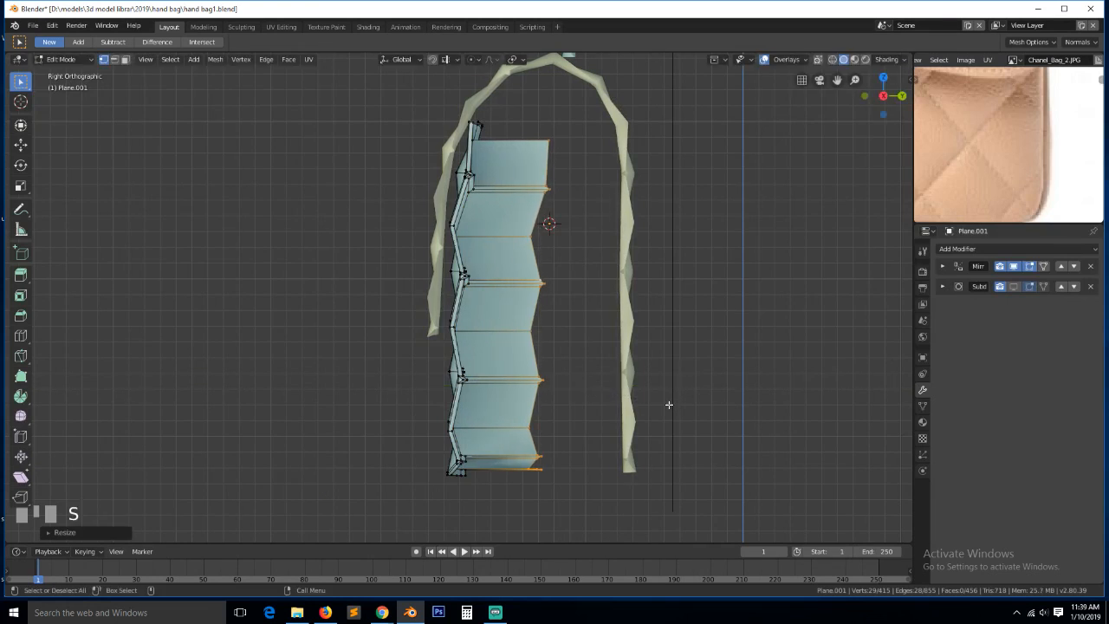
pyautogui.write('sy')
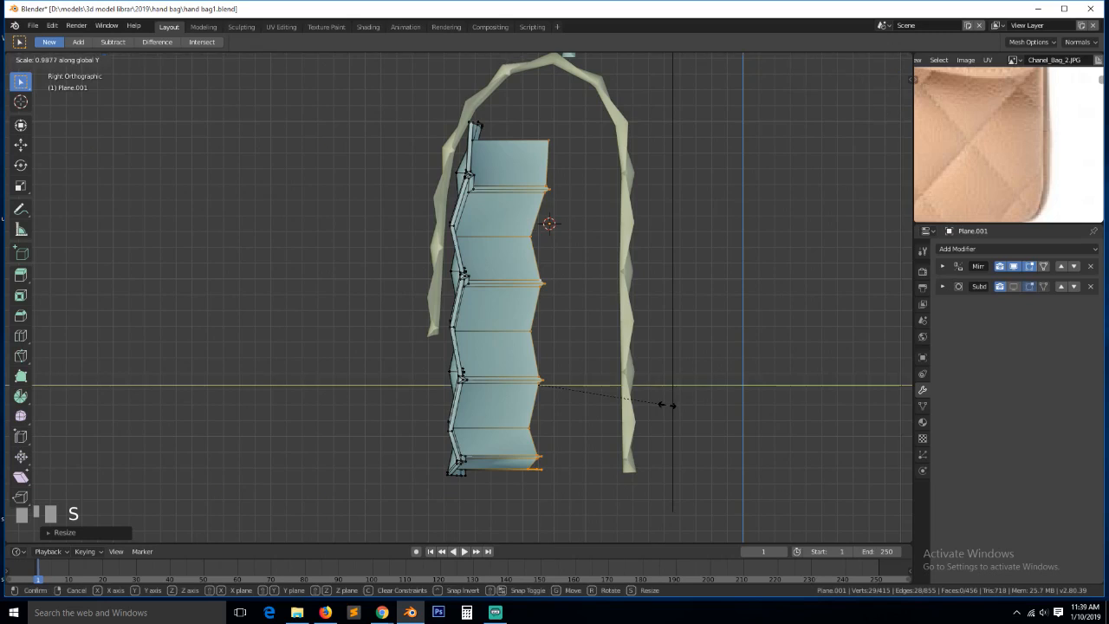
pyautogui.write('0')
pyautogui.click(669, 405)
pyautogui.hotkey('alt', 'a')
# Select the two narrow strip faces at the side wall's upper seam and raise them about 0.1 m along Z
pyautogui.scroll(3, 588, 279)
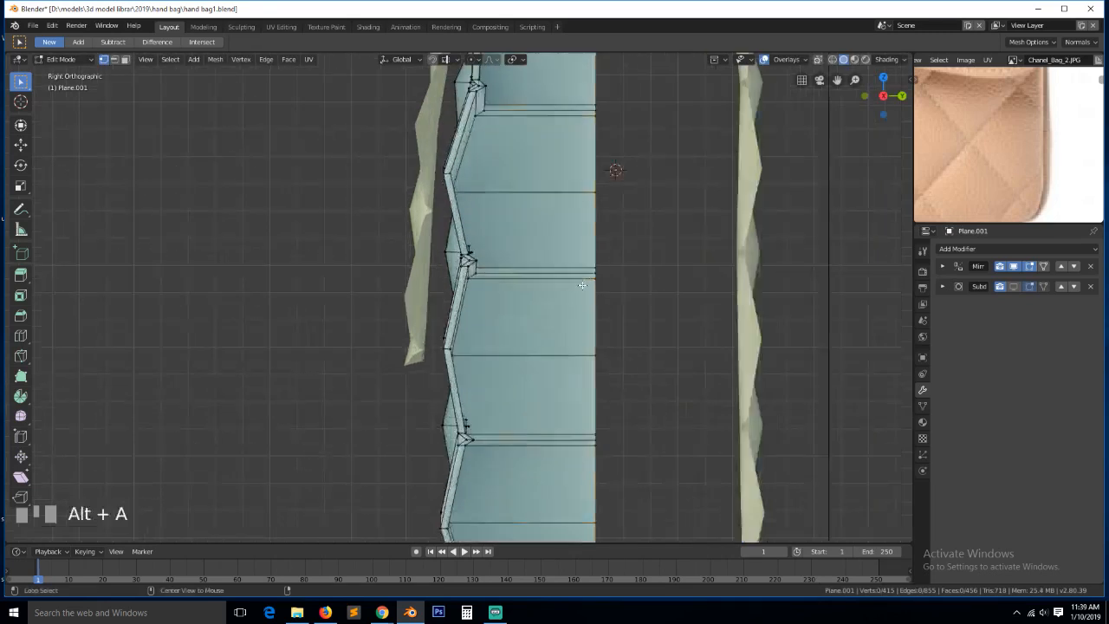
pyautogui.moveTo(614, 170); pyautogui.dragTo(443, 304, button='middle')
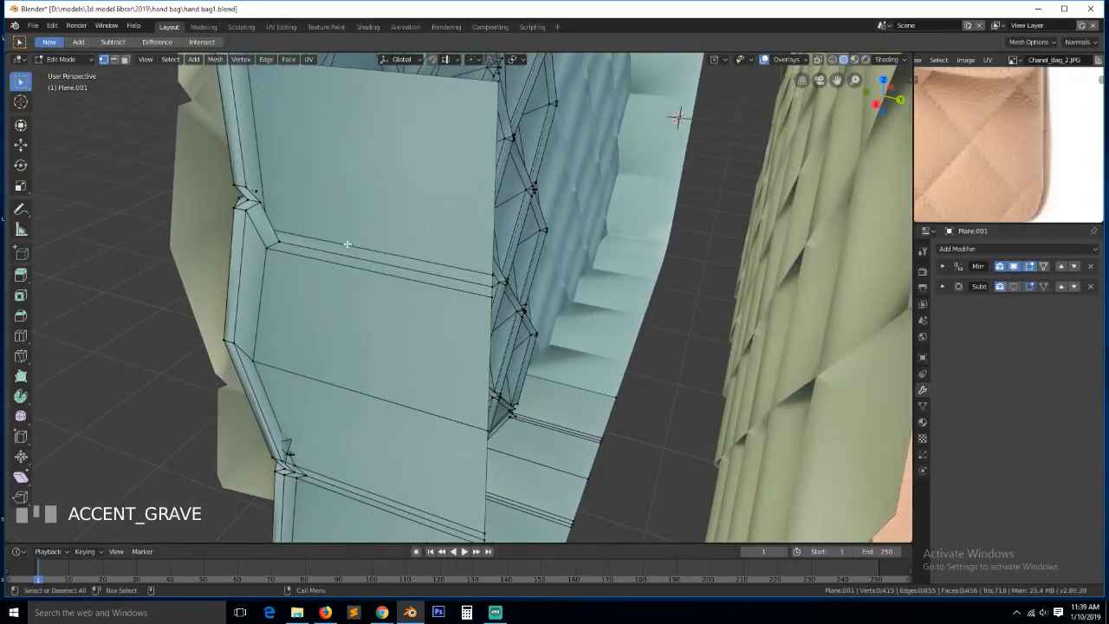
pyautogui.press('3')
pyautogui.click(400, 264)
pyautogui.keyDown('ctrl'); pyautogui.click(403, 273); pyautogui.keyUp('ctrl')
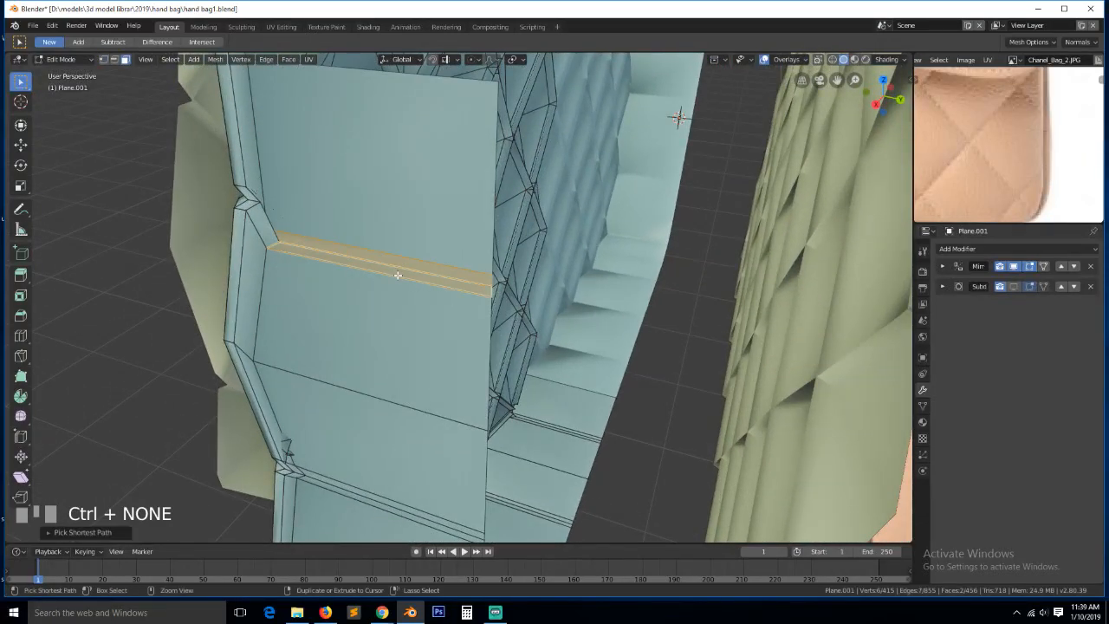
pyautogui.press('g')
pyautogui.press('z')
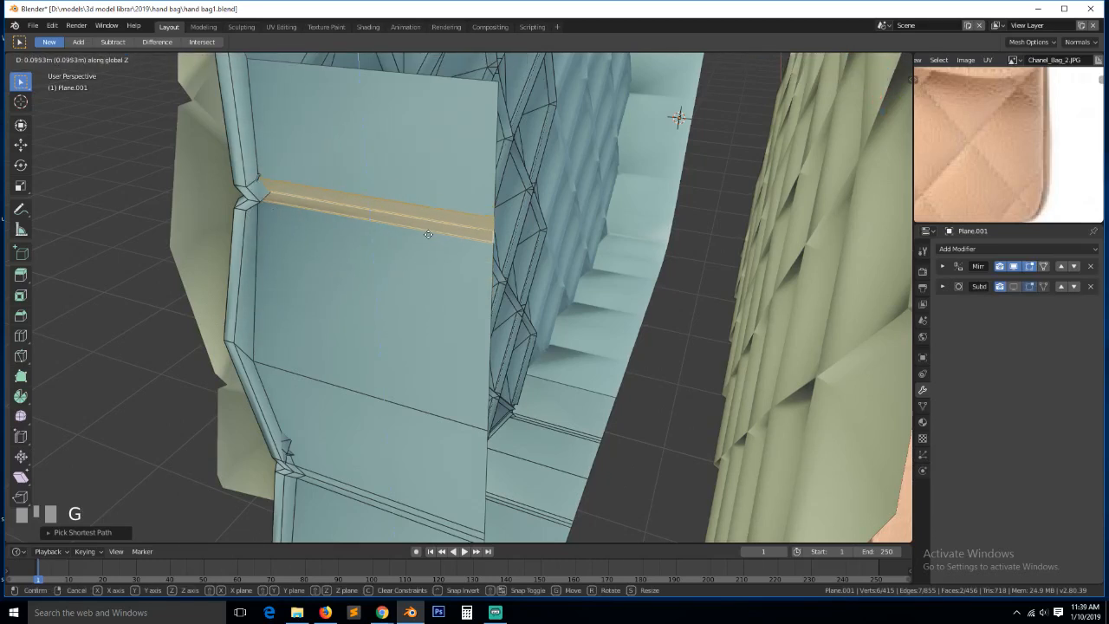
pyautogui.click(431, 225)
# Select the two narrow strip faces at the side wall's middle seam and raise them about 0.05 m along Z
pyautogui.scroll(-2, 421, 339)
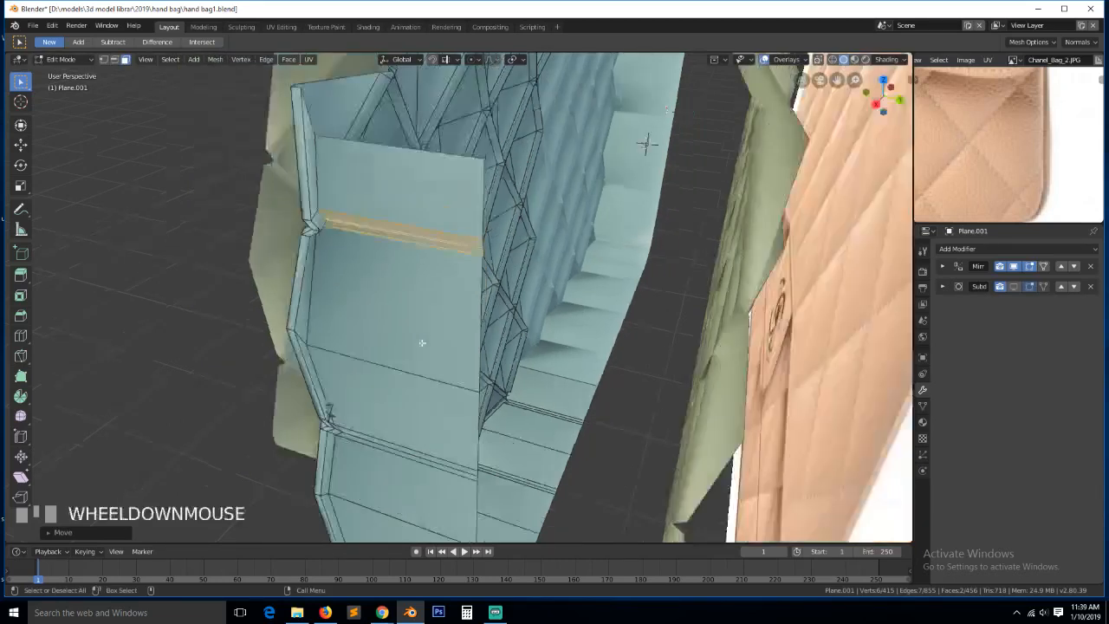
pyautogui.moveTo(421, 339); pyautogui.dragTo(429, 295, button='middle')
pyautogui.click(429, 295)
pyautogui.click(445, 264)
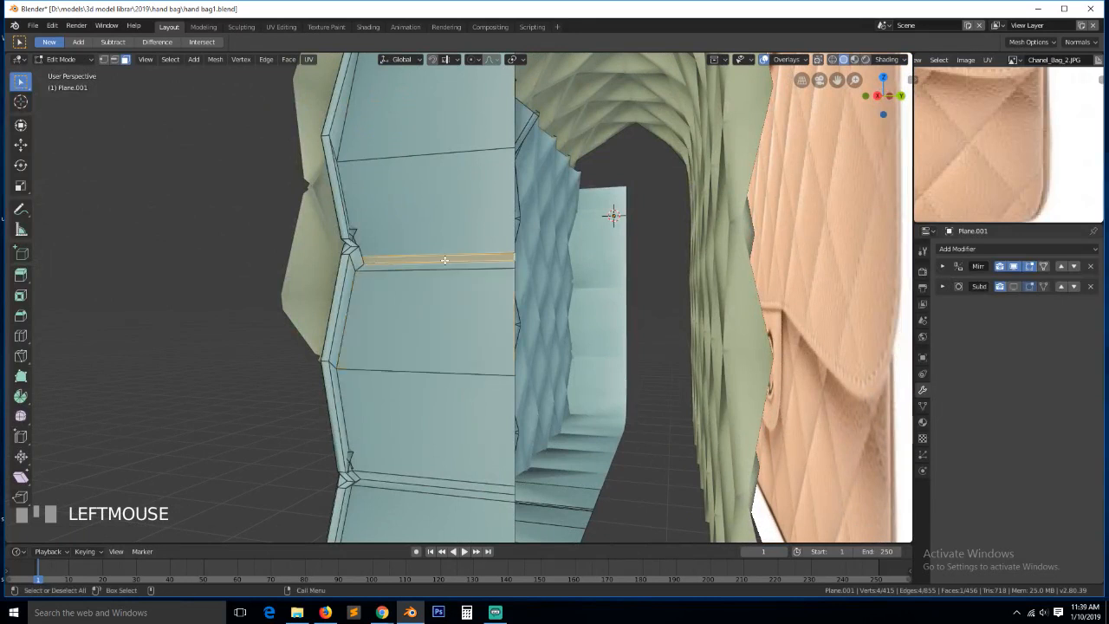
pyautogui.keyDown('ctrl'); pyautogui.click(447, 266); pyautogui.keyUp('ctrl')
pyautogui.press('g')
pyautogui.press('z')
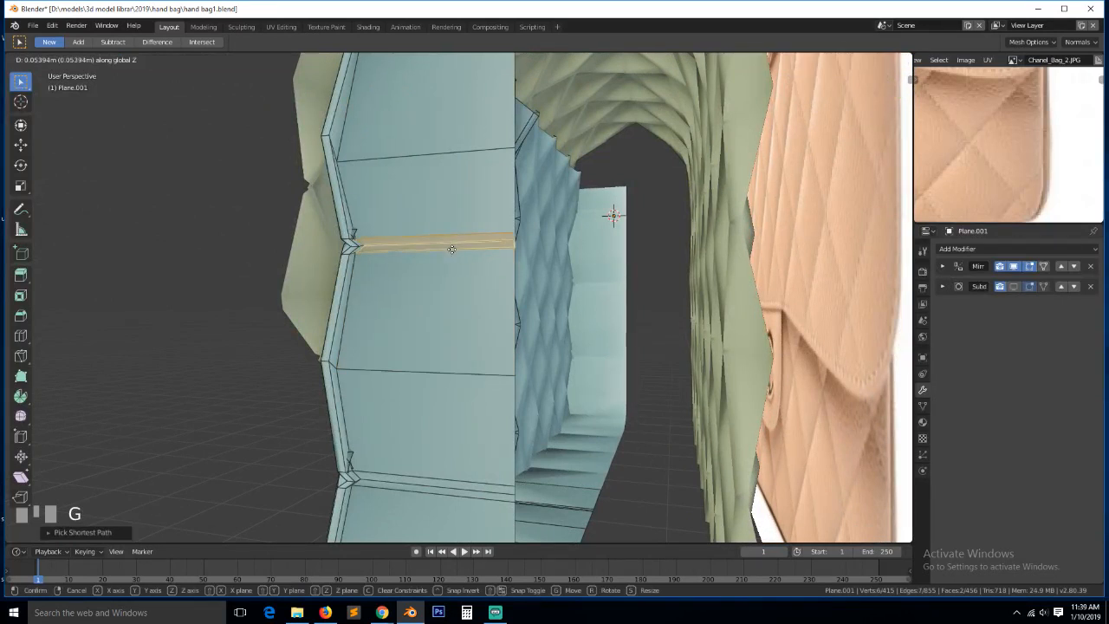
pyautogui.click(452, 253)
# Select the two strip faces at the side wall's next lower seam and raise them slightly along Z
pyautogui.click(468, 480)
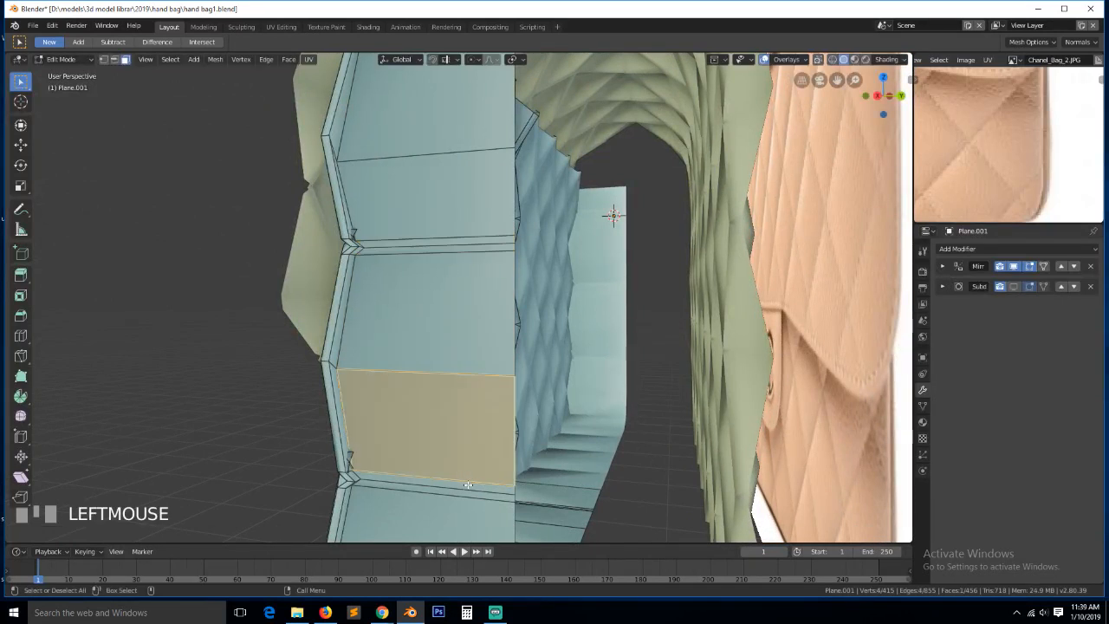
pyautogui.click(468, 487)
pyautogui.keyDown('ctrl'); pyautogui.click(470, 487); pyautogui.keyUp('ctrl')
pyautogui.press('g')
pyautogui.press('z')
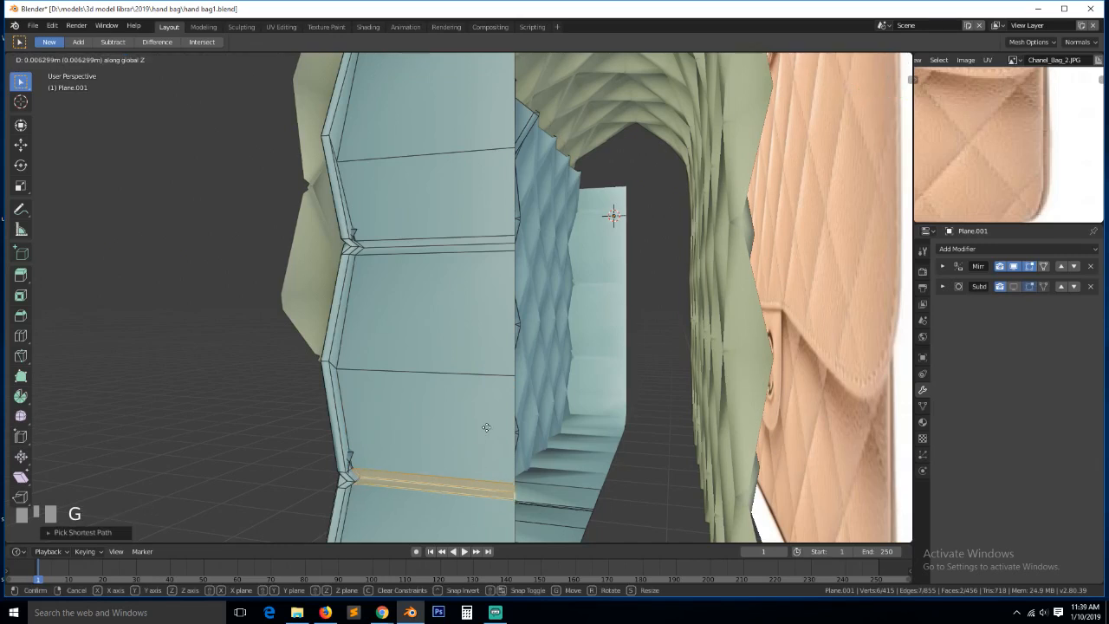
pyautogui.click(487, 425)
# Examine the narrow seam strips along the panel's bottom wall from below
pyautogui.scroll(-5, 487, 433)
pyautogui.press('`')
pyautogui.moveTo(487, 430); pyautogui.dragTo(530, 353, button='middle')
pyautogui.scroll(3, 495, 366)
pyautogui.scroll(3, 524, 382)
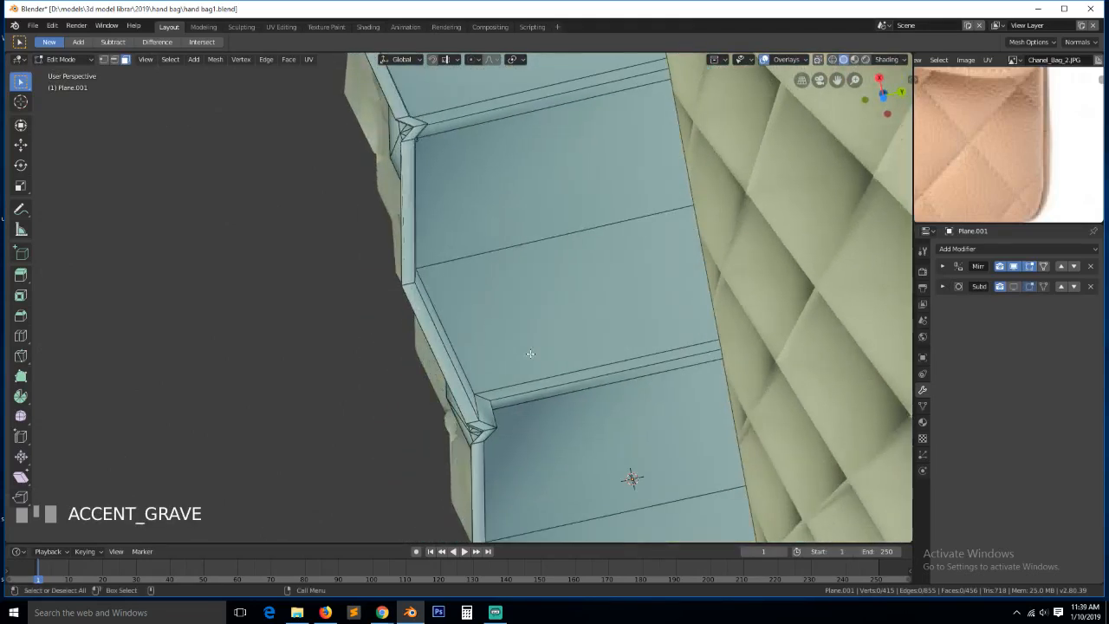
pyautogui.click(552, 384)
pyautogui.moveTo(595, 396); pyautogui.dragTo(733, 424, button='middle')
pyautogui.scroll(-3, 694, 424)
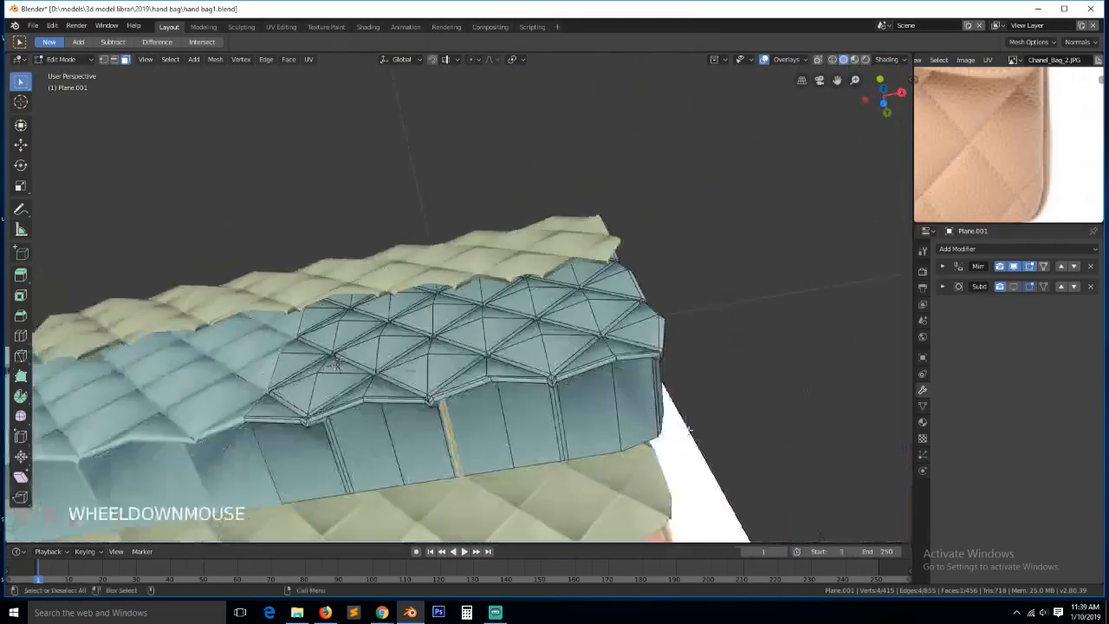
pyautogui.moveTo(538, 424); pyautogui.dragTo(559, 470, button='middle')
# Preview the panel's side wall in object mode with viewport subdivision on, and return to edit mode with it hidden
pyautogui.press('Tab')
pyautogui.moveTo(656, 369); pyautogui.dragTo(586, 403, button='middle')
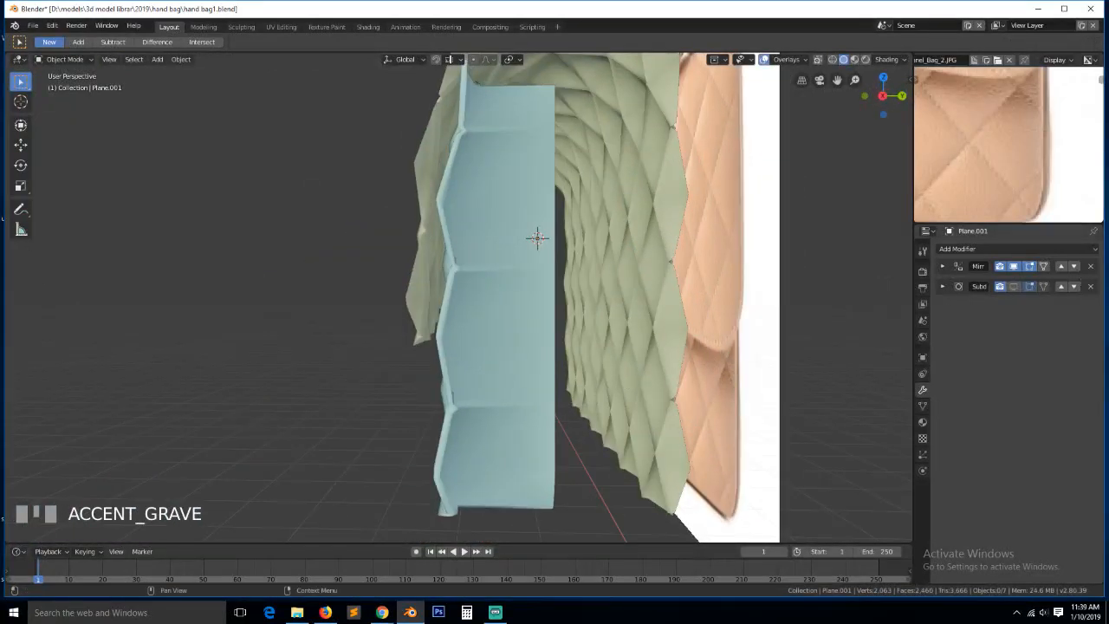
pyautogui.click(534, 290)
pyautogui.moveTo(532, 288); pyautogui.dragTo(532, 323, button='middle')
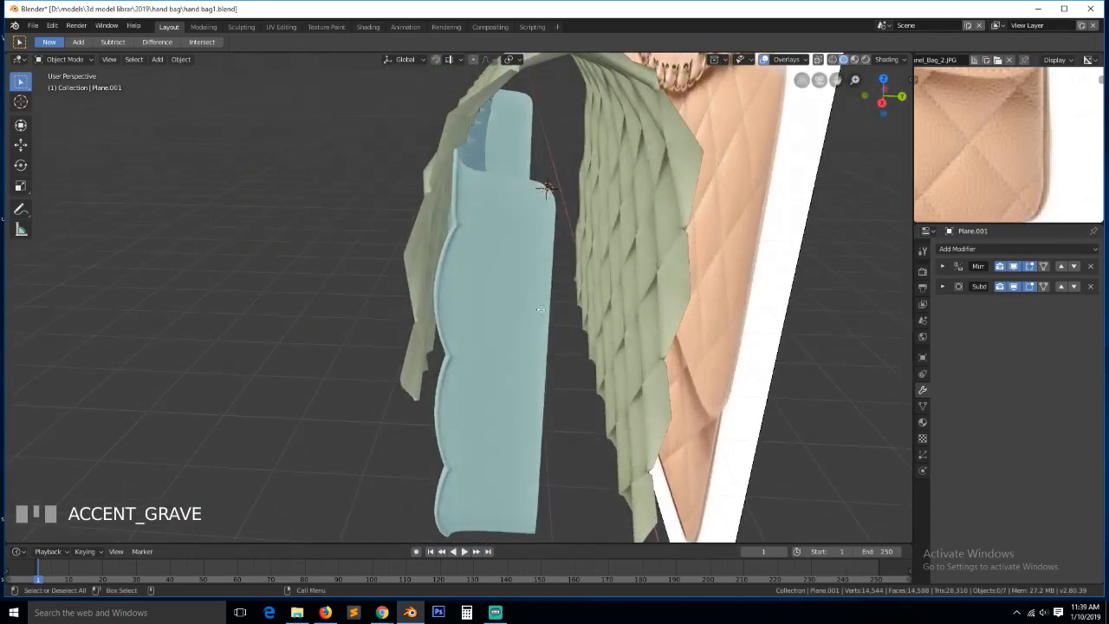
pyautogui.press('Tab')
pyautogui.click(1013, 287)
pyautogui.moveTo(520, 259); pyautogui.dragTo(475, 252, button='middle')
pyautogui.press('1')
pyautogui.scroll(4, 477, 264)
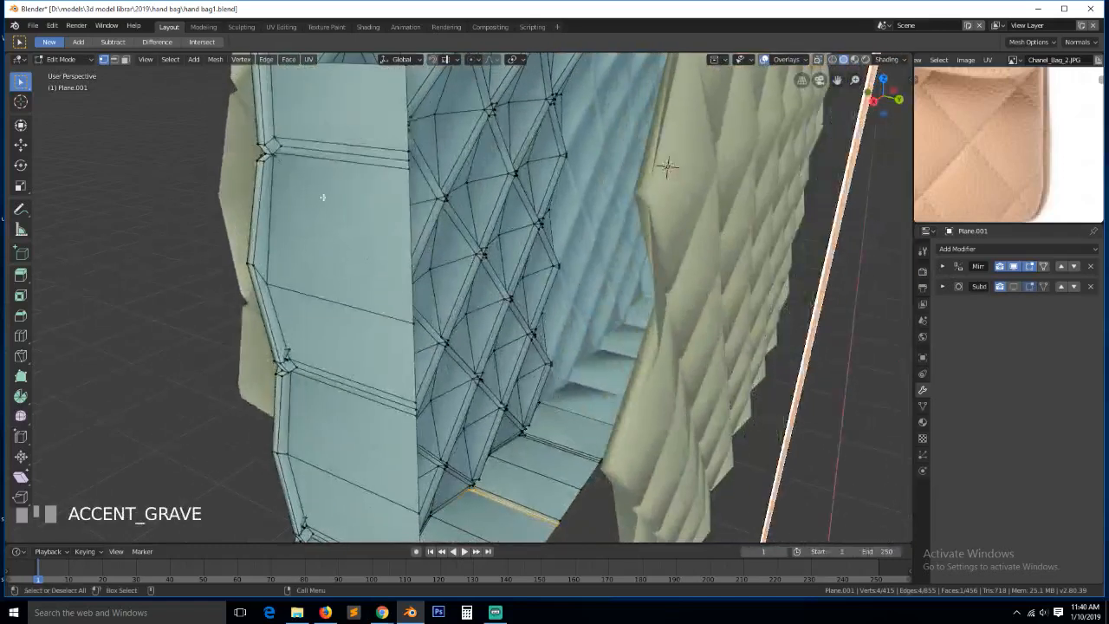
pyautogui.moveTo(304, 153); pyautogui.dragTo(305, 152, button='middle')
pyautogui.click(307, 154)
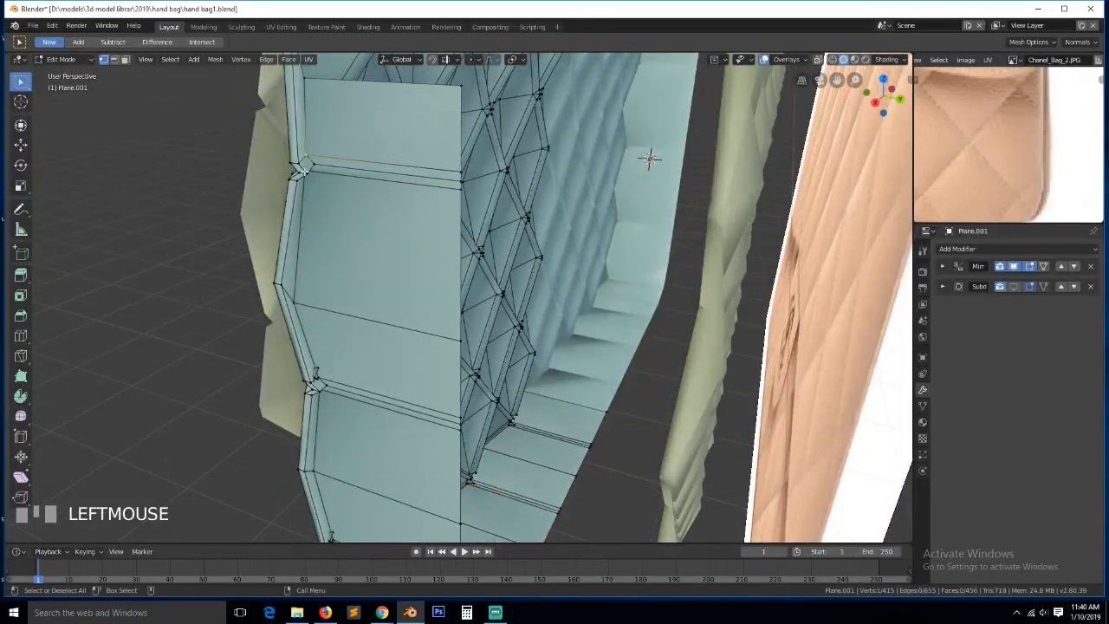
pyautogui.keyDown('alt'); pyautogui.click(391, 173); pyautogui.keyUp('alt')
pyautogui.moveTo(391, 172)
pyautogui.mouseDown(button='middle')
pyautogui.moveTo(431, 171)
pyautogui.moveTo(378, 158)
pyautogui.mouseUp(button='middle')
pyautogui.hotkey('alt', 'a')
# Merge the three rear-edge vertices of the side wall's seam strip at their center in vertex mode
pyautogui.press('1')
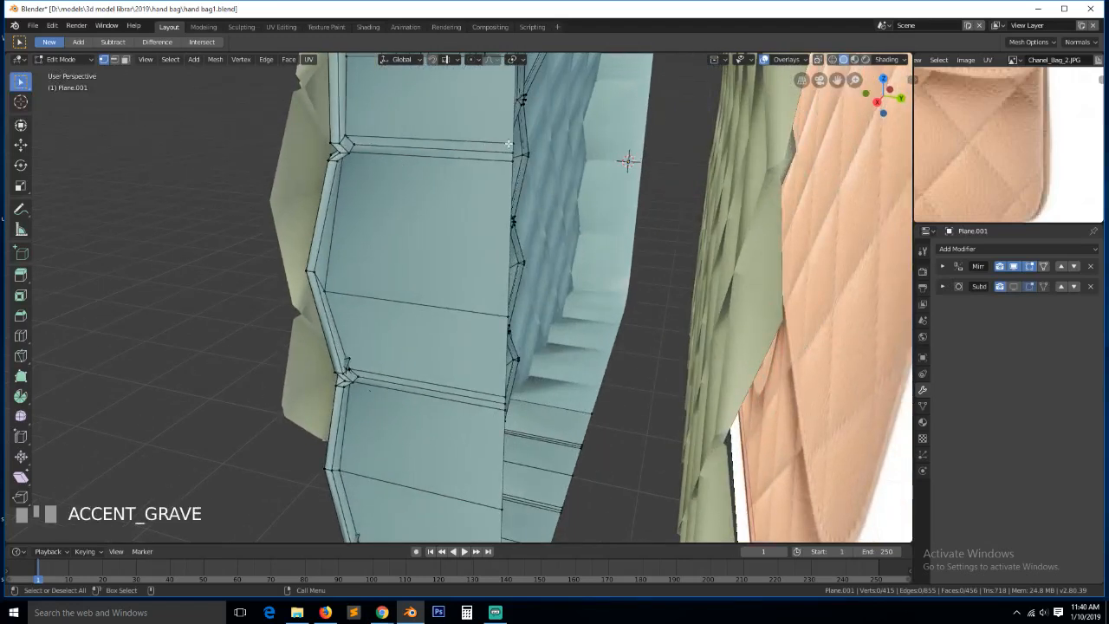
pyautogui.click(508, 144)
pyautogui.keyDown('ctrl'); pyautogui.click(517, 164); pyautogui.keyUp('ctrl')
pyautogui.hotkey('alt', 'm')
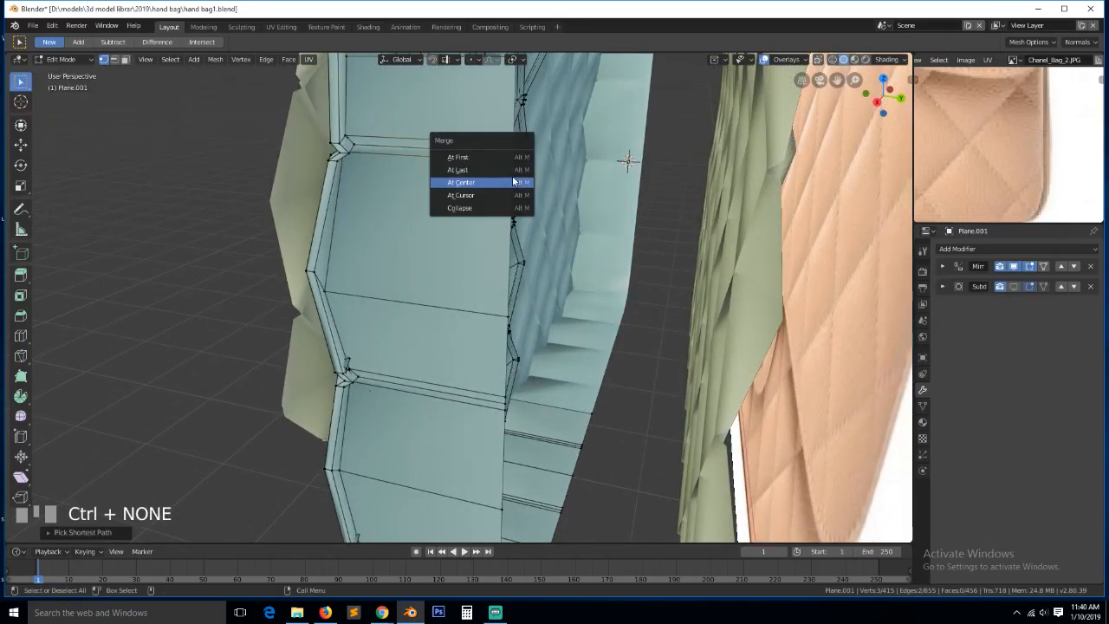
pyautogui.click(515, 192)
# Merge the three rear-edge vertices of each of the next two side wall seams at center
pyautogui.moveTo(516, 184); pyautogui.dragTo(529, 227, button='middle')
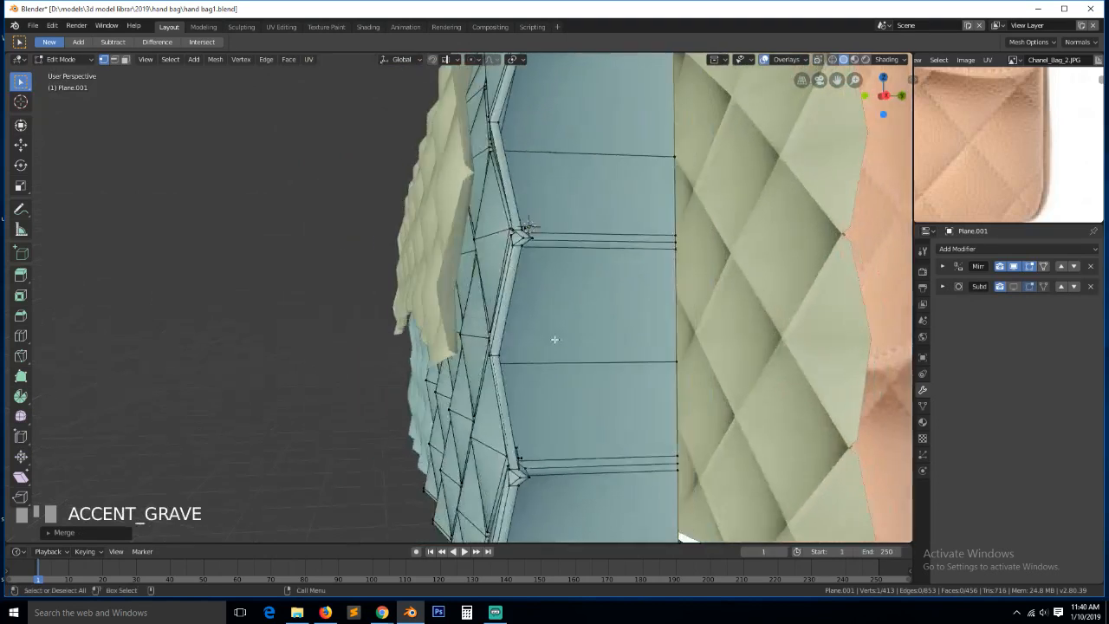
pyautogui.click(675, 233)
pyautogui.hotkey('alt', 'm')
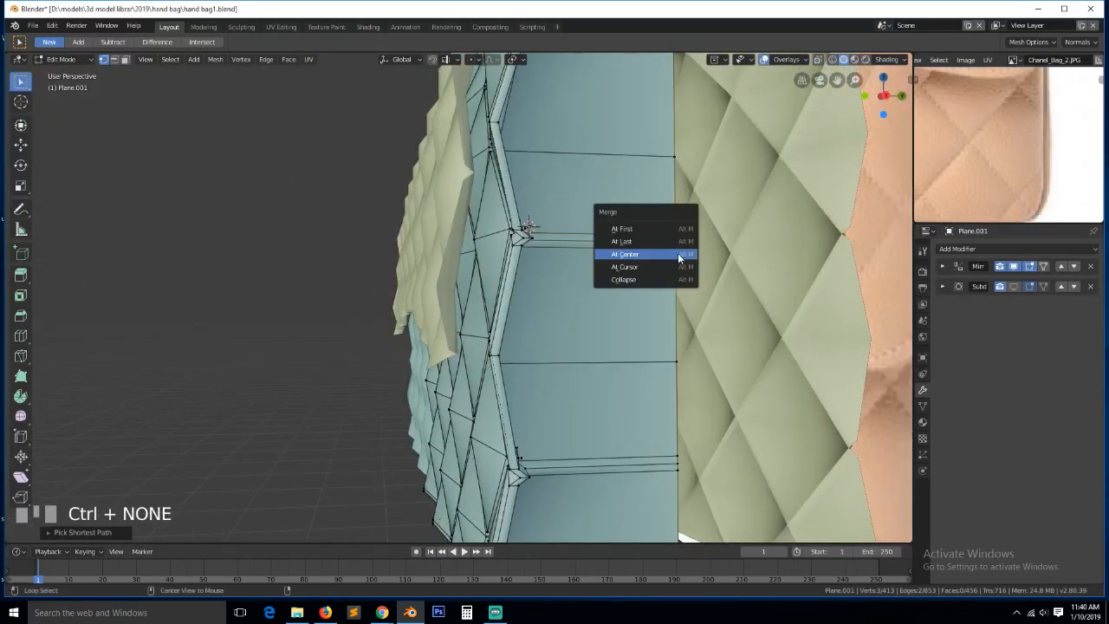
pyautogui.click(677, 253)
pyautogui.click(679, 455)
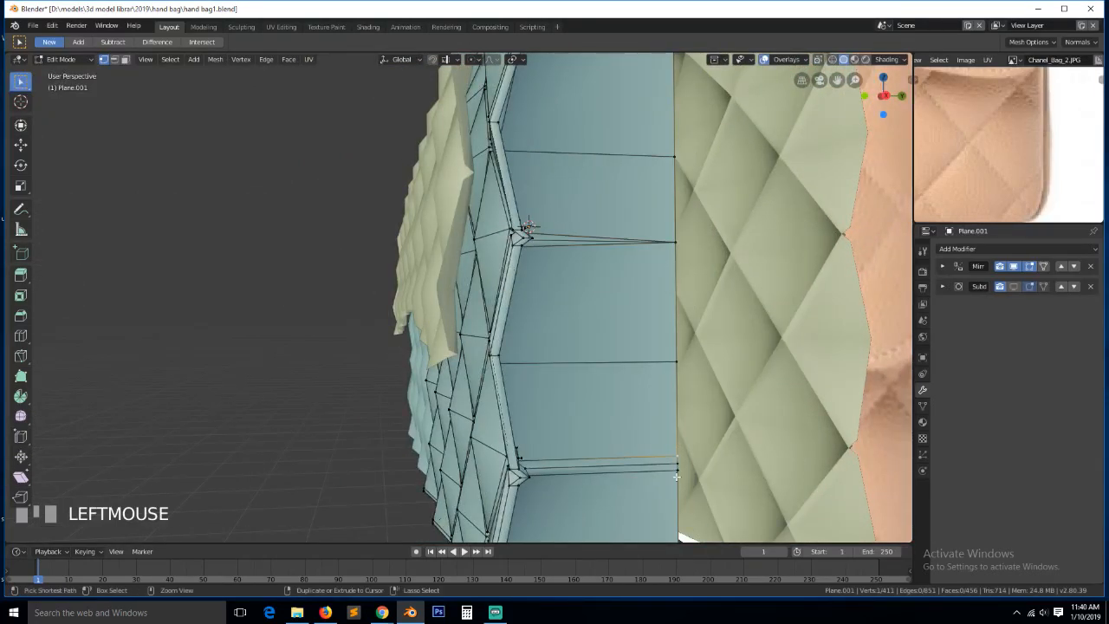
pyautogui.keyDown('ctrl'); pyautogui.click(679, 471); pyautogui.keyUp('ctrl')
pyautogui.hotkey('alt', 'm')
pyautogui.click(682, 472)
# Merge the three rear-edge vertices of the bottom wall seam nearest the rounded corner at center
pyautogui.scroll(-4, 681, 472)
pyautogui.moveTo(681, 473); pyautogui.dragTo(563, 336, button='middle')
pyautogui.click(568, 303)
pyautogui.click(552, 318)
pyautogui.keyDown('ctrl'); pyautogui.click(559, 327); pyautogui.keyUp('ctrl')
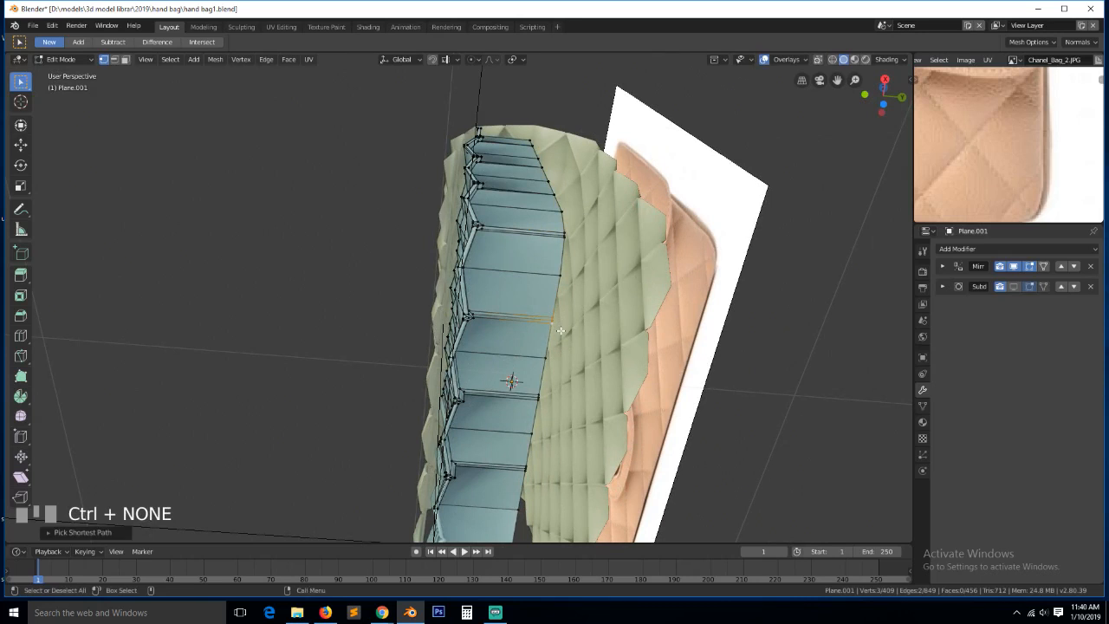
pyautogui.hotkey('shift', 'r')
pyautogui.keyDown('shift'); pyautogui.click(562, 330); pyautogui.keyUp('shift')
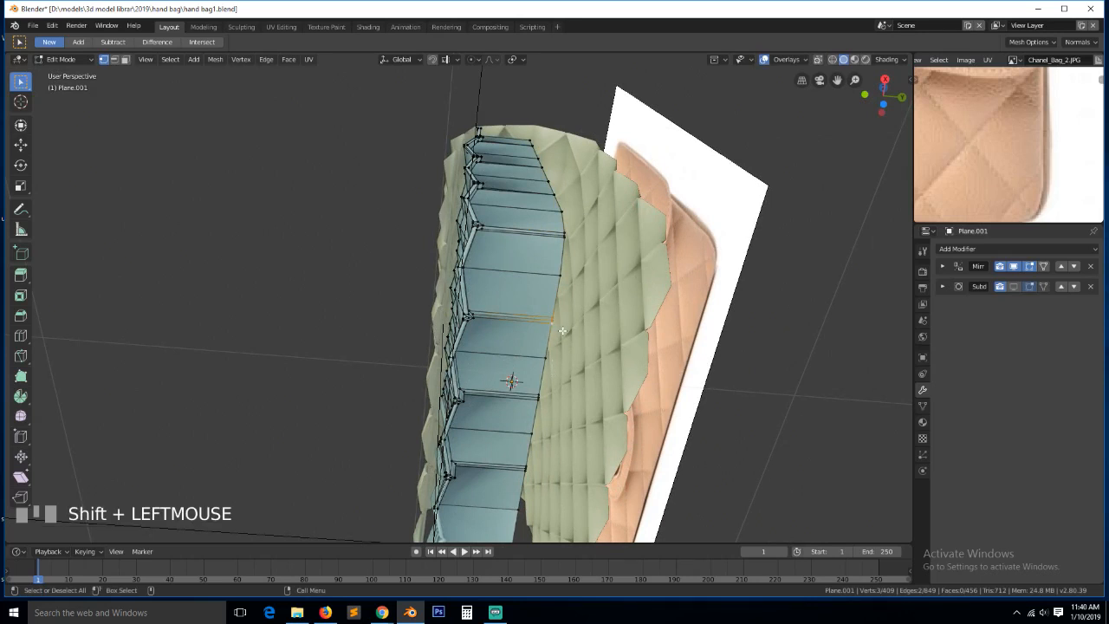
pyautogui.hotkey('alt', 'm')
pyautogui.click(562, 330)
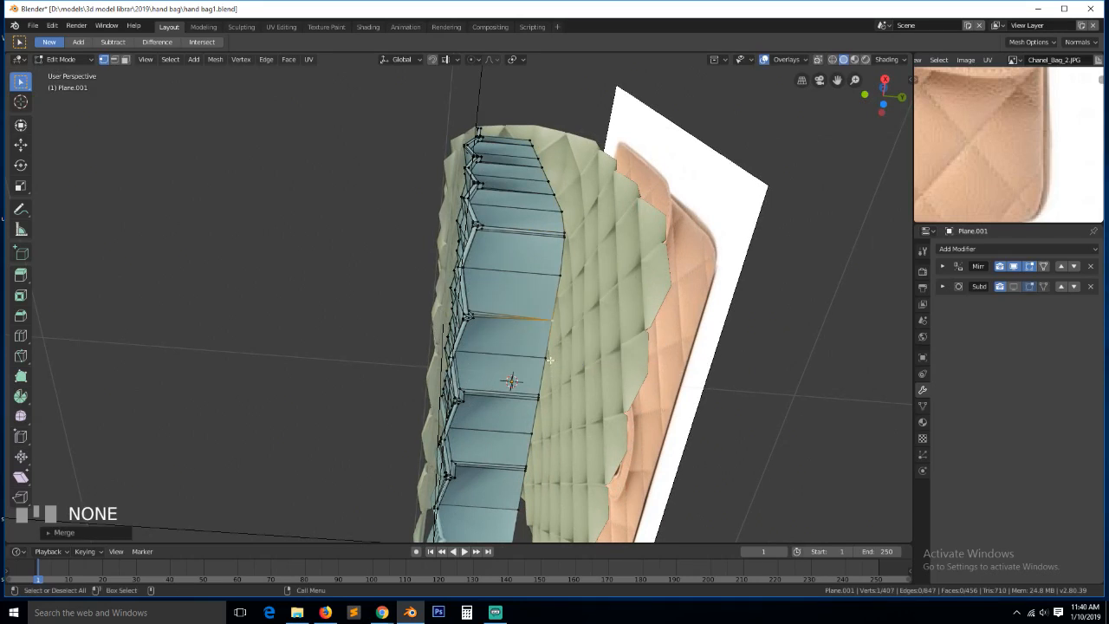
# Merge the rear-edge vertices of the two following bottom wall seams at center, one seam at a time
pyautogui.click(544, 397)
pyautogui.keyDown('ctrl'); pyautogui.click(542, 410); pyautogui.keyUp('ctrl')
pyautogui.hotkey('alt', 'm')
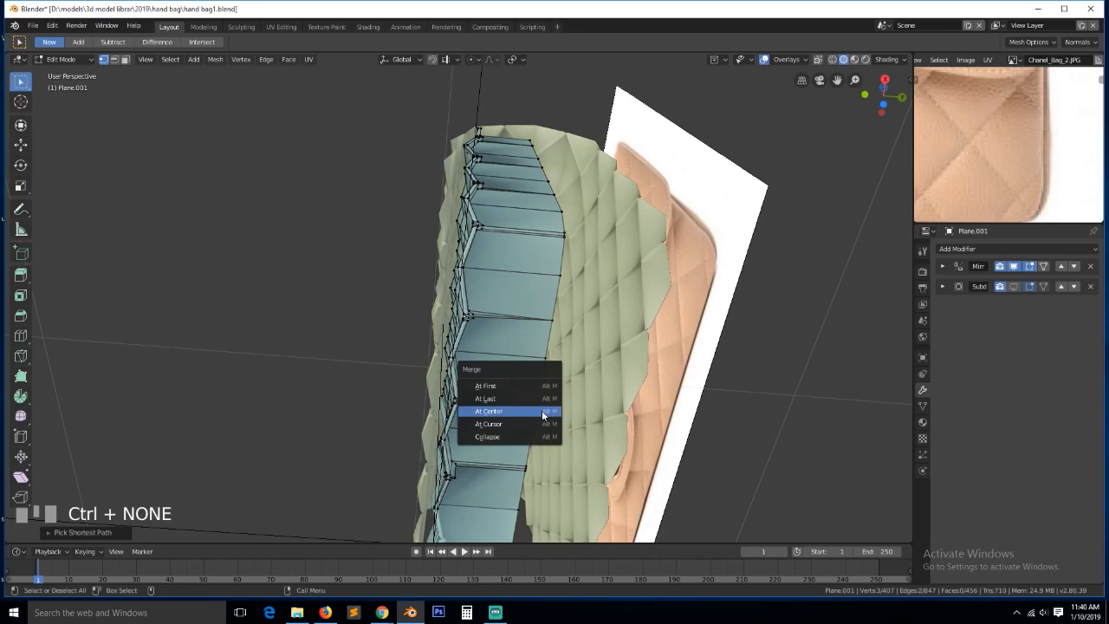
pyautogui.click(541, 411)
pyautogui.click(529, 466)
pyautogui.keyDown('ctrl'); pyautogui.click(532, 477); pyautogui.keyUp('ctrl')
pyautogui.hotkey('alt', 'm')
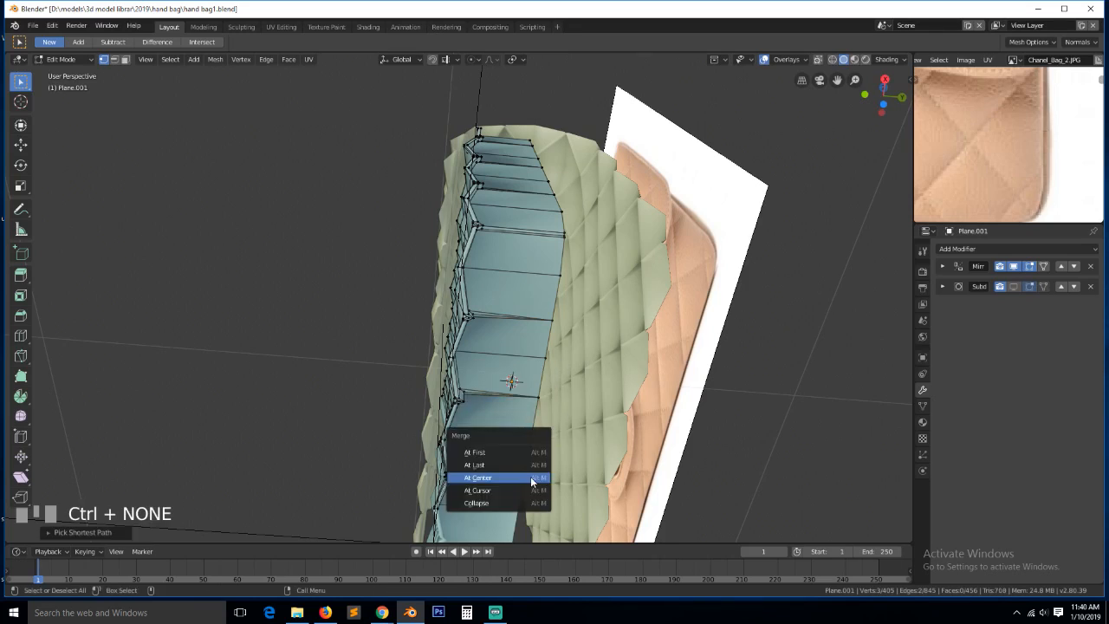
pyautogui.click(532, 480)
# Zoom in on the front end of the side wall's upper seam and merge its three corner vertices at center
pyautogui.hotkey('alt', 'a')
pyautogui.press('`')
pyautogui.scroll(4, 488, 344)
pyautogui.moveTo(488, 343); pyautogui.dragTo(330, 153, button='middle')
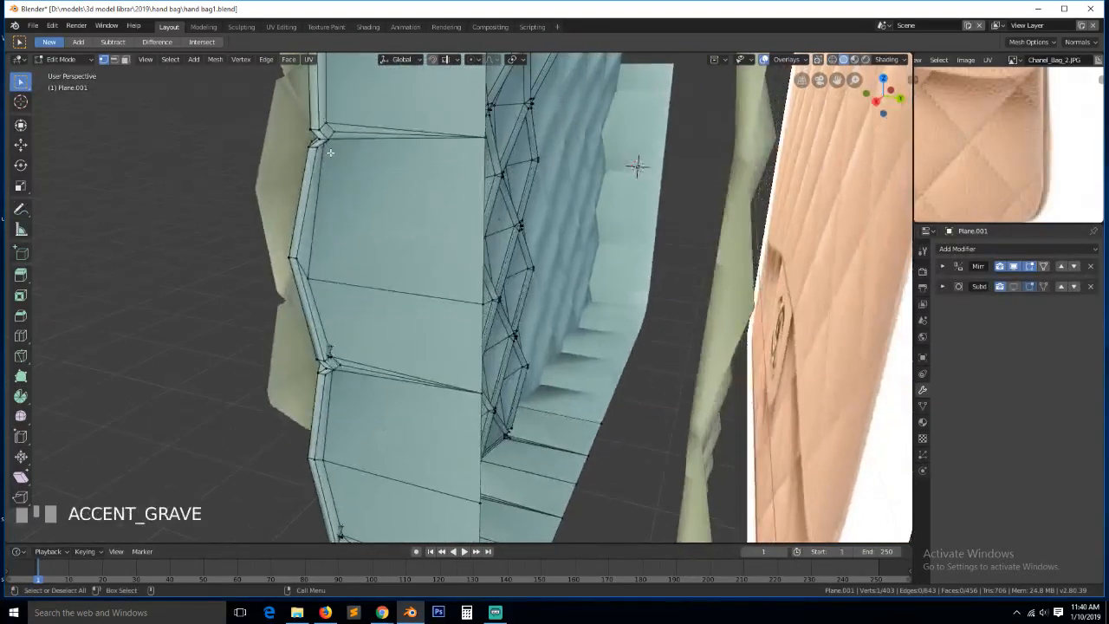
pyautogui.click(330, 122)
pyautogui.press('`')
pyautogui.press('KP_Decimal')
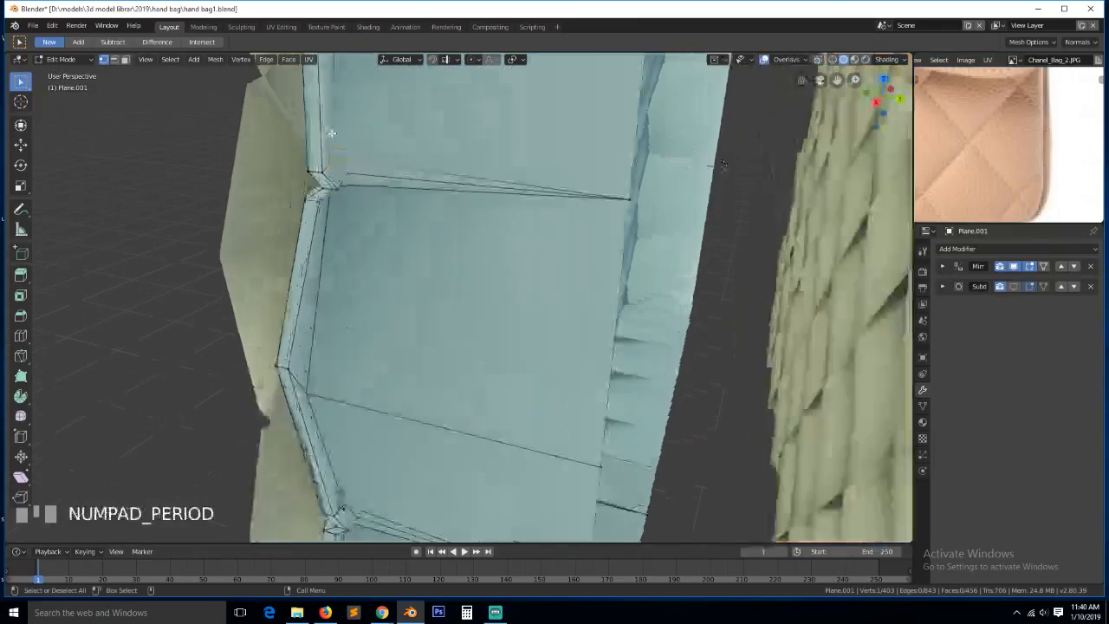
pyautogui.press('`')
pyautogui.moveTo(685, 314); pyautogui.dragTo(642, 216, button='middle')
pyautogui.keyDown('ctrl'); pyautogui.click(449, 461); pyautogui.keyUp('ctrl')
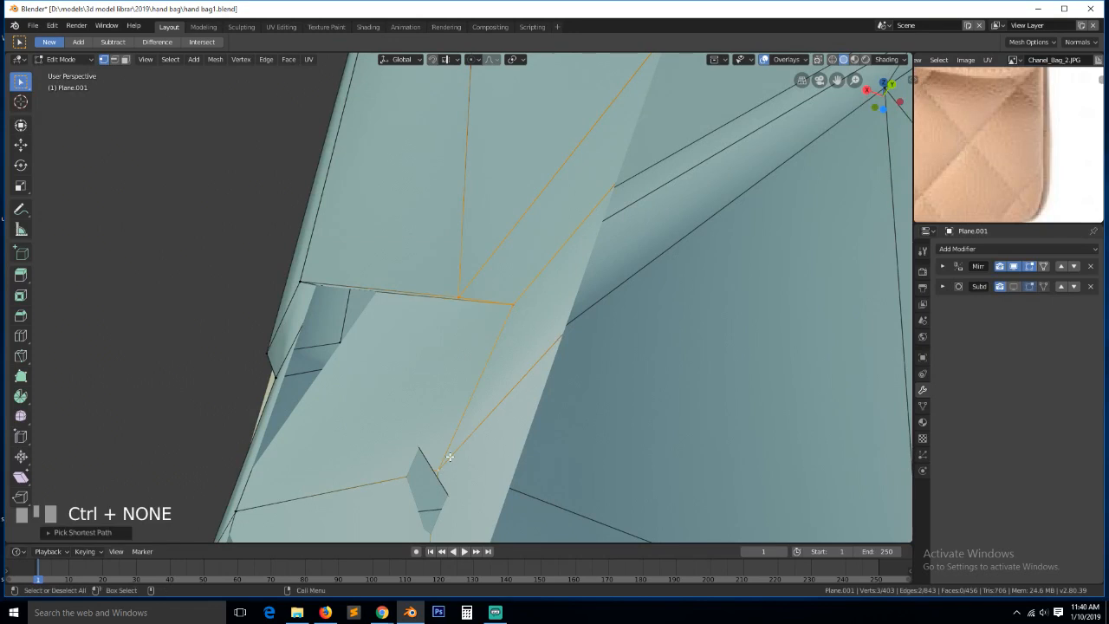
pyautogui.hotkey('alt', 'm')
pyautogui.click(452, 459)
pyautogui.scroll(-5, 448, 338)
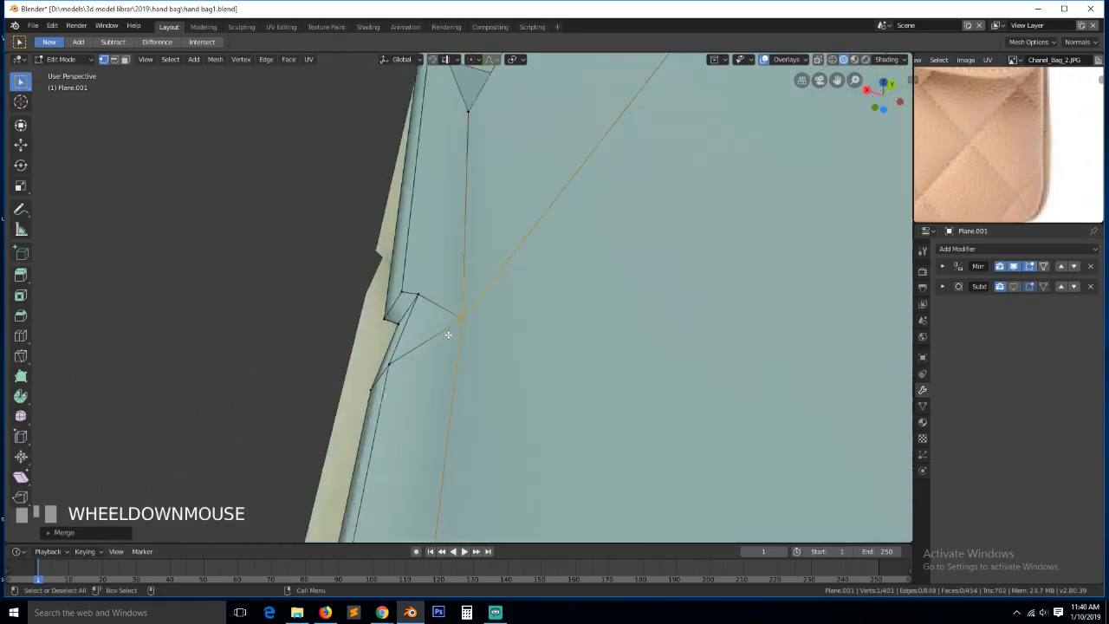
pyautogui.press('`')
pyautogui.moveTo(448, 334); pyautogui.dragTo(480, 351, button='middle')
pyautogui.scroll(-6, 503, 402)
pyautogui.press('`')
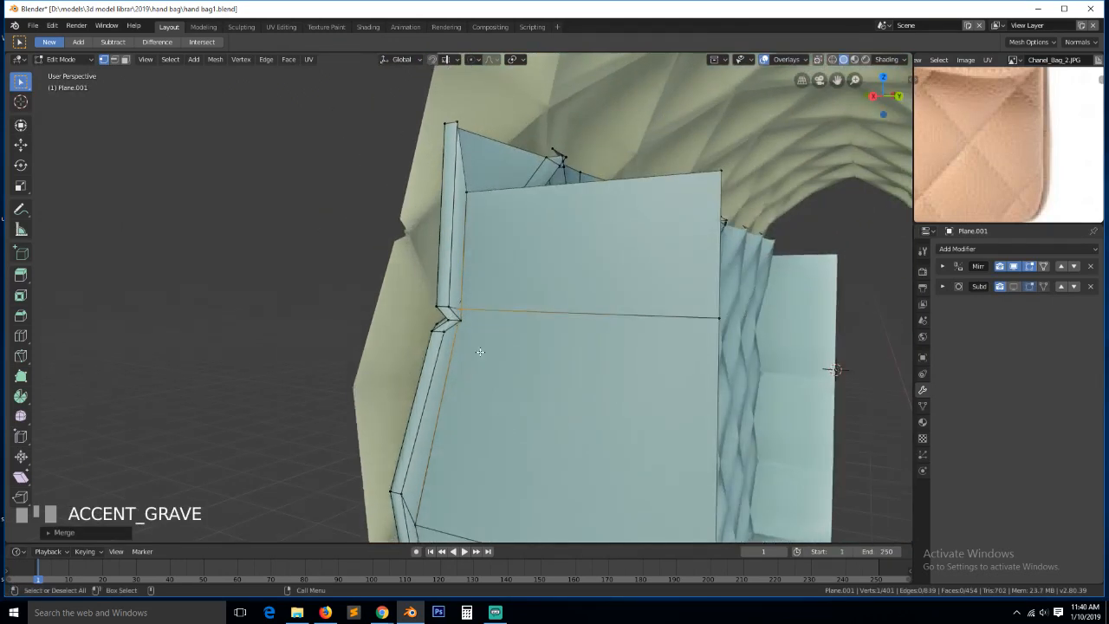
# Slide the merged vertex at the front end of the side wall's upper seam slightly inward along the seam edge
pyautogui.press('g')
pyautogui.press('g')
pyautogui.click(500, 337)
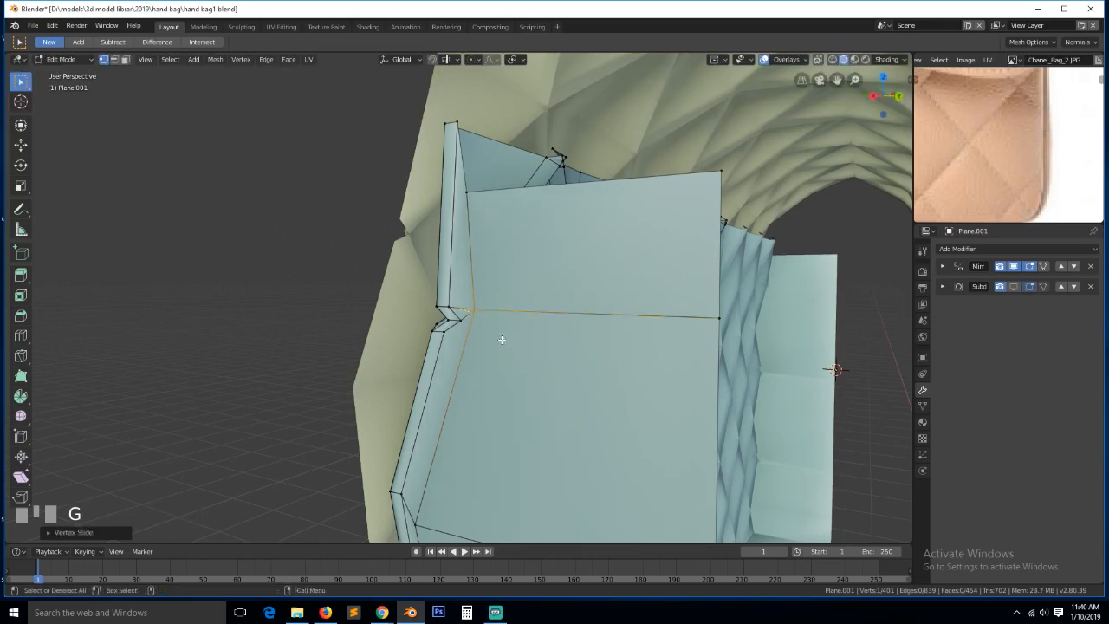
# Merge the three front corner vertices of the next side wall seam down at center
pyautogui.scroll(-4, 491, 418)
pyautogui.press('`')
pyautogui.moveTo(491, 418); pyautogui.dragTo(425, 438, button='middle')
pyautogui.click(453, 408)
pyautogui.press('KP_Decimal')
pyautogui.scroll(-5, 454, 409)
pyautogui.press('`')
pyautogui.click(452, 264)
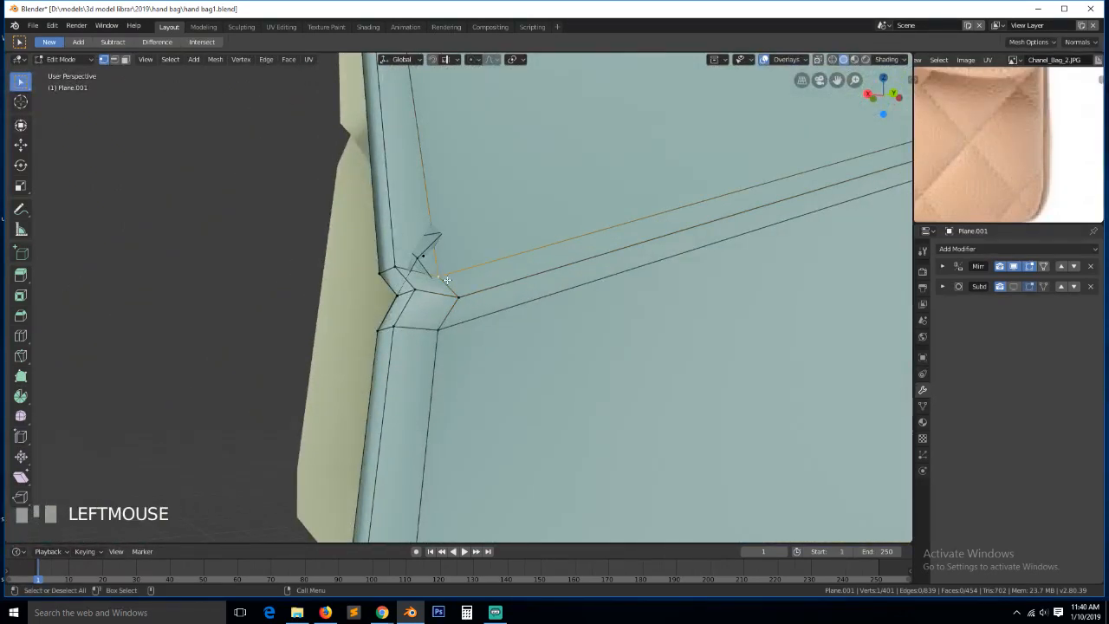
pyautogui.keyDown('ctrl'); pyautogui.click(444, 326); pyautogui.keyUp('ctrl')
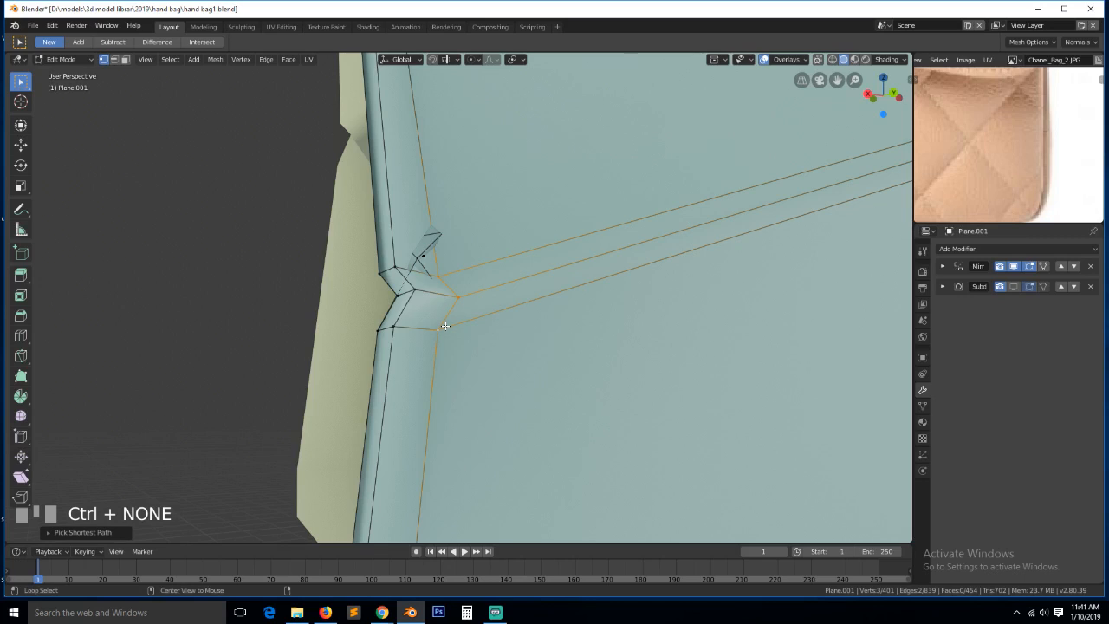
pyautogui.hotkey('alt', 'm')
pyautogui.click(446, 327)
# Slide that seam's merged vertex slightly inward along the seam edge and deselect it
pyautogui.scroll(-4, 446, 327)
pyautogui.press('`')
pyautogui.moveTo(446, 326); pyautogui.dragTo(498, 323, button='middle')
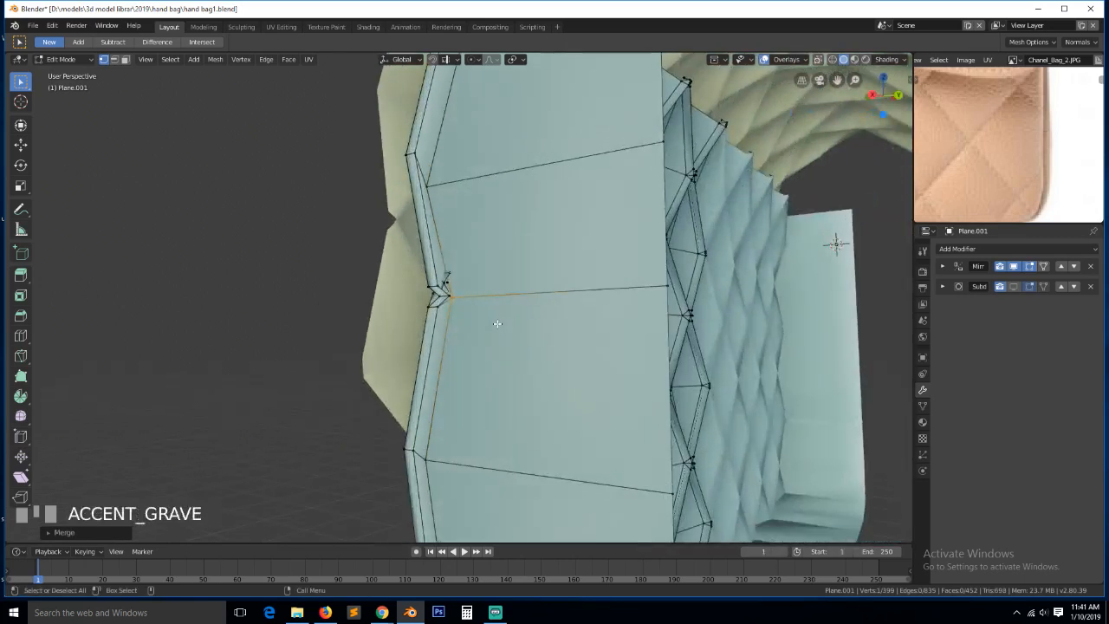
pyautogui.press('g')
pyautogui.press('g')
pyautogui.click(515, 324)
pyautogui.click(511, 342)
# Merge the three front corner vertices of the last side wall seam above the rounded corner at center
pyautogui.scroll(-3, 500, 390)
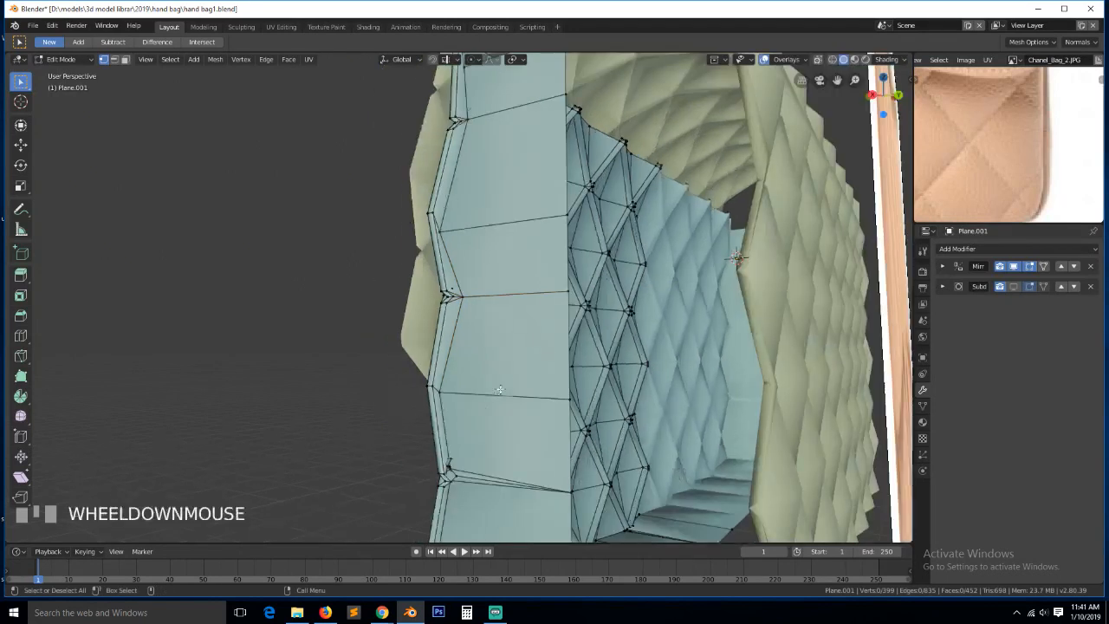
pyautogui.click(453, 469)
pyautogui.press('KP_Decimal')
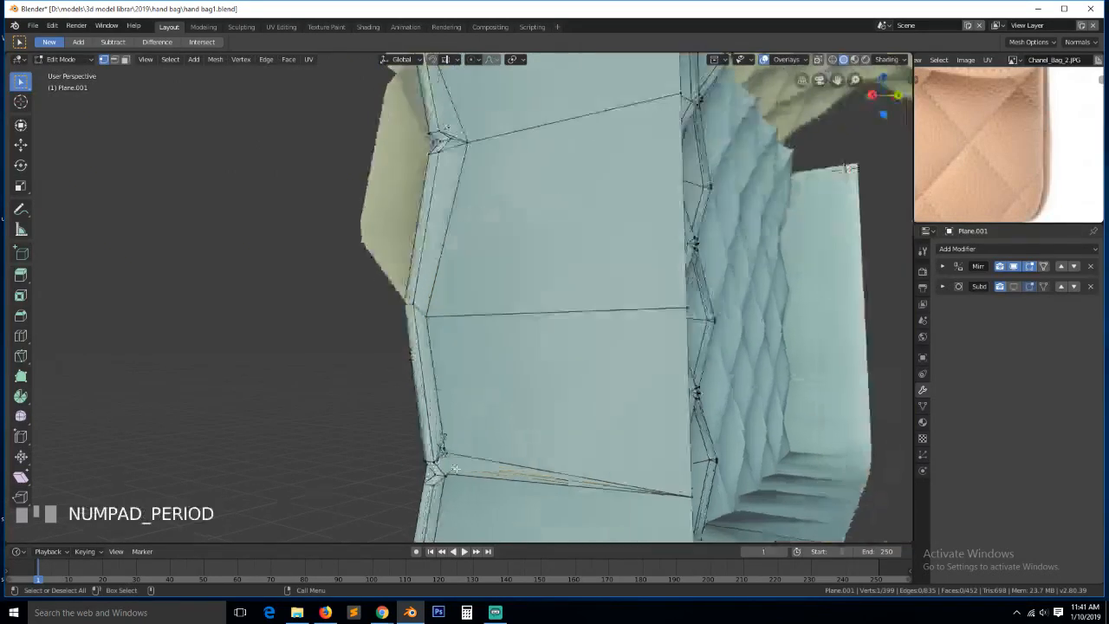
pyautogui.scroll(-2, 464, 469)
pyautogui.click(430, 266)
pyautogui.press('`')
pyautogui.moveTo(448, 312); pyautogui.dragTo(407, 269, button='middle')
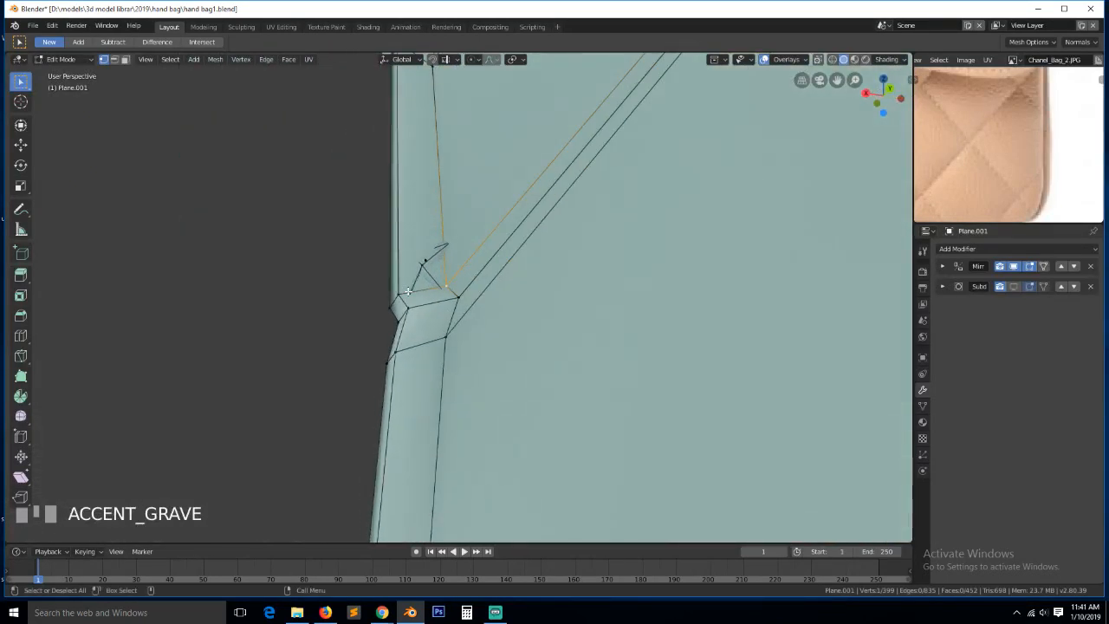
pyautogui.keyDown('ctrl'); pyautogui.click(456, 341); pyautogui.keyUp('ctrl')
pyautogui.hotkey('alt', 'm')
pyautogui.click(457, 341)
# Slide the merged vertex of the seam above the rounded corner inward along its edge, away from the front border
pyautogui.press('`')
pyautogui.moveTo(457, 341); pyautogui.dragTo(520, 354, button='middle')
pyautogui.press('g')
pyautogui.press('g')
pyautogui.click(557, 357)
# Merge the three front vertices of the seam at the rounded bottom corner at center
pyautogui.scroll(-5, 549, 372)
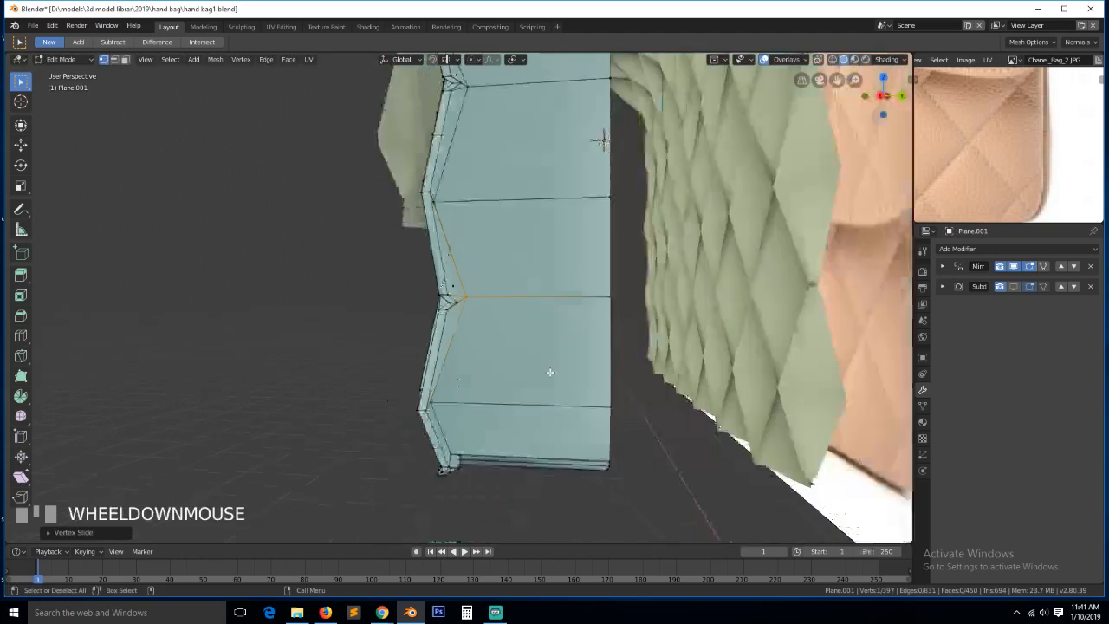
pyautogui.press('`')
pyautogui.moveTo(456, 413); pyautogui.dragTo(484, 475, button='middle')
pyautogui.click(461, 456)
pyautogui.press('`')
pyautogui.keyDown('ctrl'); pyautogui.click(485, 476); pyautogui.keyUp('ctrl')
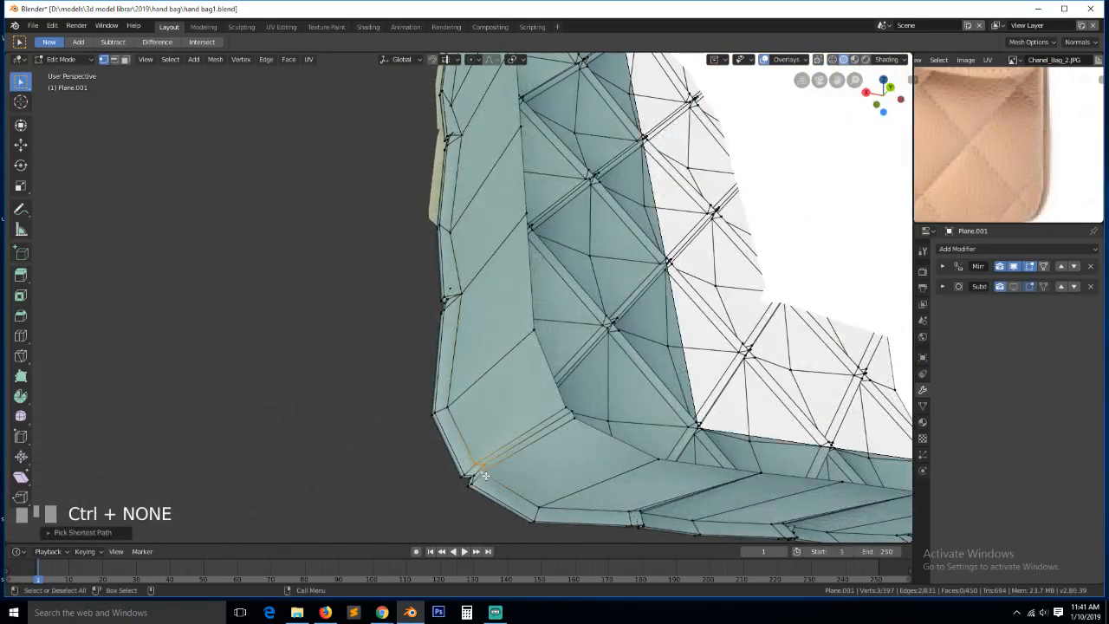
pyautogui.press('KP_Decimal')
pyautogui.scroll(-2, 464, 406)
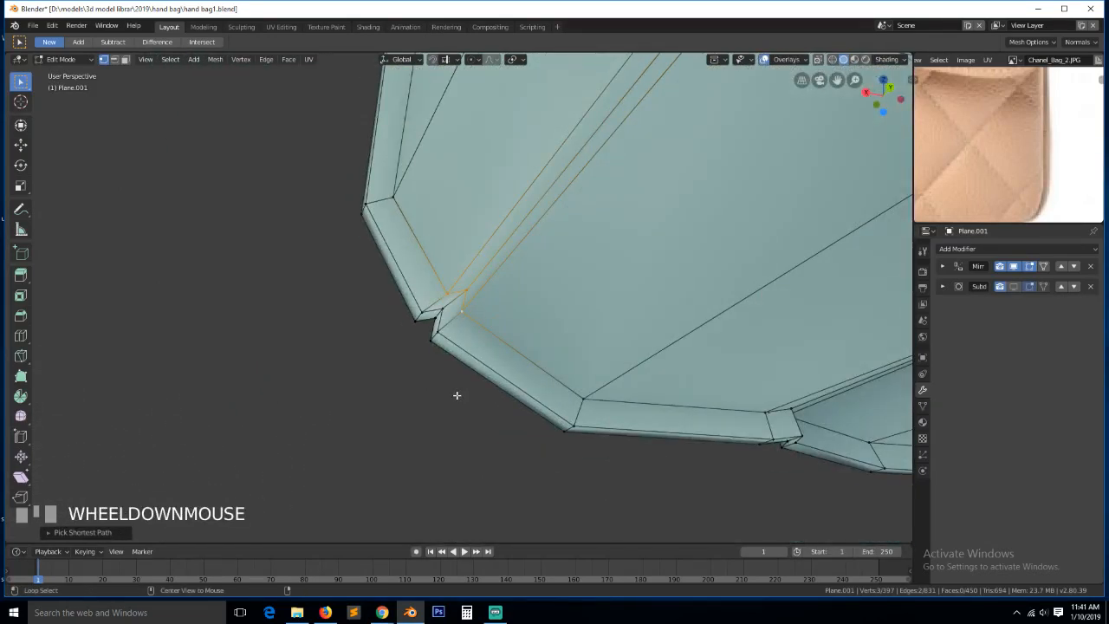
pyautogui.hotkey('alt', 'm')
pyautogui.click(460, 388)
# Slide the rounded corner's merged vertex slightly inward along its seam and return to Object Mode to view the whole bag
pyautogui.press('g')
pyautogui.click(519, 249)
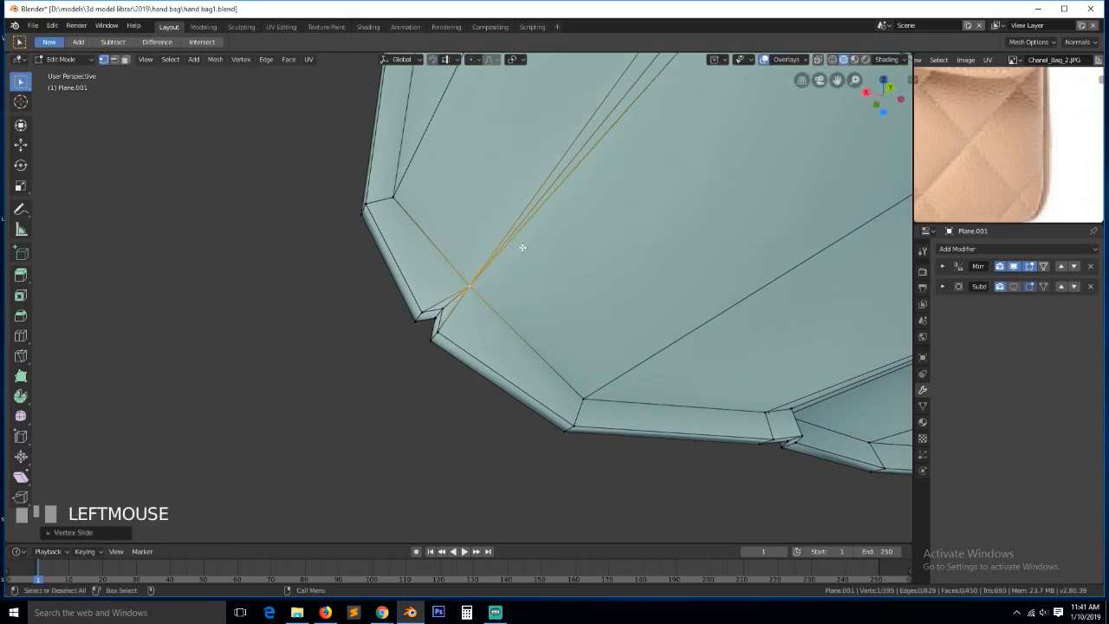
pyautogui.scroll(-2, 518, 249)
pyautogui.press('`')
pyautogui.moveTo(518, 250); pyautogui.dragTo(609, 329, button='middle')
pyautogui.press('Tab')
pyautogui.scroll(-3, 563, 319)
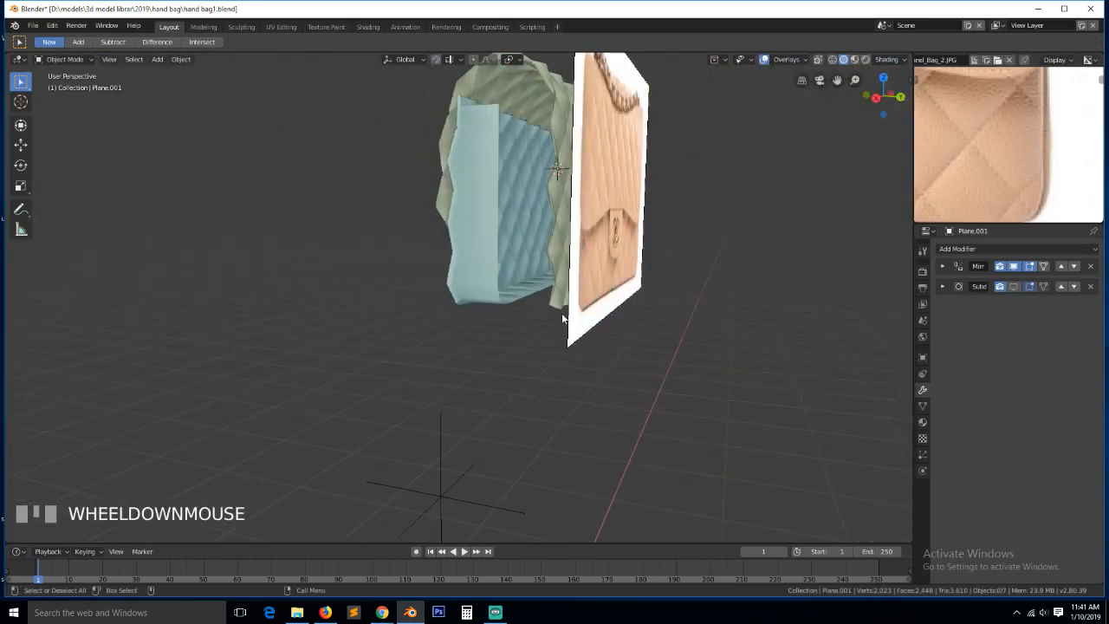